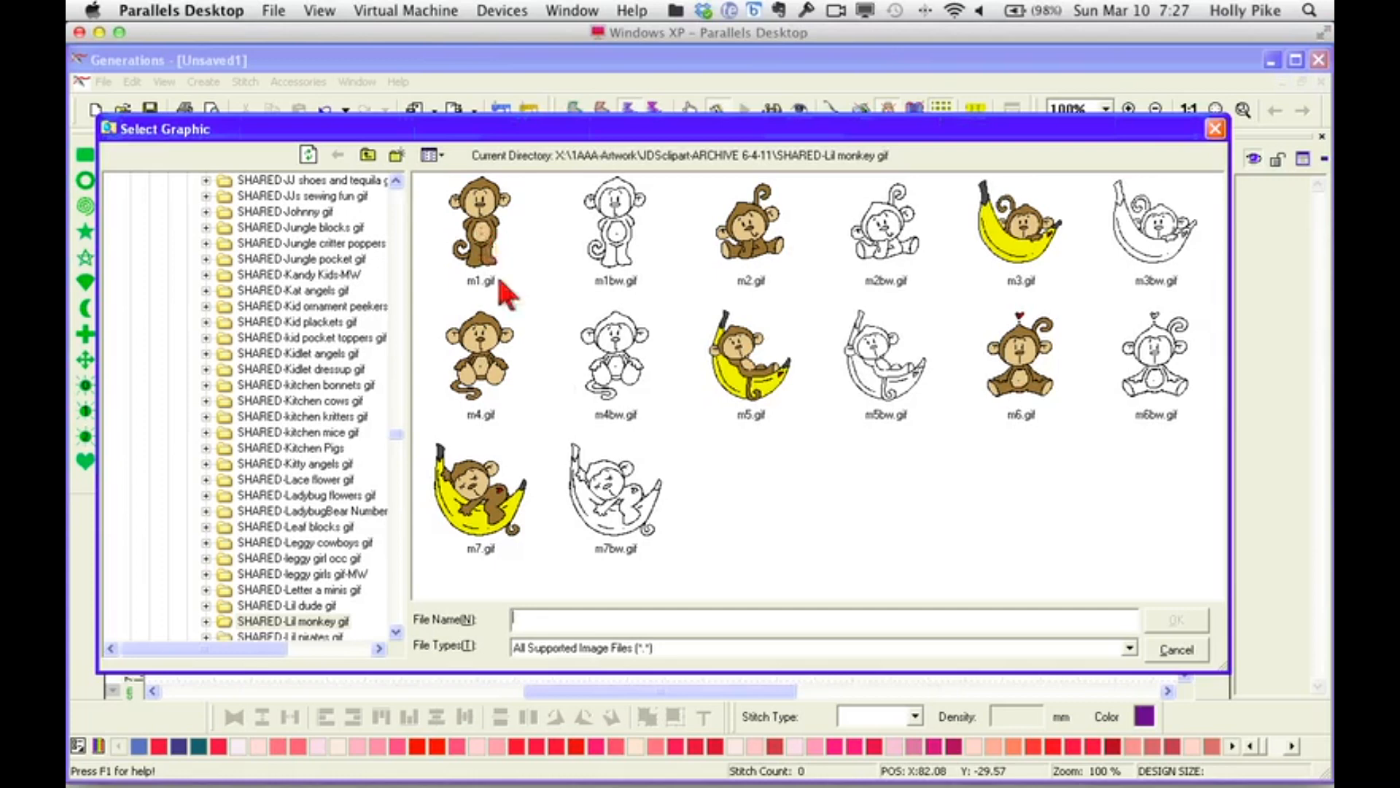
Insert the m1.gif graphic of the standing monkey from the SHARED-Lil monkey gif folder.
click(486, 244)
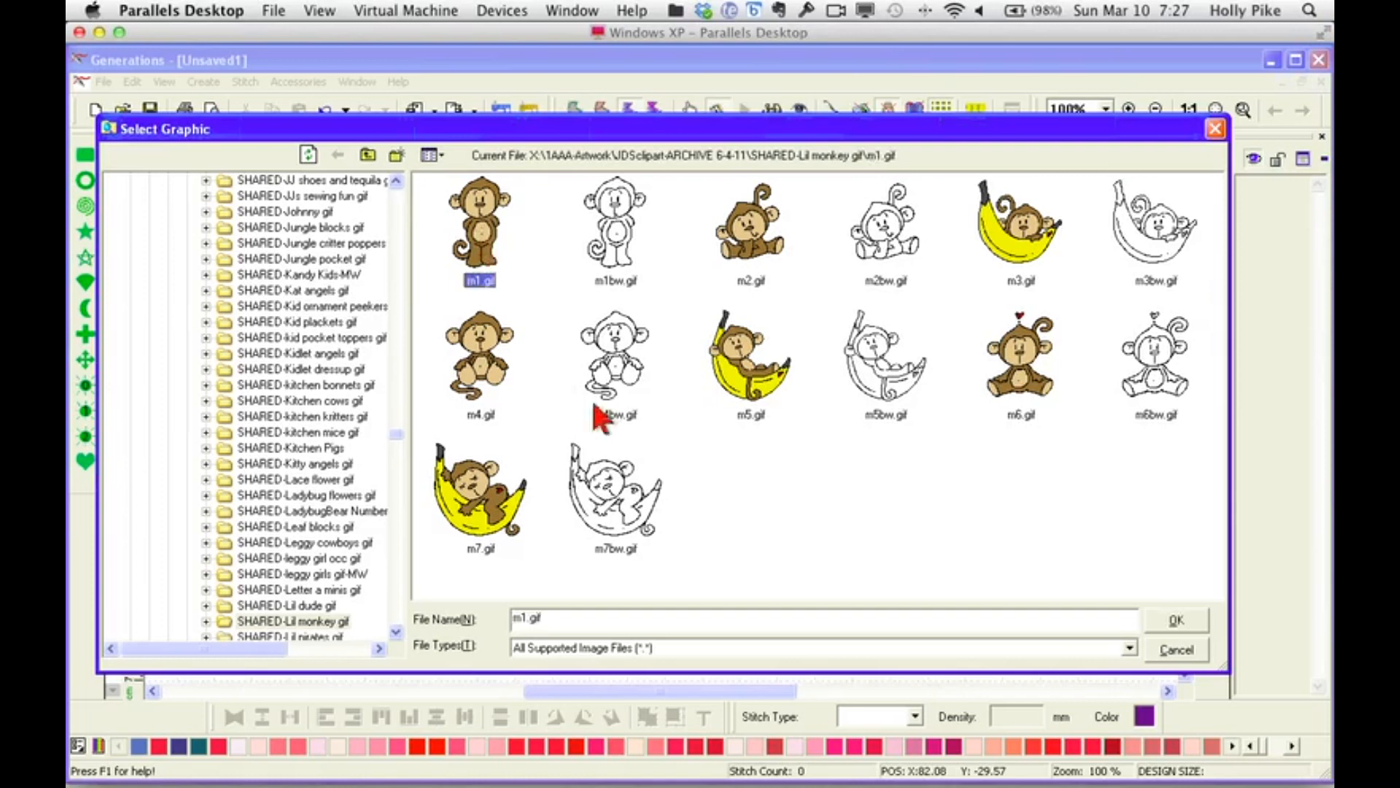
click(1163, 620)
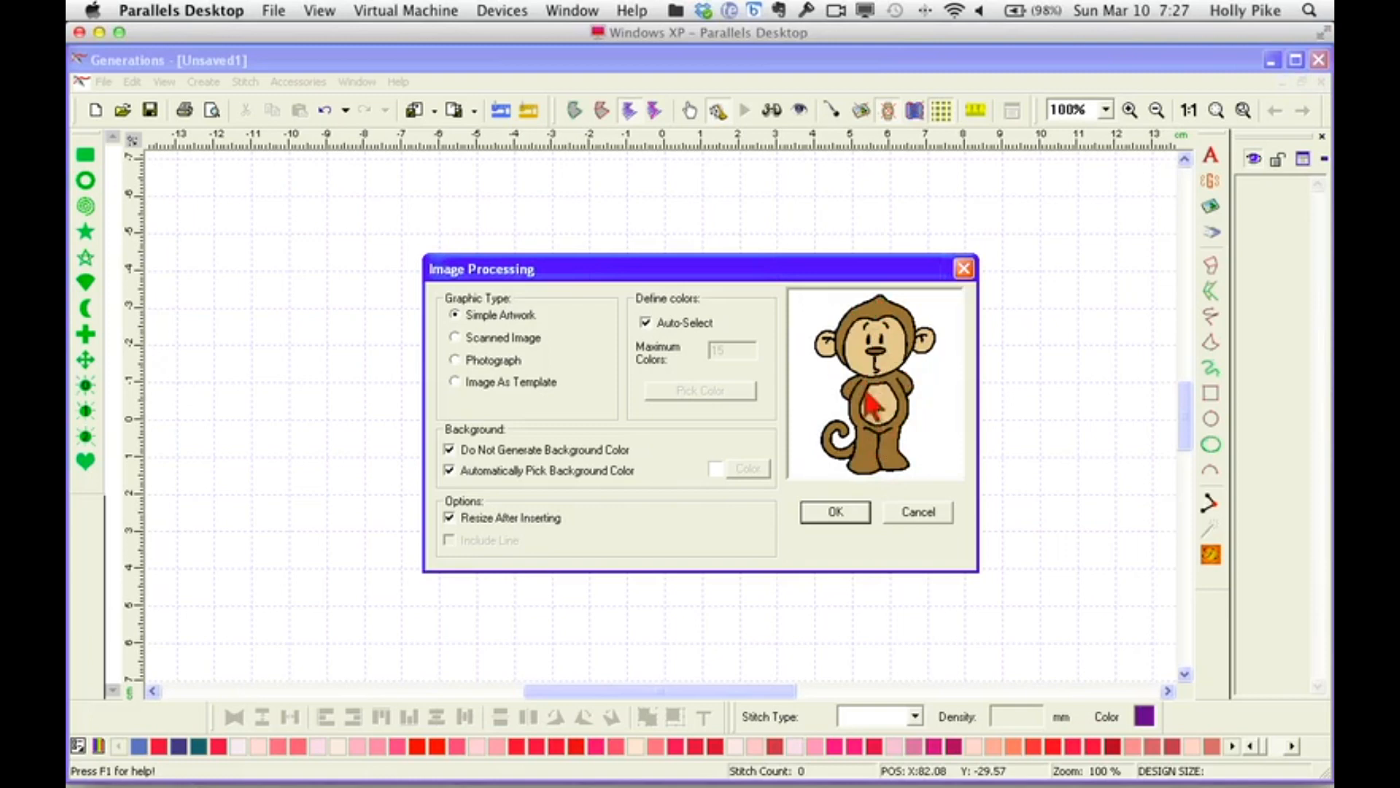
click(645, 323)
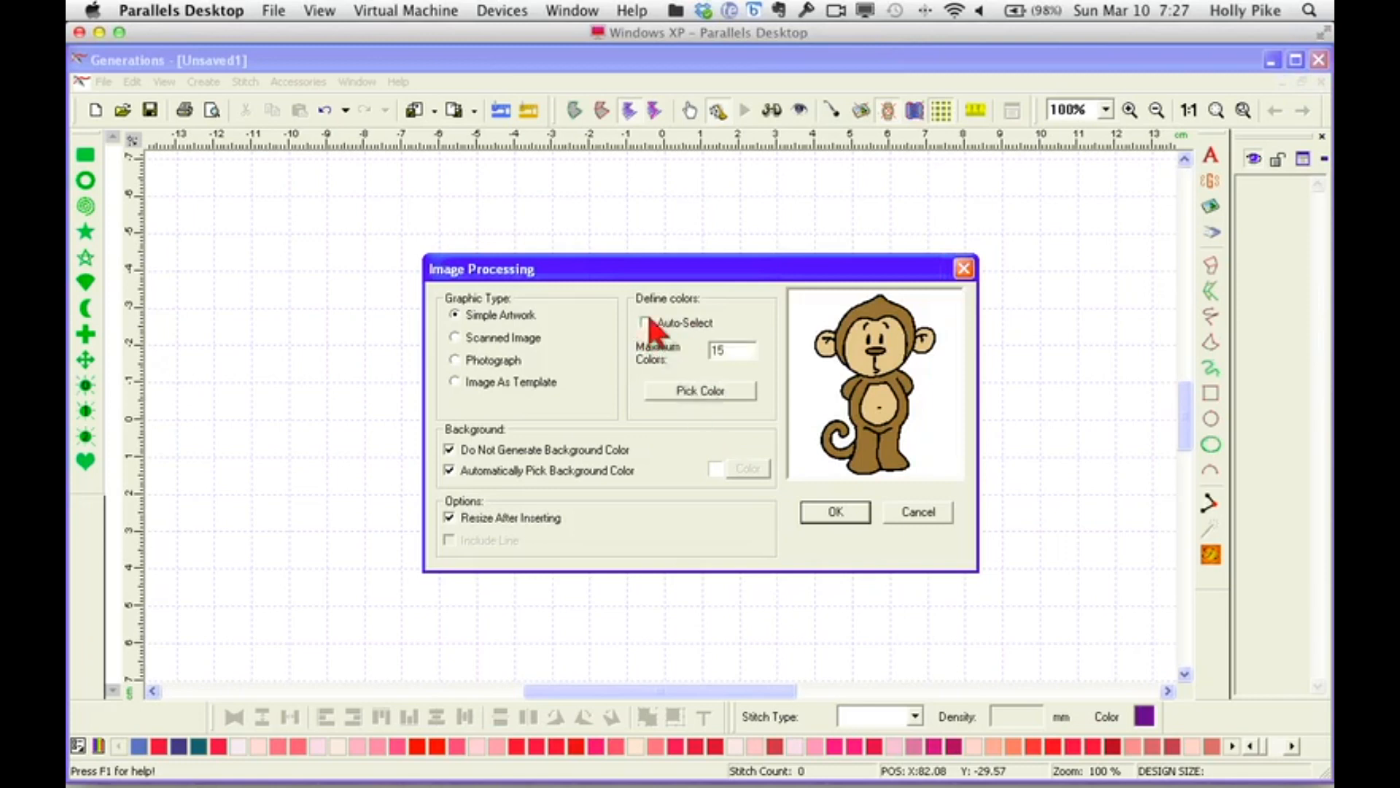
click(715, 392)
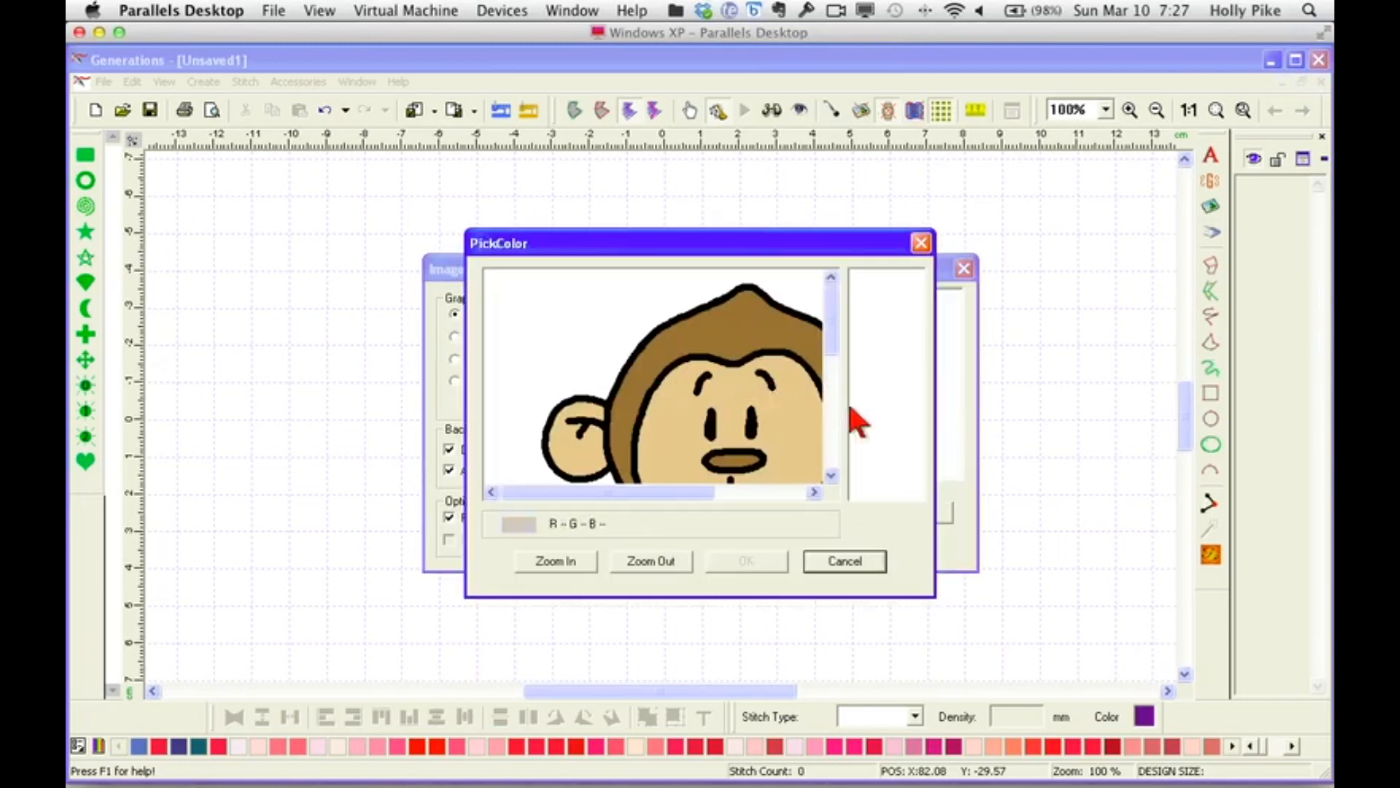
click(717, 356)
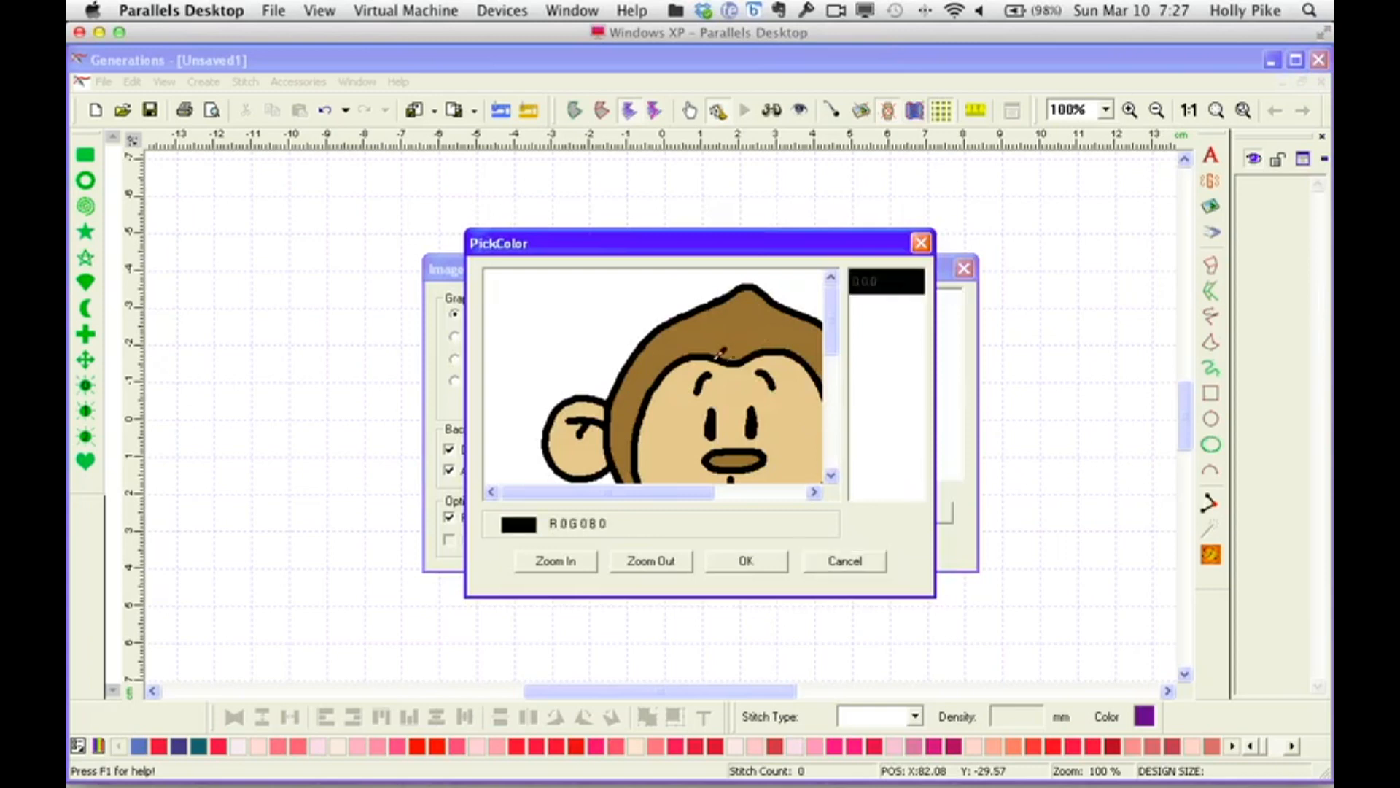
click(786, 424)
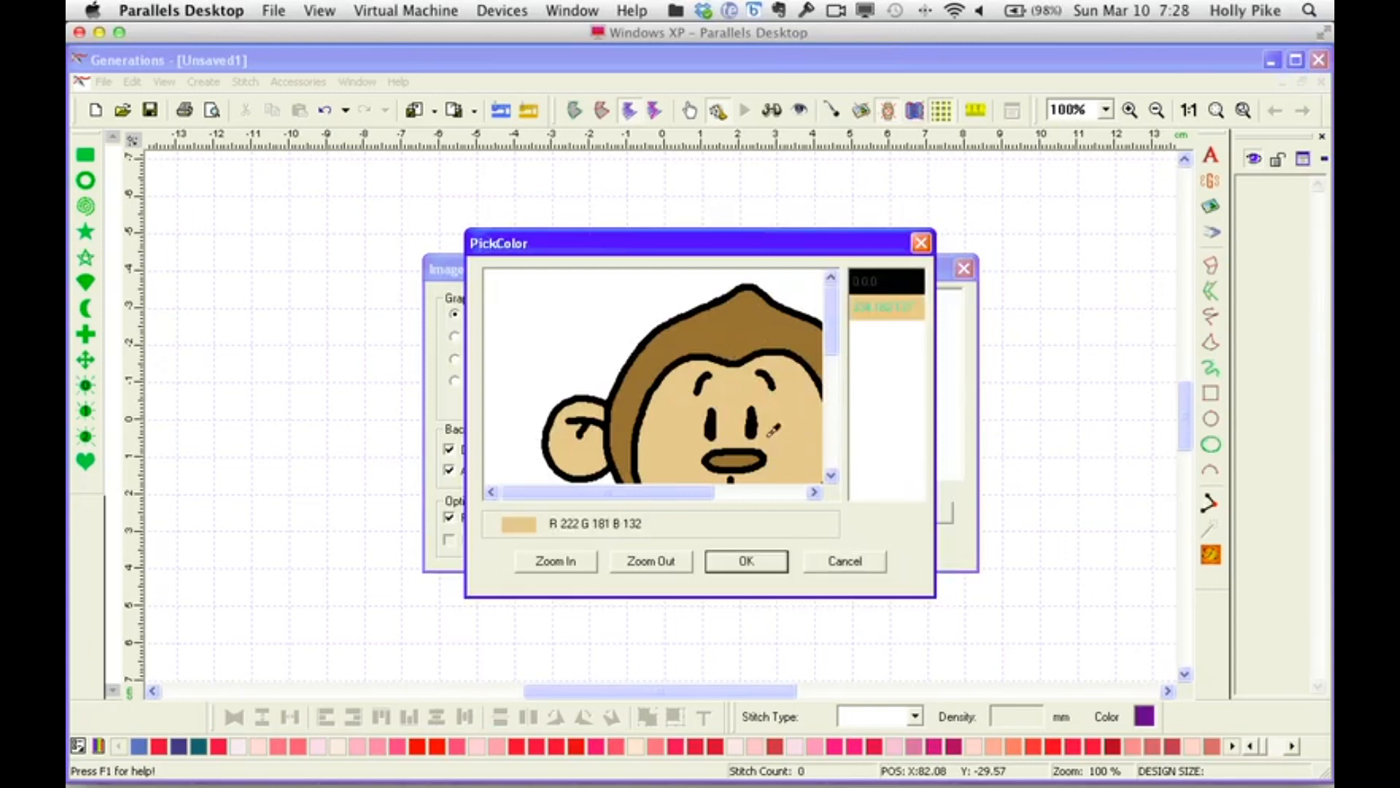
click(744, 339)
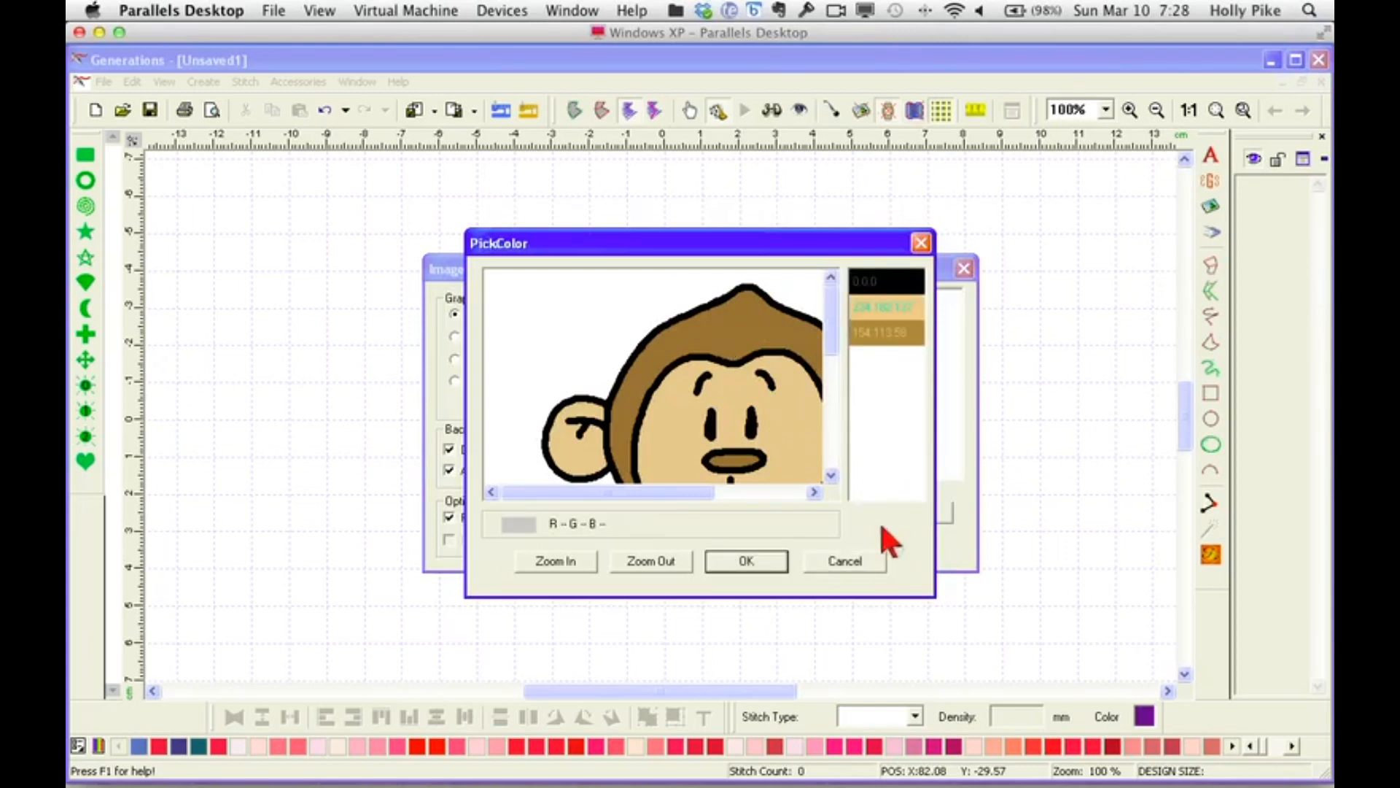
click(856, 561)
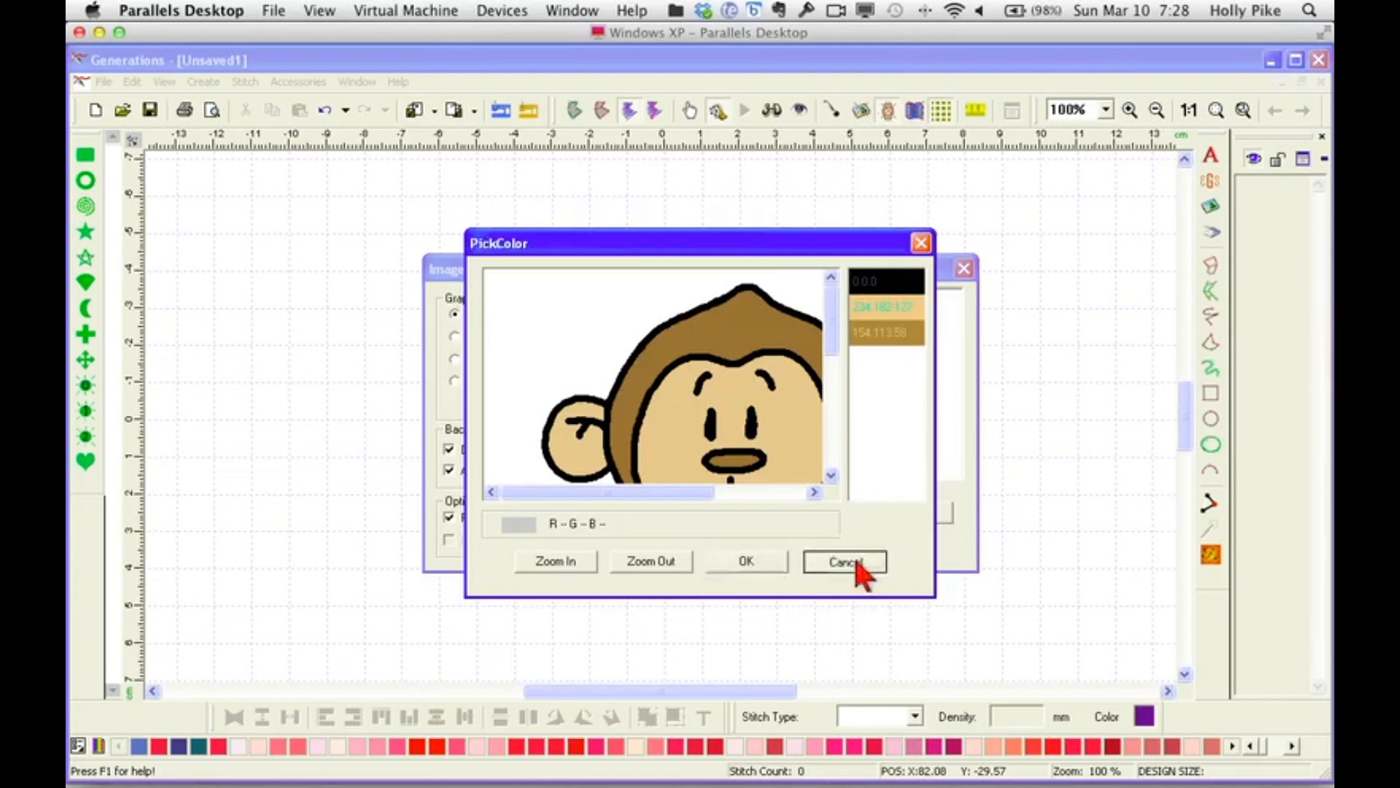
click(645, 323)
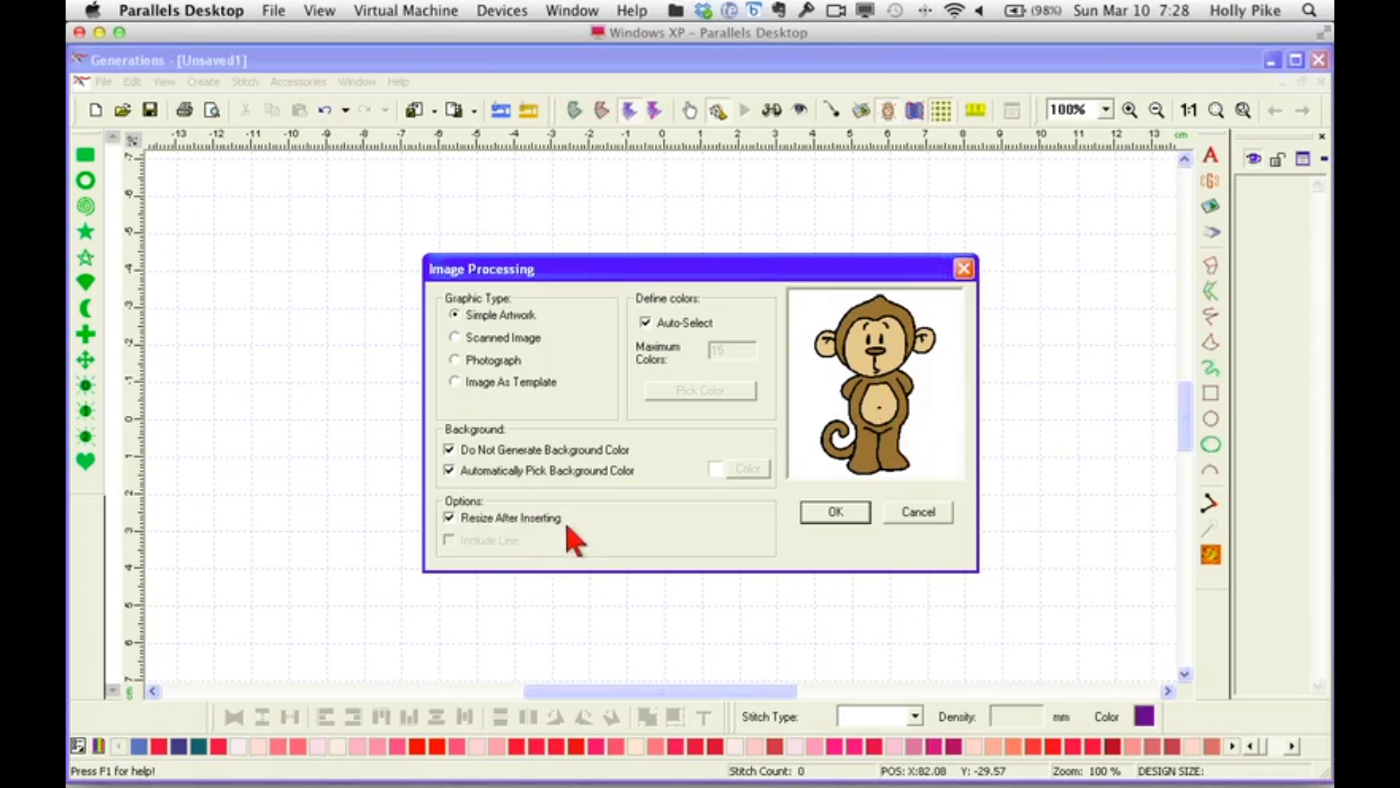
Process the image as simple artwork with automatic colours and resize it to 95 mm high, keeping the aspect ratio.
click(837, 512)
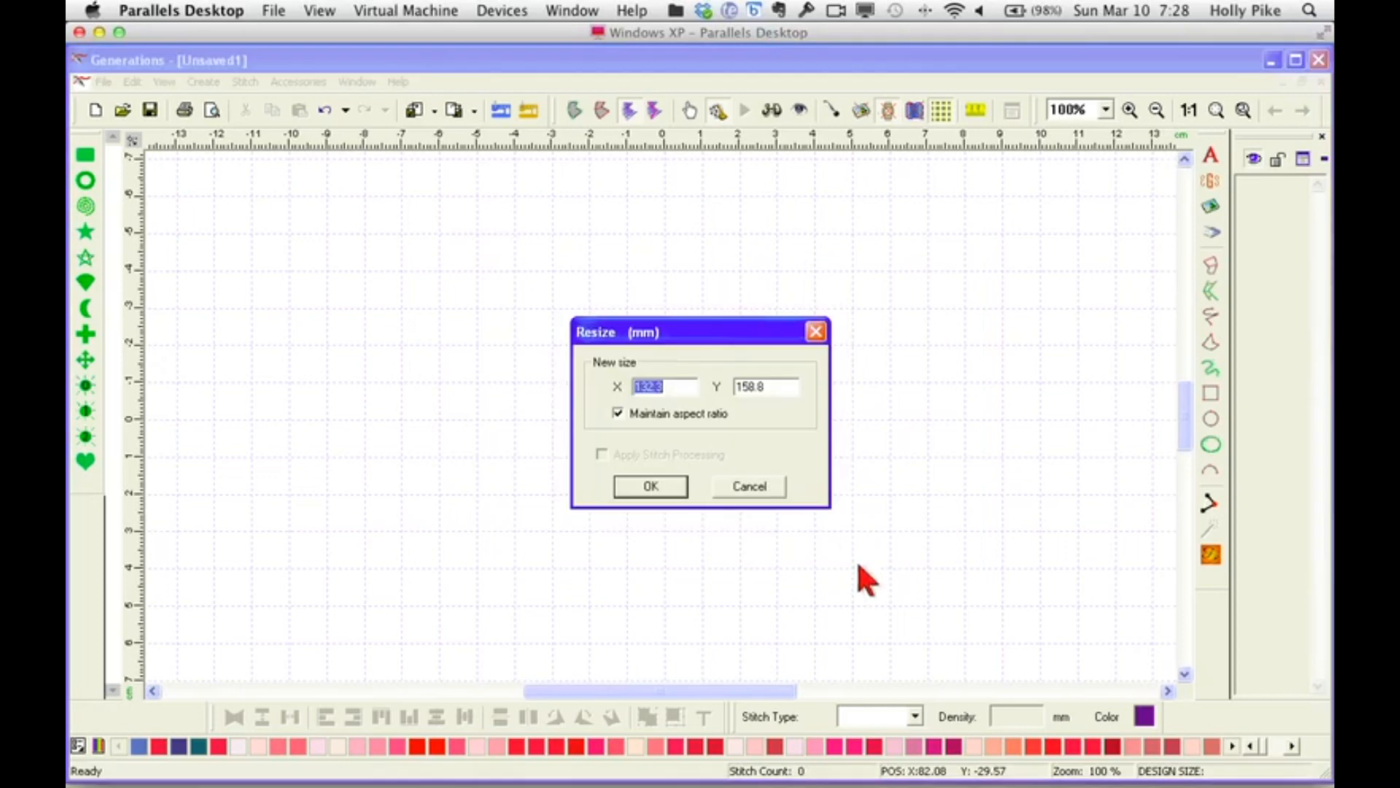
double_click(767, 387)
text(95)
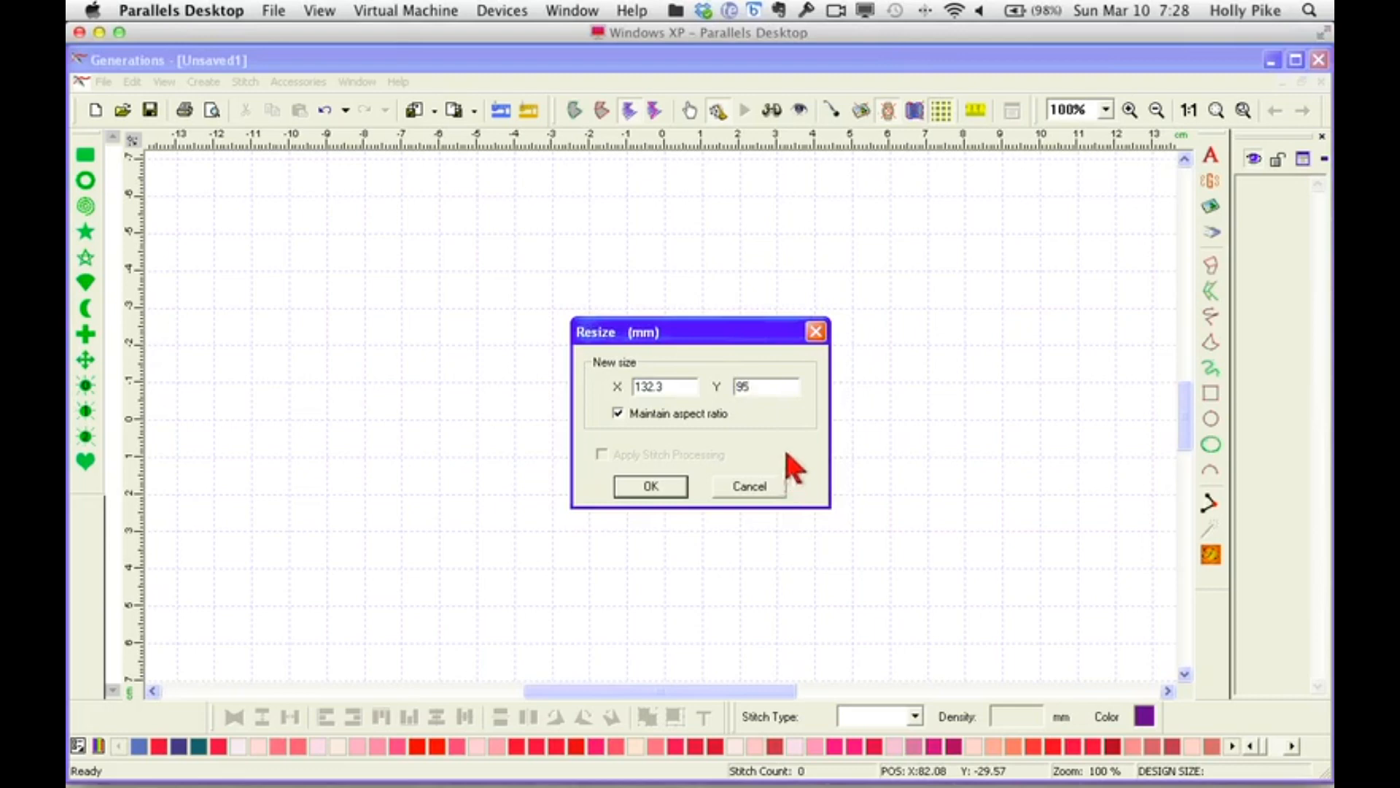
key(Tab)
click(651, 486)
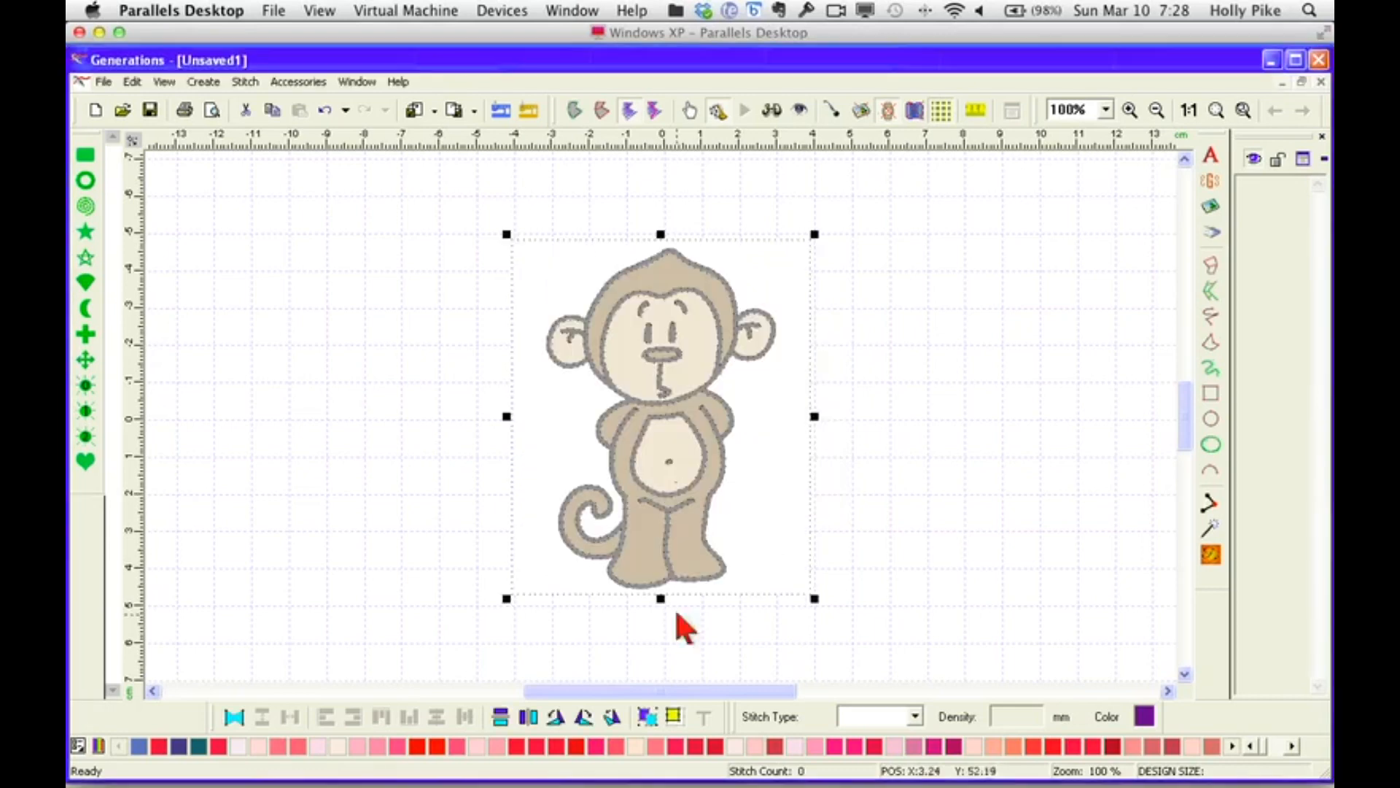
Remove the rectangular background outline surrounding the monkey.
click(884, 368)
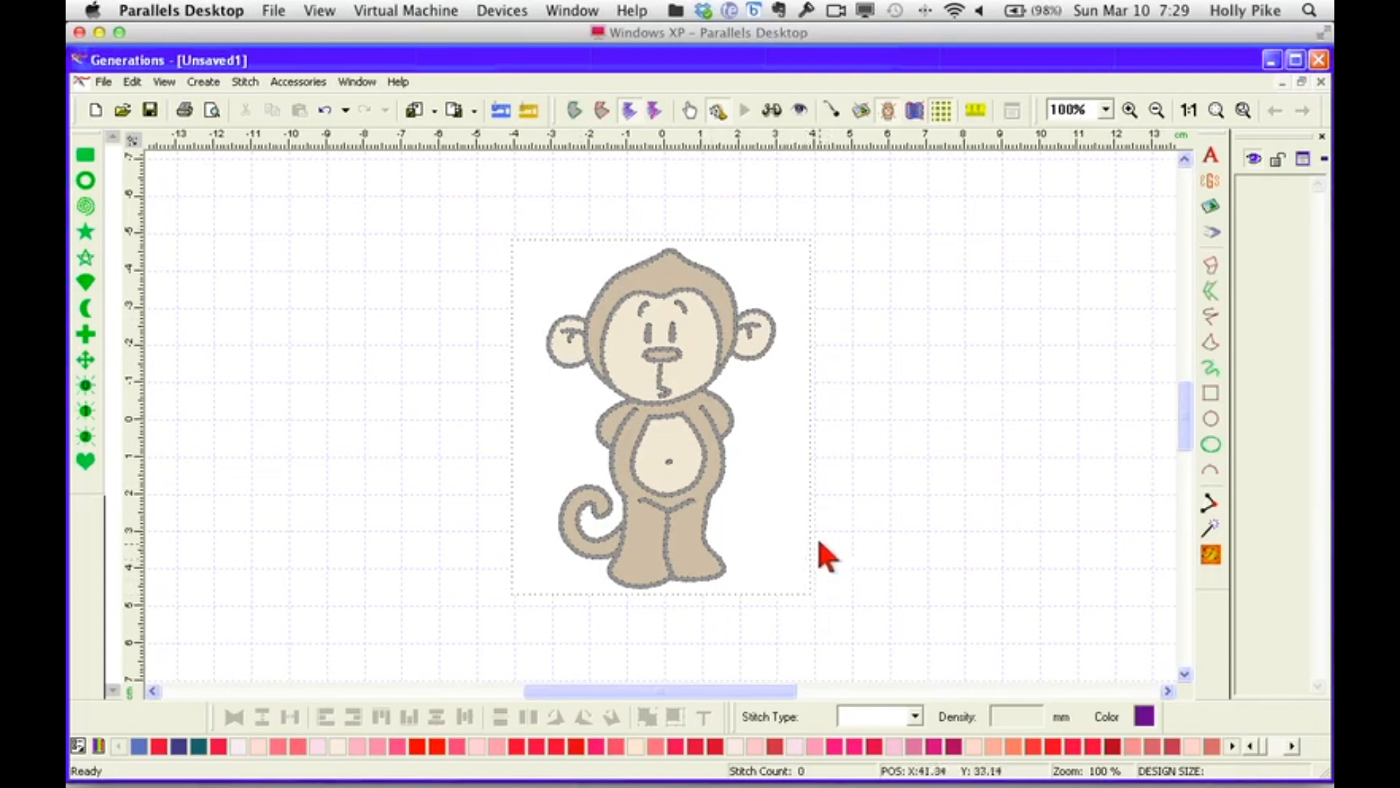
click(773, 406)
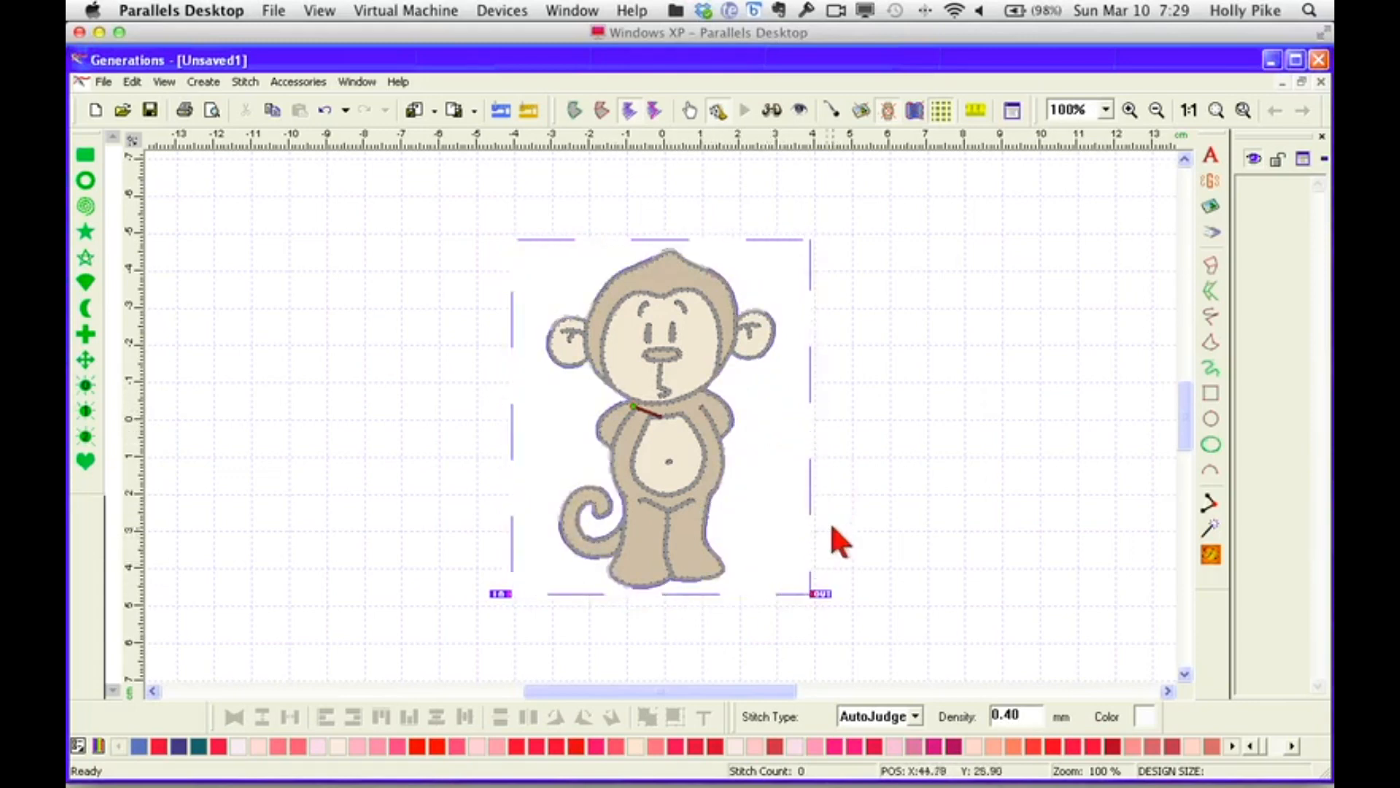
click(789, 509)
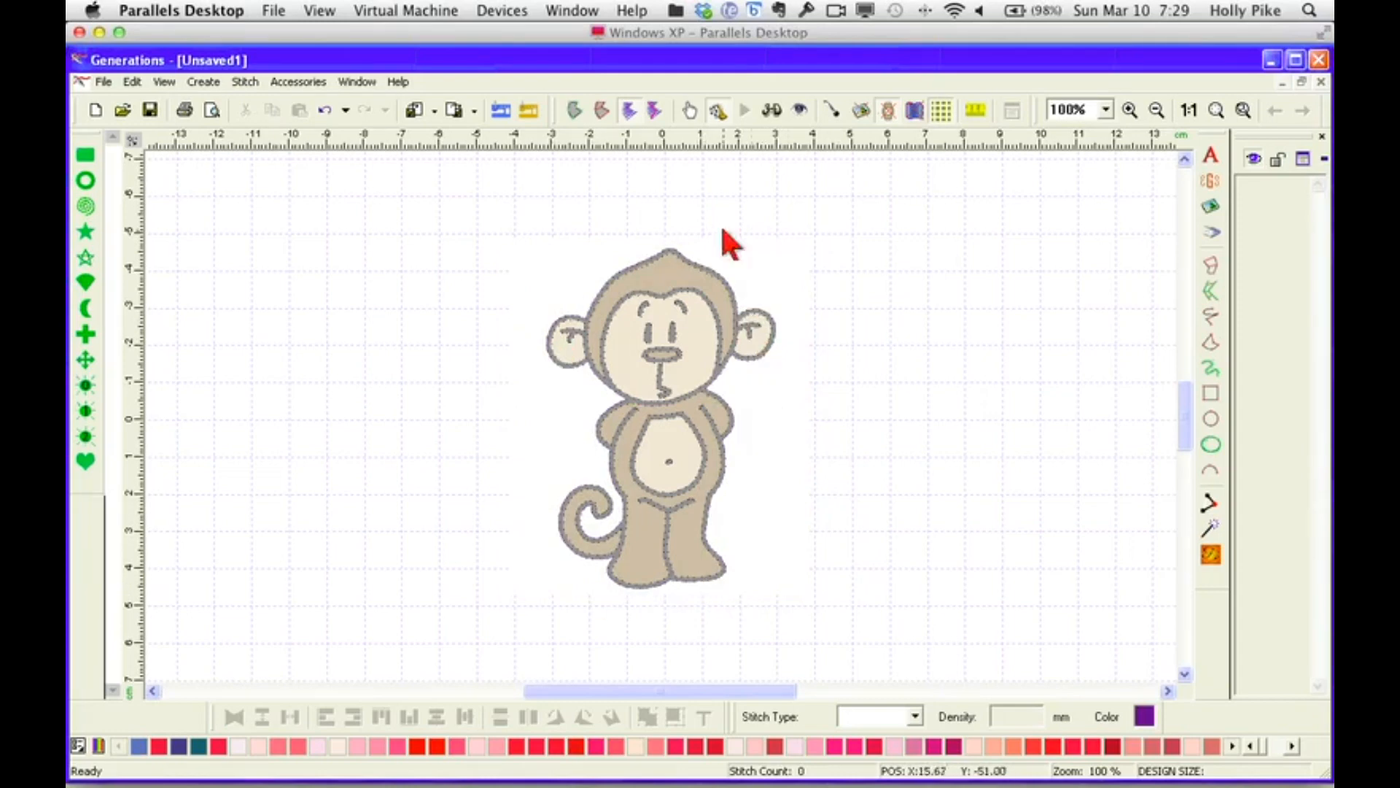
Generate stitches for the whole monkey design and show it in the realistic stitch view.
click(1211, 556)
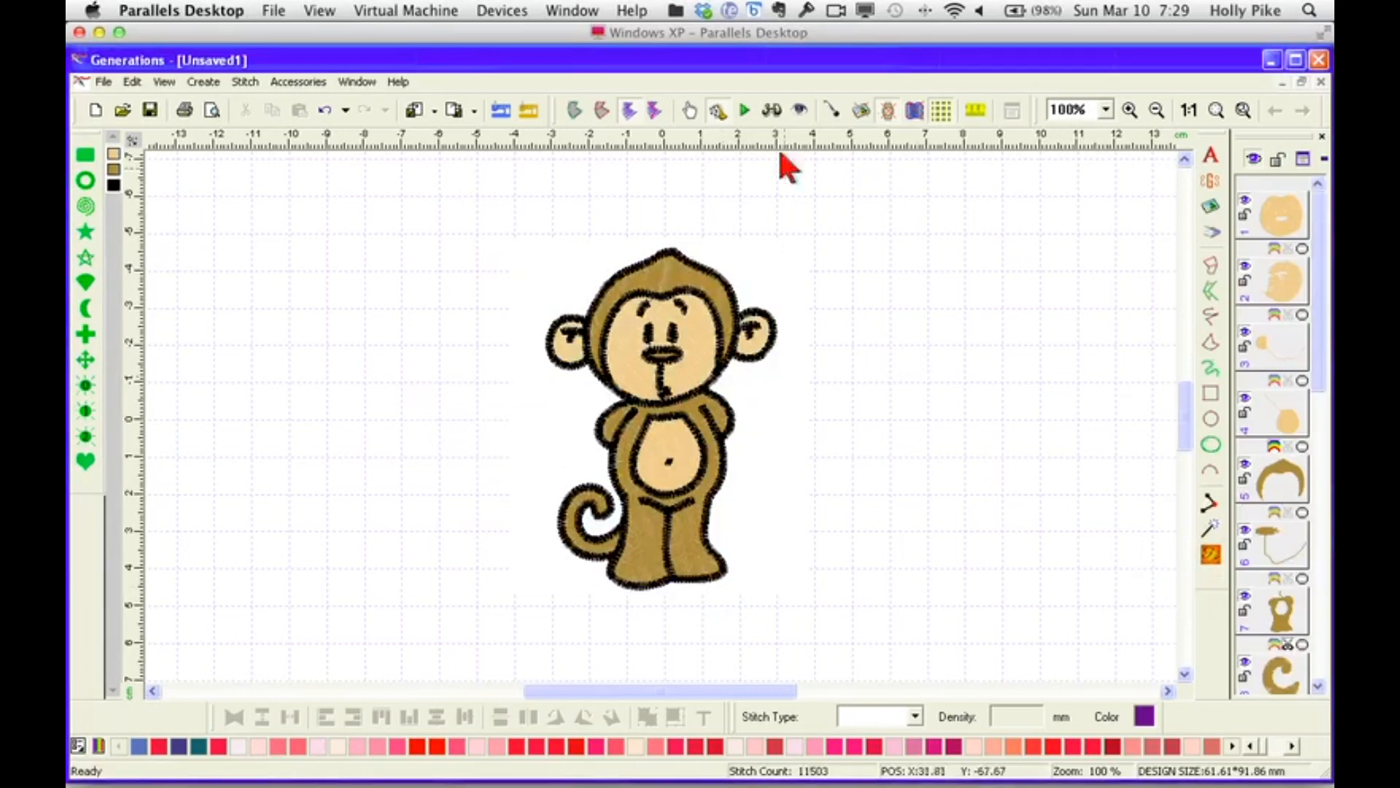
click(775, 112)
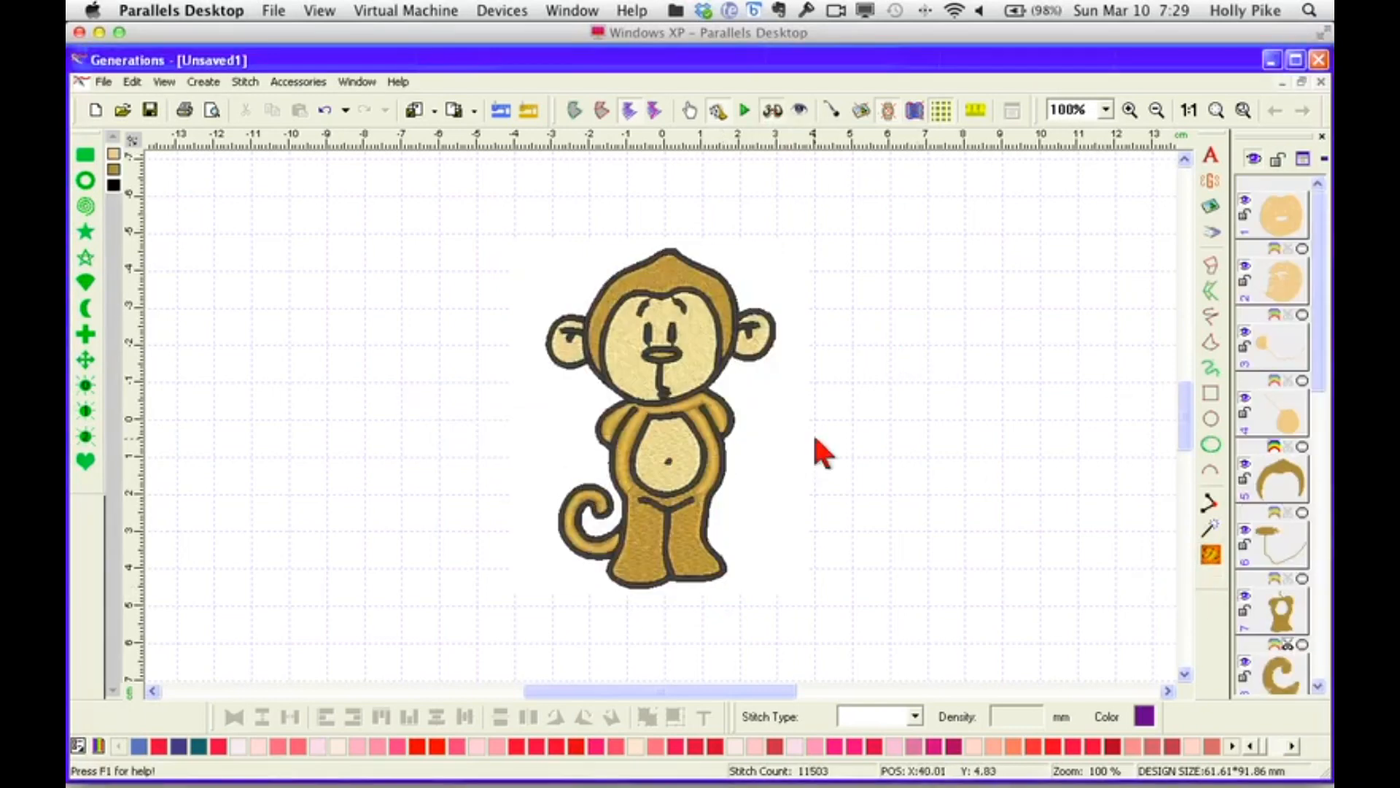
Change the stitch type of all the black outline areas to Satin.
click(114, 155)
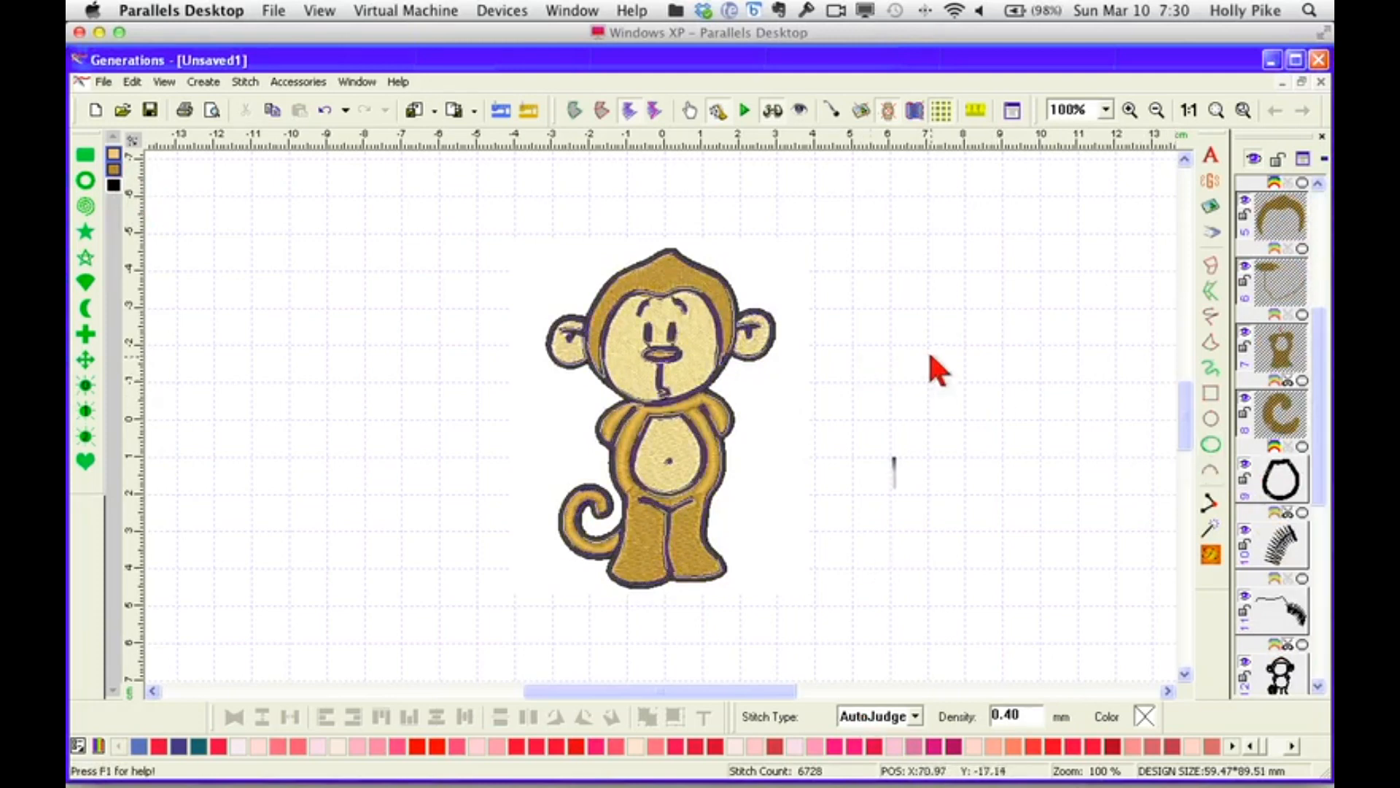
click(114, 185)
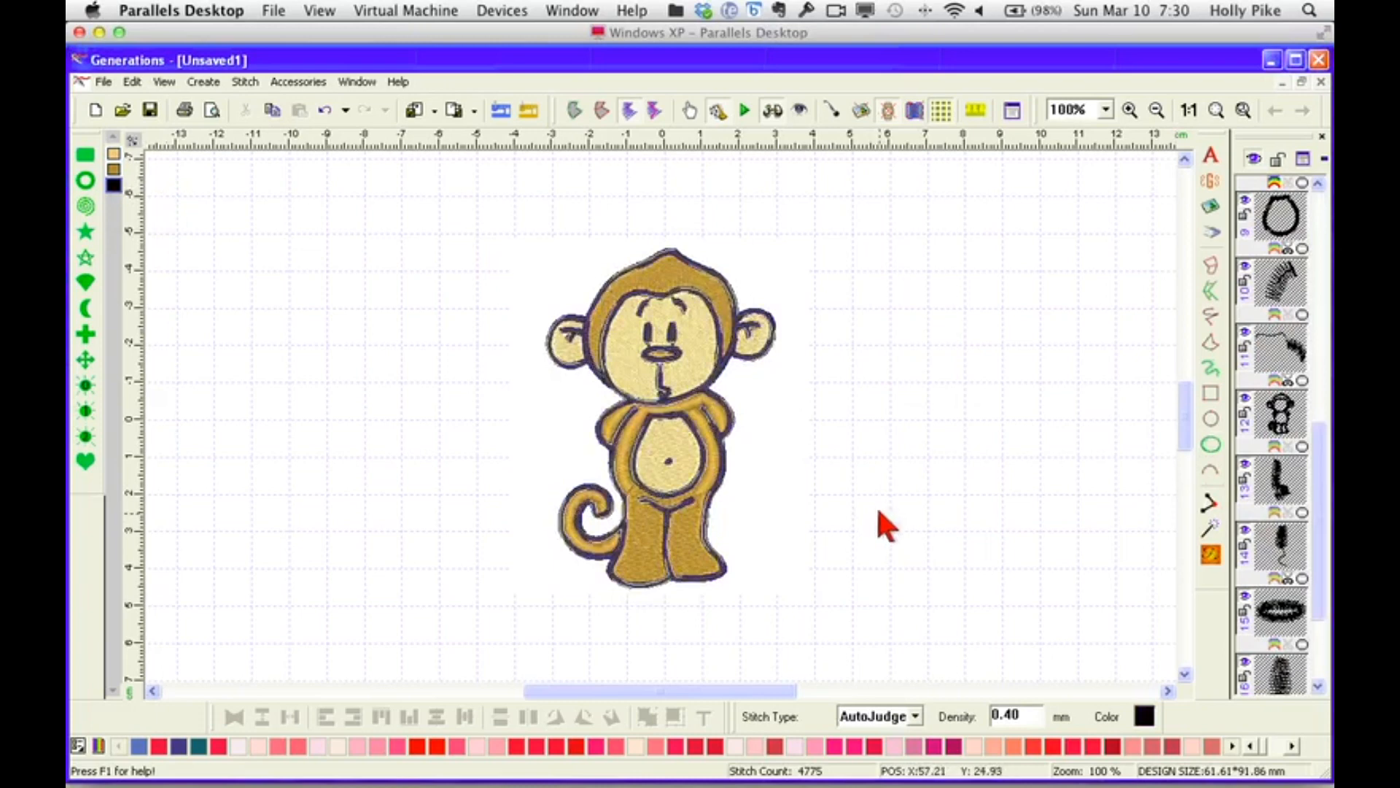
click(914, 716)
click(869, 588)
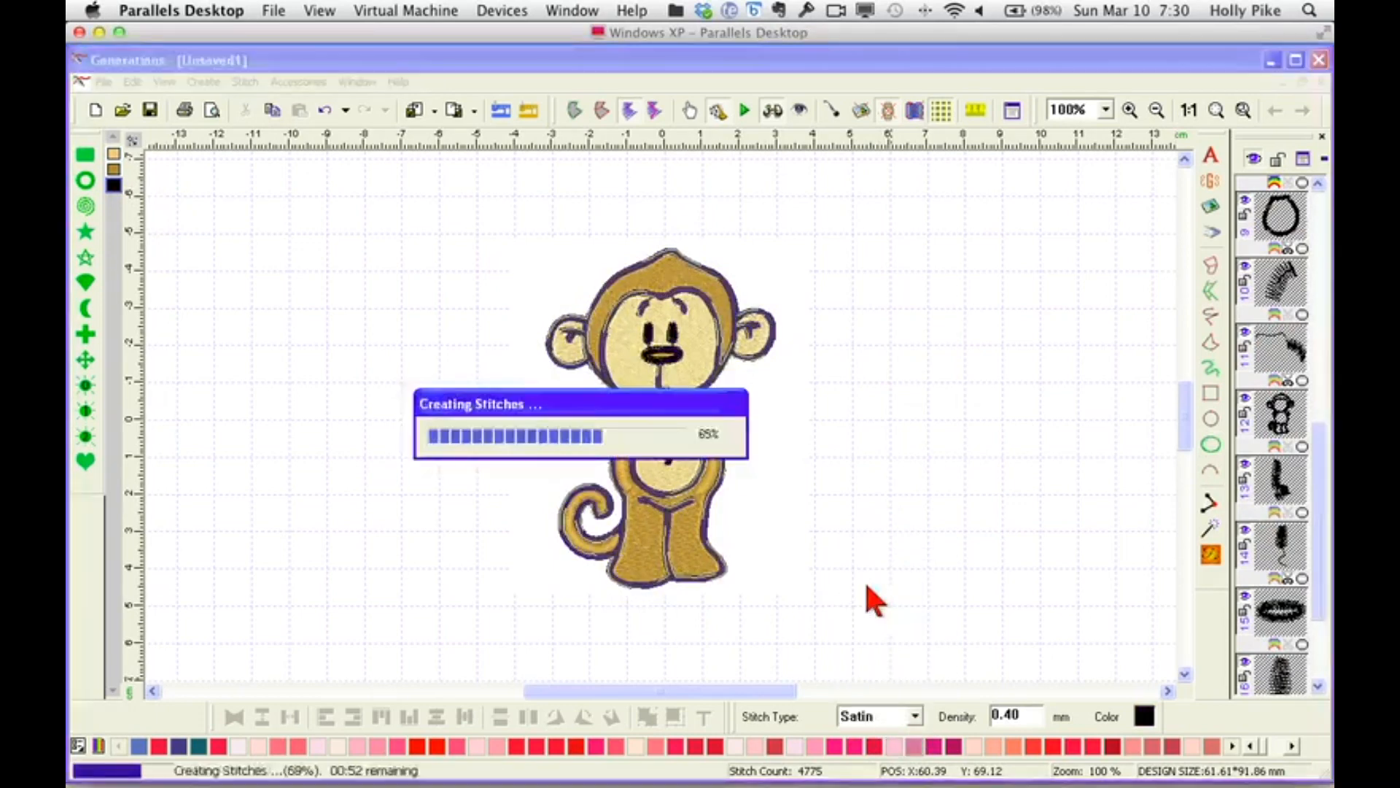
click(987, 483)
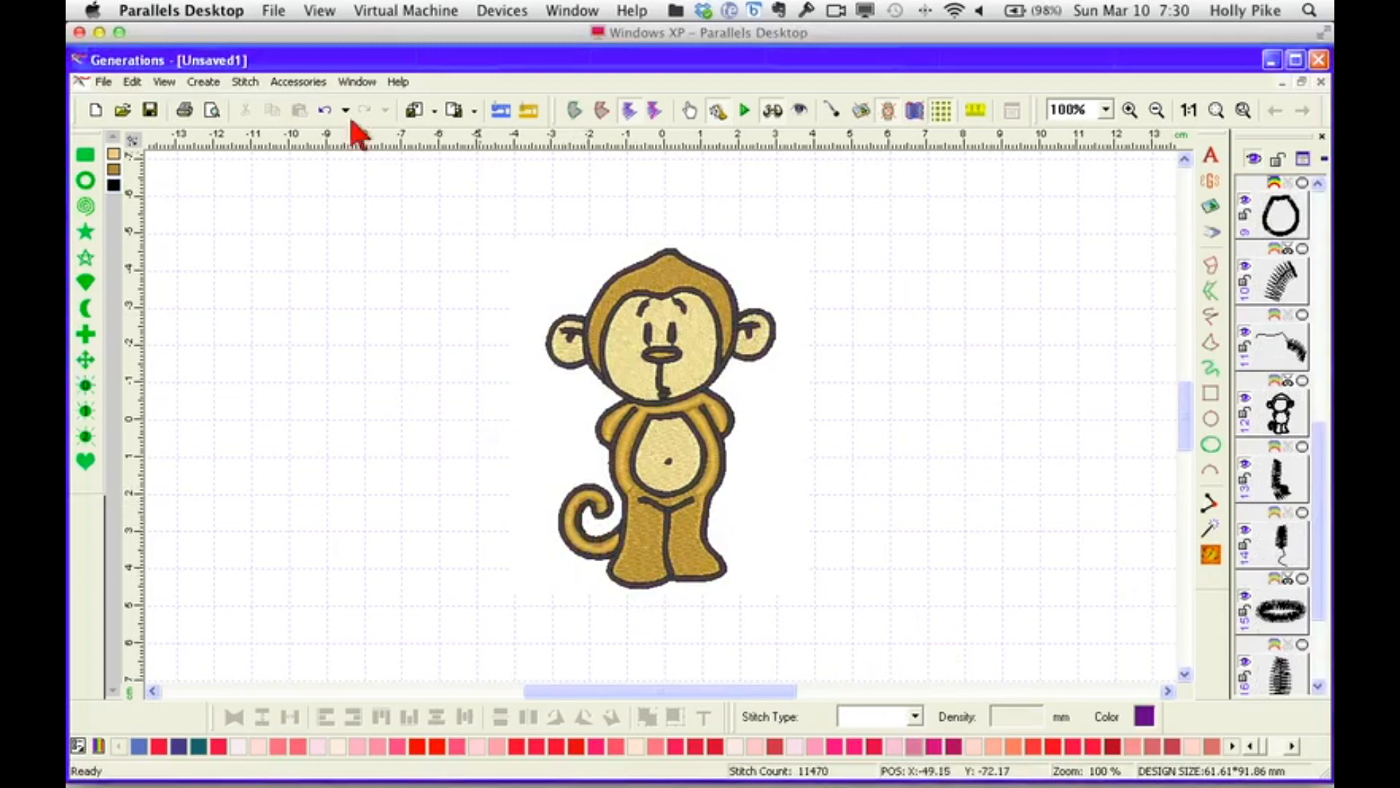
Undo the outlines' change to Satin, inspect the enlarged monkey, and redo the change to compare both versions.
click(324, 111)
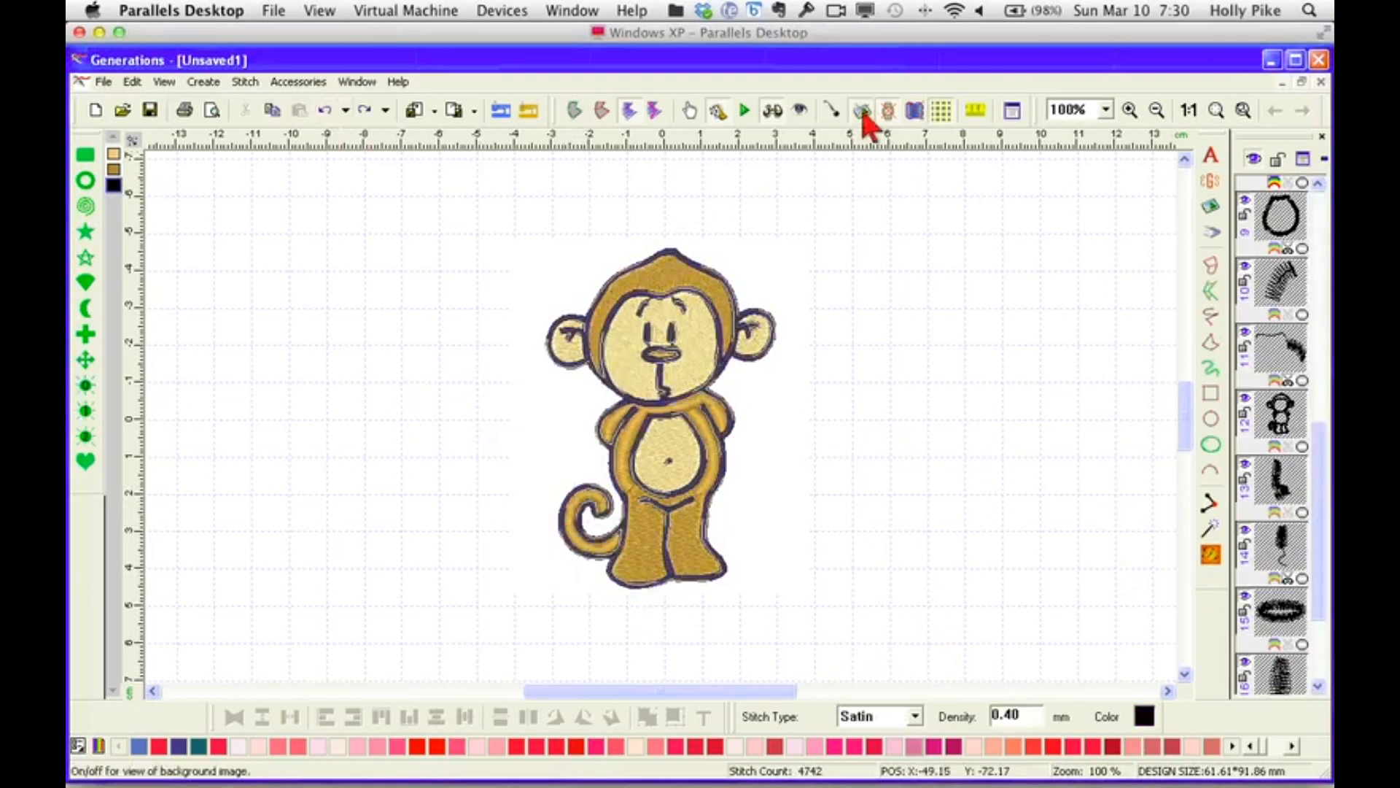
click(325, 111)
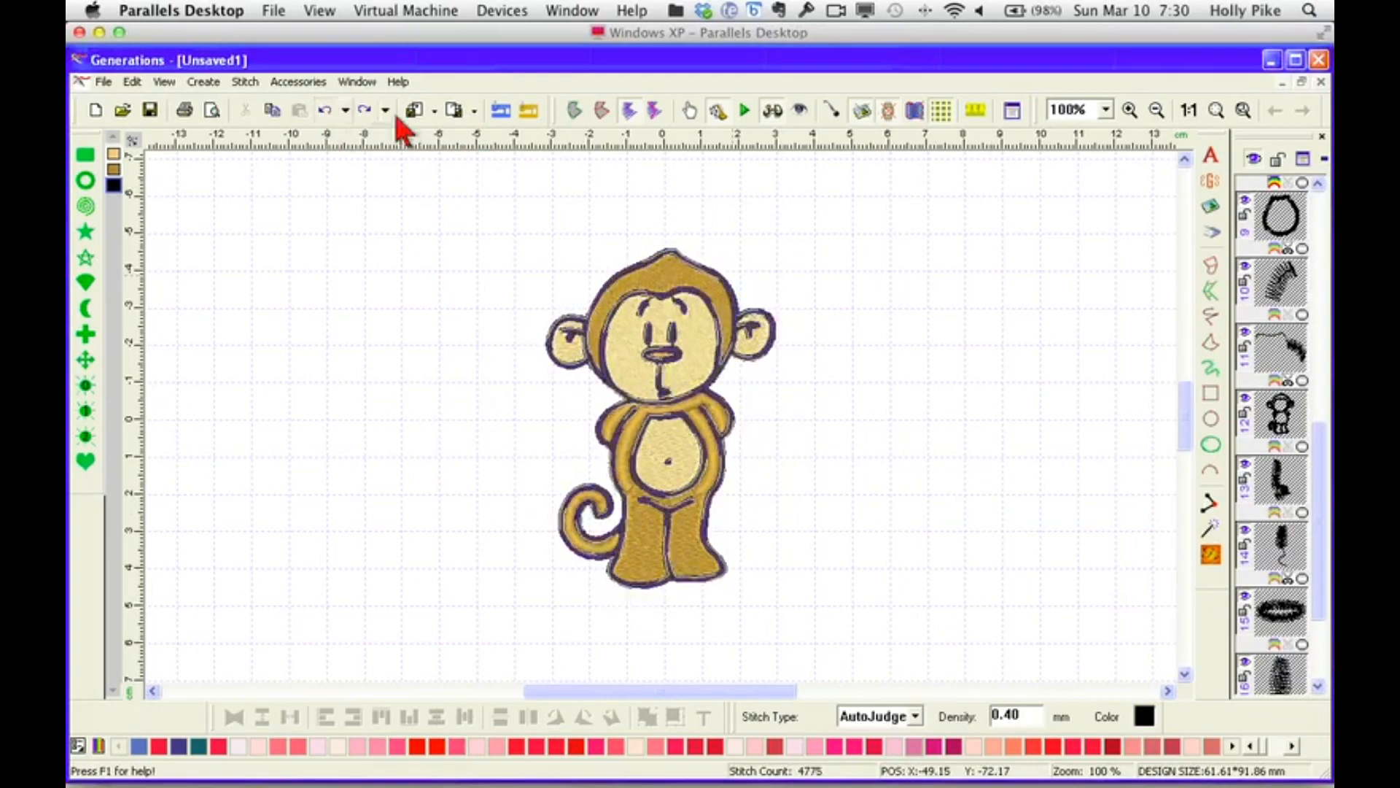
click(914, 412)
click(1215, 109)
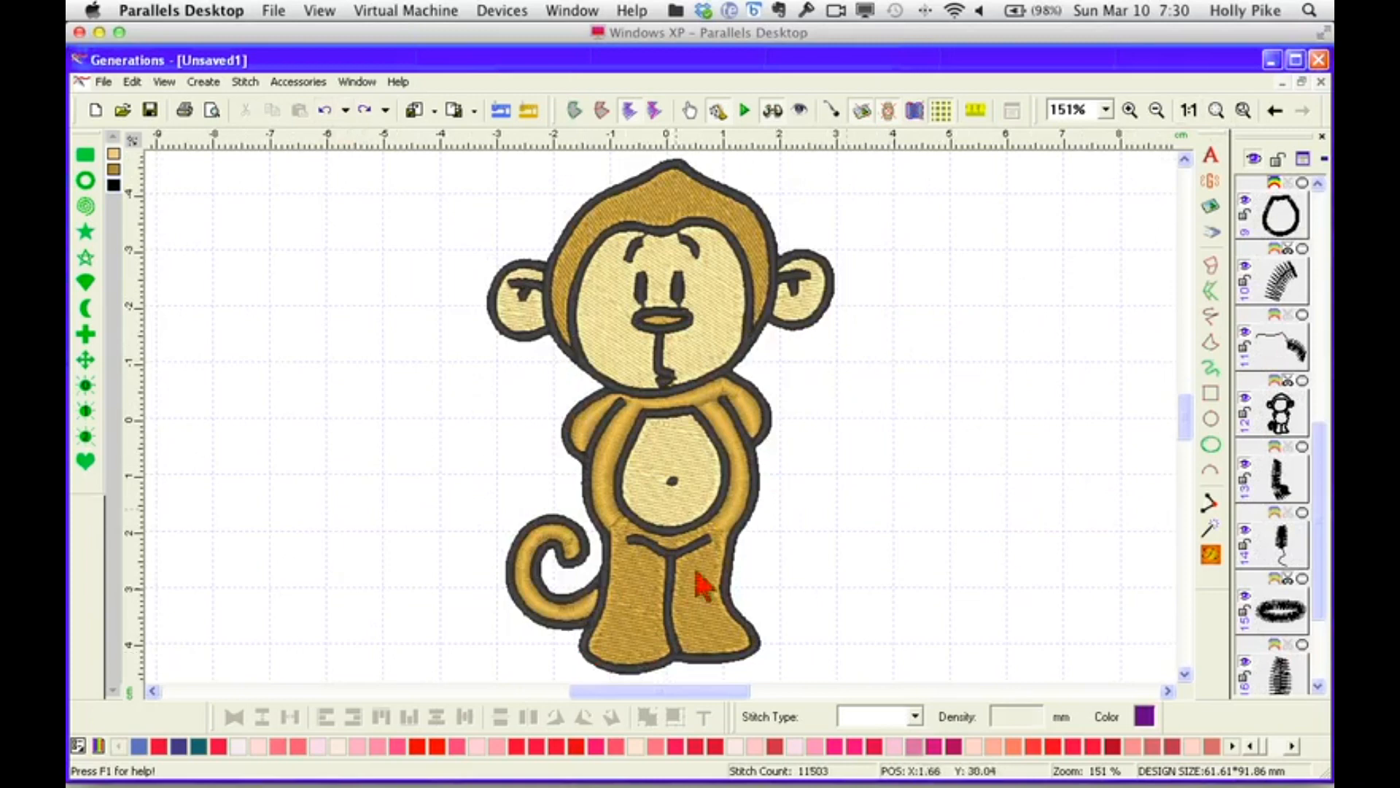
click(366, 111)
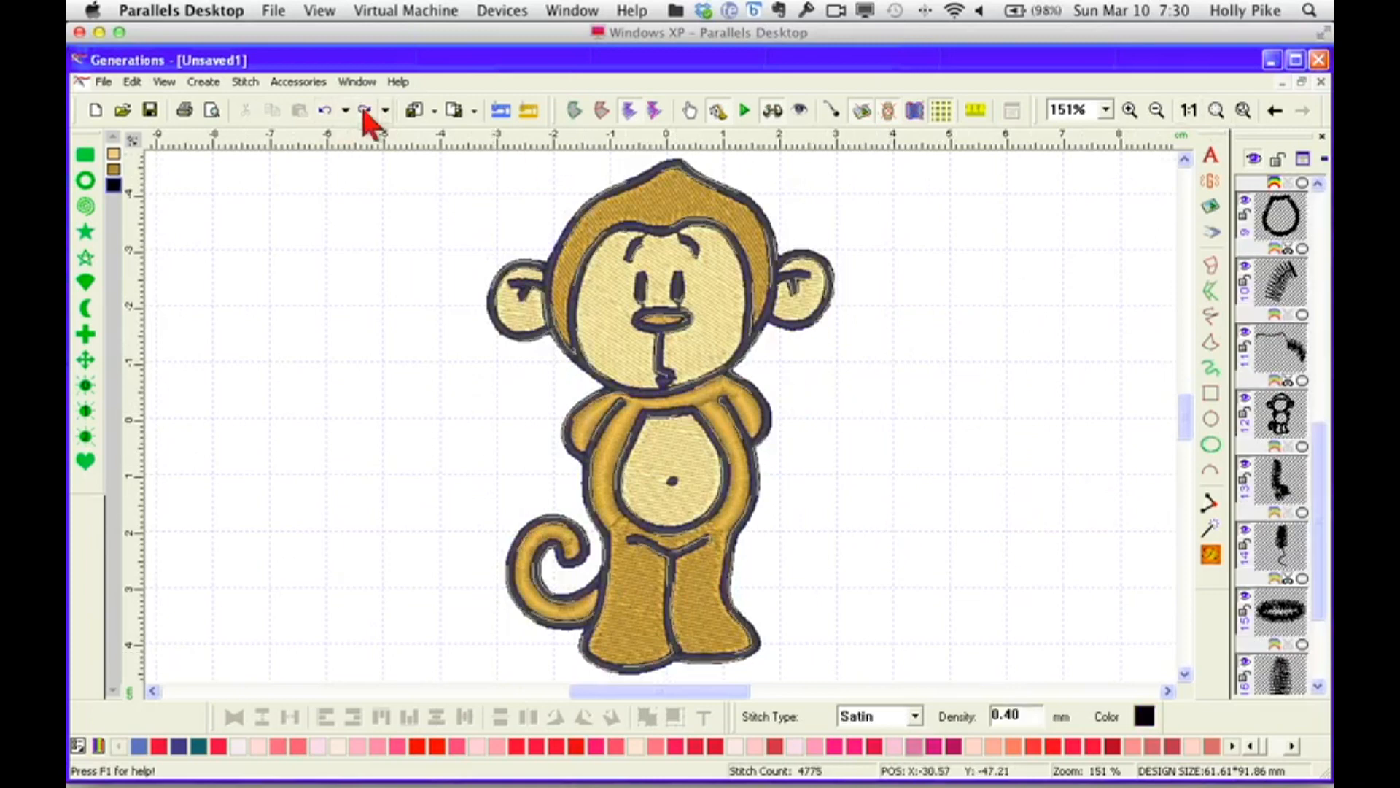
click(364, 109)
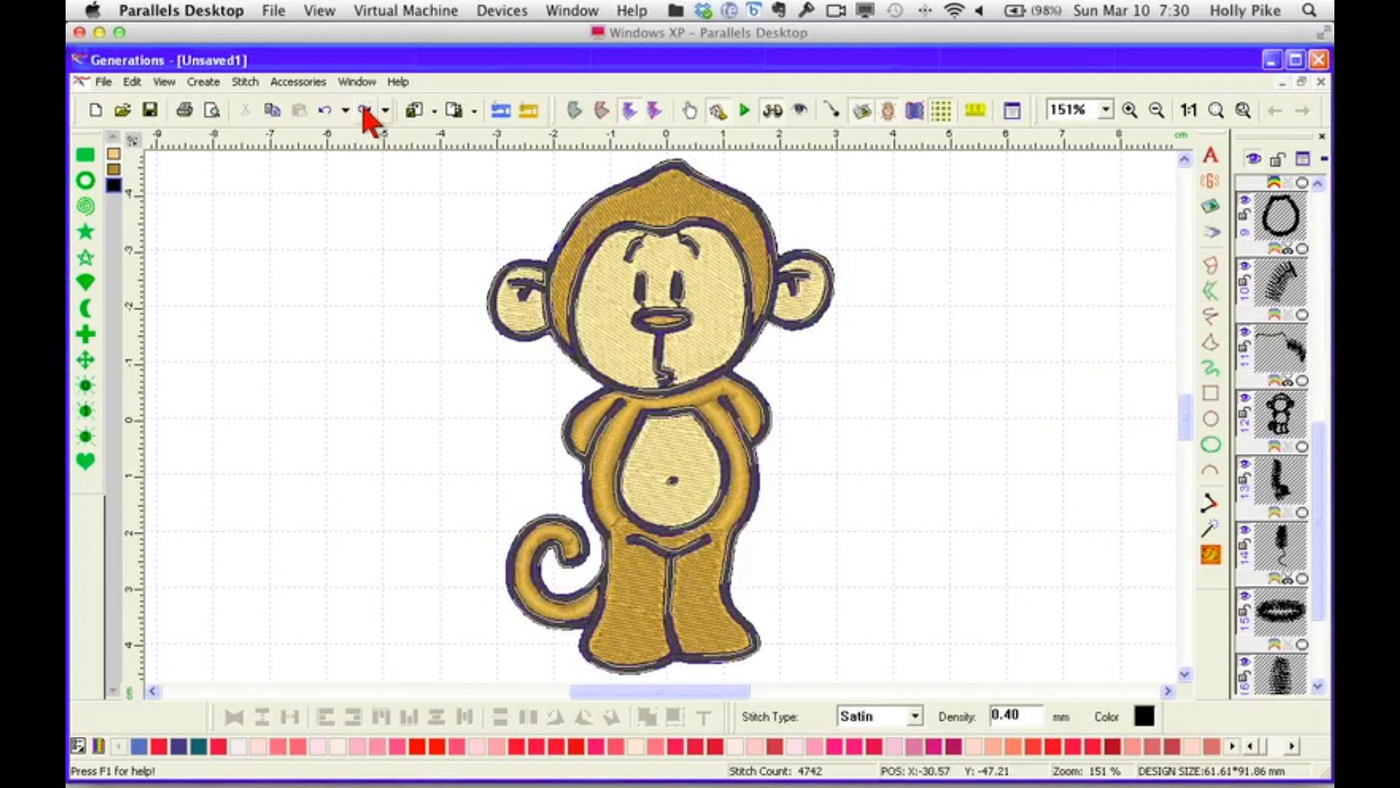
click(366, 111)
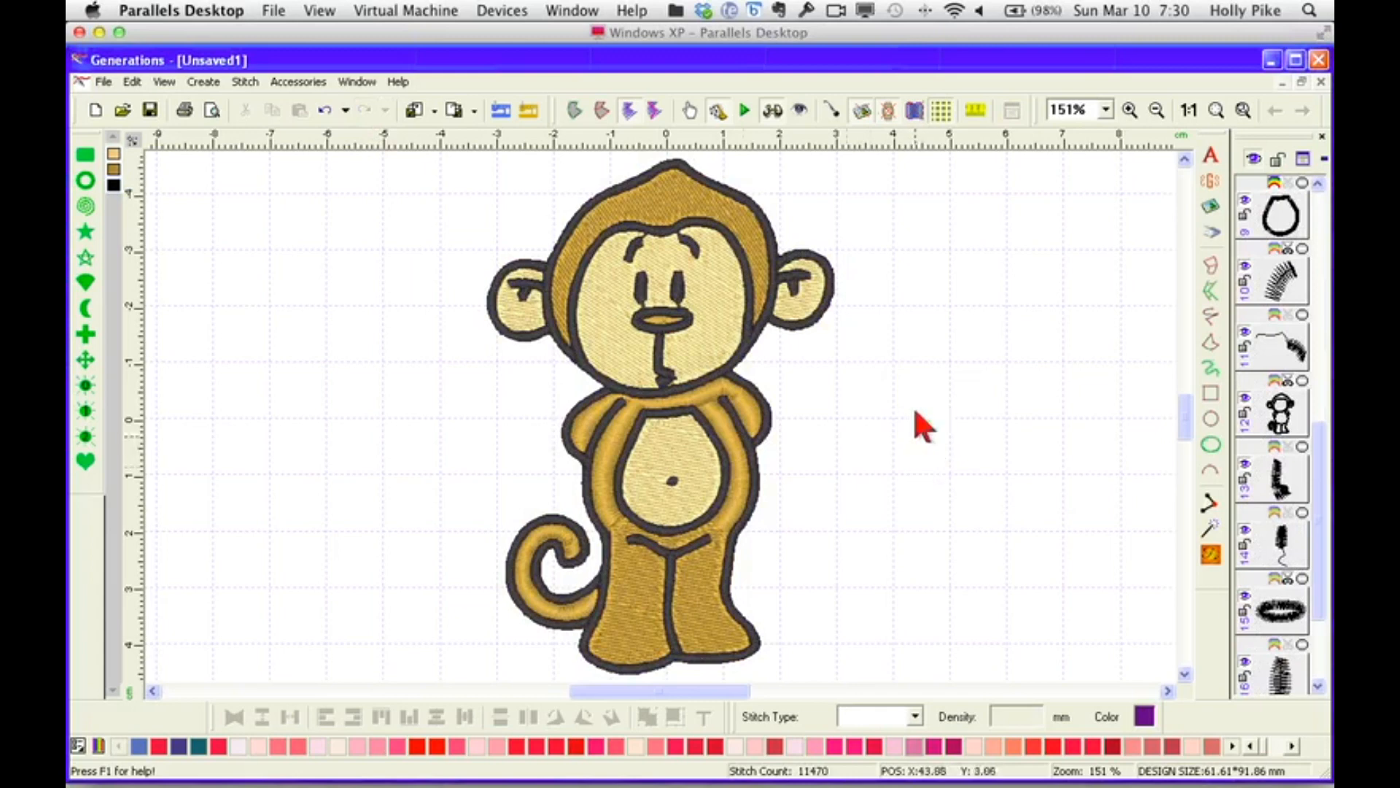
Change the stitch type of the monkey's brown body area to Complex Fill.
click(745, 511)
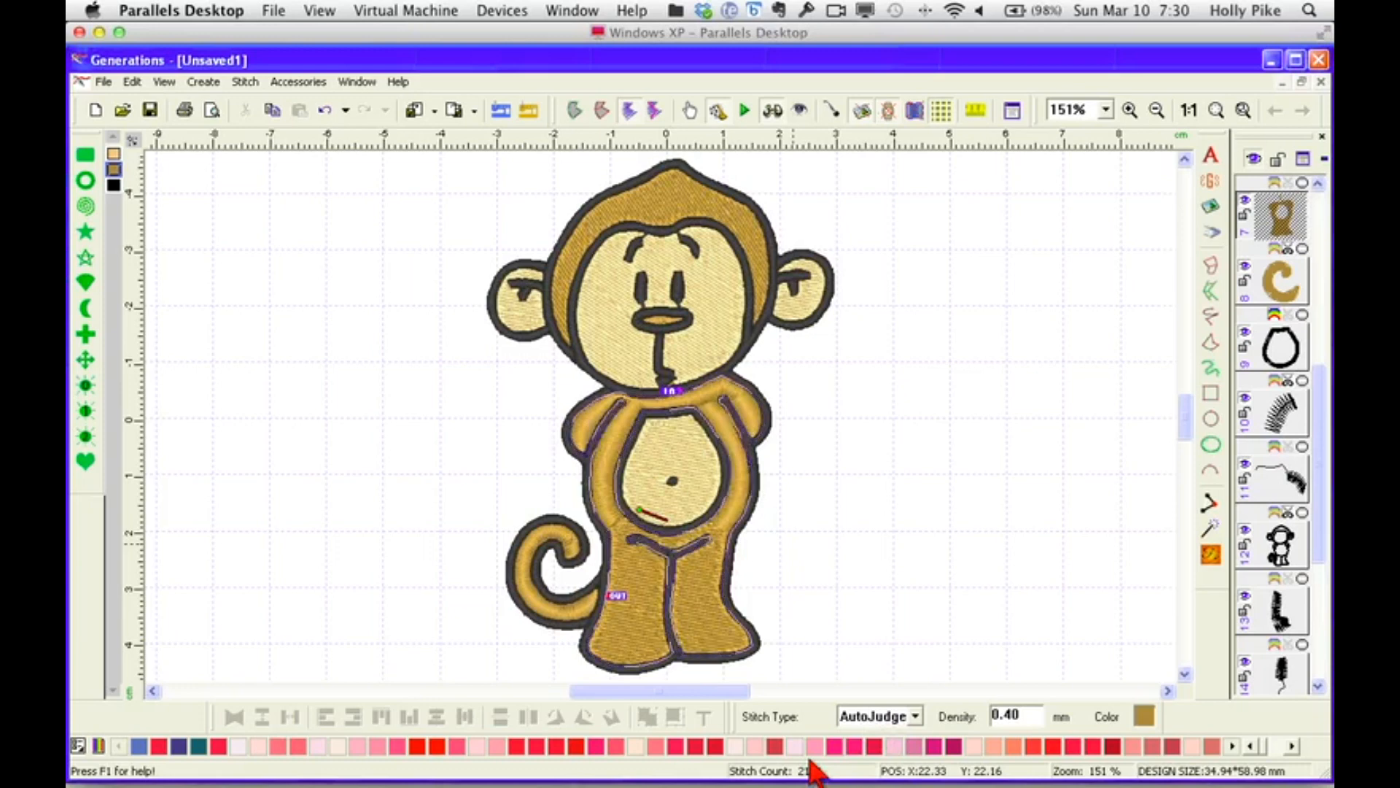
click(798, 505)
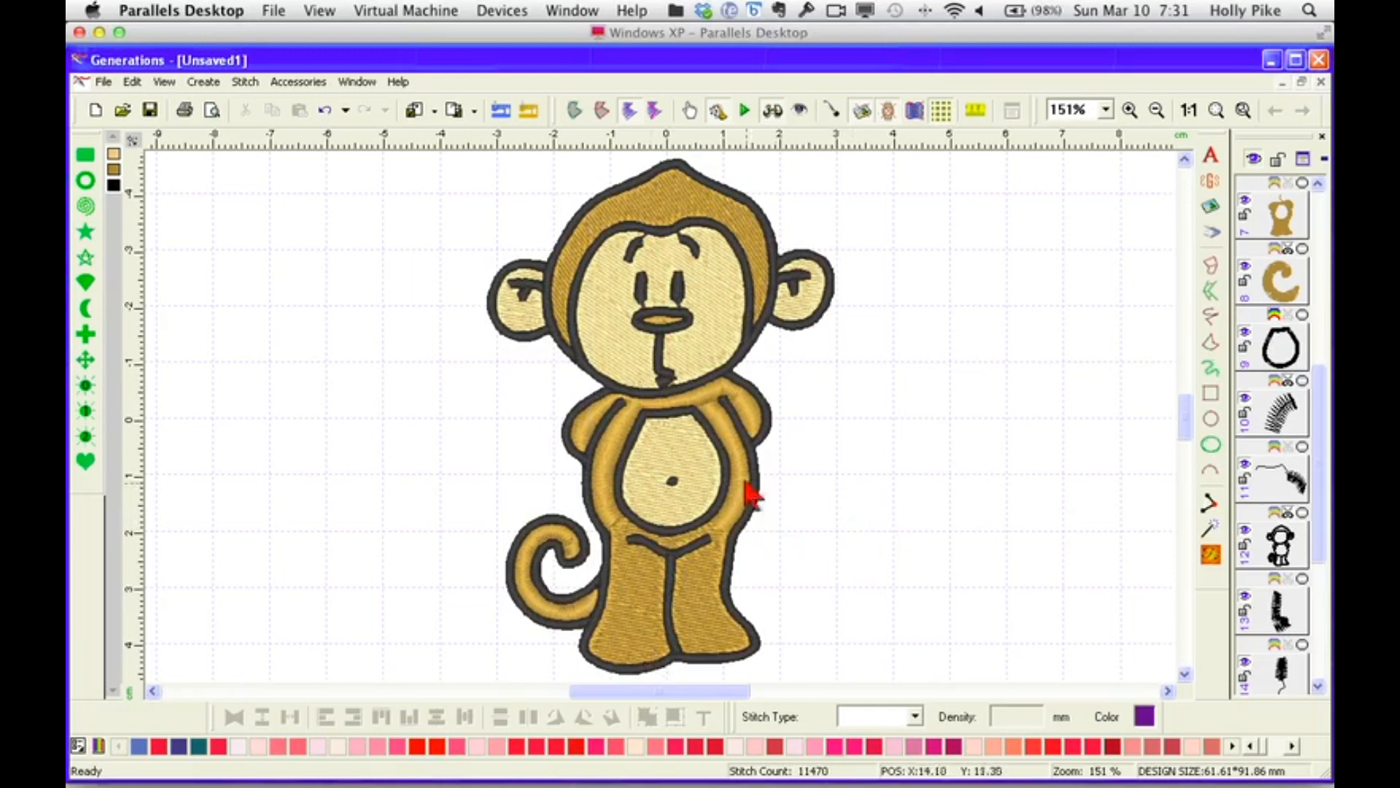
click(744, 504)
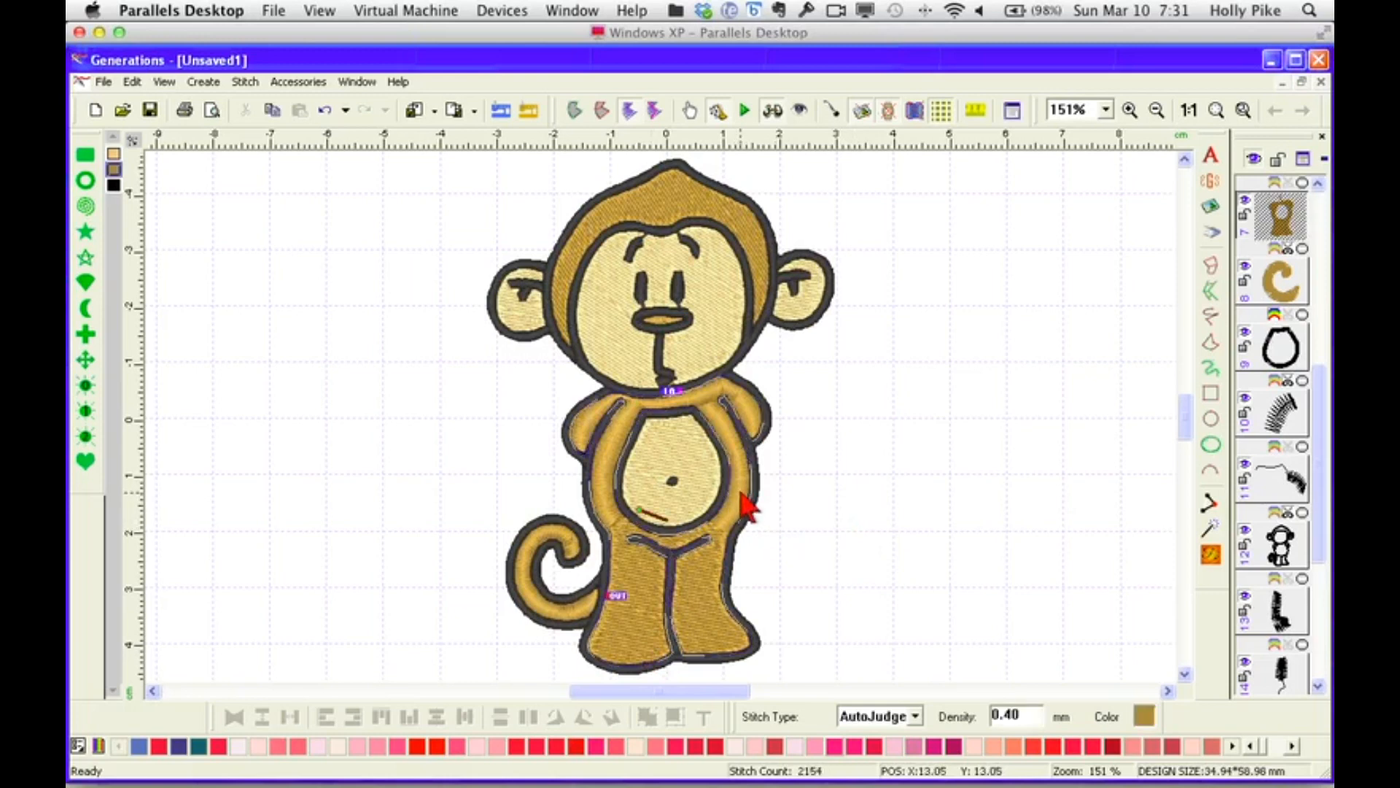
click(915, 717)
click(886, 573)
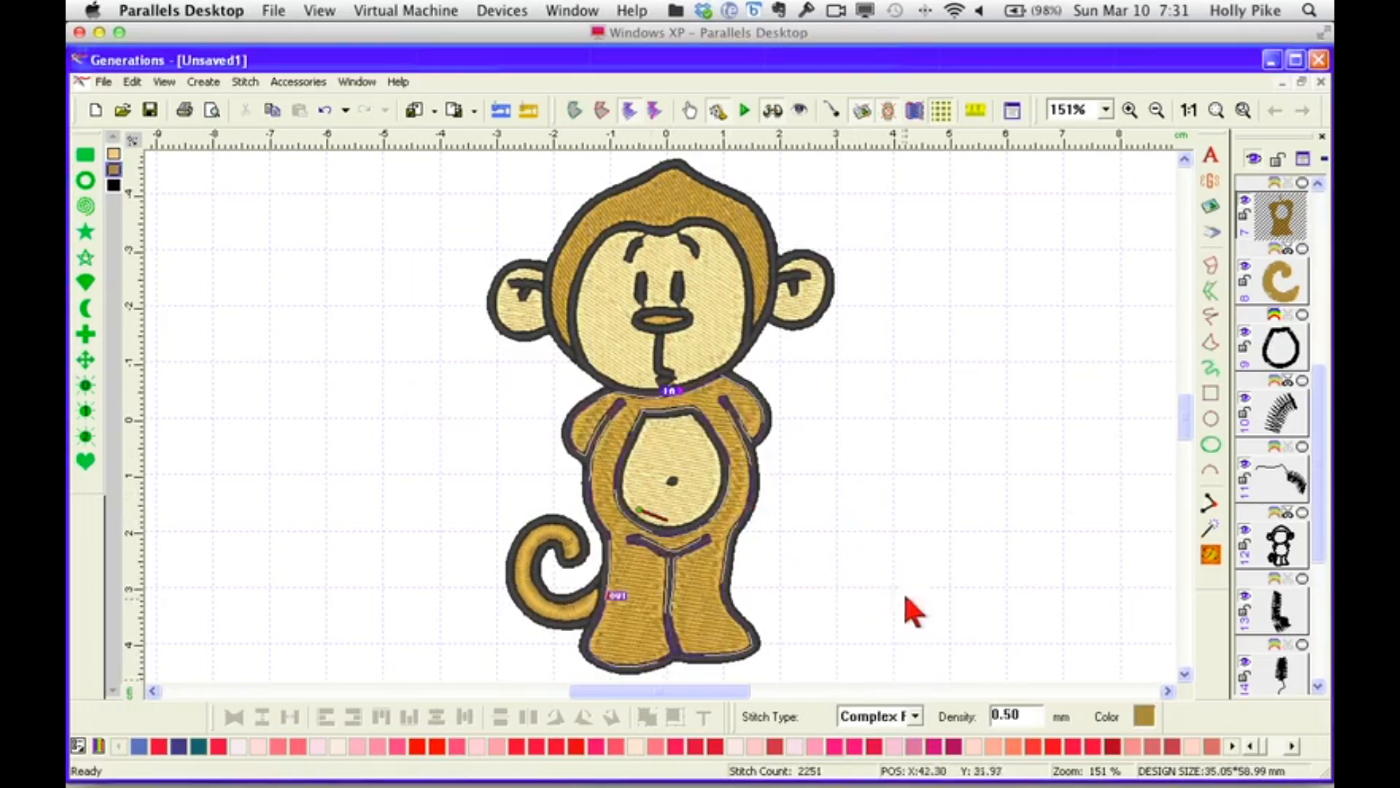
click(873, 491)
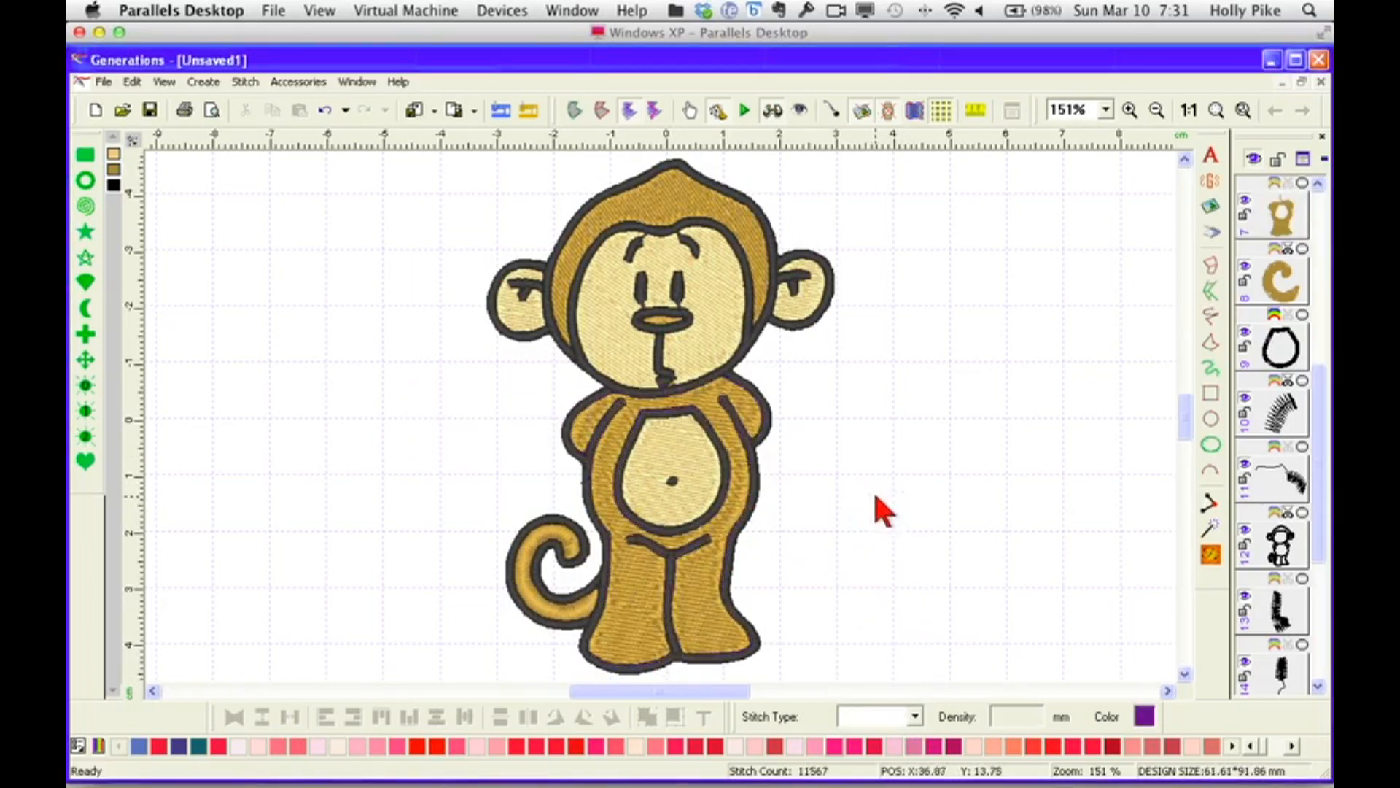
click(113, 154)
click(113, 169)
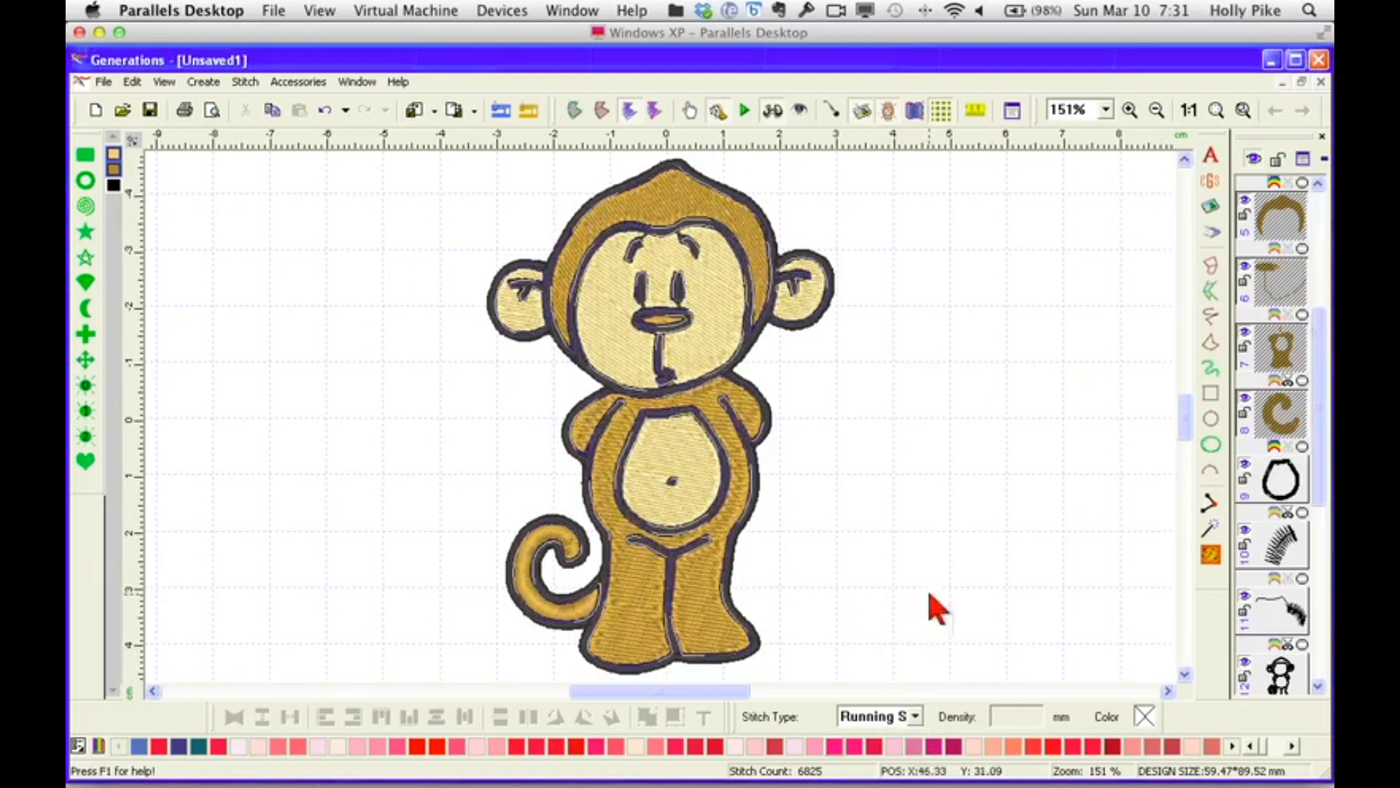
click(913, 632)
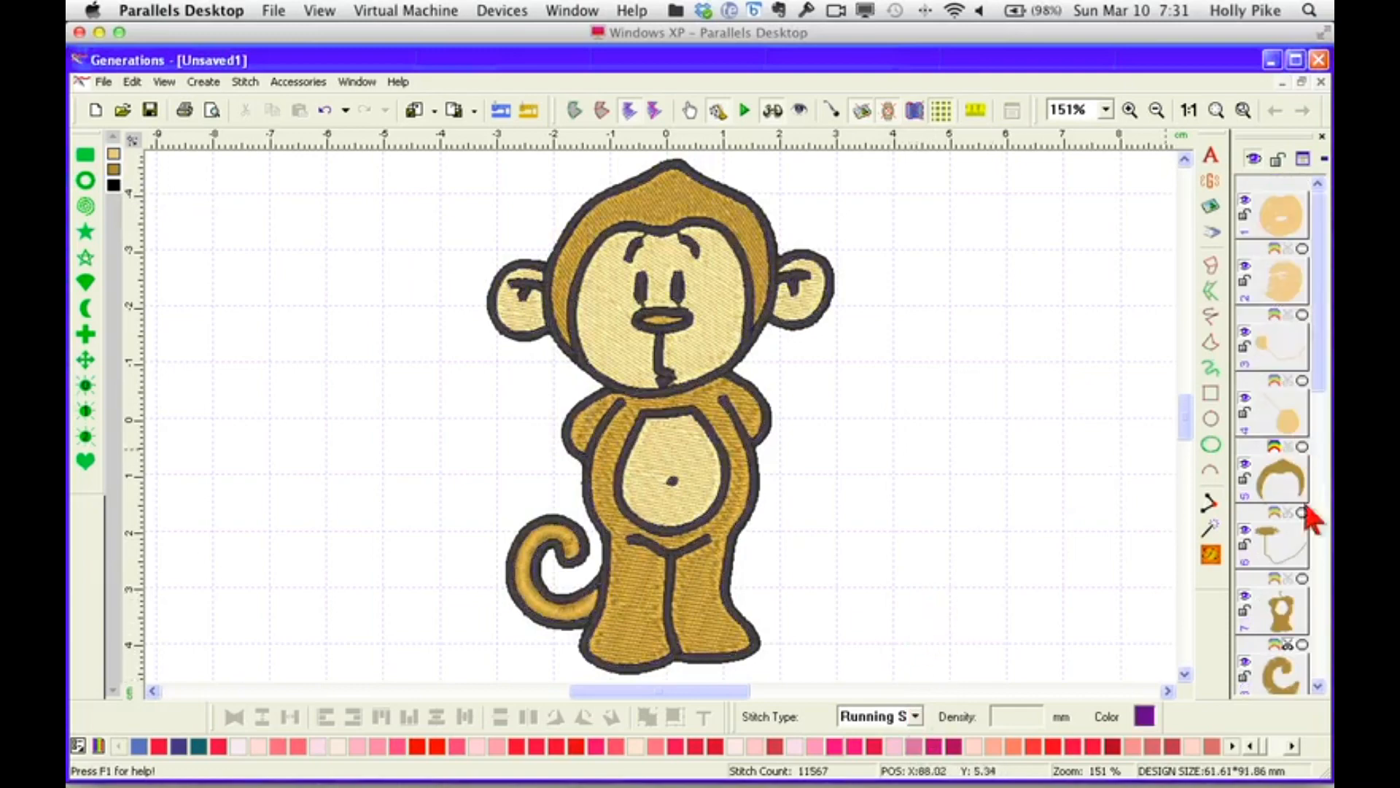
click(1189, 110)
drag(613, 240, 837, 637)
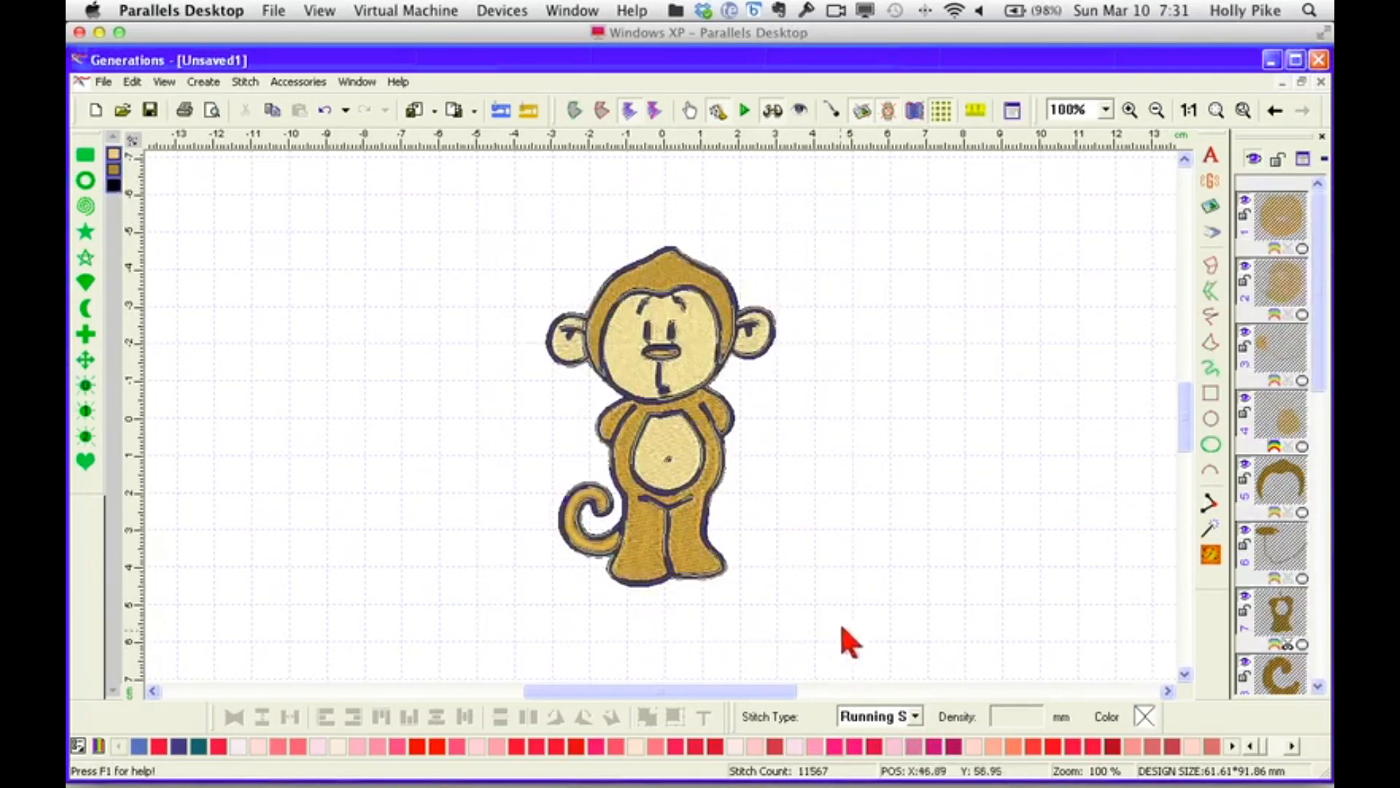
click(114, 186)
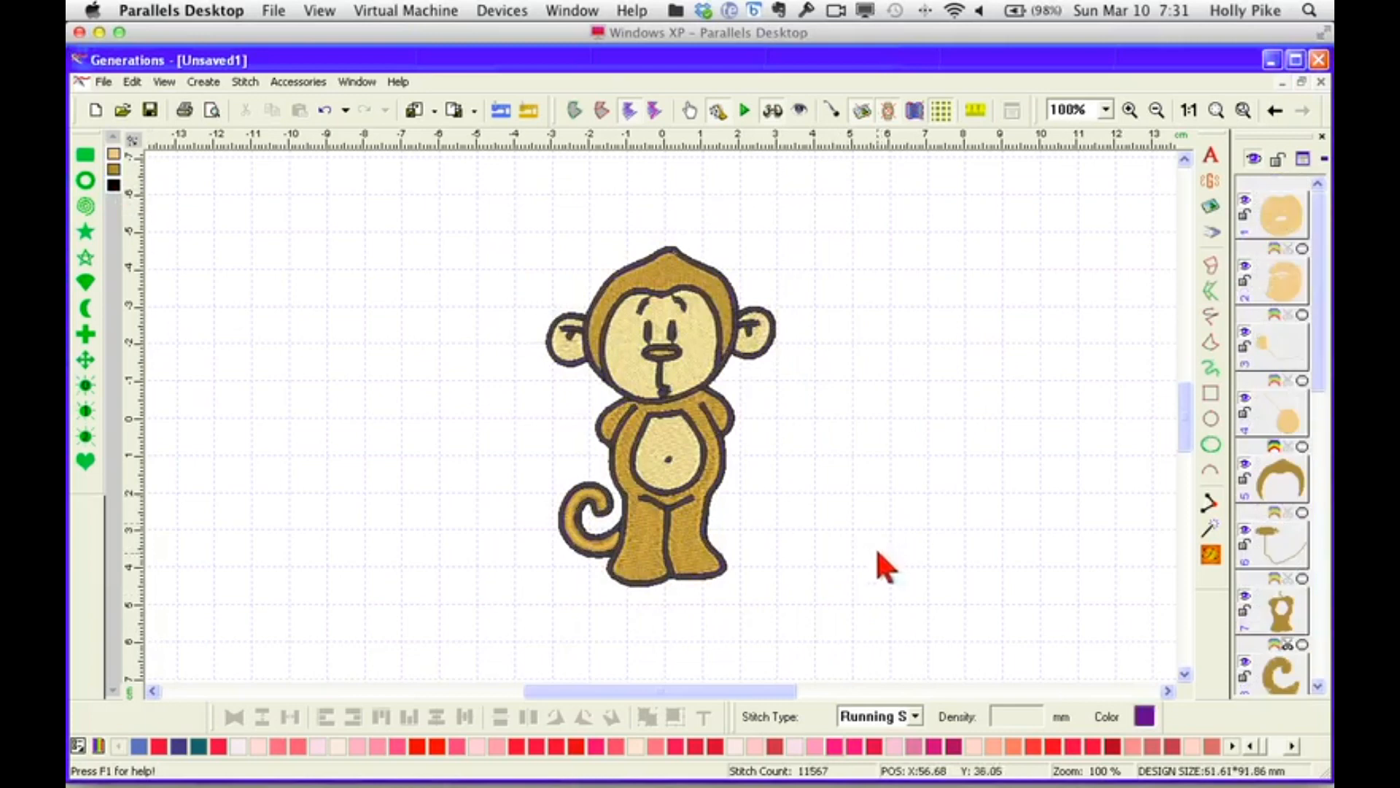
Change the stitch type of the first six areas in the sequence, from the tan fills through the brown head and nose, to Complex Fill.
click(1278, 226)
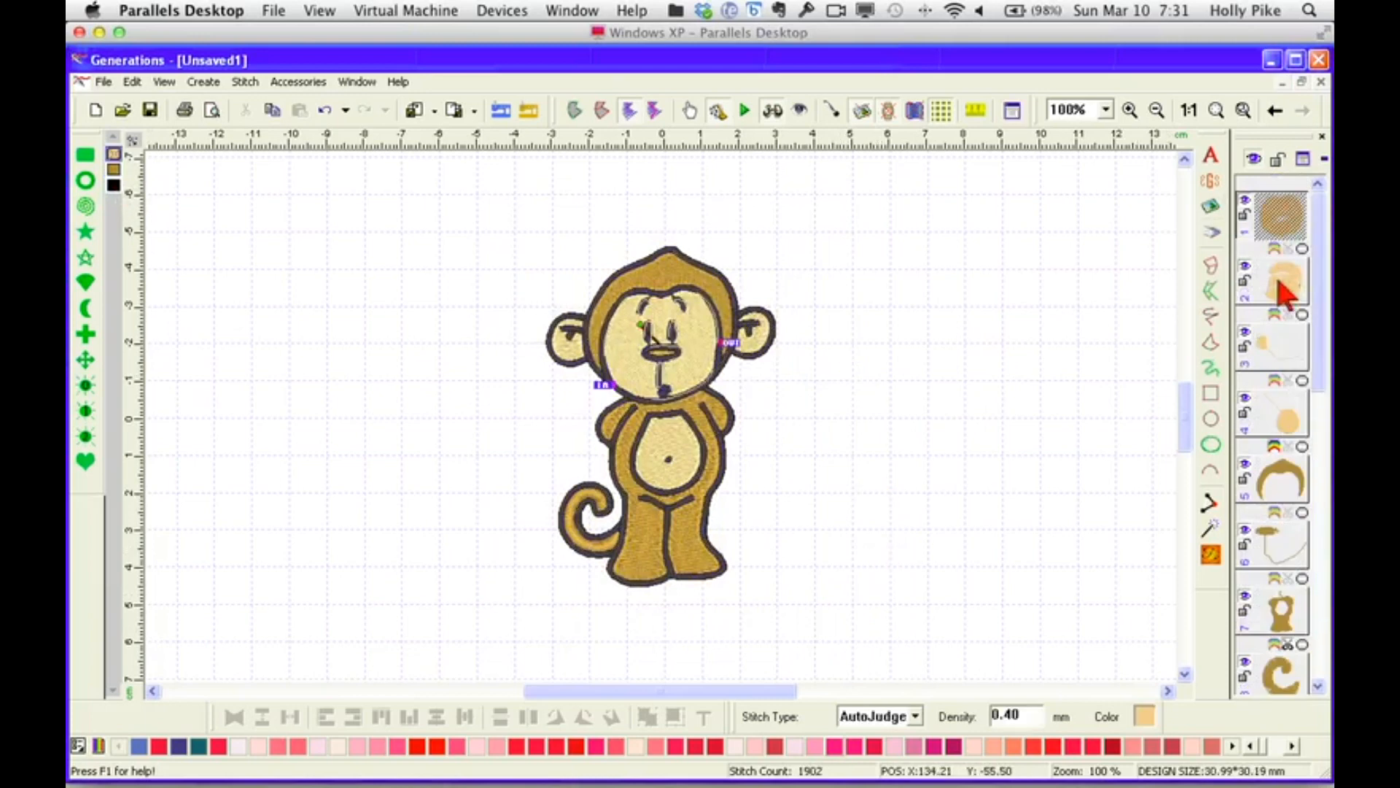
ctrl+click(1282, 288)
ctrl+click(1278, 359)
ctrl+click(1281, 423)
ctrl+click(1282, 484)
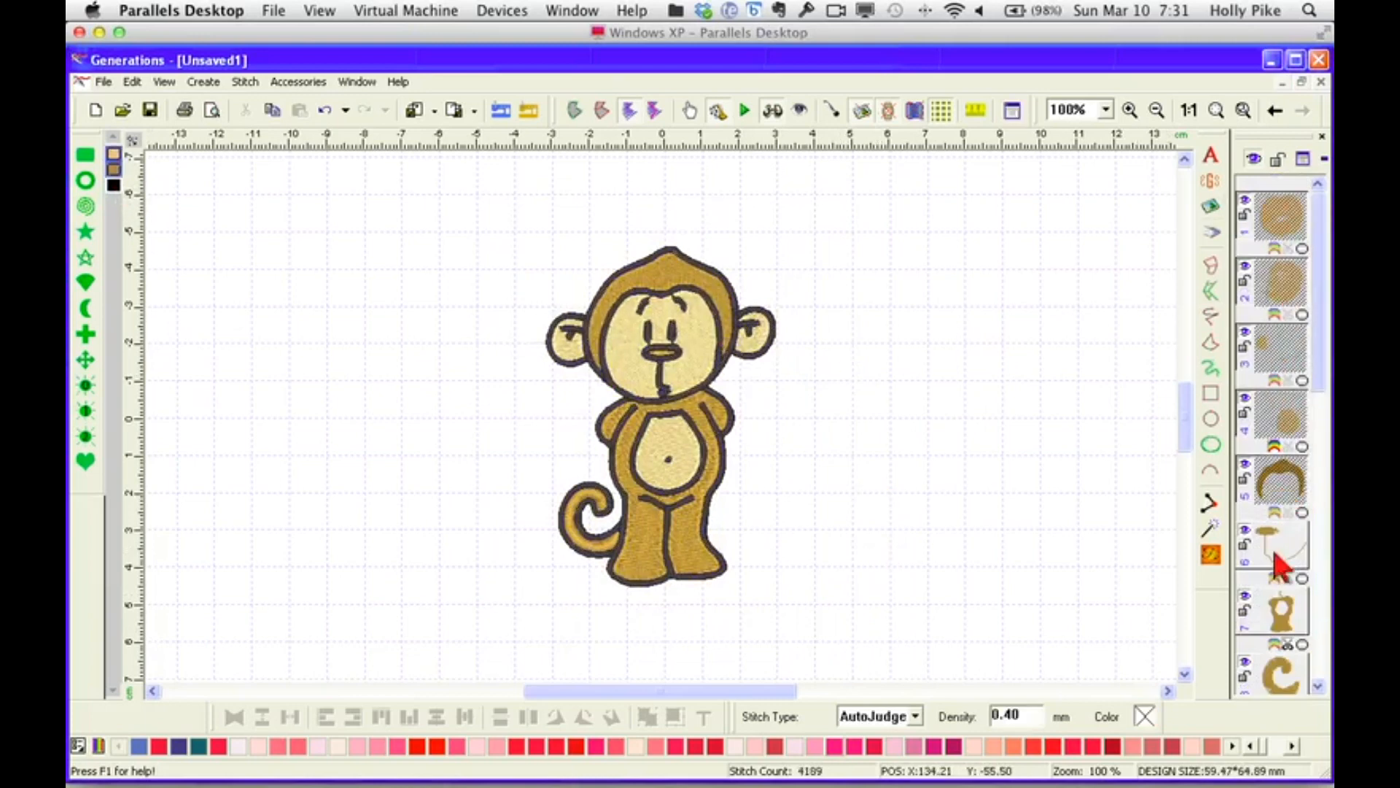
ctrl+click(1281, 551)
ctrl+click(1284, 619)
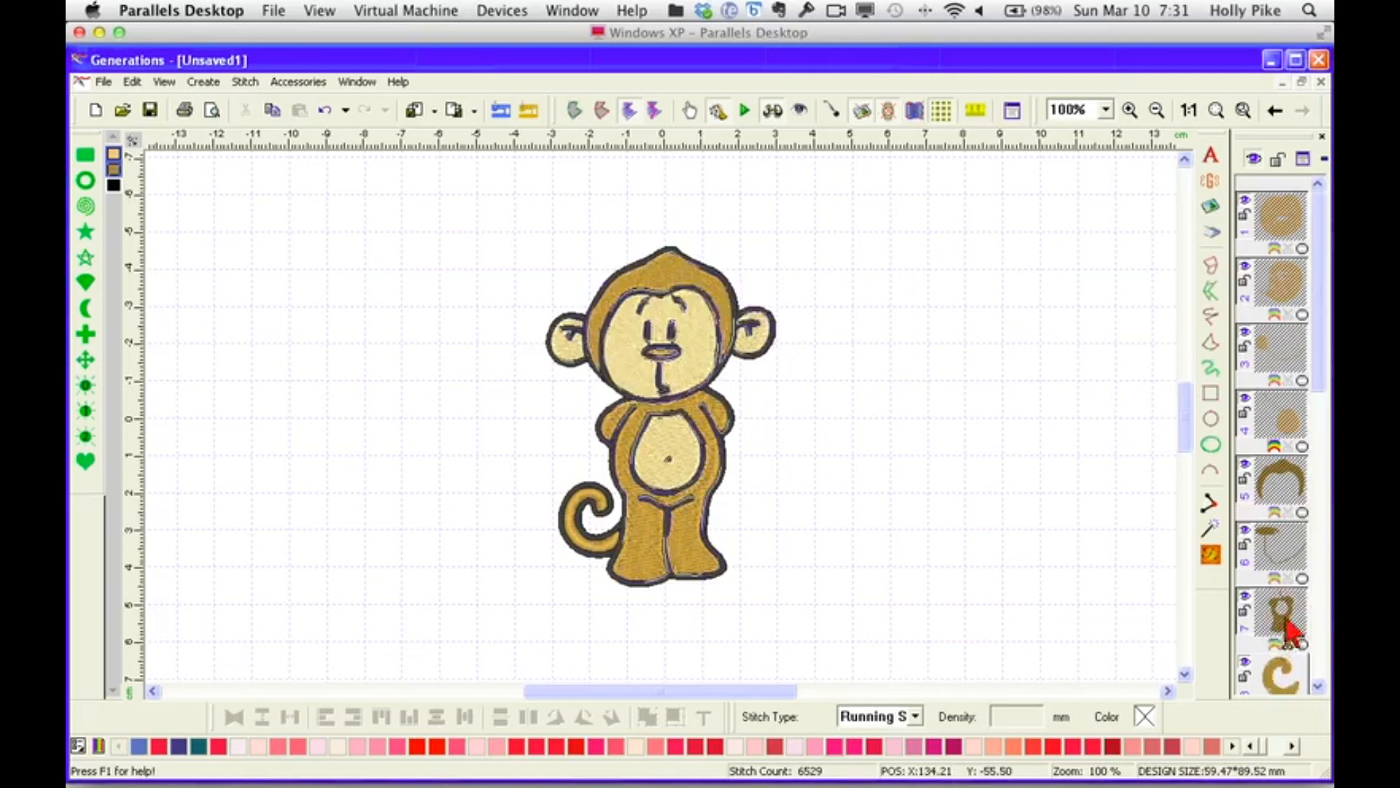
ctrl+click(1281, 631)
scroll(1320, 689, down, 10)
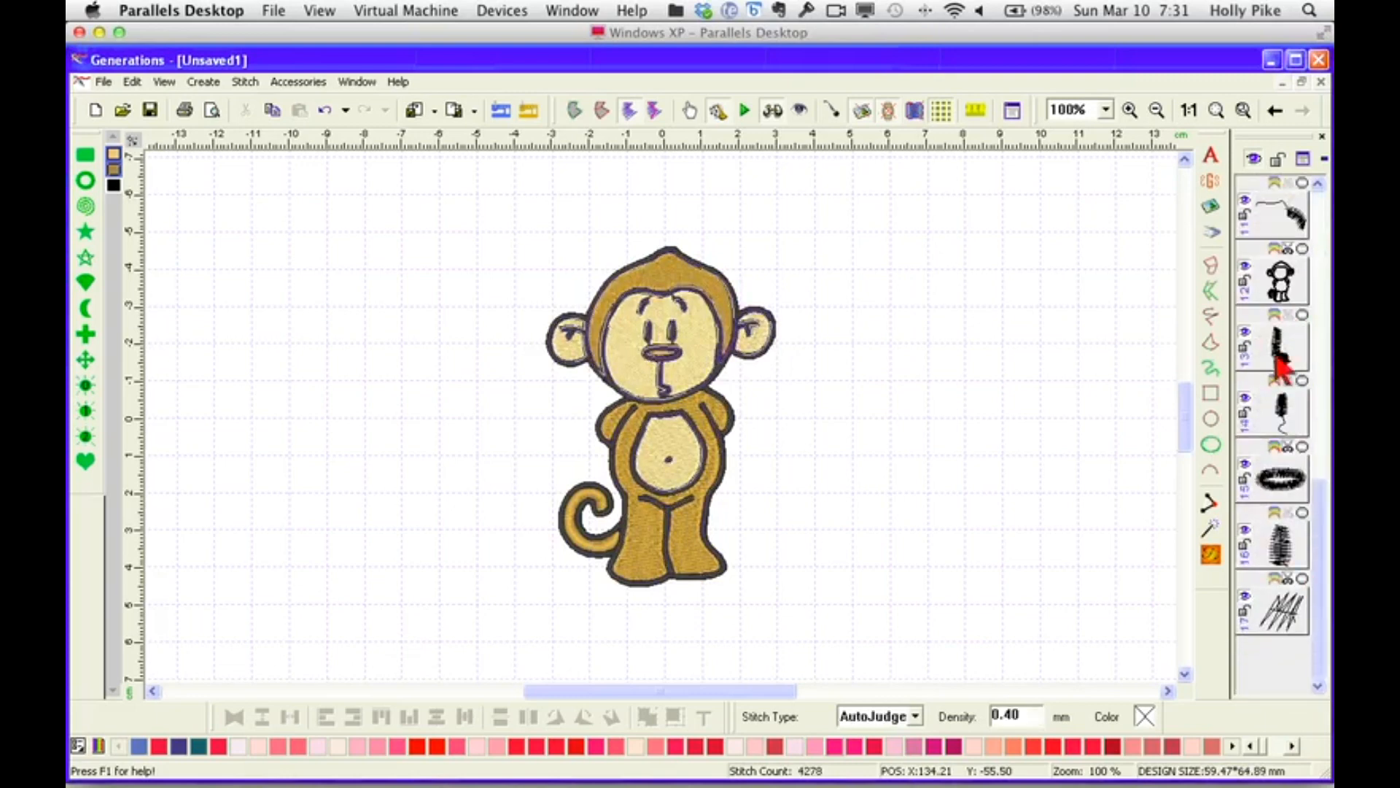
scroll(1318, 609, up, 10)
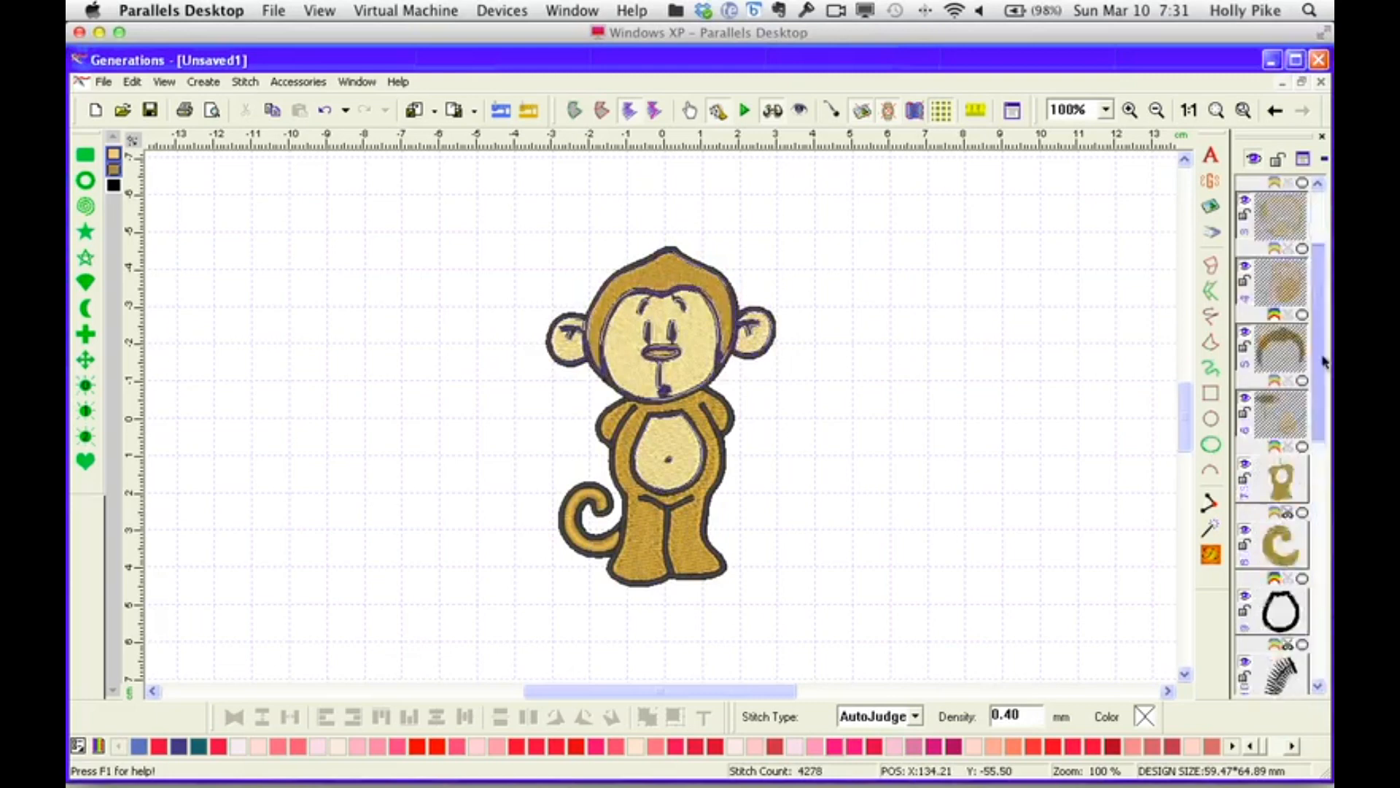
click(916, 716)
click(888, 569)
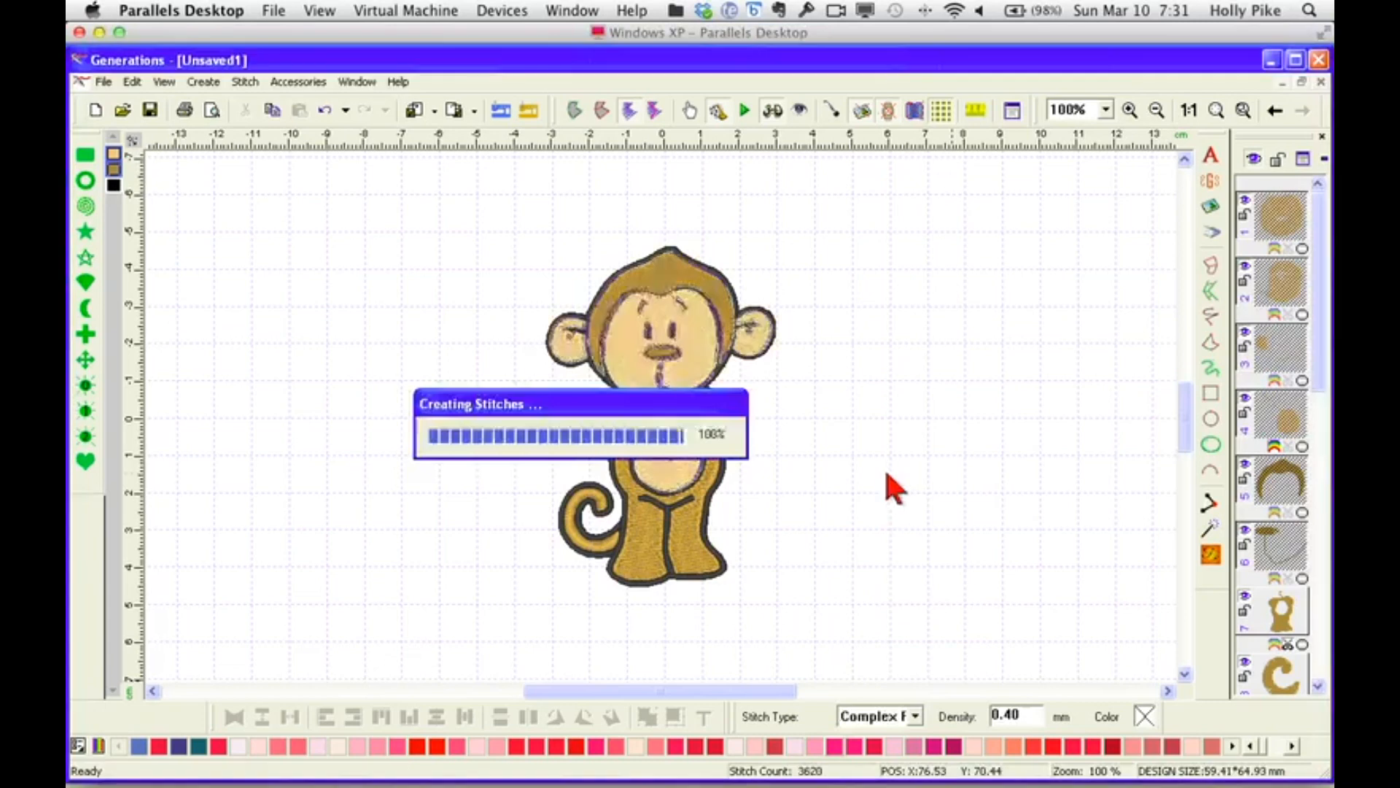
Check the stitch types of the brown body, tail, head and nose areas and review the order of the objects in the sequence.
click(1317, 685)
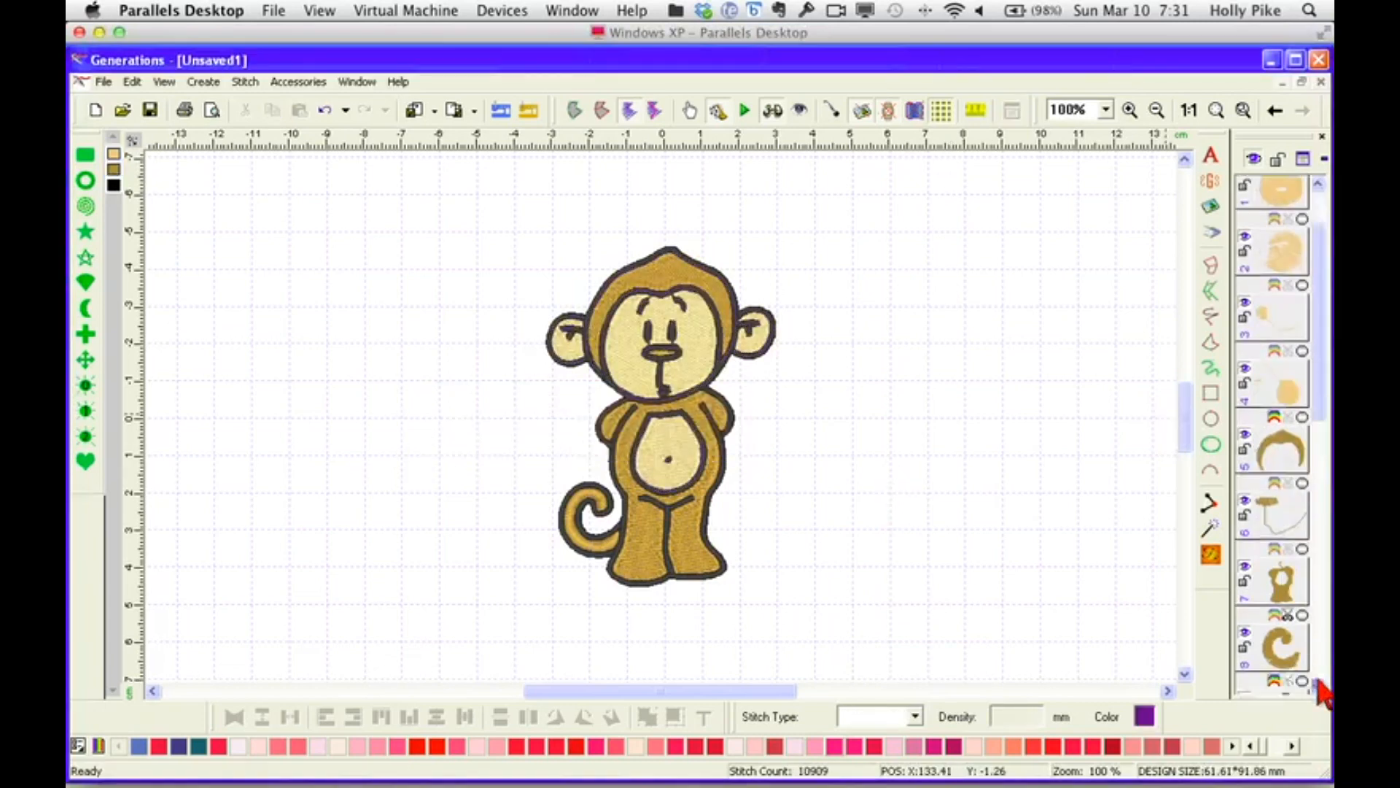
click(1317, 685)
click(1288, 498)
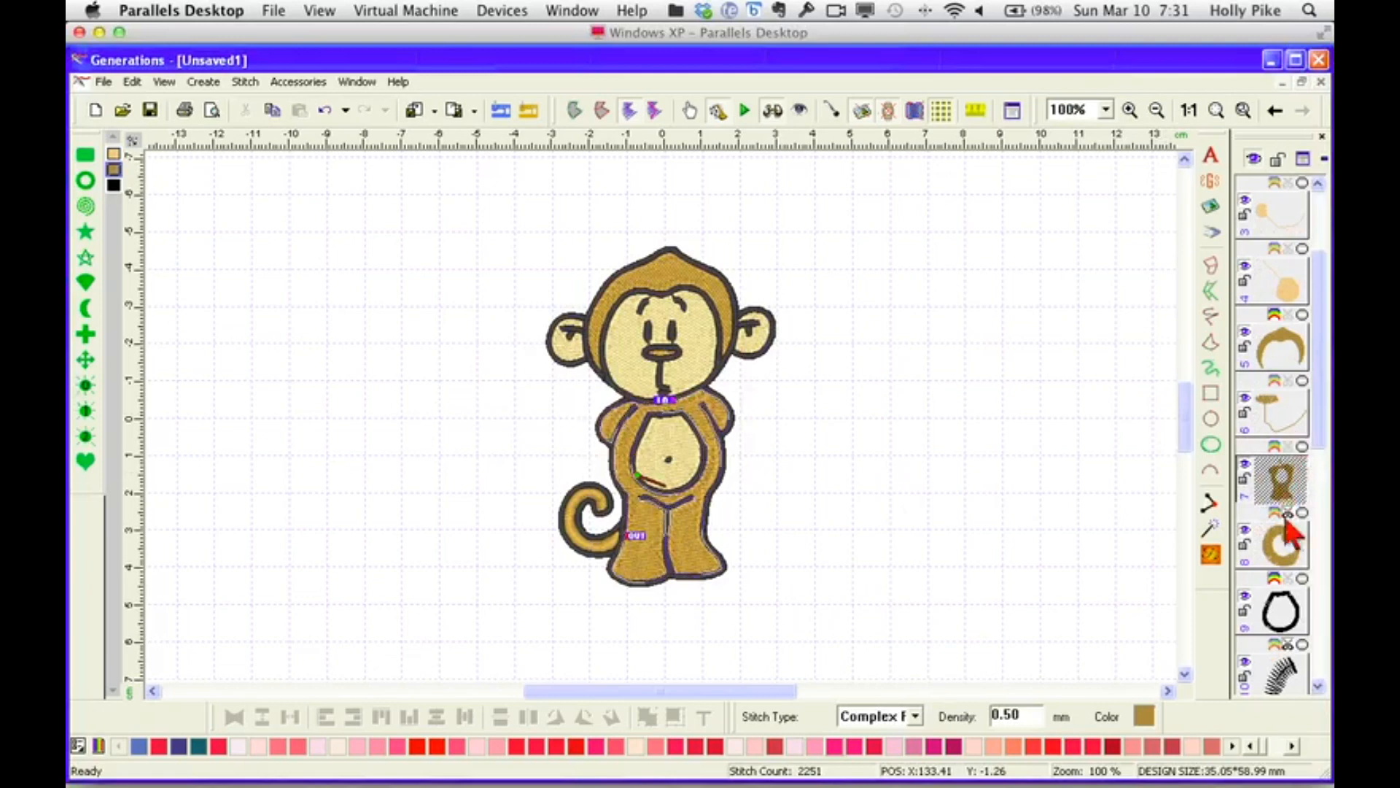
click(1285, 554)
click(1278, 363)
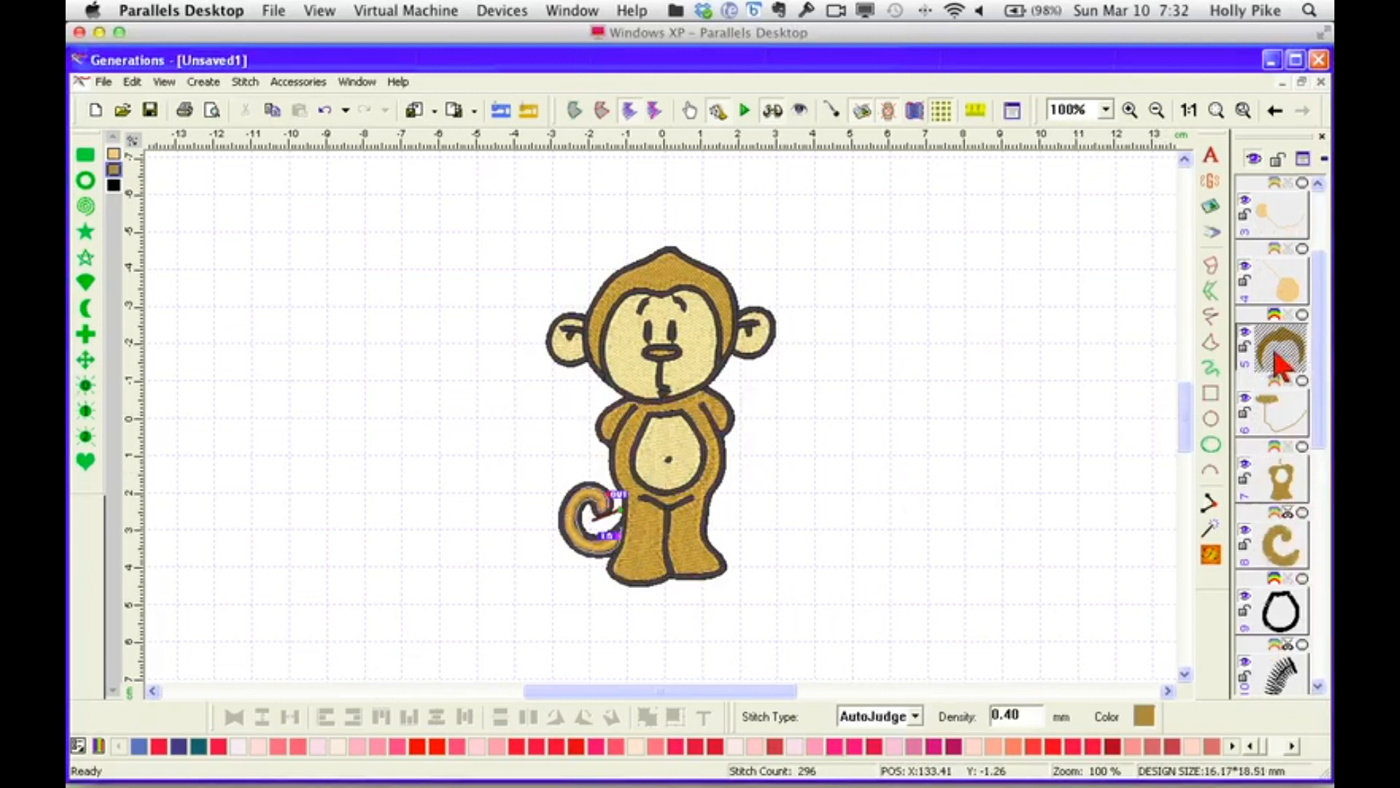
click(1269, 421)
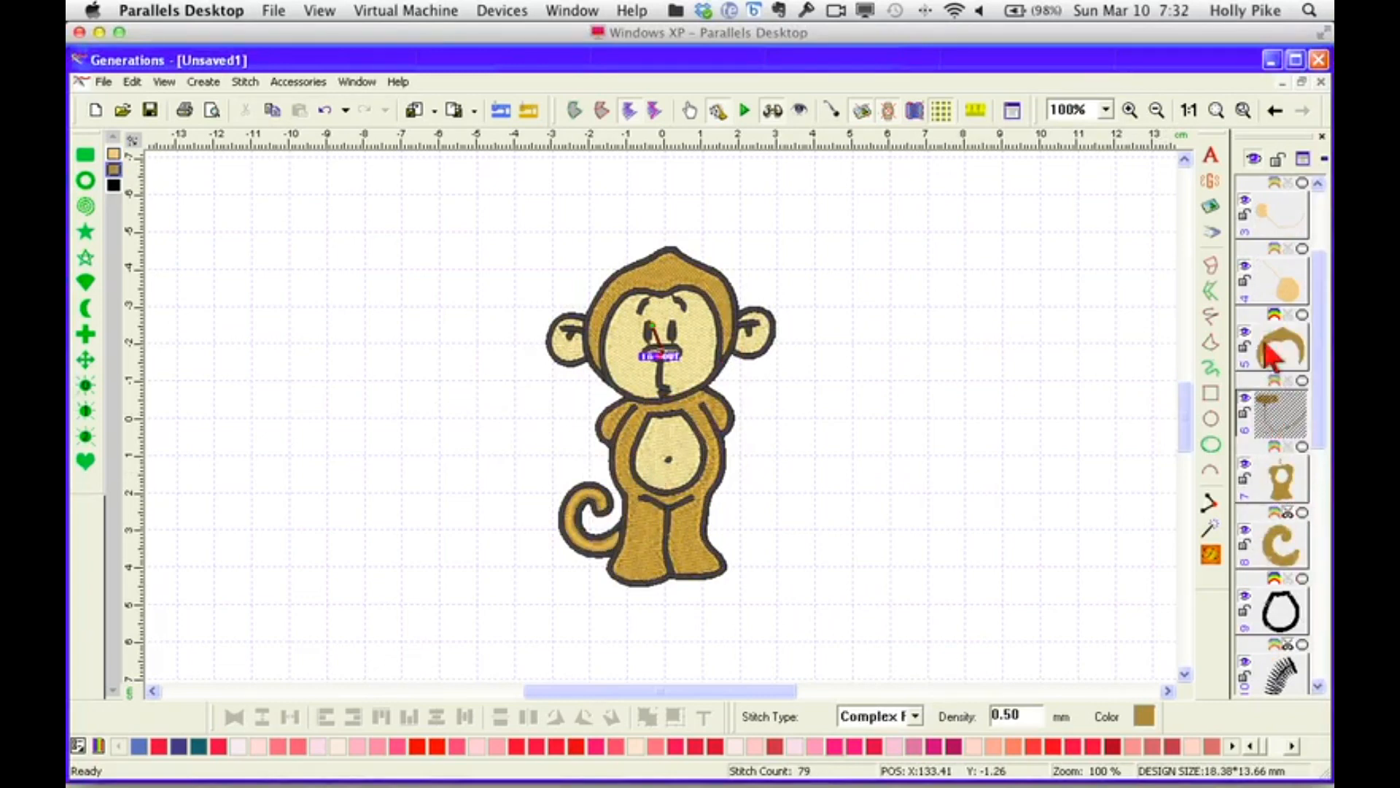
scroll(1319, 423, up, 2)
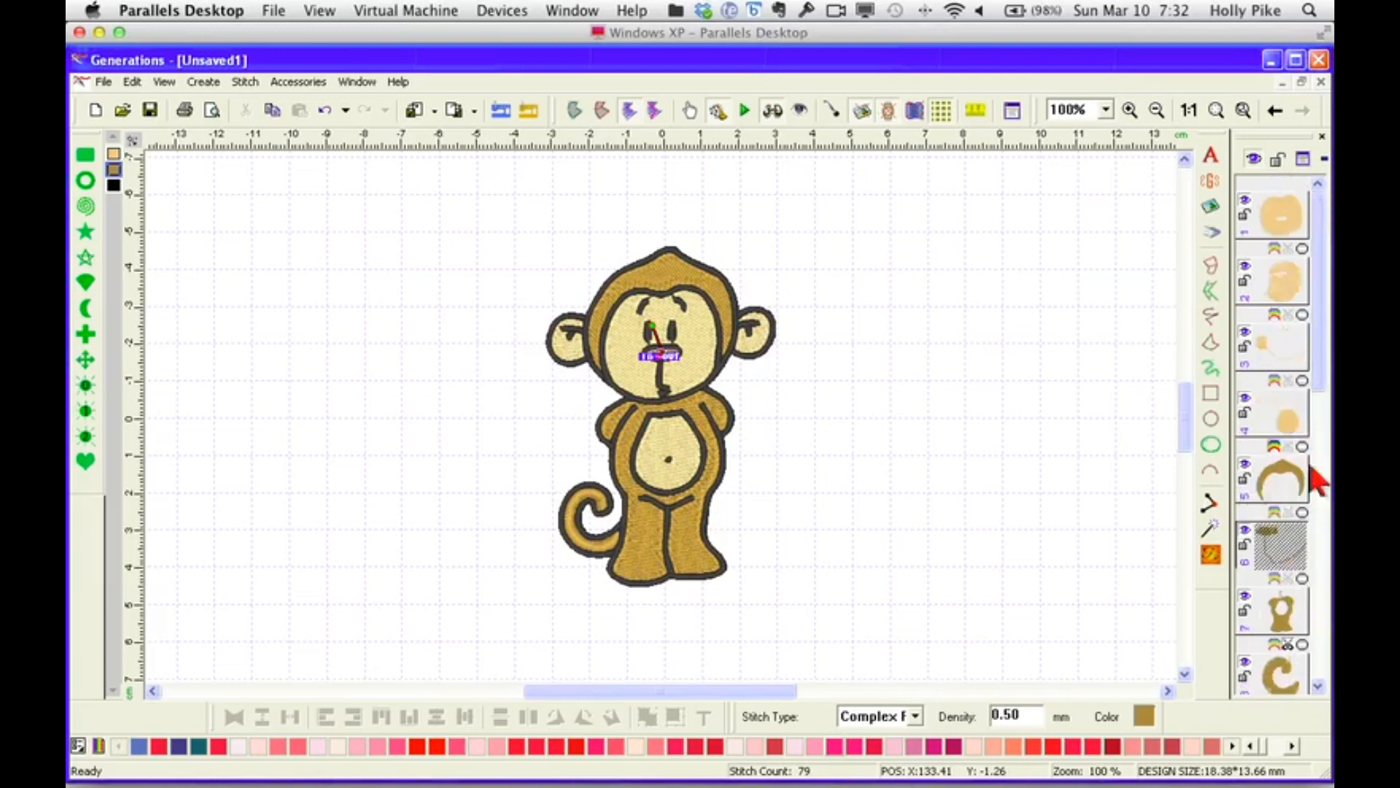
scroll(1322, 328, down, 4)
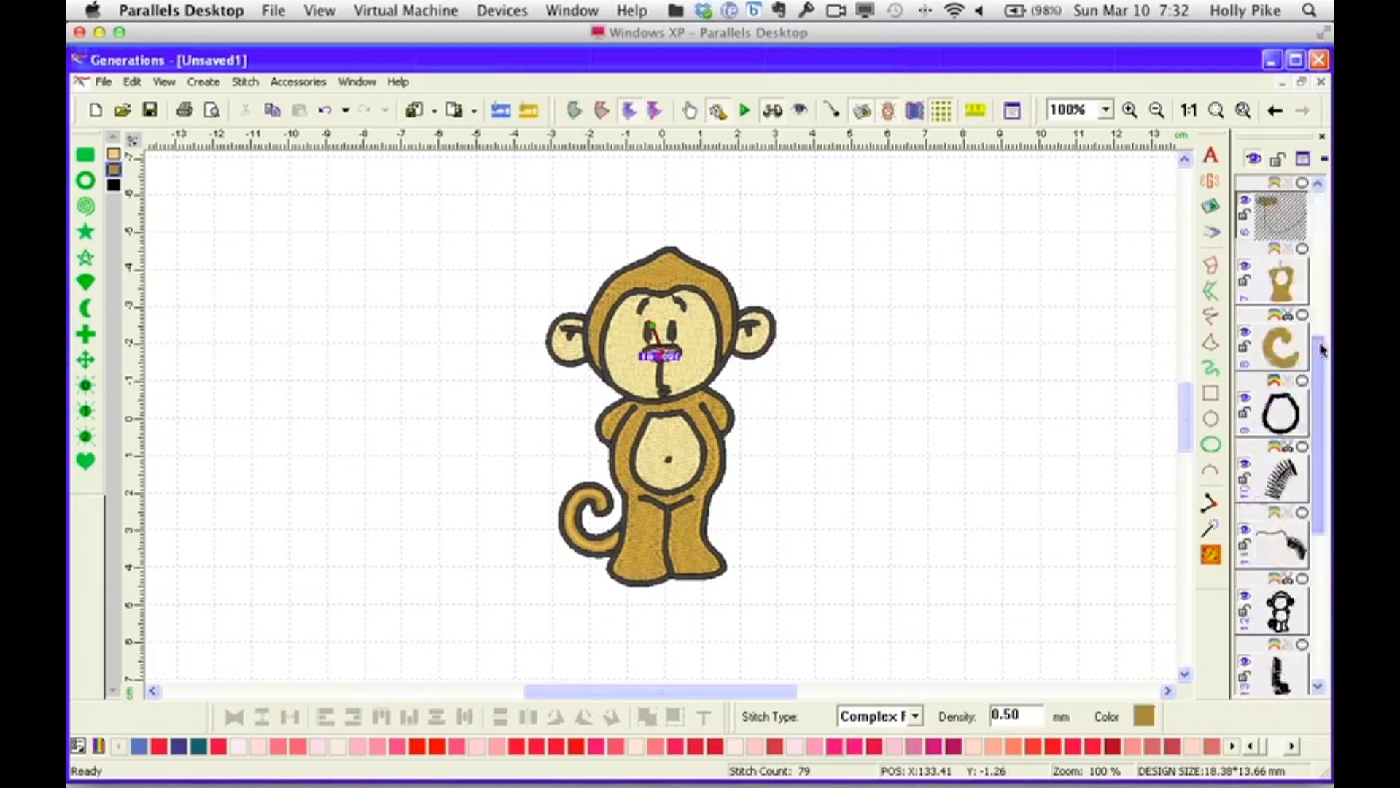
click(856, 439)
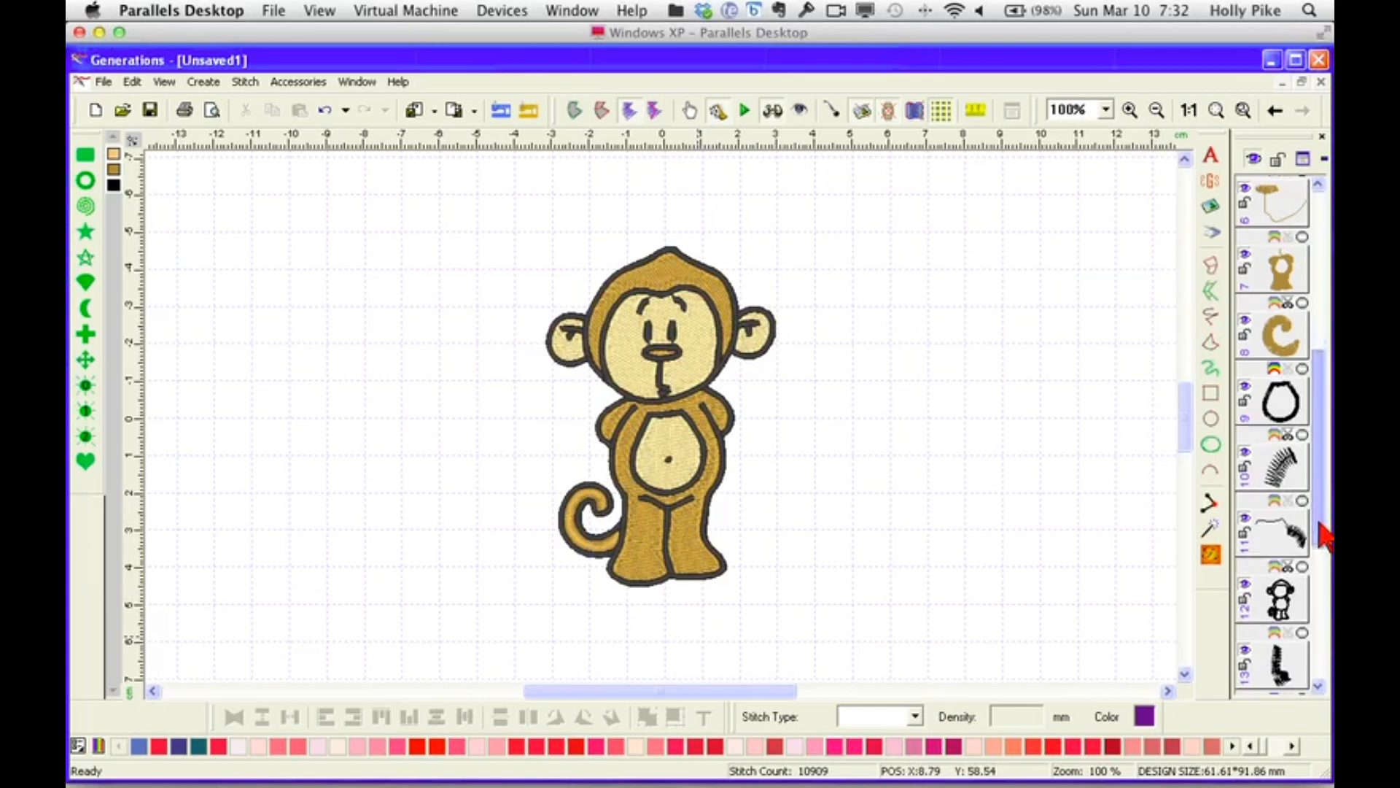
scroll(1313, 535, down, 1)
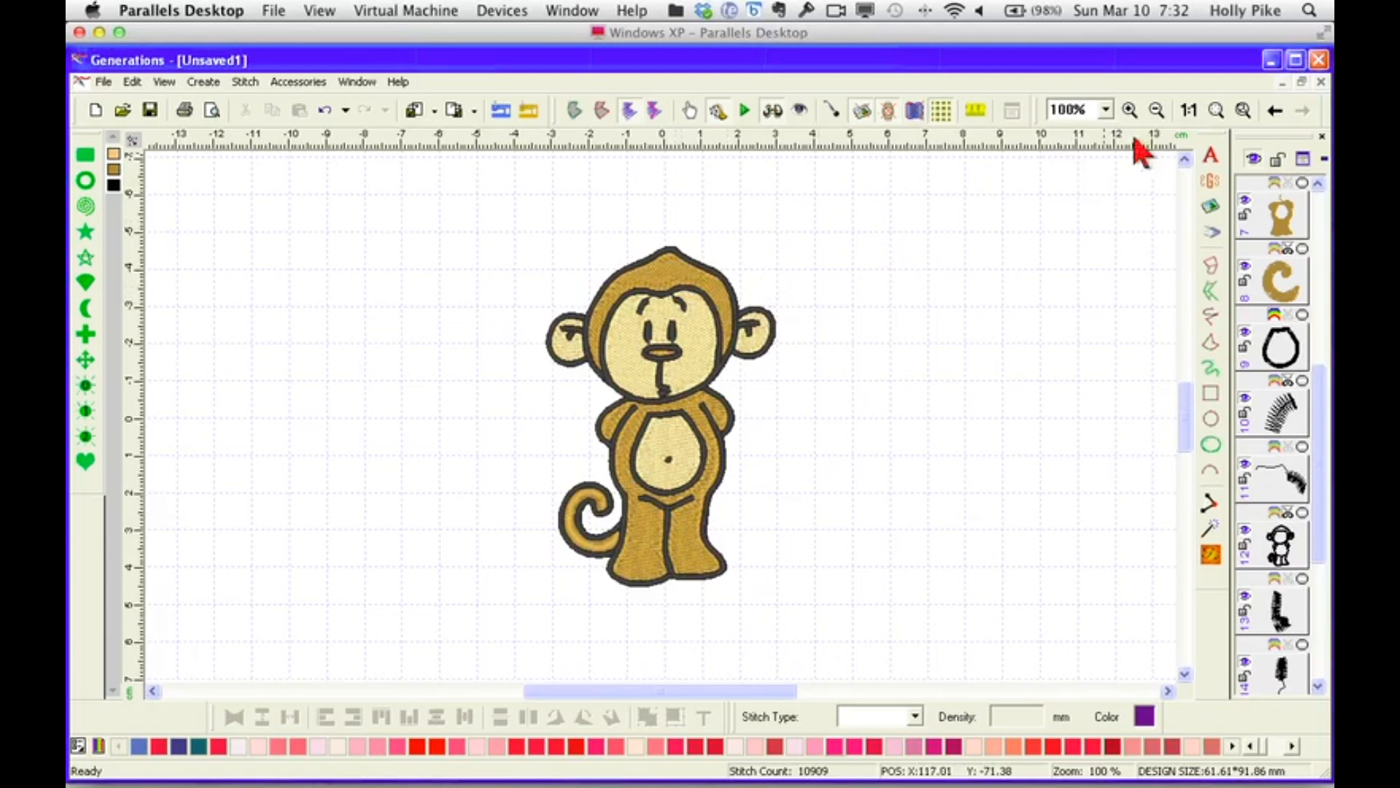
Add thread trims after objects 10 and 13 in the sequence to remove the black connecting threads before objects 11 and 14.
click(1214, 110)
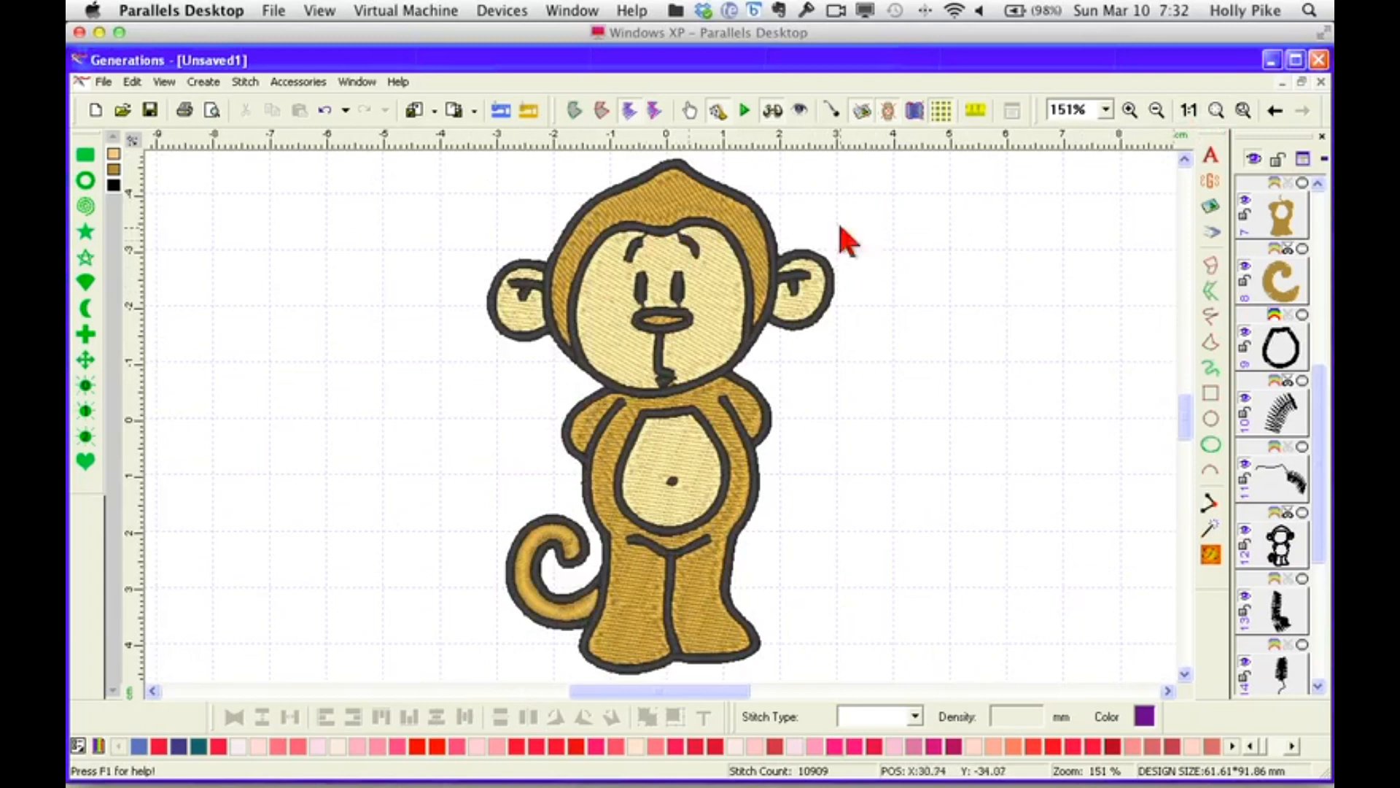
click(1290, 446)
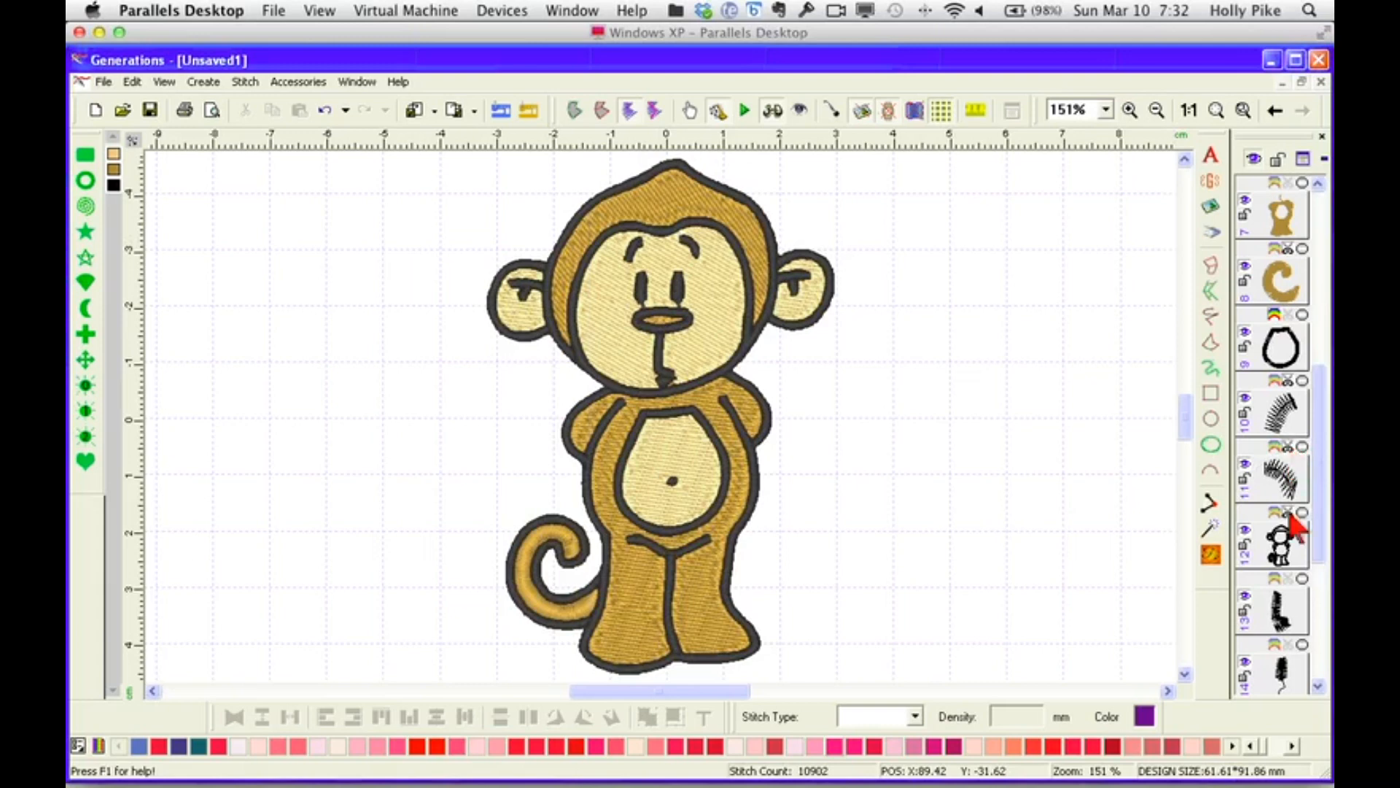
drag(1320, 563, 1323, 674)
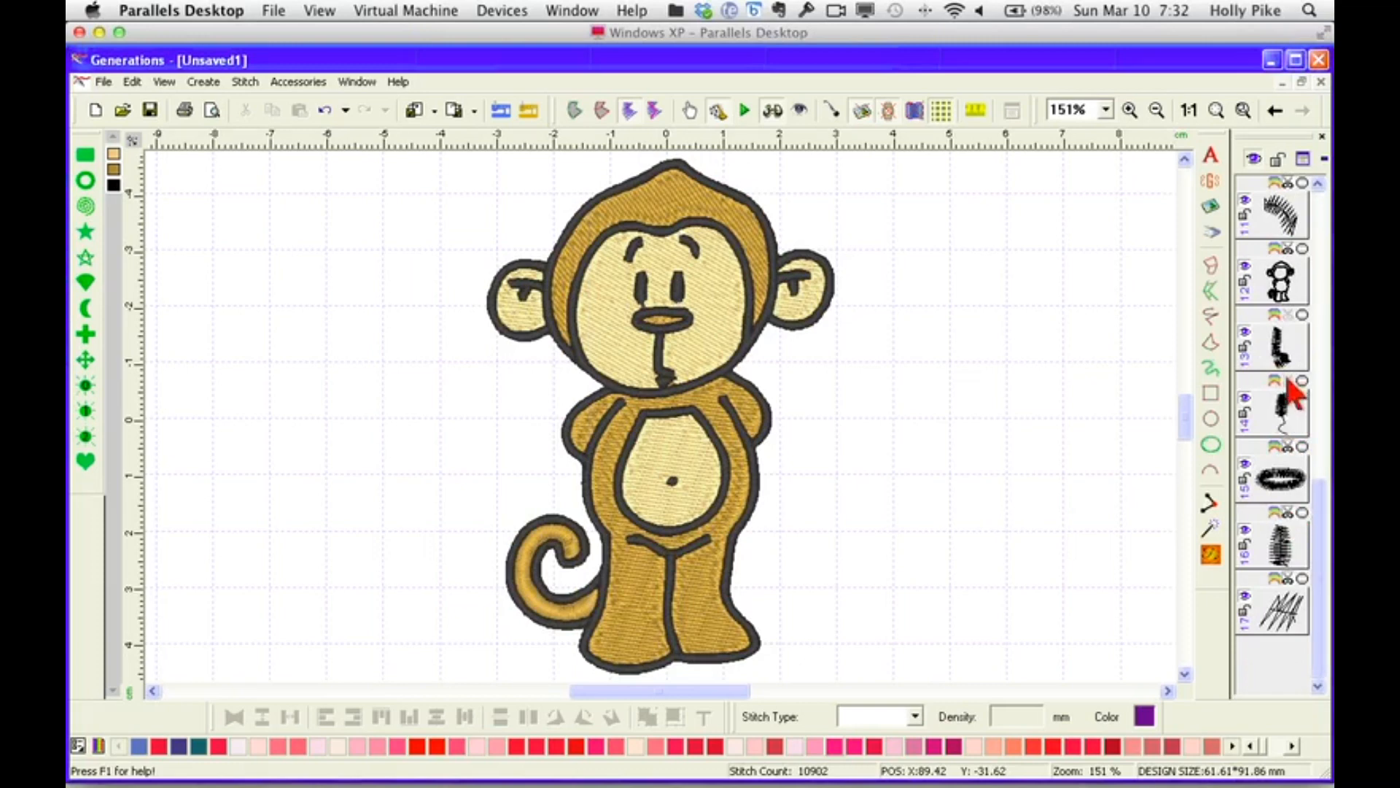
drag(1291, 394, 1248, 524)
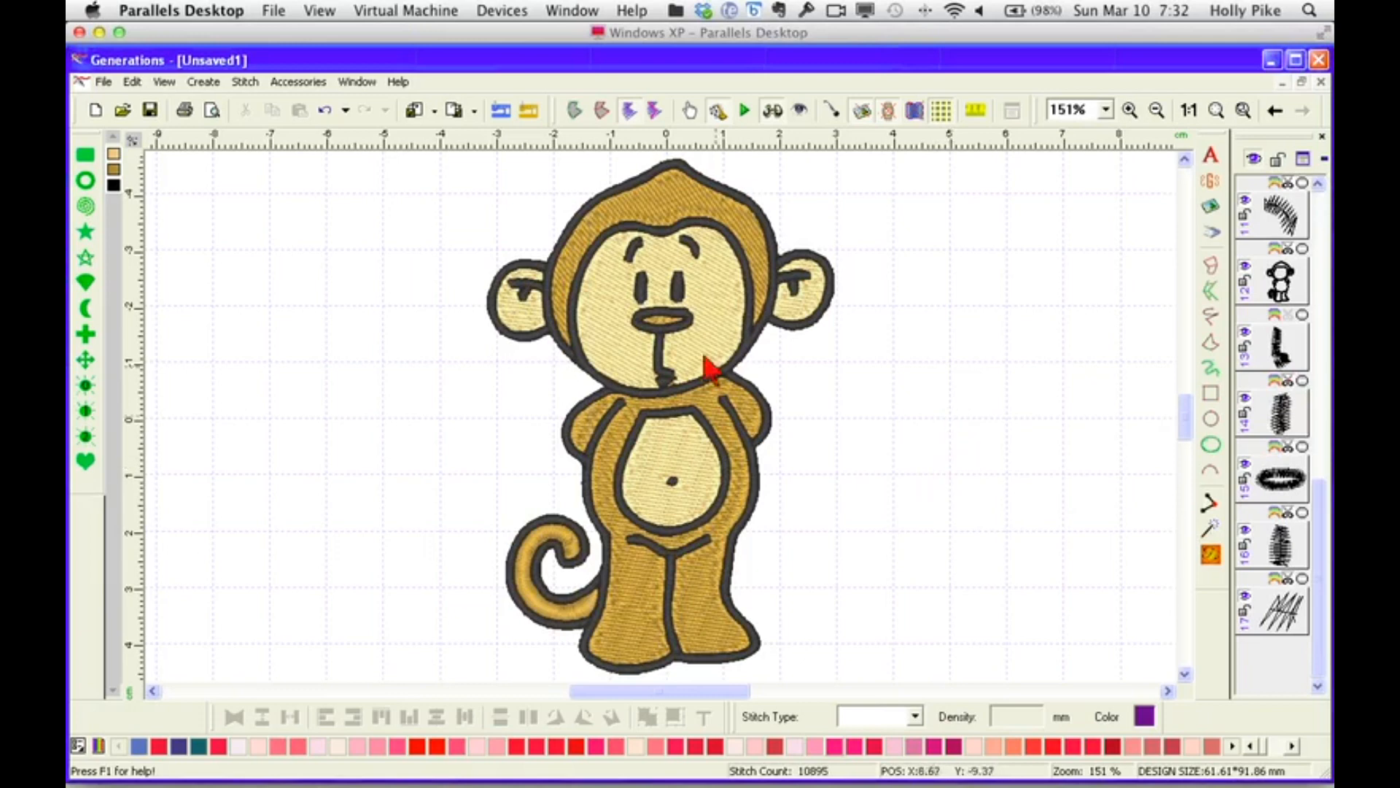
Inspect the tan face and ear fills at 400% zoom and review the black outline objects in the sequence.
click(715, 334)
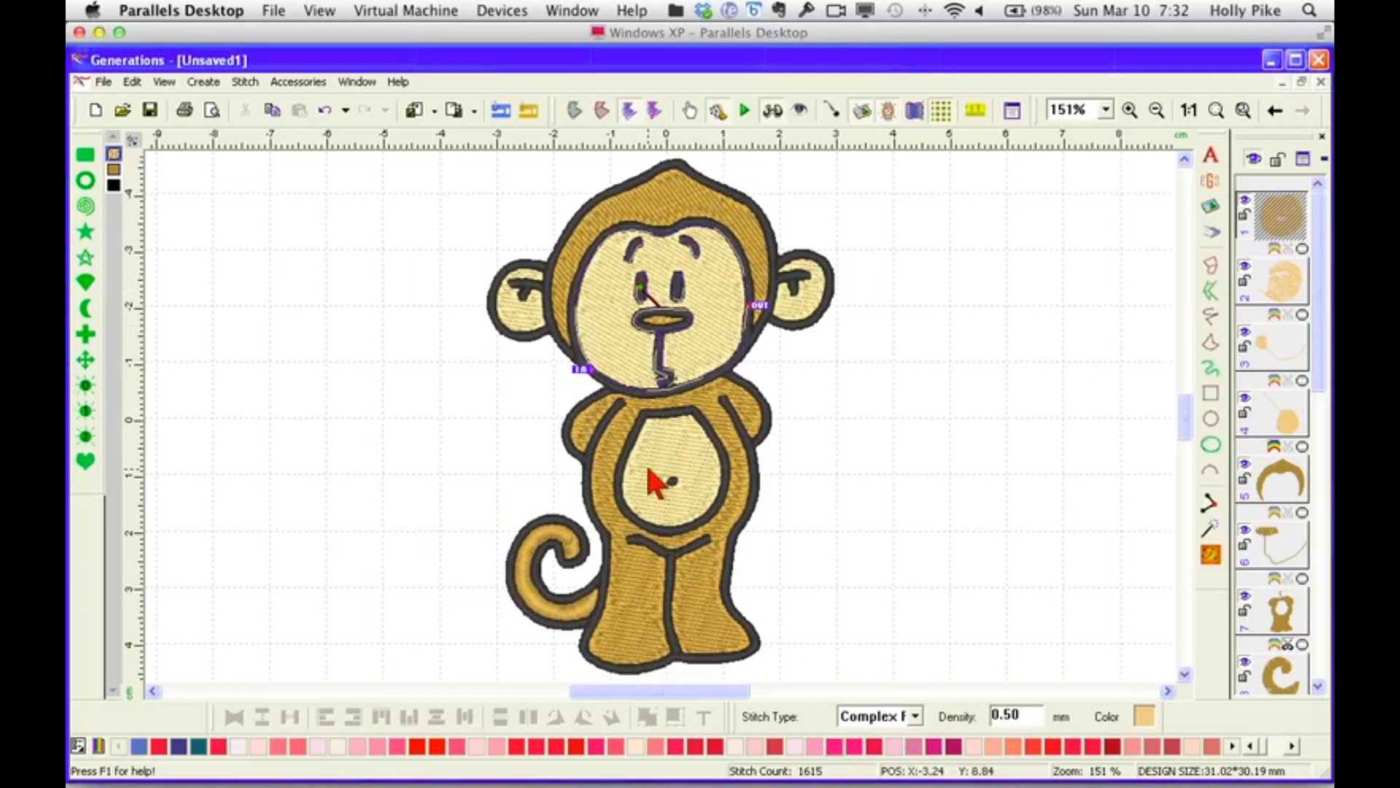
click(838, 412)
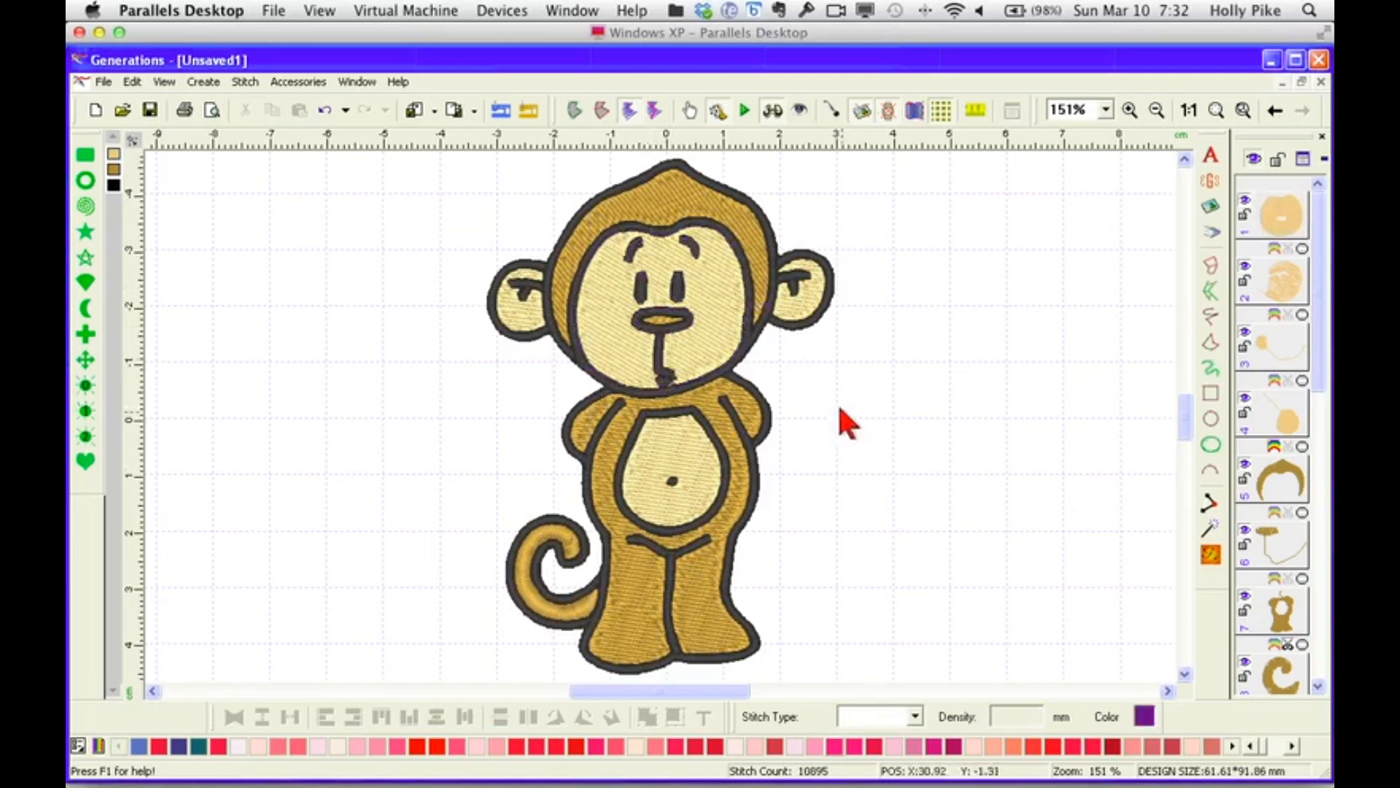
click(806, 306)
click(1106, 109)
click(1072, 208)
drag(1188, 413, 1188, 396)
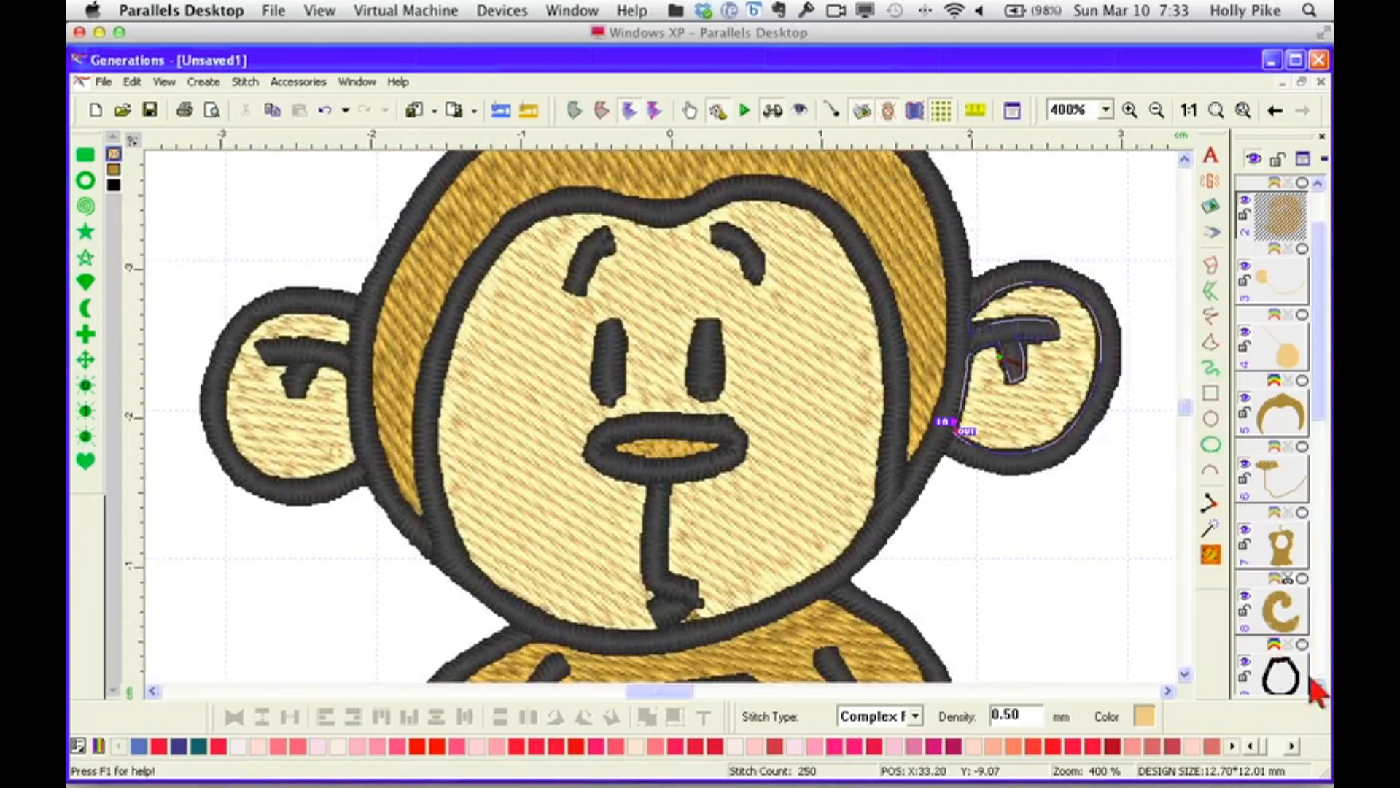
scroll(1316, 691, down, 8)
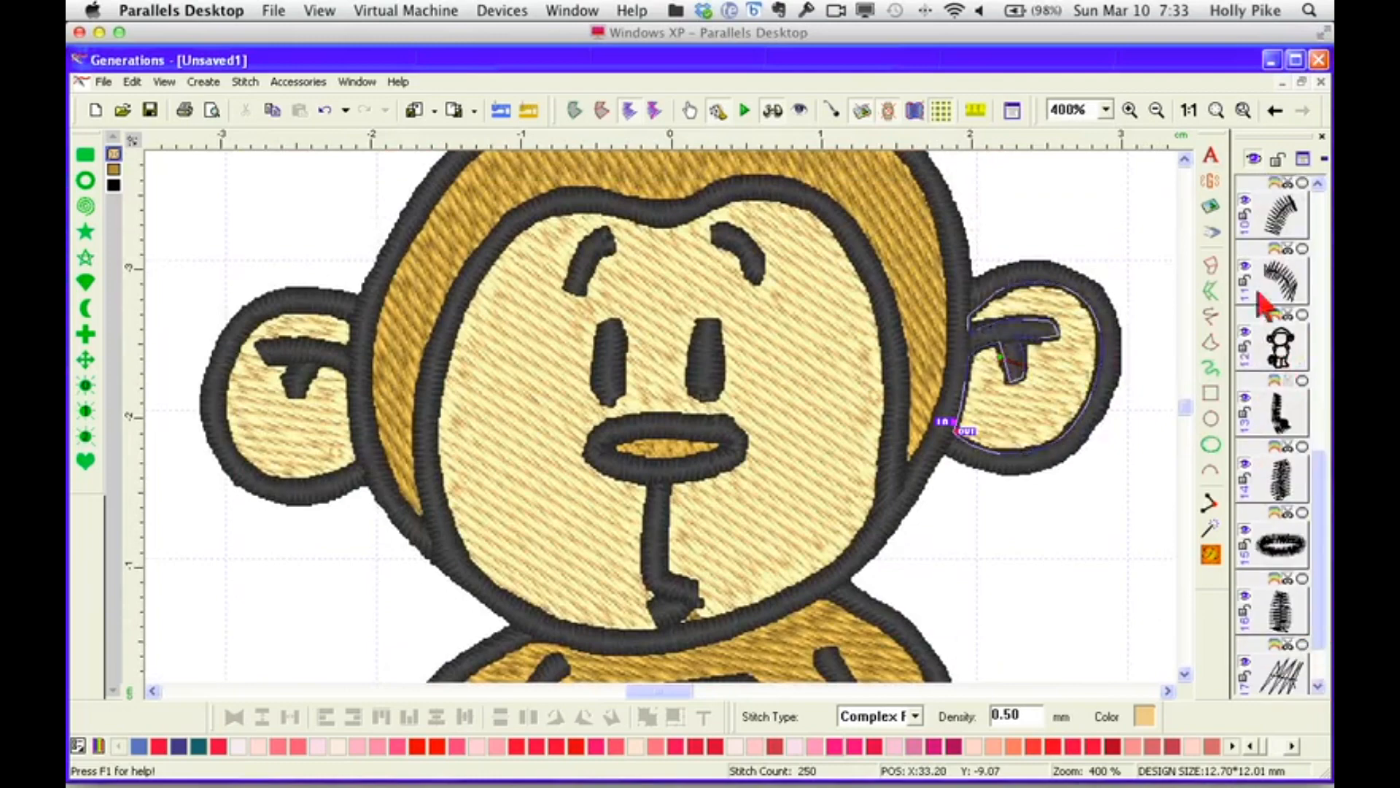
Delete the monkey's main black outline and examine the edges of the fills beneath it at 400% zoom.
click(1189, 110)
click(1282, 356)
key(Delete)
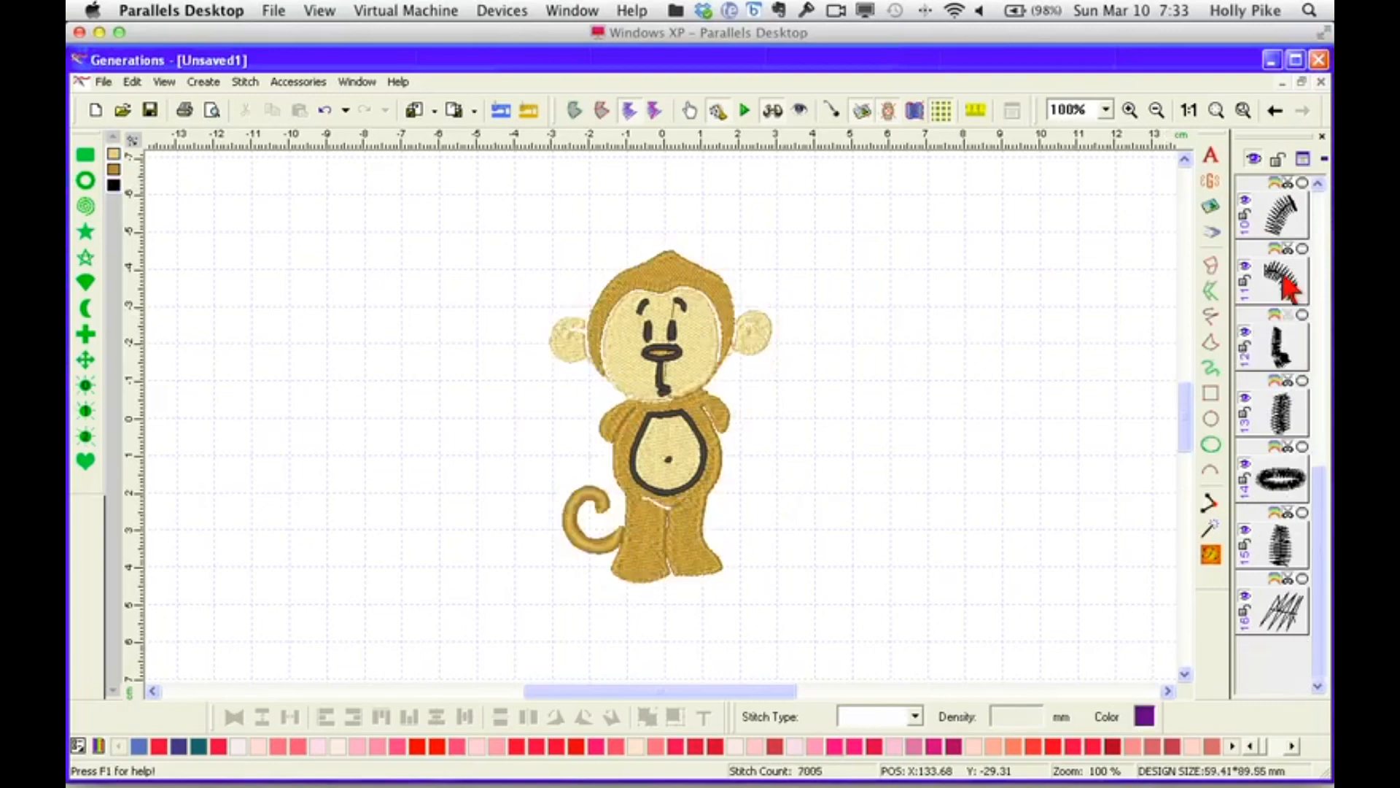
click(1106, 108)
click(1080, 207)
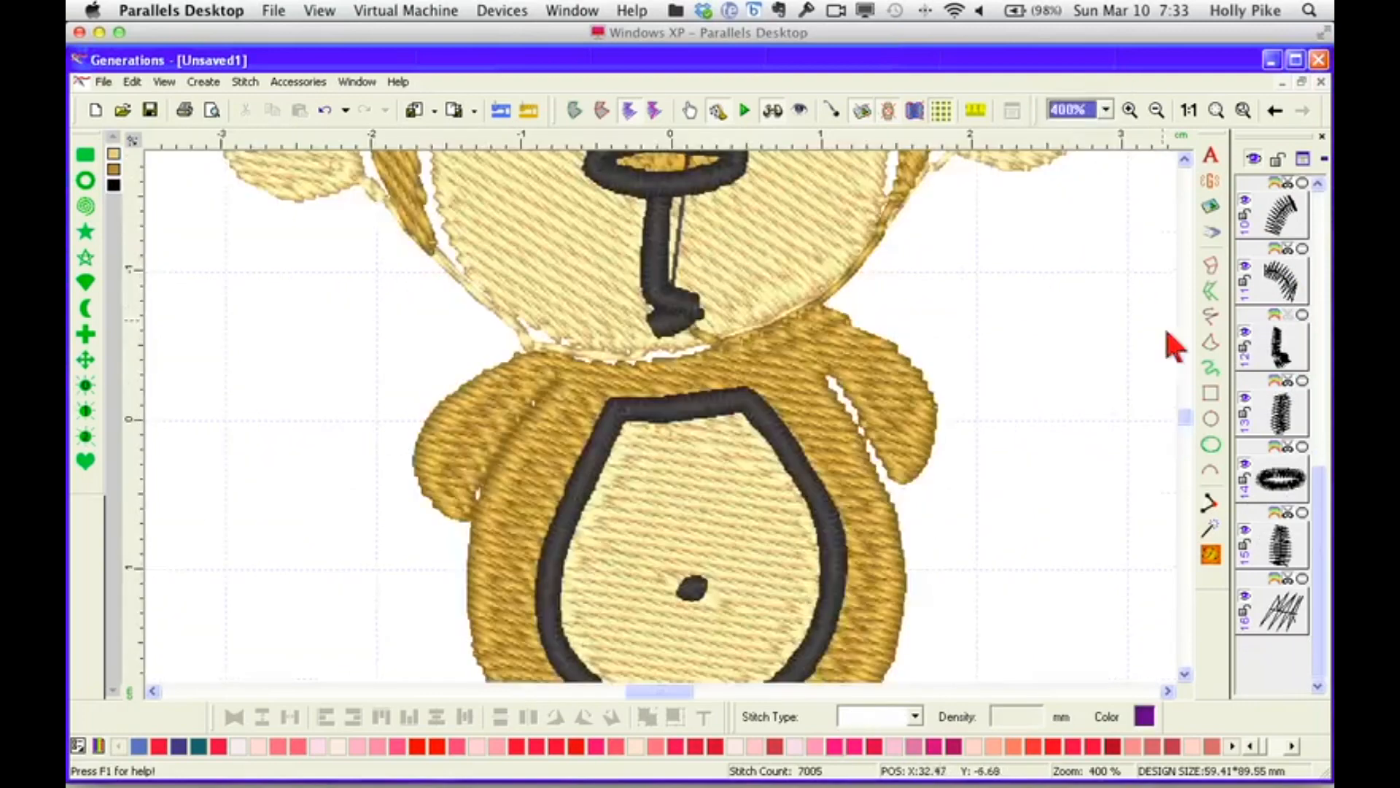
drag(1185, 414, 1184, 402)
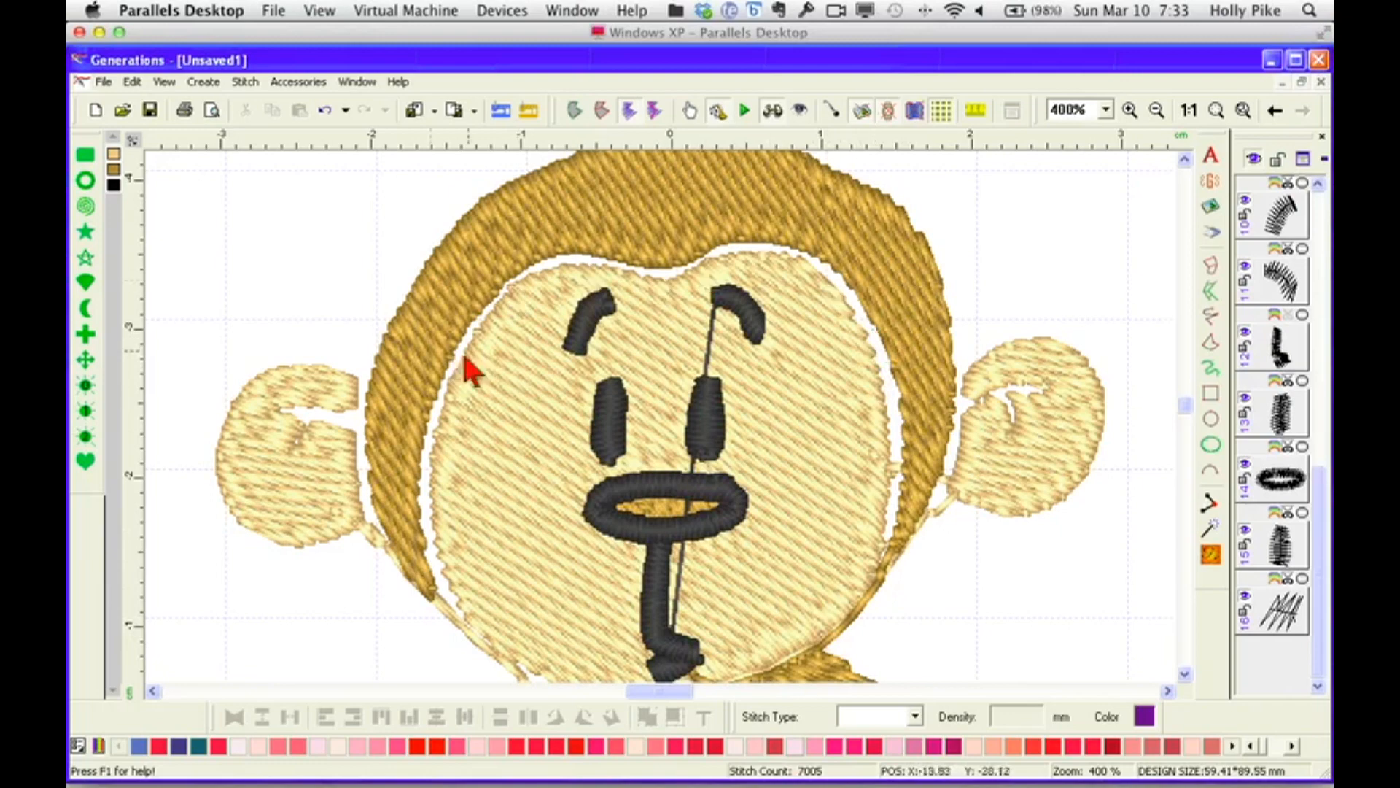
Undo the deletion of the main black outline and return the whole monkey to 100% zoom.
click(325, 111)
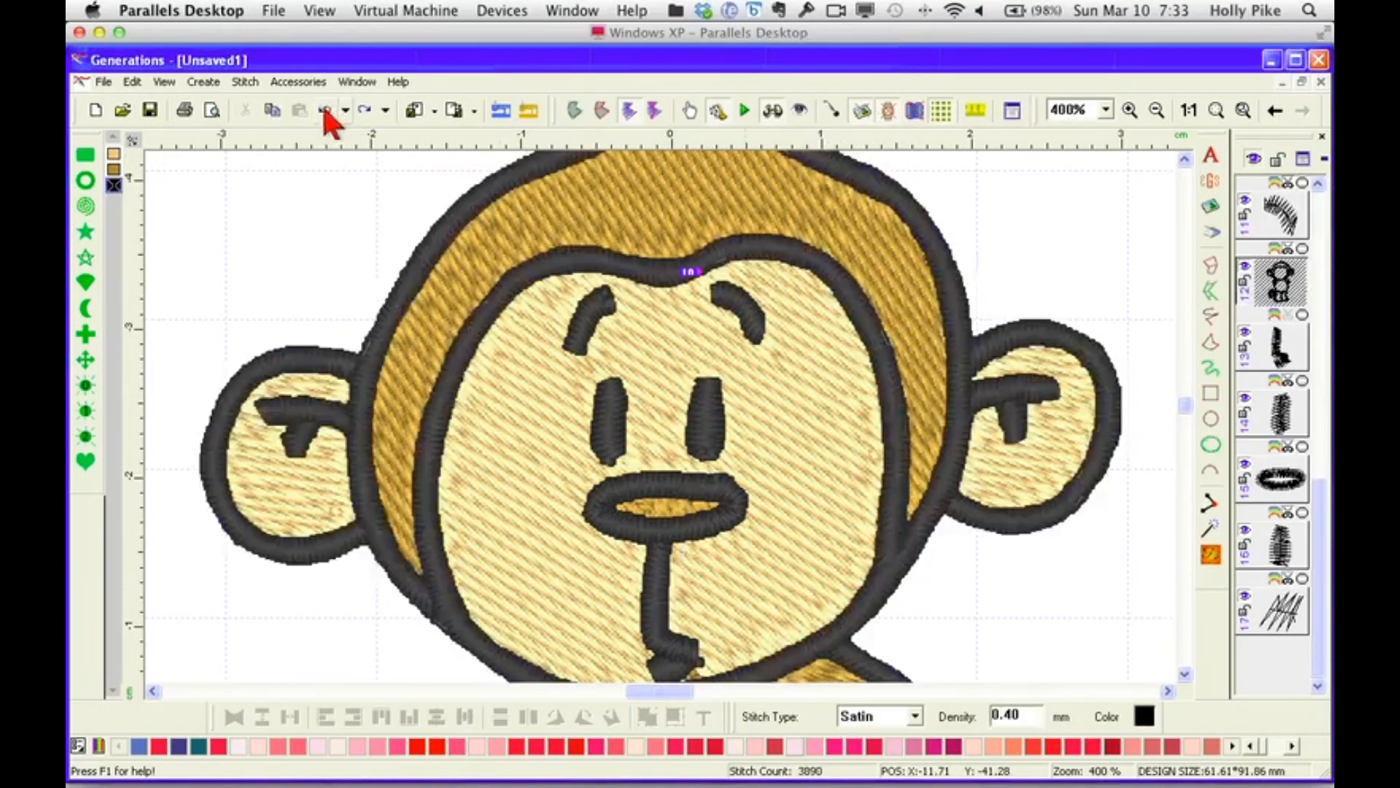
click(984, 591)
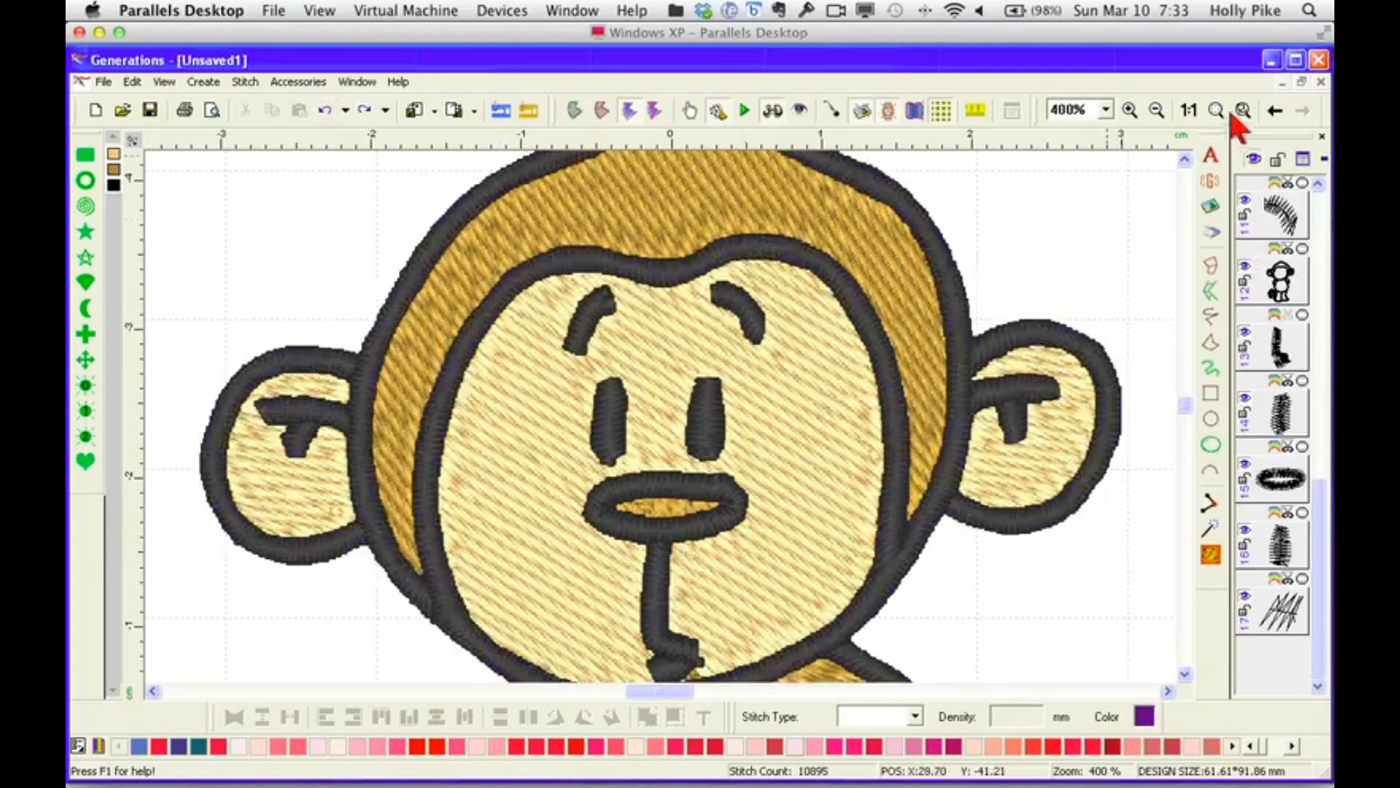
click(1187, 111)
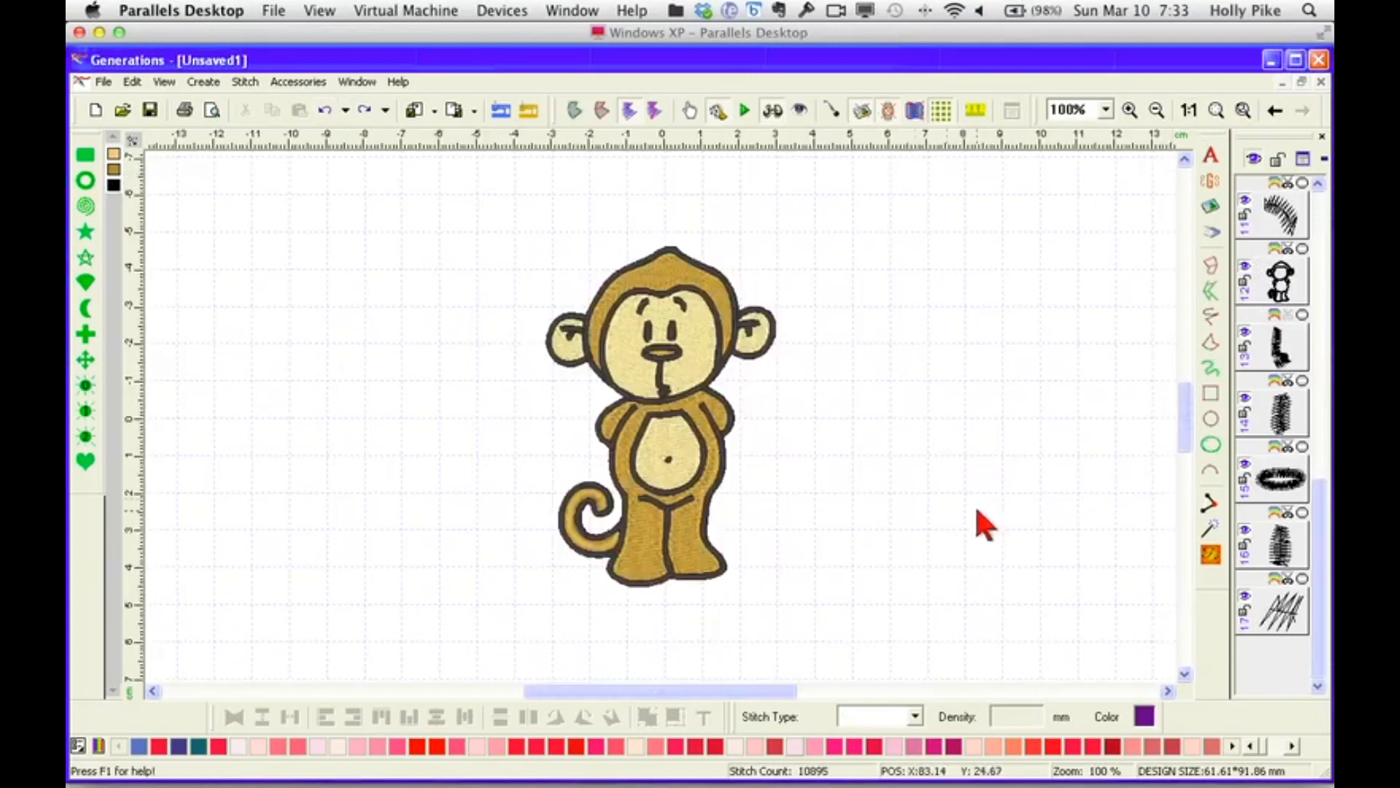
View the stitch properties of the monkey's main black outline and close them without changes.
click(1280, 283)
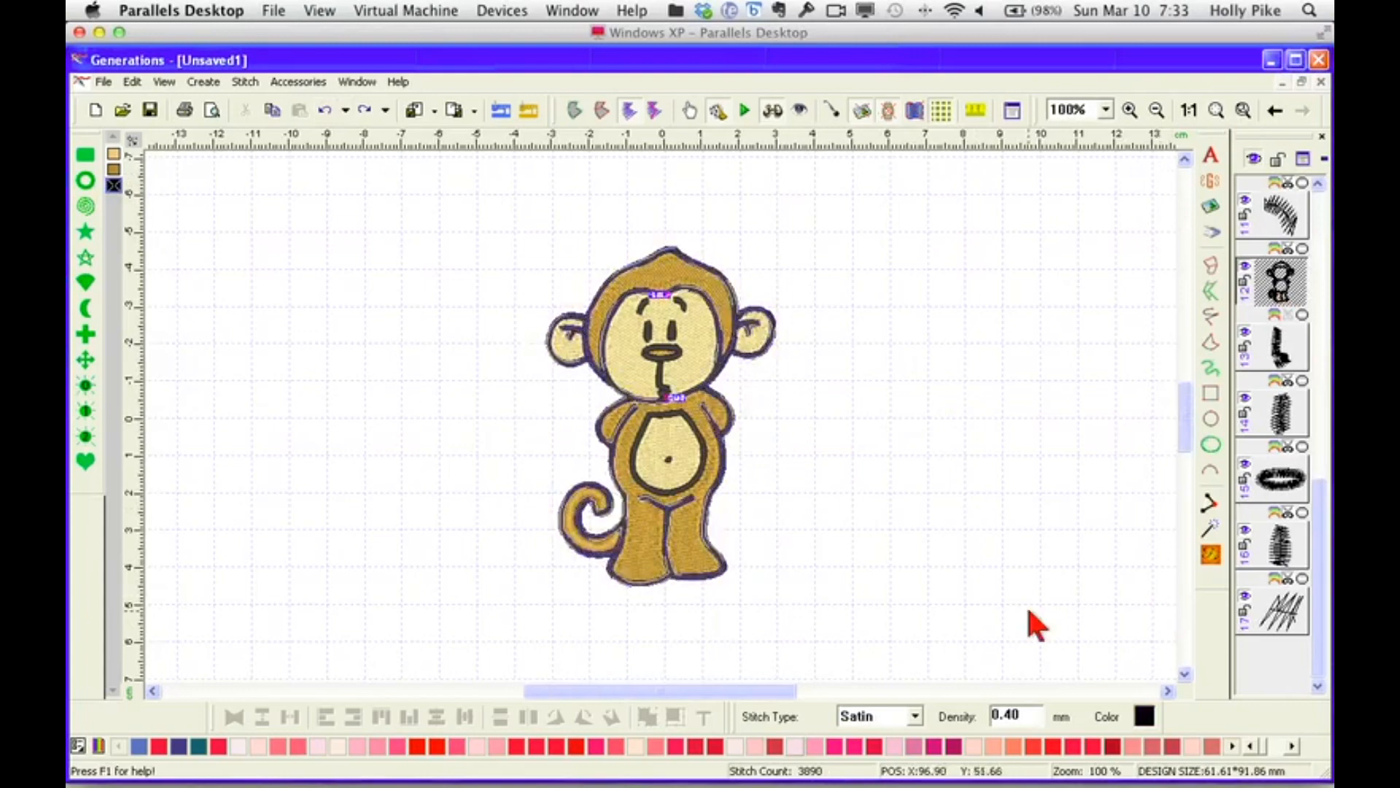
right_click(900, 453)
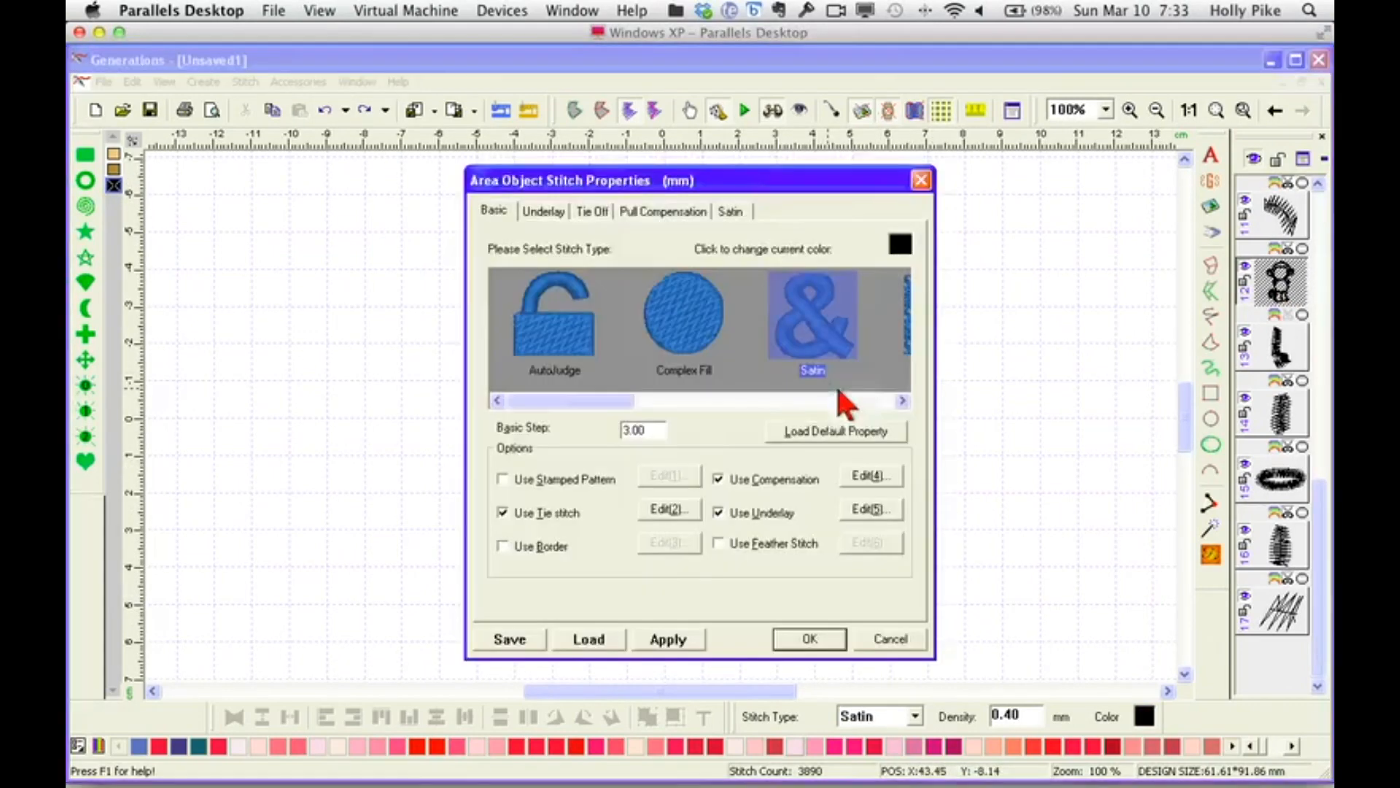
click(889, 640)
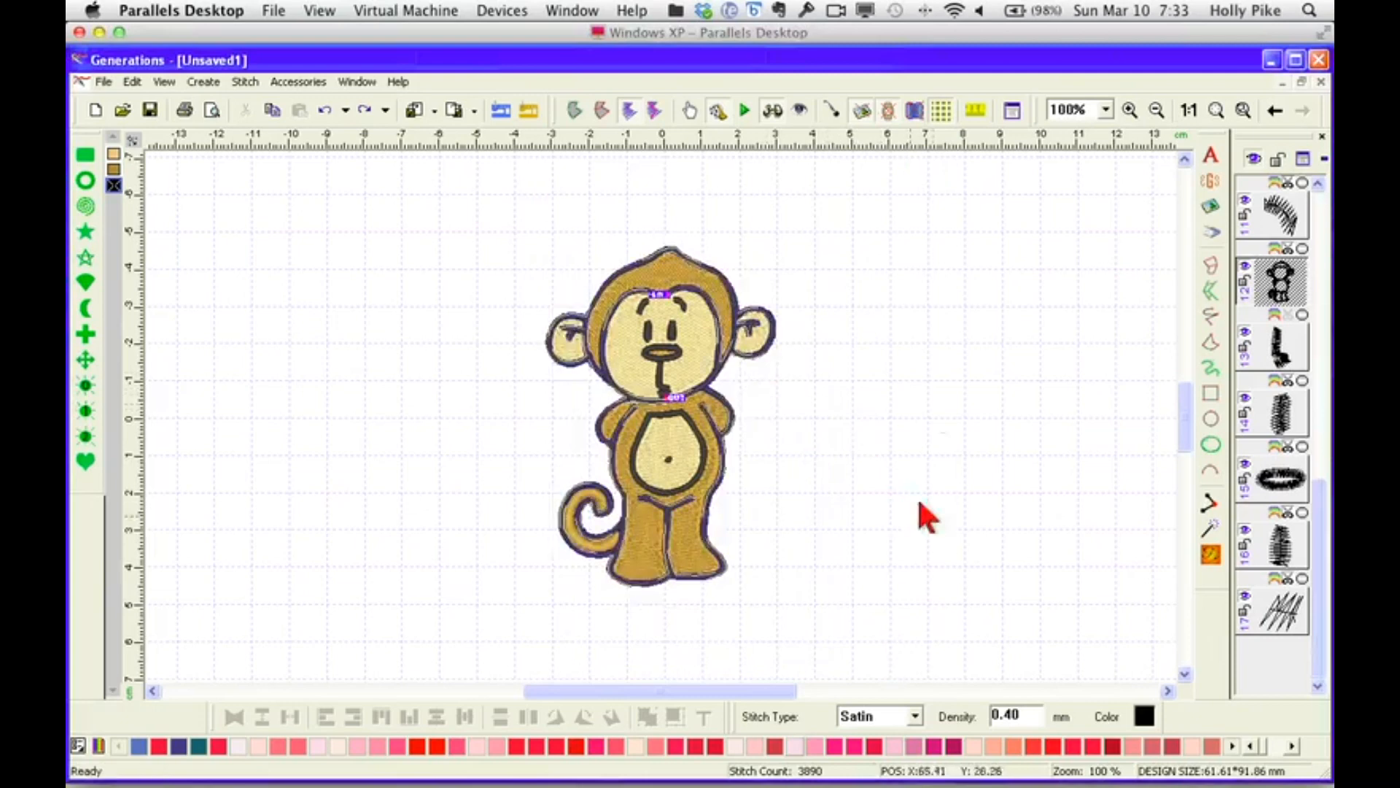
Switch to the Ultimate Pen annotation tool and write .06 with a slanted line under it in the empty area beside the monkey.
key(ctrl+super+p)
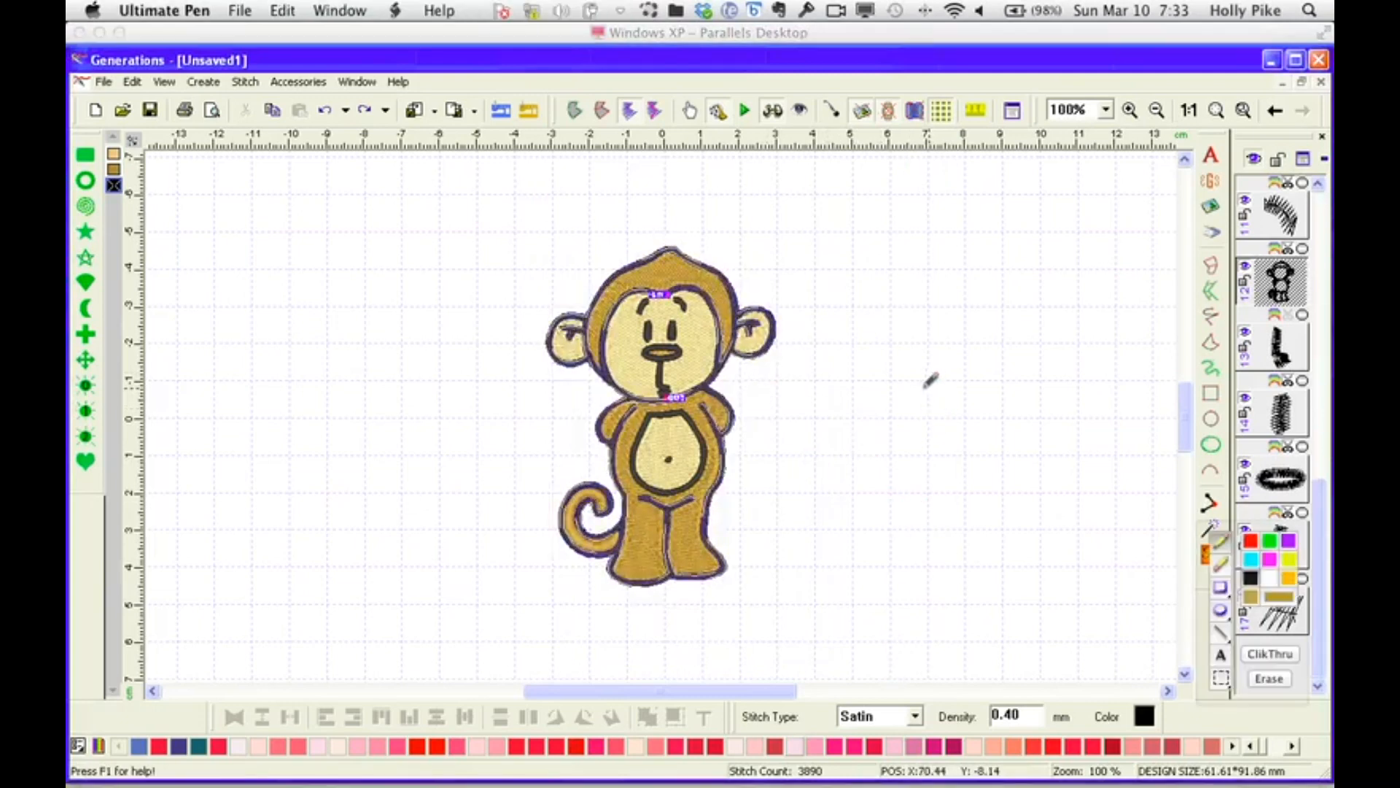
drag(941, 343, 937, 344)
drag(961, 324, 948, 351)
drag(910, 431, 1019, 334)
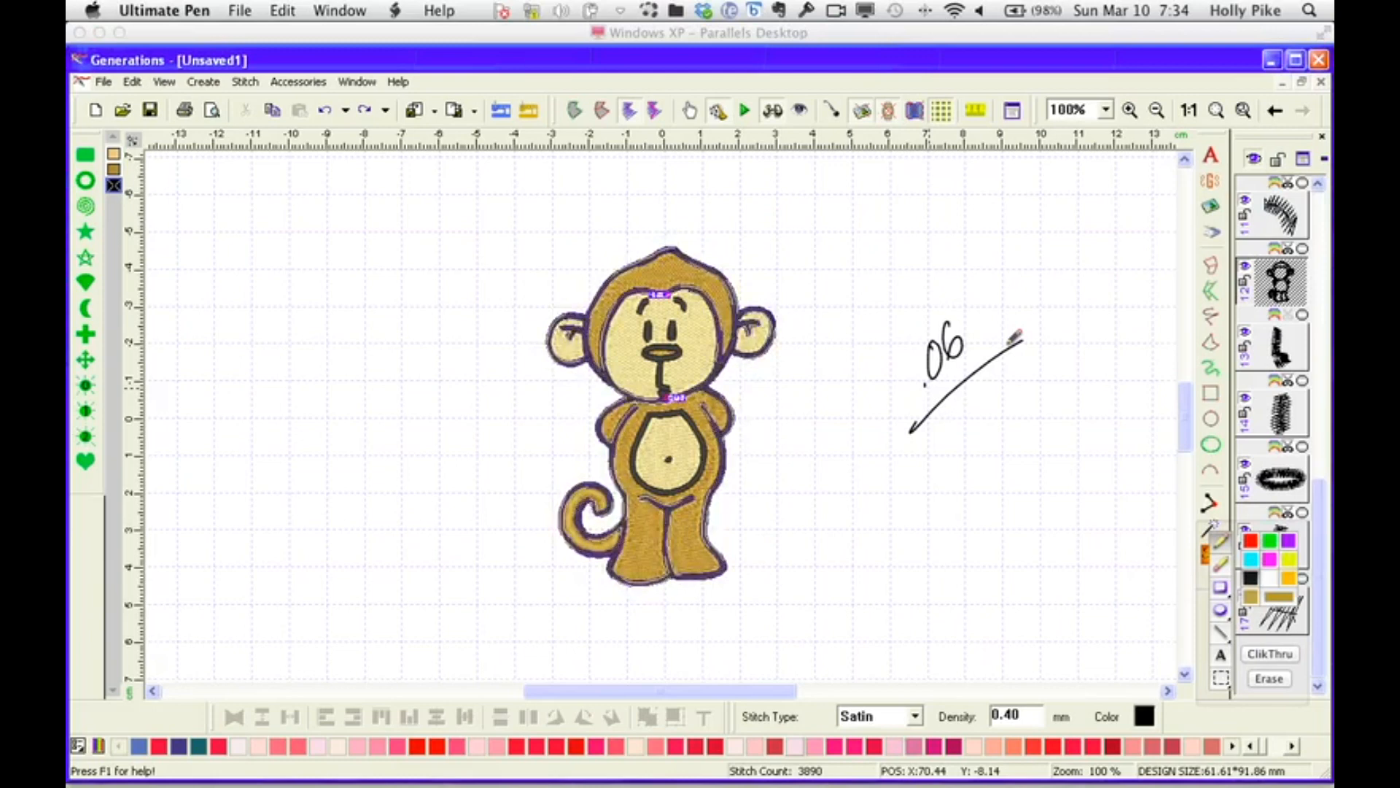
Erase the handwritten .06 annotation, leave the annotation tool and deselect the monkey's main black outline.
click(1269, 679)
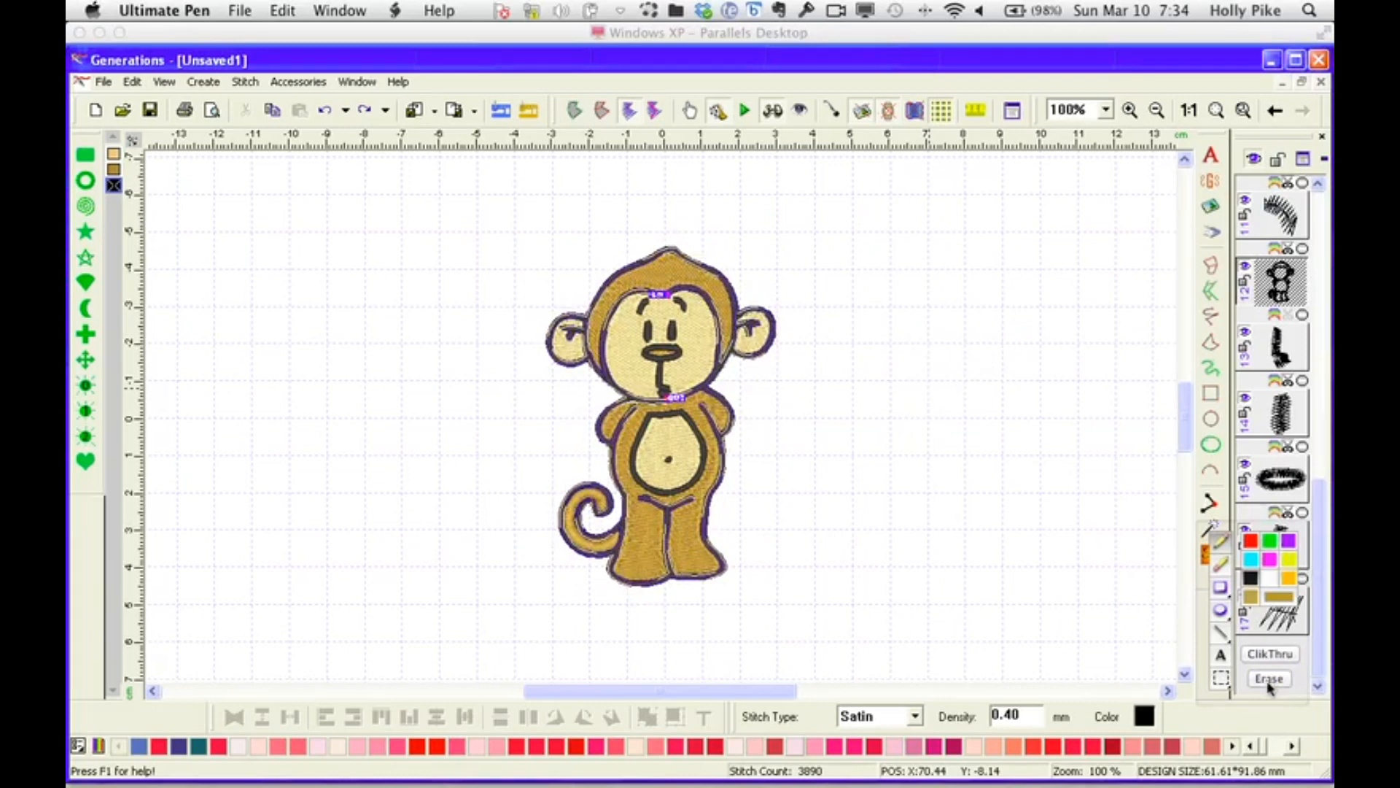
key(Escape)
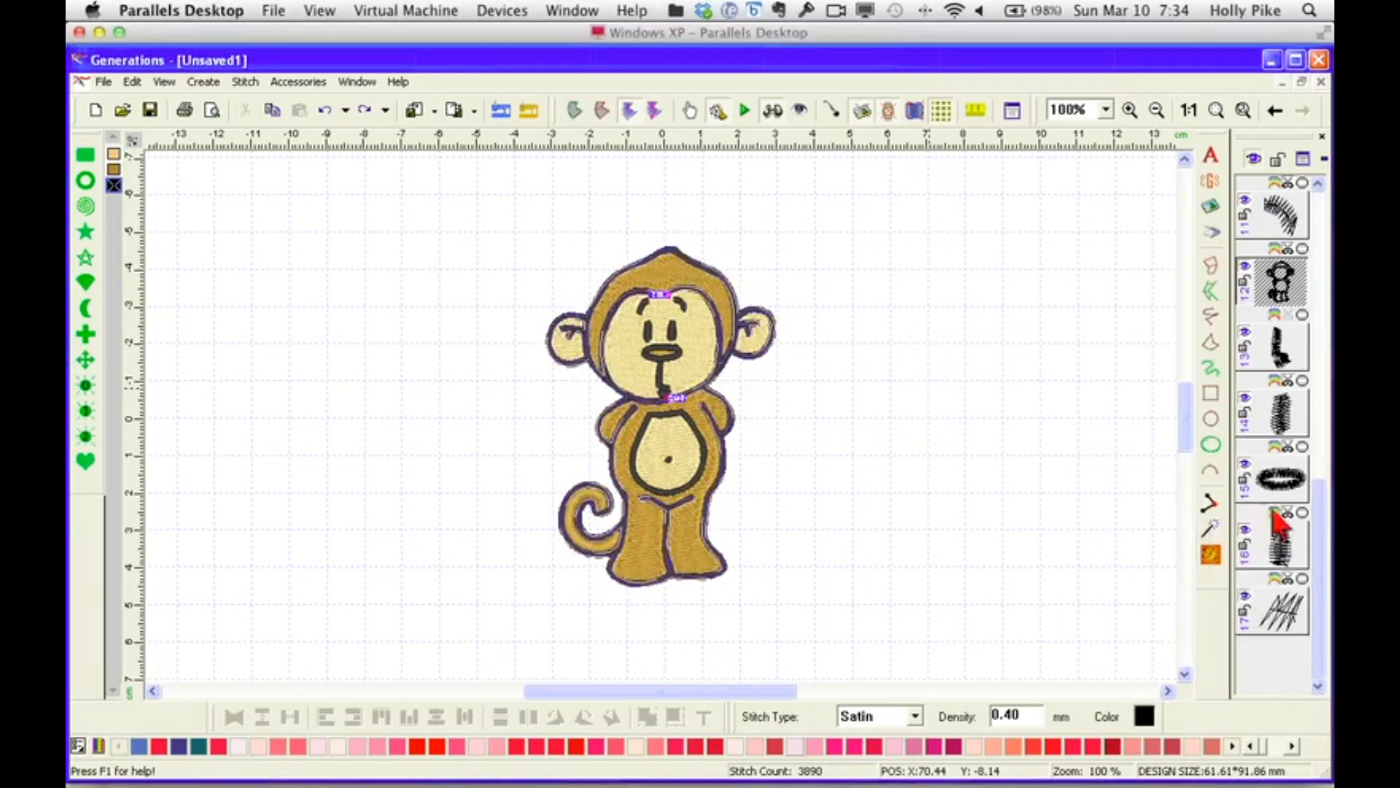
click(864, 397)
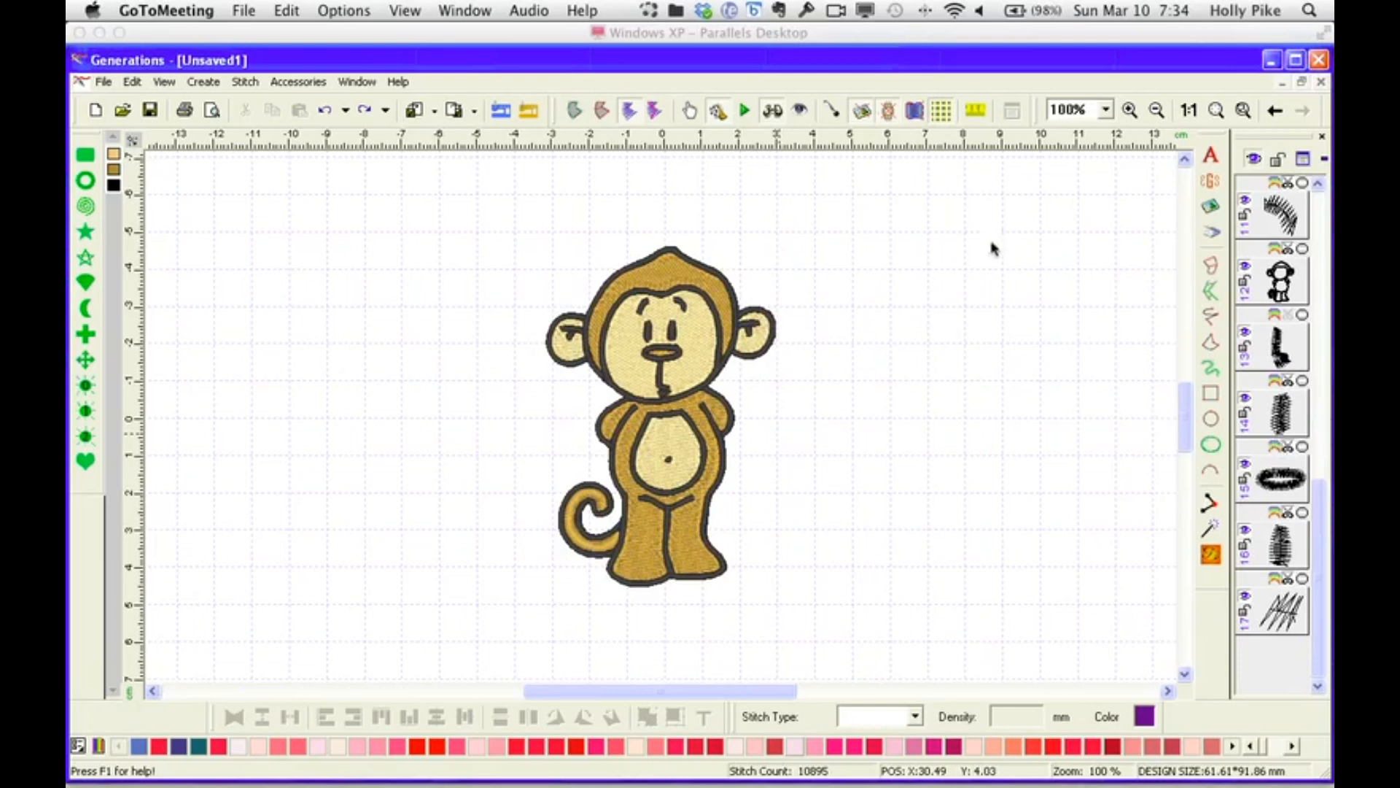
Create a Triple Run line from the area of the monkey's main black outline and generate its stitches.
click(1281, 283)
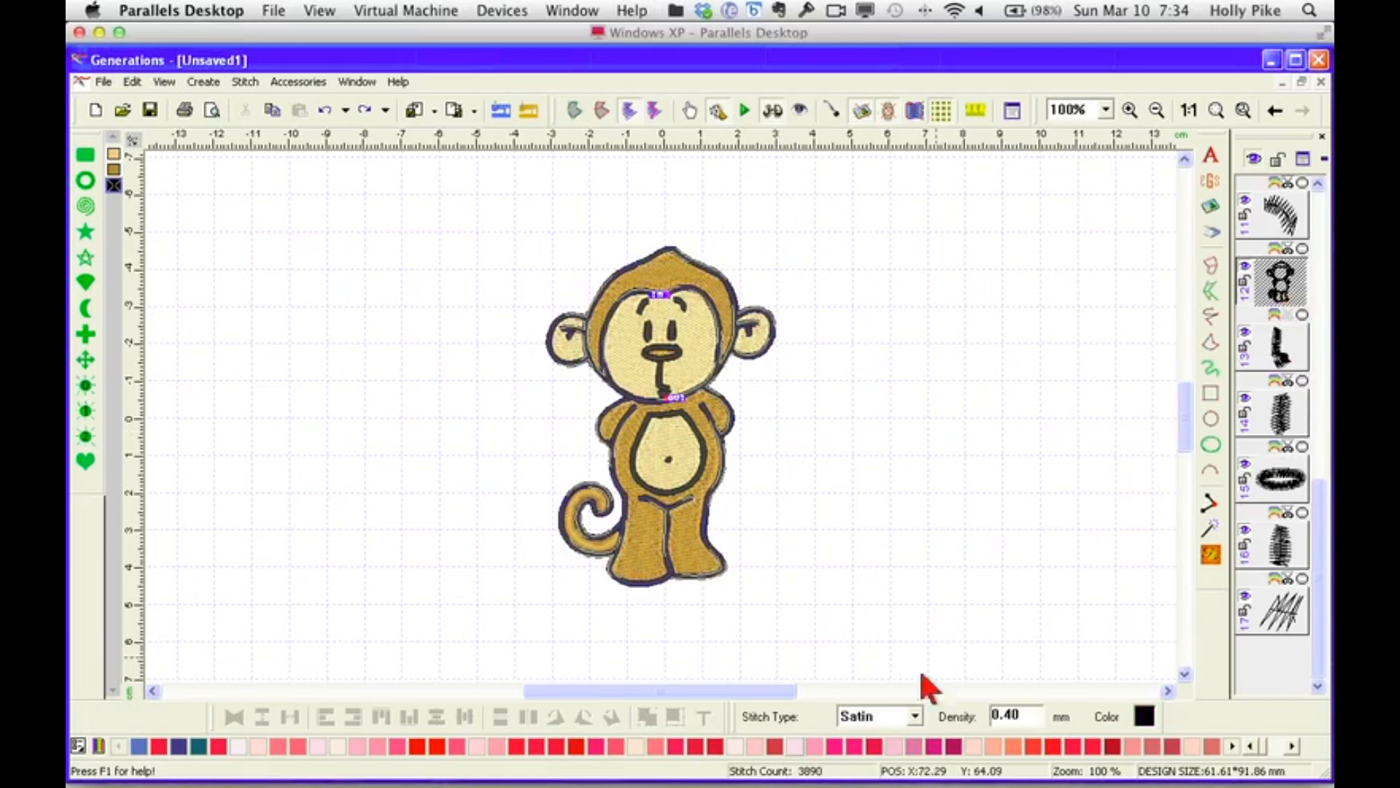
click(915, 717)
click(915, 719)
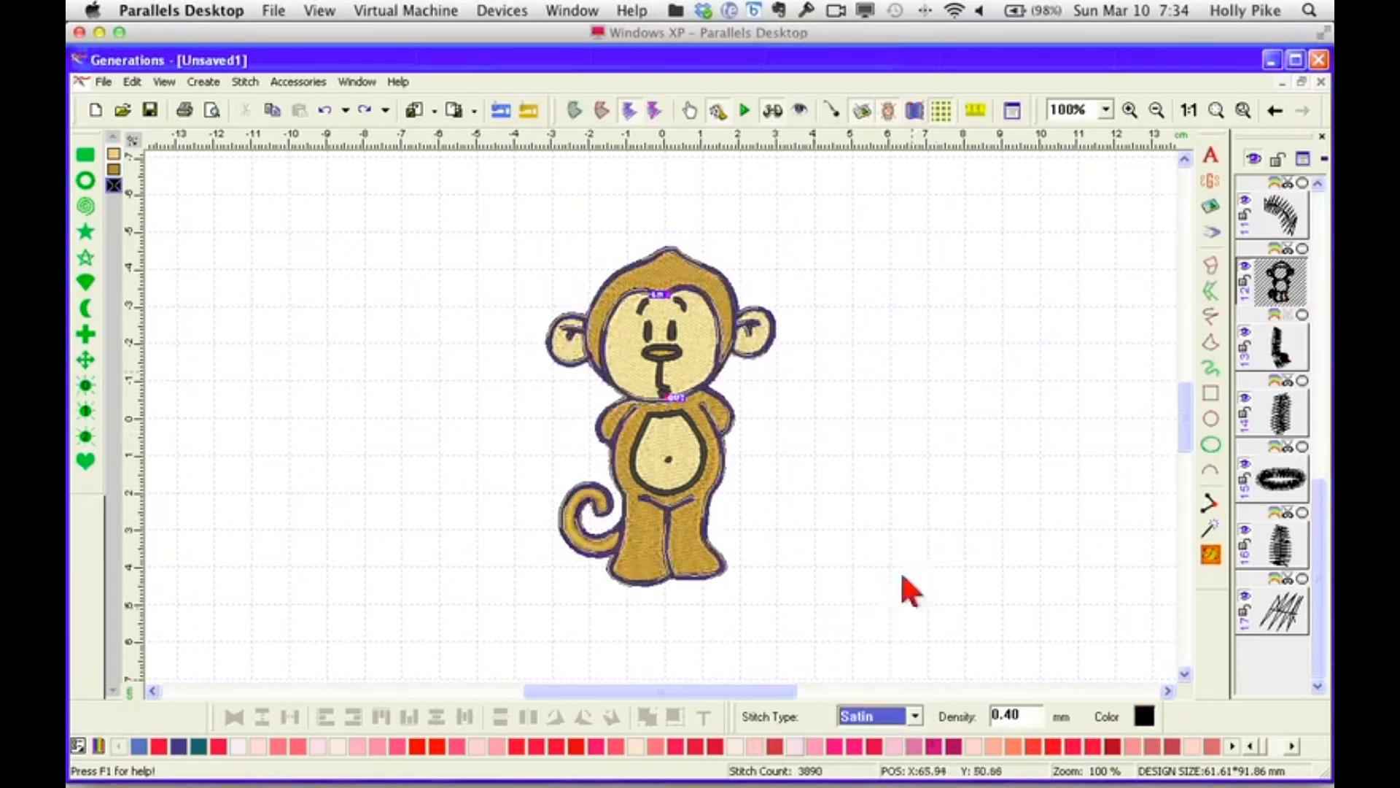
click(575, 113)
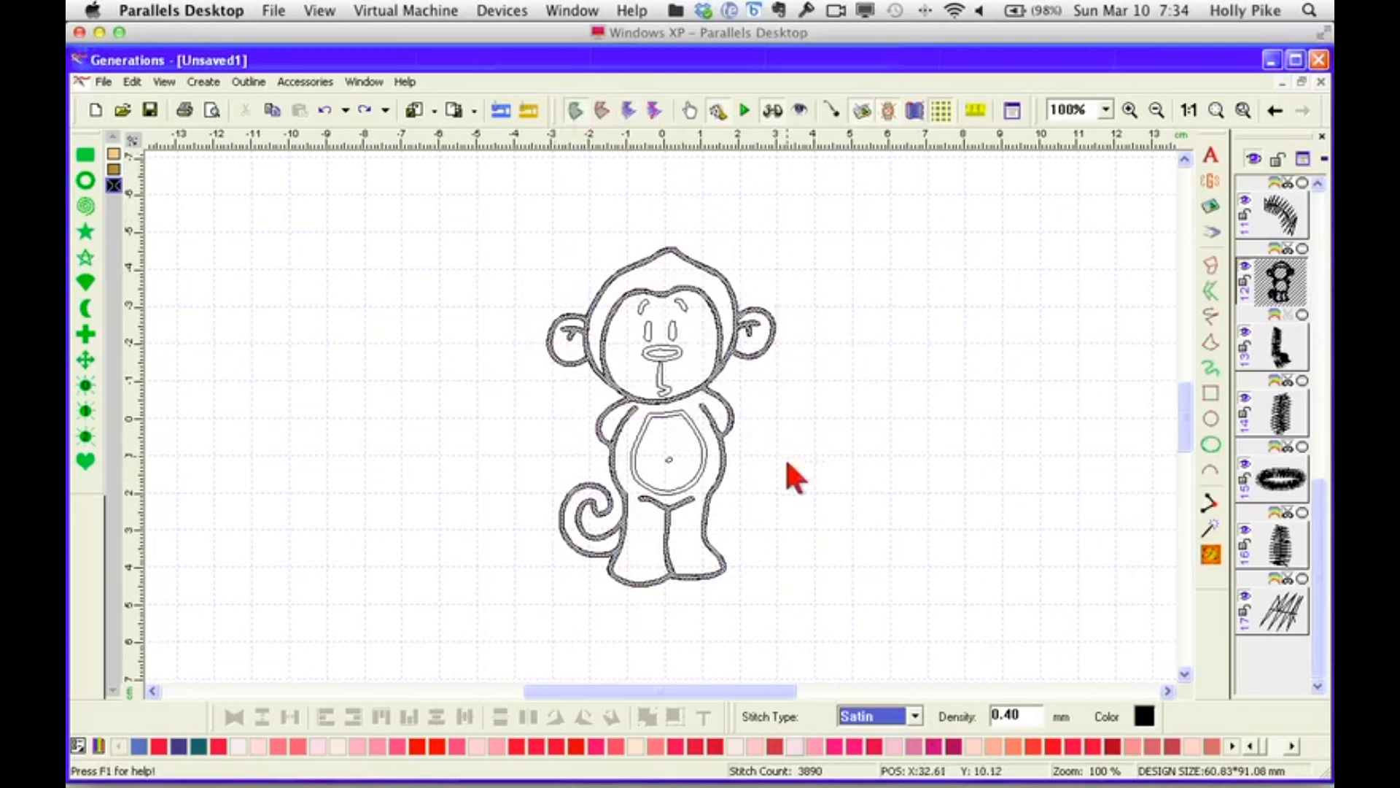
right_click(736, 318)
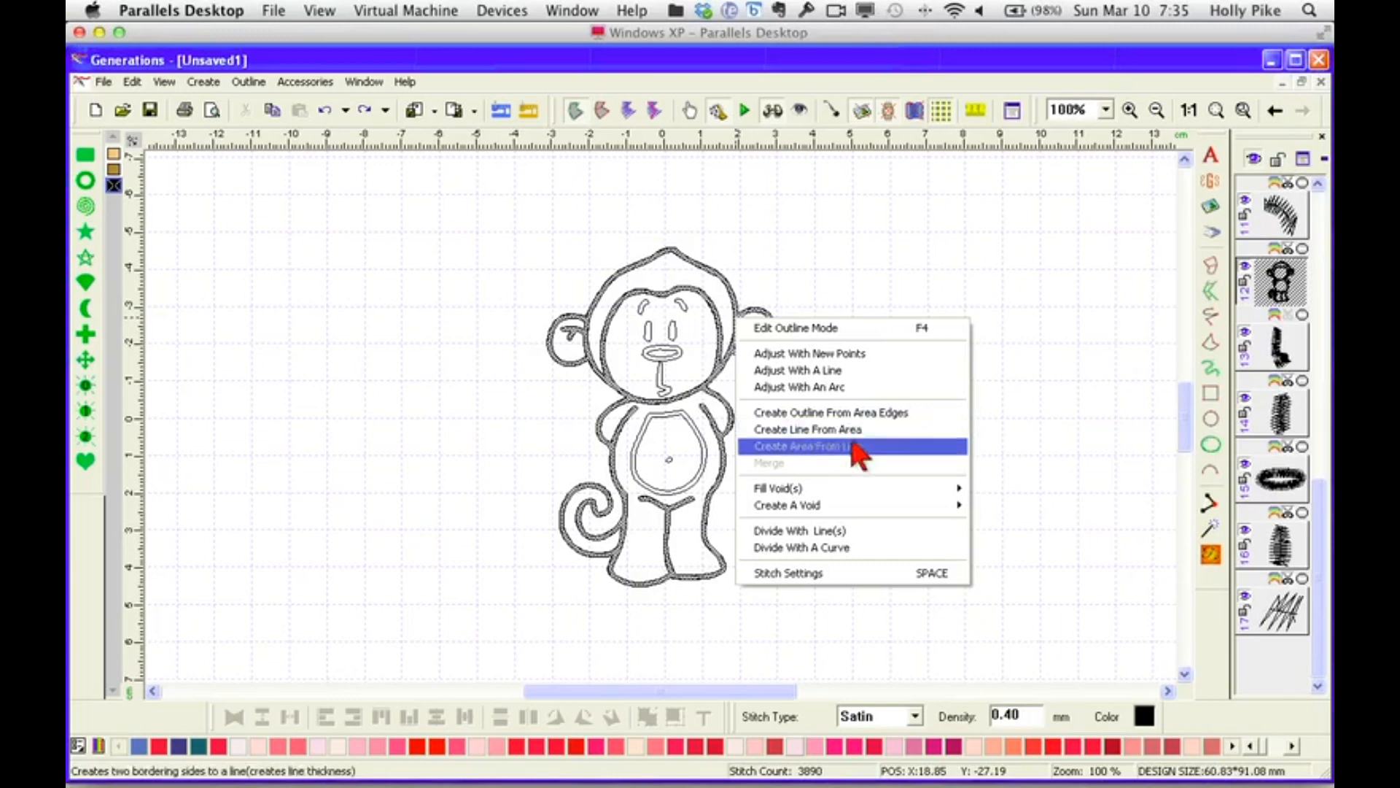
click(854, 430)
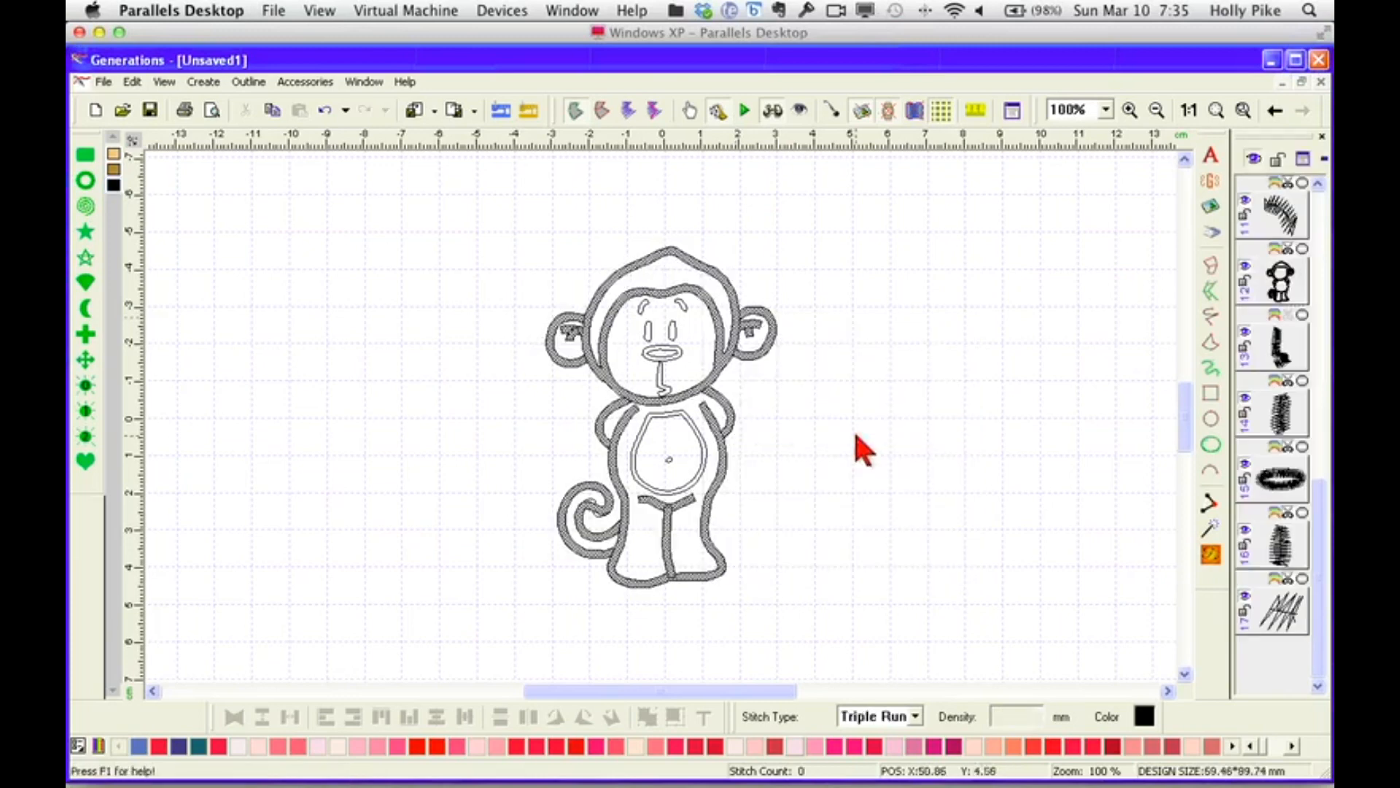
click(1212, 555)
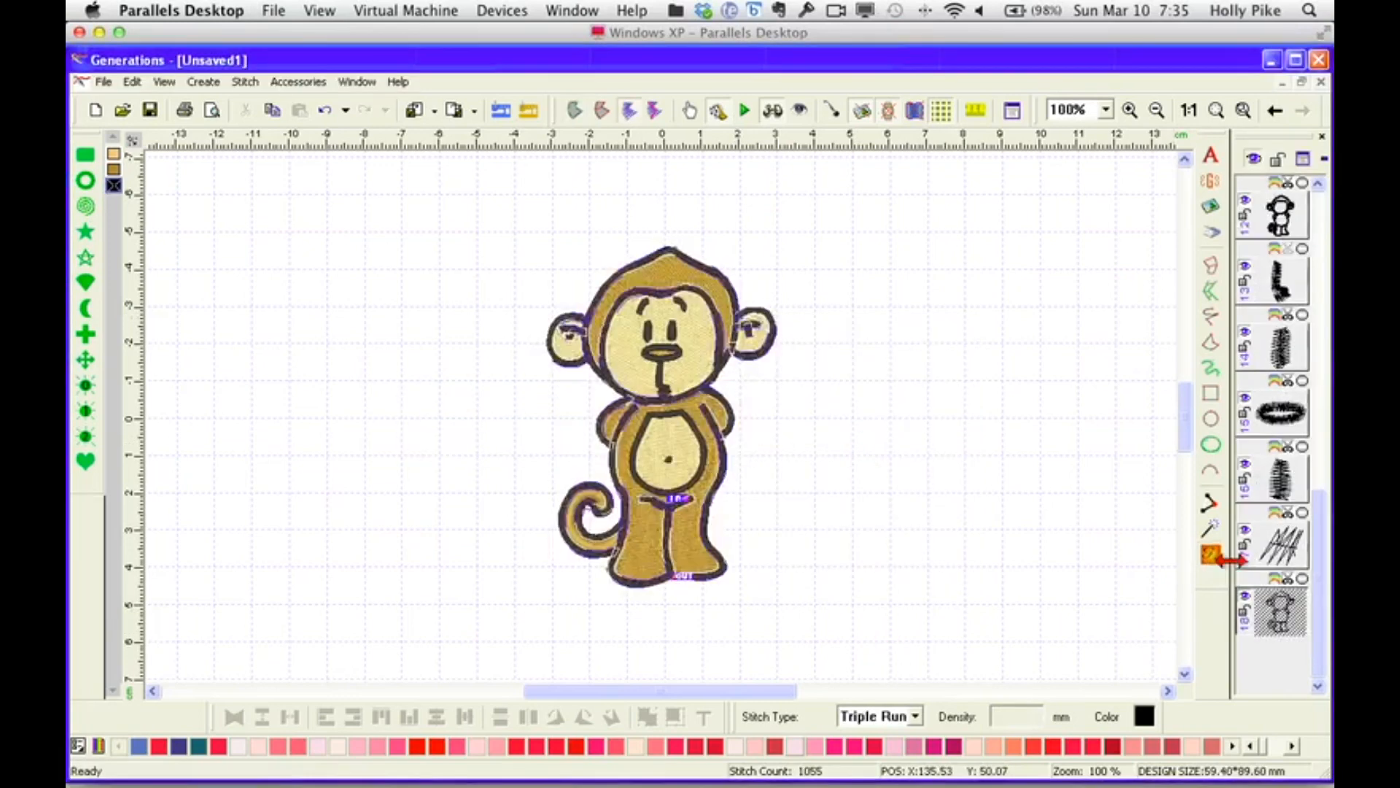
Delete the original satin main outline and examine how the Triple Run outline covers the fill edges at 153% zoom.
click(1283, 223)
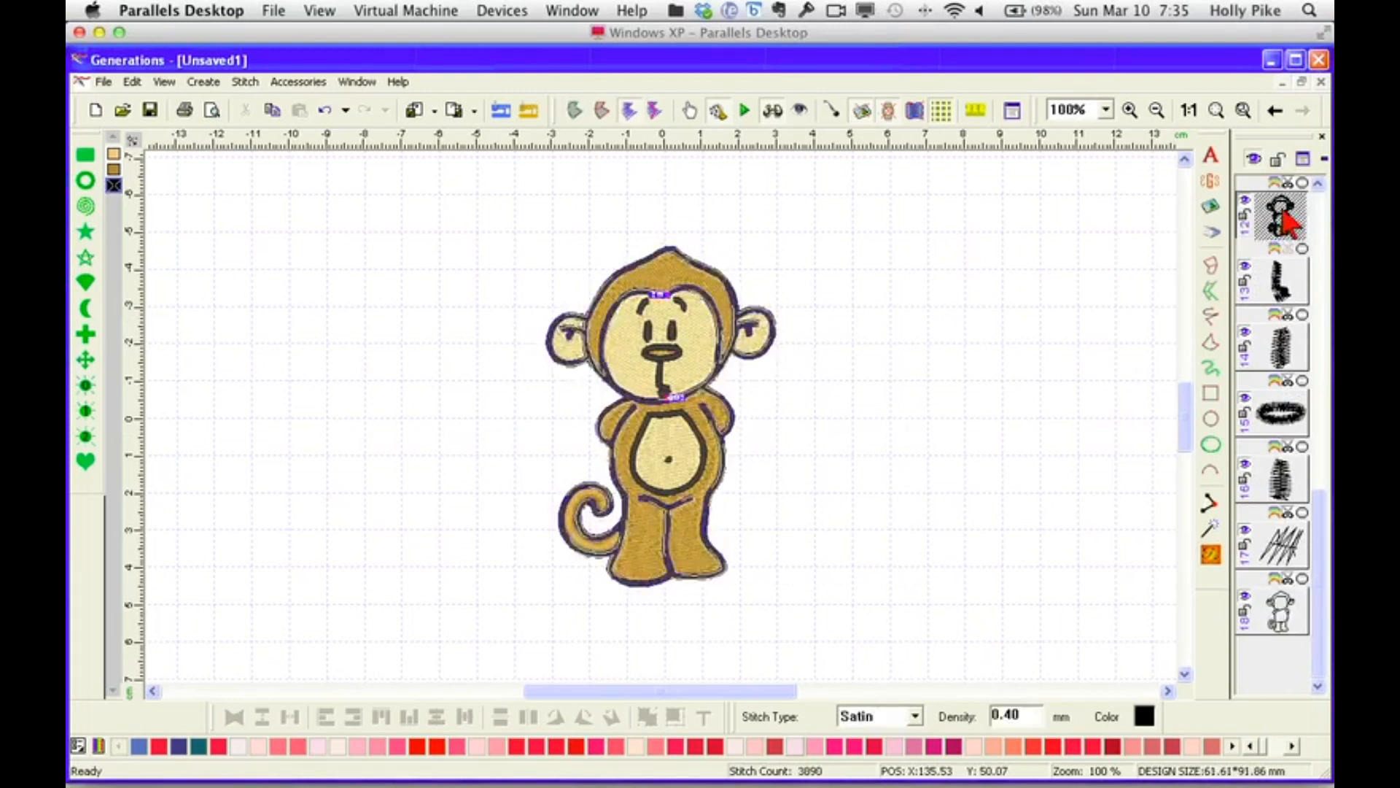
drag(1284, 224, 1280, 616)
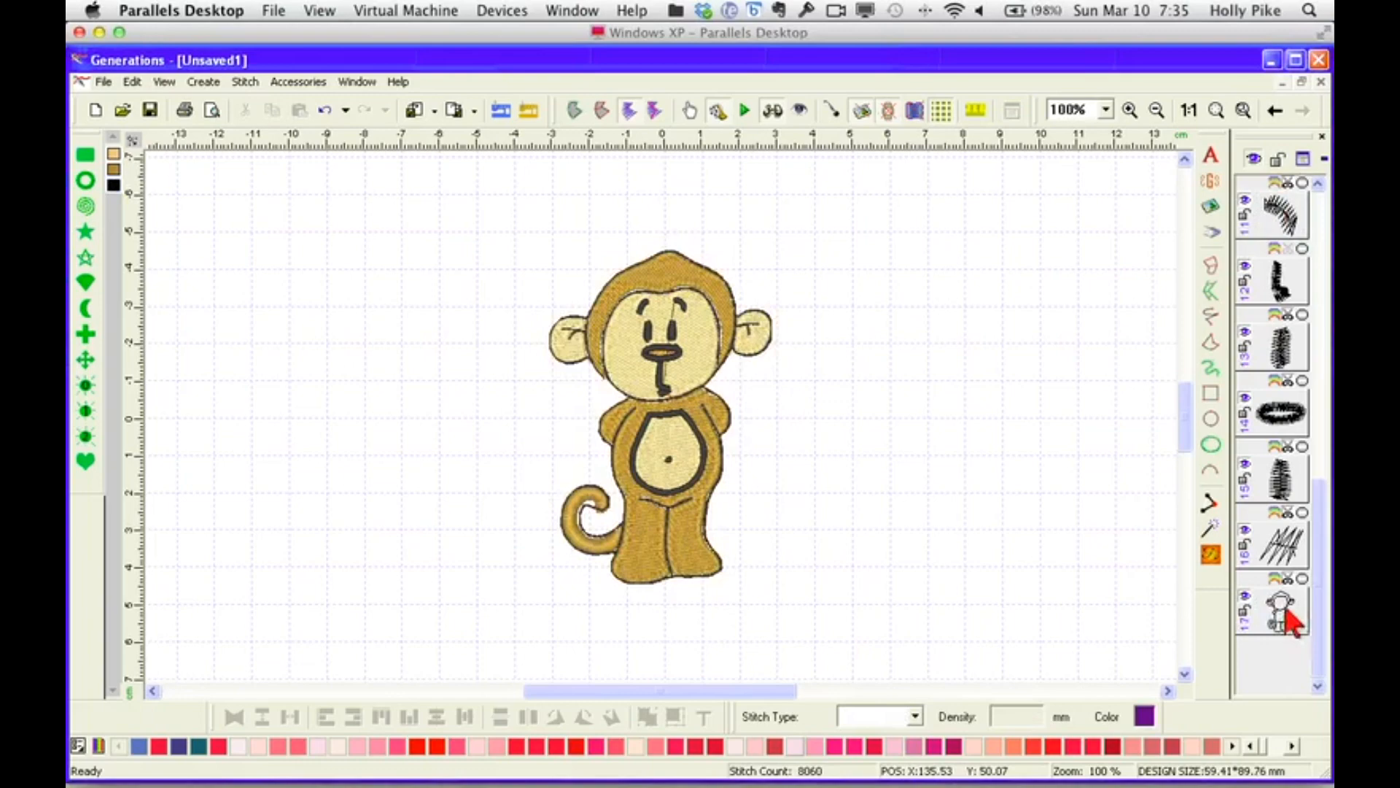
click(1285, 616)
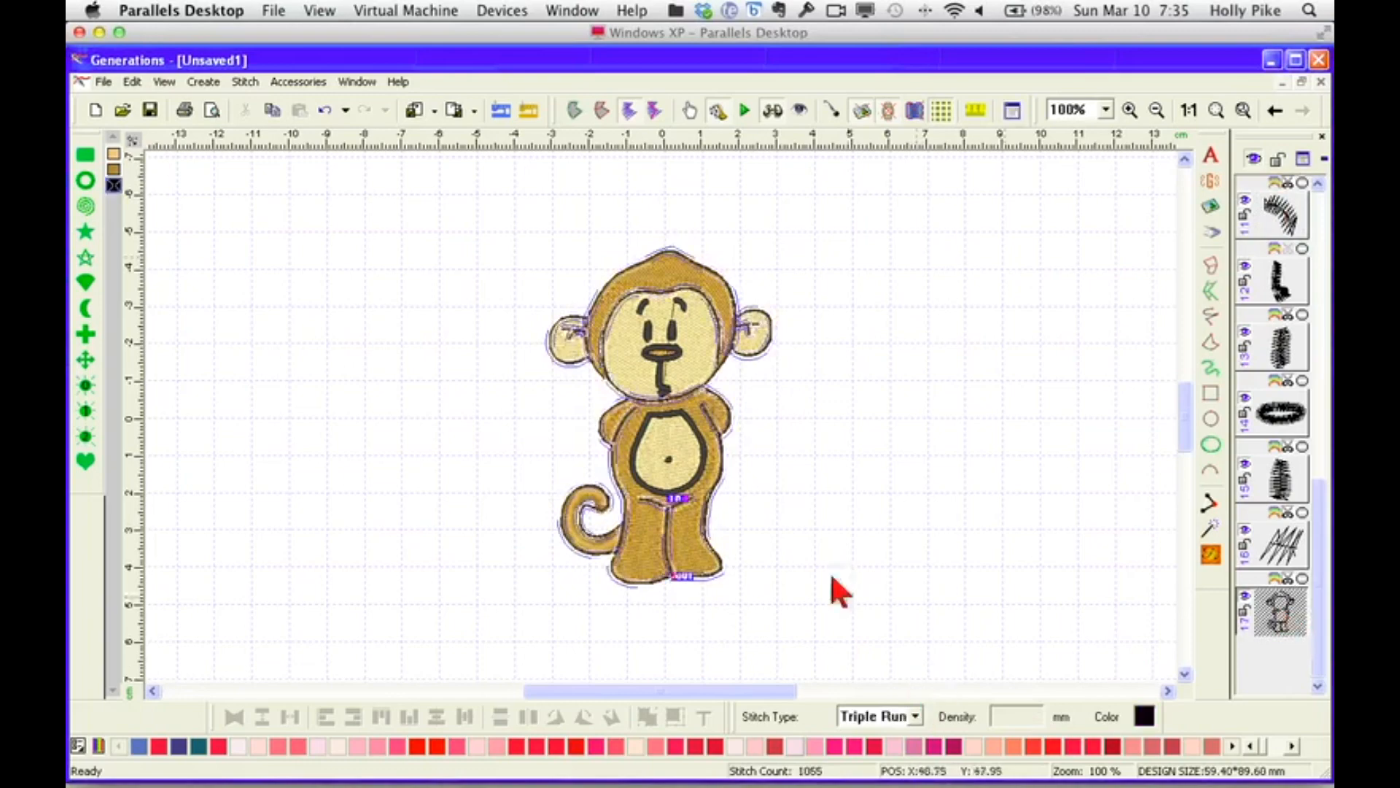
click(1214, 111)
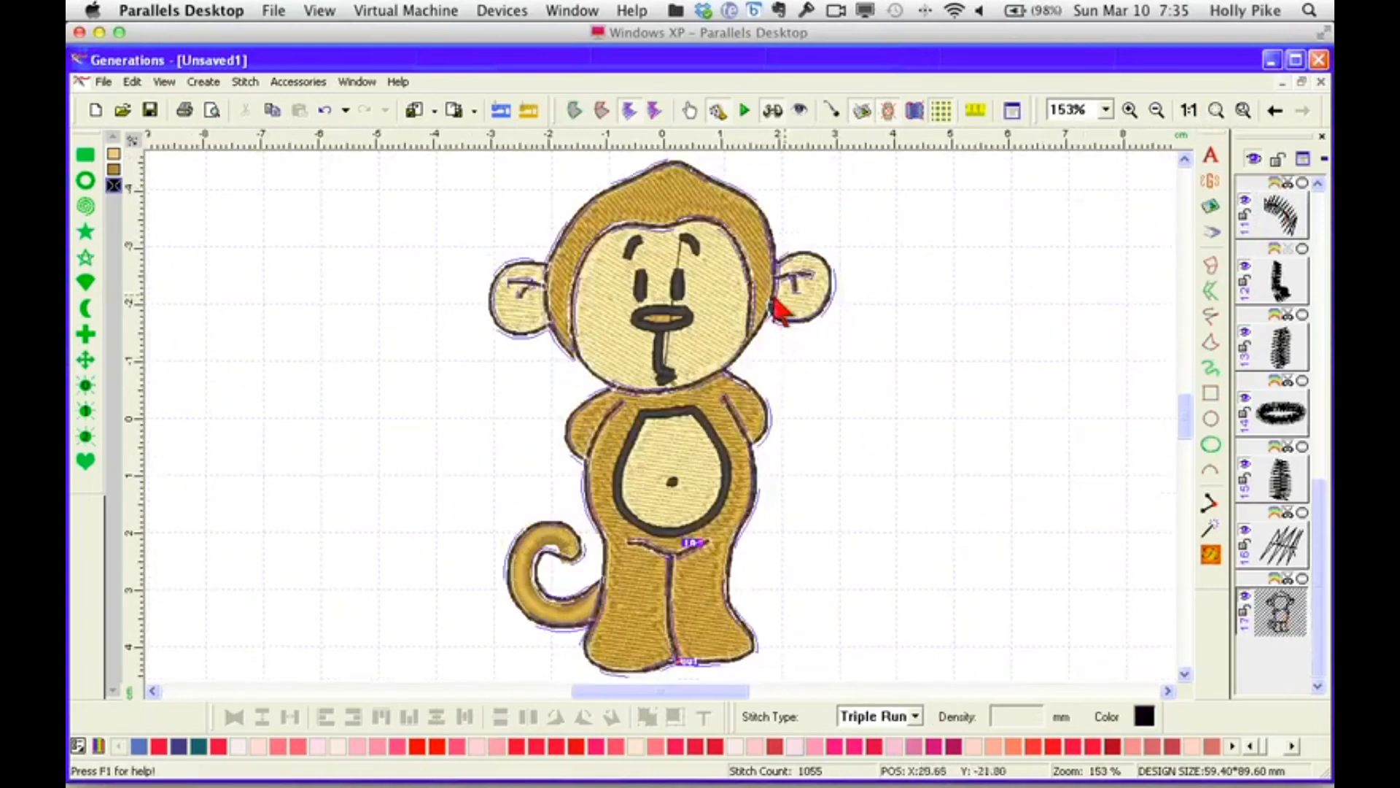
click(779, 357)
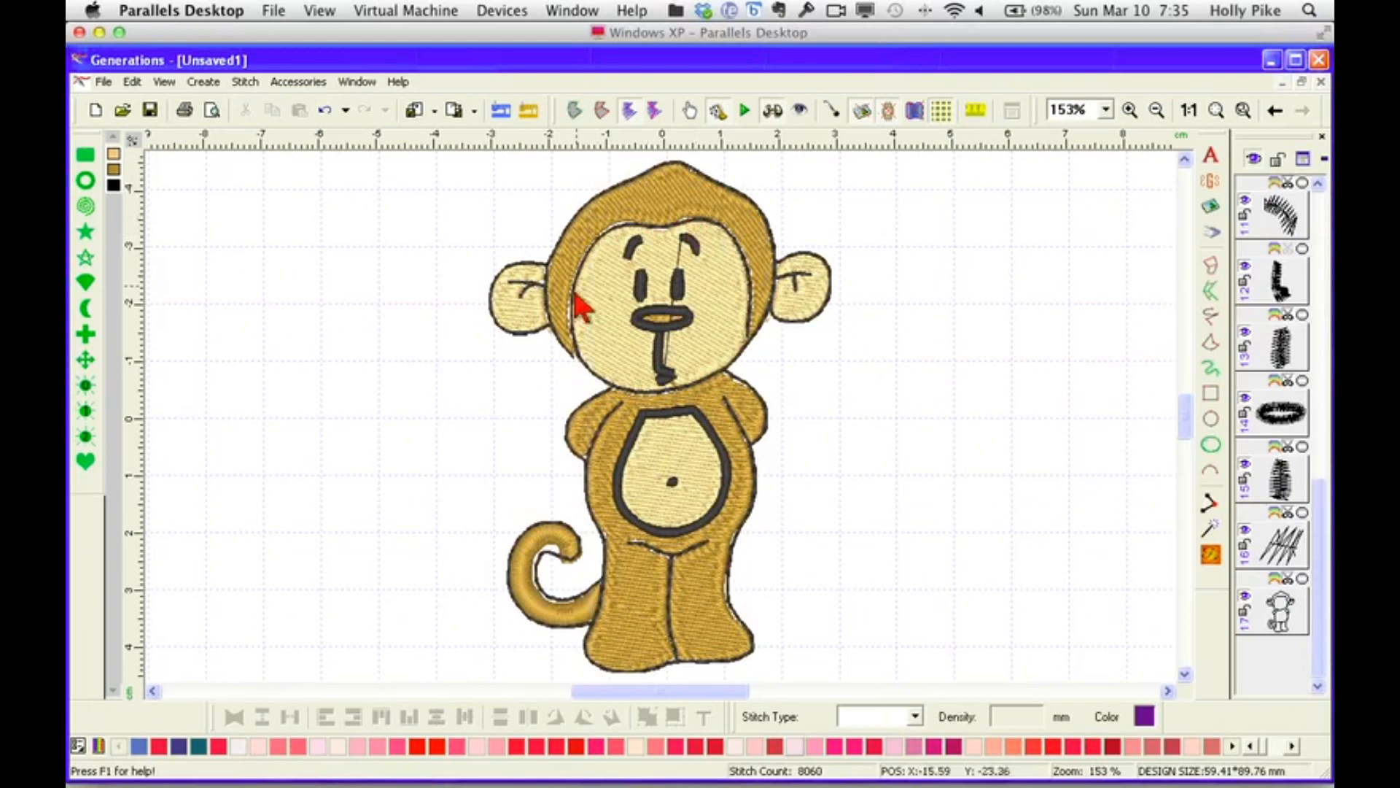
Undo the satin outline's deletion and its conversion to a line, and generate the design's stitches again.
click(325, 111)
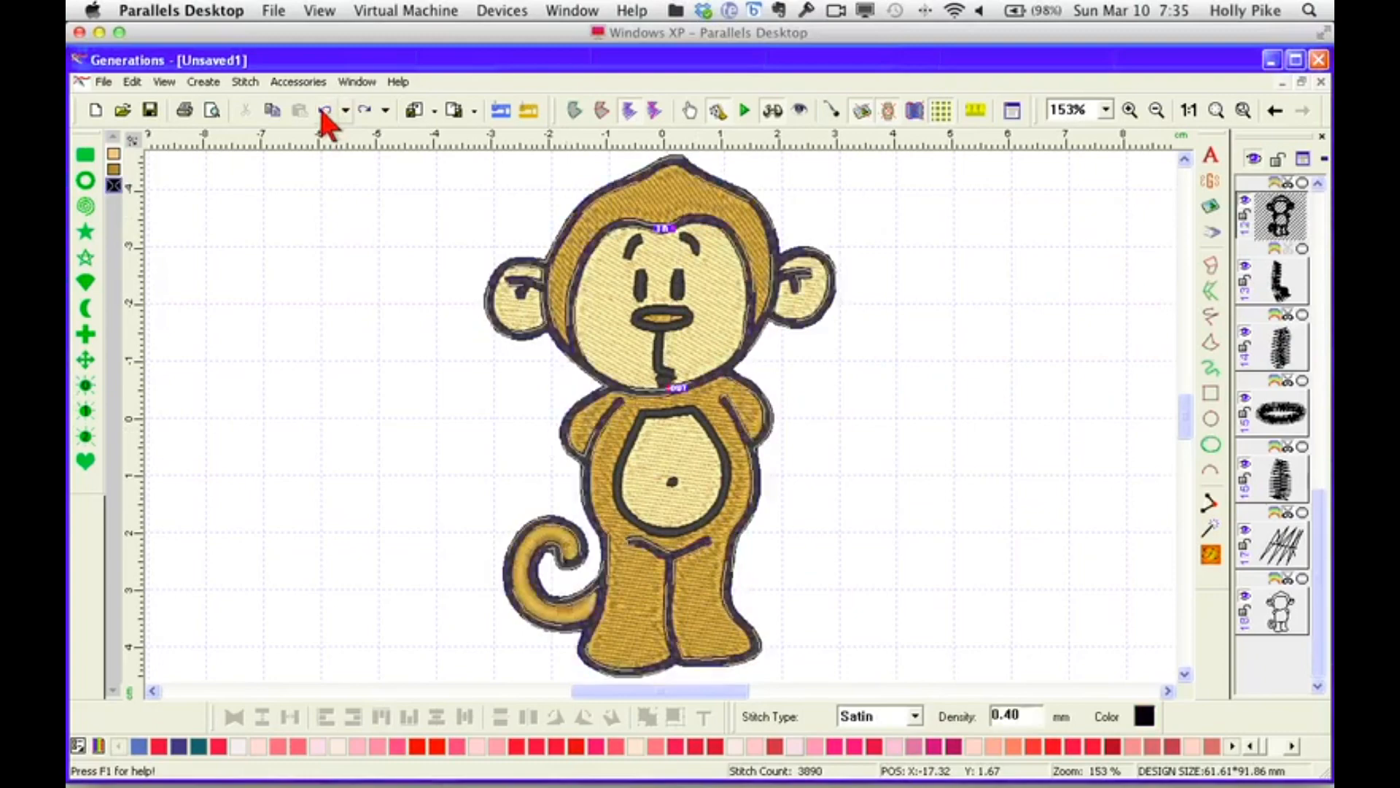
click(325, 111)
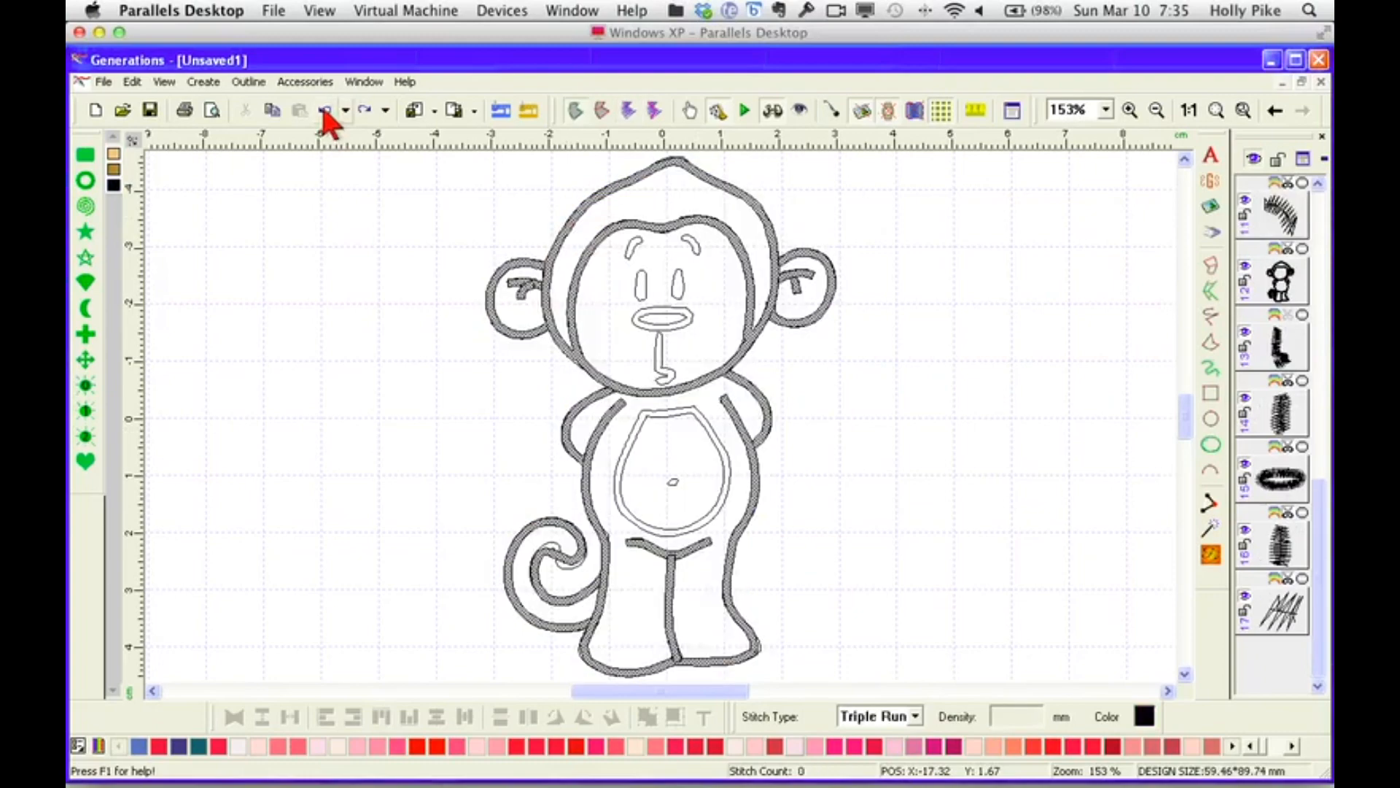
click(325, 111)
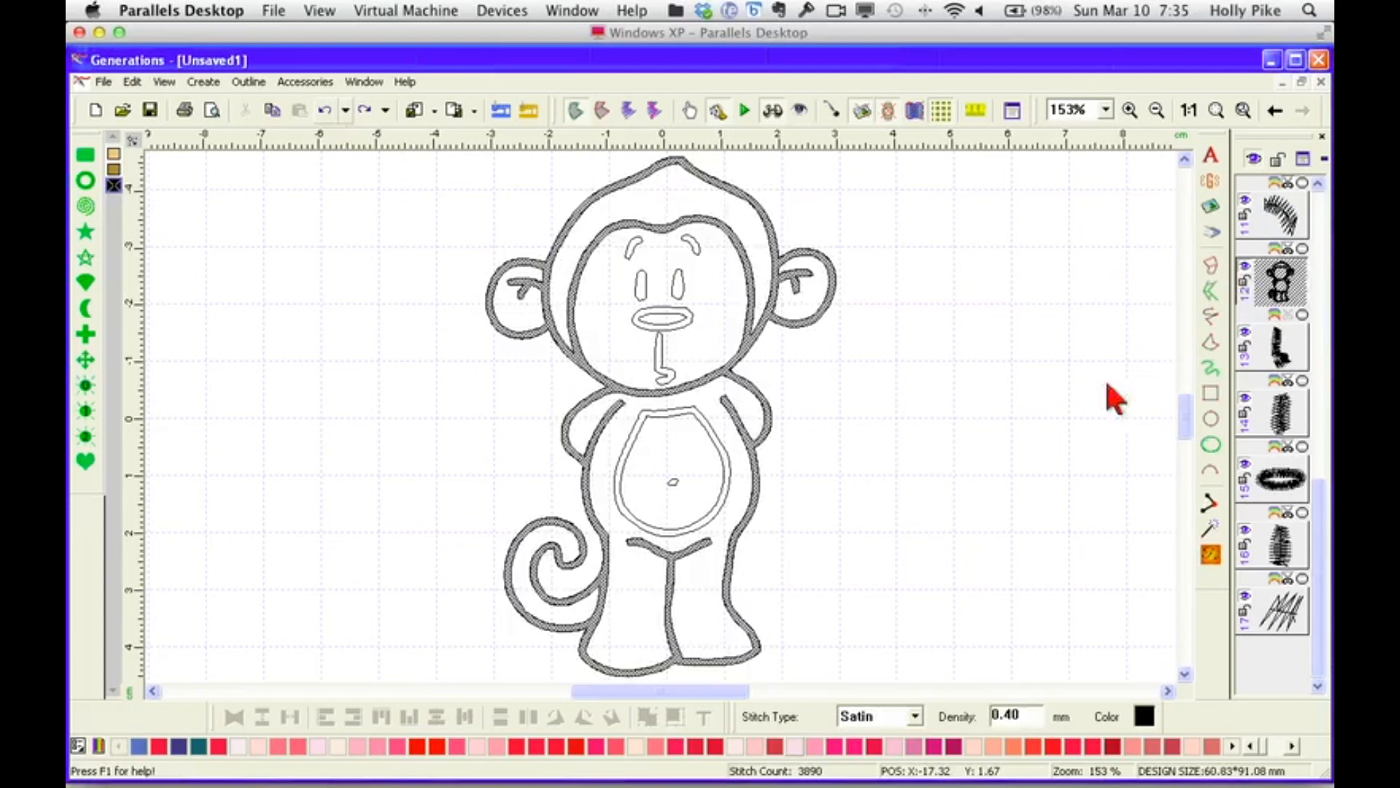
click(1211, 555)
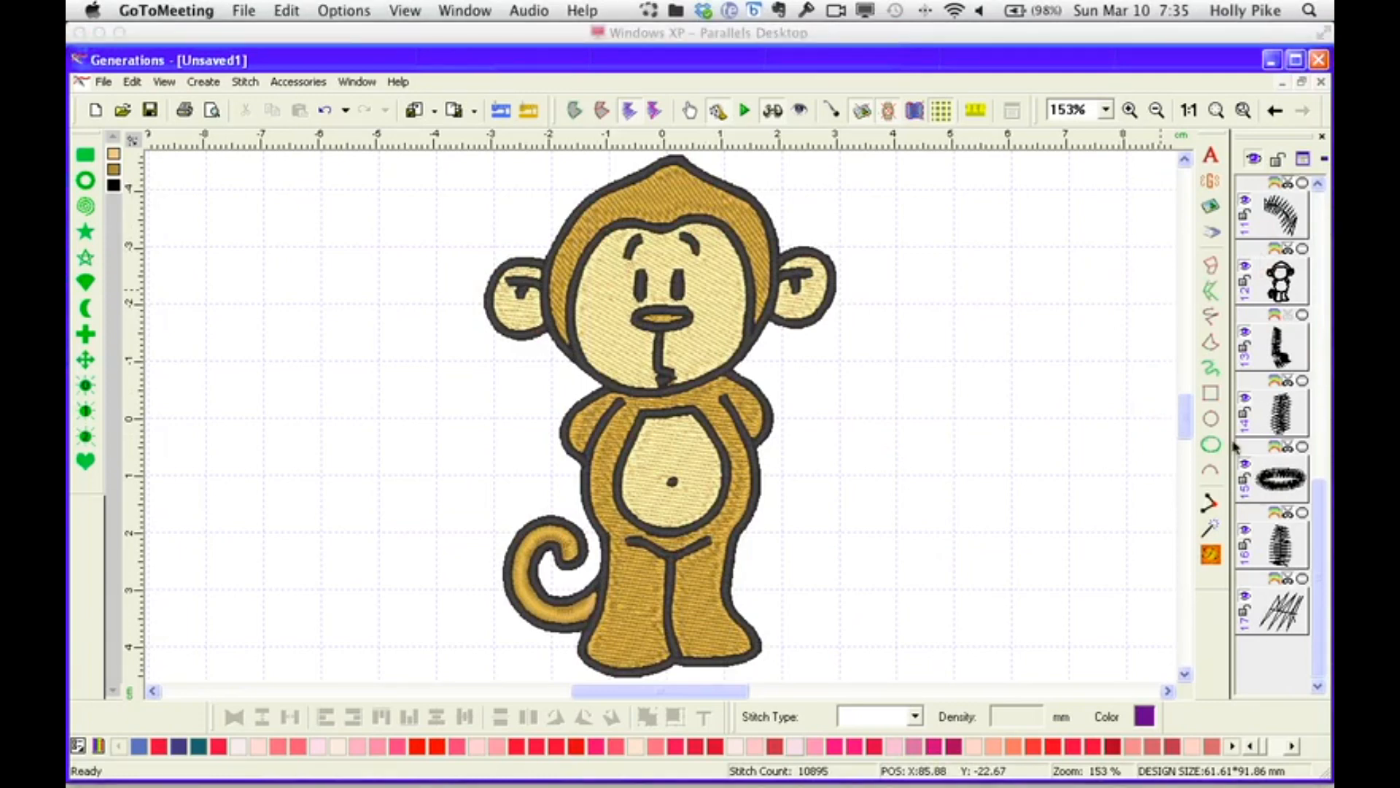
Set the stitch type of the monkey's brown tail fill to Satin and check its stitch angle lines.
click(593, 587)
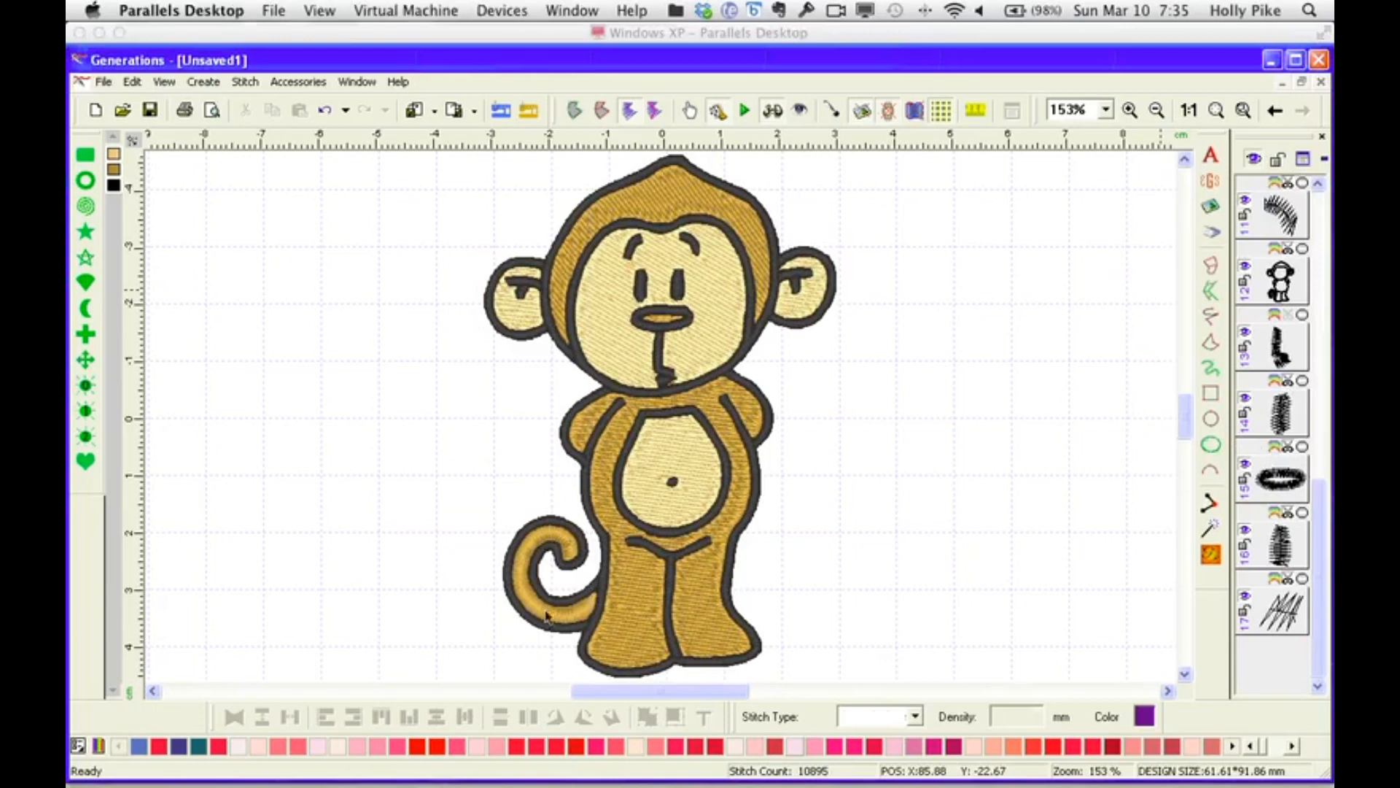
click(915, 717)
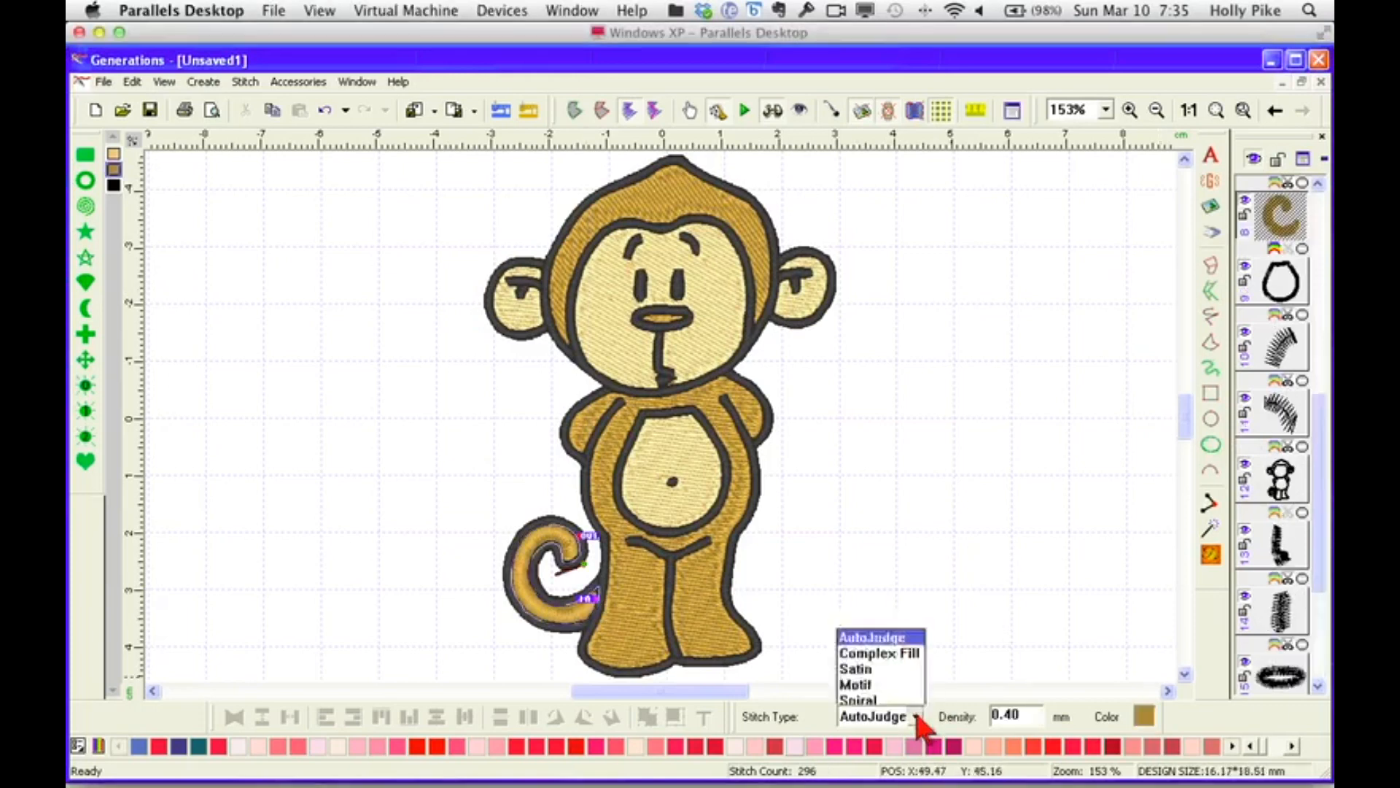
click(876, 581)
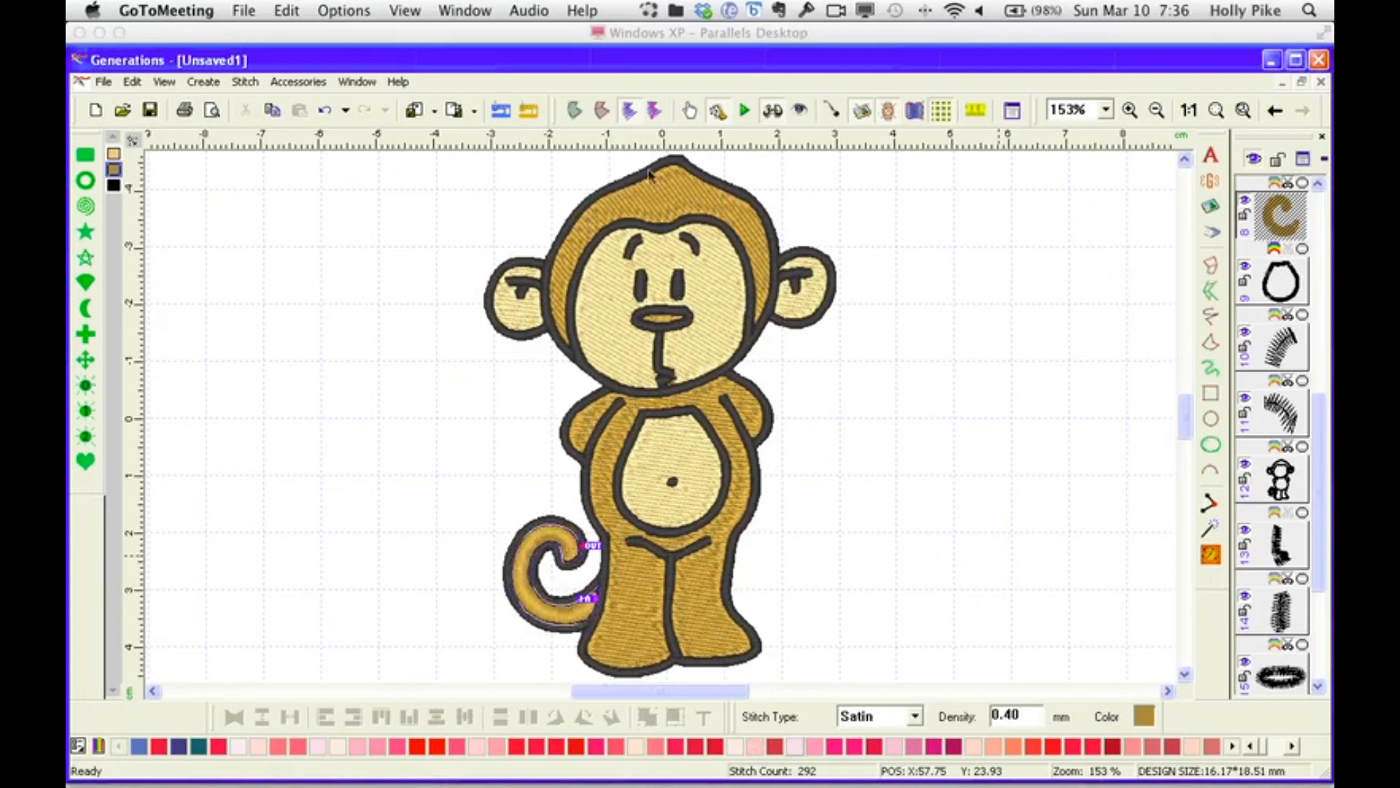
click(601, 112)
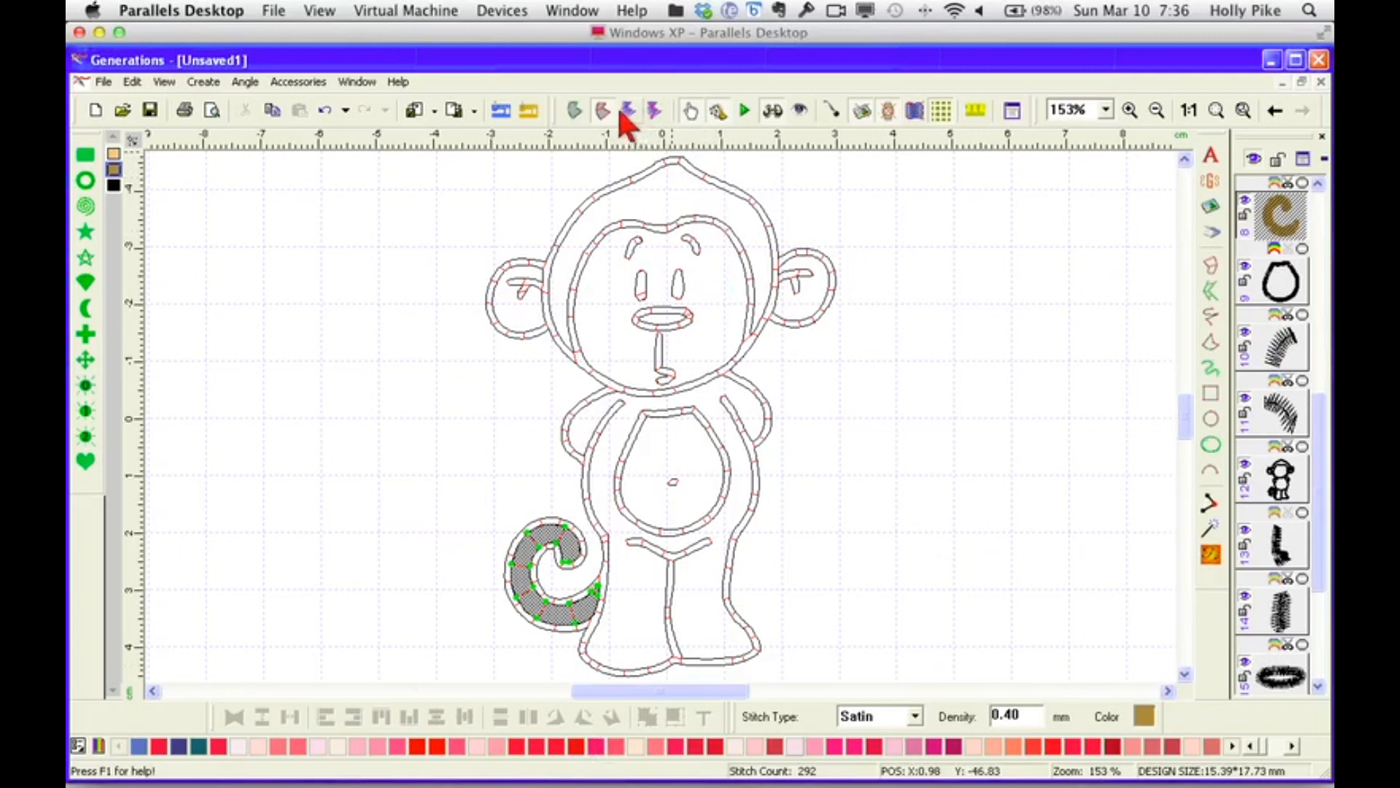
click(629, 110)
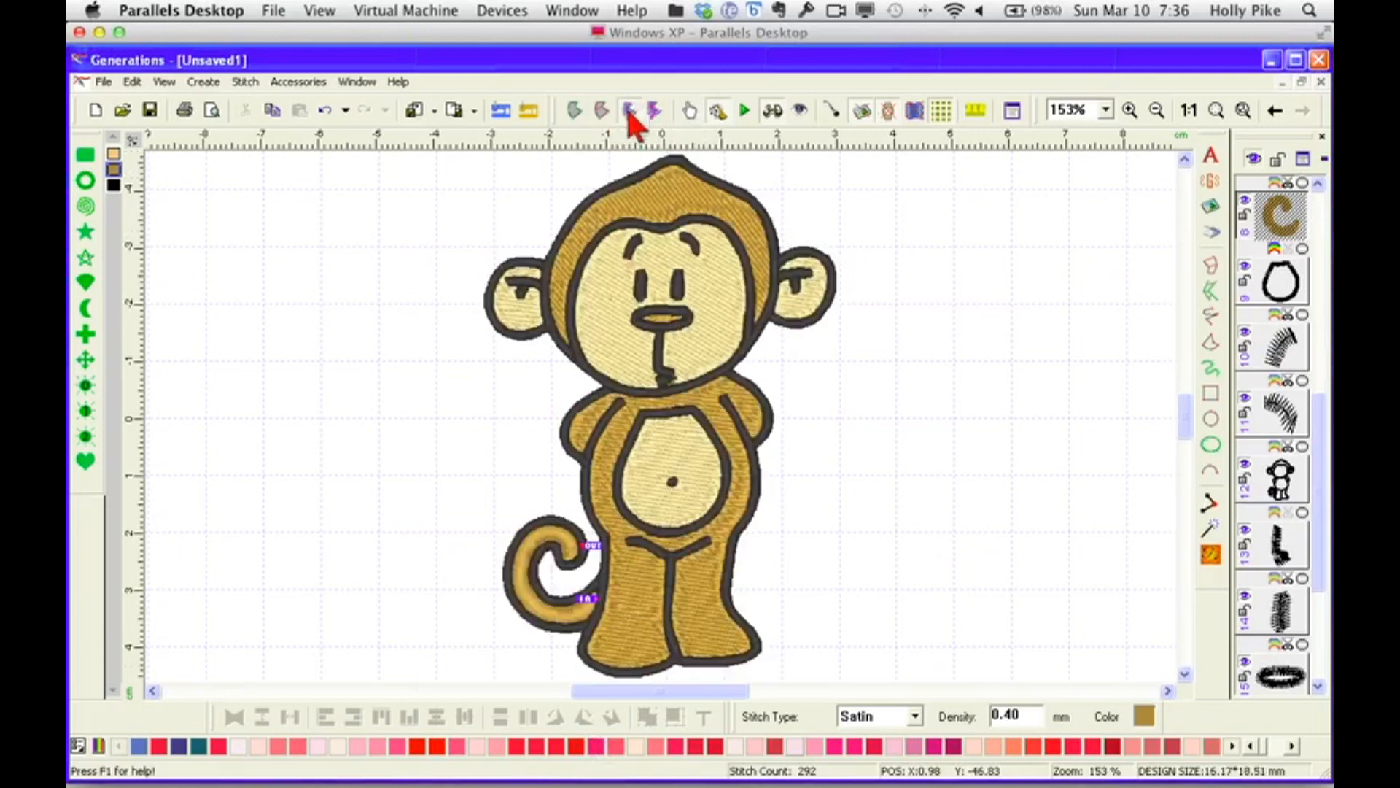
click(1329, 424)
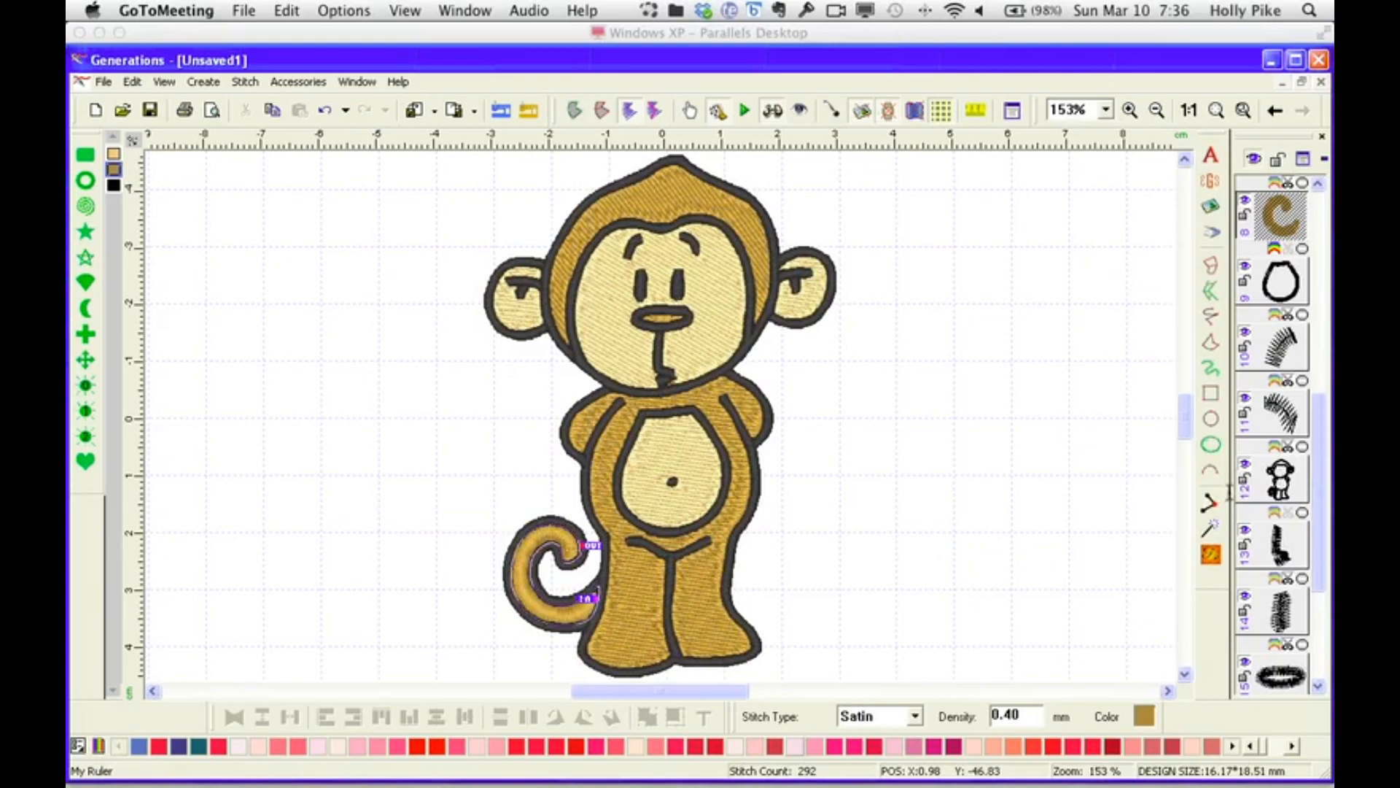
Zoom to 400% around the mouth and chest and add a trim for the connecting thread before the brown body fill.
click(1107, 110)
click(1080, 212)
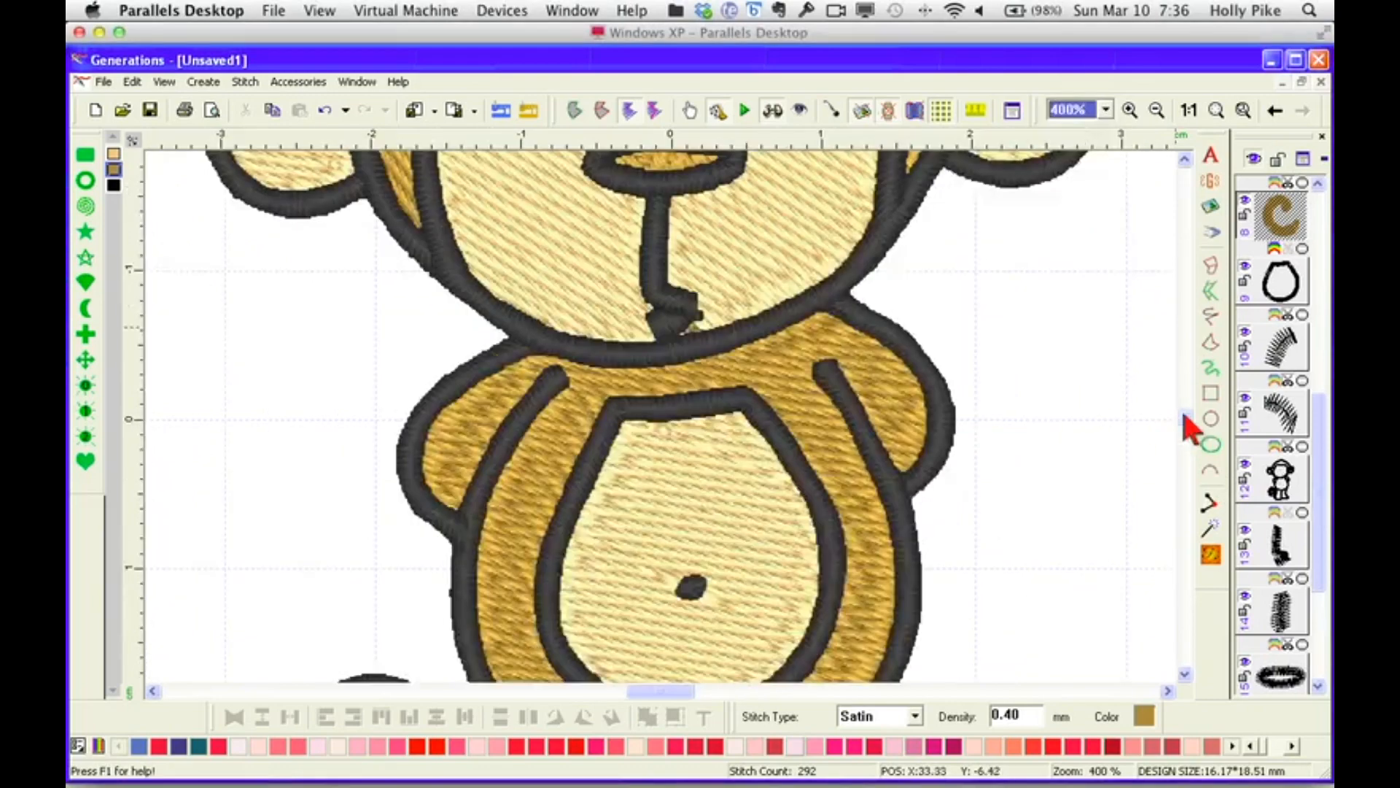
scroll(1189, 426, up, 2)
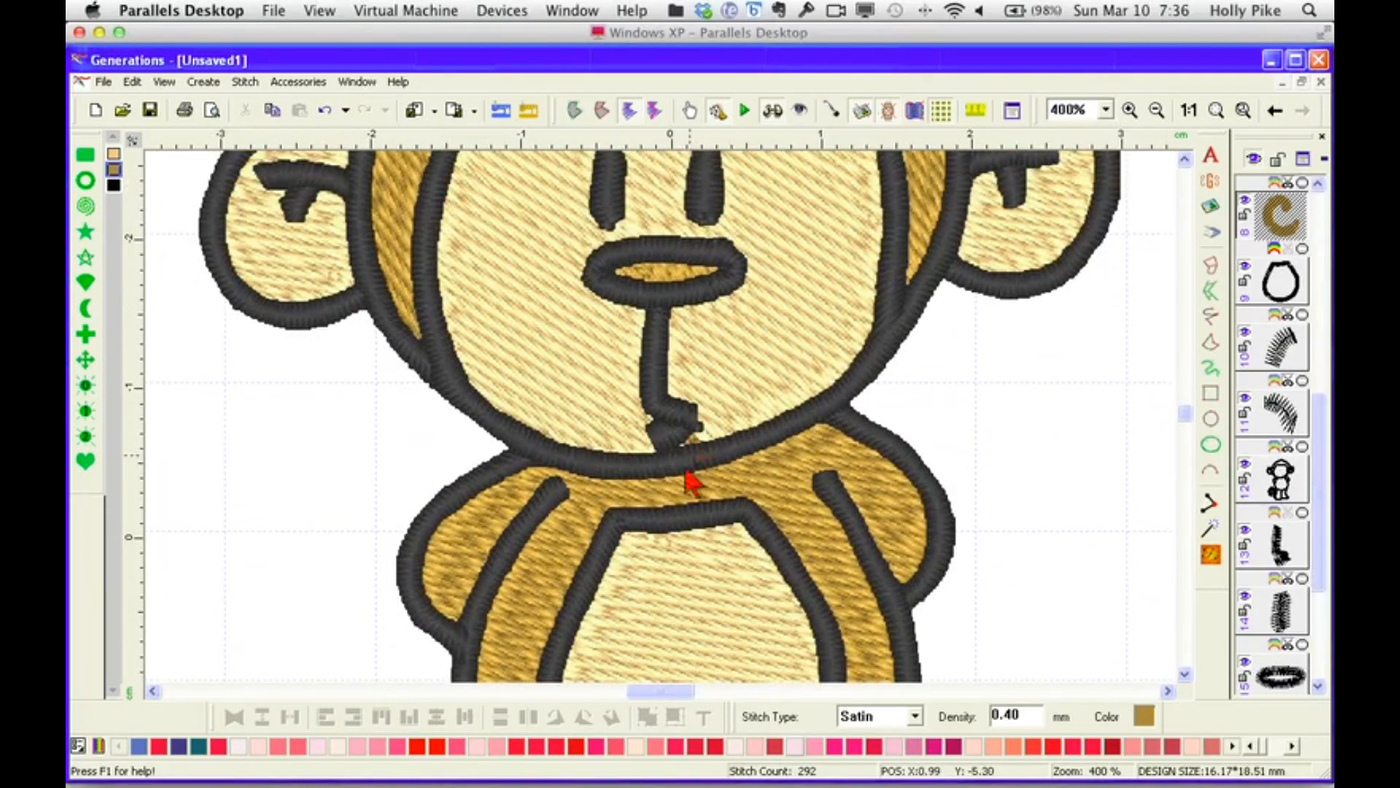
drag(1321, 520, 1304, 408)
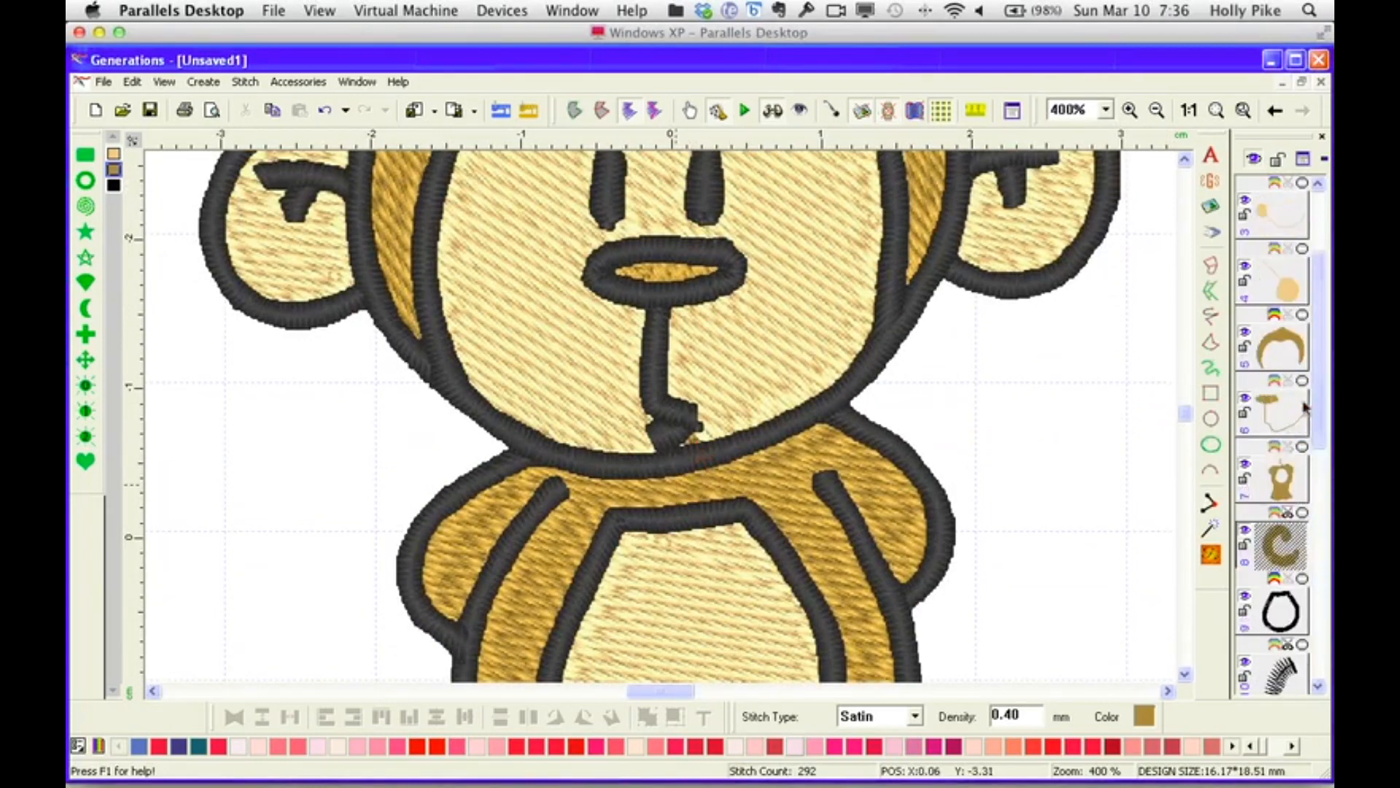
click(1281, 483)
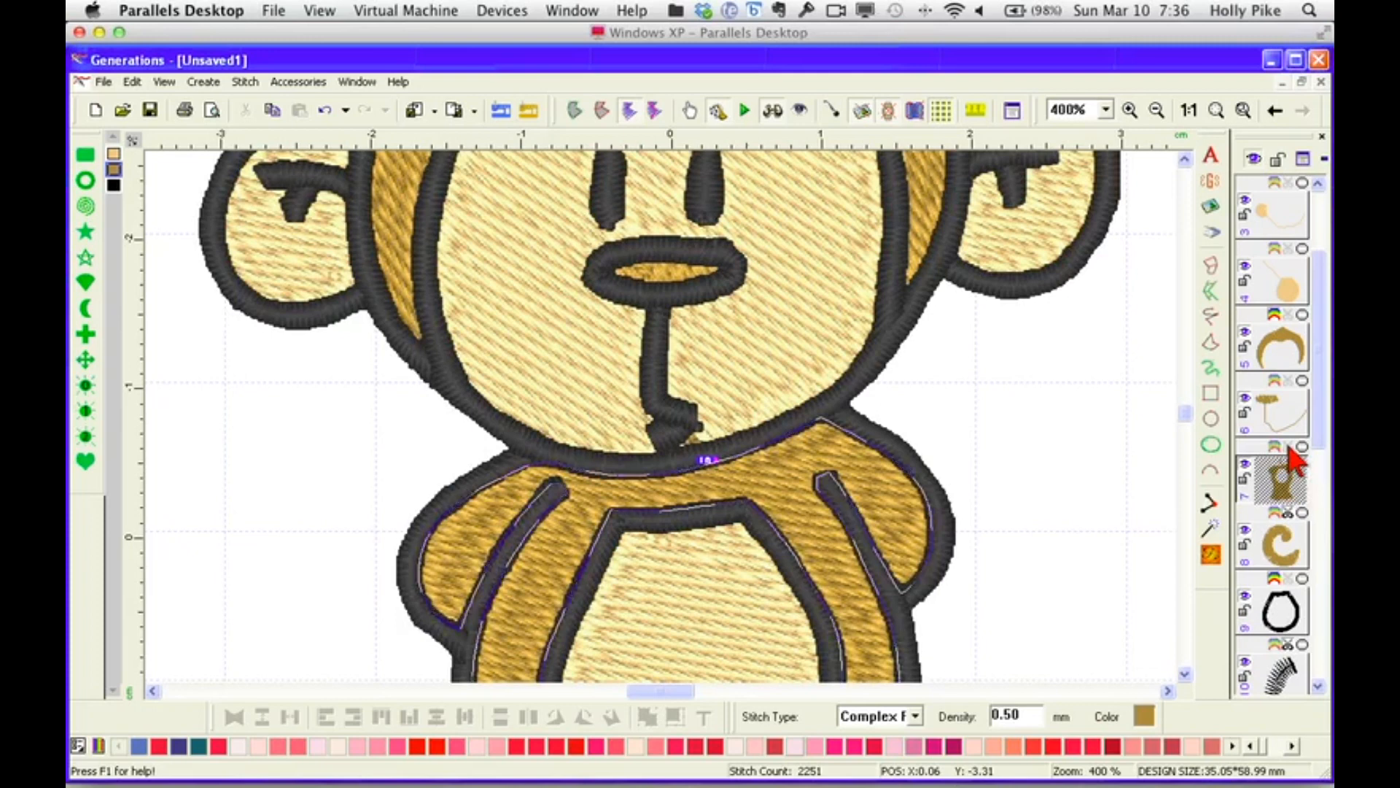
click(1289, 447)
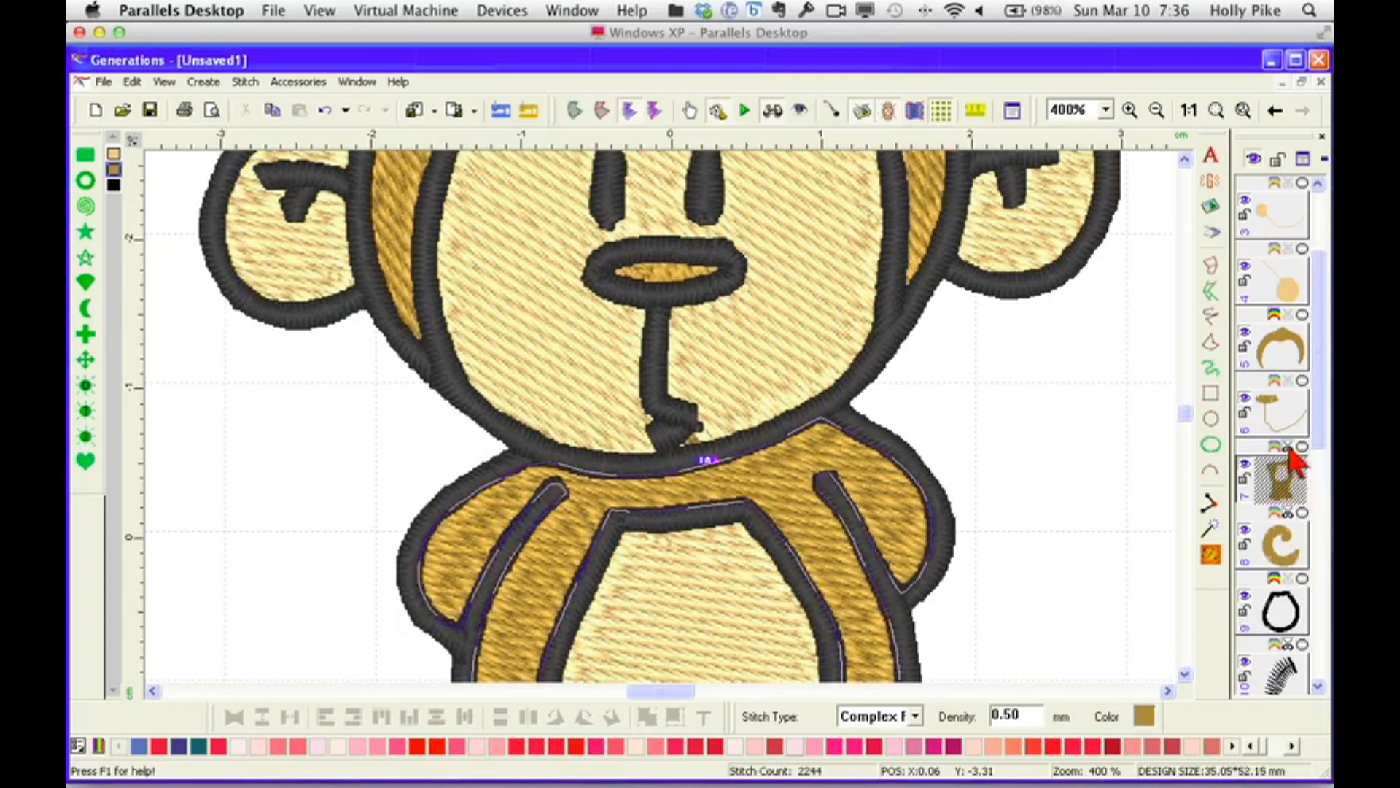
click(1287, 381)
click(1286, 382)
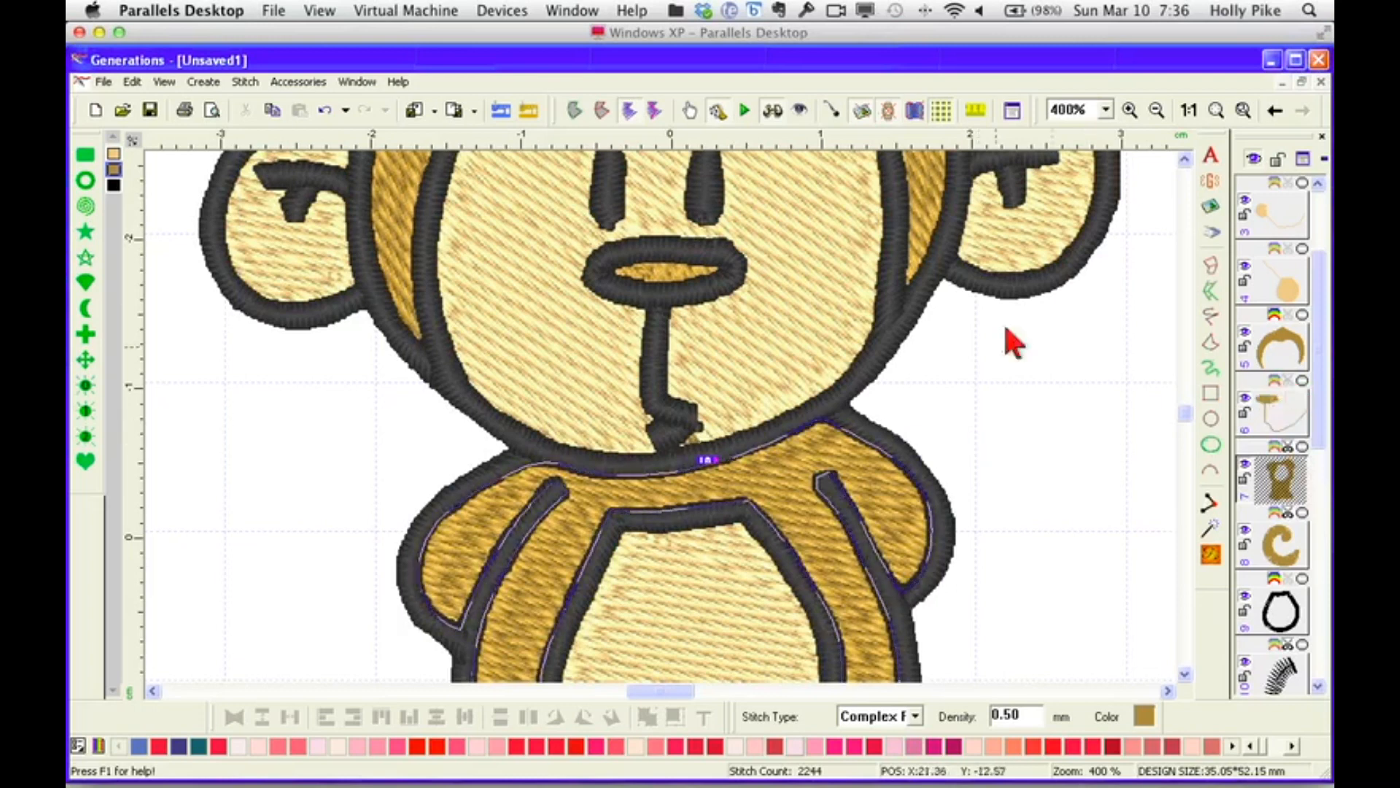
Delete the black mouth line to examine the threads beneath it, and undo the deletion.
click(660, 403)
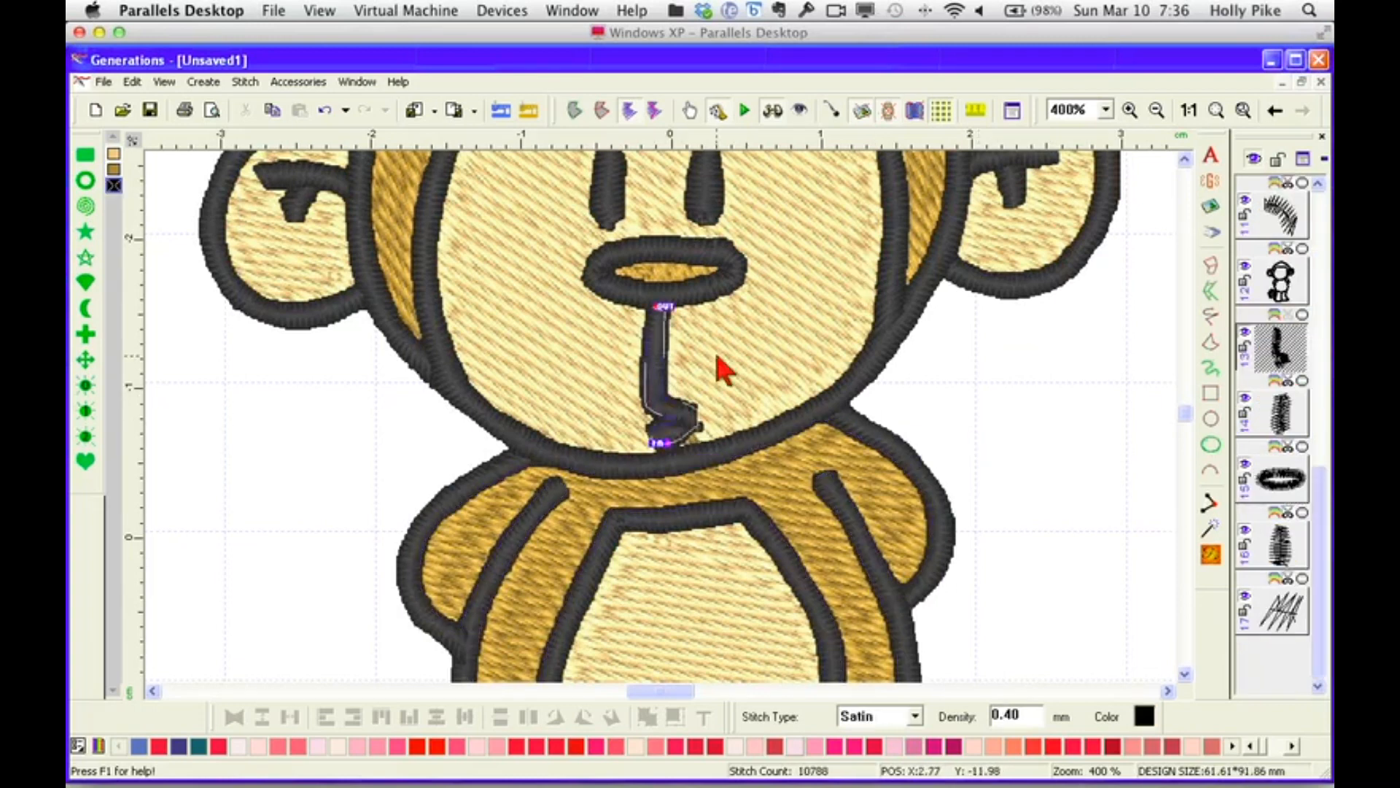
key(Delete)
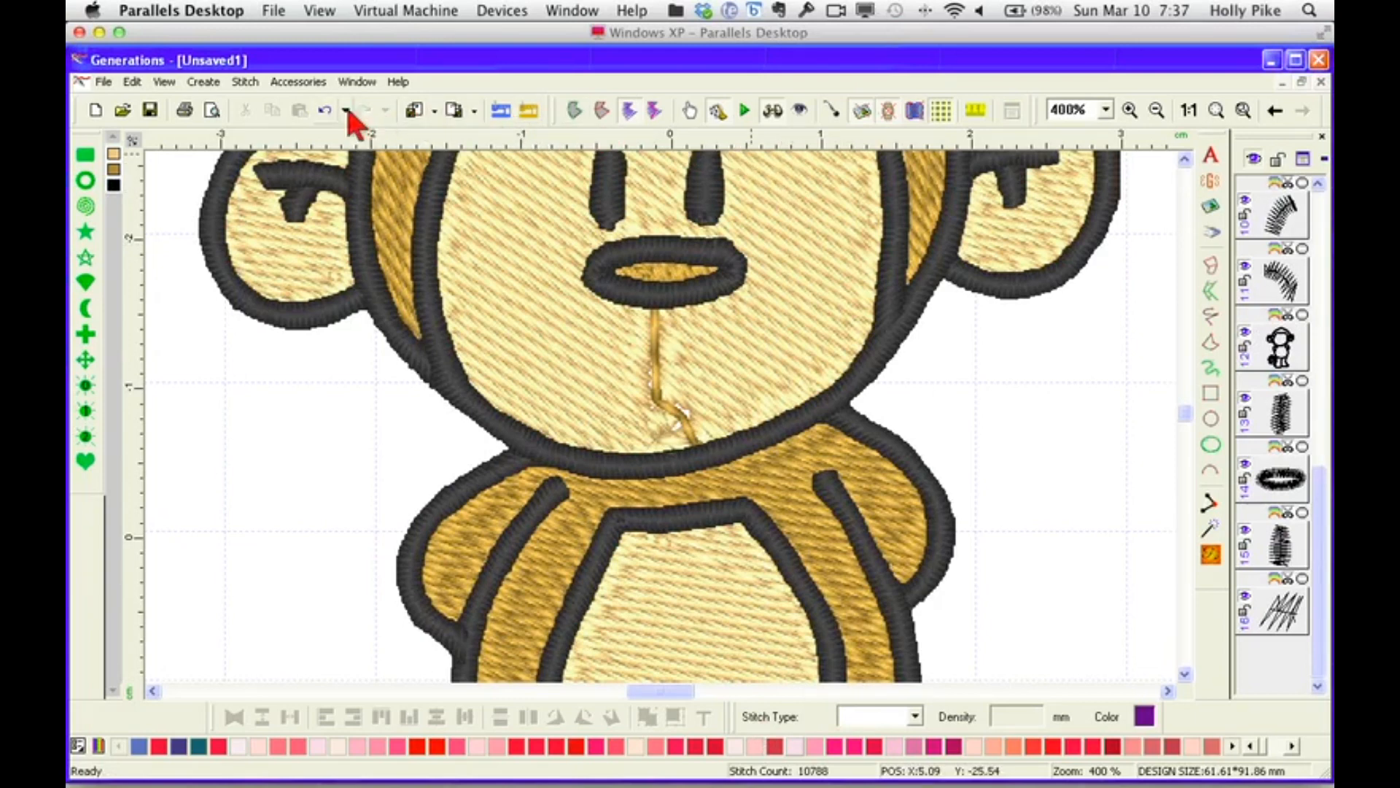
click(325, 110)
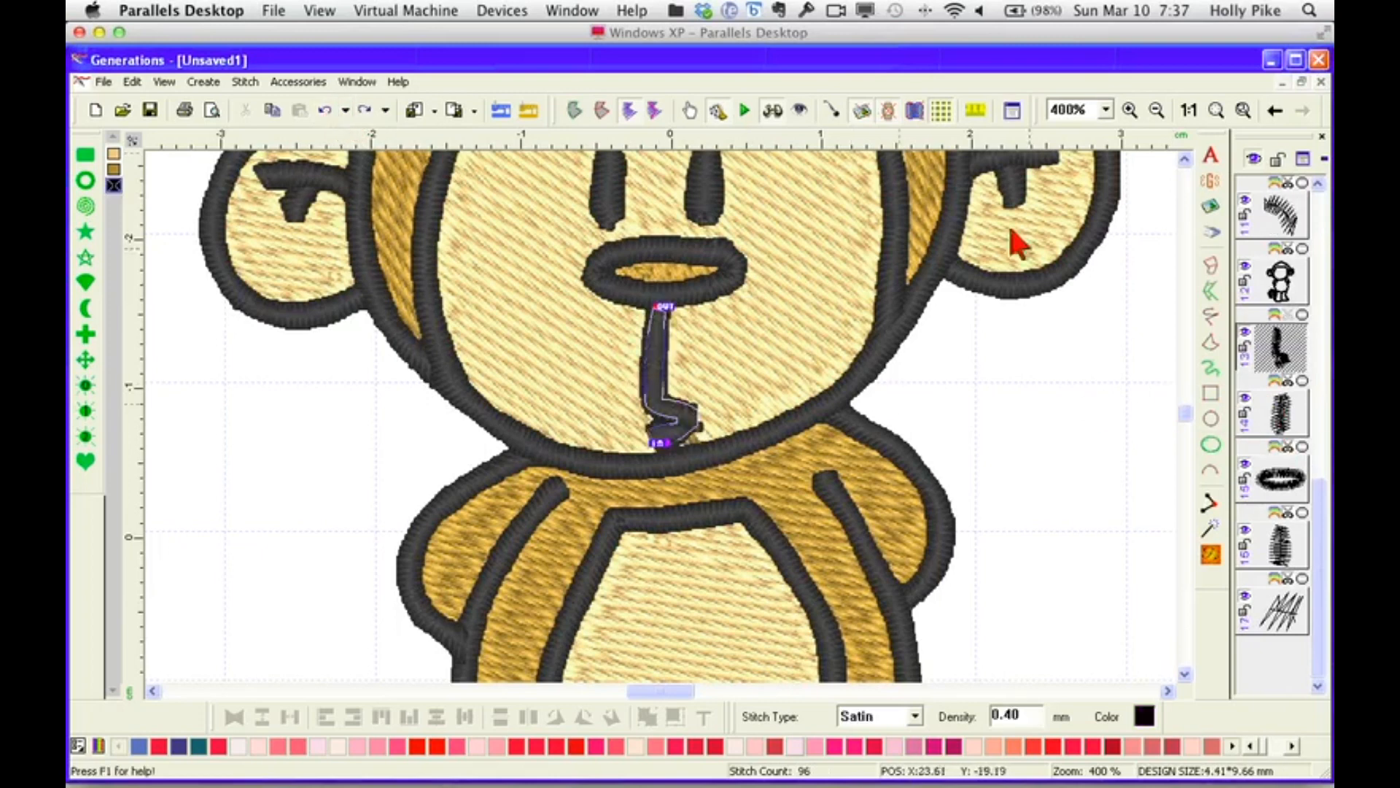
Show the stitches as flat lines with needle points and examine the mouth line at 1600% zoom.
click(690, 111)
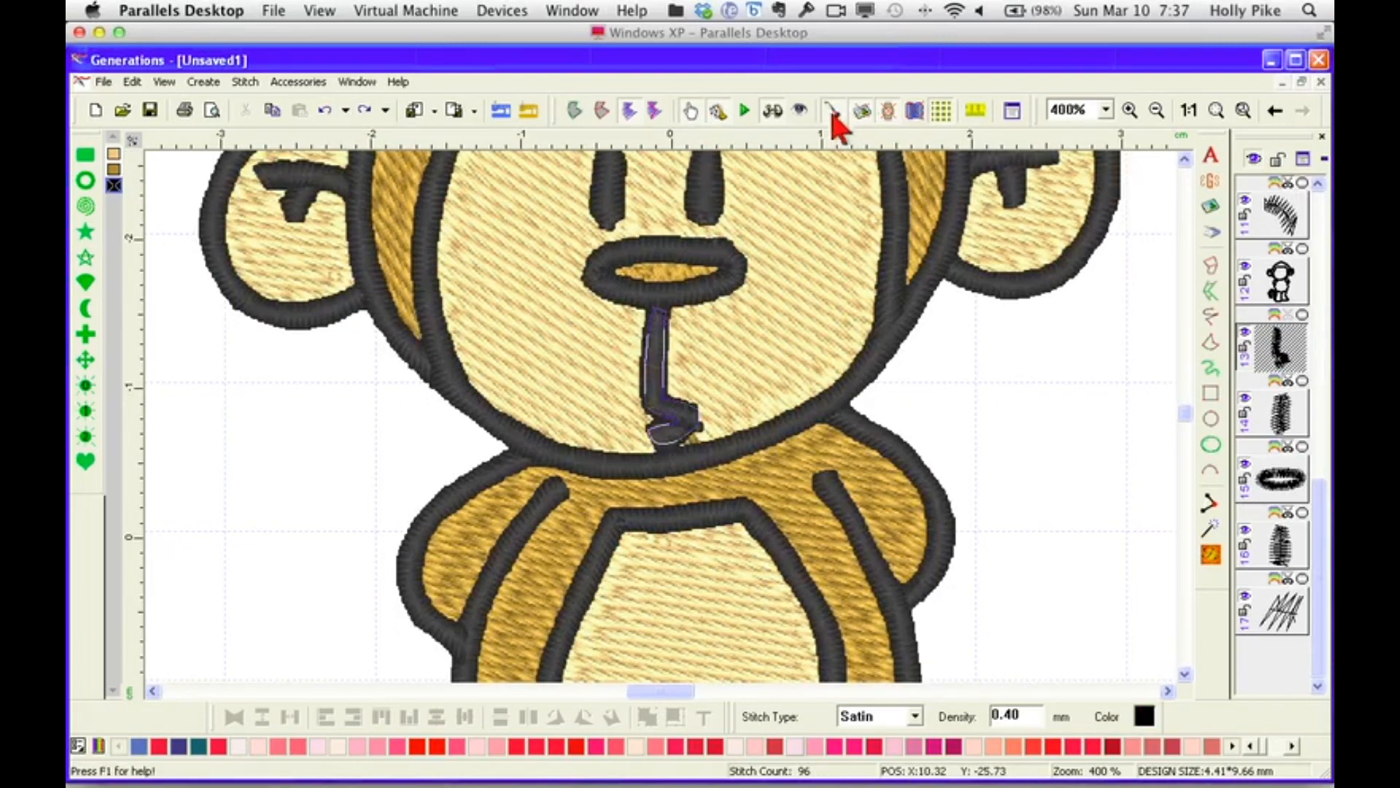
click(774, 113)
click(1105, 110)
click(1070, 240)
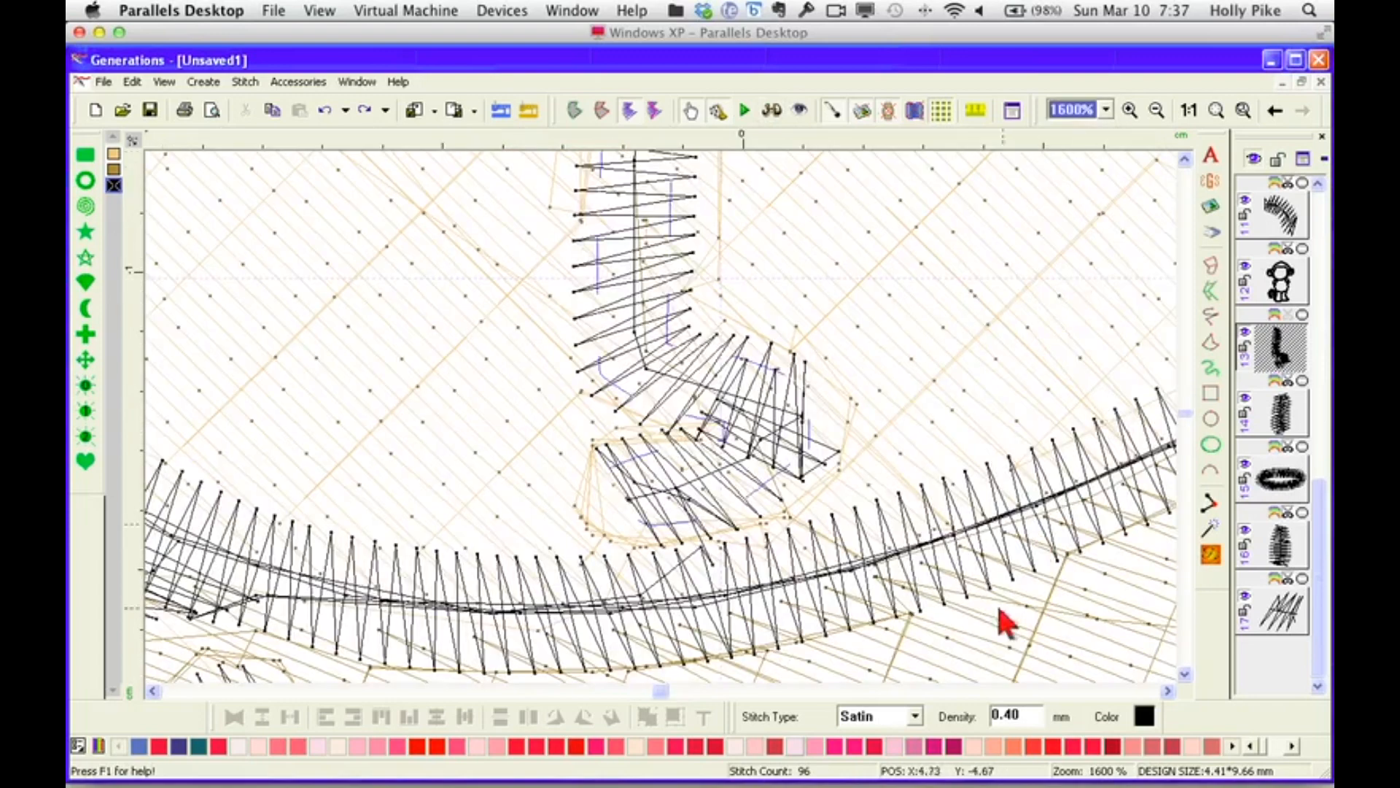
Inspect the brown and light fill objects in the stitch sequence and compare the area beside the mouth line in flat and 3D stitch views.
drag(1316, 563, 1319, 390)
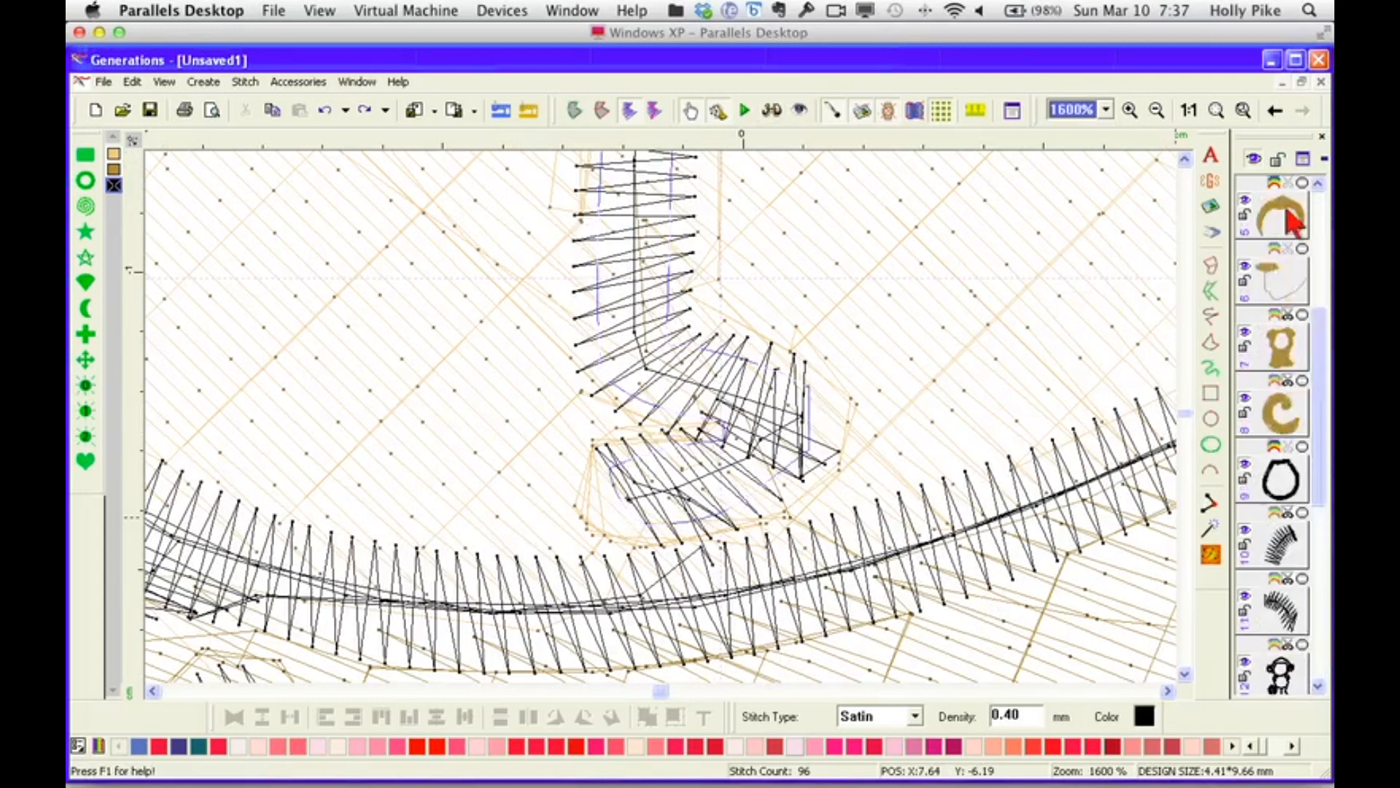
drag(1317, 483, 1318, 426)
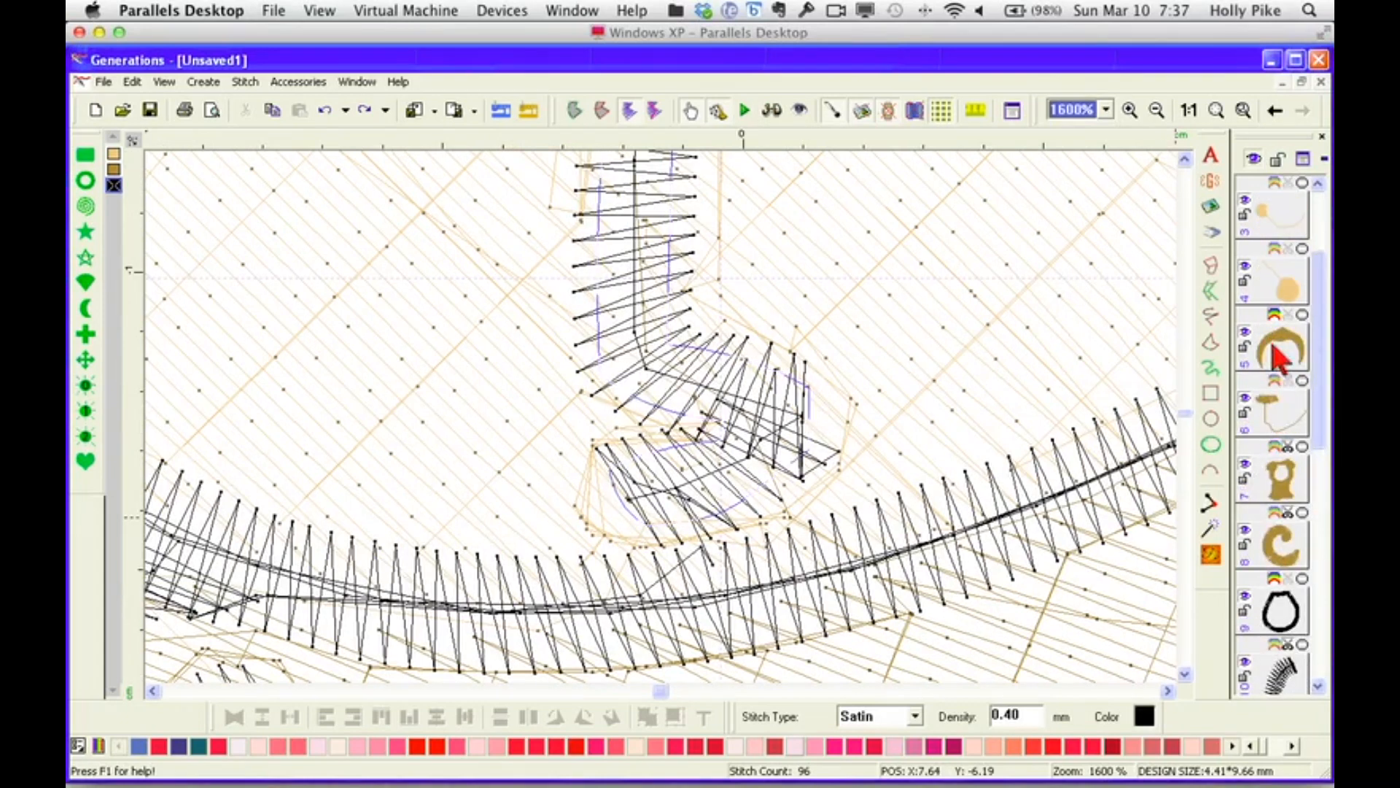
click(1282, 420)
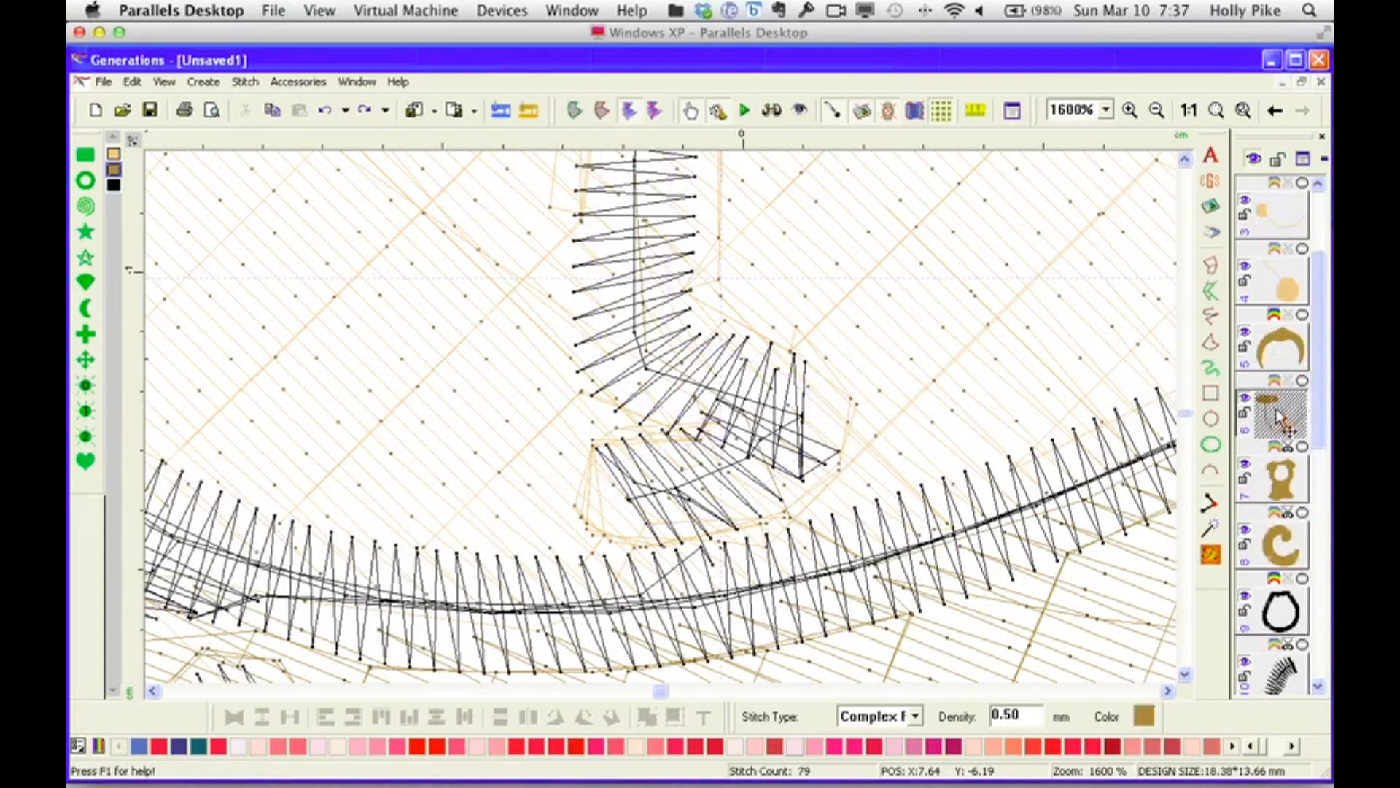
click(1278, 365)
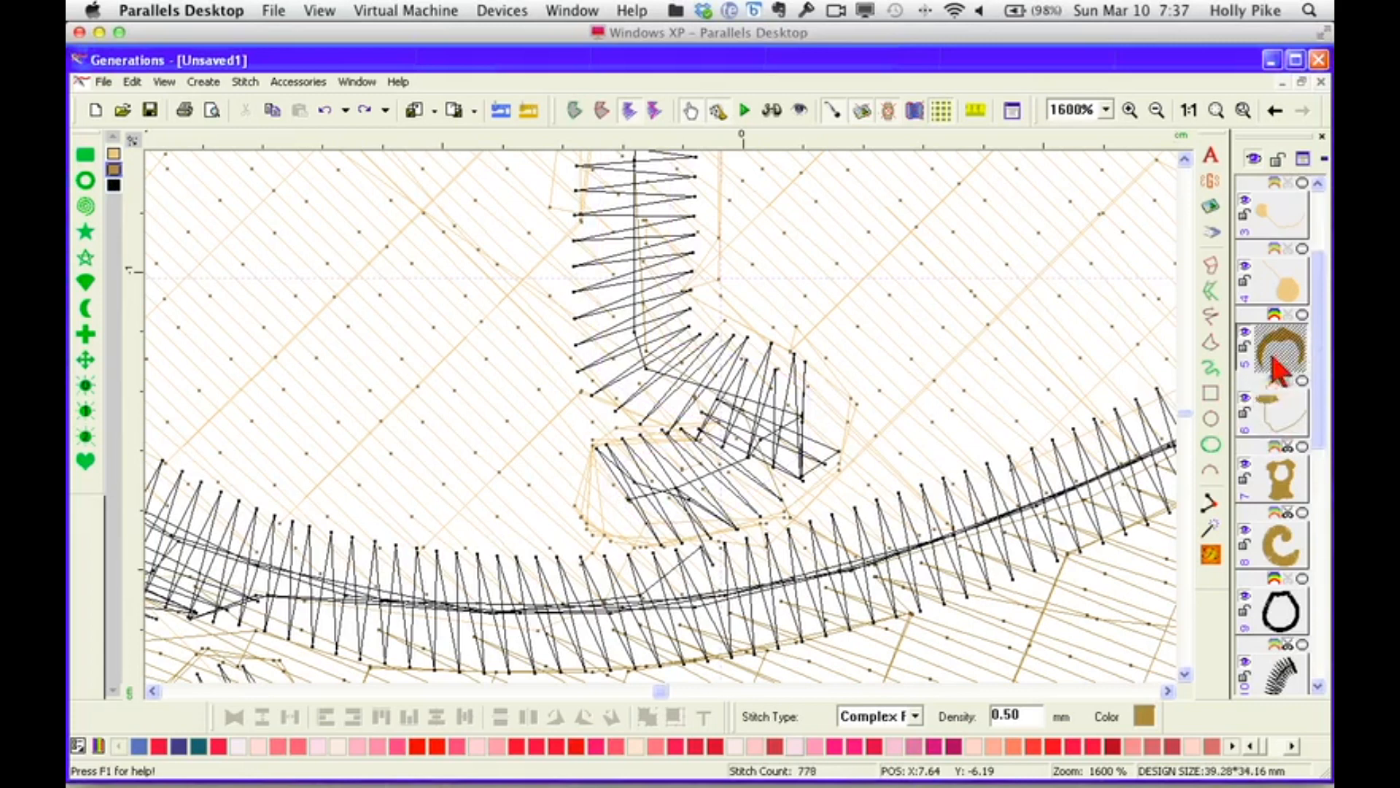
click(1287, 552)
click(1281, 478)
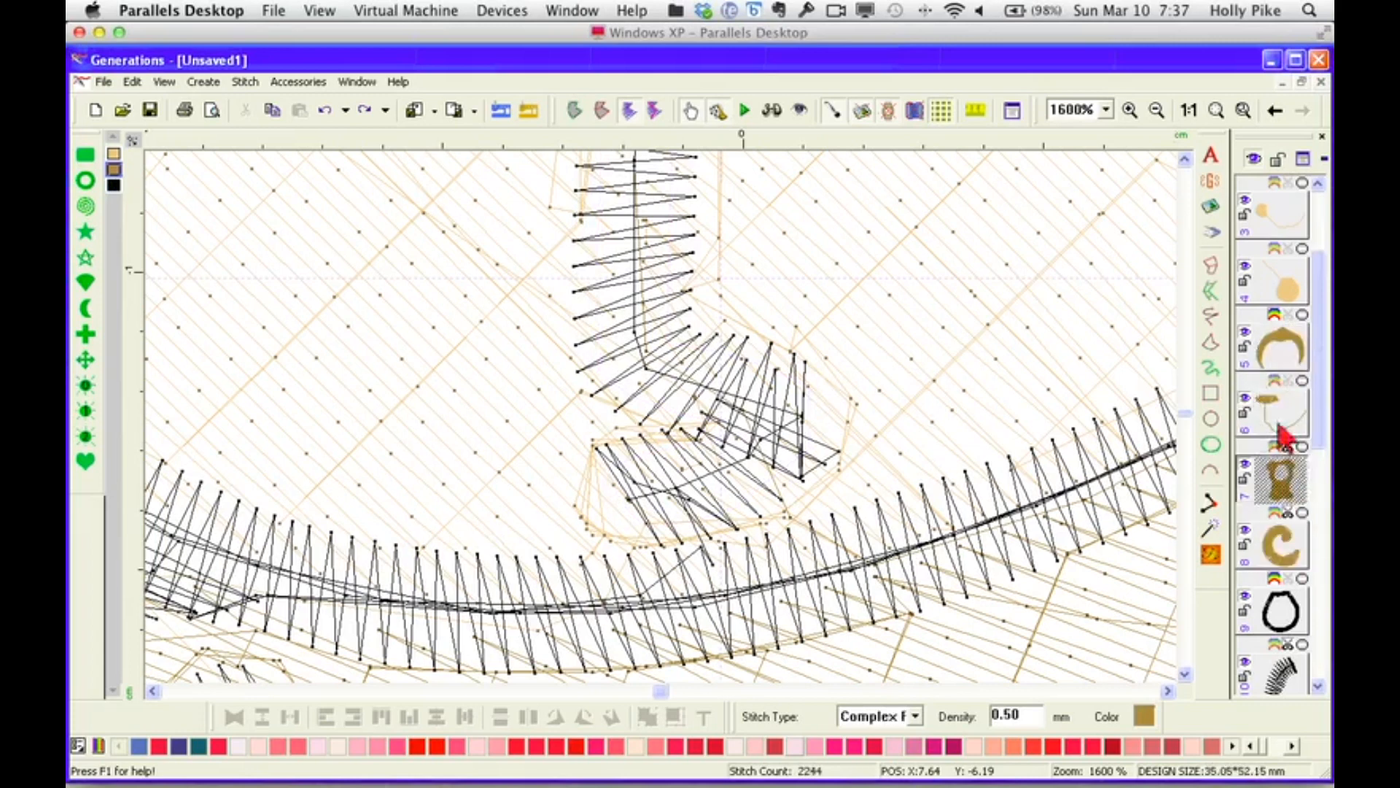
click(1282, 361)
click(820, 547)
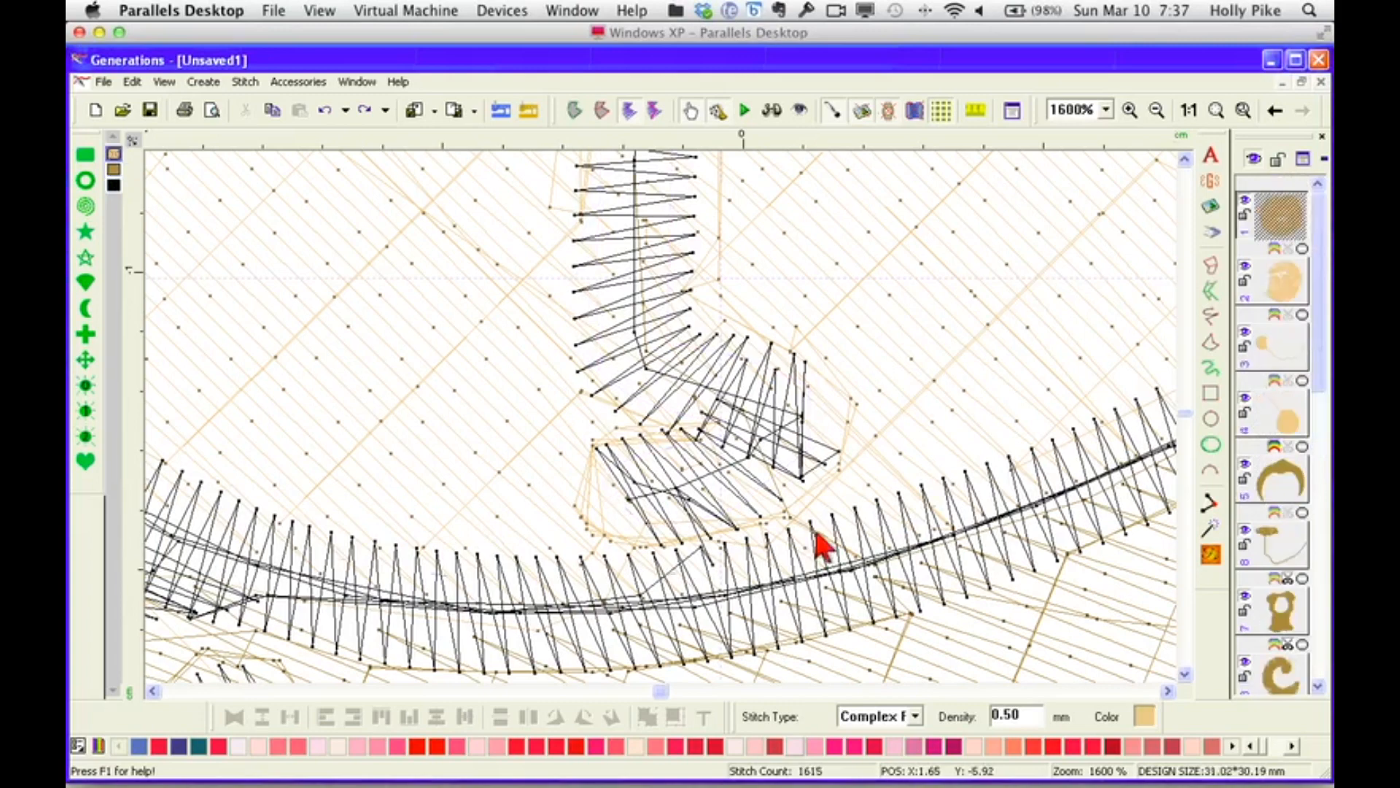
click(769, 113)
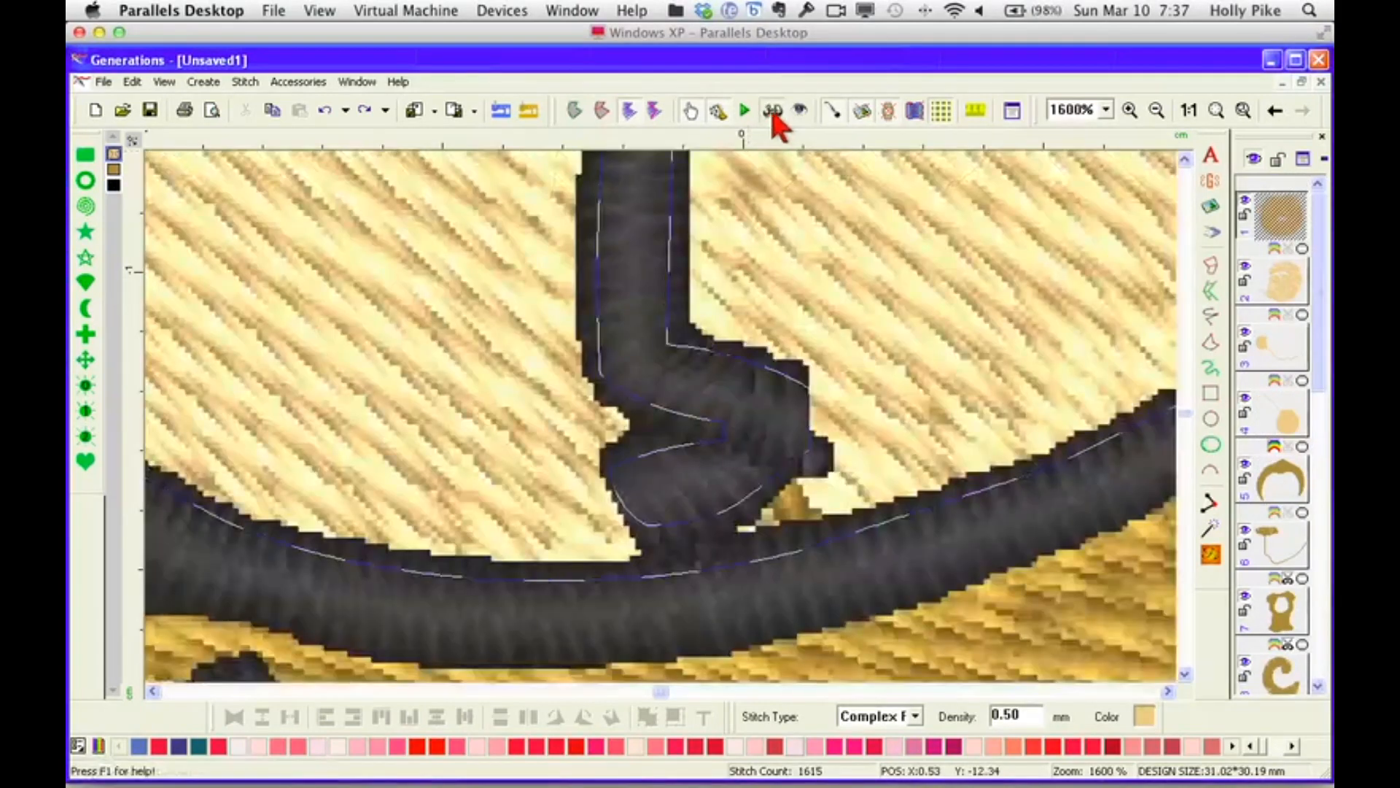
click(773, 115)
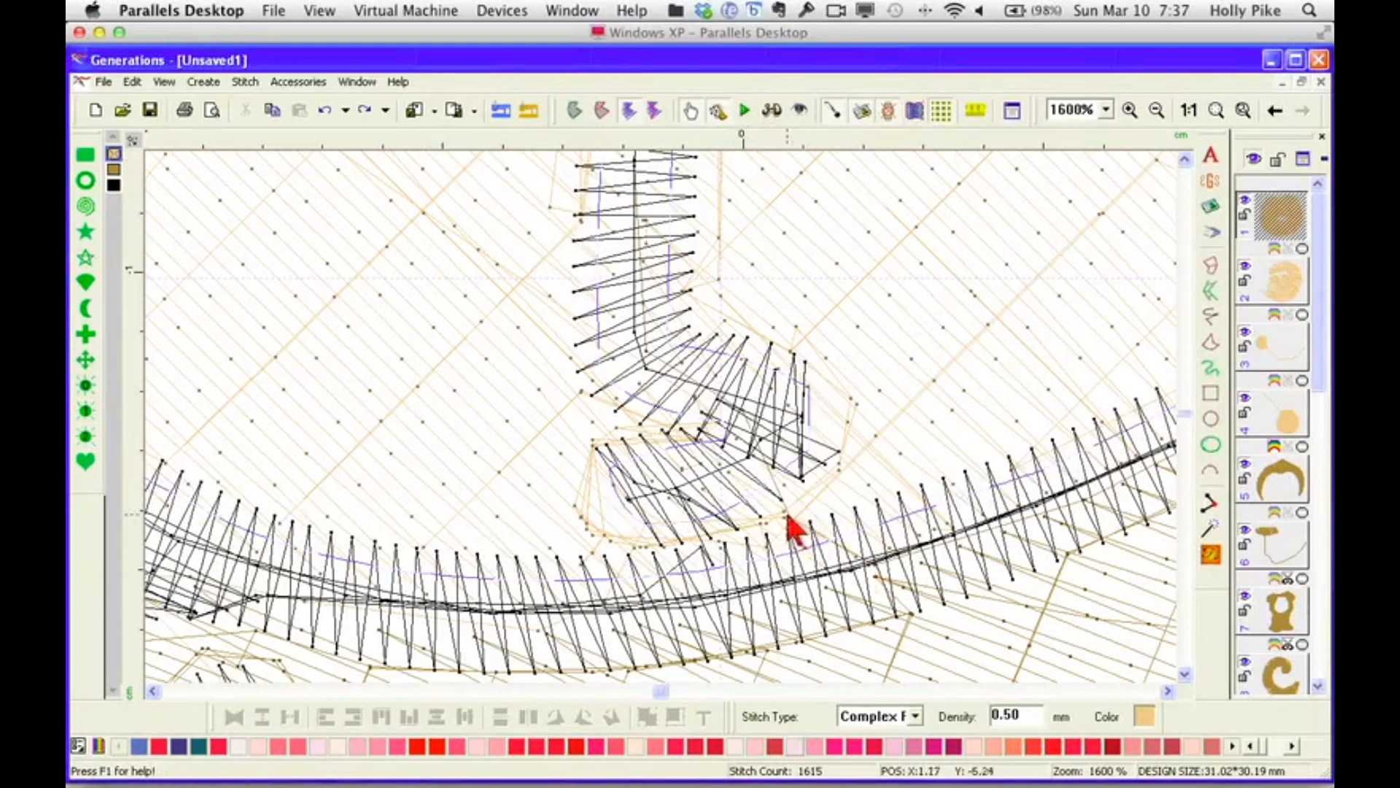
Move a stray brown stitch point at the mouth line's lower end further under the black stitching and check it in 3D view.
click(747, 425)
click(741, 412)
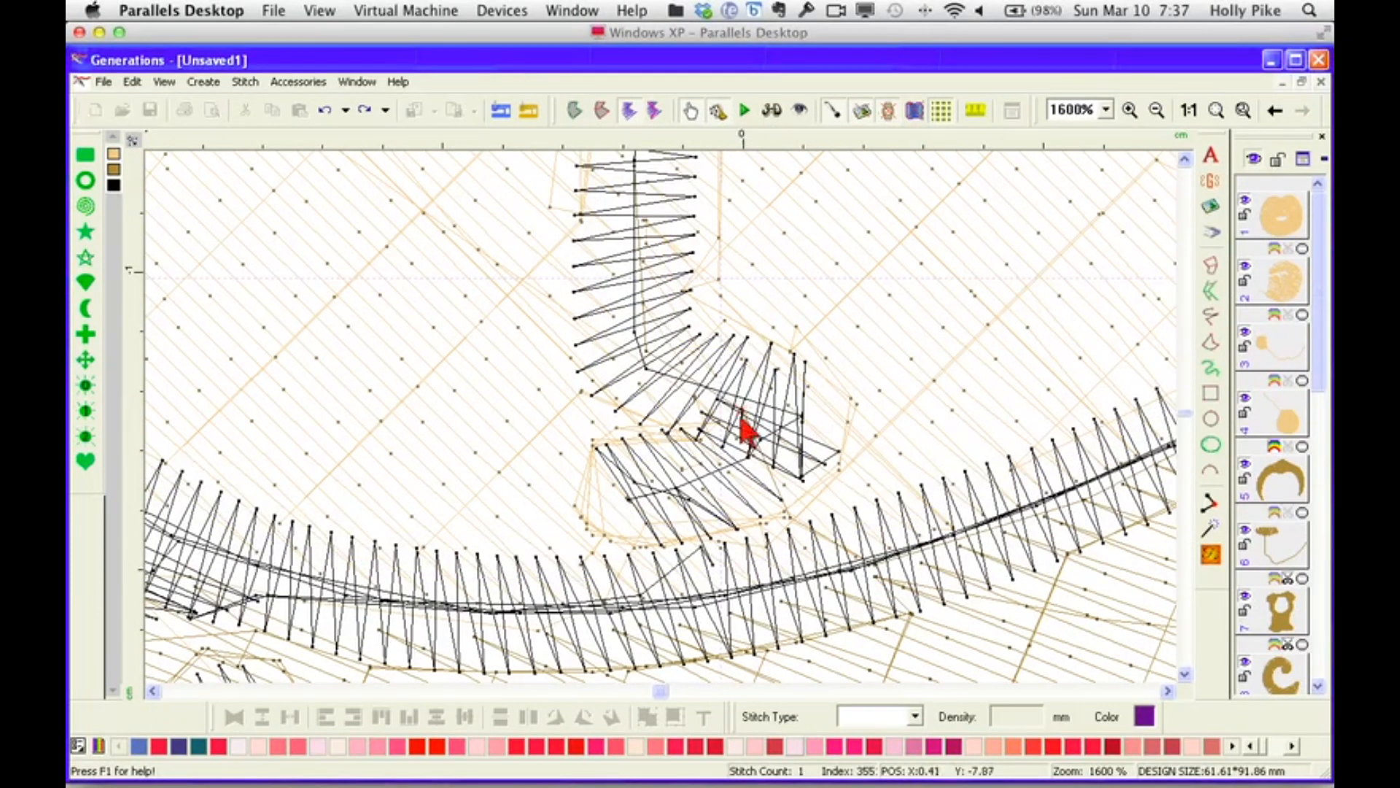
mouse_move(738, 427)
mouse_down()
mouse_move(742, 413)
mouse_move(724, 443)
mouse_up()
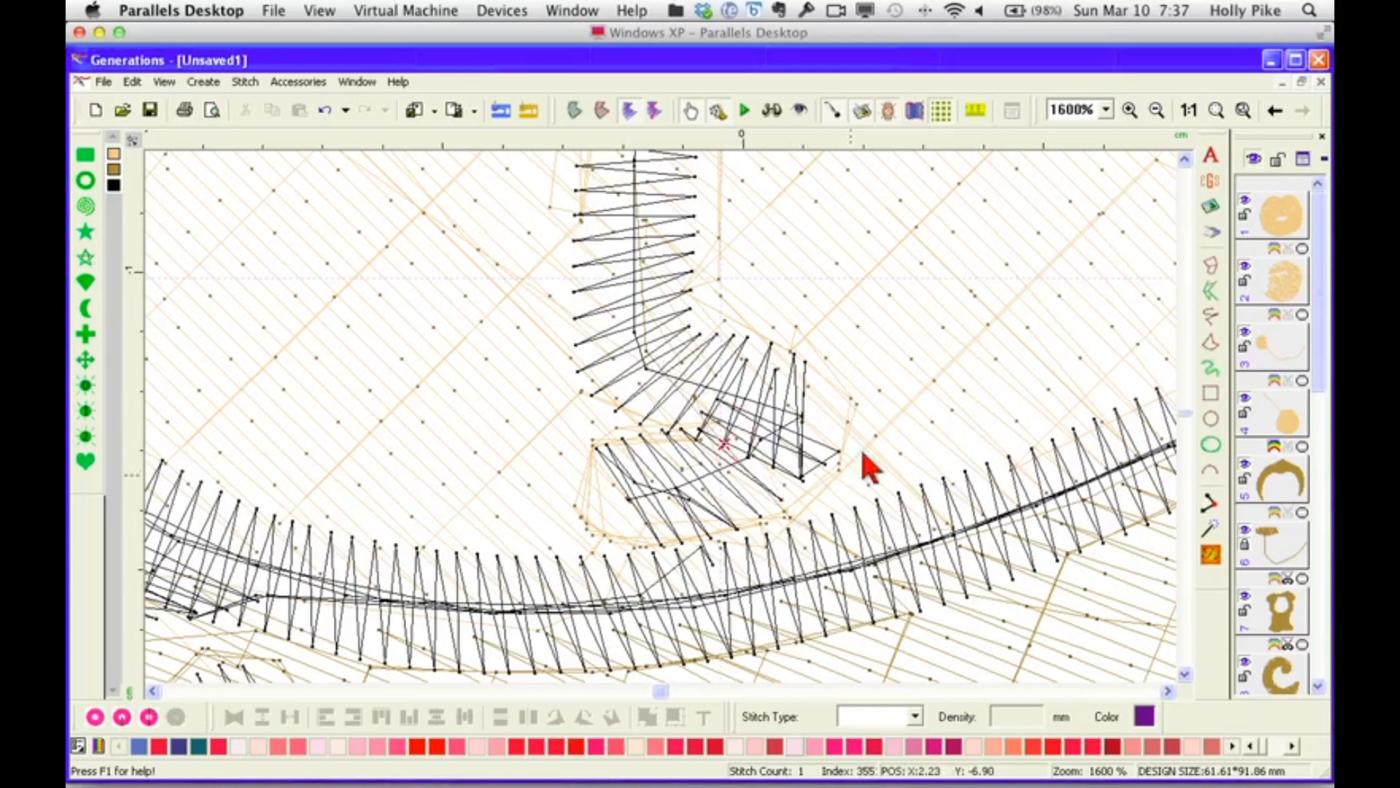
click(772, 110)
click(772, 110)
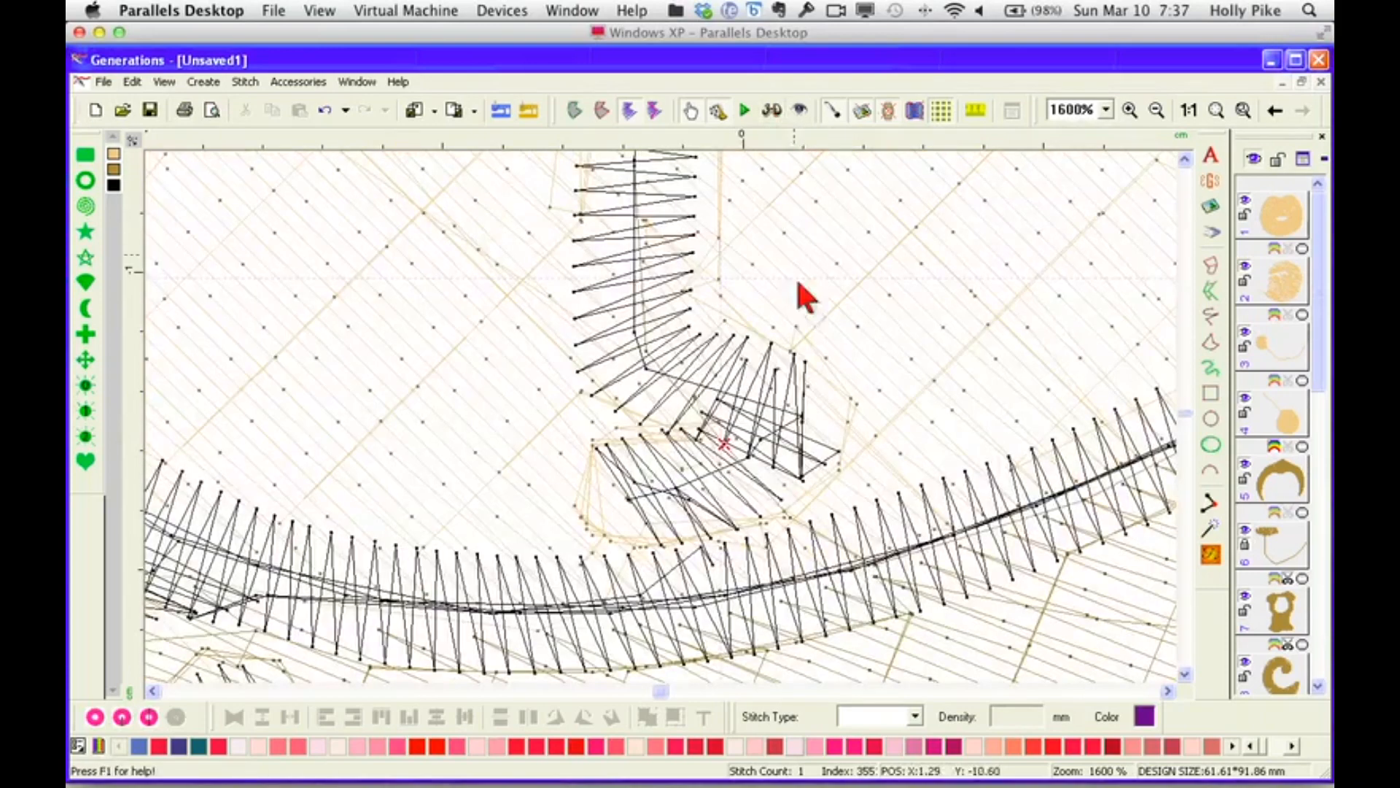
Move a face fill stitch point from the chin outline to beneath the mouth line's lower end and compare it in 3D view.
click(856, 558)
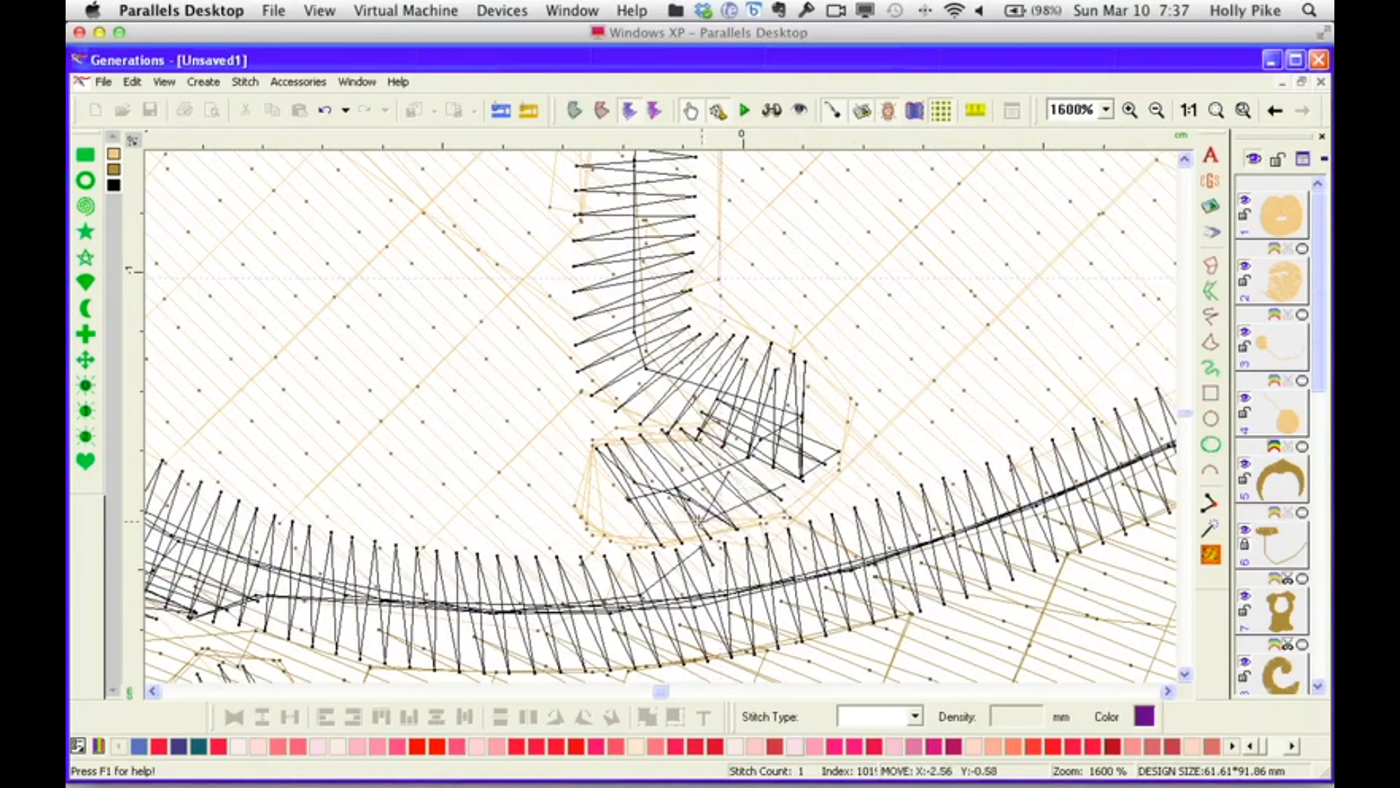
click(694, 527)
click(773, 111)
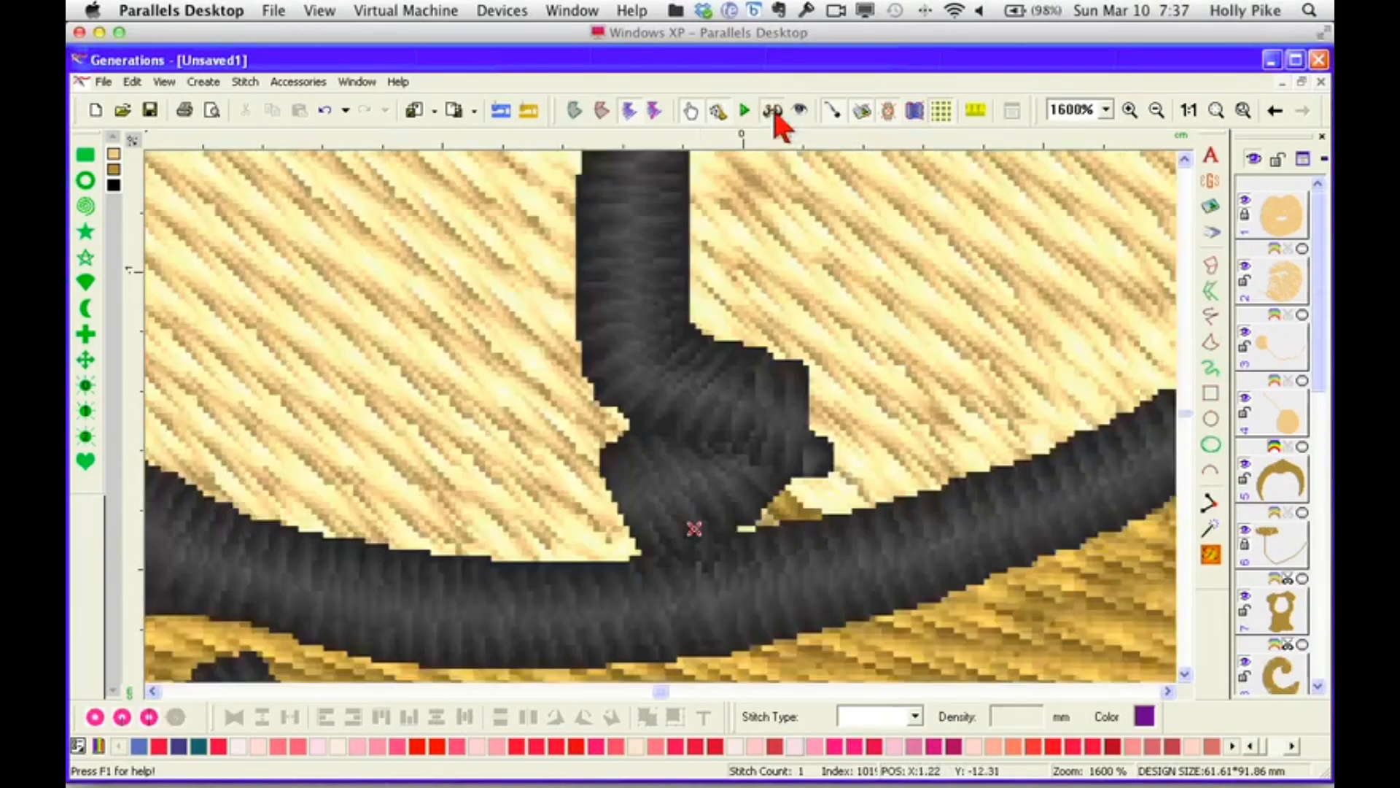
click(773, 111)
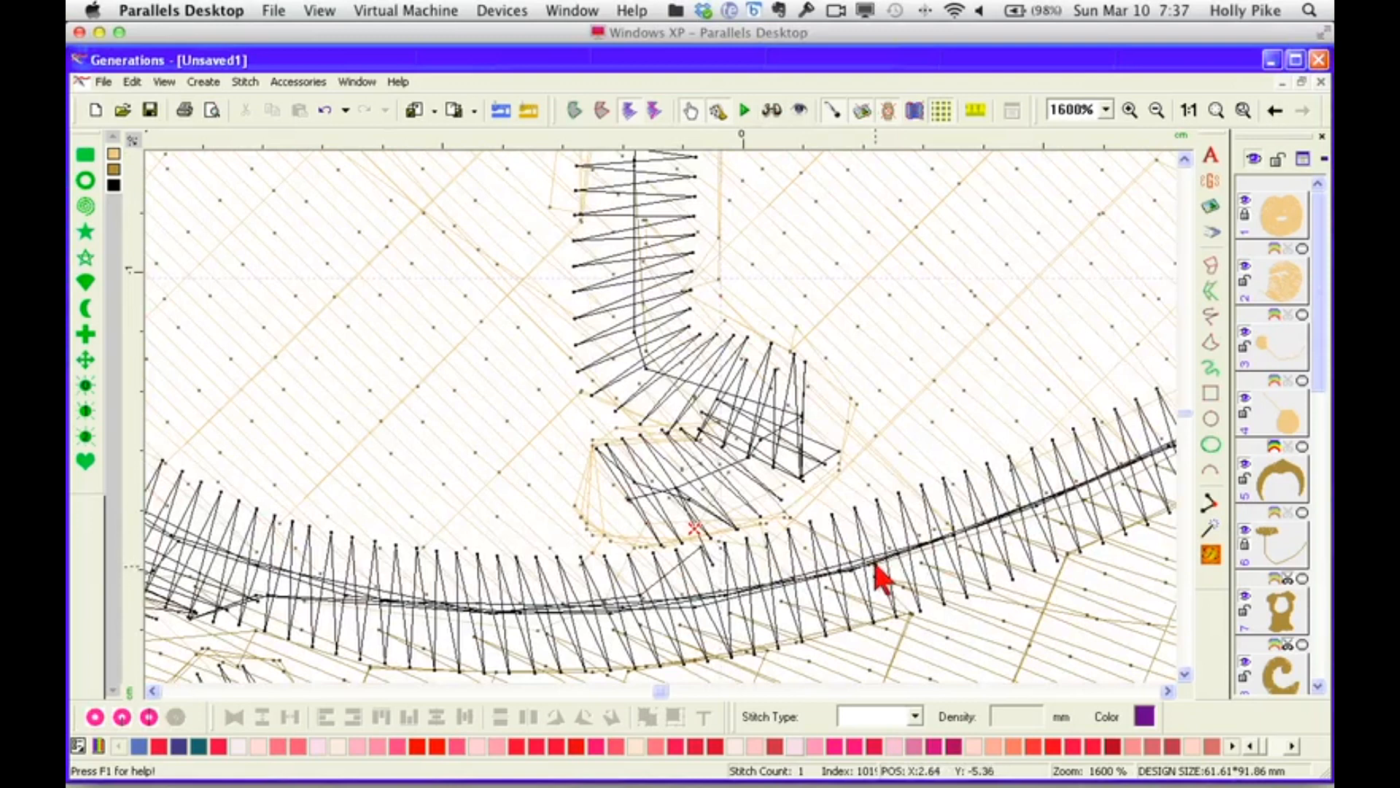
Reposition the brown stitch point near the chin so it lies beneath the black chin outline, and check the coverage in 3D view.
click(874, 565)
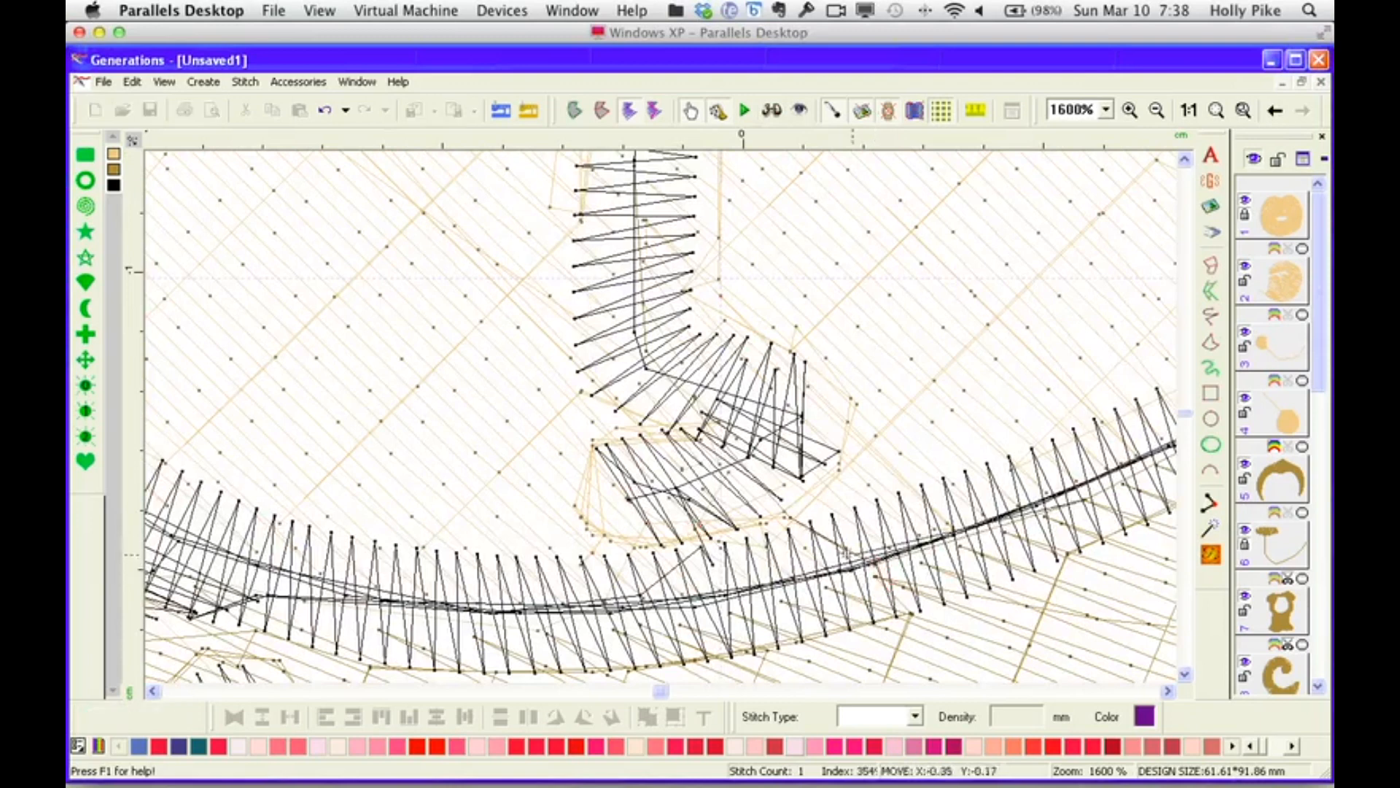
click(777, 530)
click(775, 113)
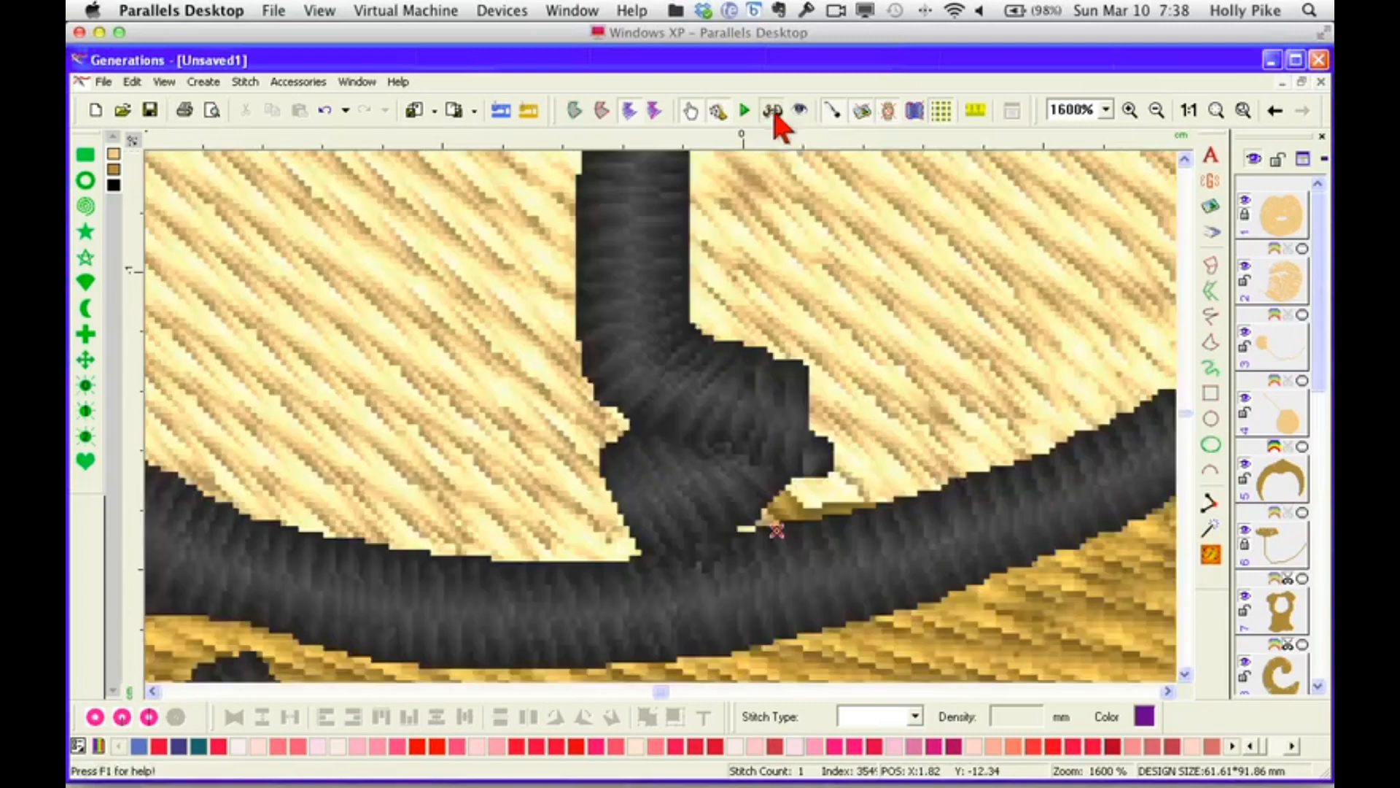
click(774, 113)
drag(777, 530, 783, 599)
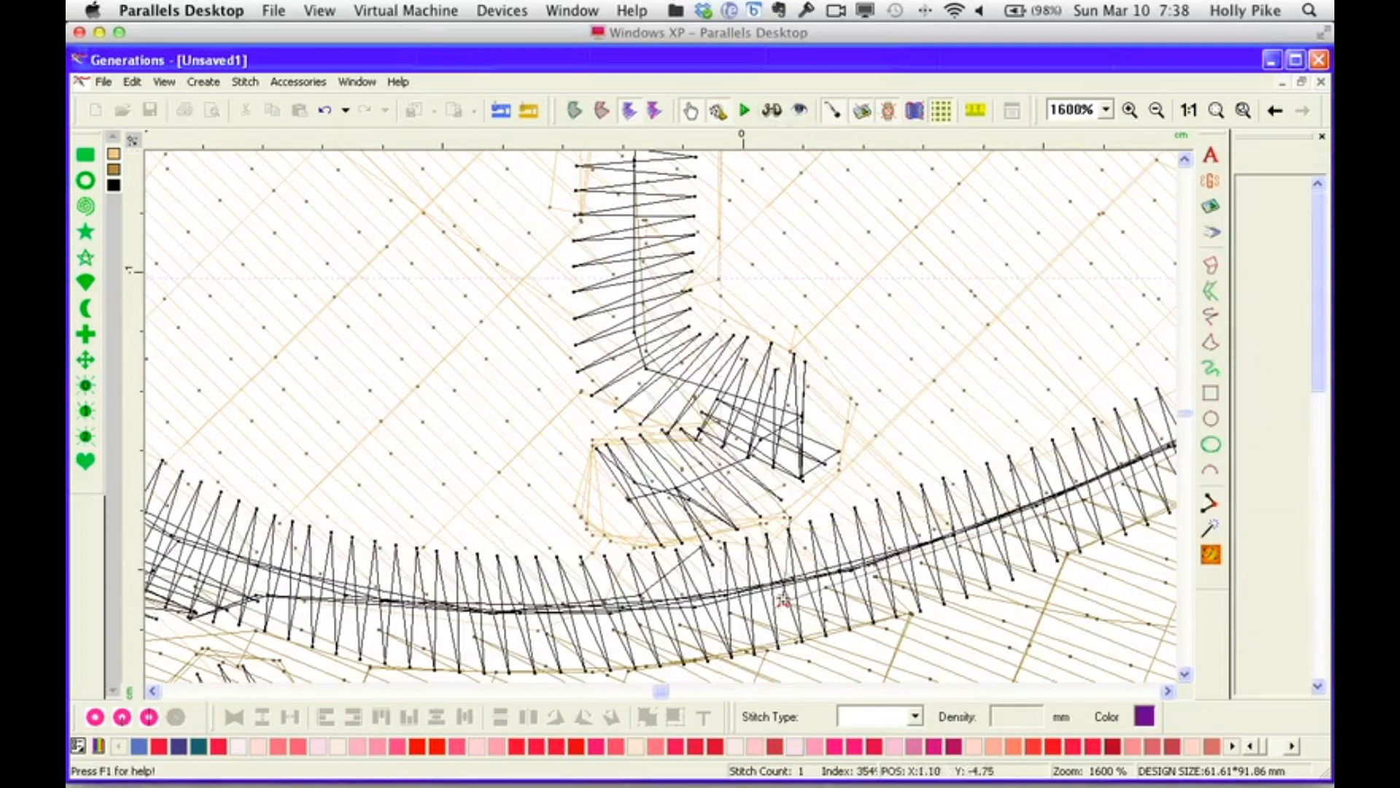
click(773, 113)
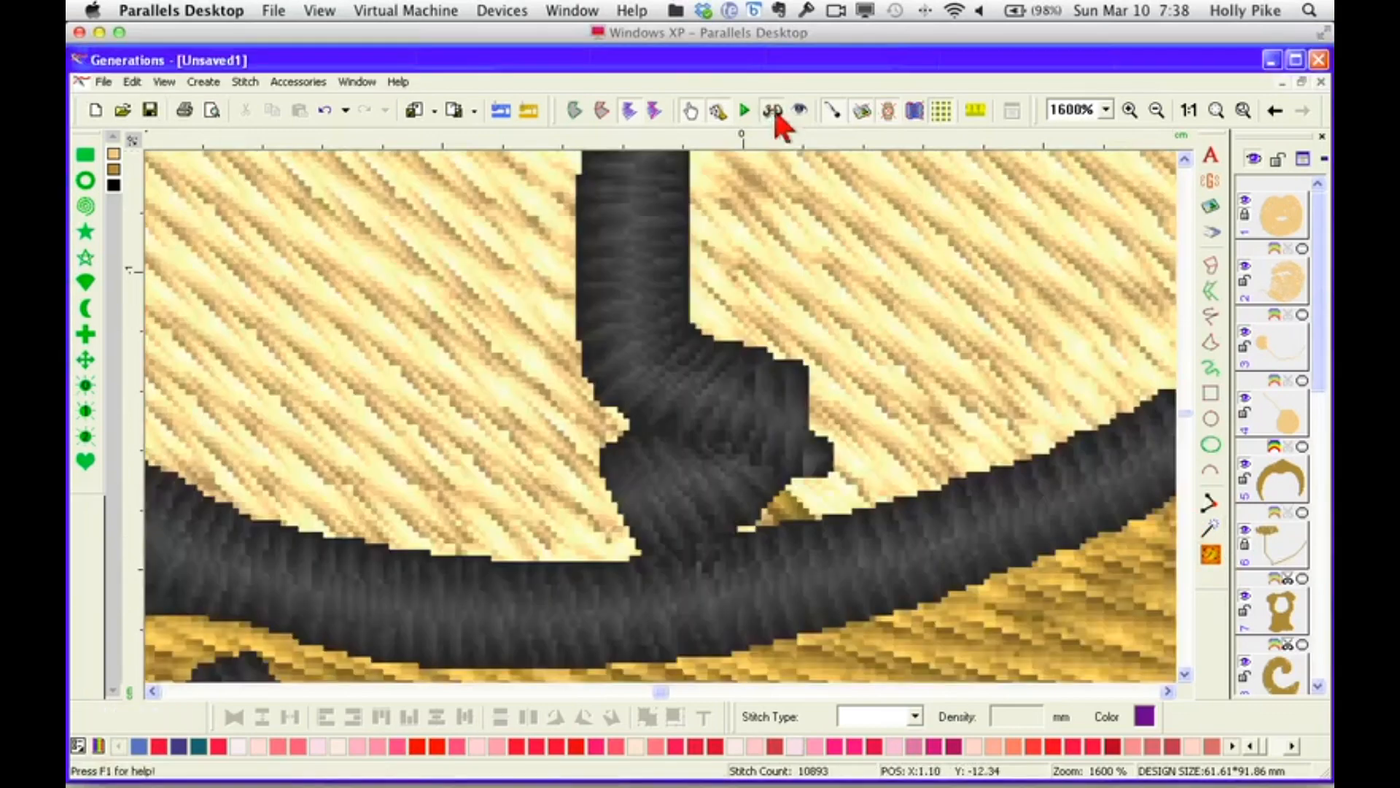
View the design at 400% zoom and delete the black mouth line object below the nose.
click(1188, 111)
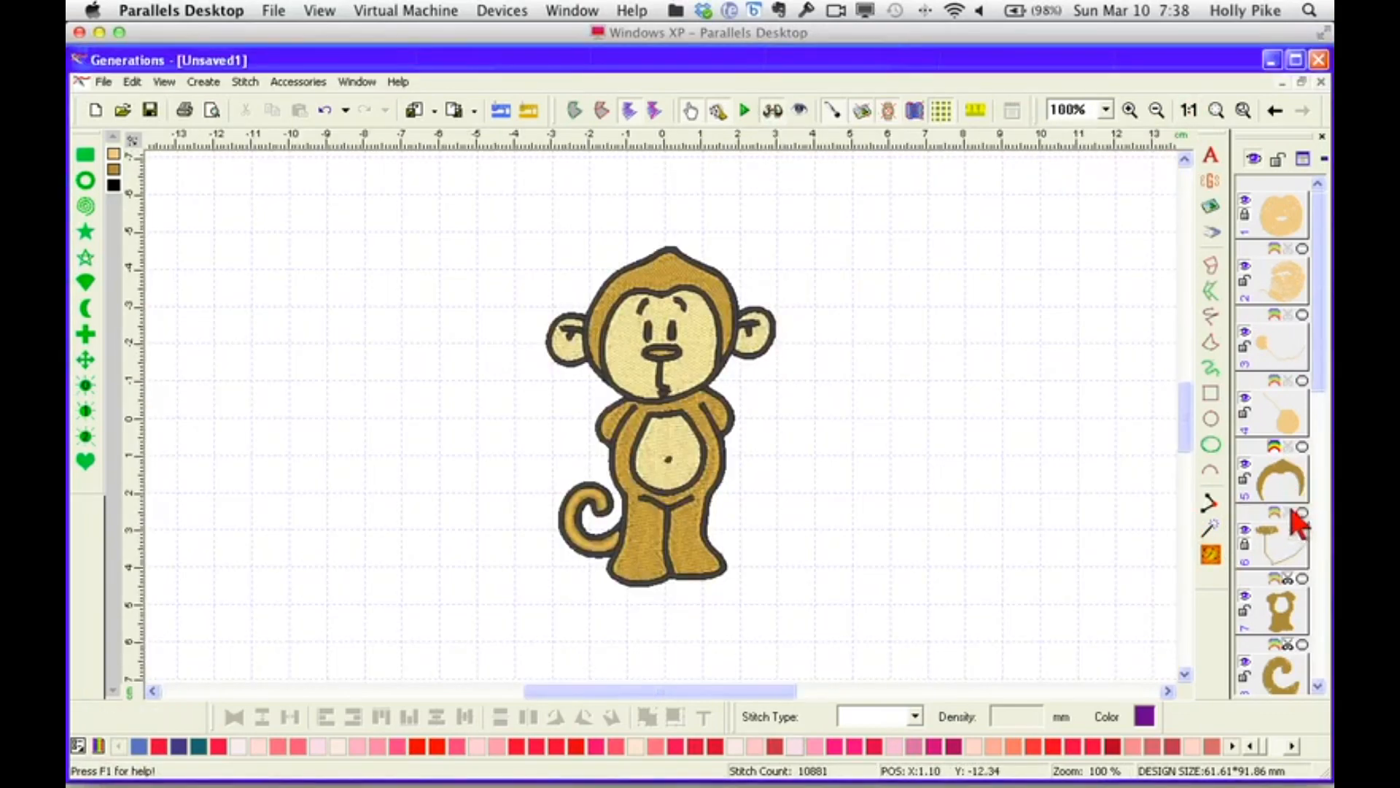
click(1105, 110)
click(1063, 211)
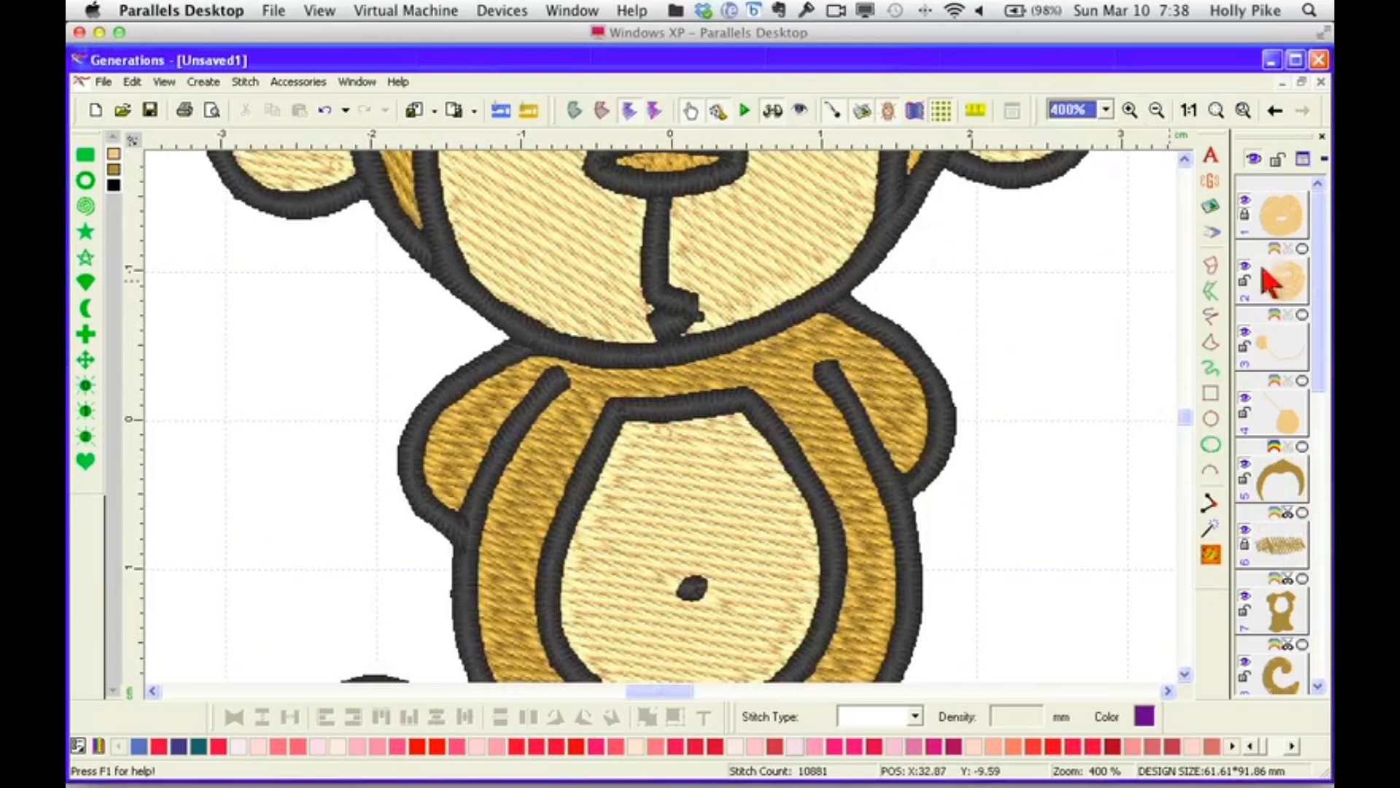
scroll(1314, 351, down, 3)
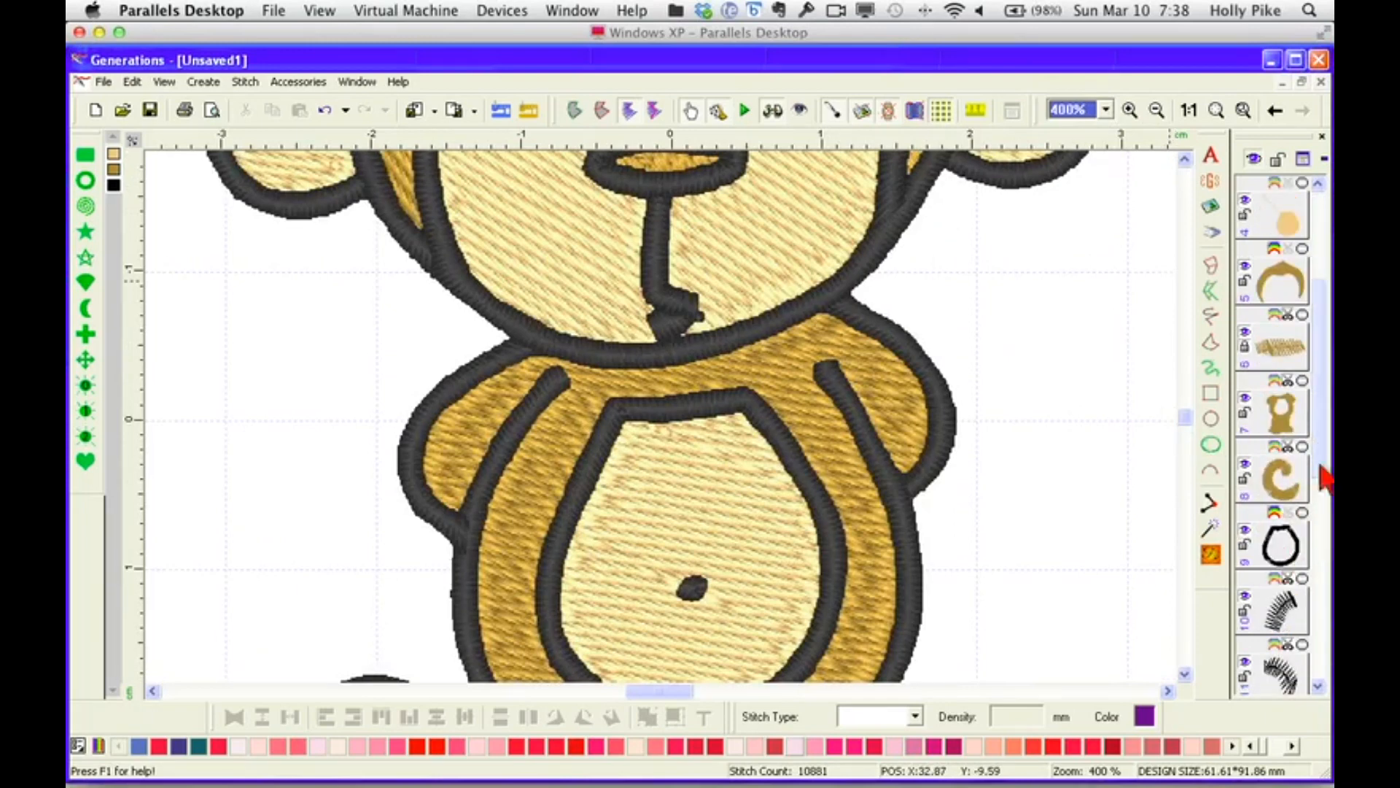
drag(1324, 478, 1319, 575)
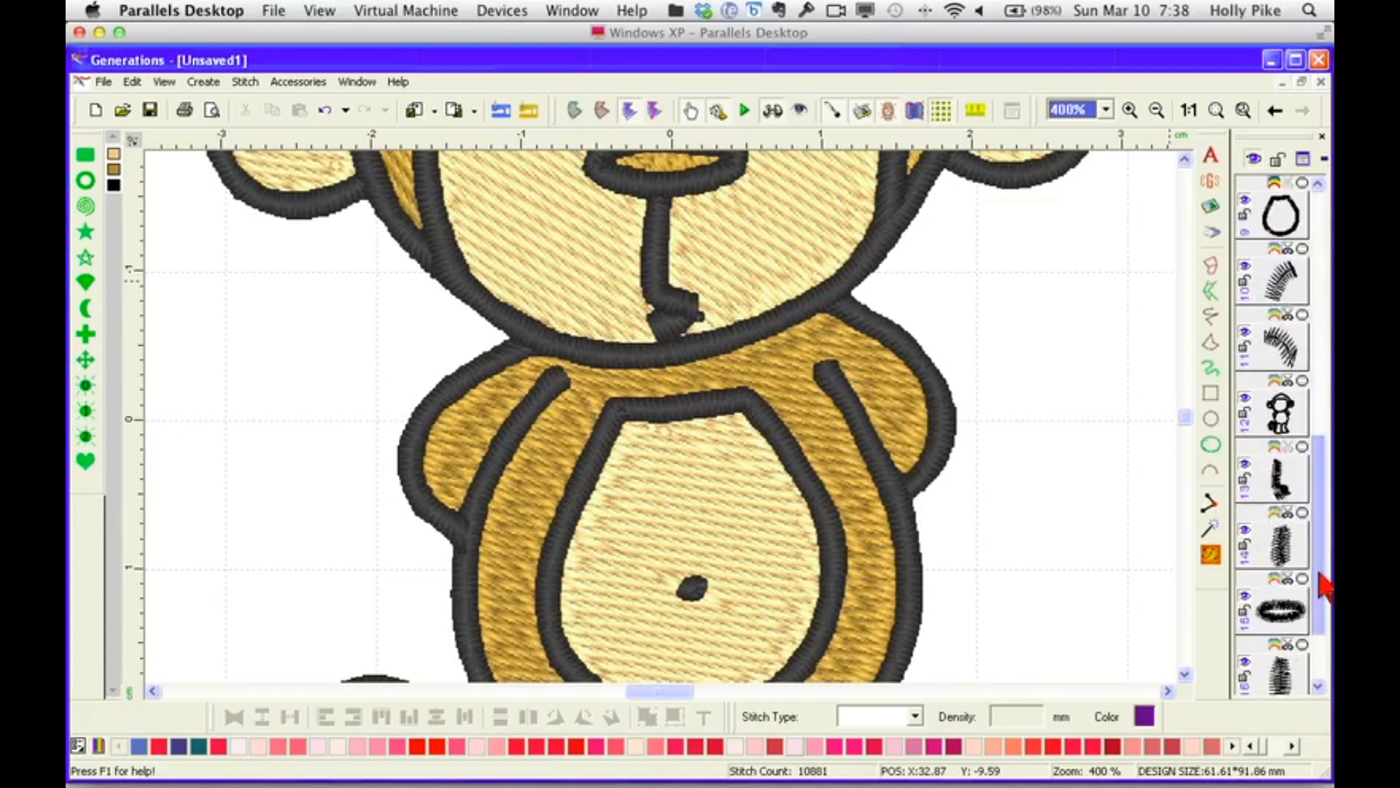
click(1286, 470)
key(Delete)
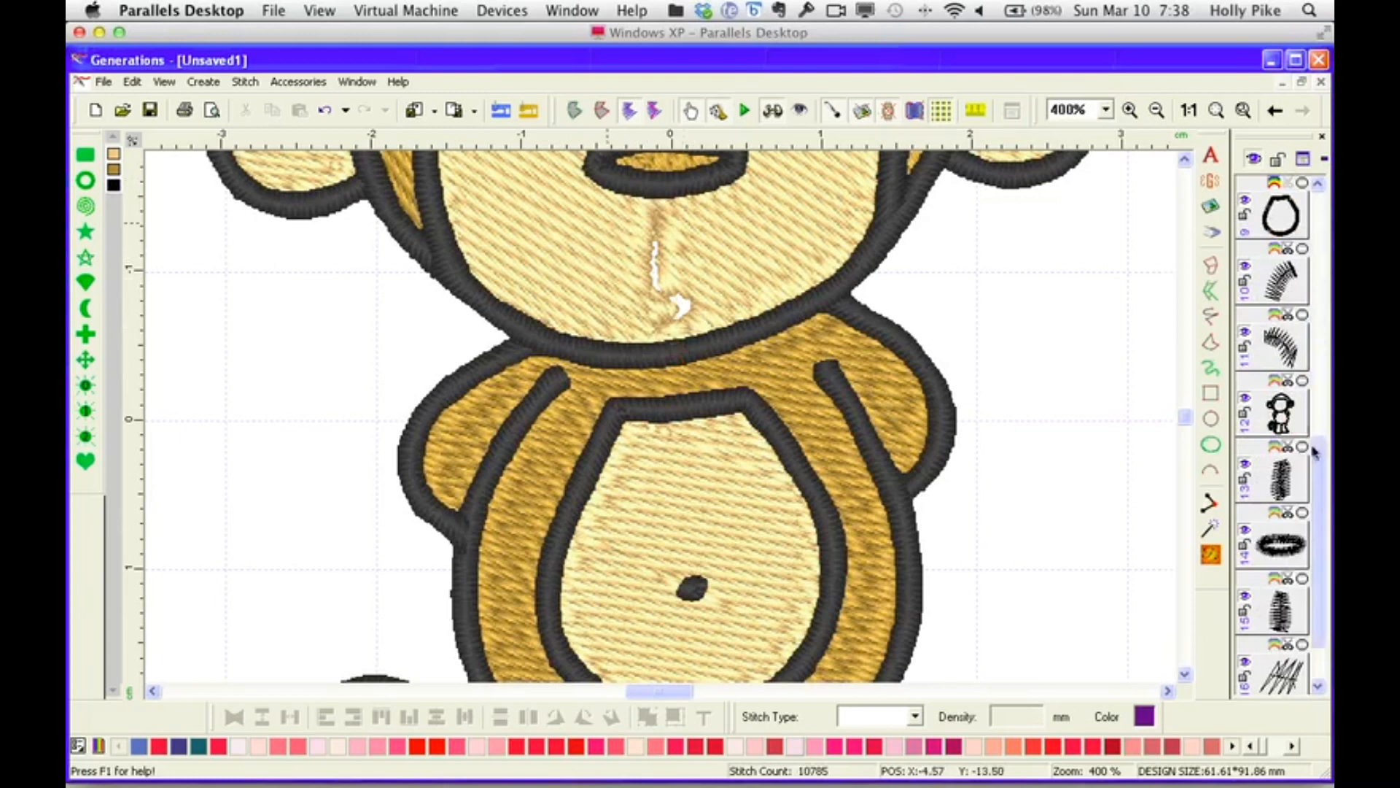
Select the brown hair, nose and body fills in turn to examine which areas they cover.
drag(1323, 540, 1324, 328)
click(1281, 413)
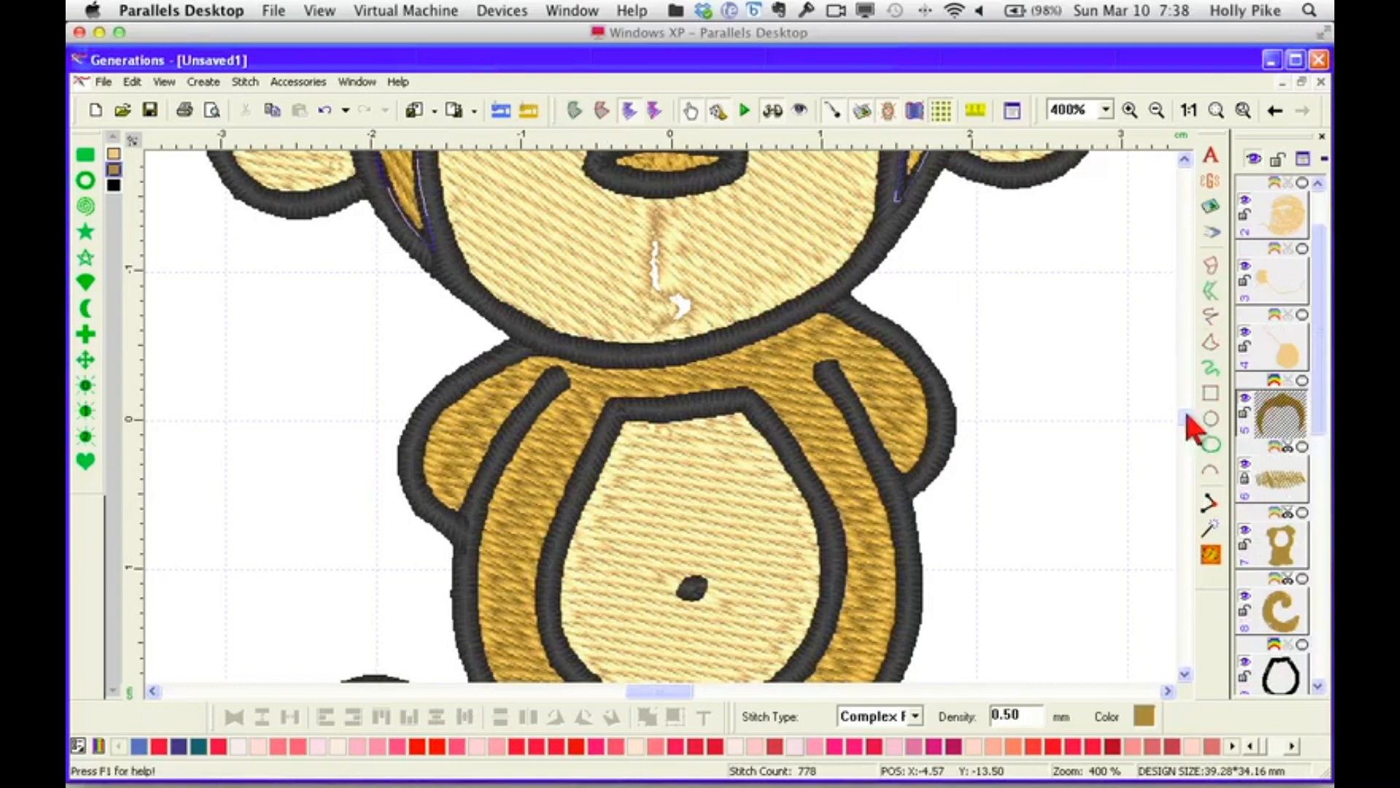
scroll(1188, 415, up, 3)
click(1281, 481)
click(1285, 549)
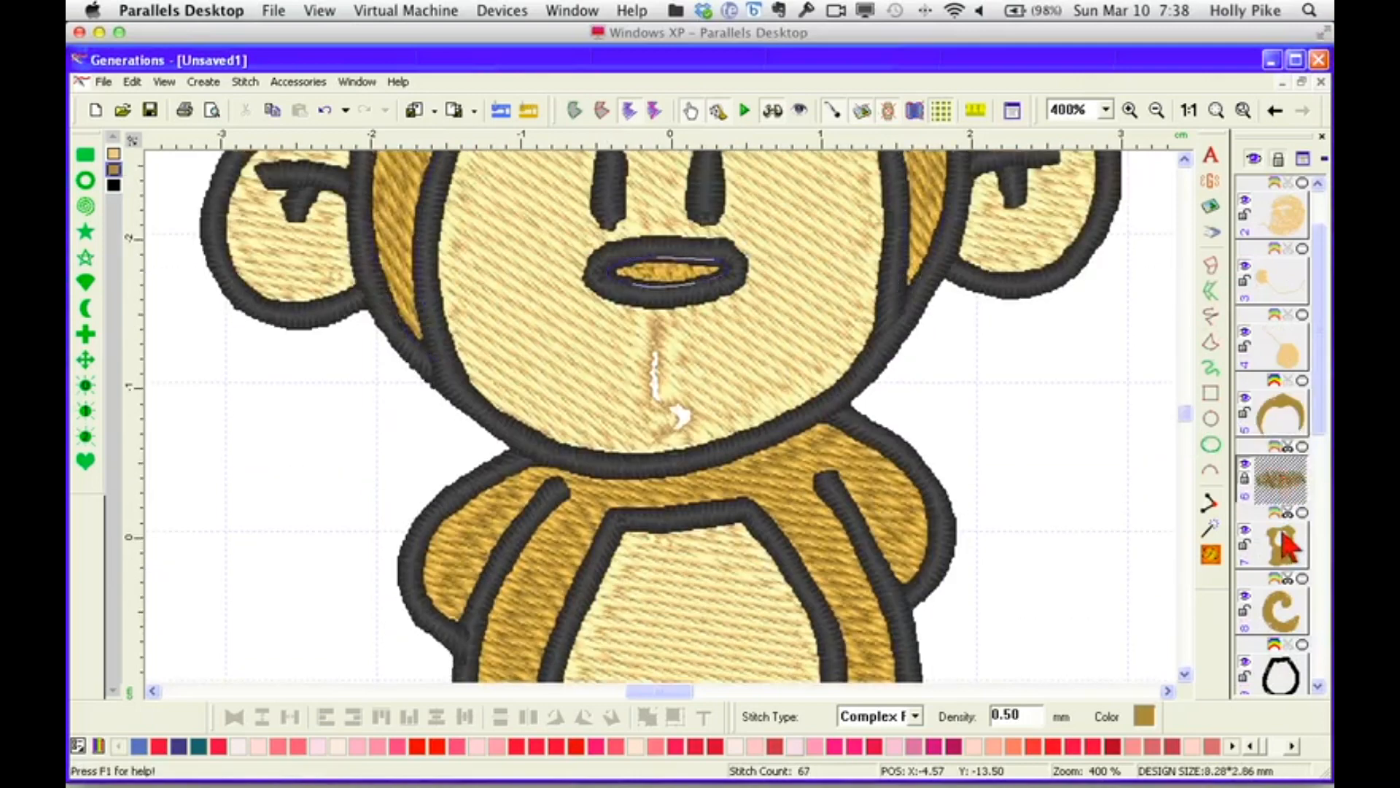
click(1284, 546)
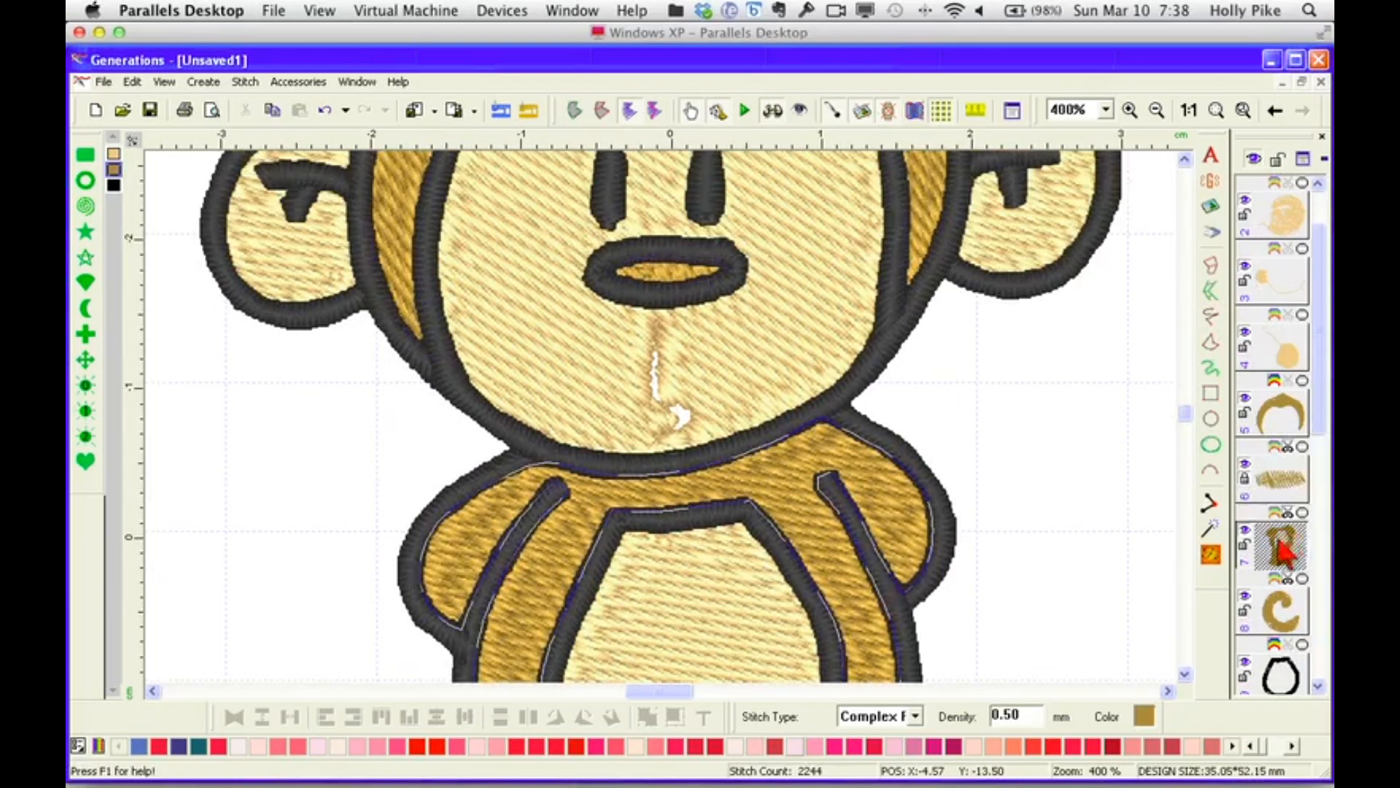
click(1273, 492)
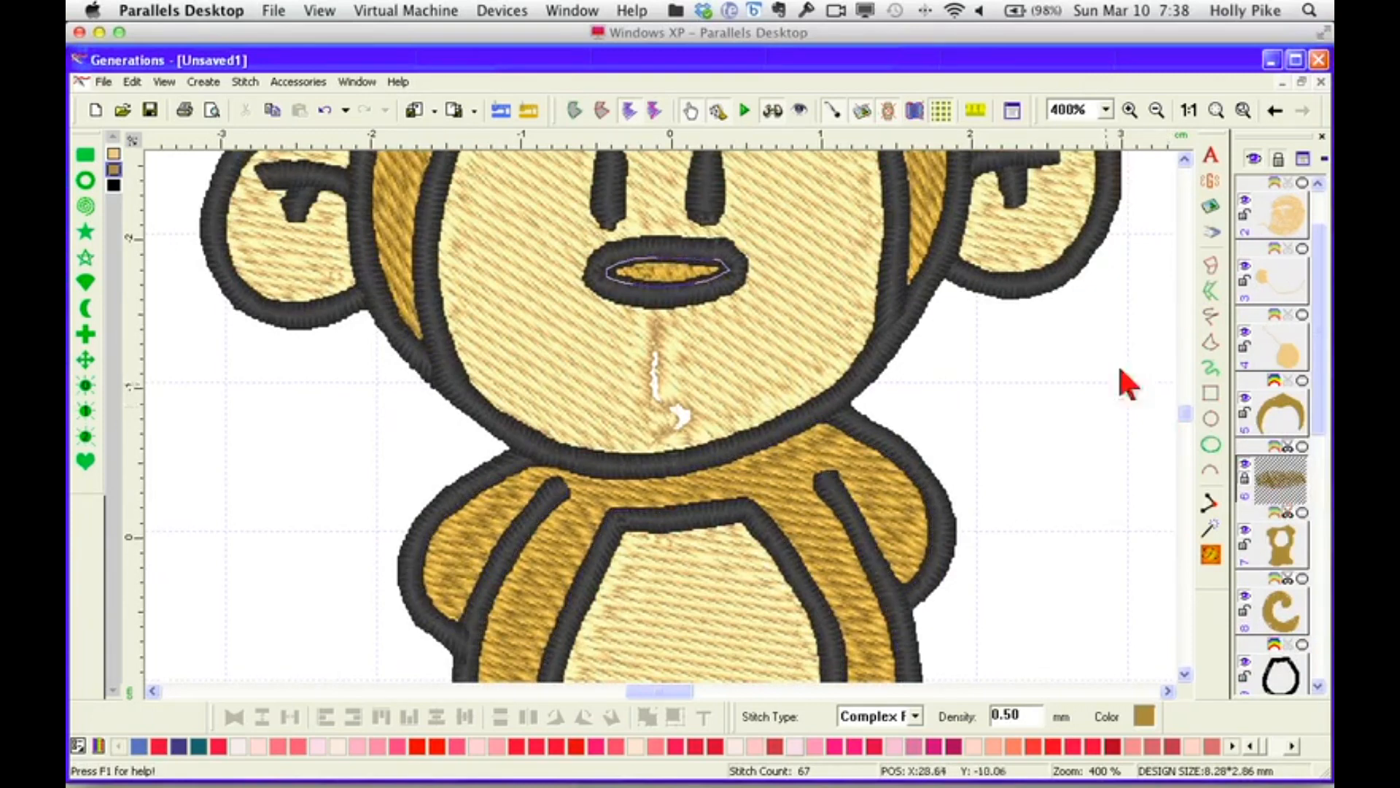
Draw a freehand Triple Run line about 11.6 mm long from the nose down along the gap to the chin outline.
scroll(1188, 420, up, 2)
click(833, 111)
click(1209, 320)
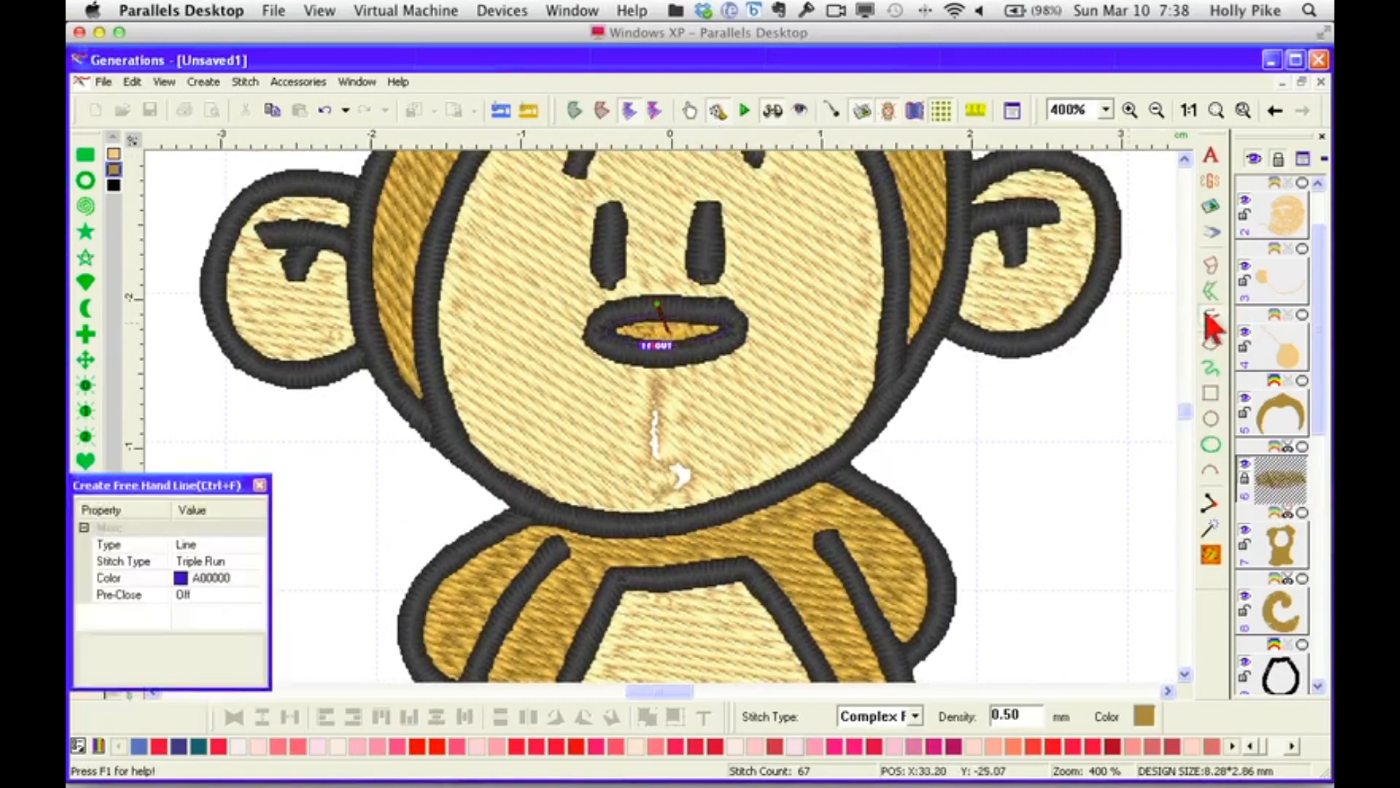
drag(656, 348, 654, 406)
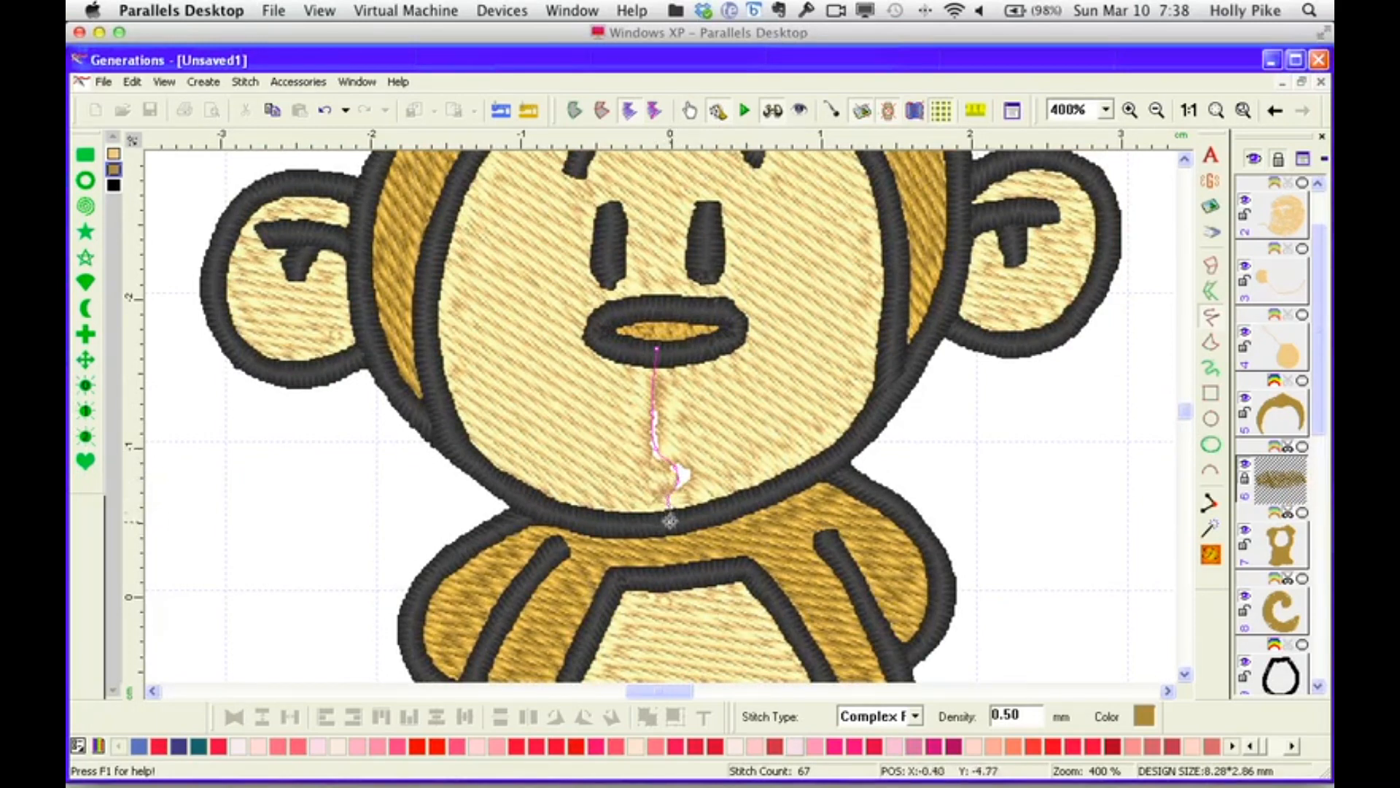
drag(670, 521, 670, 519)
key(Escape)
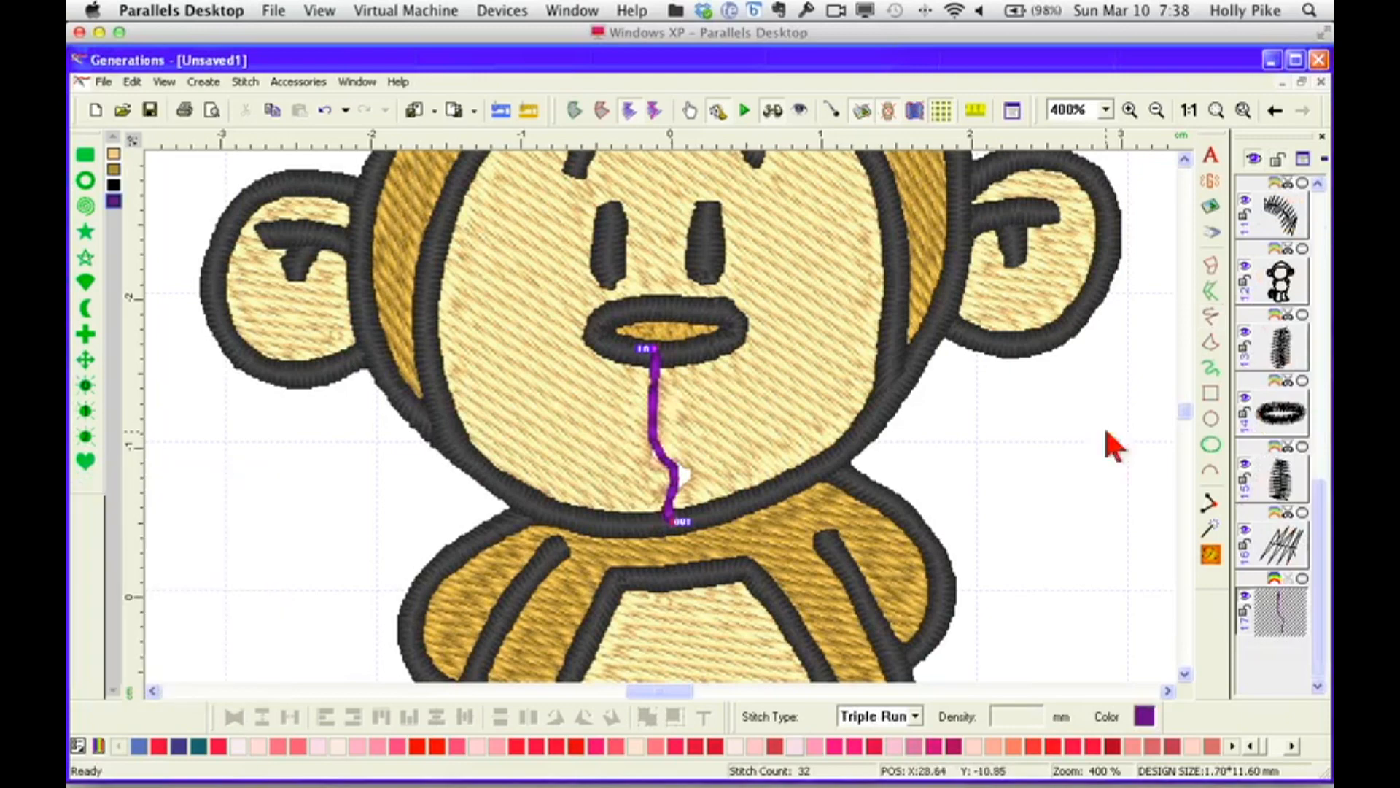
Color the freehand mouth line the same brown as the body fill and group it with the brown objects in the stitch sequence.
click(113, 169)
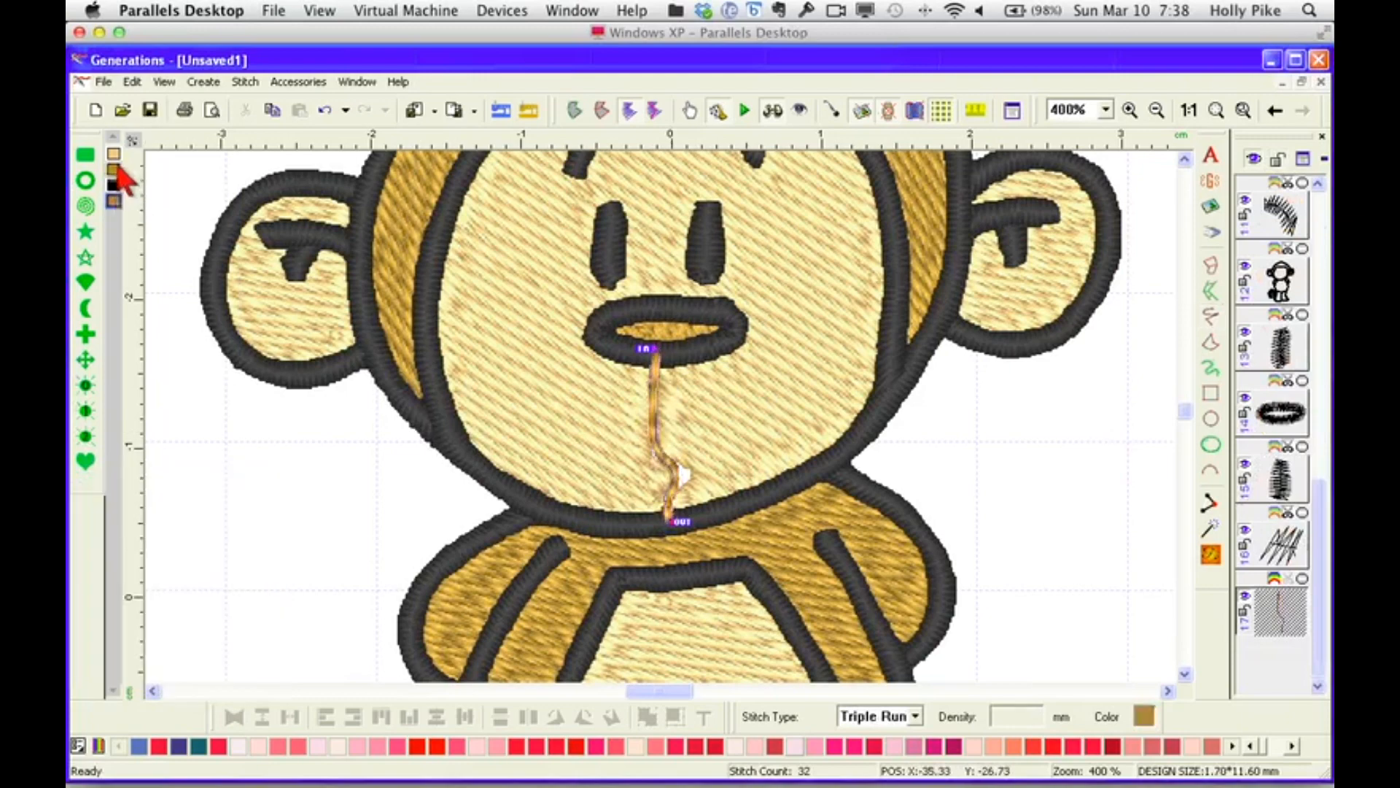
click(116, 167)
click(1210, 556)
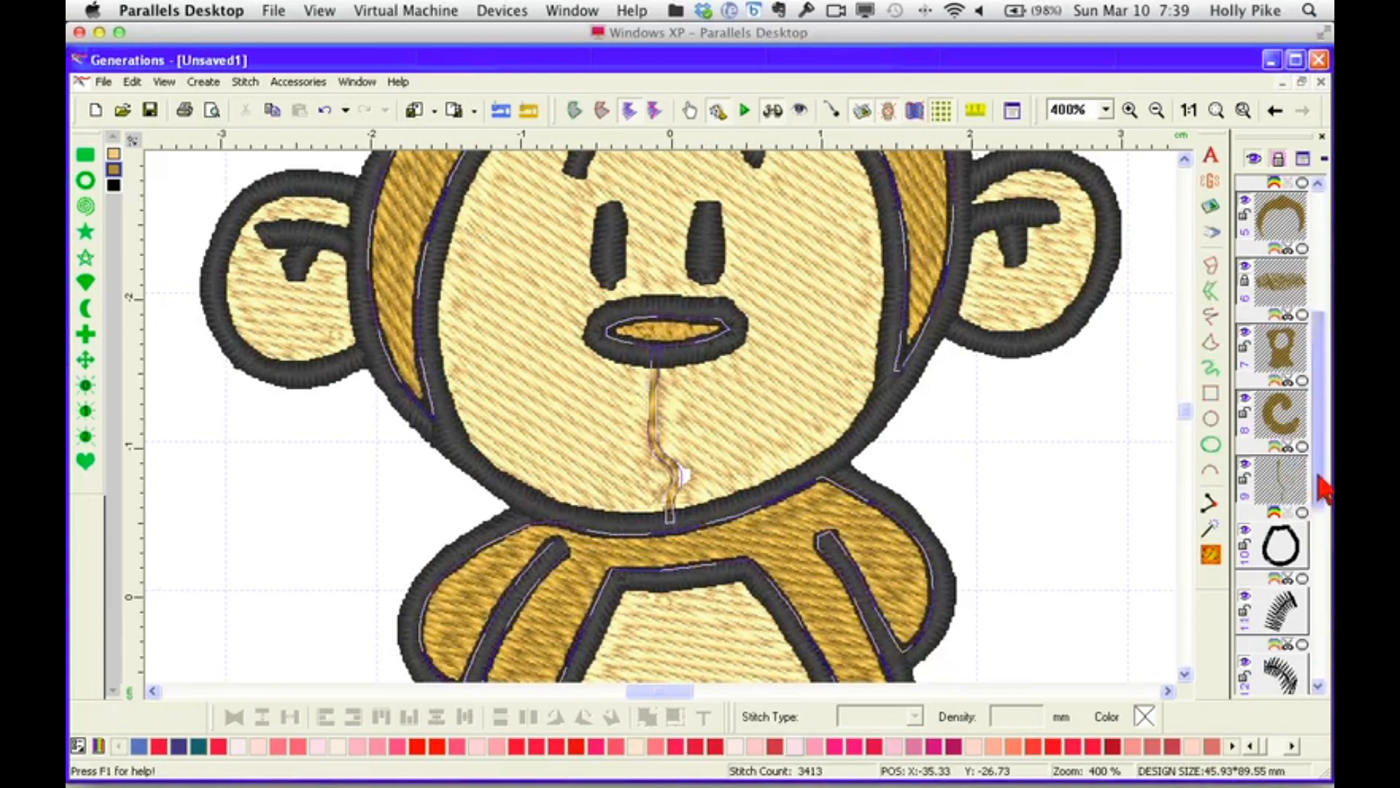
scroll(1321, 485, up, 5)
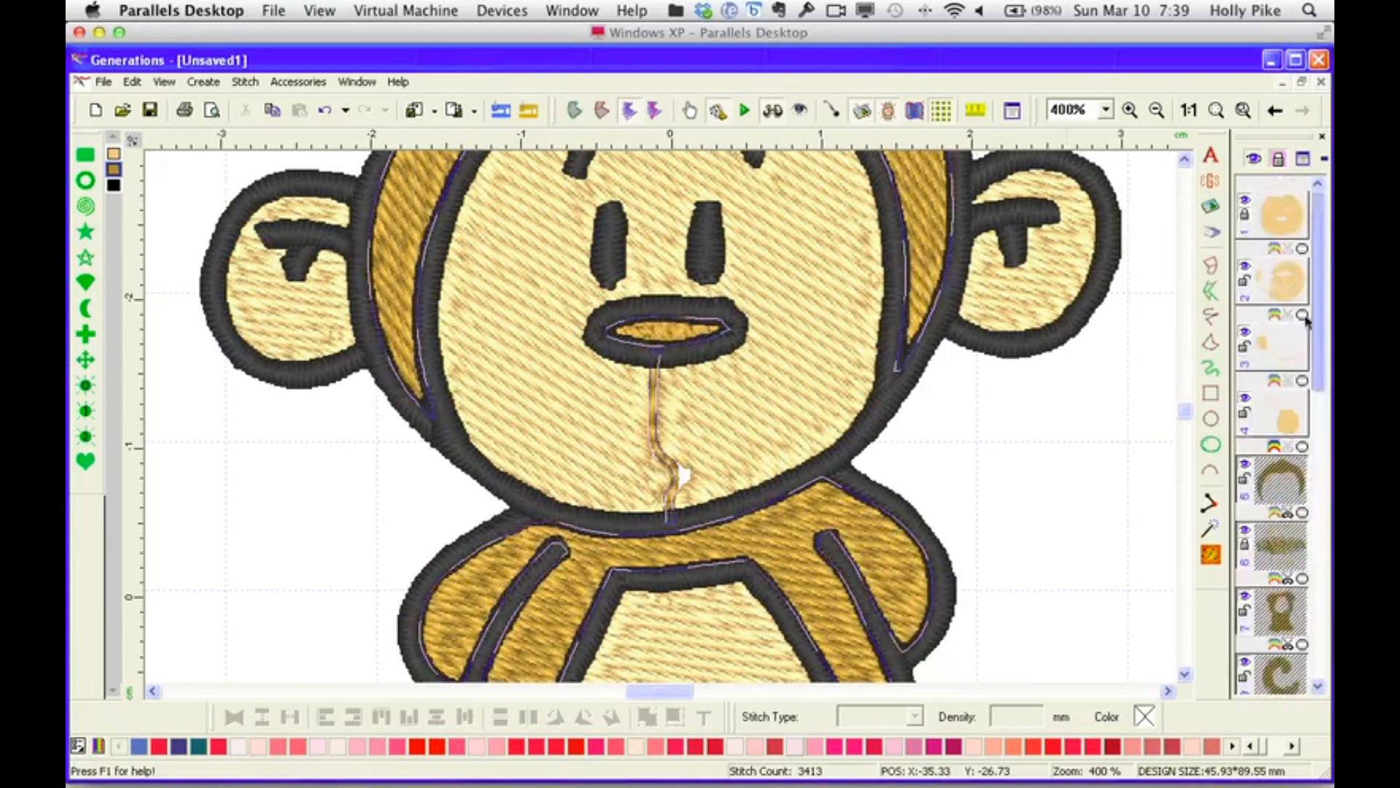
Undo the regrouping, the brown coloring and the drawing of the freehand mouth line.
click(323, 110)
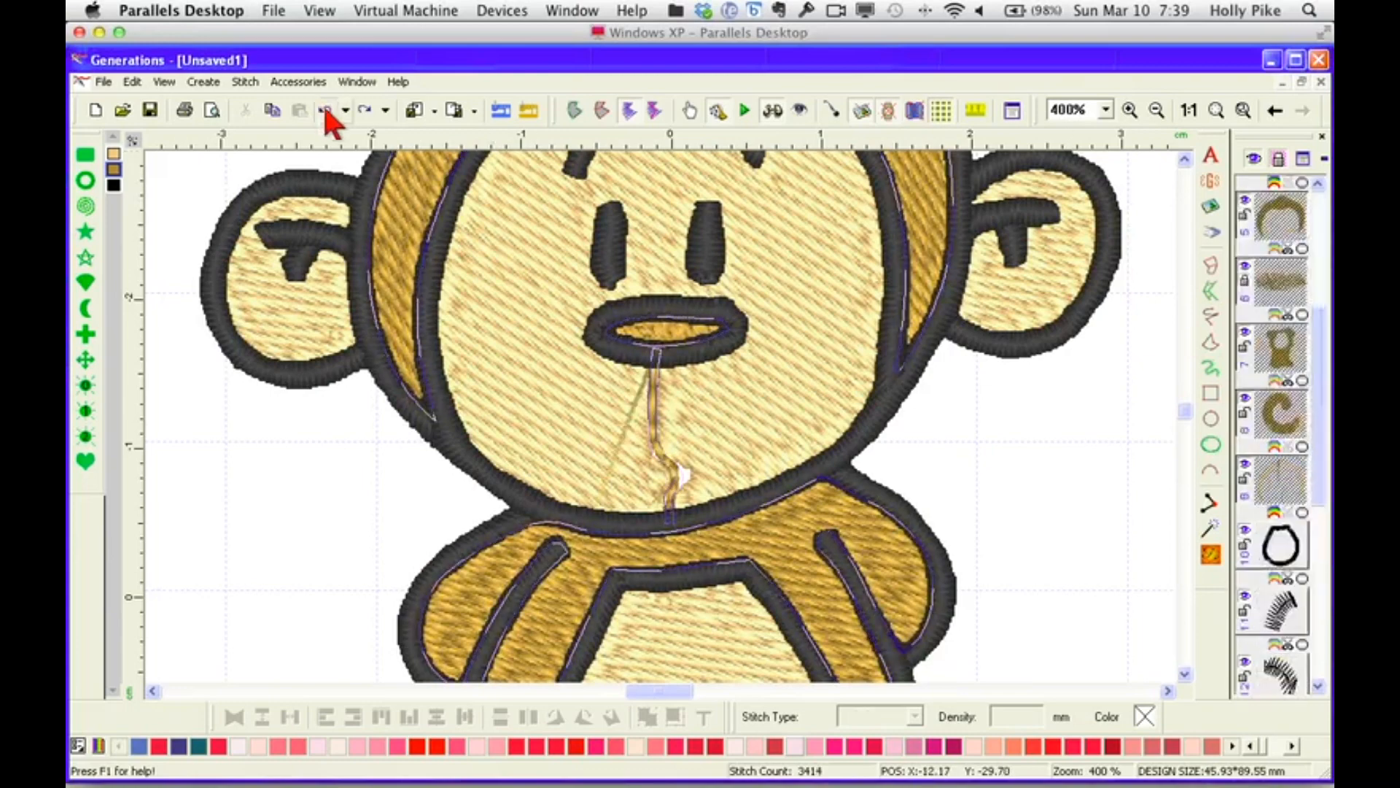
click(325, 110)
click(325, 110)
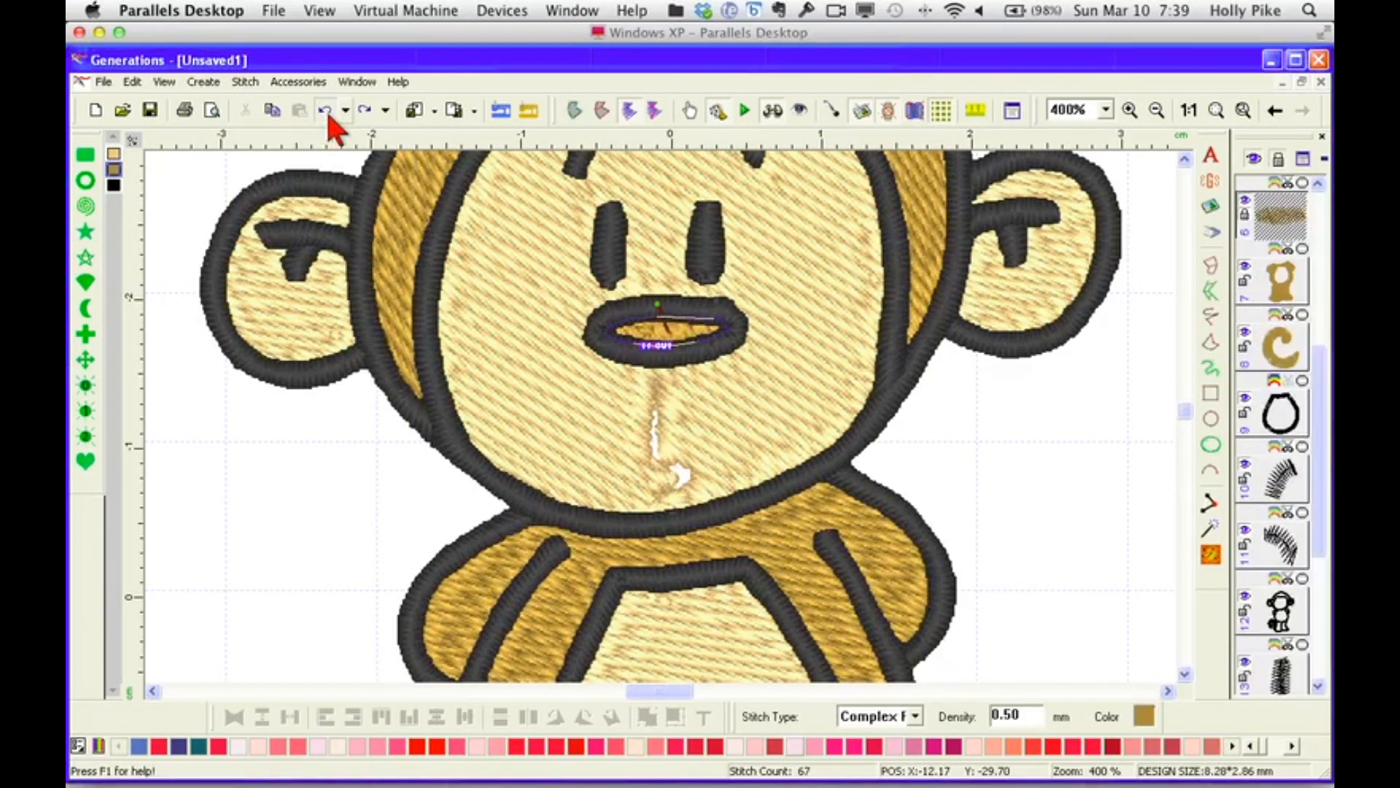
Undo the earlier relocation of the satin mouth line and try to move it aside again.
click(325, 110)
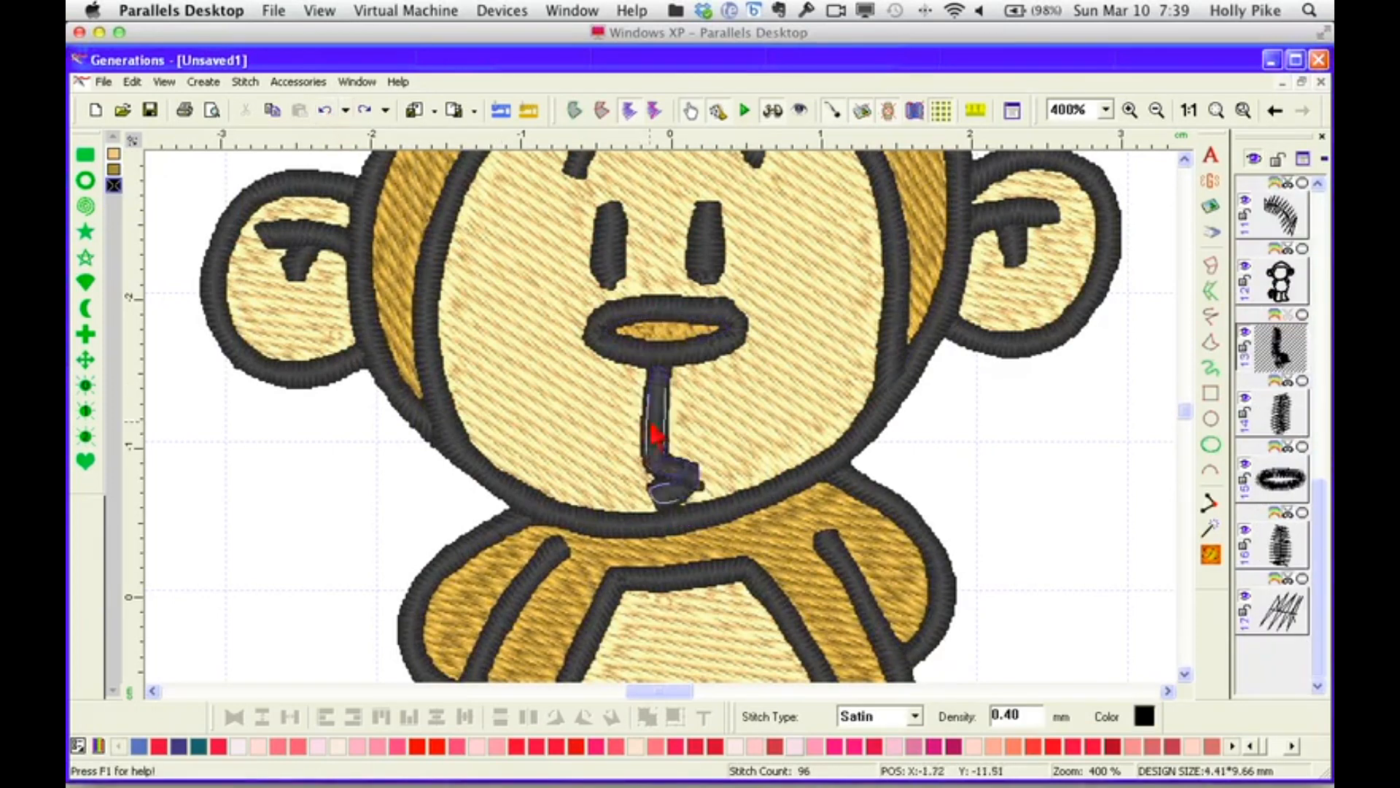
drag(653, 444, 441, 475)
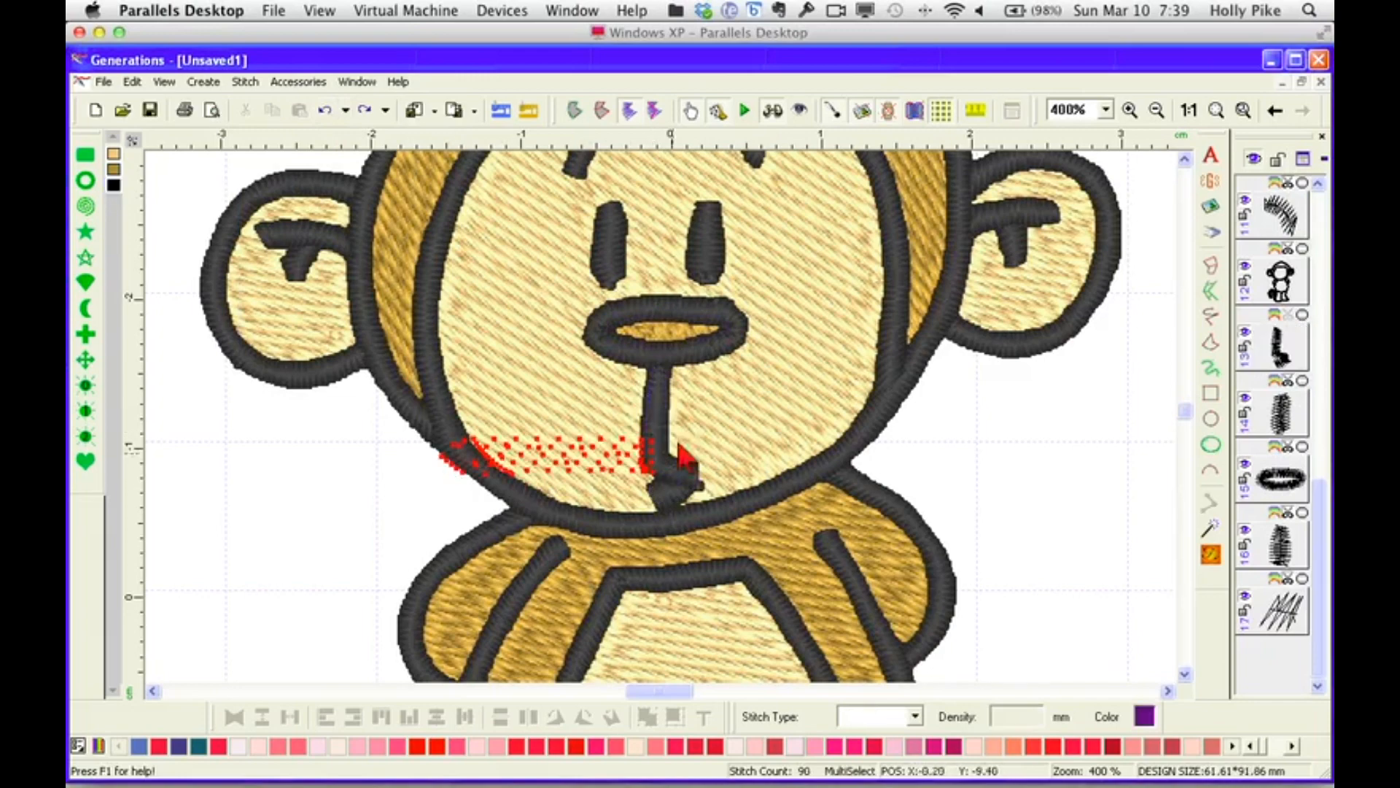
click(1211, 556)
click(709, 474)
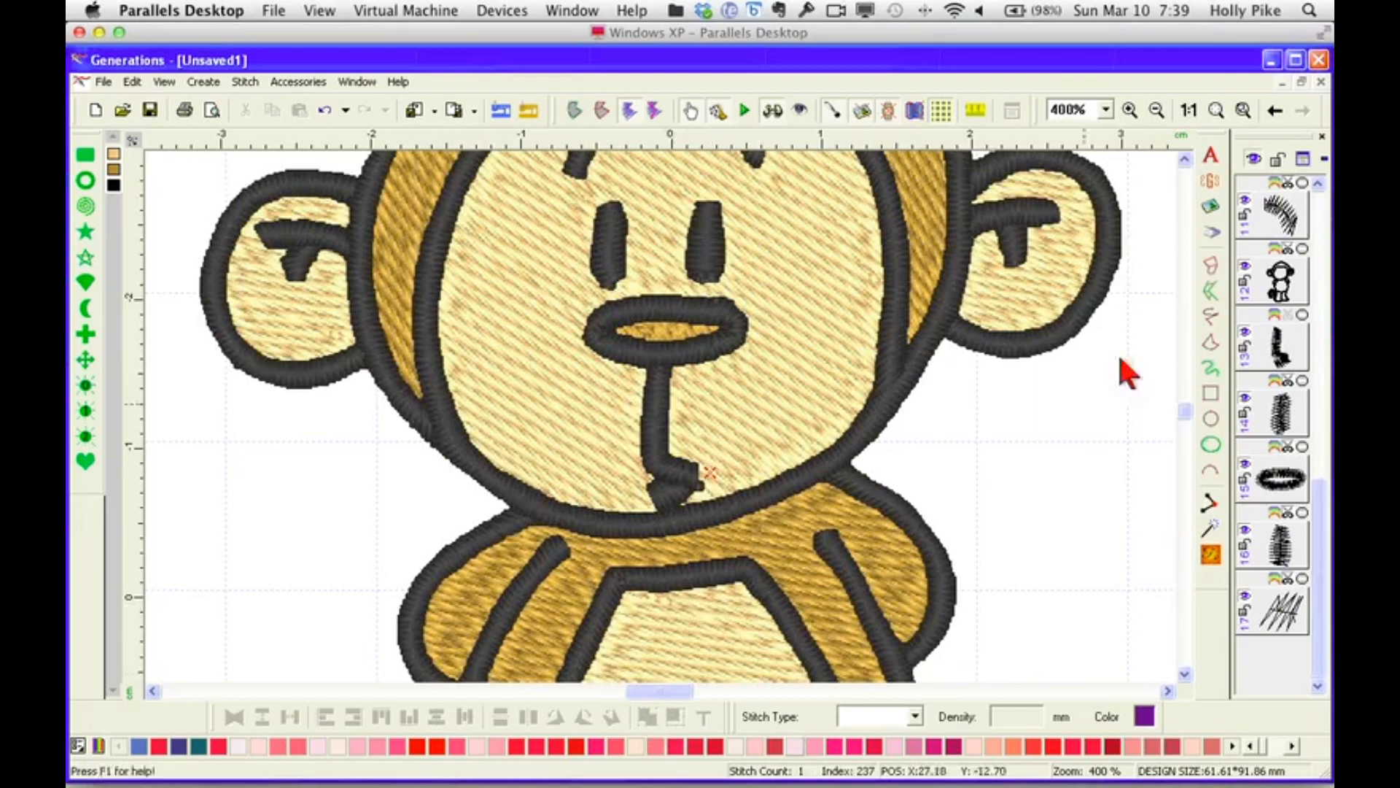
Ungroup the whole design and move the satin mouth line about 11 mm left, onto the edge of the cheek.
click(1189, 109)
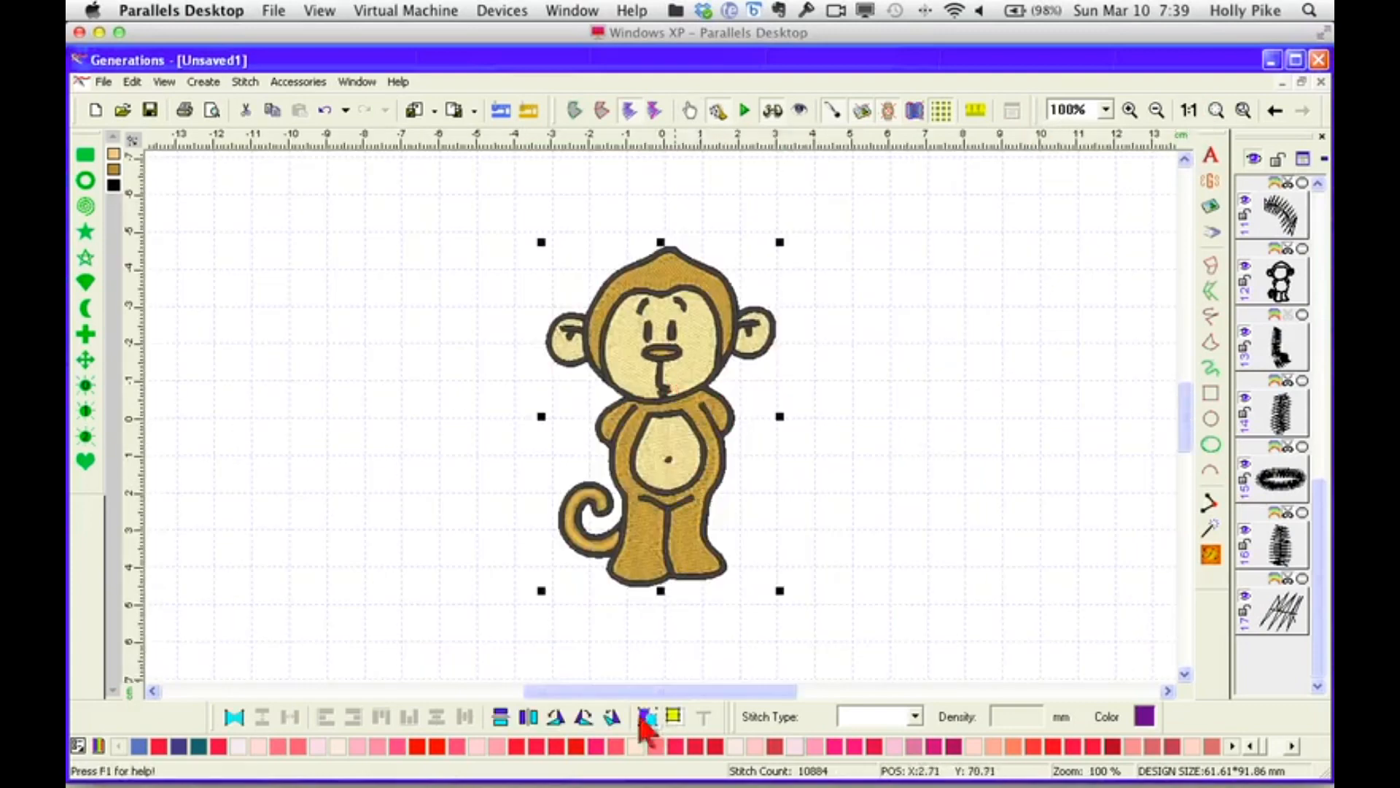
click(932, 392)
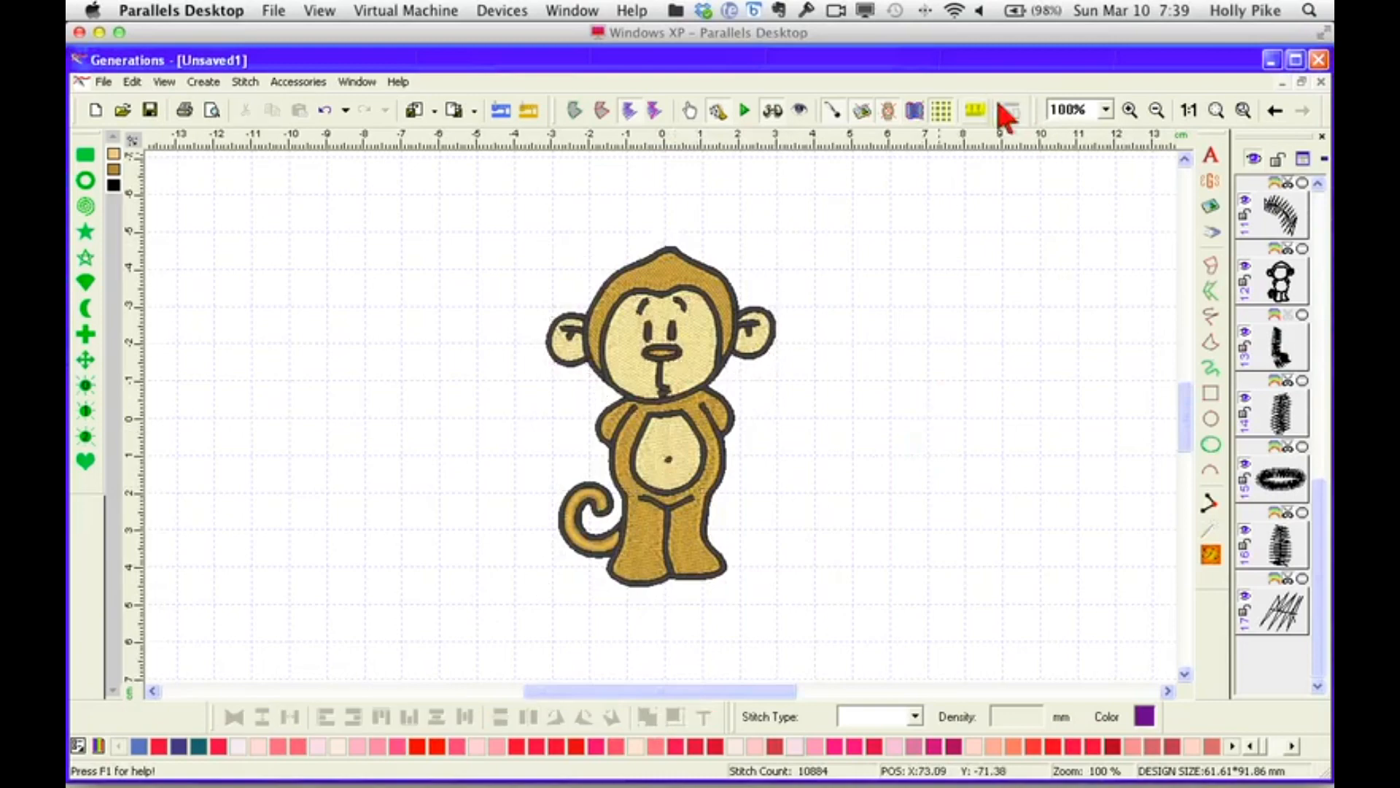
click(1105, 109)
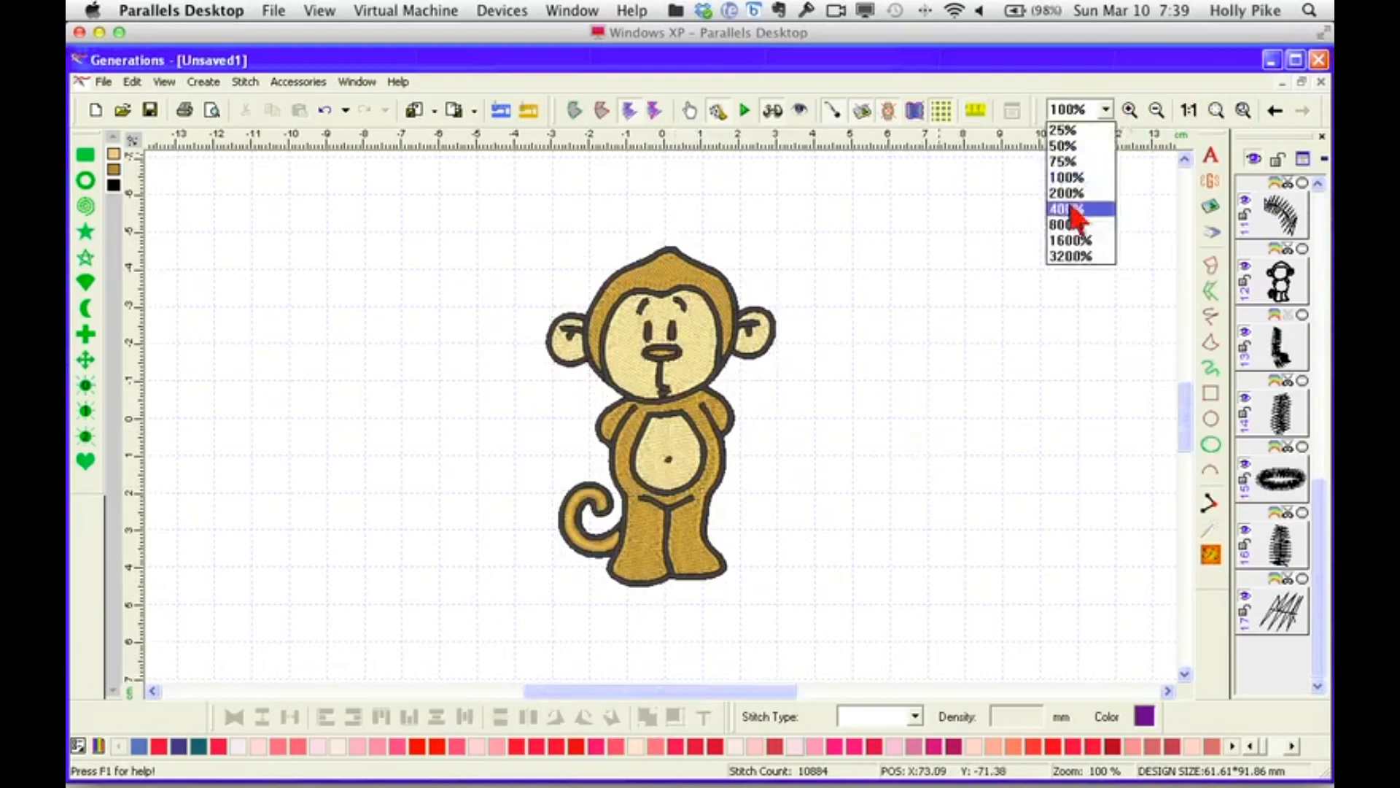
click(1070, 210)
drag(1183, 410, 1186, 401)
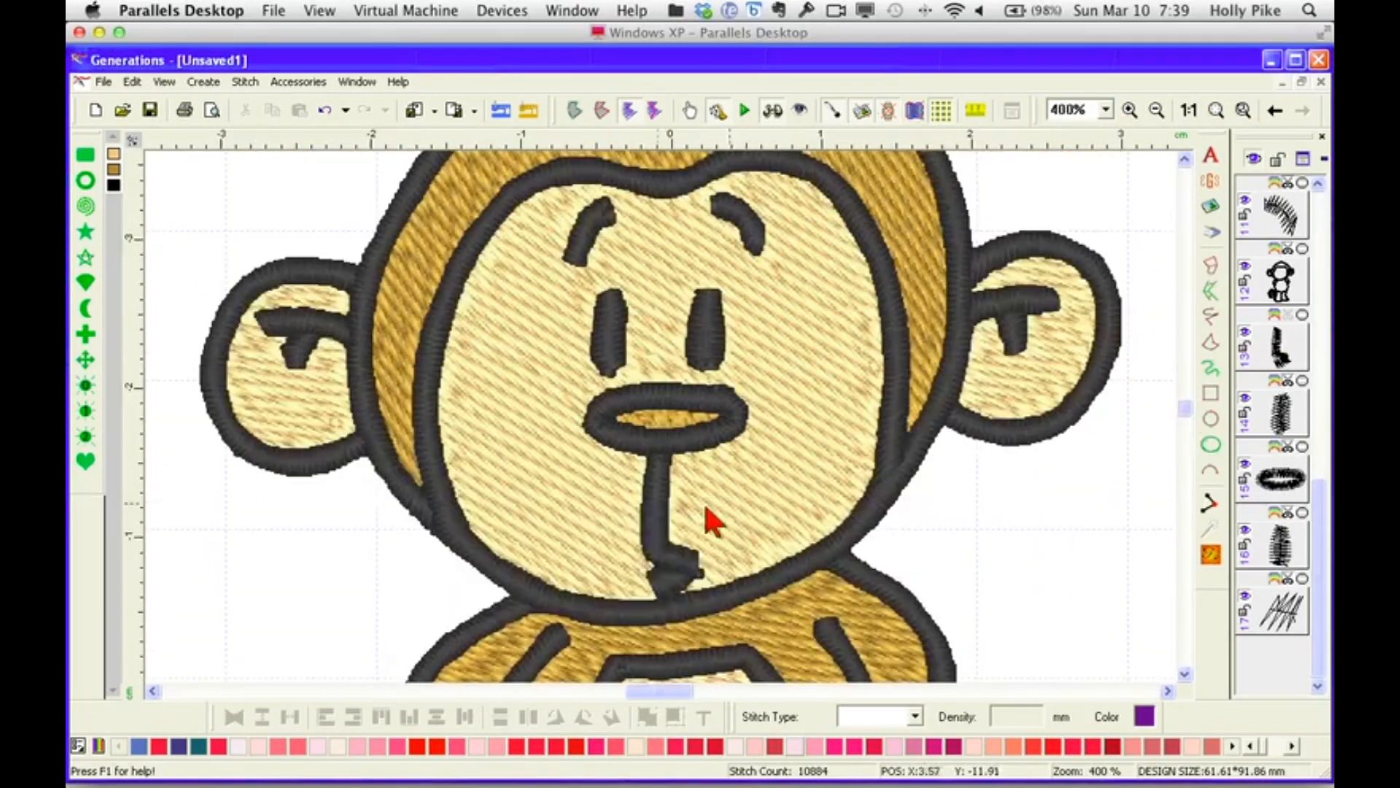
click(655, 518)
drag(662, 549, 497, 560)
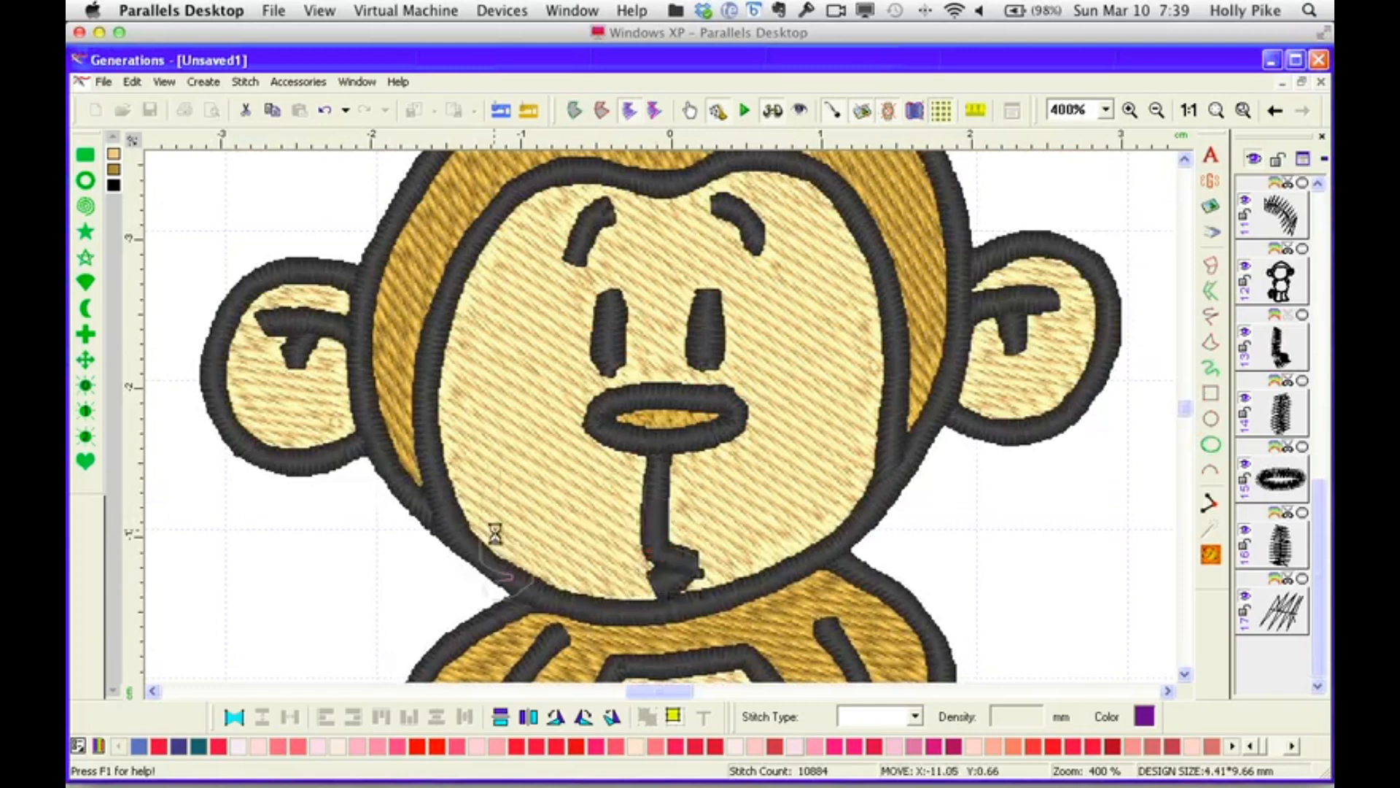
Draw a freehand Triple Run line about 12 mm long from the nose down along the gap to the chin outline.
drag(1321, 554, 1322, 368)
click(1281, 355)
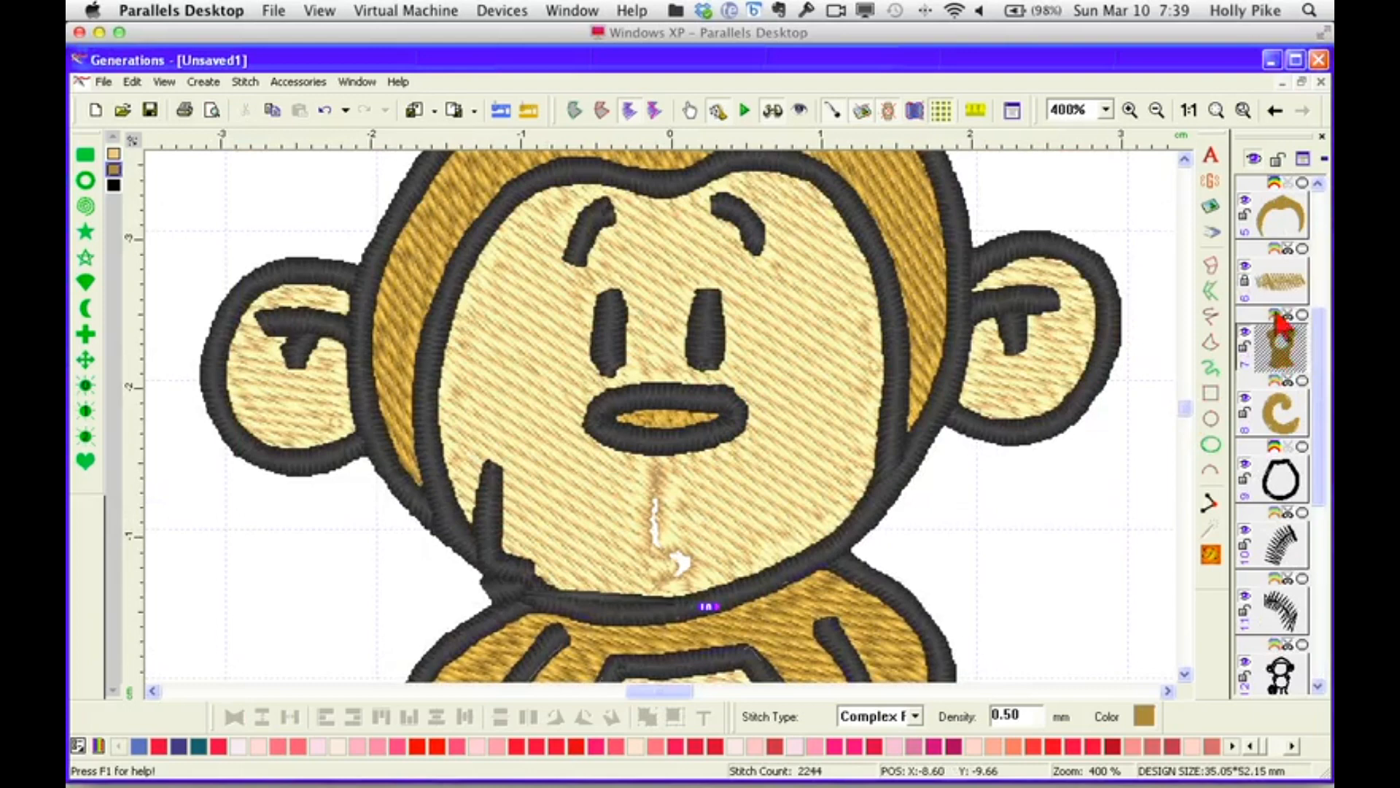
click(1281, 283)
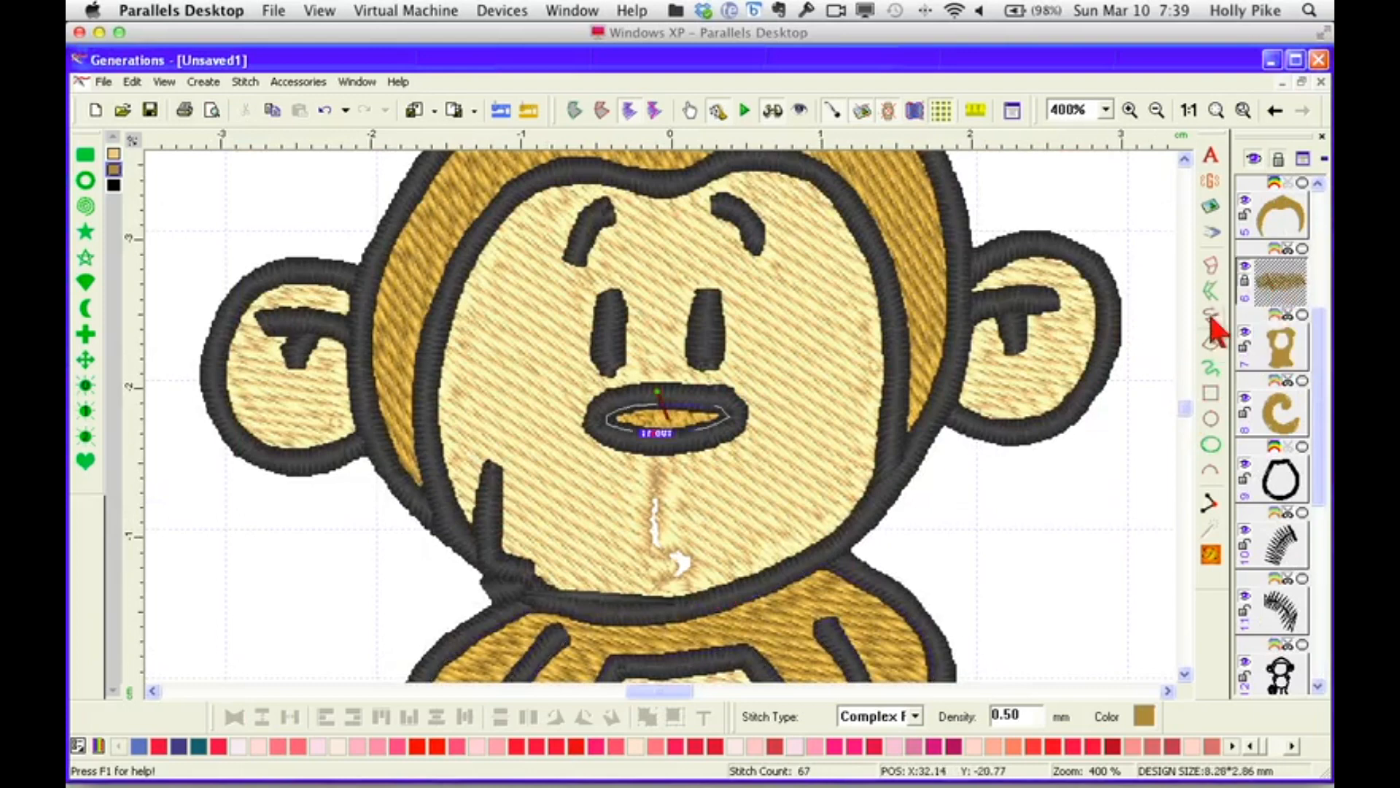
click(1210, 317)
drag(655, 433, 654, 442)
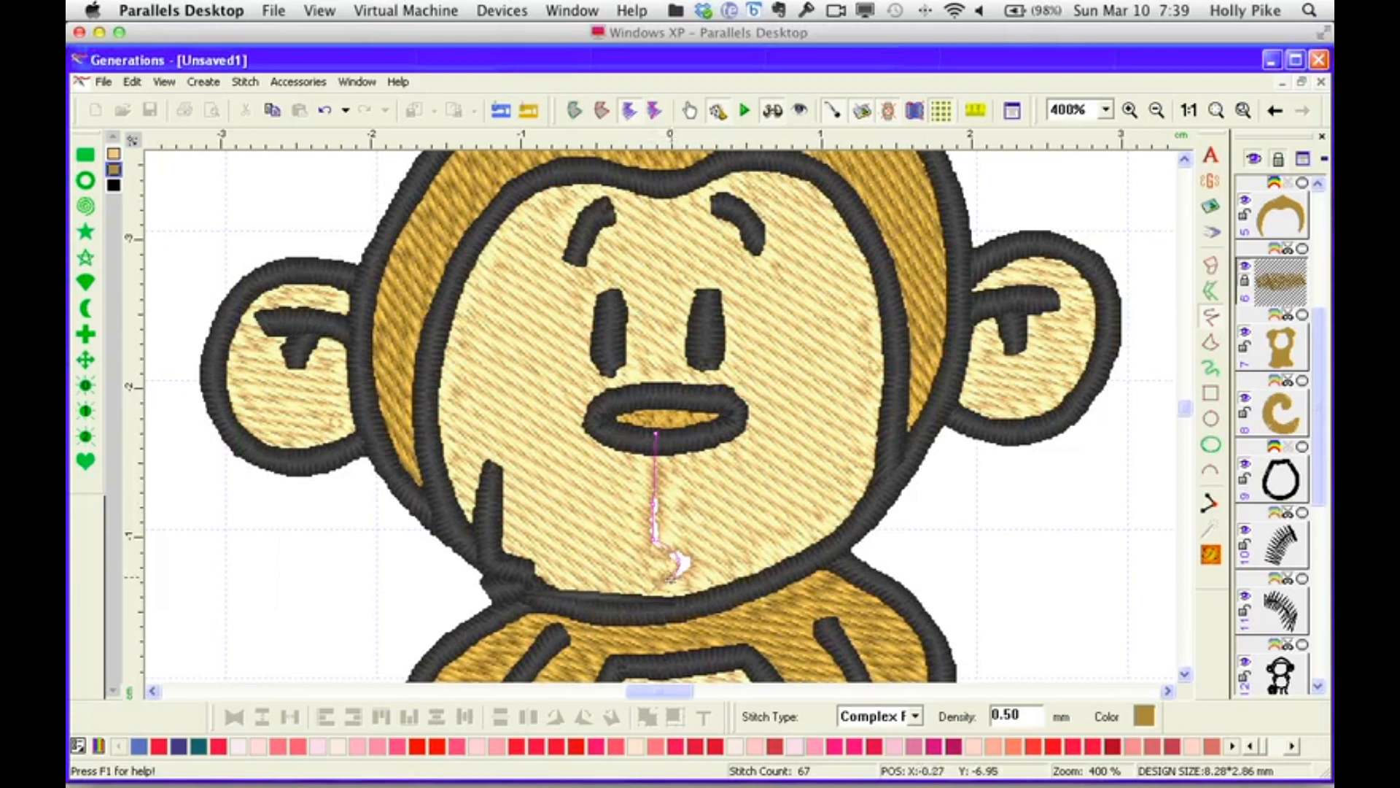
drag(666, 609, 666, 611)
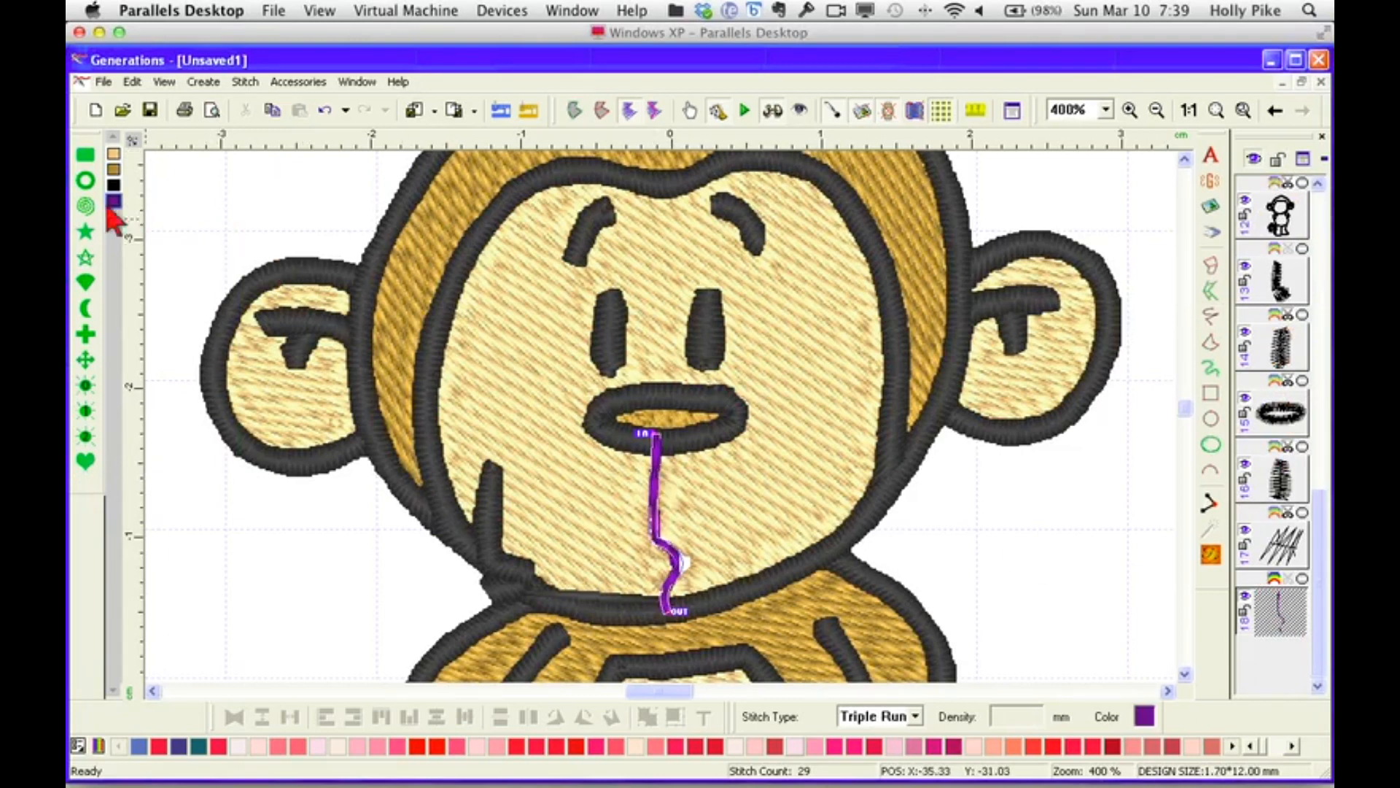
Color the freehand line the body's African Safari brown and merge it into the brown group of the stitch sequence.
click(115, 171)
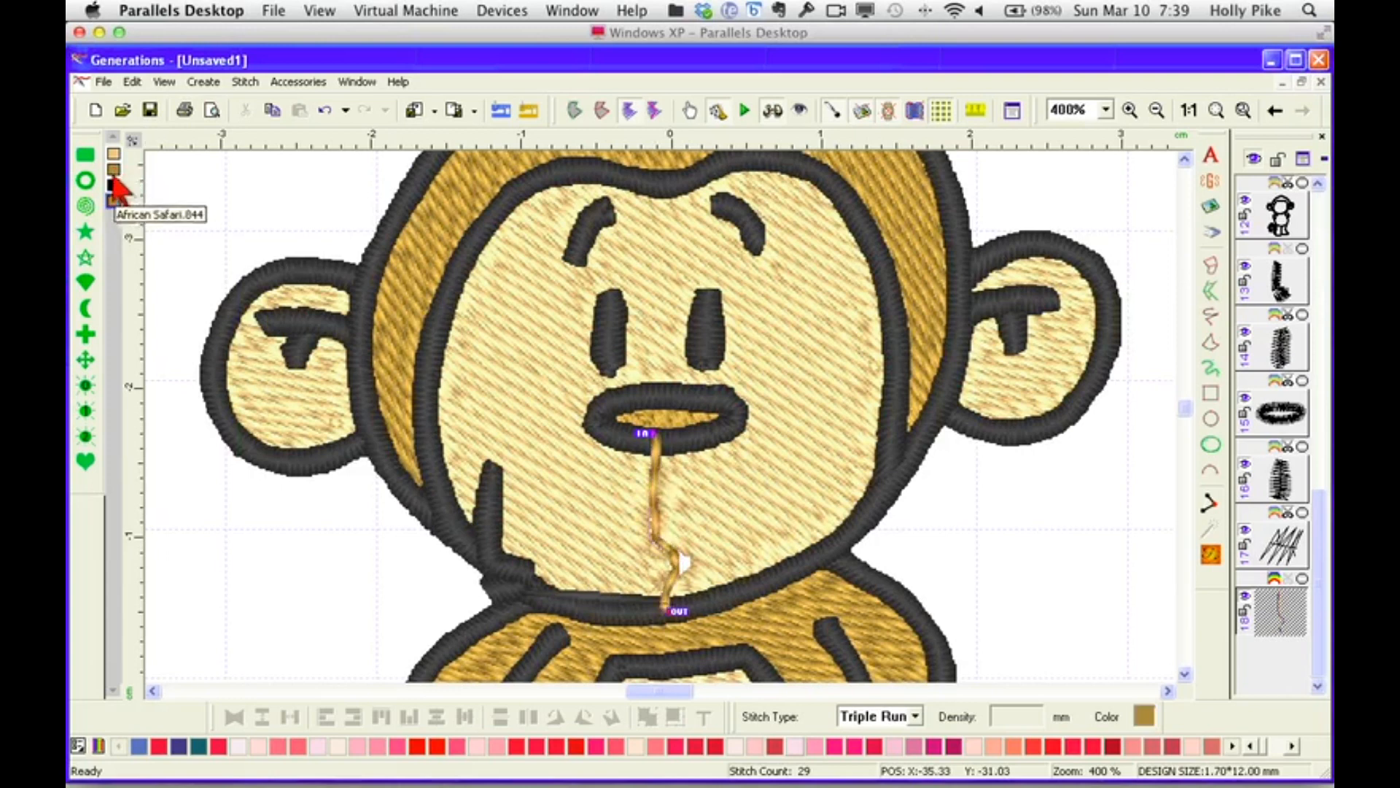
drag(114, 201, 115, 169)
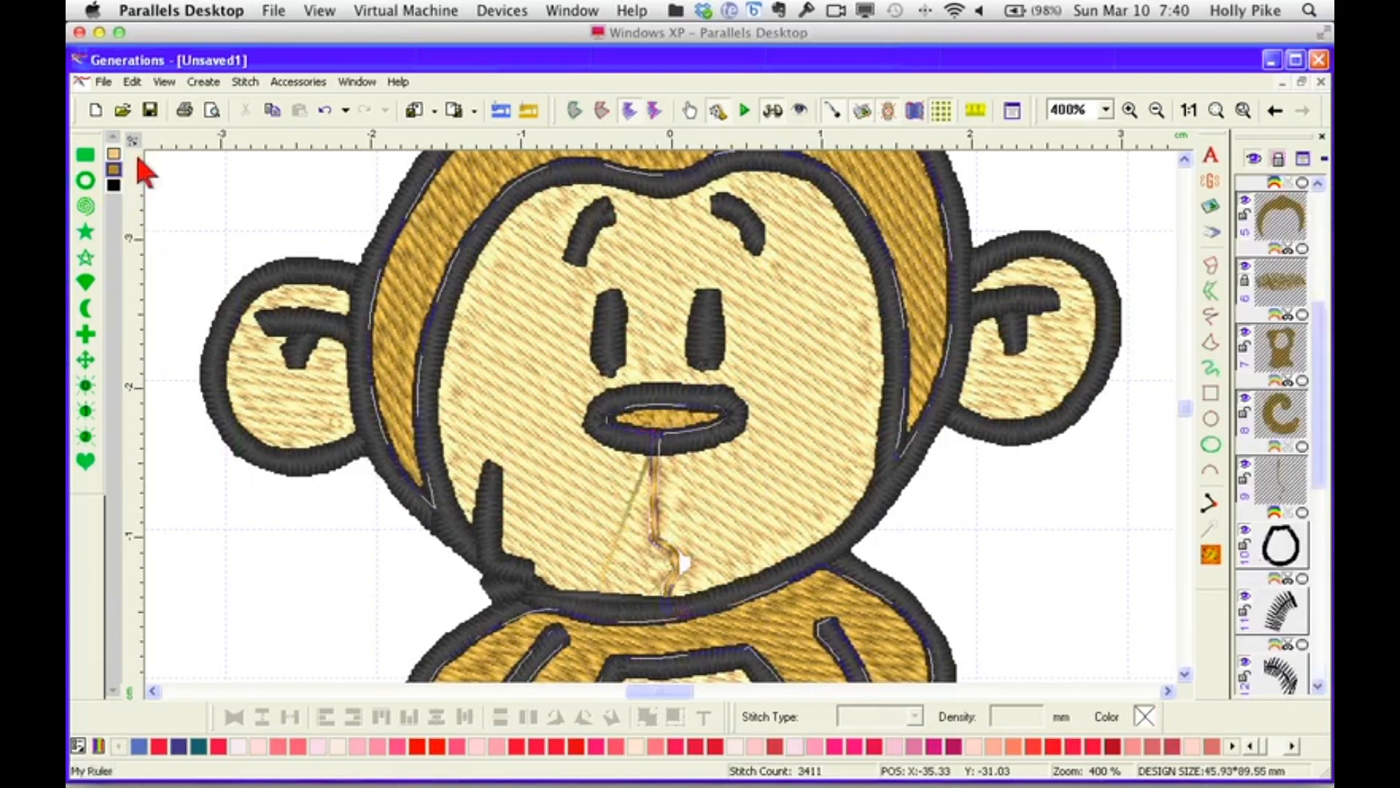
Trim the jump thread leading to the brown freehand line and move the satin mouth line back over it.
click(1210, 554)
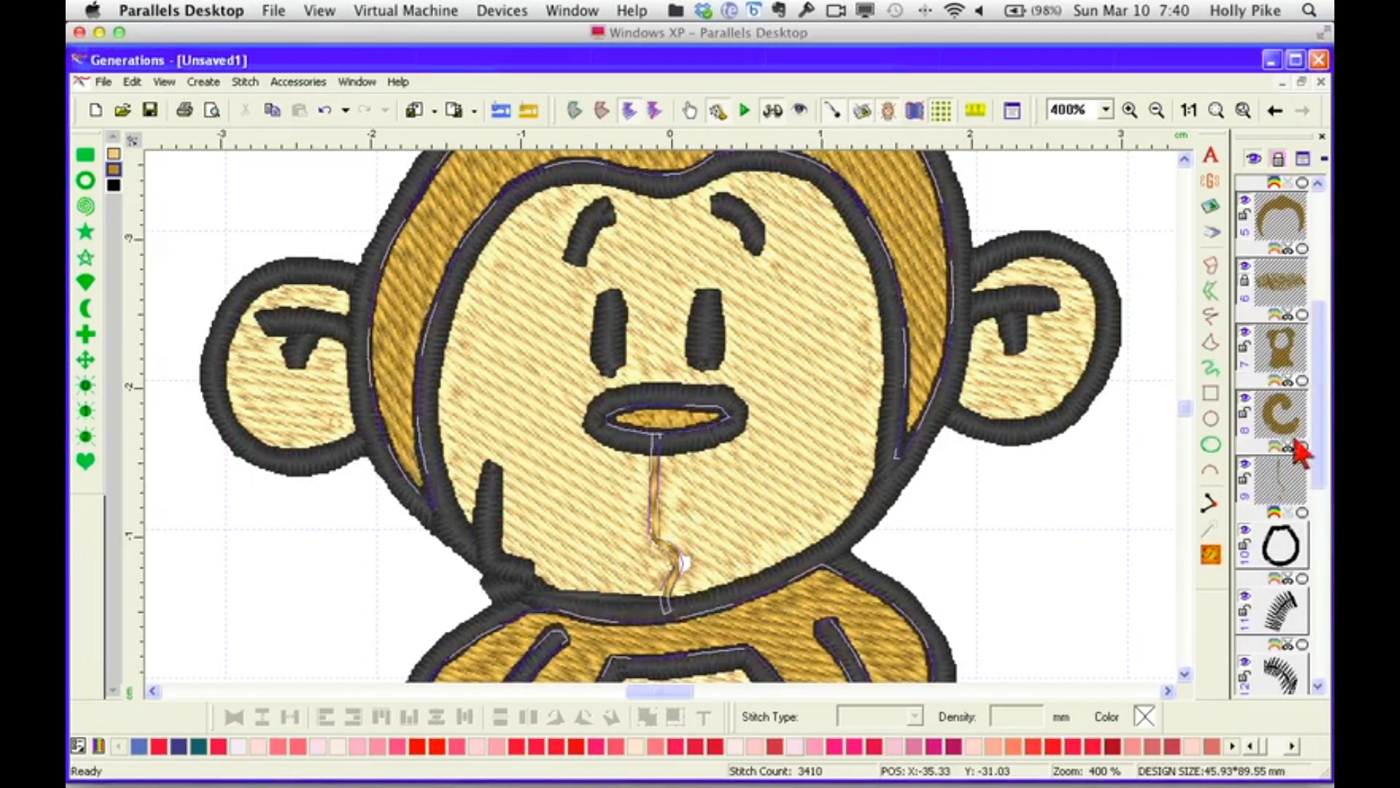
click(1210, 555)
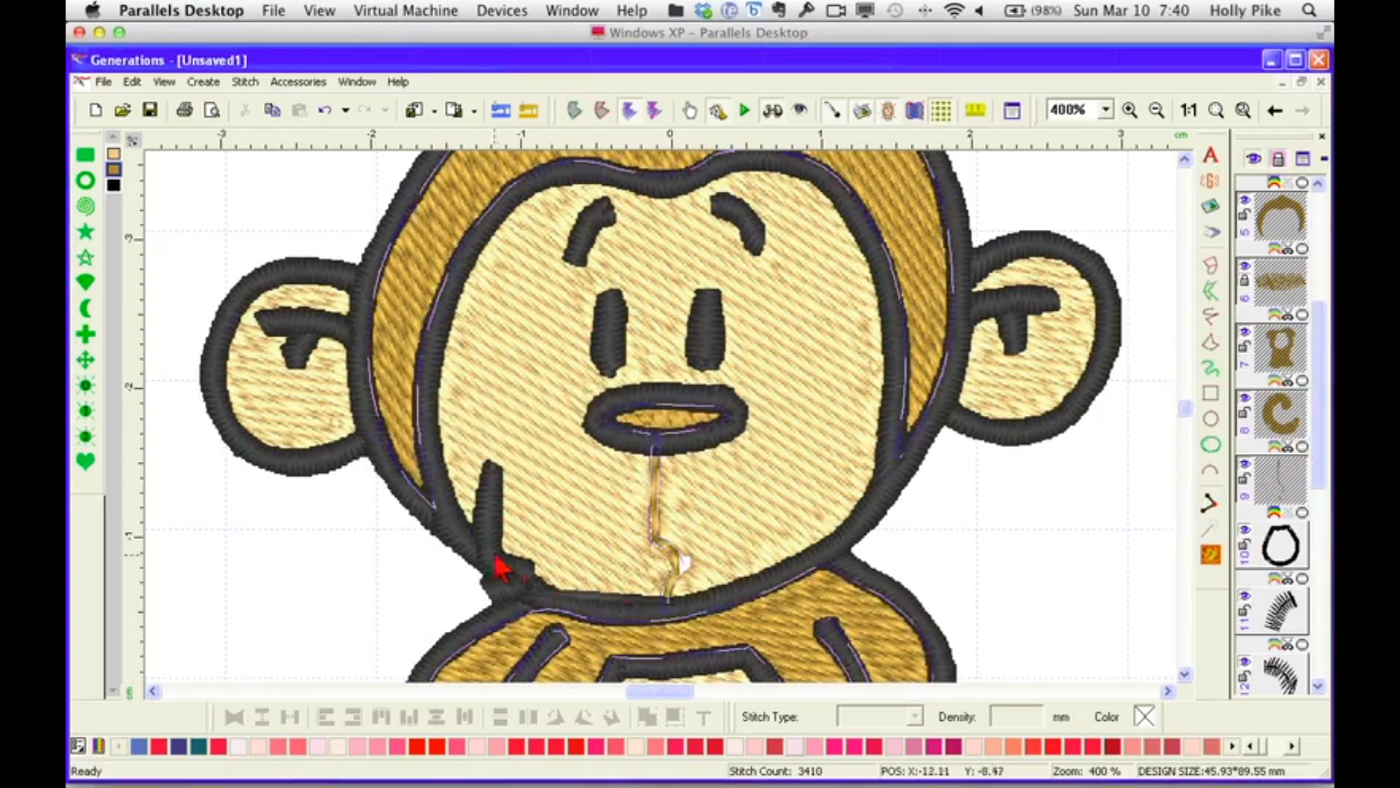
click(682, 555)
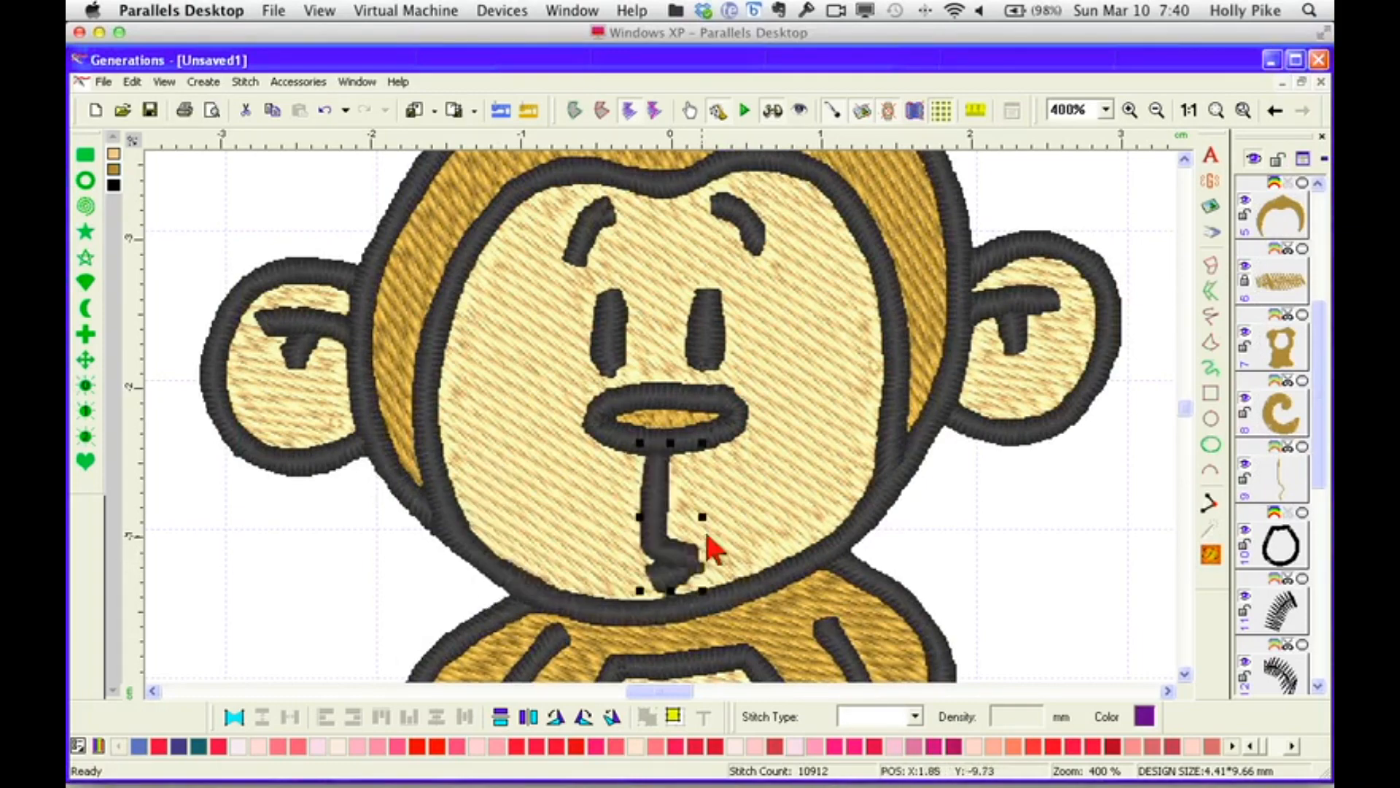
Adjust the outline point near the lower end of the brown freehand line and regenerate its stitches.
click(1106, 110)
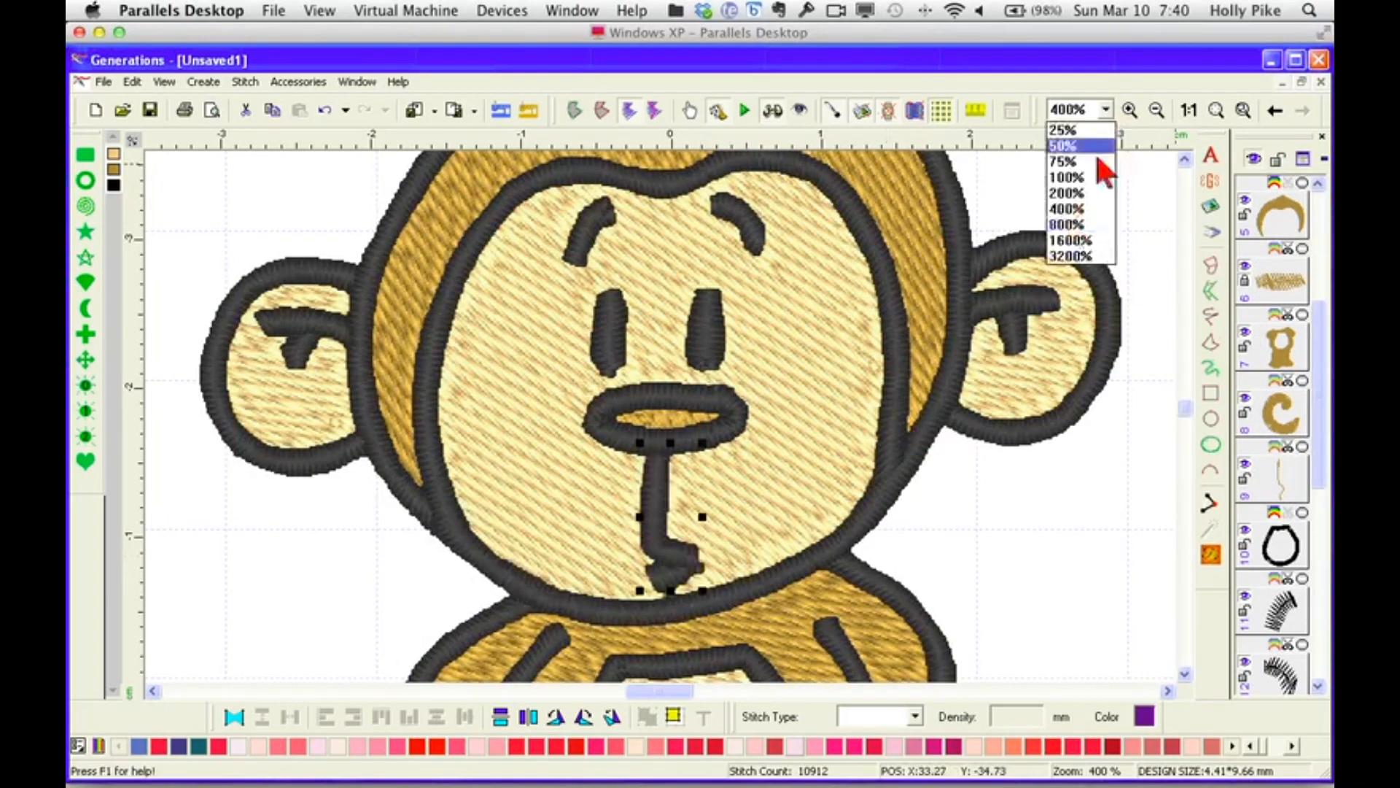
click(1073, 224)
click(1187, 414)
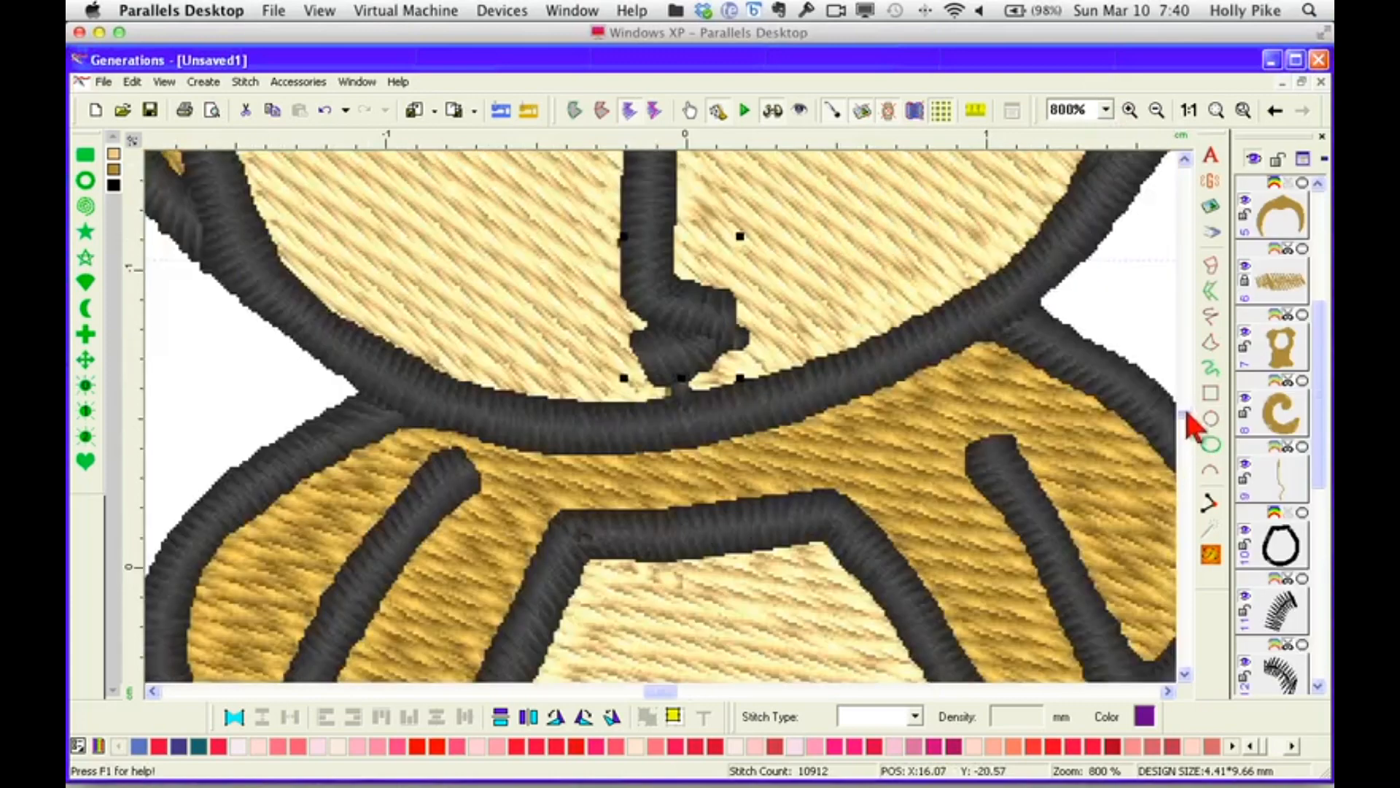
click(1282, 477)
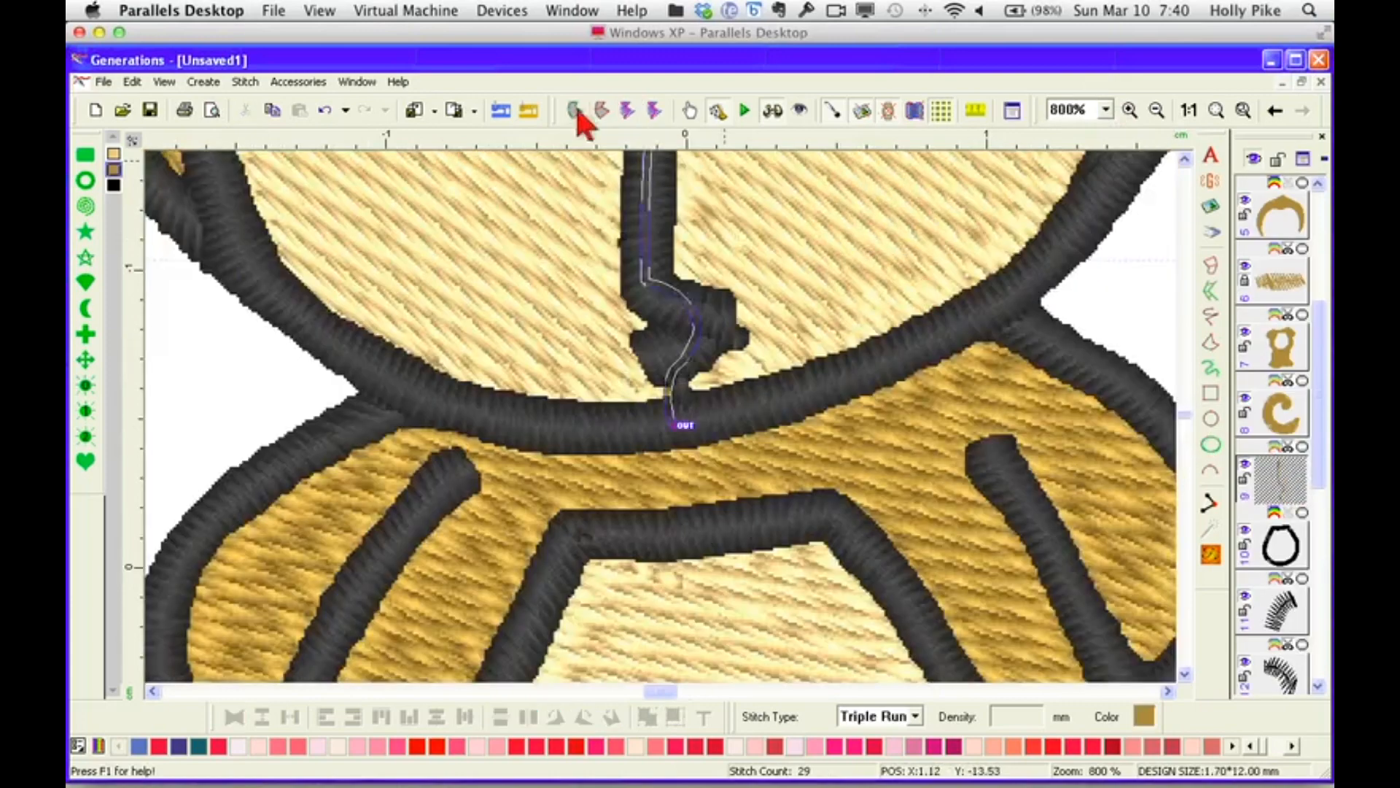
click(575, 111)
right_click(687, 353)
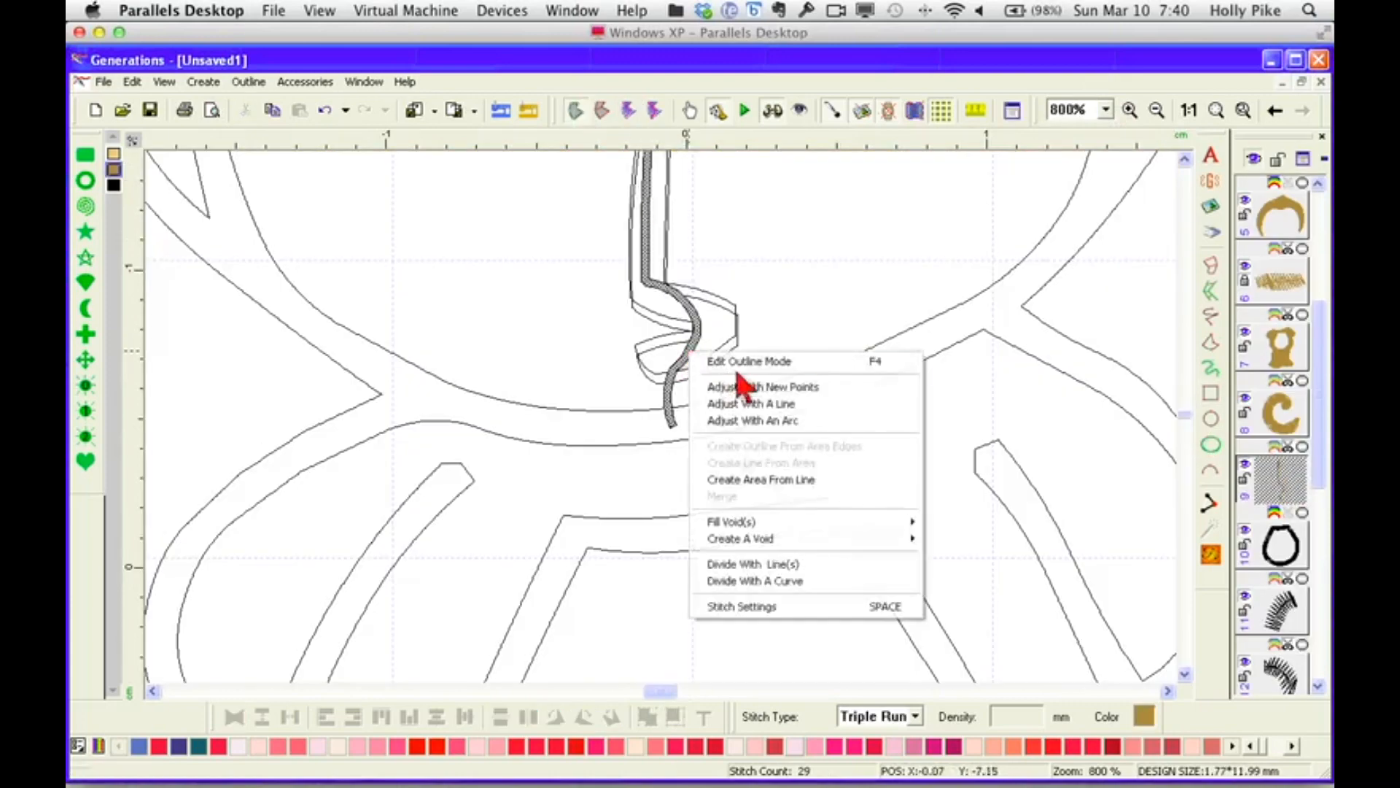
click(725, 363)
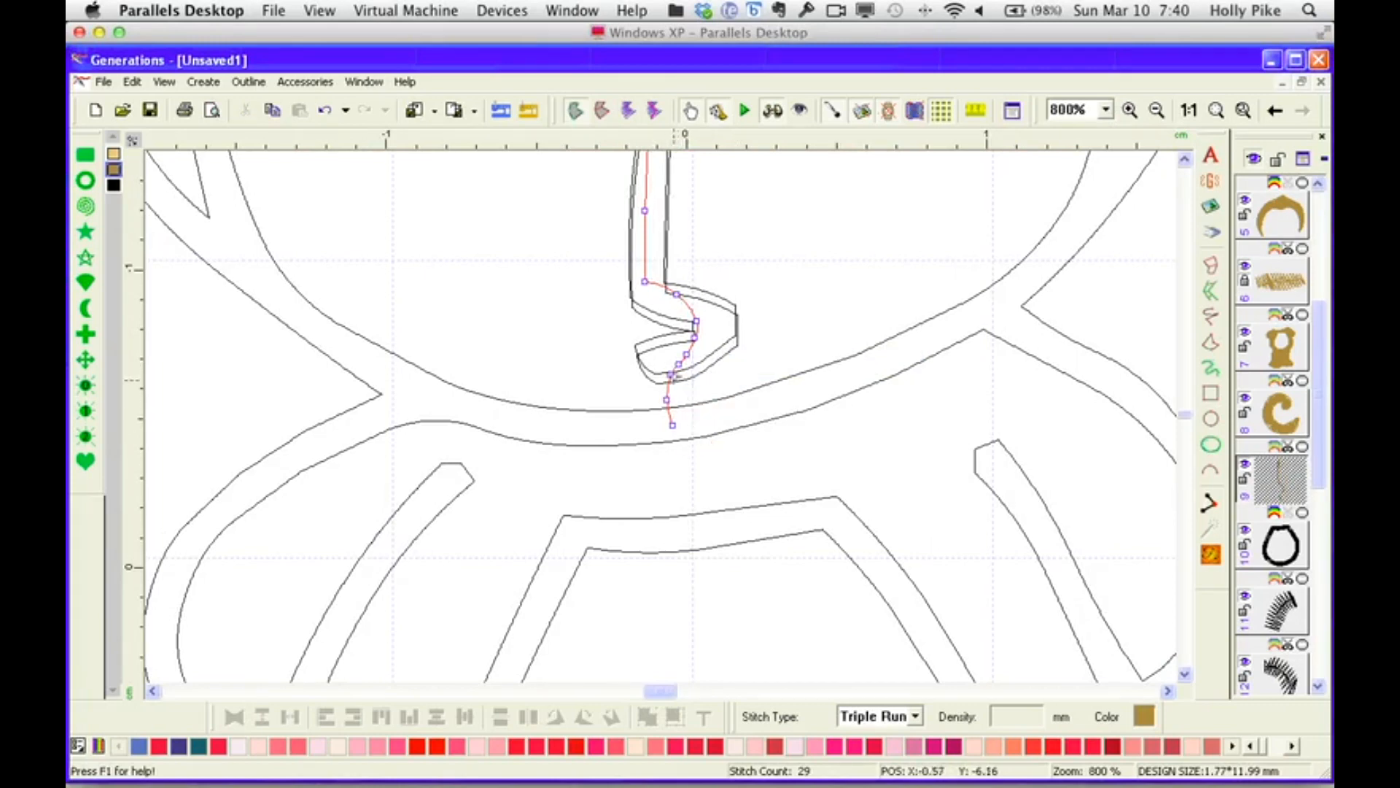
click(673, 373)
click(1211, 554)
Reshape the satin mouth line's lower curl down toward the chin outline, making its outline about 4.3 × 10.2 mm, and regenerate its stitches.
click(716, 327)
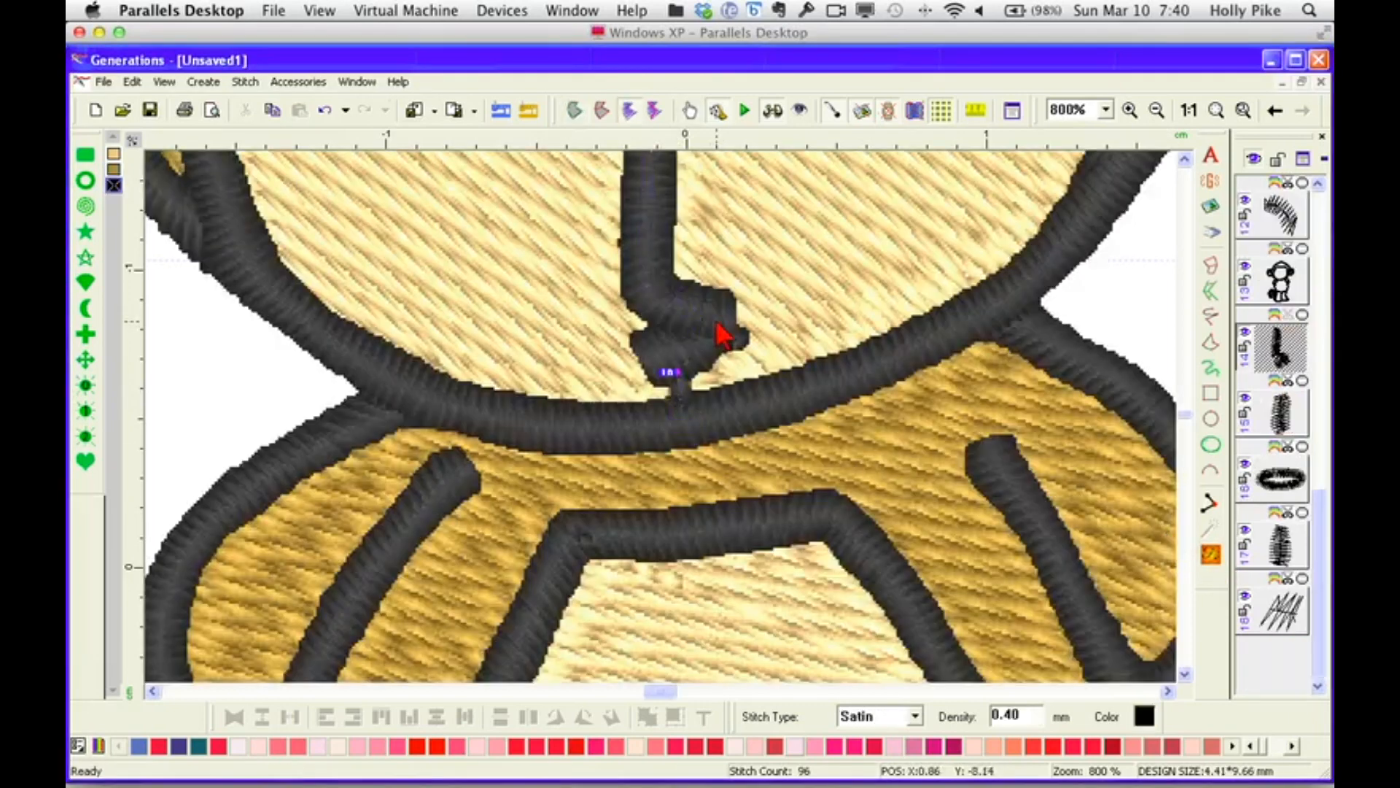
click(575, 111)
right_click(693, 350)
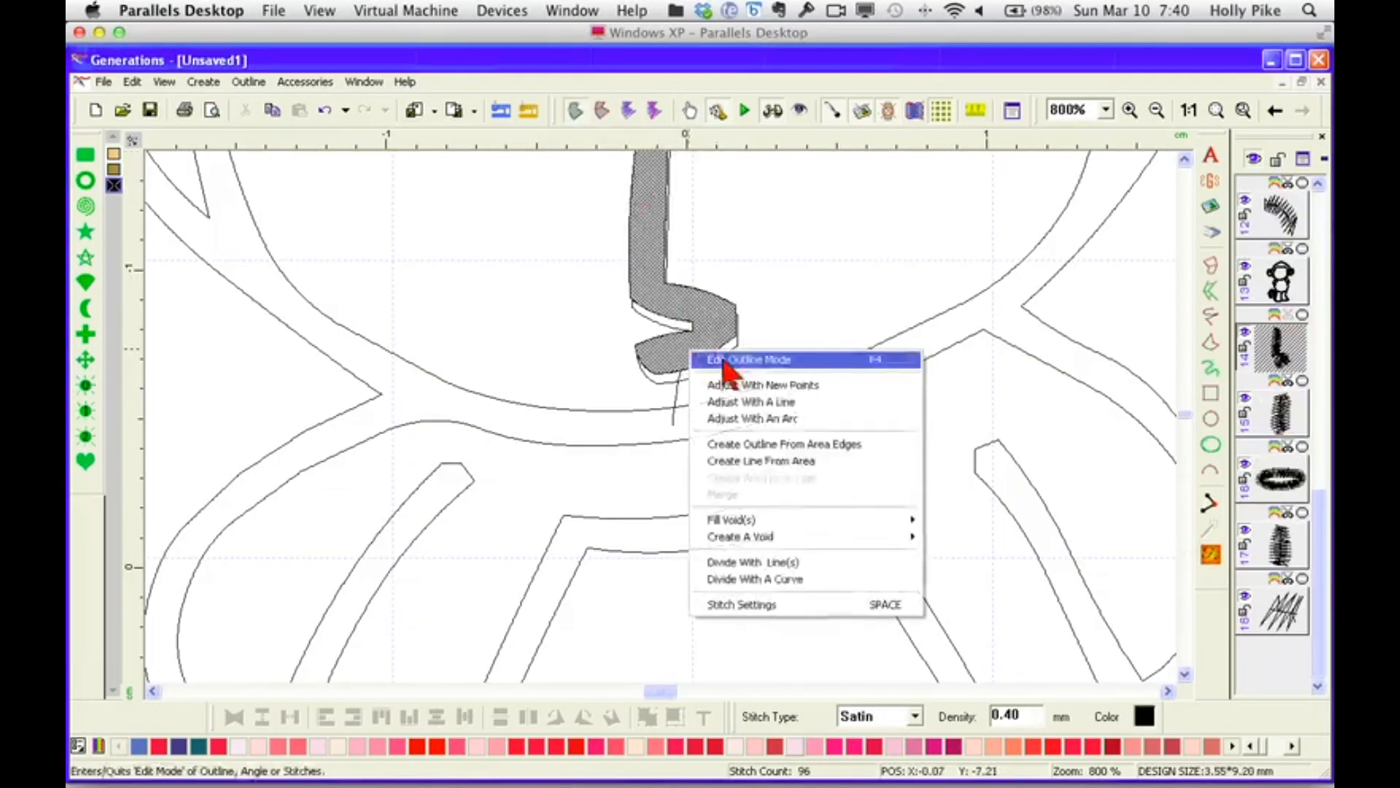
click(706, 356)
drag(653, 396, 653, 397)
drag(702, 360, 709, 380)
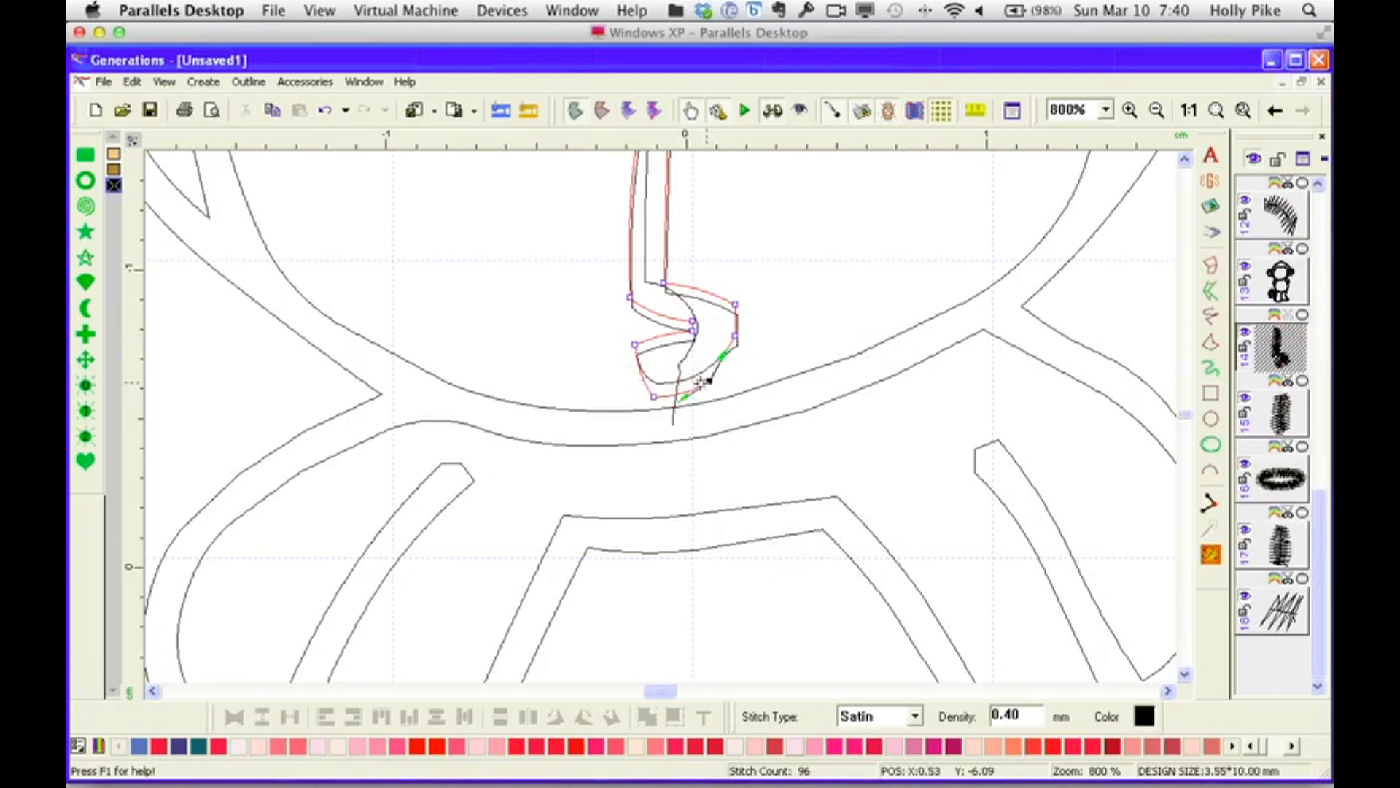
drag(635, 344, 634, 403)
drag(709, 381, 745, 340)
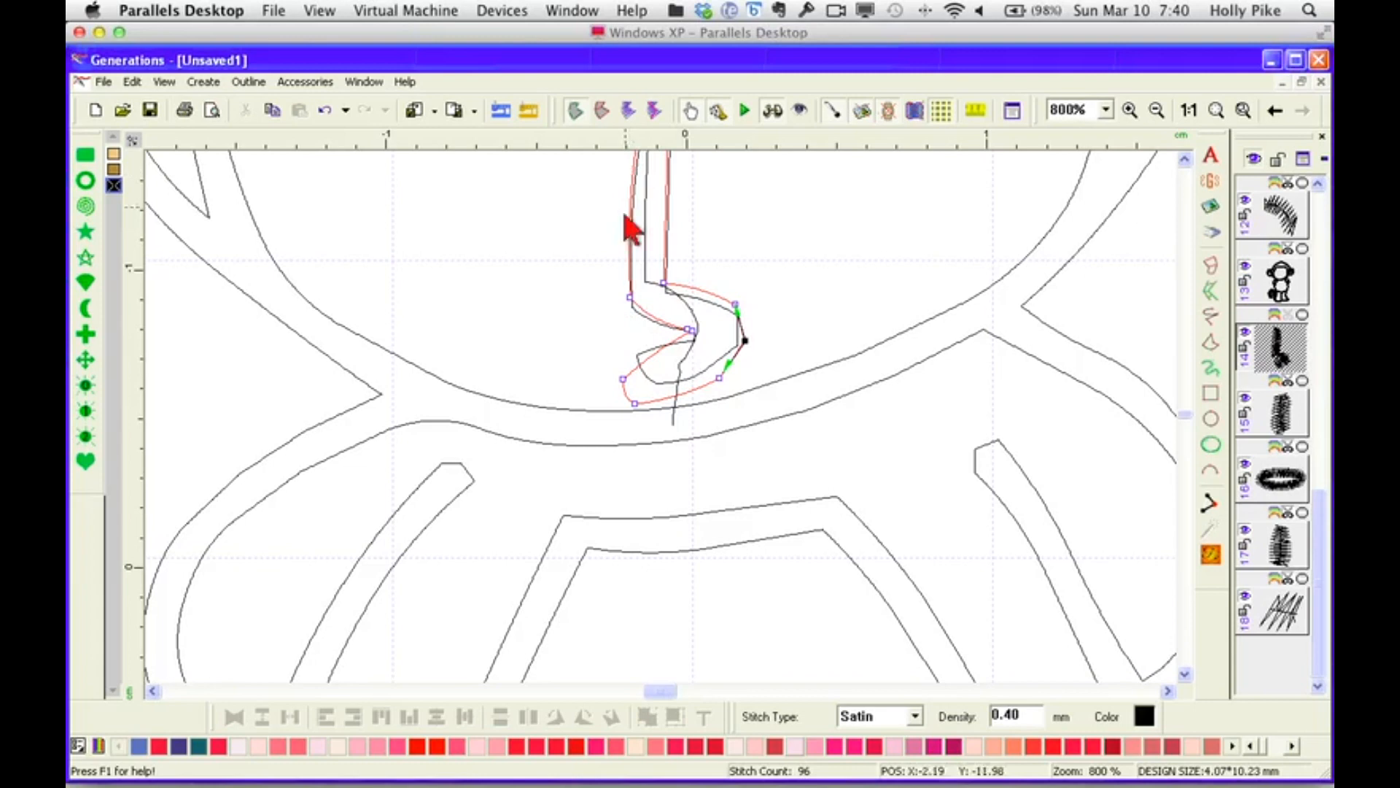
drag(736, 357, 748, 339)
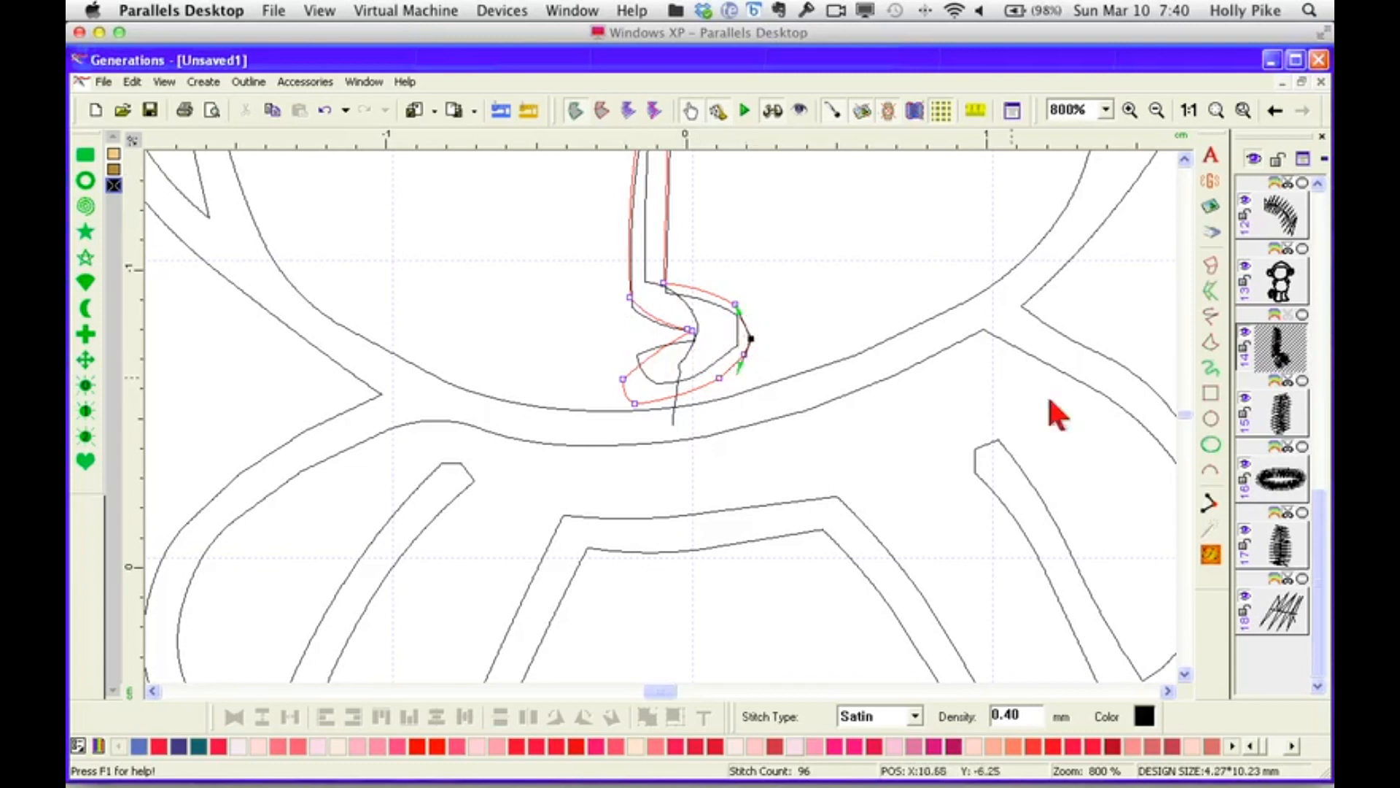
click(1212, 556)
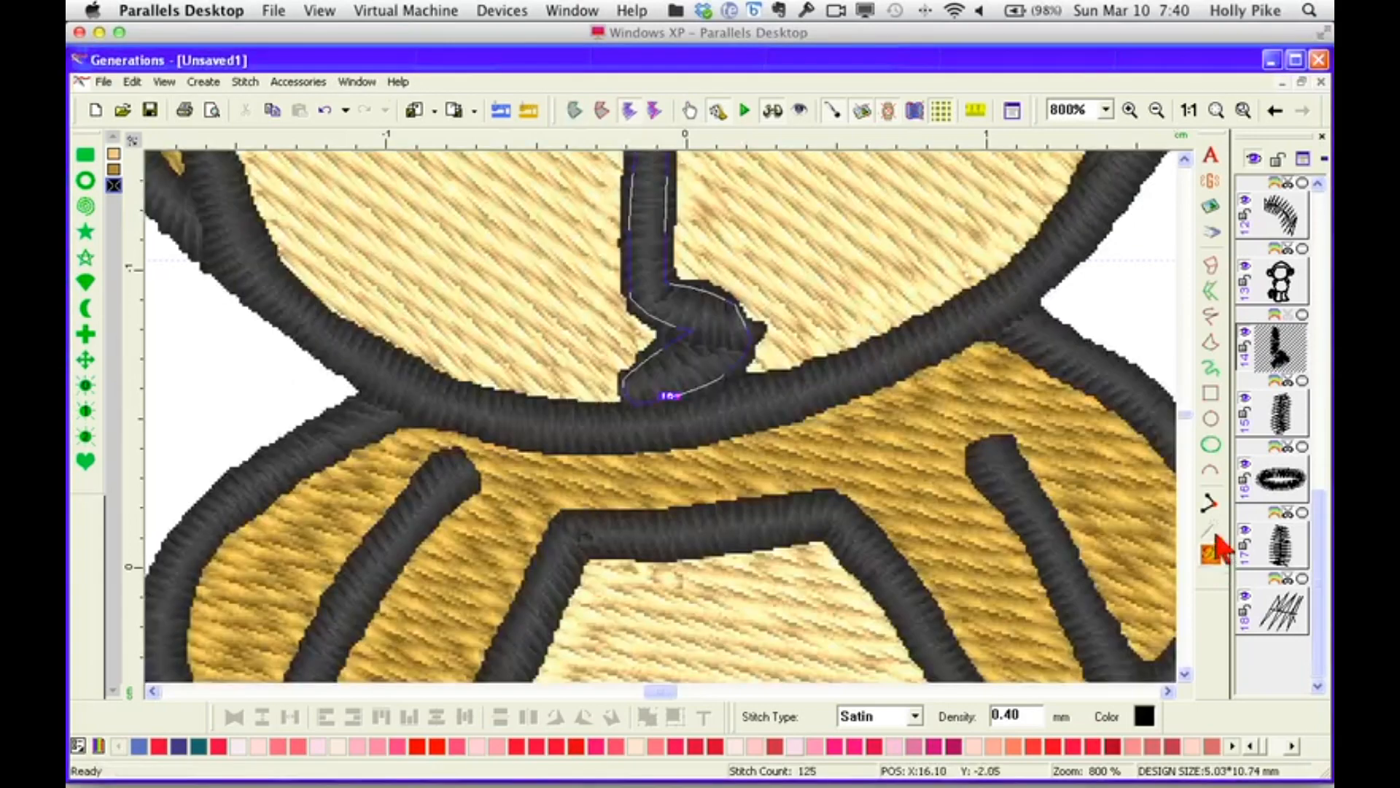
click(1188, 113)
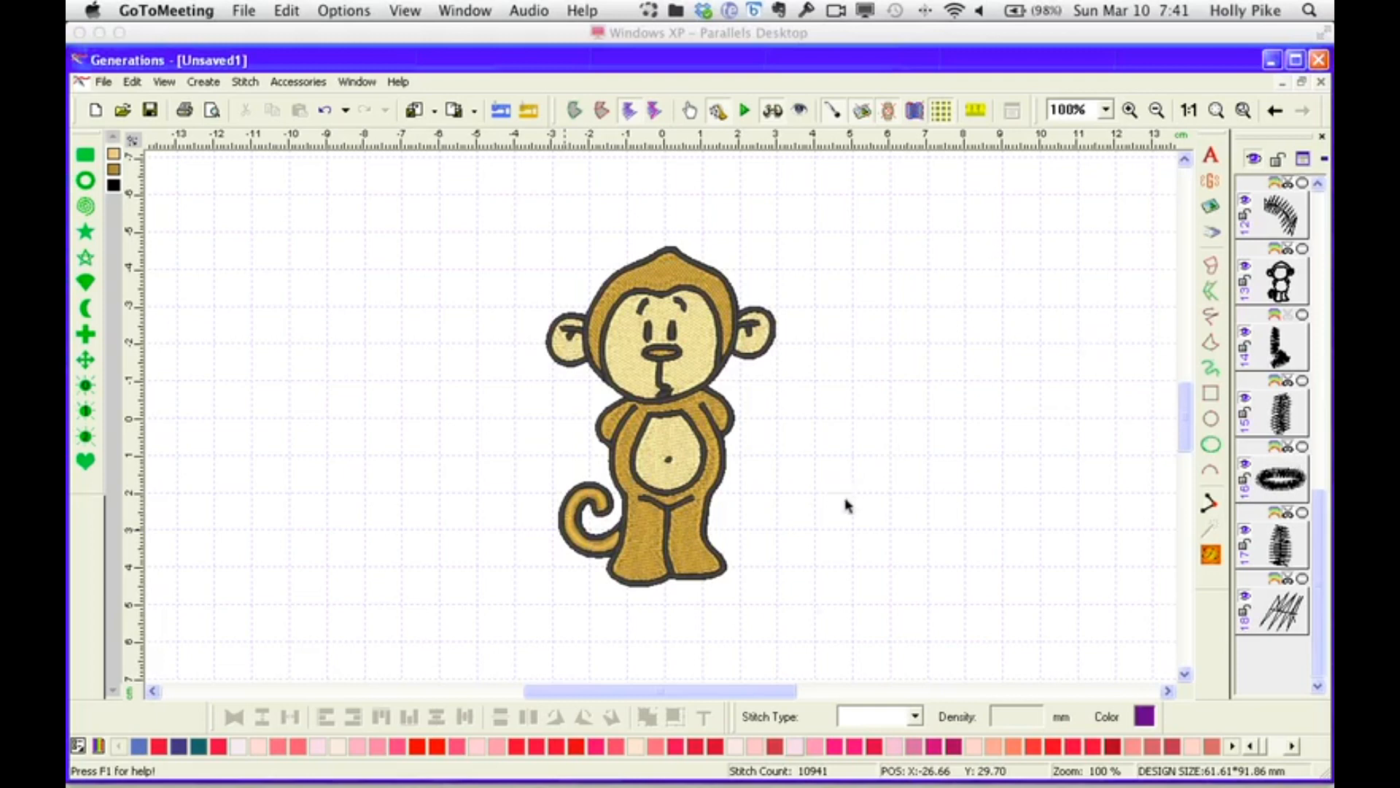
click(1285, 279)
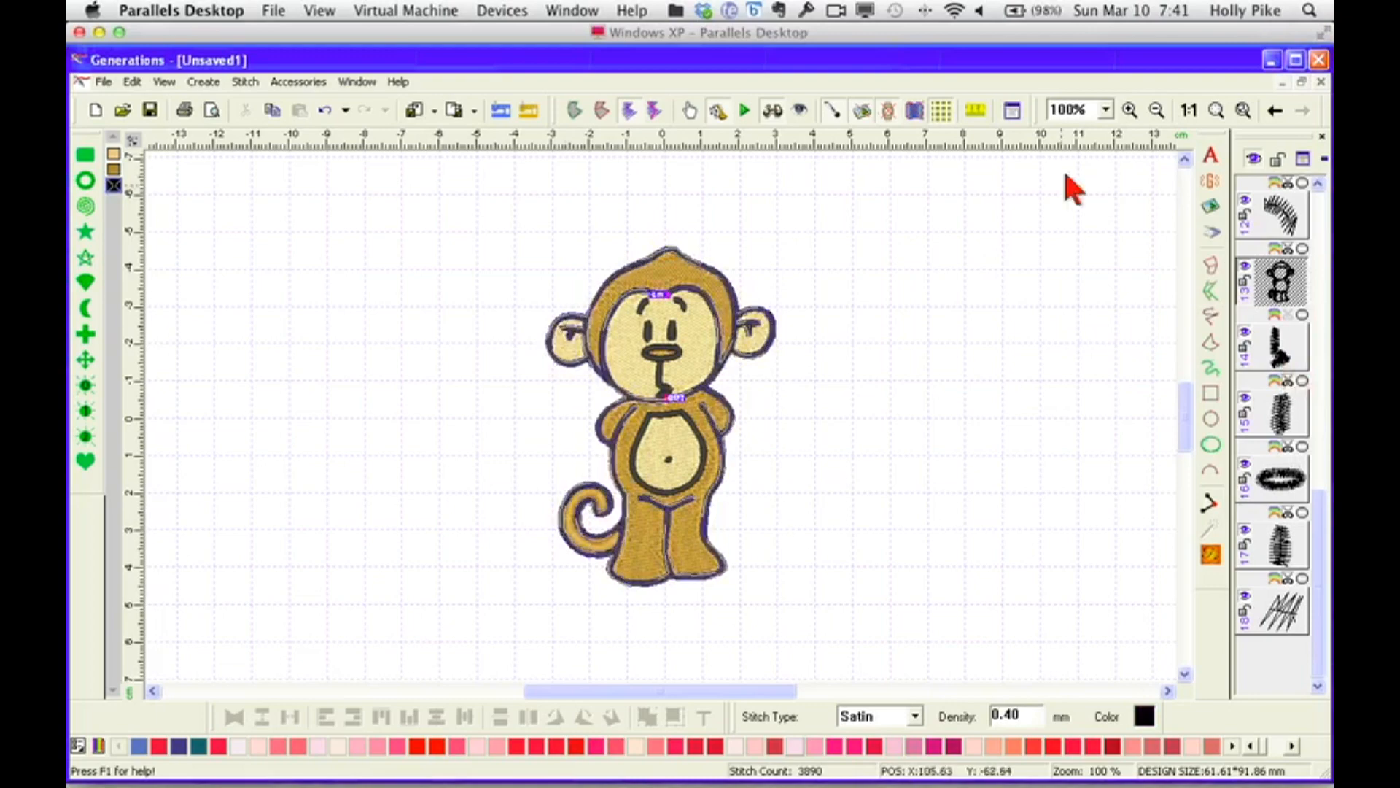
click(1107, 109)
click(1068, 209)
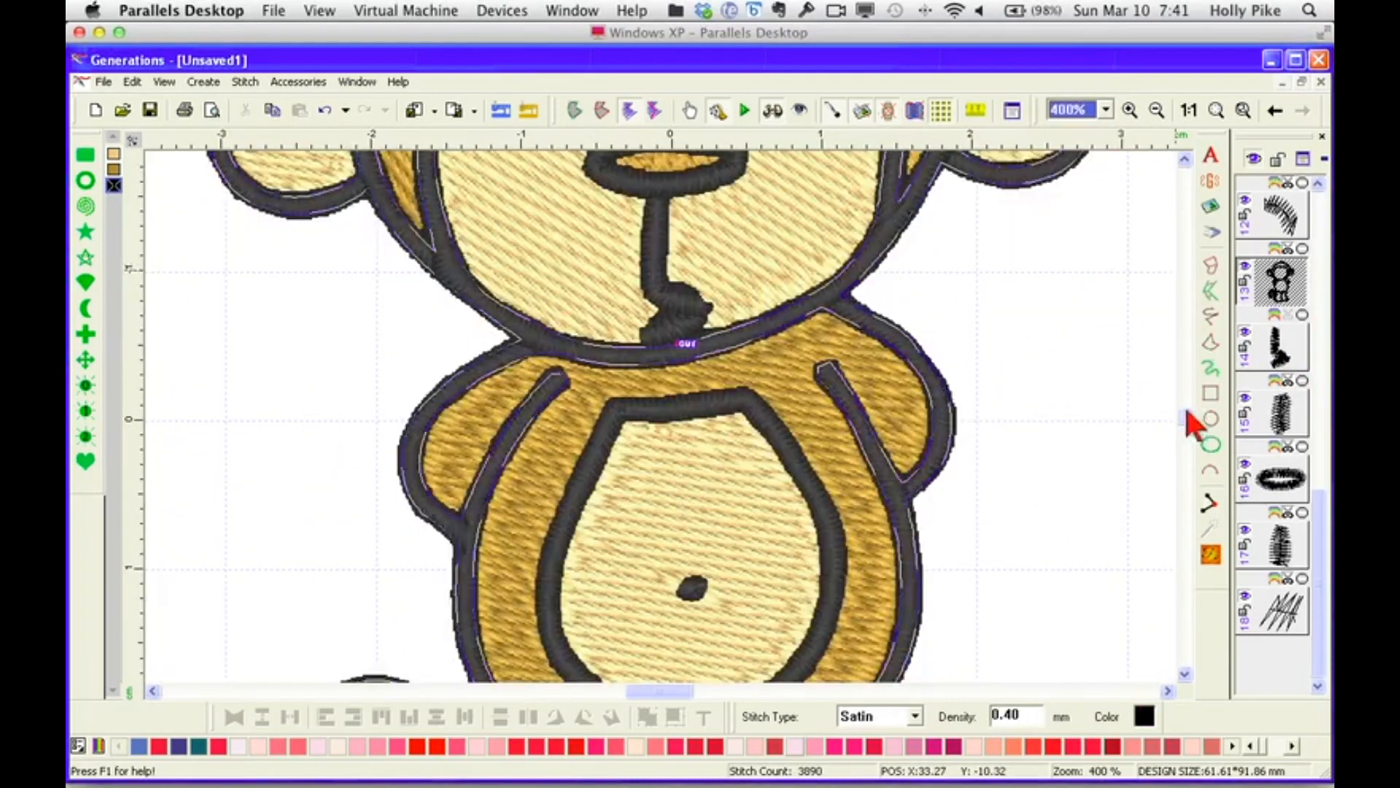
click(1215, 110)
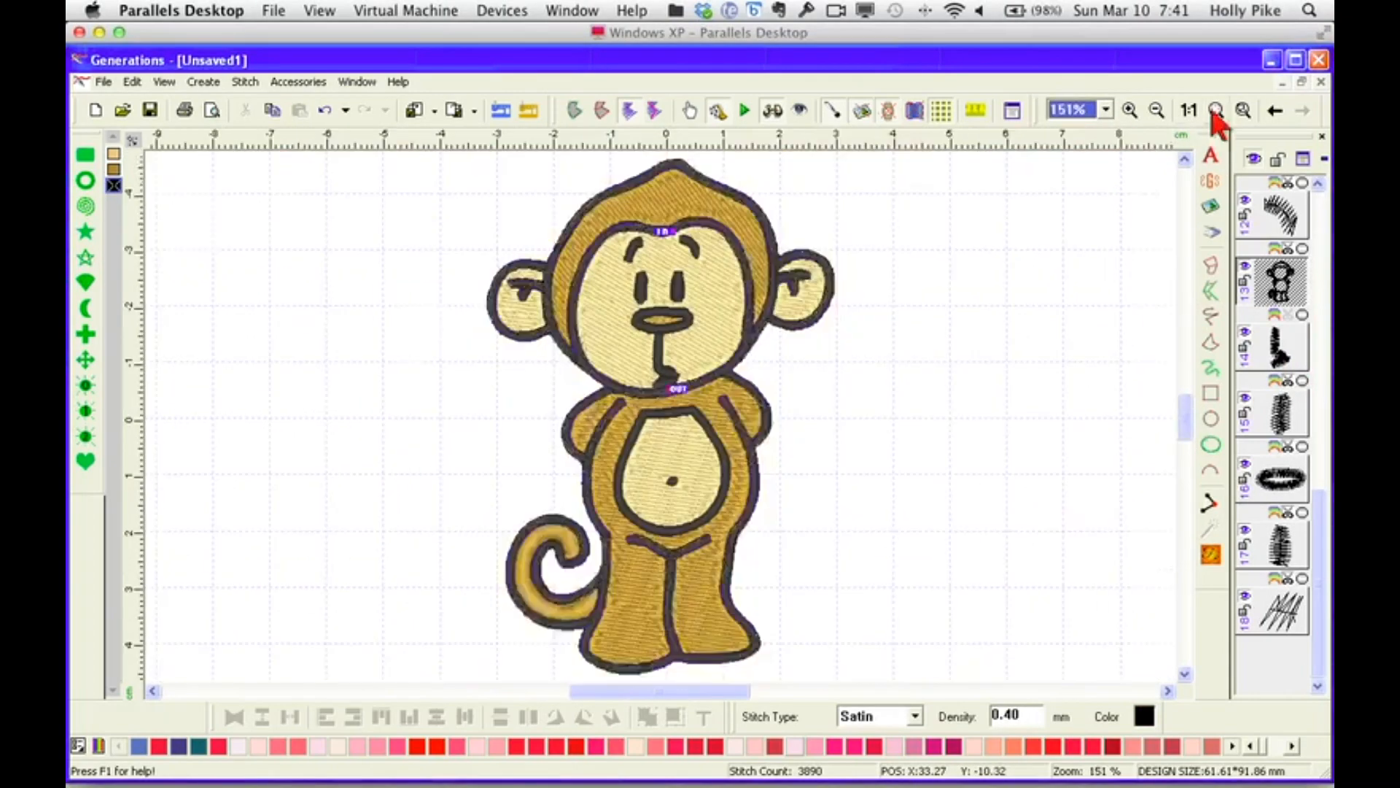
click(904, 417)
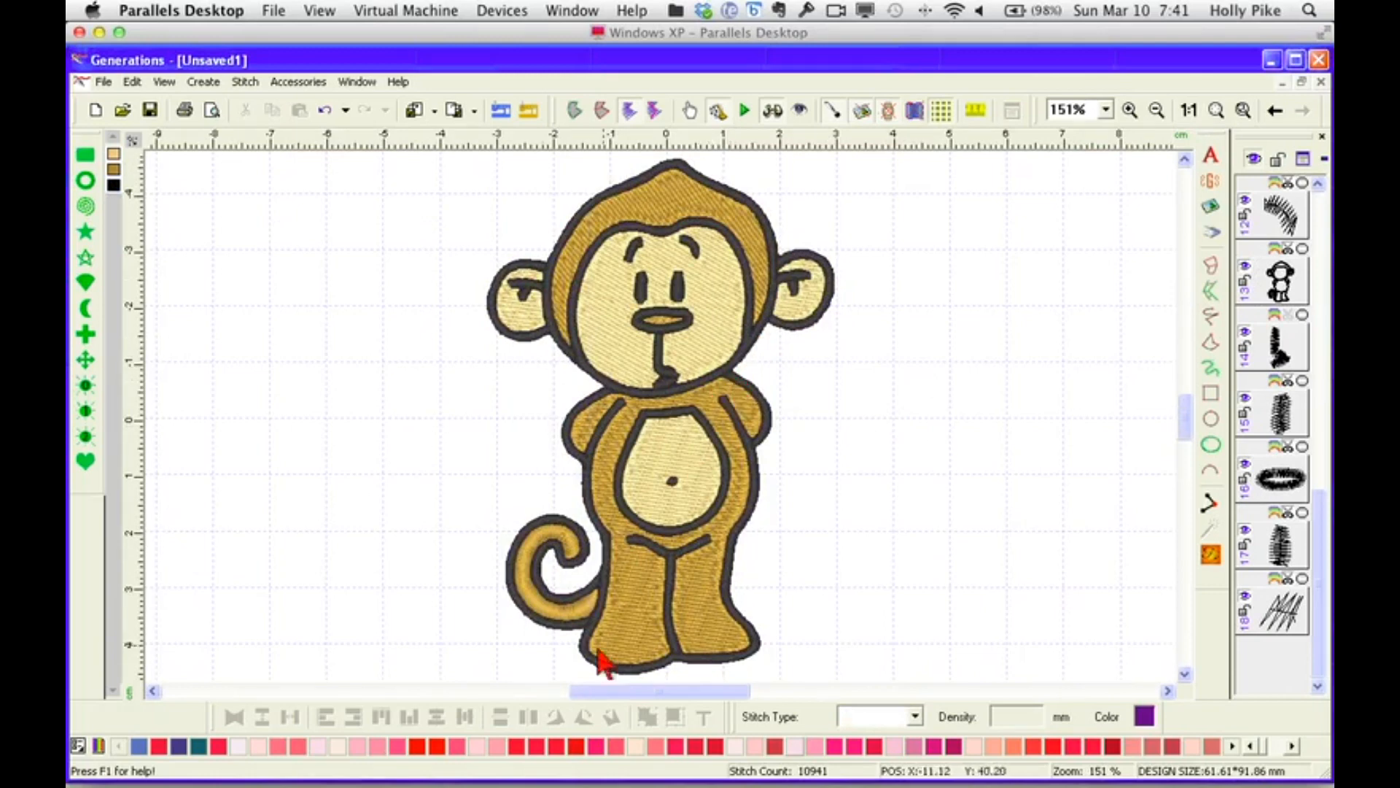
Divide the main black outline with lines at both lower ends of the inner face arc and regenerate its stitches.
click(777, 256)
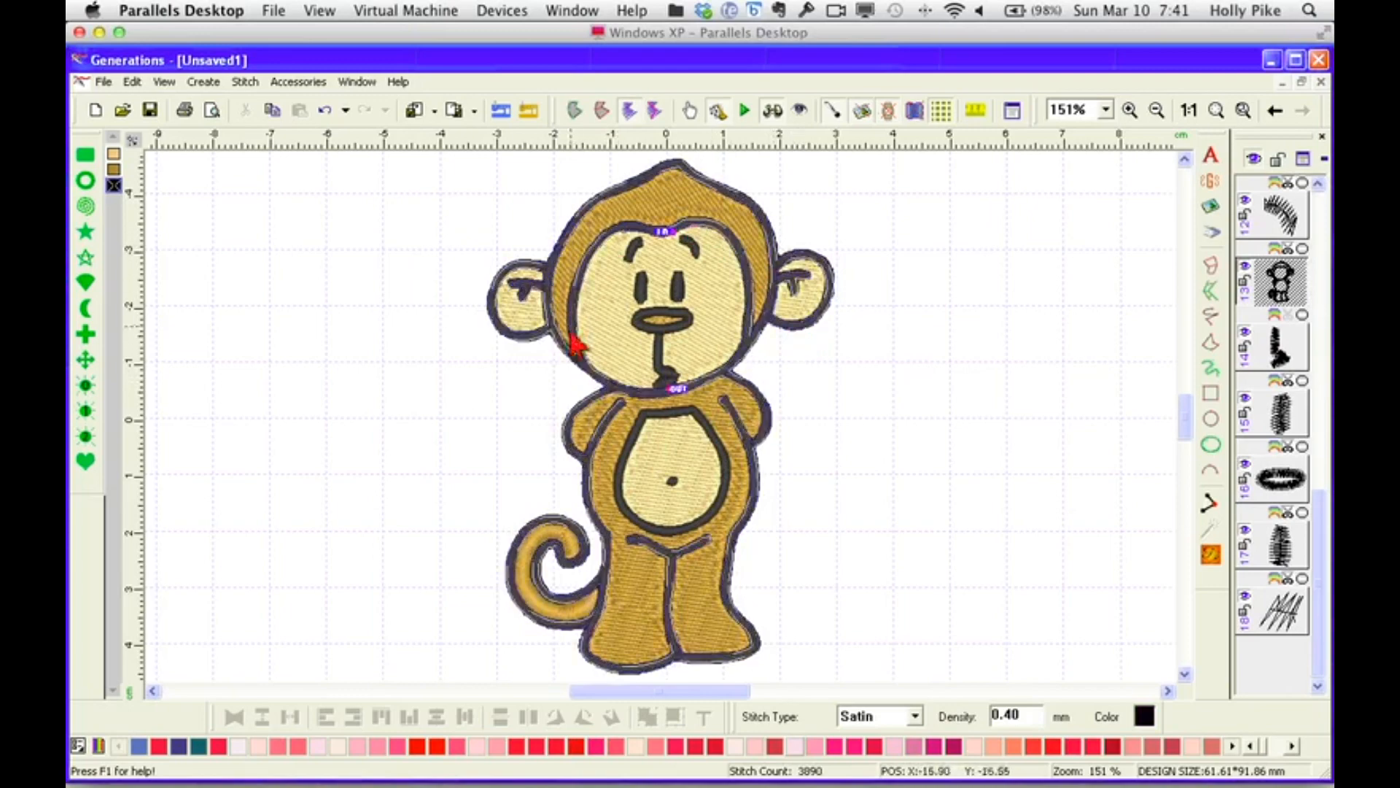
click(1105, 109)
click(1069, 206)
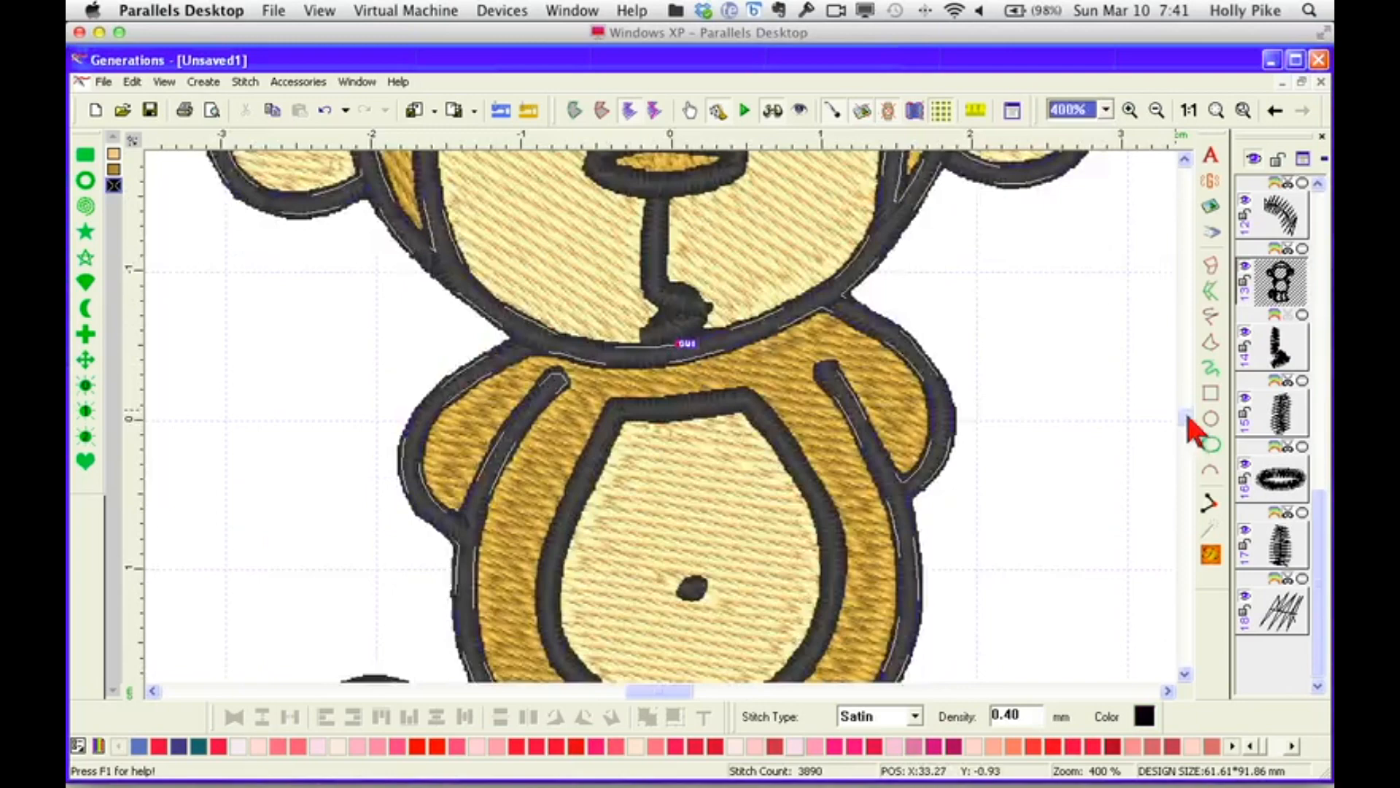
scroll(1199, 415, up, 3)
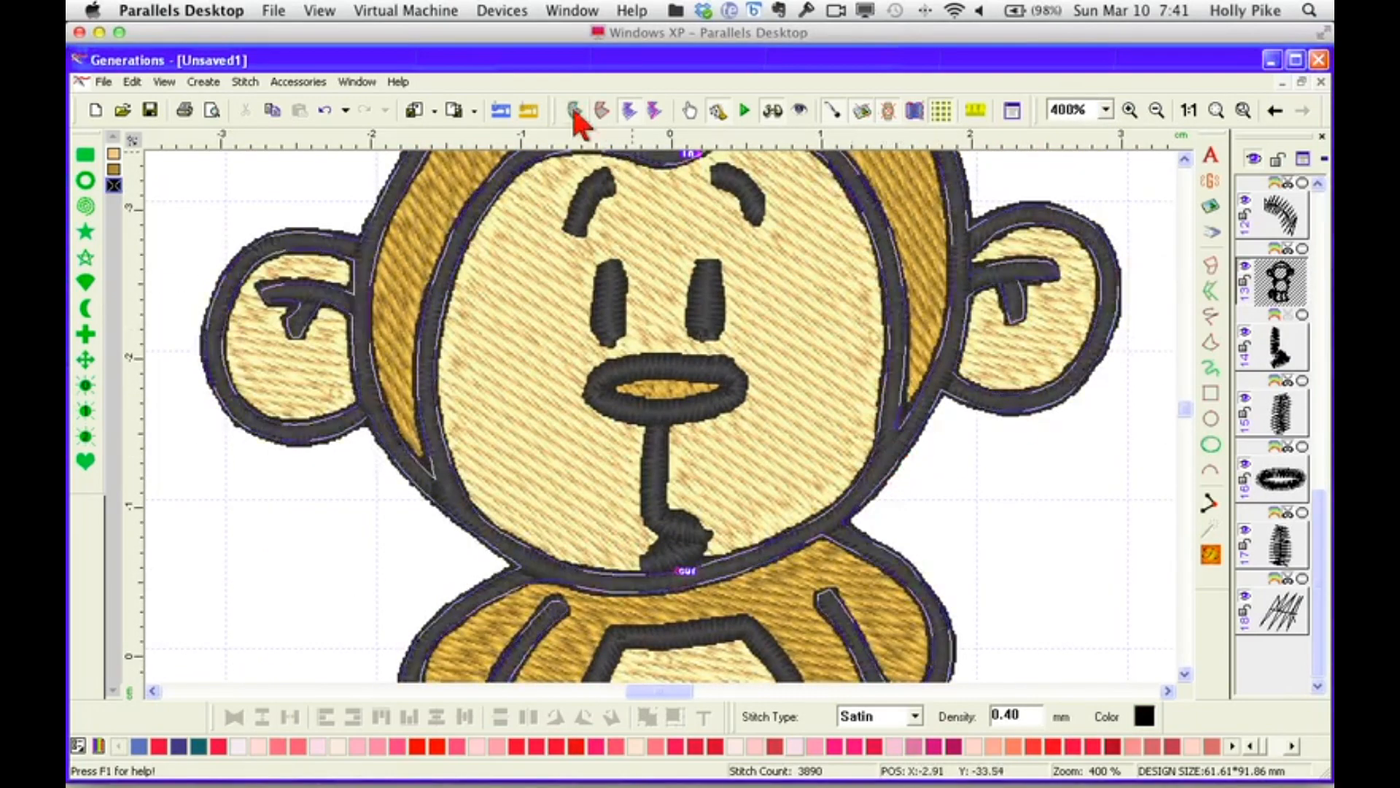
click(575, 111)
right_click(903, 446)
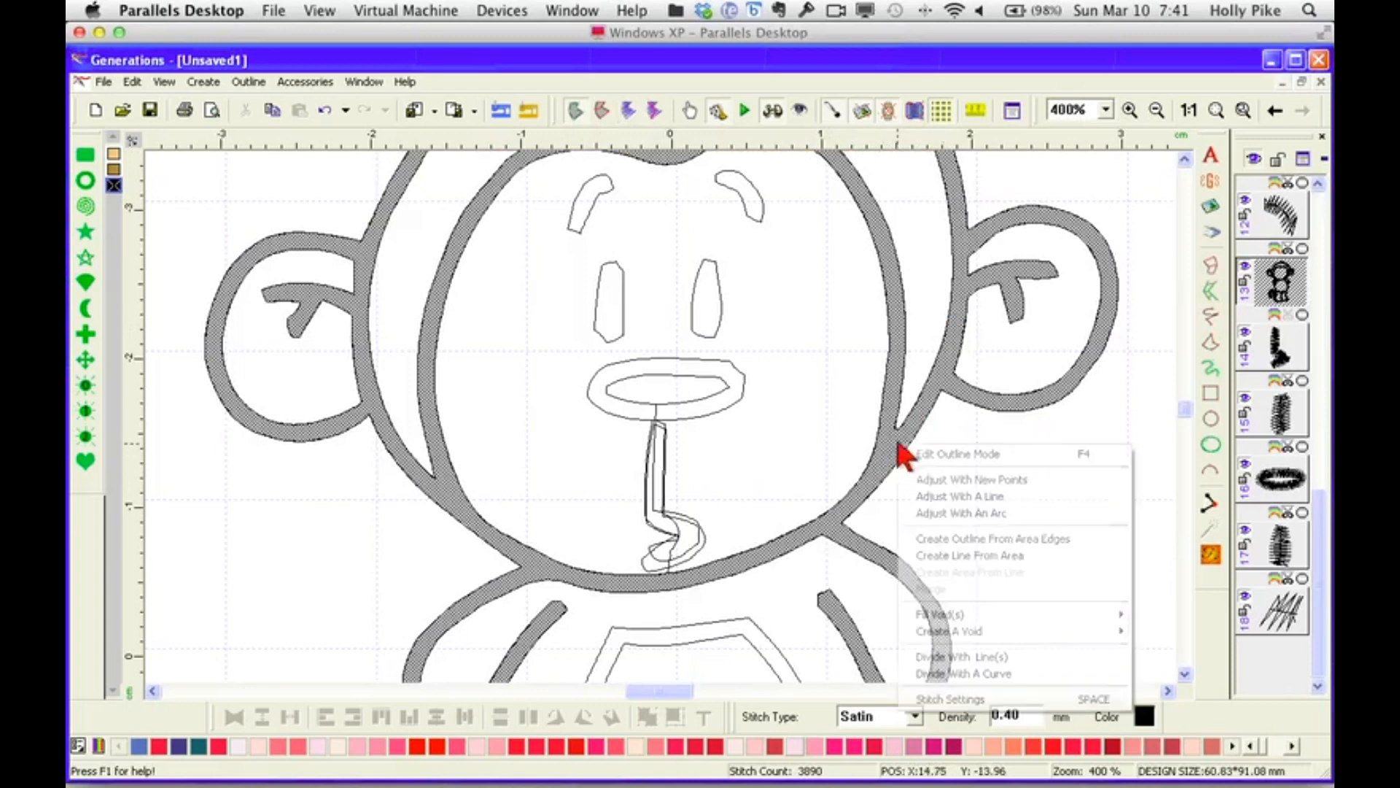
click(988, 658)
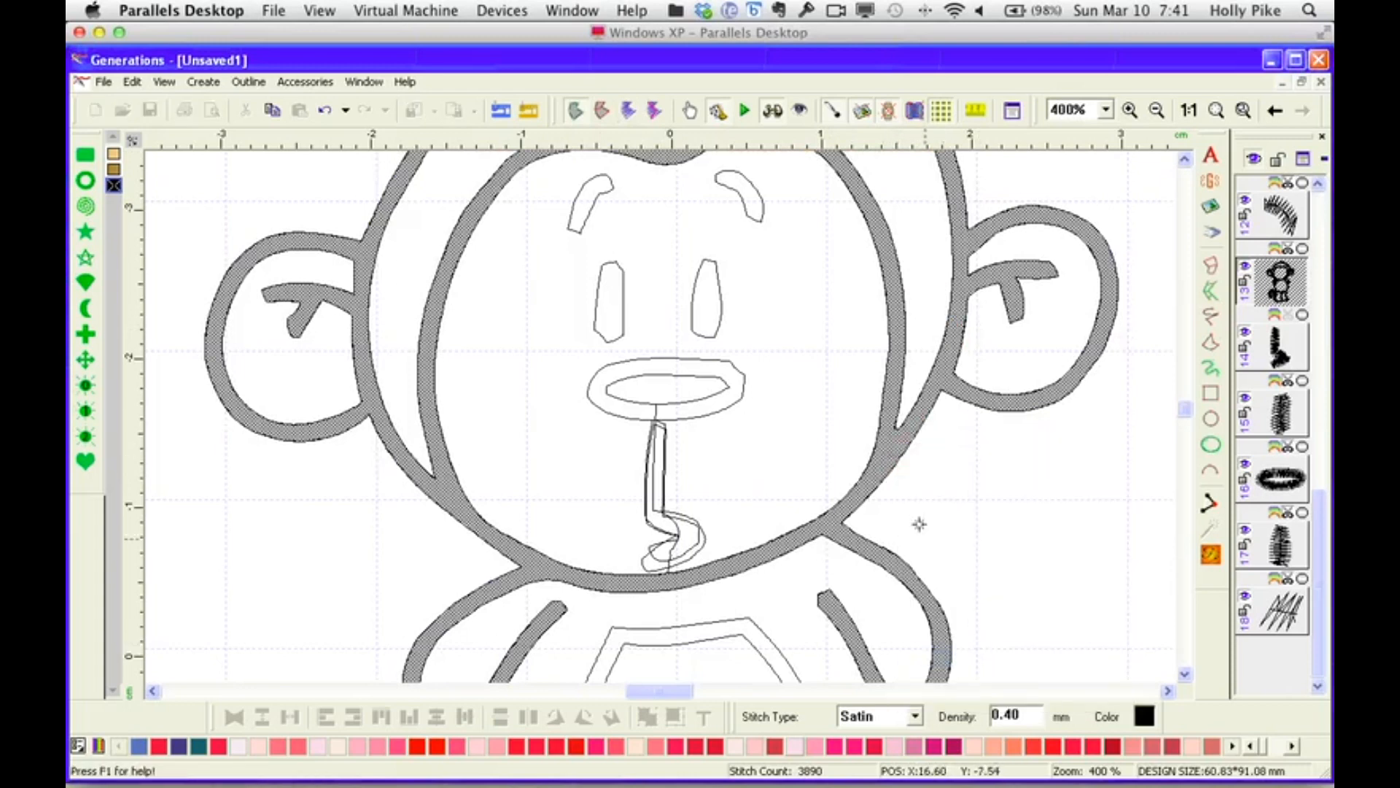
click(902, 420)
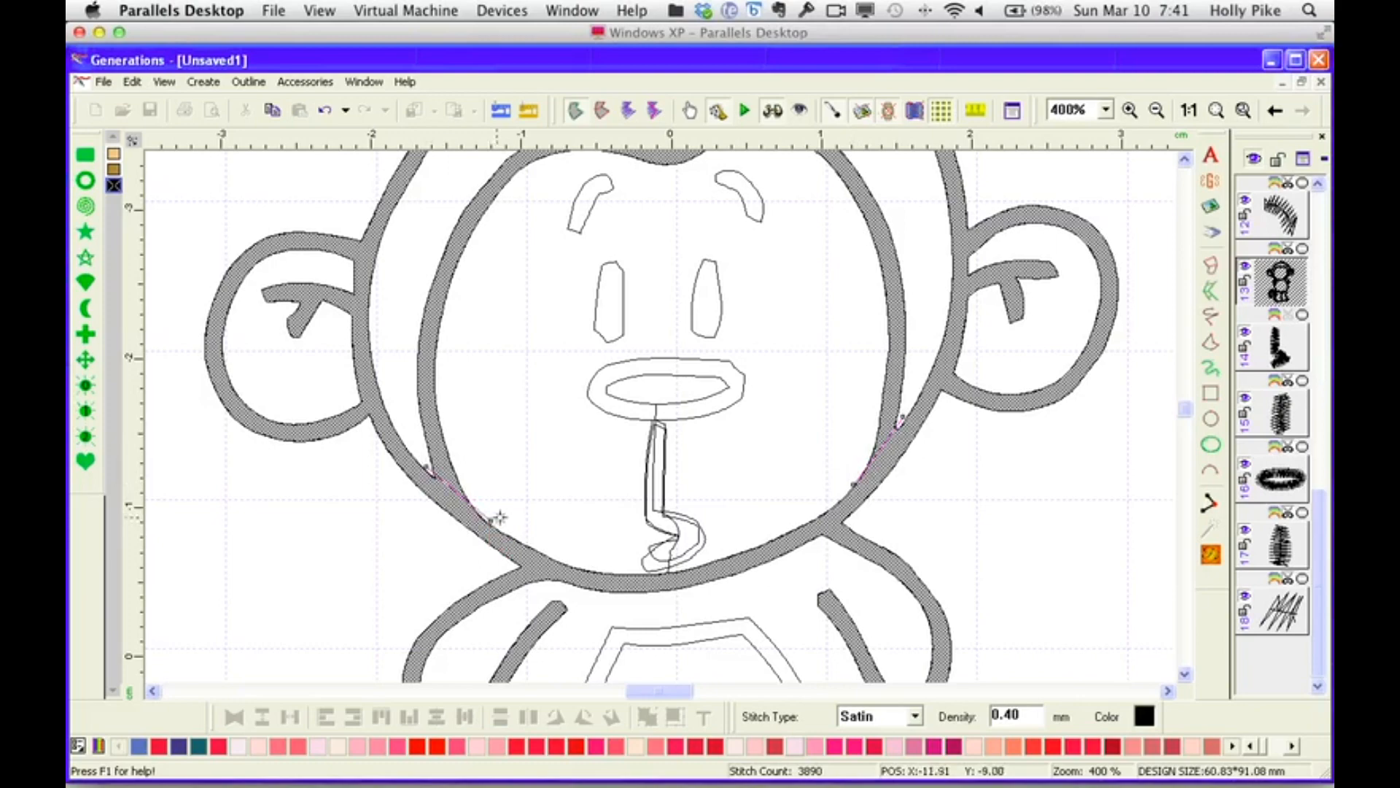
click(1210, 557)
Color the separated inner face arc with the light tan of the face fill and regenerate its stitches.
click(1284, 236)
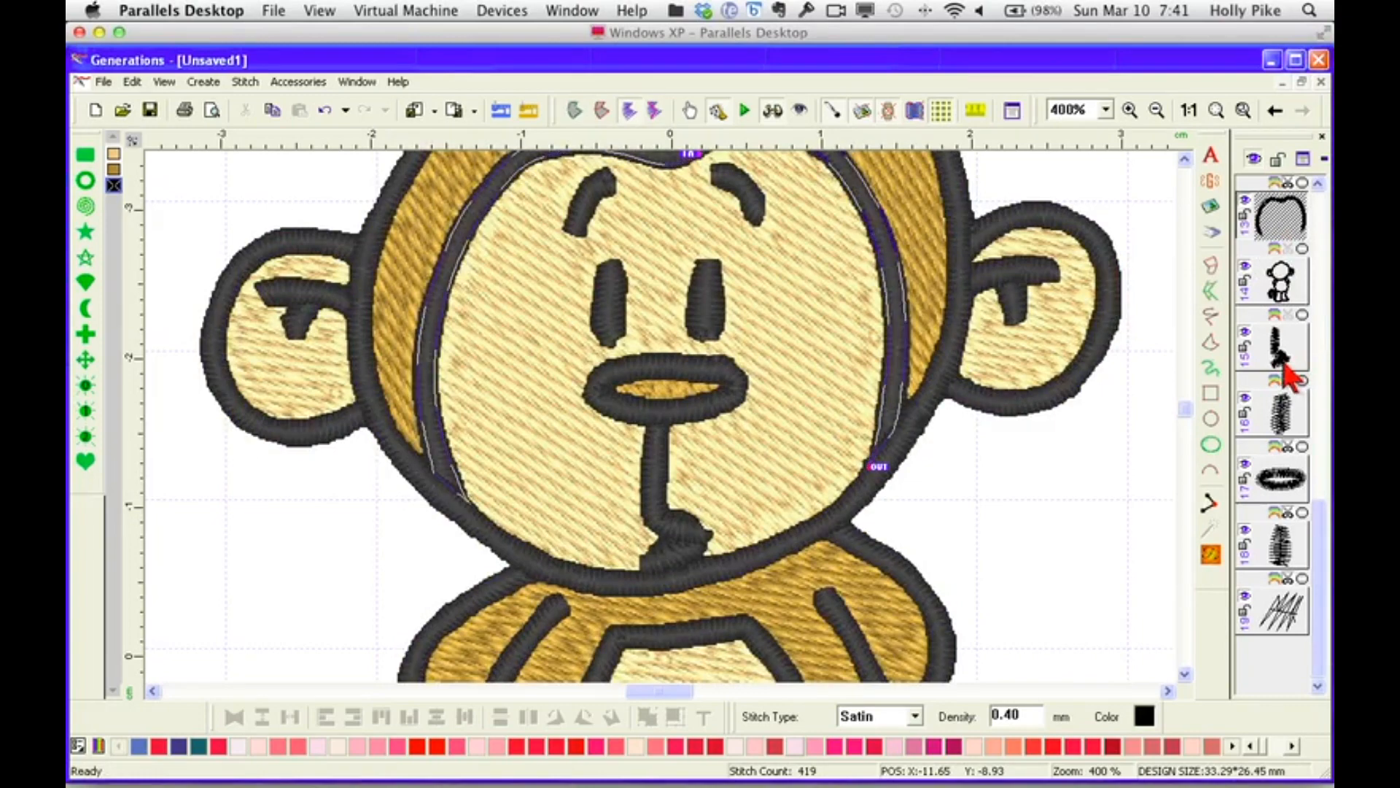
drag(1325, 532, 1323, 519)
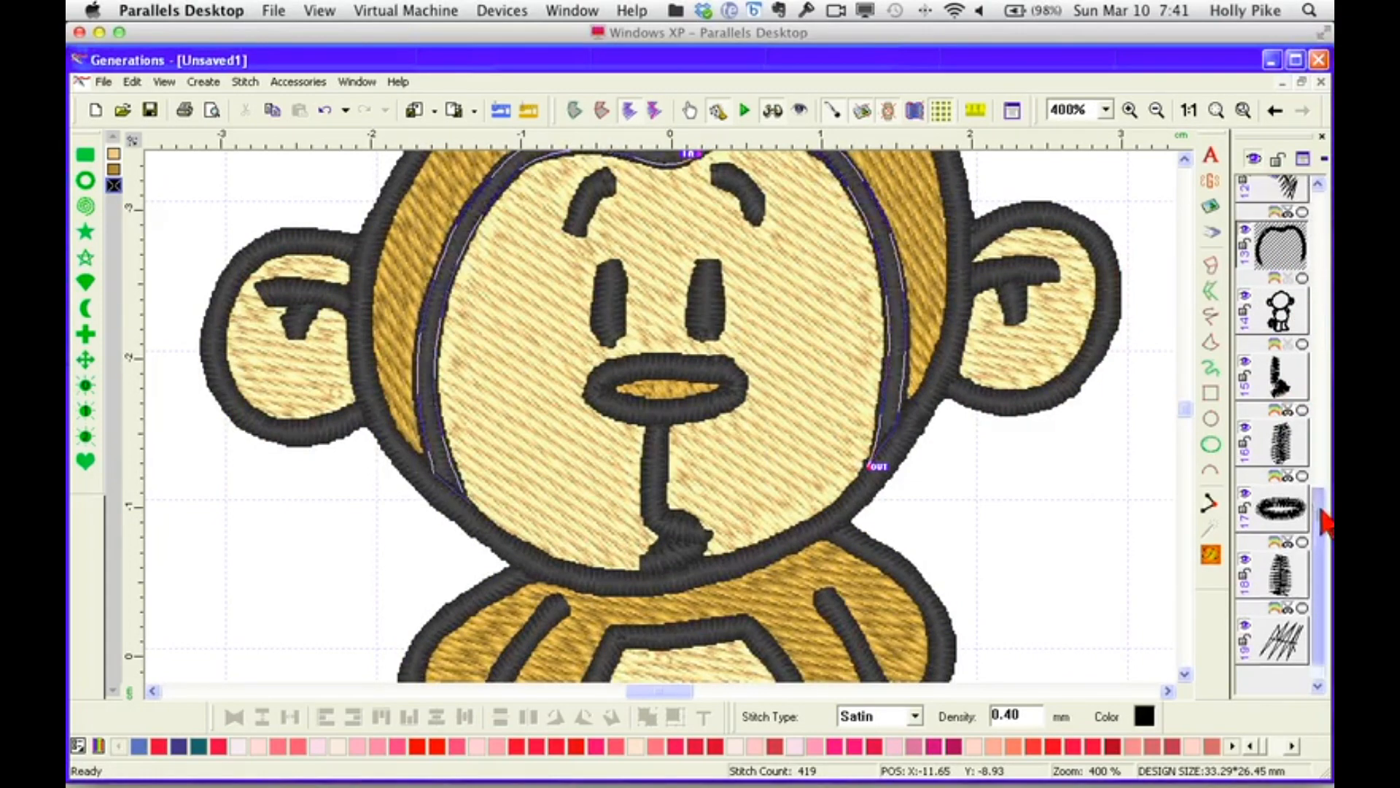
click(1189, 111)
click(1007, 440)
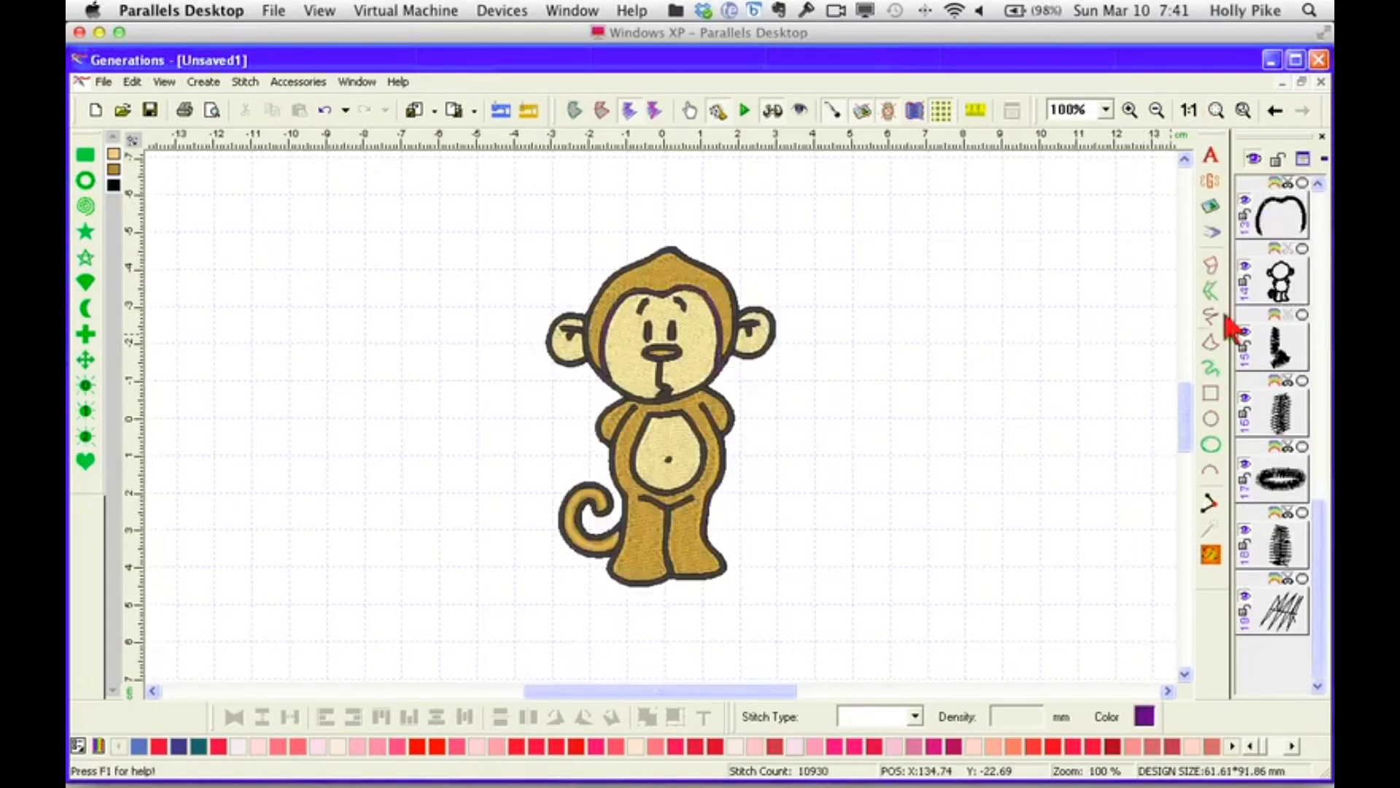
click(1281, 219)
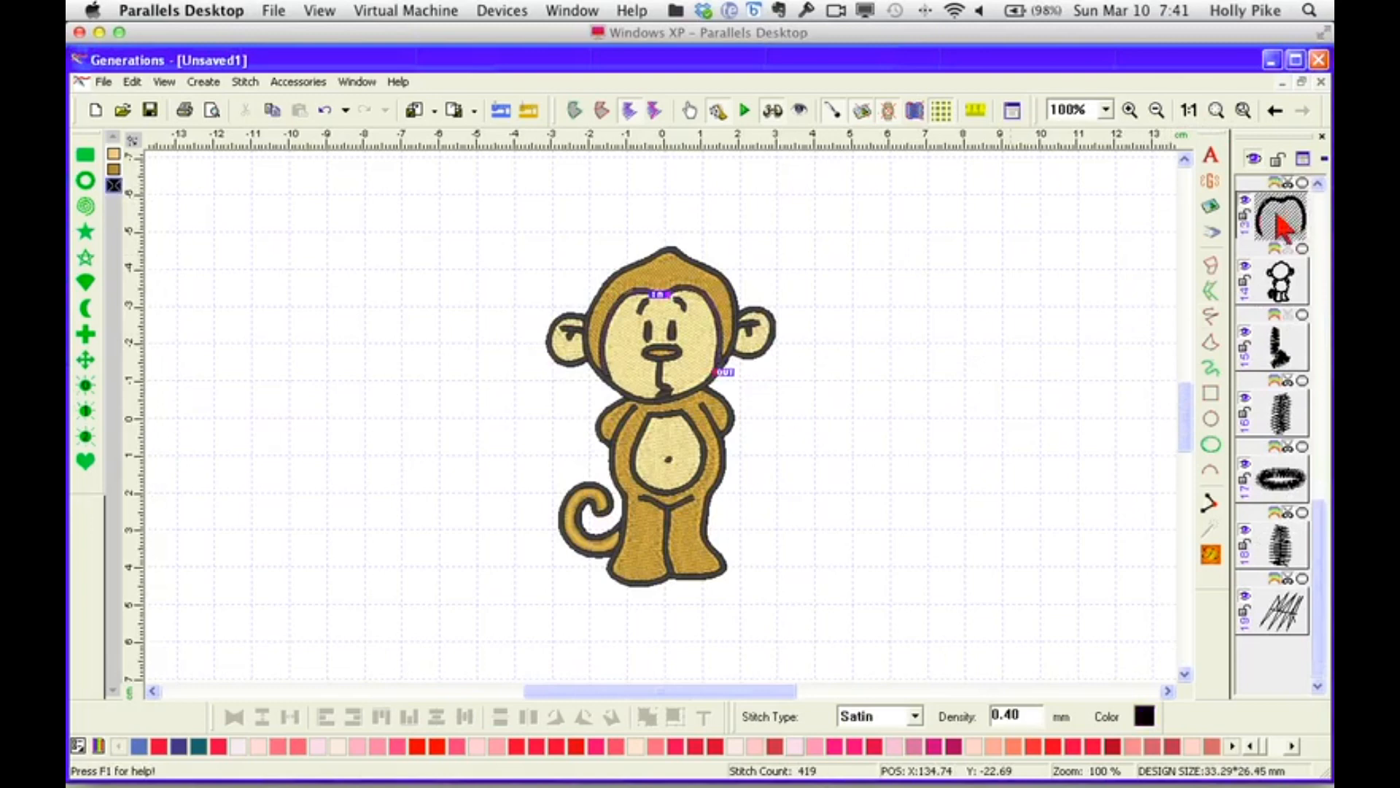
click(113, 155)
click(1209, 553)
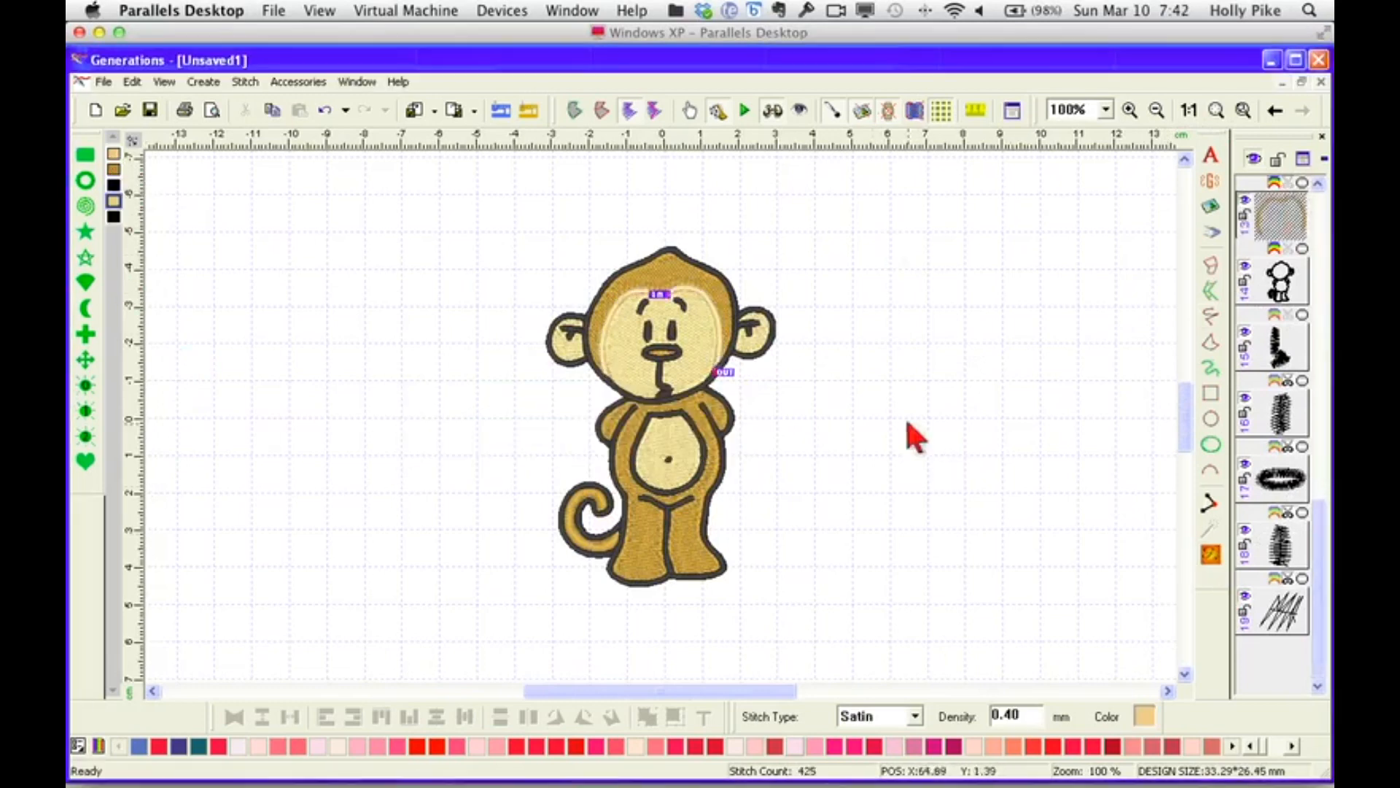
click(759, 614)
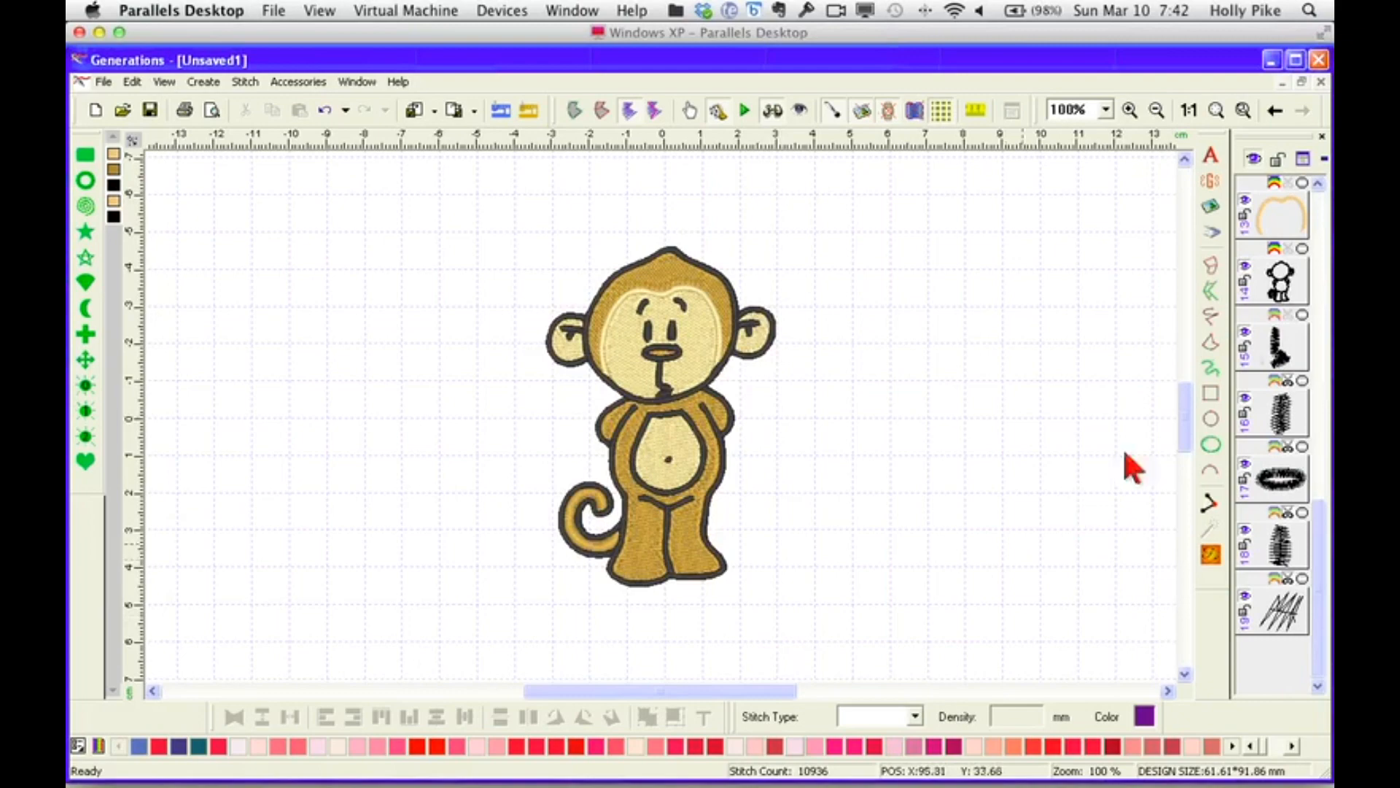
Divide the remaining black outline with lines where both ears and their inner marks meet the head, and regenerate its stitches.
click(1281, 291)
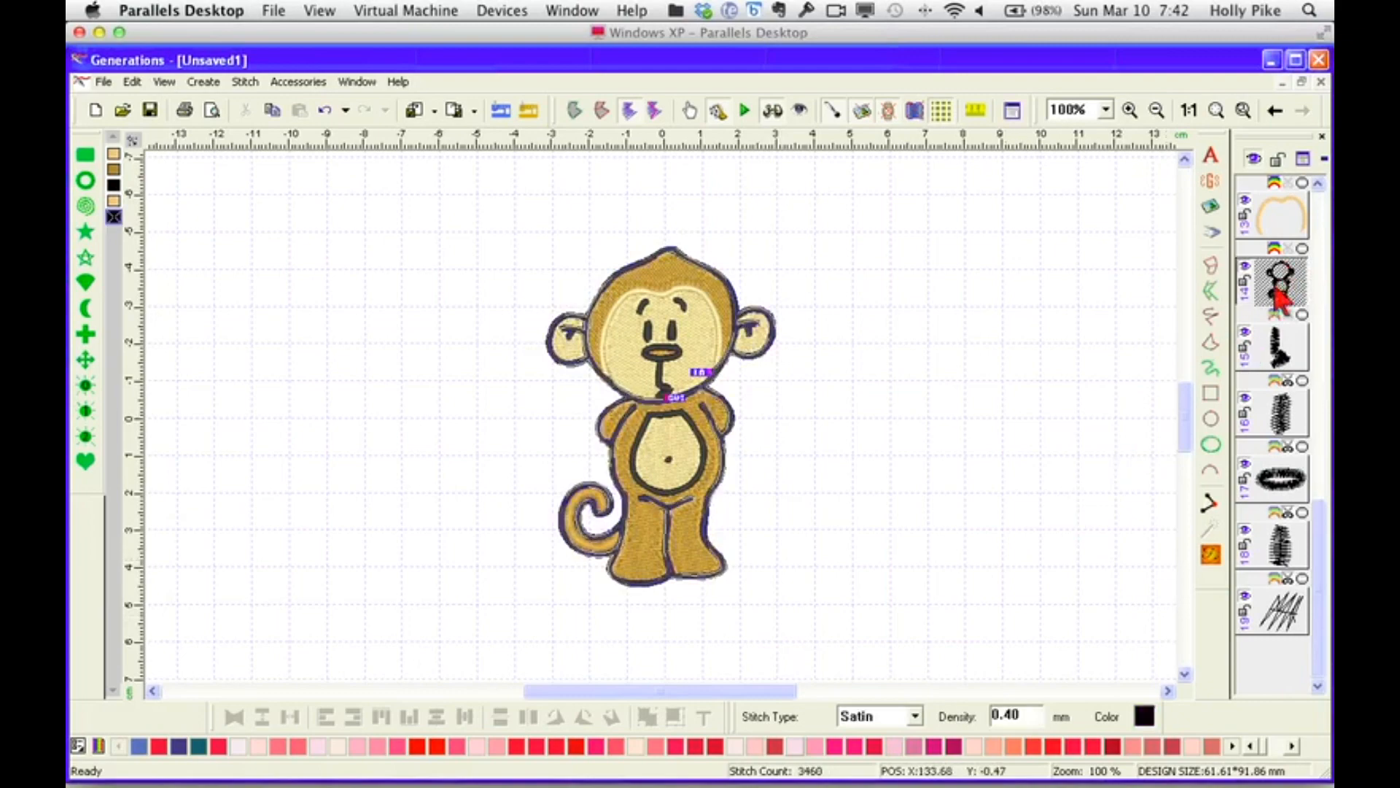
click(1107, 110)
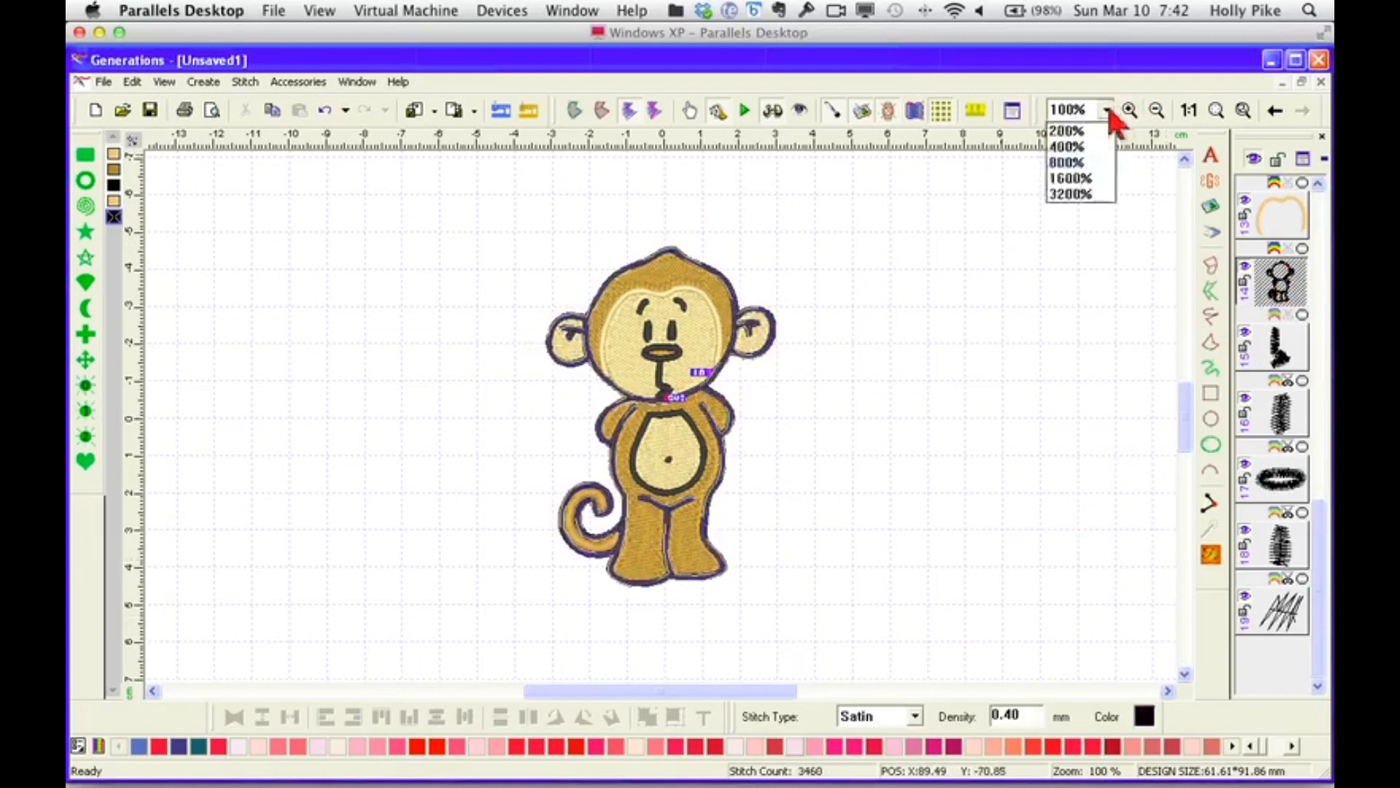
click(1069, 210)
scroll(1187, 403, up, 5)
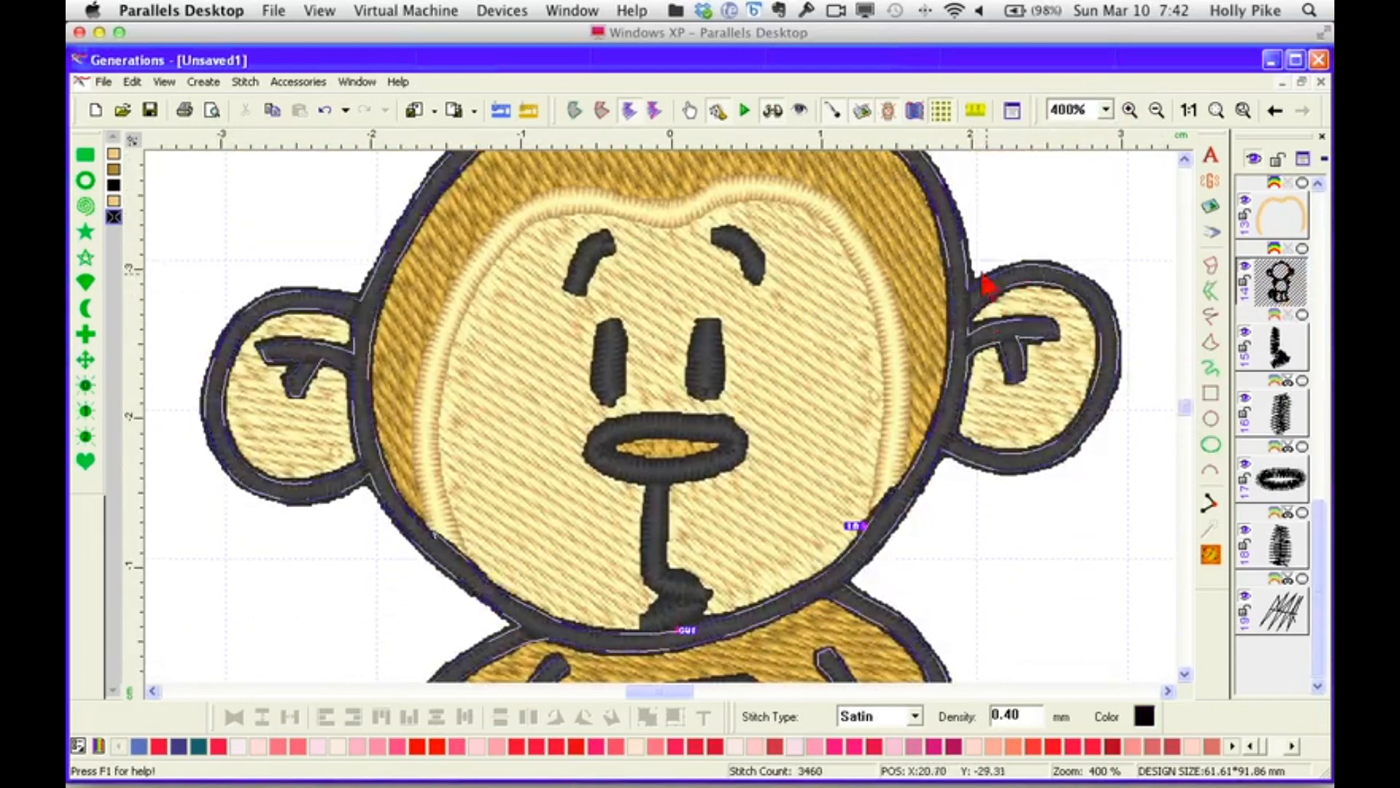
click(575, 111)
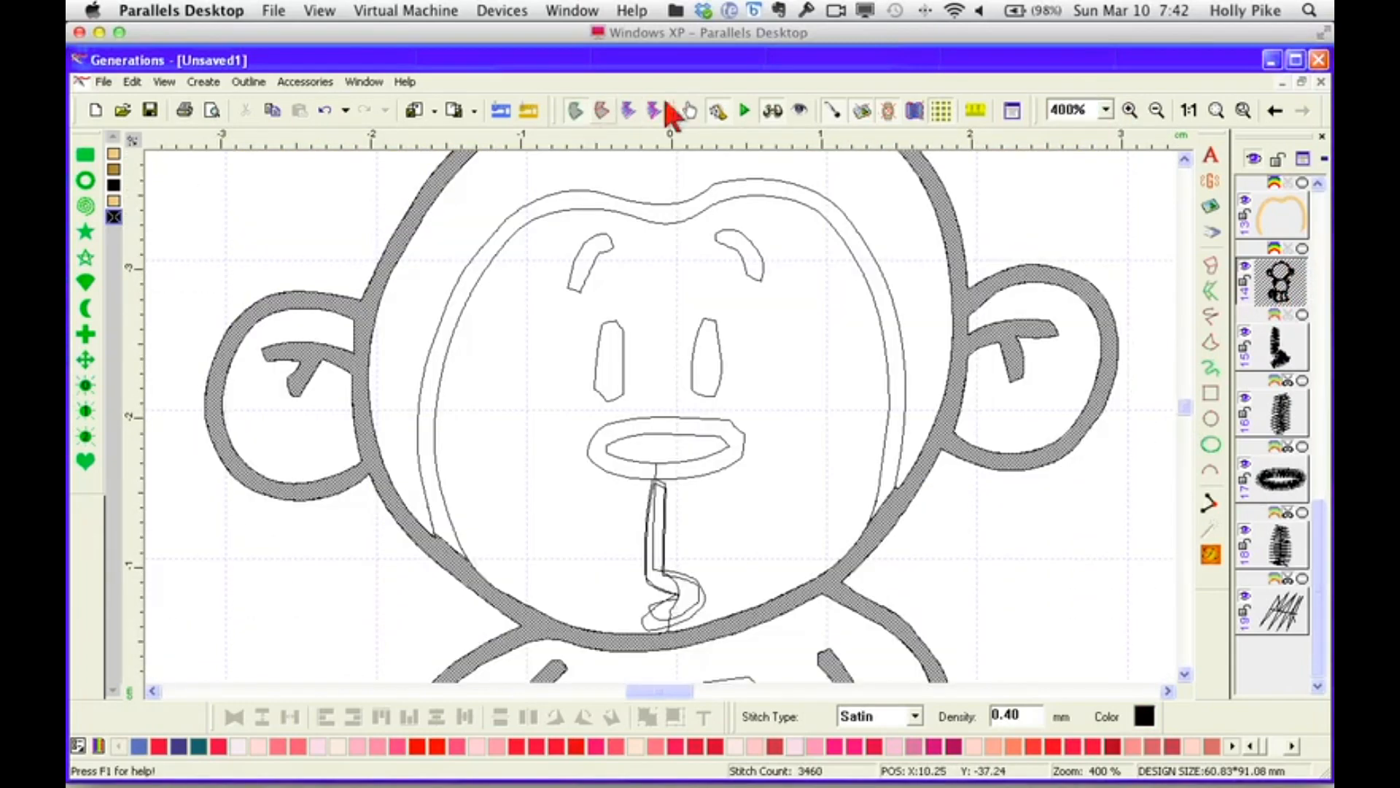
right_click(1007, 291)
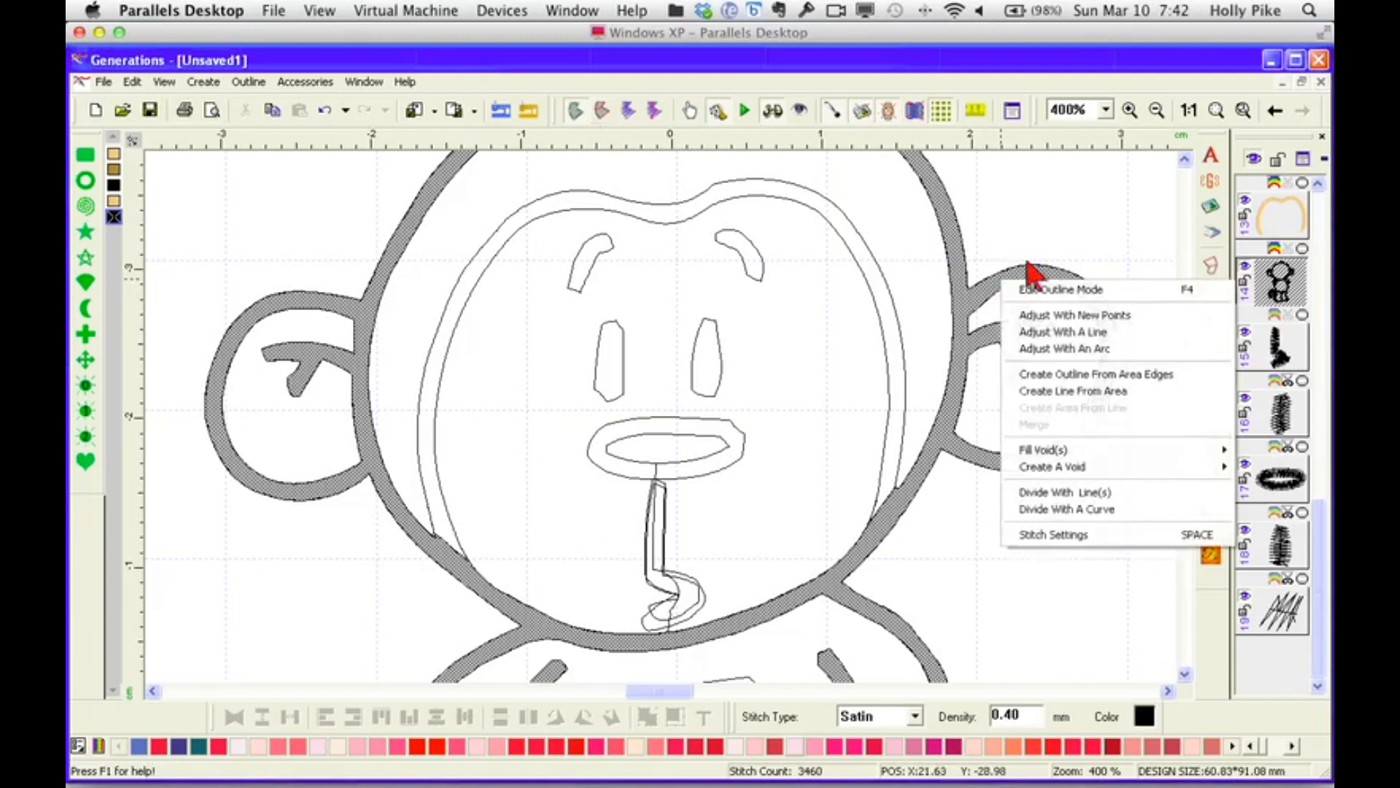
click(1075, 493)
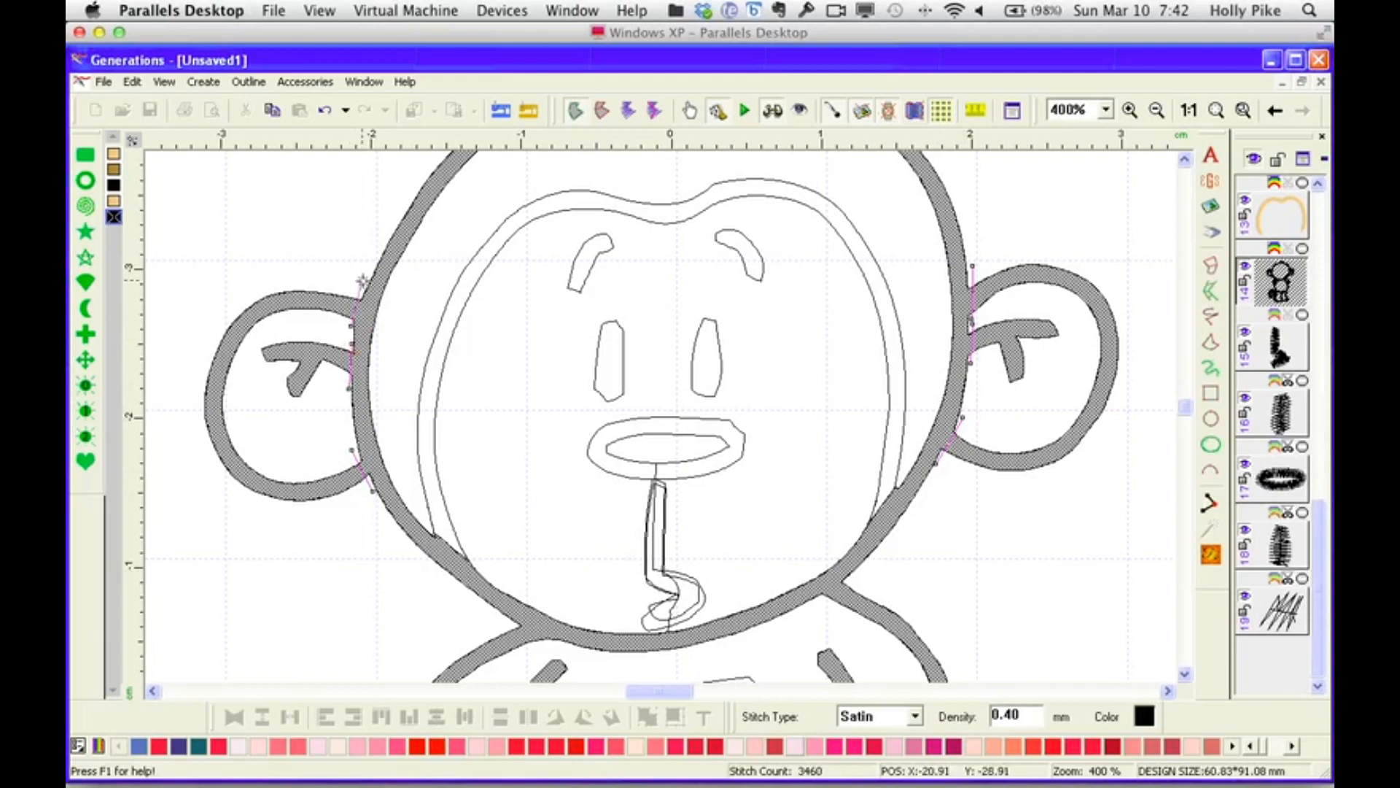
key(Delete)
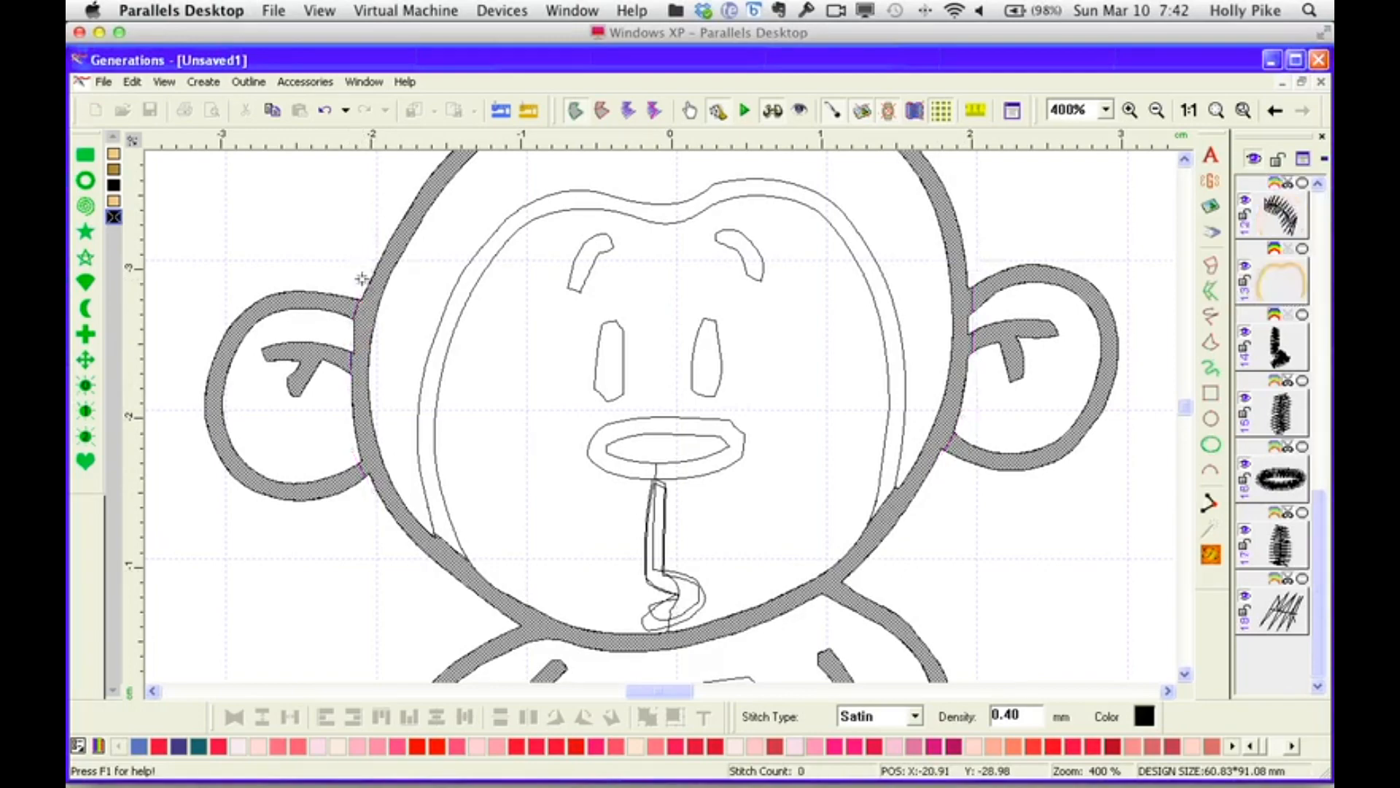
click(1211, 554)
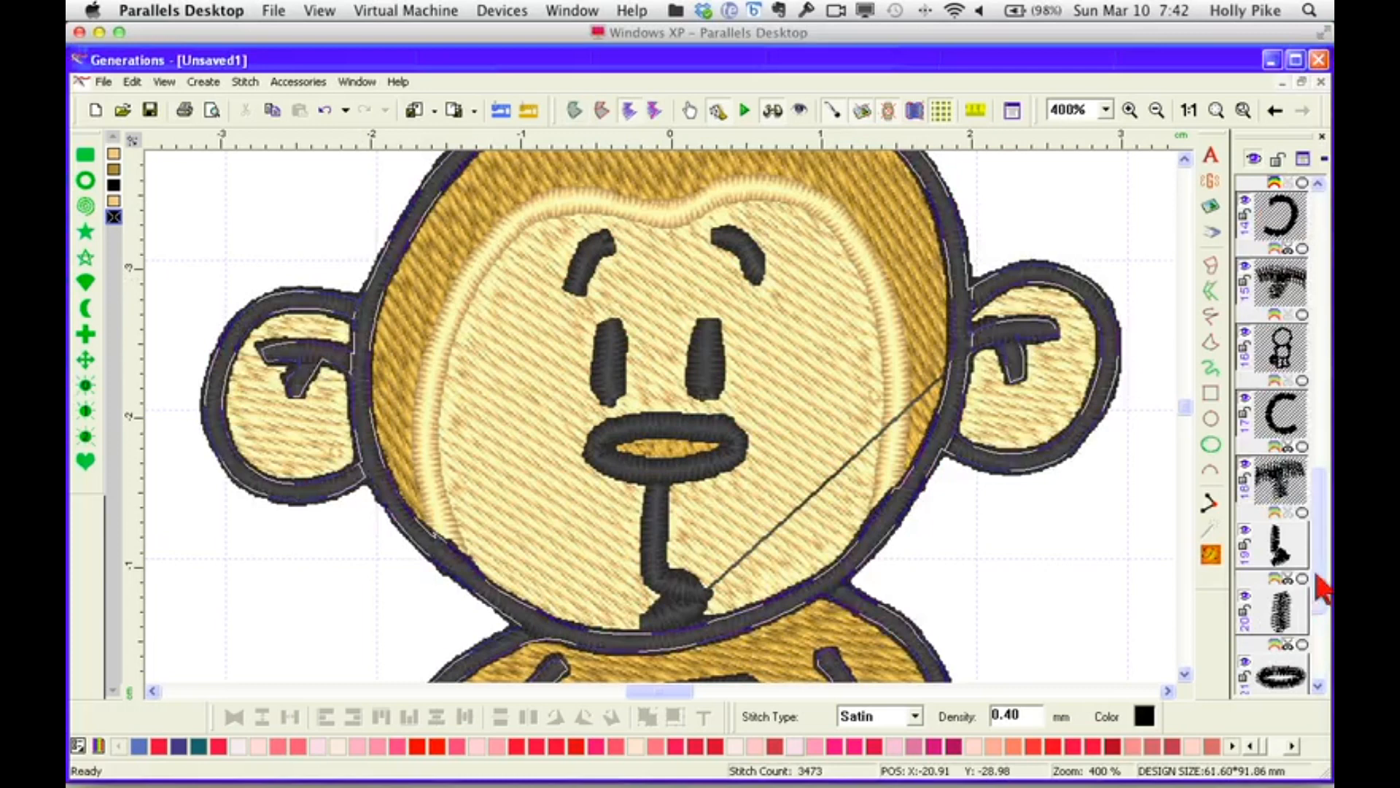
Color the two separated outer ear outlines with the light tan used for the face arc.
click(1283, 485)
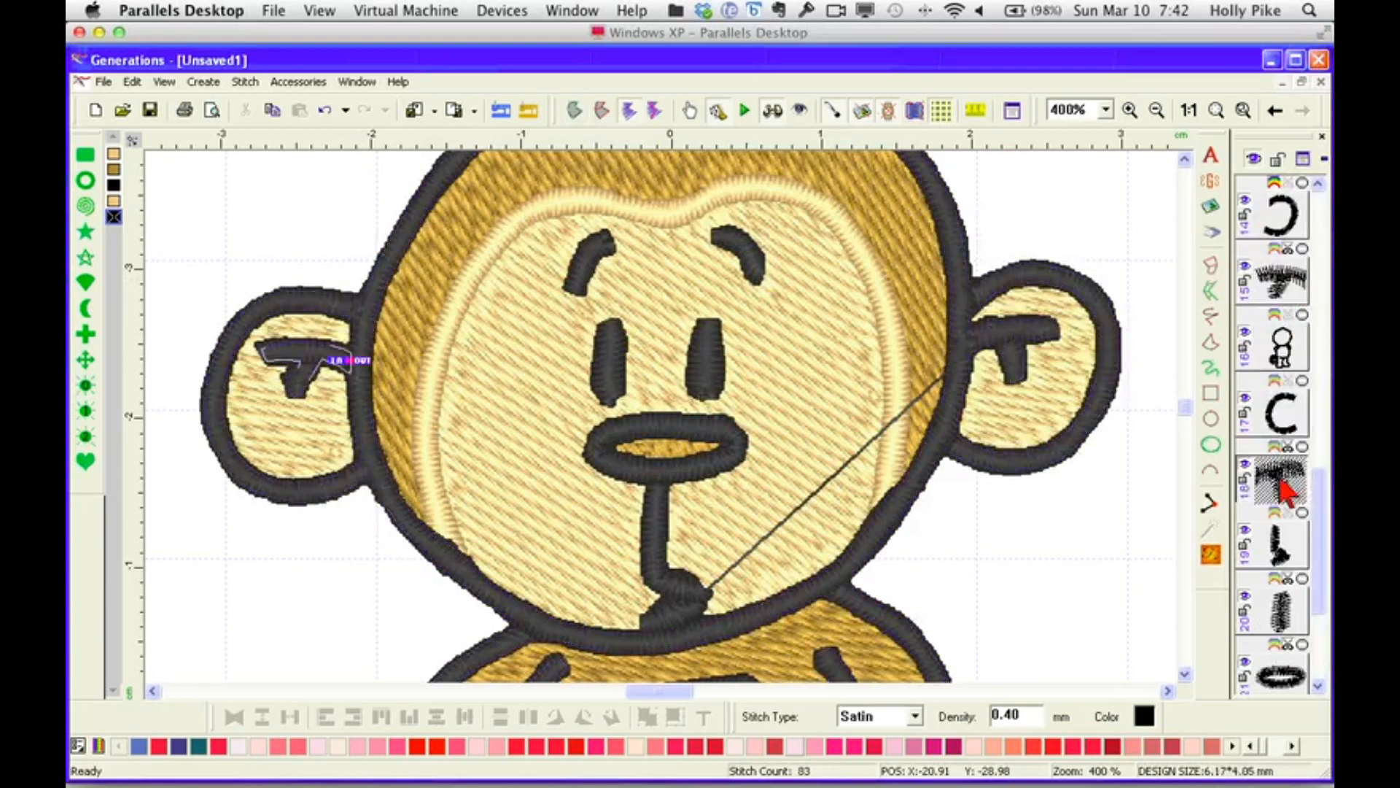
click(1282, 217)
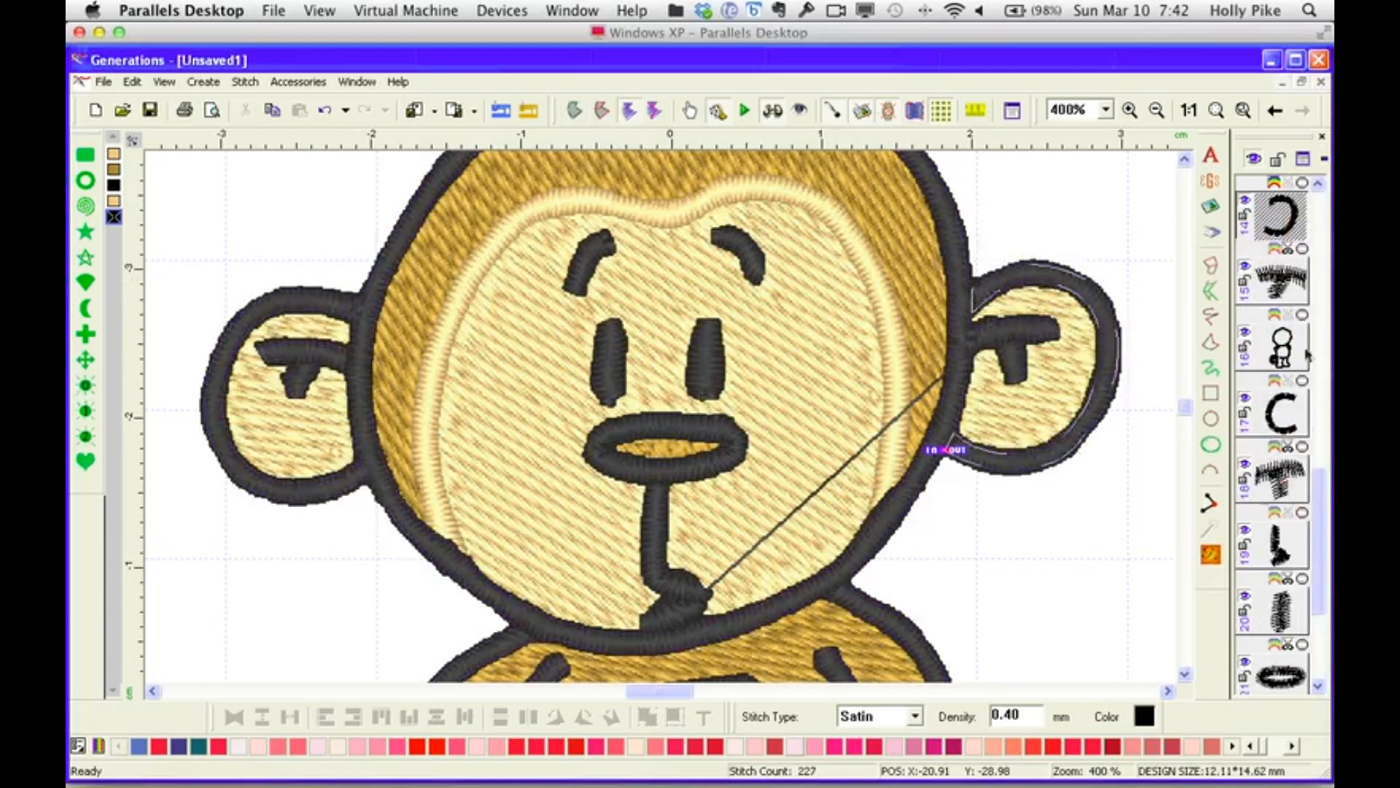
click(1283, 430)
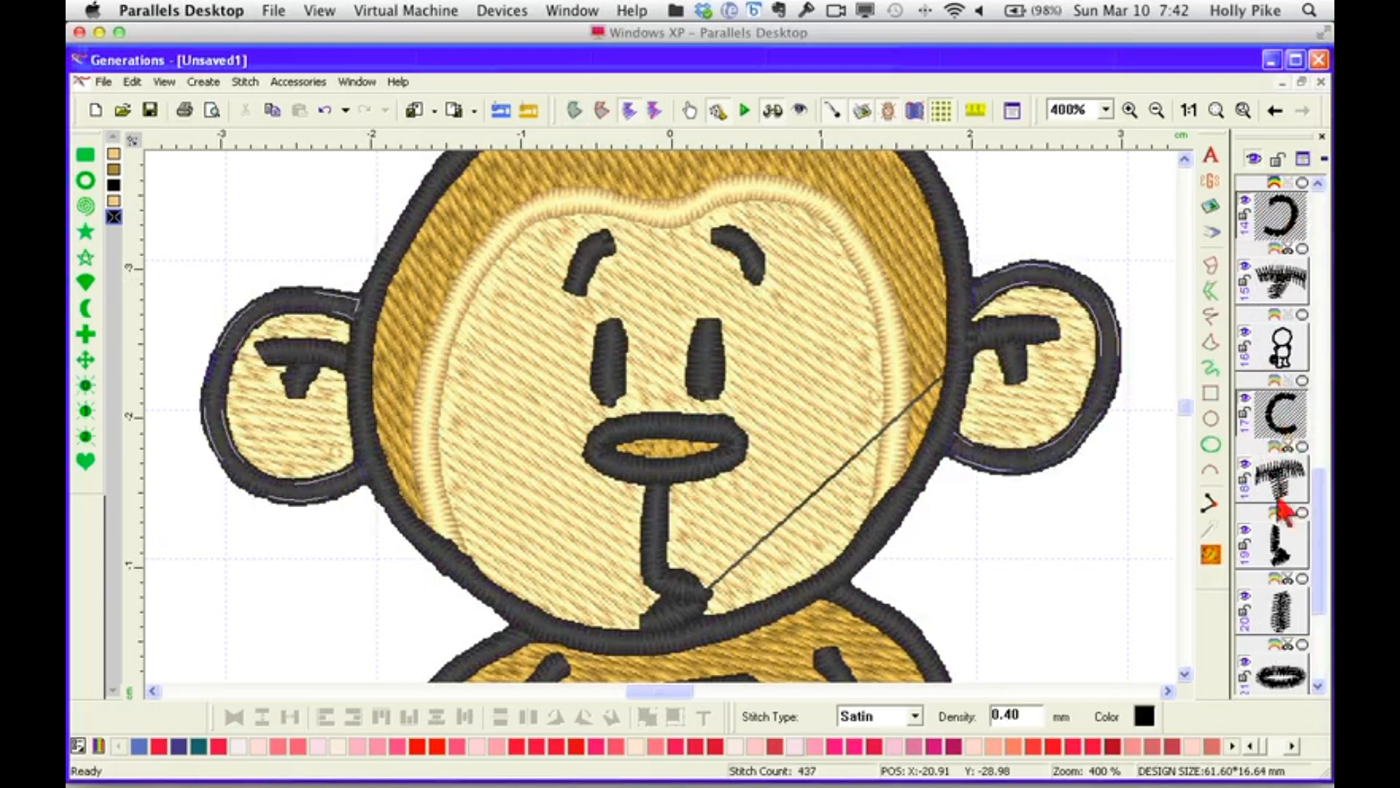
click(113, 202)
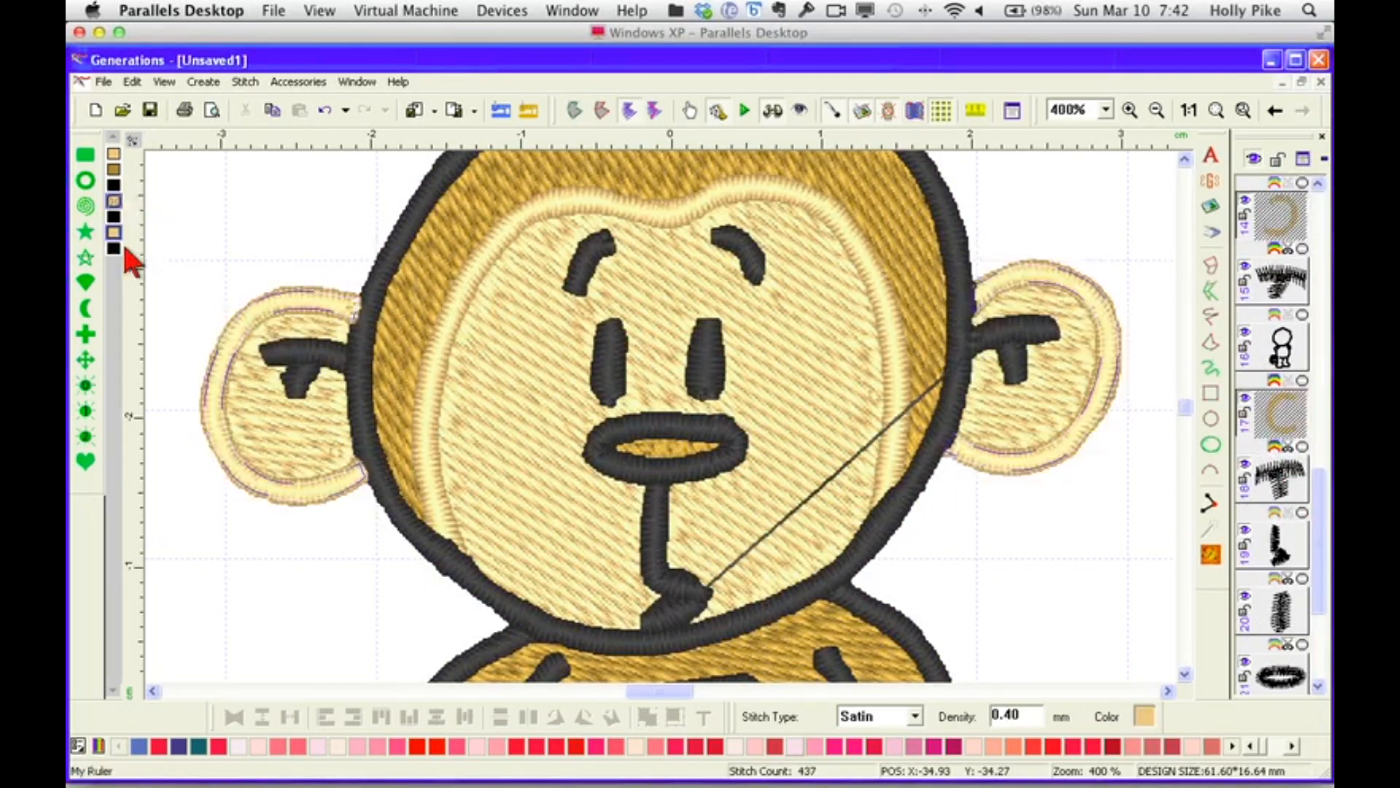
Color the T-shaped inner marks of both ears with the same light tan.
click(1277, 292)
click(1282, 492)
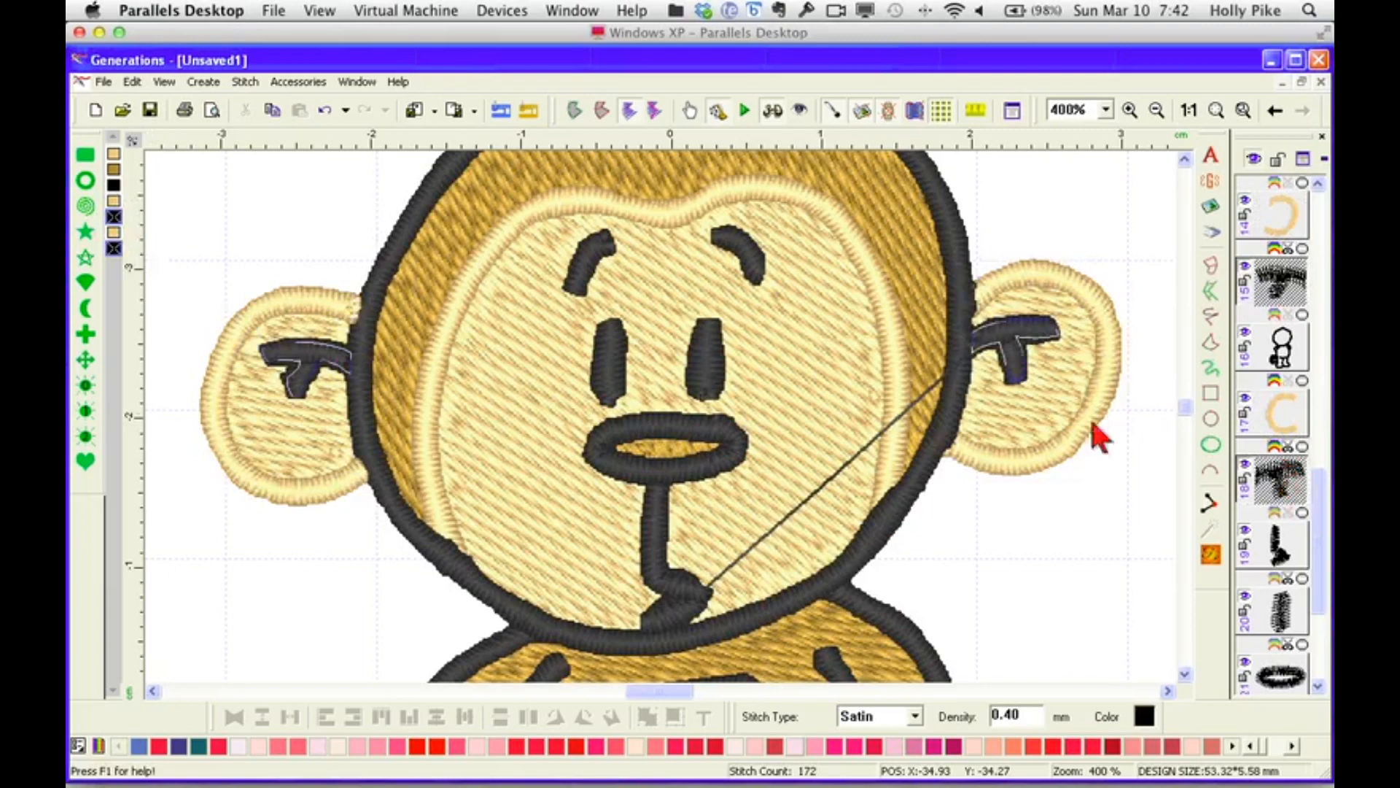
click(115, 232)
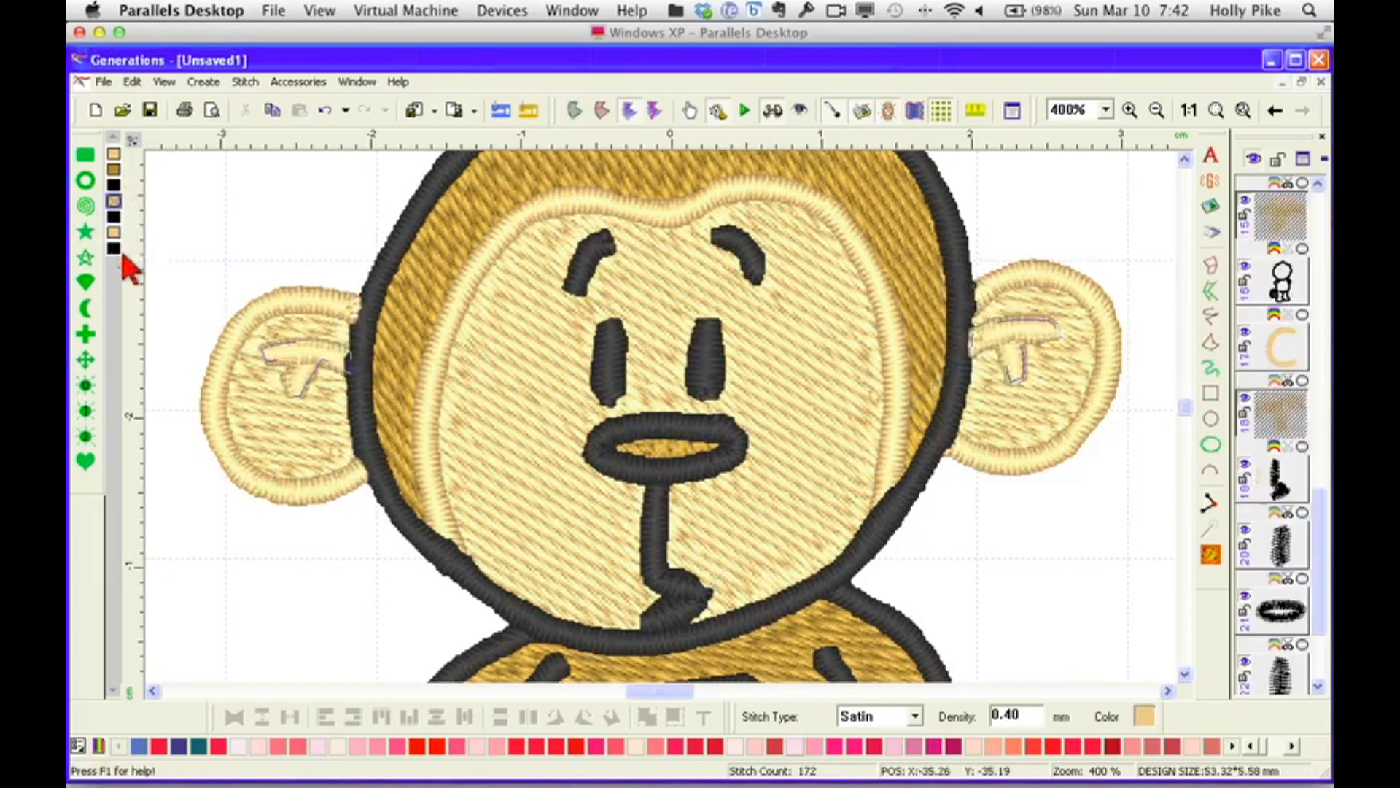
click(1189, 113)
click(1010, 389)
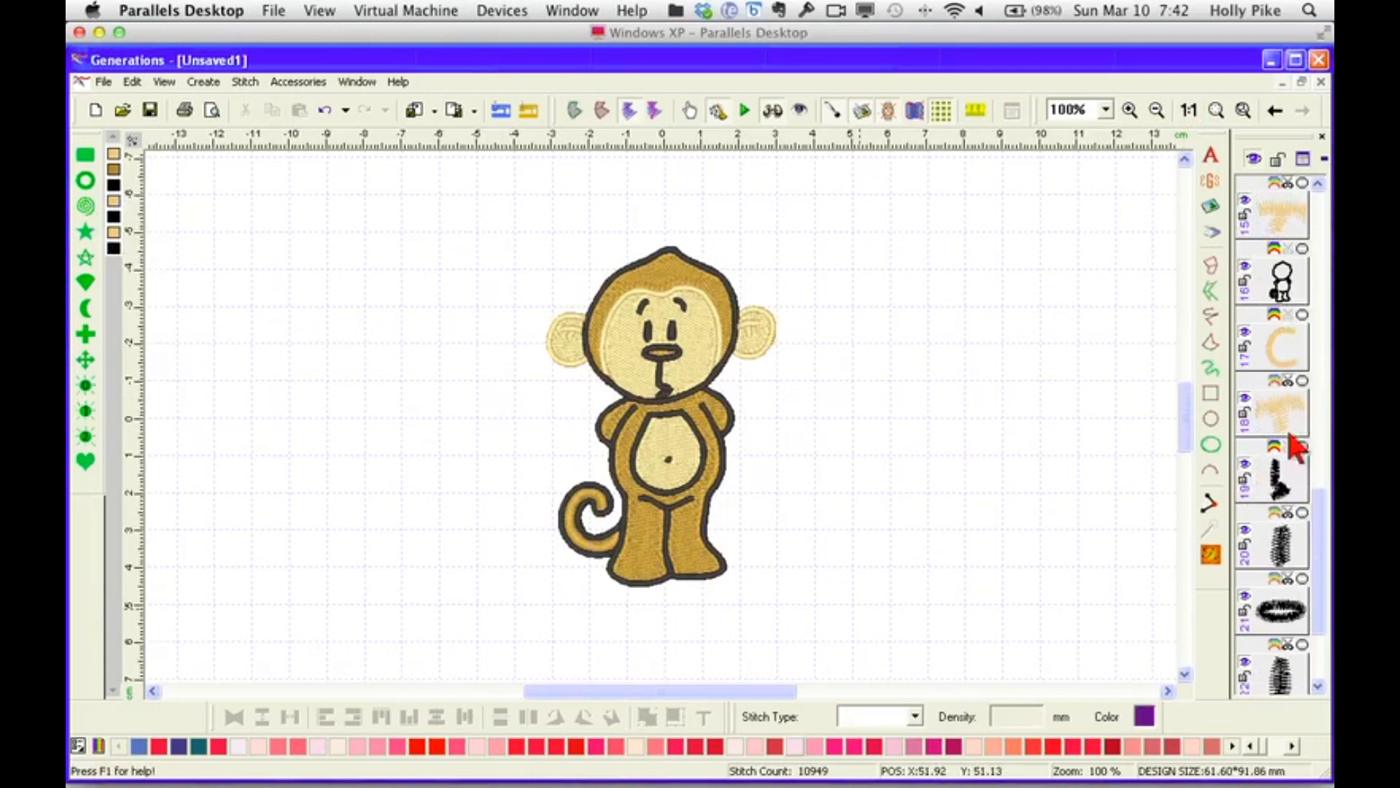
Recolor the face arc, outer ear outlines and T-shaped inner ear marks with the medium brown African Safari.844.
click(115, 232)
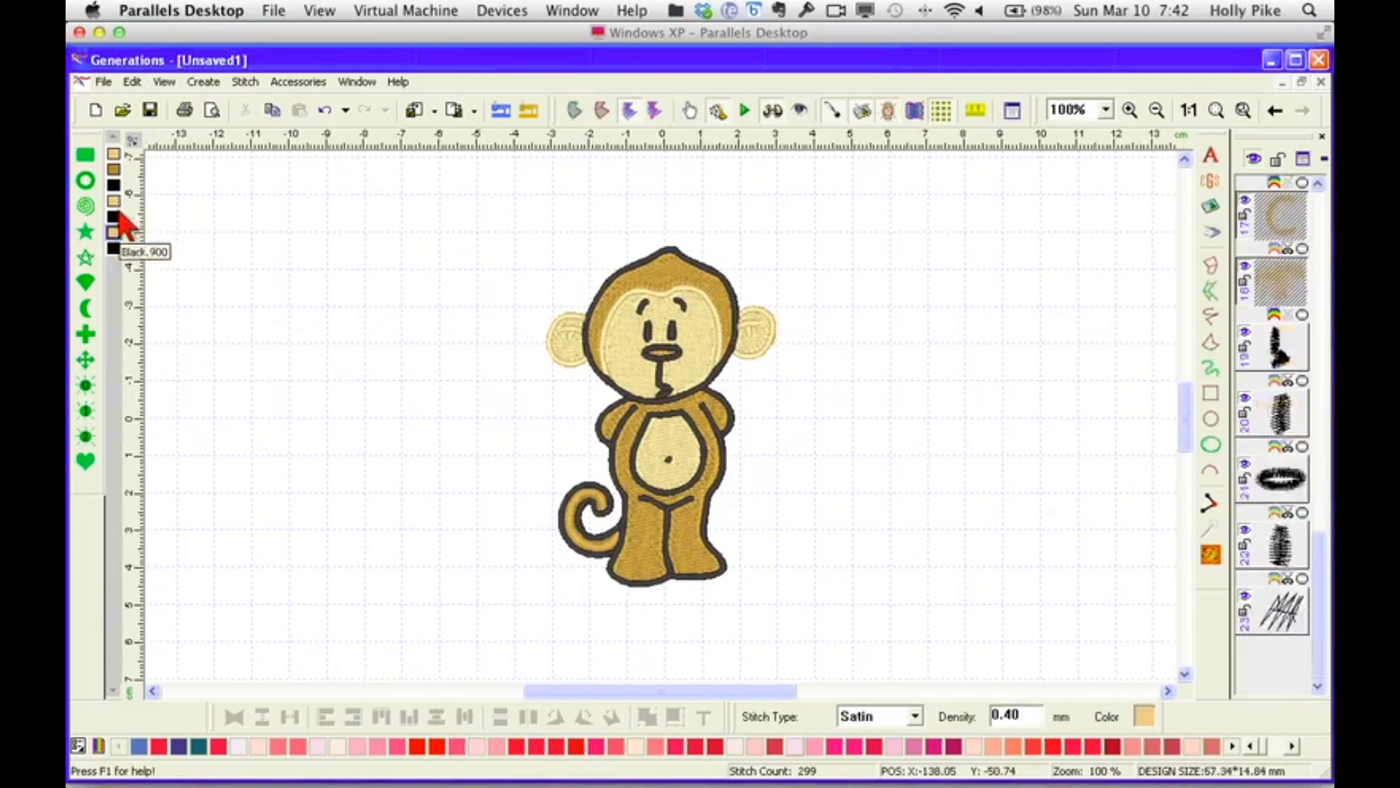
click(1266, 748)
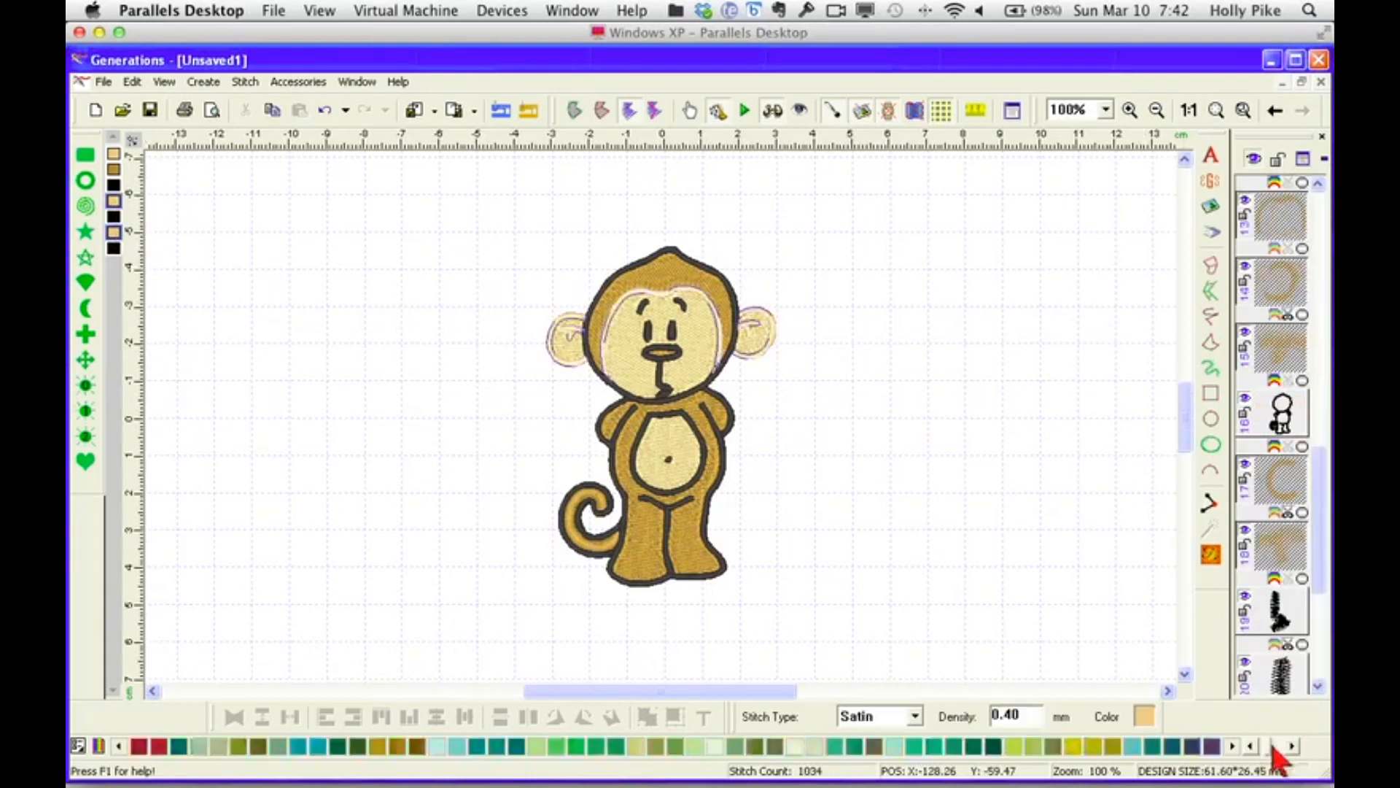
click(1267, 748)
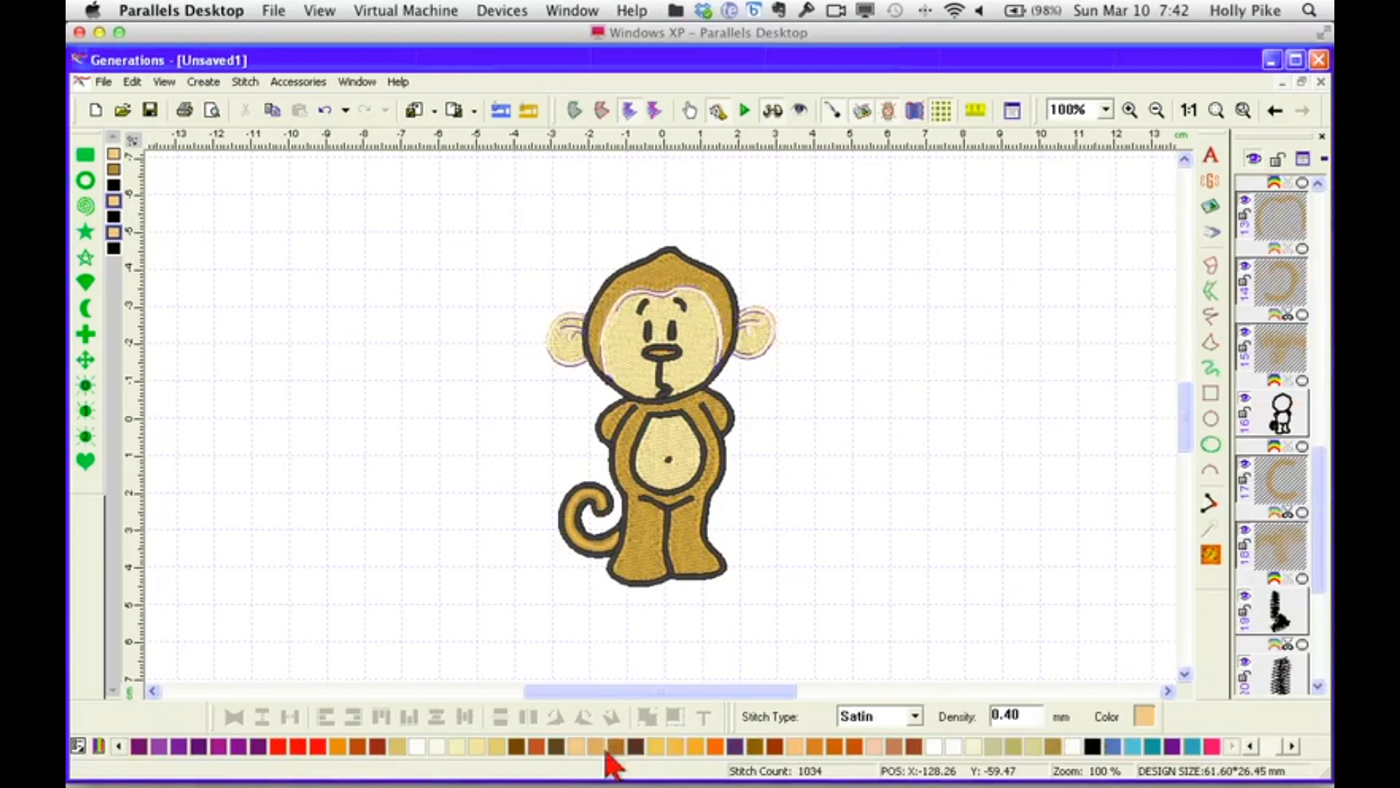
click(1052, 745)
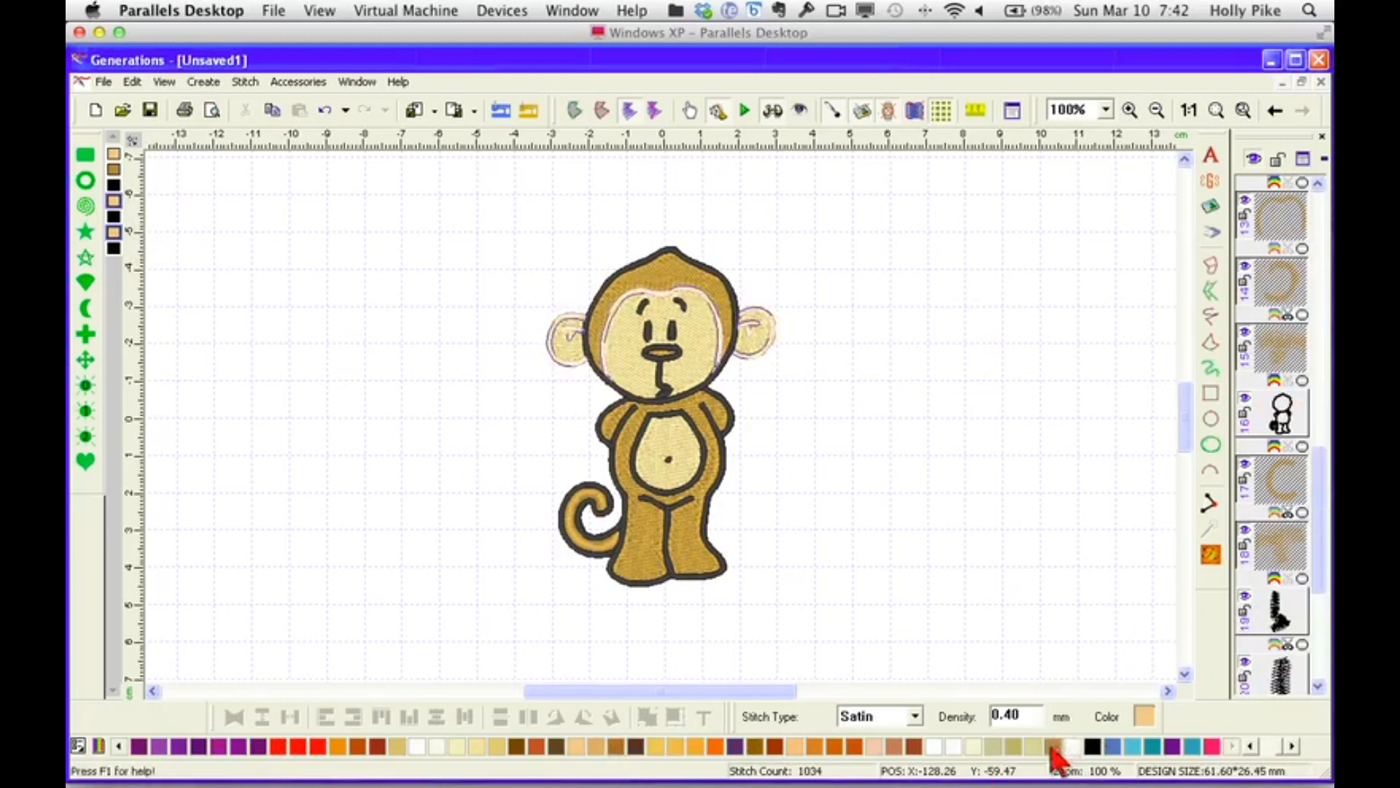
click(891, 467)
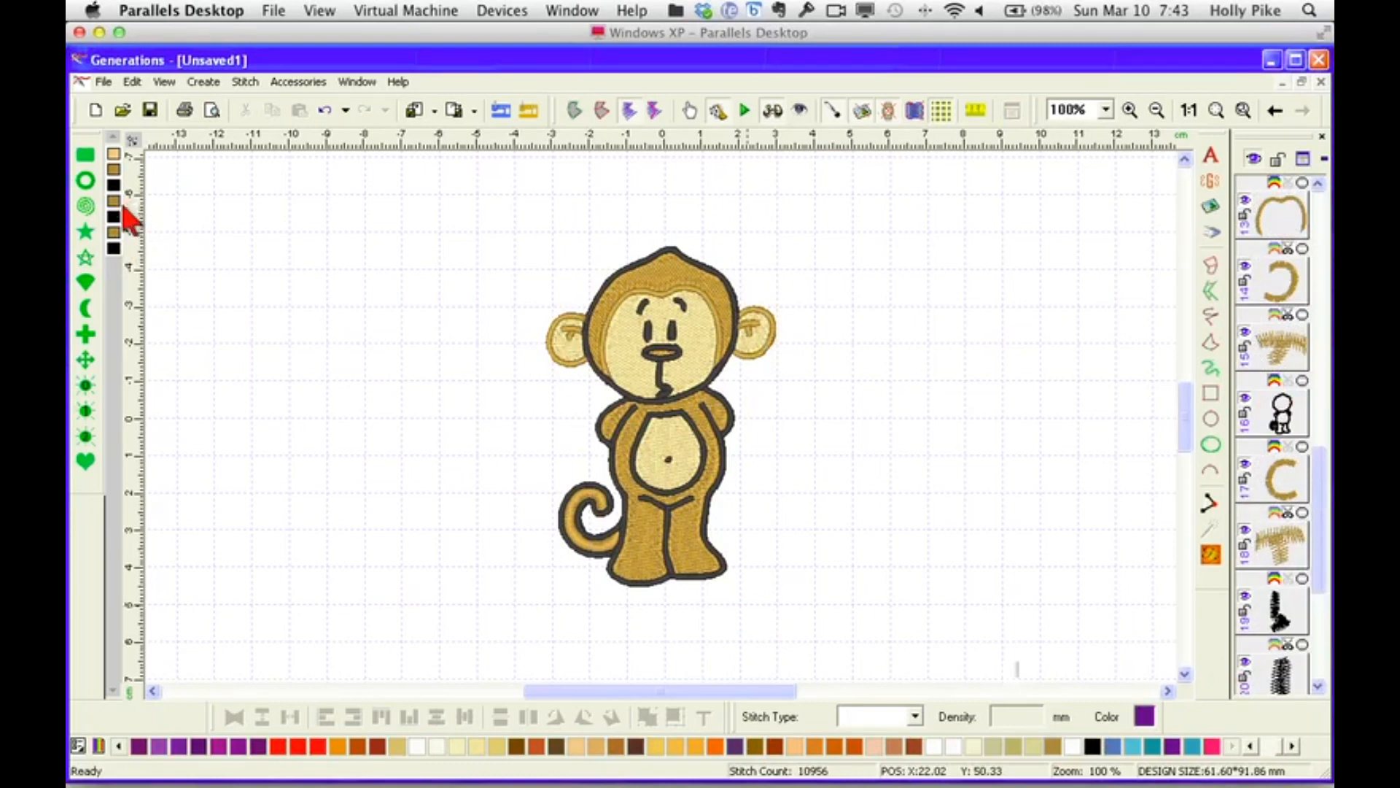
Reorder the color sequence to combine the matching brown blocks and the black blocks into light tan, brown and black, and regenerate the stitches.
click(114, 171)
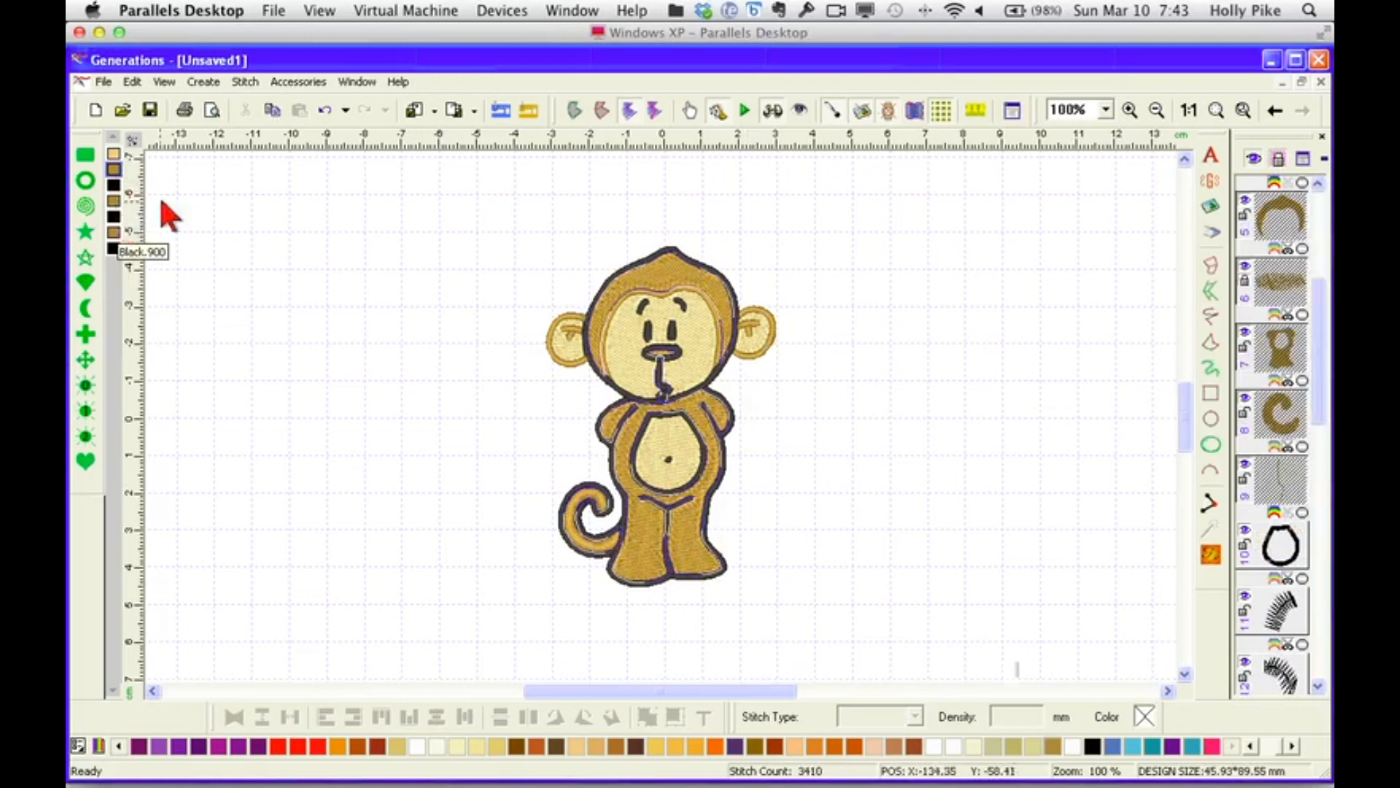
click(162, 204)
click(114, 233)
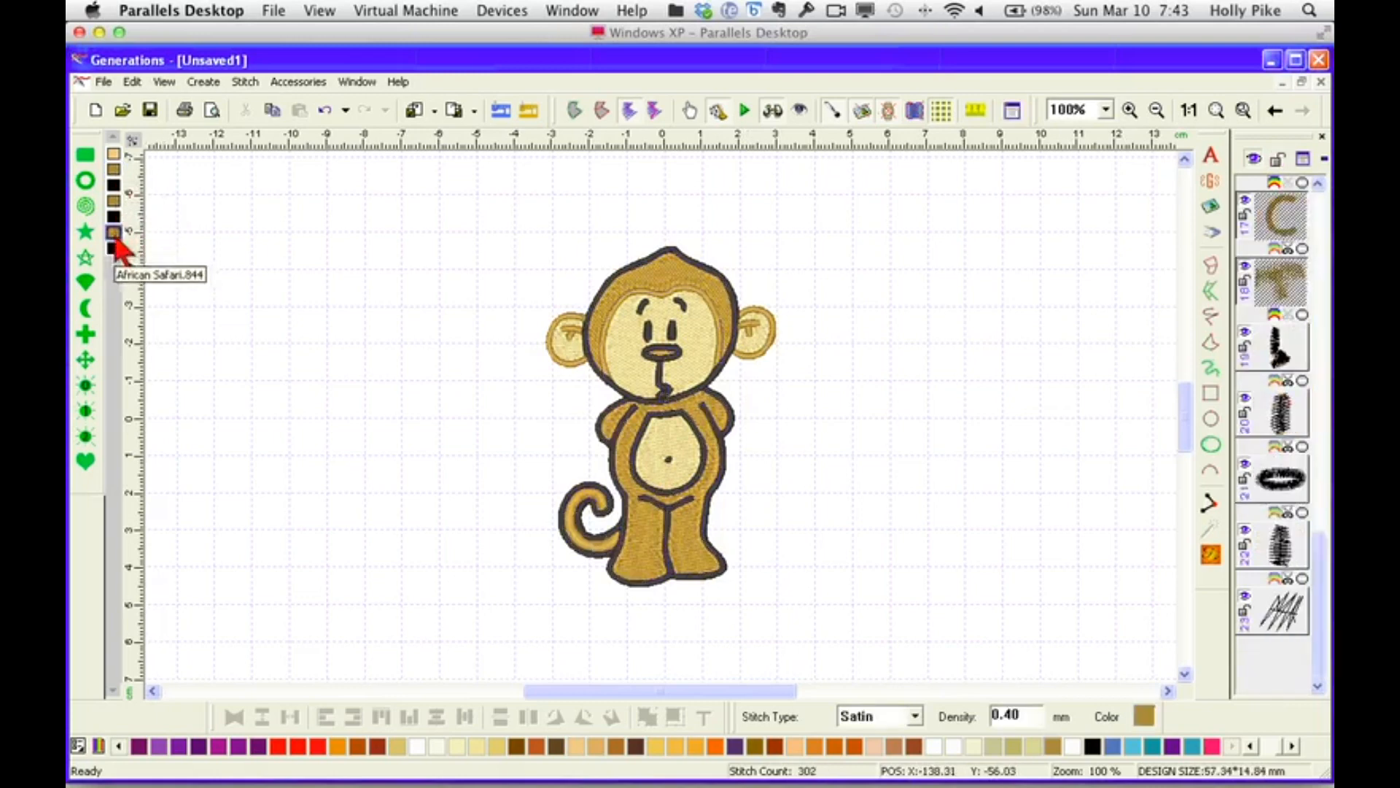
click(114, 186)
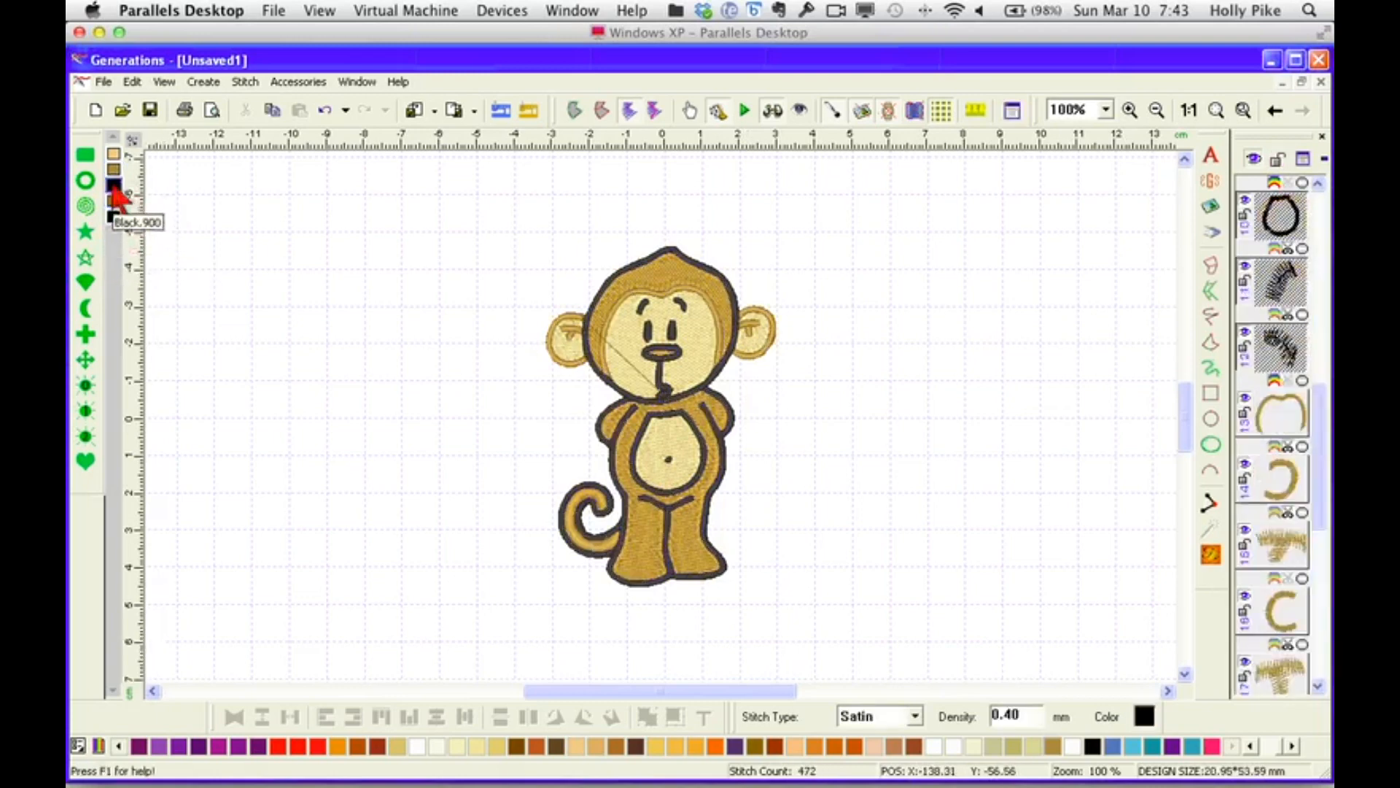
drag(116, 222, 115, 224)
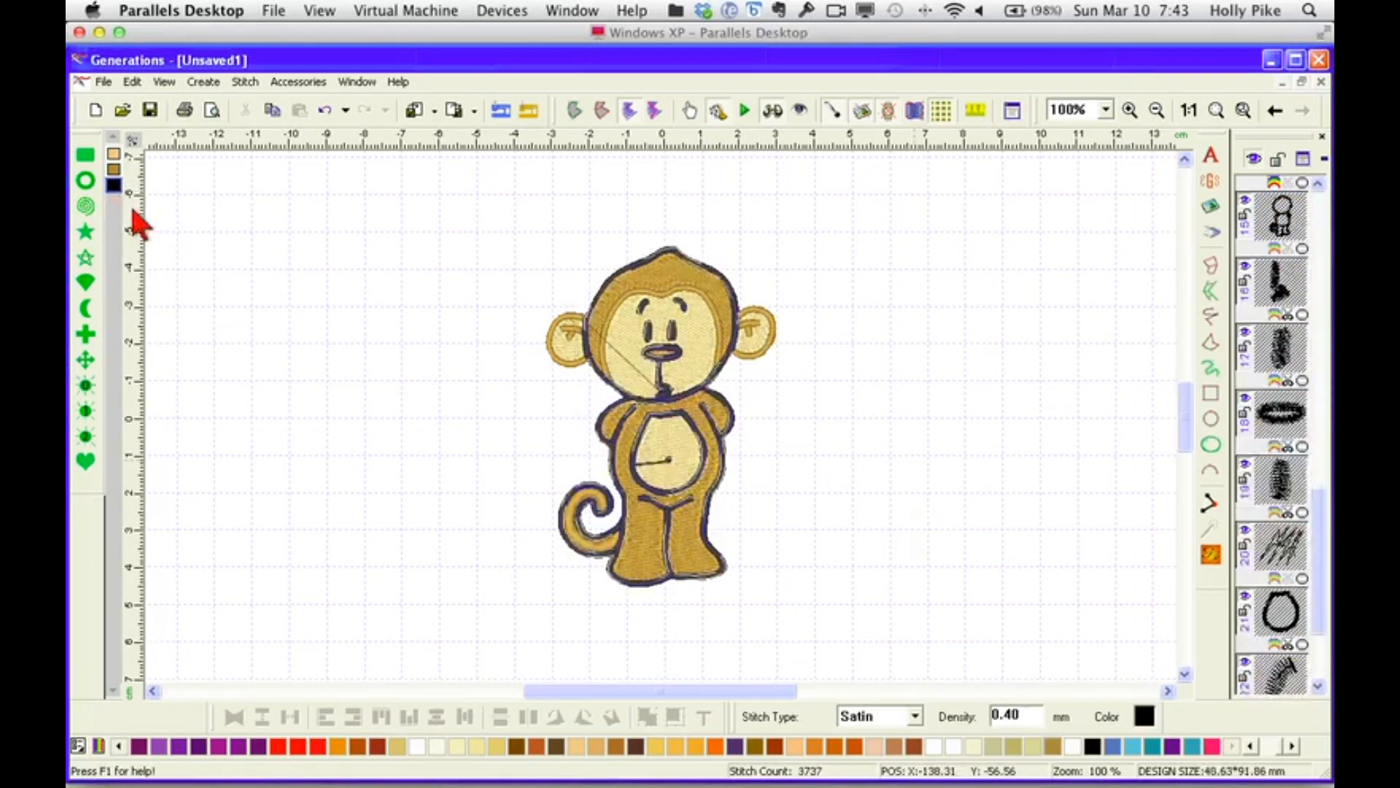
click(920, 508)
click(1209, 556)
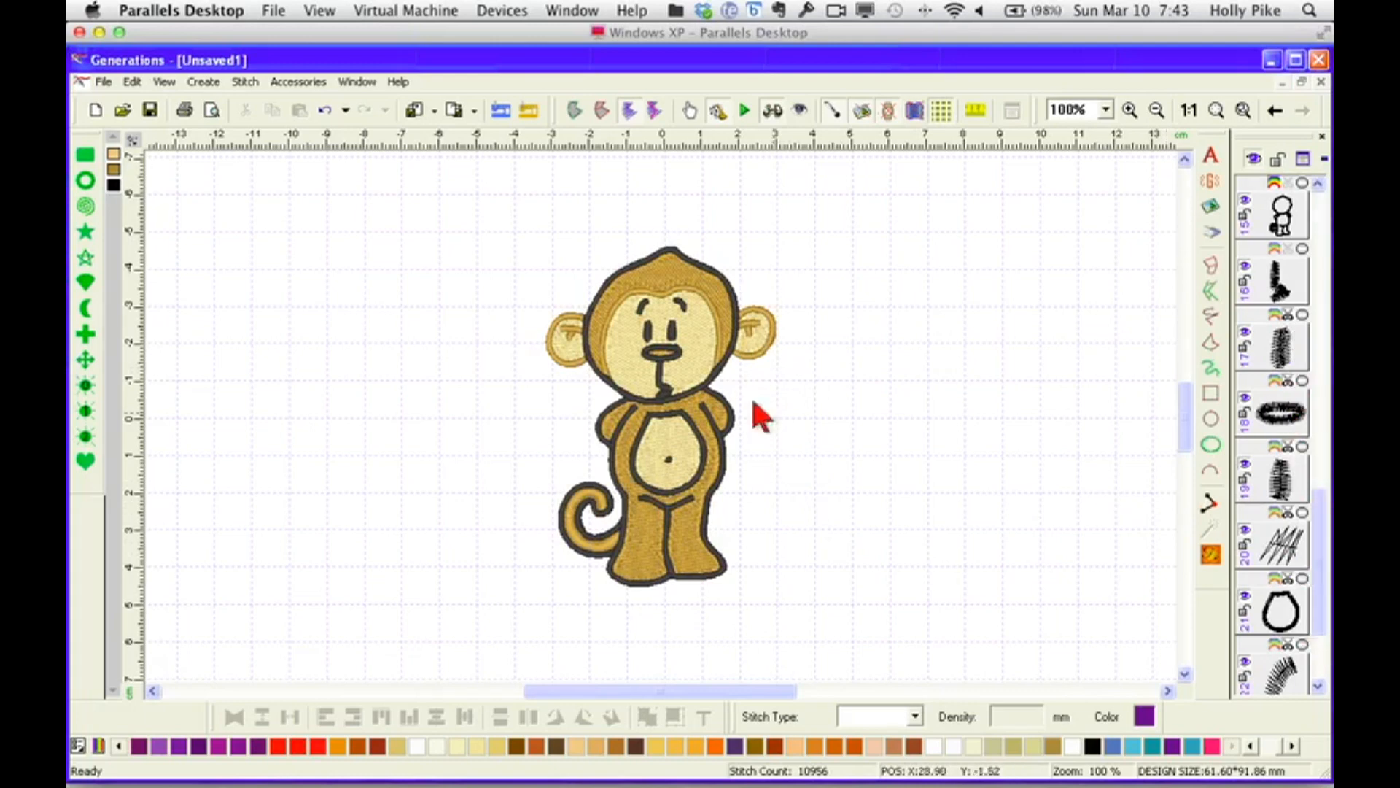
Color the main black outline around the head, body and tail reddish brown.
click(736, 332)
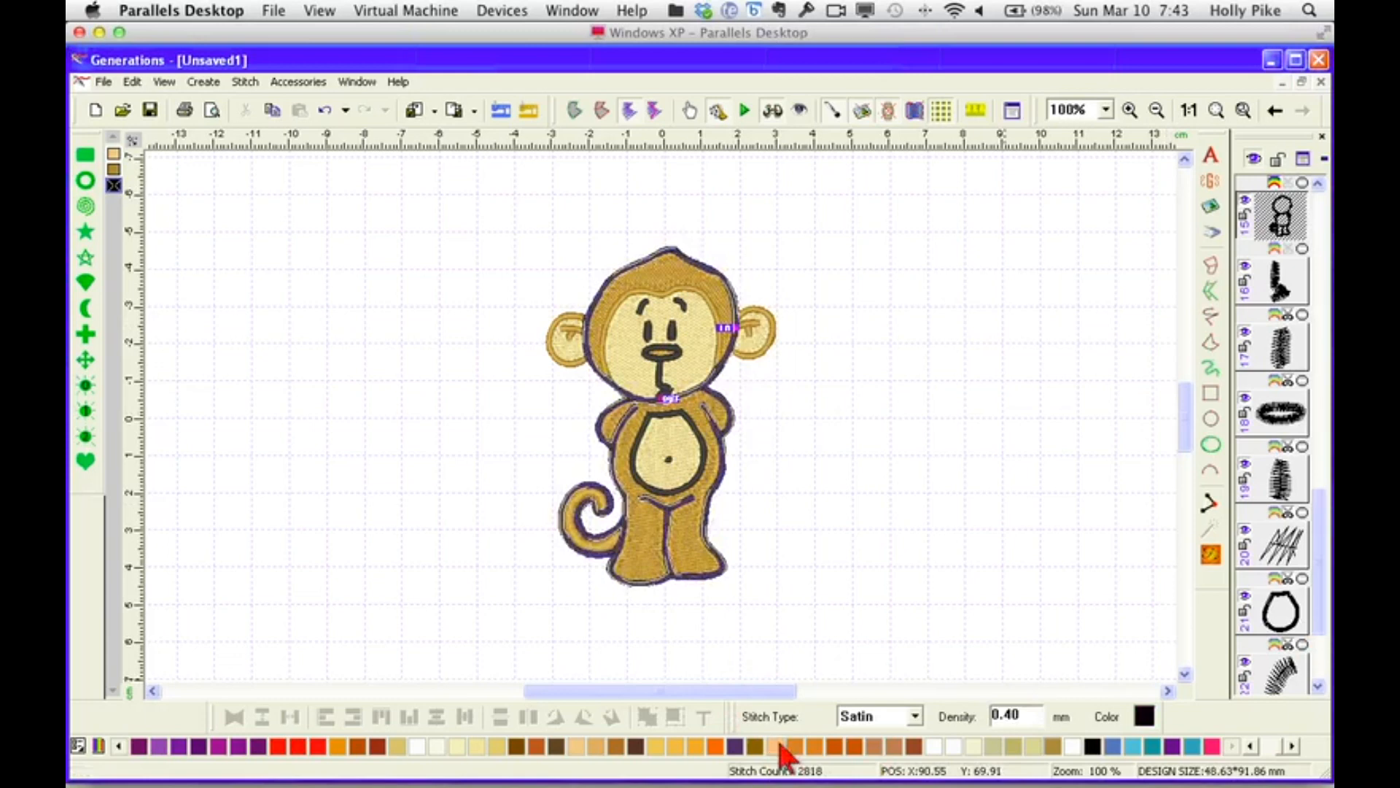
click(776, 746)
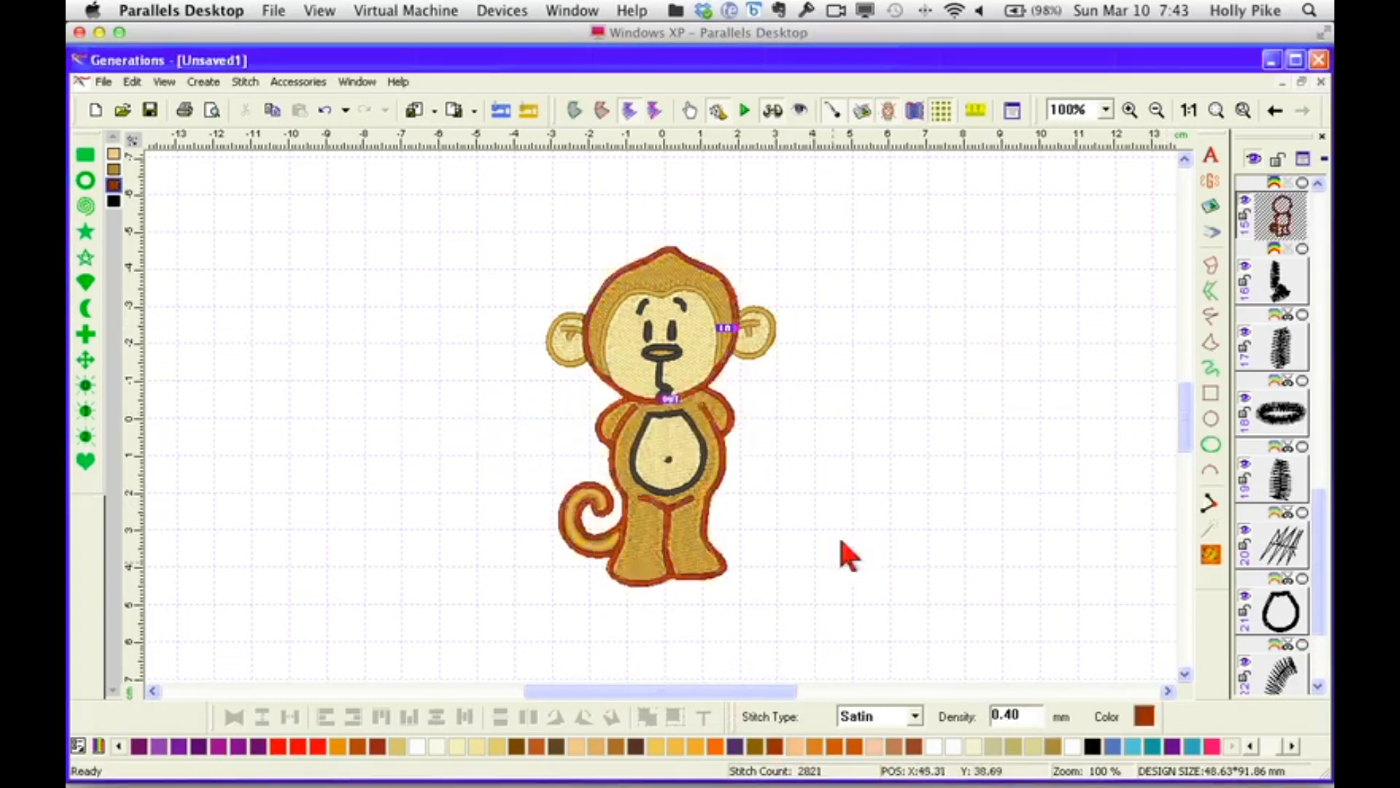
click(850, 482)
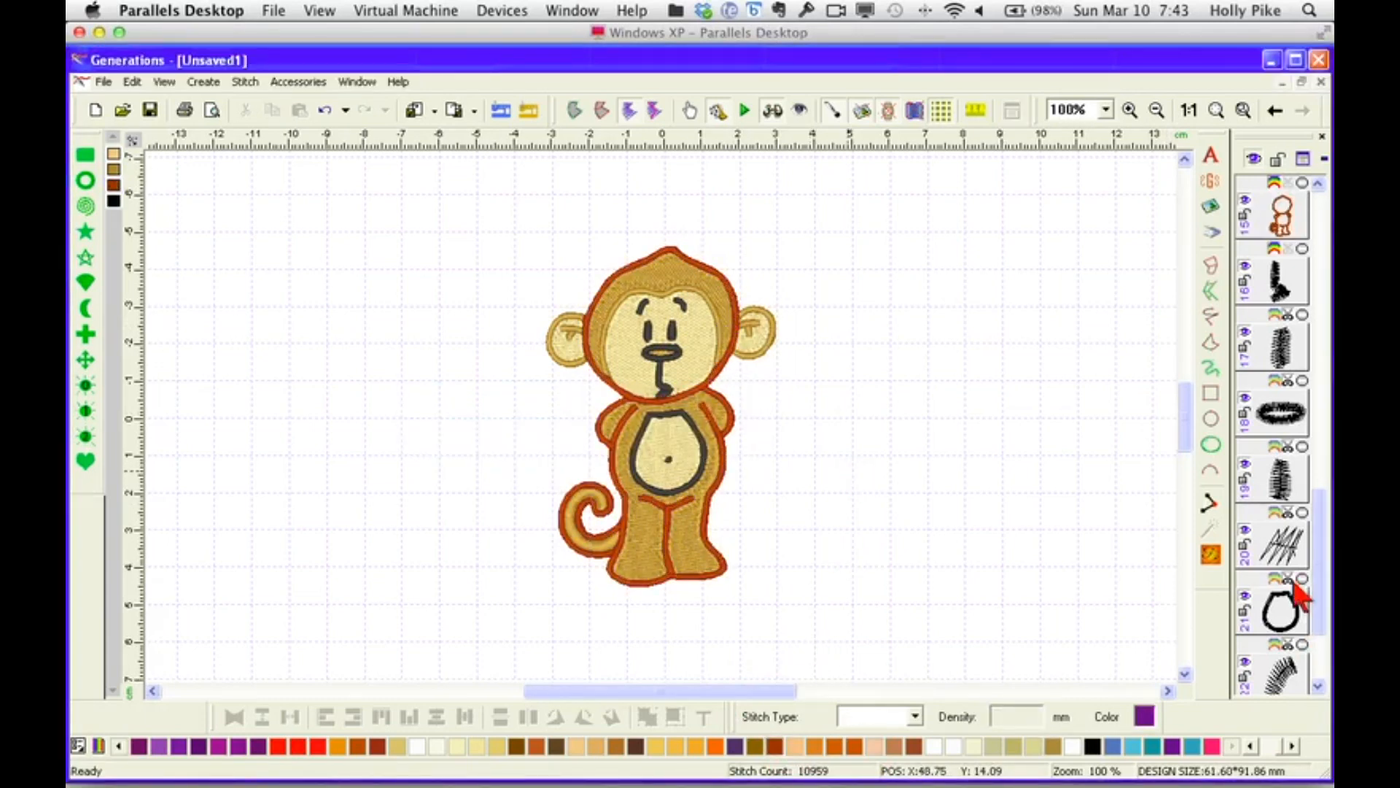
Color the belly outline, nose, mouth and both eyebrows with the same reddish brown as the body outline.
click(1289, 621)
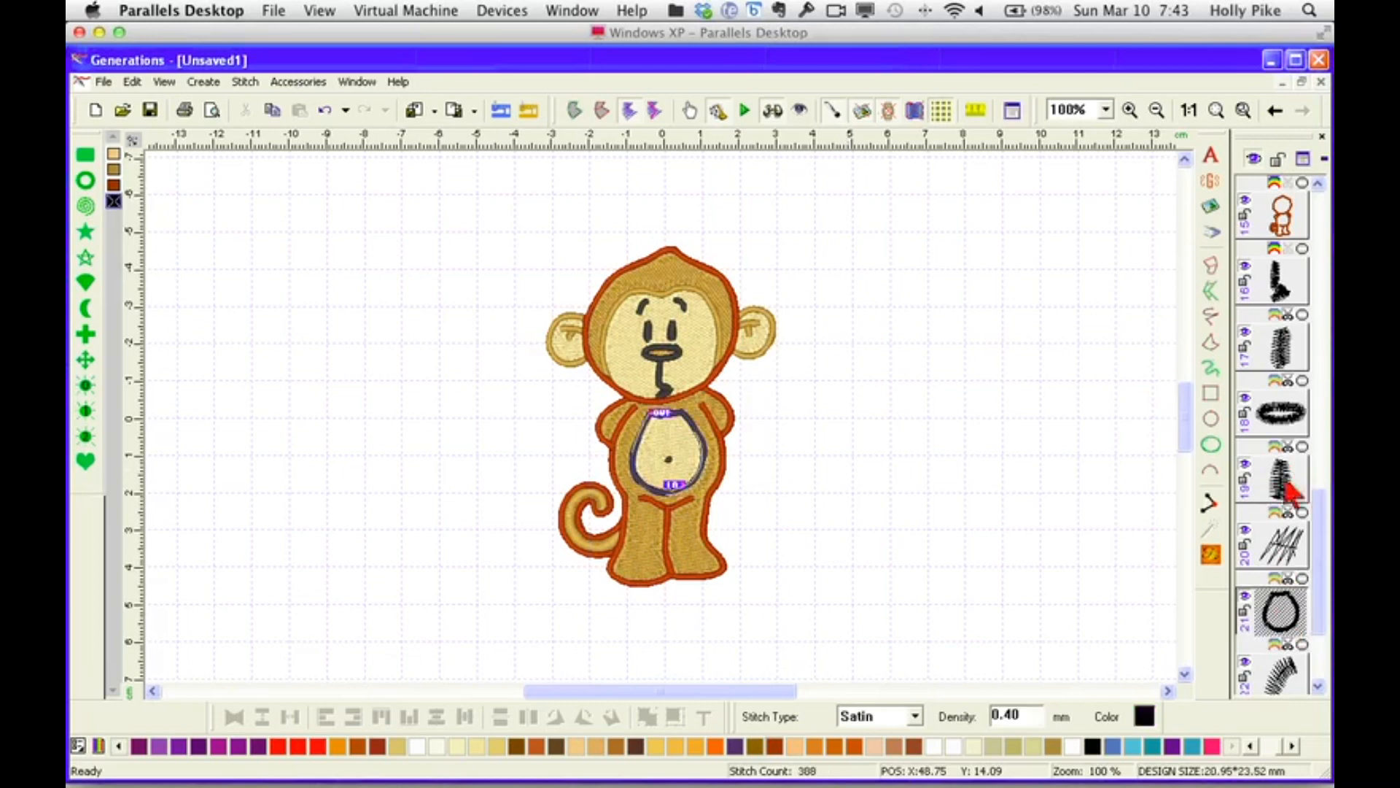
click(1283, 412)
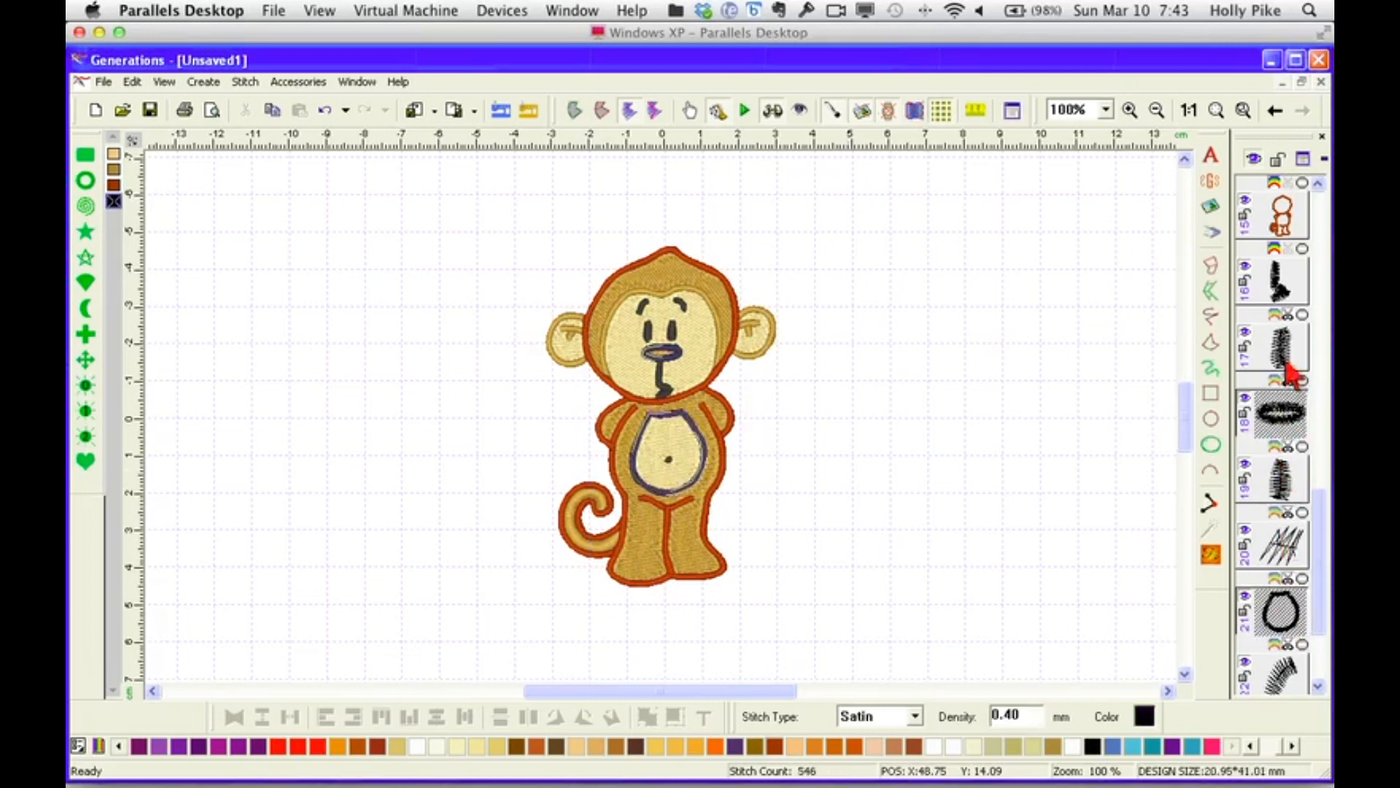
ctrl+click(1279, 277)
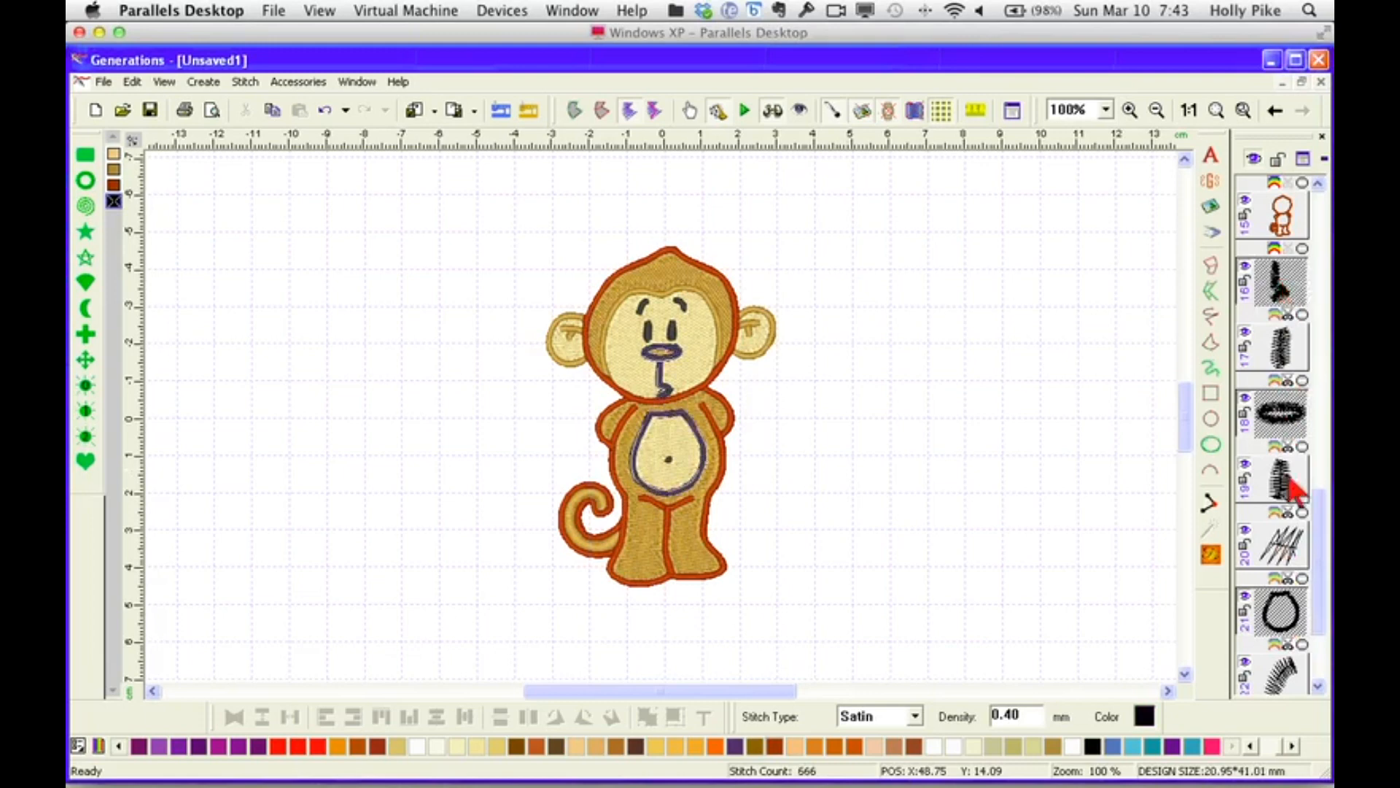
drag(1319, 567, 1319, 614)
ctrl+click(1280, 557)
ctrl+click(1281, 609)
click(114, 184)
click(1214, 553)
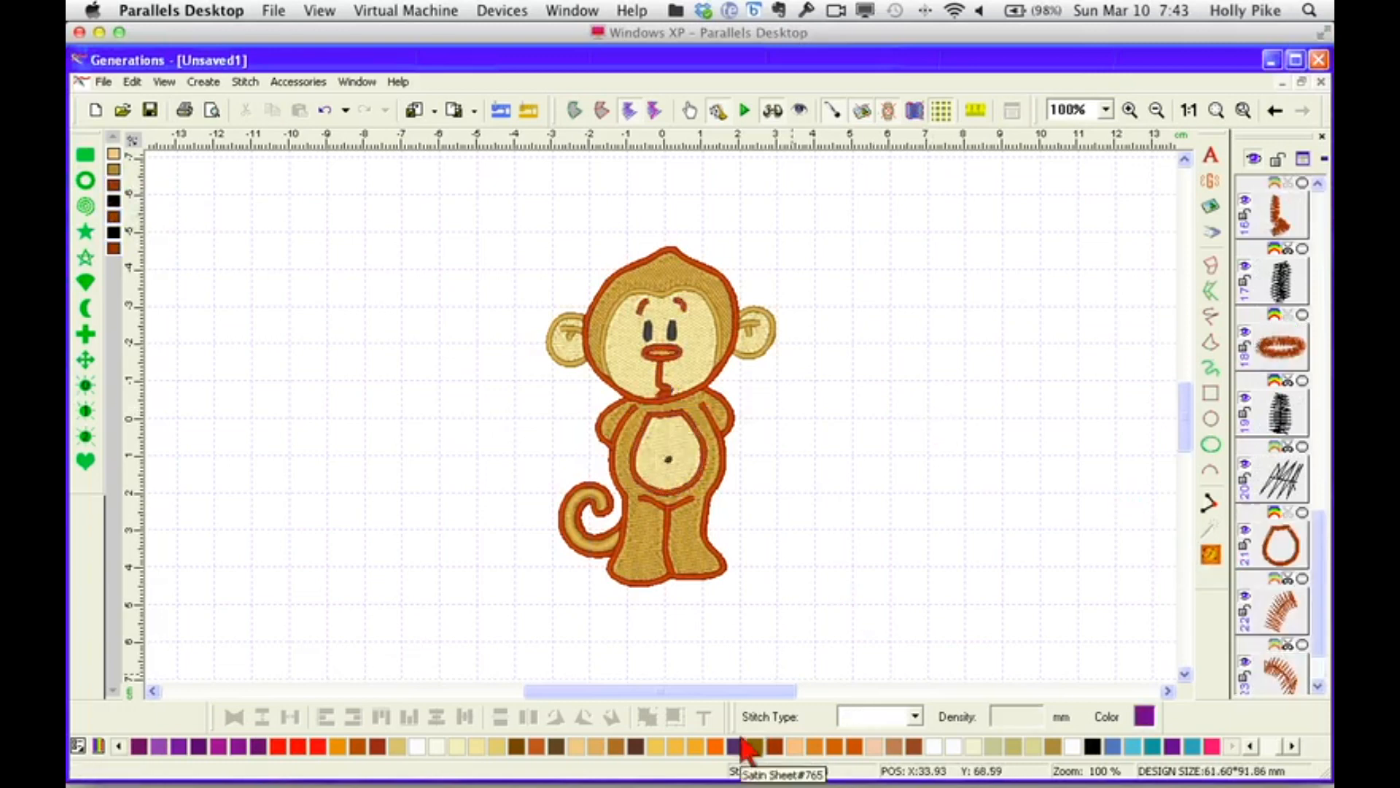
Combine the reddish-brown blocks in the color sequence into one ahead of the black, and regenerate the stitches.
click(114, 217)
ctrl+click(114, 248)
drag(115, 218, 115, 186)
click(901, 423)
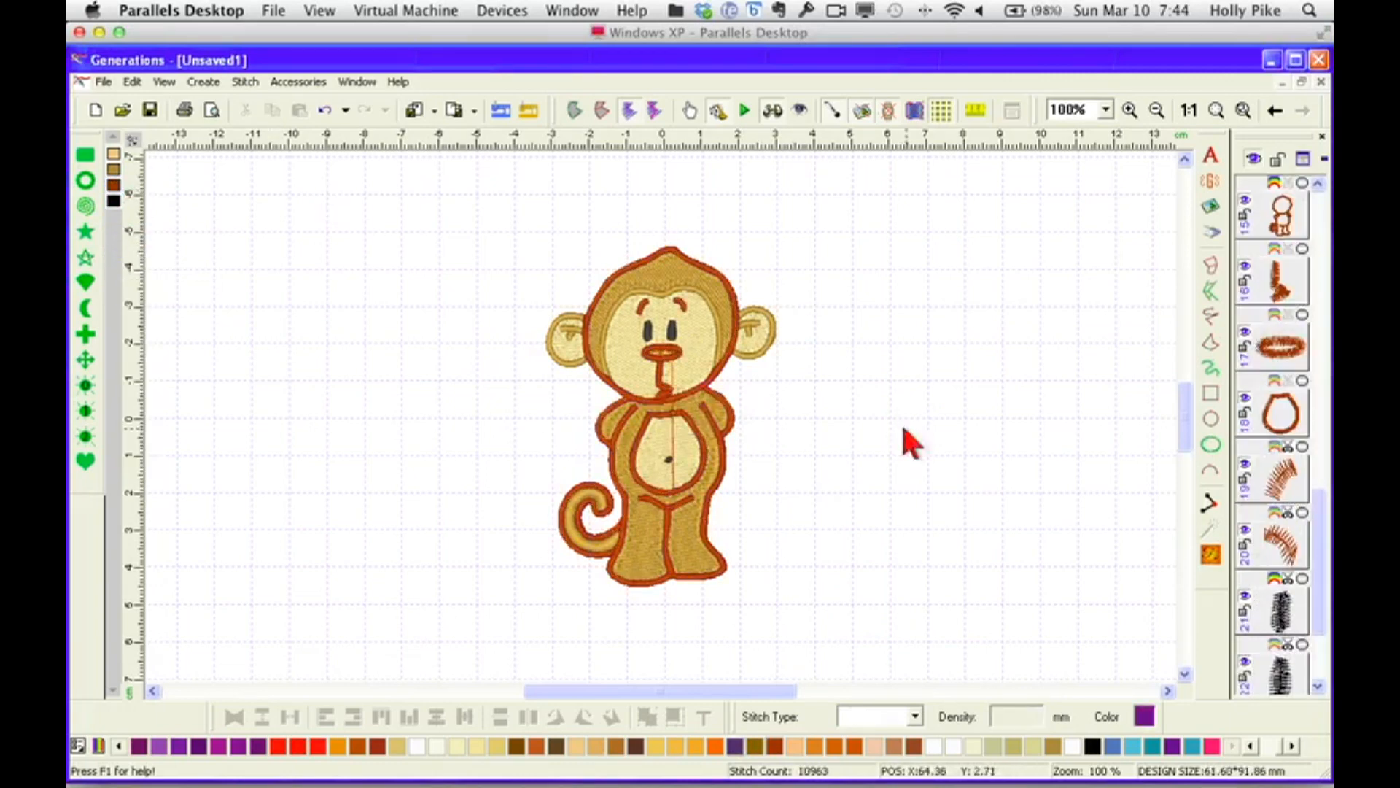
click(1209, 558)
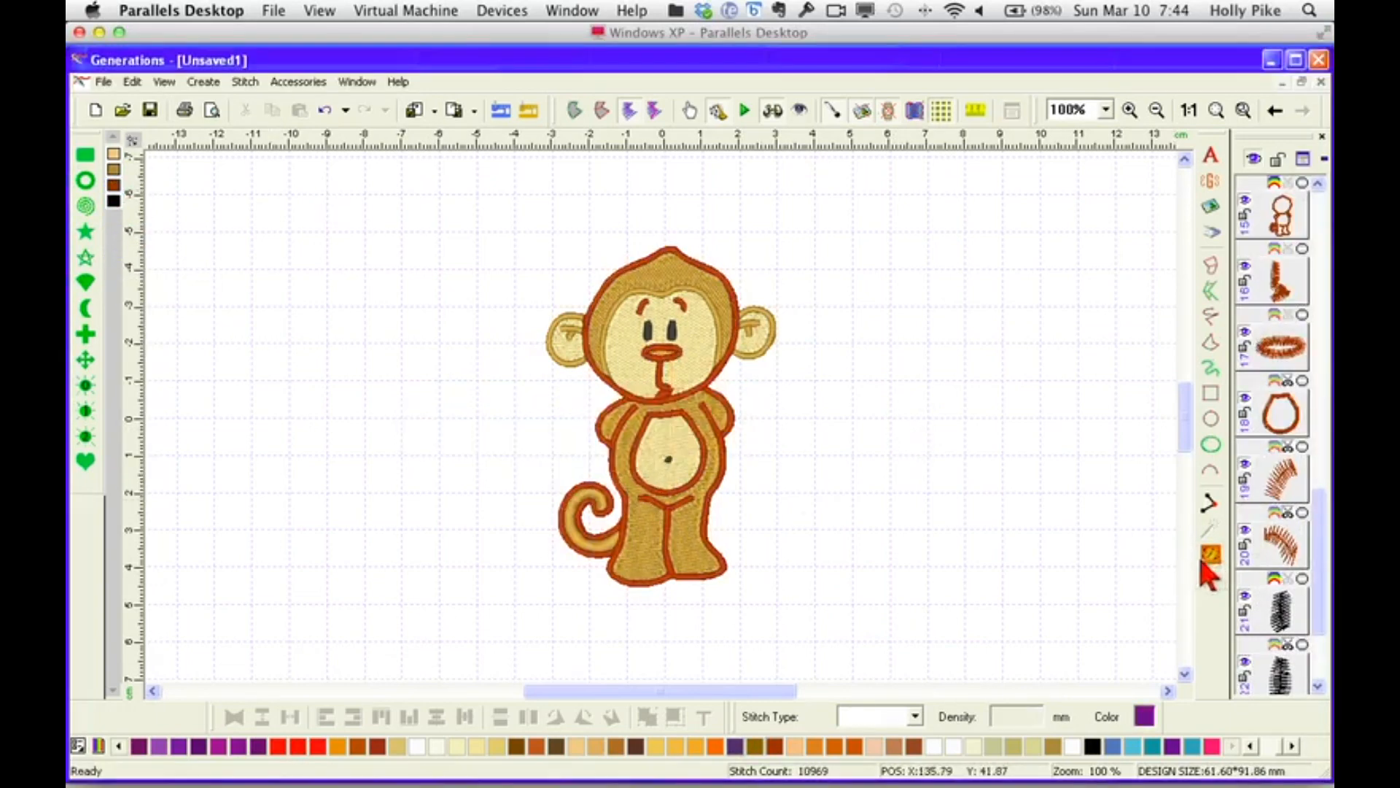
Recolor the whole reddish-brown outline block with a lighter orange-brown.
click(115, 187)
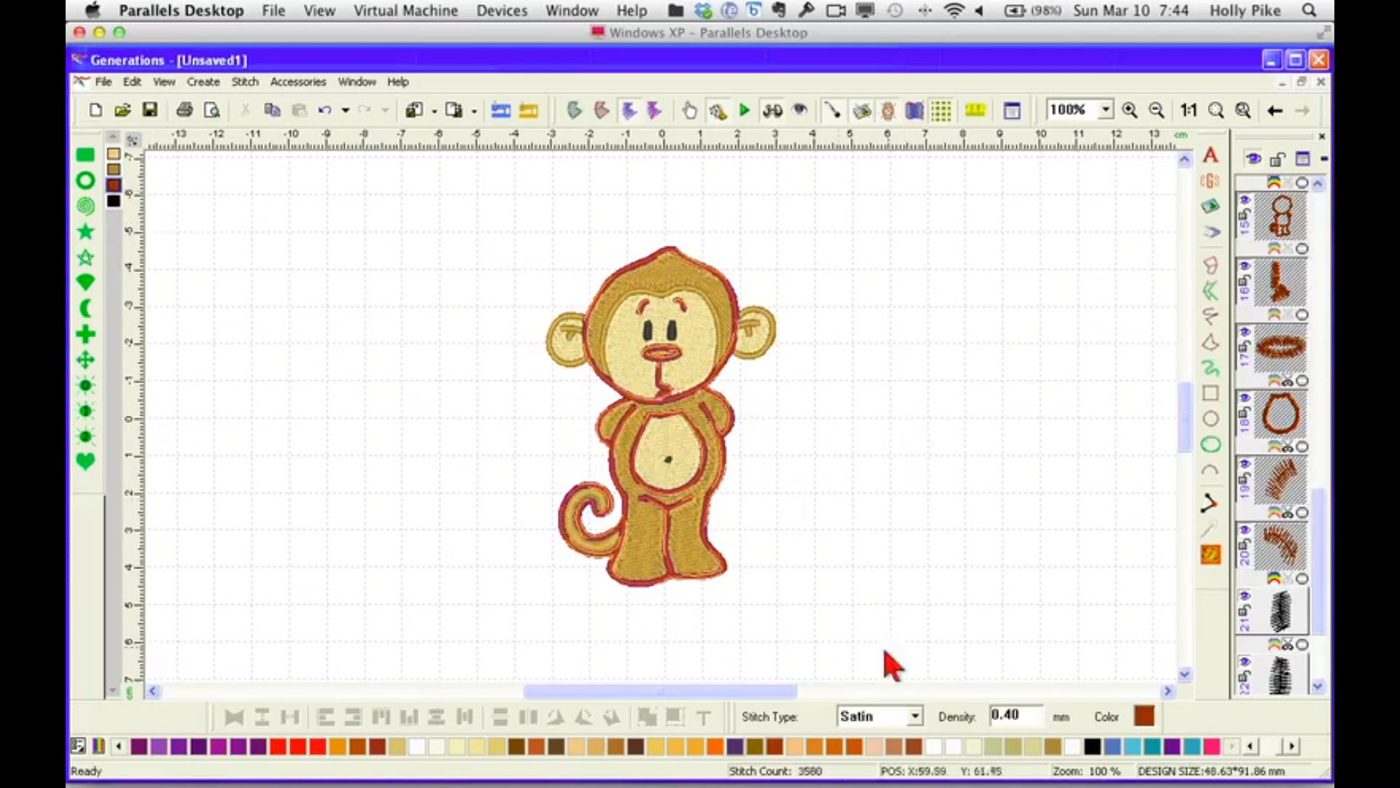
click(615, 746)
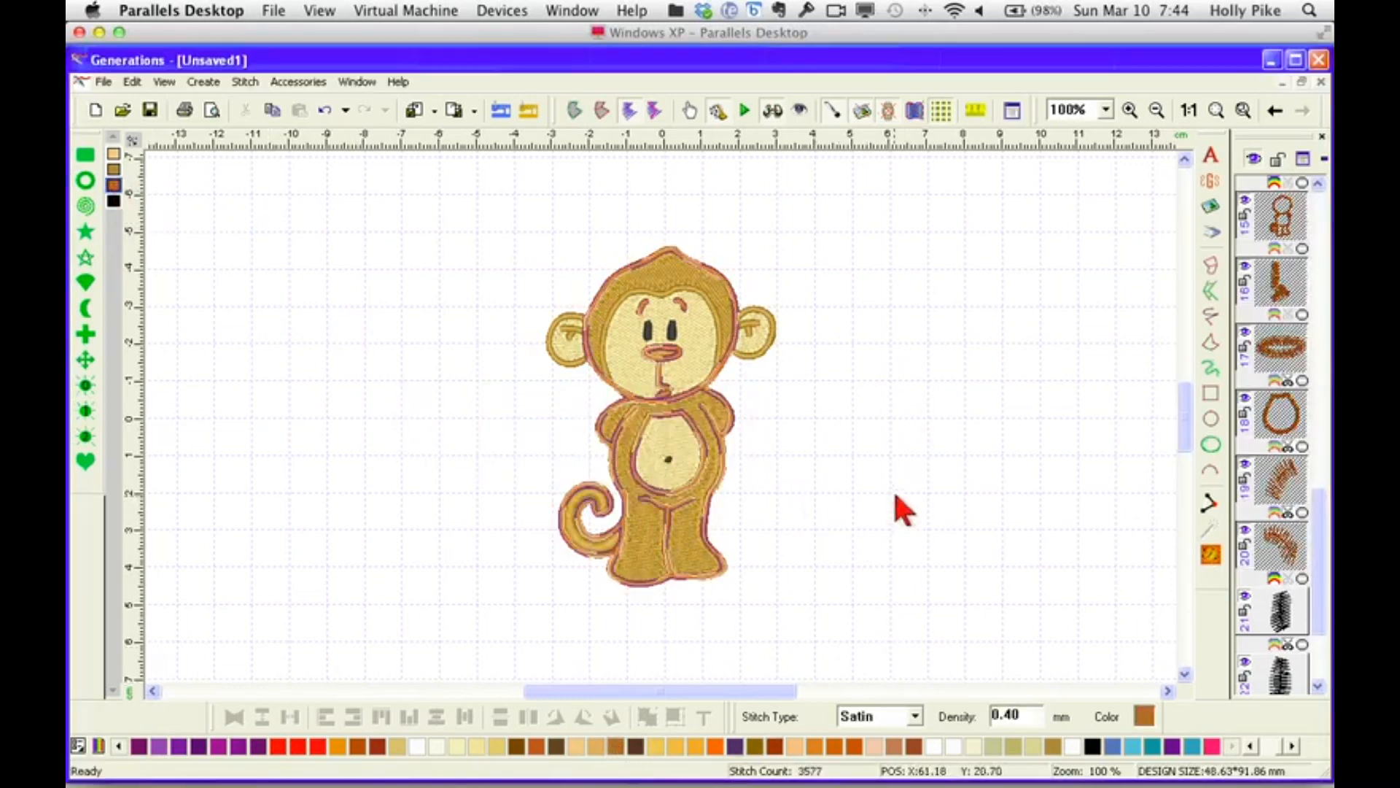
click(897, 508)
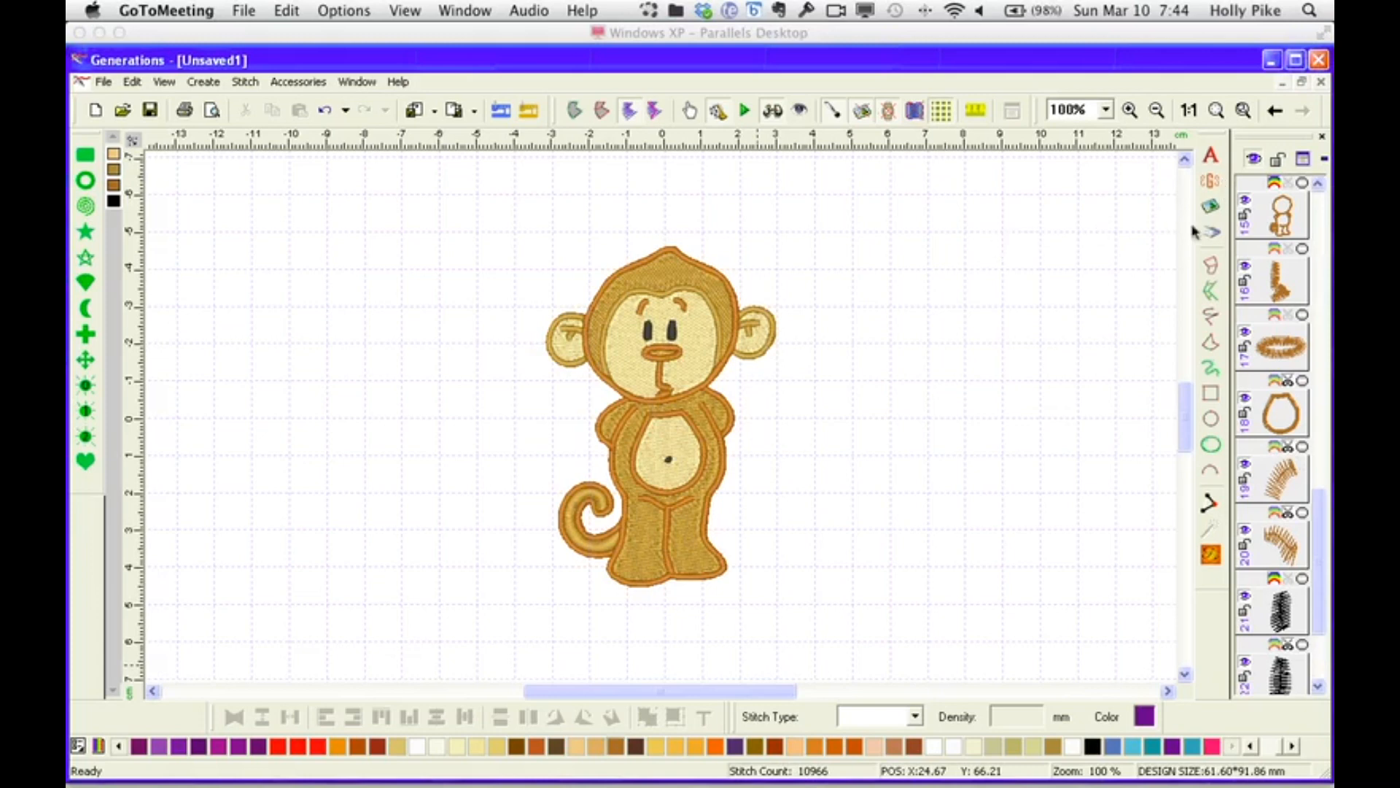
Find the T-shaped inner marks of both ears in the object sequence and delete them.
drag(1320, 506, 1309, 270)
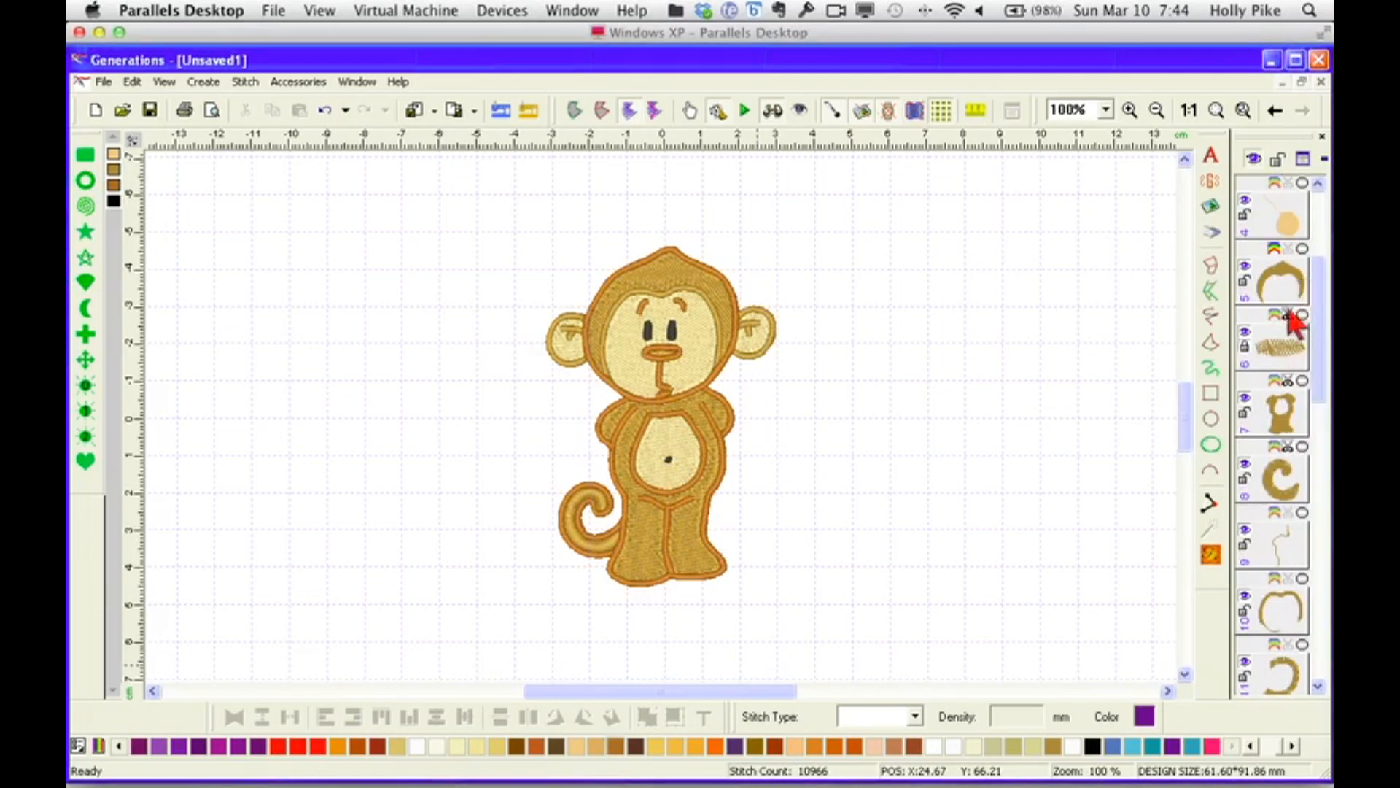
click(1324, 248)
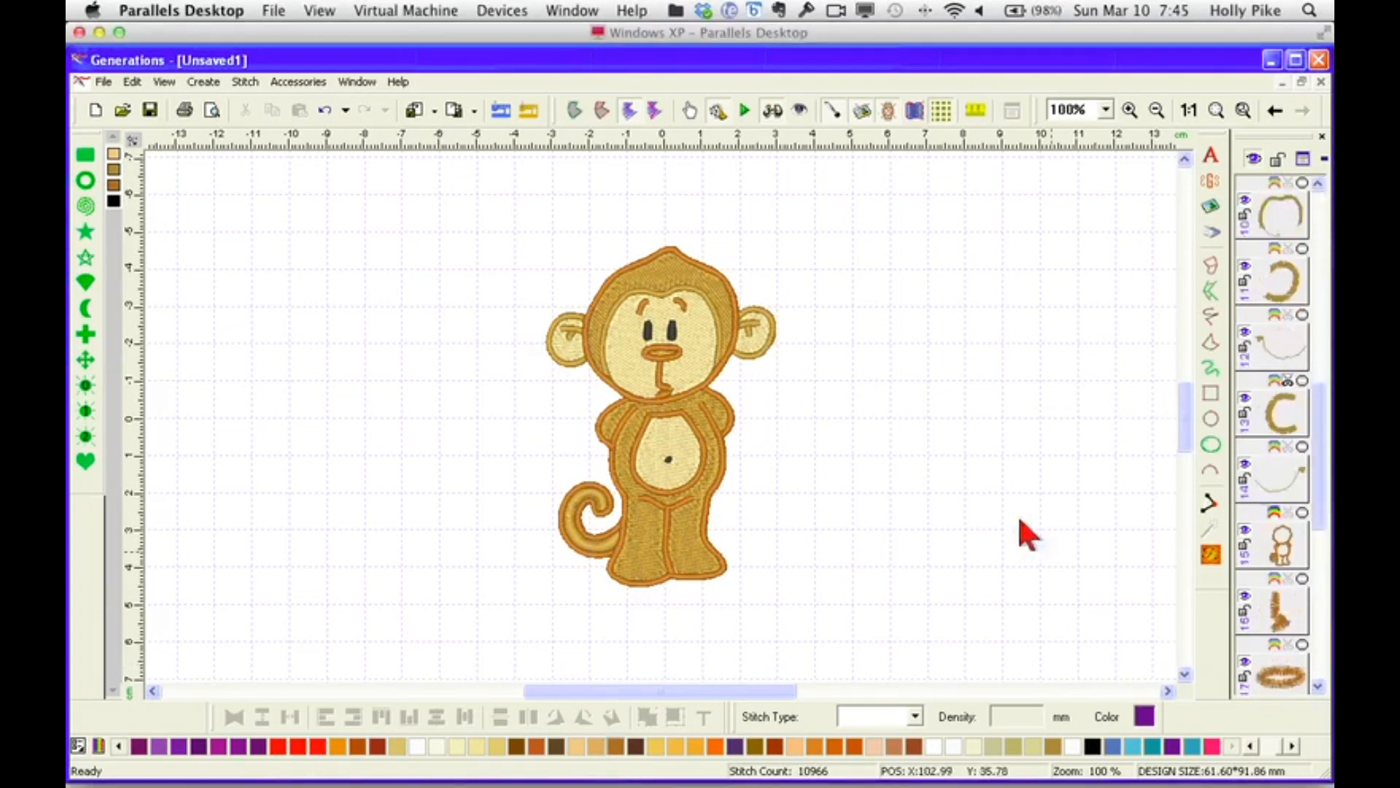
click(1319, 184)
click(1319, 185)
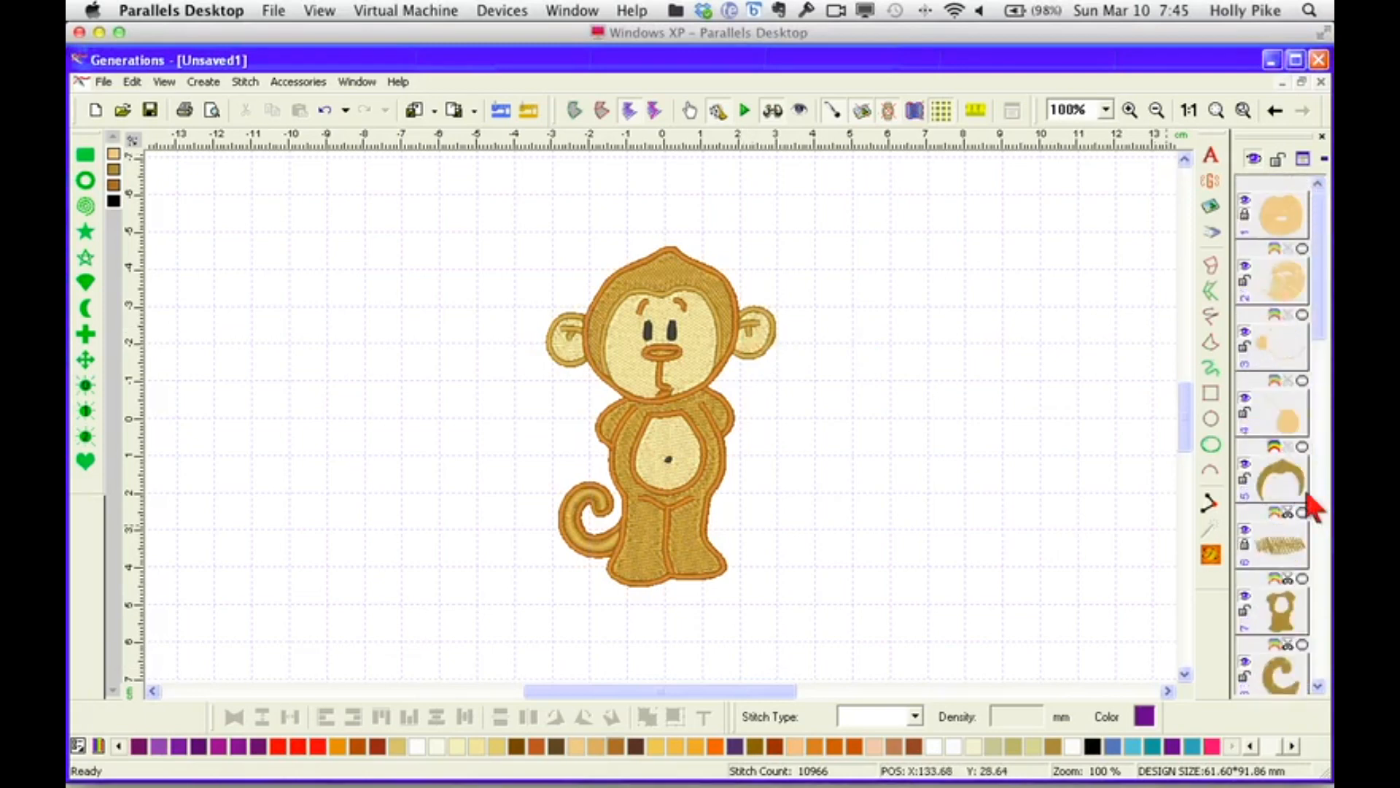
drag(1324, 215, 1318, 511)
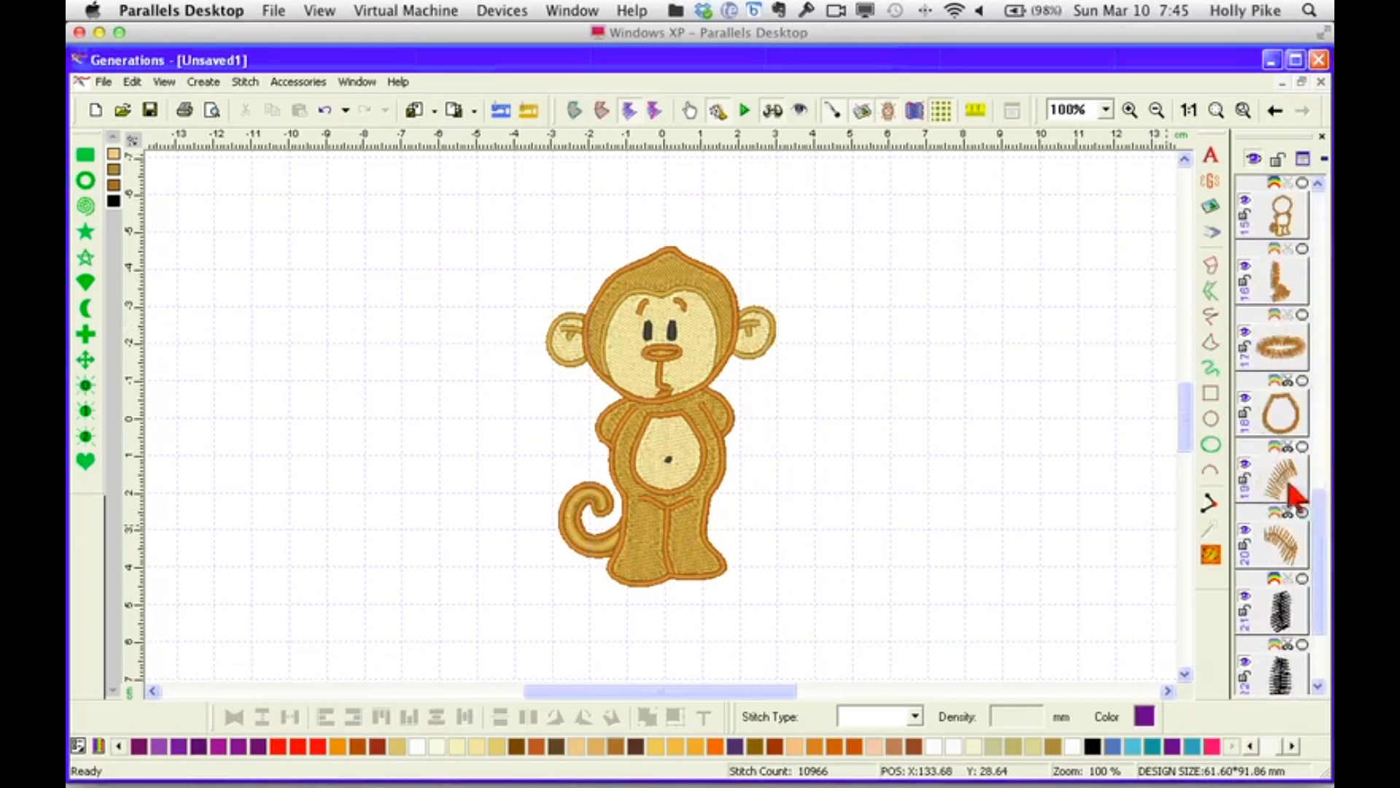
click(1290, 482)
drag(1323, 549, 1318, 468)
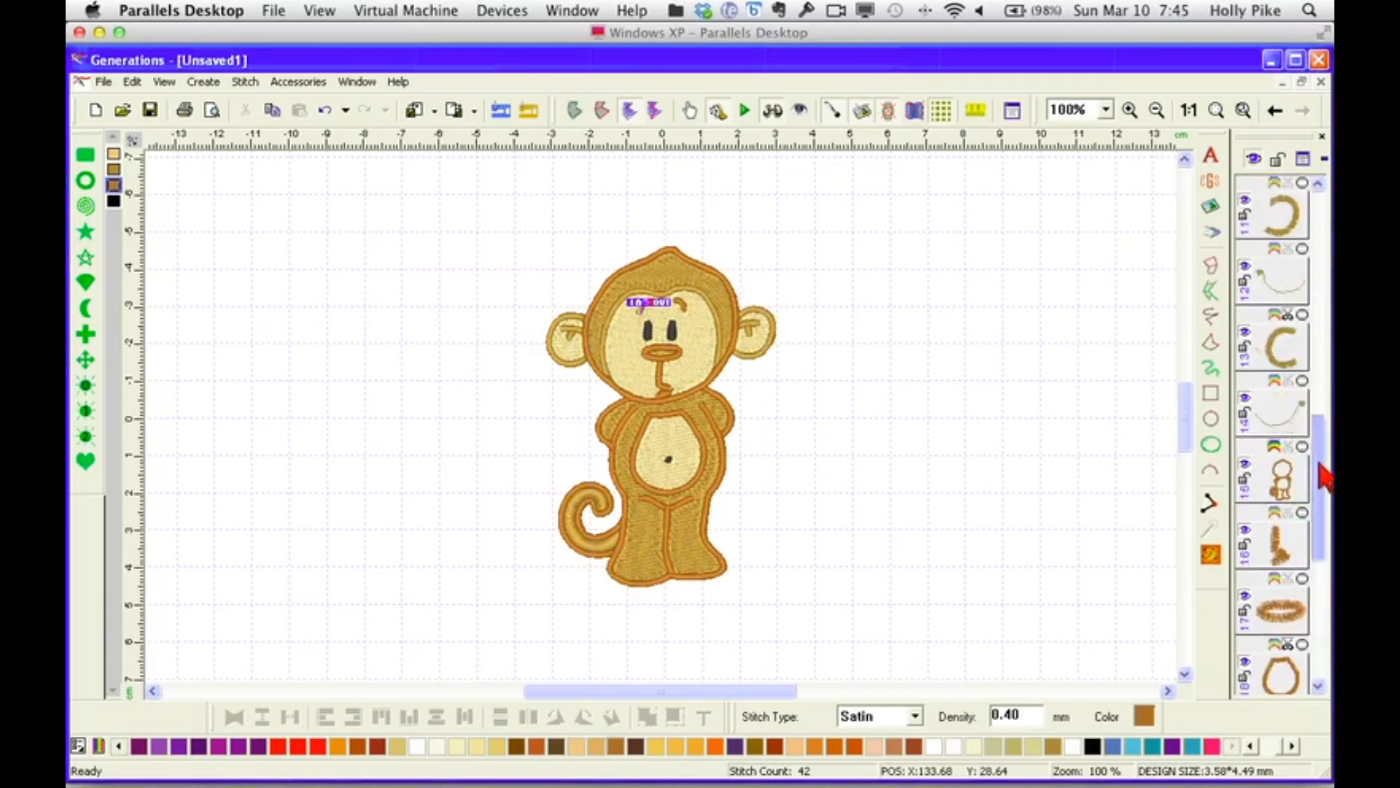
click(1281, 428)
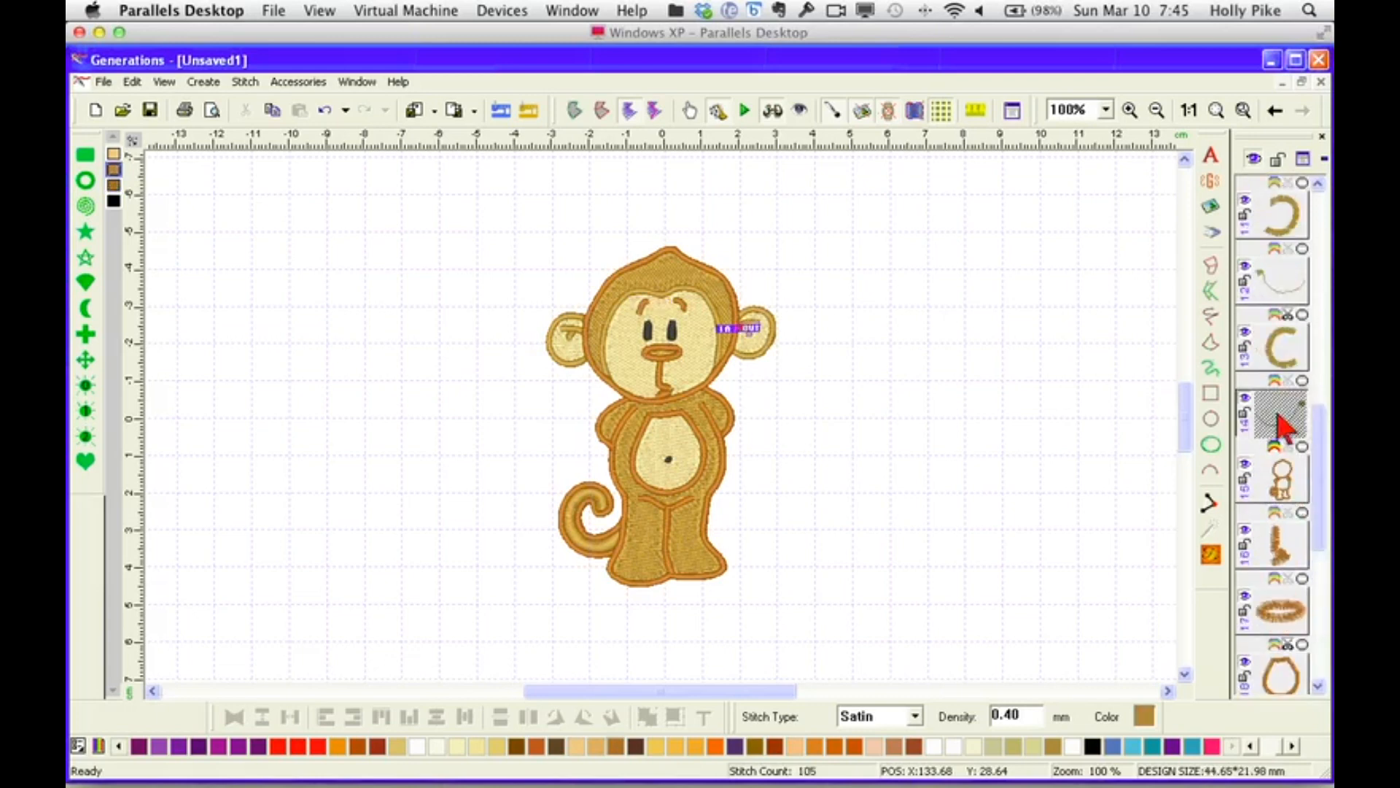
ctrl+click(1271, 280)
key(Delete)
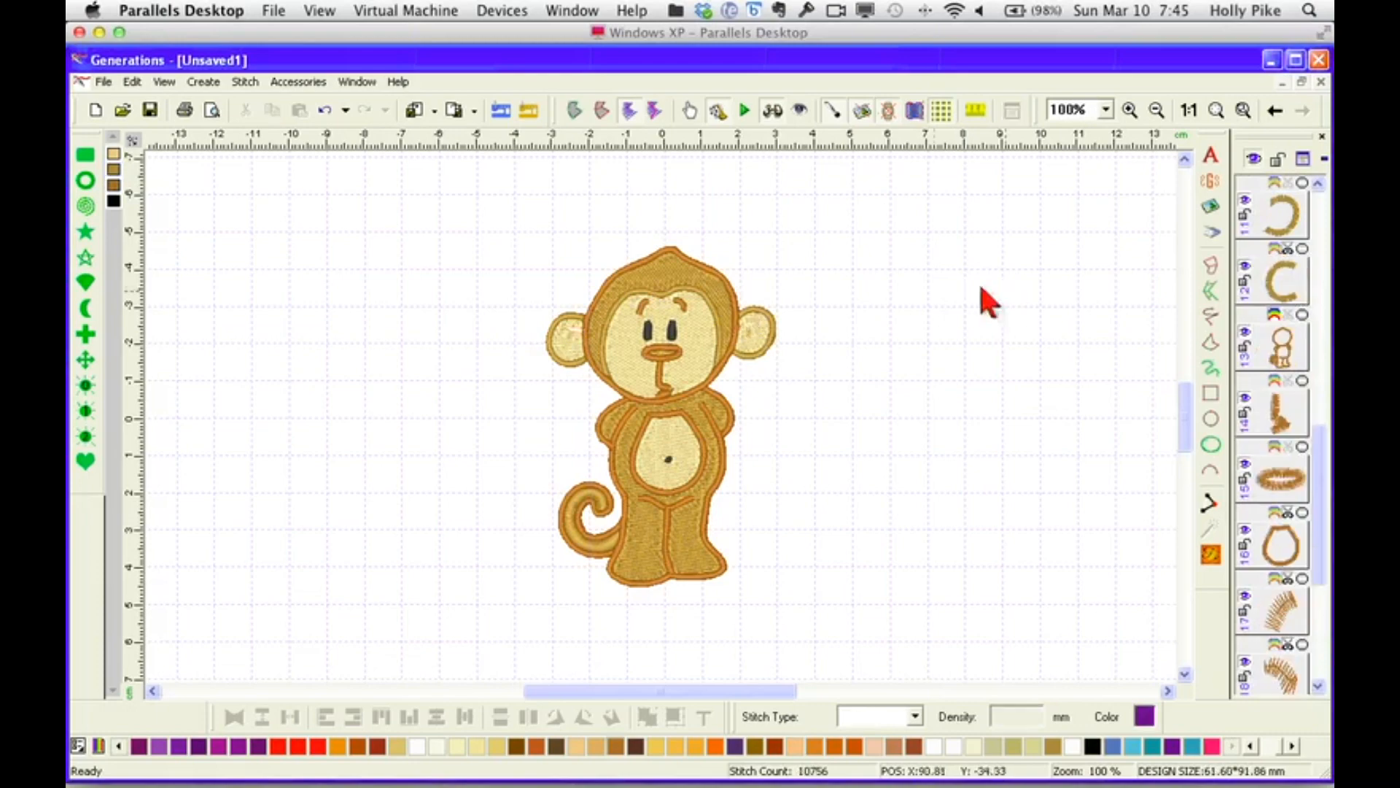
Select the fills of both ears and show the design in the outline view for editing.
click(1103, 111)
click(1066, 210)
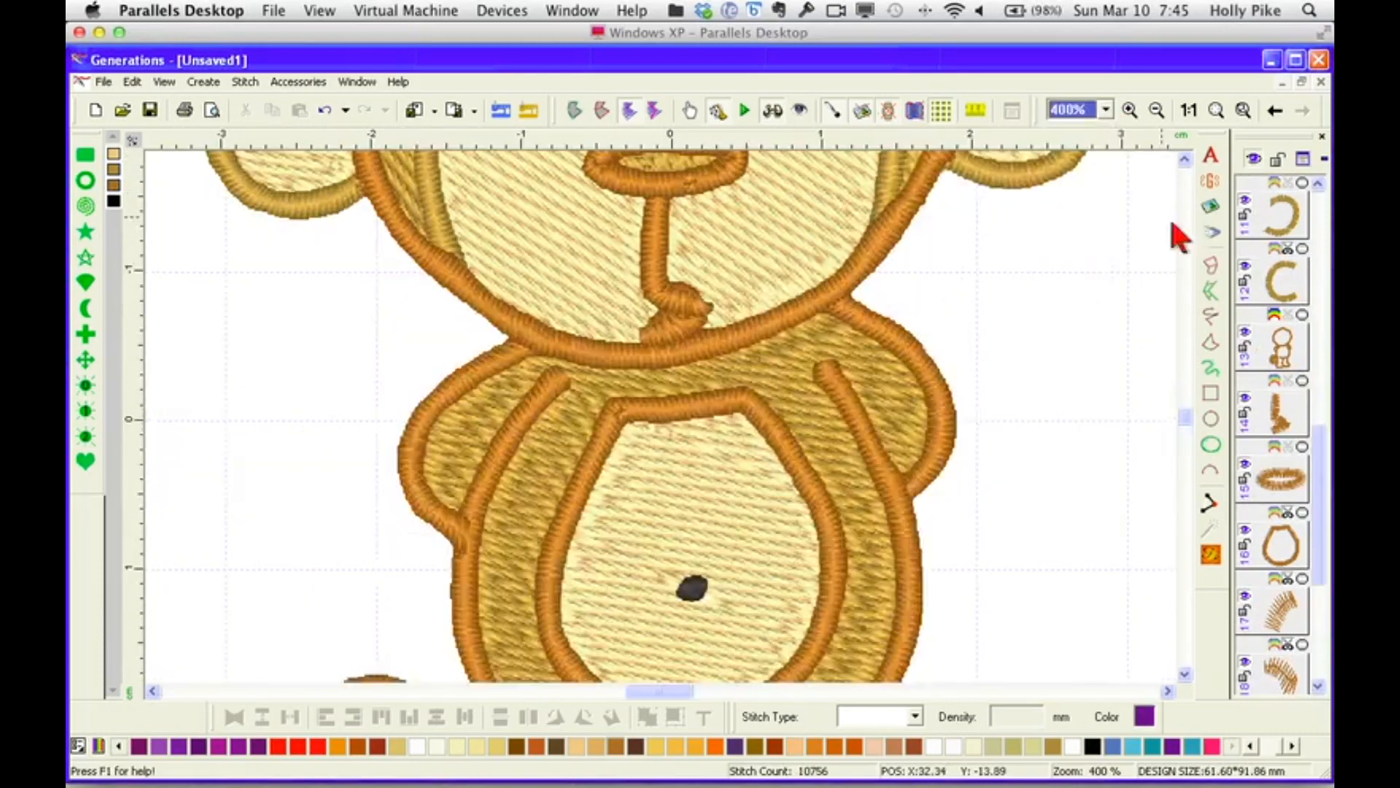
scroll(1188, 420, up, 3)
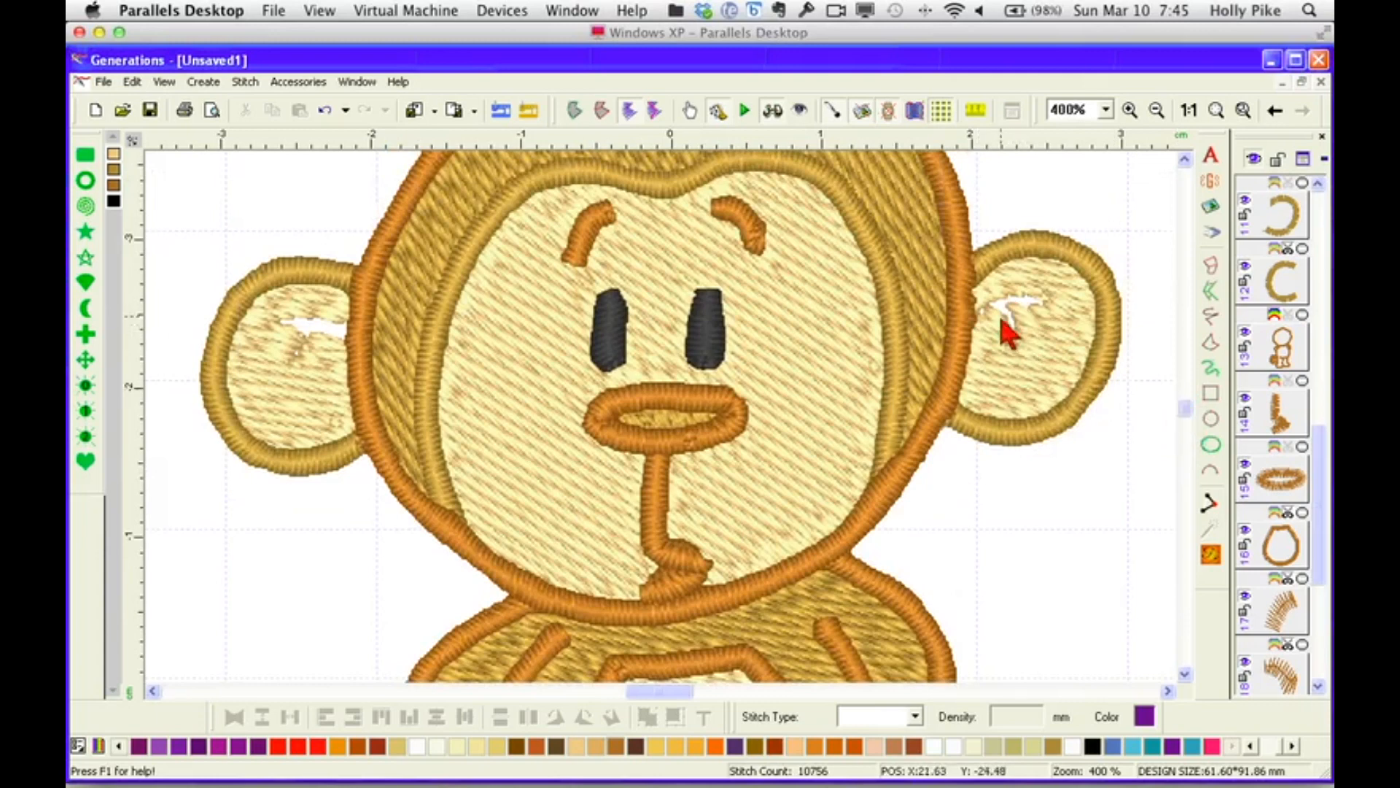
click(1031, 366)
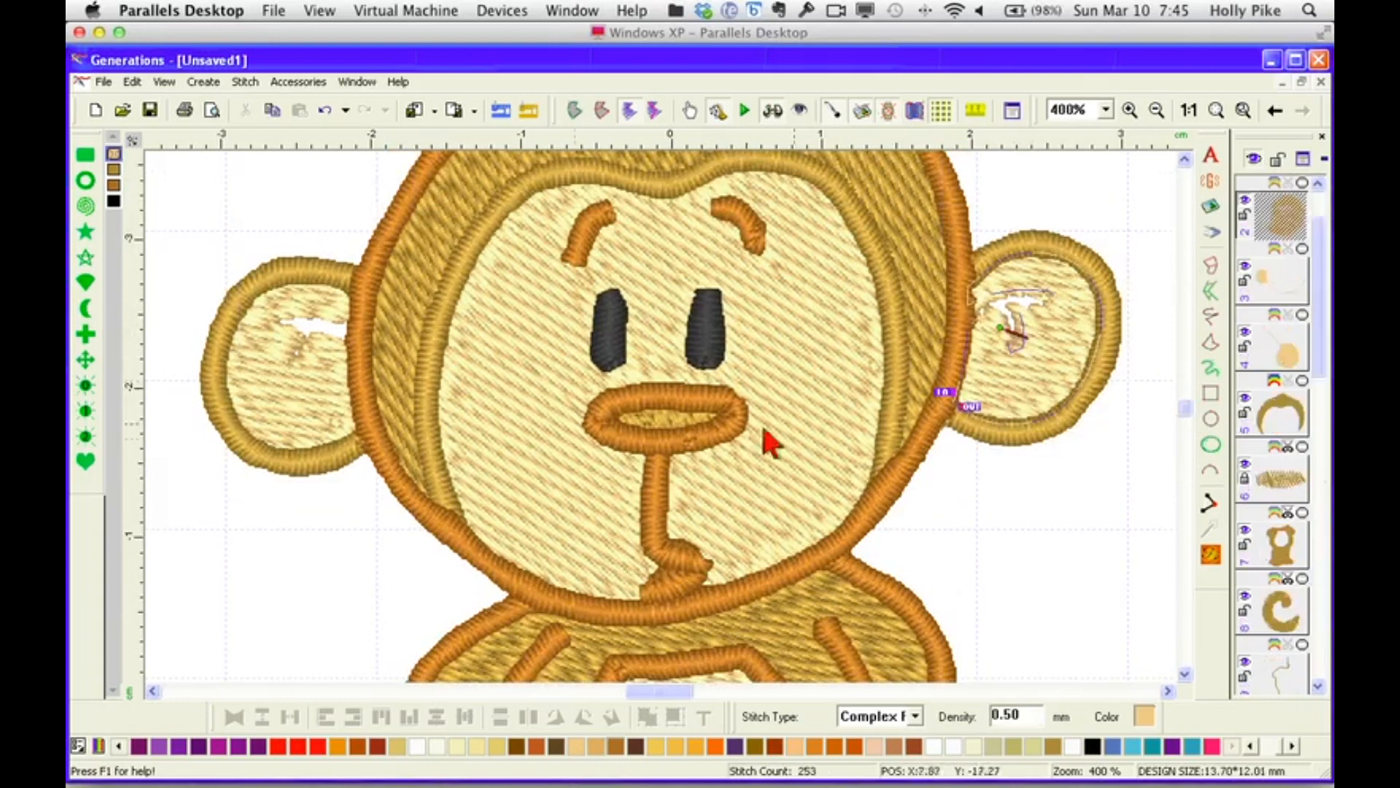
ctrl+click(301, 398)
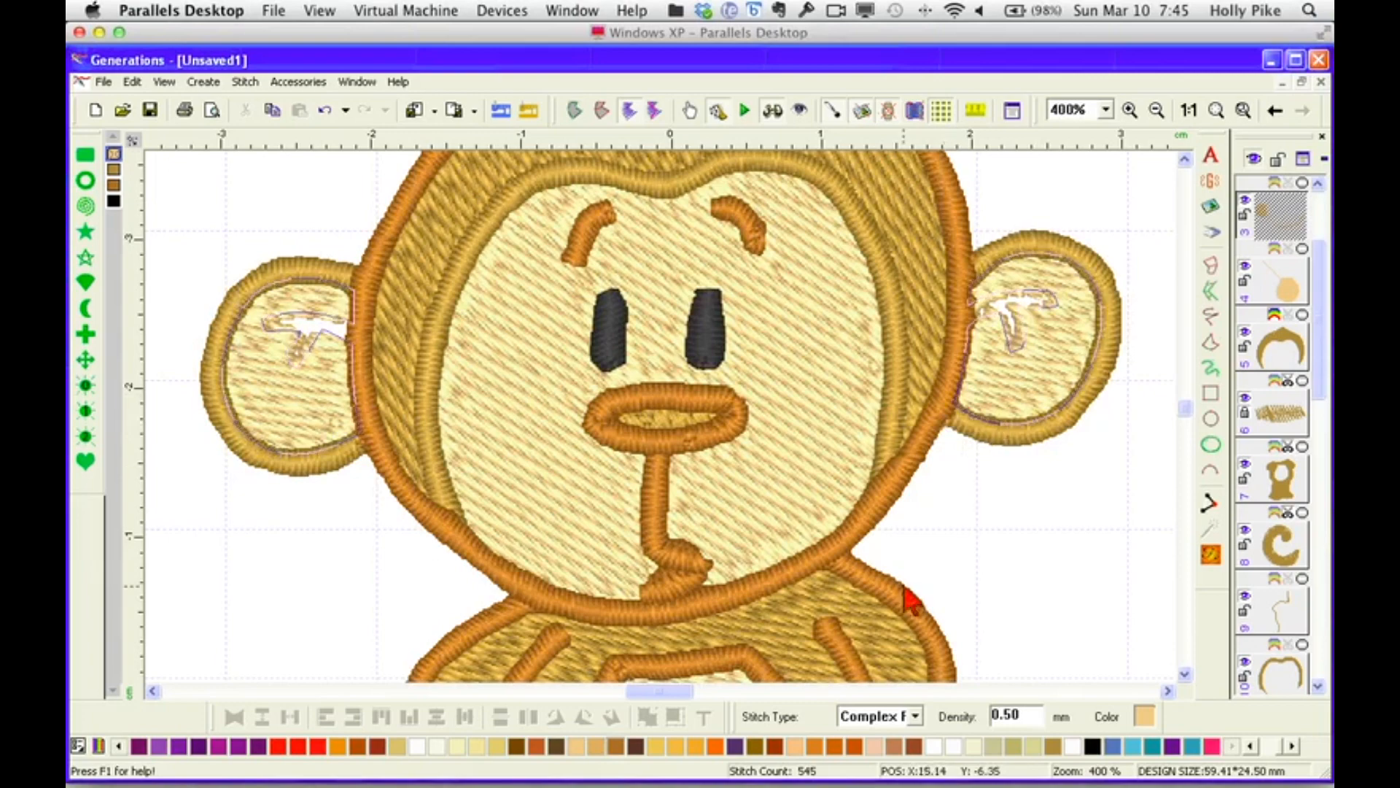
click(575, 111)
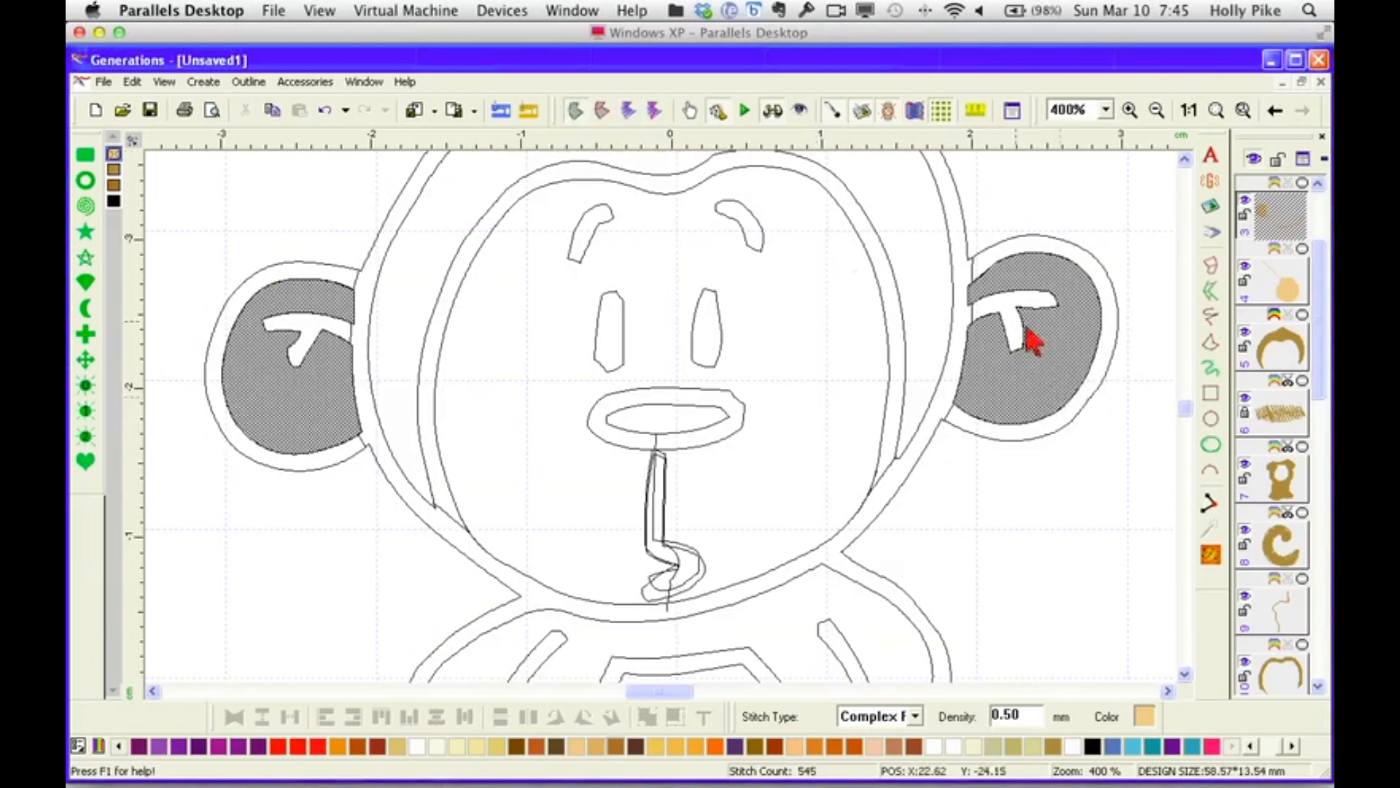
right_click(1047, 384)
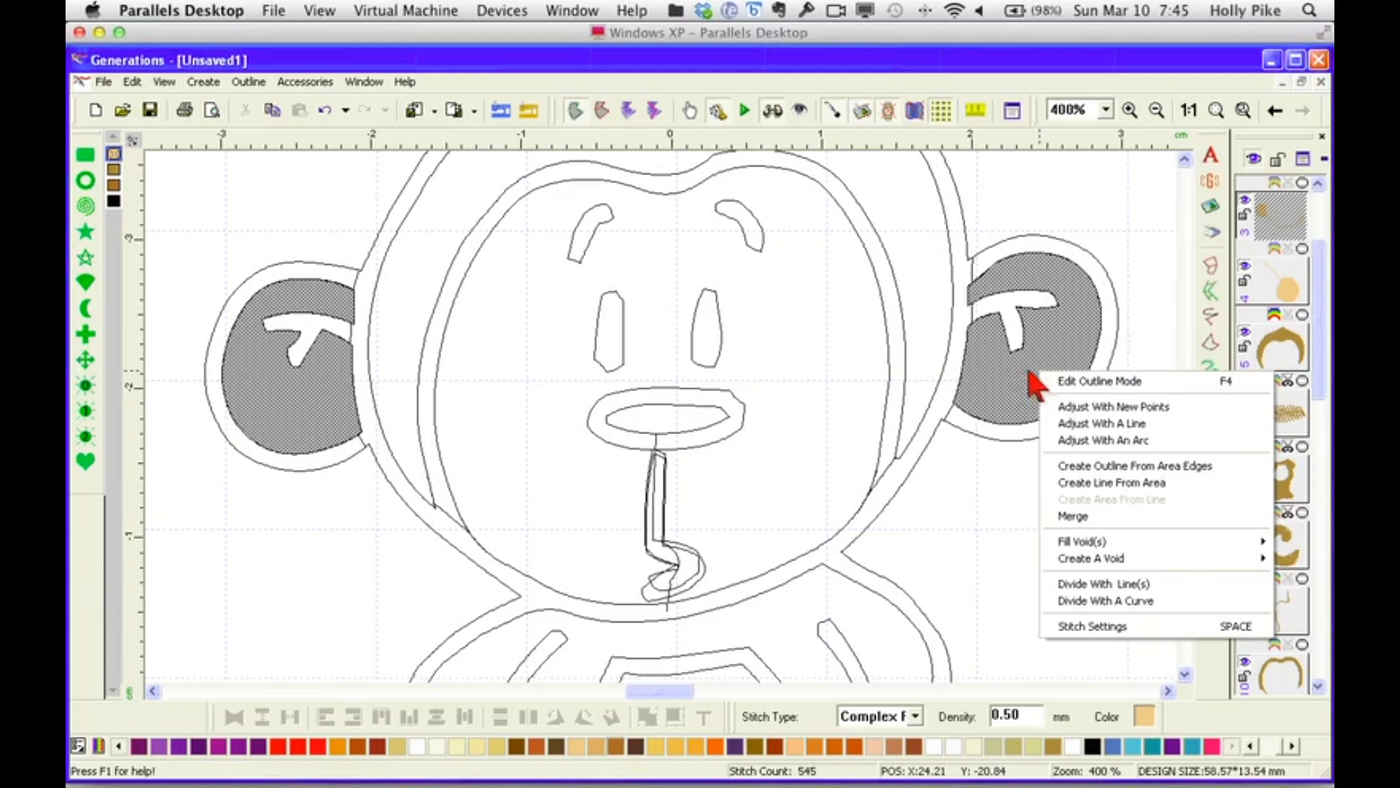
mouse_move(1114, 544)
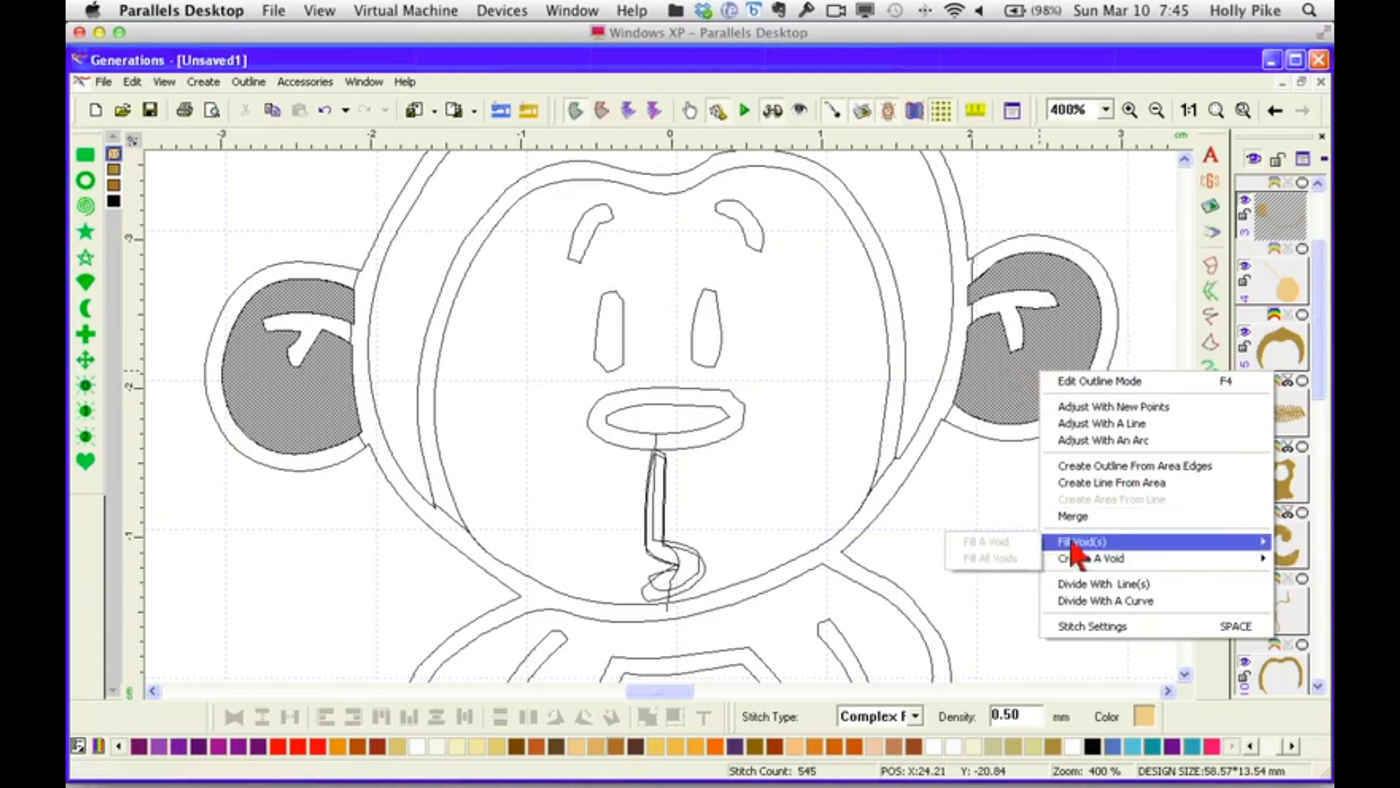
click(986, 476)
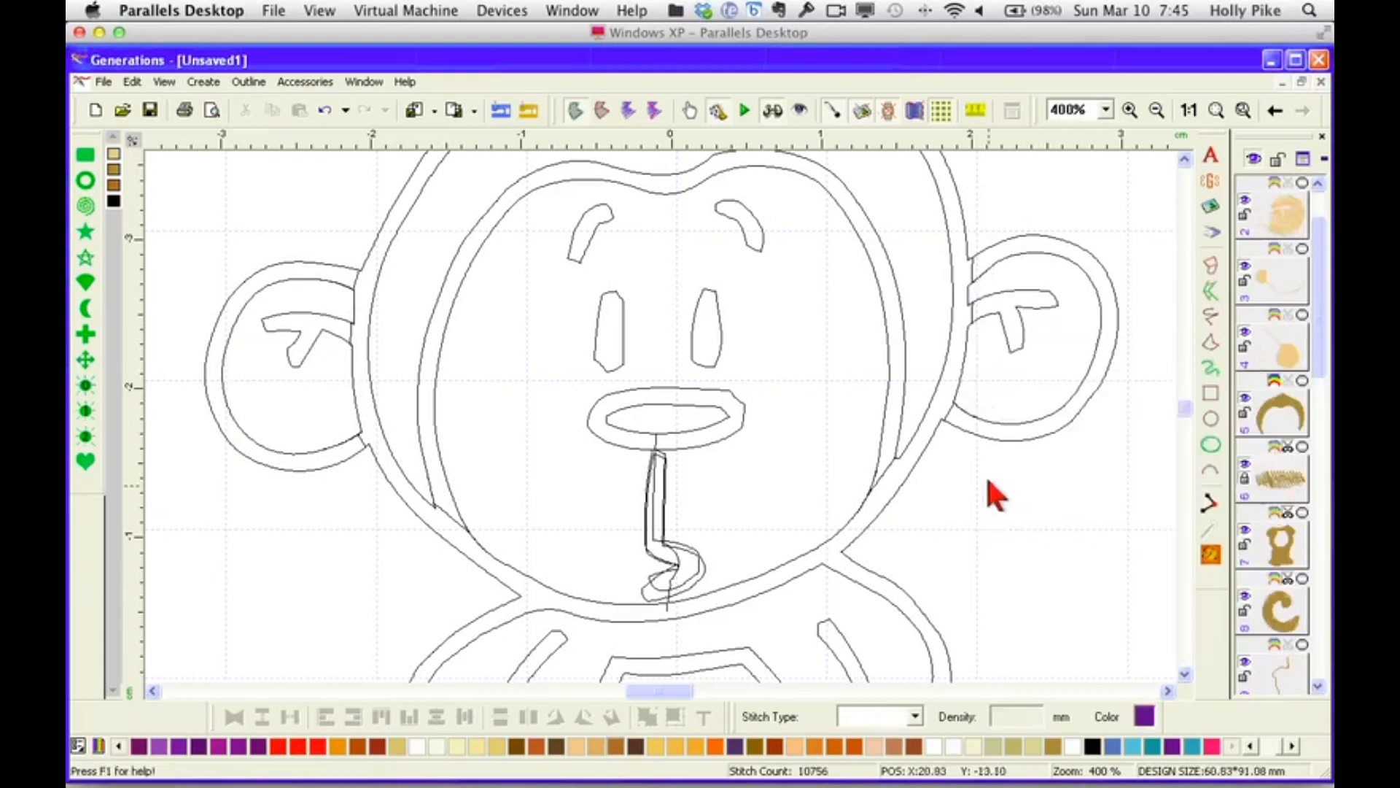
Close the T-shaped gap in the right-hand ear fill with Adjust With A Line, and regenerate the stitches.
click(1007, 370)
click(1014, 390)
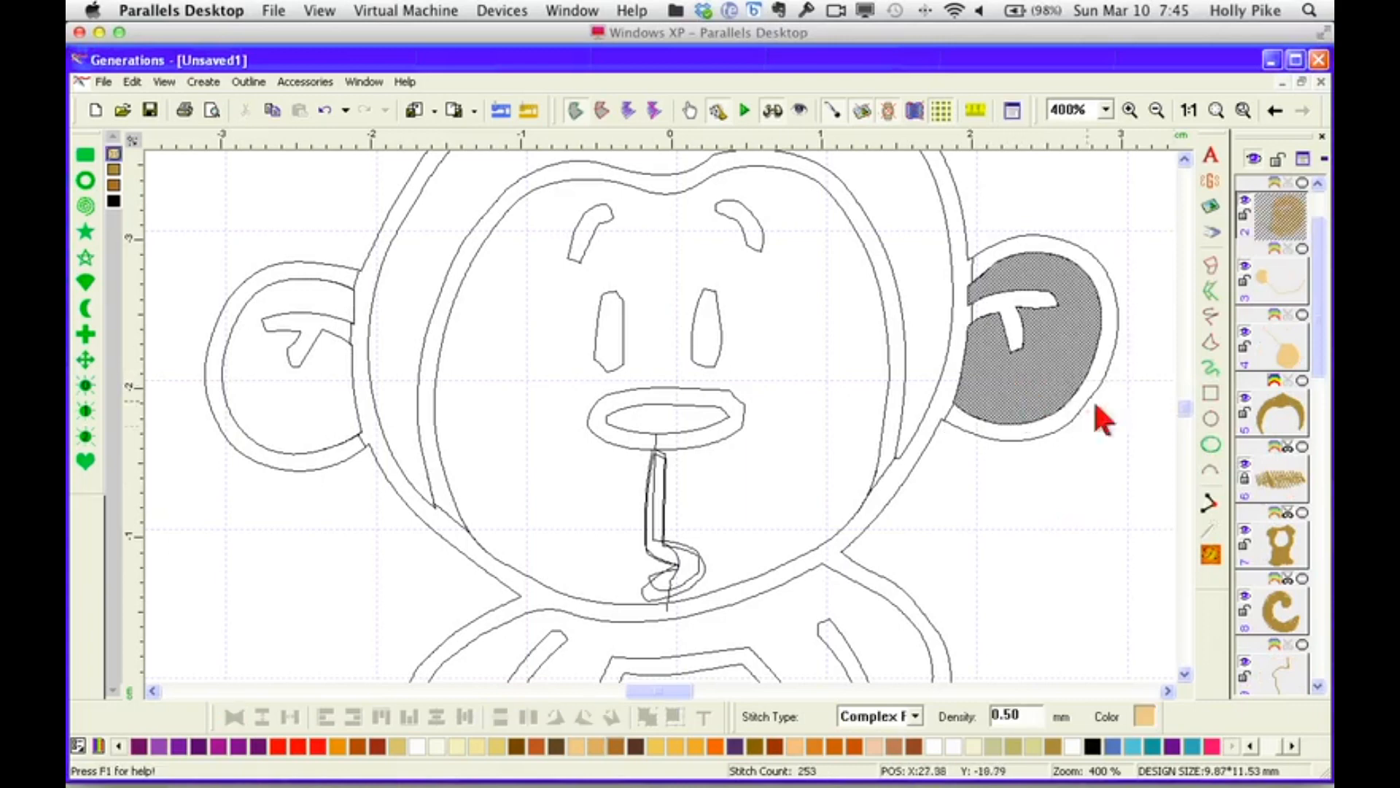
click(1204, 449)
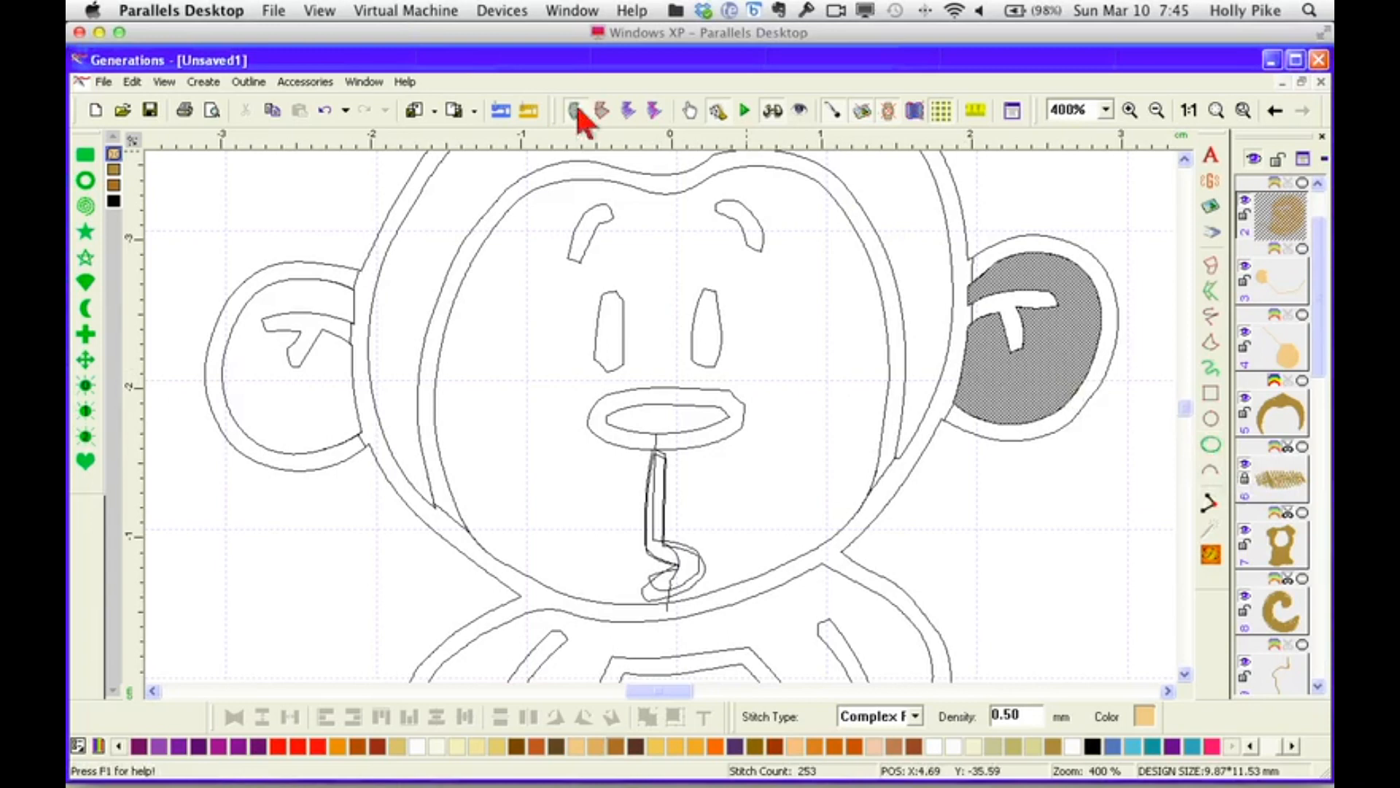
right_click(1045, 343)
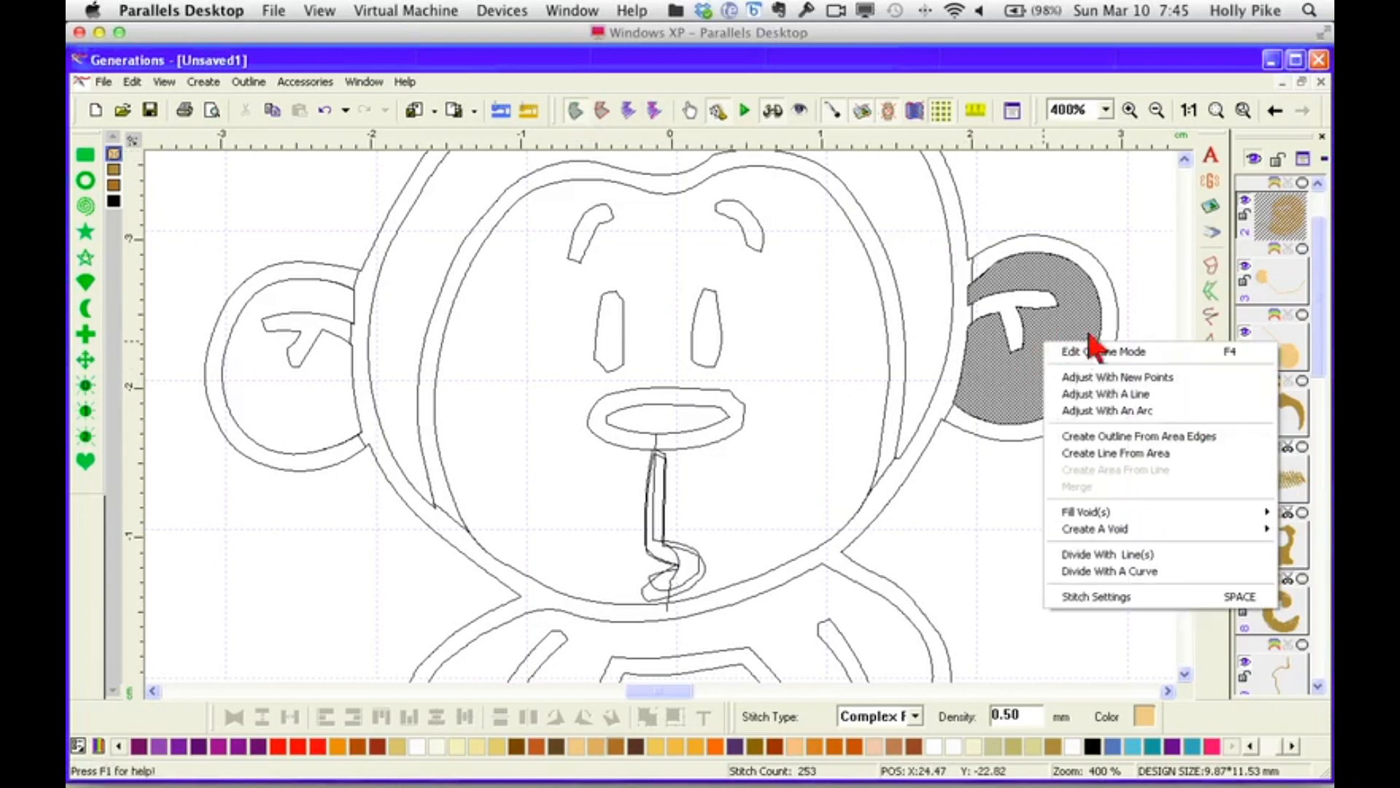
click(1140, 397)
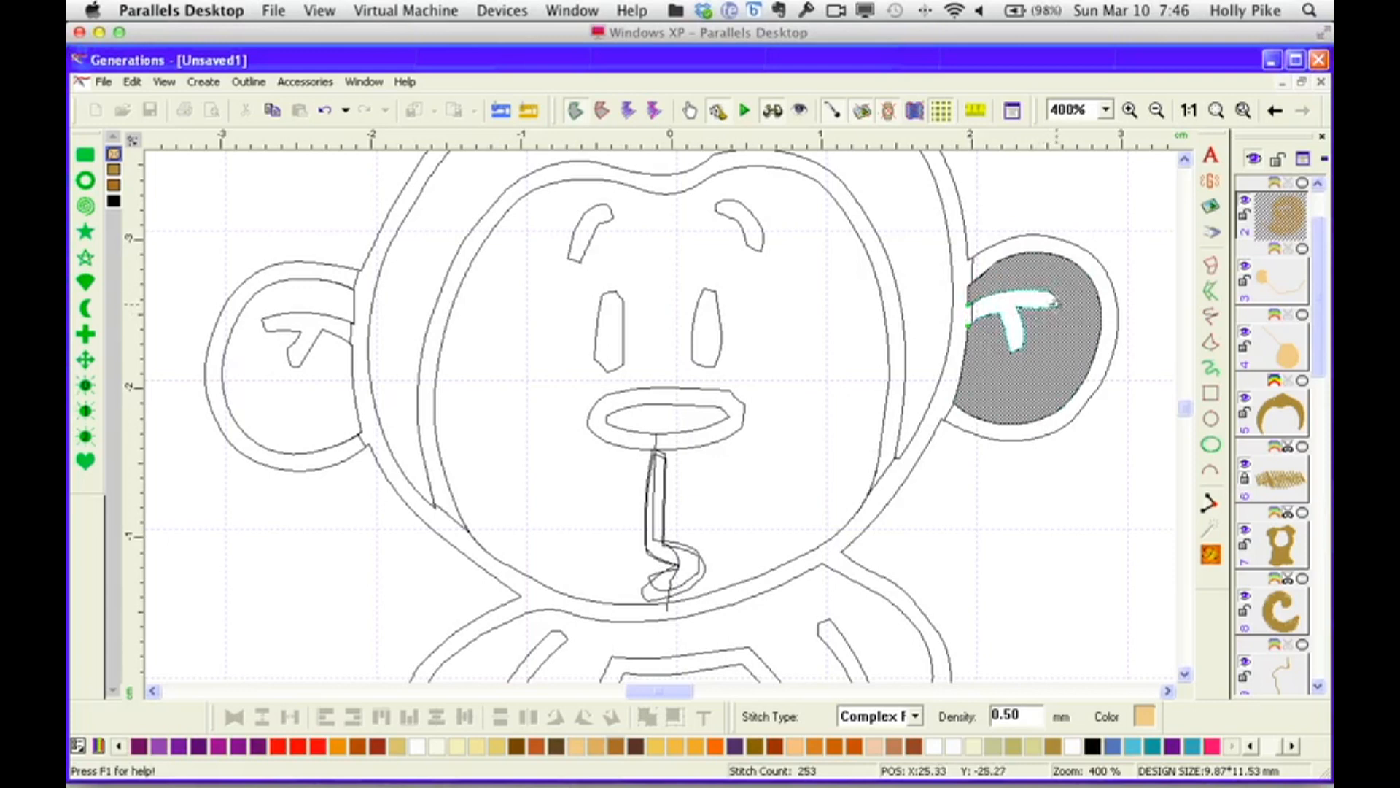
key(Delete)
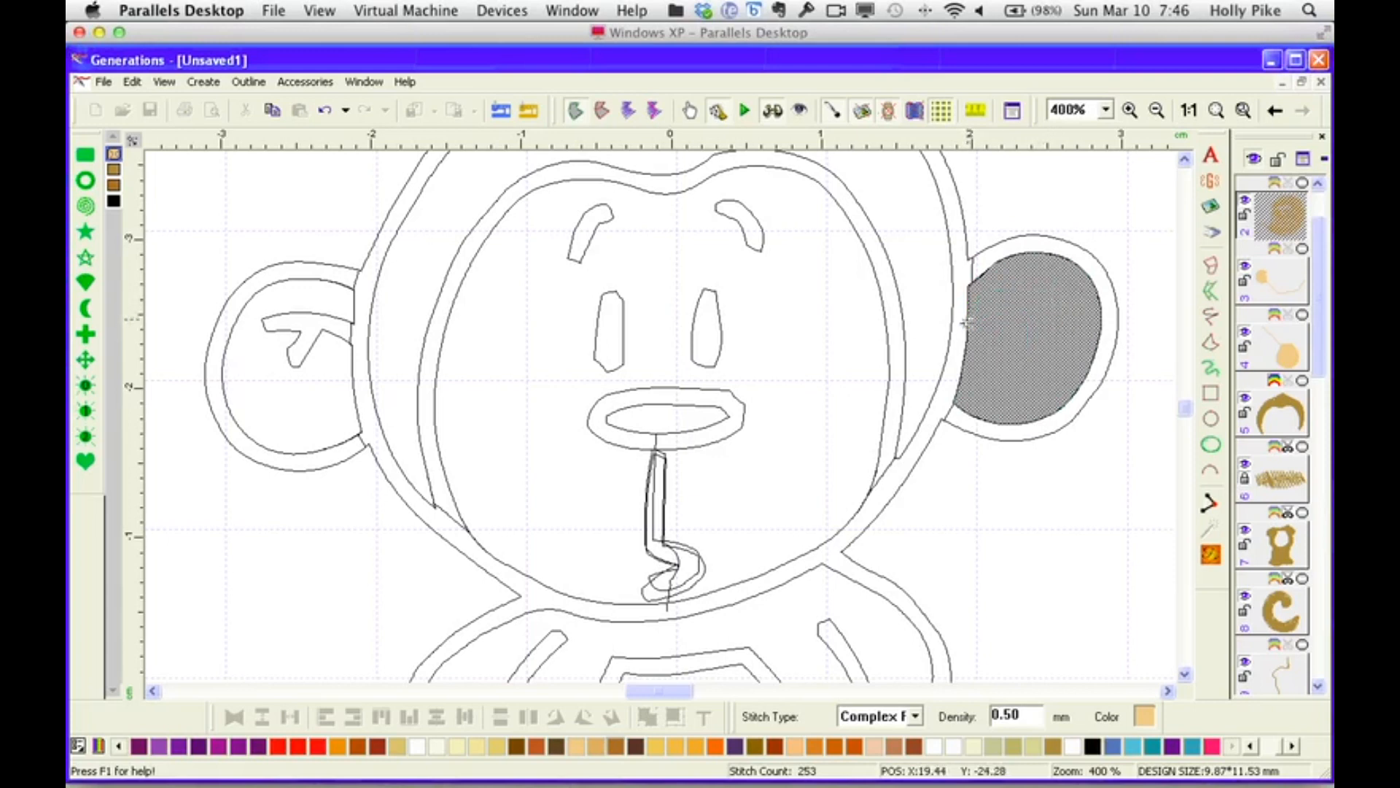
click(1210, 558)
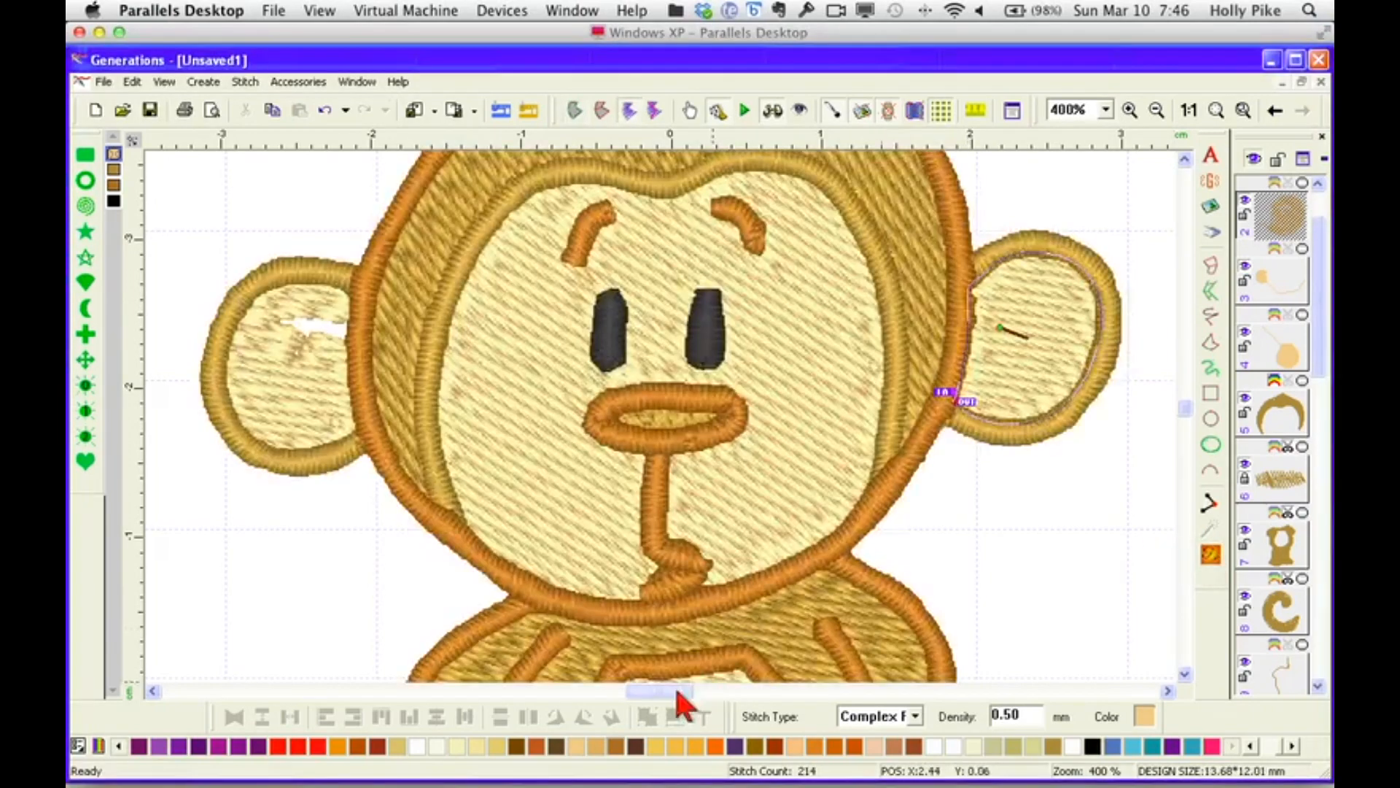
Close the T-shaped gap in the left-hand ear fill along its inner edge, and regenerate the stitches.
drag(678, 704, 665, 699)
click(553, 400)
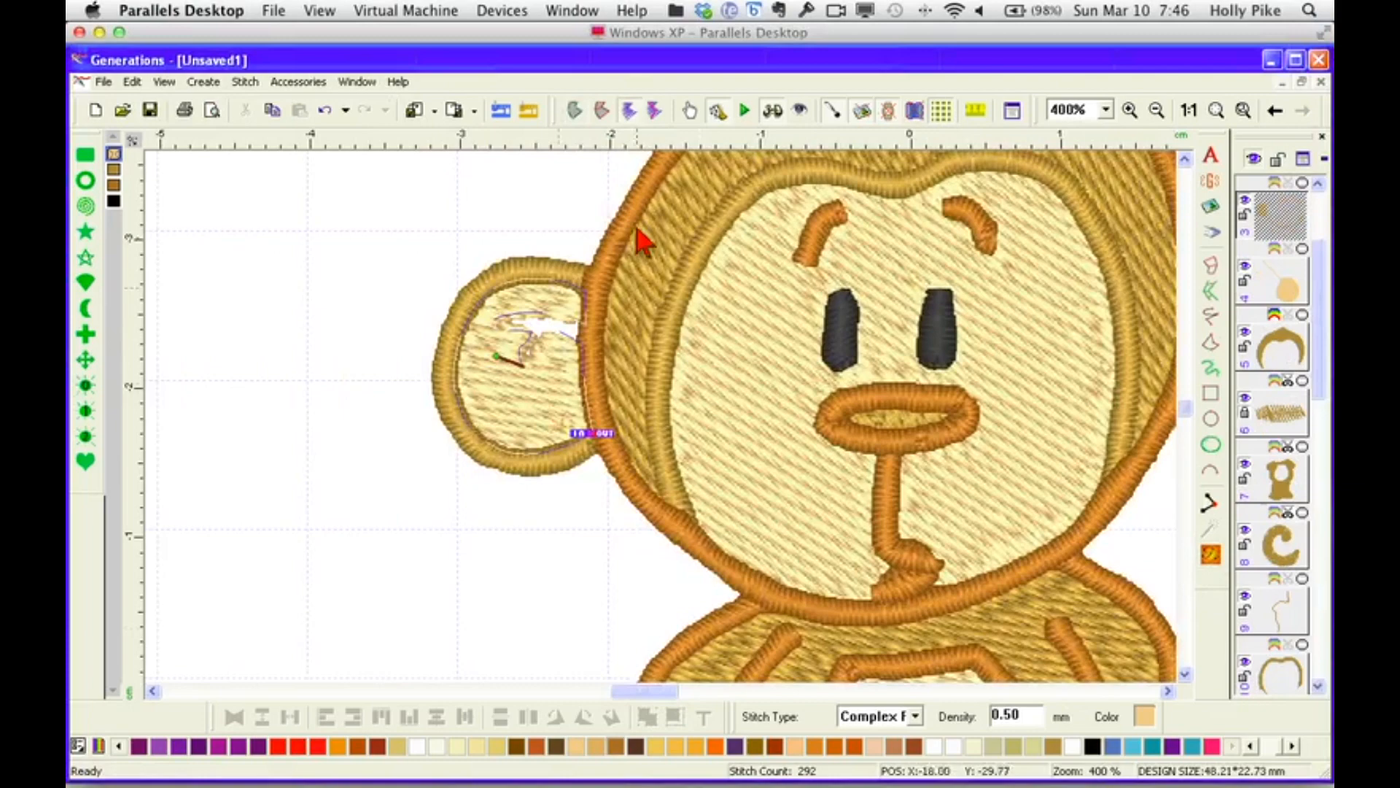
click(576, 111)
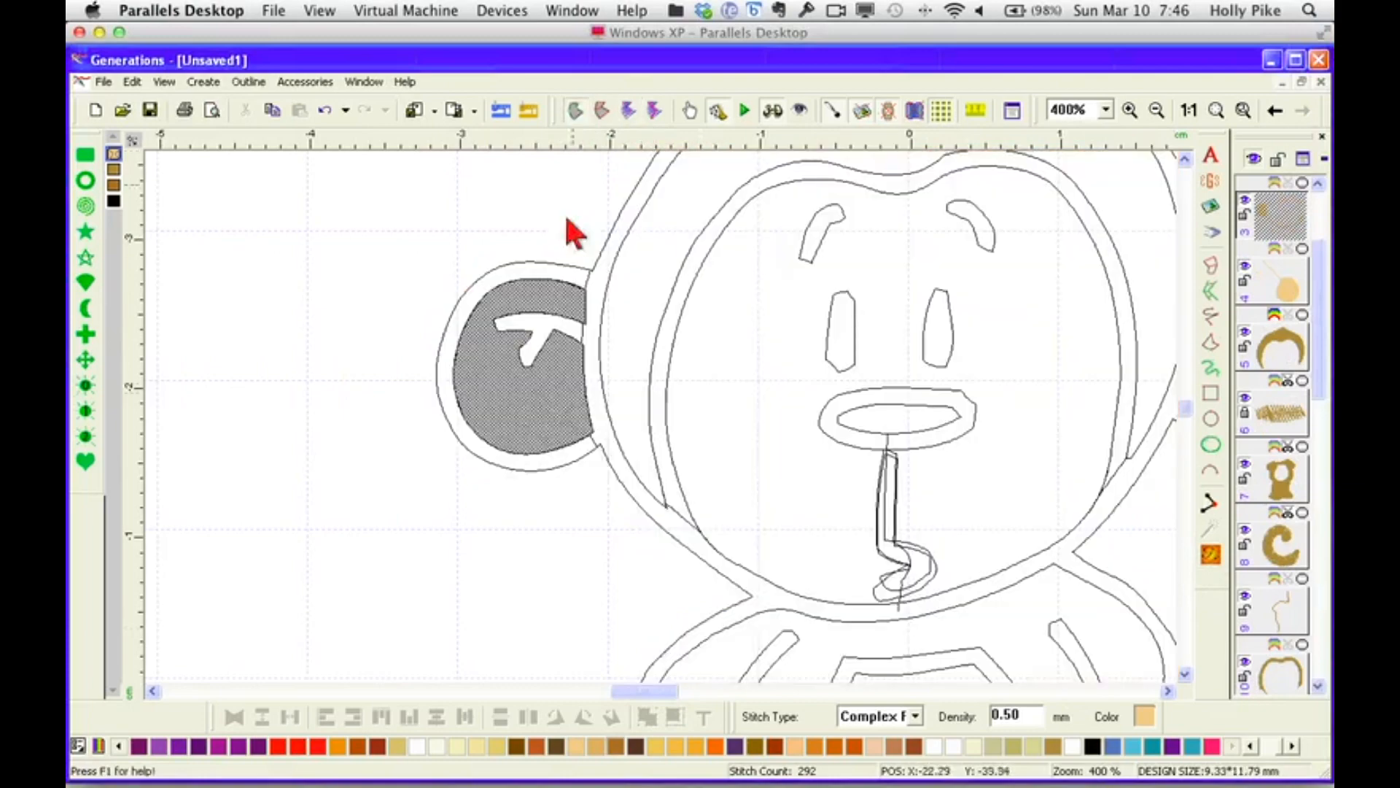
right_click(528, 404)
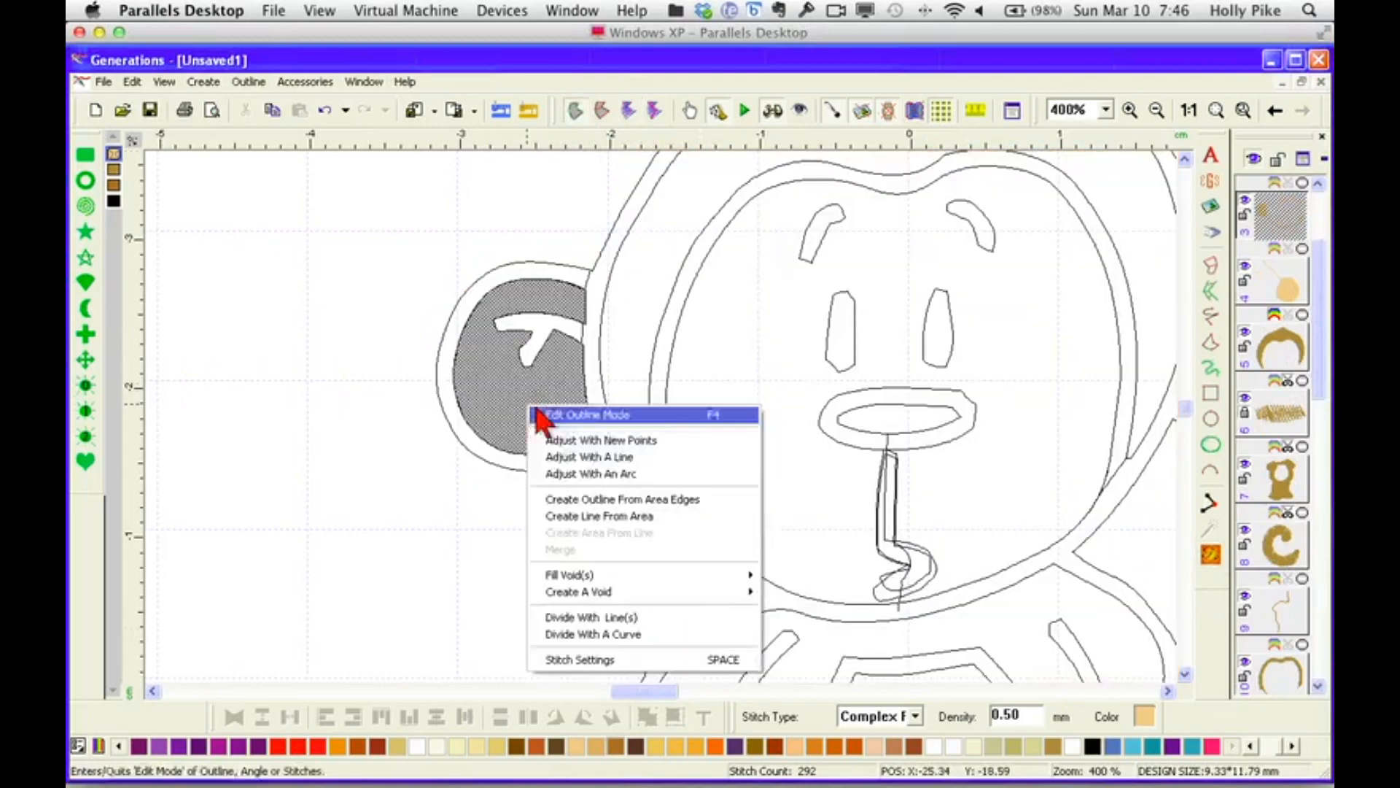
click(632, 476)
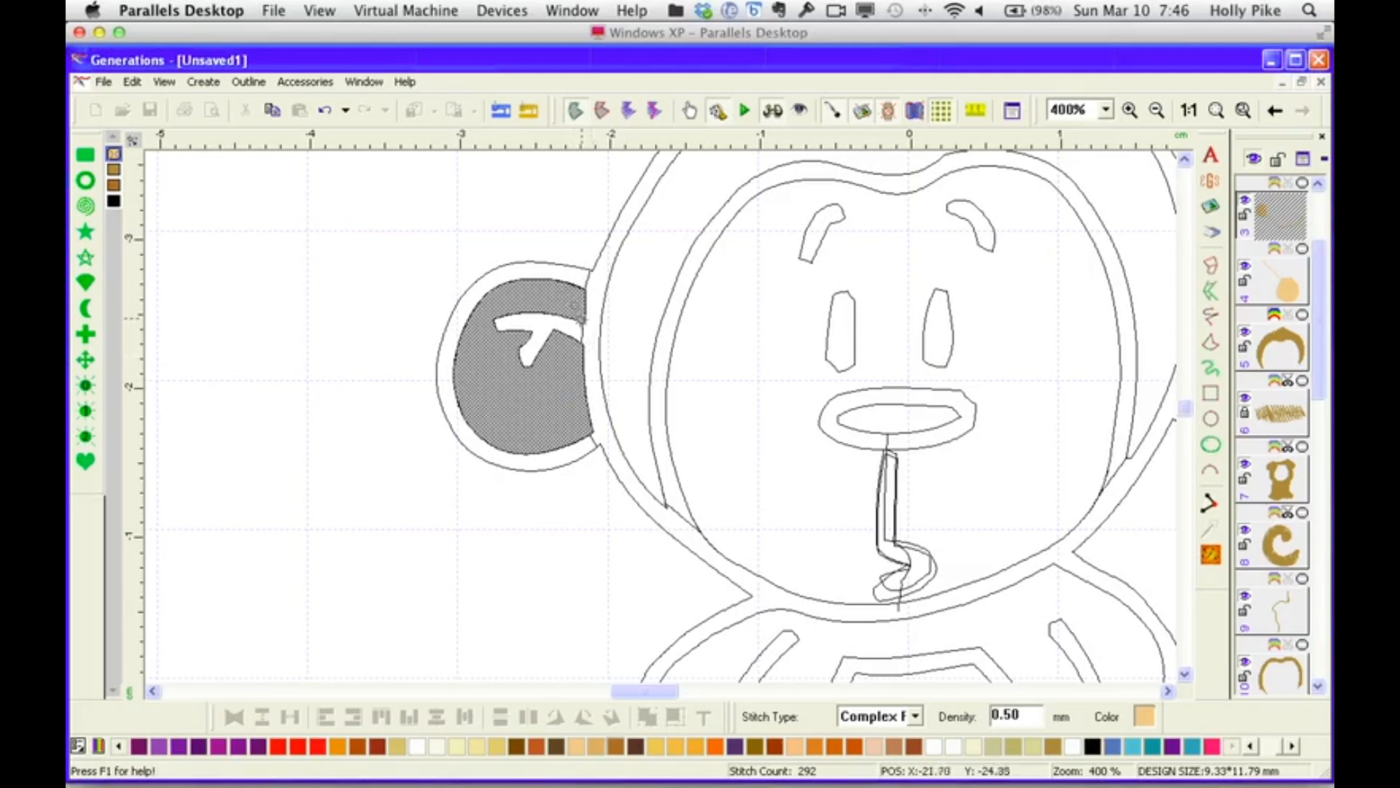
click(585, 343)
click(582, 332)
click(1210, 554)
click(1190, 111)
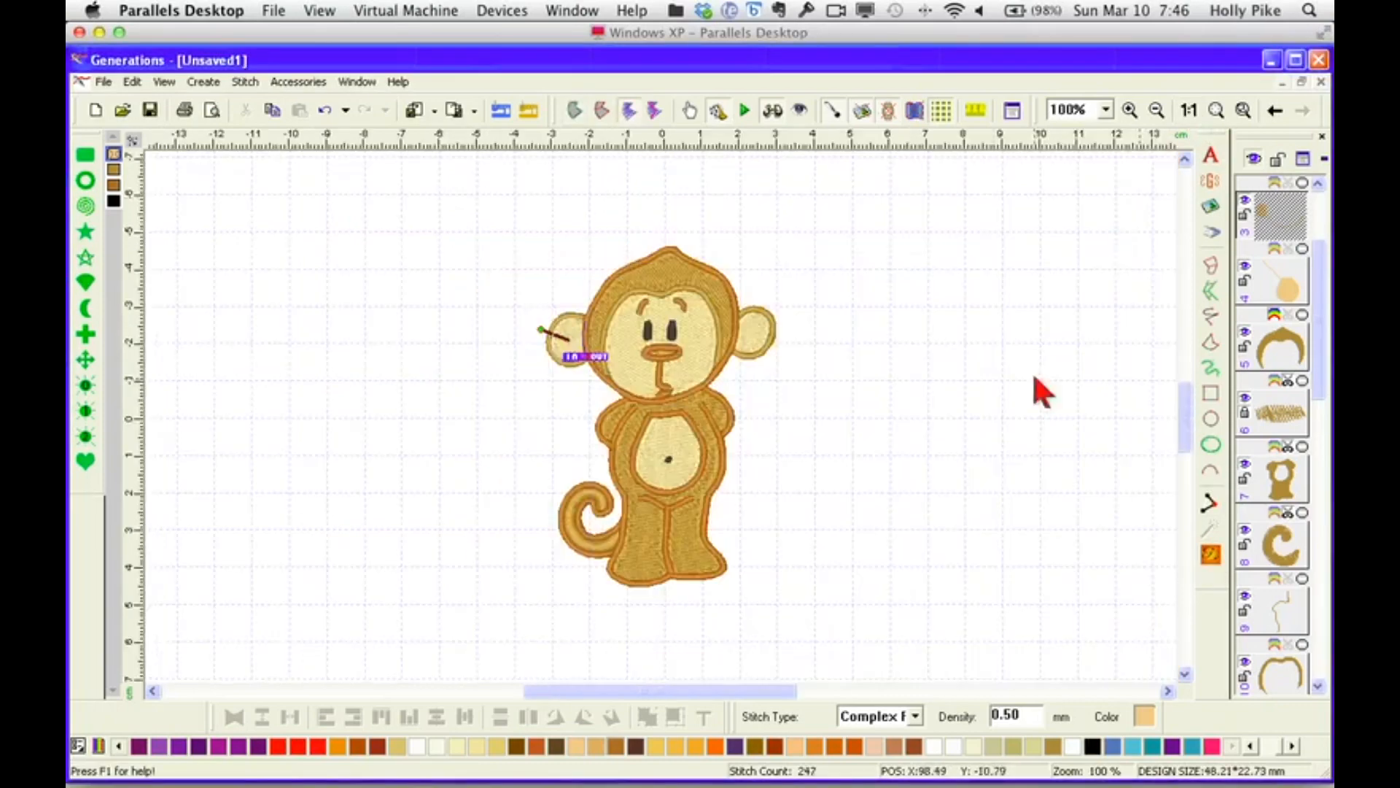
Draw a freehand line of strokes fanning out from the head's edge inside the right-hand ear, about 6.3 by 7 mm.
click(990, 421)
click(1106, 109)
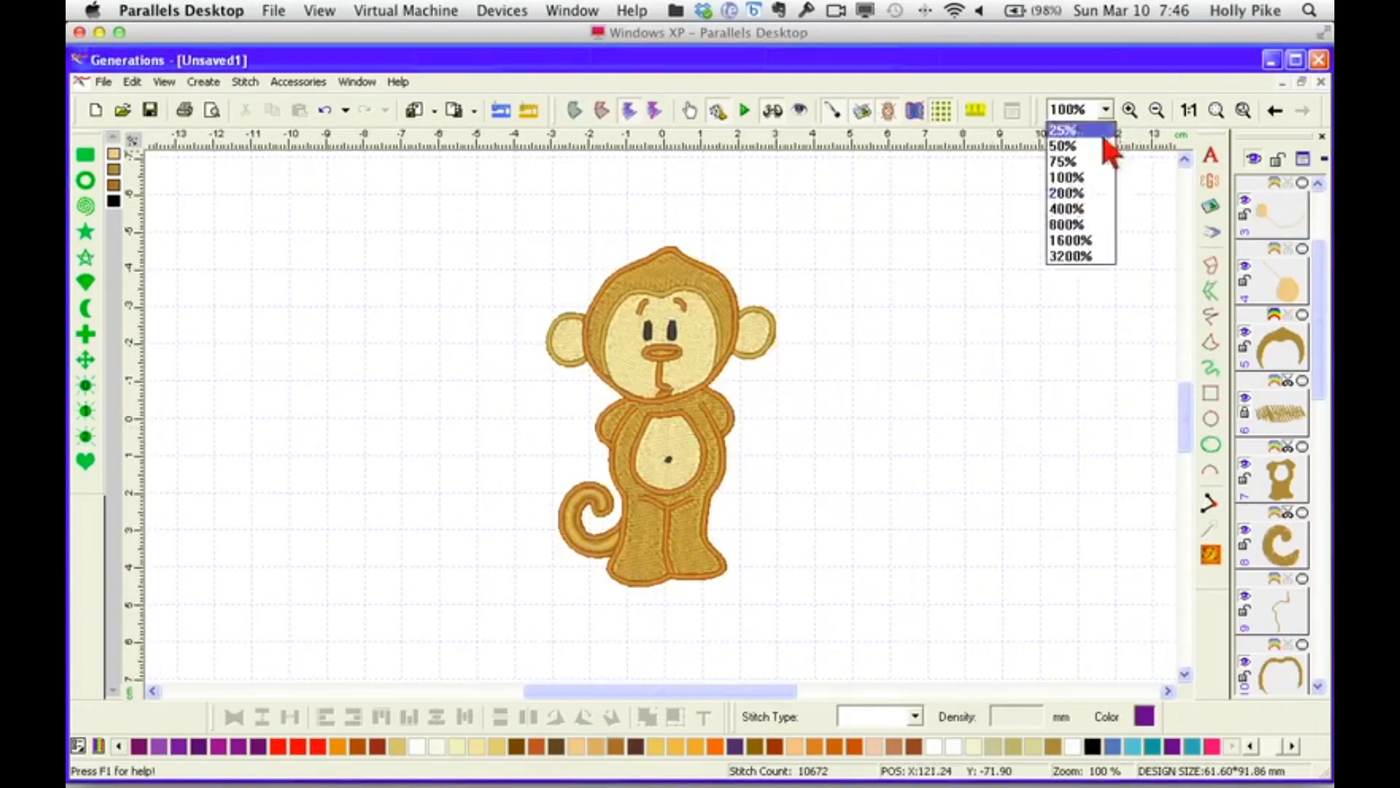
click(1079, 220)
click(1185, 410)
drag(1185, 406, 1185, 404)
click(1168, 690)
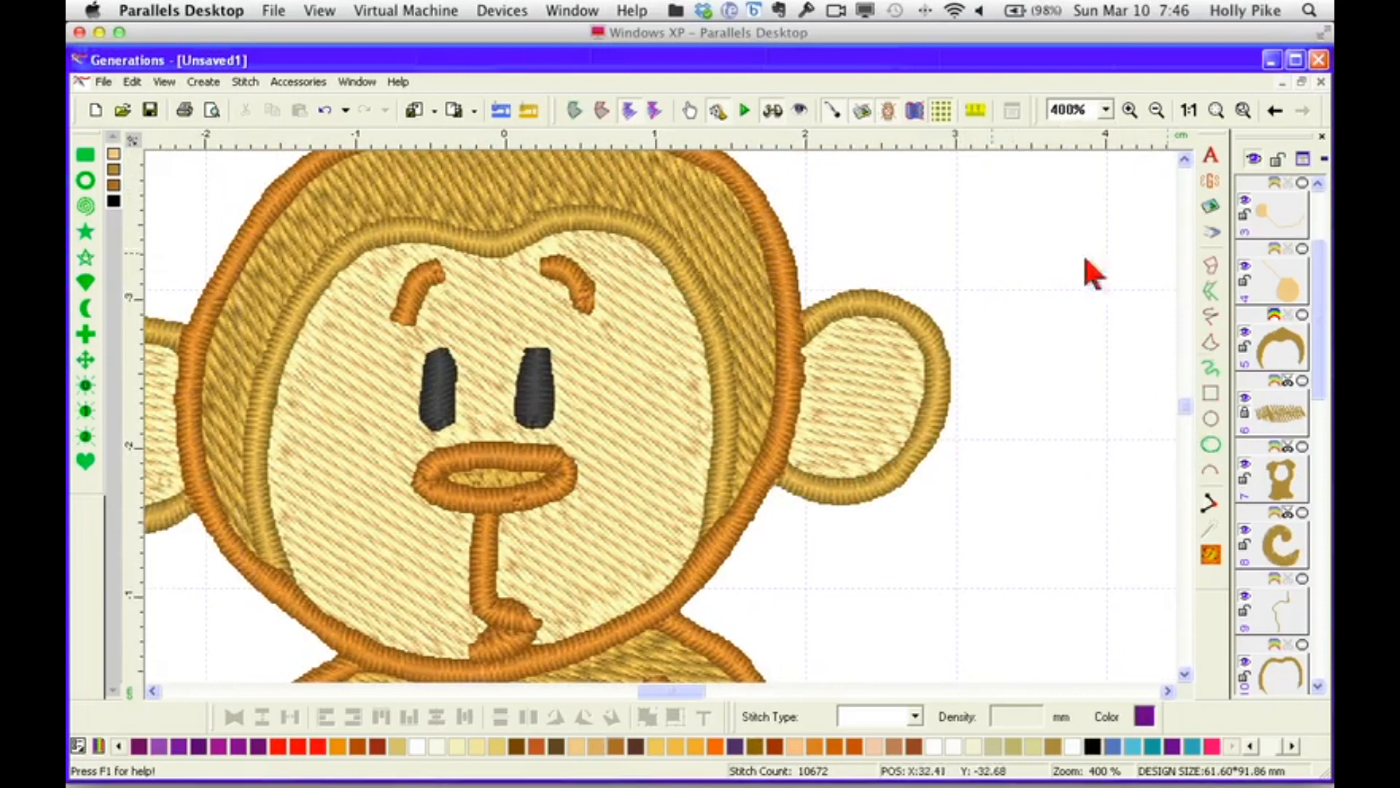
click(1211, 318)
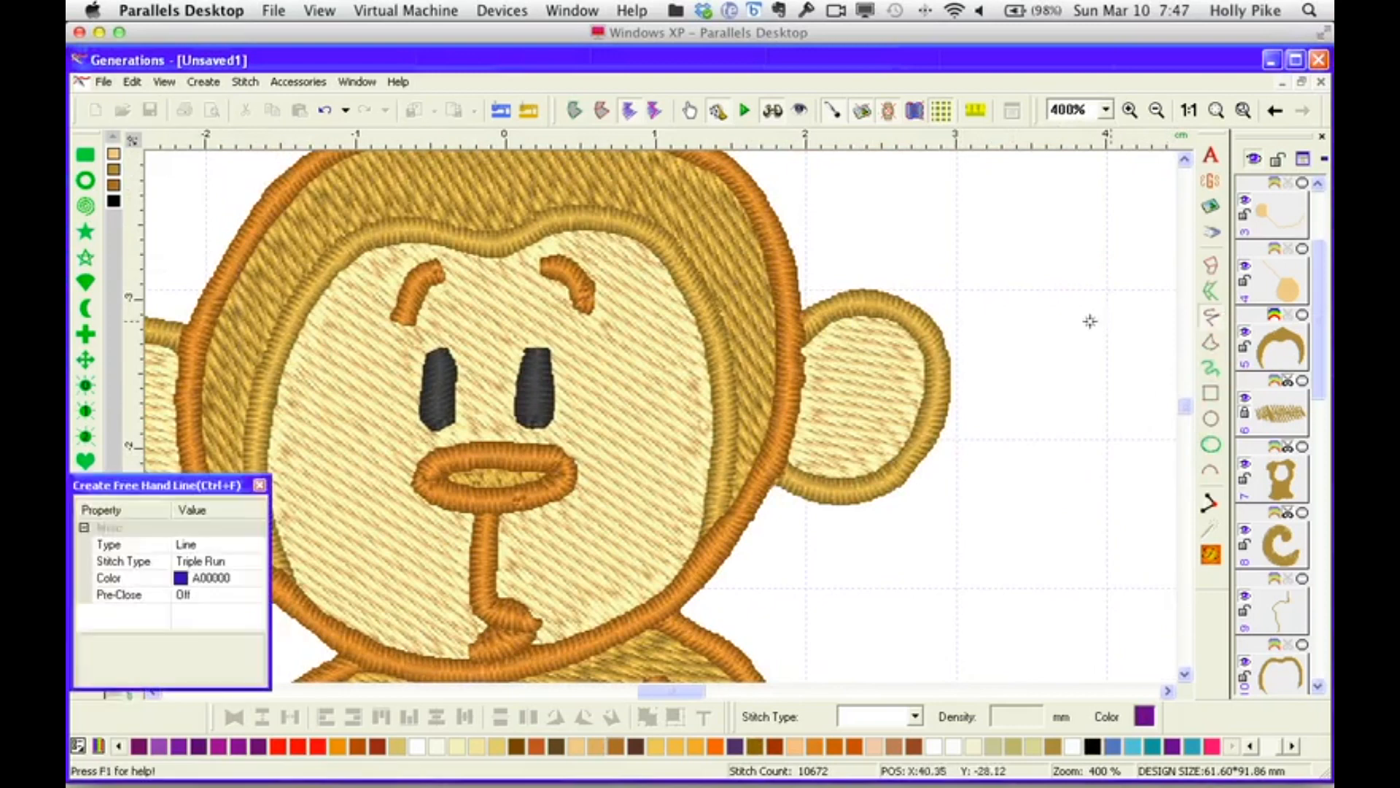
drag(791, 391, 797, 378)
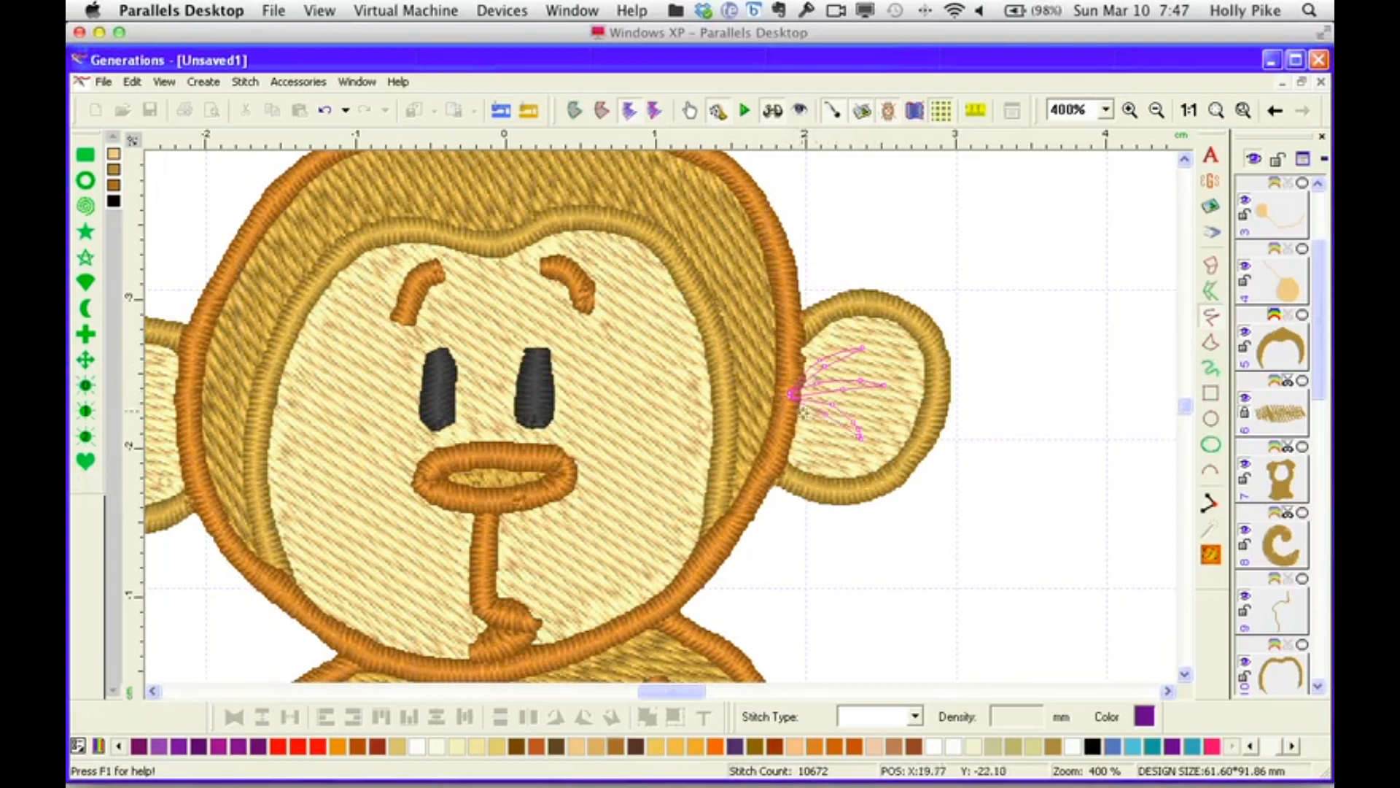
right_click(788, 398)
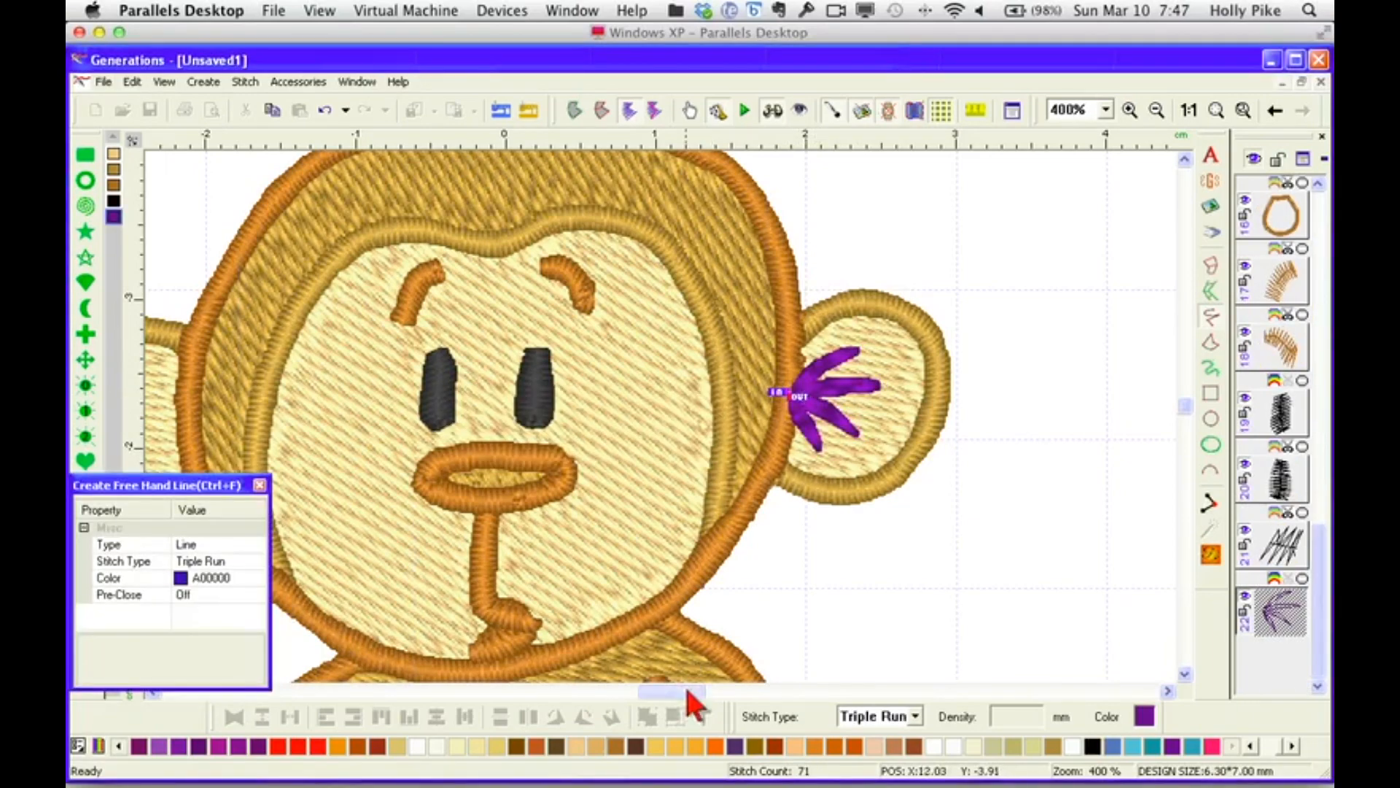
Set the fanned ear strokes to the Run stitch type and recolor them Harvest Brown 745.
drag(684, 689, 678, 689)
click(915, 716)
click(903, 565)
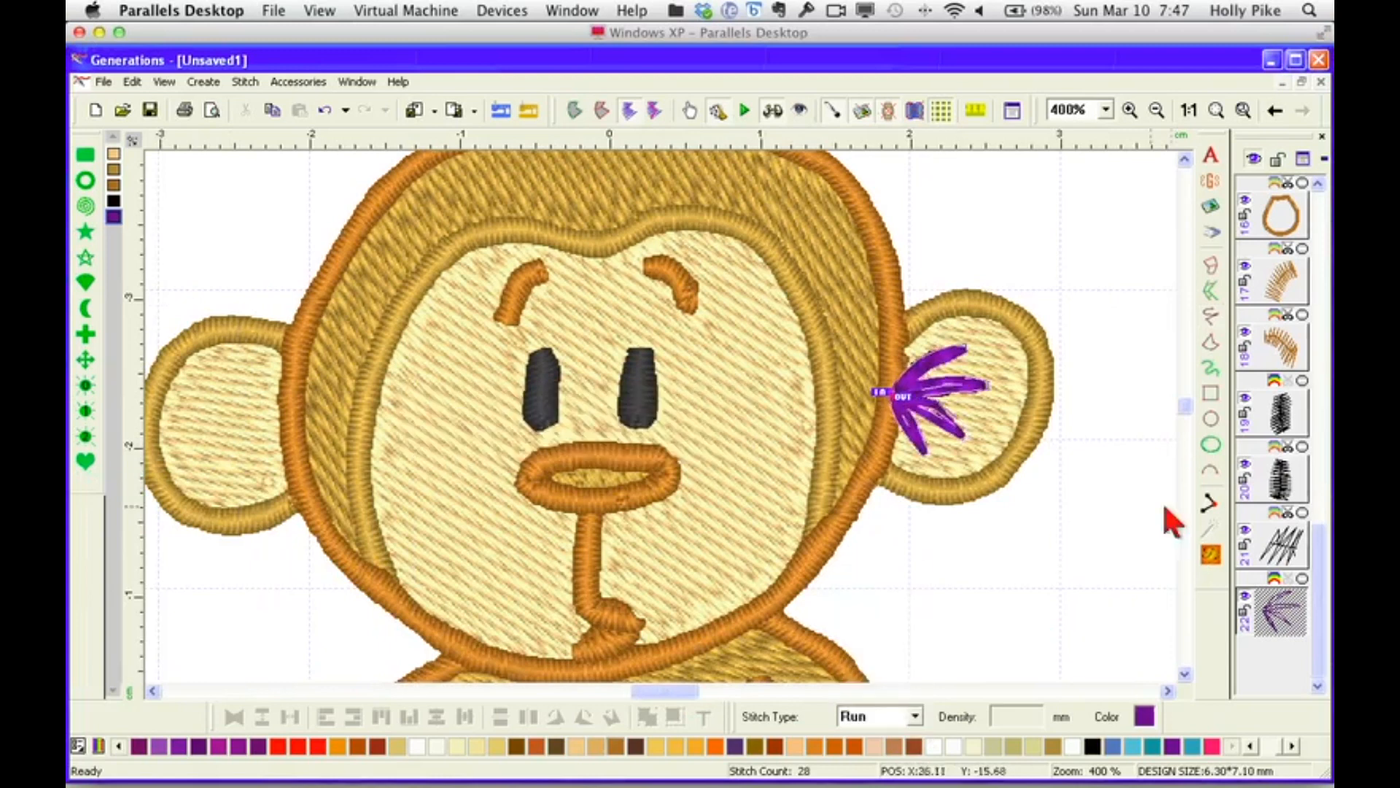
click(115, 184)
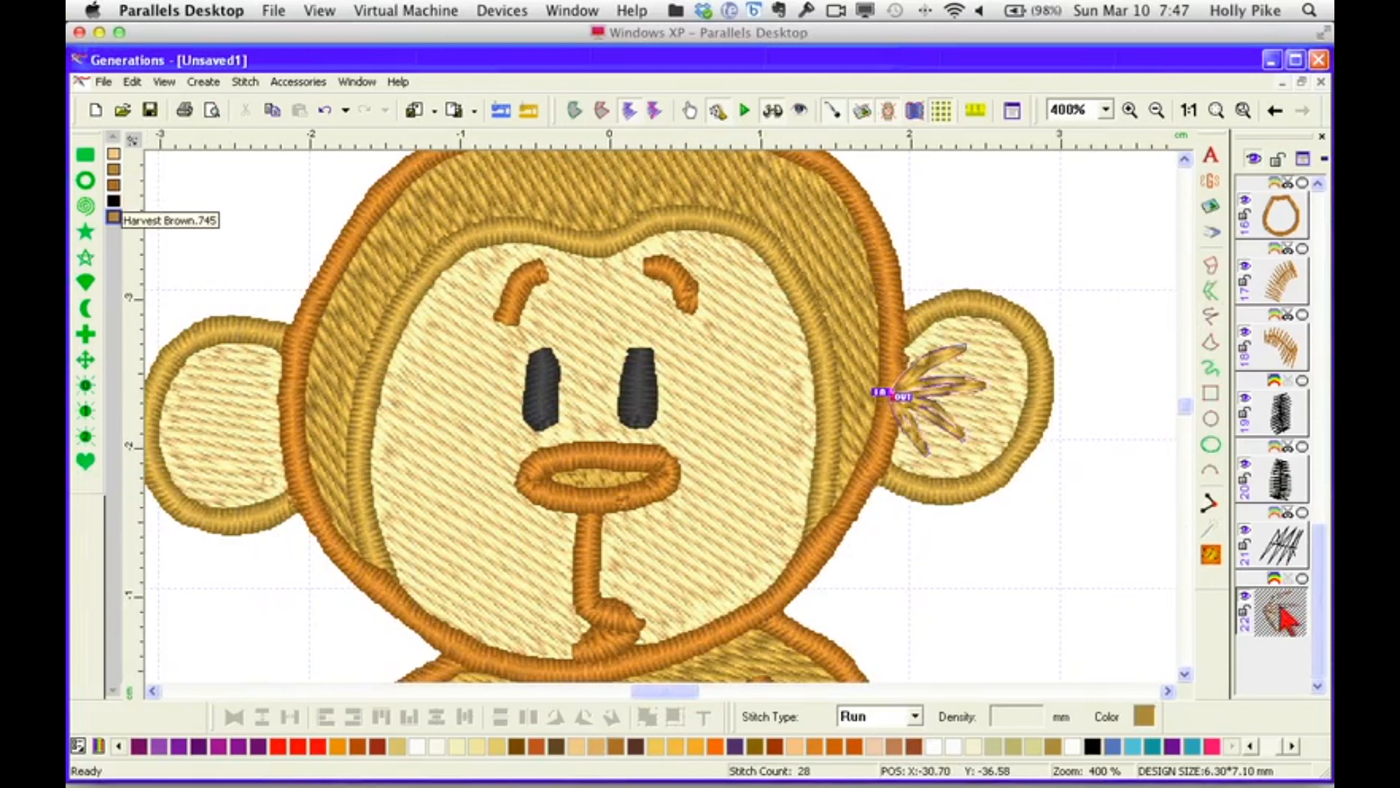
Move the ear strokes just before the head fill in the object sequence and regenerate the stitches.
drag(1262, 598, 1268, 180)
click(1209, 560)
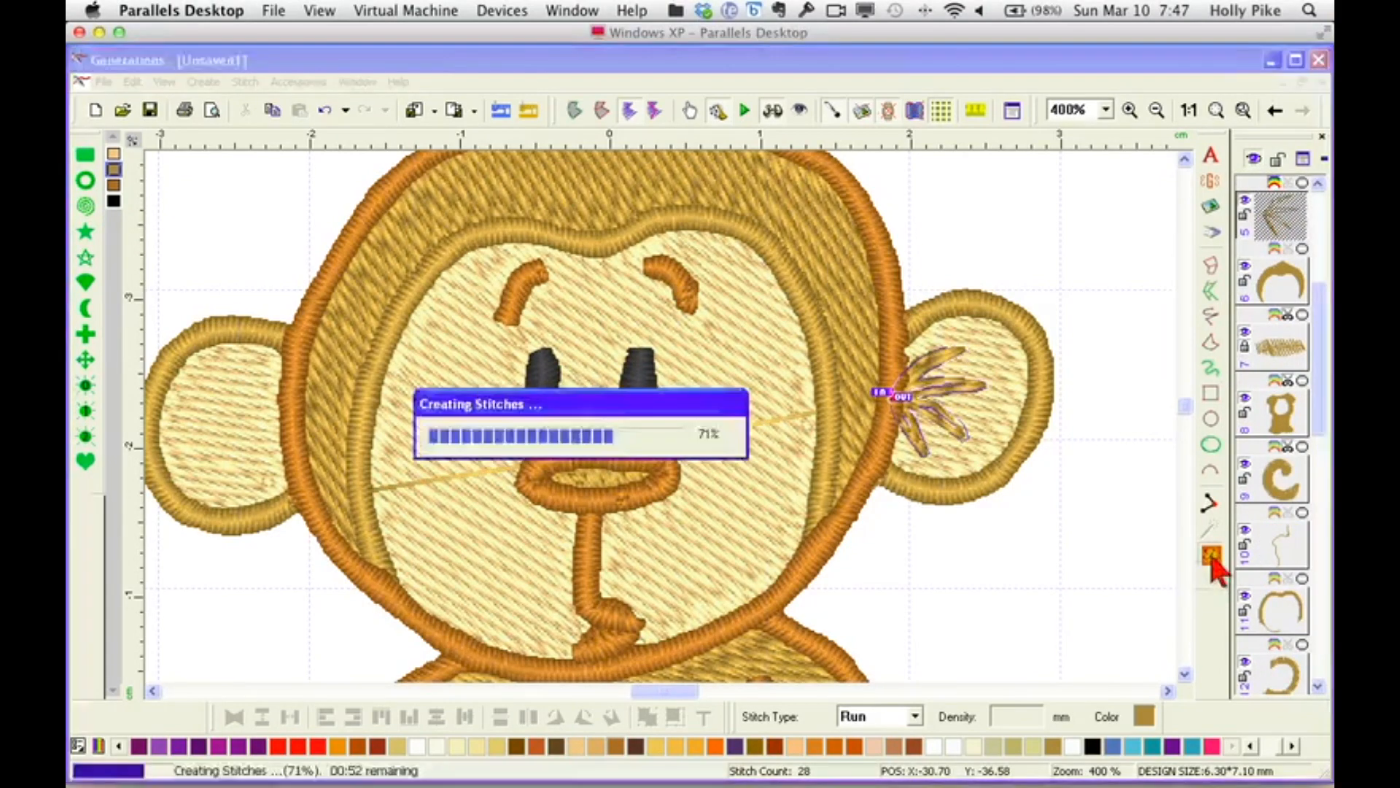
click(1210, 556)
Duplicate the ear strokes, mirror the copy horizontally and place it inside the left-hand ear against the head.
click(935, 404)
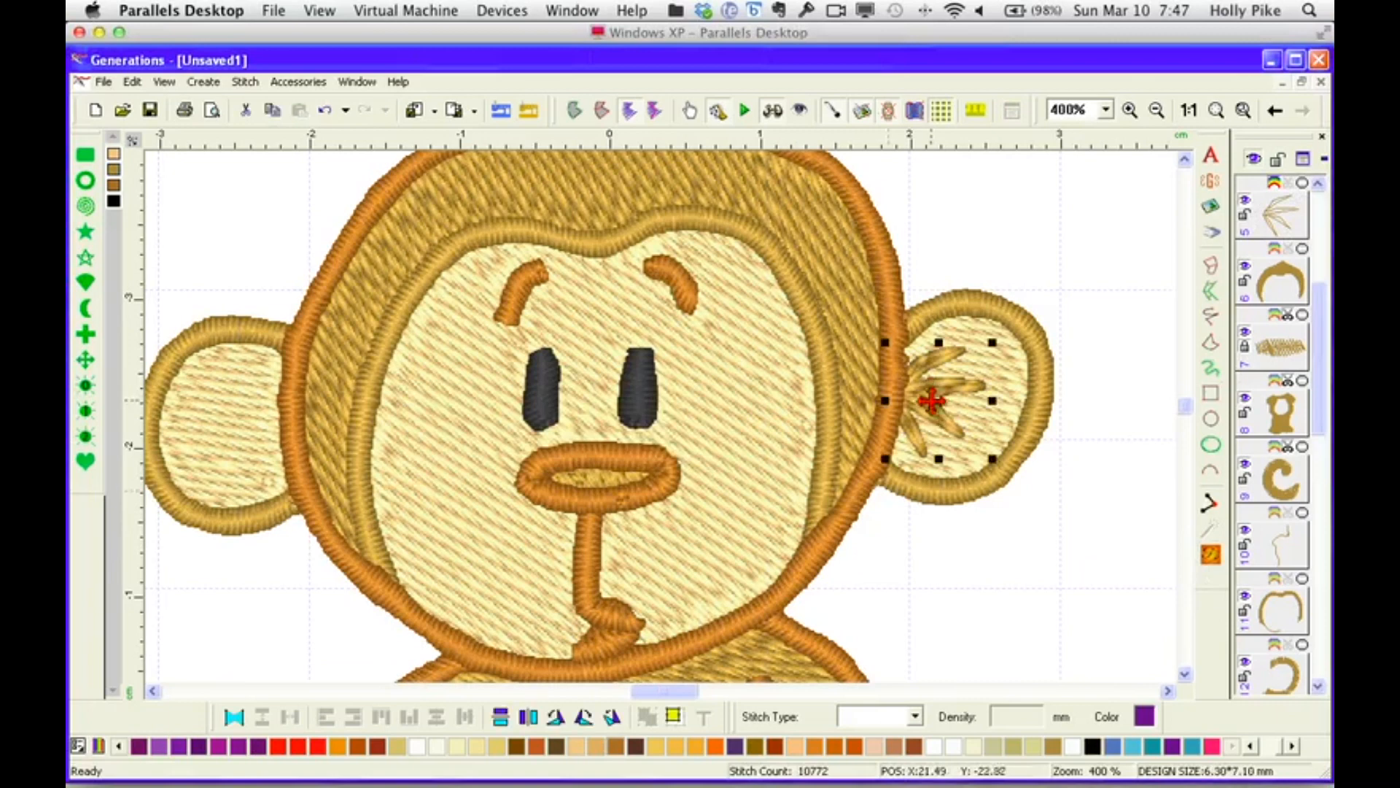
click(272, 109)
click(299, 111)
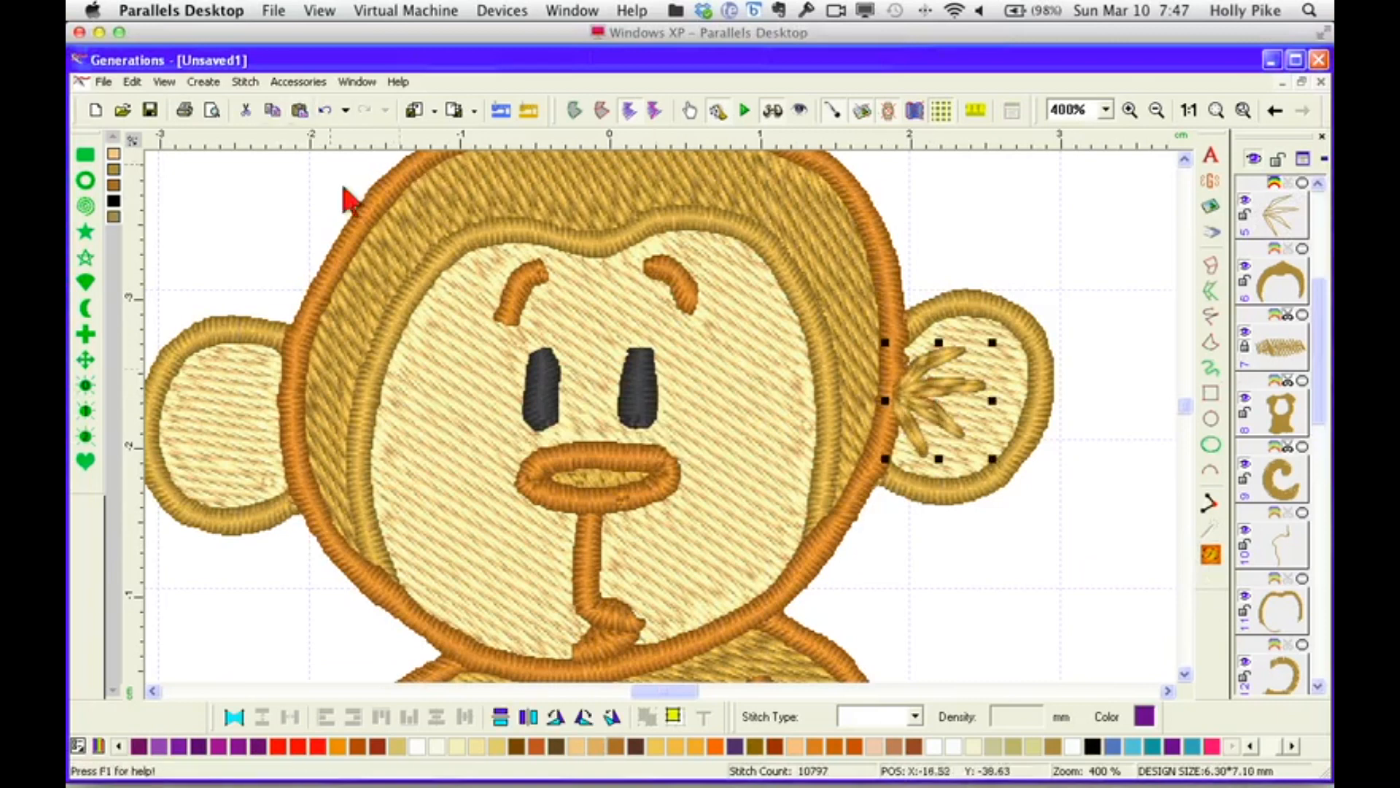
click(528, 717)
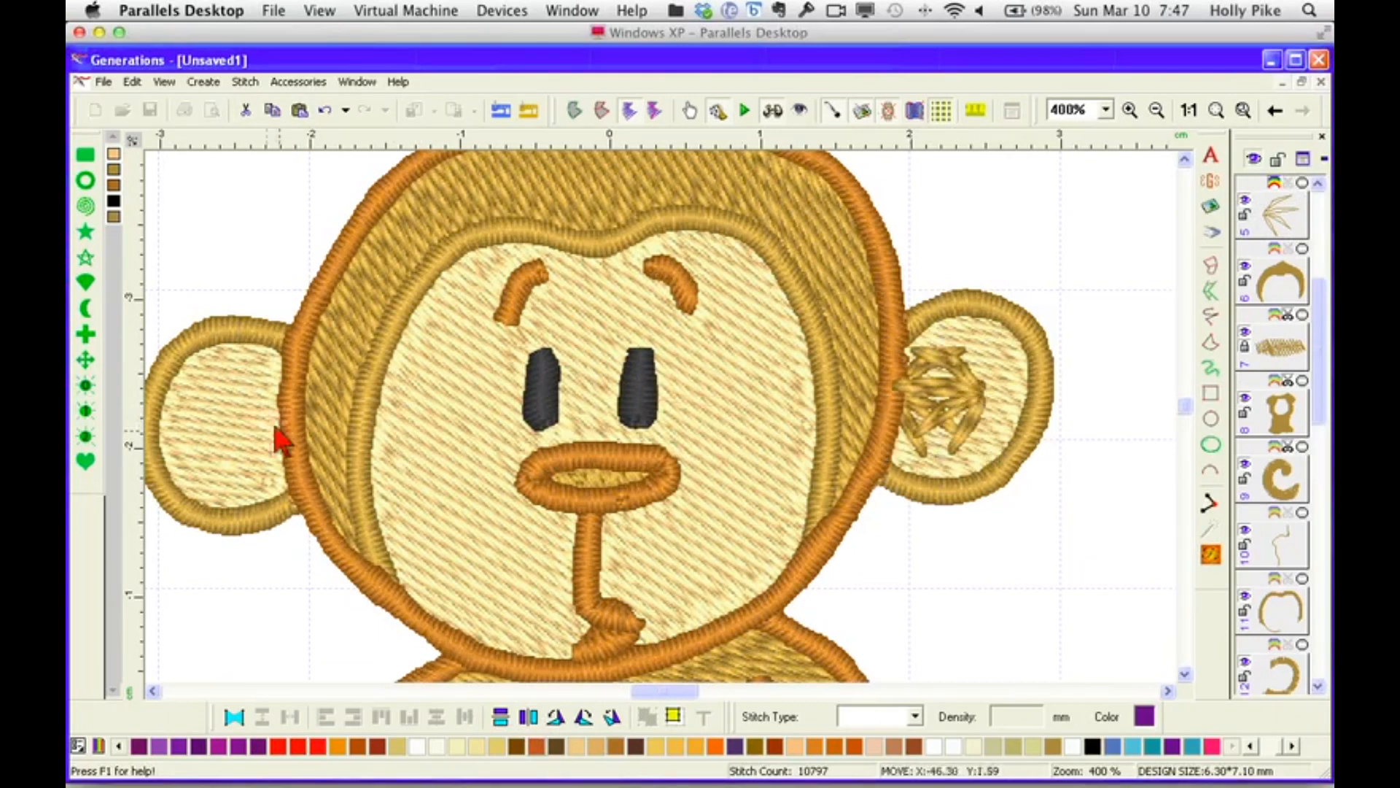
click(264, 464)
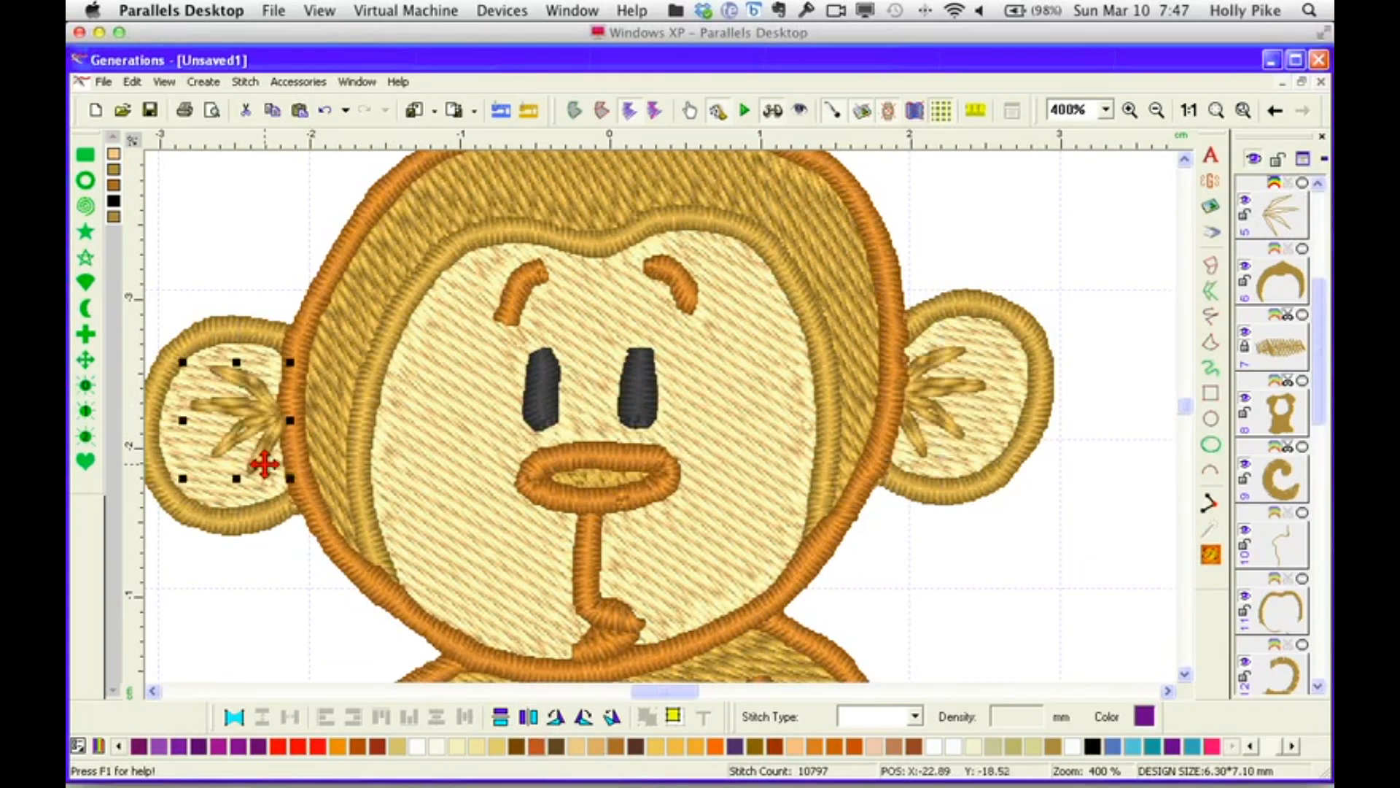
Move the mirrored ear strokes next to the original ones in the object sequence and regenerate the stitches.
click(1318, 685)
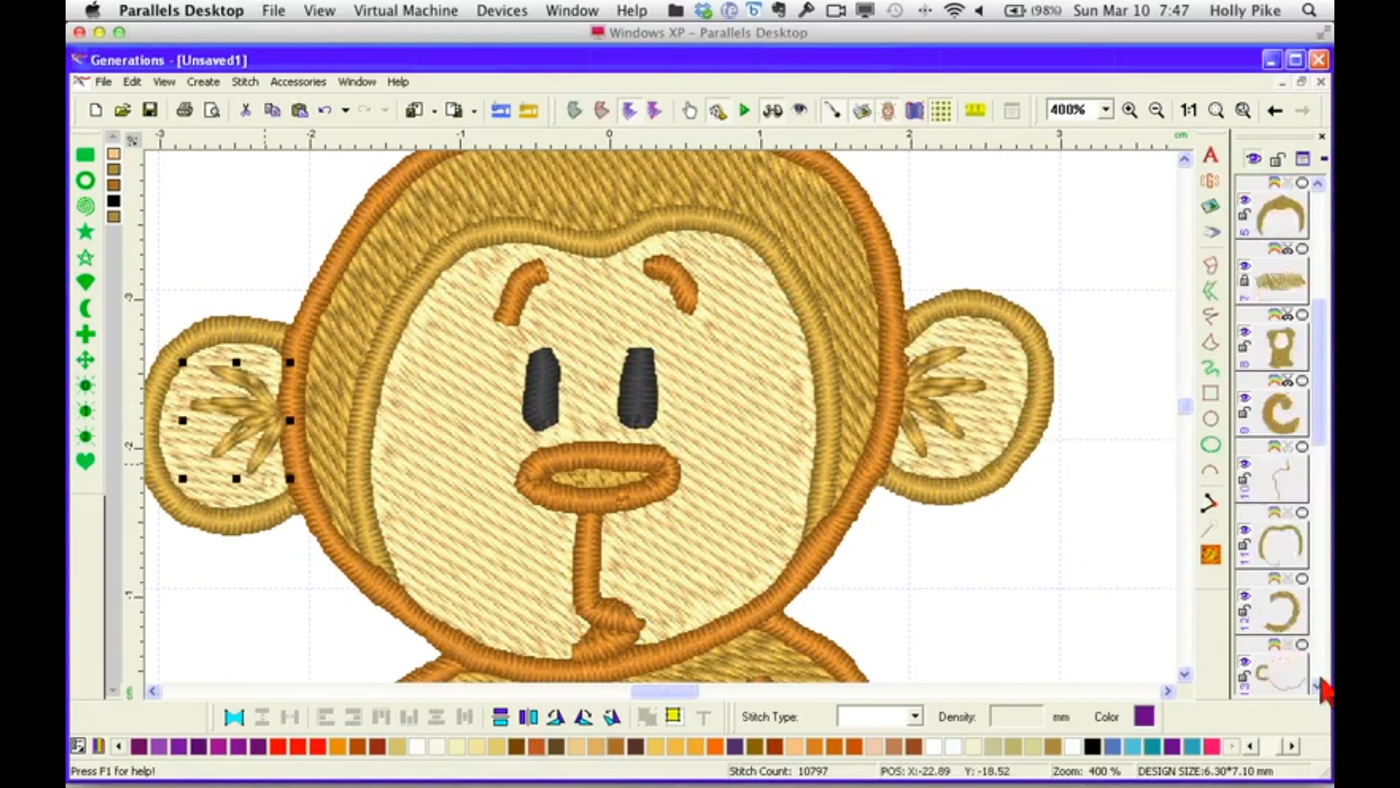
click(1319, 684)
click(1266, 601)
drag(1263, 597, 1251, 515)
click(1211, 556)
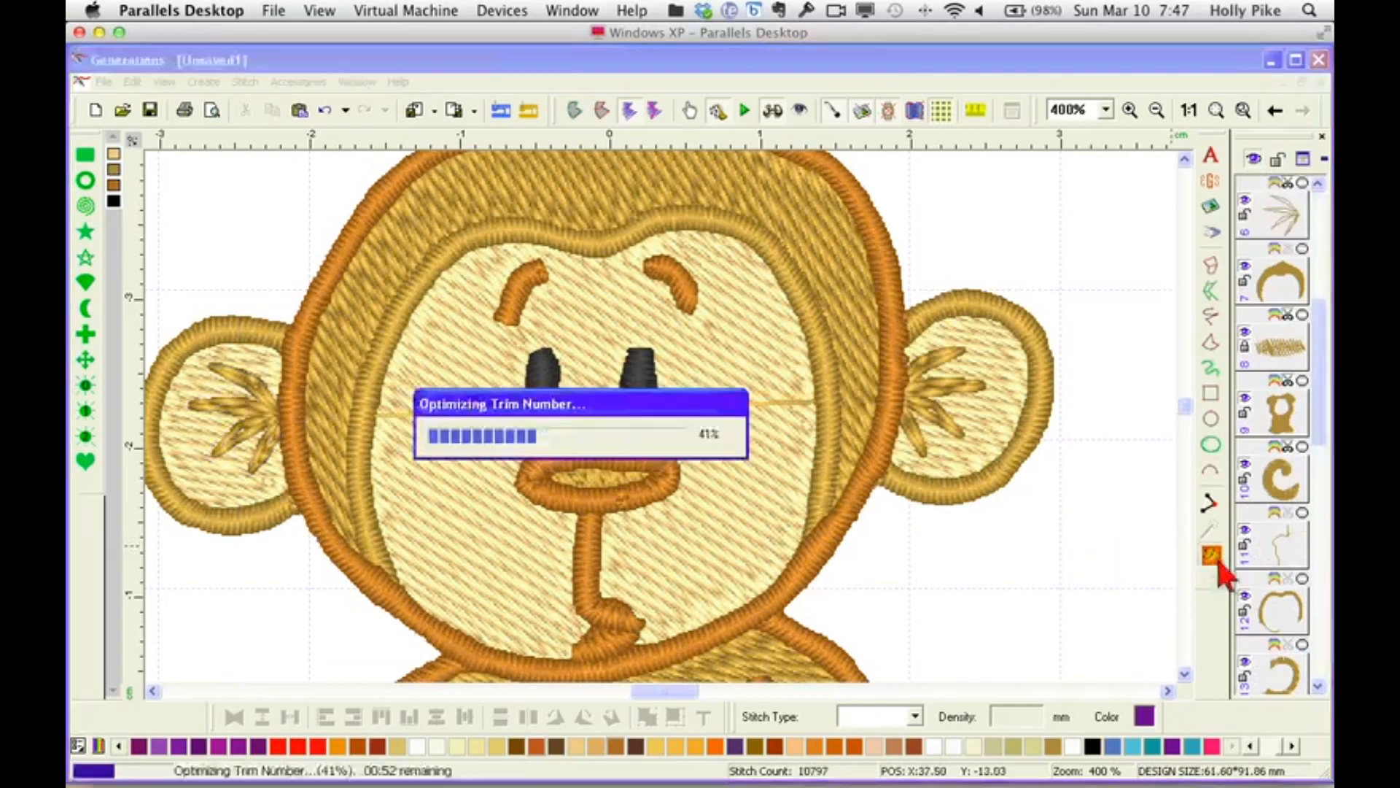
click(1188, 111)
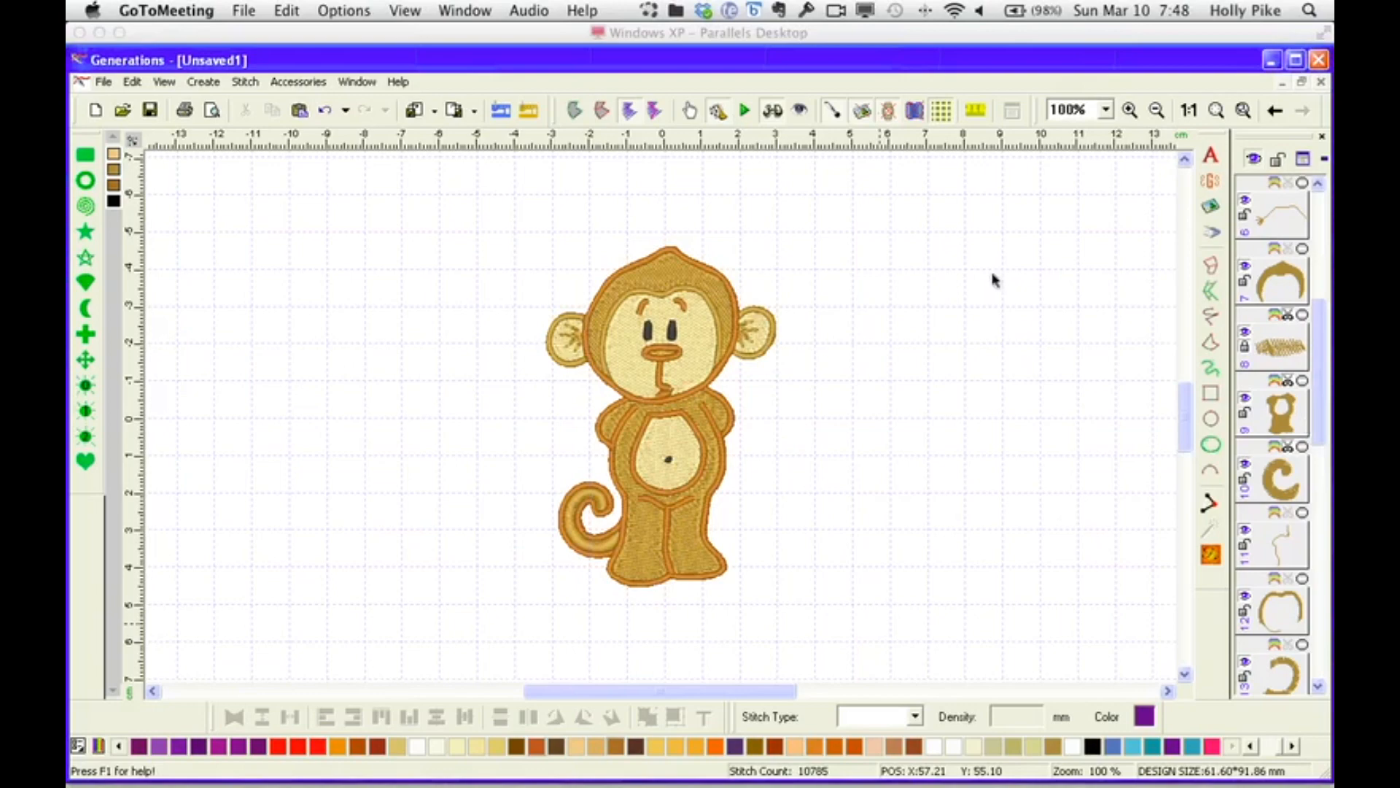
click(1106, 110)
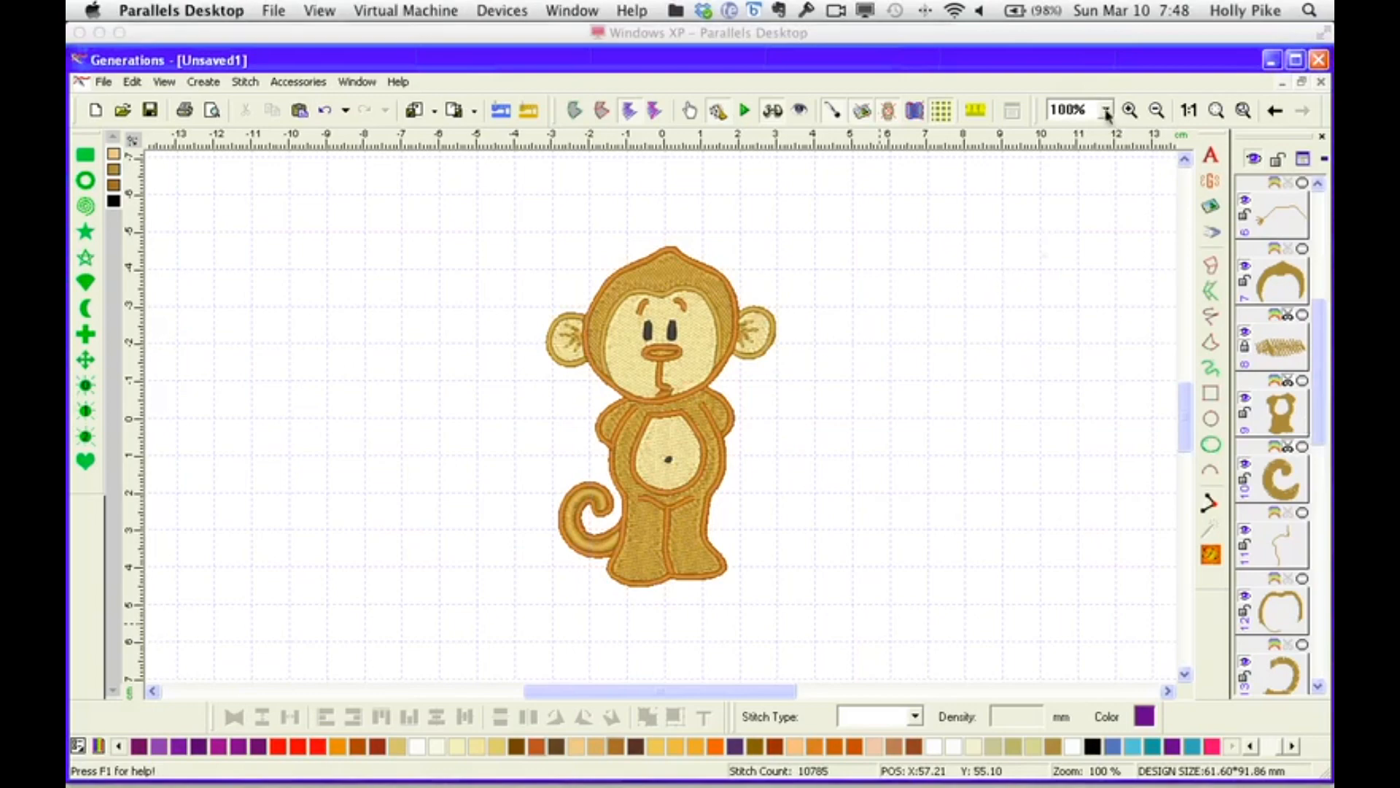
click(1078, 216)
drag(1186, 416, 1185, 398)
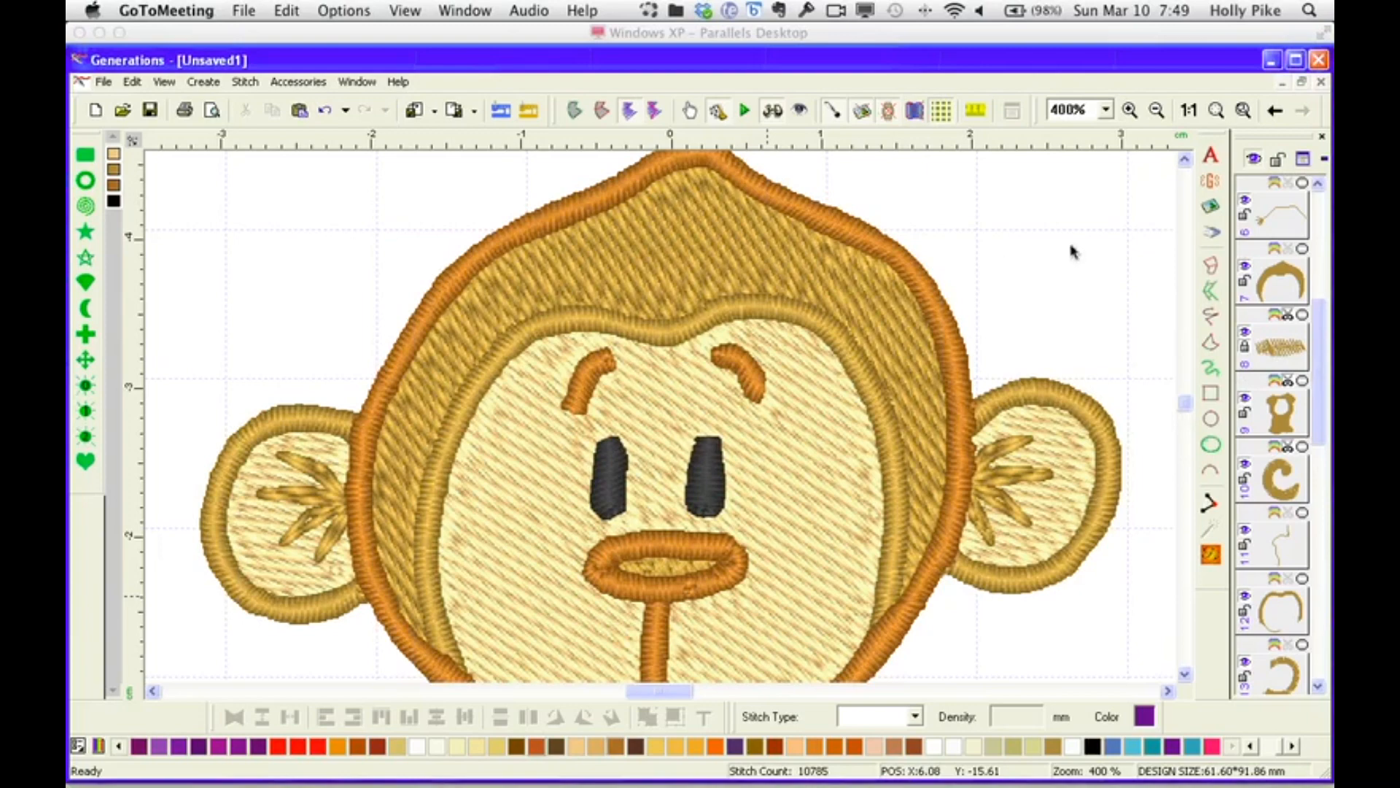
click(1188, 110)
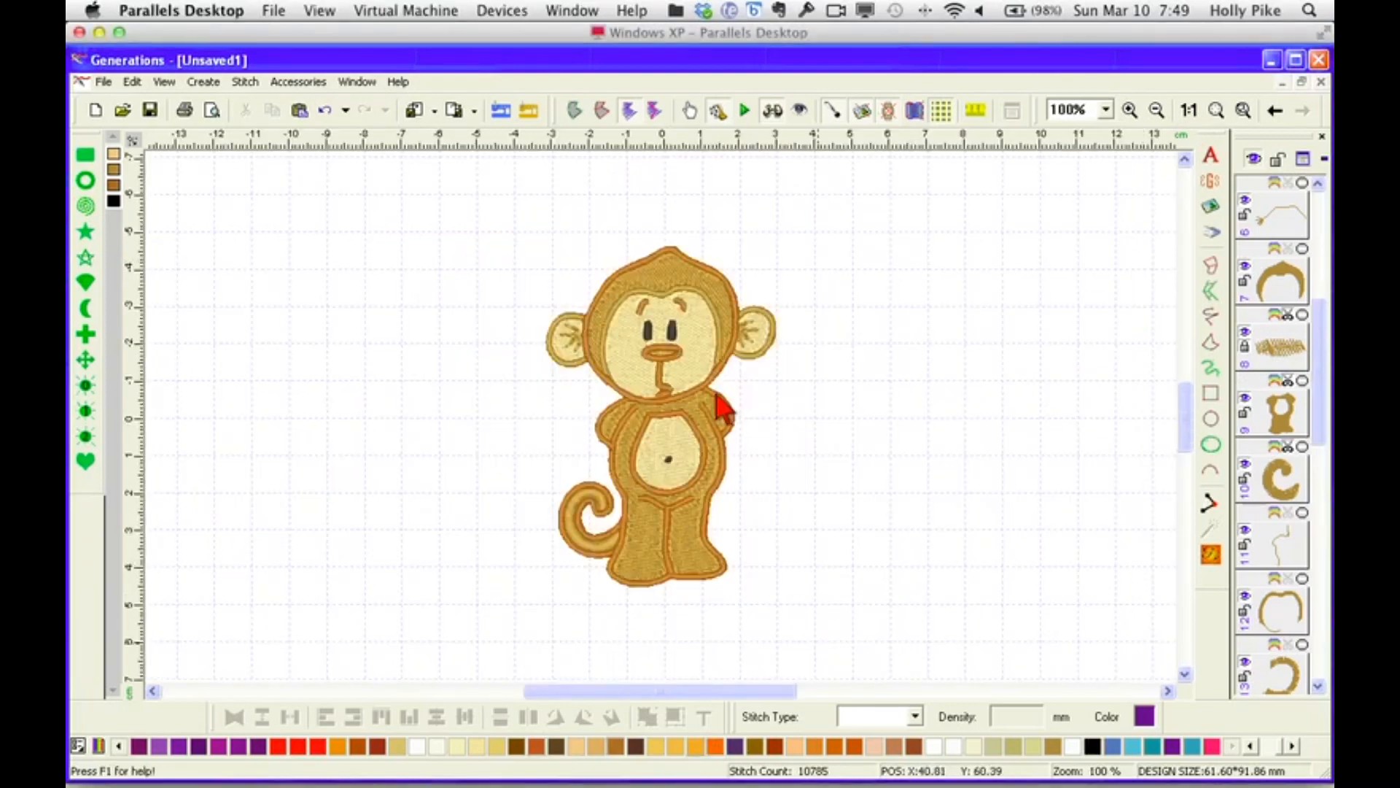
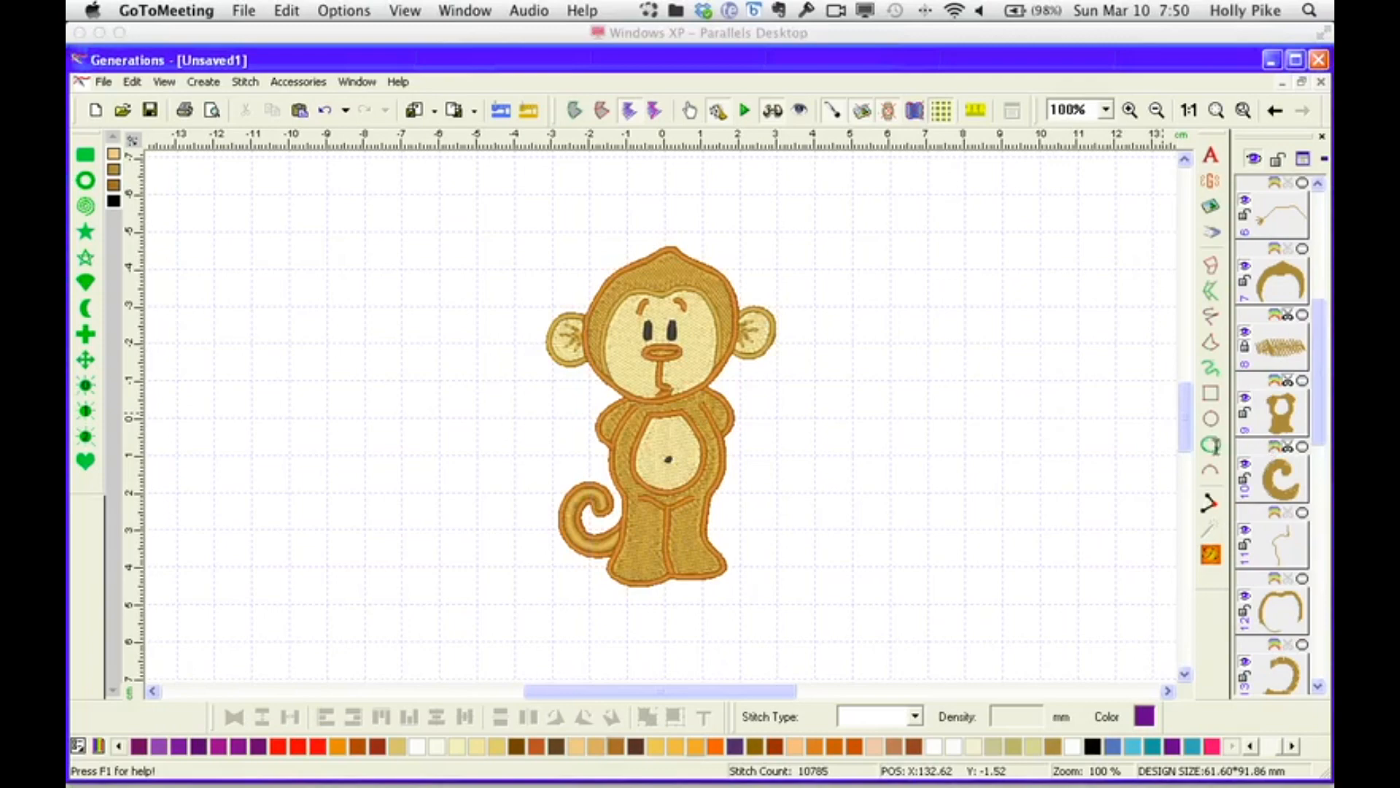
Delete both black eye objects from the monkey's face.
click(1106, 109)
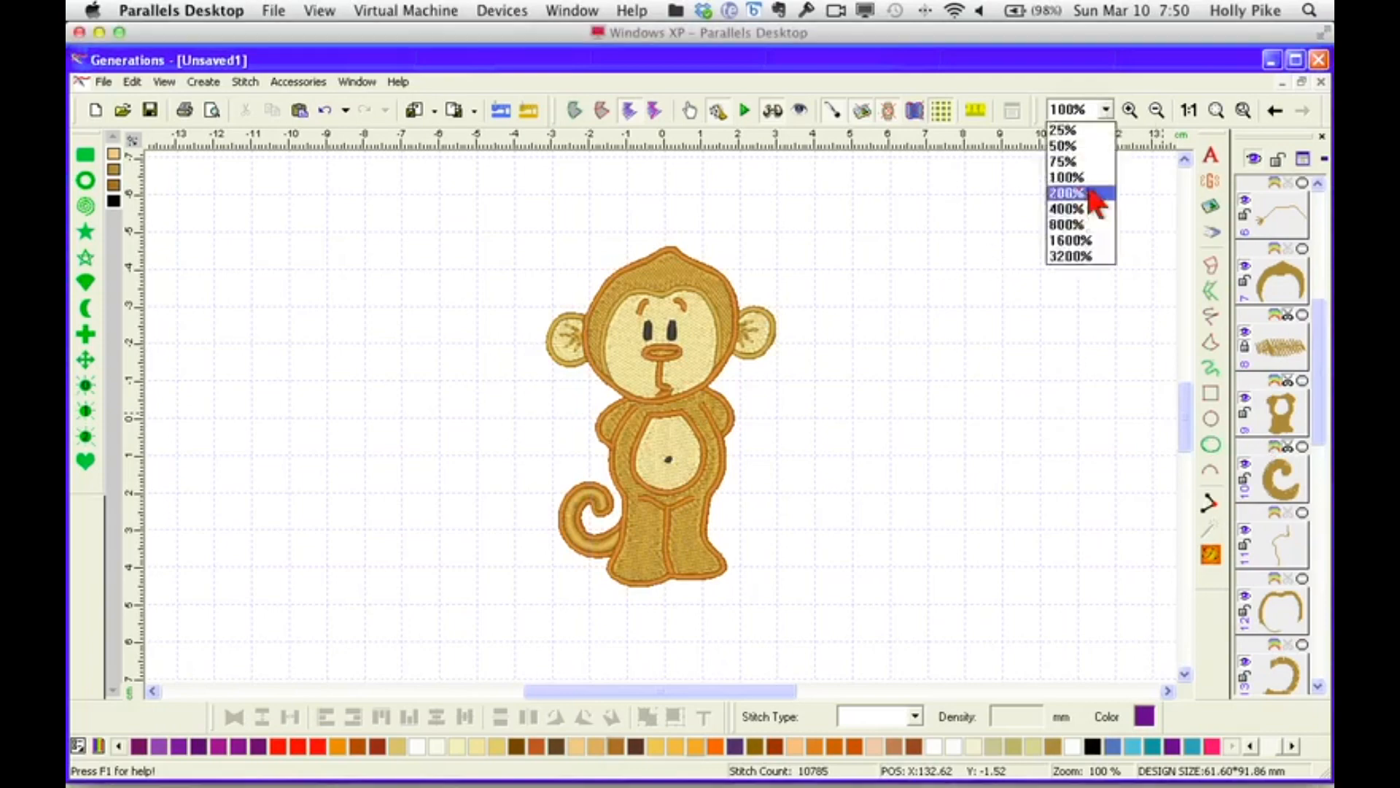
click(1068, 209)
drag(1185, 415, 1185, 397)
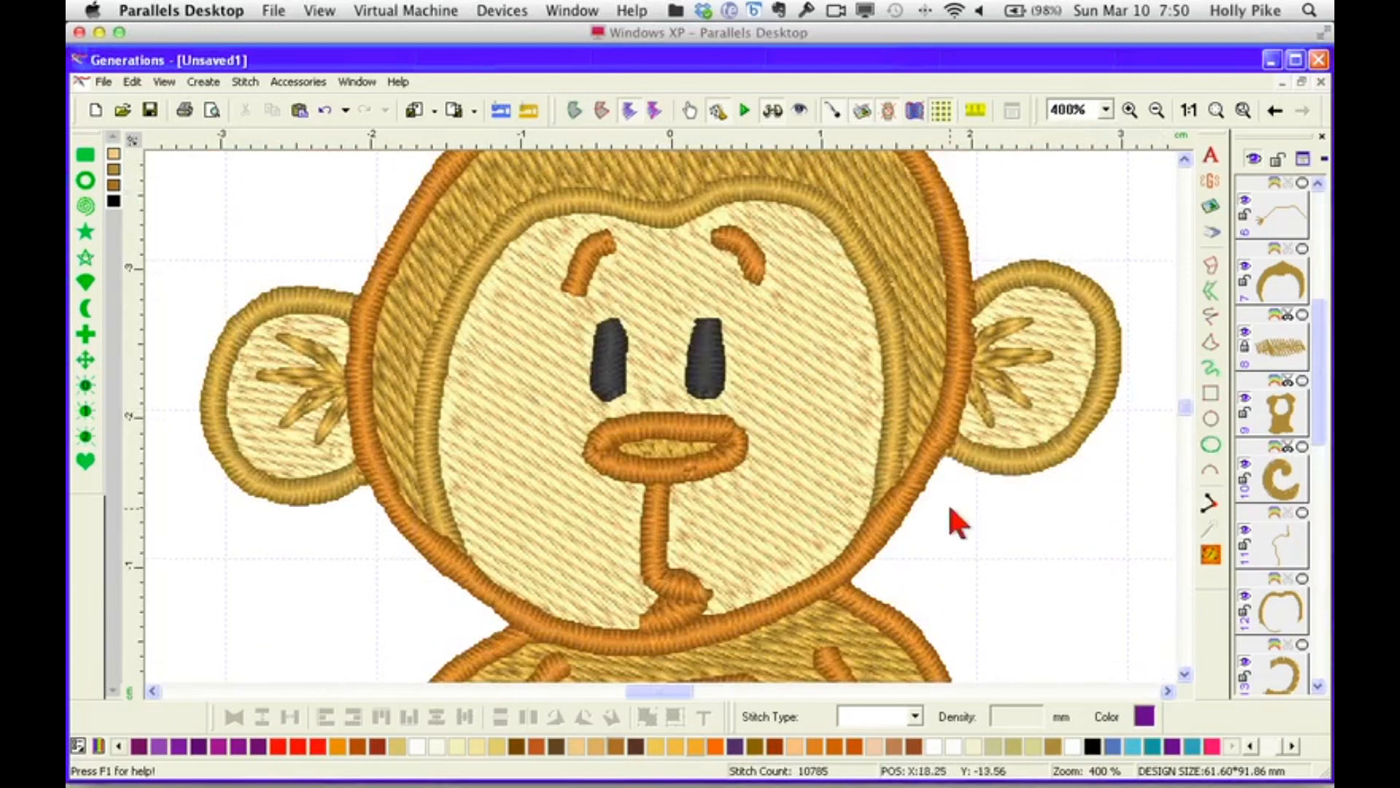
click(620, 370)
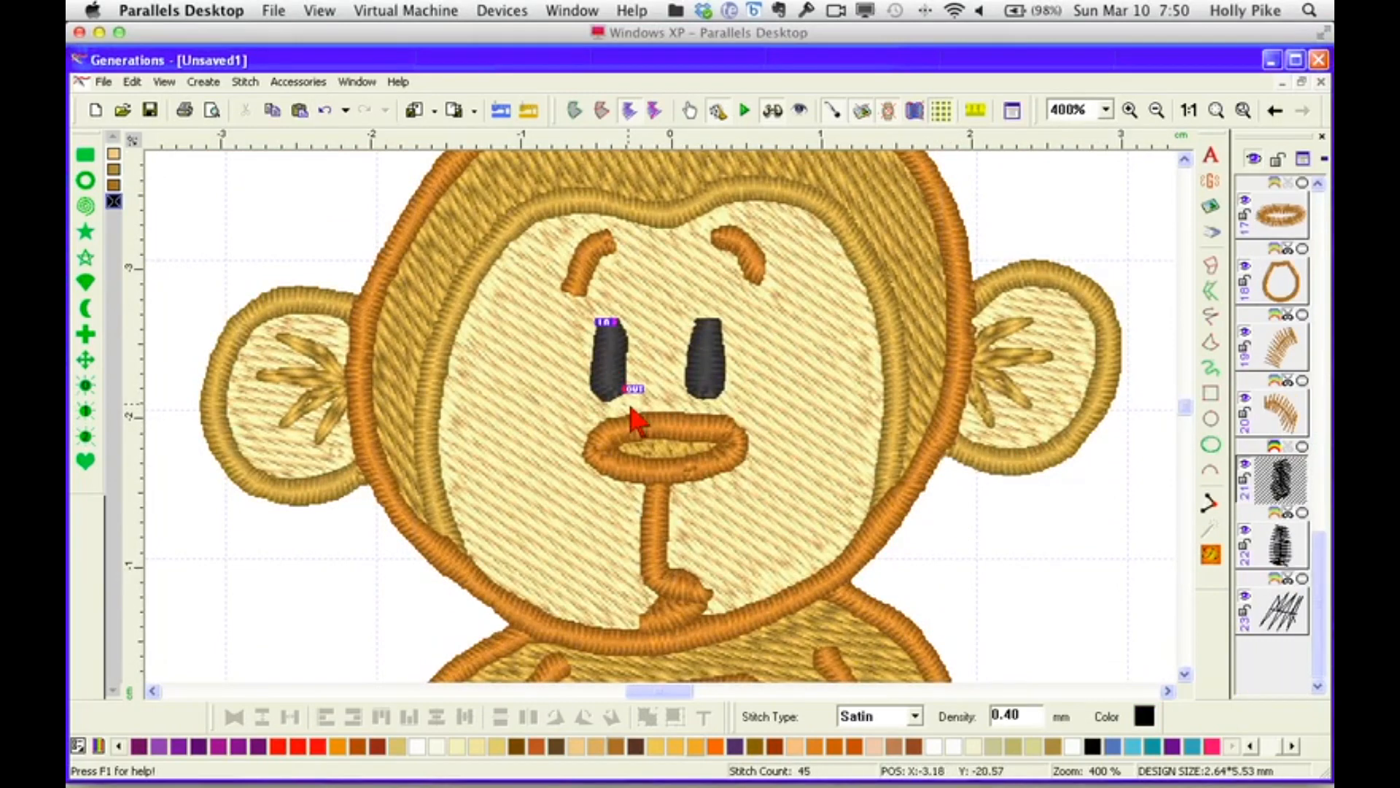
click(708, 383)
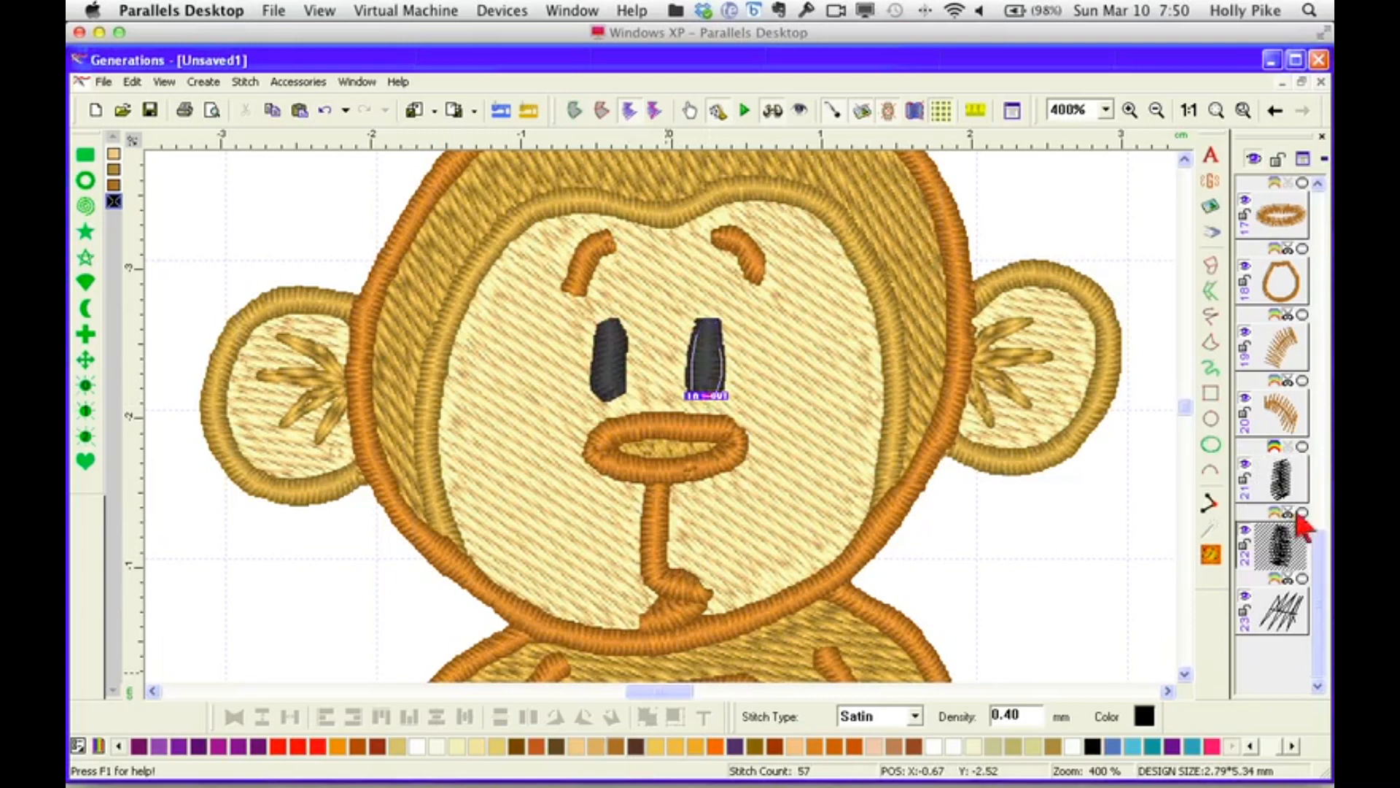
ctrl+click(1295, 481)
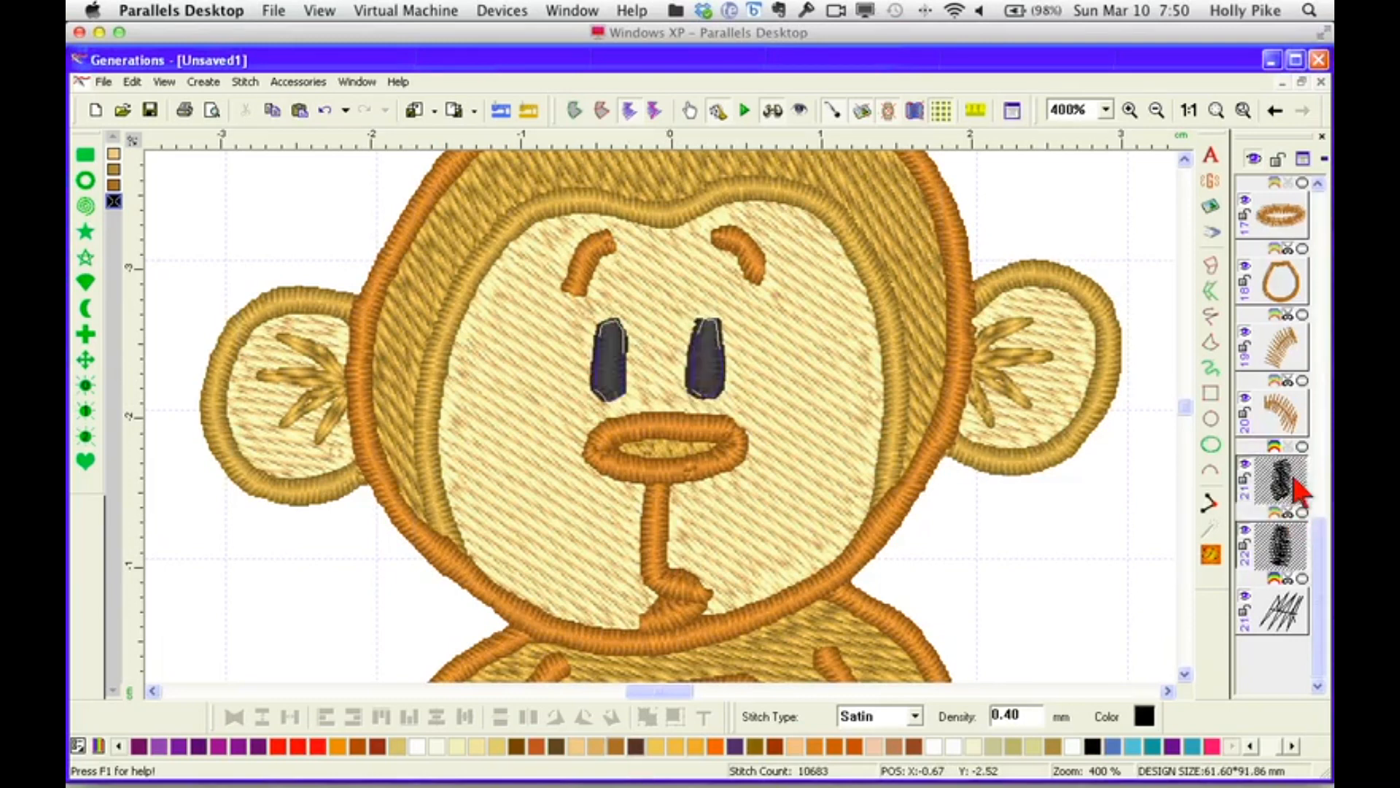
key(Delete)
Remove the two eye holes from the face fill's outline, applying the change to the locked object as well.
click(786, 383)
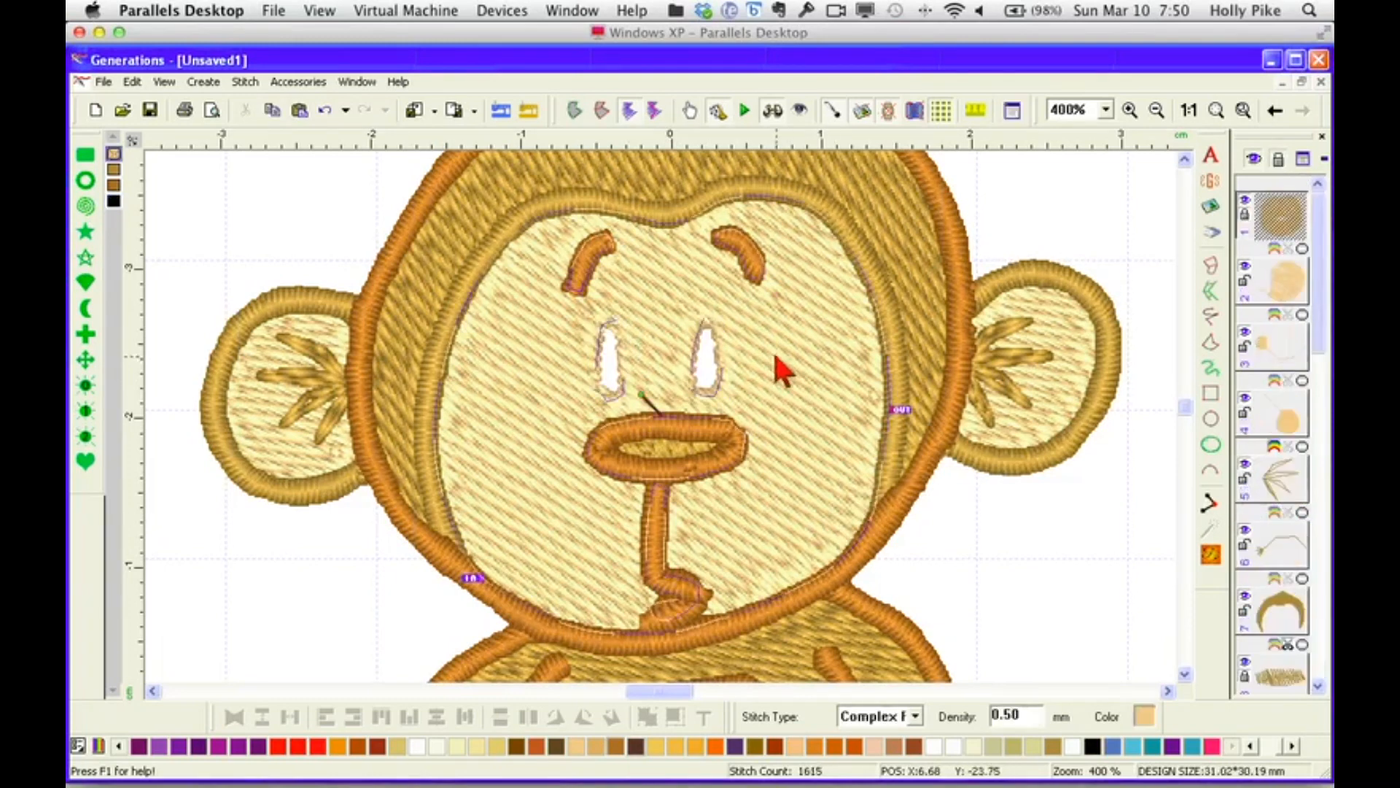
click(576, 113)
right_click(802, 369)
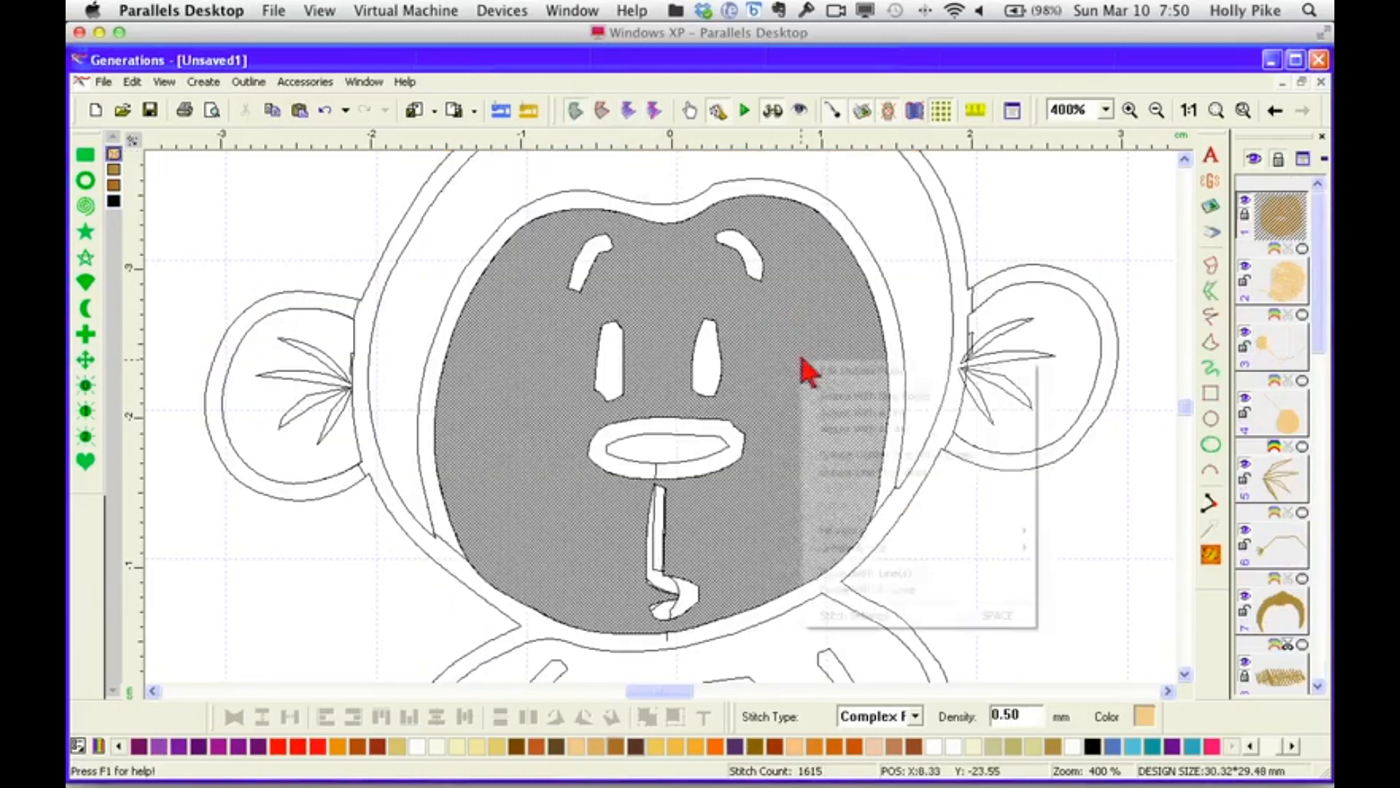
mouse_move(1021, 531)
click(1099, 534)
click(708, 365)
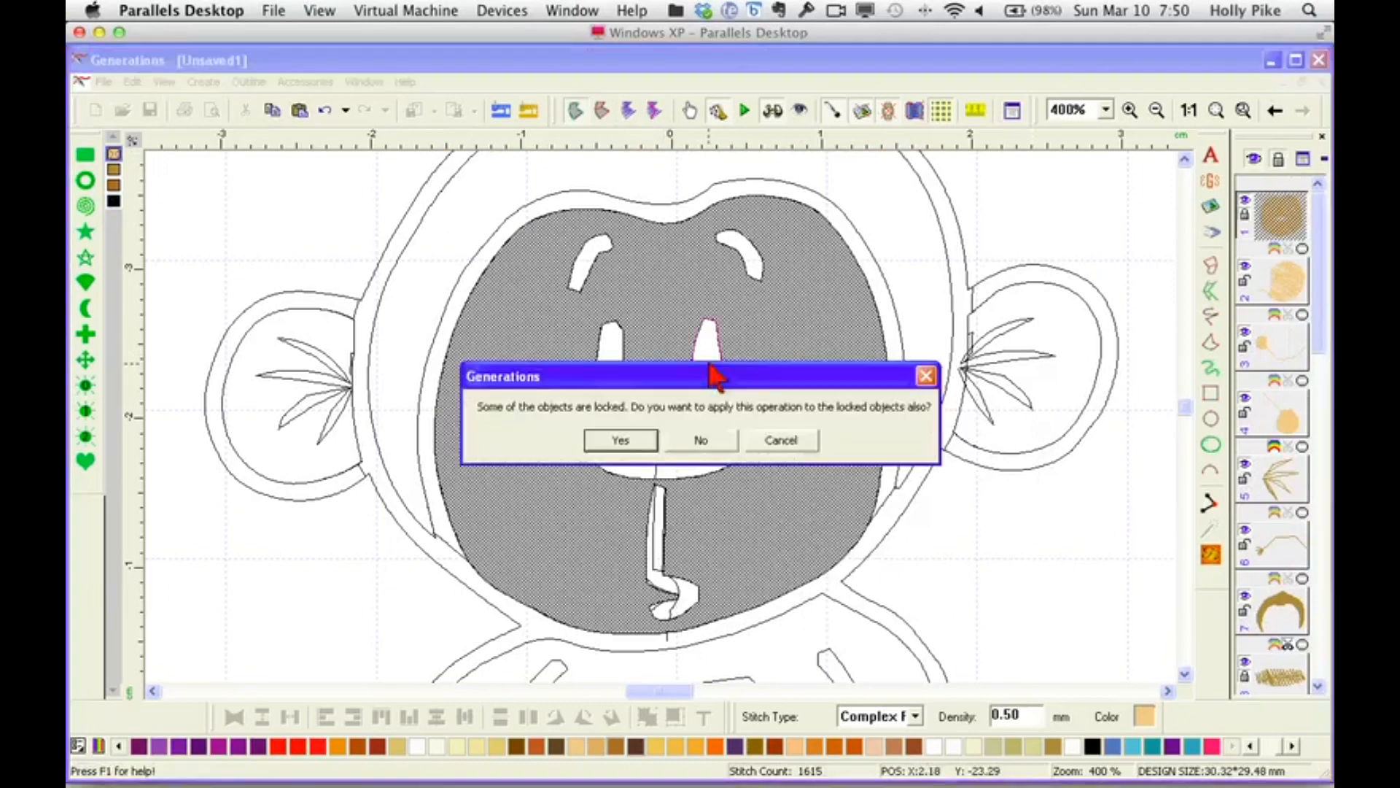
click(631, 443)
click(614, 342)
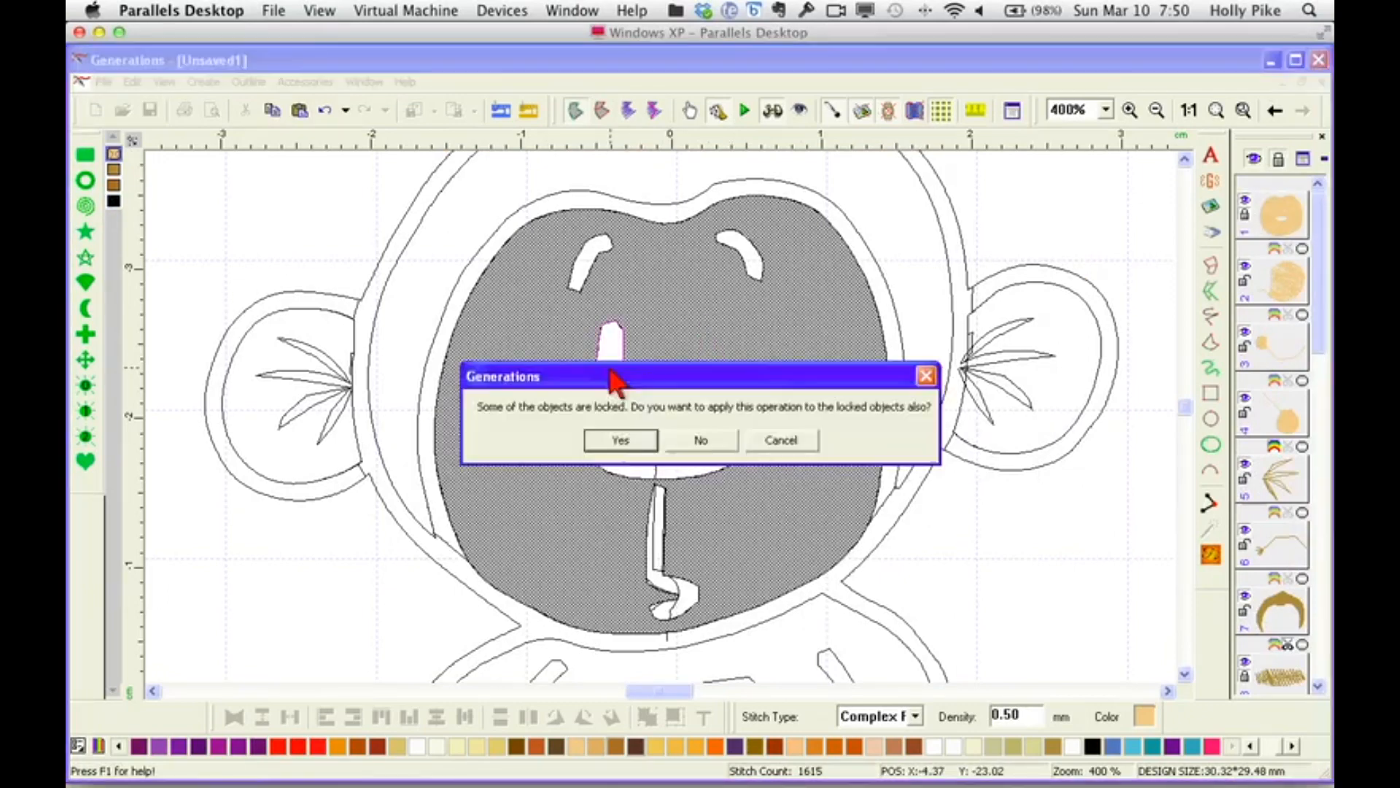
click(618, 439)
Unlock the face fill object and regenerate its stitches.
click(1211, 556)
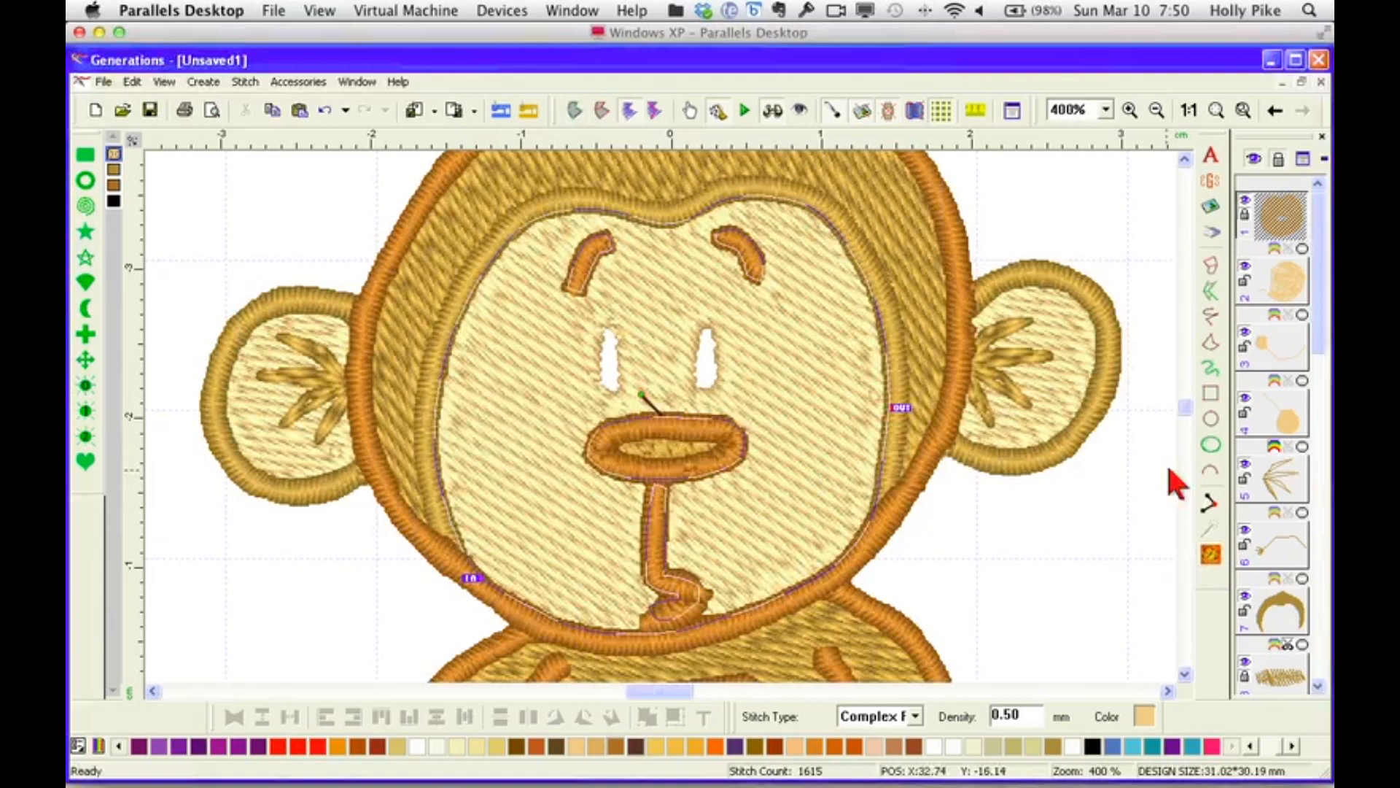
click(1210, 556)
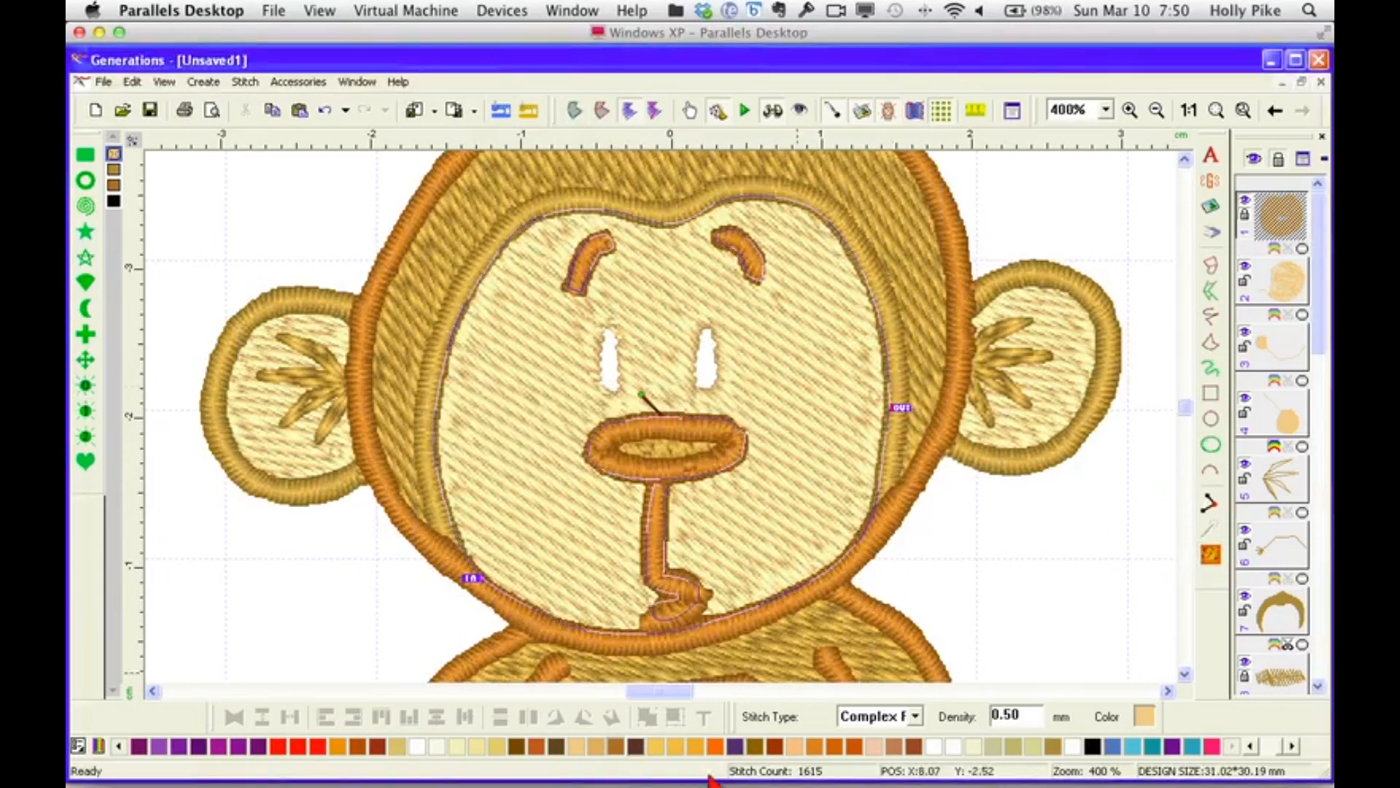
click(1245, 214)
click(1211, 556)
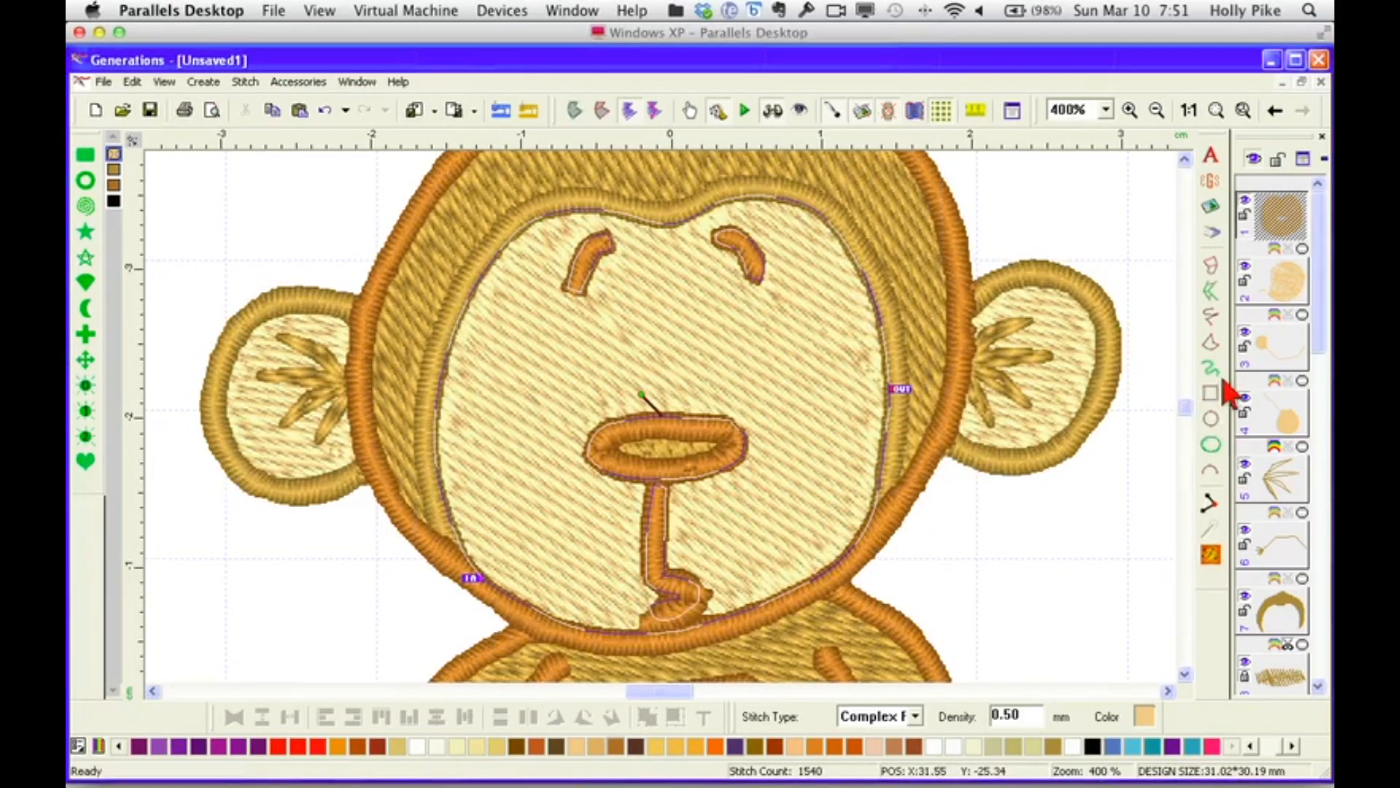
Draw an oval eye about 2.3 by 4.2 mm on the face and place a duplicate beside it as the second eye.
click(1211, 419)
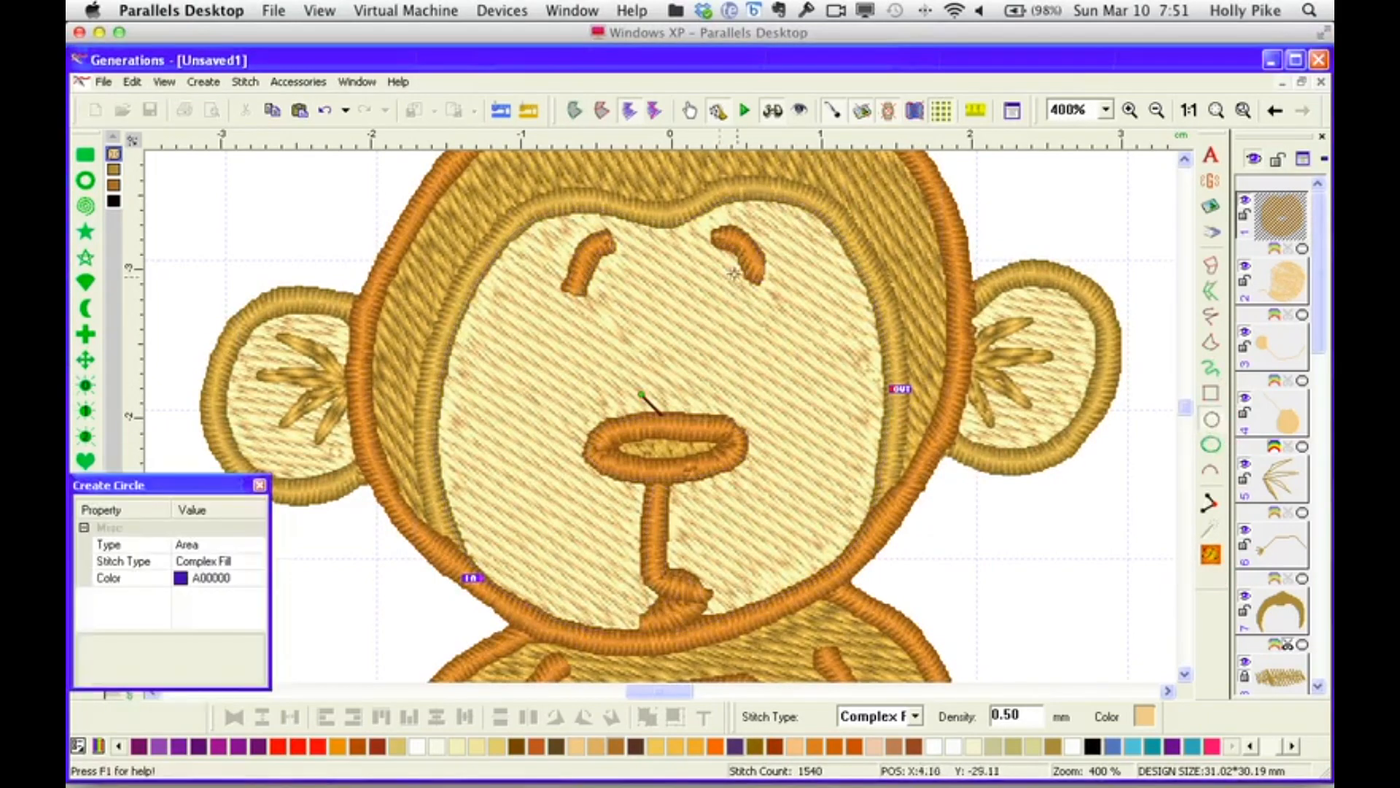
drag(714, 310, 730, 365)
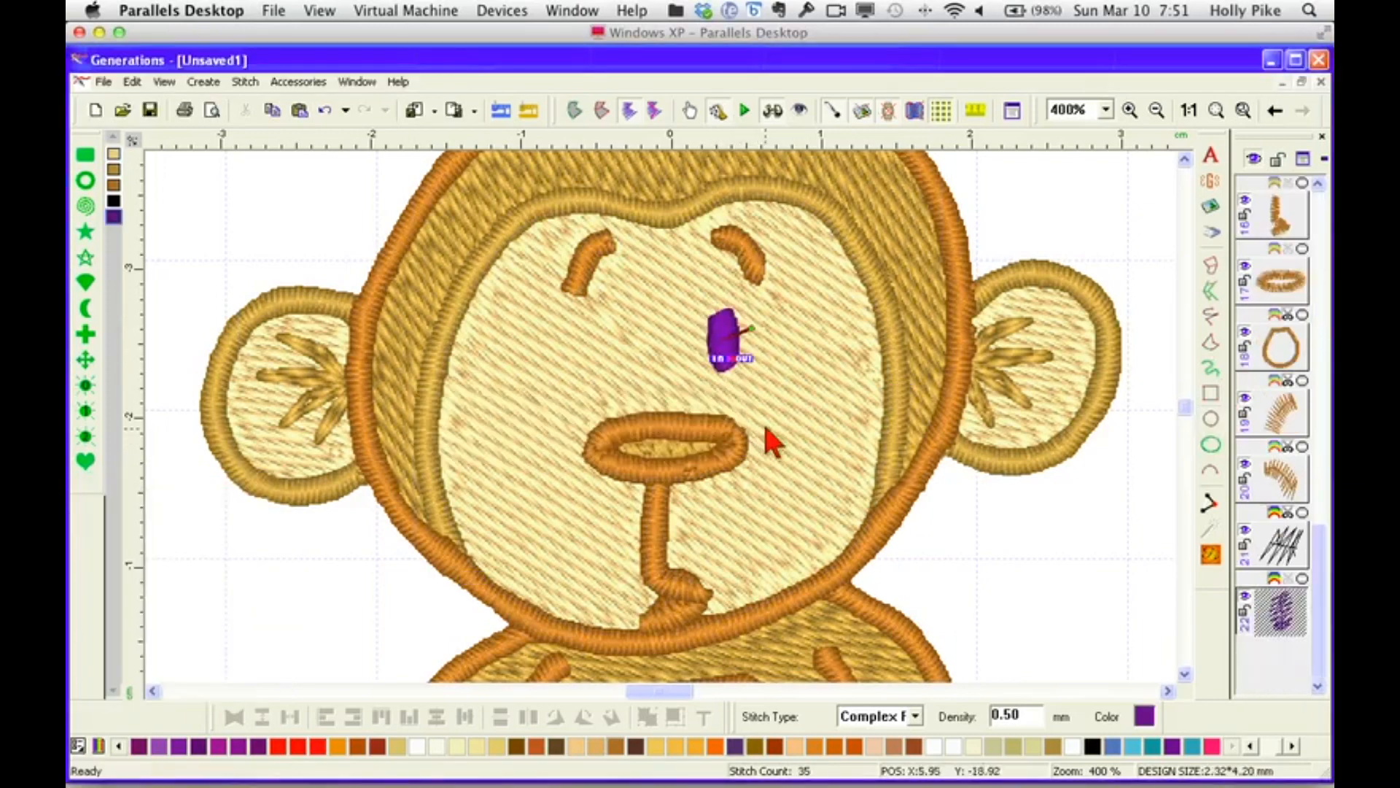
click(271, 109)
click(298, 108)
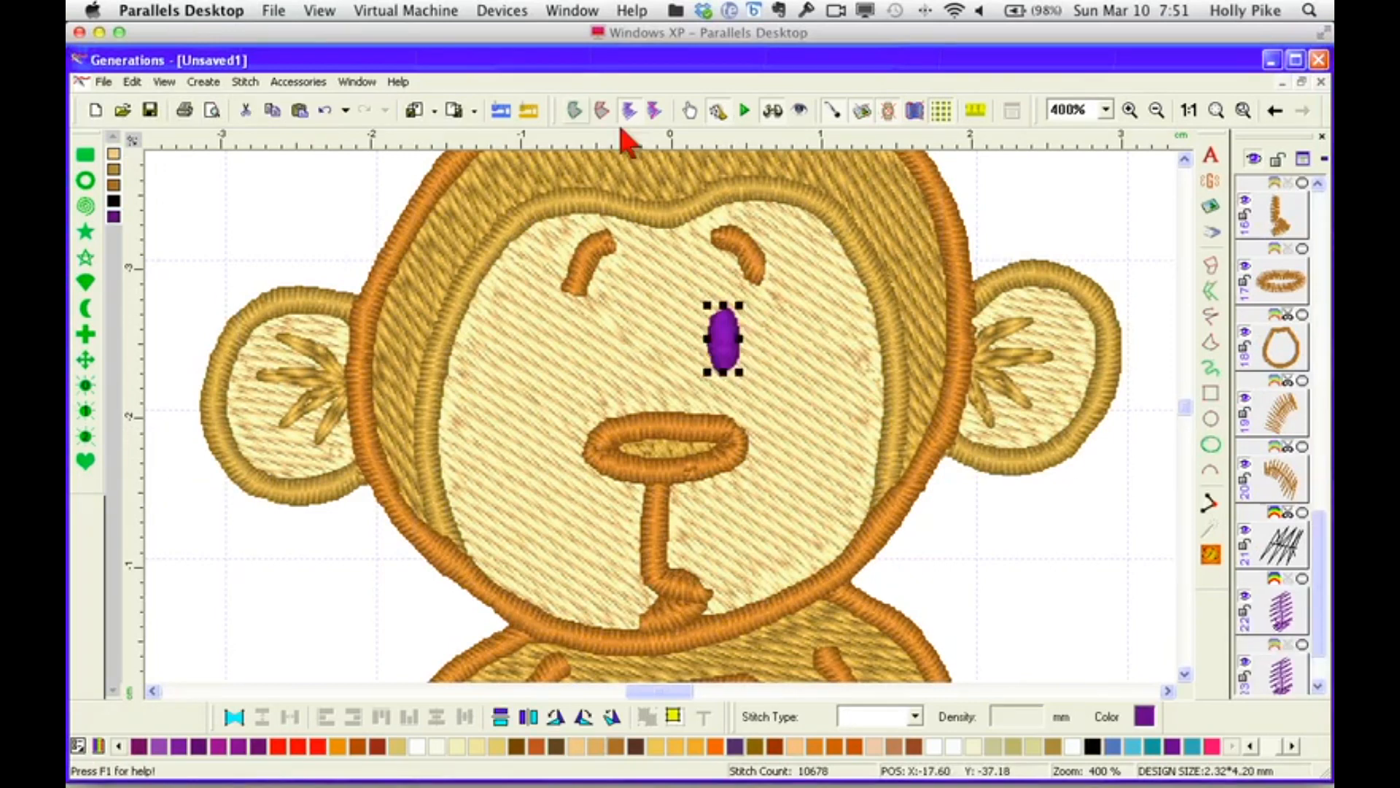
drag(727, 341, 638, 353)
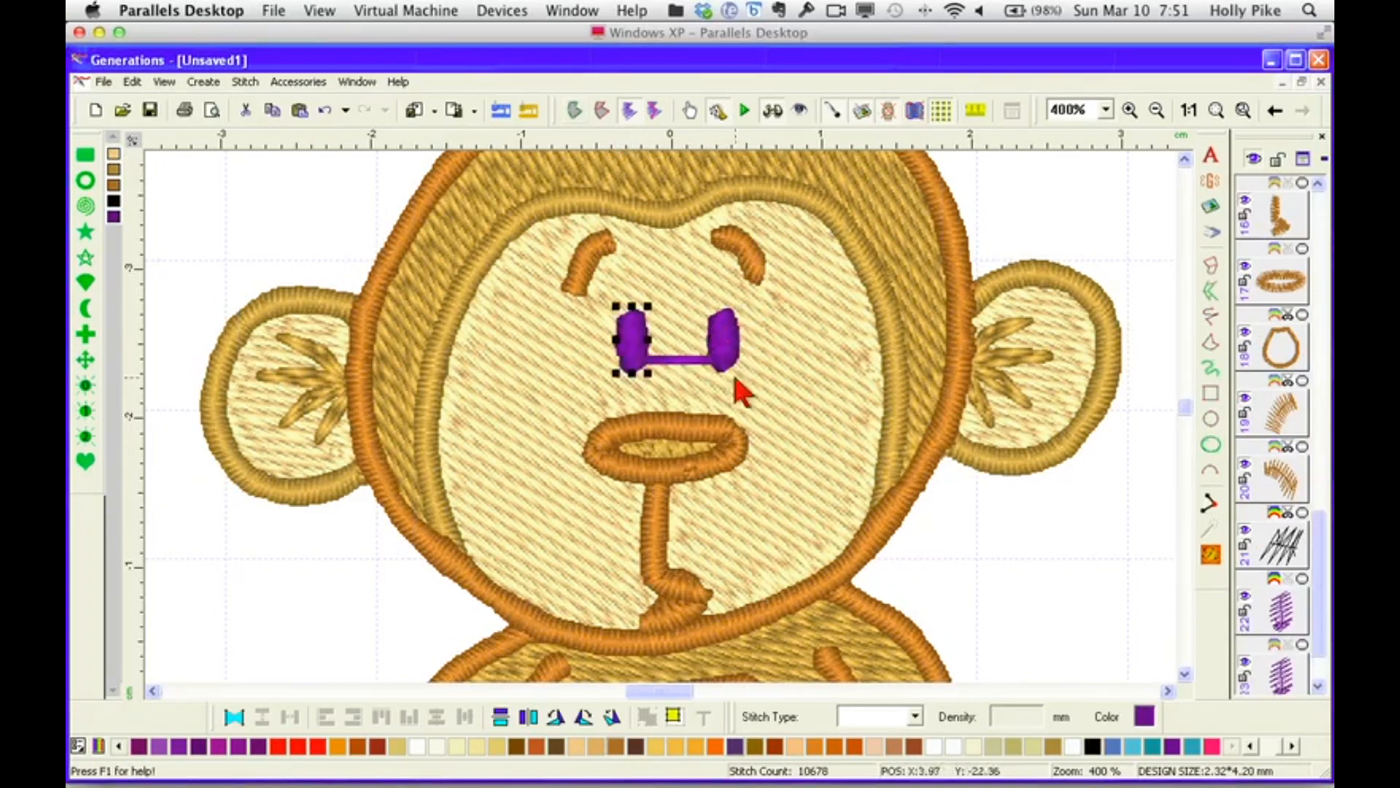
Set both oval eyes to the Satin stitch type, recolor them black and regenerate the stitches.
click(719, 354)
ctrl+click(635, 353)
click(915, 715)
click(911, 582)
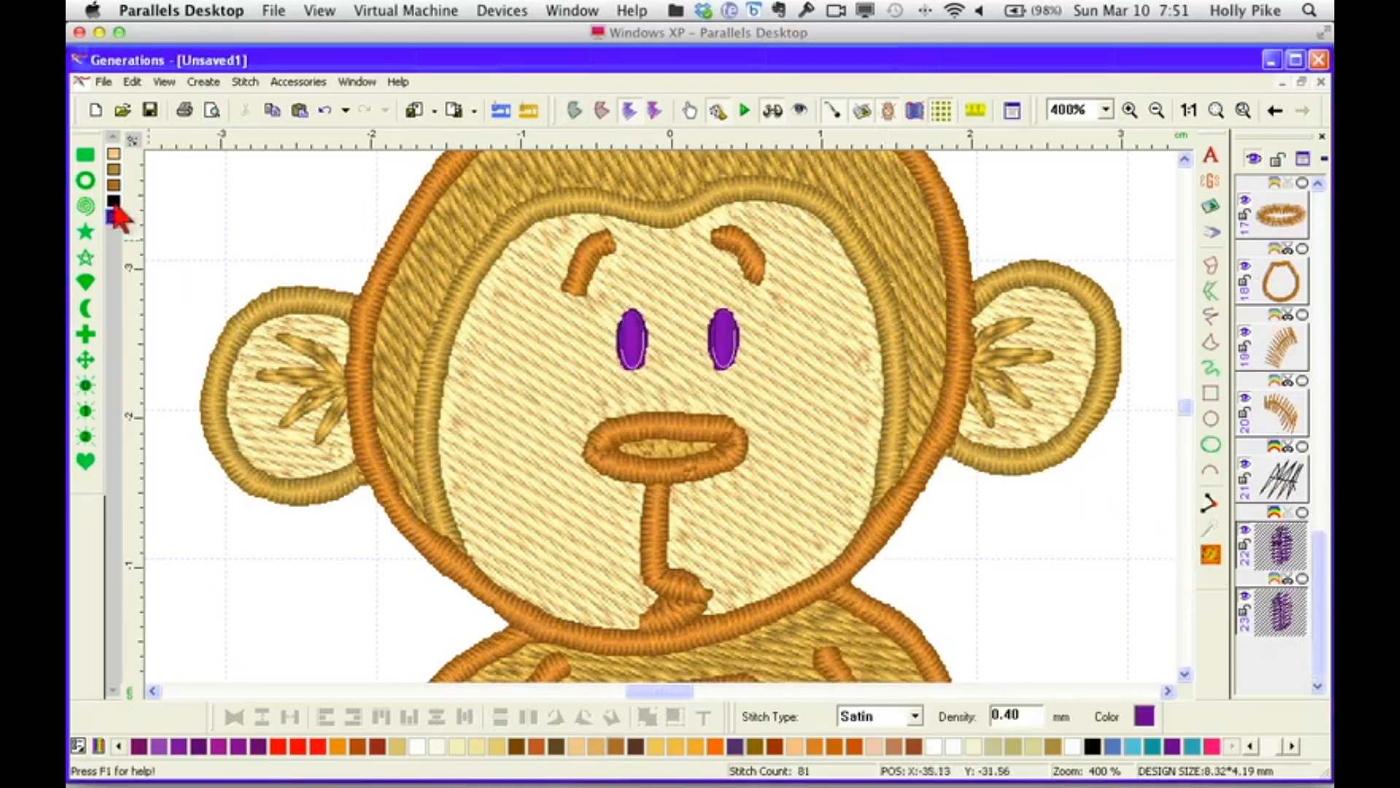
click(114, 202)
click(1105, 555)
click(1209, 559)
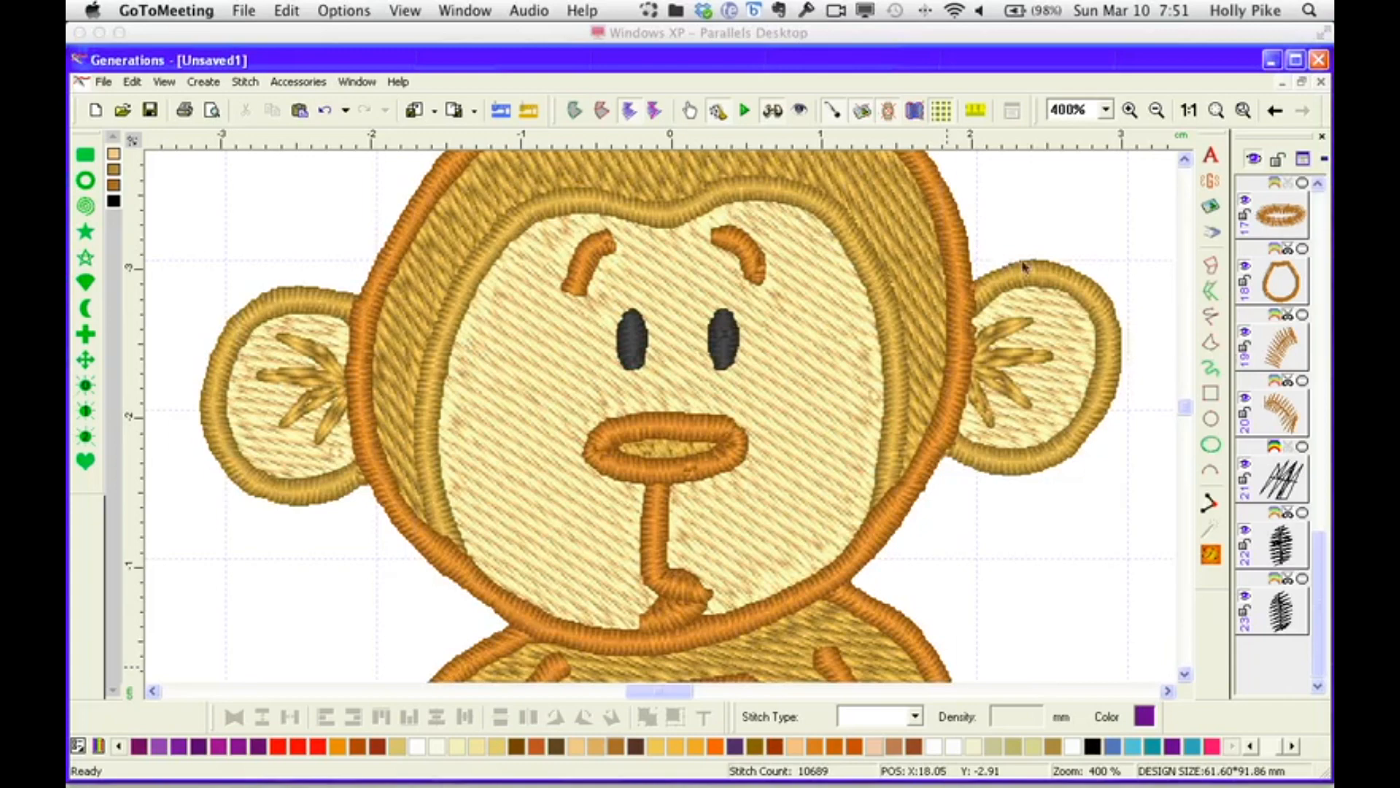
Close the finished monkey design without saving it and create a new blank design.
click(1188, 111)
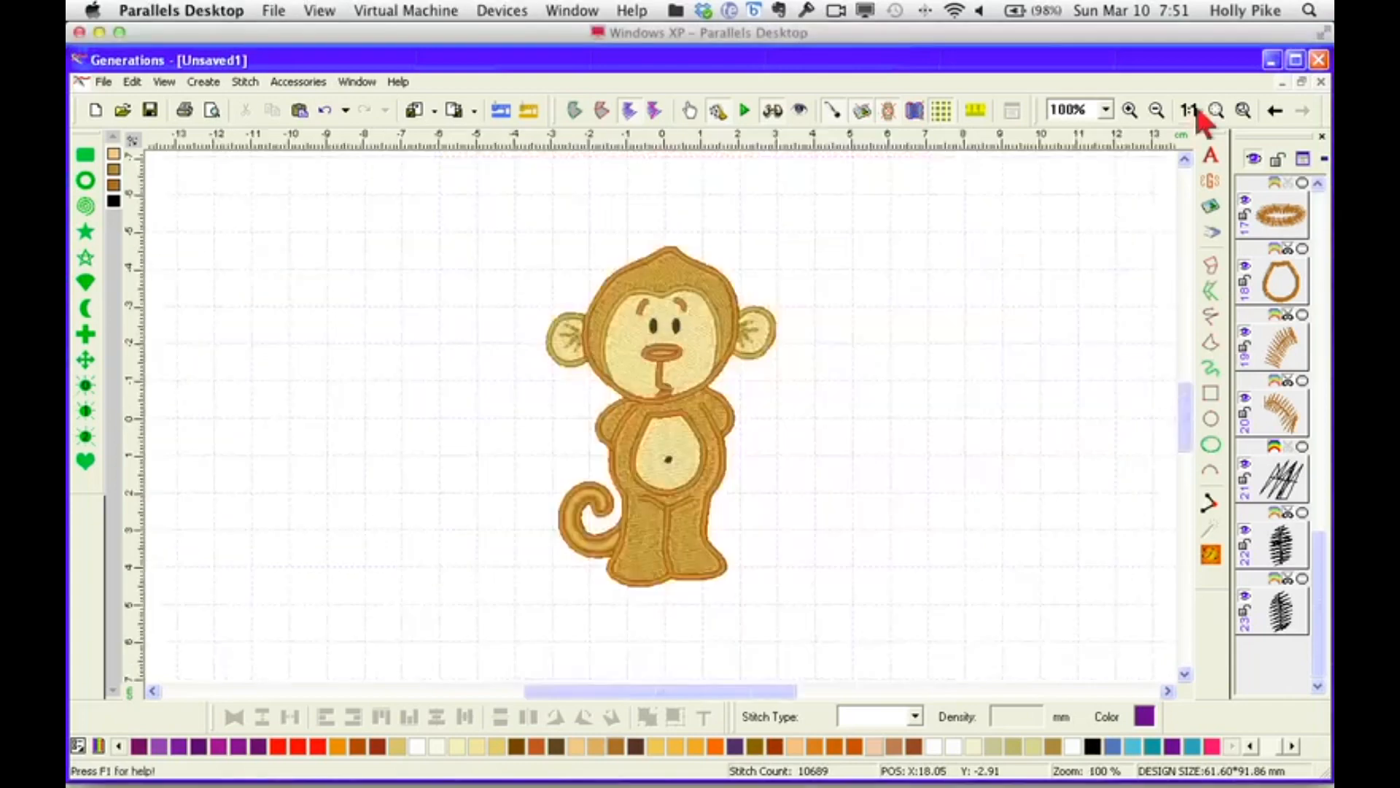
click(1322, 83)
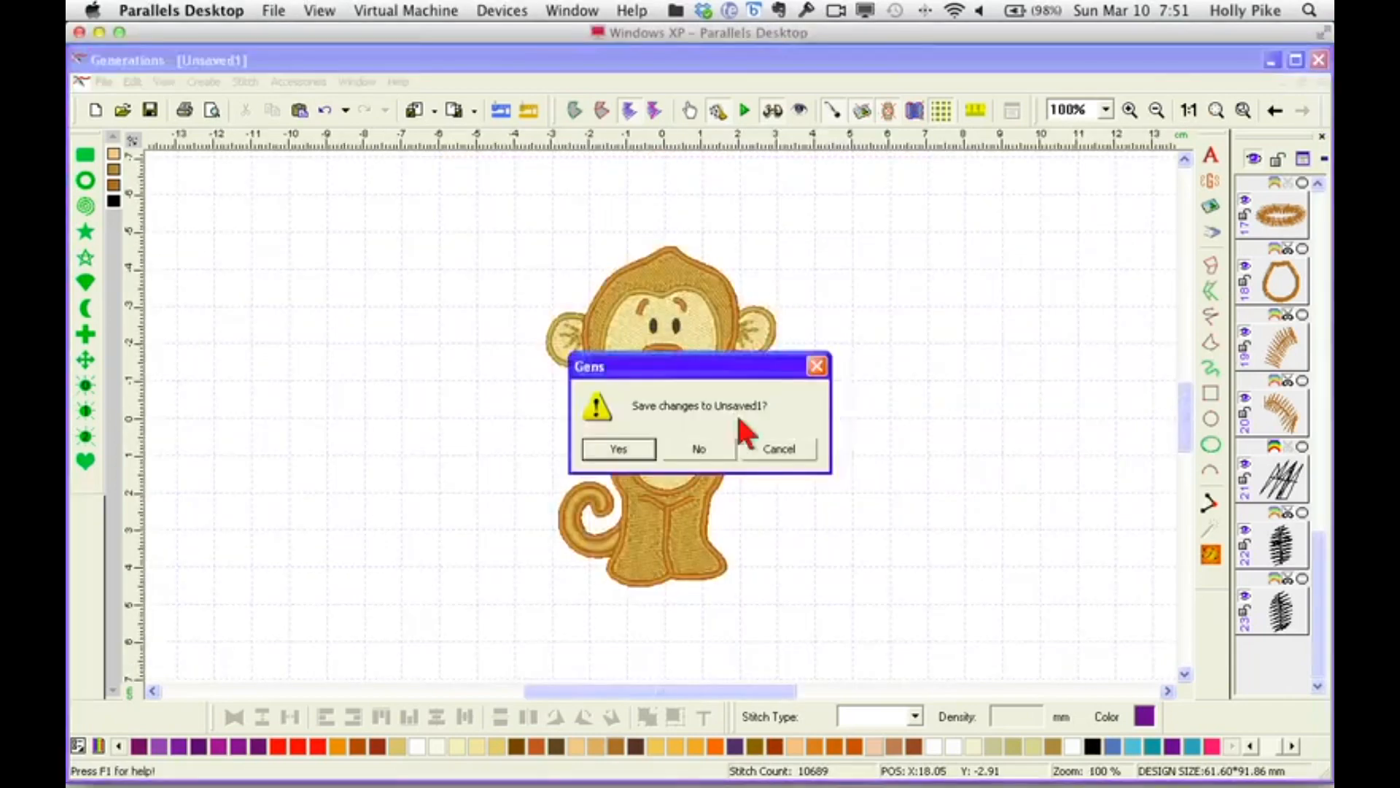
click(706, 447)
click(95, 110)
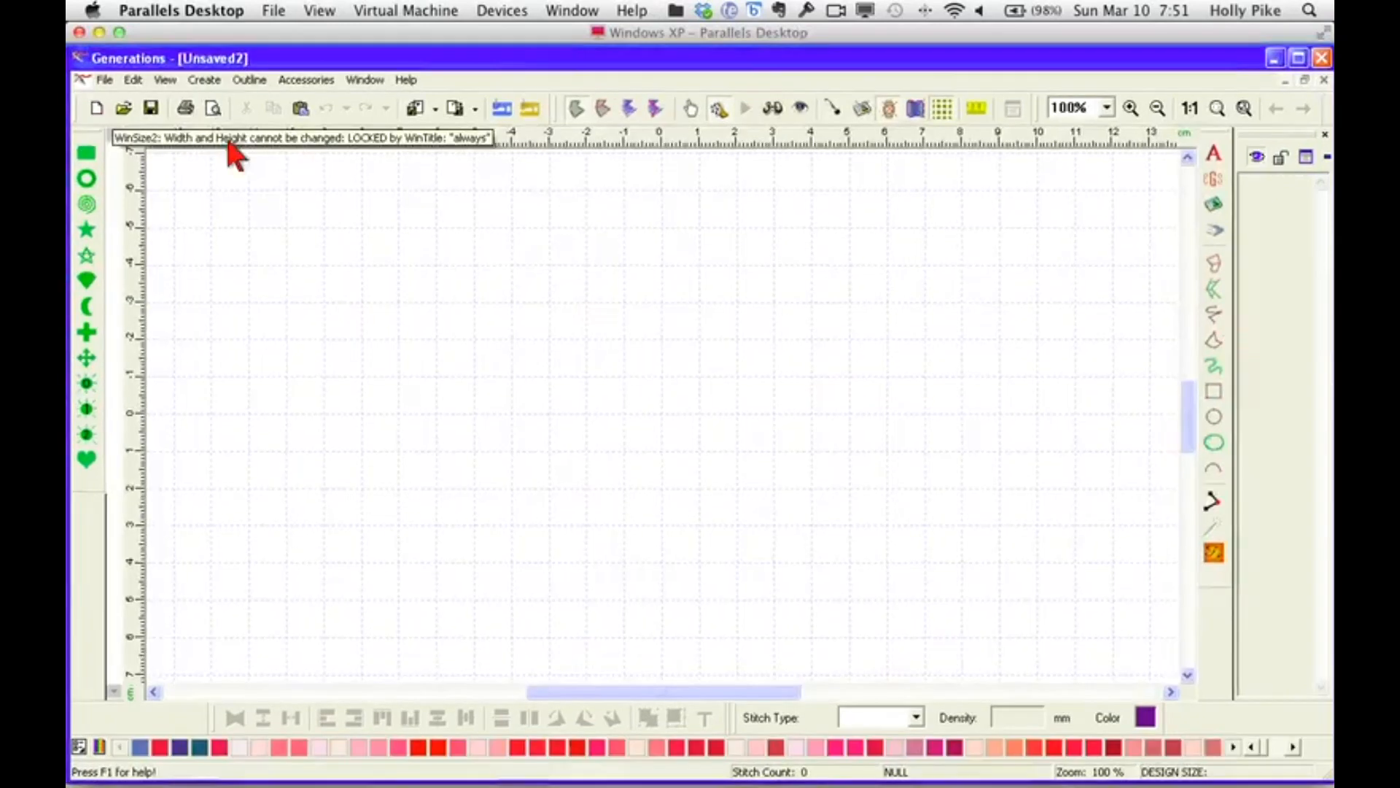
Insert the graphic m5bw.gif as Simple Artwork and resize it to 96 by 96 mm with the aspect ratio maintained.
click(1214, 206)
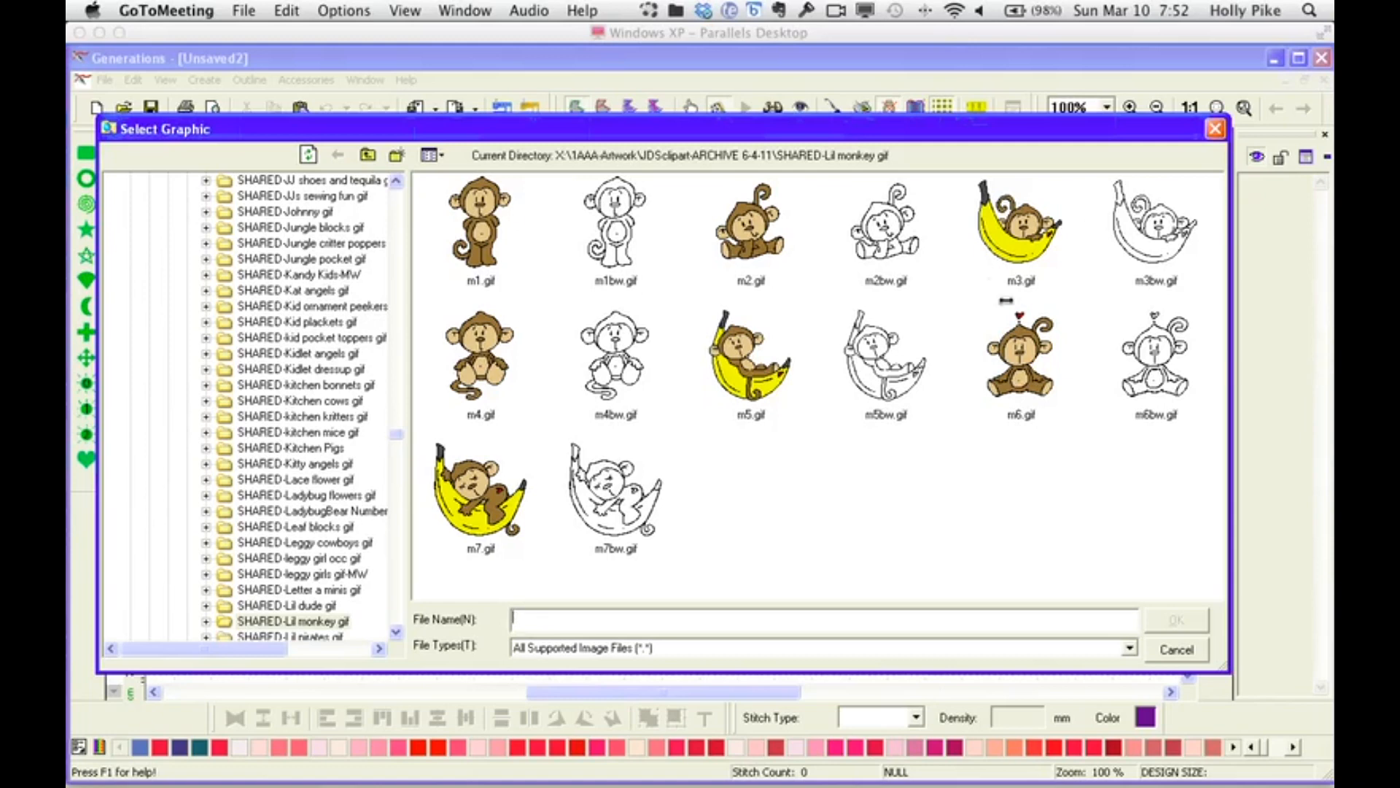
click(882, 372)
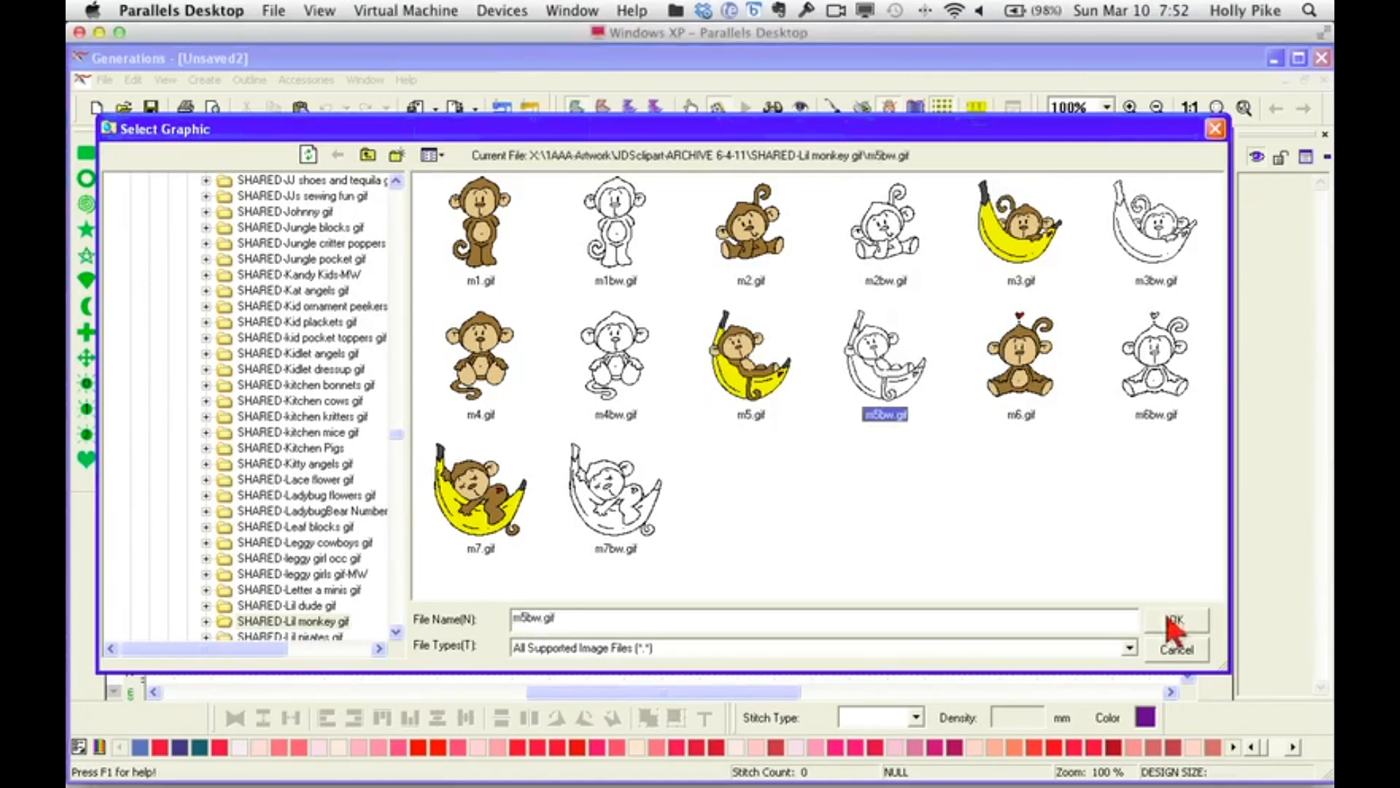
click(1174, 621)
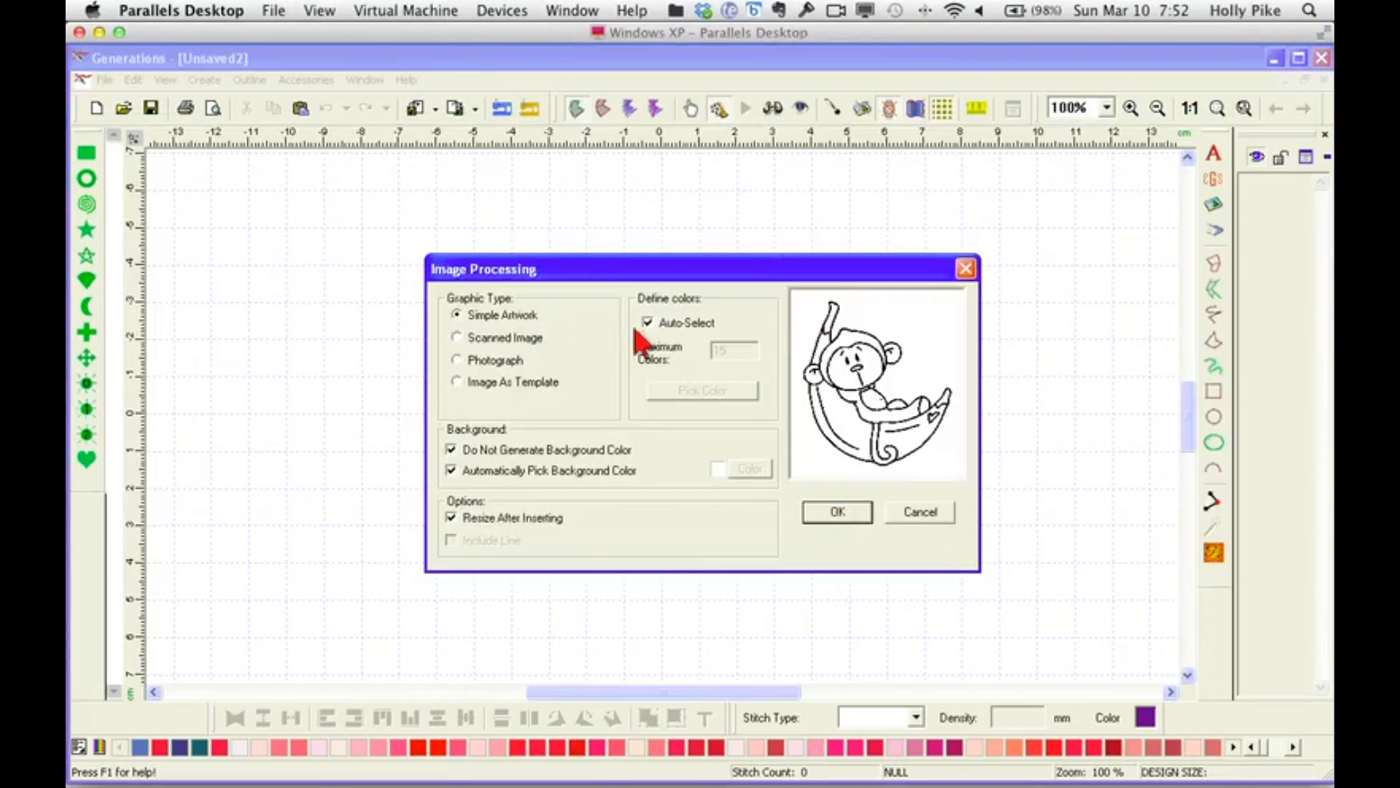
click(838, 512)
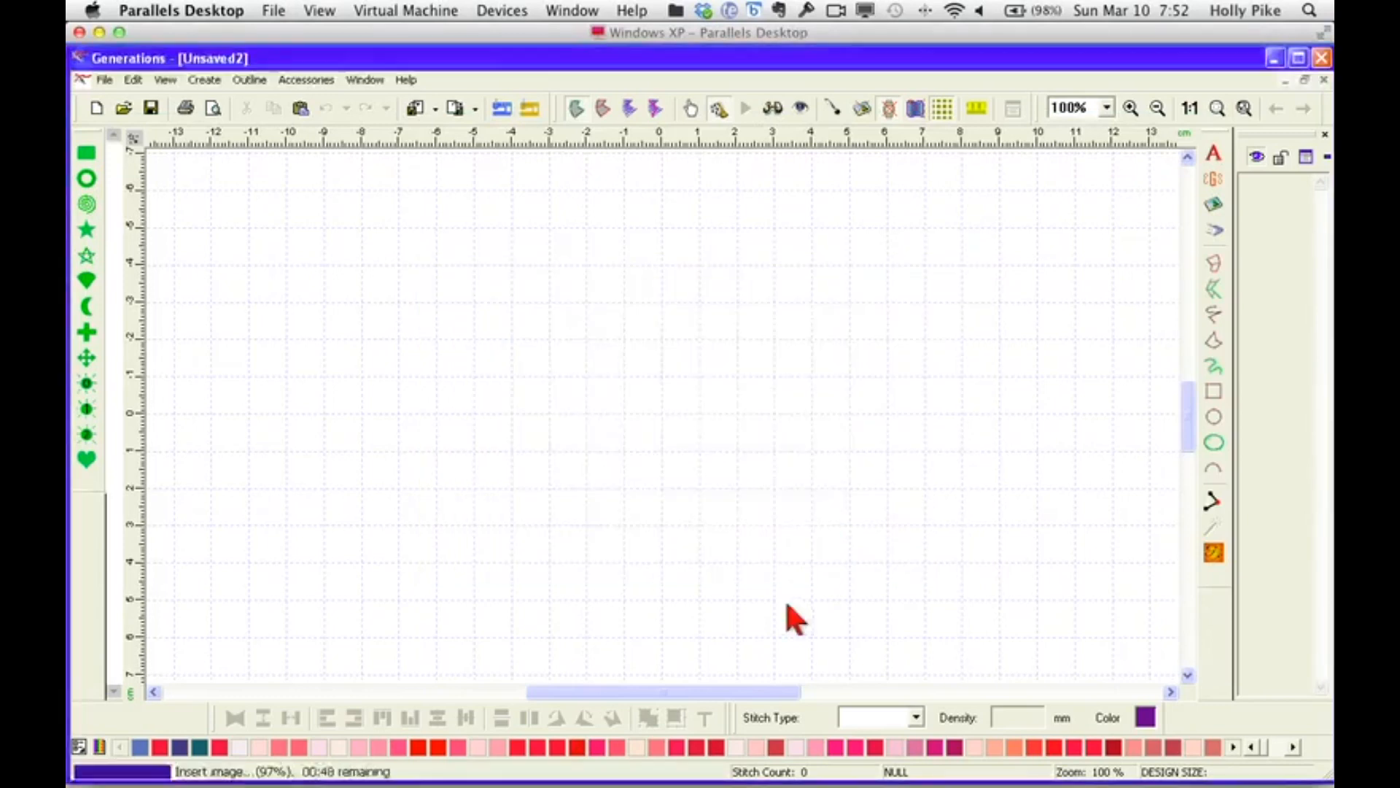
key(Tab)
text(96)
key(Tab)
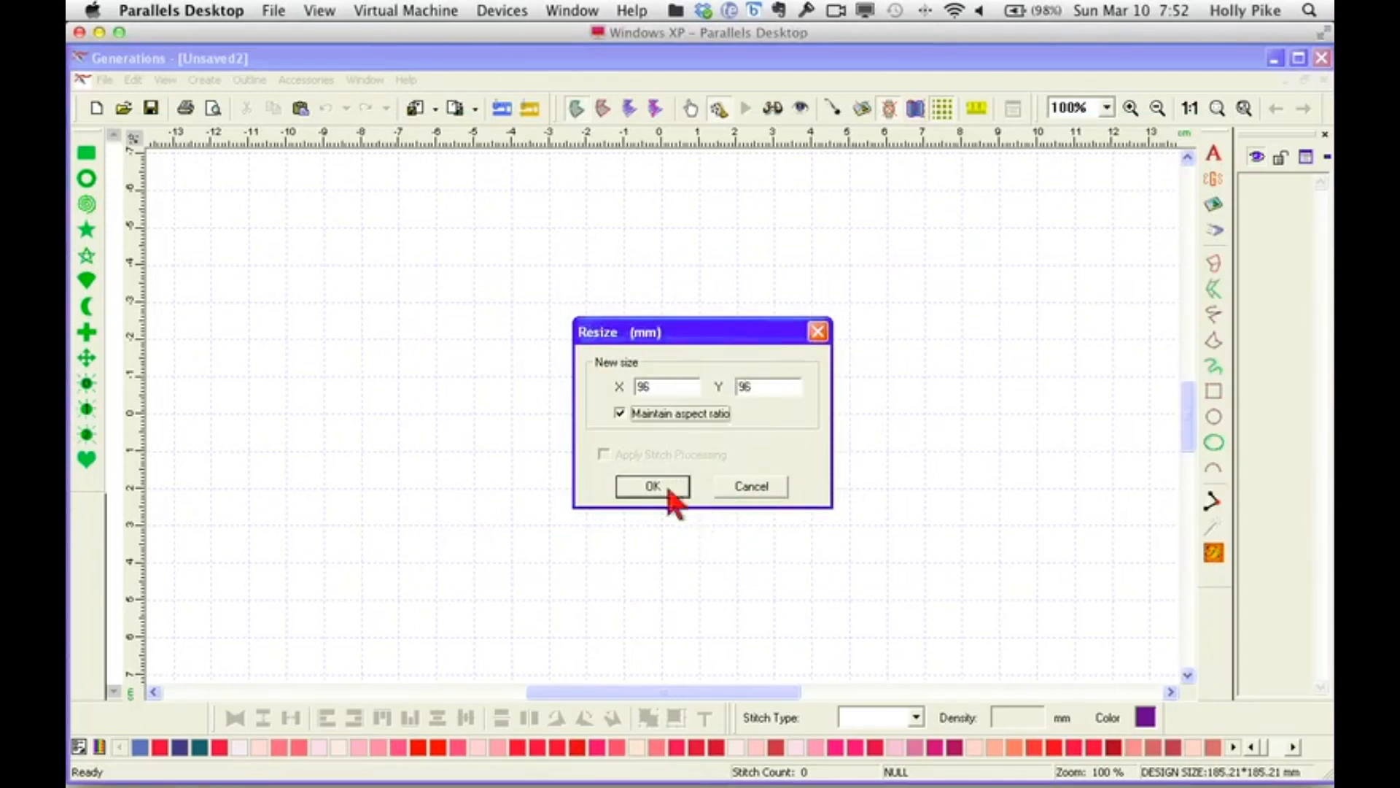
click(665, 487)
Select the white background and all enclosed white areas of the monkey-on-banana artwork and delete them, leaving only the dark outlines.
click(778, 315)
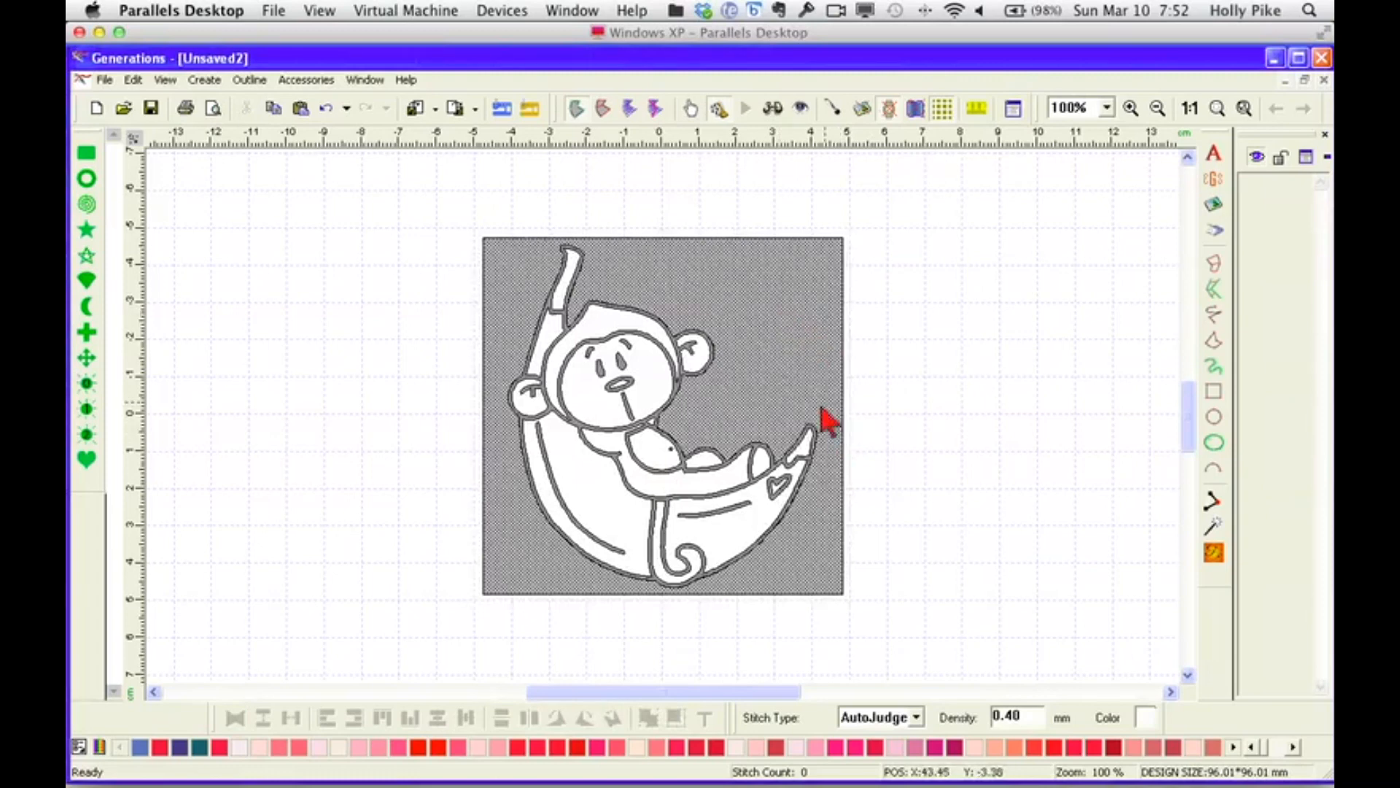
click(785, 490)
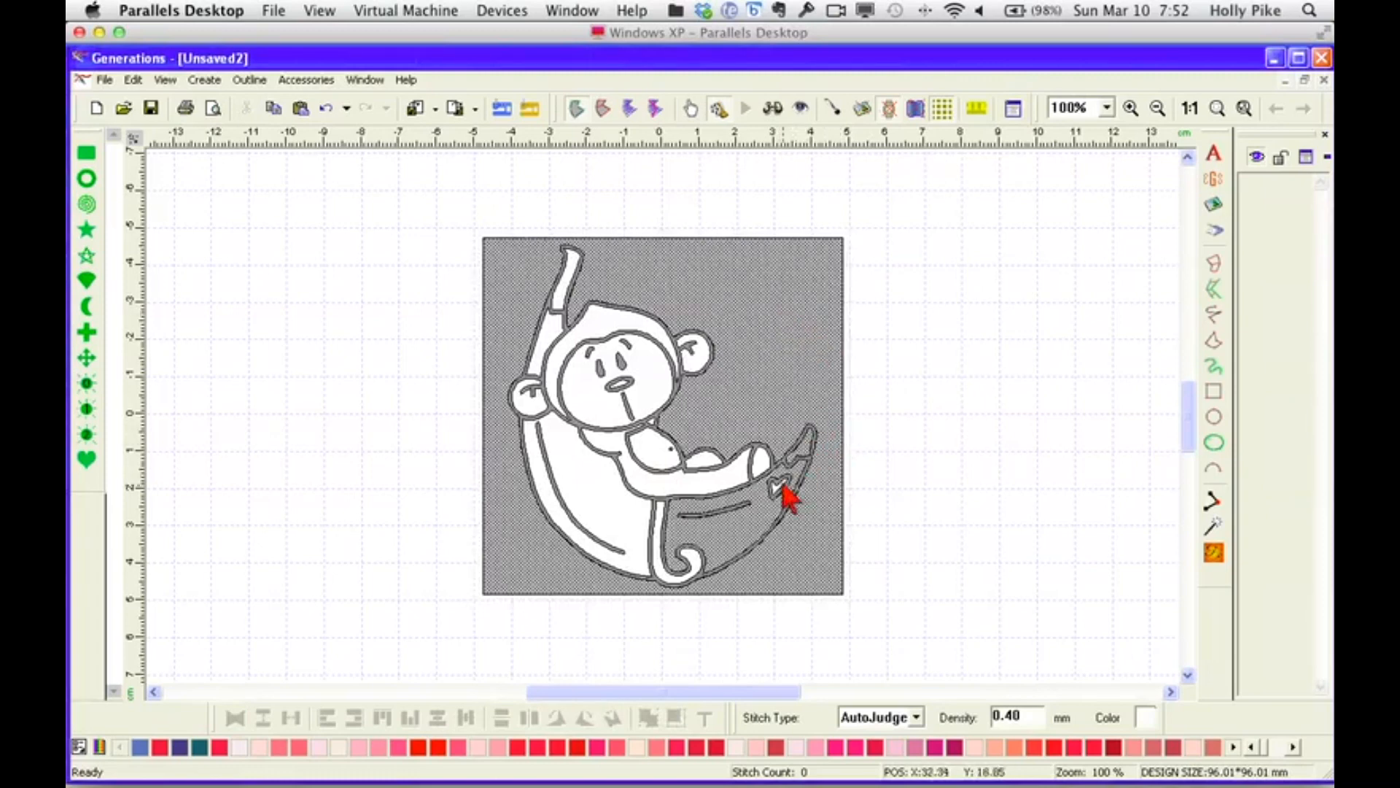
click(614, 511)
click(661, 481)
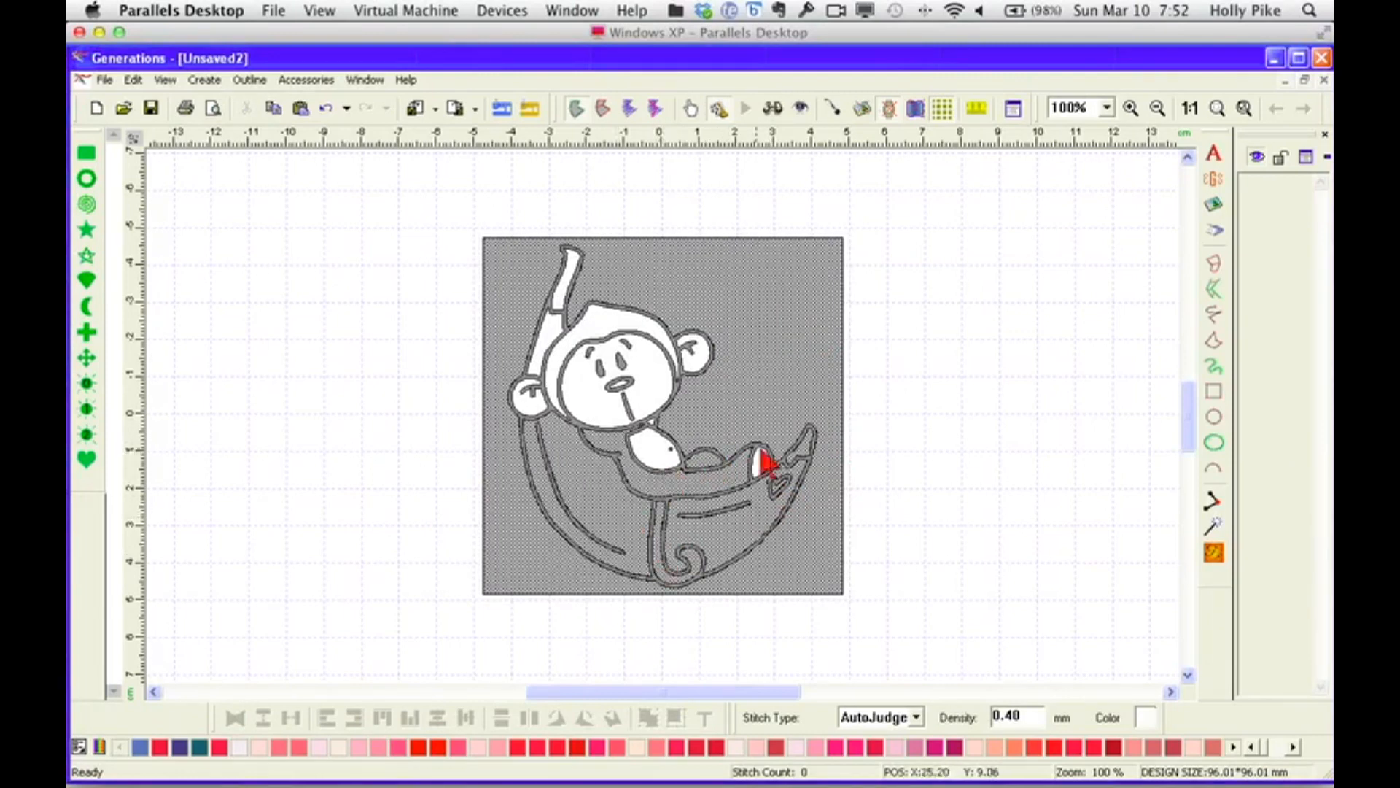
click(653, 428)
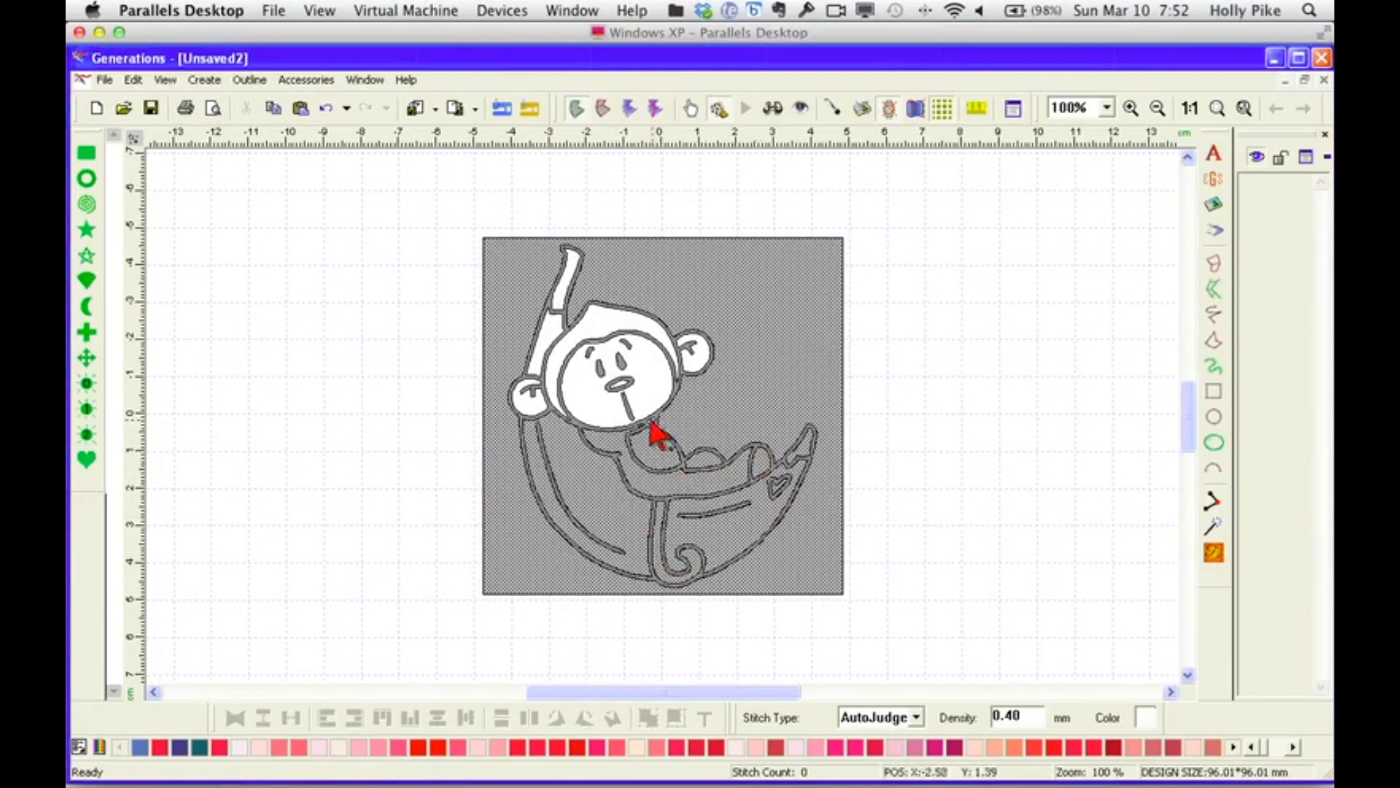
click(656, 401)
click(693, 359)
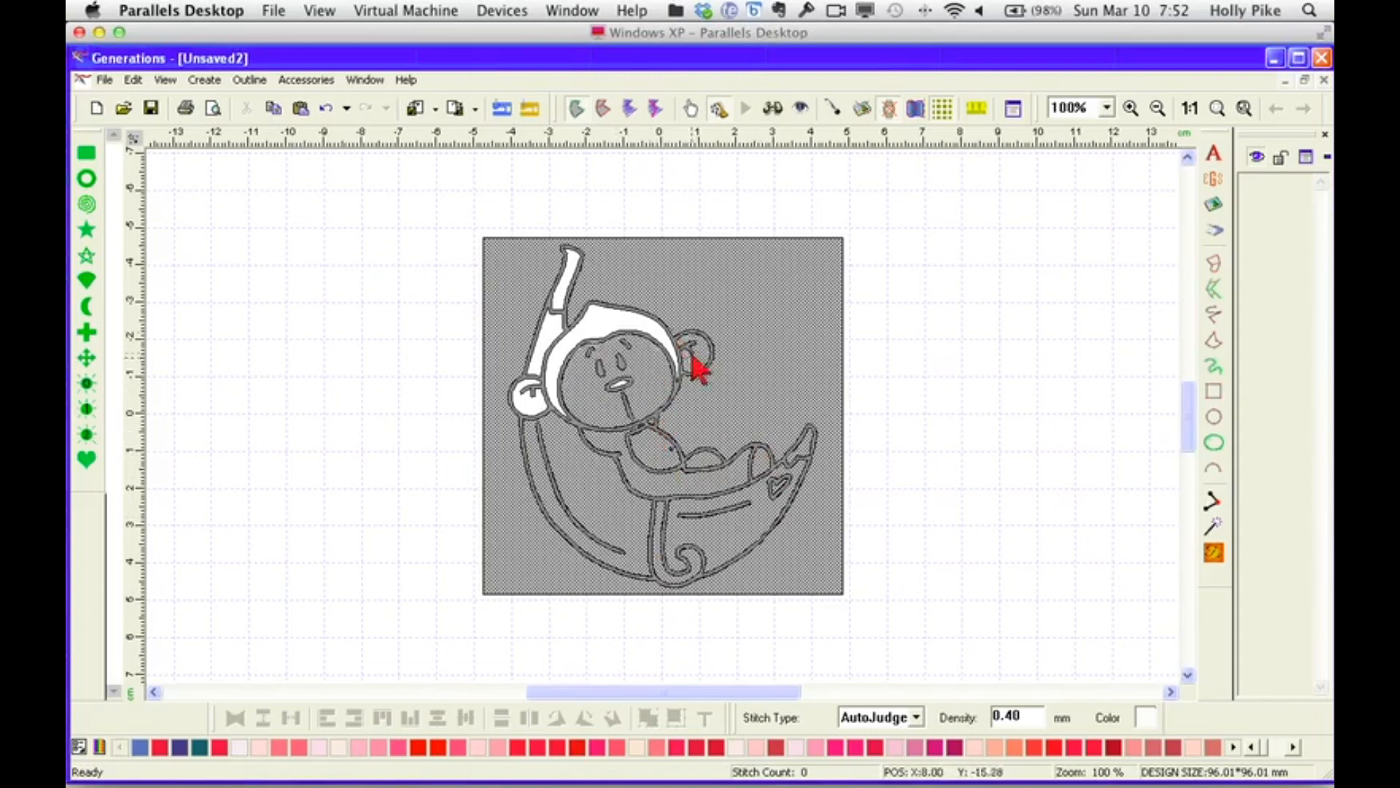
click(626, 323)
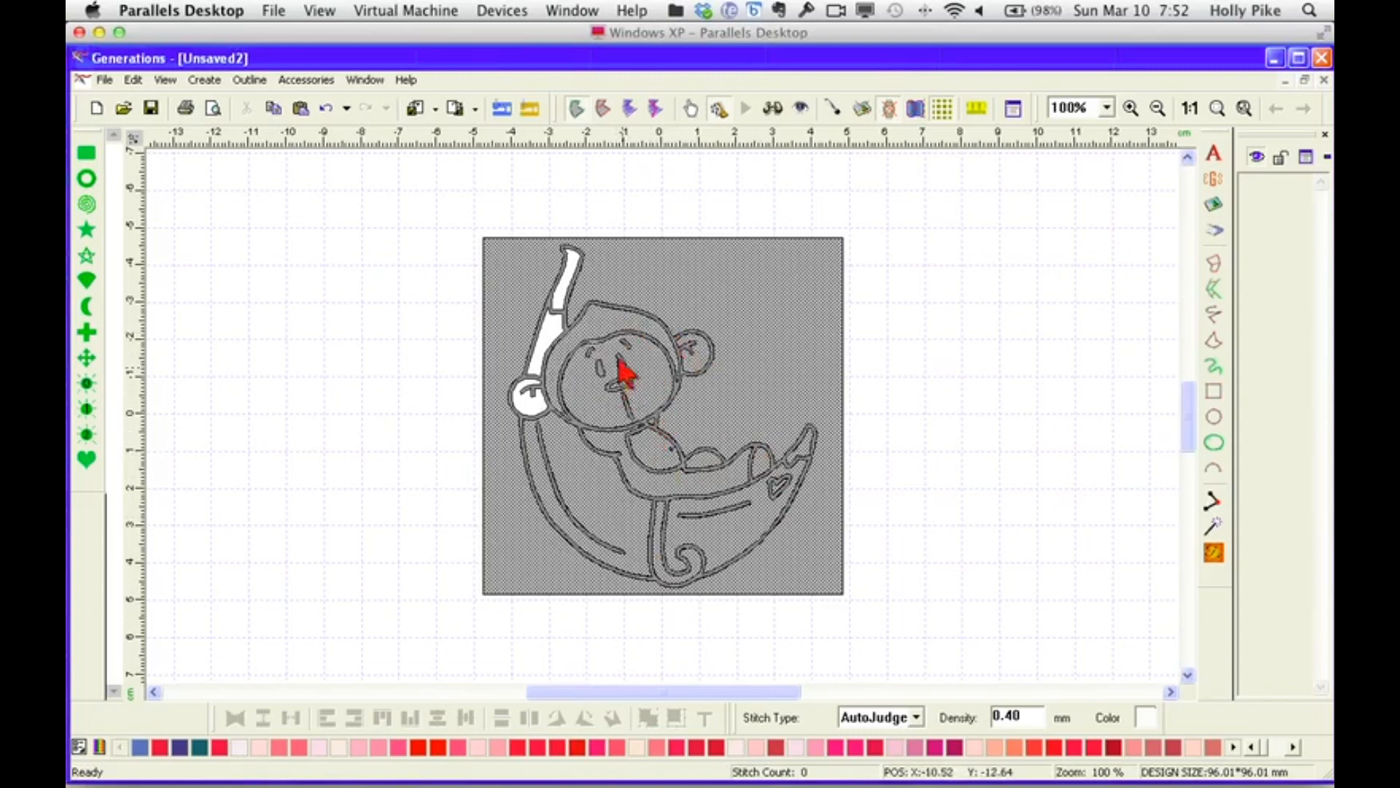
click(563, 306)
click(552, 361)
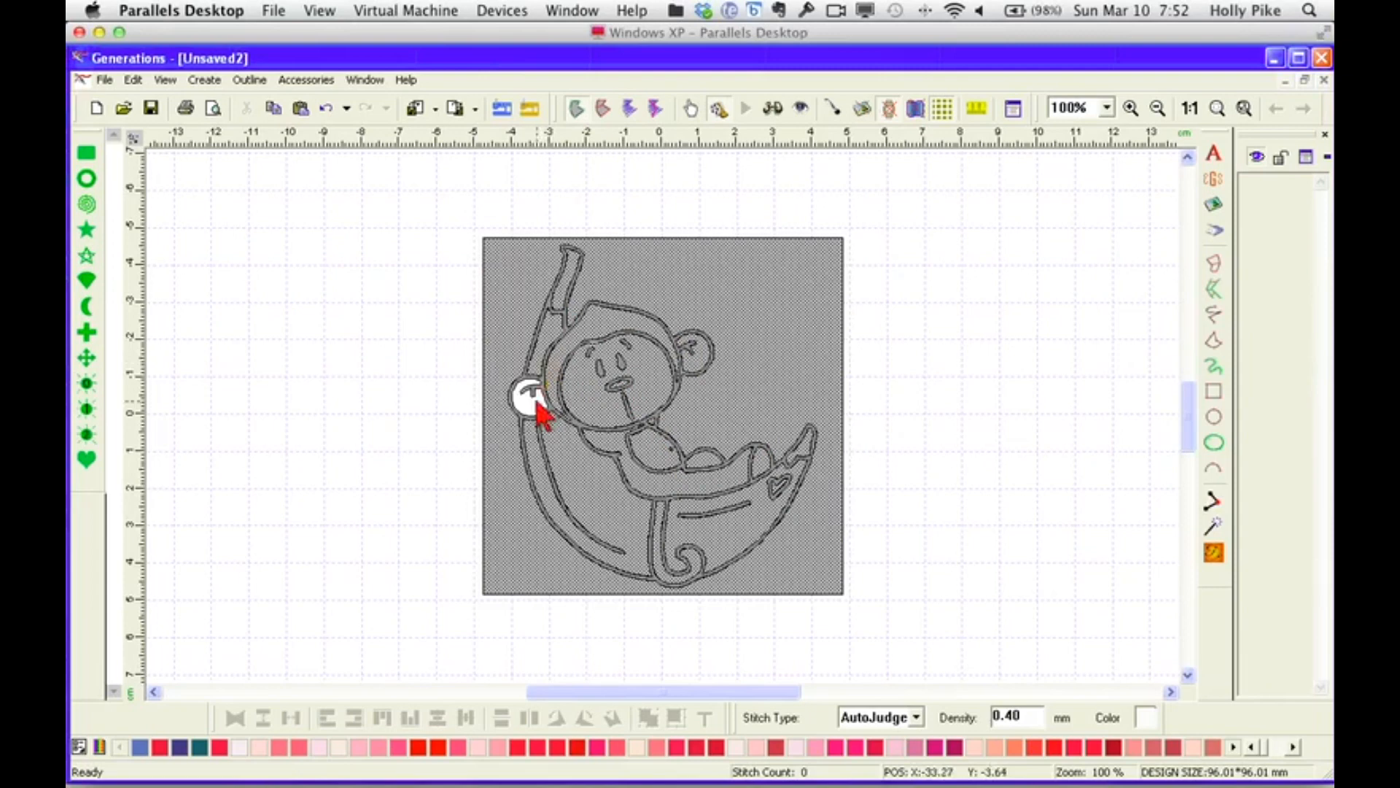
click(537, 404)
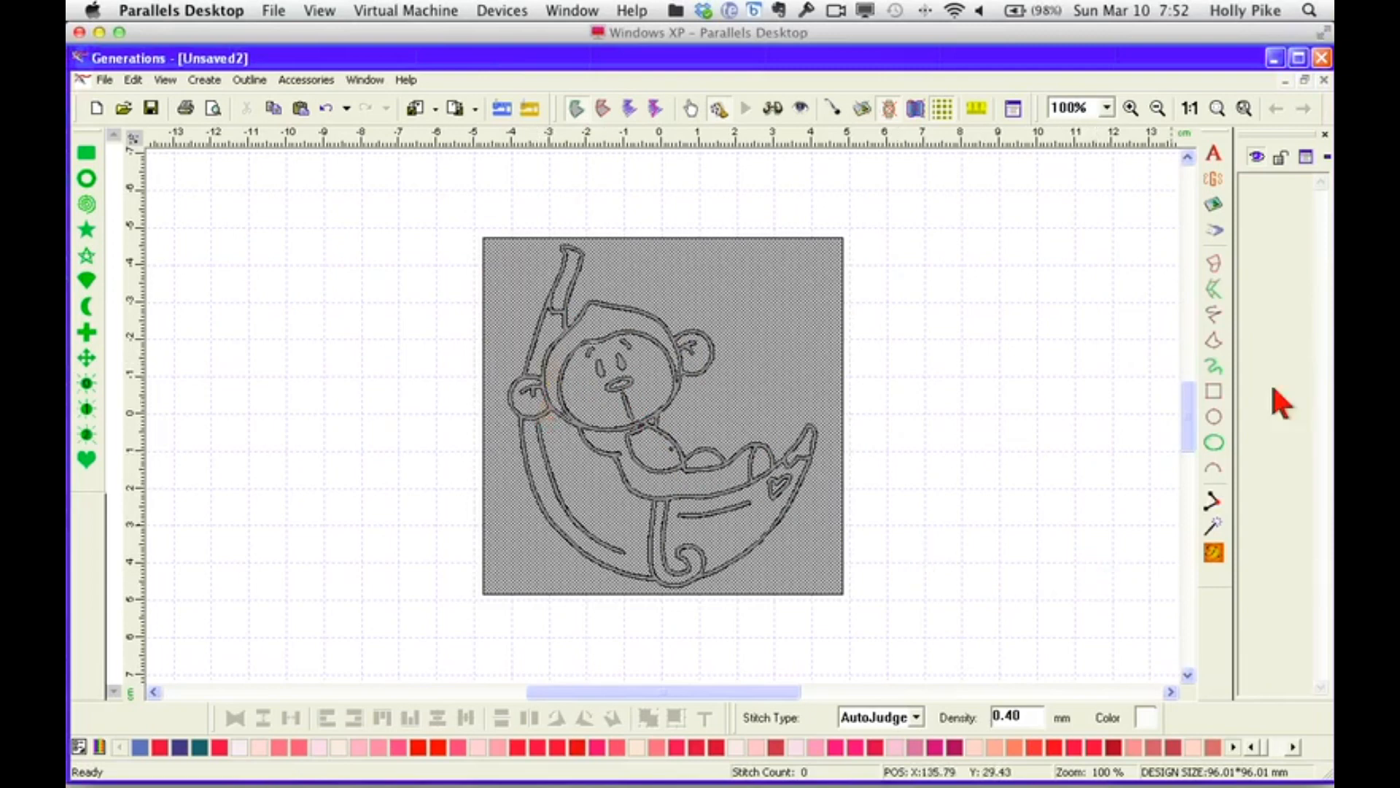
key(Delete)
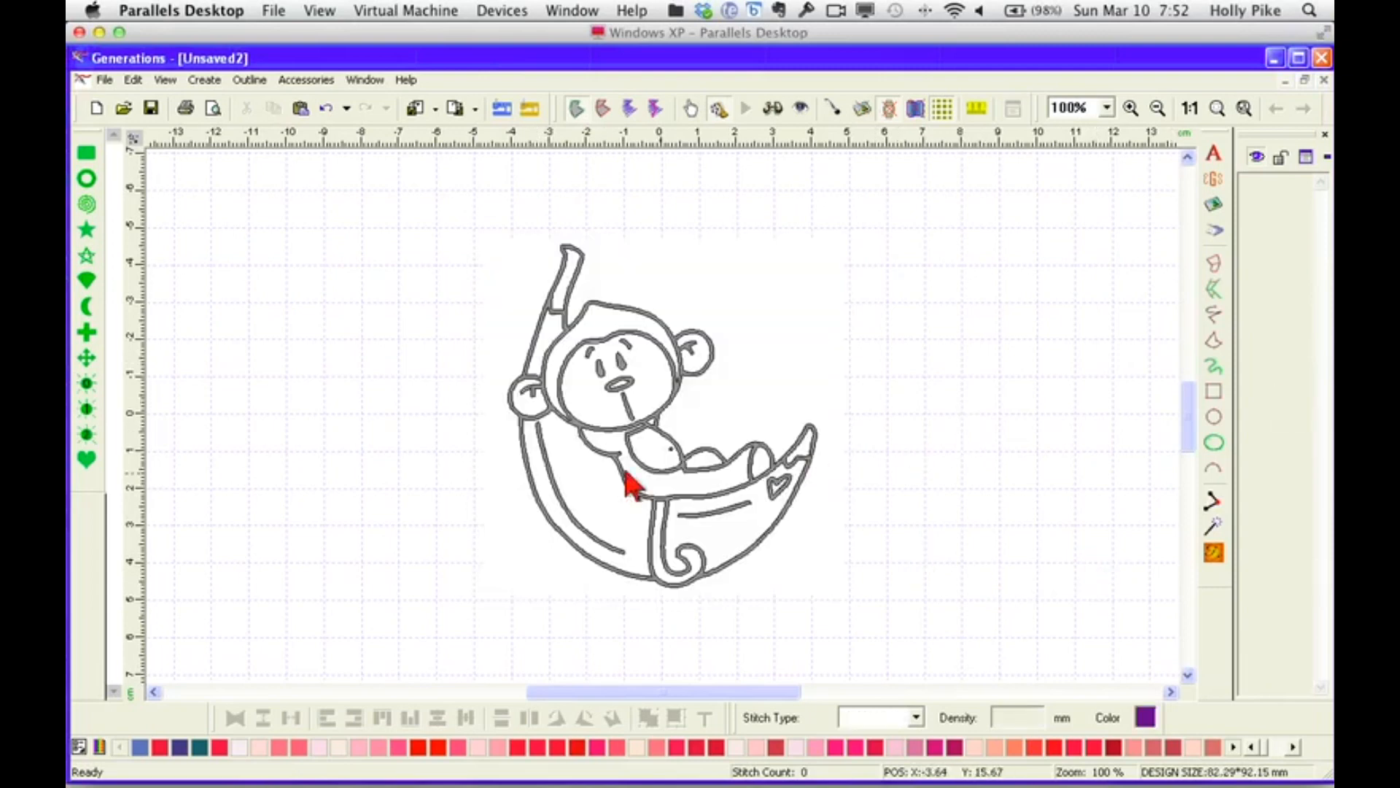
Generate the stitches and delete the tiny belly dot and the long inner curve on the banana's left half.
click(1214, 553)
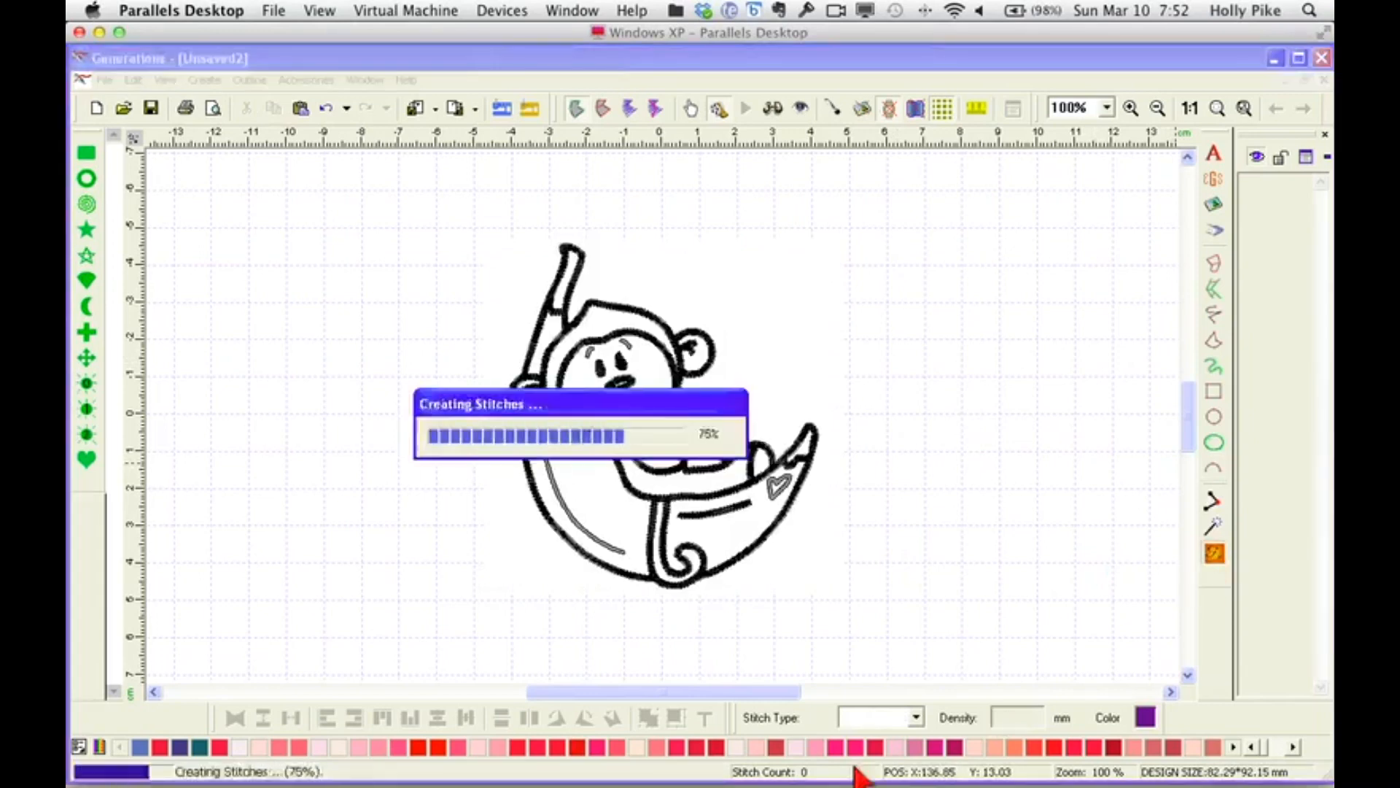
click(772, 109)
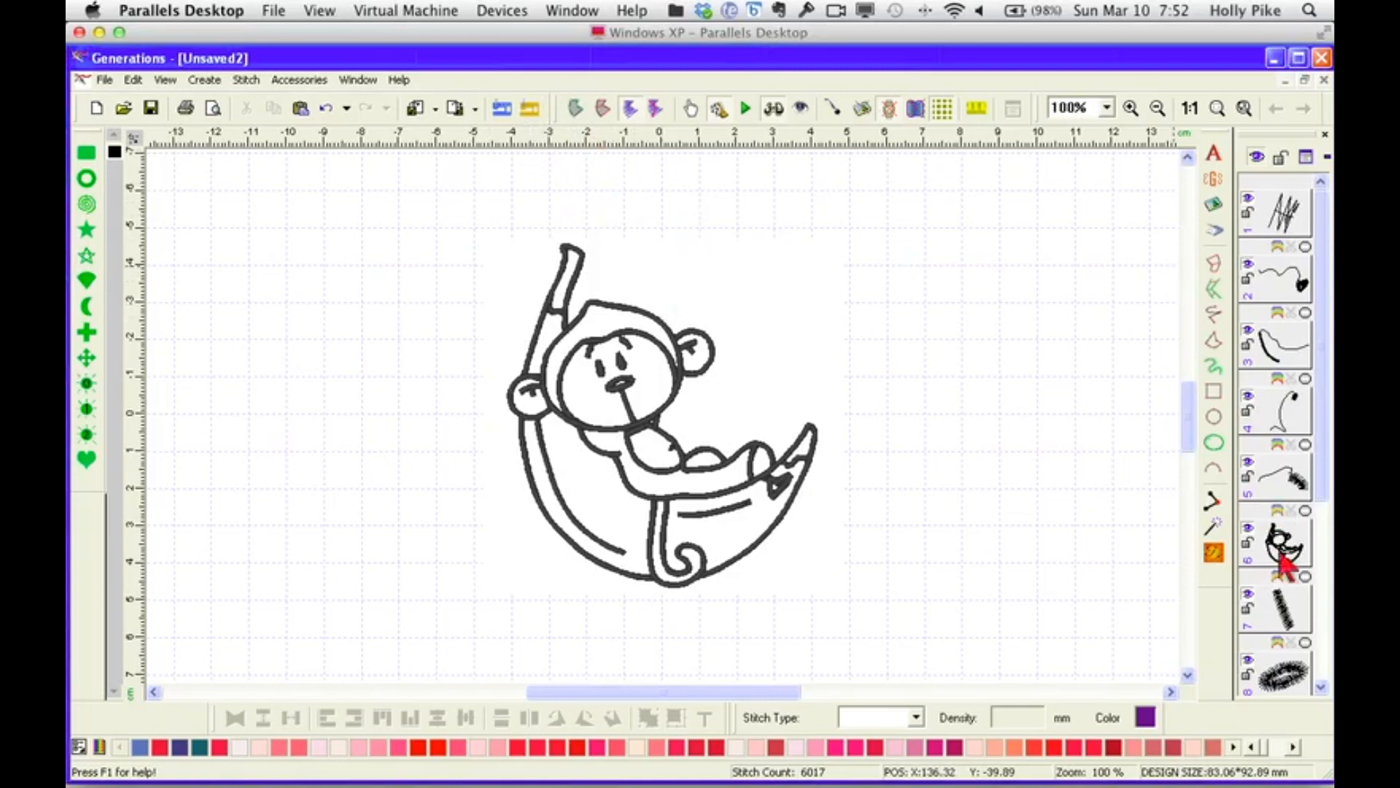
click(1286, 220)
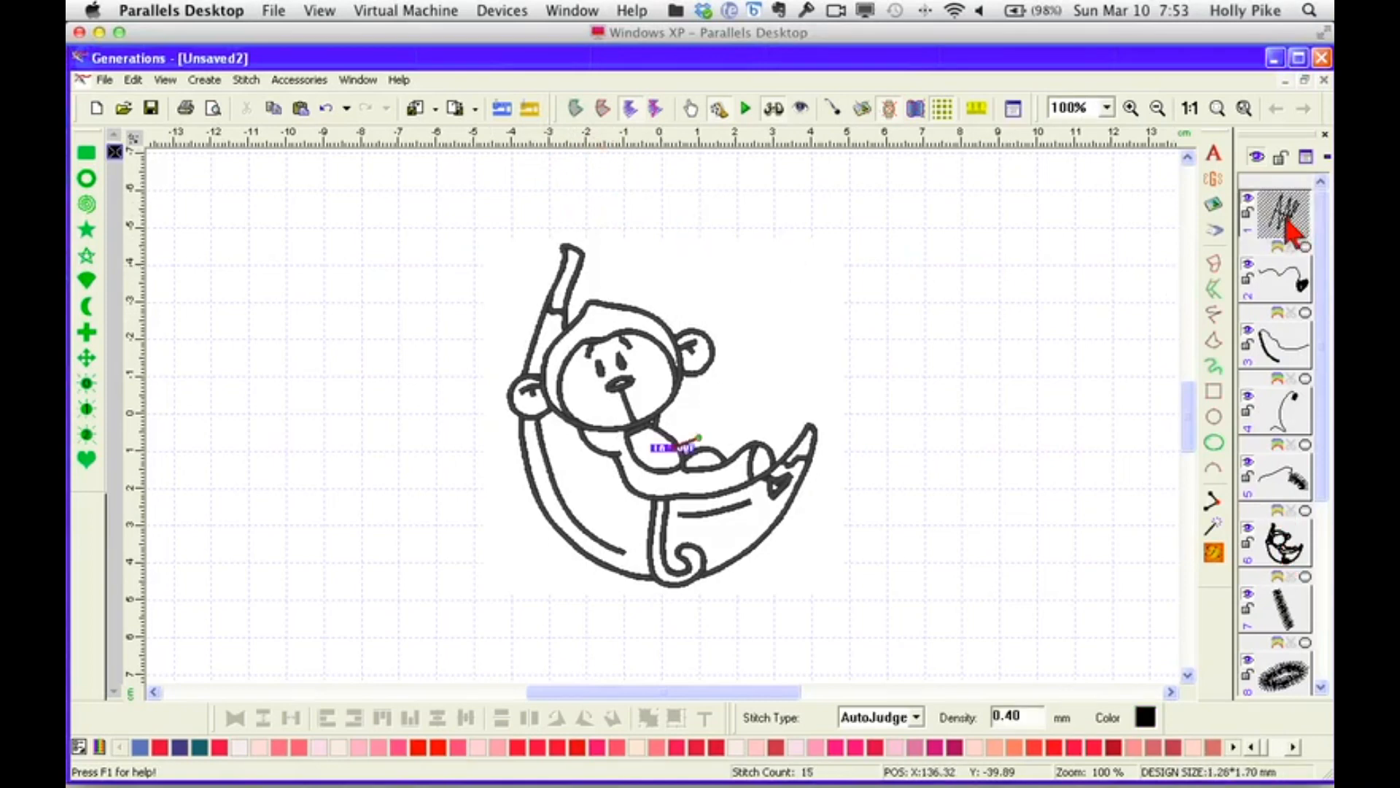
key(Delete)
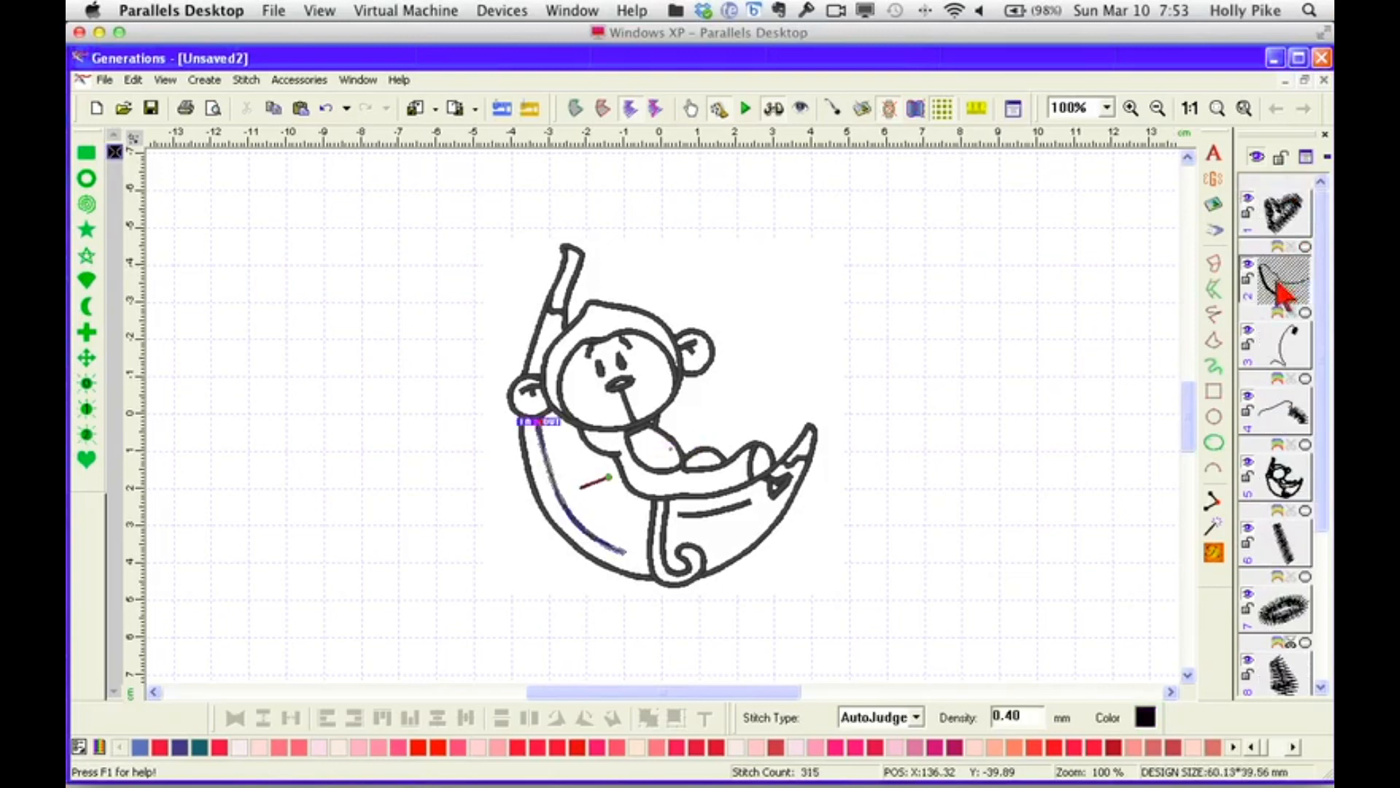
key(Delete)
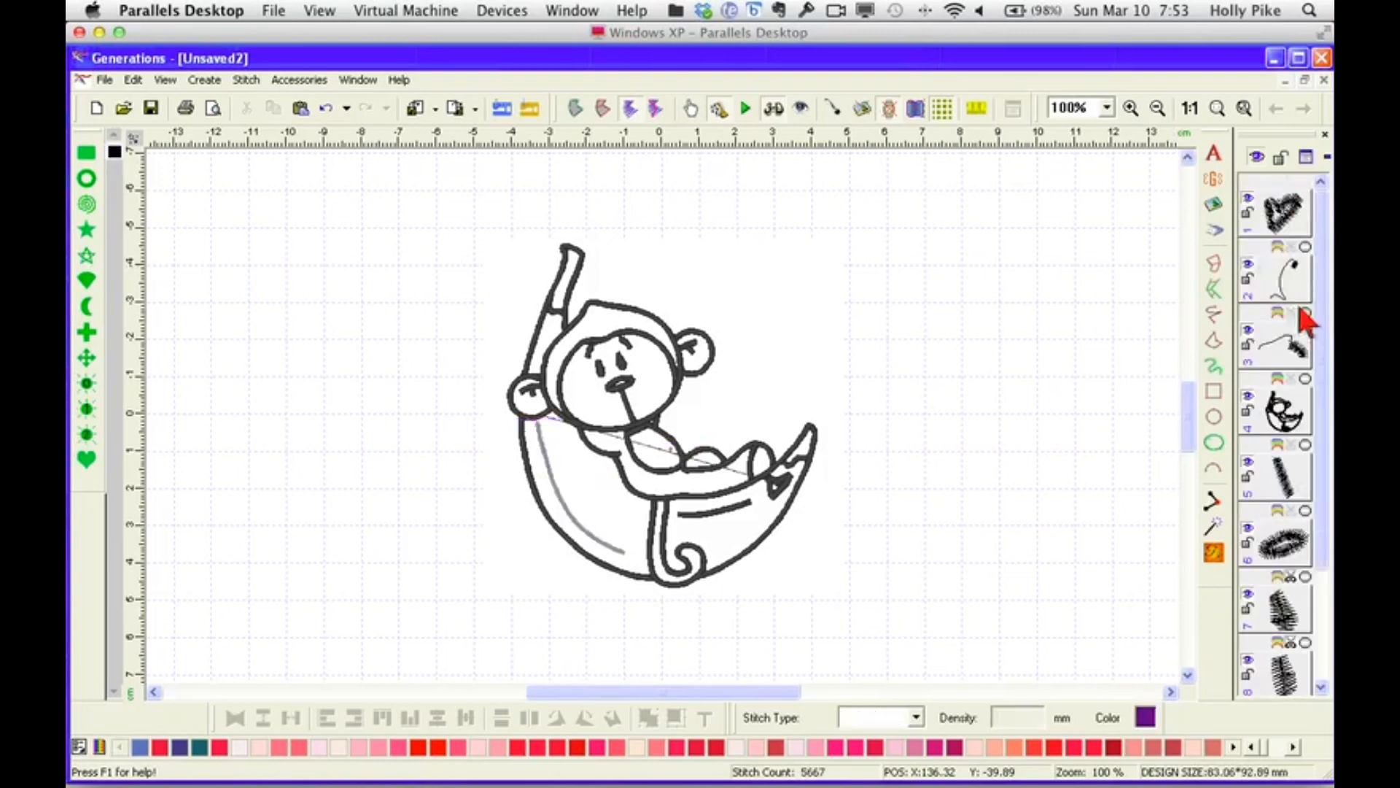
Regenerate the stitches and delete the background artwork image behind the design.
click(1214, 552)
click(1282, 291)
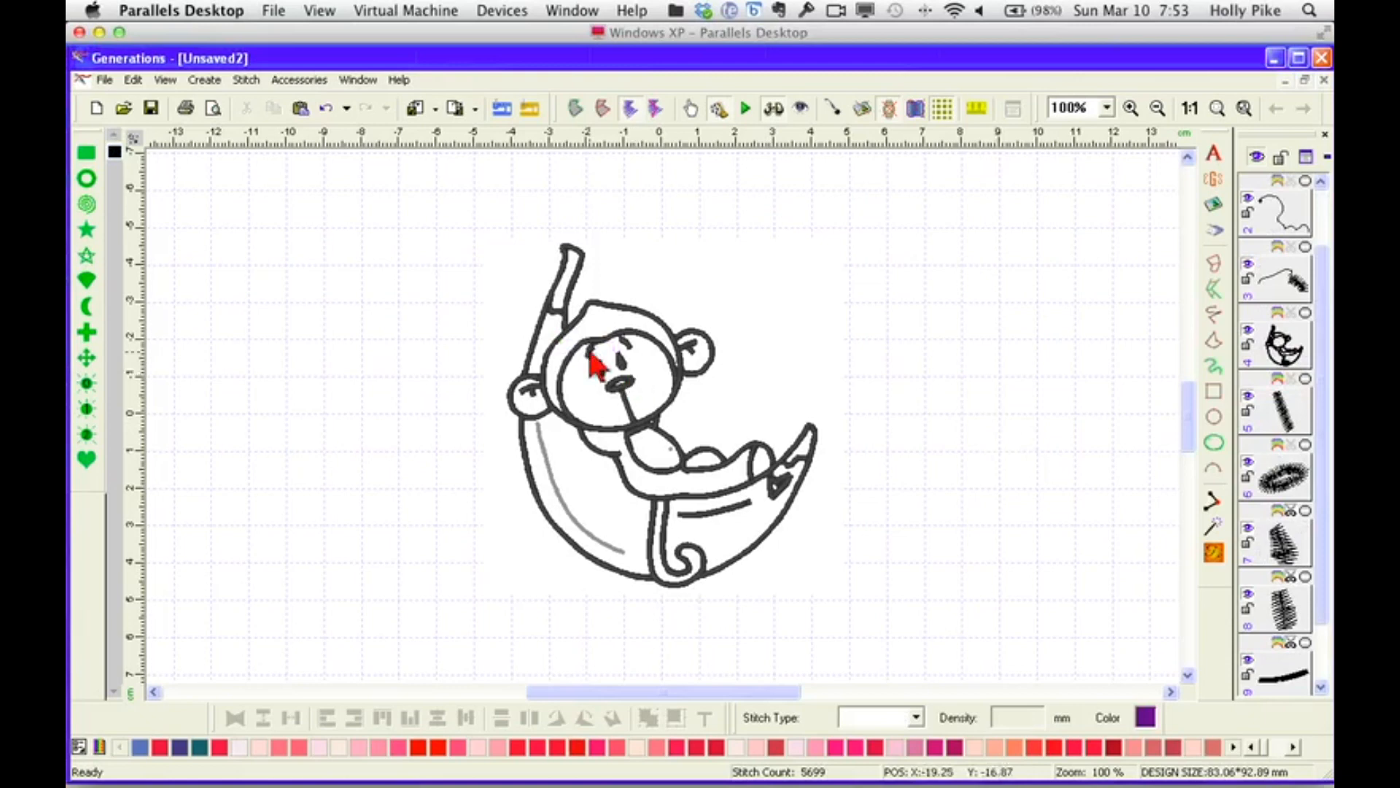
click(591, 355)
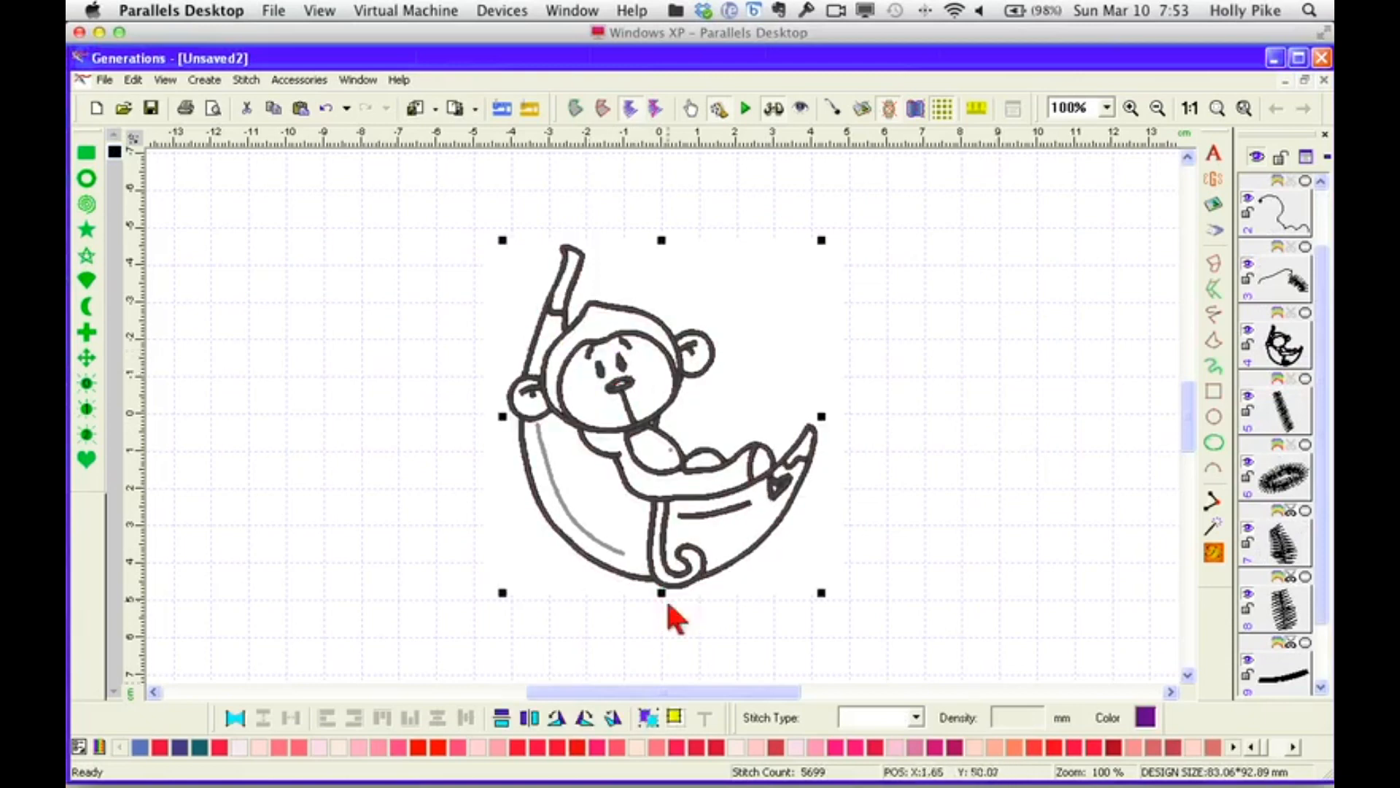
Move the eyebrows slightly clear of the forehead outline and delete the heart on the banana.
click(594, 362)
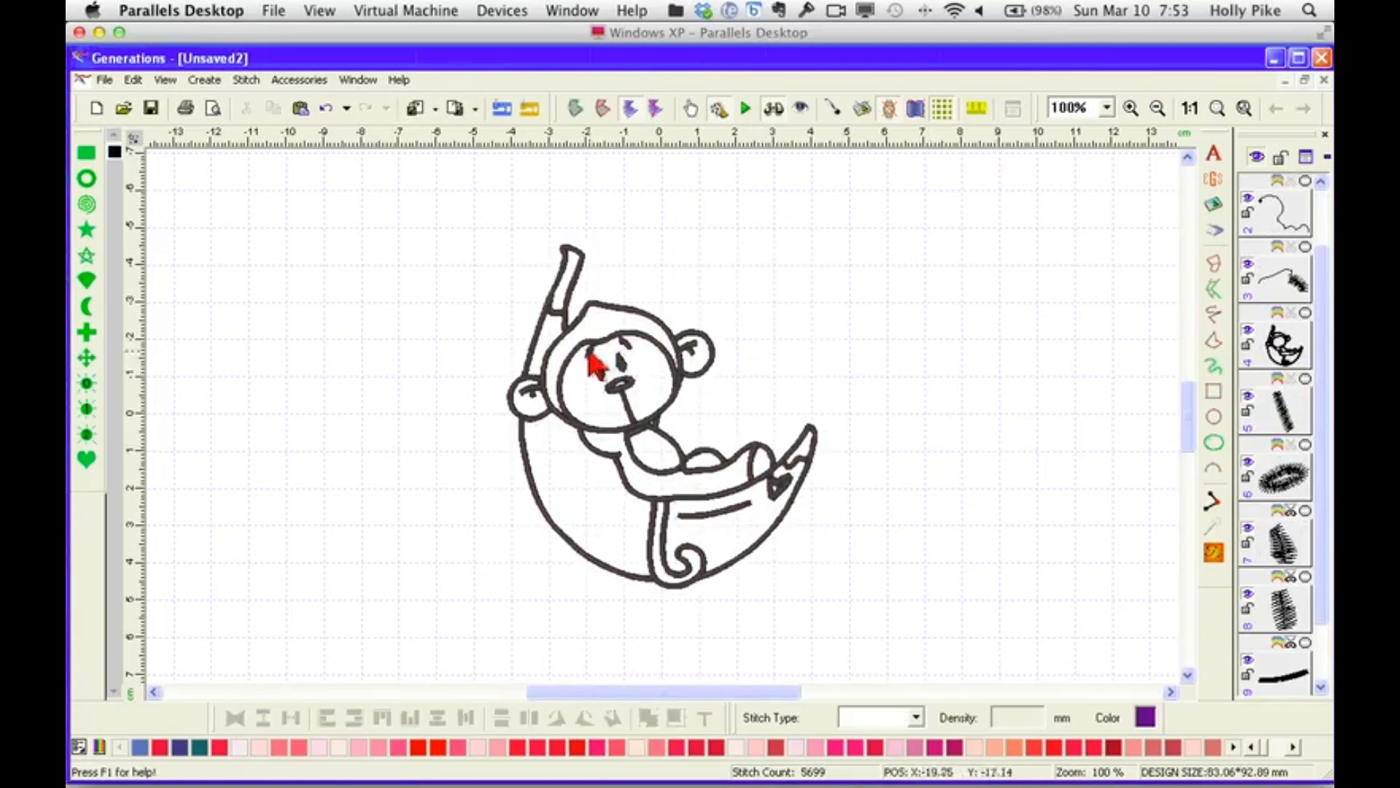
click(625, 353)
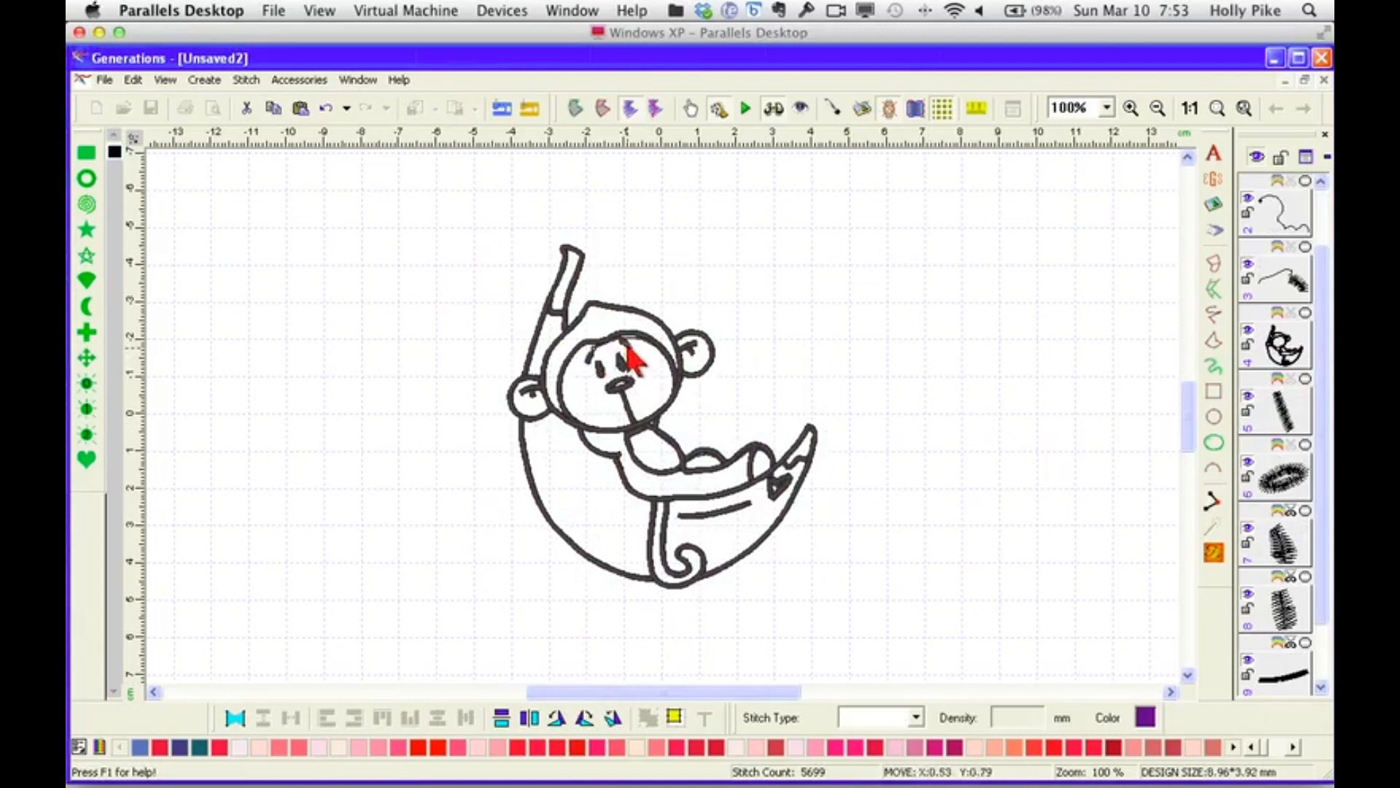
key(Delete)
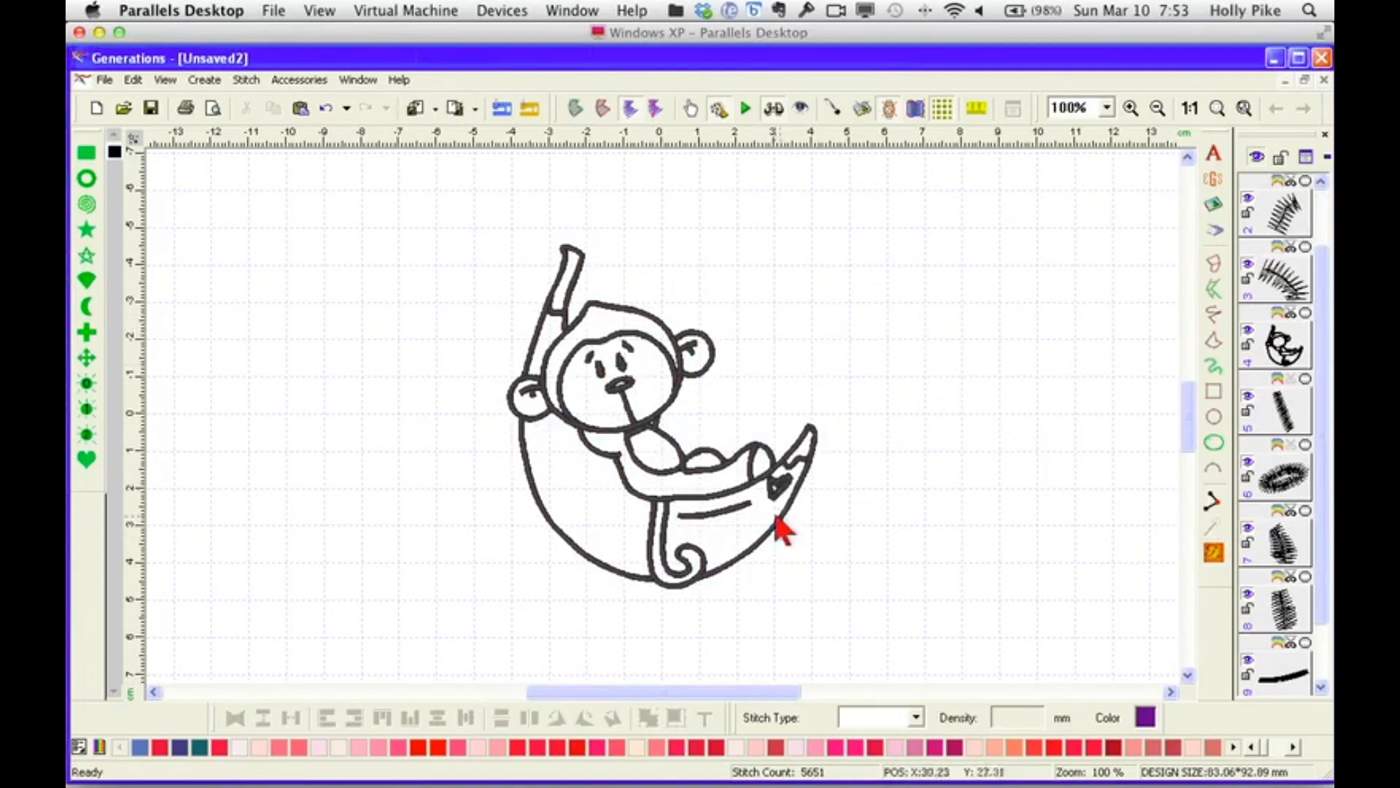
click(776, 492)
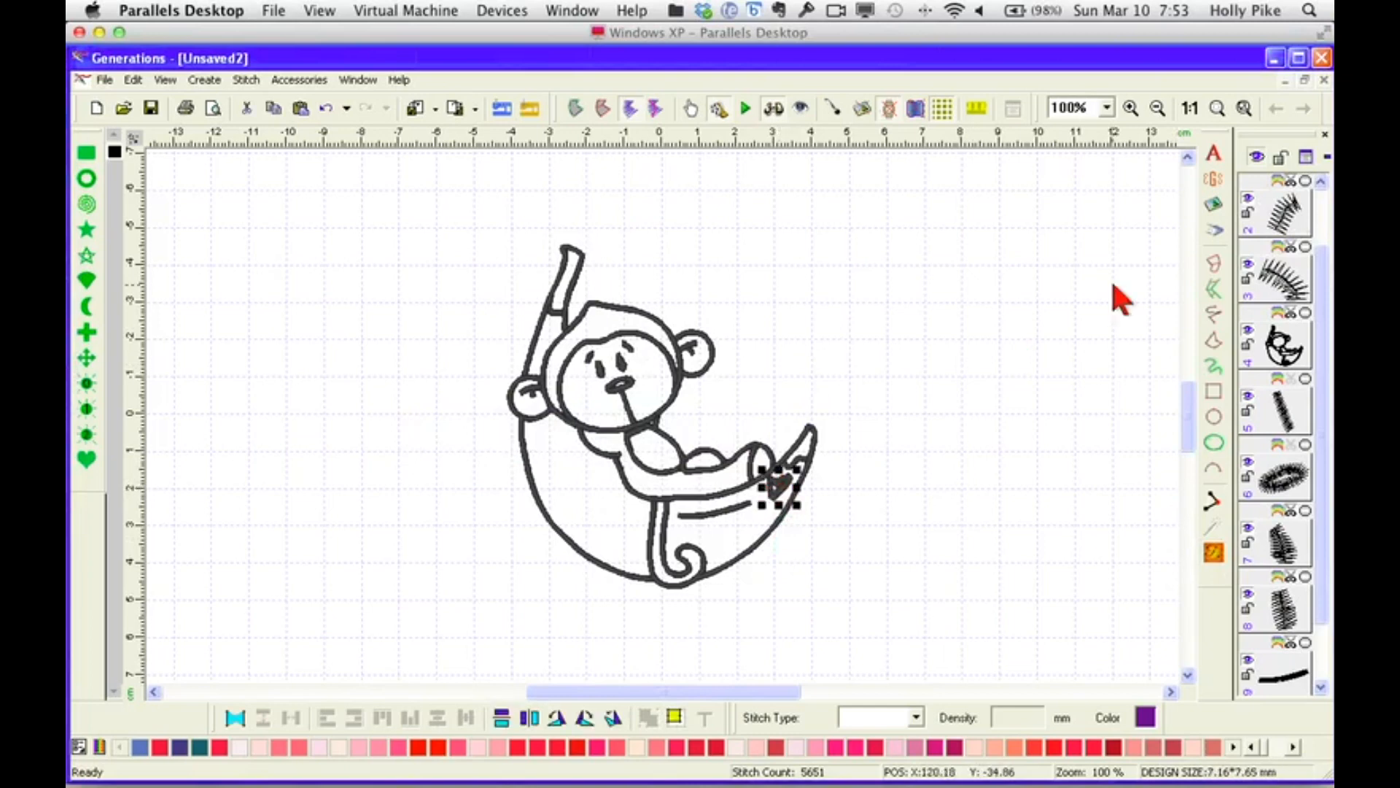
key(Delete)
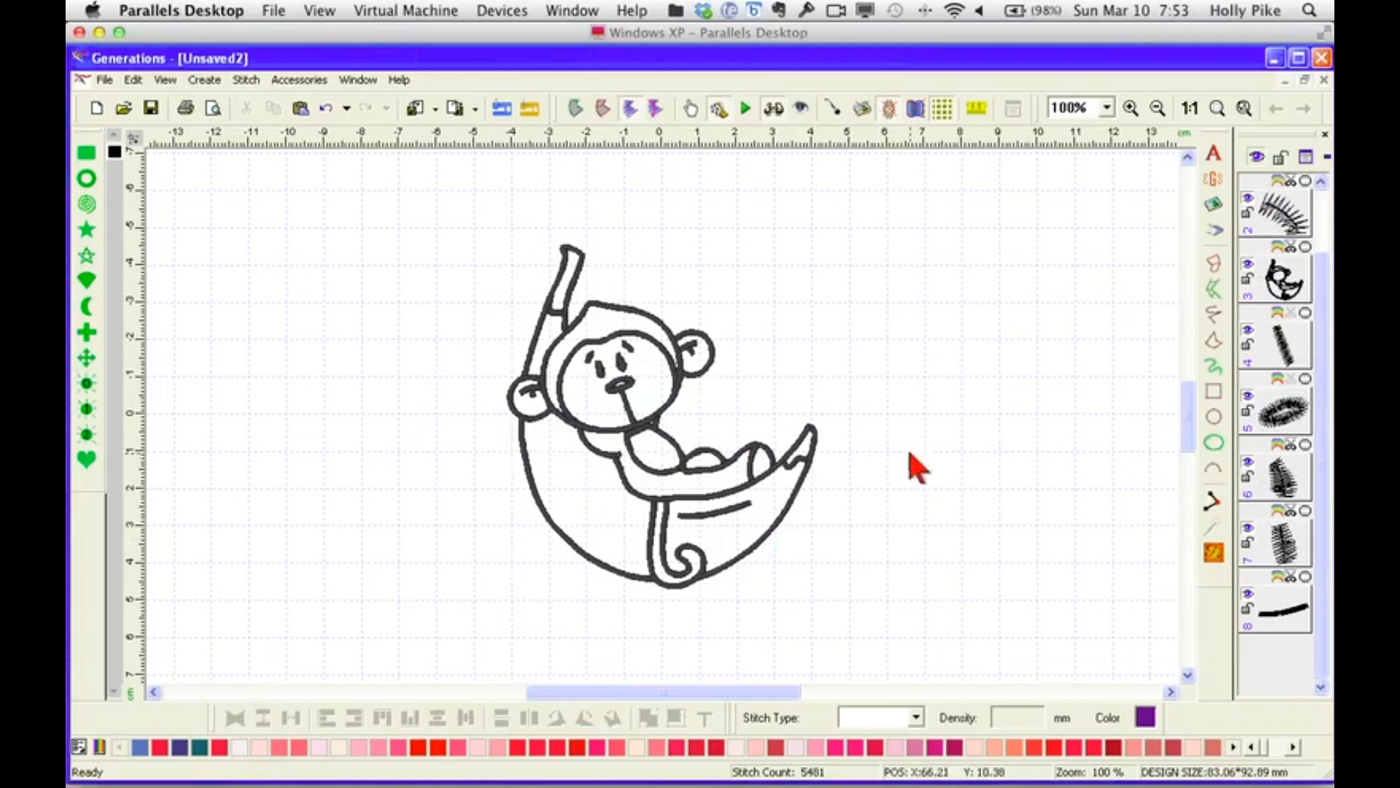
Create lines from the main monkey-and-banana outline, mouth line and nose areas and generate their stitches.
click(1280, 285)
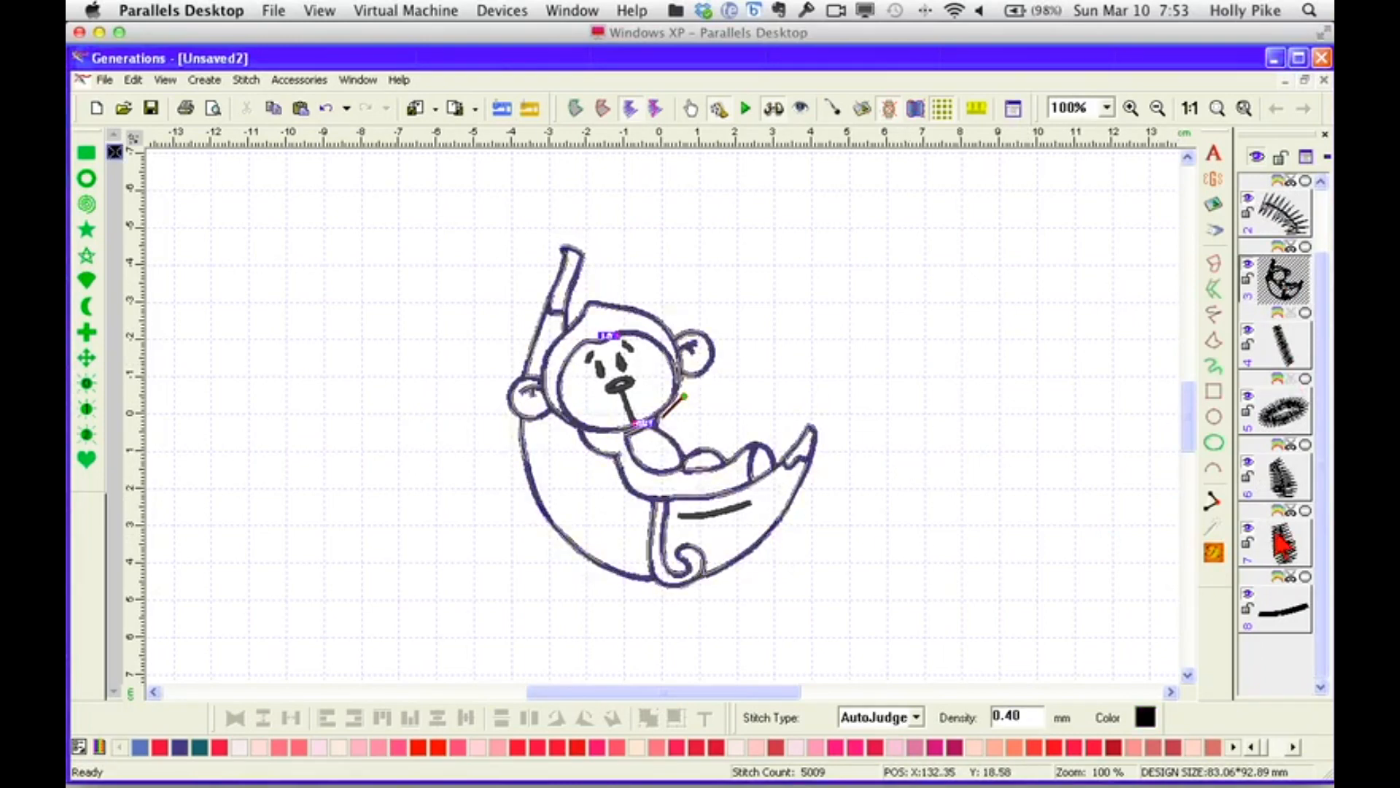
ctrl+click(1277, 347)
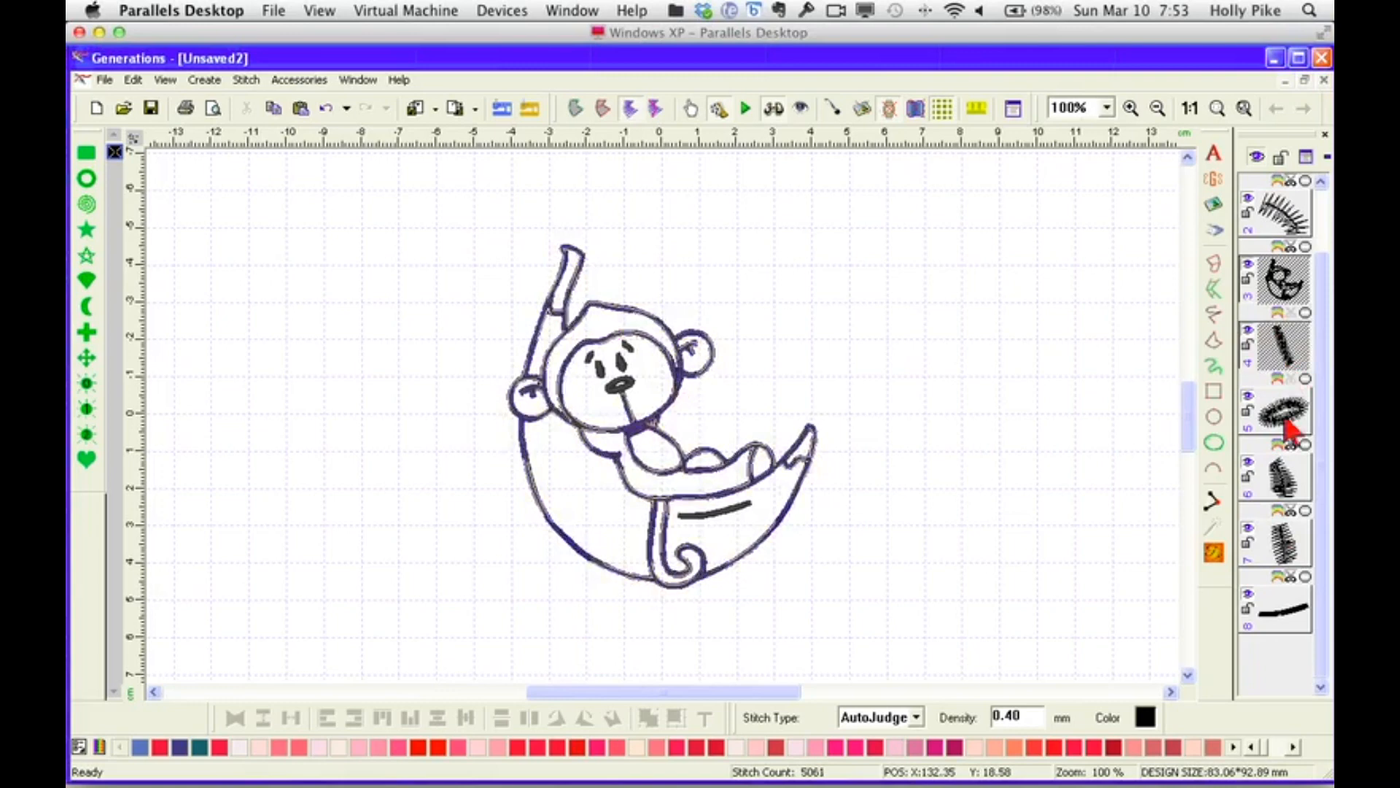
ctrl+click(1283, 418)
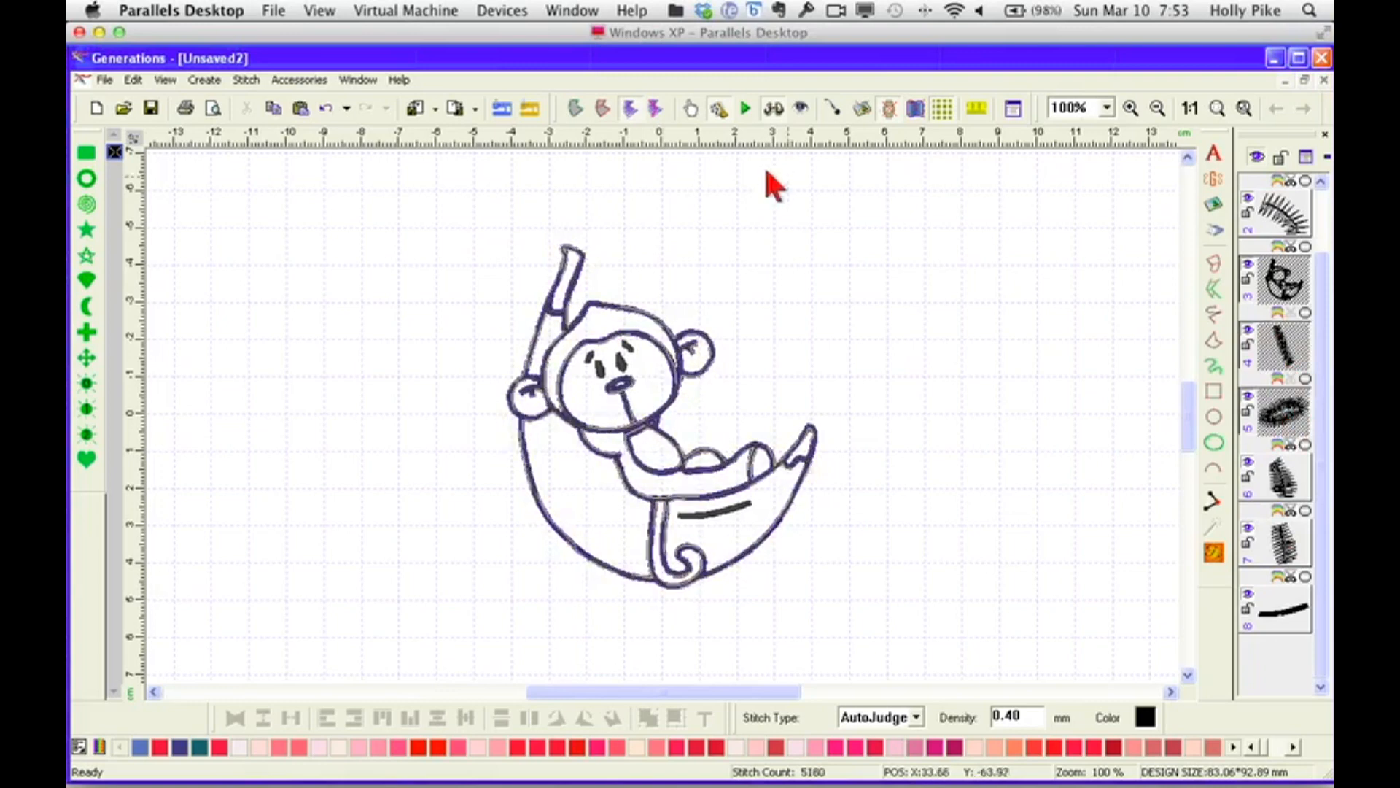
click(575, 110)
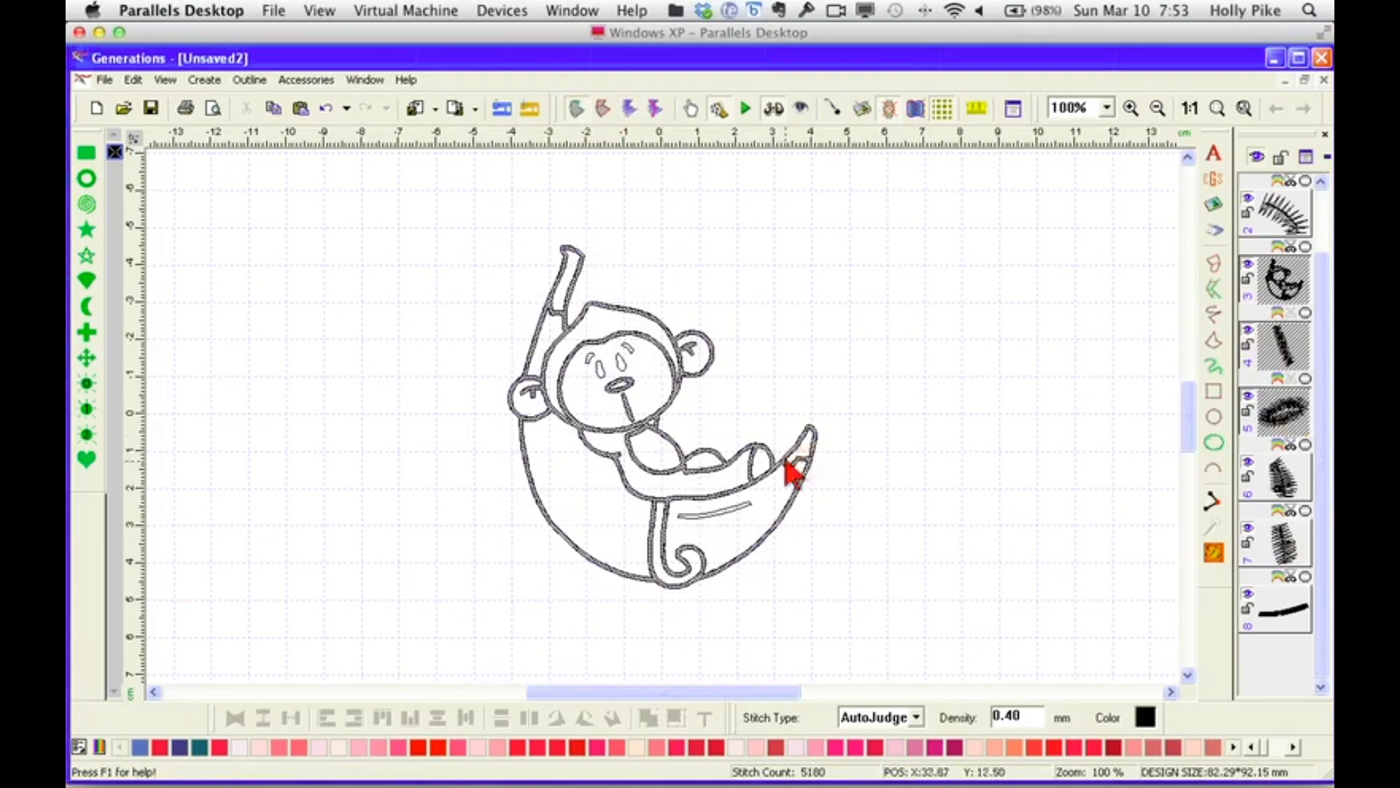
click(1107, 109)
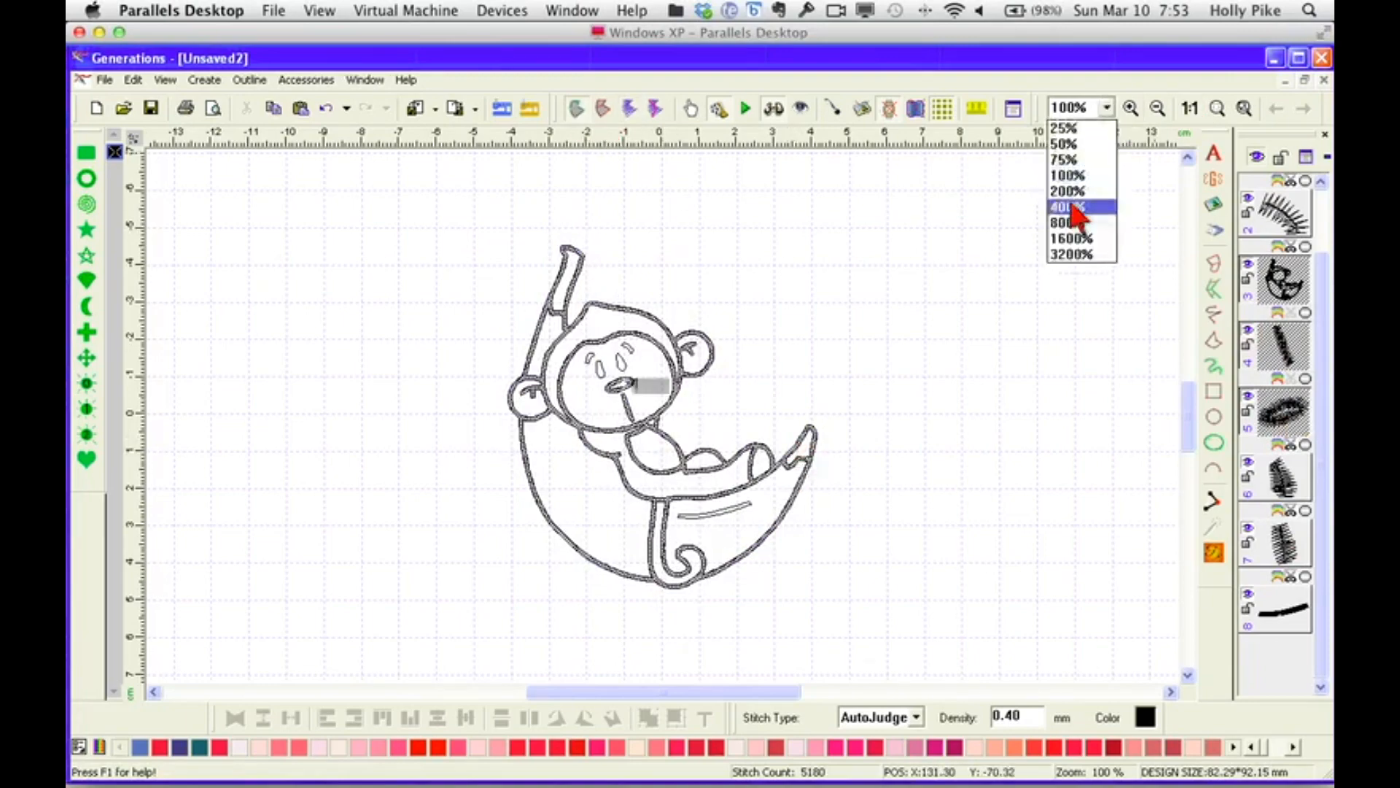
click(1077, 211)
right_click(942, 591)
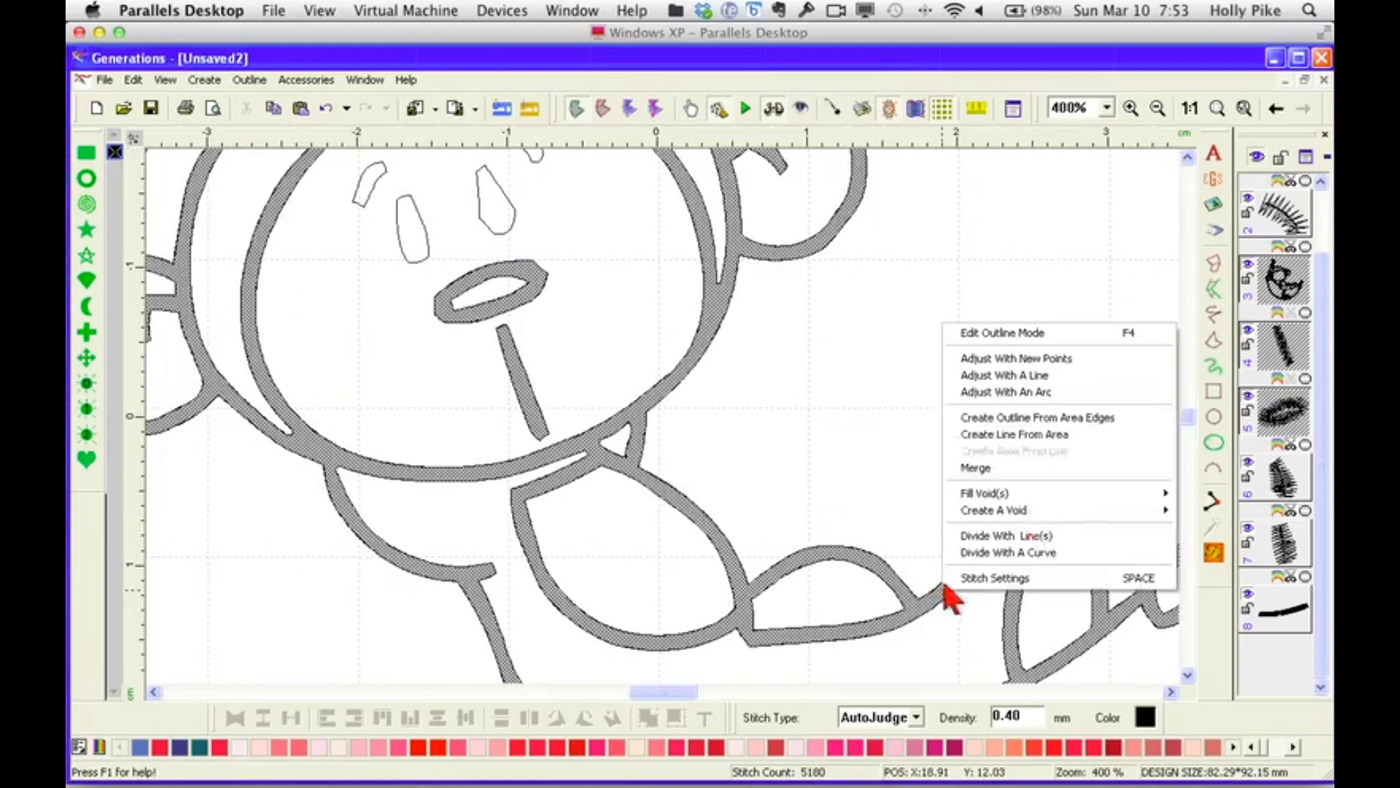
click(1044, 434)
click(1214, 555)
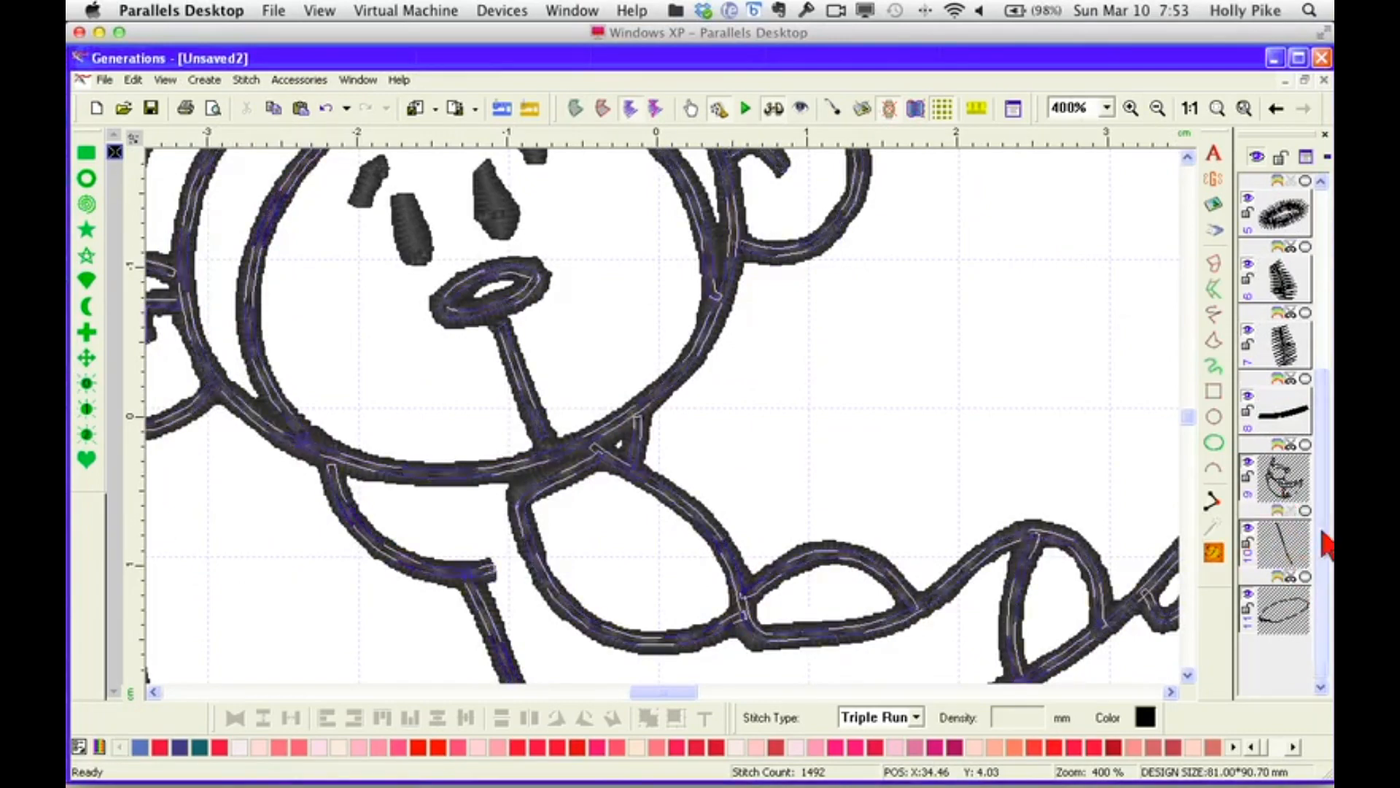
Delete the original thick area objects for the nose, mouth line and main outline, keeping the new line versions.
scroll(1325, 545, up, 4)
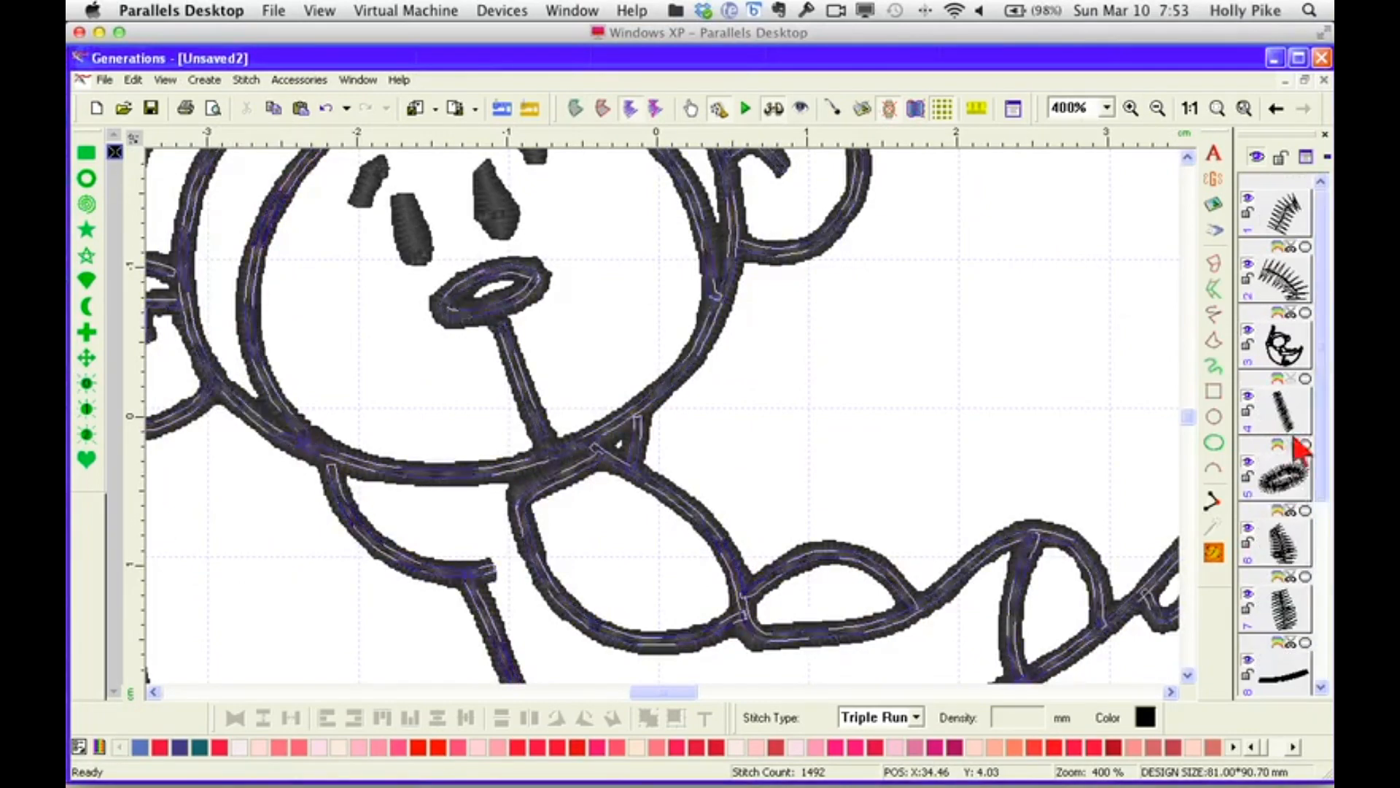
click(1191, 110)
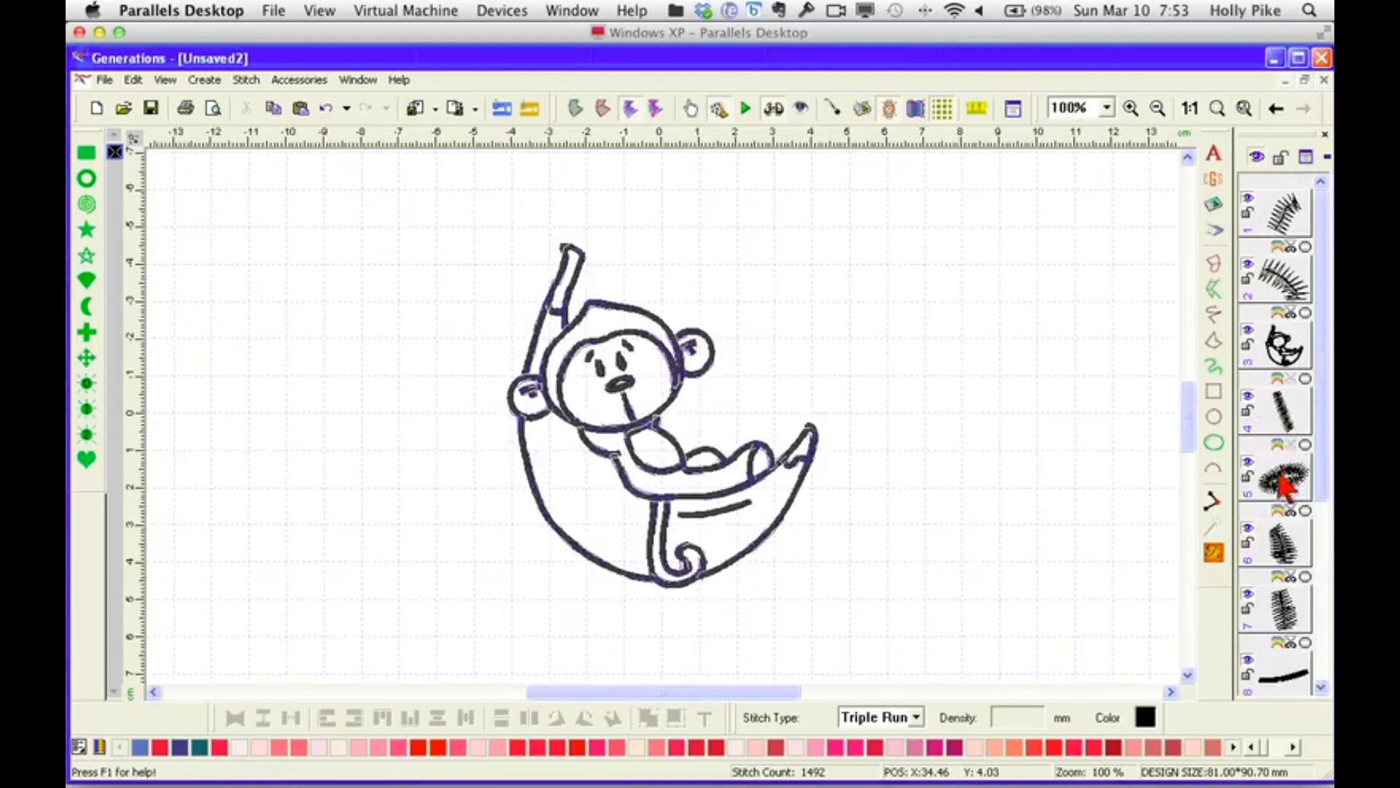
click(1284, 482)
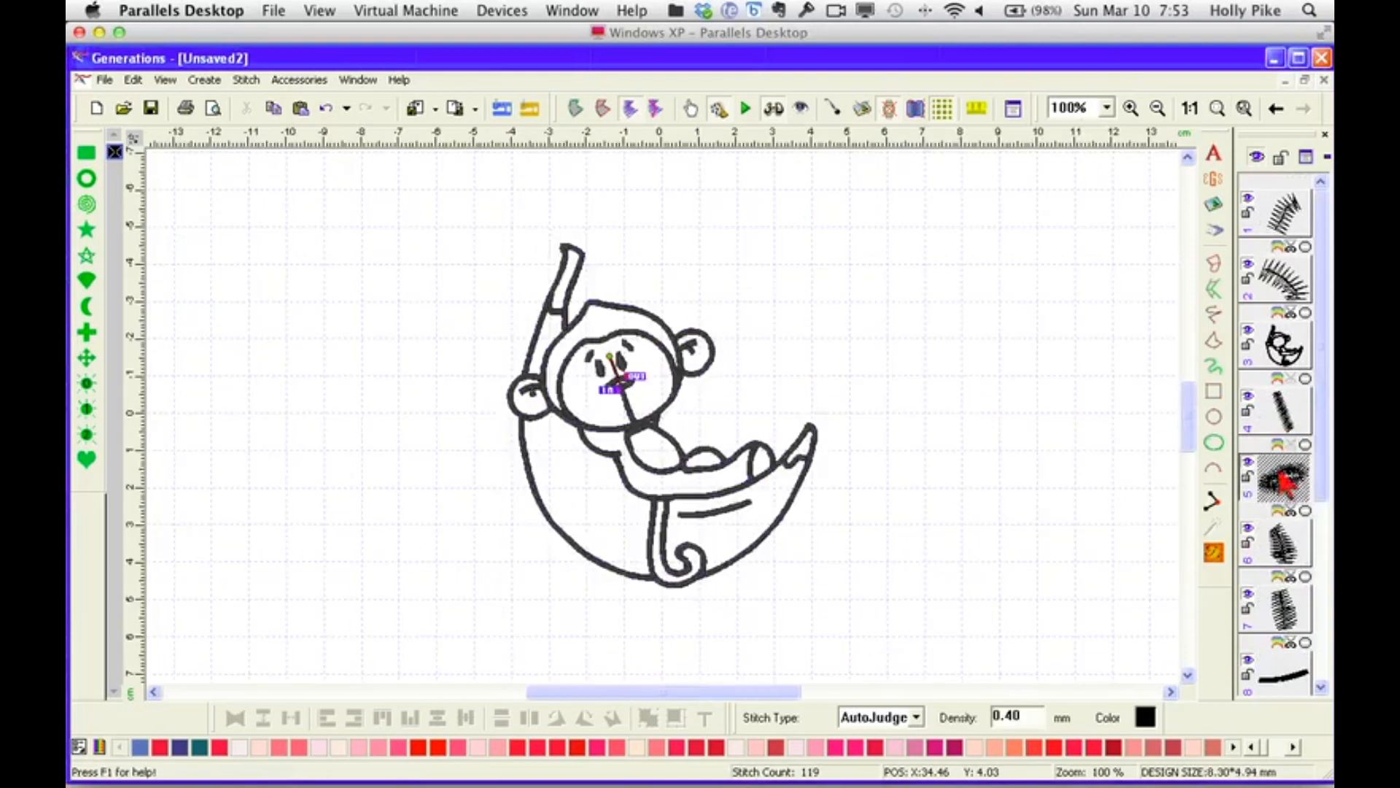
ctrl+click(1283, 415)
ctrl+click(1281, 348)
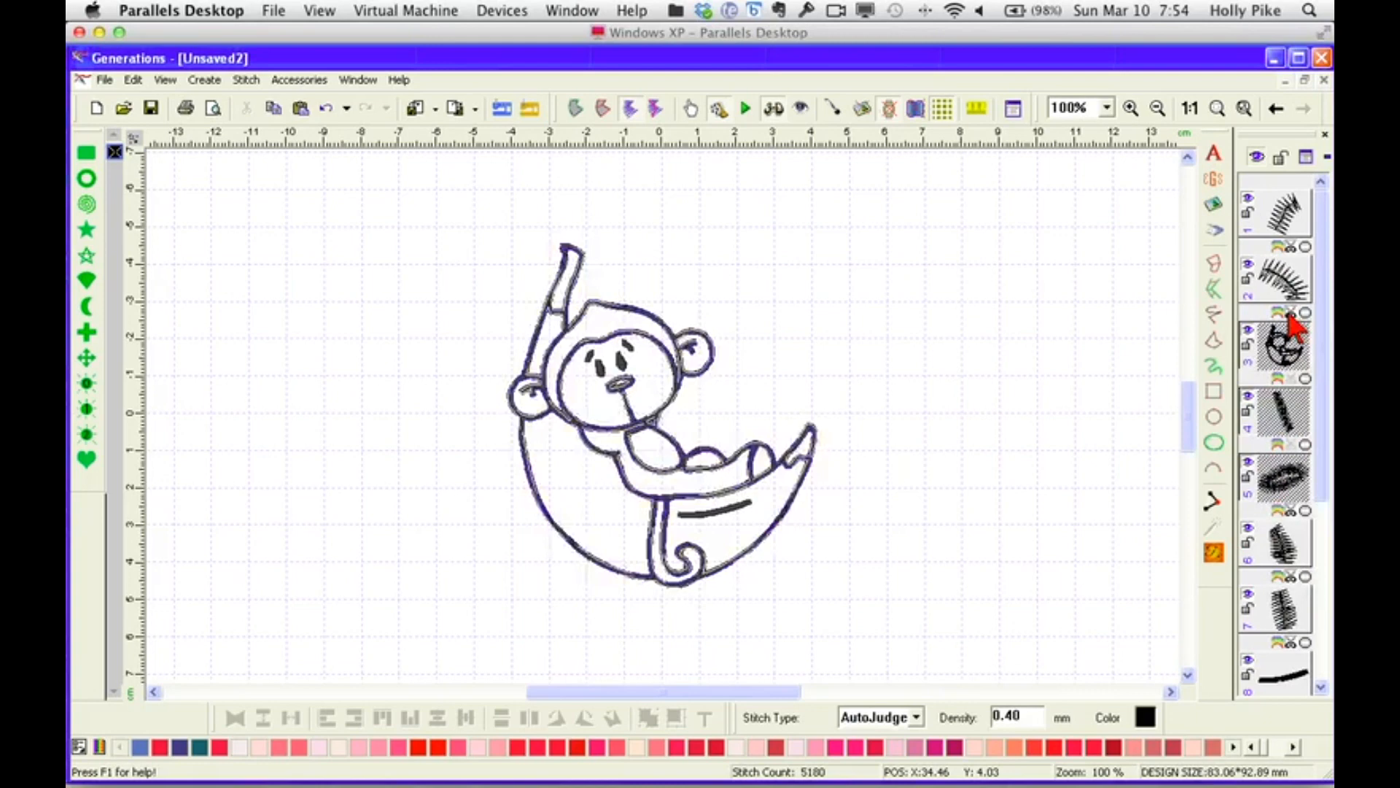
key(Delete)
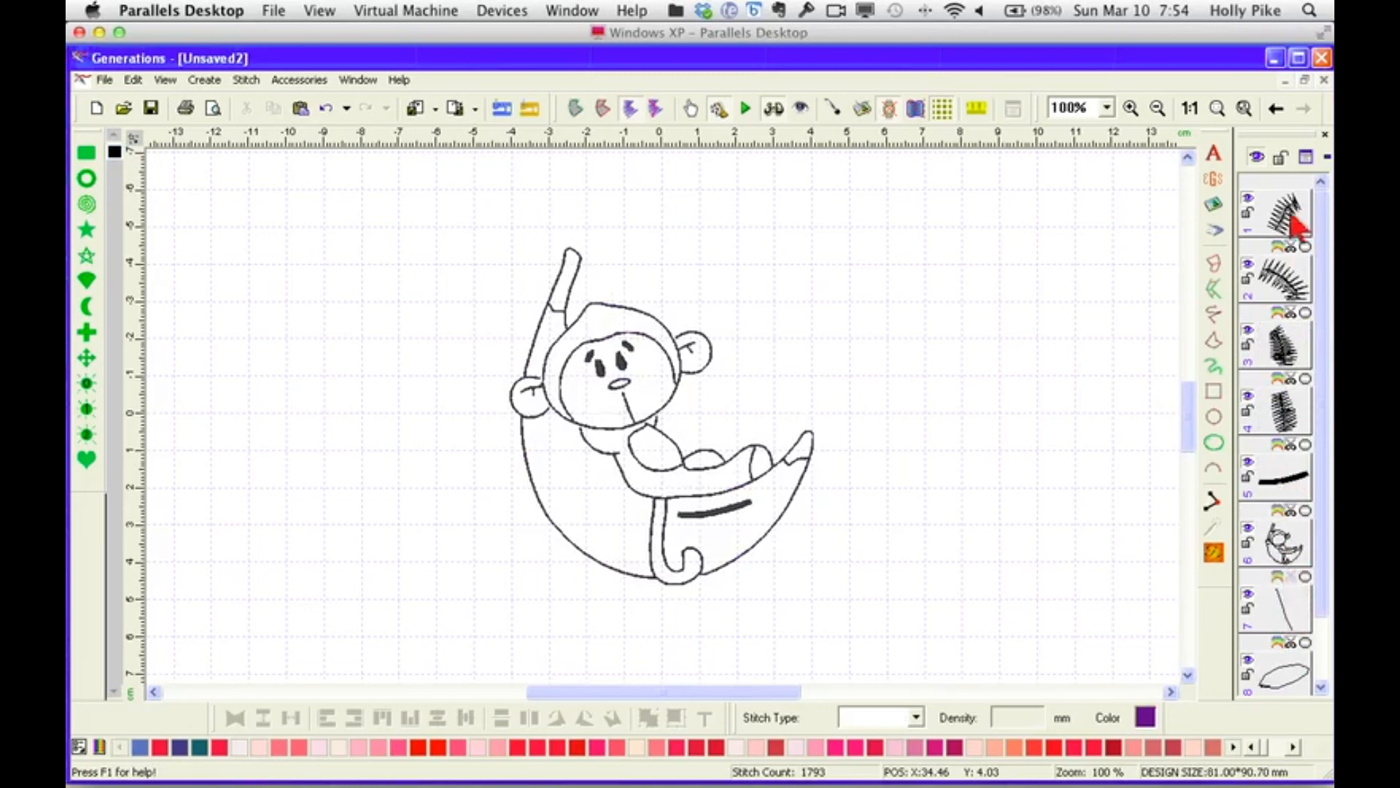
Delete both original satin eyebrow objects from the face.
click(1284, 288)
shift+click(1292, 213)
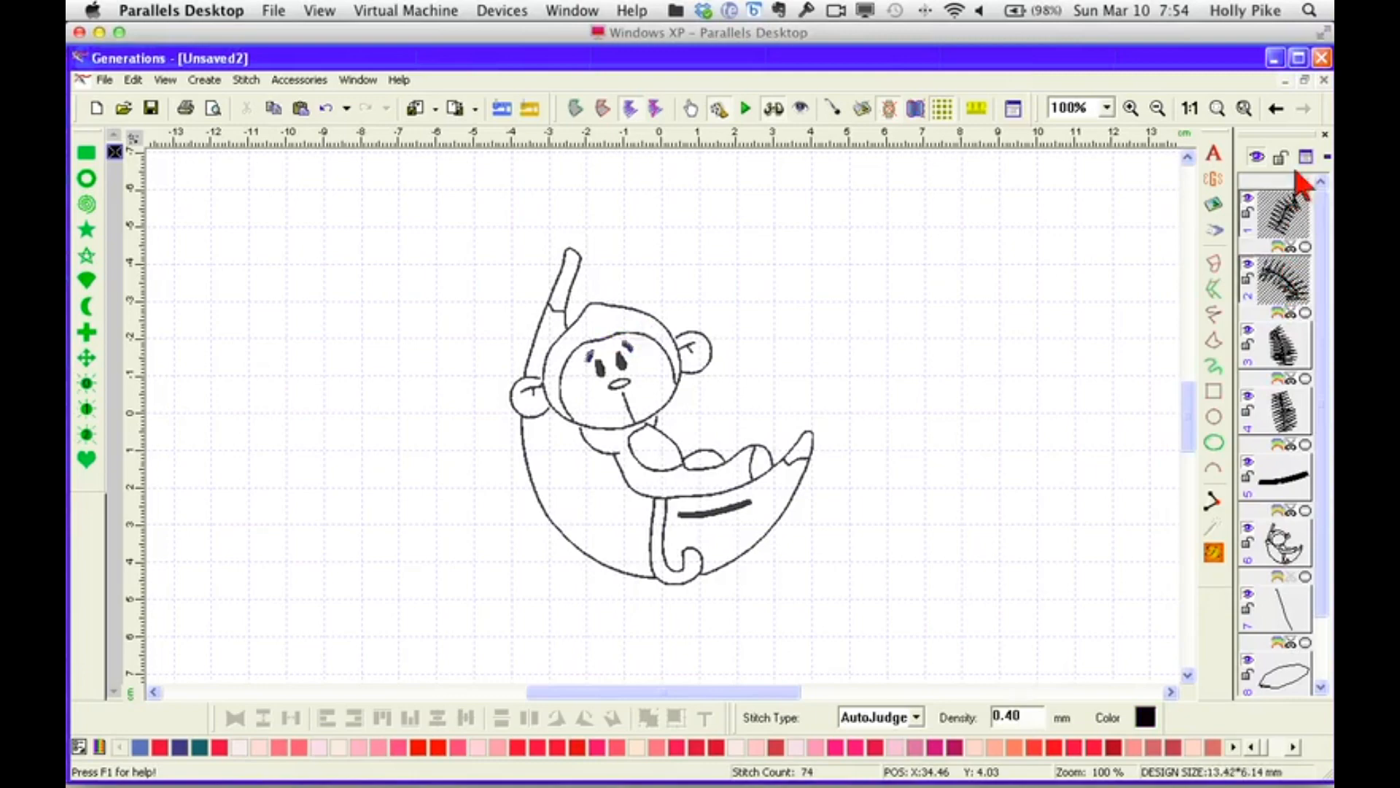
key(Delete)
Draw short freehand Triple Run lines as new eyebrows above the eyes, each about 4 mm long.
click(1107, 108)
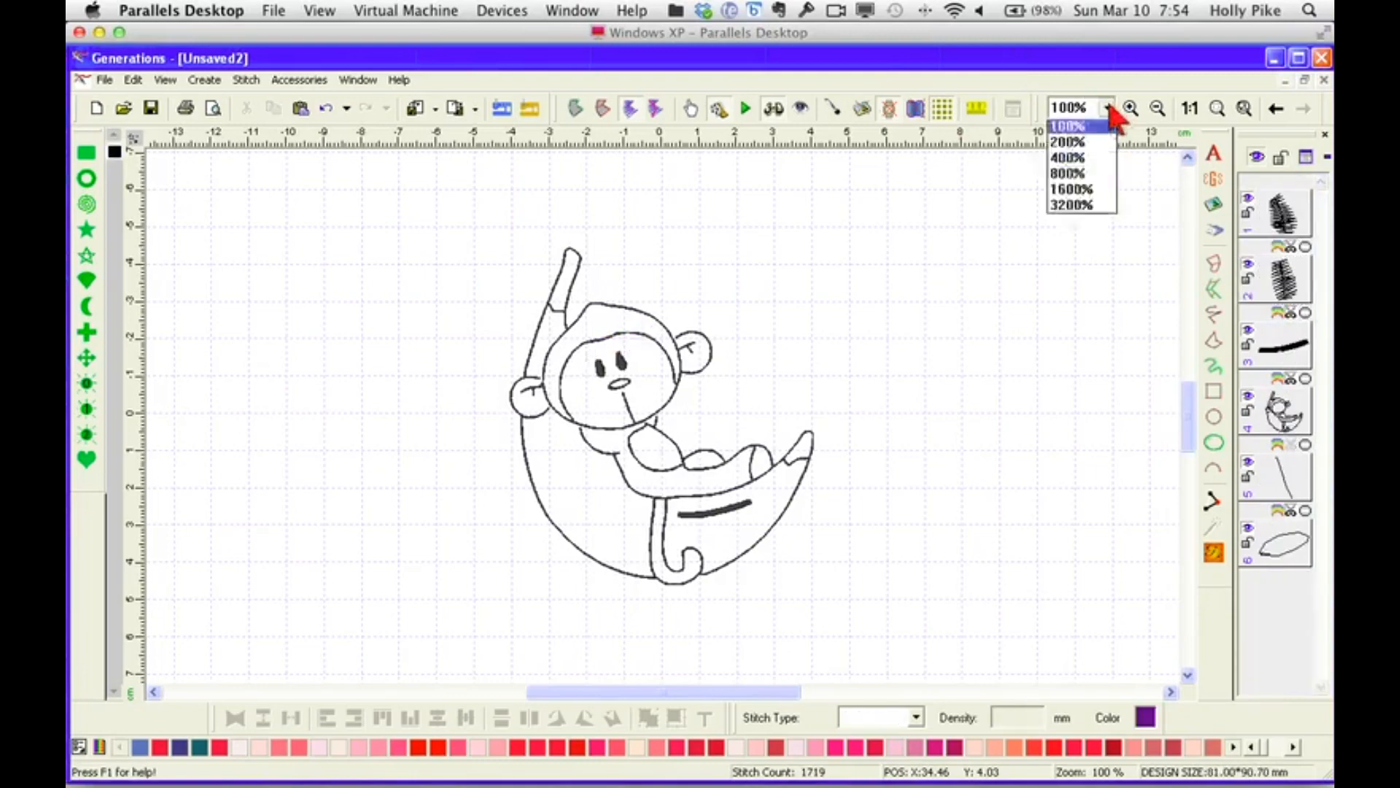
click(1066, 210)
drag(675, 690, 667, 689)
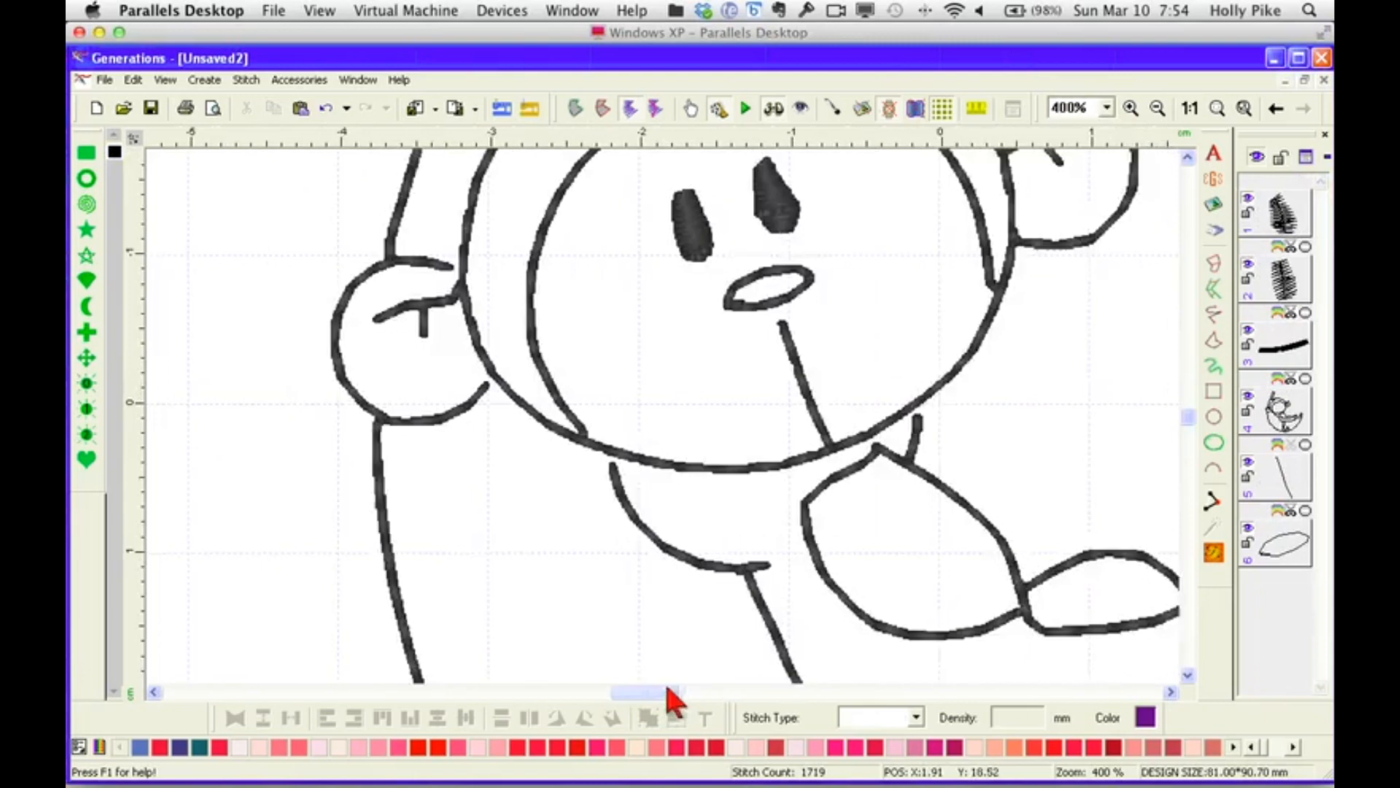
scroll(1191, 406, up, 5)
click(1203, 315)
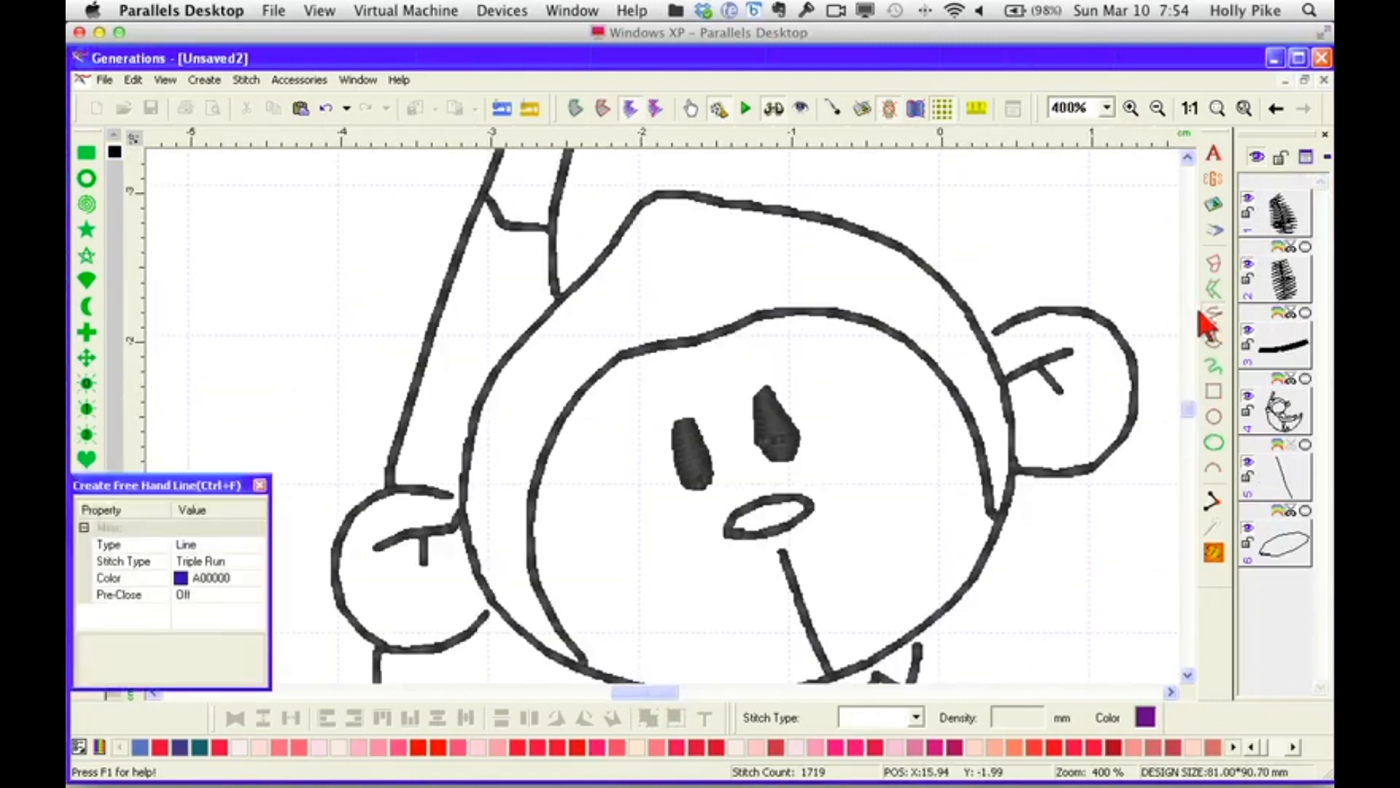
click(620, 425)
click(660, 378)
right_click(660, 378)
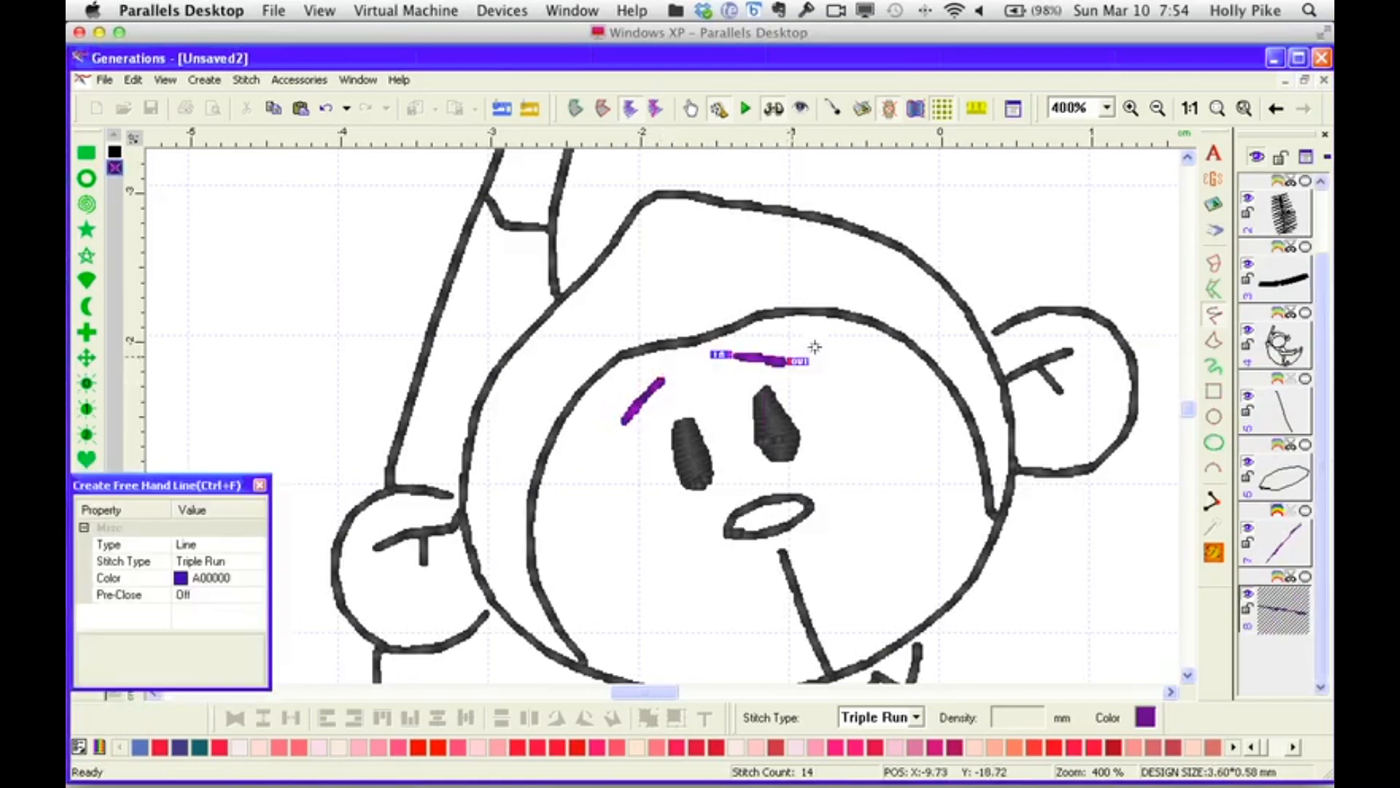
Draw a curved freehand Triple Run line about 10.4 × 23.7 mm inside the left edge of the banana.
drag(1188, 412, 1193, 437)
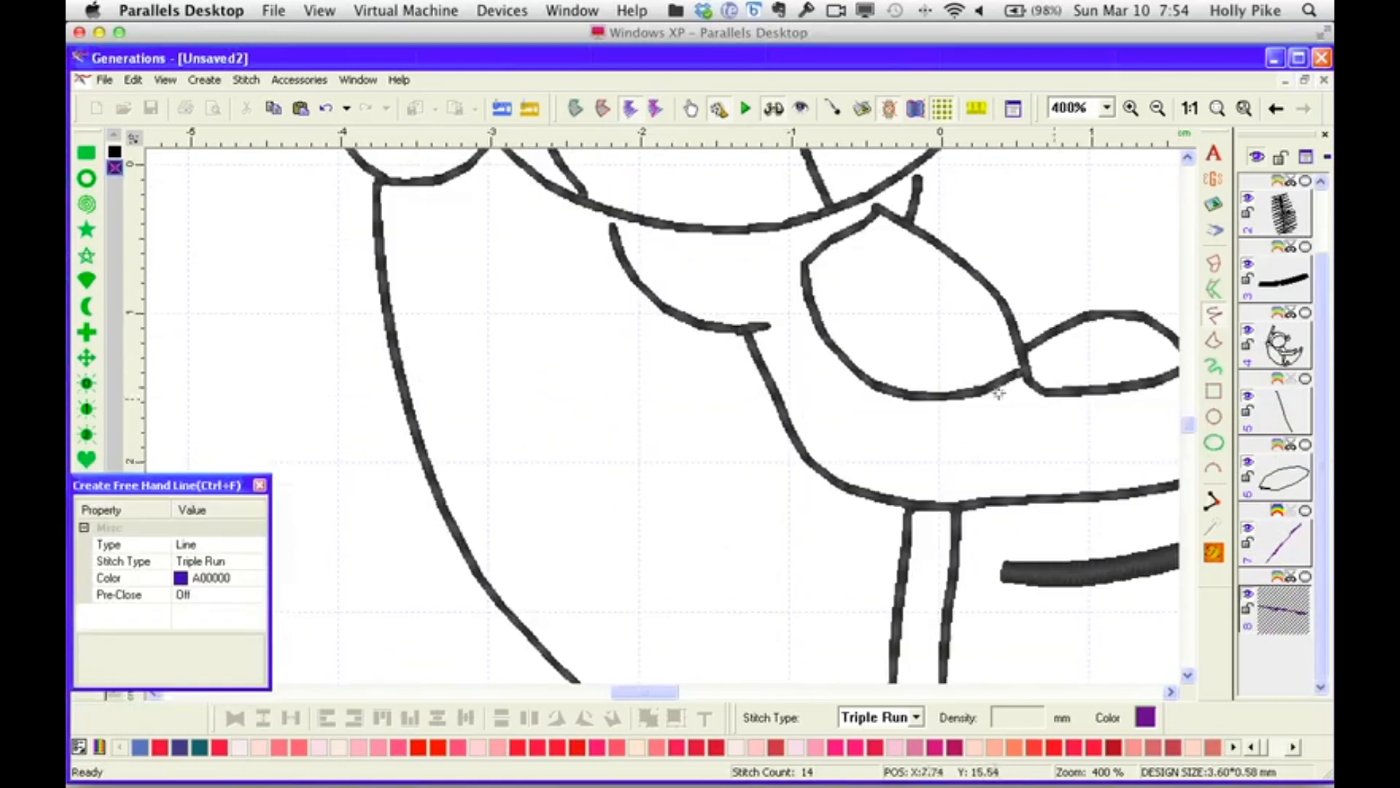
drag(418, 222, 457, 382)
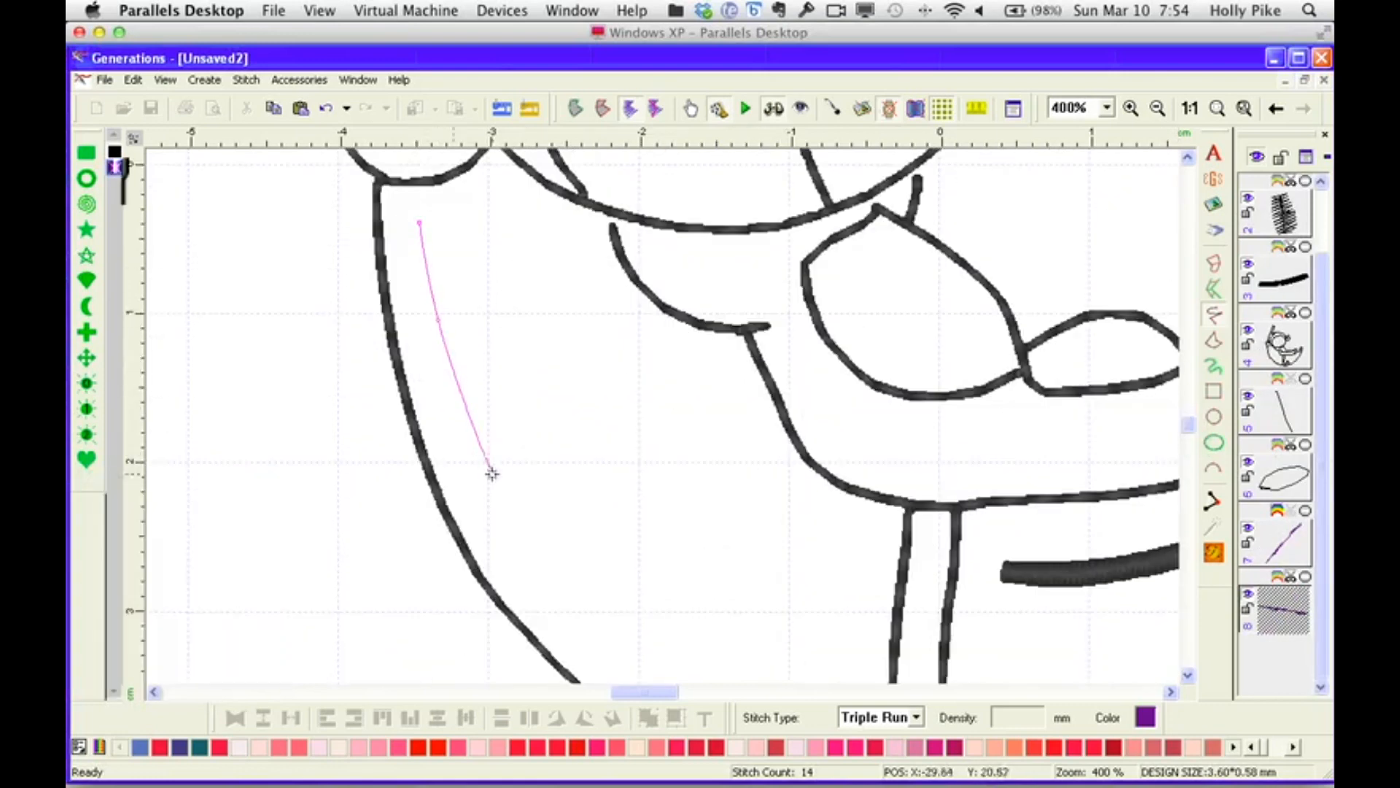
right_click(566, 568)
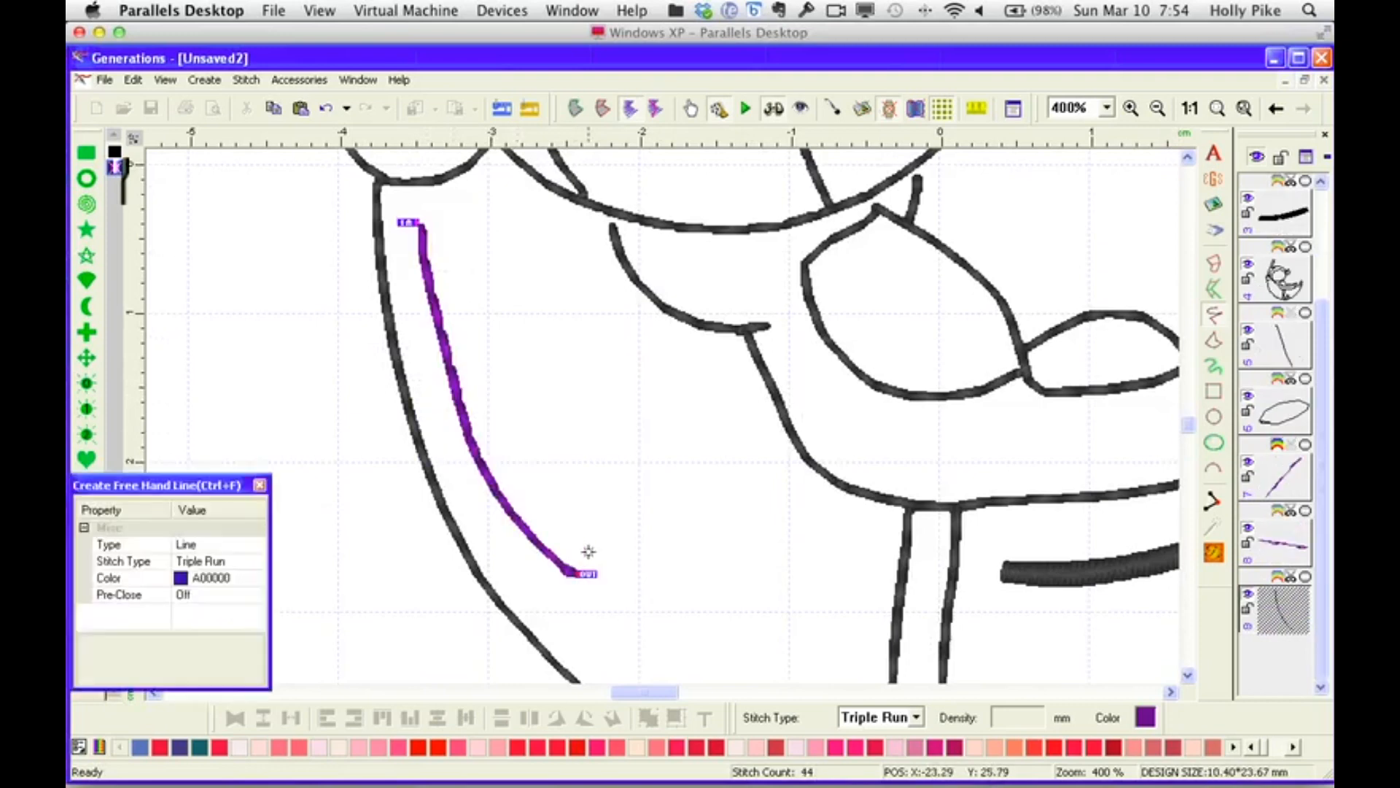
Delete the thick black accent stroke on the right half of the banana.
click(1170, 691)
click(1170, 691)
click(1171, 691)
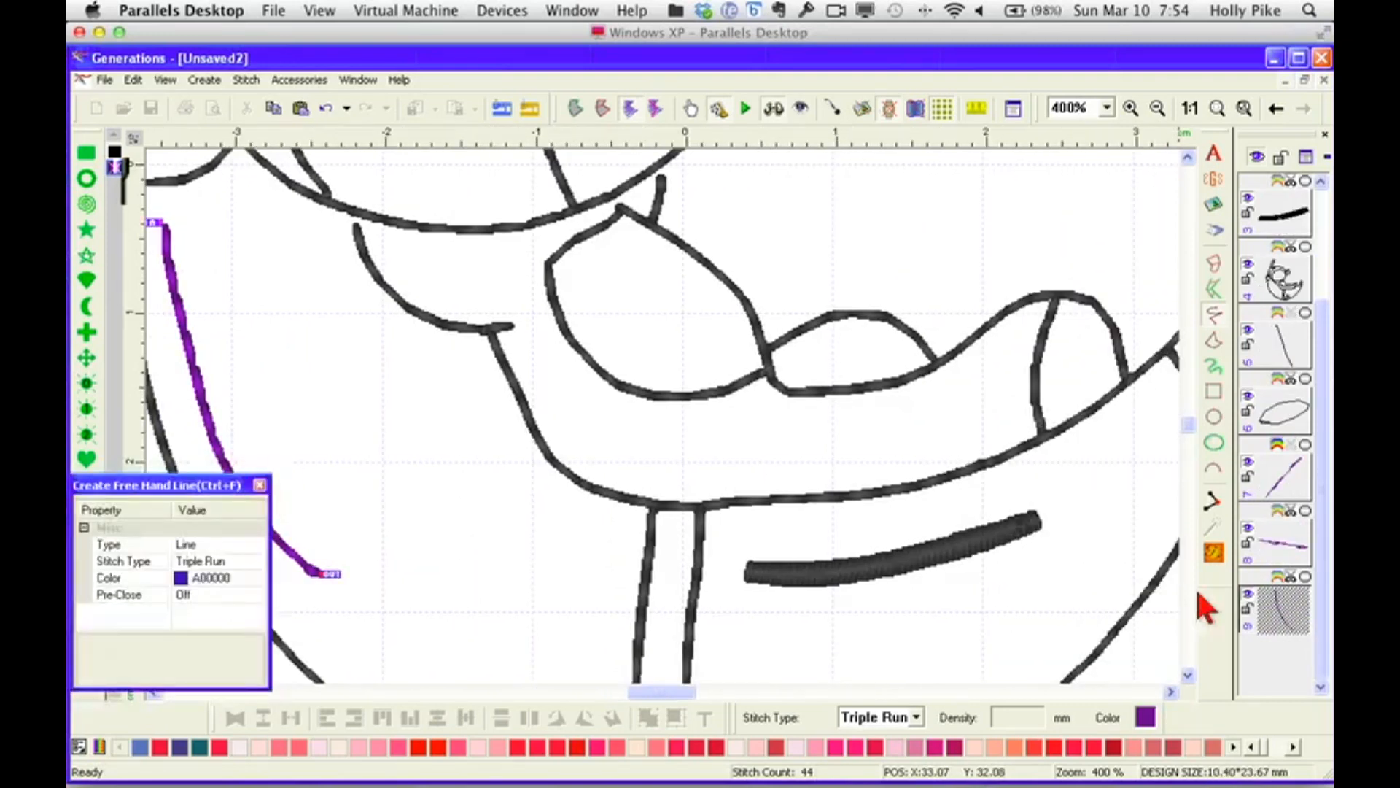
click(1290, 215)
key(Delete)
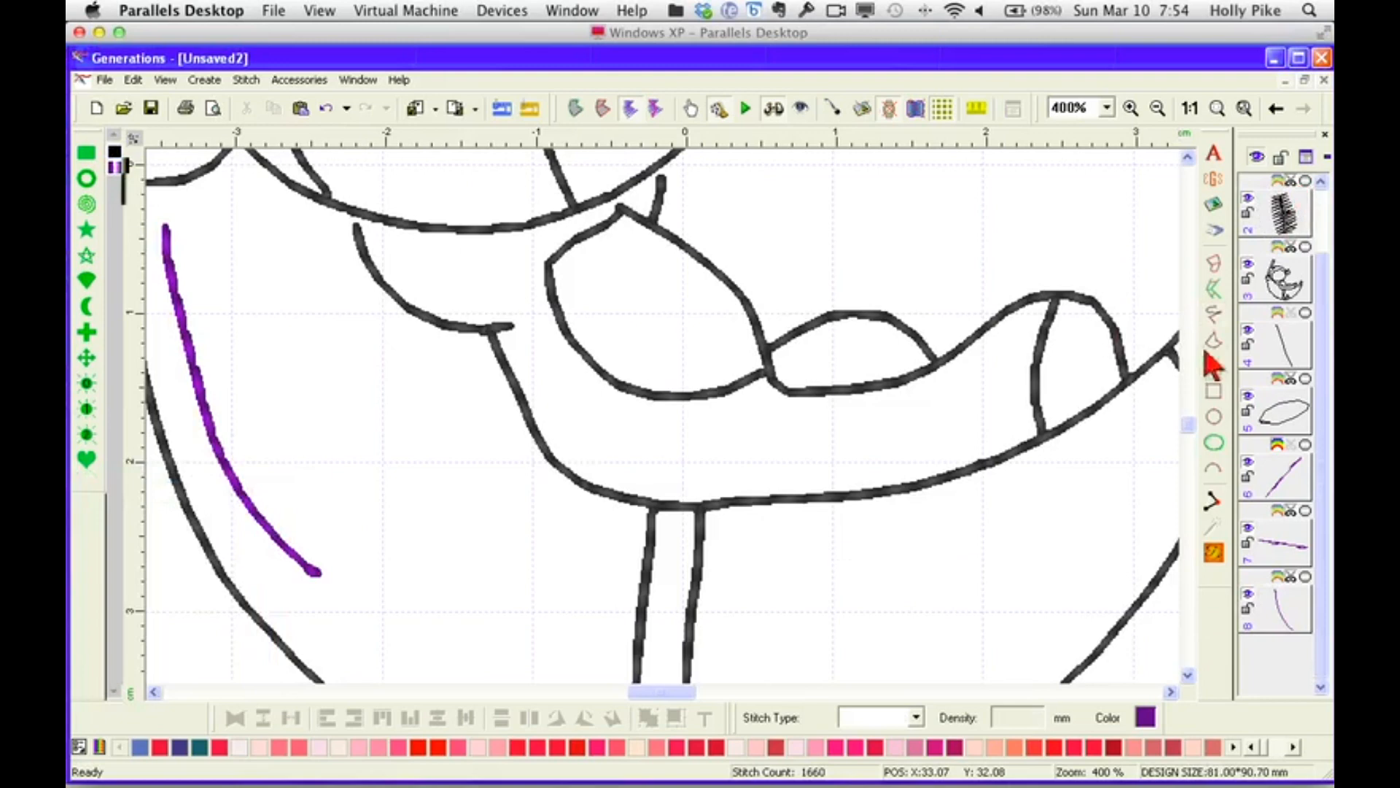
Draw a curved purple freehand Triple Run line about 17.7 × 5.7 mm on the right half of the banana.
click(1213, 315)
click(794, 578)
click(945, 565)
right_click(1059, 498)
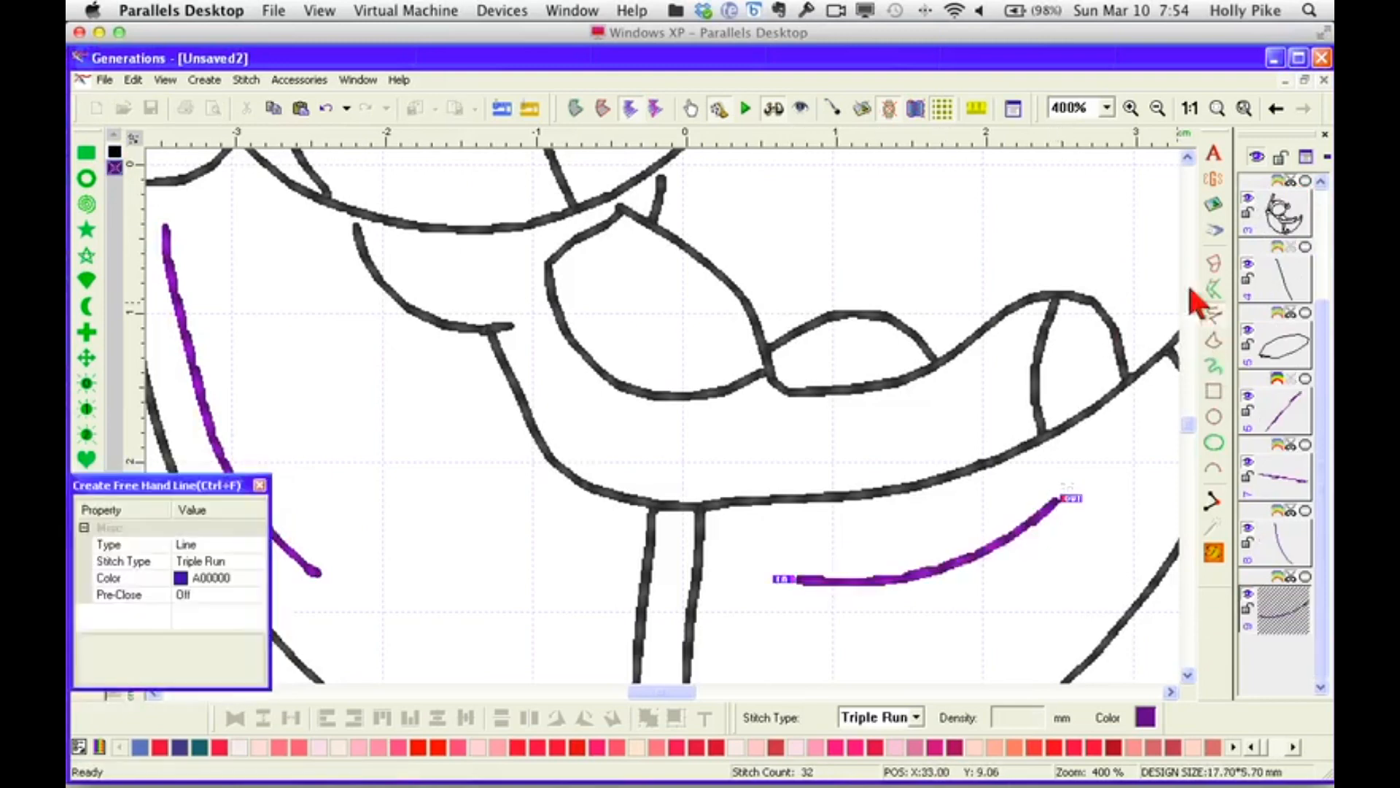
click(1191, 109)
click(956, 527)
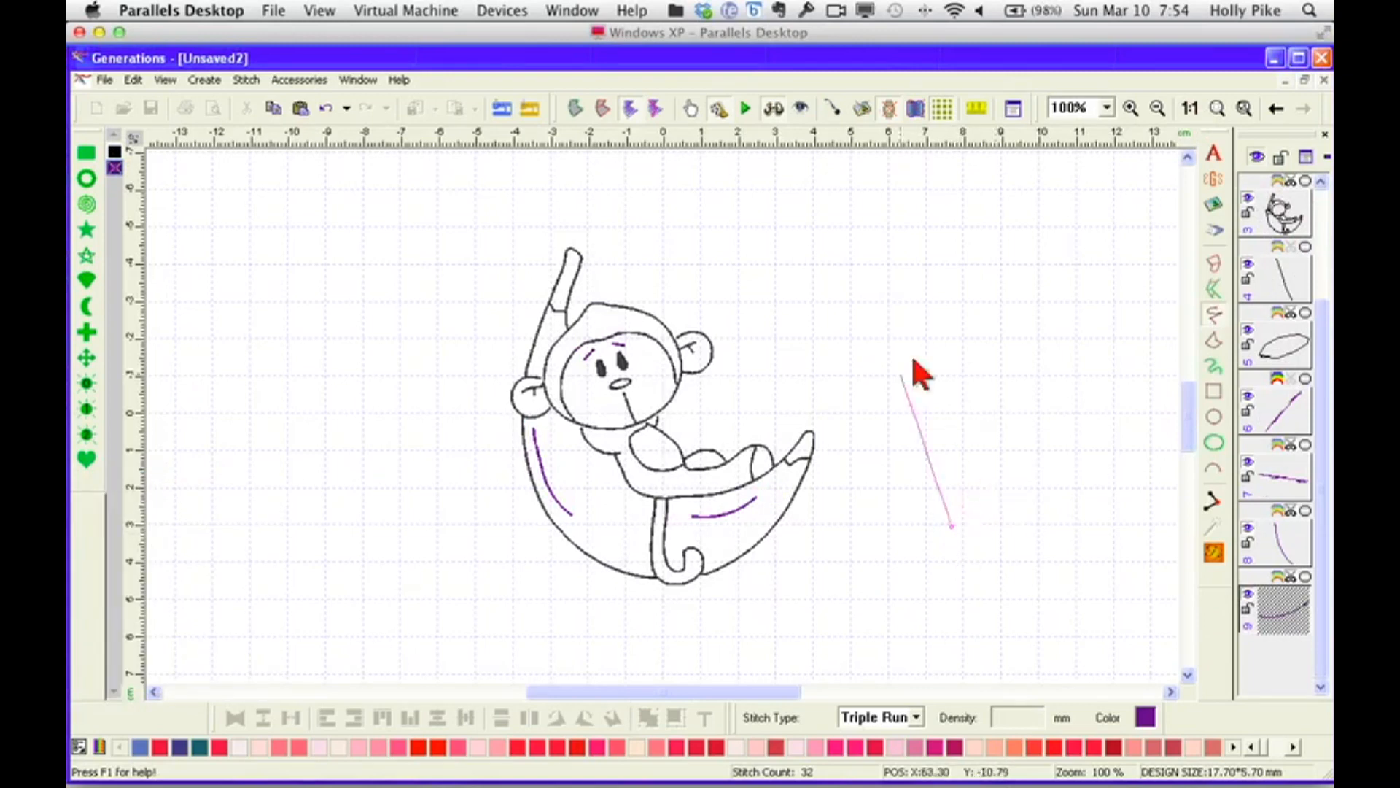
key(Escape)
Zoom to 400%, show an enlarged Navigator beside the drawing, and use it to bring the monkey's left ear into view.
click(1106, 108)
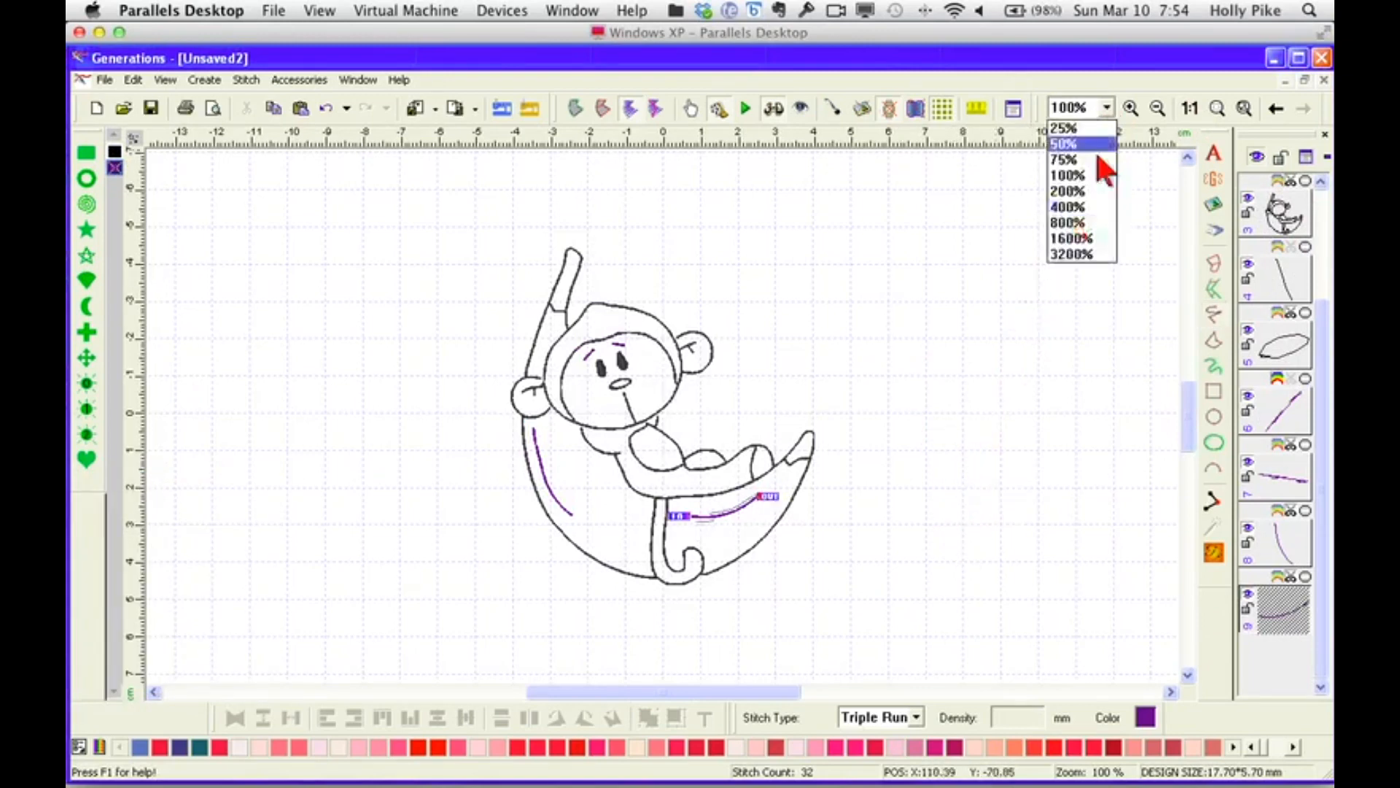
click(1070, 207)
drag(1187, 420, 1178, 403)
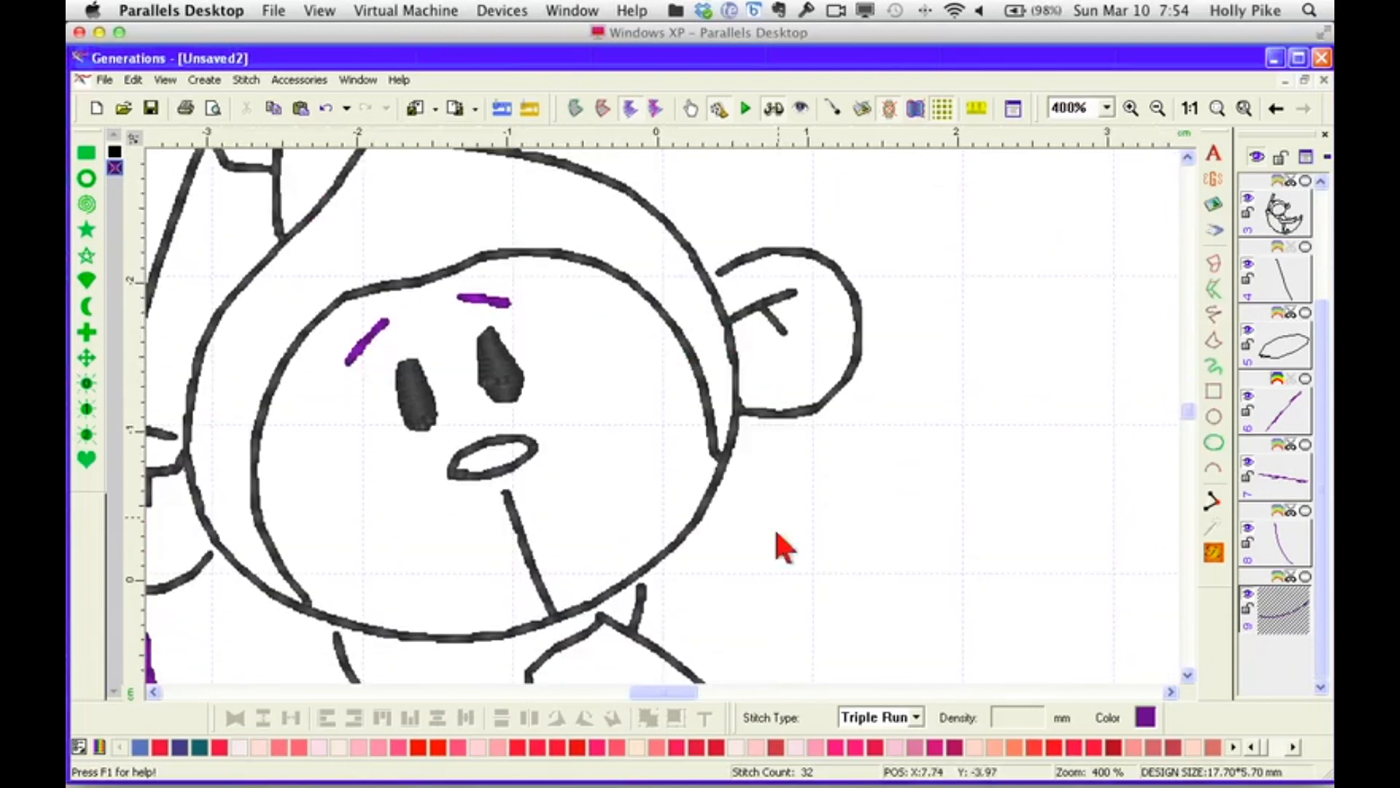
key(n)
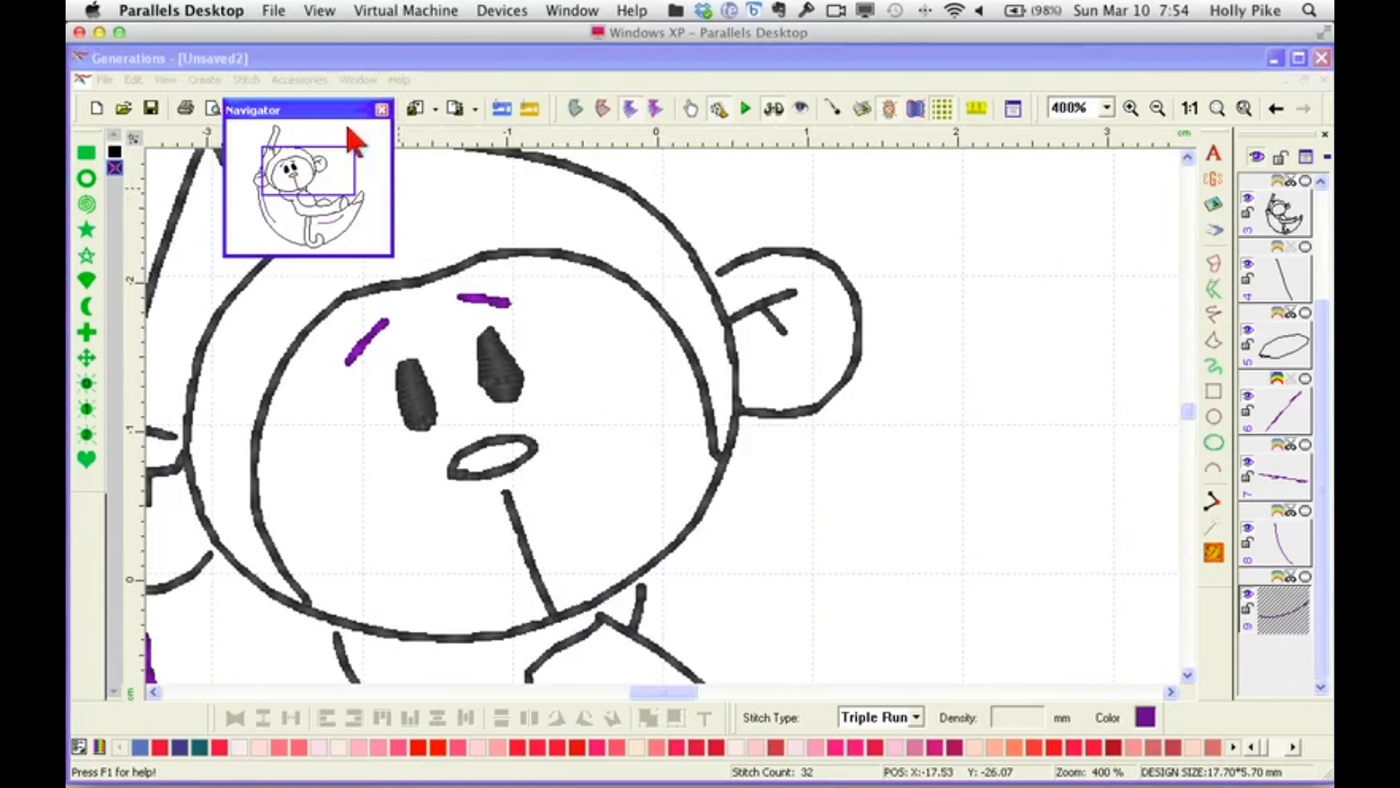
drag(337, 117, 1100, 229)
drag(1153, 366, 1184, 445)
drag(1136, 220, 1138, 163)
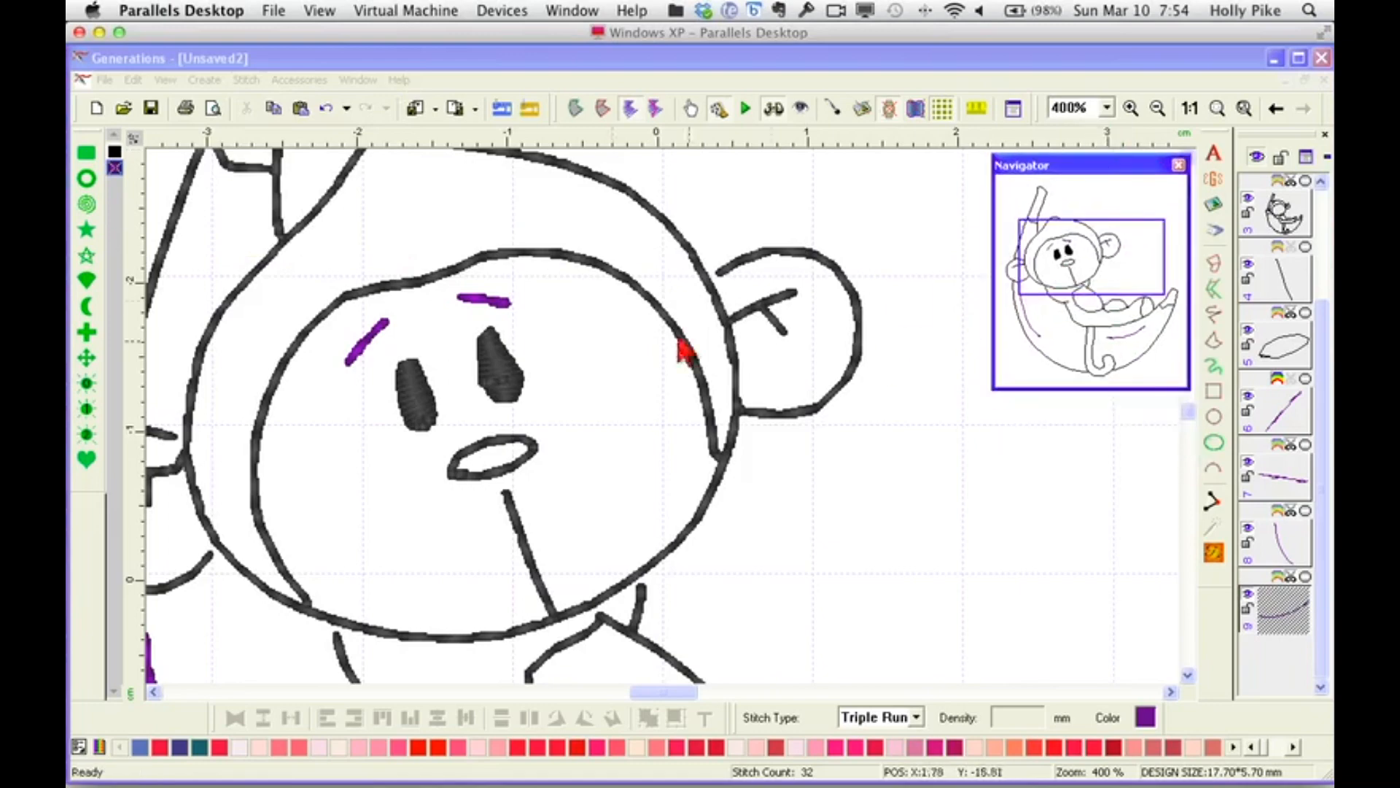
click(1084, 250)
drag(1083, 253, 1034, 266)
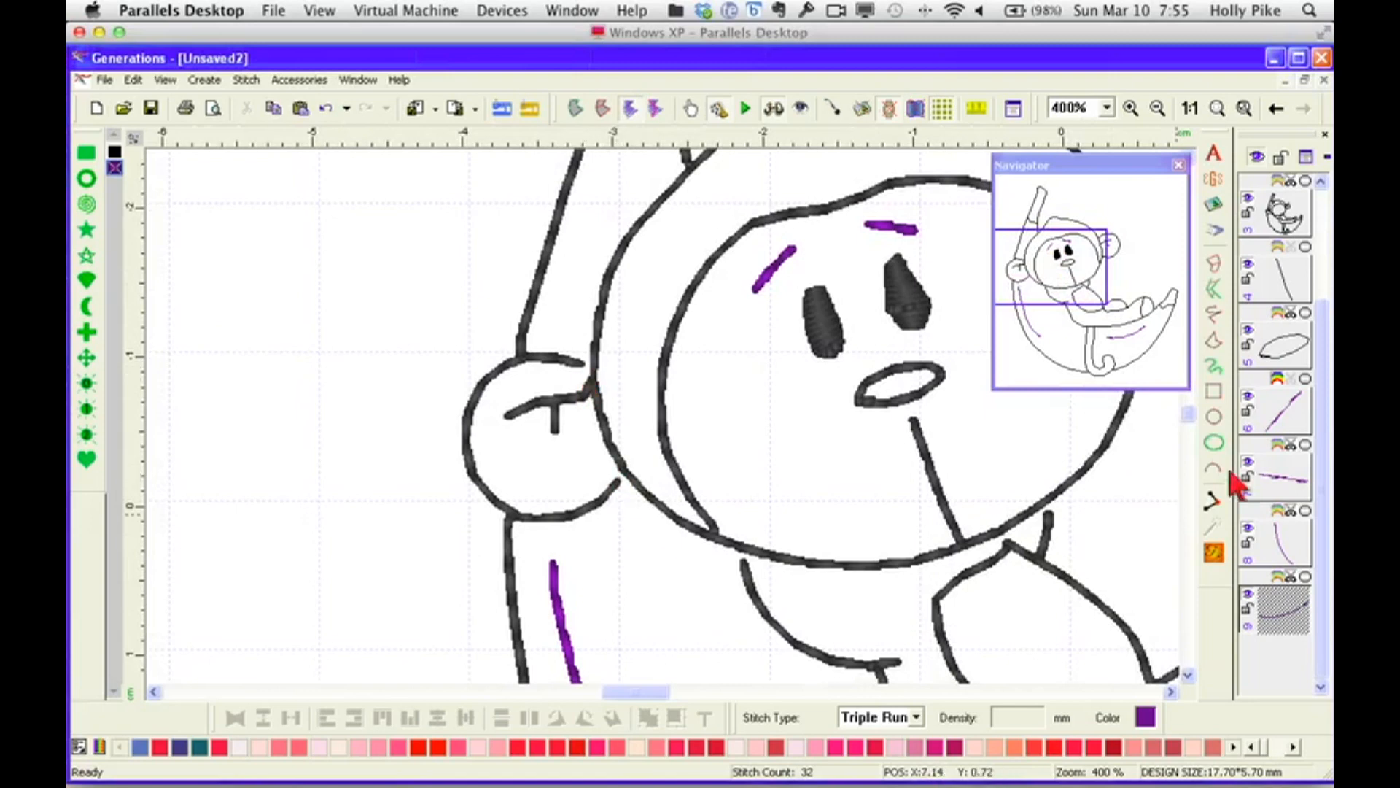
Put the main black outline in outline edit mode and move both end points of the left ear onto the head line.
click(1285, 225)
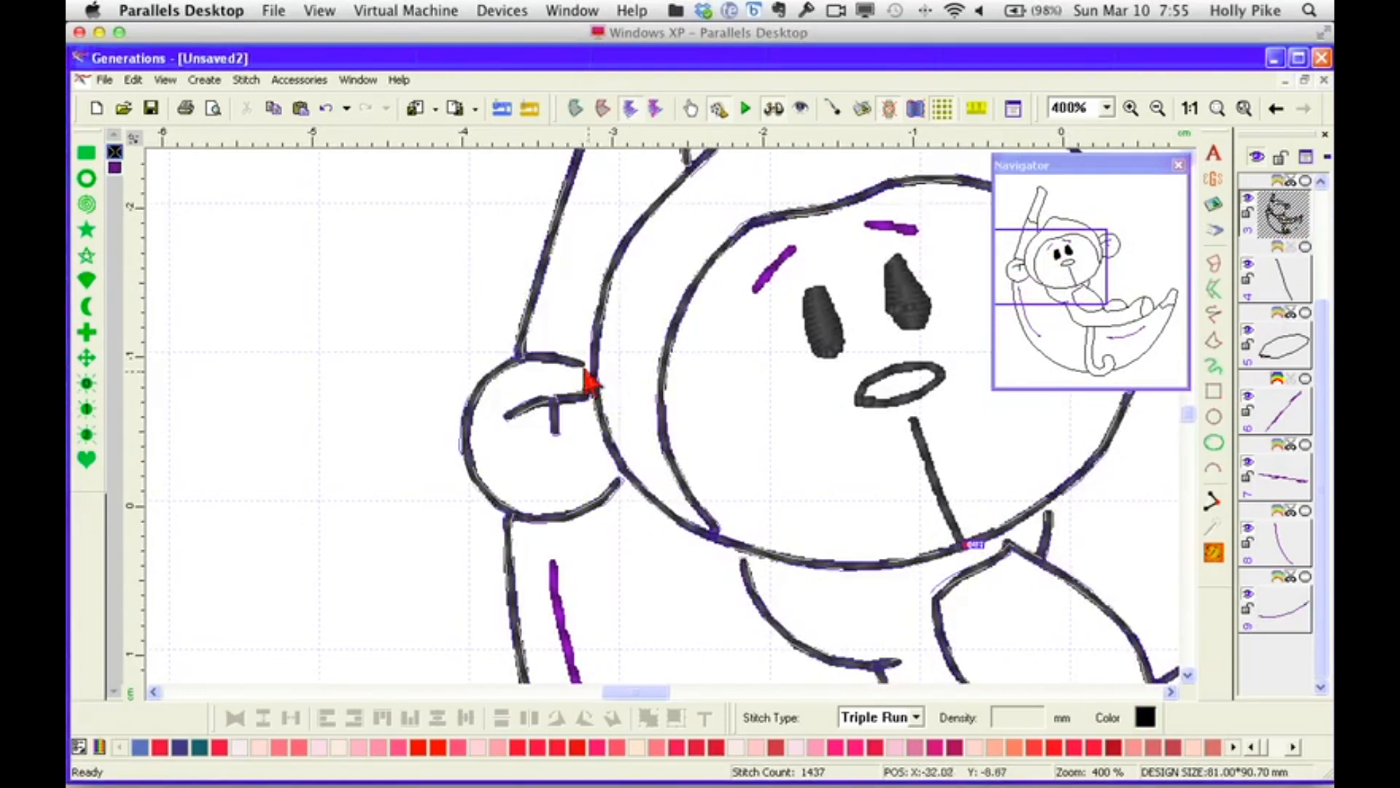
click(577, 111)
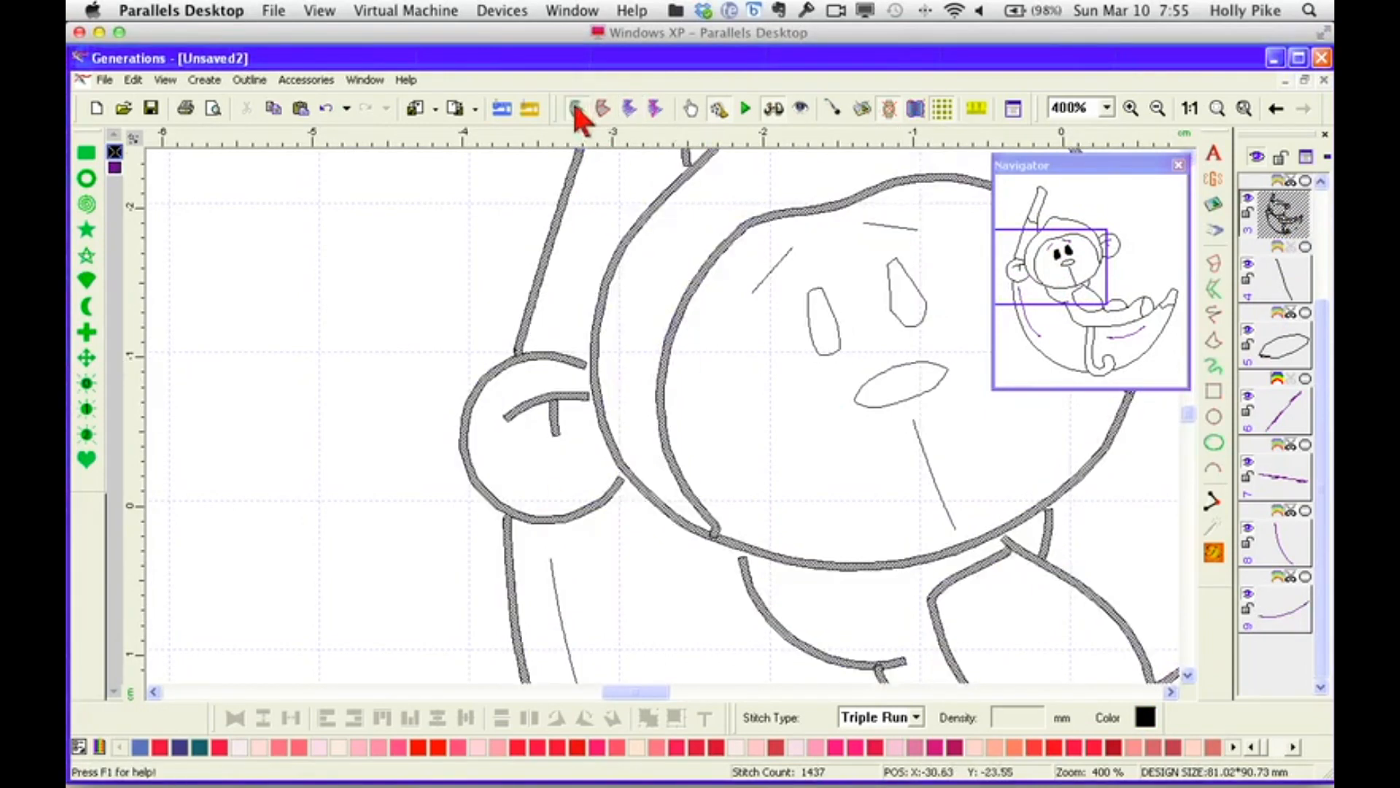
right_click(567, 371)
click(635, 364)
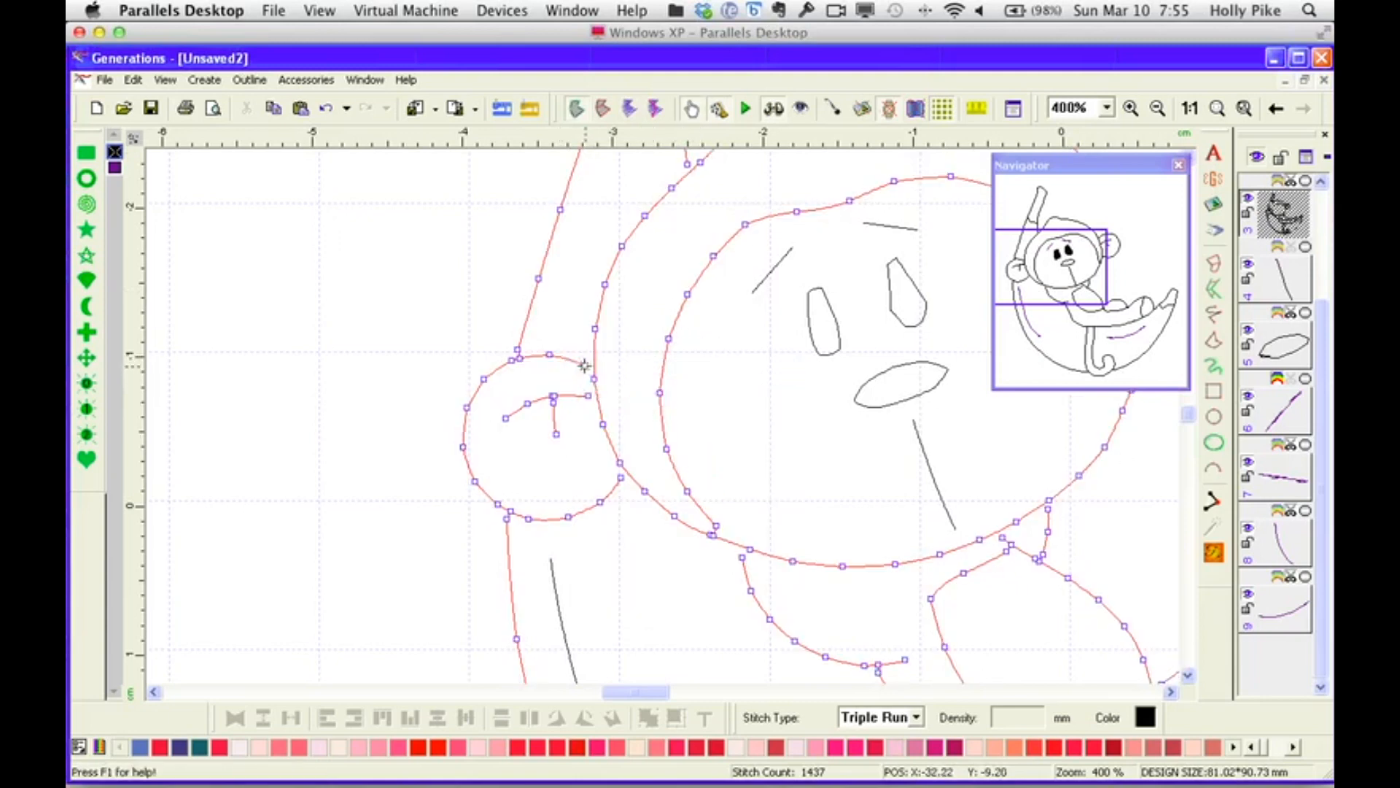
click(584, 365)
drag(593, 368, 594, 369)
drag(621, 476, 624, 471)
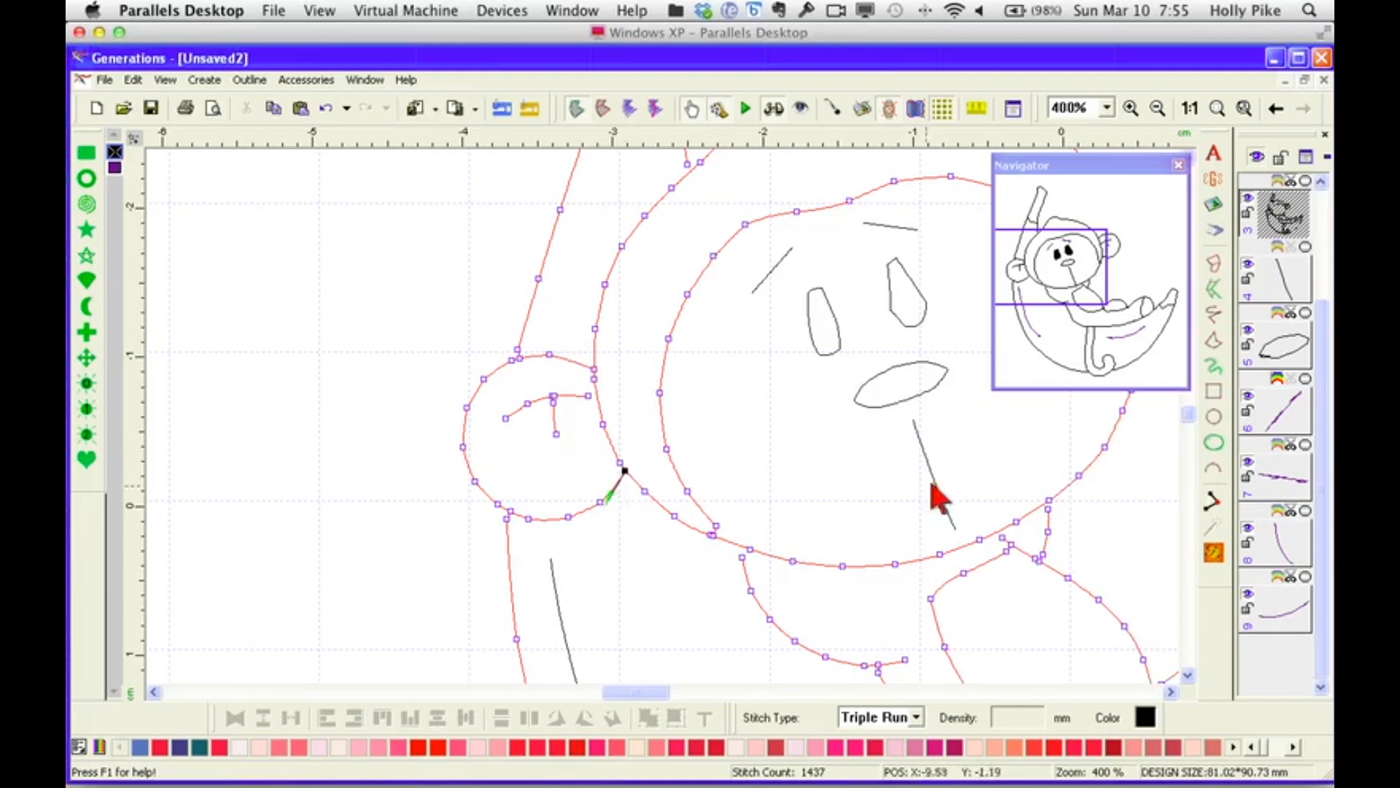
Move the lower end of the inner face line and the top of the chest line onto the head, and regenerate the stitches.
click(711, 533)
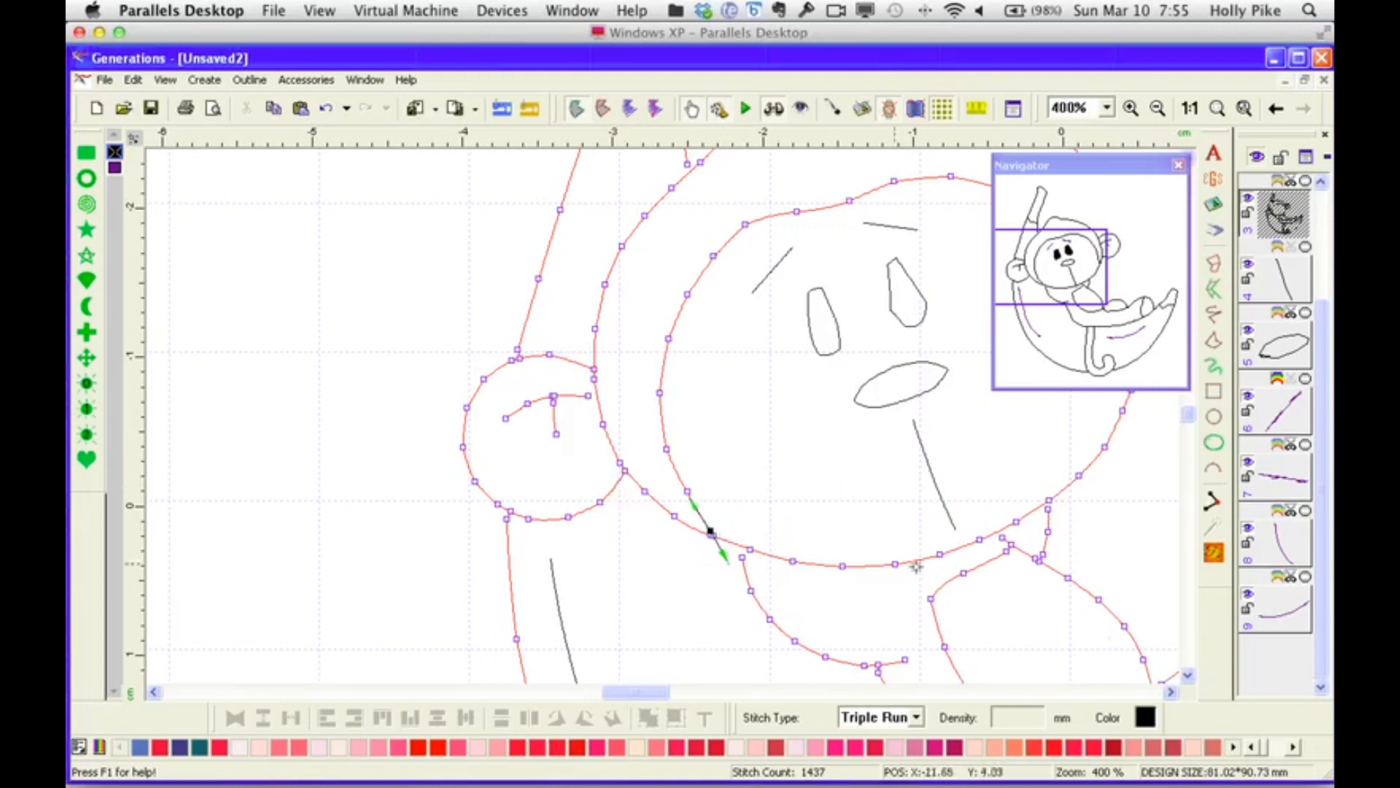
click(741, 550)
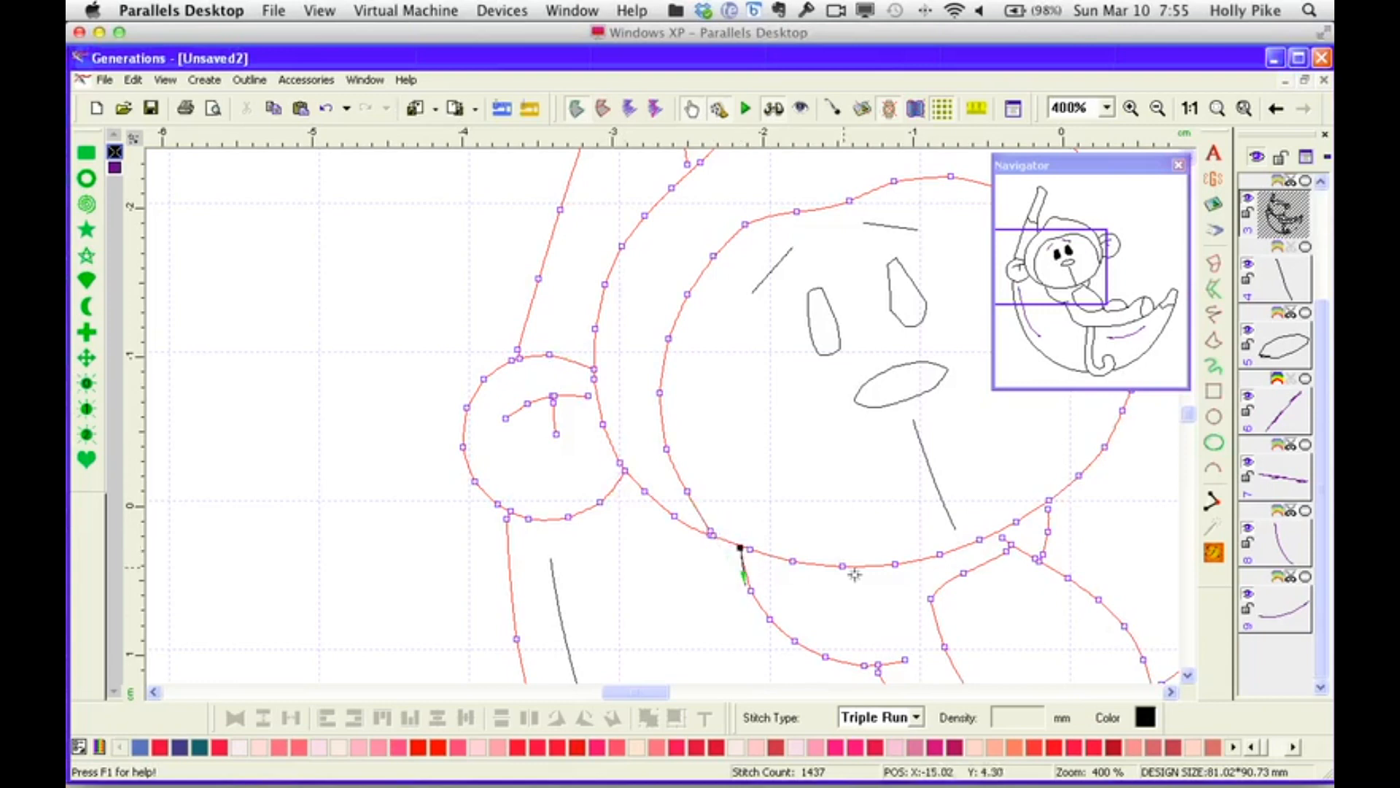
click(1214, 552)
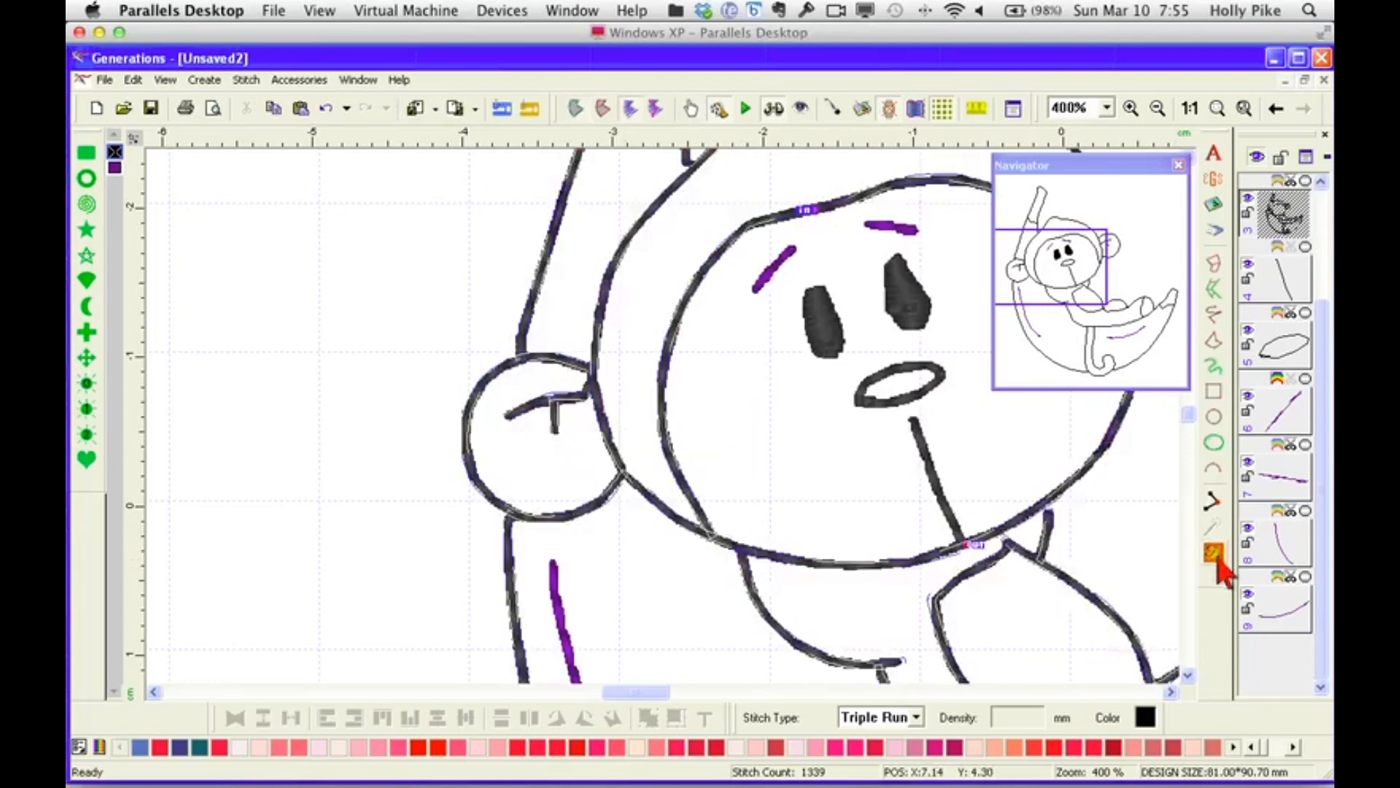
Reopen the main outline for node editing and join the arm and shoulder line ends below the chin to the head line.
click(582, 110)
right_click(806, 215)
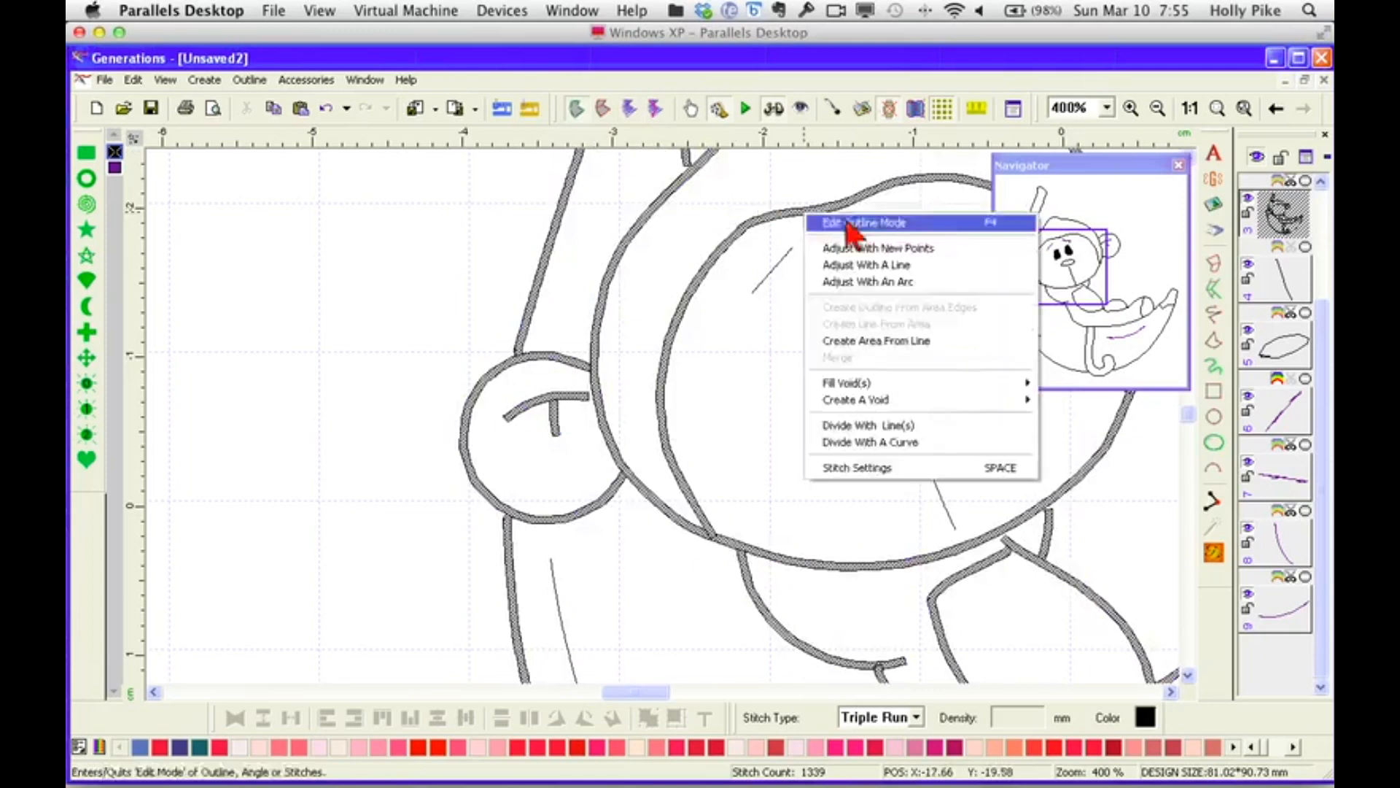
click(849, 222)
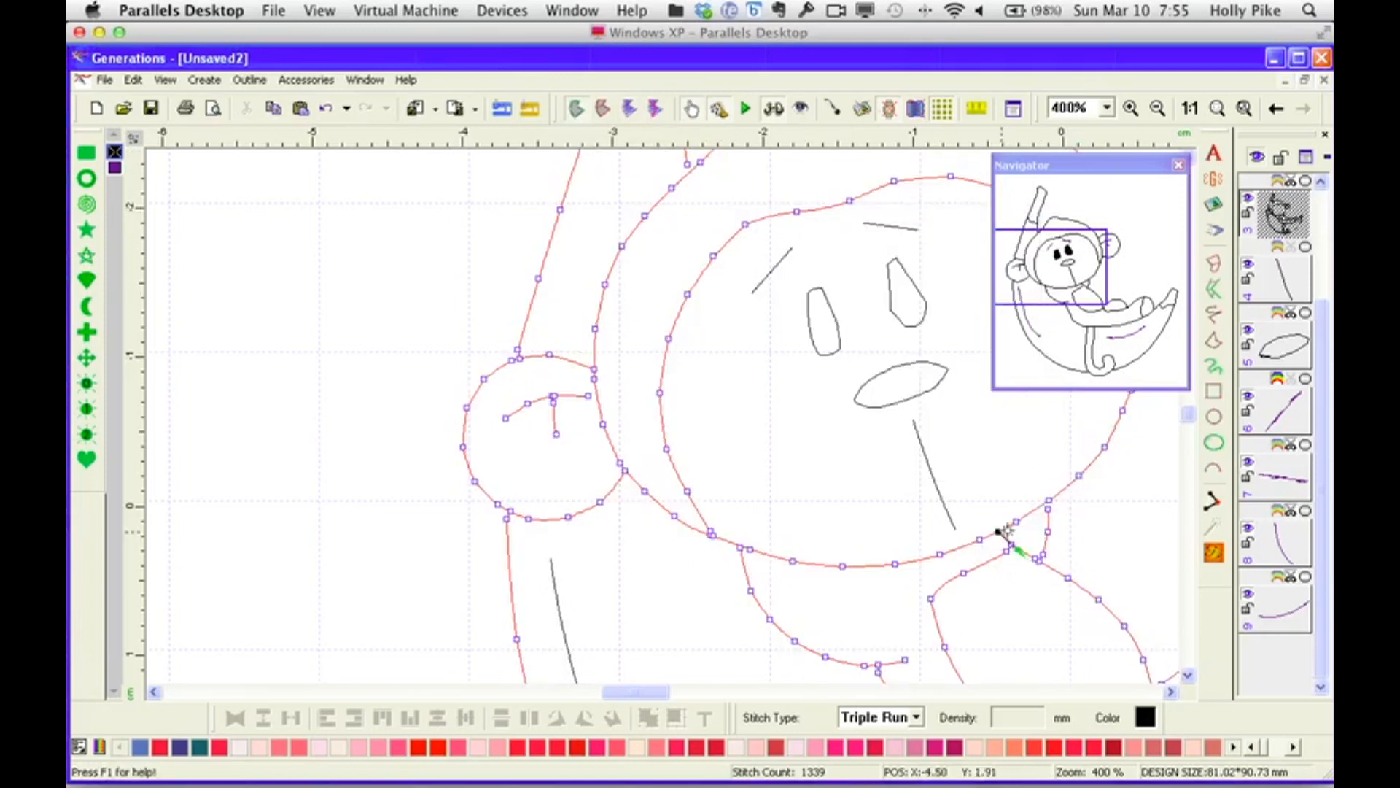
click(1049, 509)
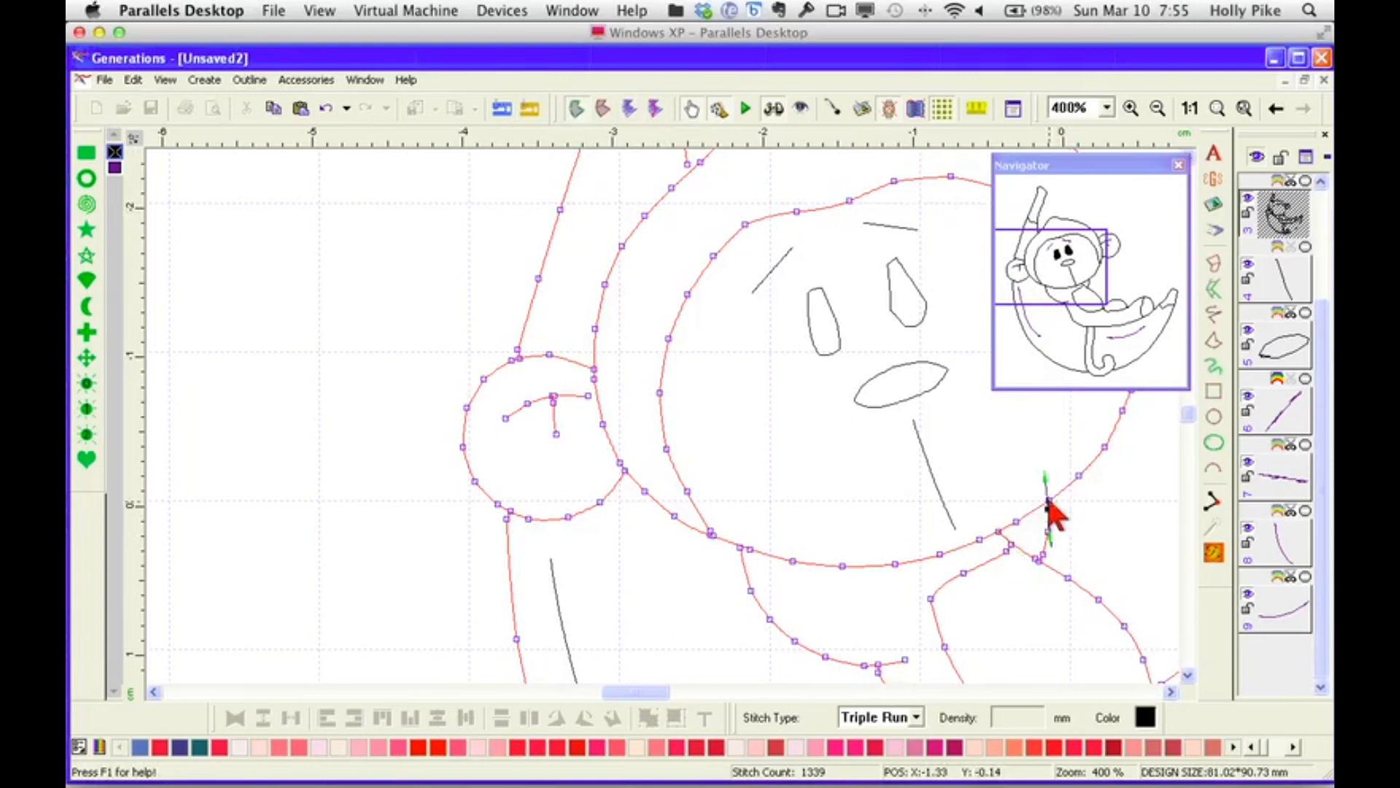
click(1048, 501)
drag(1077, 271, 1063, 313)
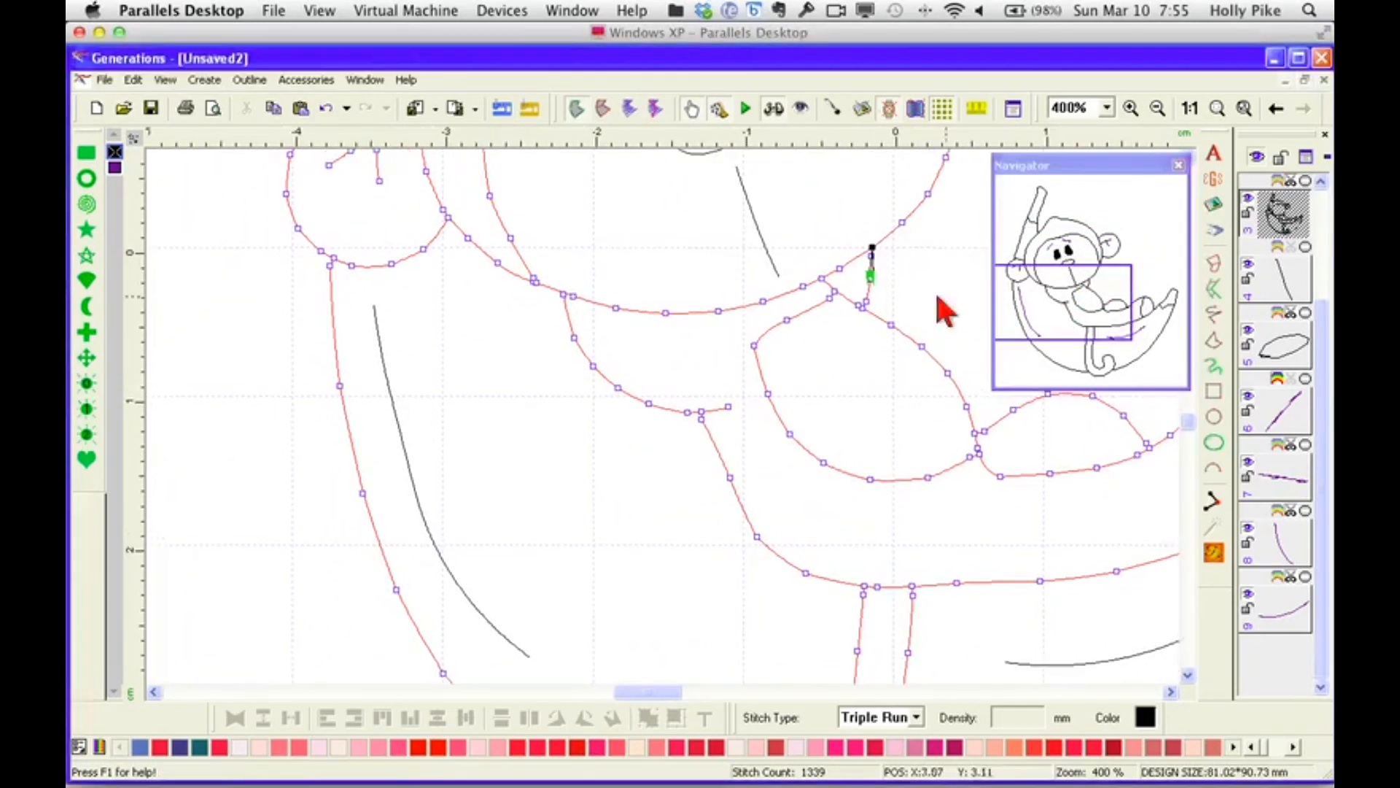
click(824, 280)
Move the banana's two bottom edge end points so they meet the monkey's tail.
drag(1056, 286, 1078, 344)
click(712, 663)
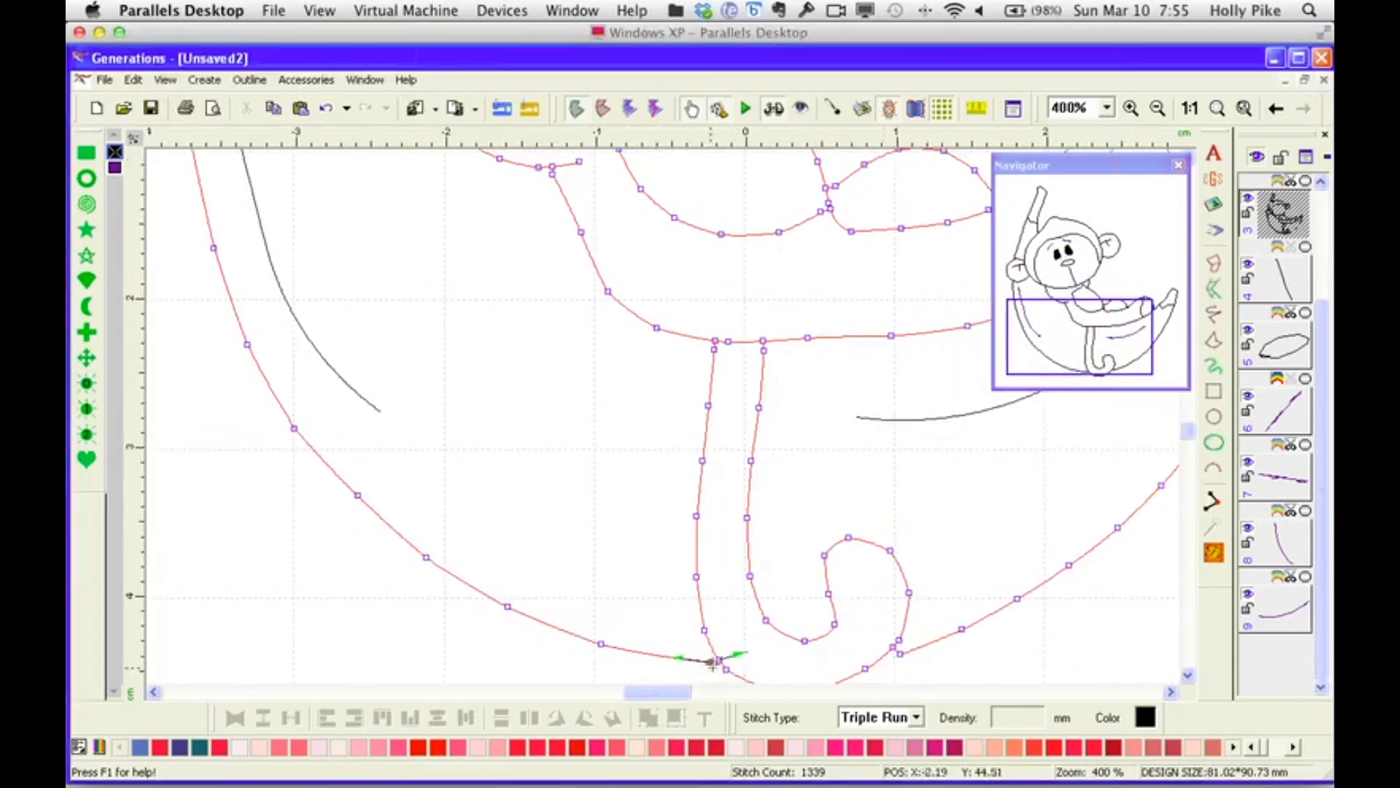
click(901, 653)
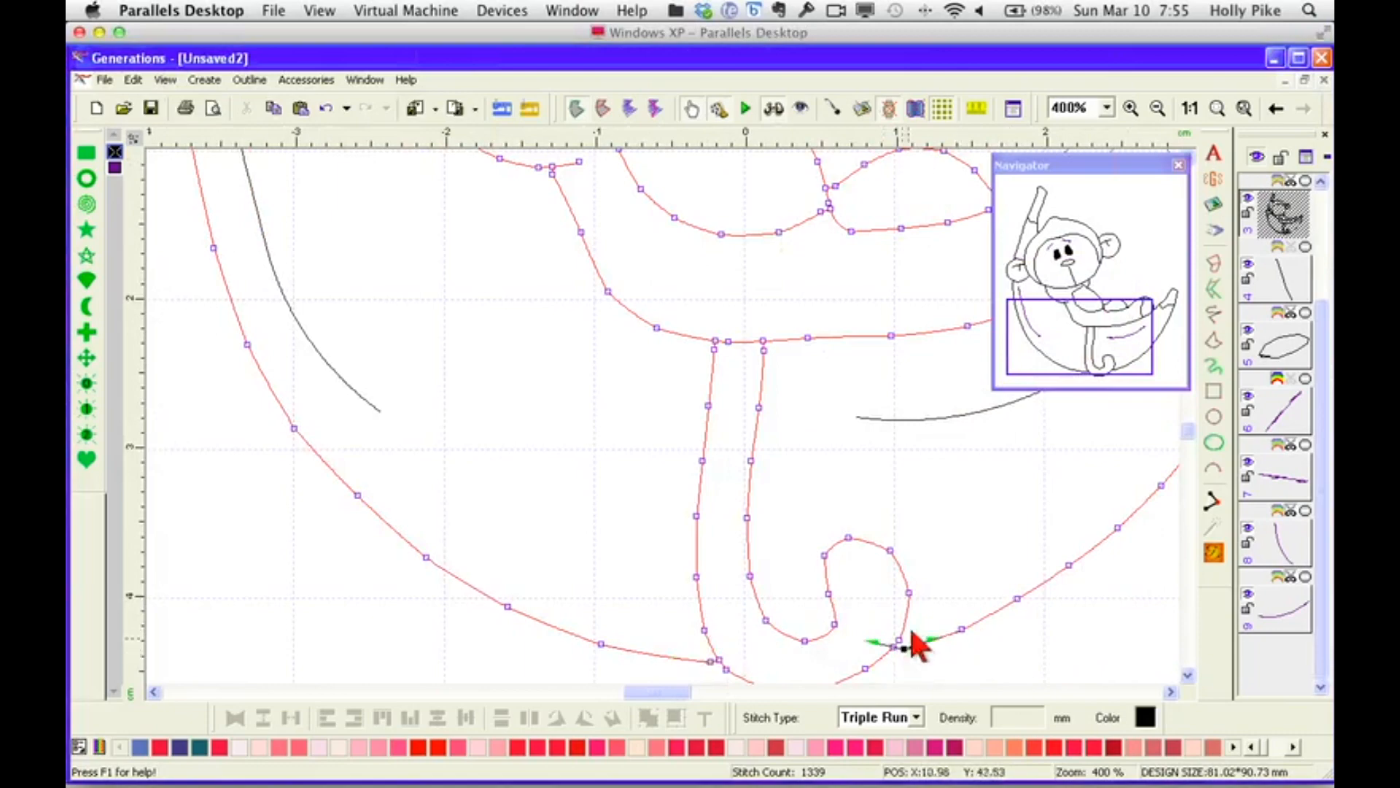
Adjust the end points of the right ear, its inner crease and the nearby face line to meet the head outline.
drag(1059, 344, 1070, 293)
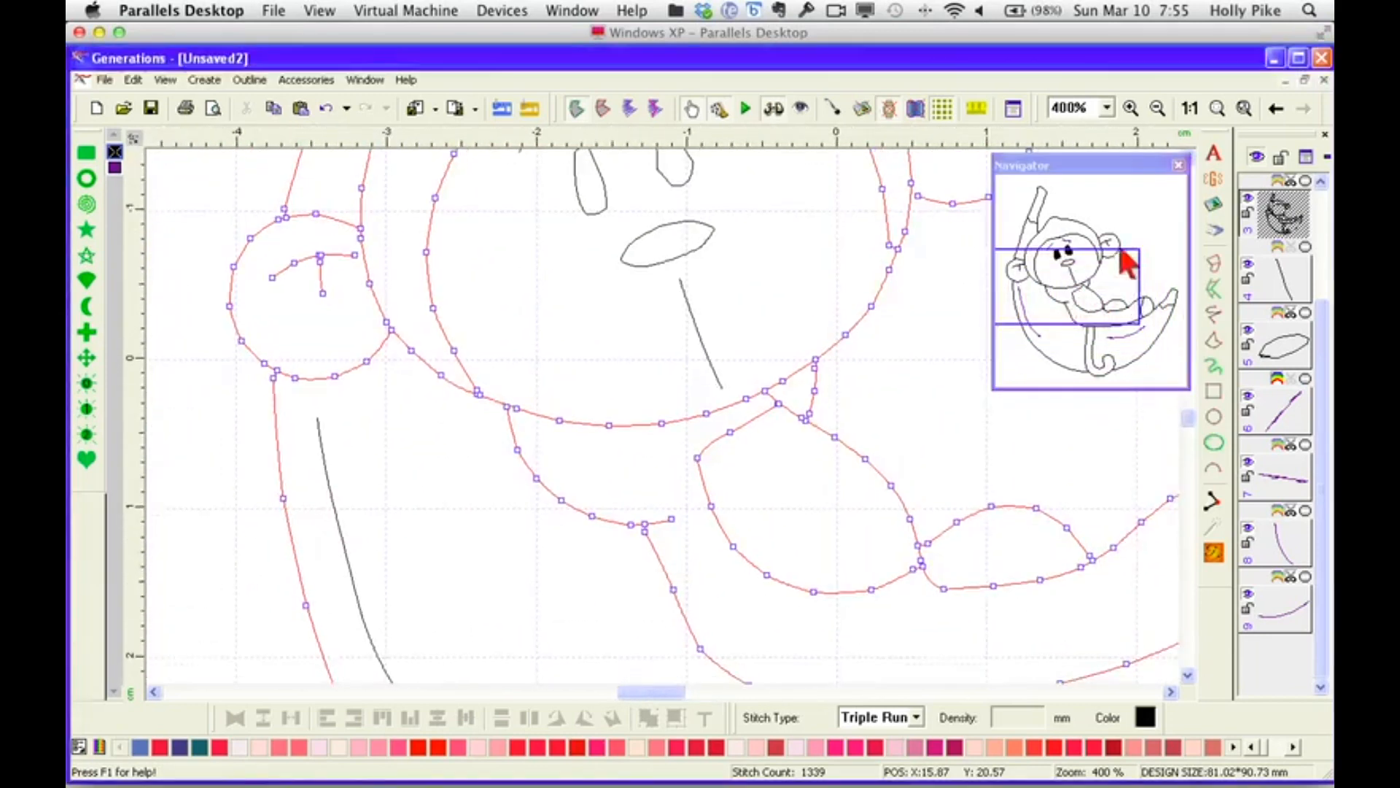
click(1062, 288)
drag(1062, 290, 1076, 275)
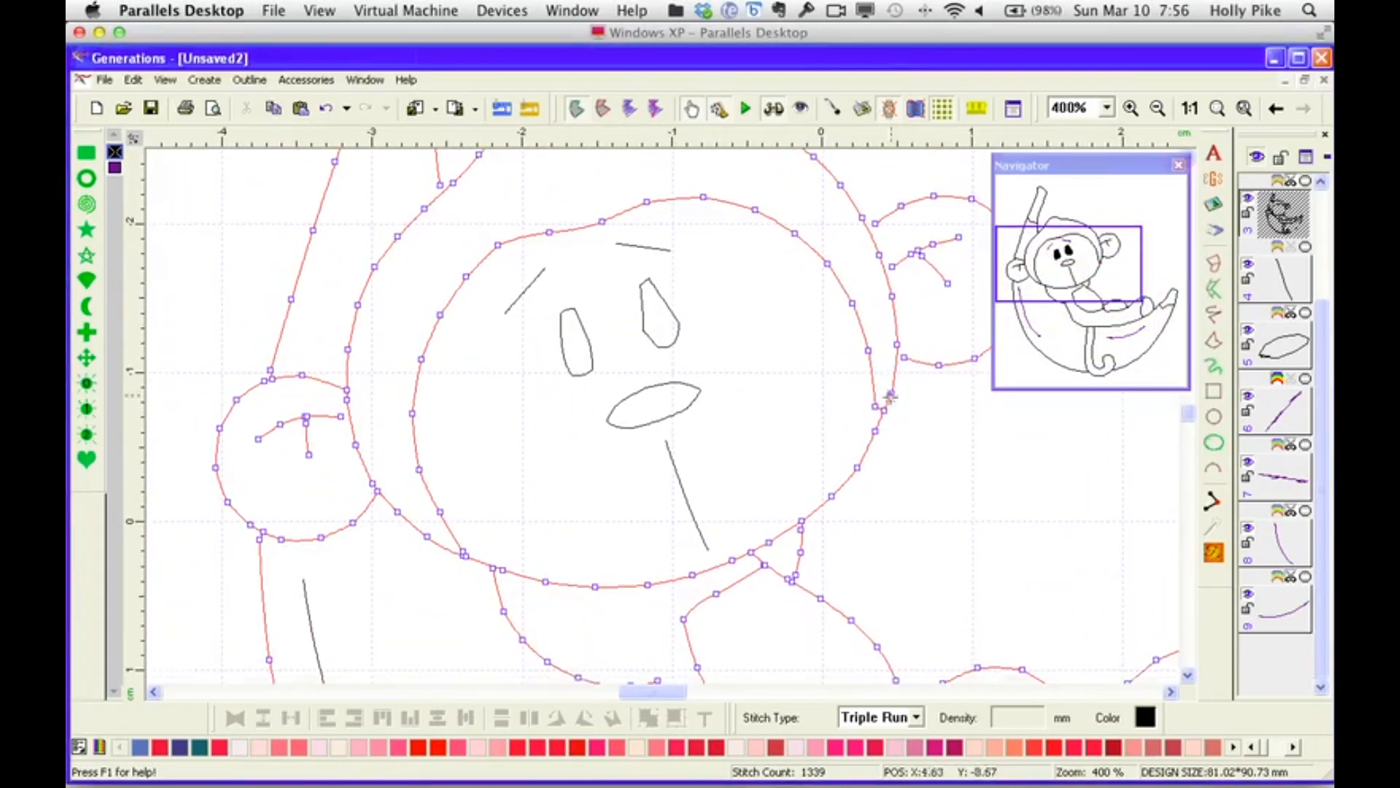
drag(882, 400, 898, 354)
drag(891, 266, 886, 274)
drag(875, 223, 869, 228)
Move the lower end of the banana's stem line onto the head outline and regenerate the stitches.
drag(1078, 281, 1053, 237)
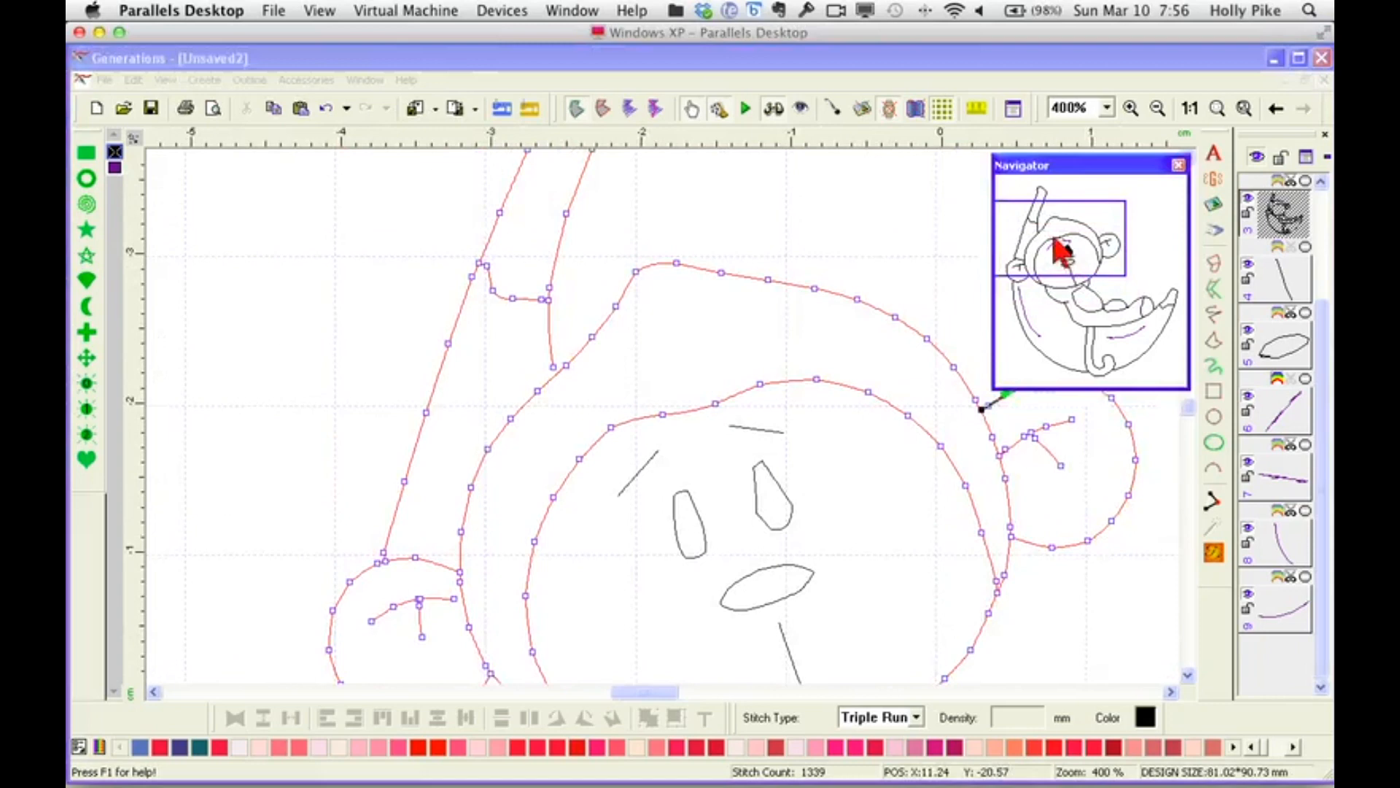
click(546, 368)
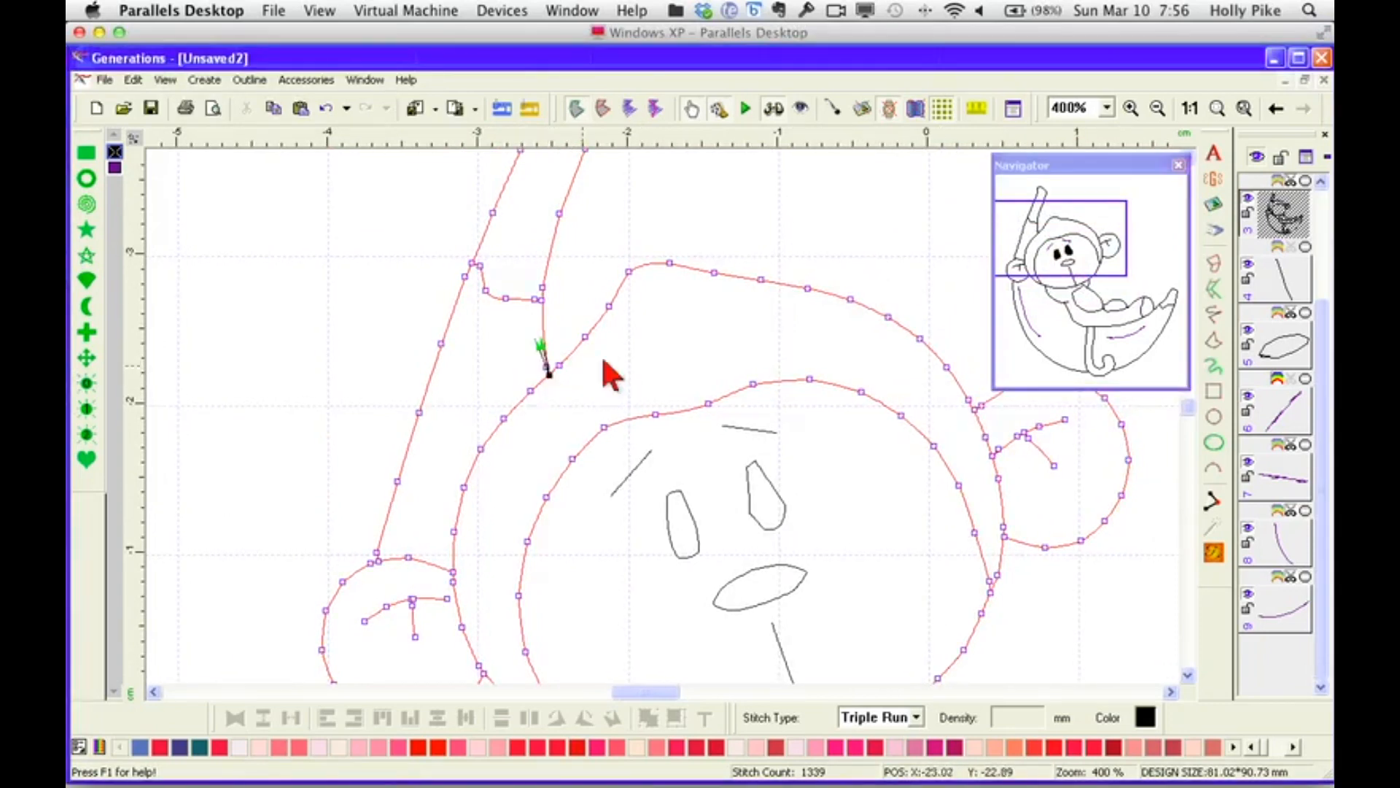
mouse_move(1059, 245)
mouse_down()
mouse_move(1062, 228)
mouse_move(1076, 281)
mouse_up()
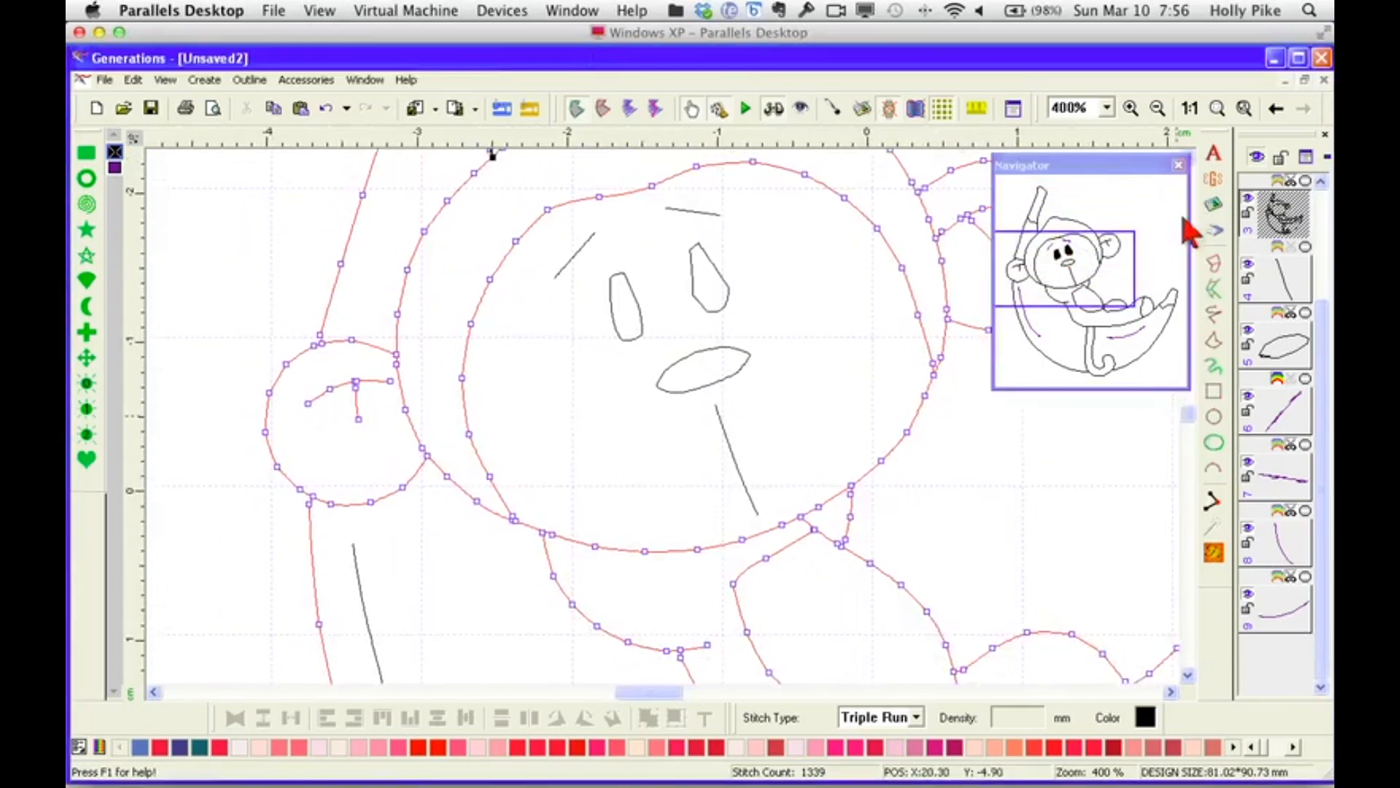
click(1189, 108)
click(1214, 552)
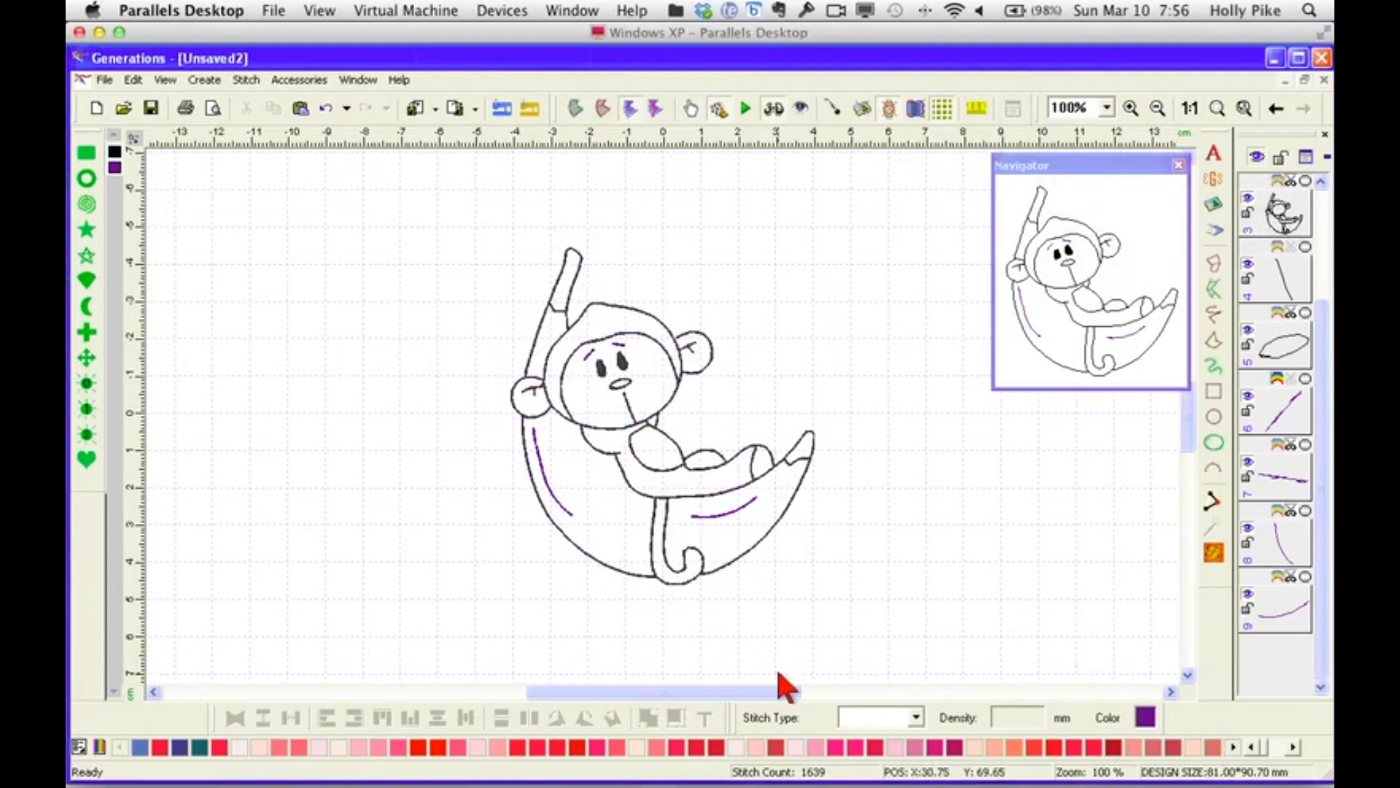
Merge the main outline with the short mouth line segment and regenerate the stitches.
click(1290, 216)
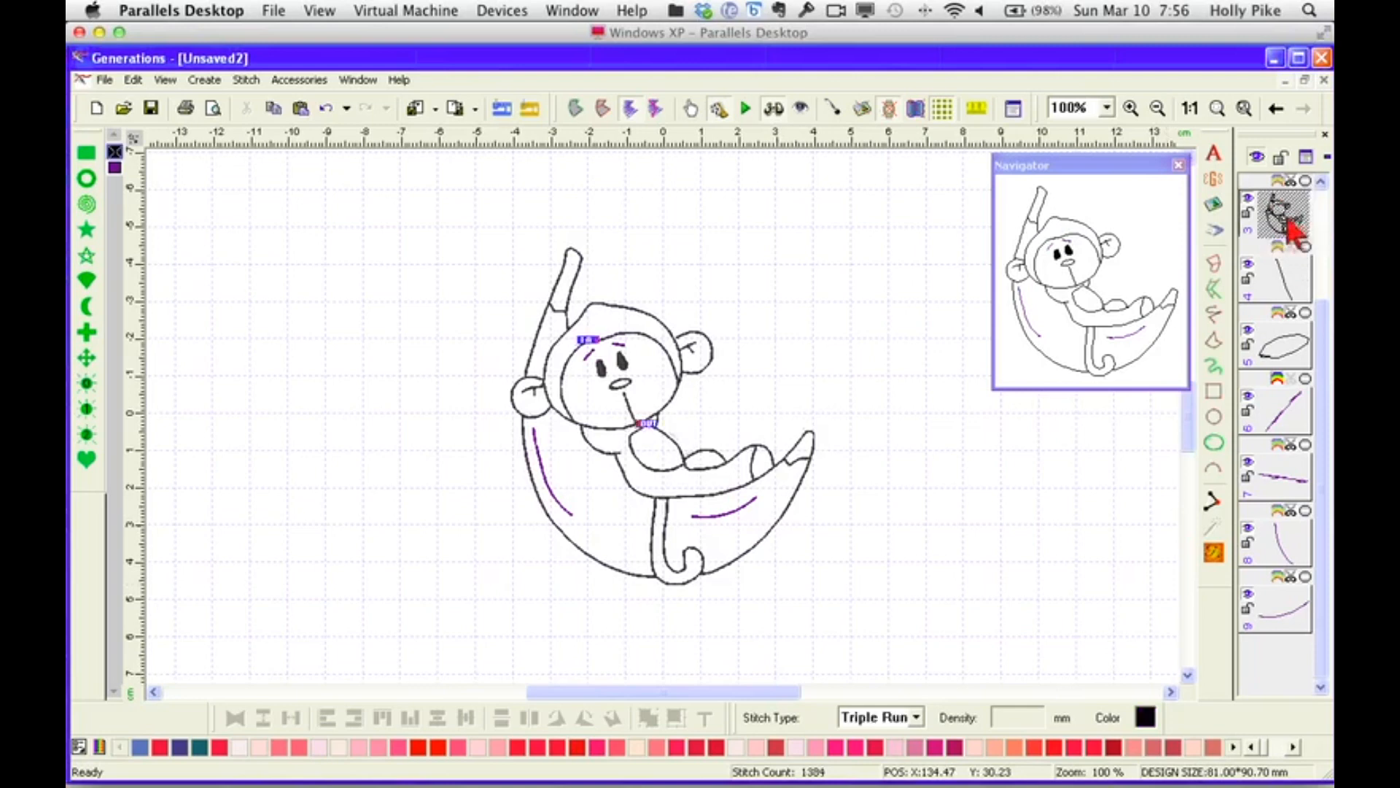
click(1290, 294)
click(1285, 351)
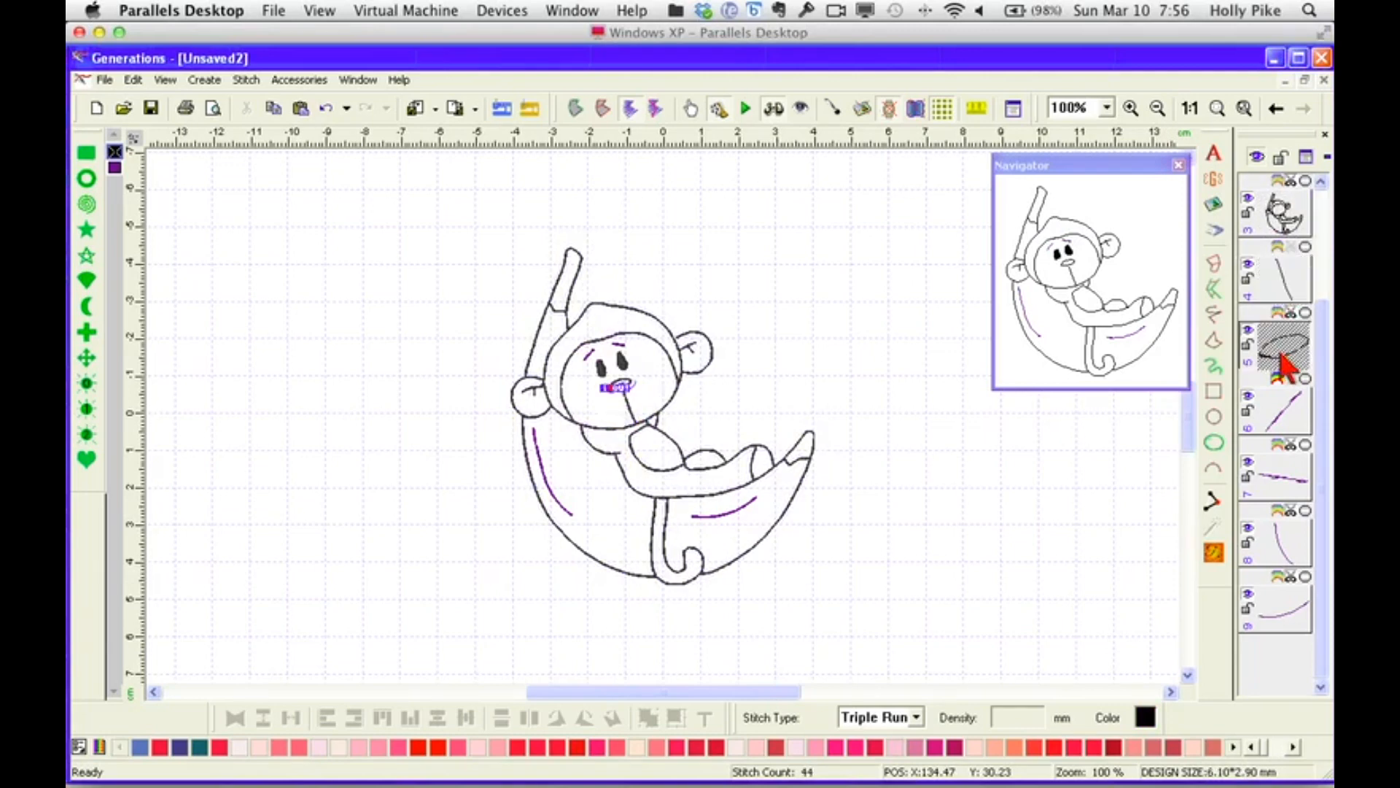
click(1289, 226)
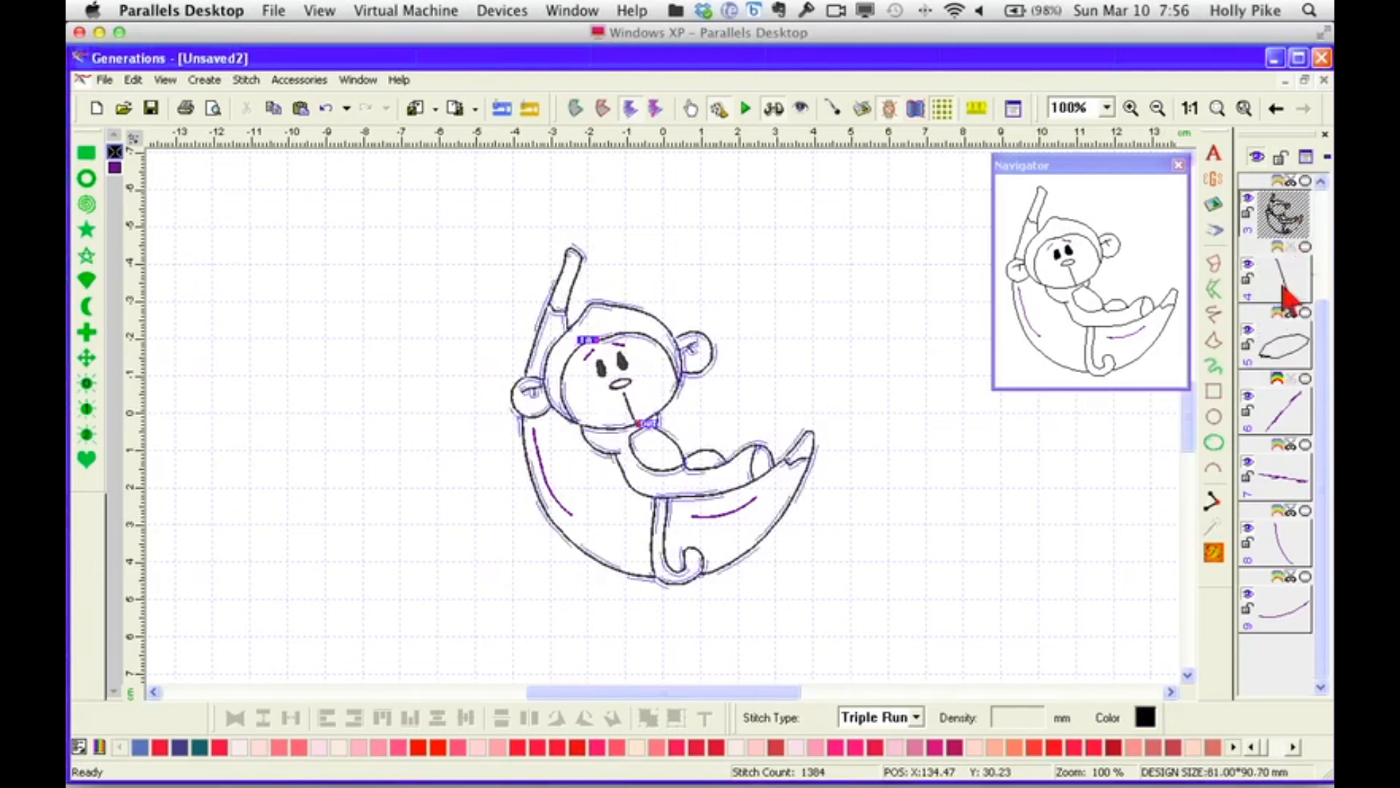
ctrl+click(1289, 288)
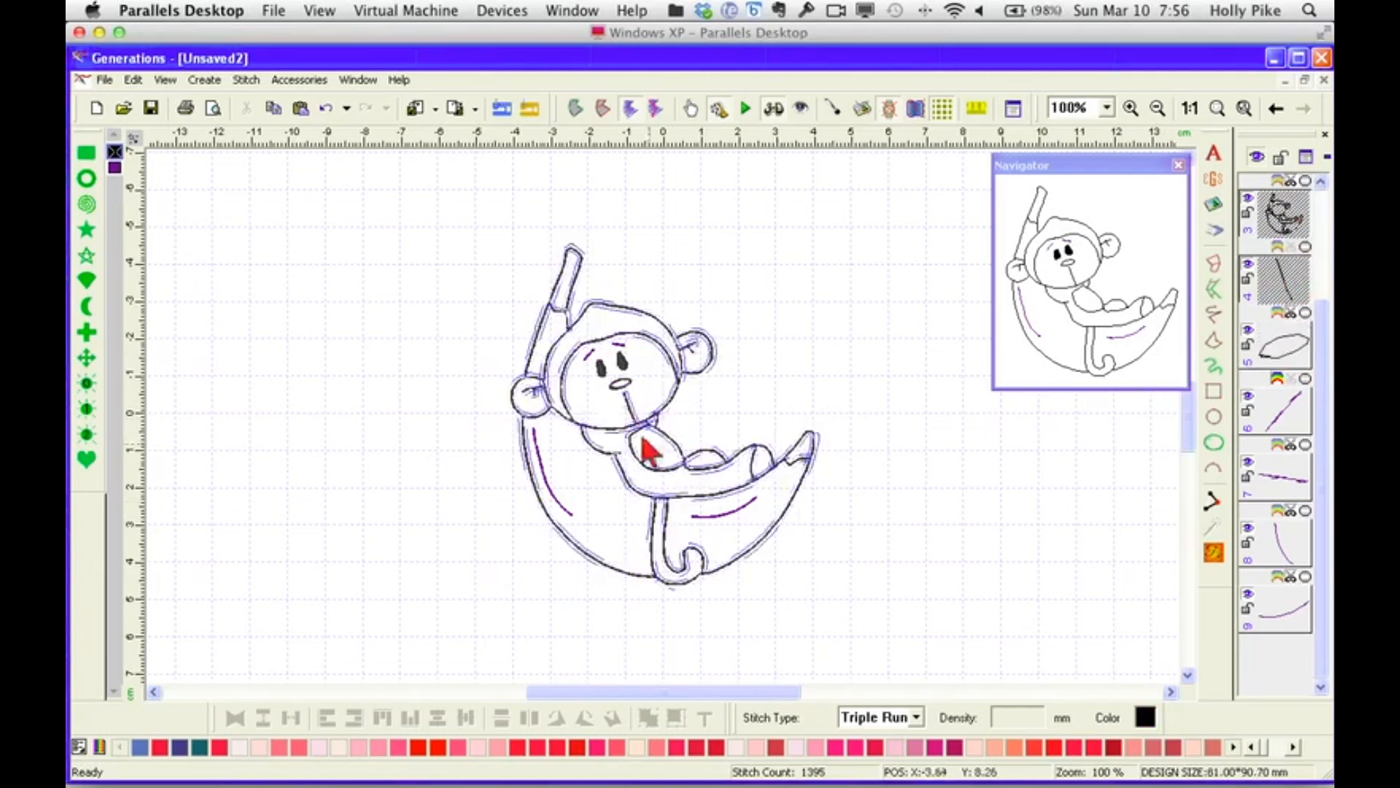
click(576, 110)
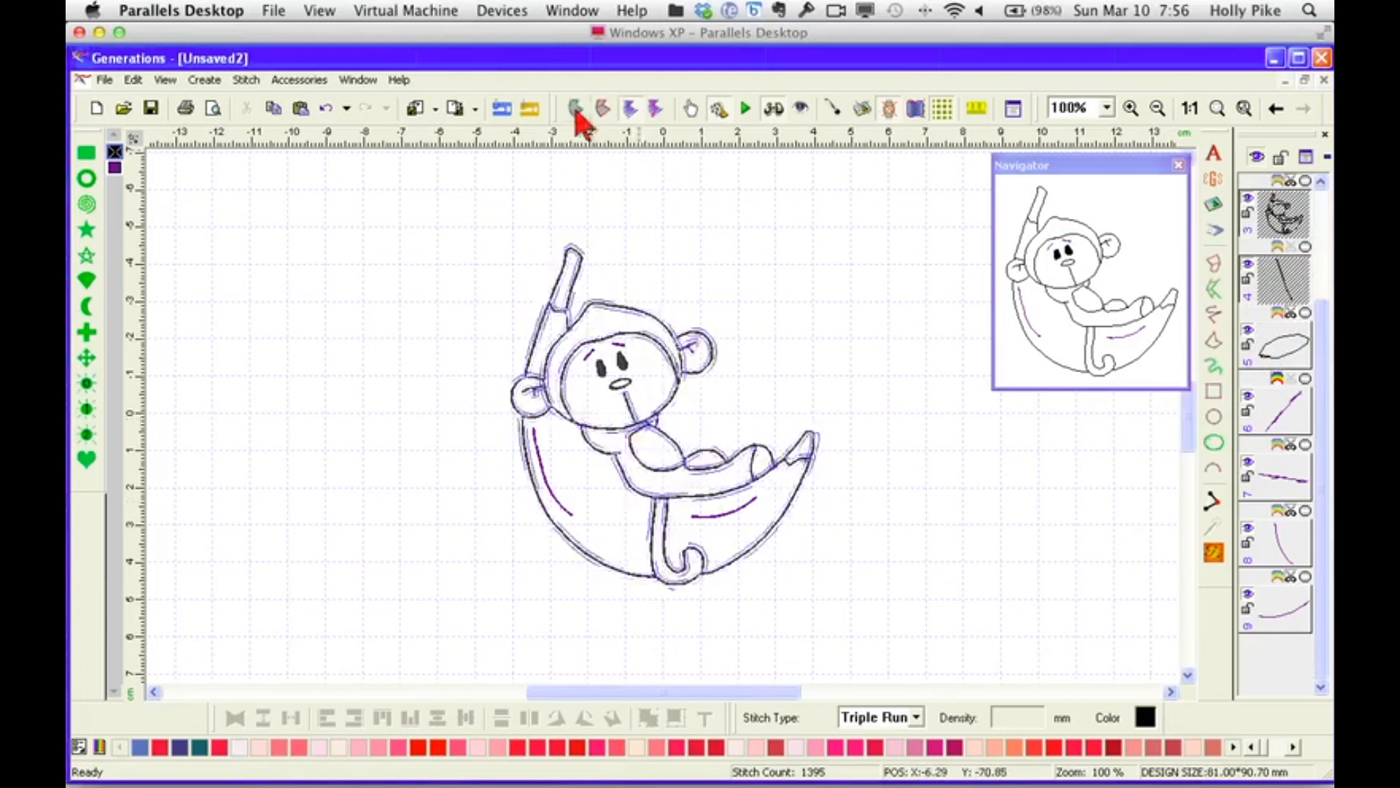
right_click(640, 423)
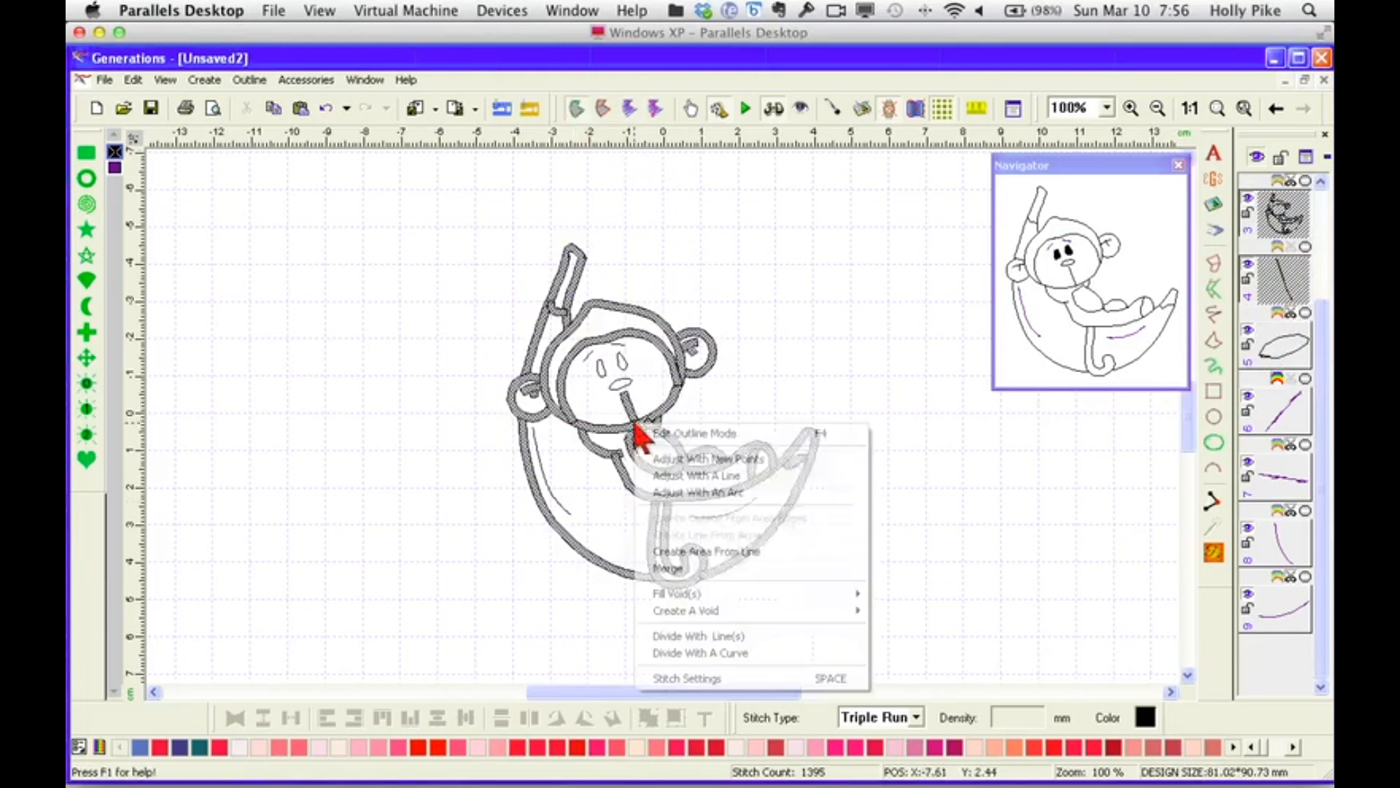
click(668, 568)
click(1213, 552)
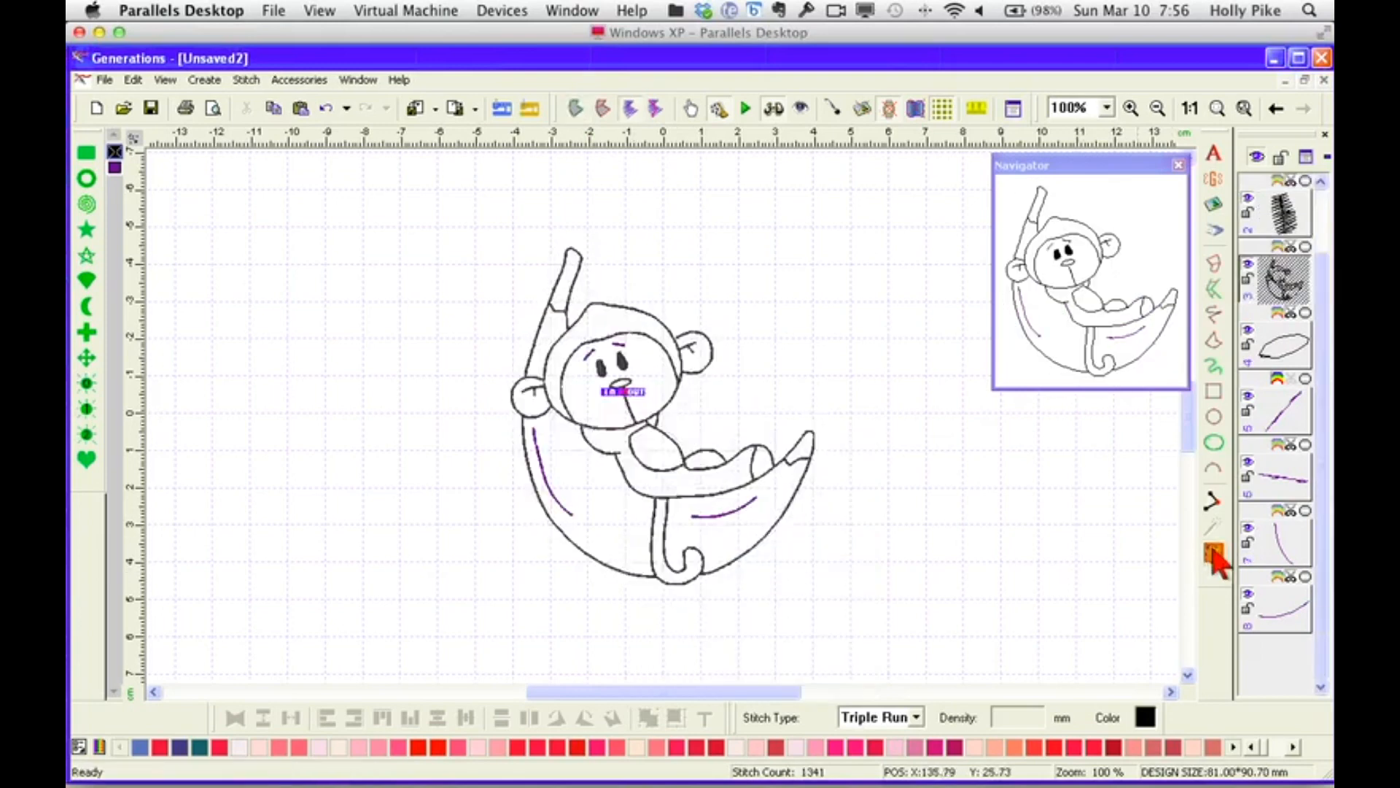
Recolor the two eyebrow segments and the two banana accent lines from purple to black.
click(1285, 425)
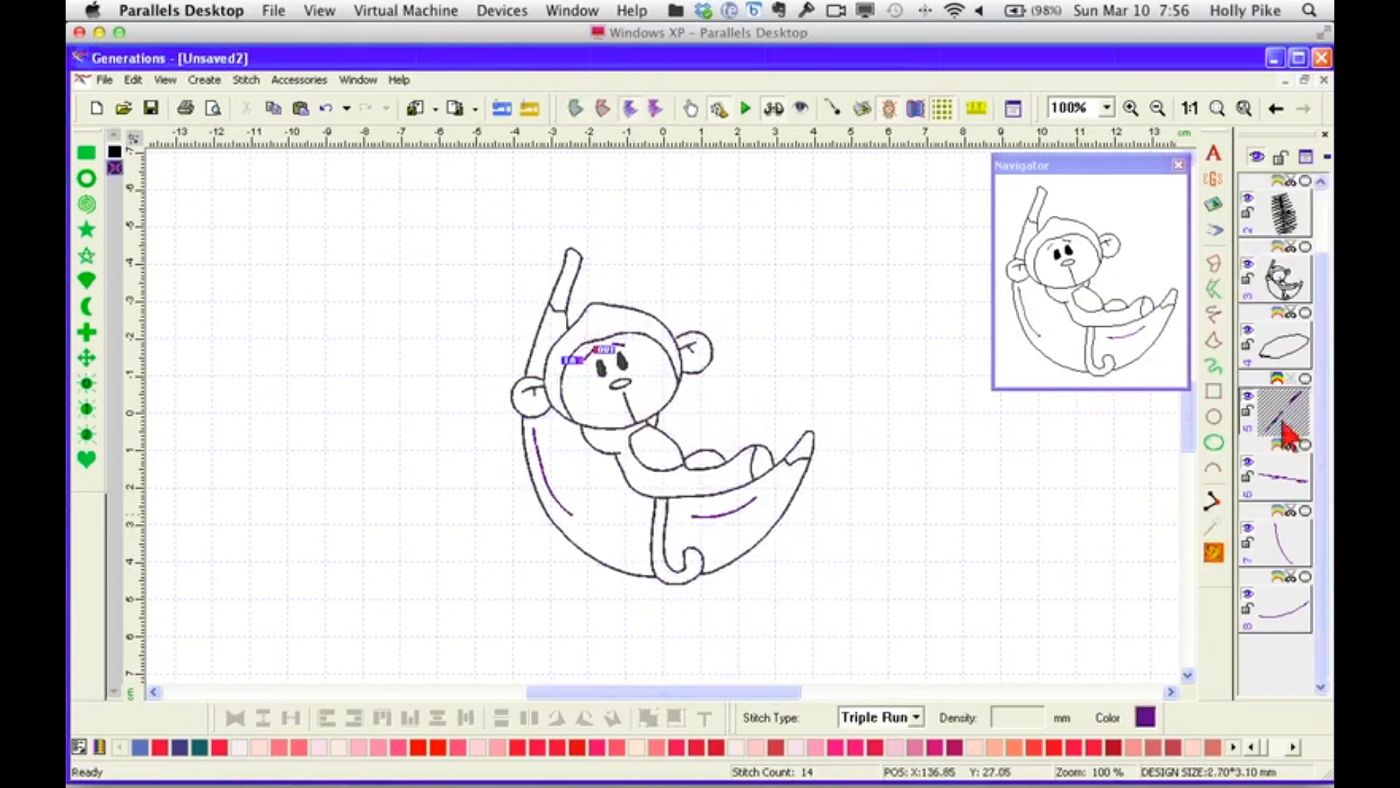
shift+click(1291, 602)
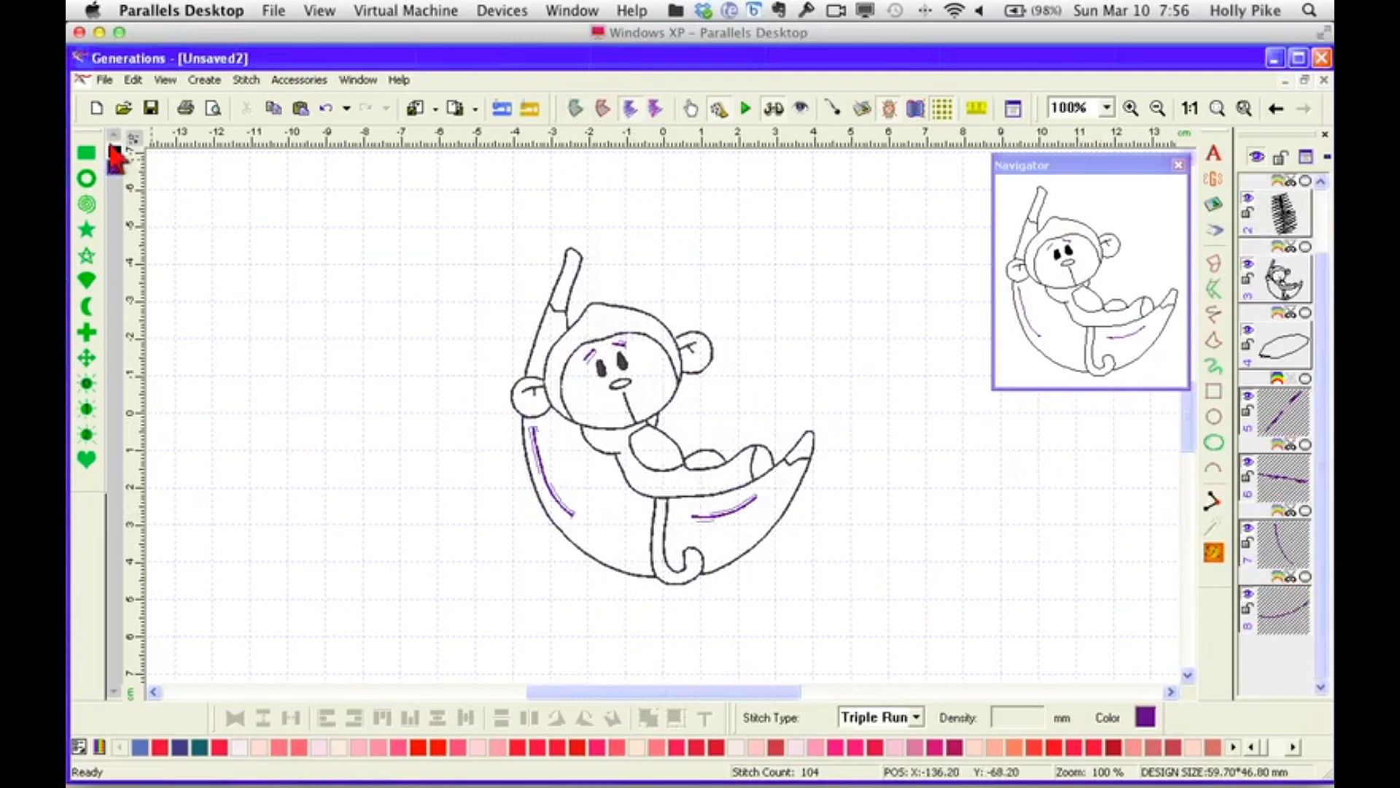
click(114, 151)
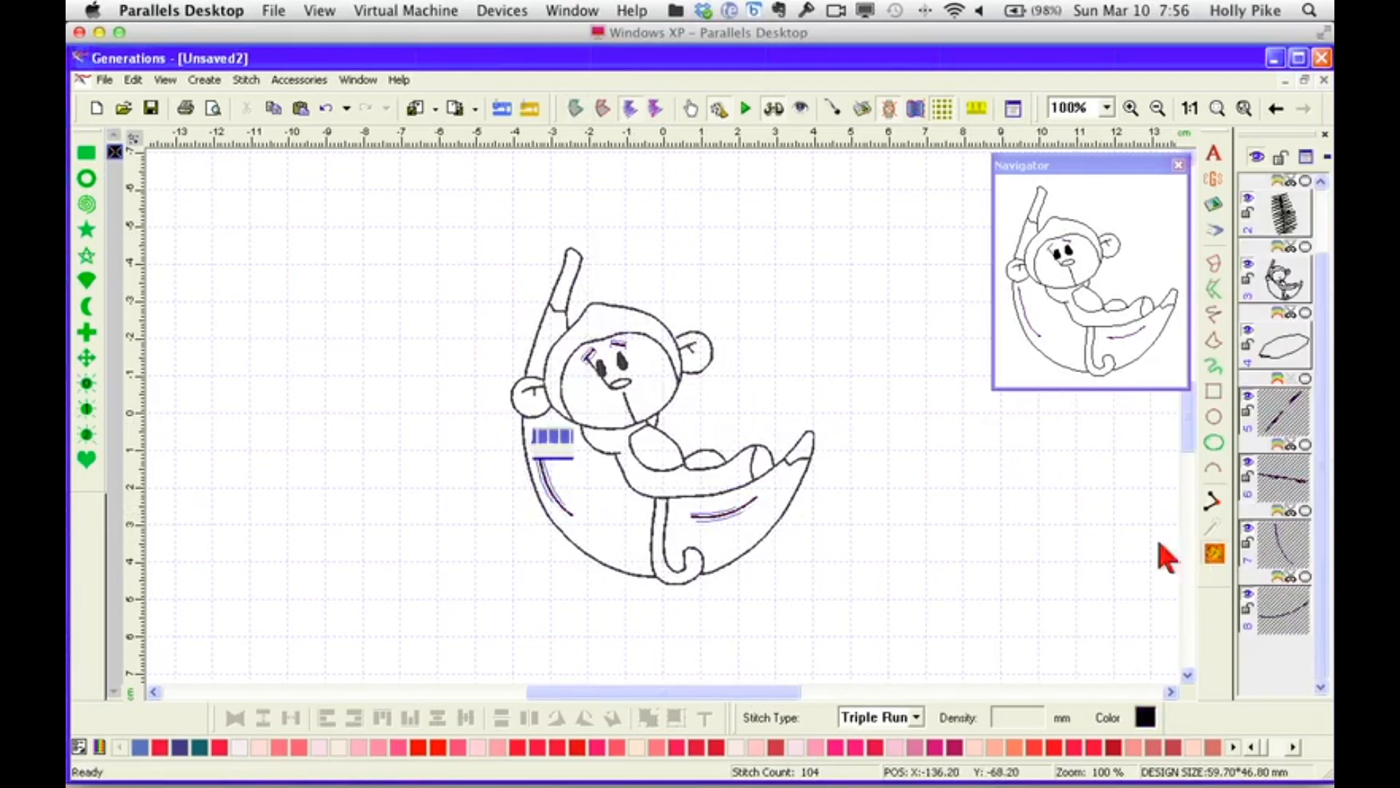
click(994, 532)
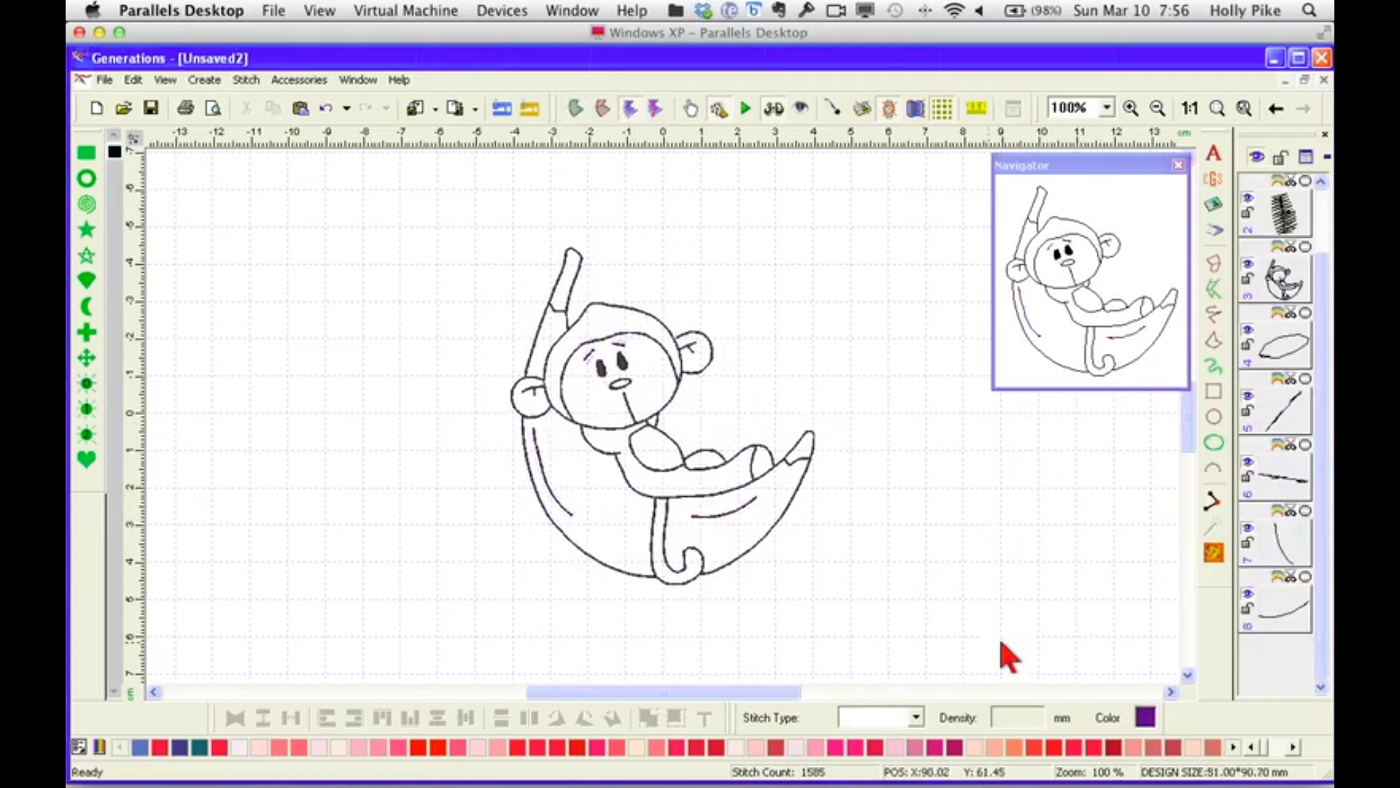
Move the main outline to the start of the stitch sequence and place the nose segment directly after it.
click(1293, 241)
scroll(1283, 307, up, 1)
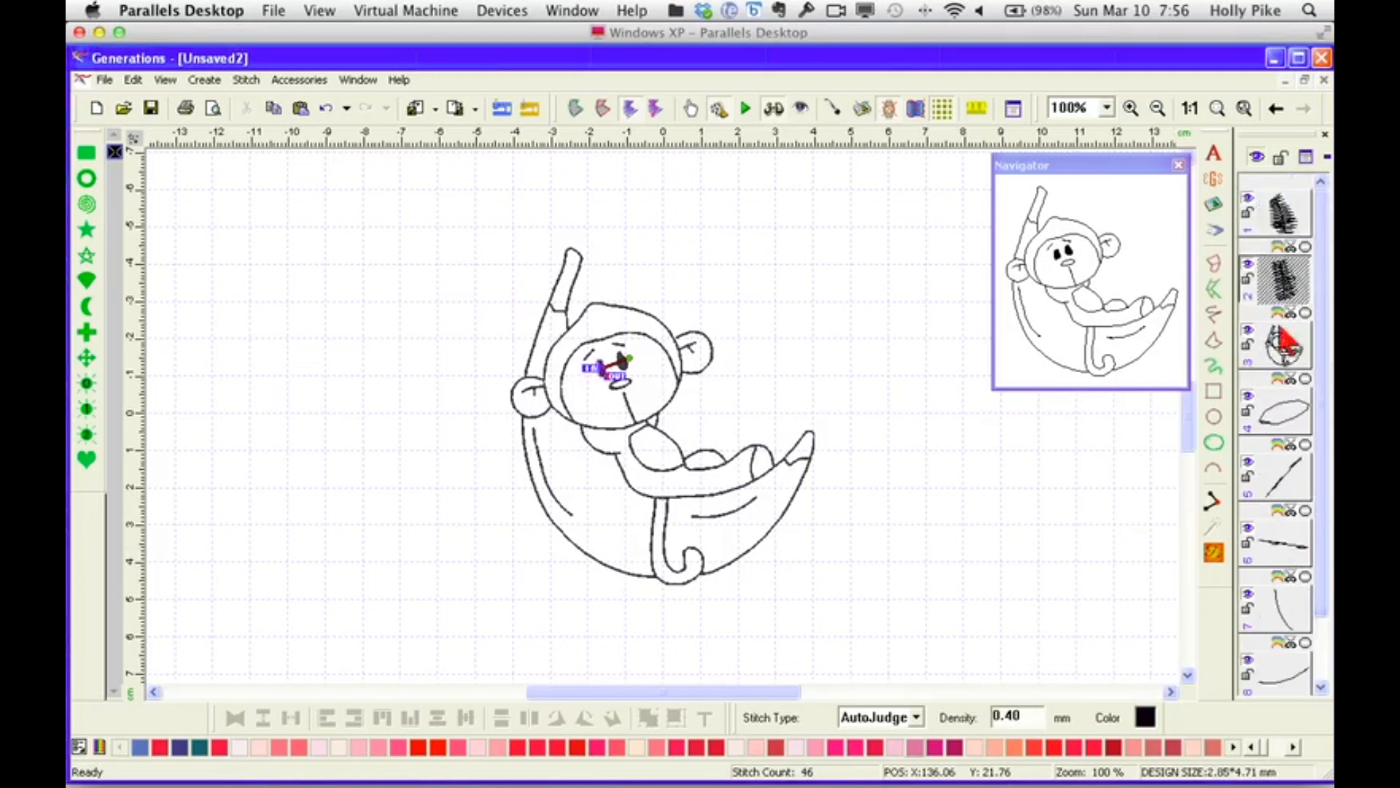
click(1268, 349)
drag(1268, 350, 1266, 188)
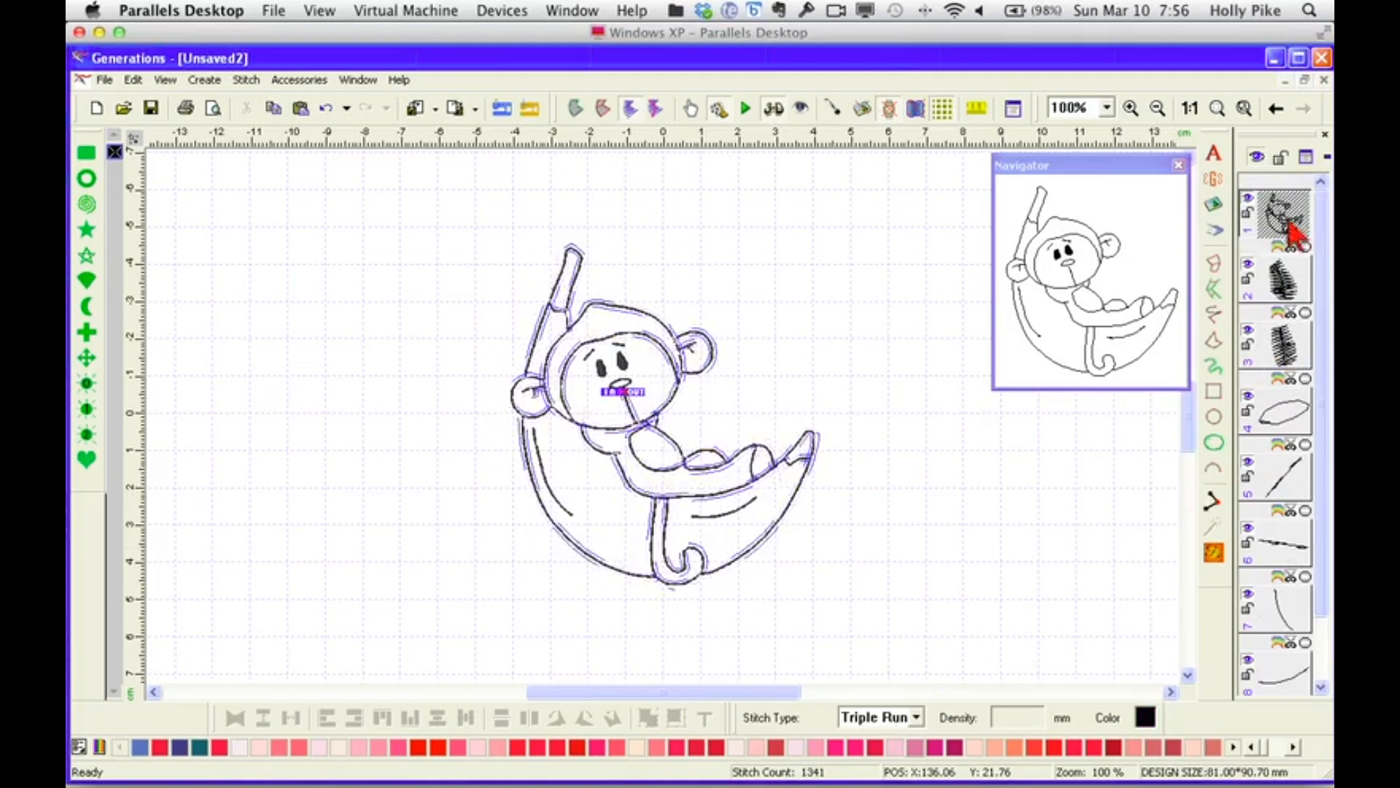
click(1277, 417)
drag(1269, 412, 1281, 292)
click(1284, 290)
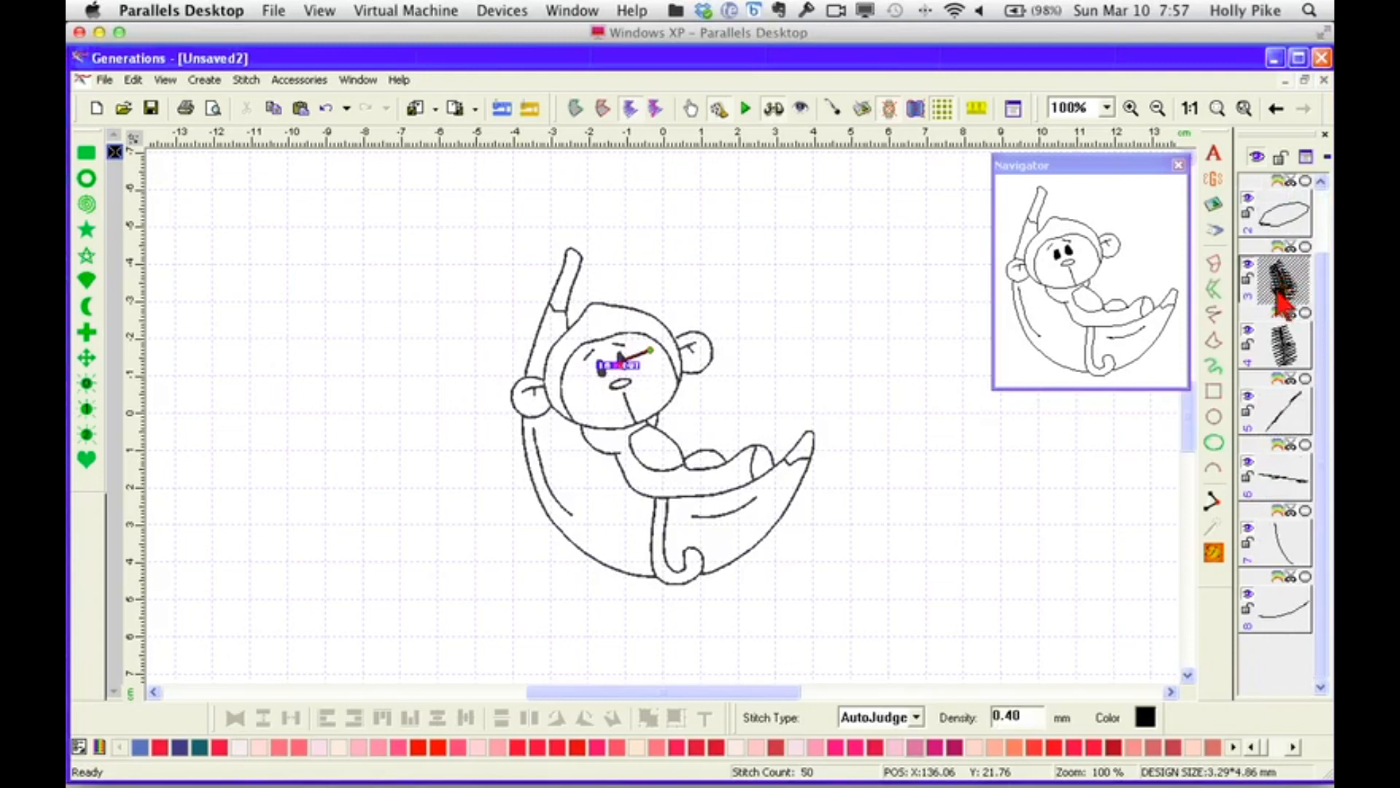
Move the right eyebrow segment directly after the right eye in the stitch sequence.
click(1282, 474)
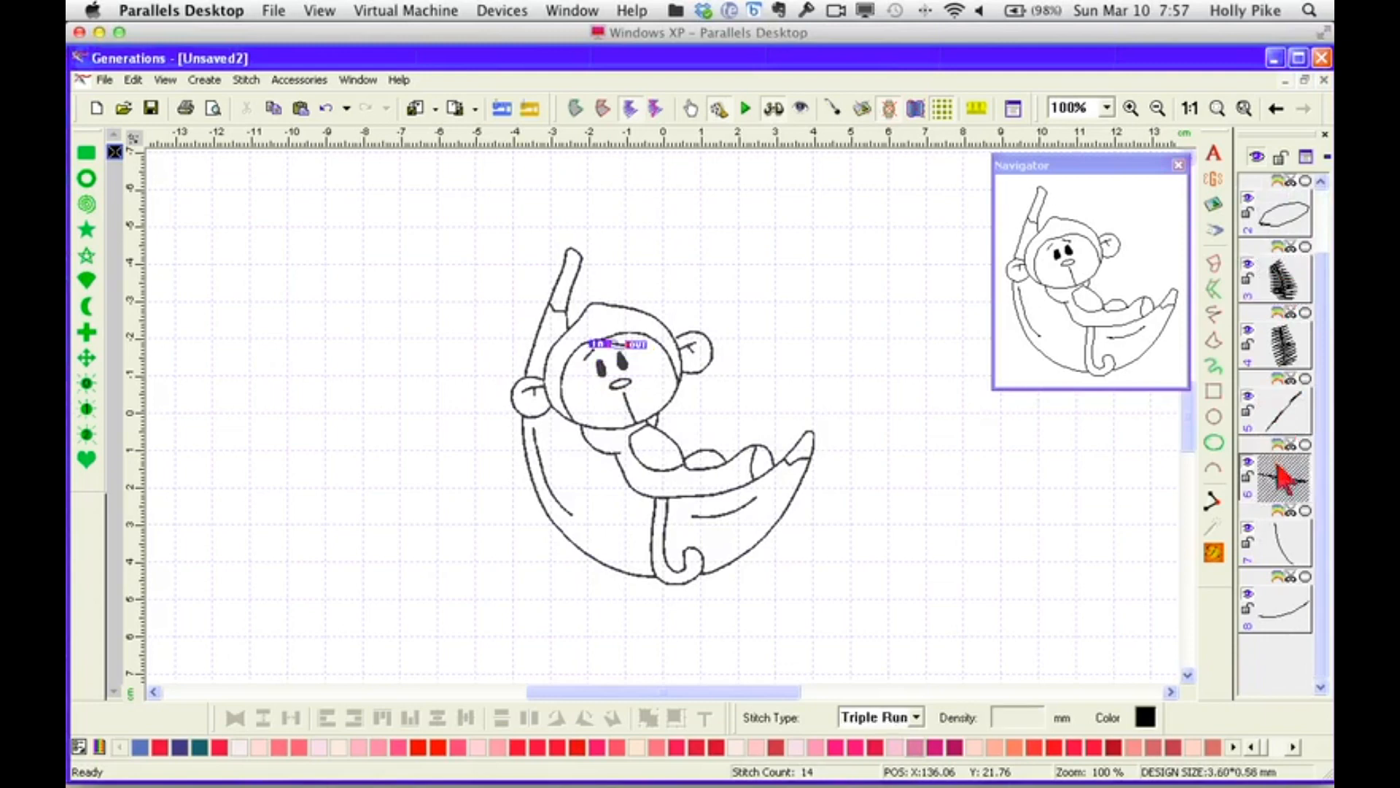
drag(1275, 462, 1264, 312)
click(1279, 399)
click(1284, 473)
click(1283, 543)
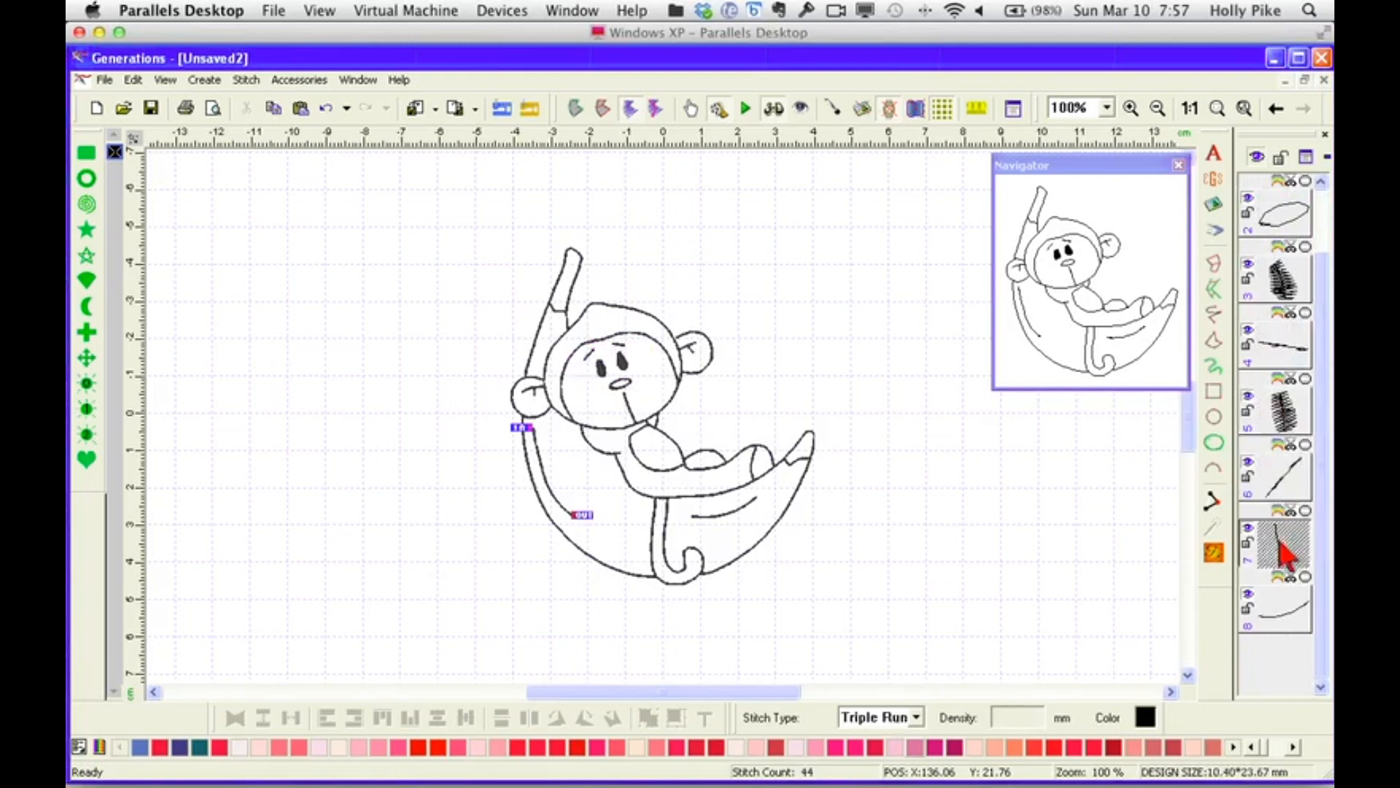
click(988, 474)
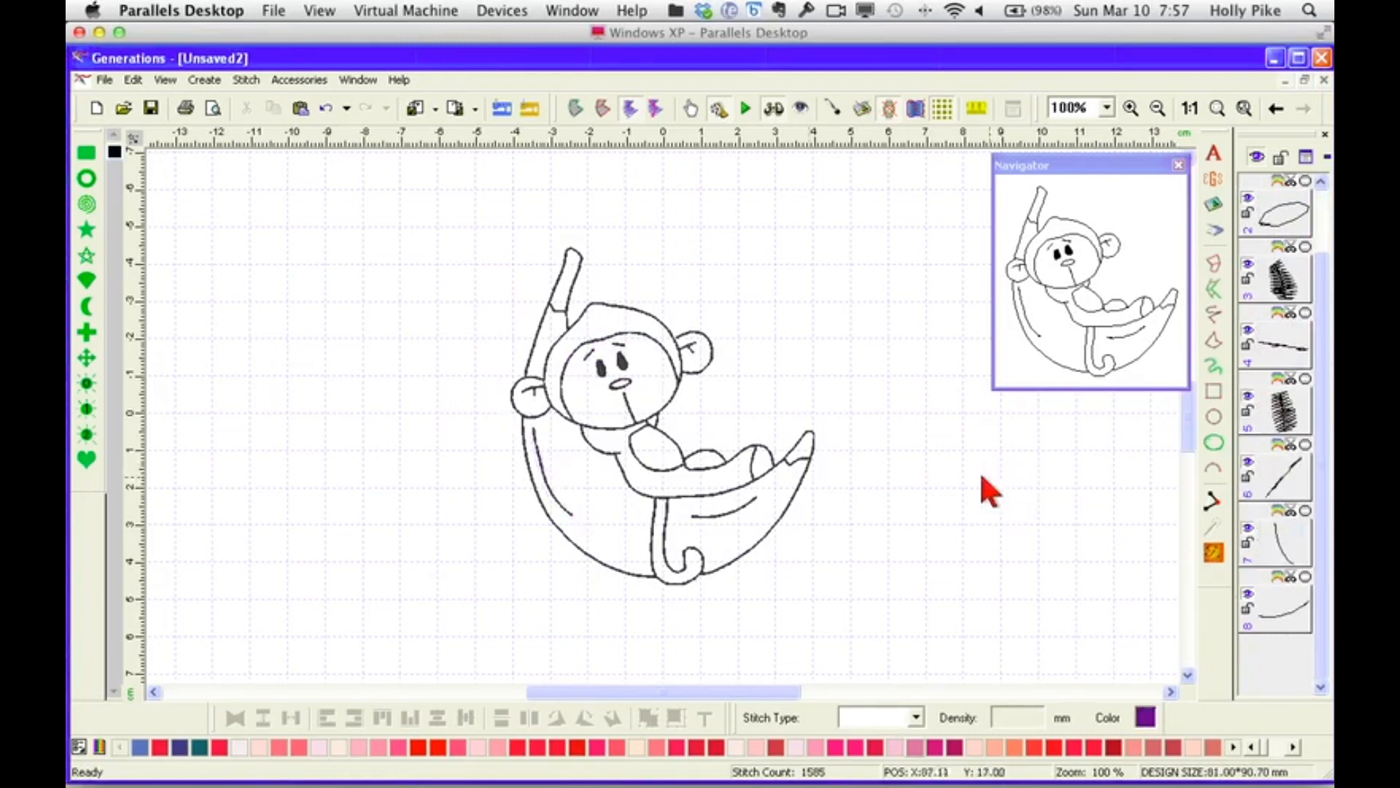
Select the entire monkey design and recolor it red.
mouse_move(413, 193)
mouse_down()
mouse_move(743, 382)
mouse_move(896, 643)
mouse_up()
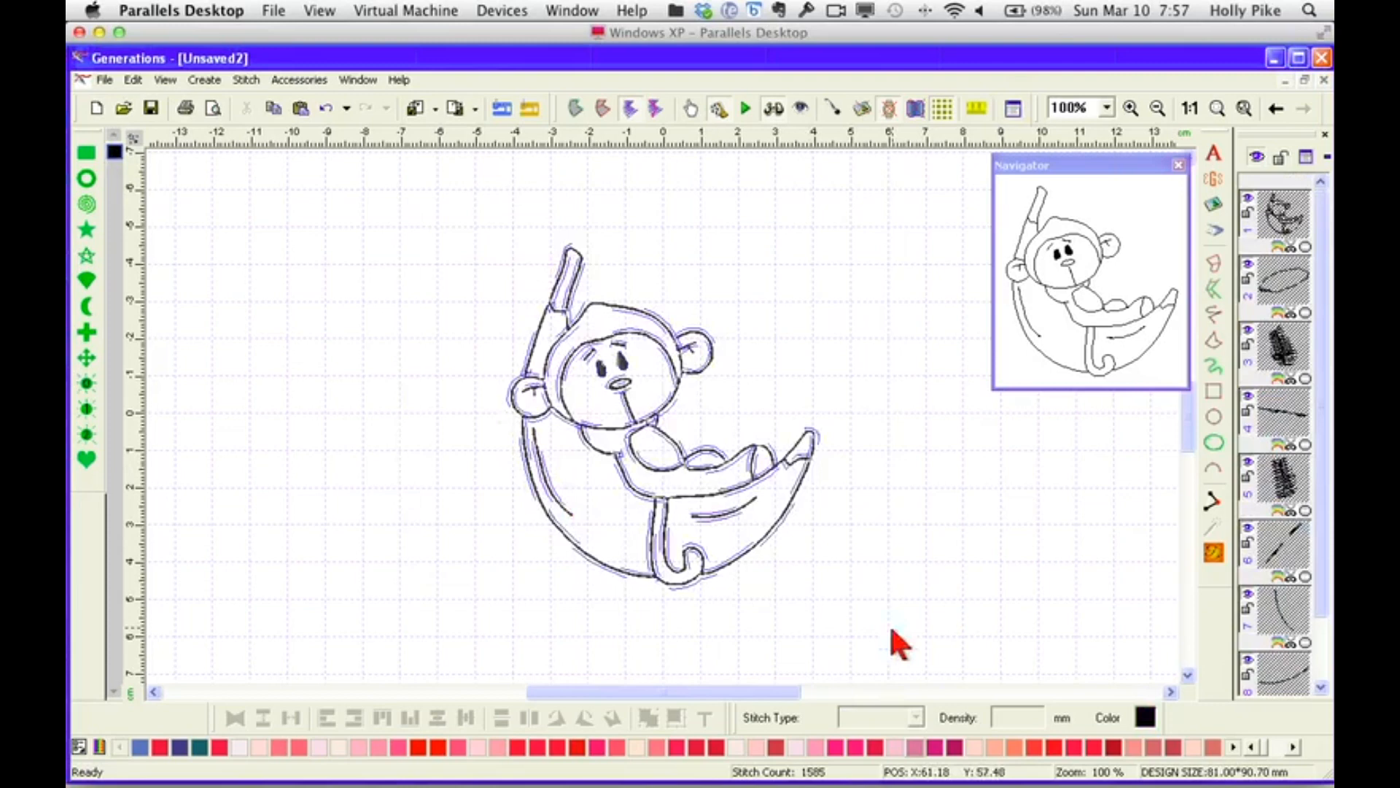
click(677, 748)
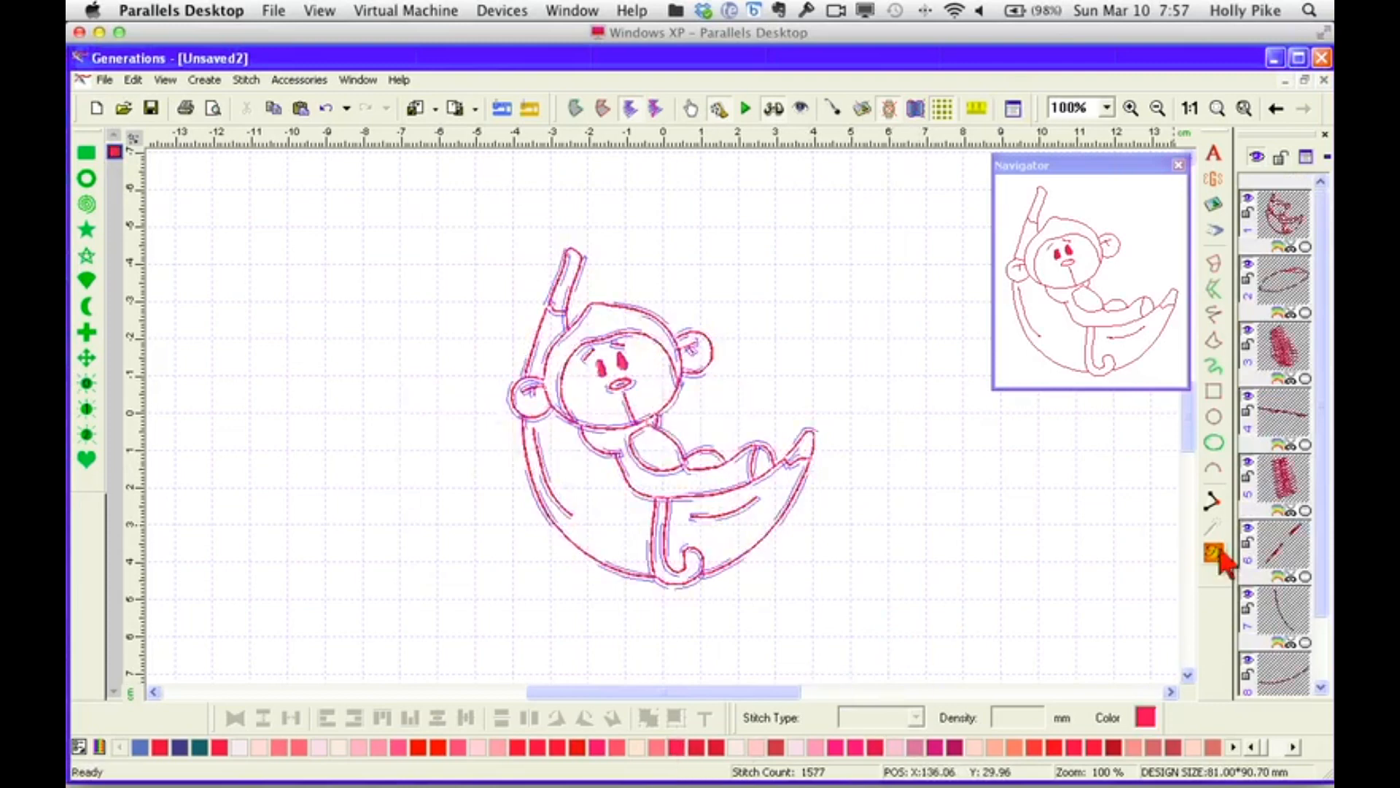
click(975, 467)
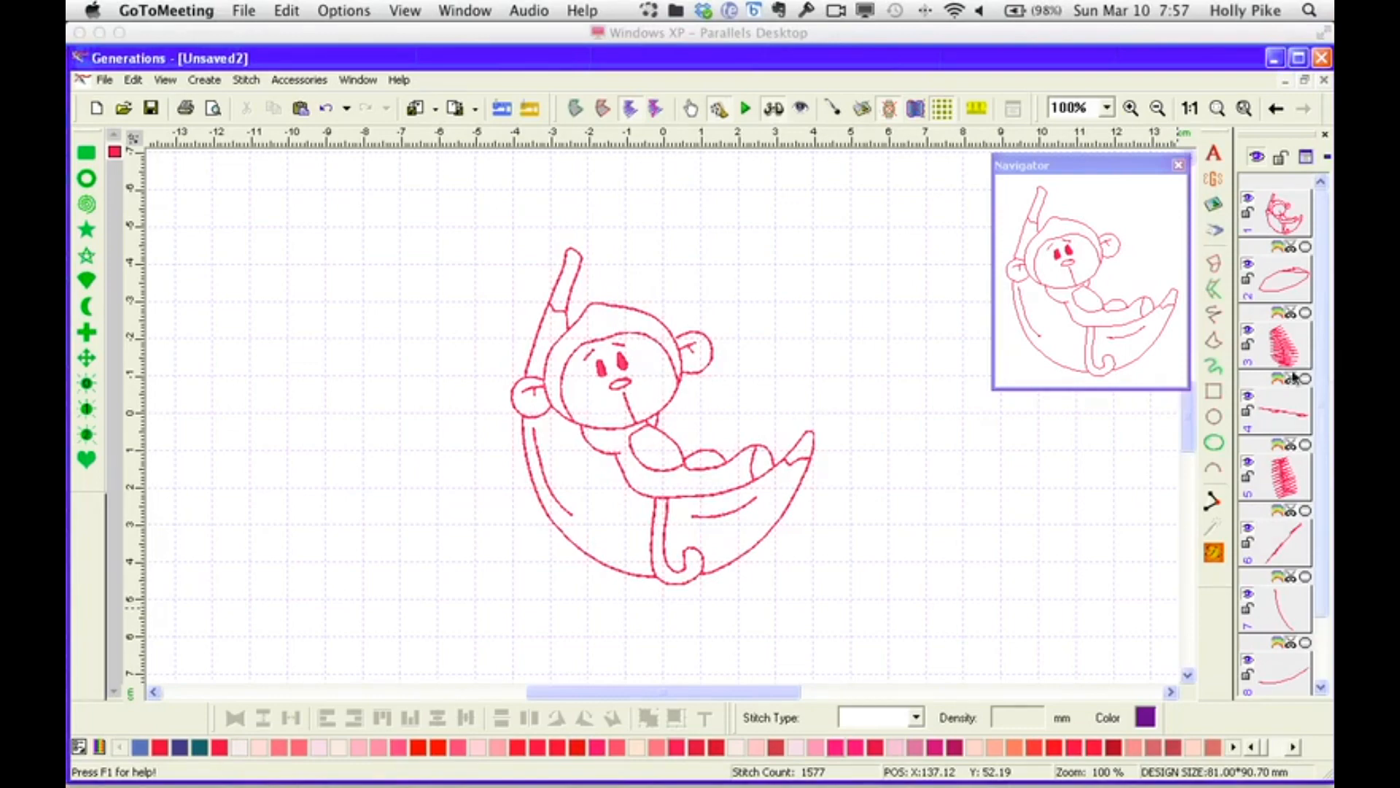
Close the monkey design without saving it and create a new blank design.
click(1324, 82)
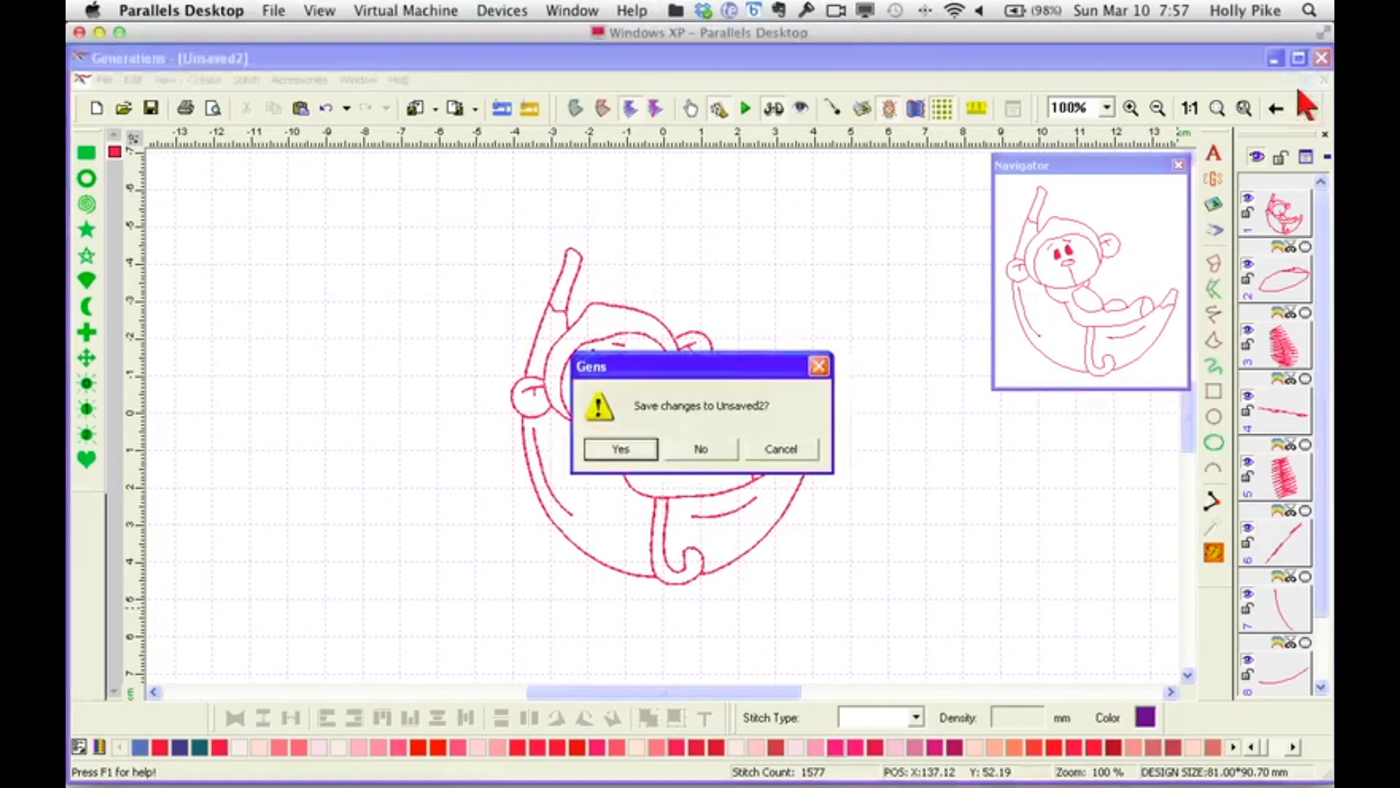
click(706, 450)
click(99, 109)
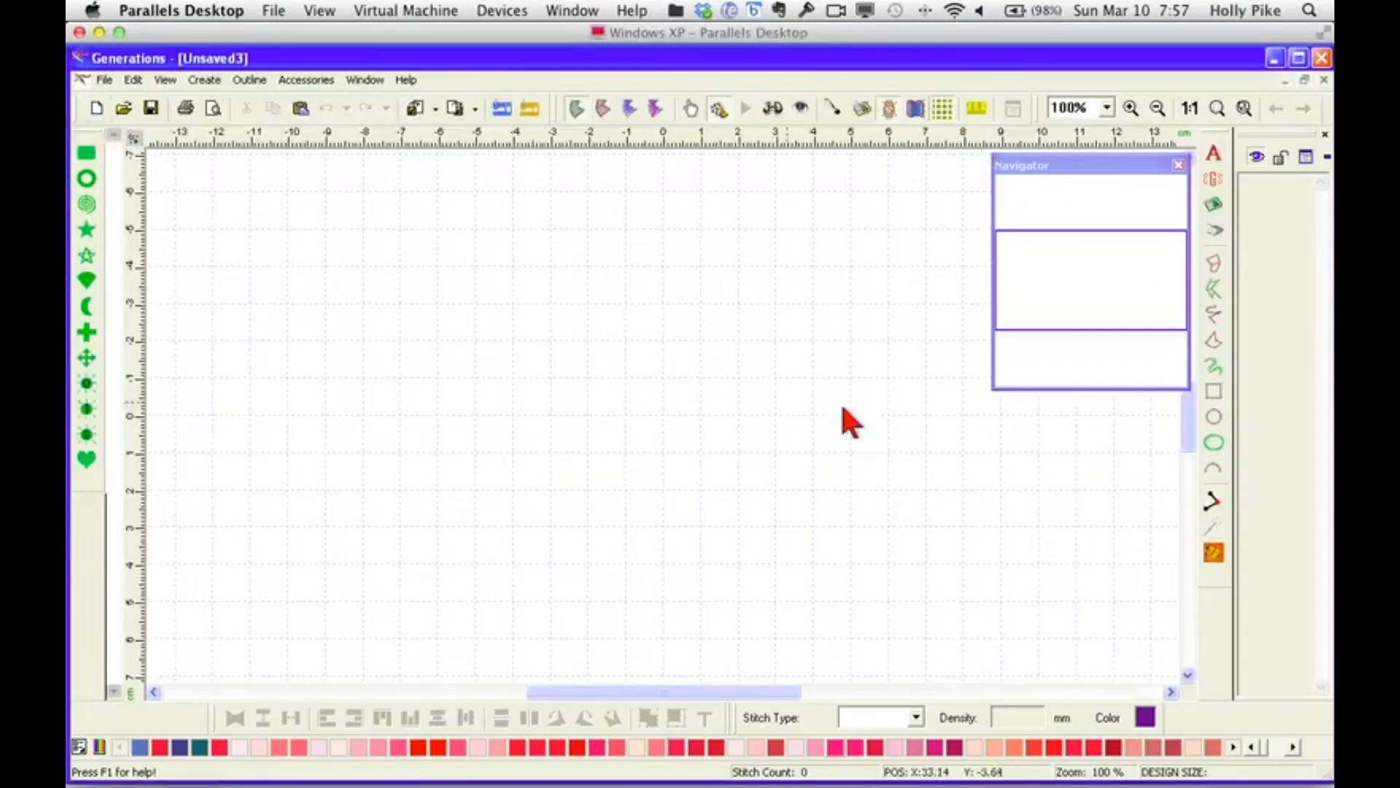
Insert the graphic mm7.gif from the SHARED-Marshmallow men gif folder.
click(1214, 205)
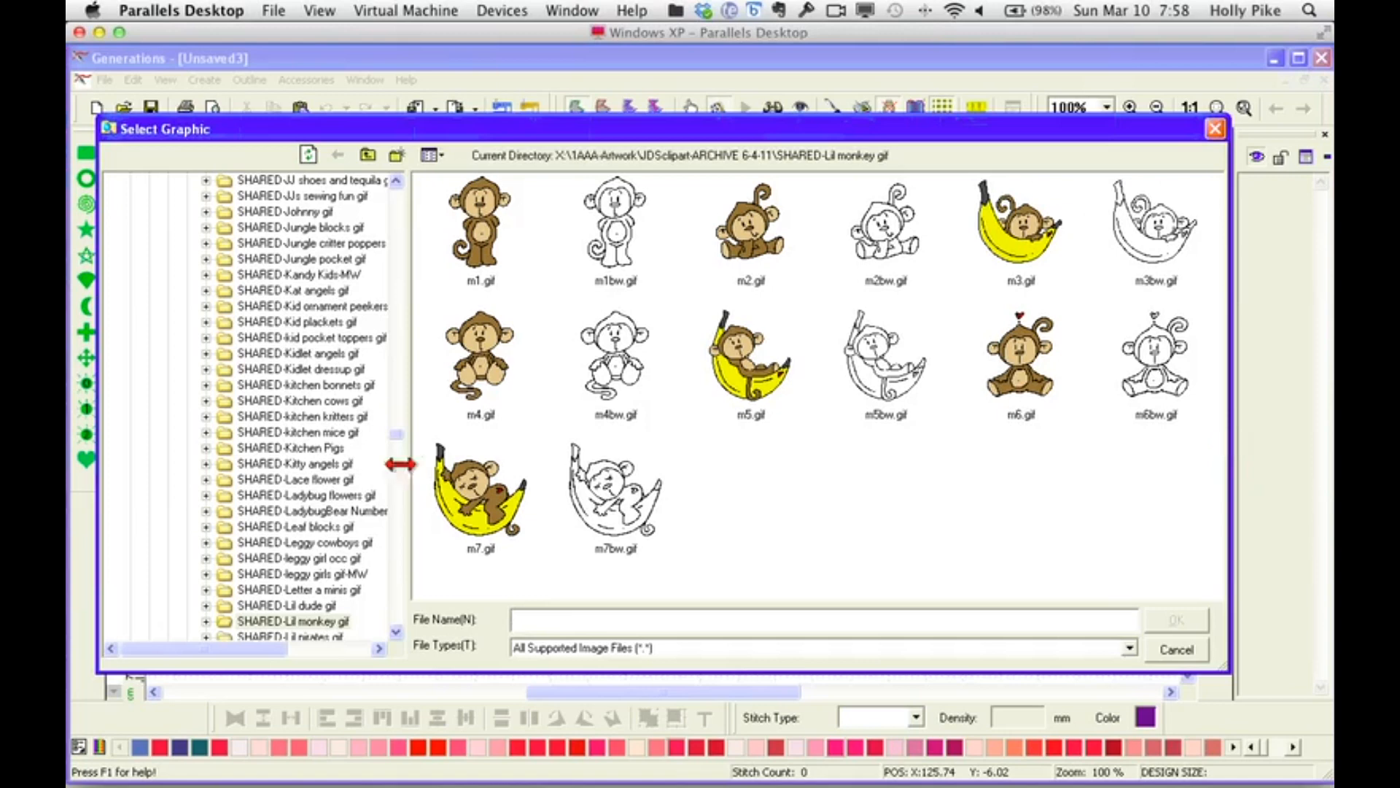
drag(399, 433, 399, 451)
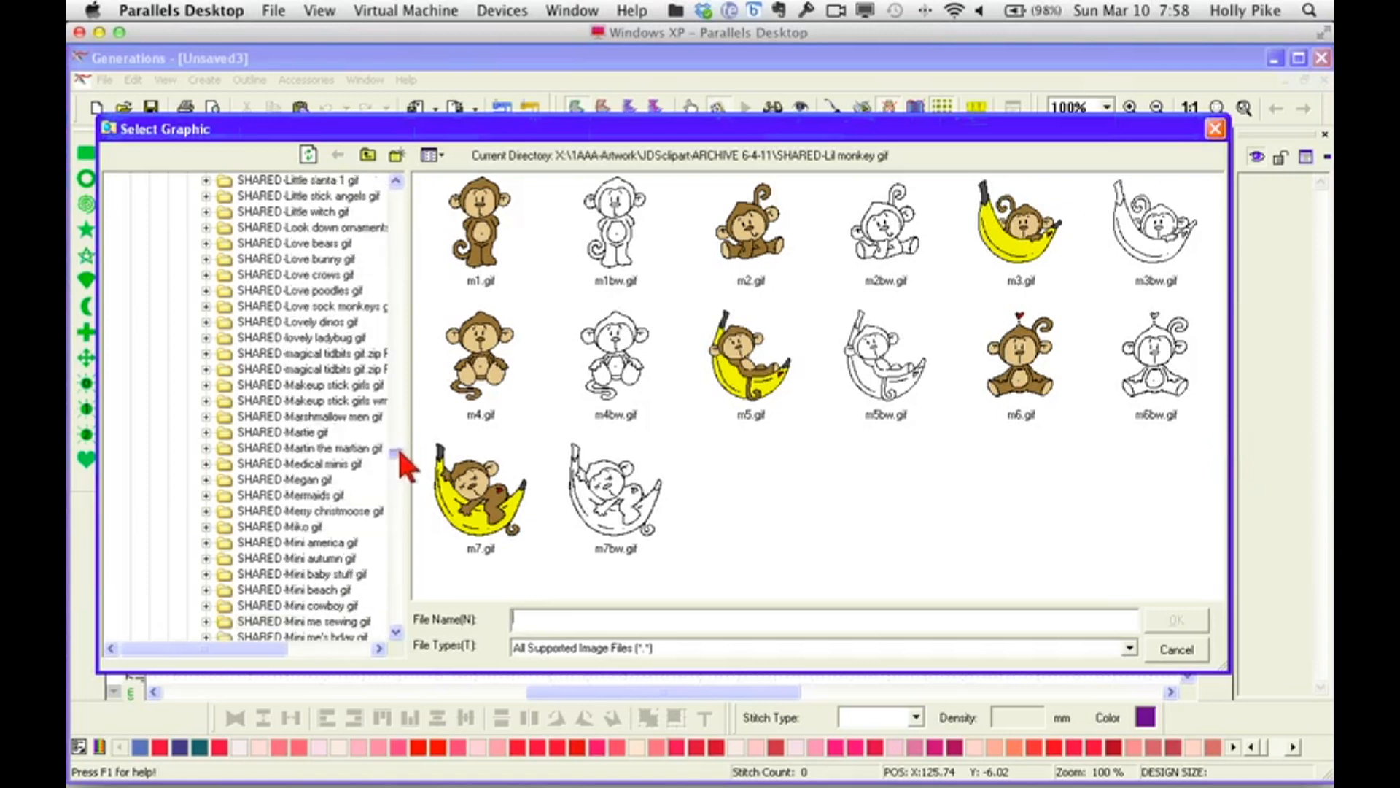
click(359, 418)
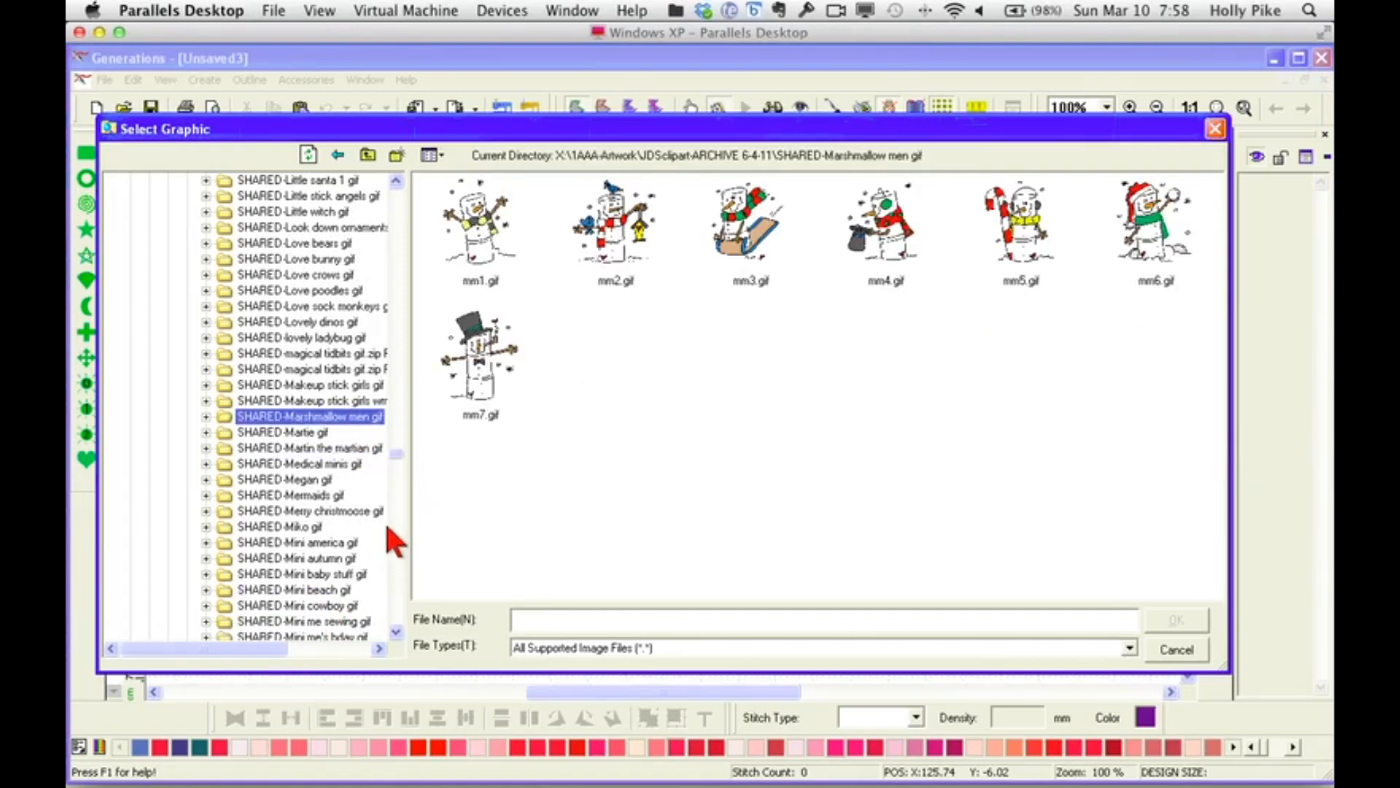
click(486, 396)
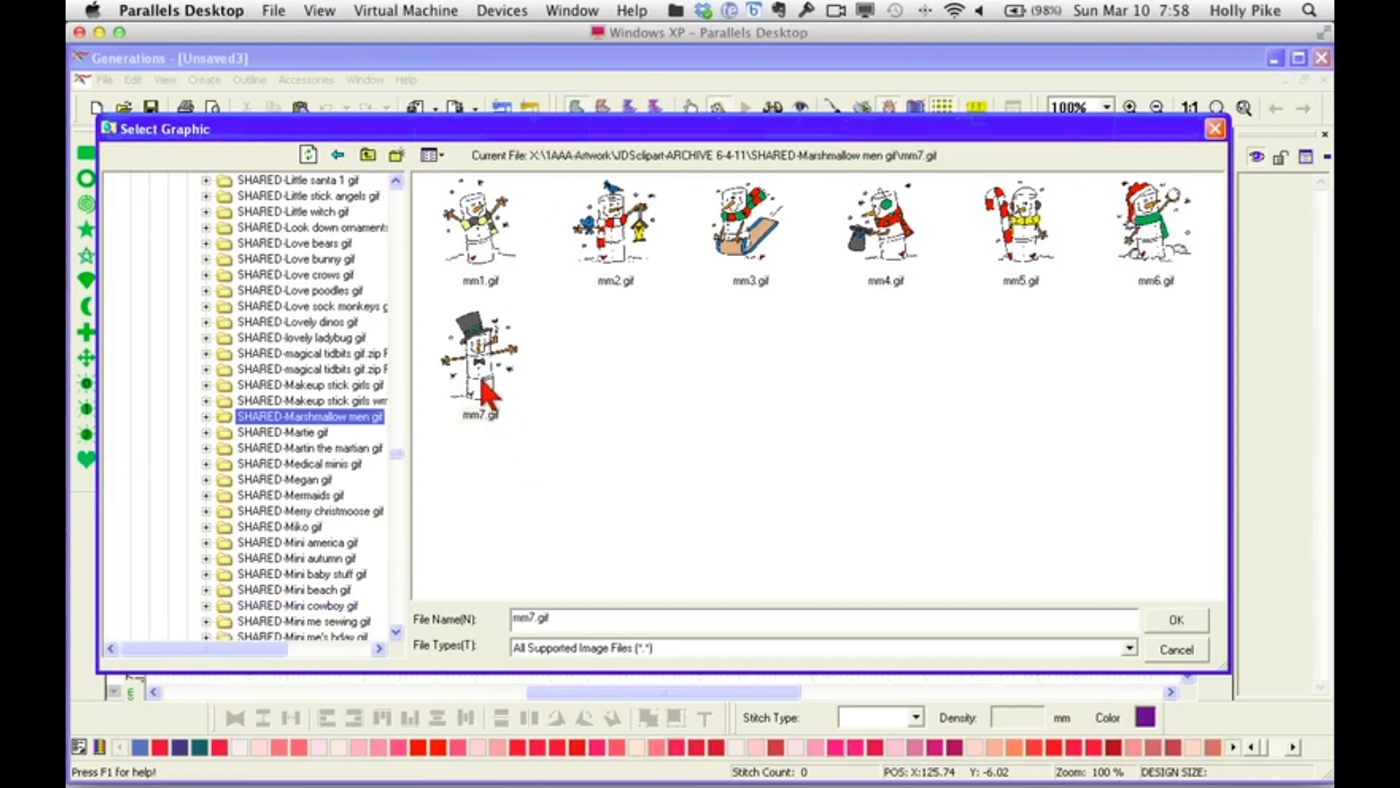
click(1155, 621)
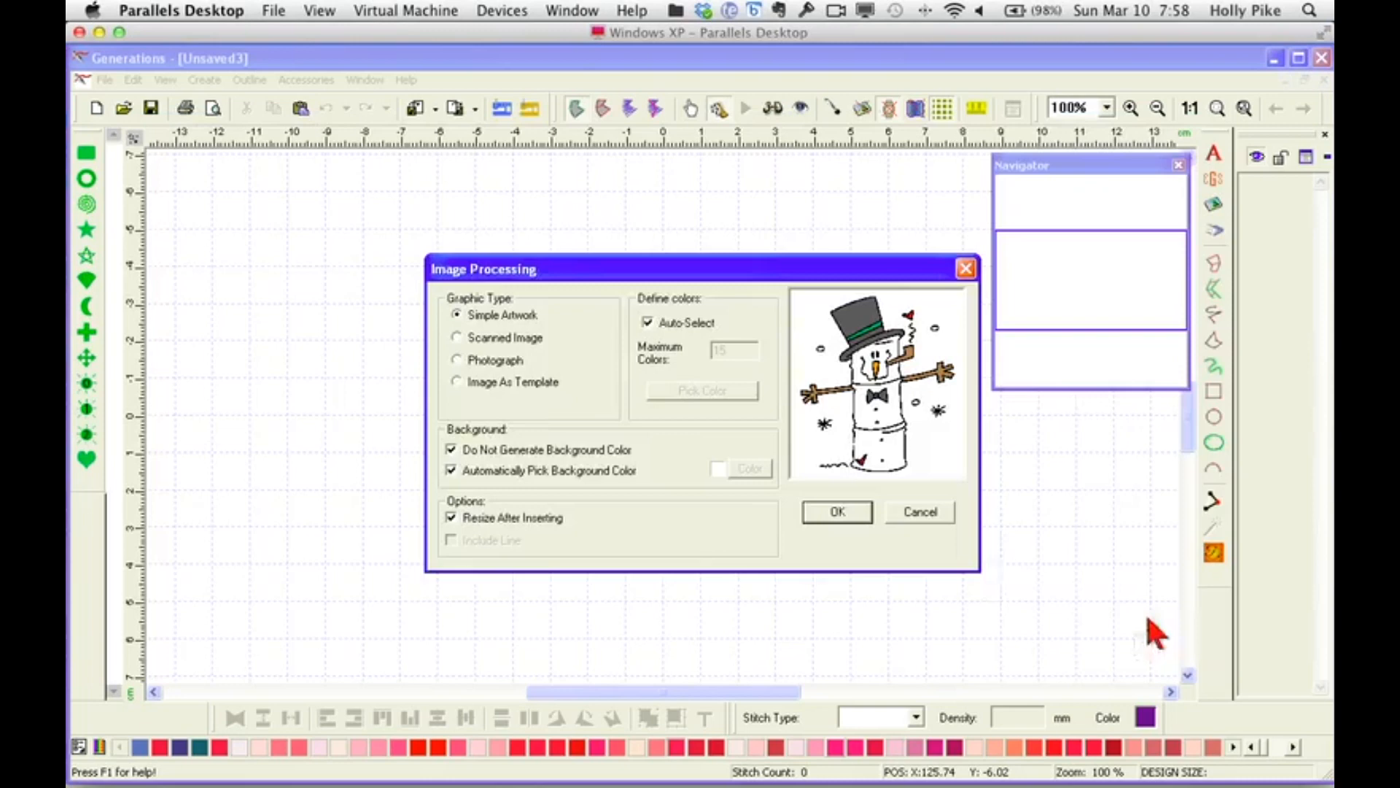
Process the graphic as Simple Artwork and resize it to a height of 95 mm with the aspect ratio maintained.
click(530, 384)
click(508, 315)
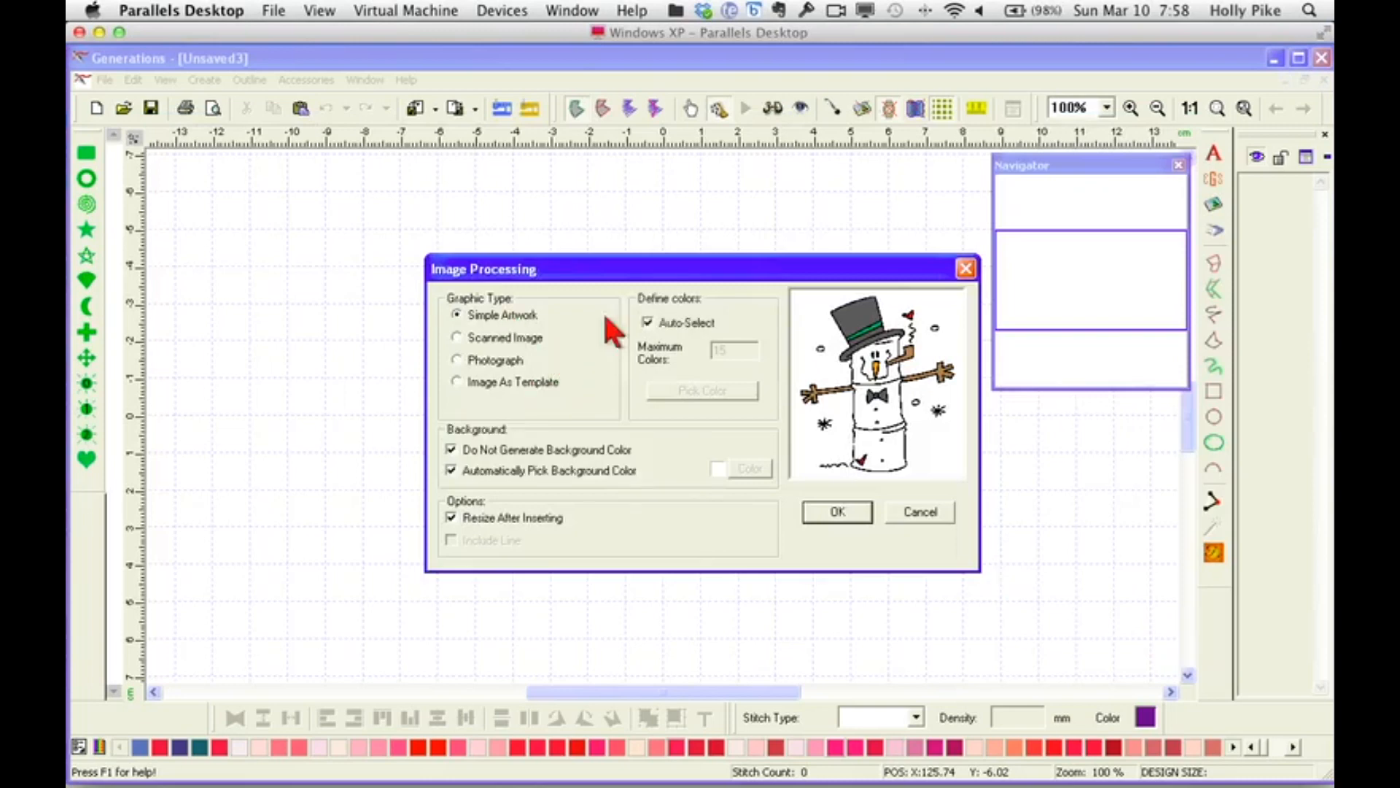
click(835, 519)
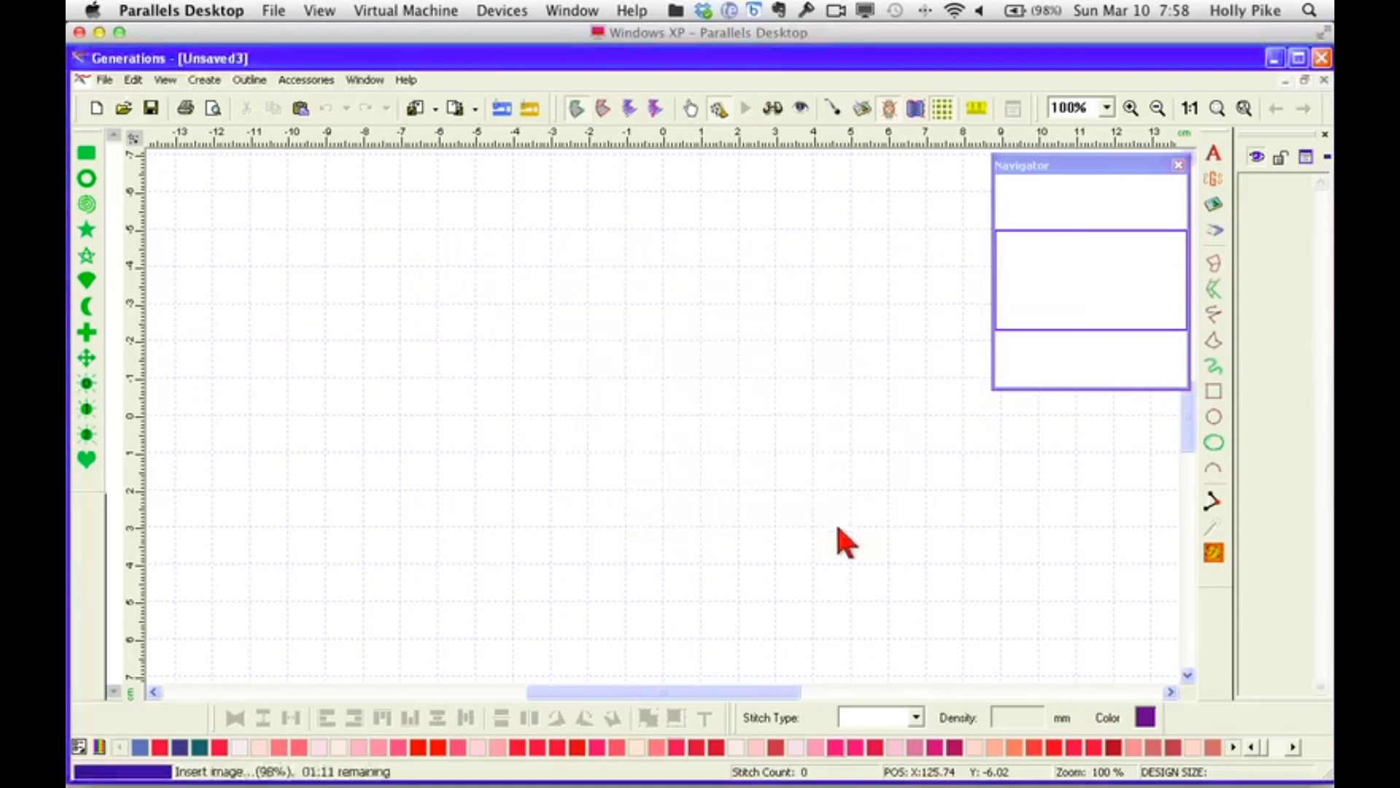
key(Tab)
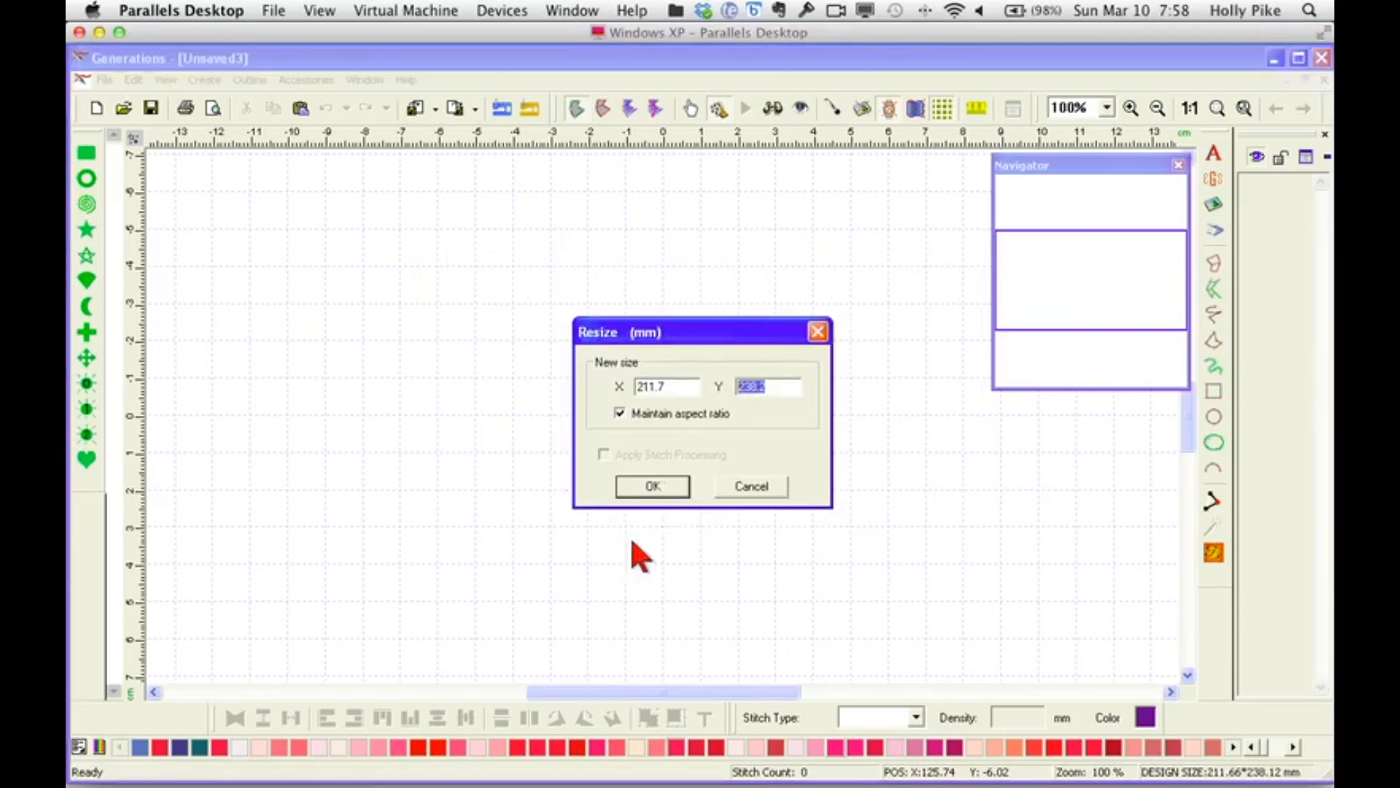
text(95)
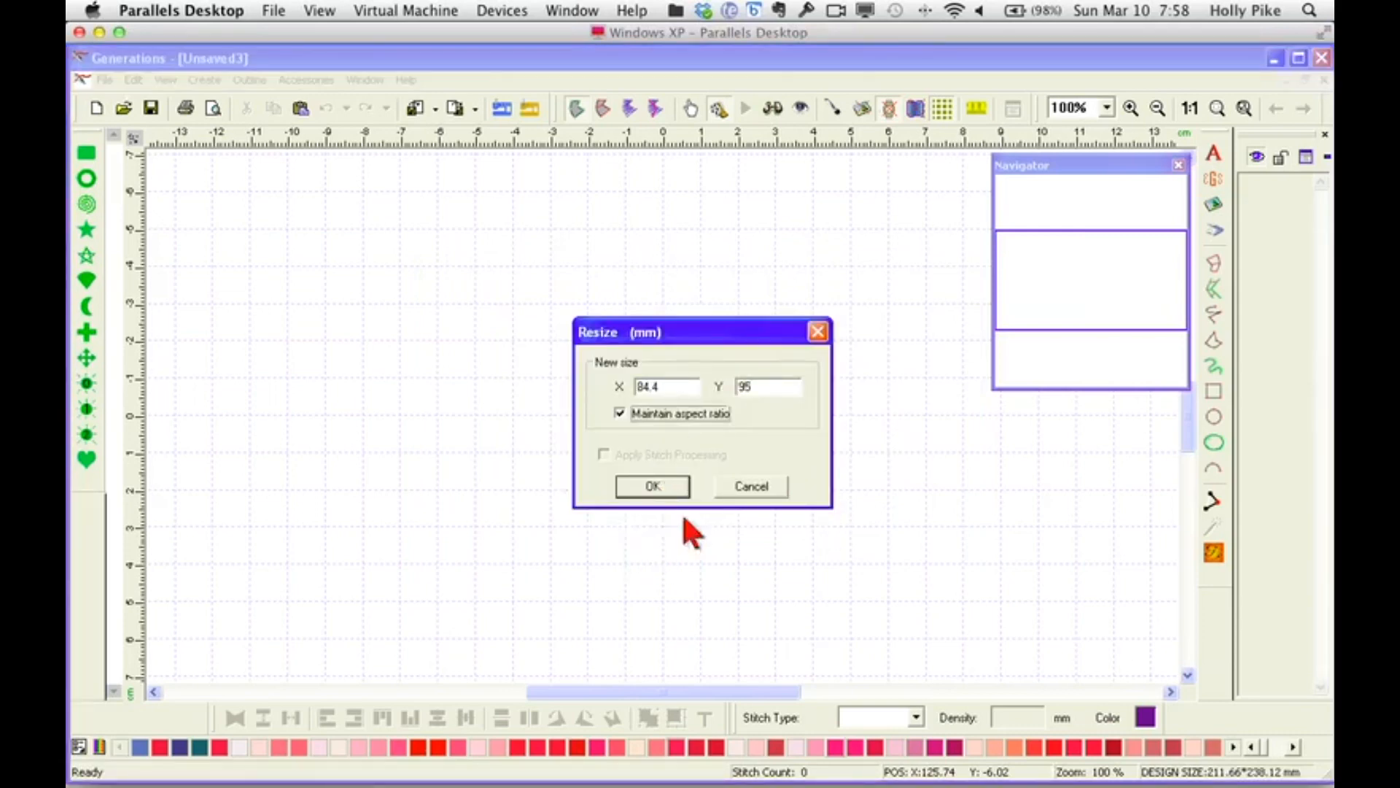
click(664, 490)
Delete the background area around the snowman, then generate the stitches and switch their display mode.
double_click(805, 266)
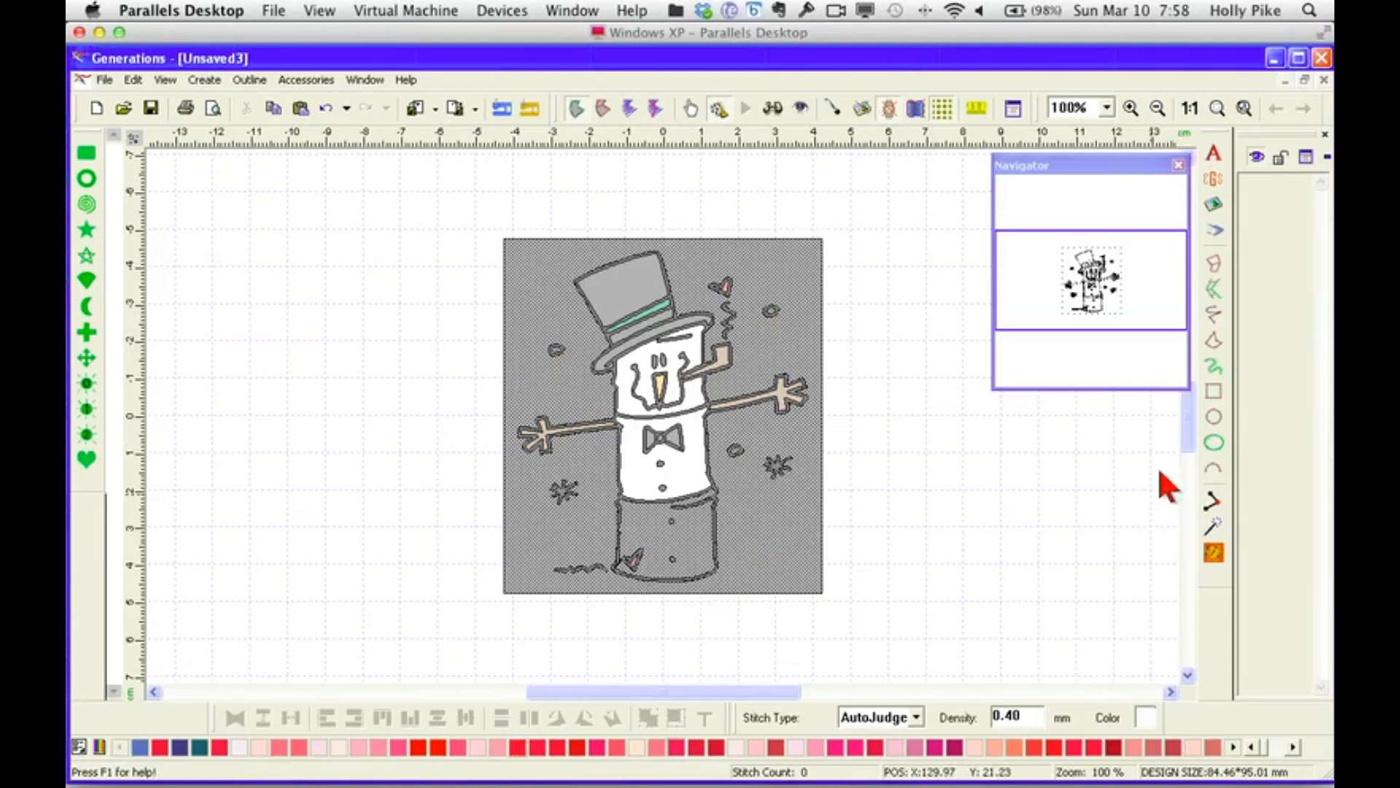
key(Delete)
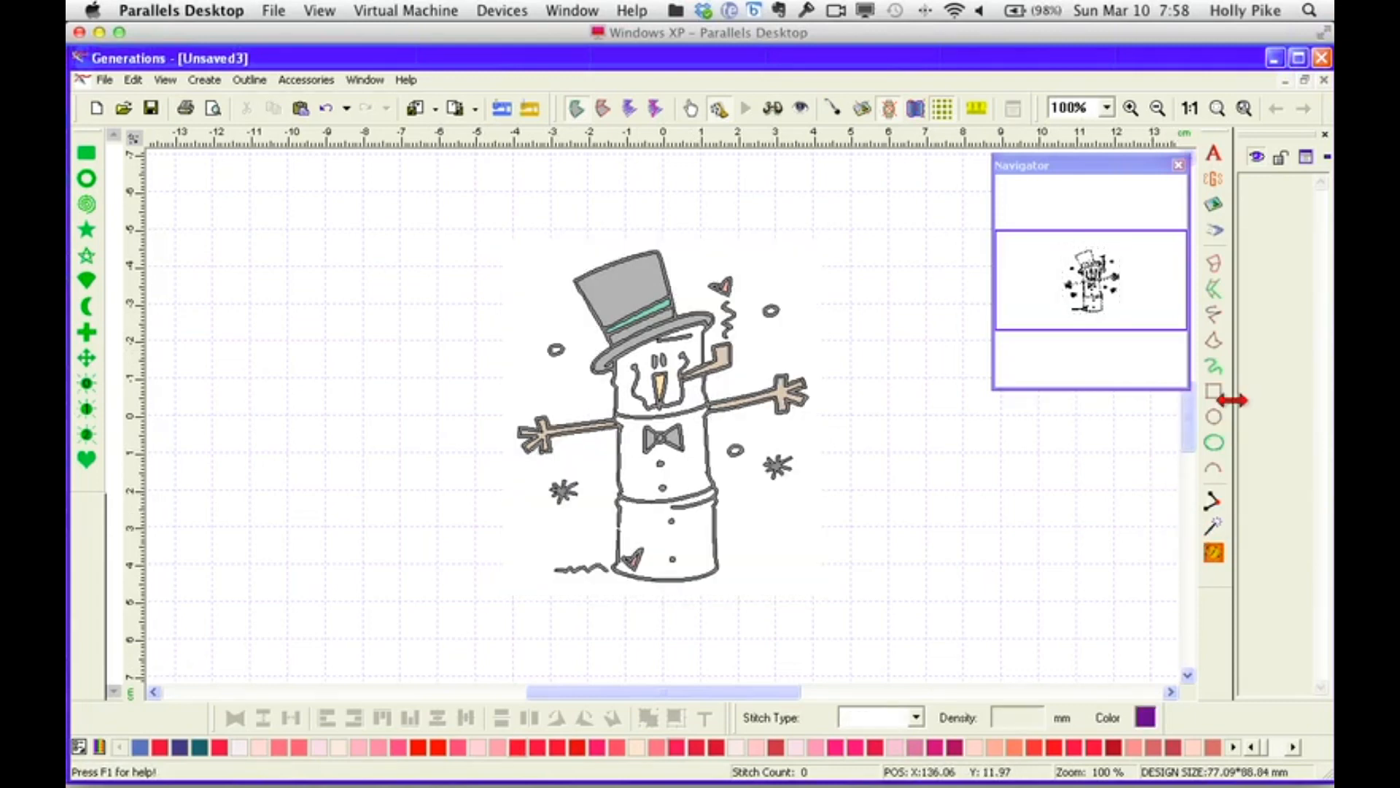
click(1214, 552)
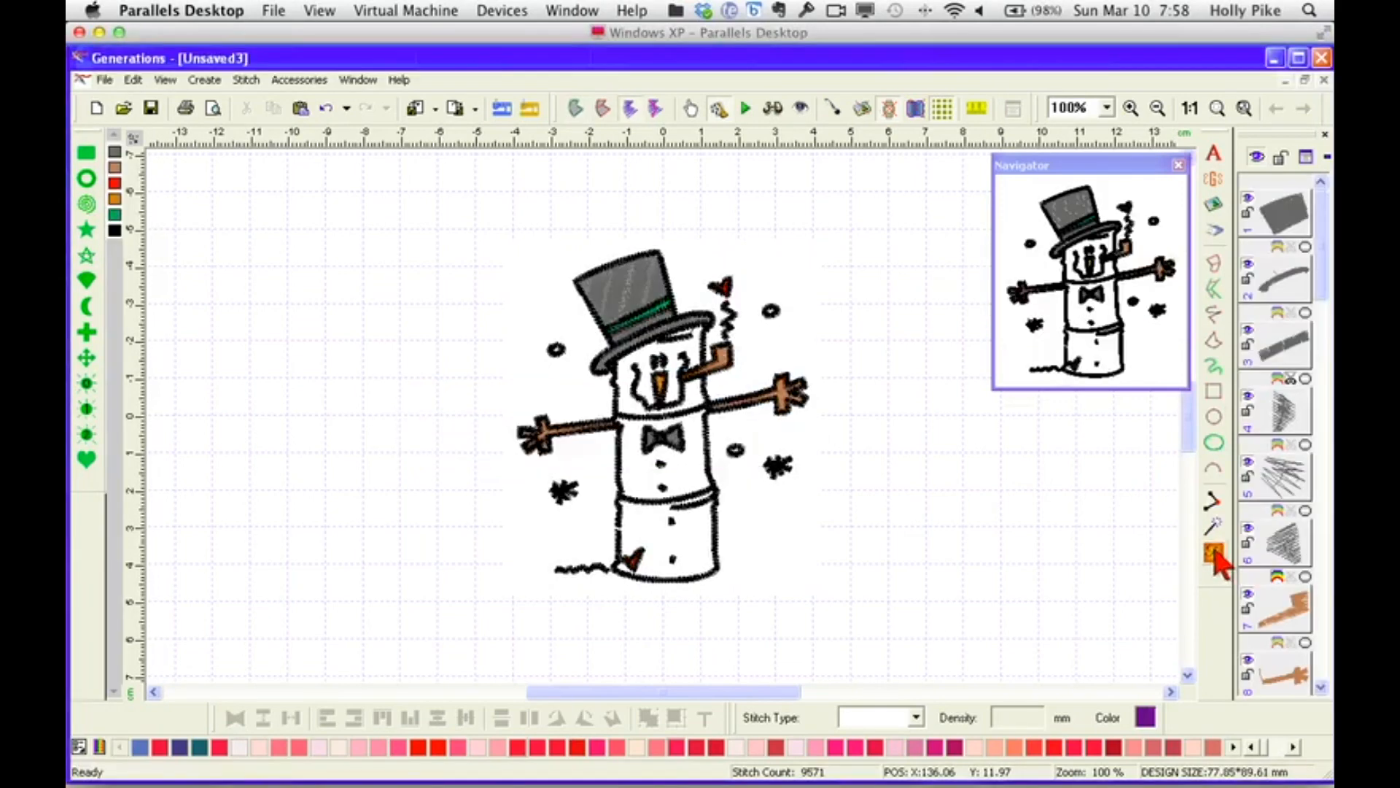
click(773, 108)
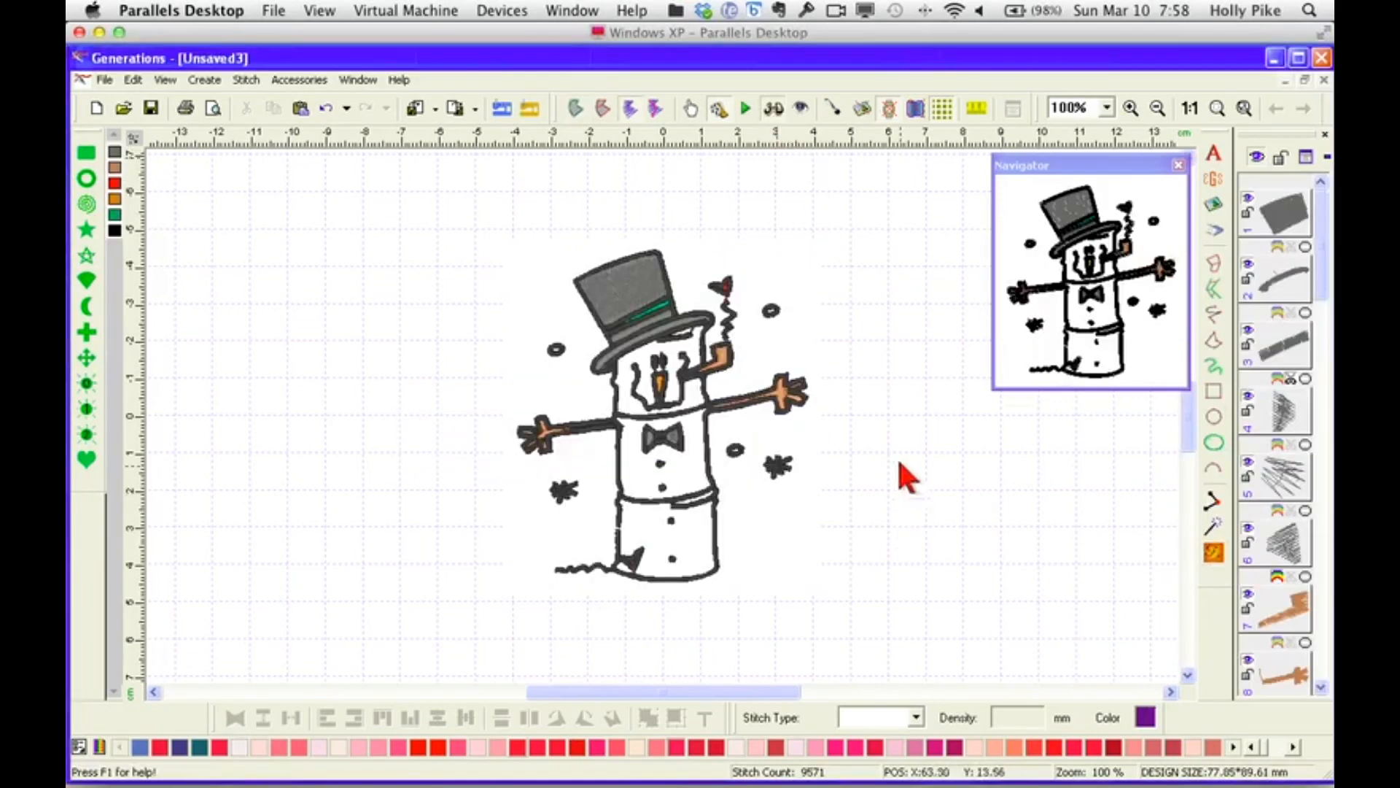
Select the unfilled upper sections of the snowman's body and generate their white fill stitches.
click(689, 399)
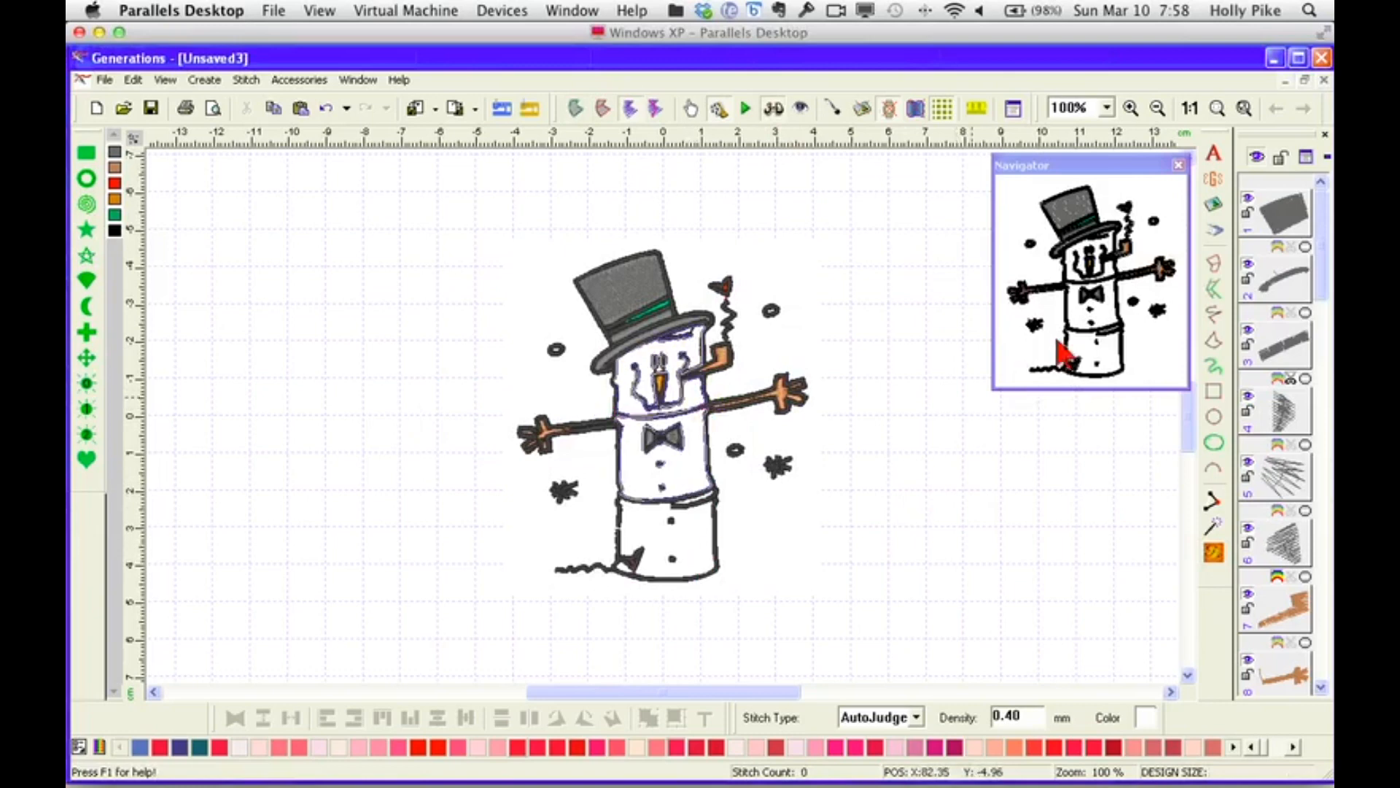
click(1213, 552)
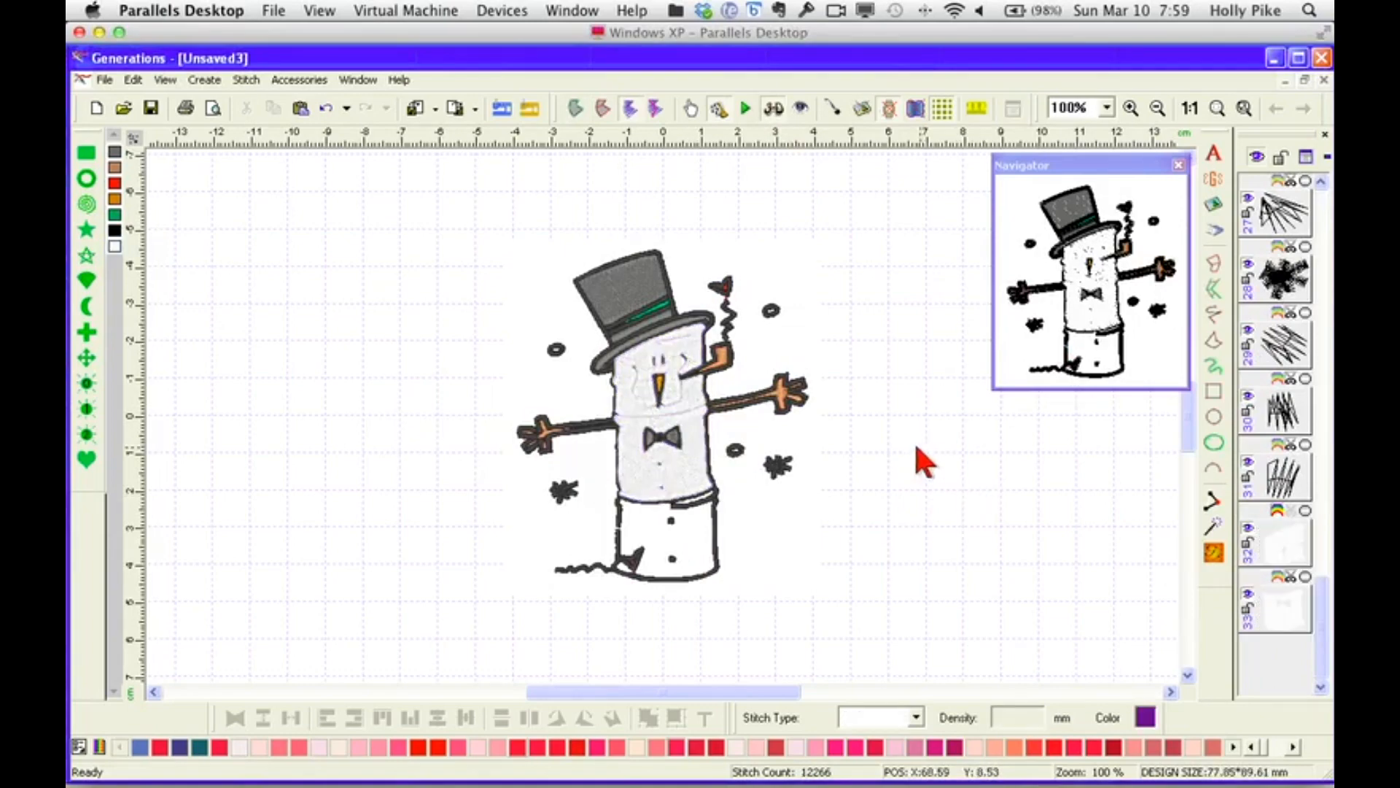
Draw a closed free hand area along the outline of the snowman's lower body section.
click(1107, 108)
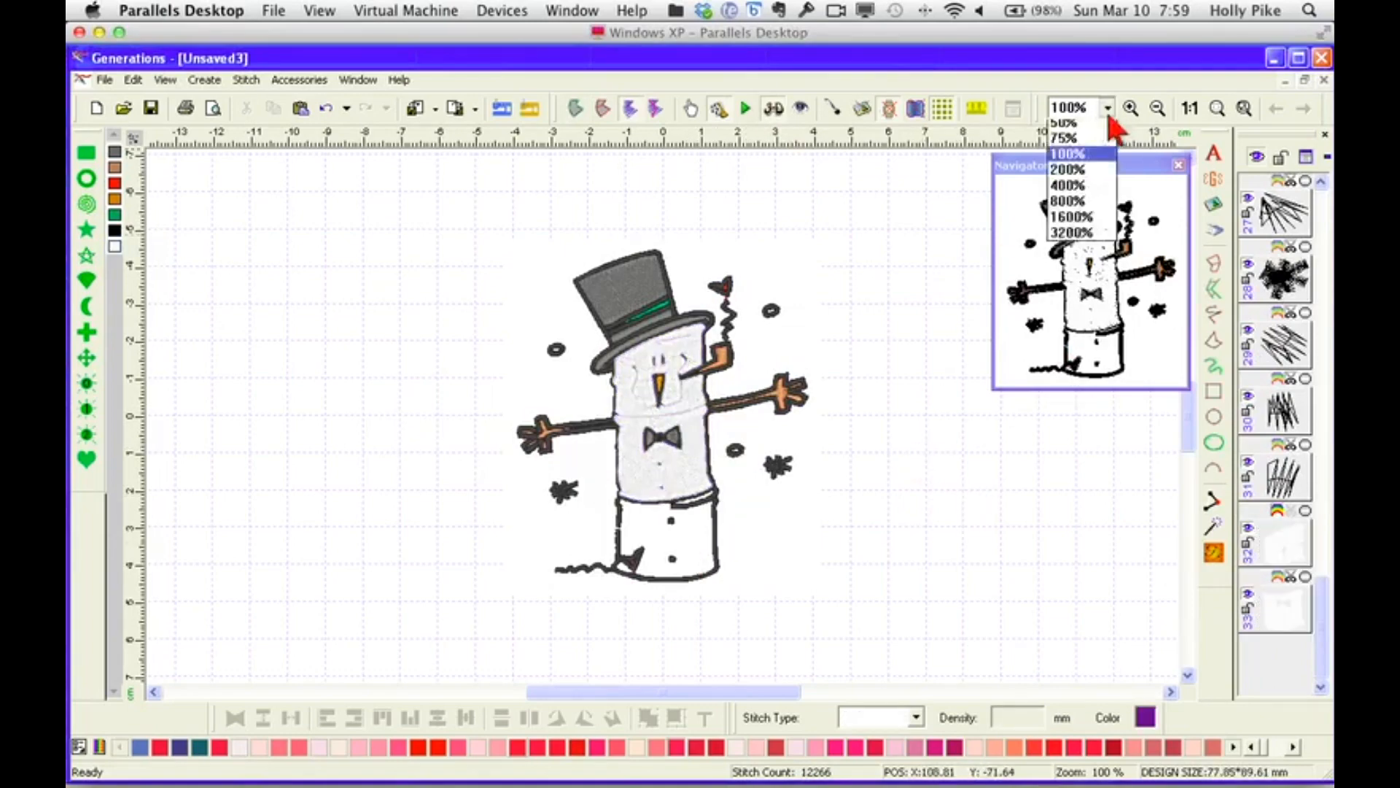
click(1081, 212)
scroll(1187, 438, down, 6)
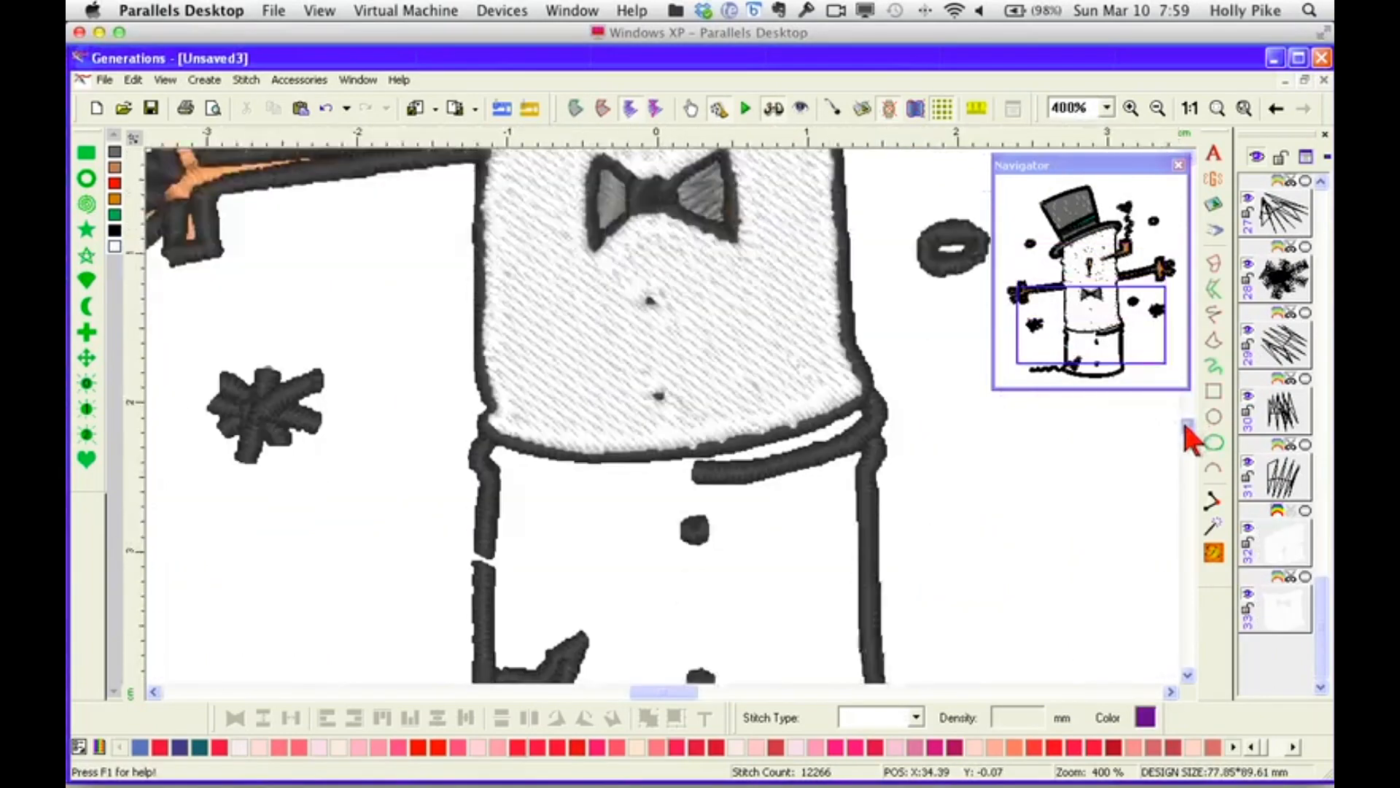
click(1215, 343)
drag(865, 220, 875, 237)
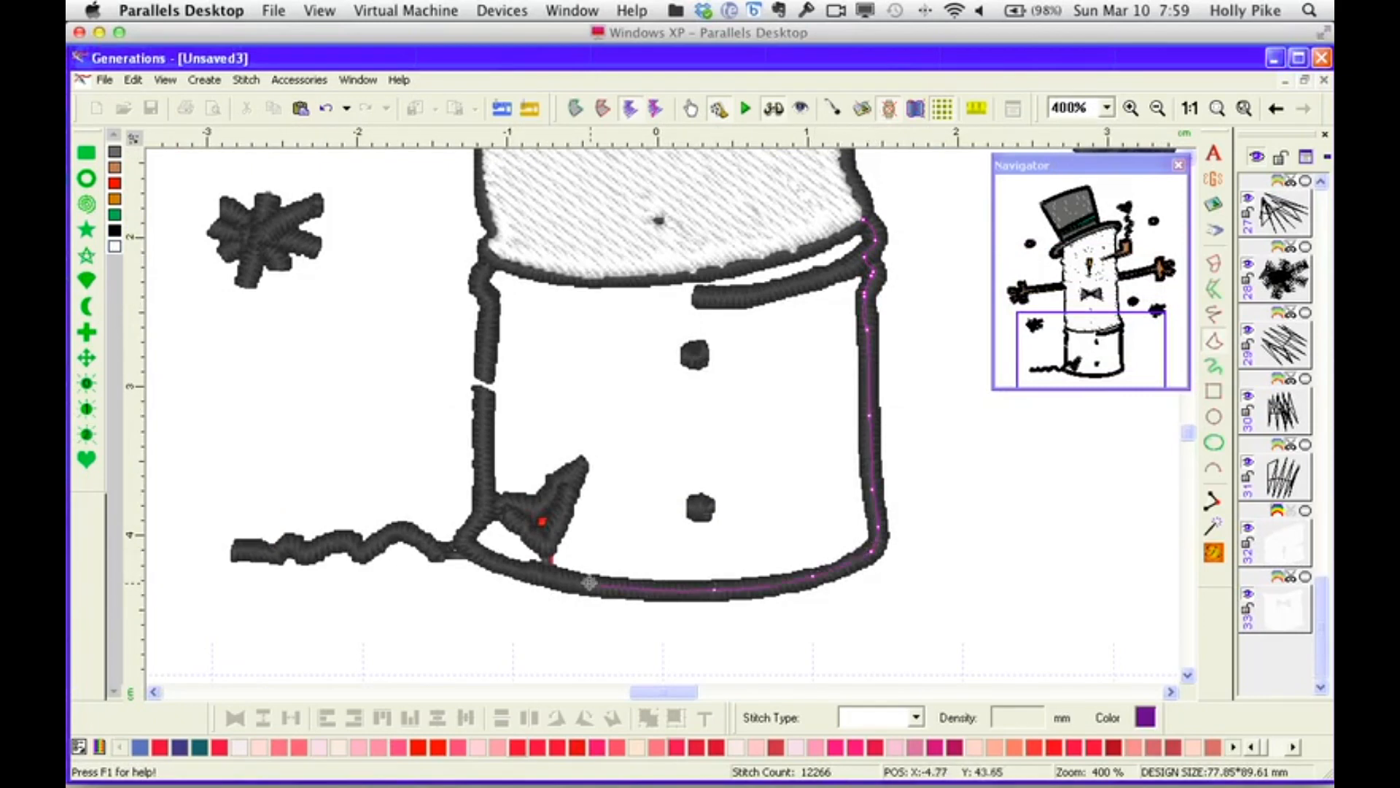
drag(508, 568, 472, 554)
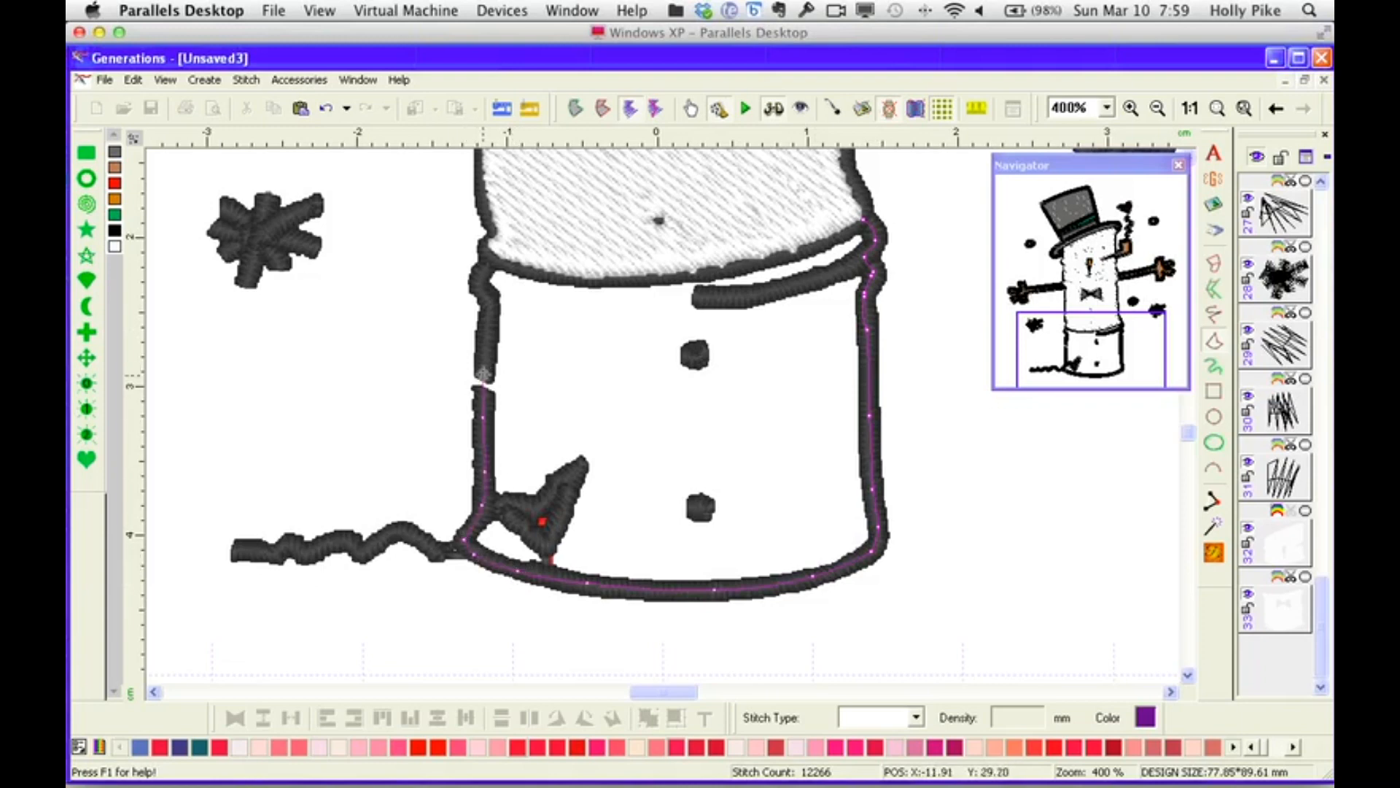
mouse_move(485, 267)
mouse_down()
mouse_move(521, 256)
mouse_move(642, 276)
mouse_move(818, 237)
mouse_up()
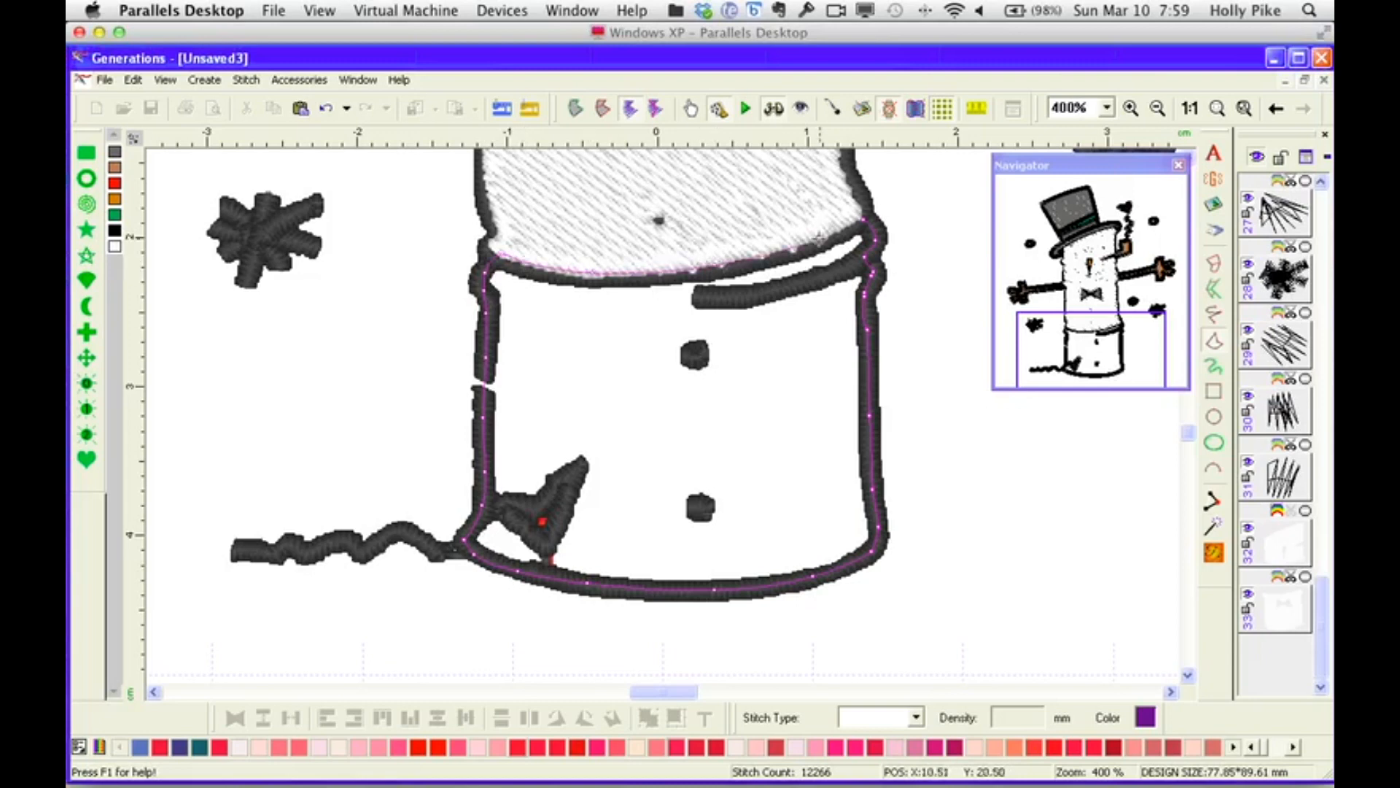
right_click(860, 219)
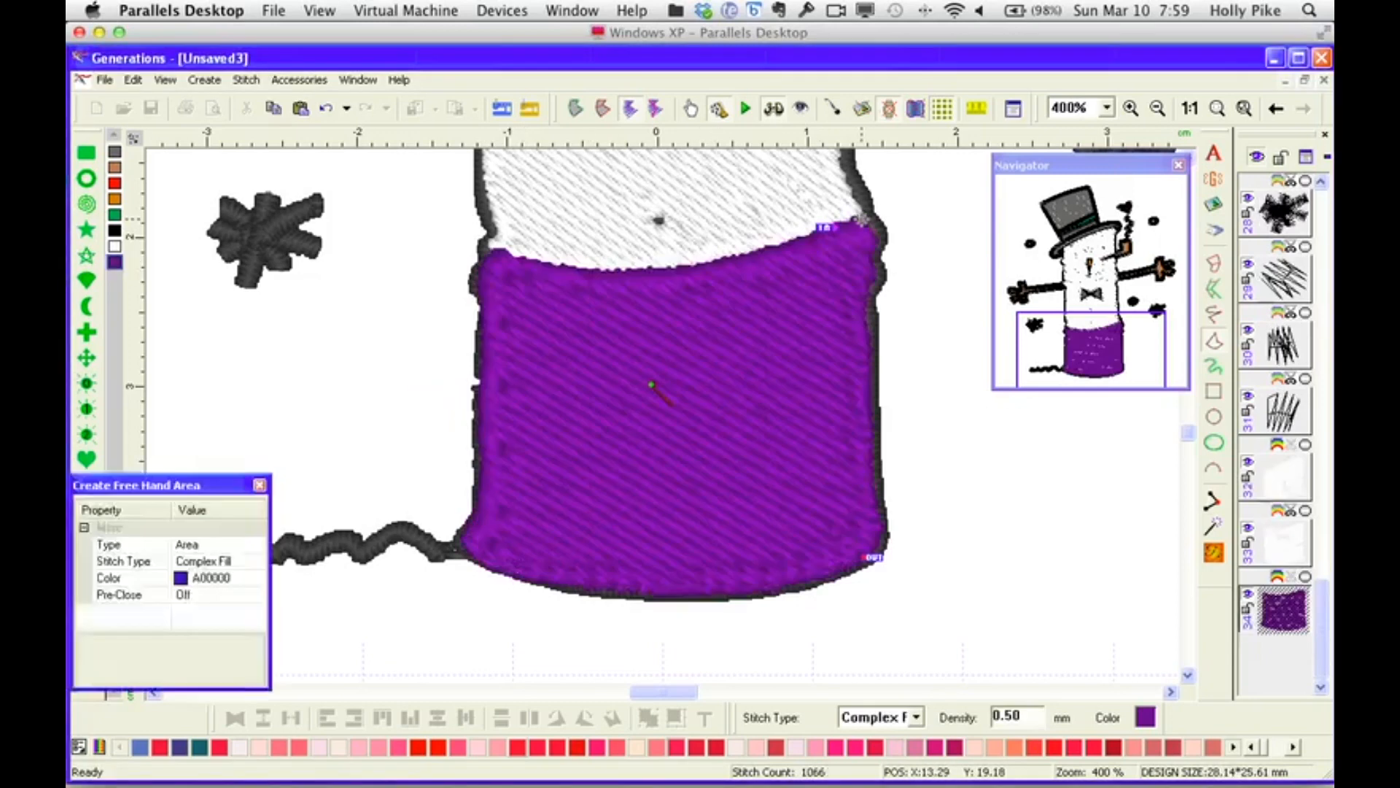
Move the two white body fills and the new lower-body area to the top of the stitching order.
click(1282, 482)
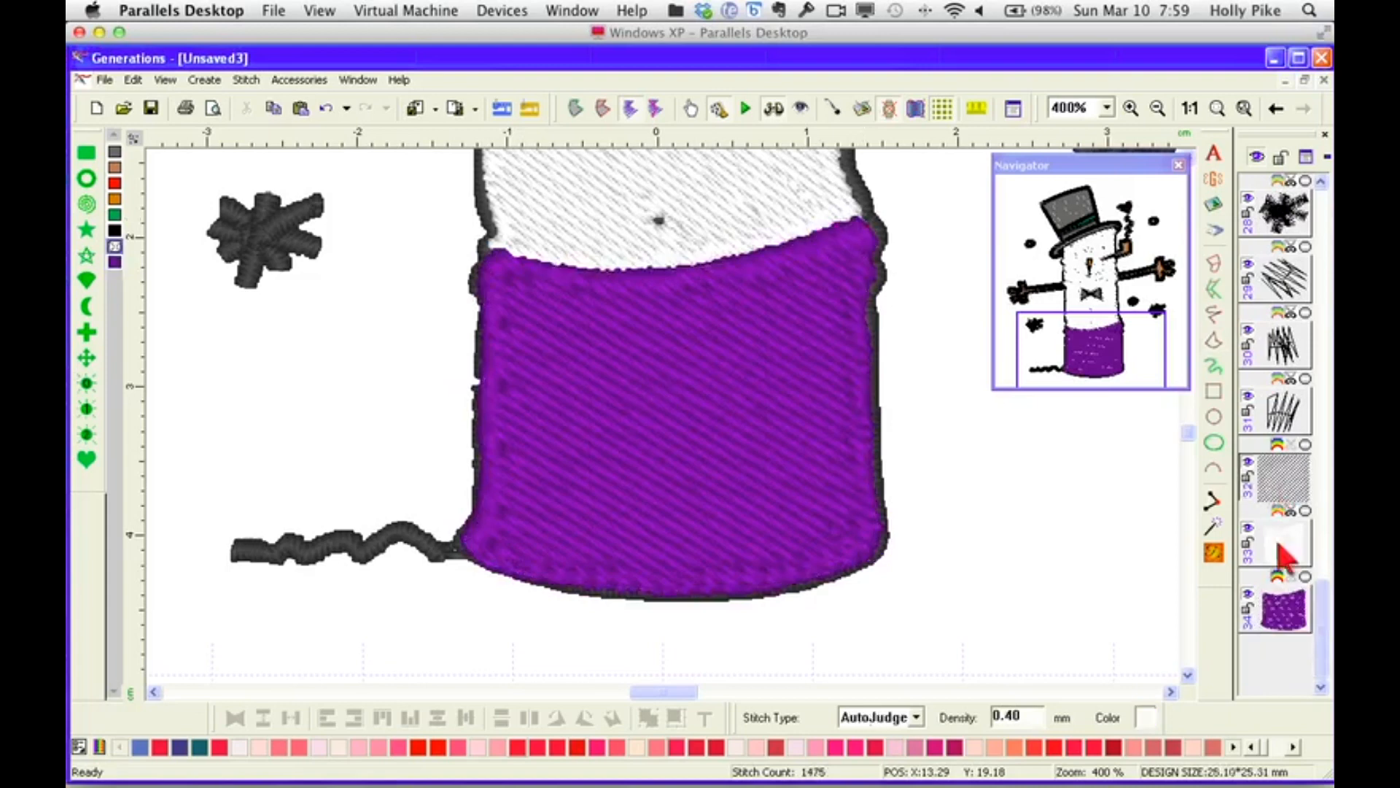
shift+click(1283, 547)
right_click(1271, 471)
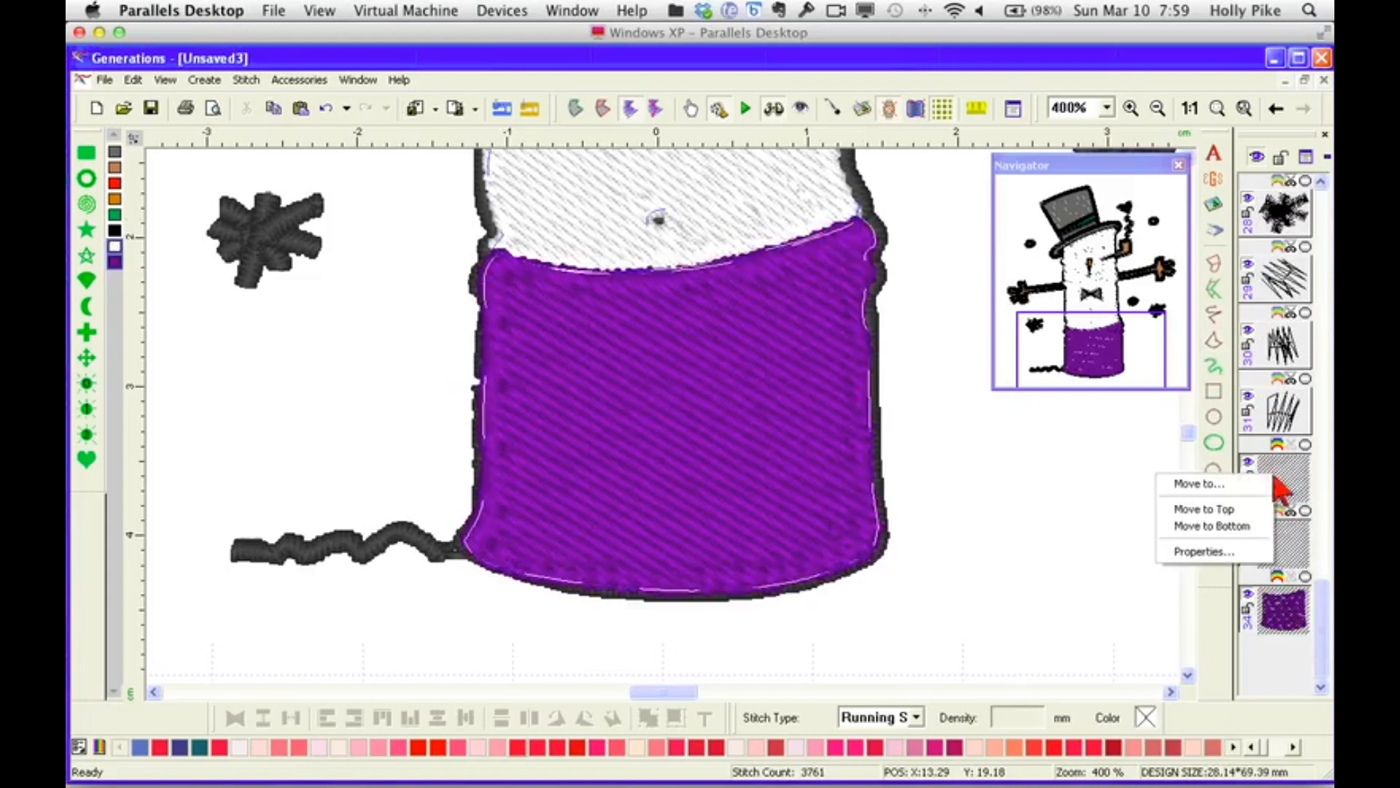
click(1238, 484)
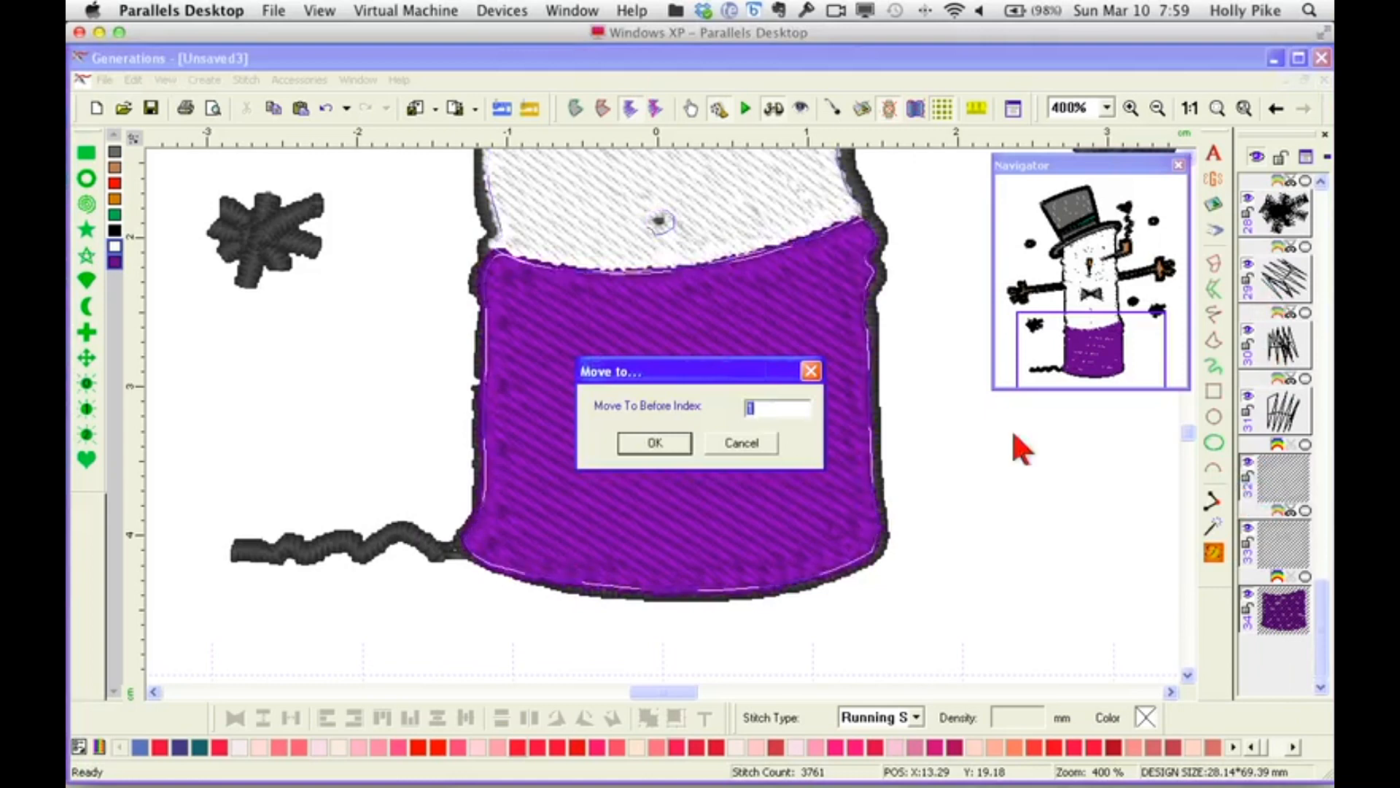
click(732, 445)
right_click(1280, 490)
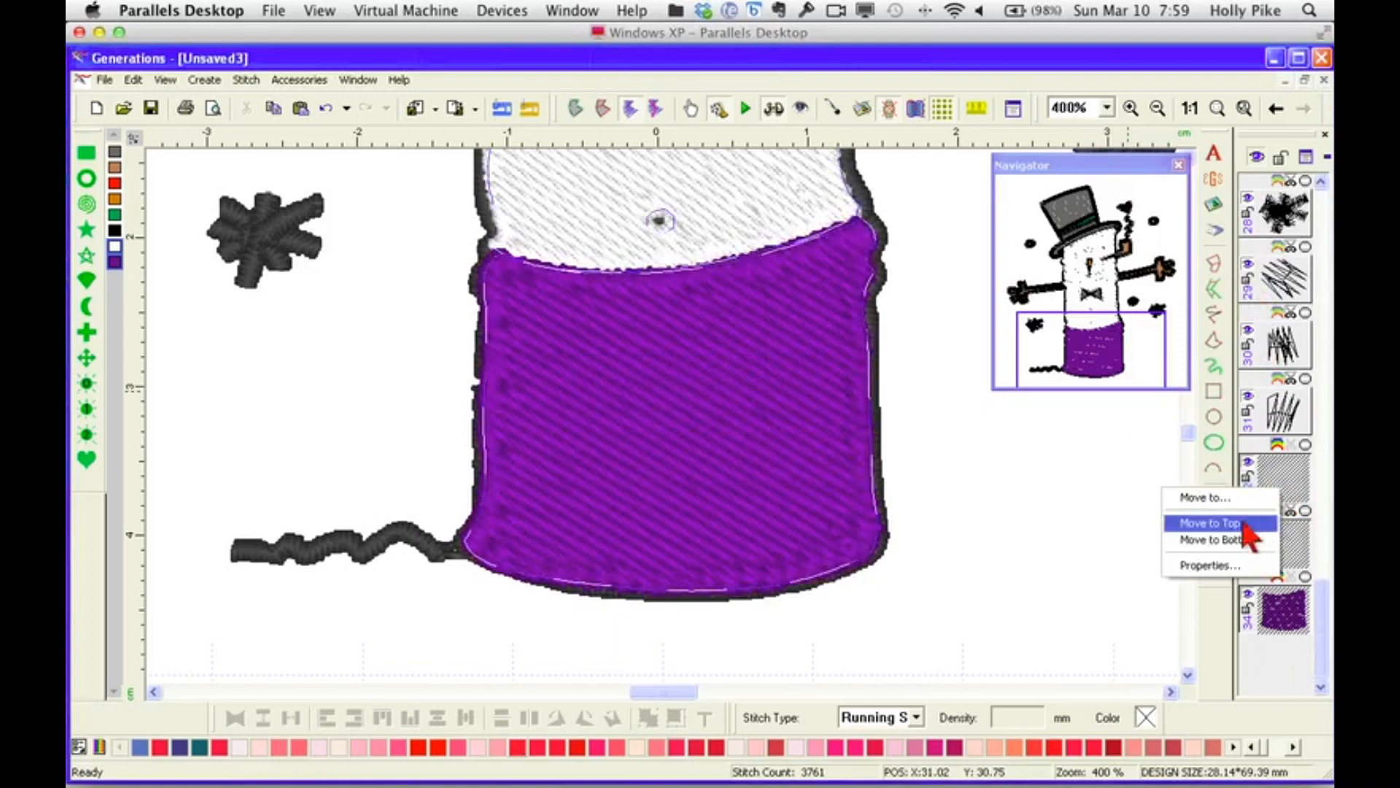
click(1238, 565)
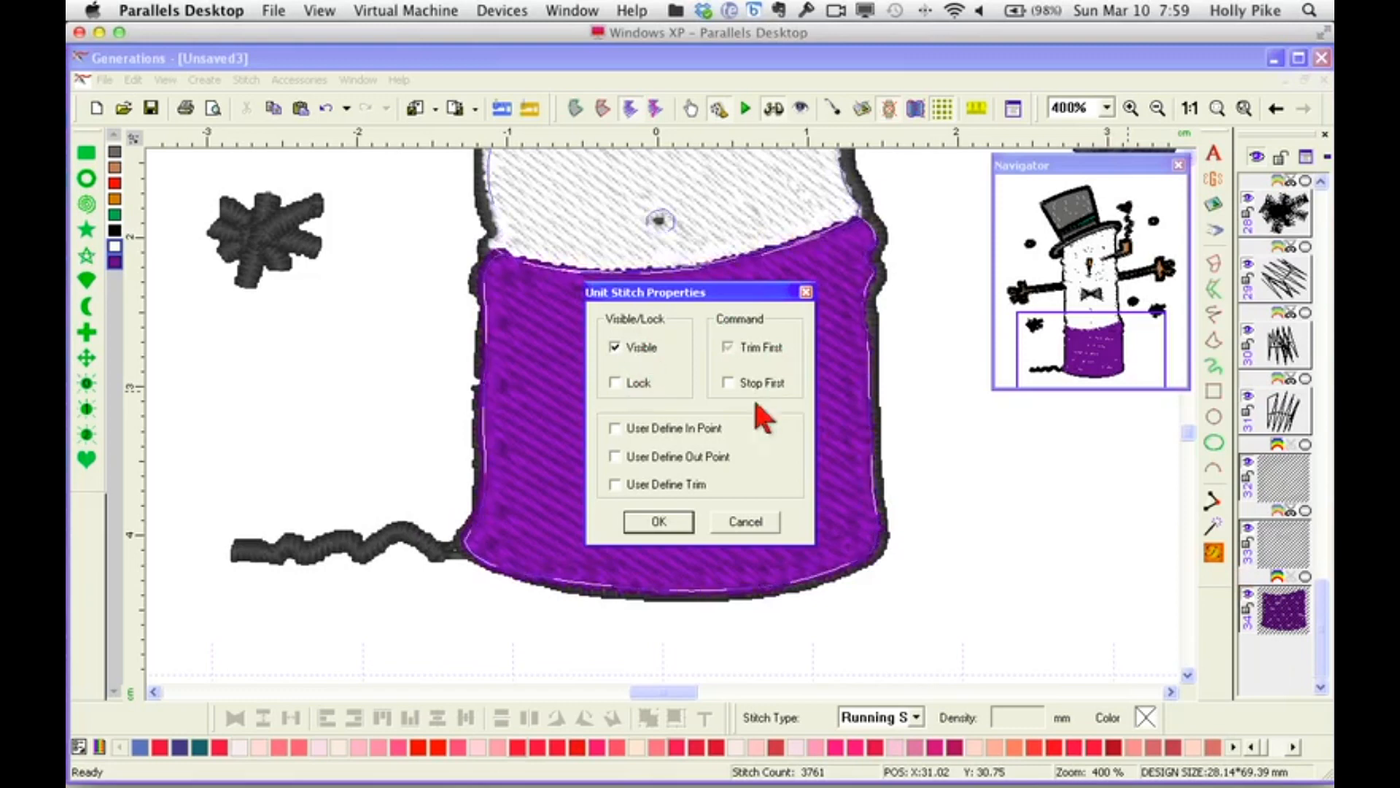
click(745, 521)
right_click(1285, 500)
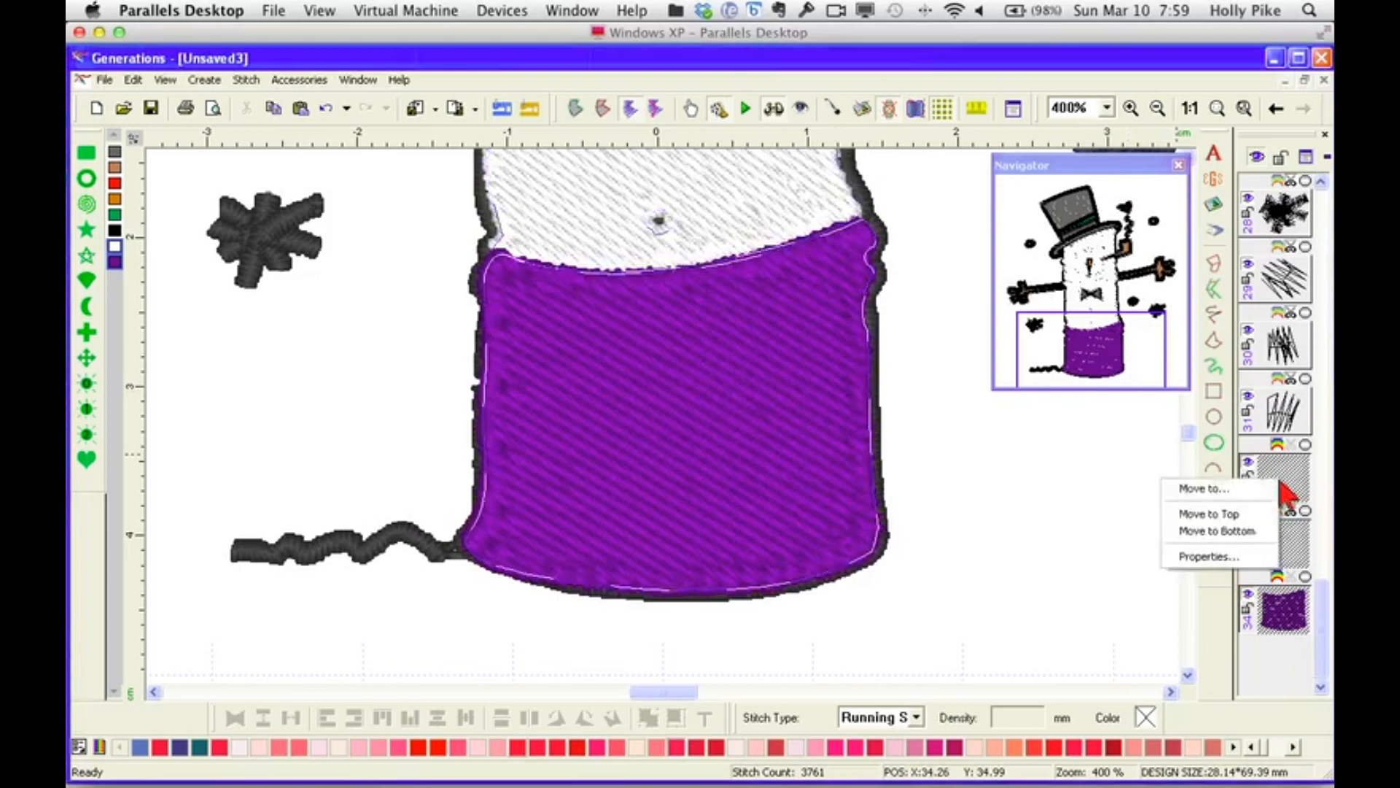
click(1227, 515)
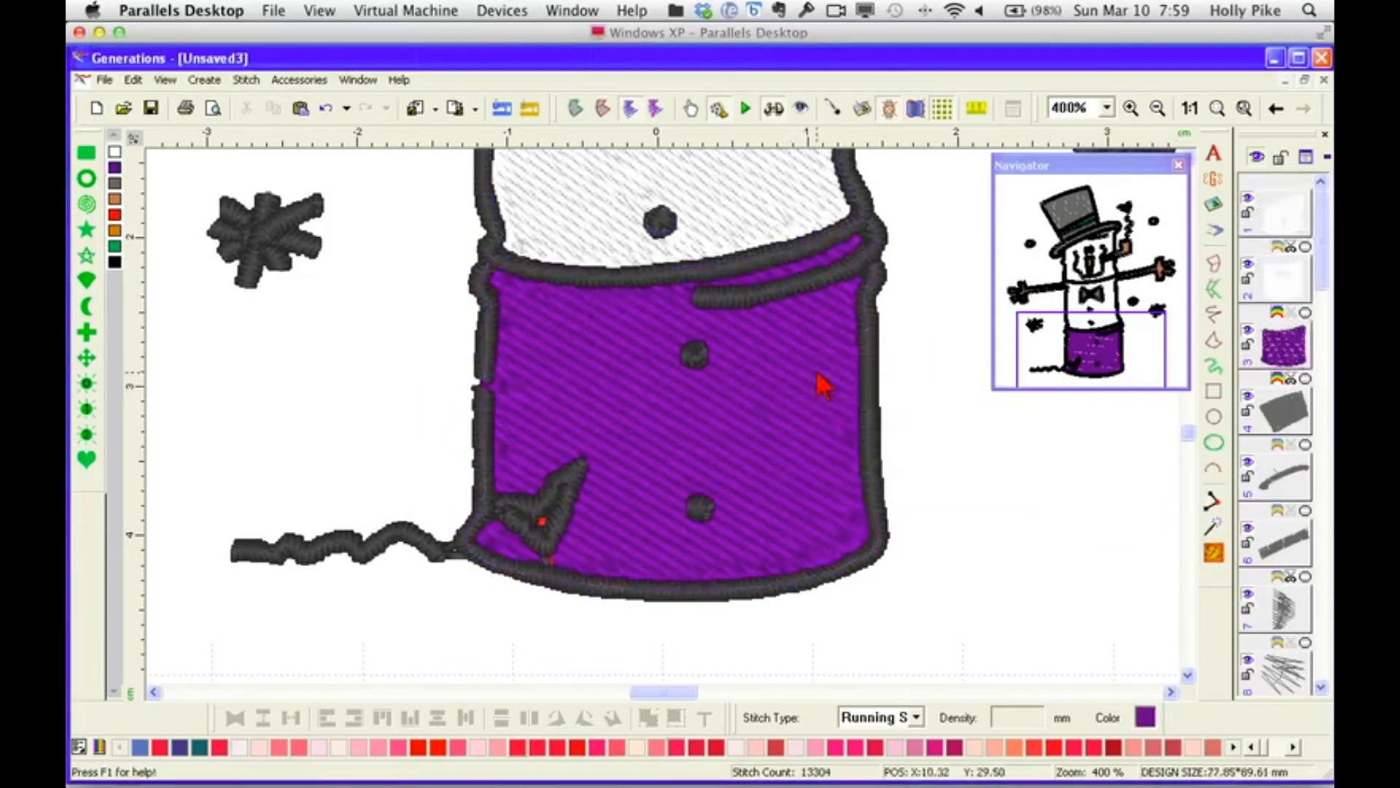
Recolor the lower-body area white and regenerate the stitches, then deselect it with the whole design in view.
click(784, 379)
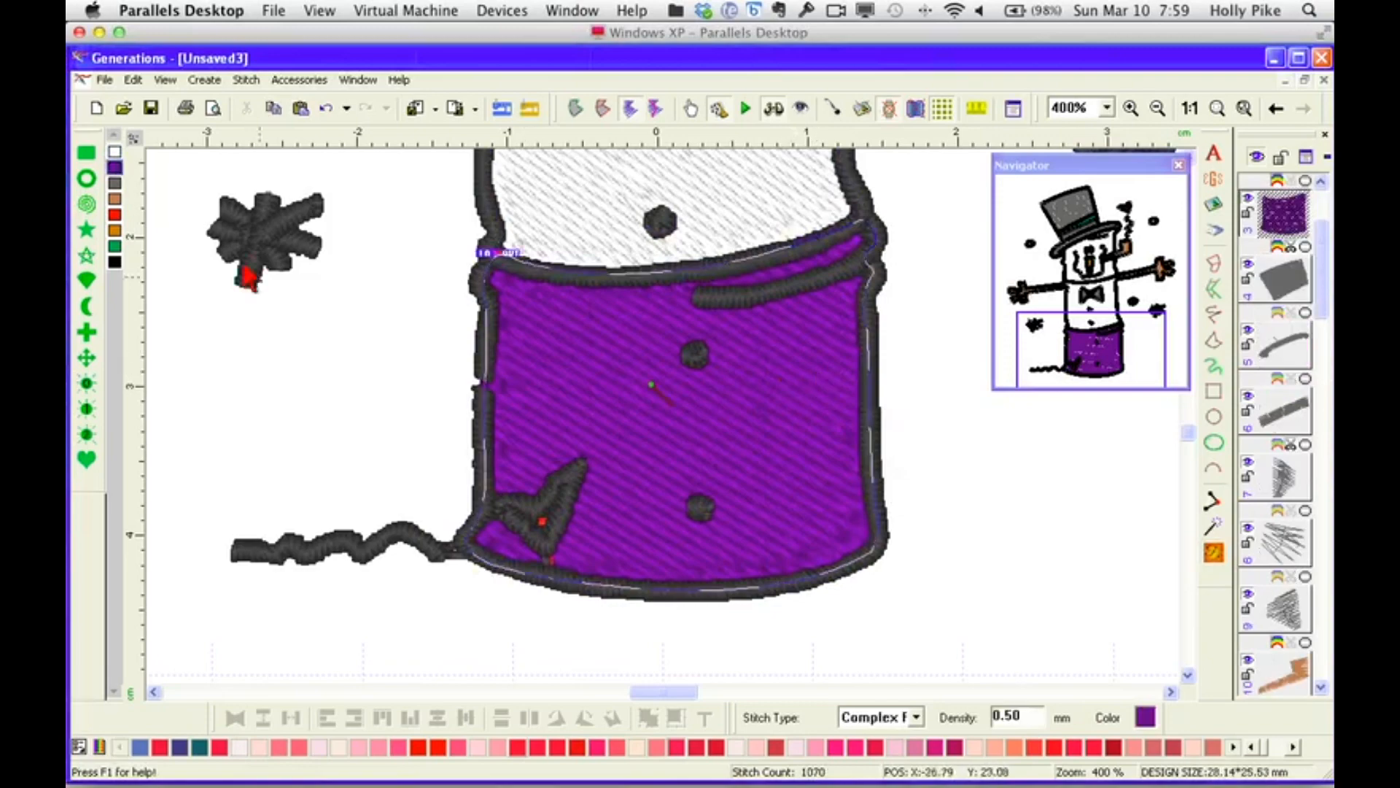
click(115, 152)
click(1215, 554)
drag(1188, 433, 1189, 408)
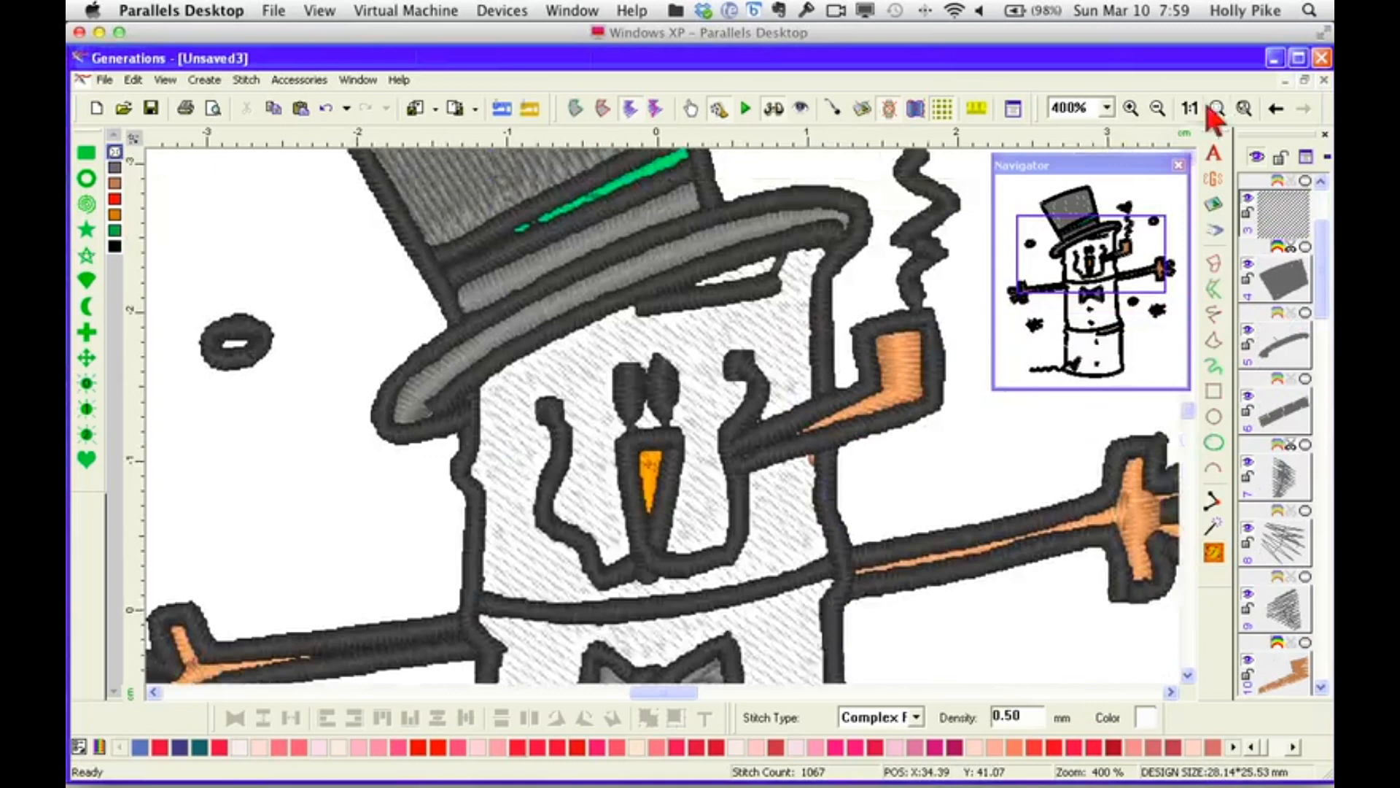
click(1213, 108)
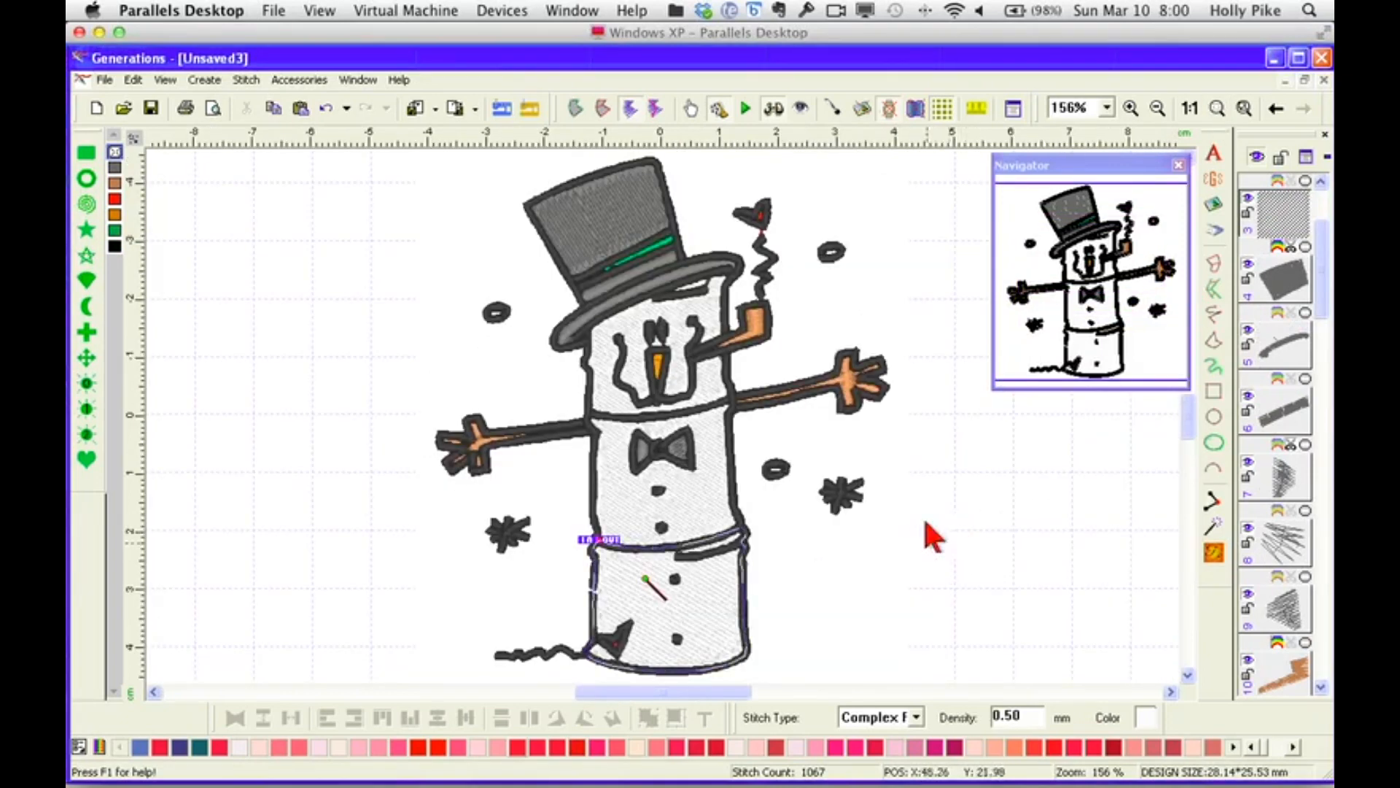
click(861, 108)
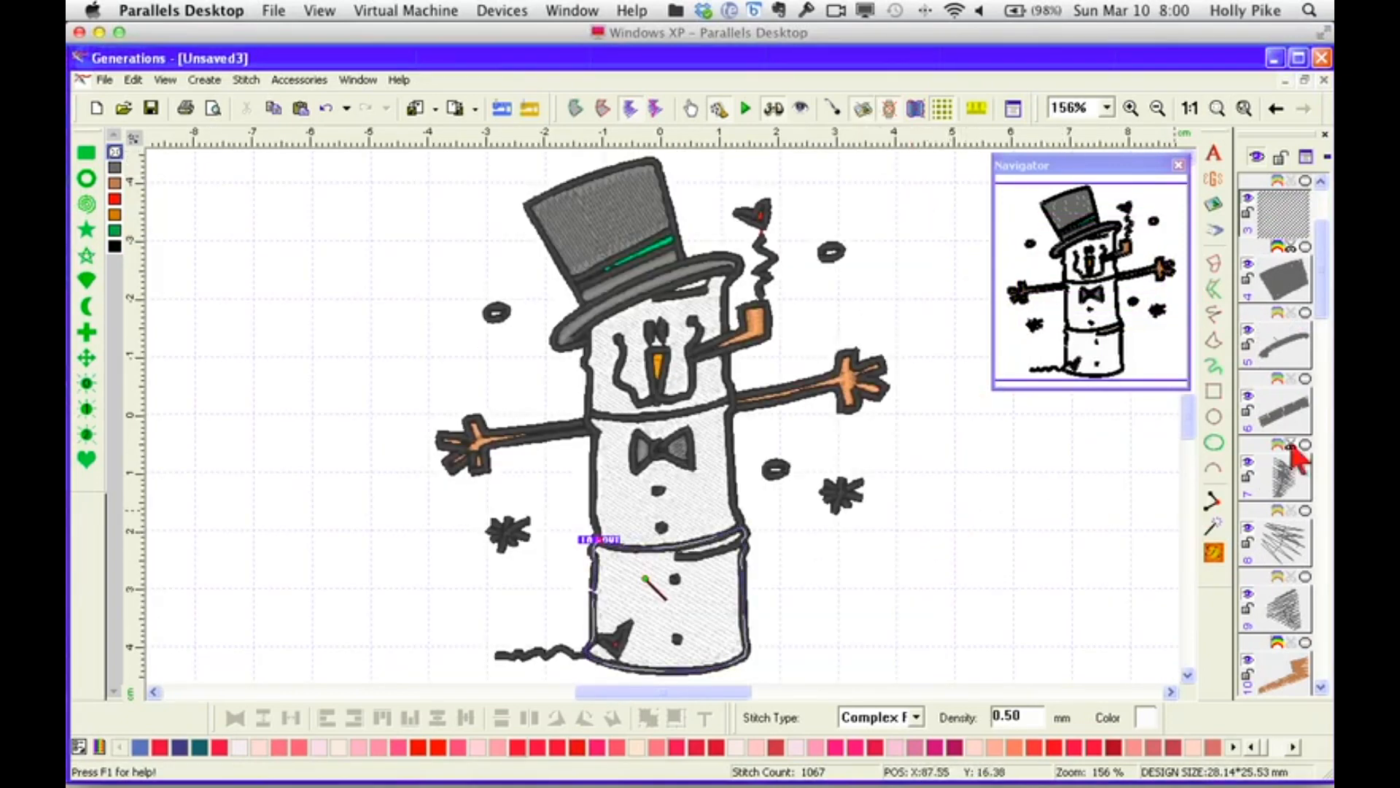
click(967, 541)
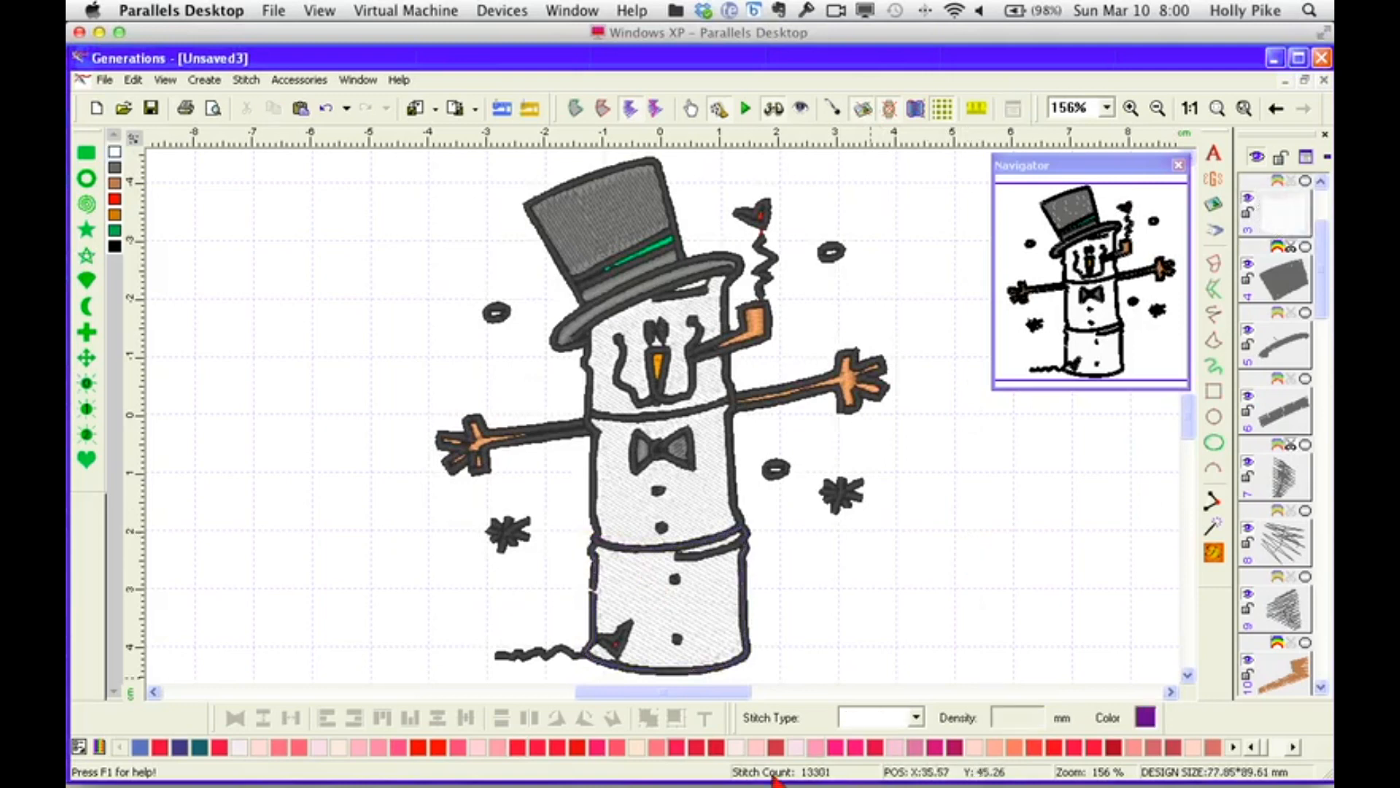
Set the stitch type of all black snowman objects to Satin.
click(116, 247)
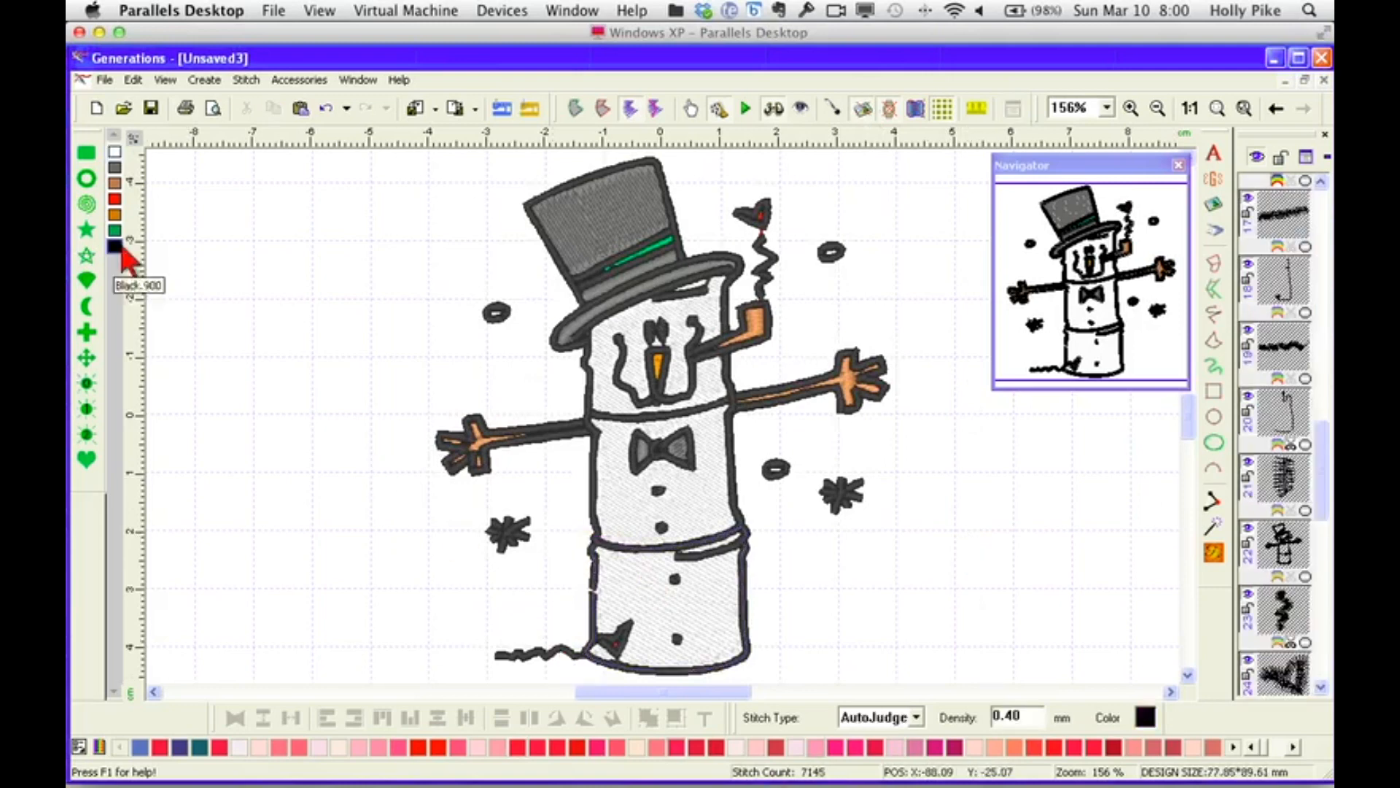
right_click(174, 342)
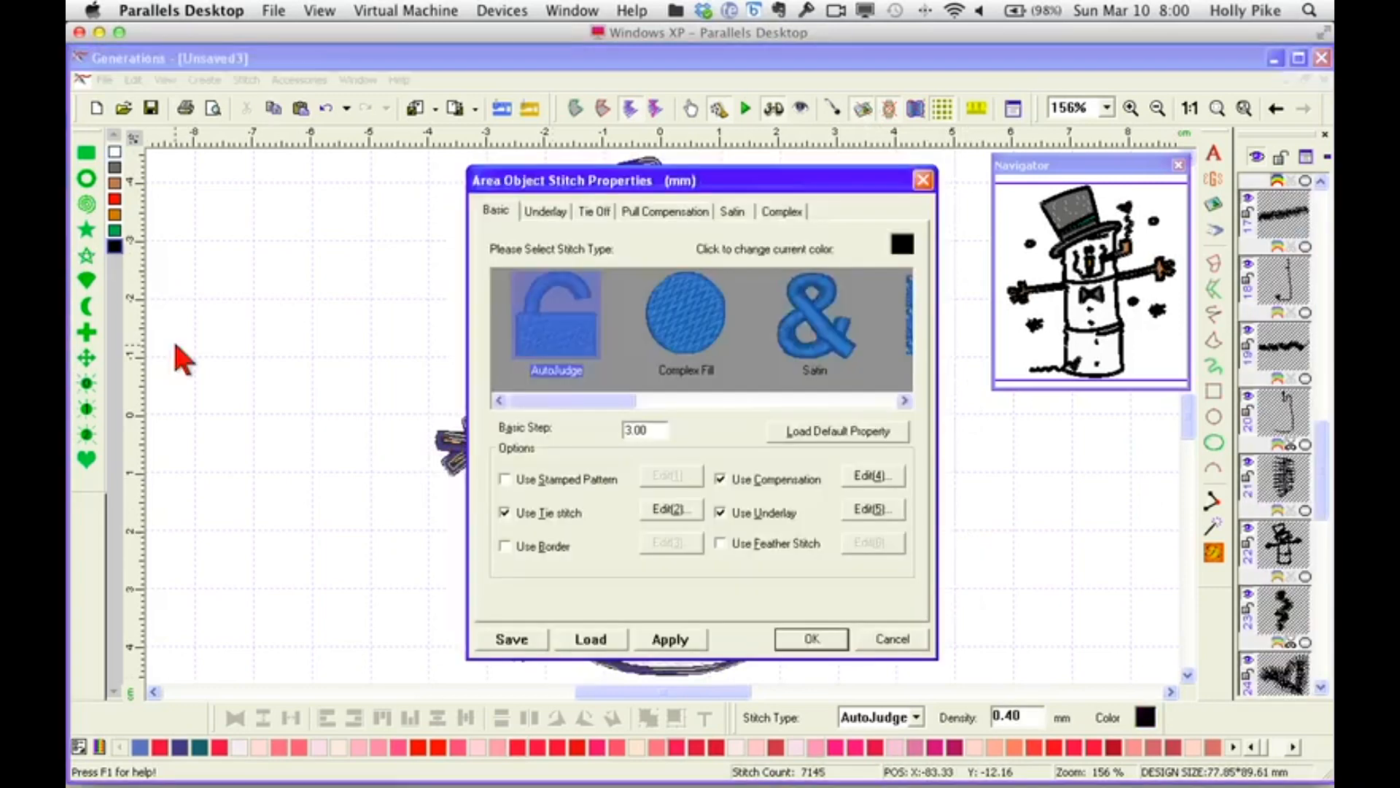
click(828, 347)
click(822, 641)
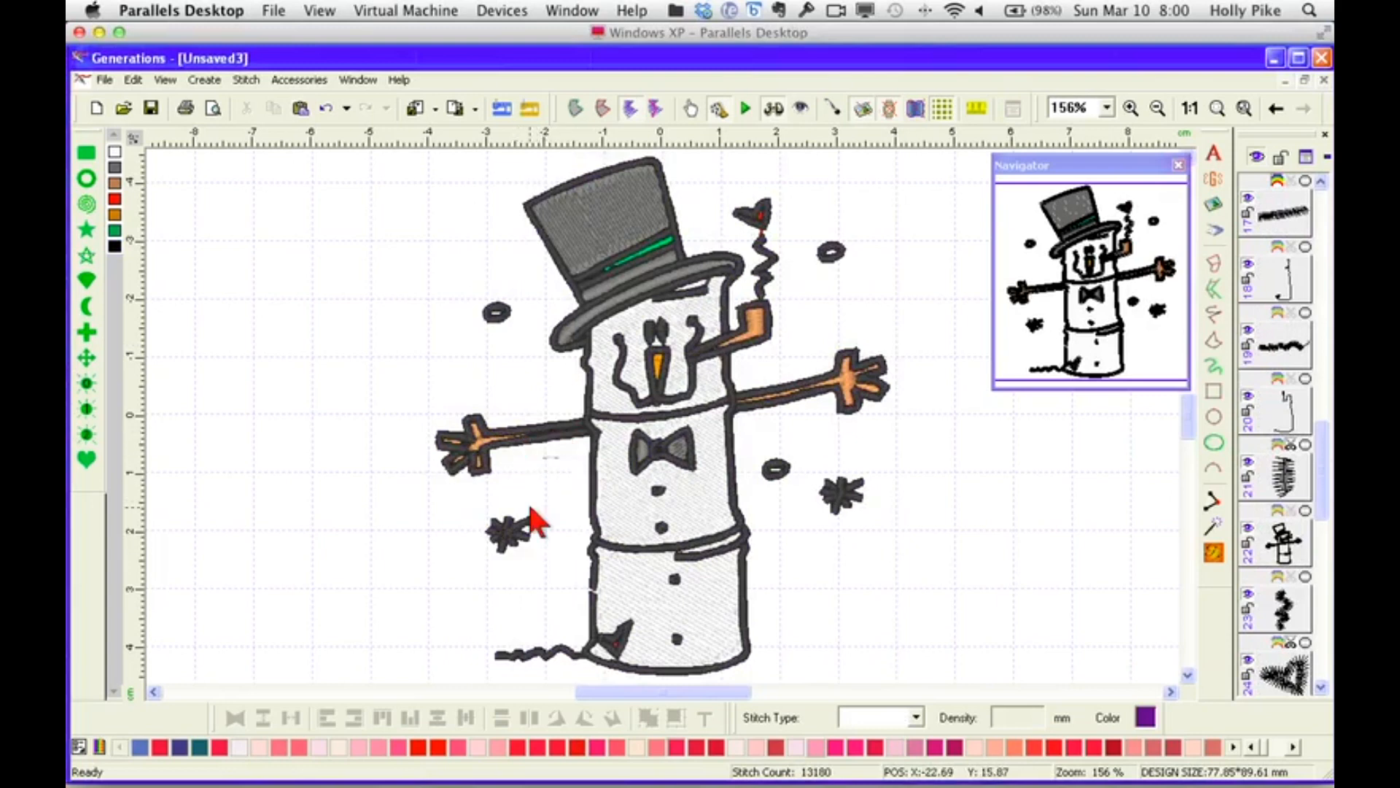
Close the snowman design without saving it and create a new blank design.
click(1322, 80)
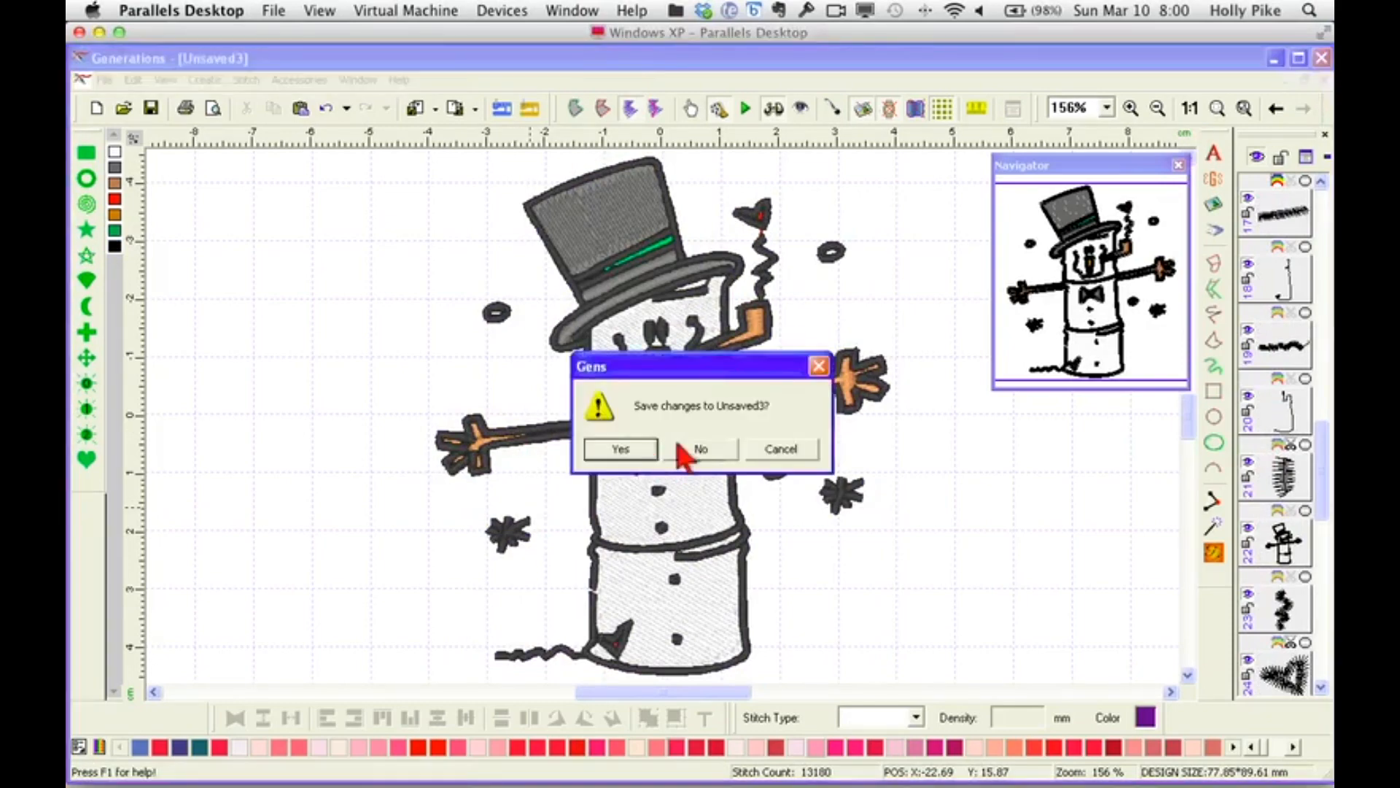
click(700, 449)
click(96, 108)
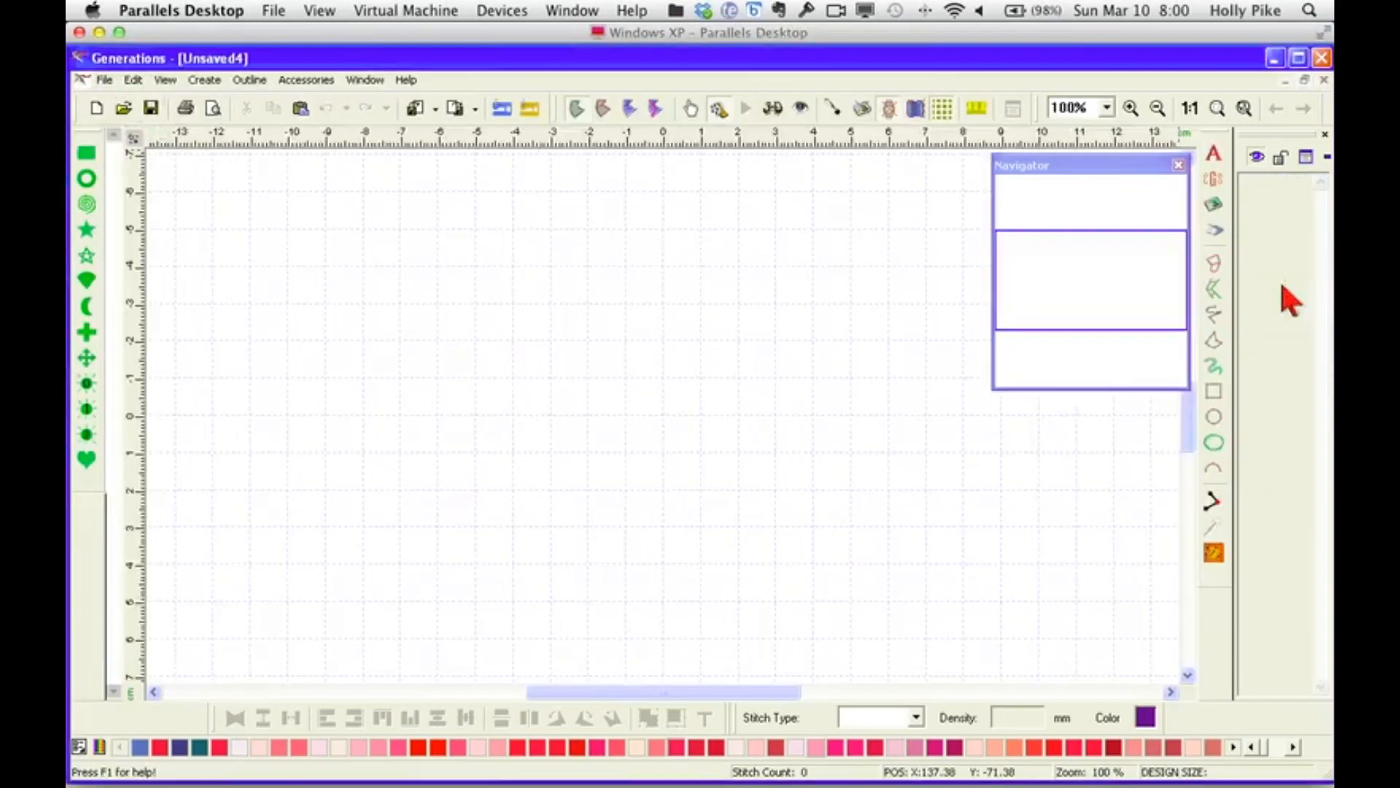
Insert the graphic lb6.gif from the SHARED-Love bunny gif folder.
click(1214, 206)
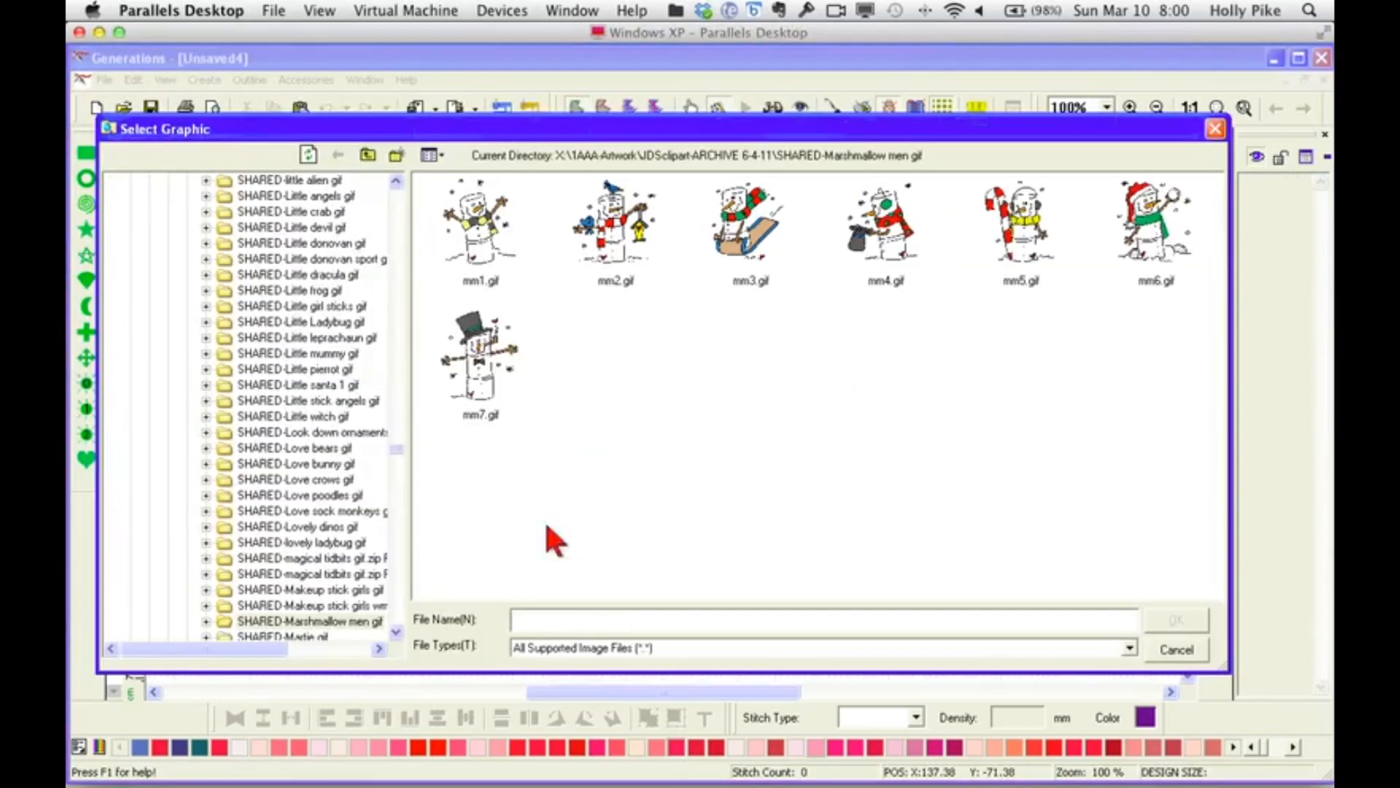
scroll(400, 456, down, 3)
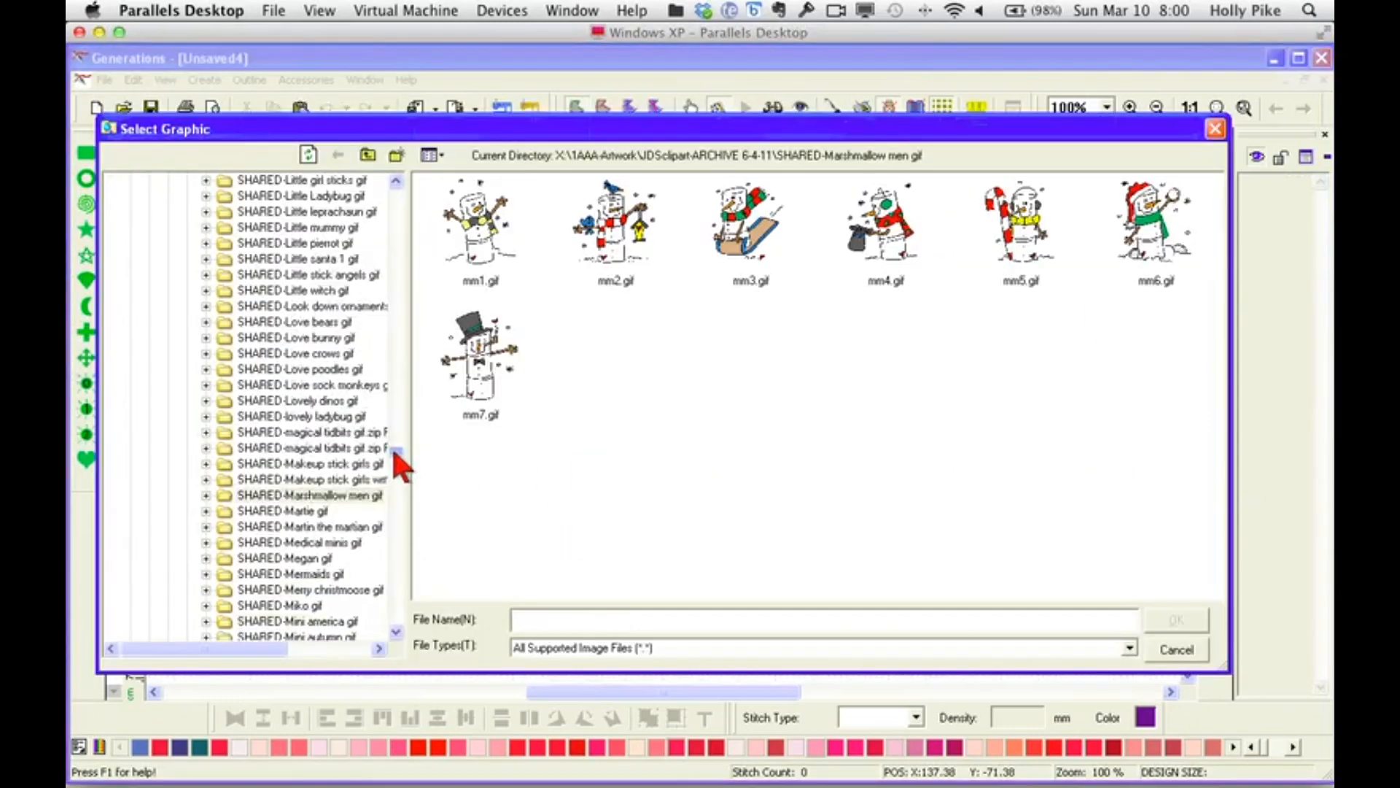
scroll(400, 464, up, 1)
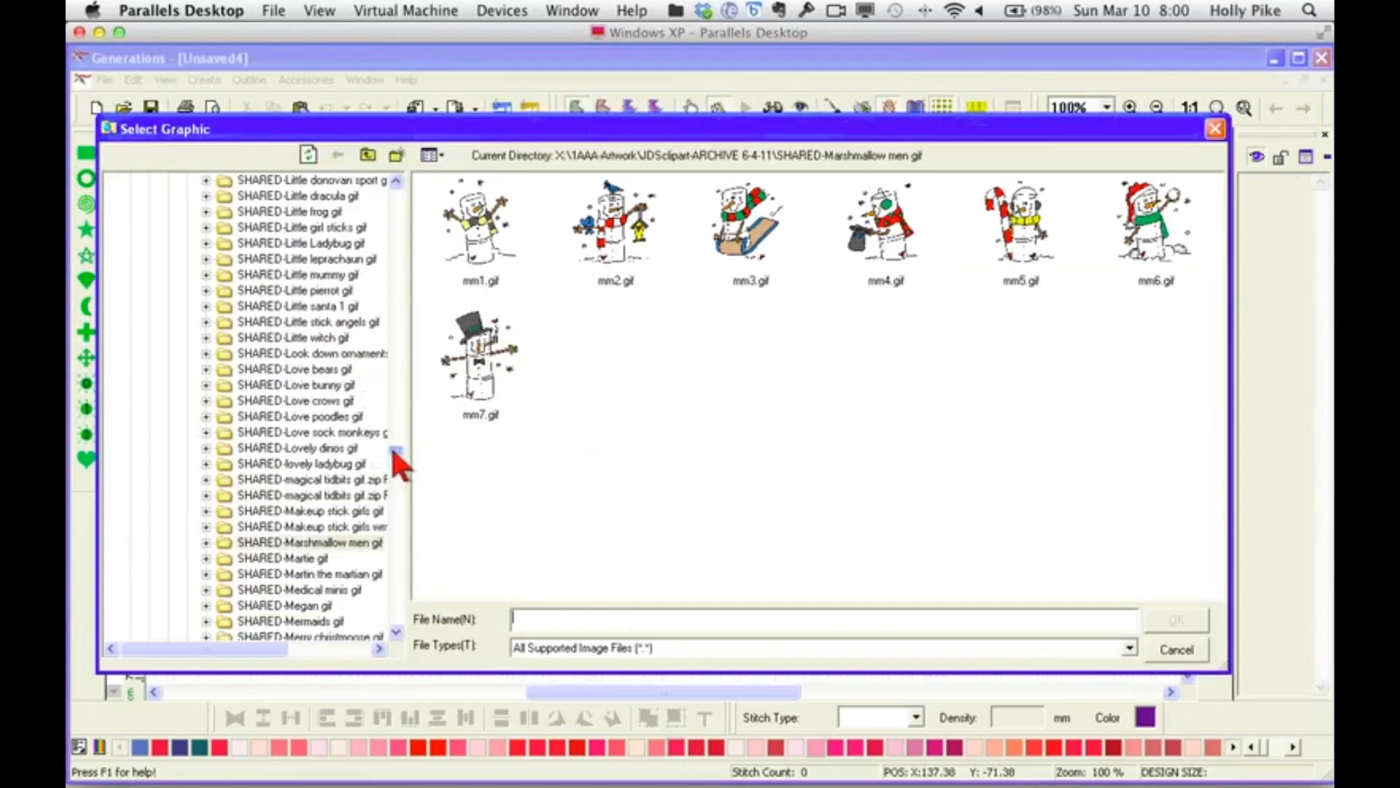
click(332, 385)
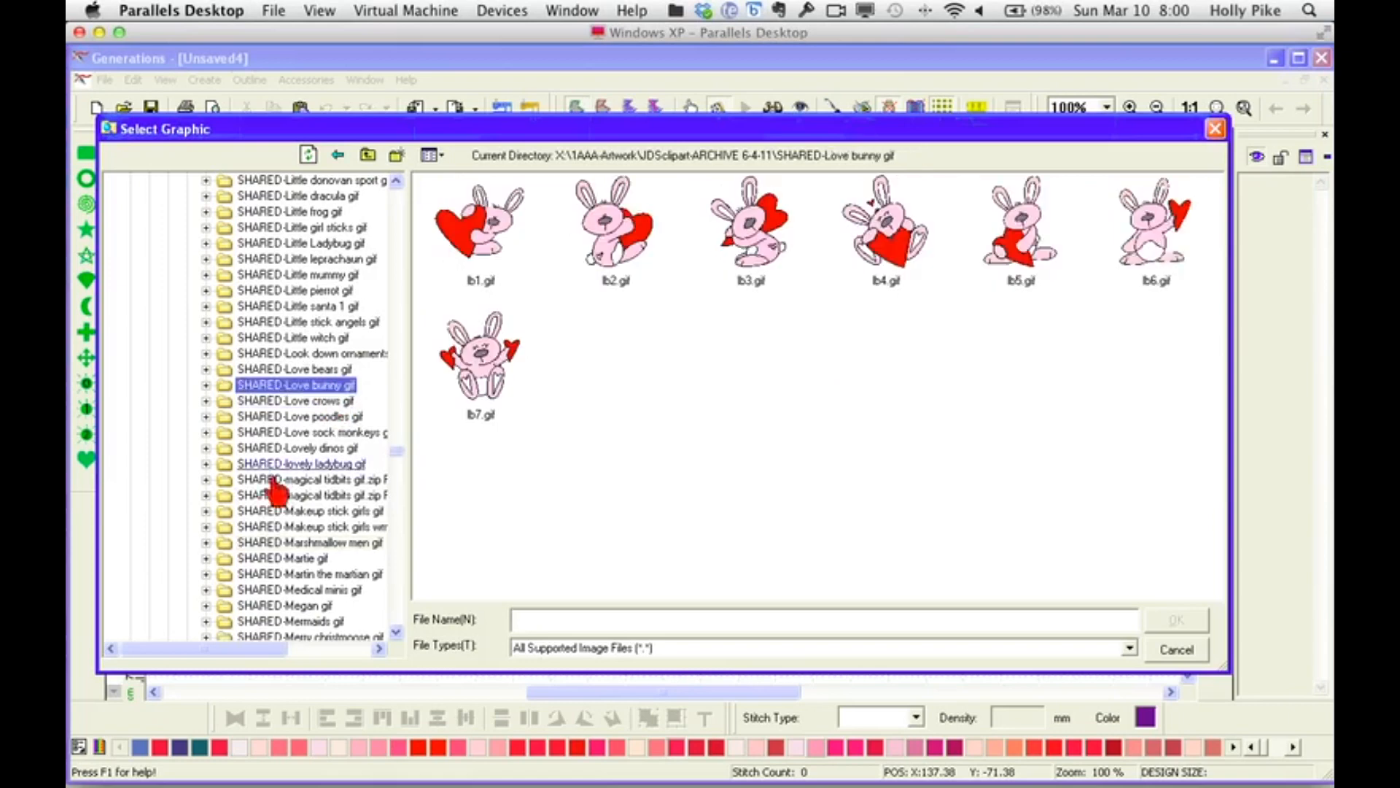
double_click(1151, 232)
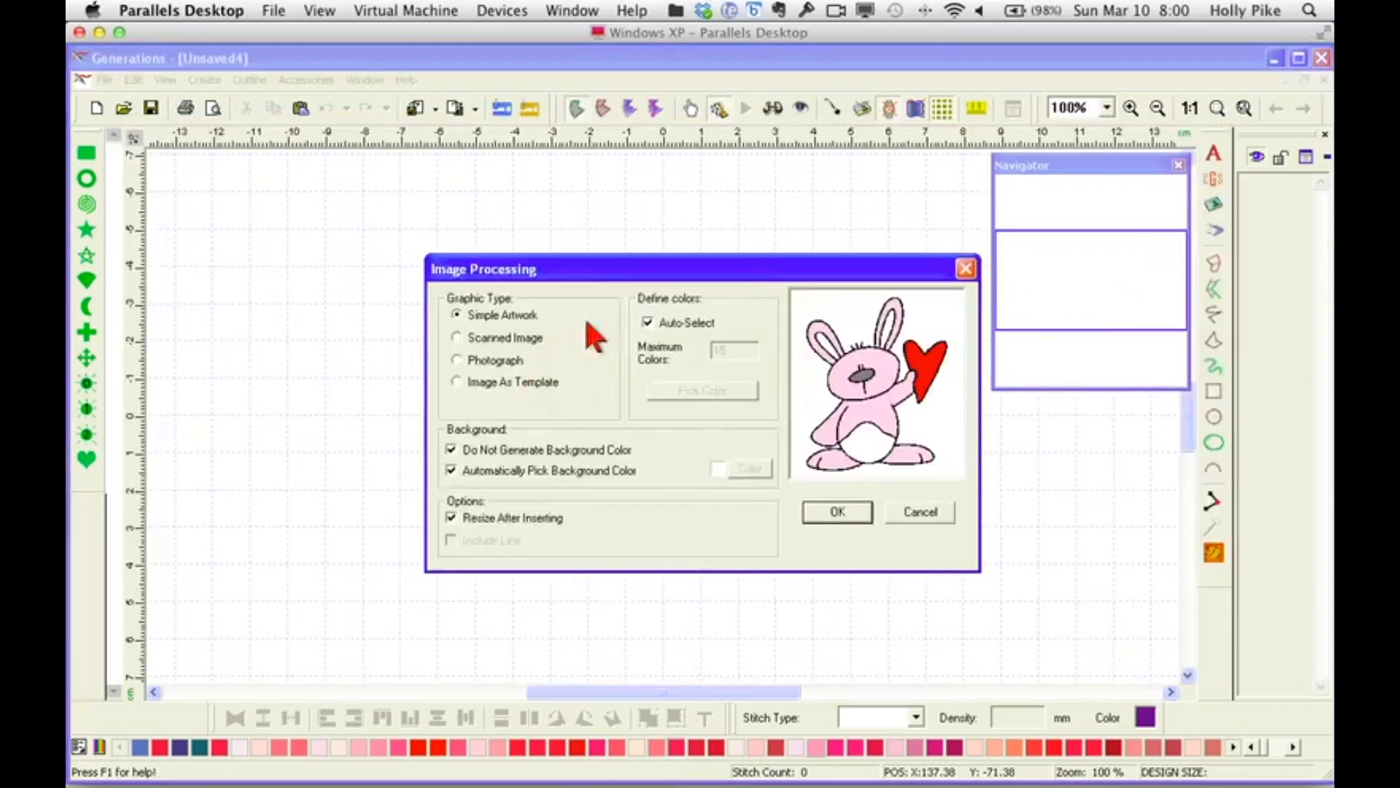
Process the bunny graphic as Simple Artwork and resize it to a height of 95 mm with the aspect ratio maintained.
click(846, 513)
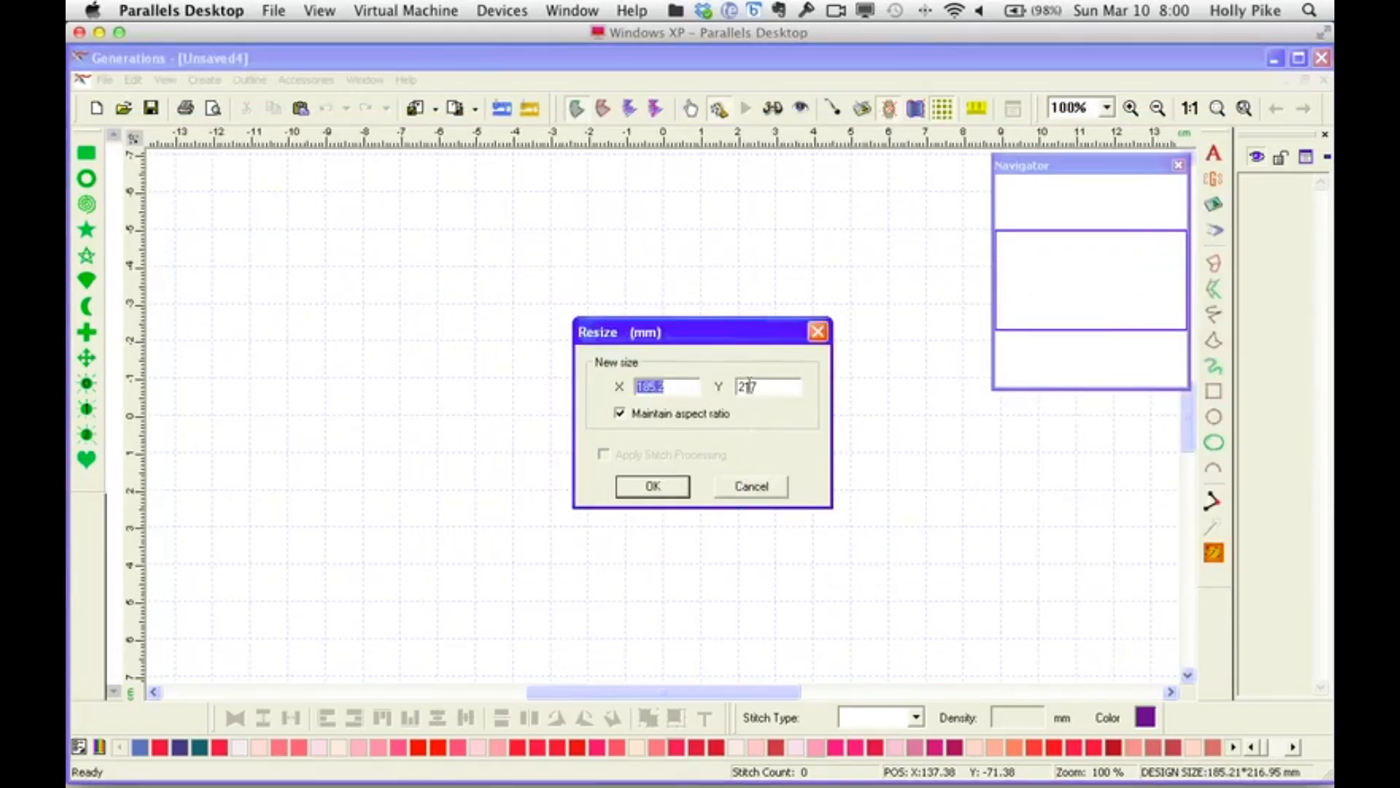
drag(758, 383, 711, 414)
text(95)
key(Tab)
click(681, 484)
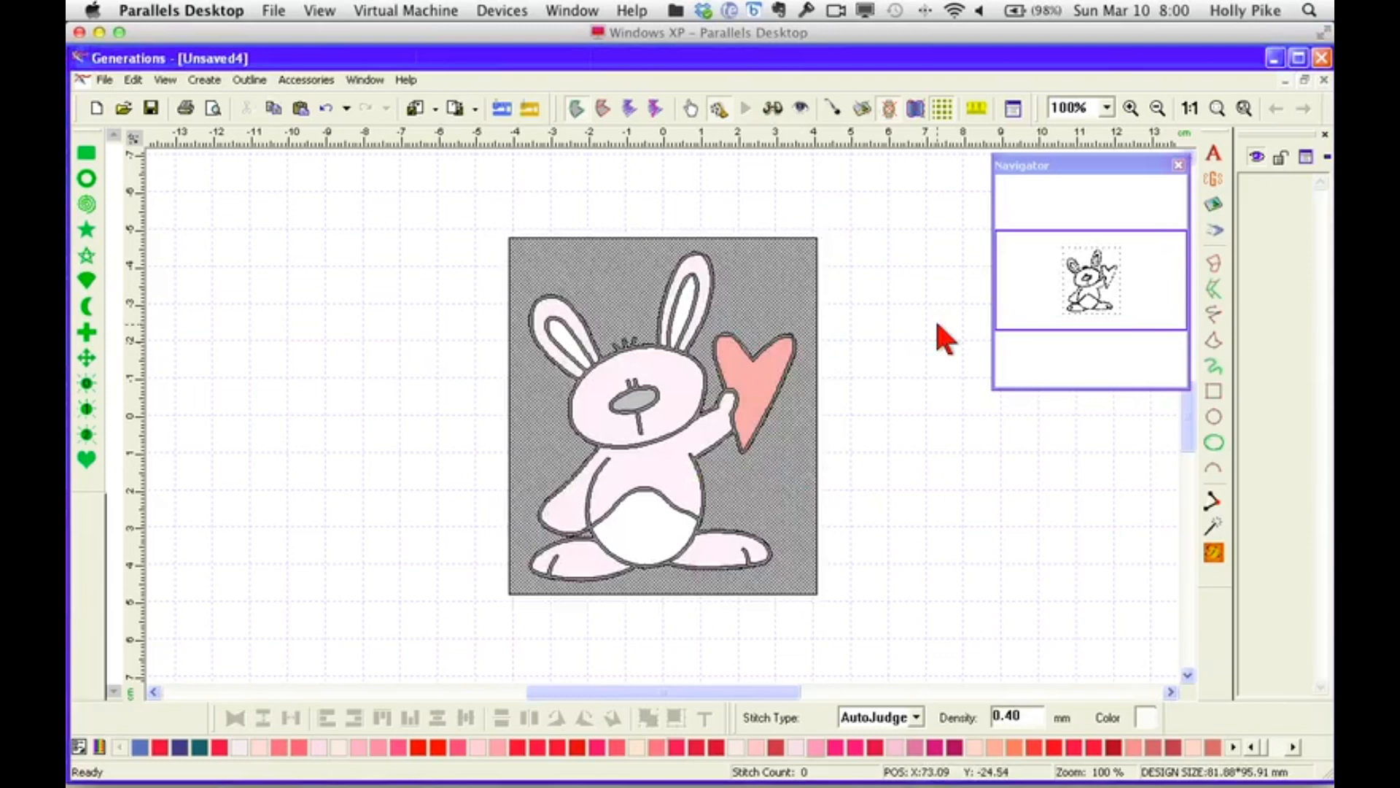
Delete the background area around the bunny, generate the stitches and switch their display mode.
key(Delete)
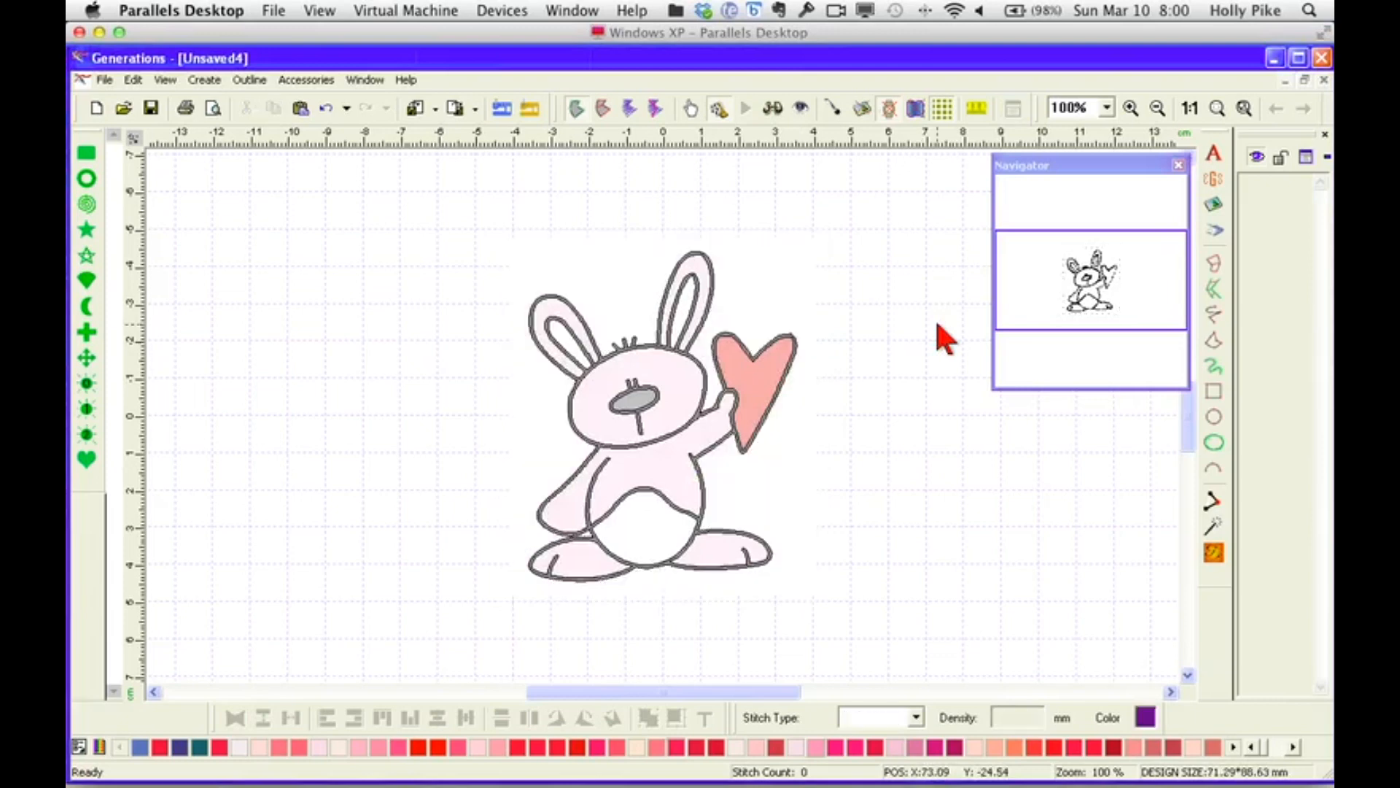
click(1214, 554)
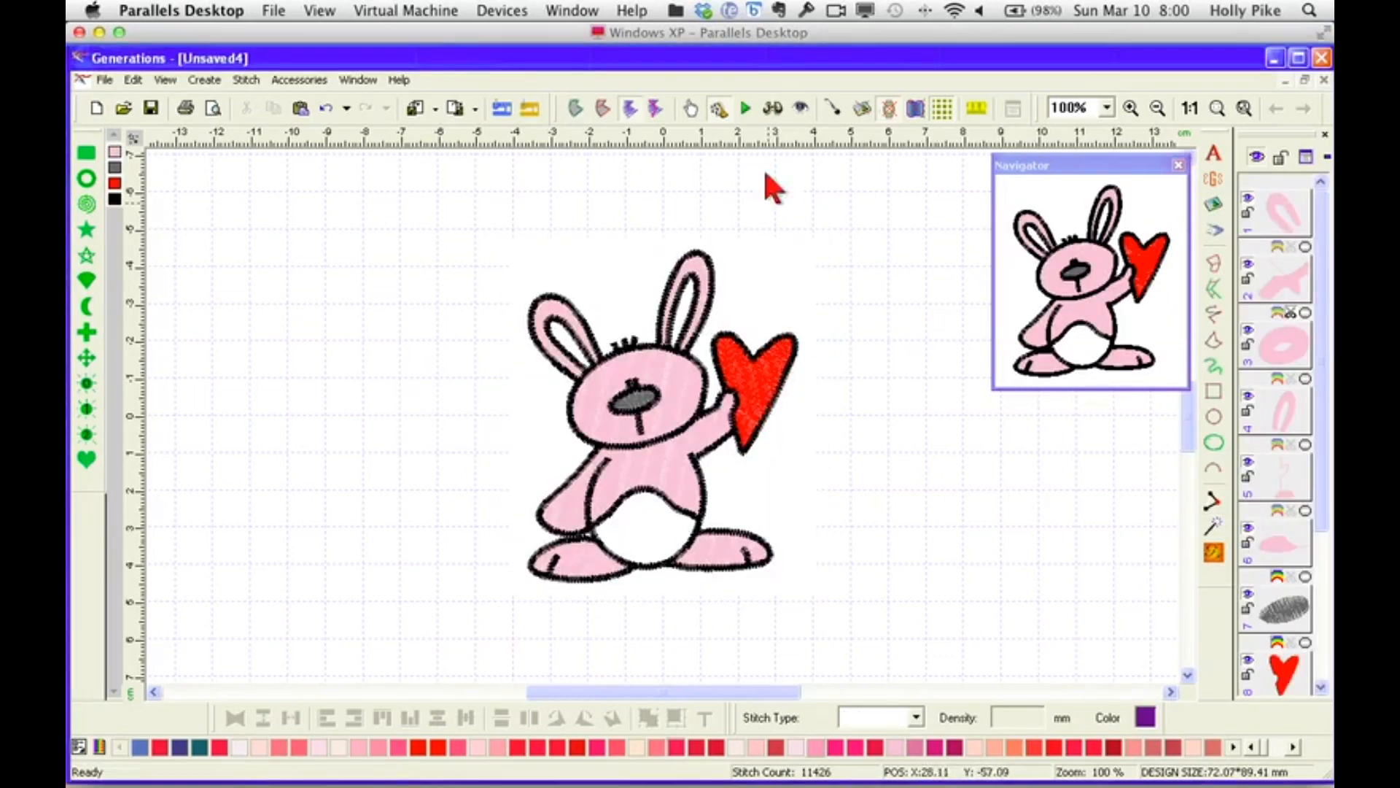
click(772, 107)
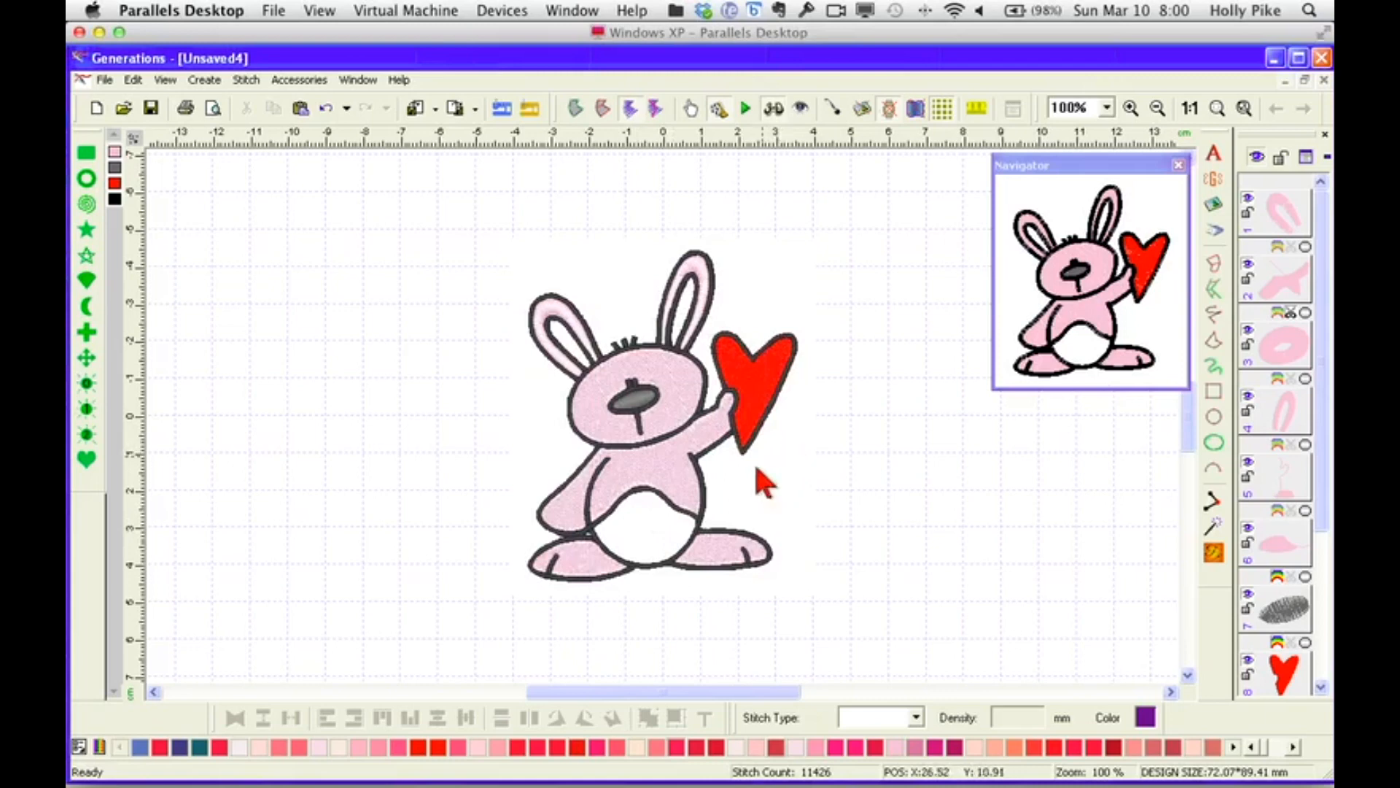
Generate white stitches for the bunny's belly area and move it to the first position in the sewing order.
click(651, 543)
click(1213, 552)
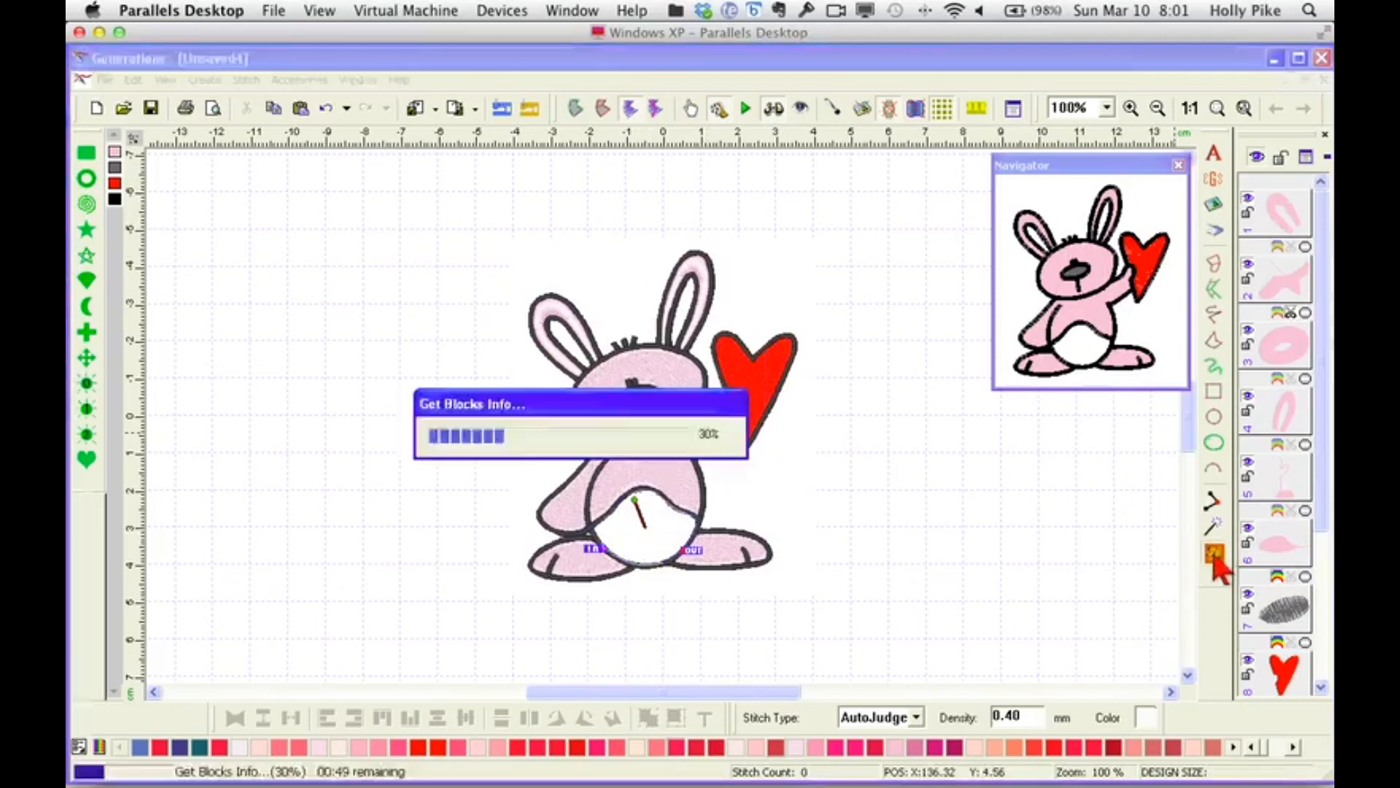
right_click(1262, 596)
click(1249, 634)
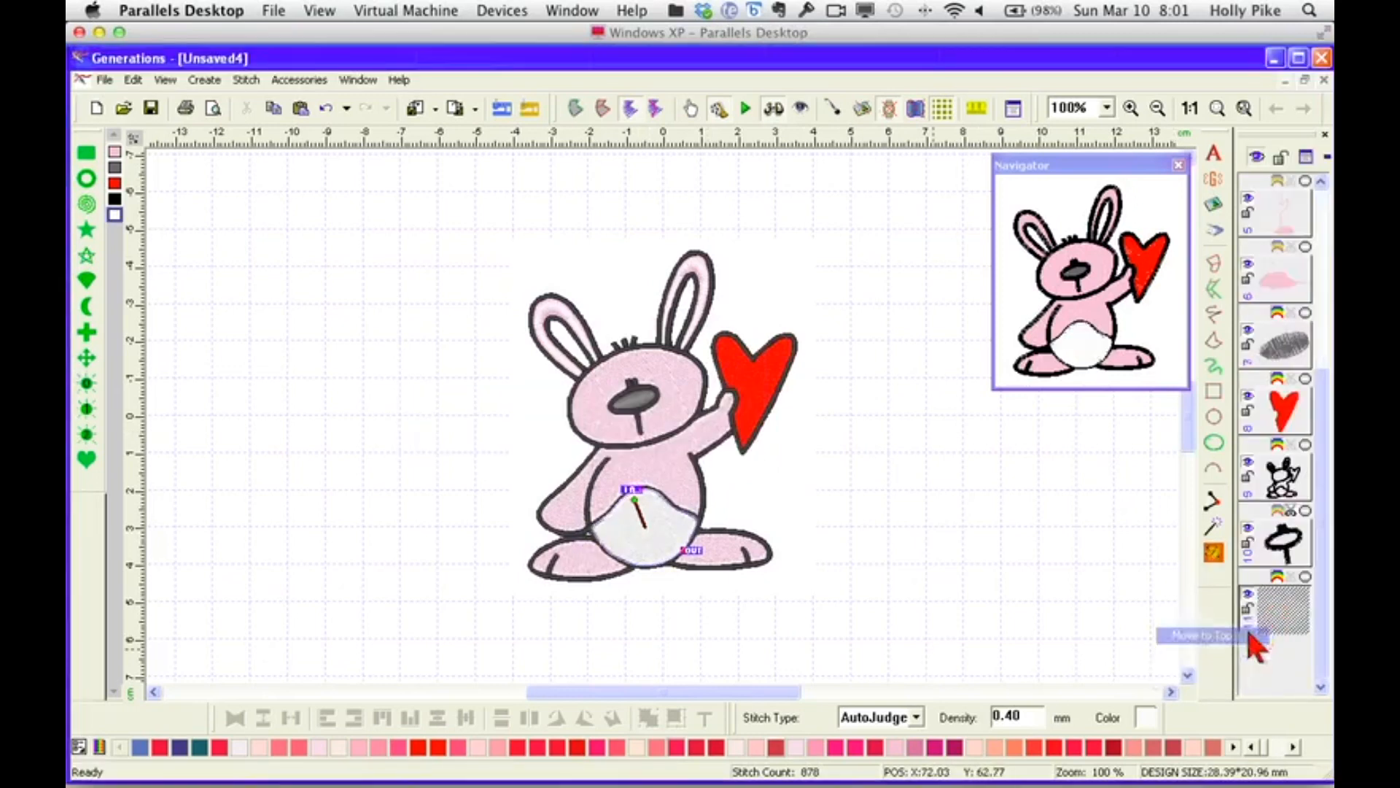
click(1213, 552)
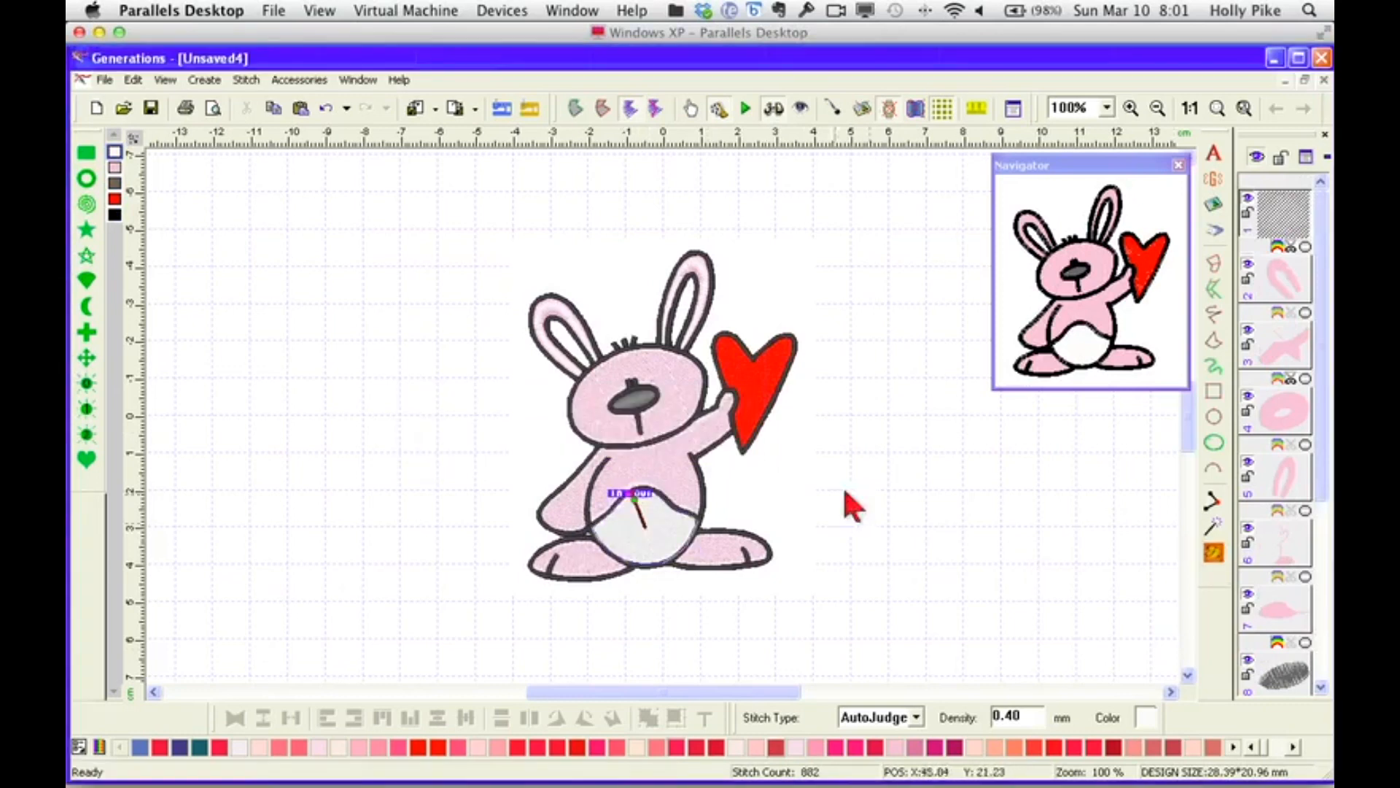
click(860, 474)
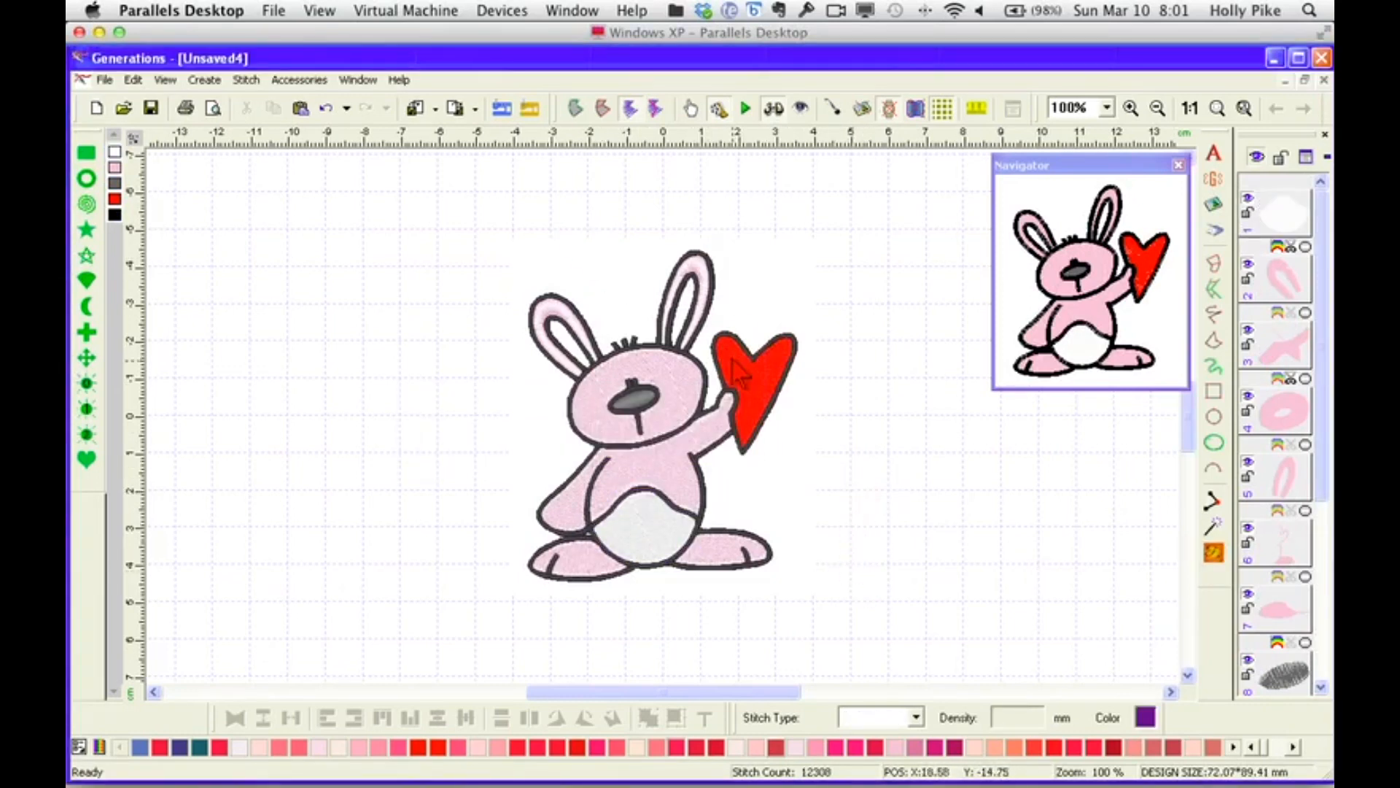
Set all the coloured areas of the bunny except the black outlines to the Complex Fill stitch type.
drag(478, 219, 843, 597)
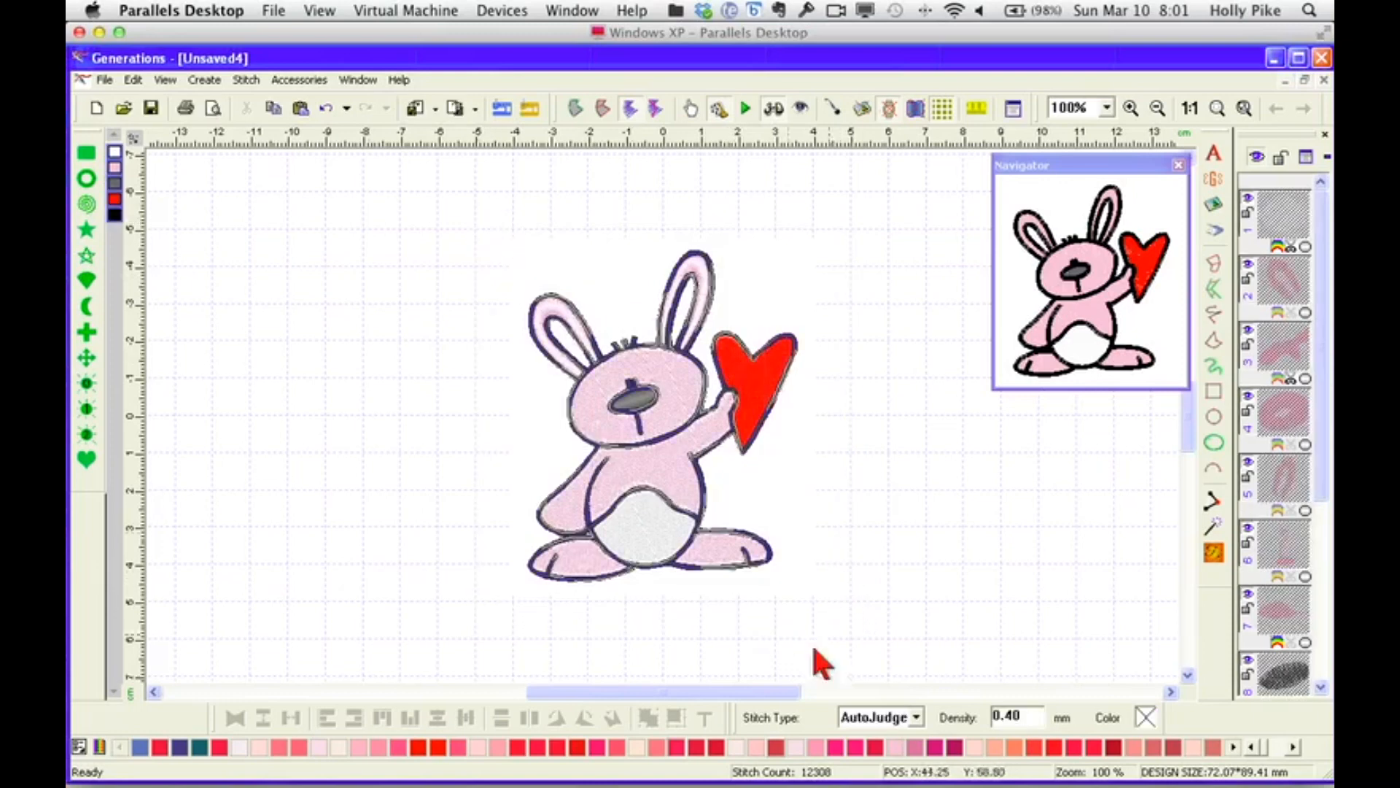
click(114, 216)
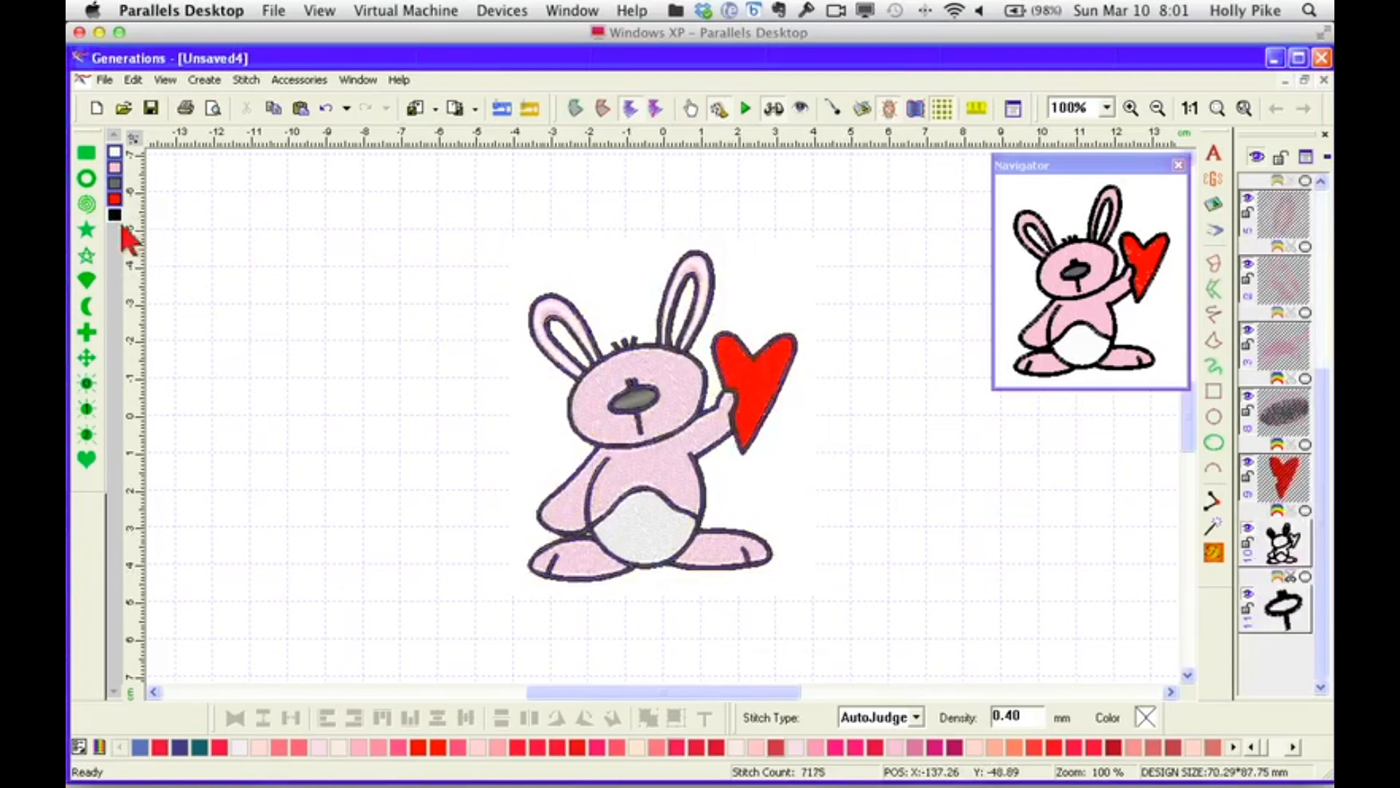
click(115, 155)
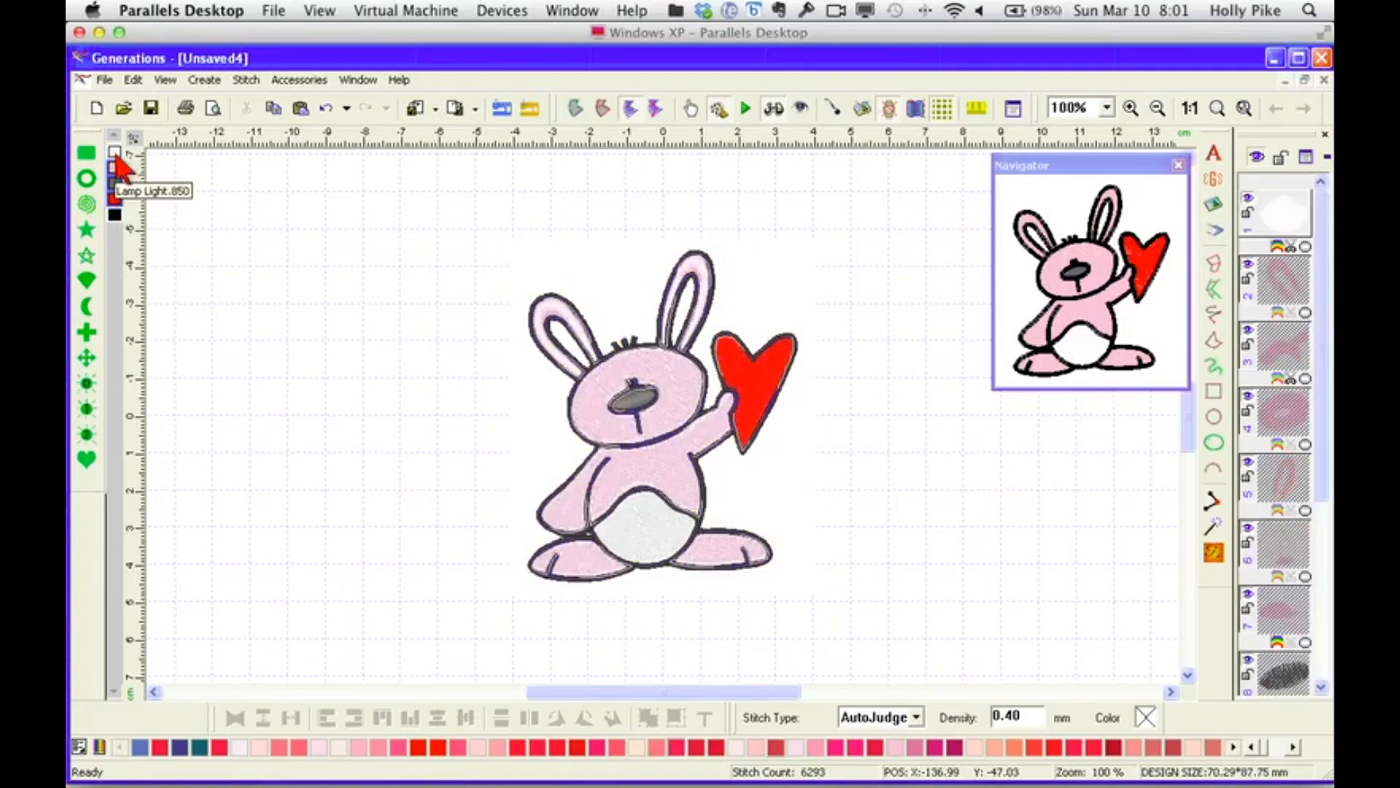
click(116, 154)
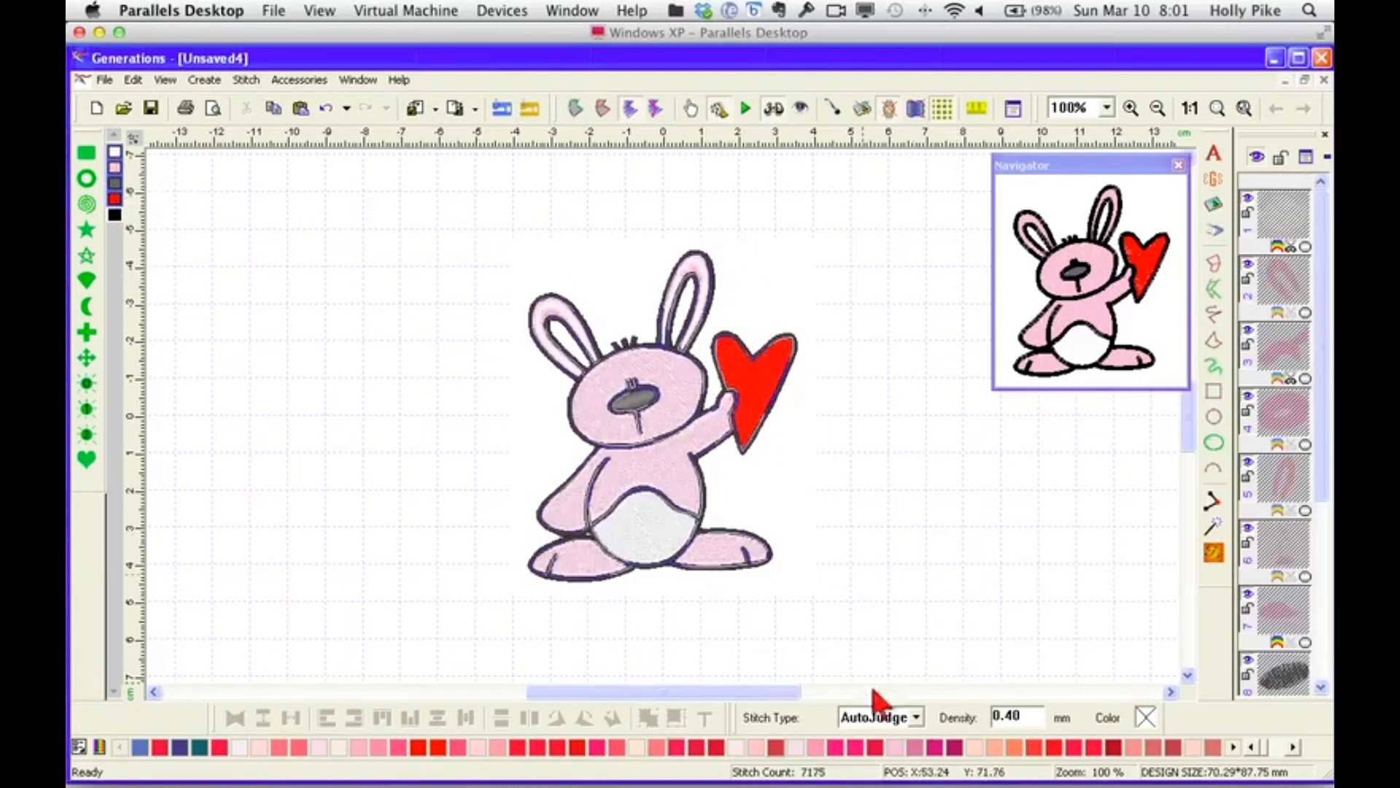
click(916, 717)
click(888, 568)
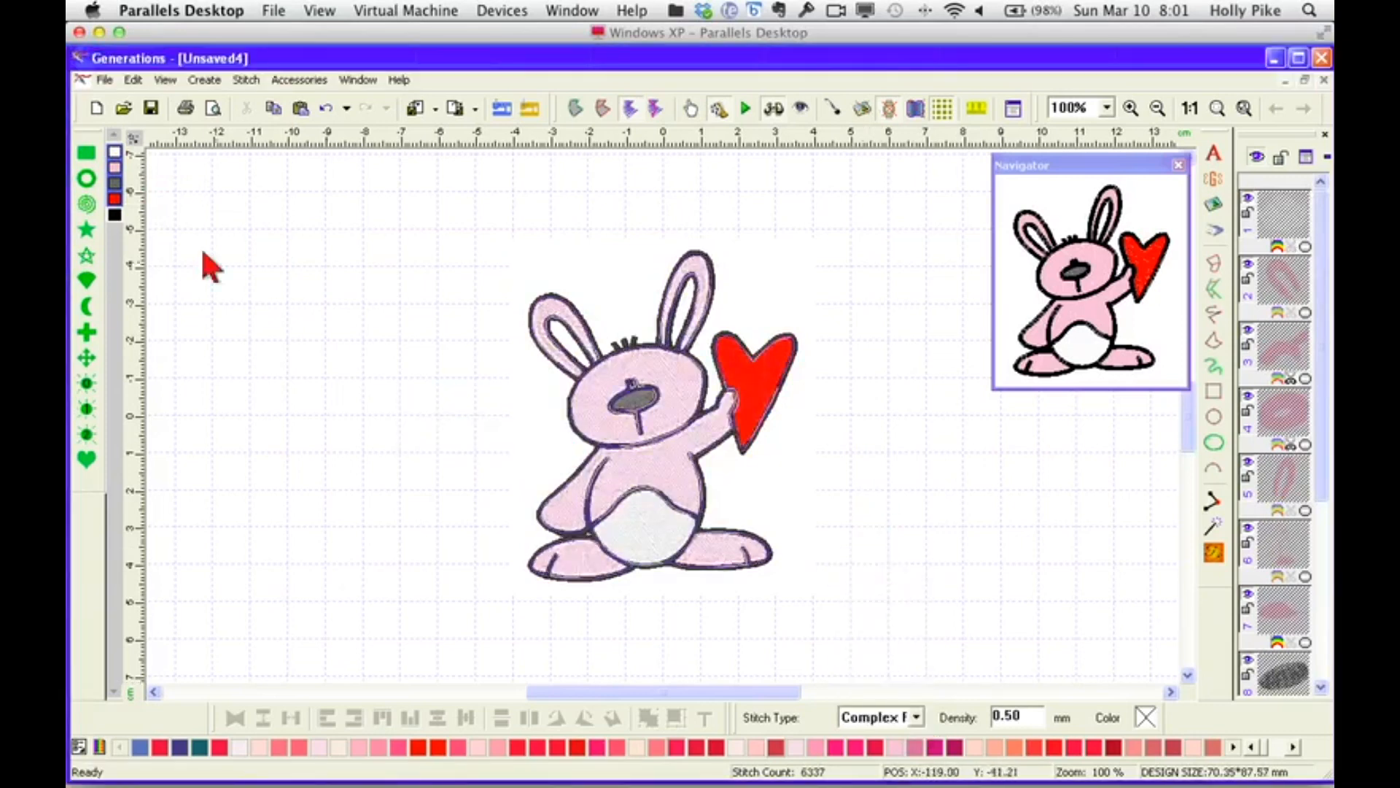
Set the bunny's black outline segments to the Satin stitch type.
click(115, 214)
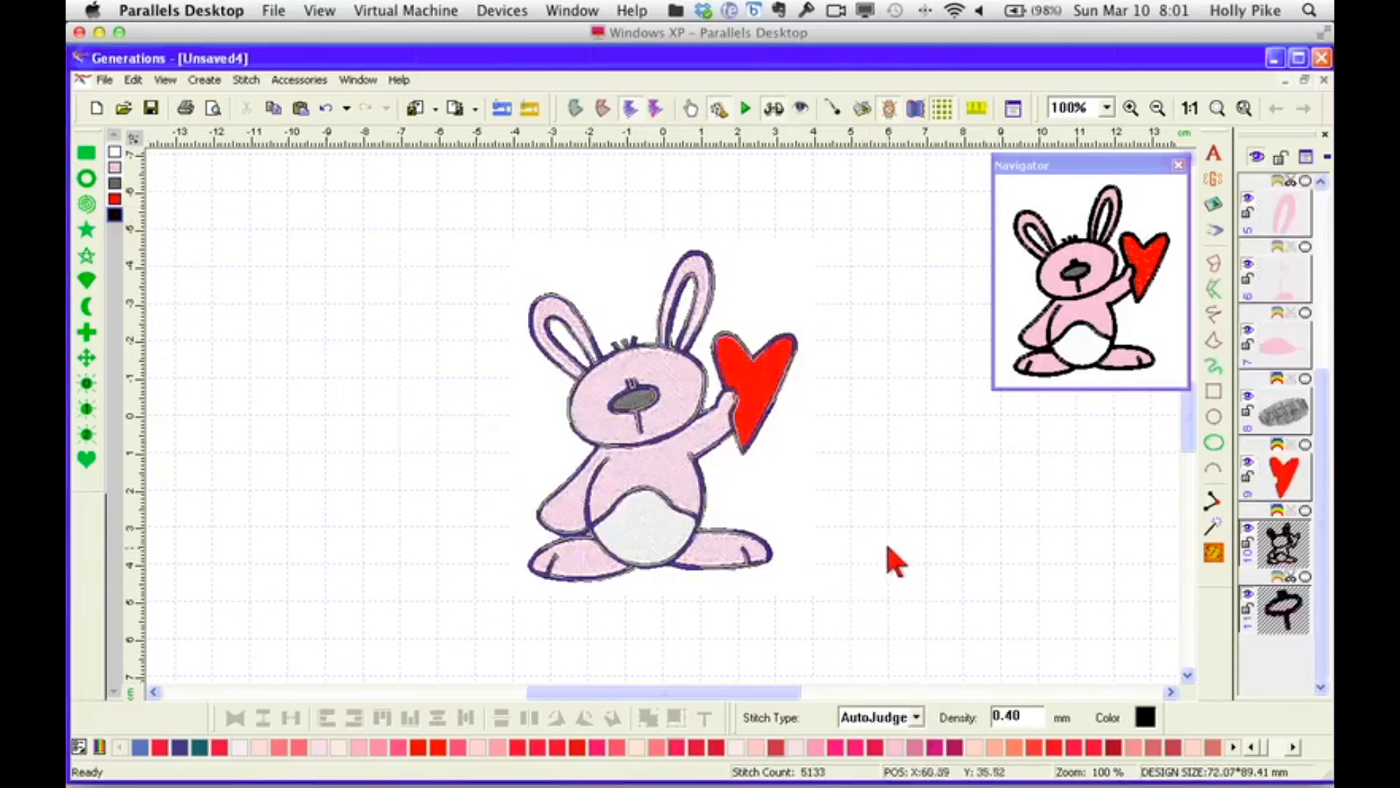
click(917, 718)
click(875, 592)
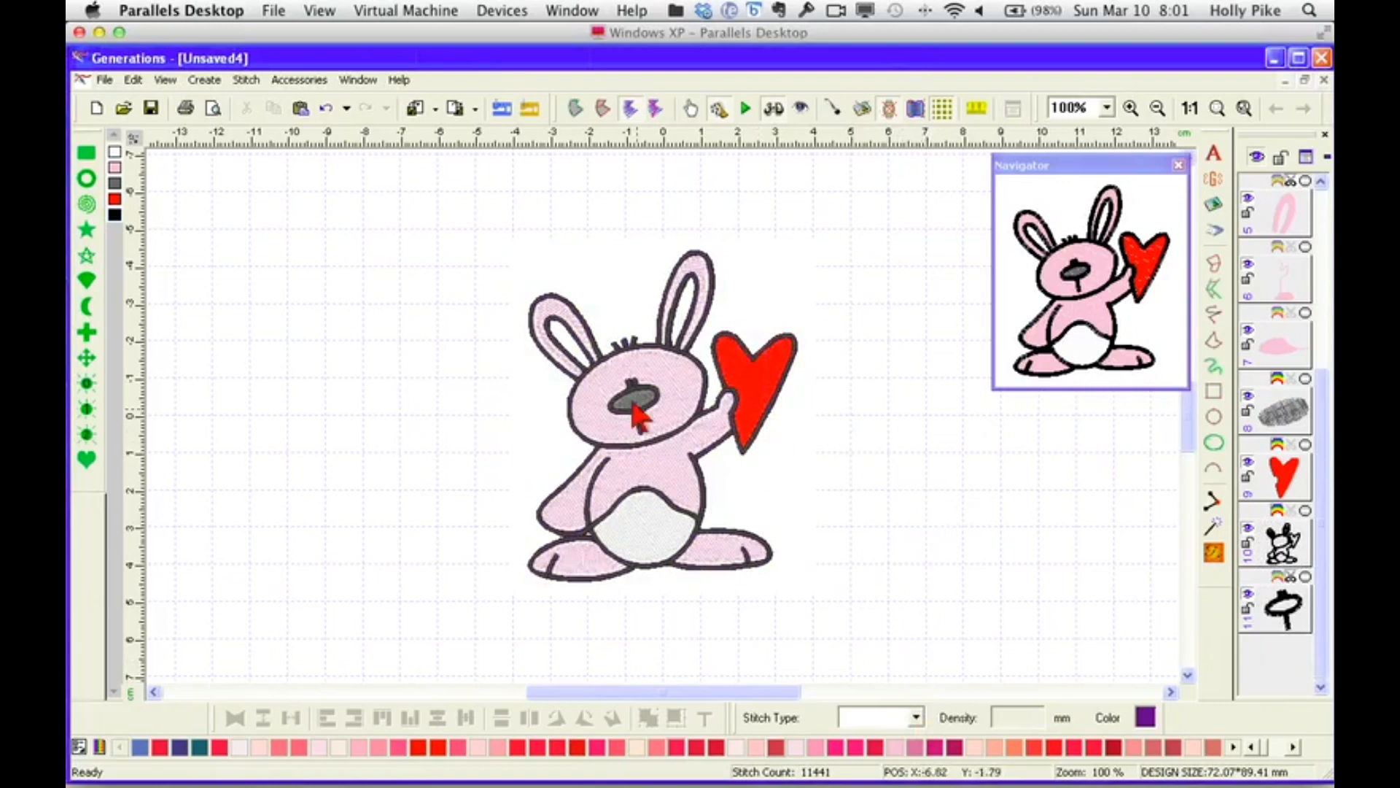
Divide the two short eye marks from the nose outline with a line along its upper edge and regenerate the stitches.
click(1107, 108)
click(1077, 219)
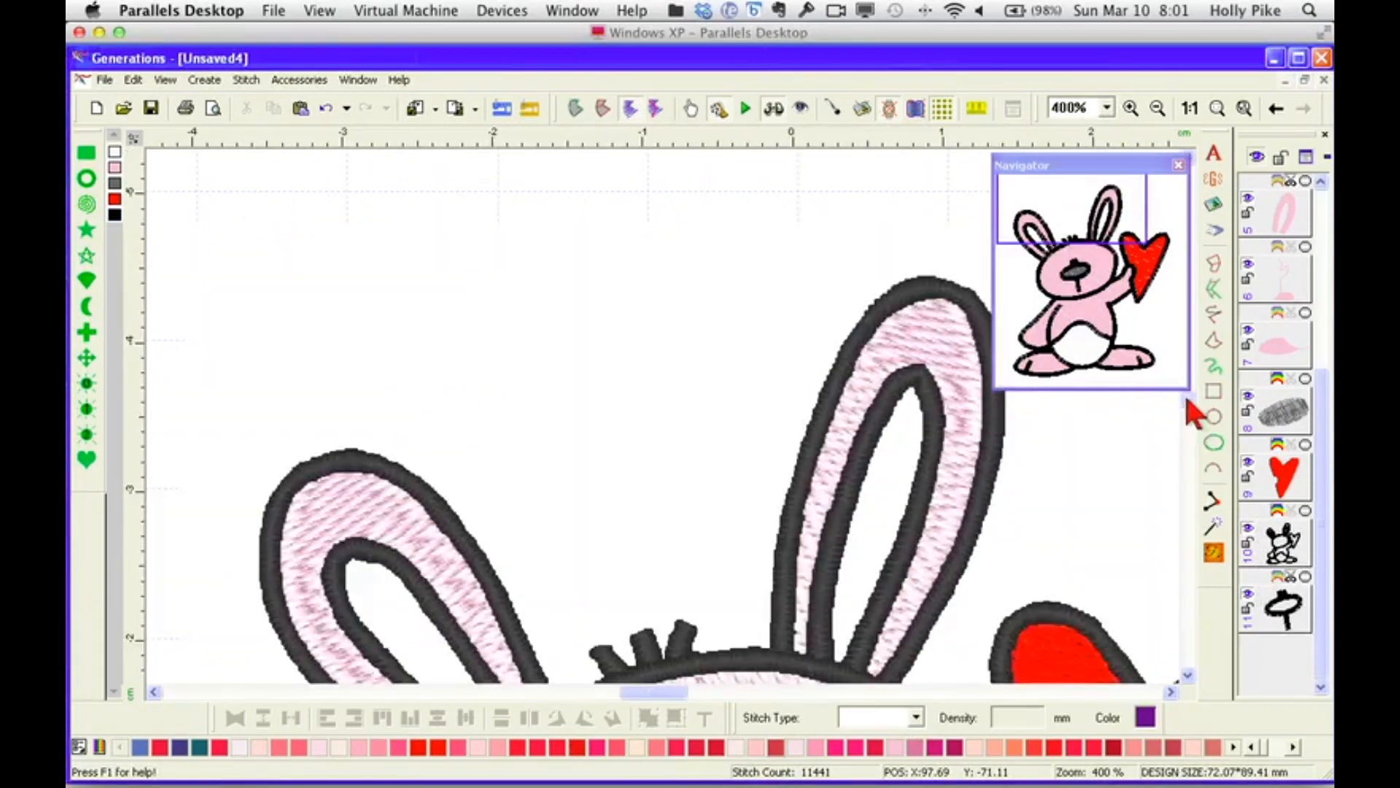
scroll(1187, 412, down, 5)
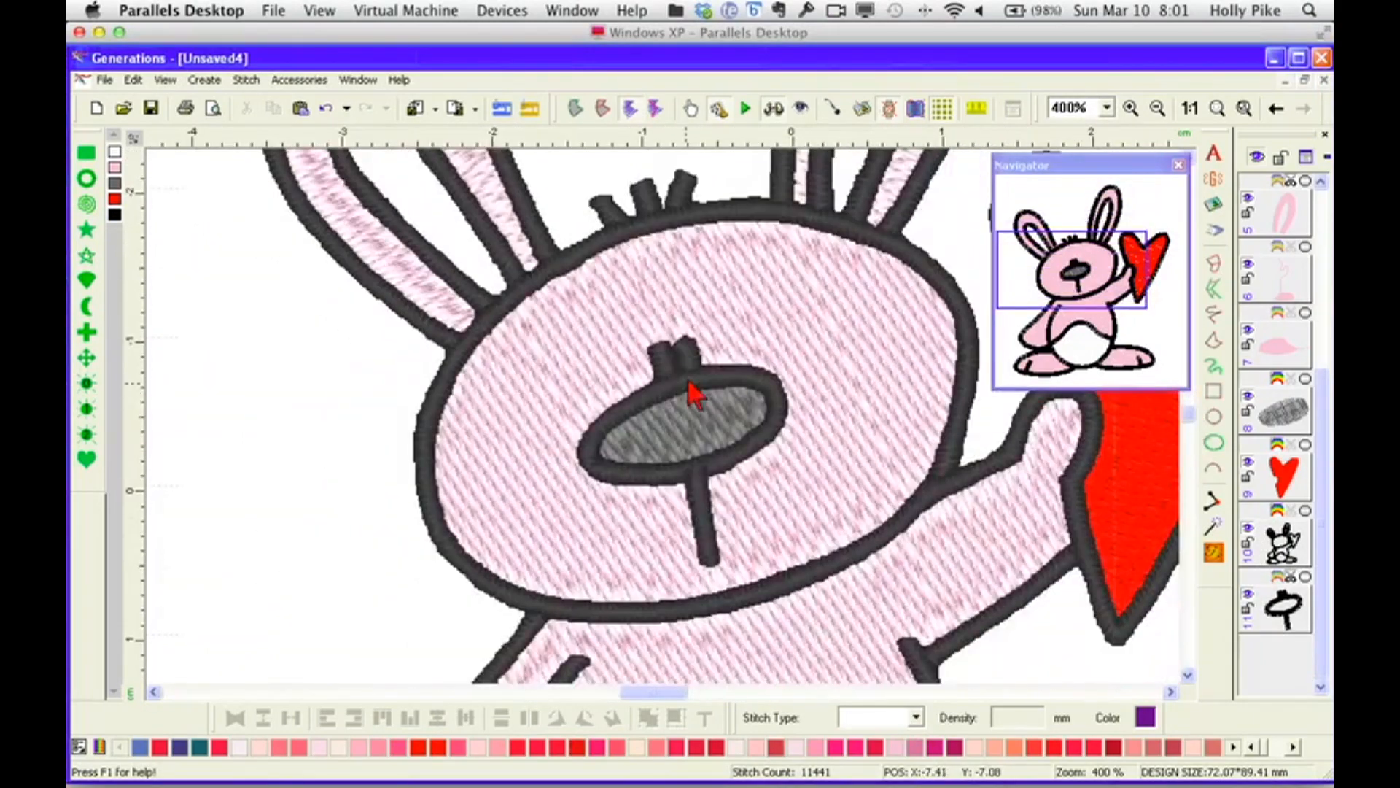
click(692, 394)
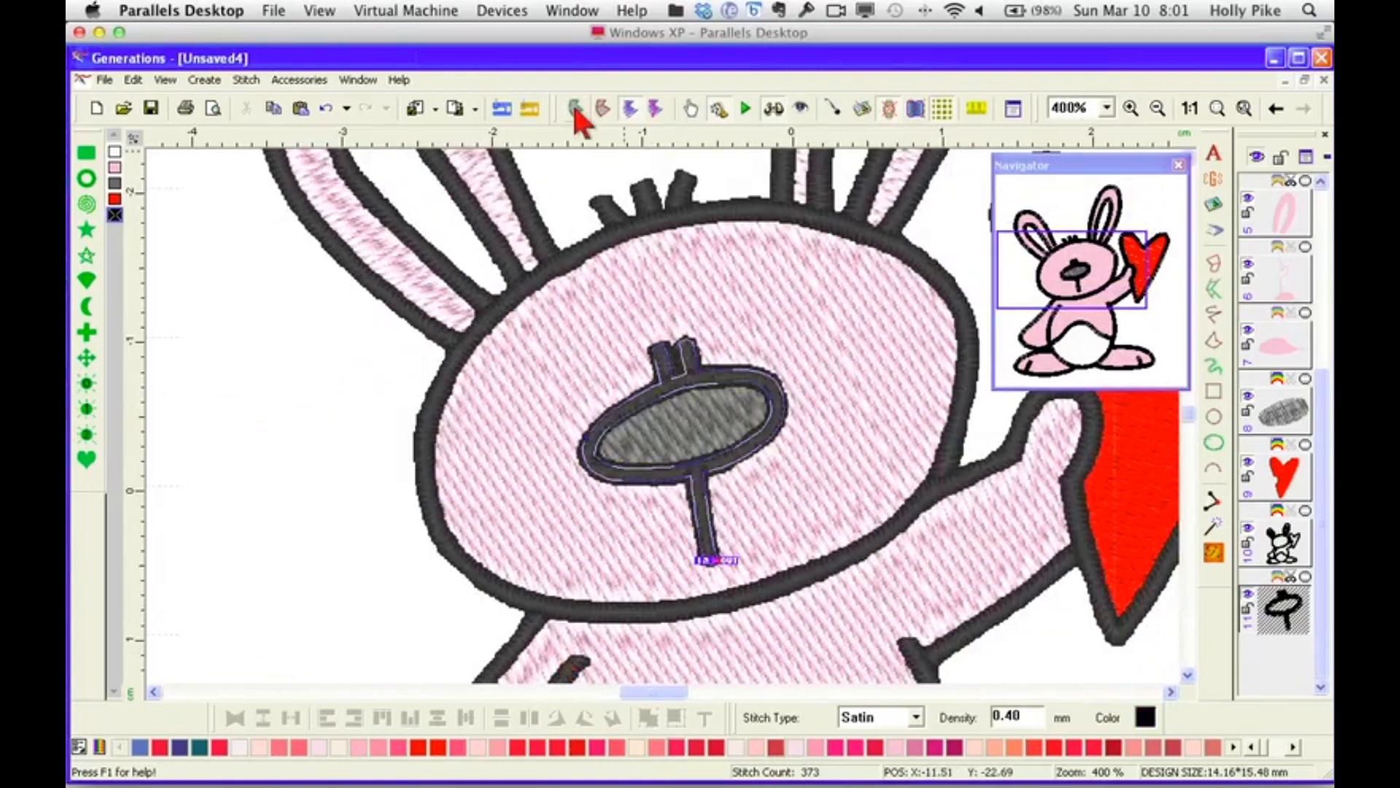
click(576, 110)
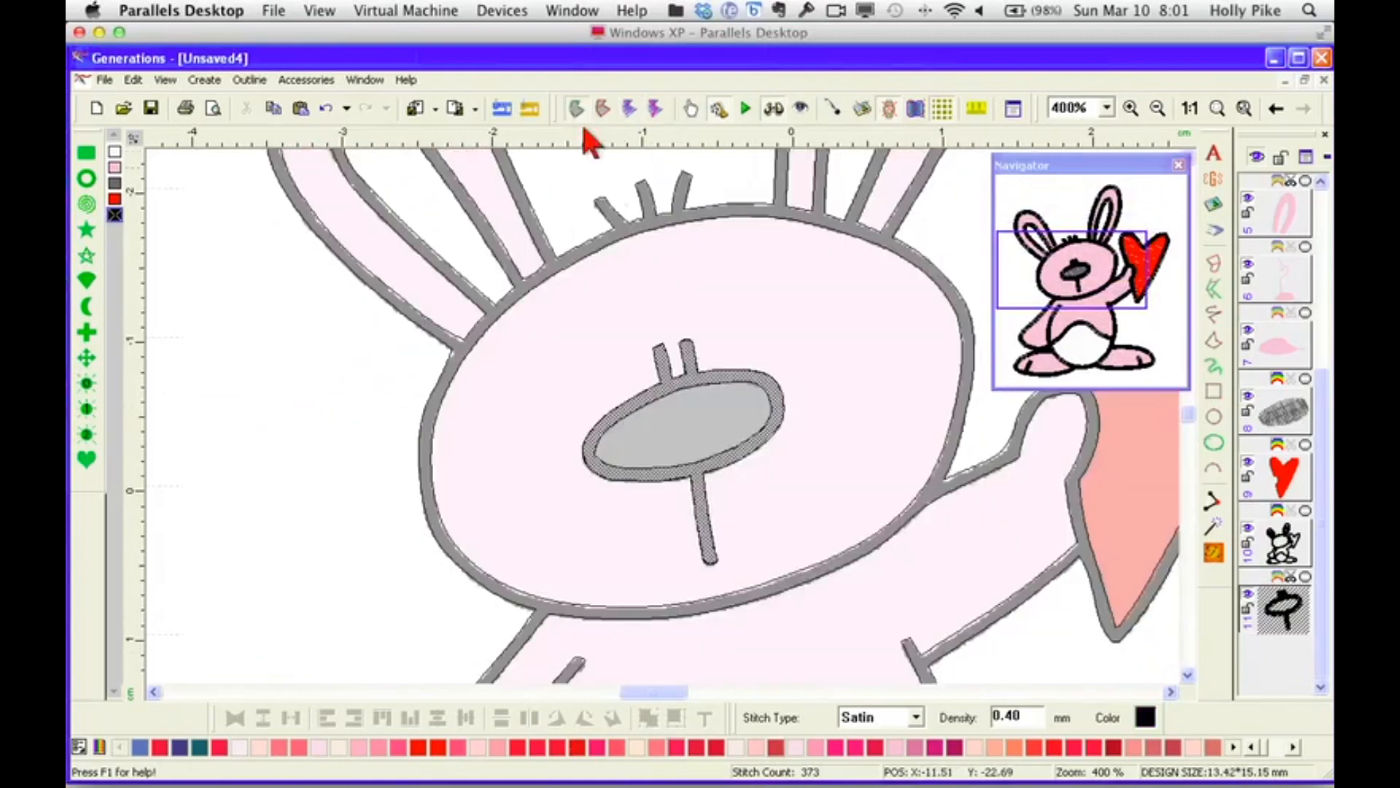
right_click(691, 376)
click(781, 589)
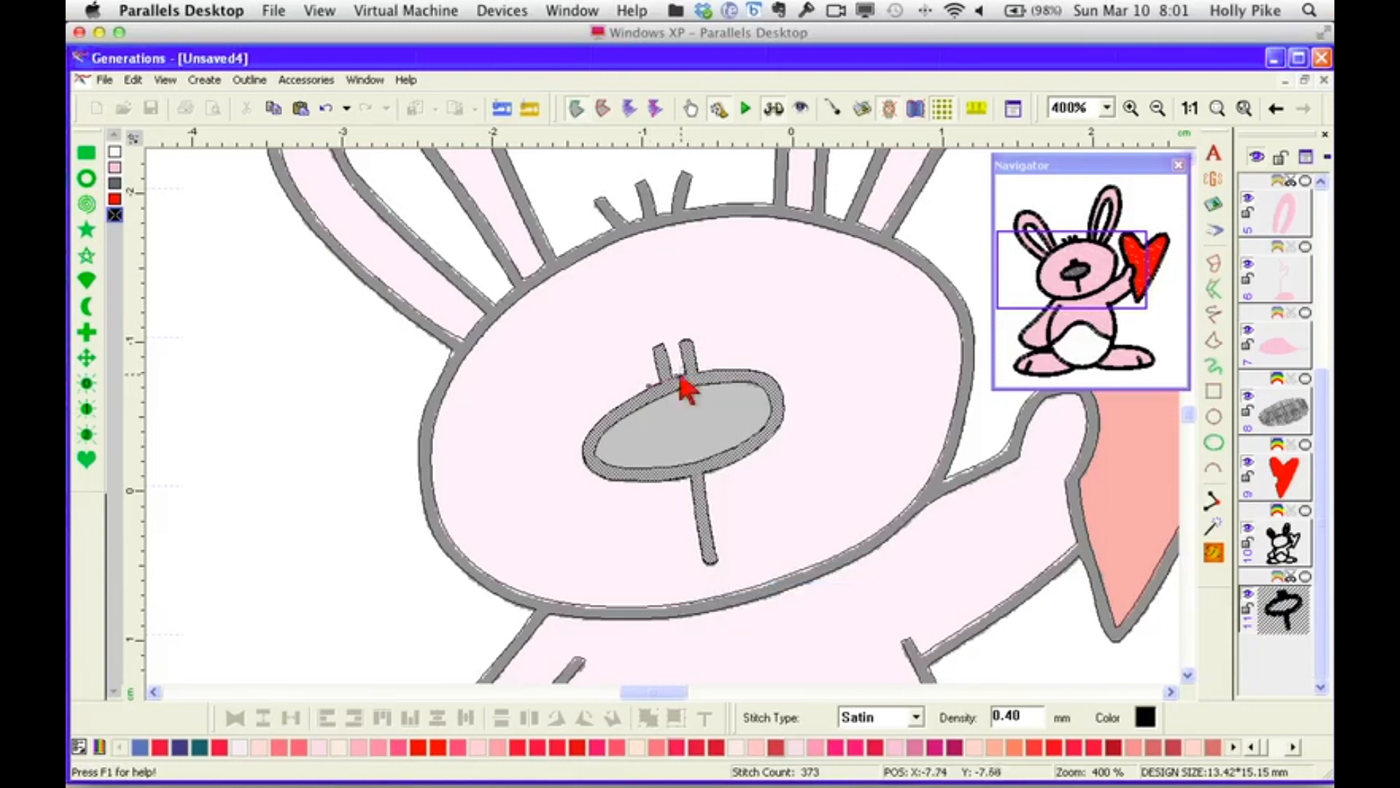
right_click(706, 368)
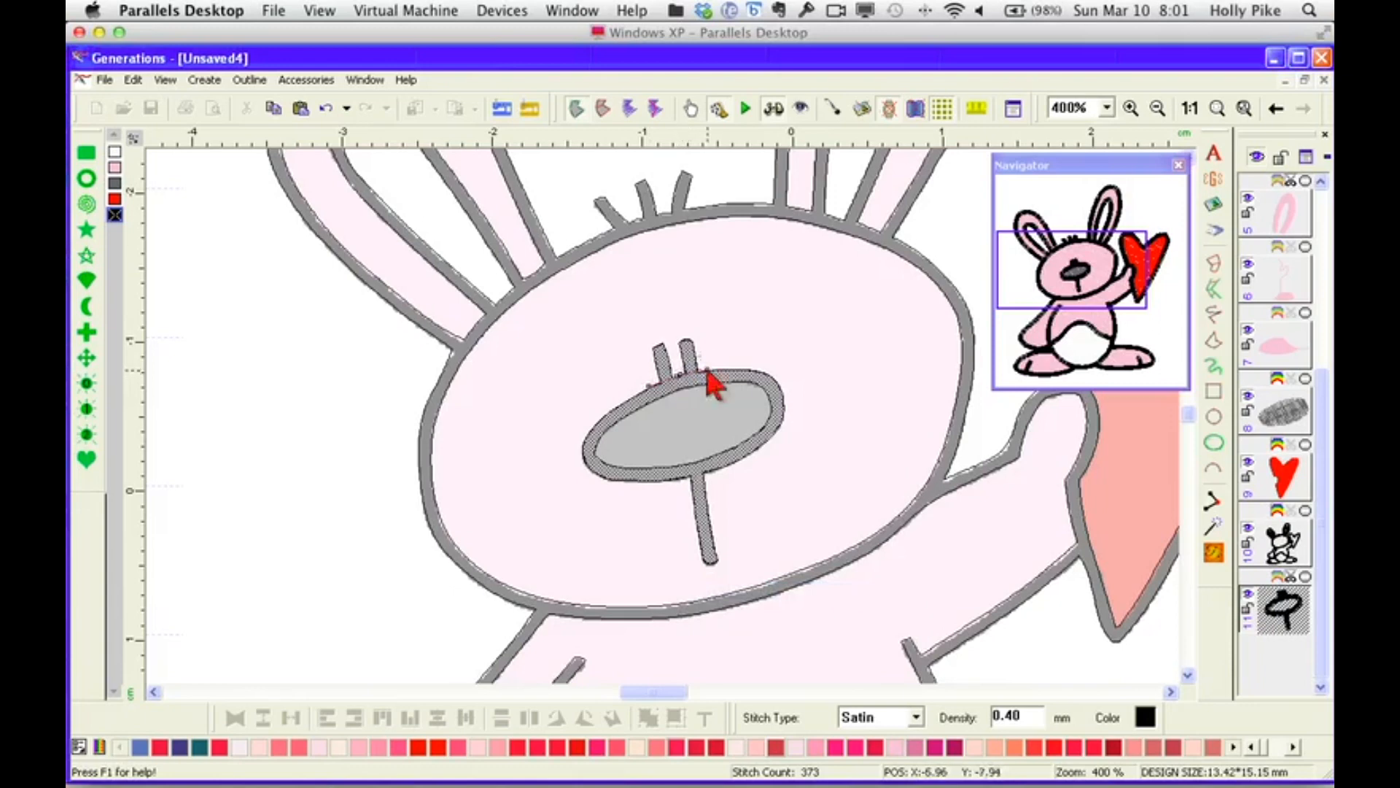
click(1212, 554)
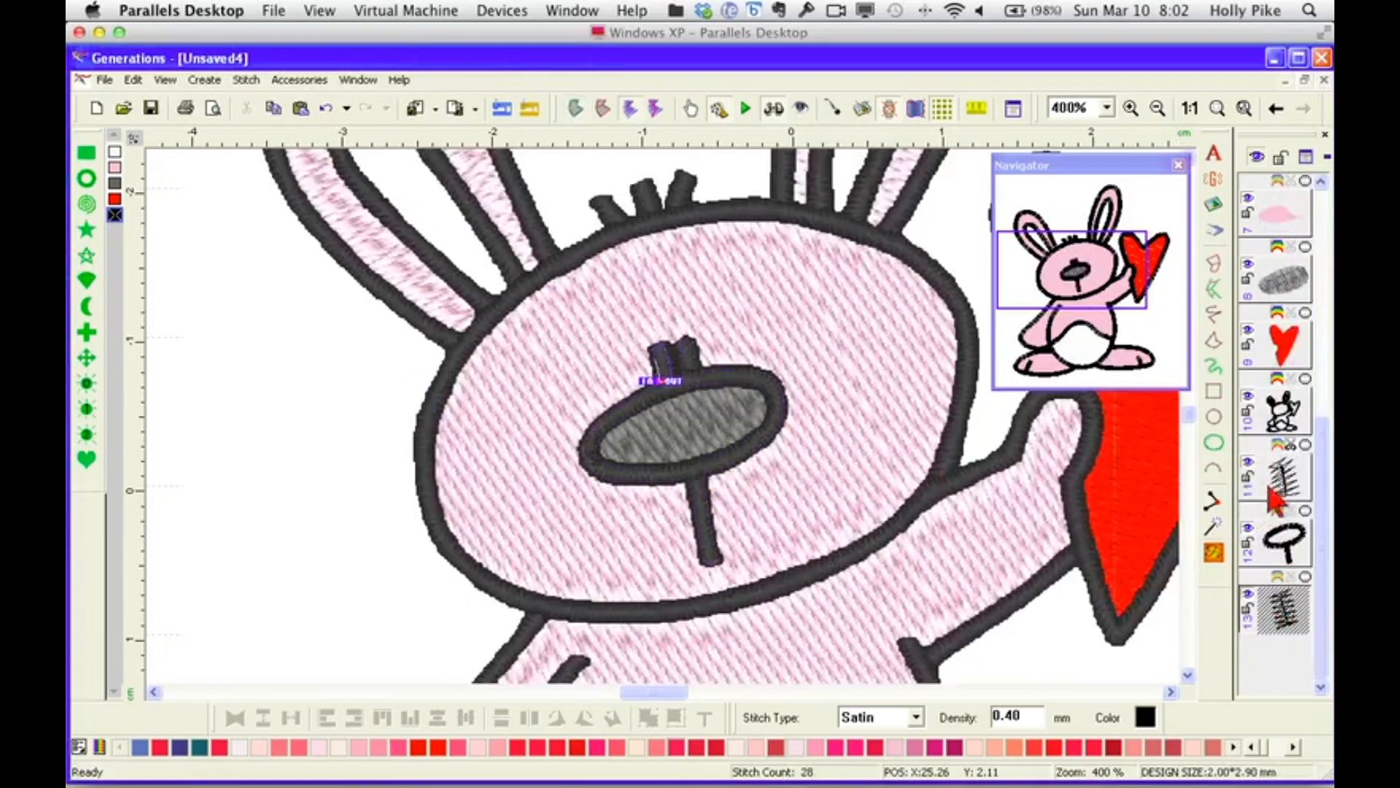
Delete the separated eye marks above the nose and regenerate the stitches.
click(1283, 463)
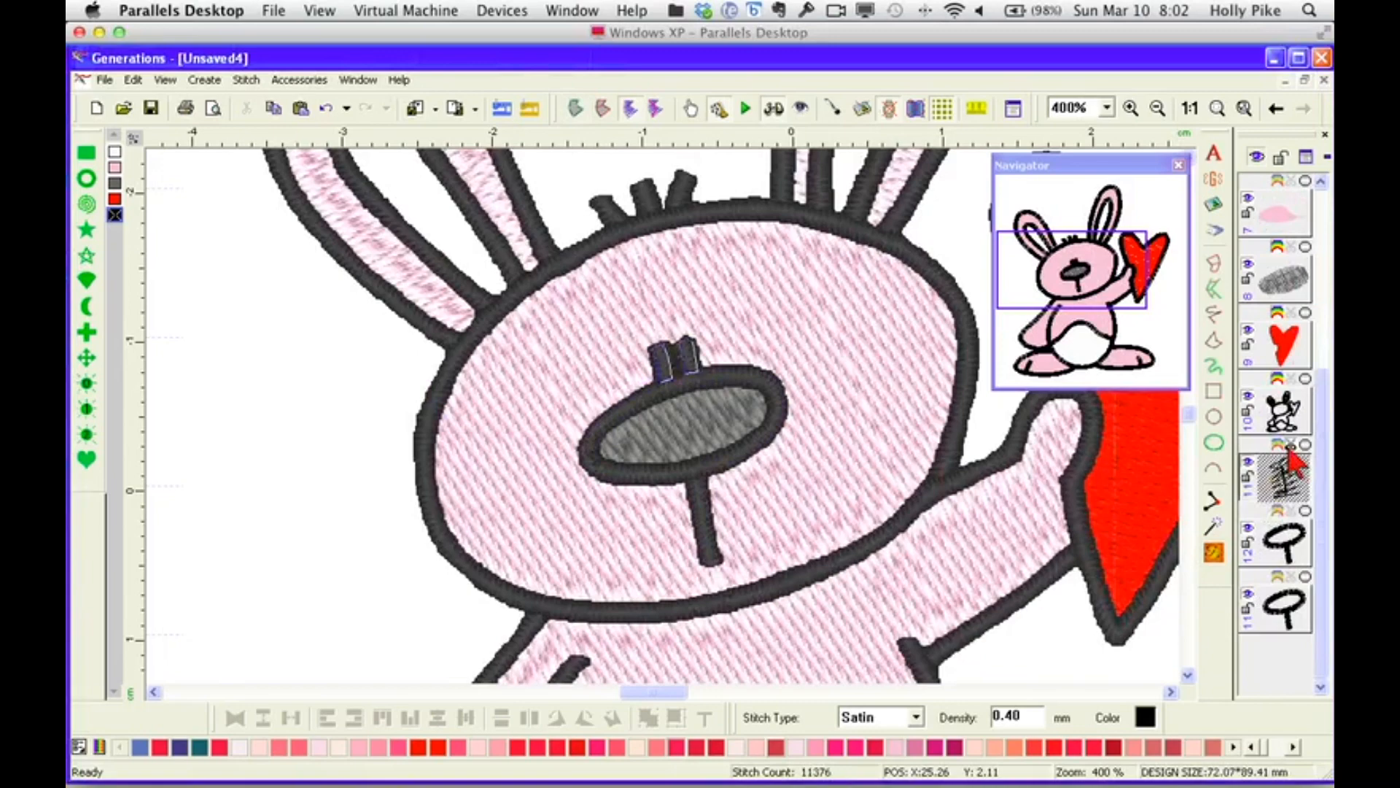
key(Delete)
click(1215, 554)
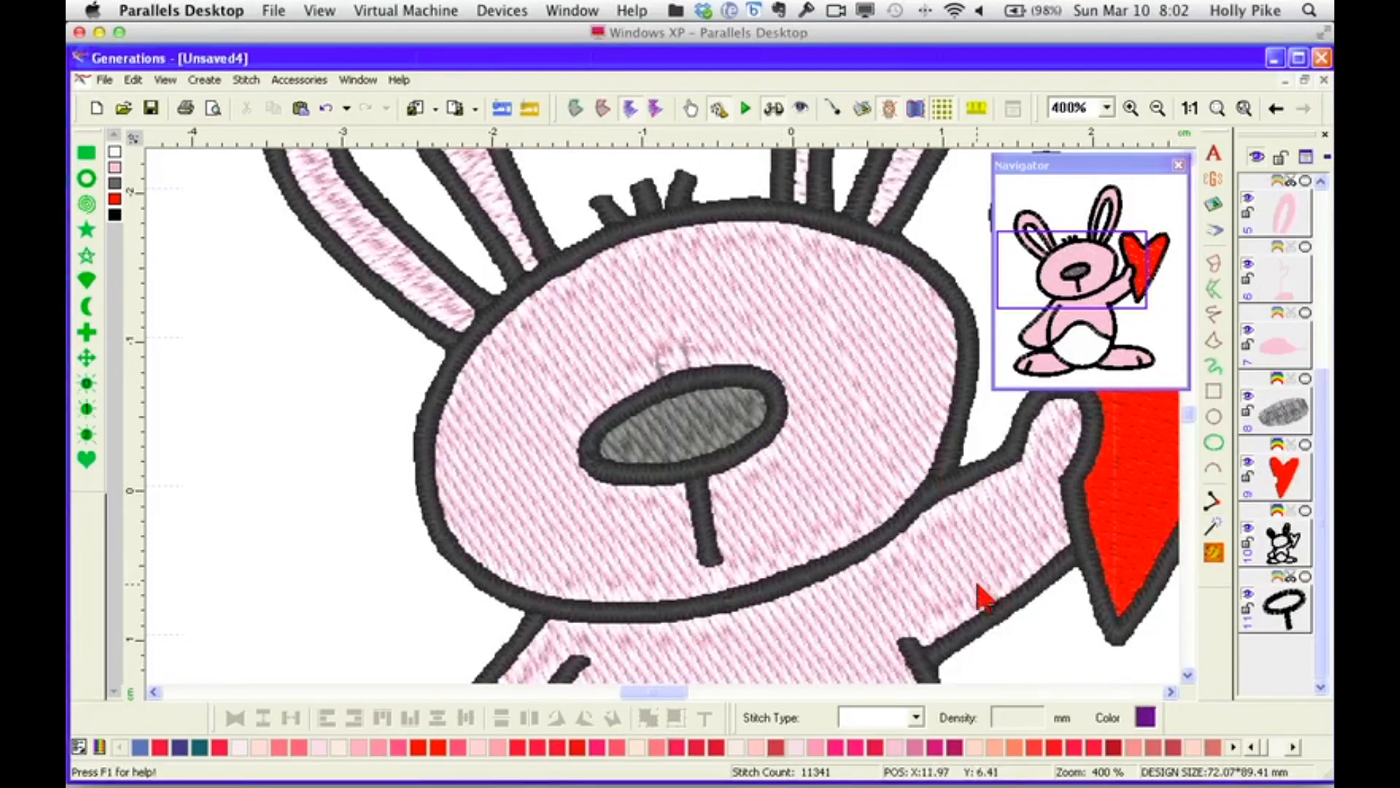
Fill the void that the eye marks and nose leave in the pink face area, and regenerate its stitches.
click(755, 335)
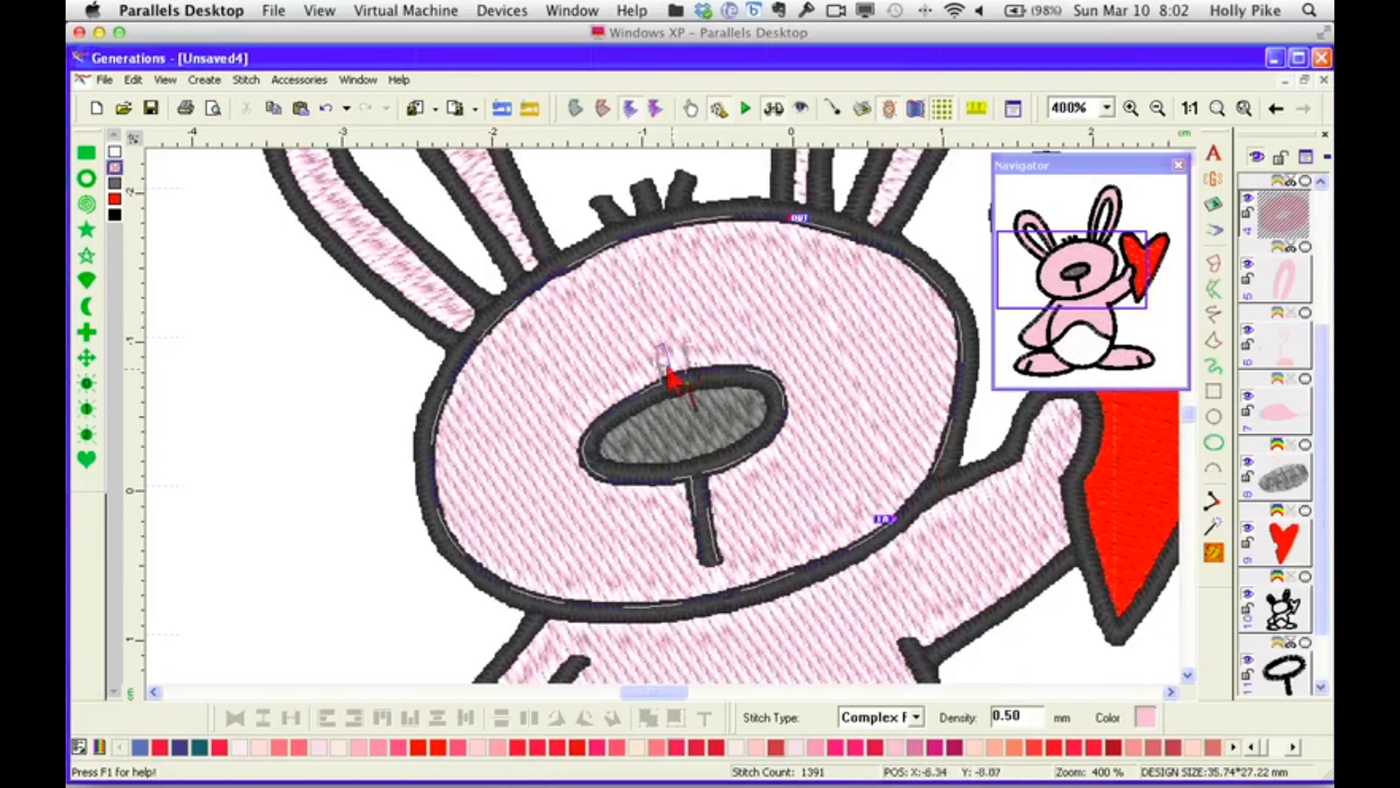
click(630, 109)
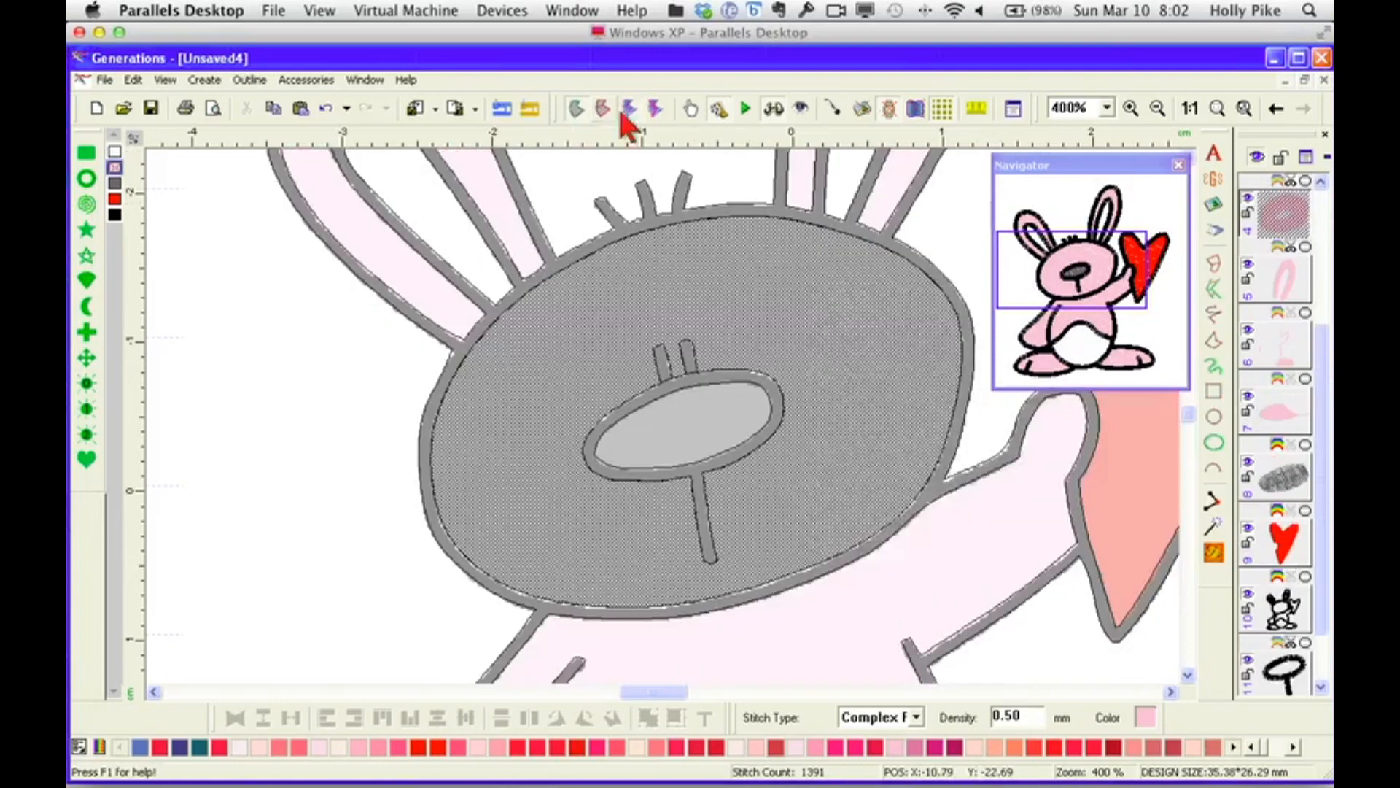
right_click(816, 286)
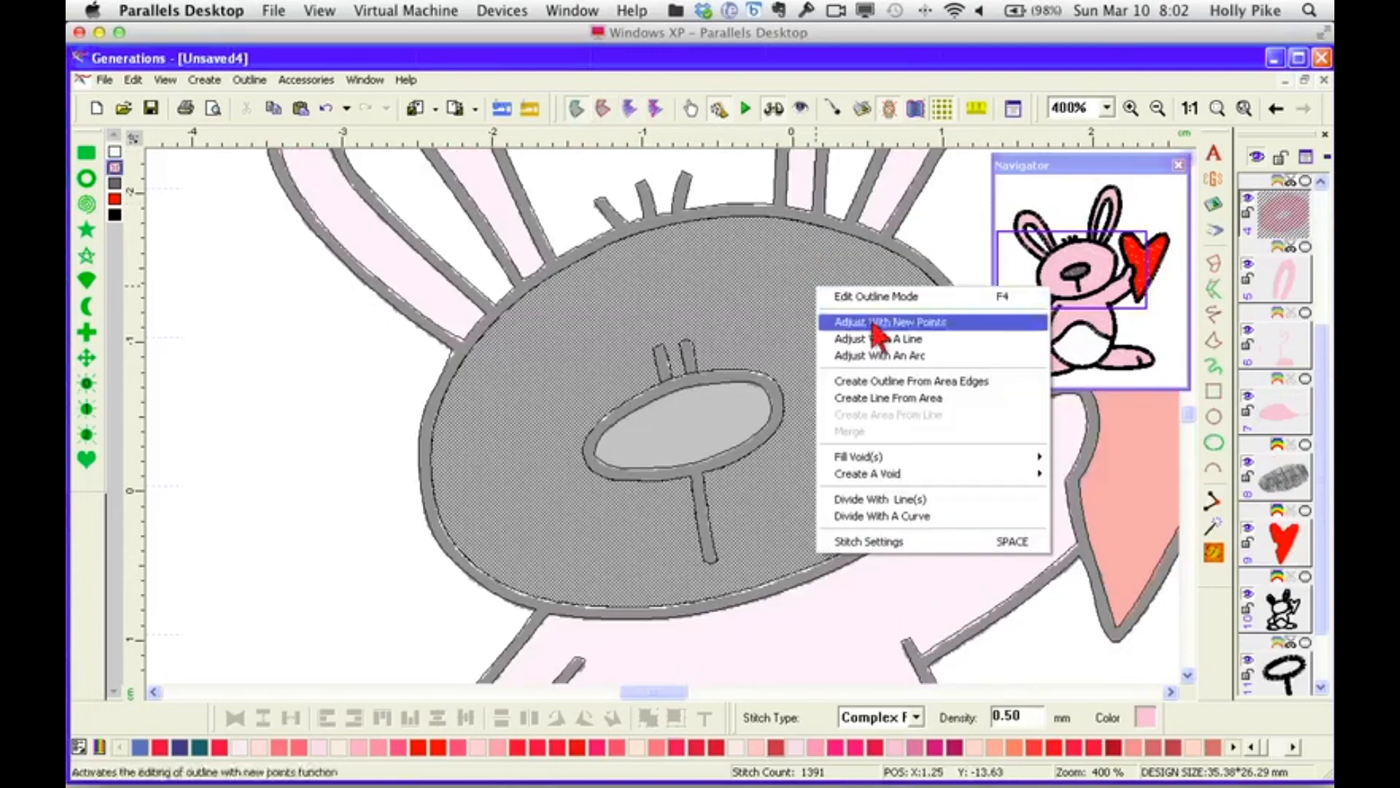
mouse_move(882, 458)
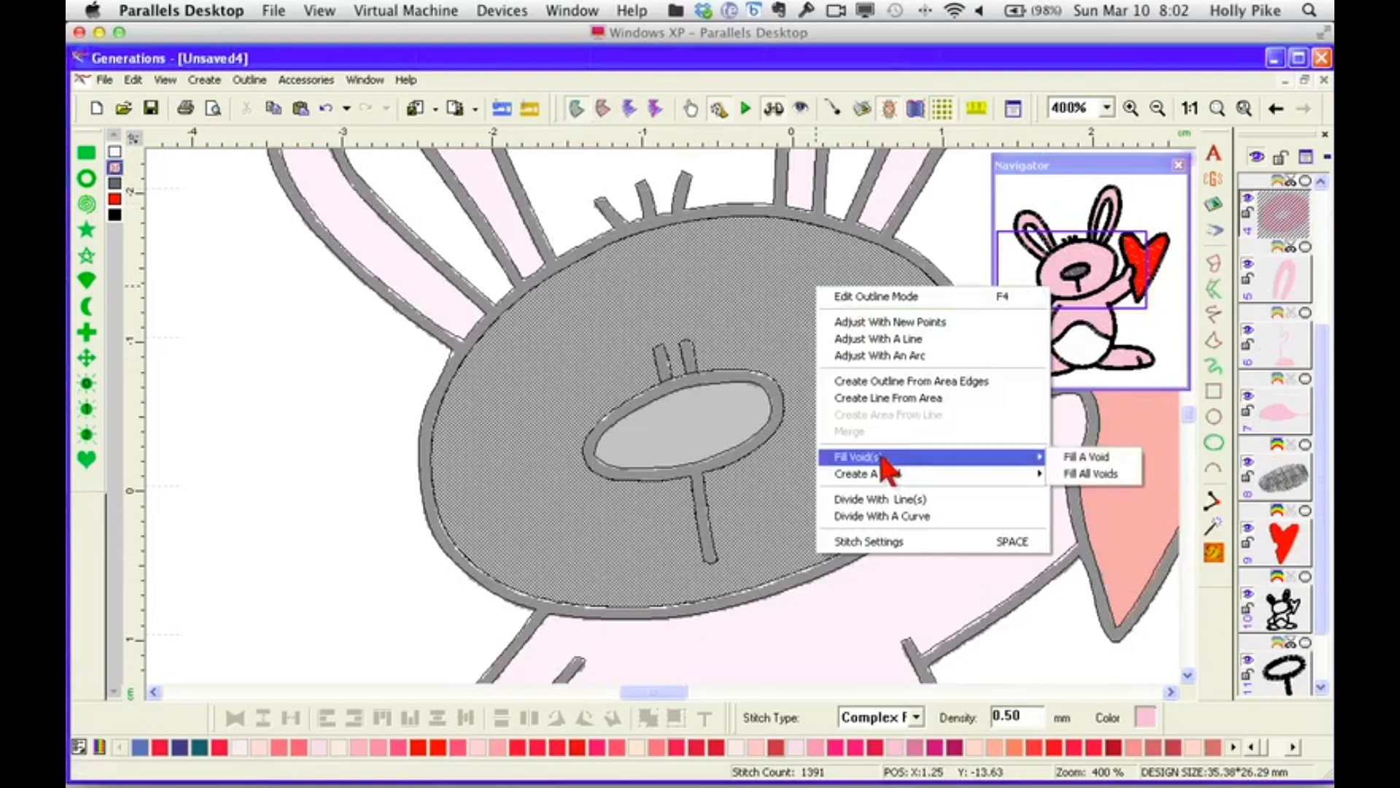
click(1085, 456)
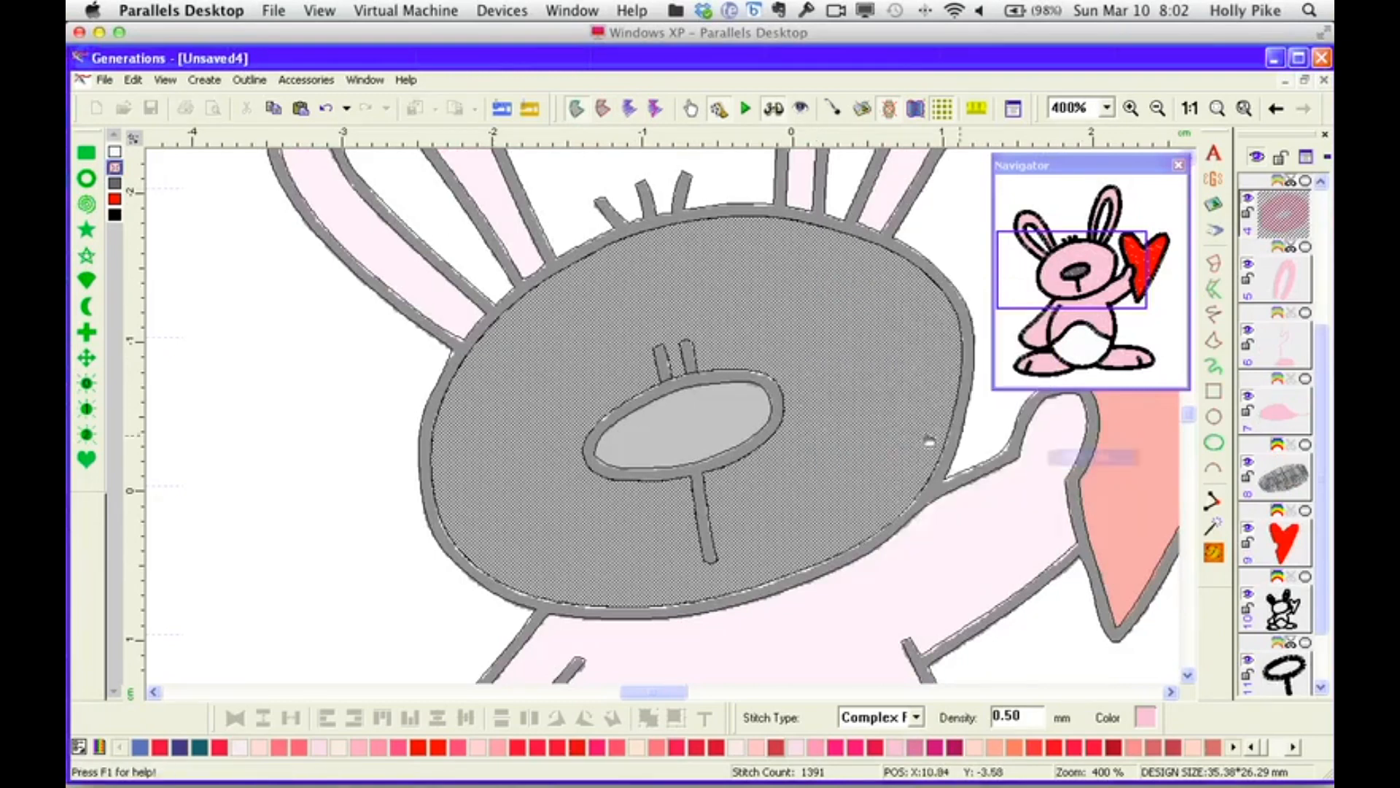
click(693, 371)
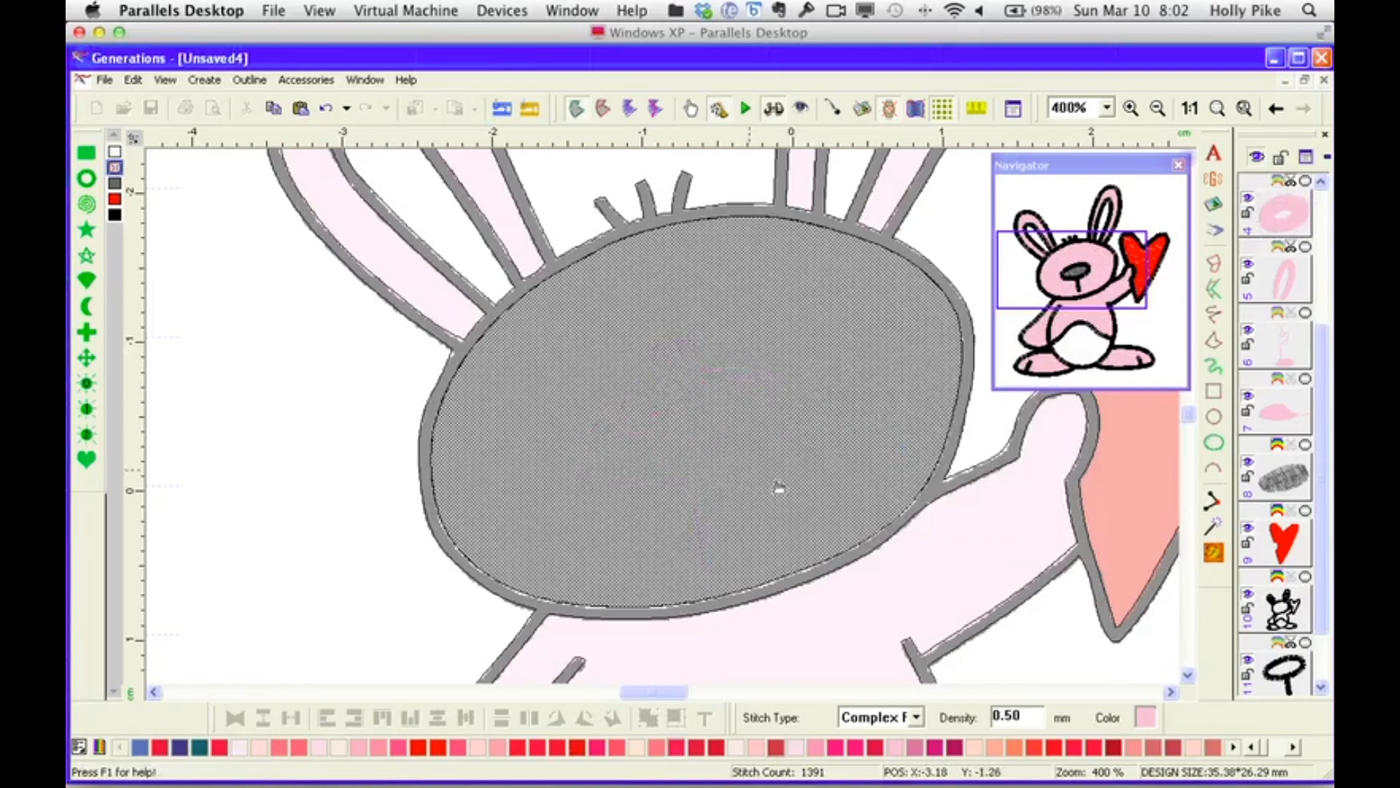
click(1214, 552)
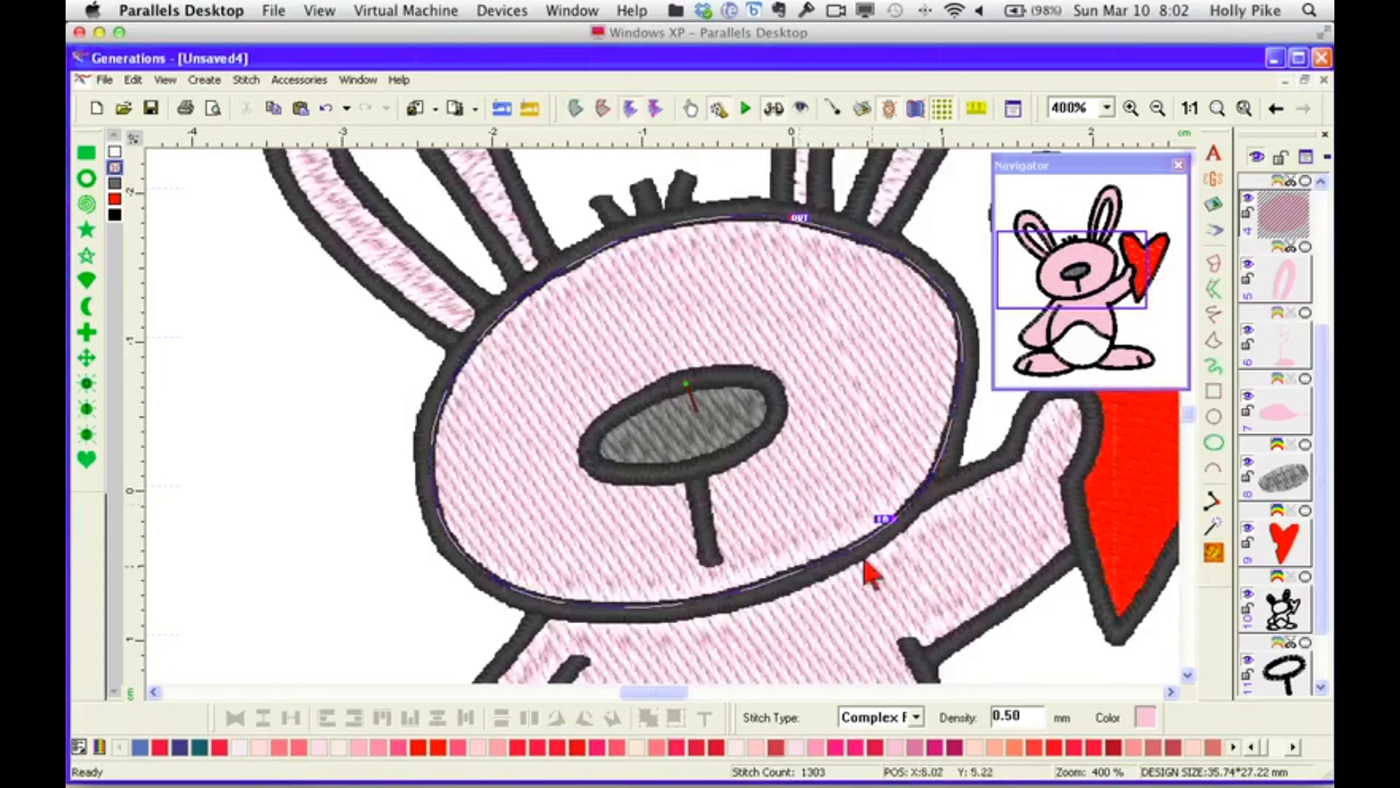
Create a void in the pink face using the existing nose area and regenerate the stitches.
right_click(774, 493)
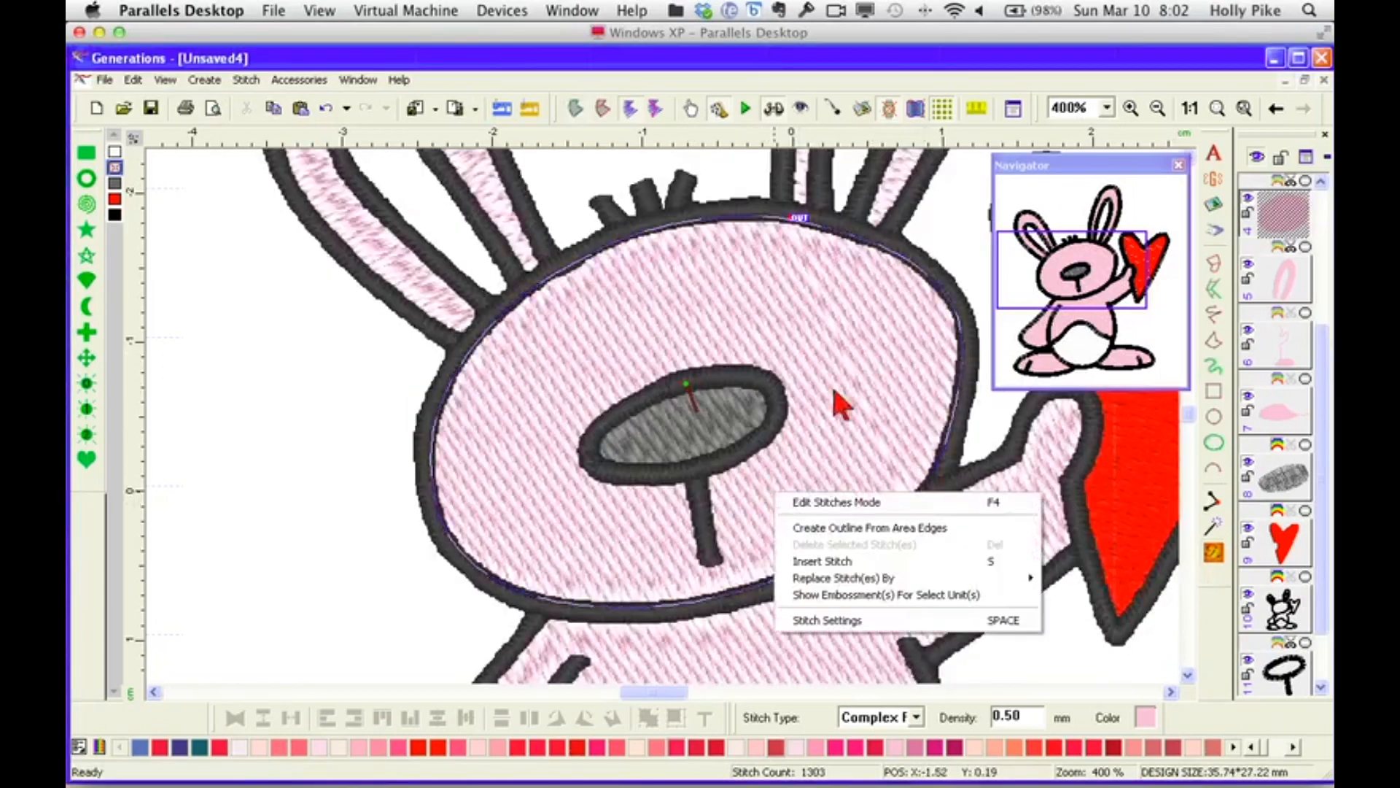
click(575, 108)
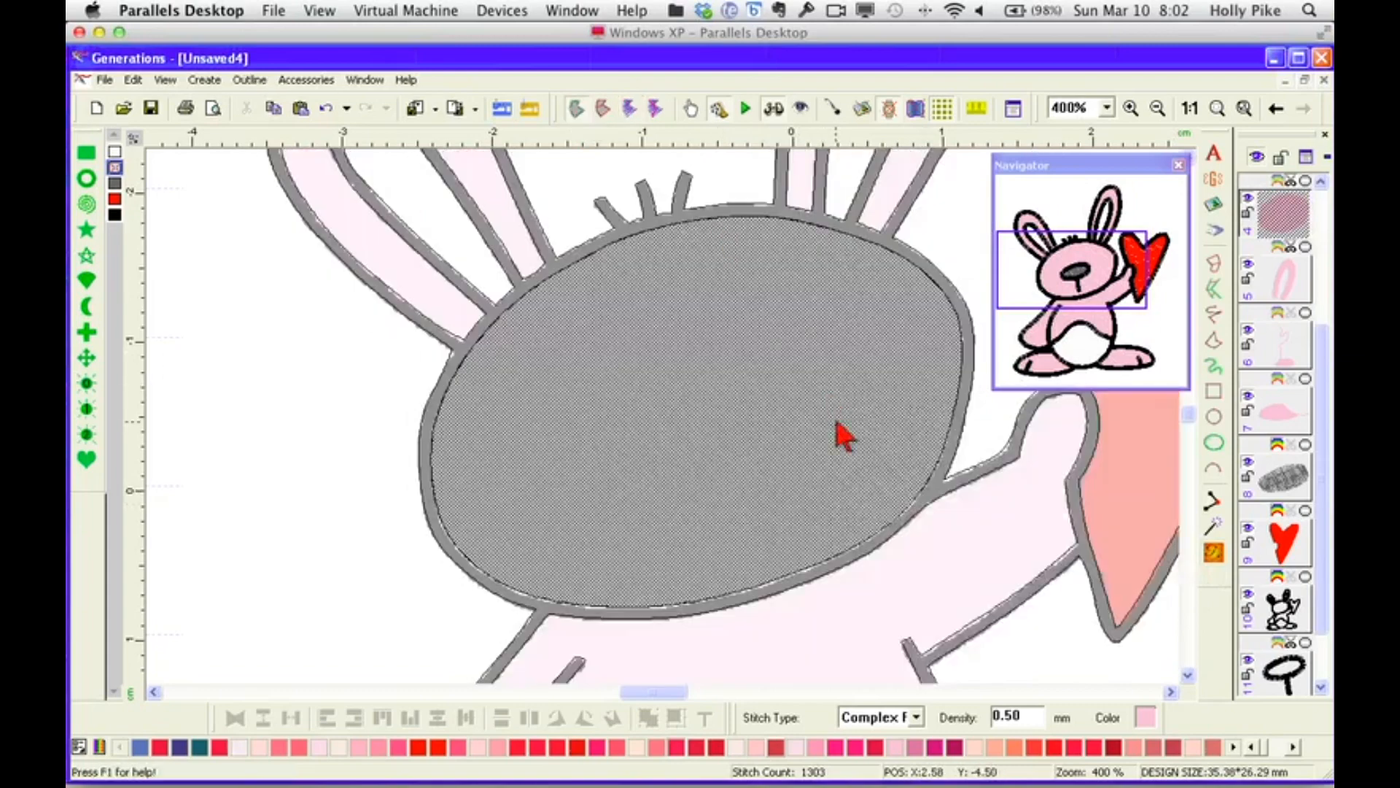
right_click(836, 422)
mouse_move(1006, 612)
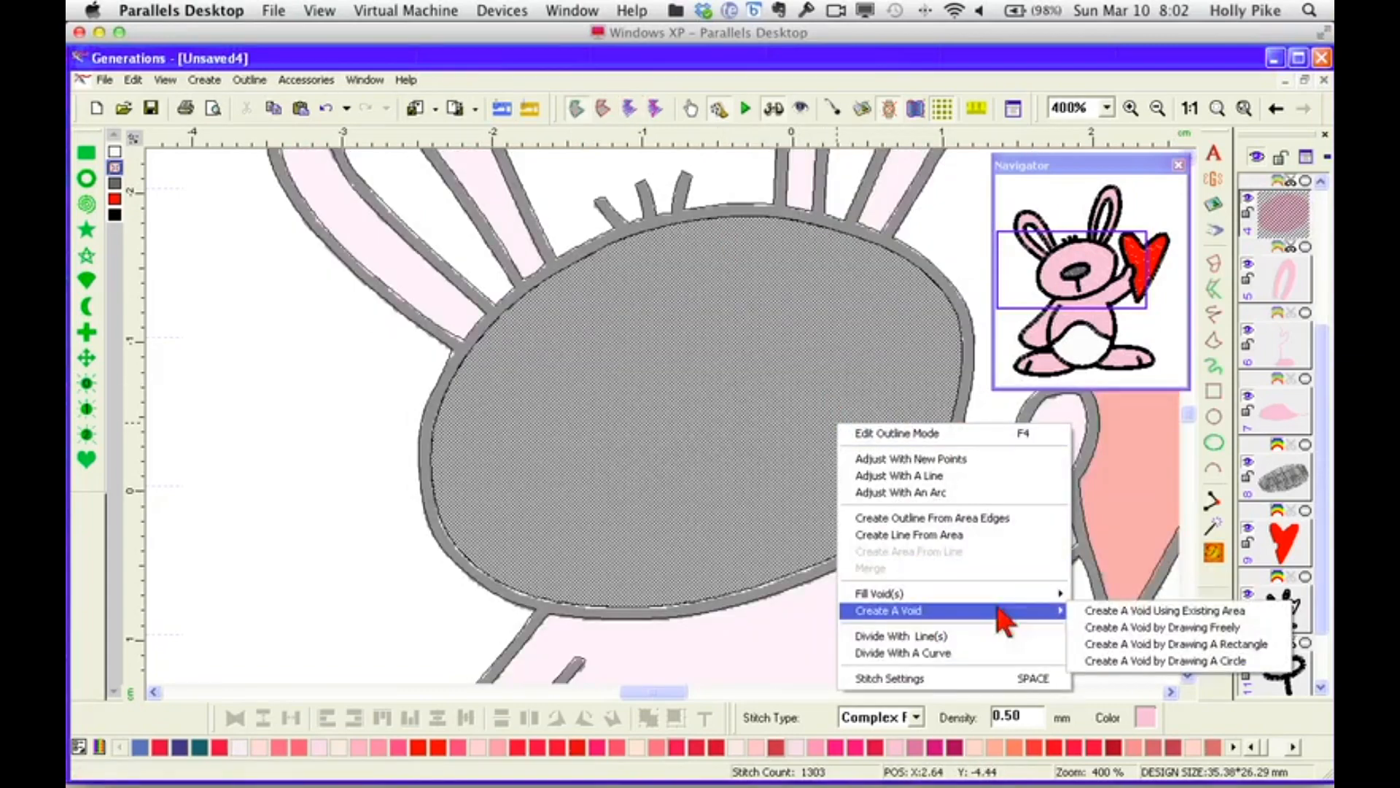
click(1127, 619)
click(702, 414)
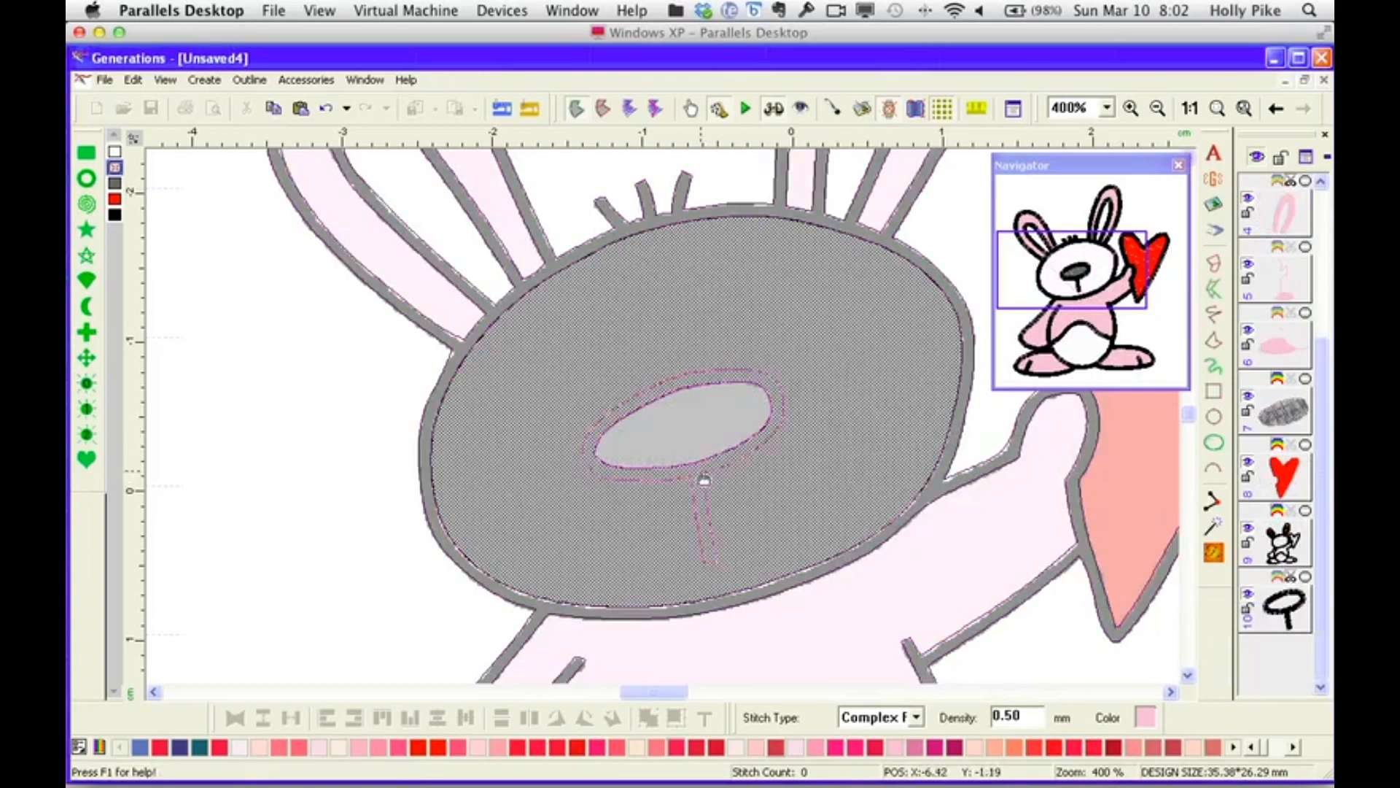
click(1213, 552)
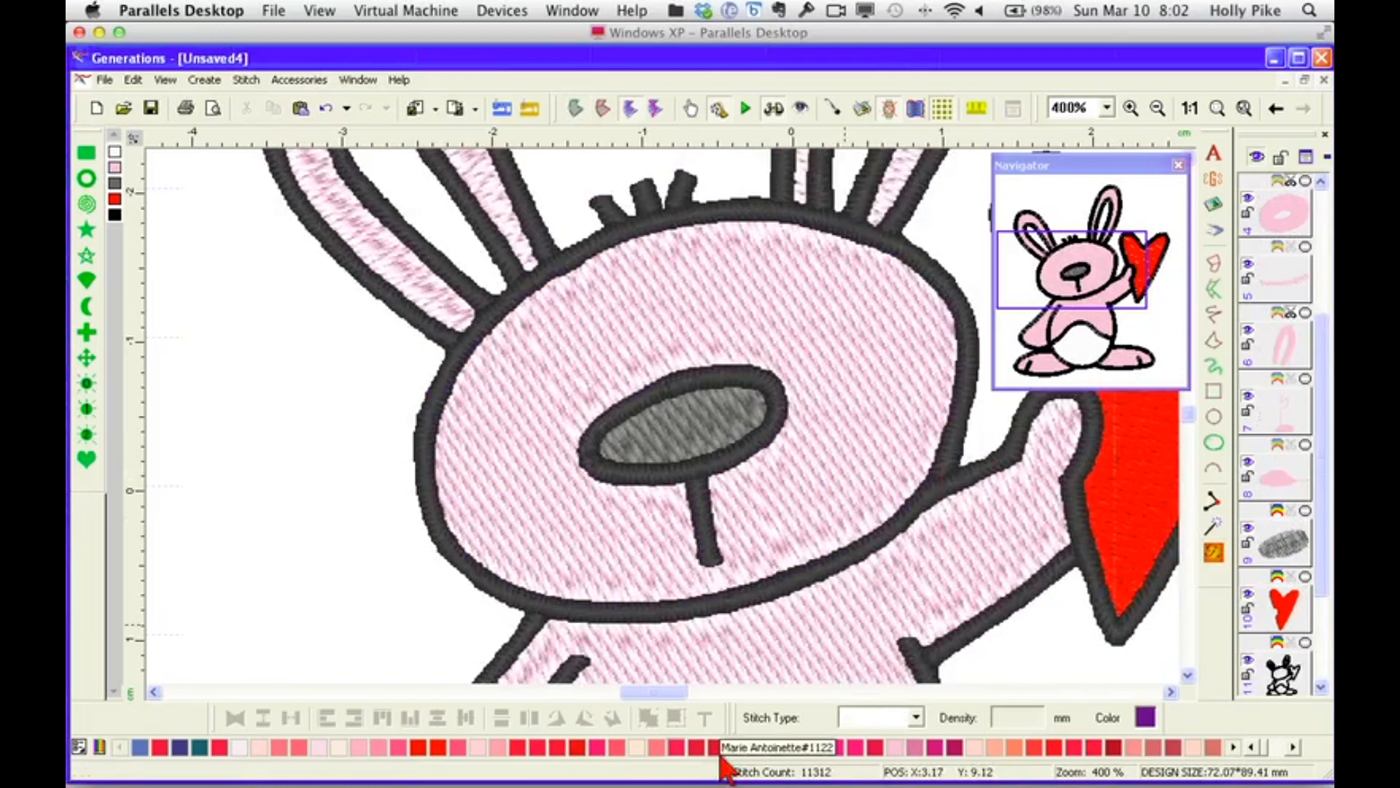
Draw a narrow Complex Fill oval about 3 by 4.7 mm above the nose as an eye and tilt it slightly.
click(1213, 417)
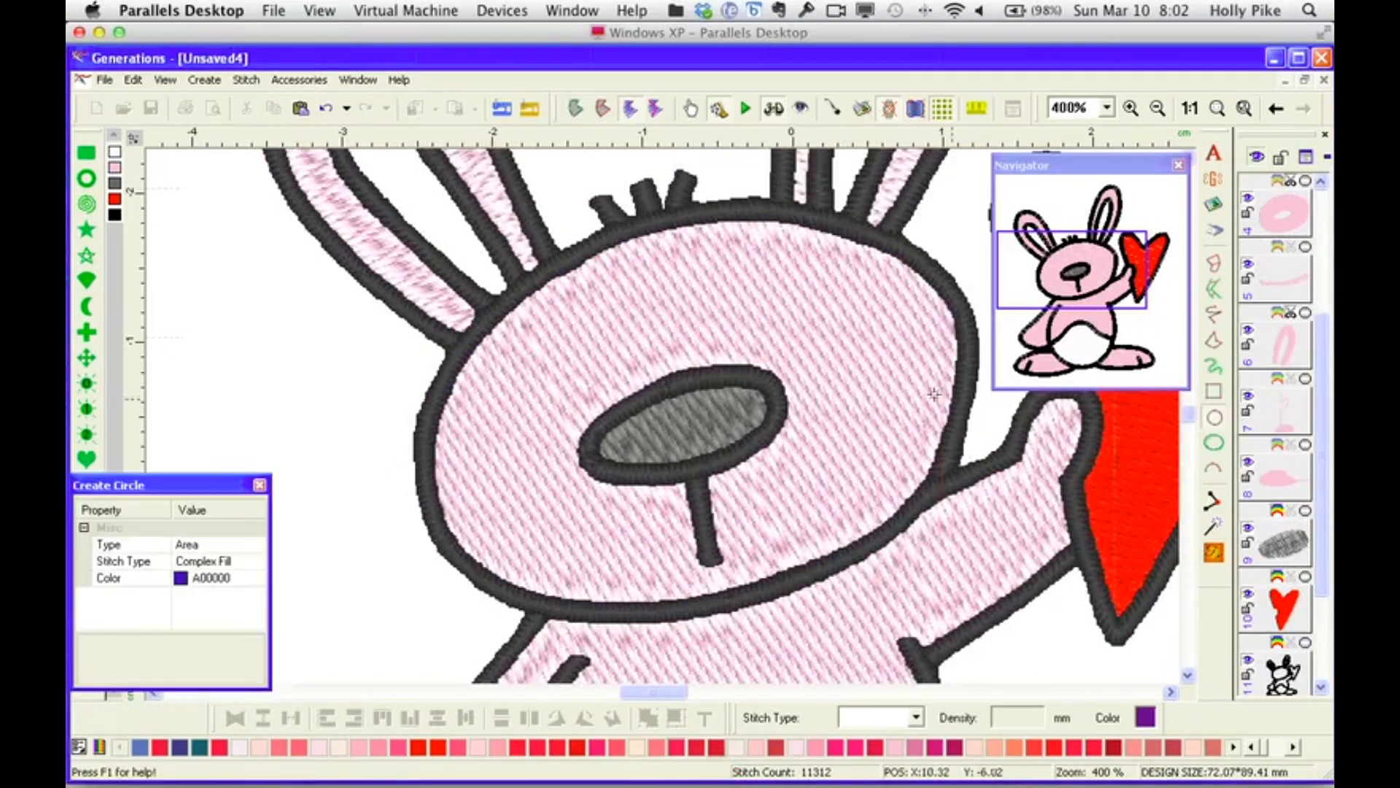
click(678, 262)
drag(681, 275, 707, 329)
click(733, 320)
mouse_move(737, 343)
mouse_down()
mouse_move(745, 331)
mouse_move(713, 305)
mouse_move(728, 337)
mouse_up()
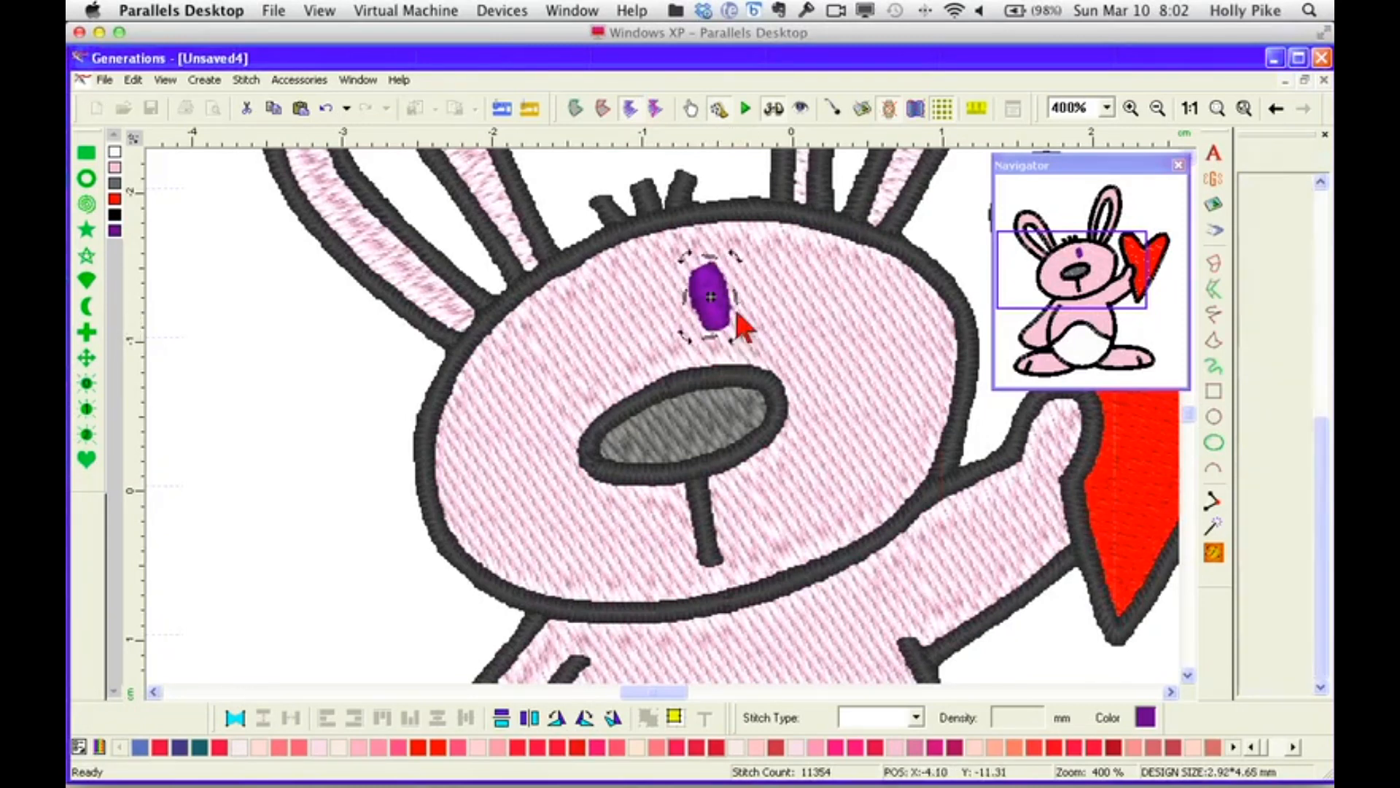
Duplicate the oval eye and place the copy beside the original on the other side of the face.
click(274, 108)
click(300, 108)
drag(711, 303, 611, 329)
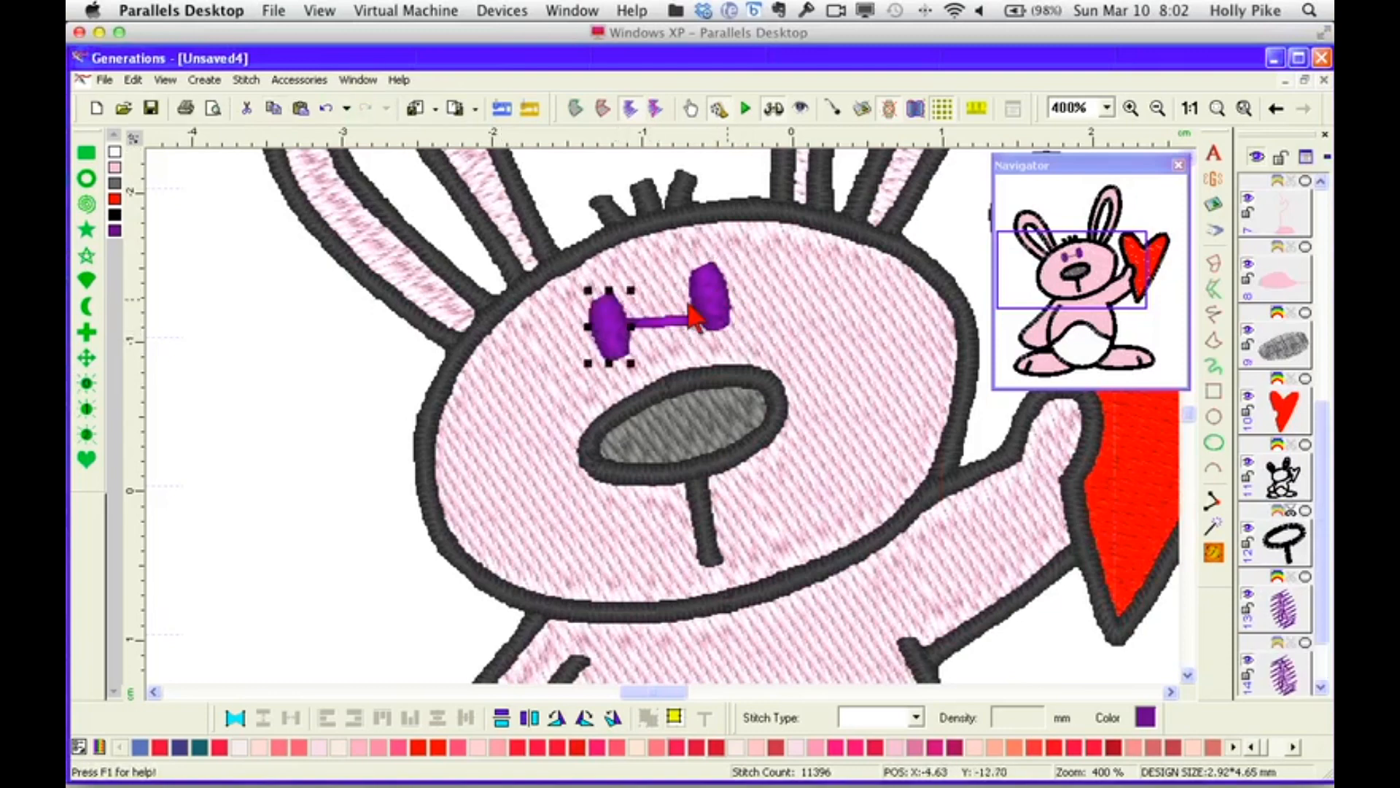
Recolor both oval eyes black, change them to Satin stitch, and regenerate the stitches.
click(1213, 552)
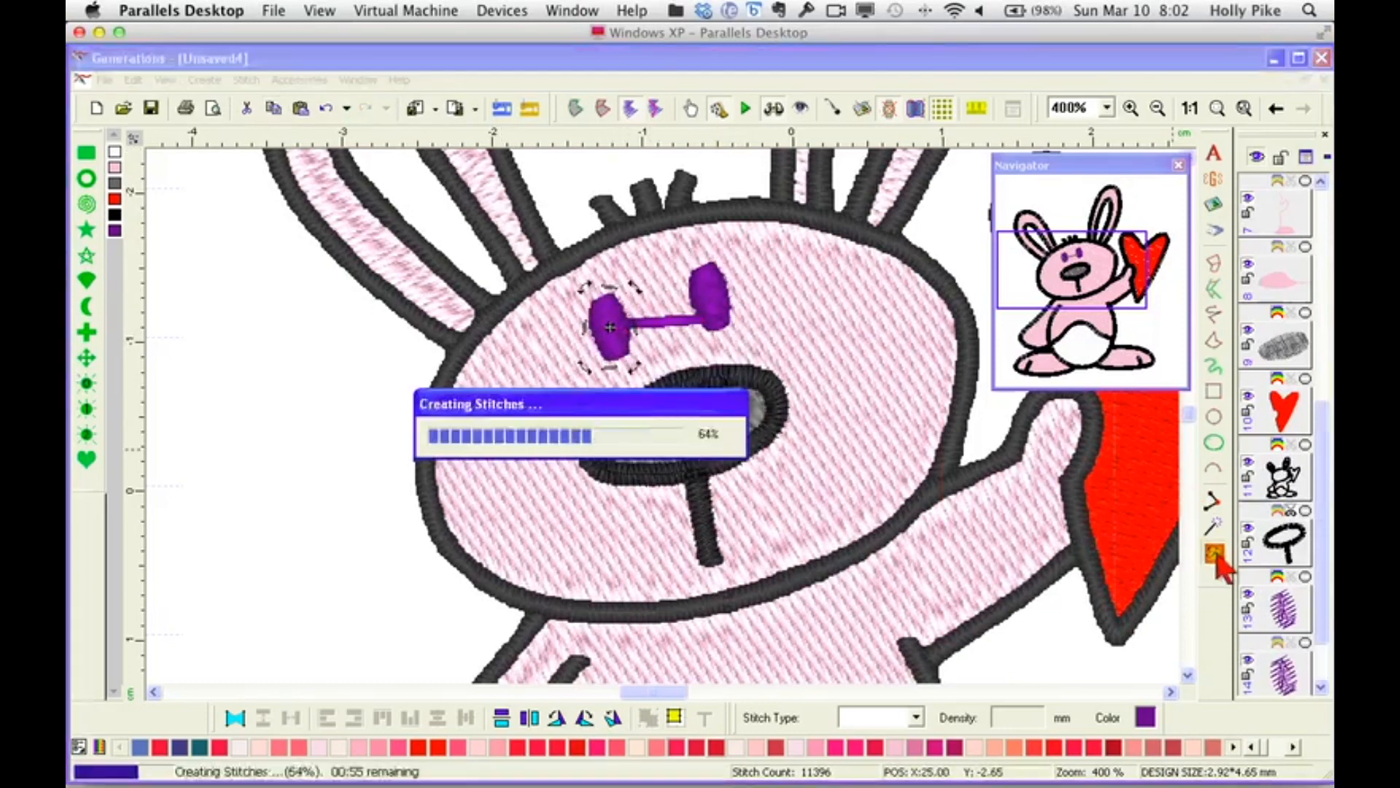
shift+click(1283, 619)
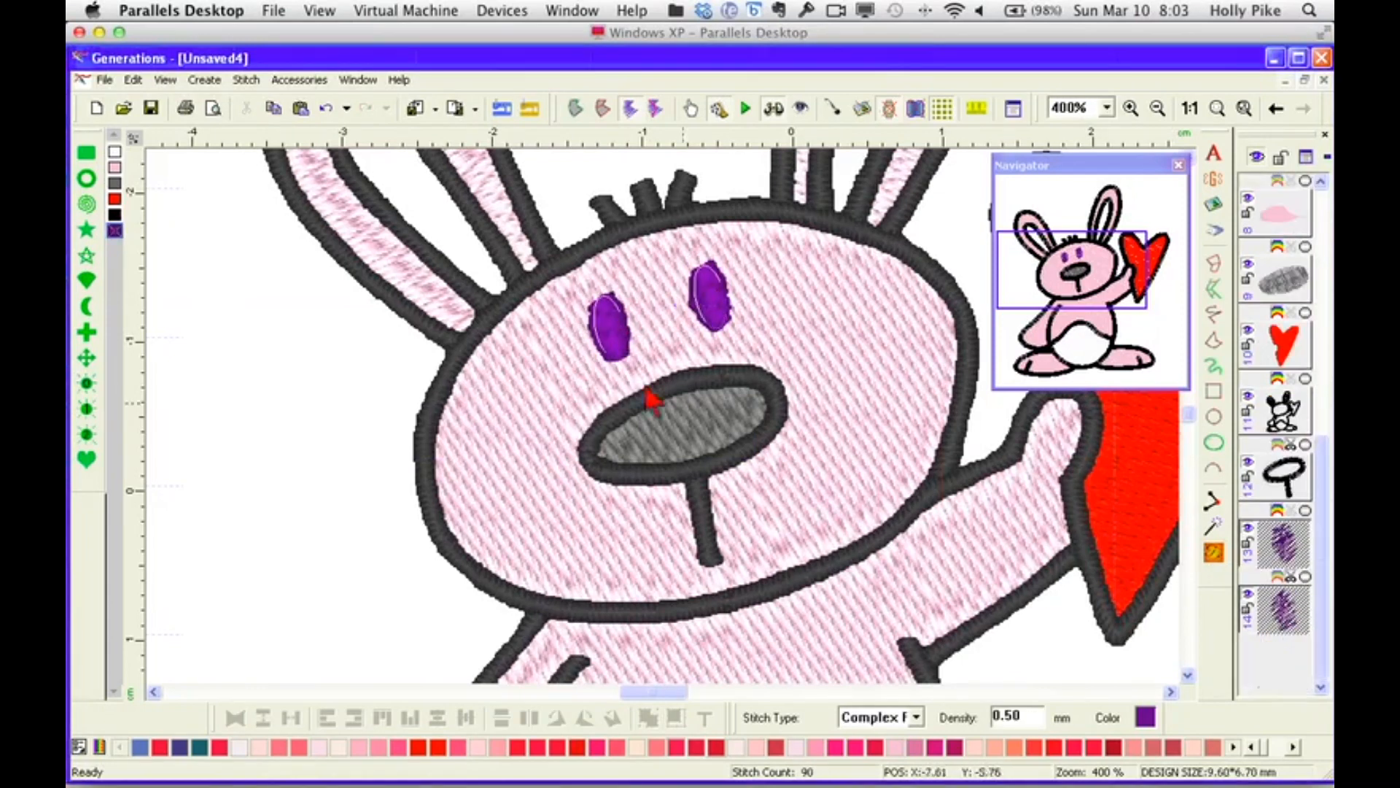
click(115, 214)
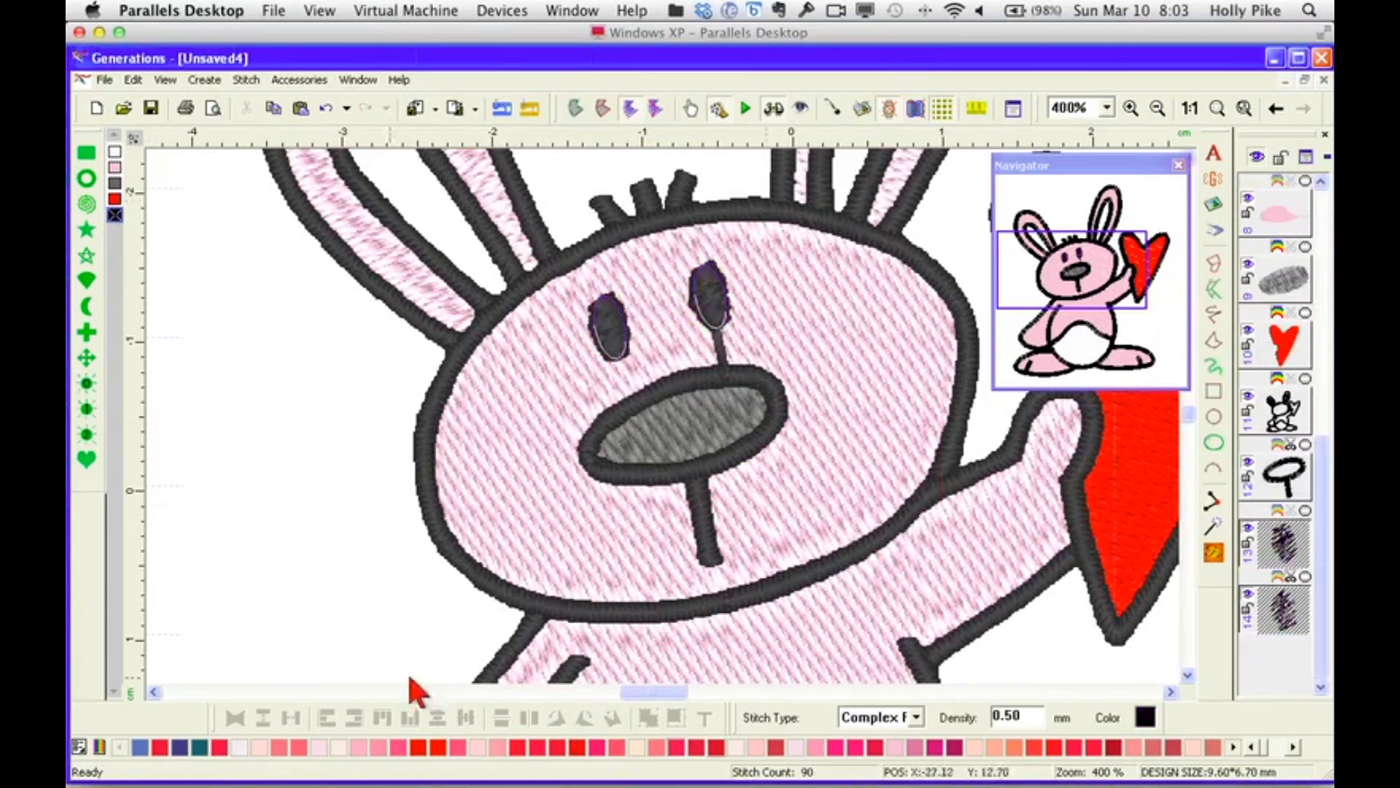
click(1213, 552)
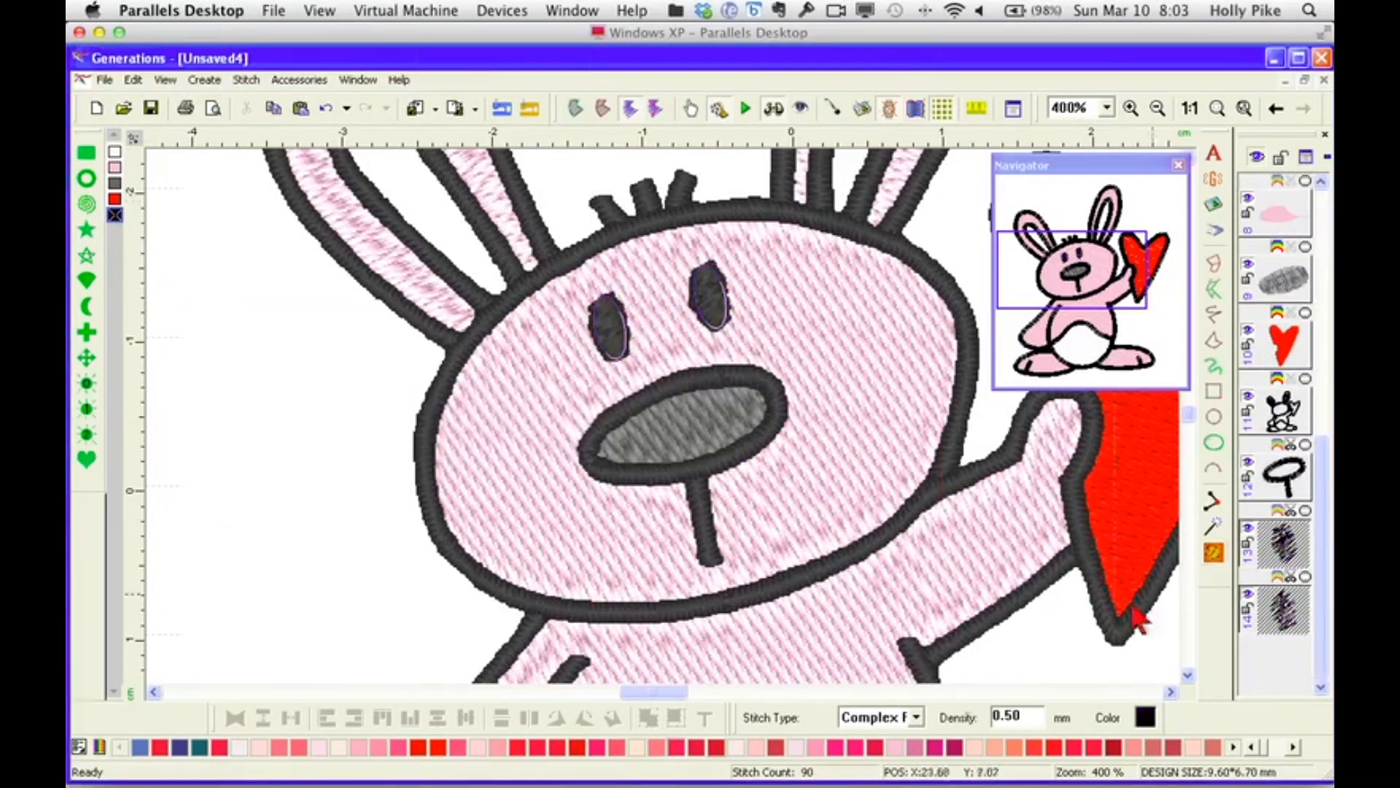
click(916, 717)
click(893, 586)
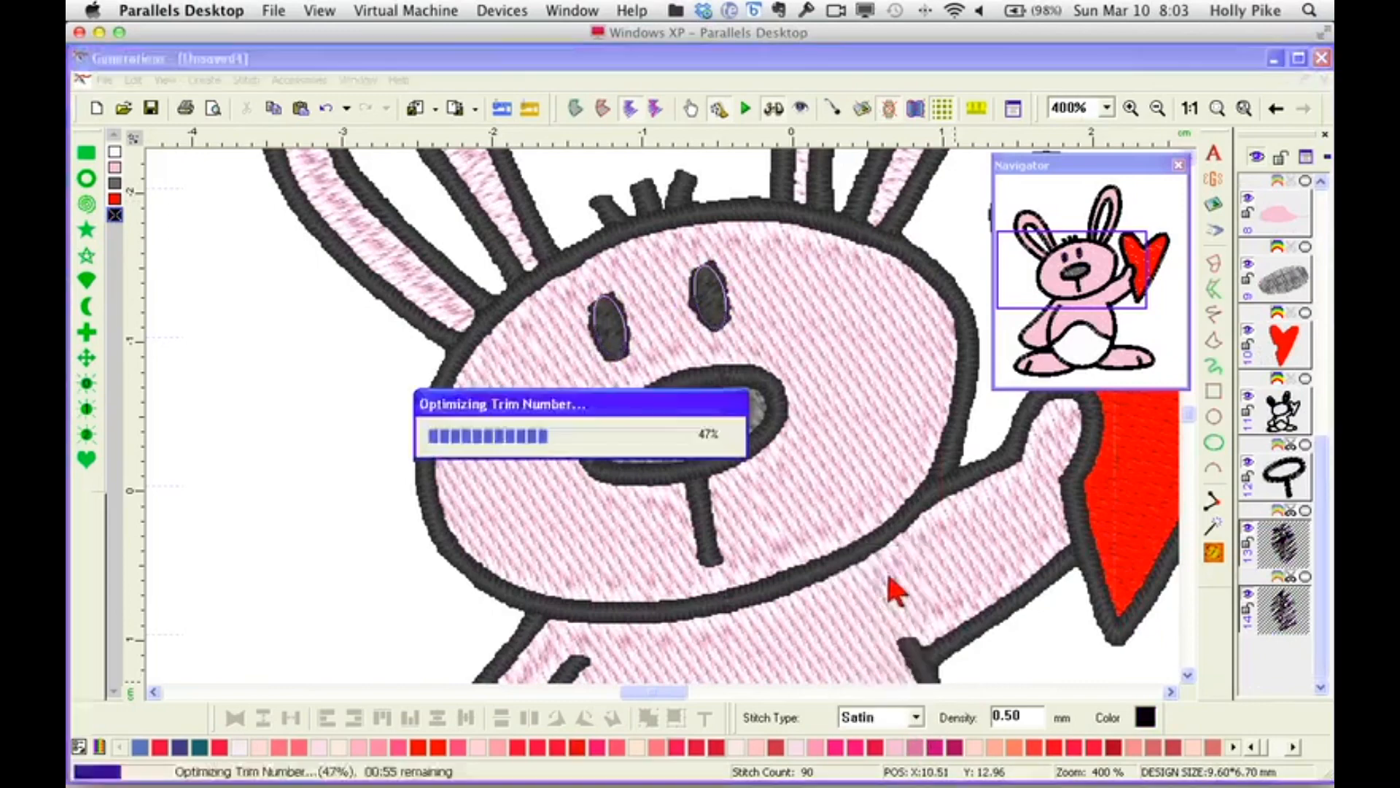
click(1189, 113)
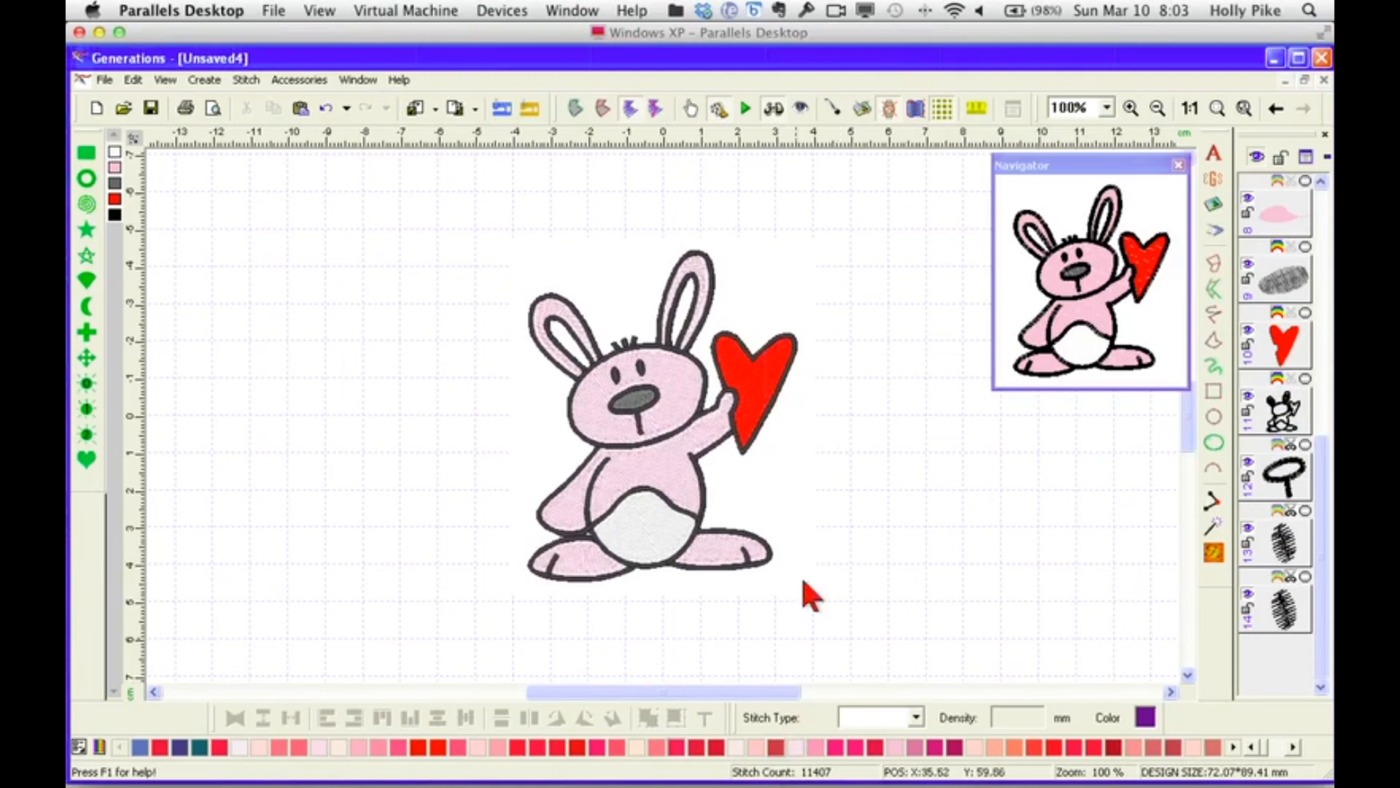
Change the red heart's stitch type to Motif and choose pattern no26 as Motif A.
click(762, 394)
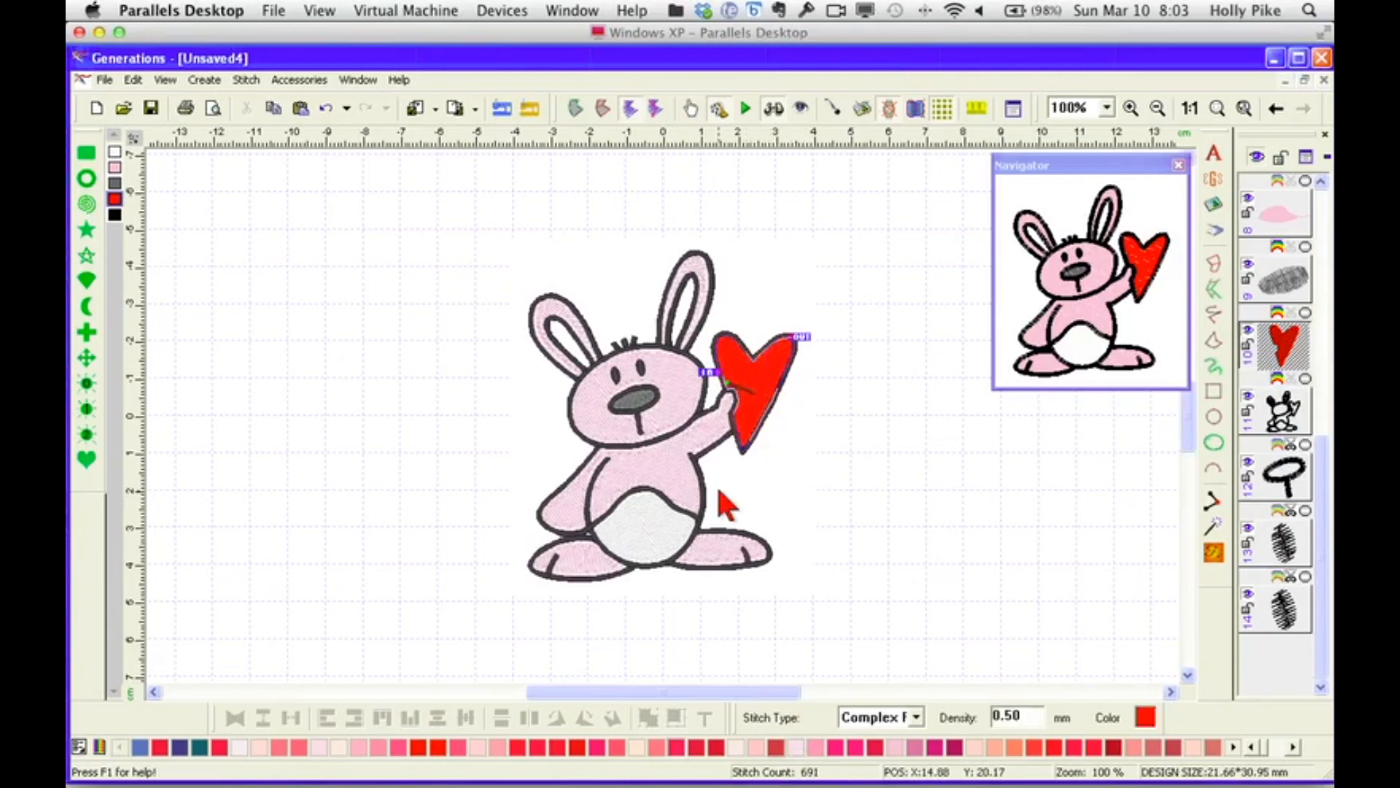
right_click(830, 475)
drag(624, 400, 668, 400)
click(793, 337)
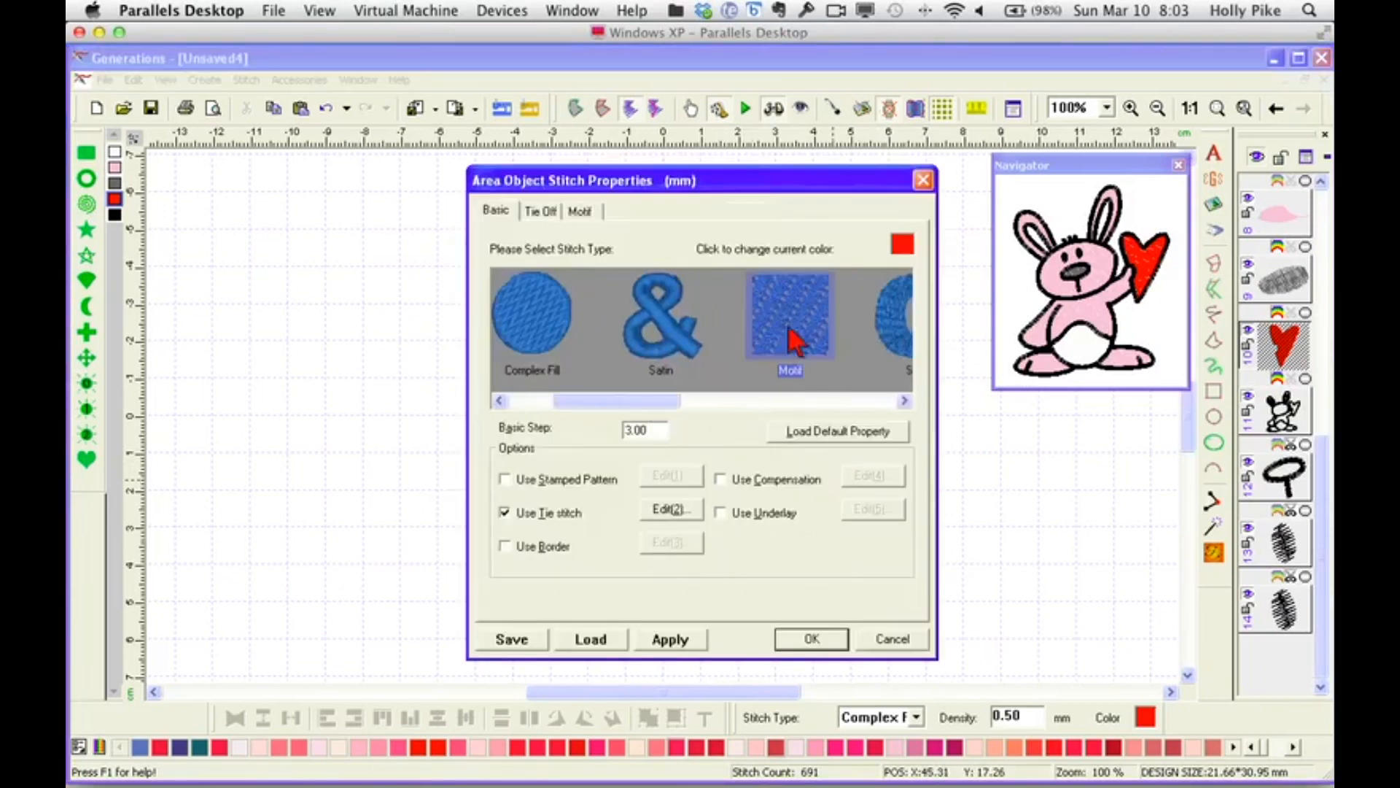
click(580, 211)
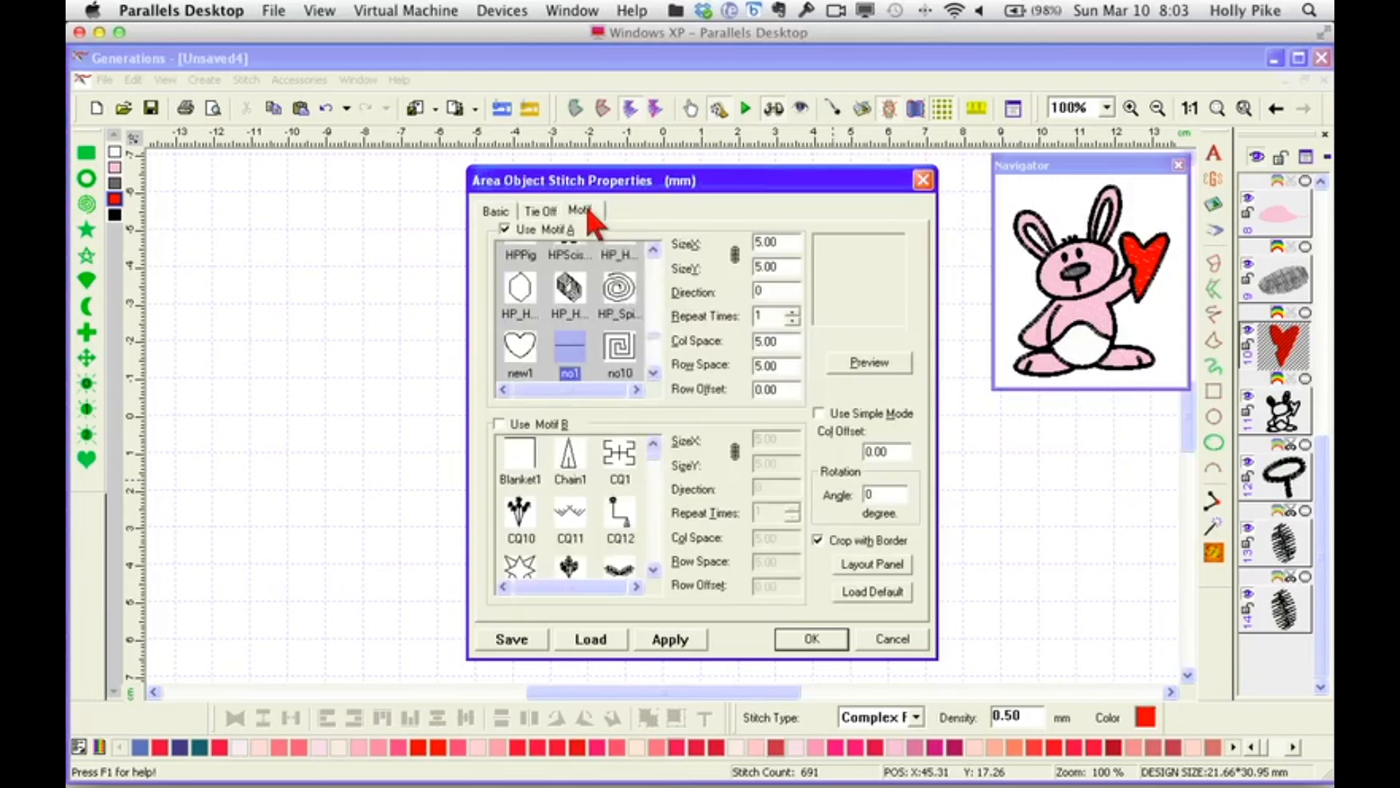
scroll(654, 343, down, 5)
scroll(580, 358, down, 3)
click(579, 341)
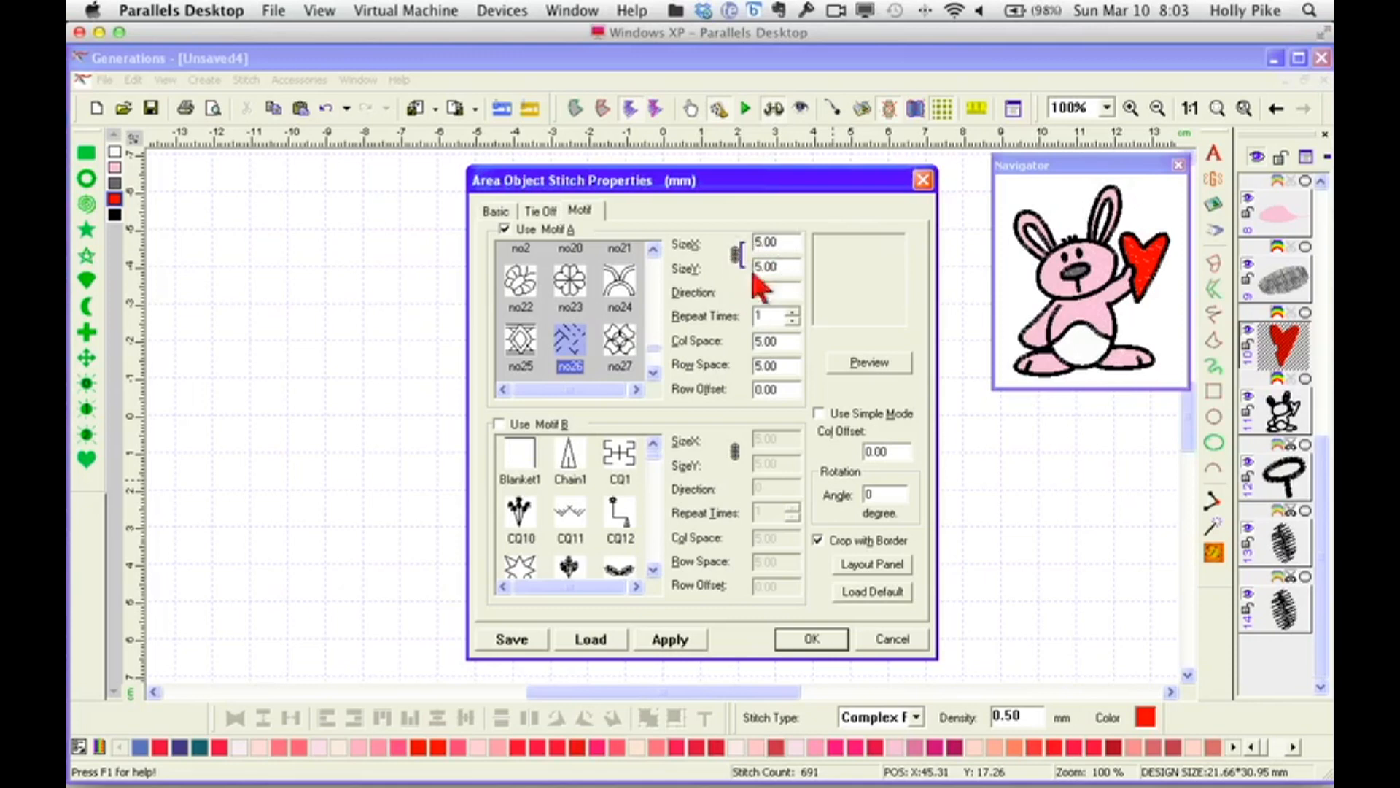
Set the size of Motif A to 7 mm in both X and Y.
click(789, 243)
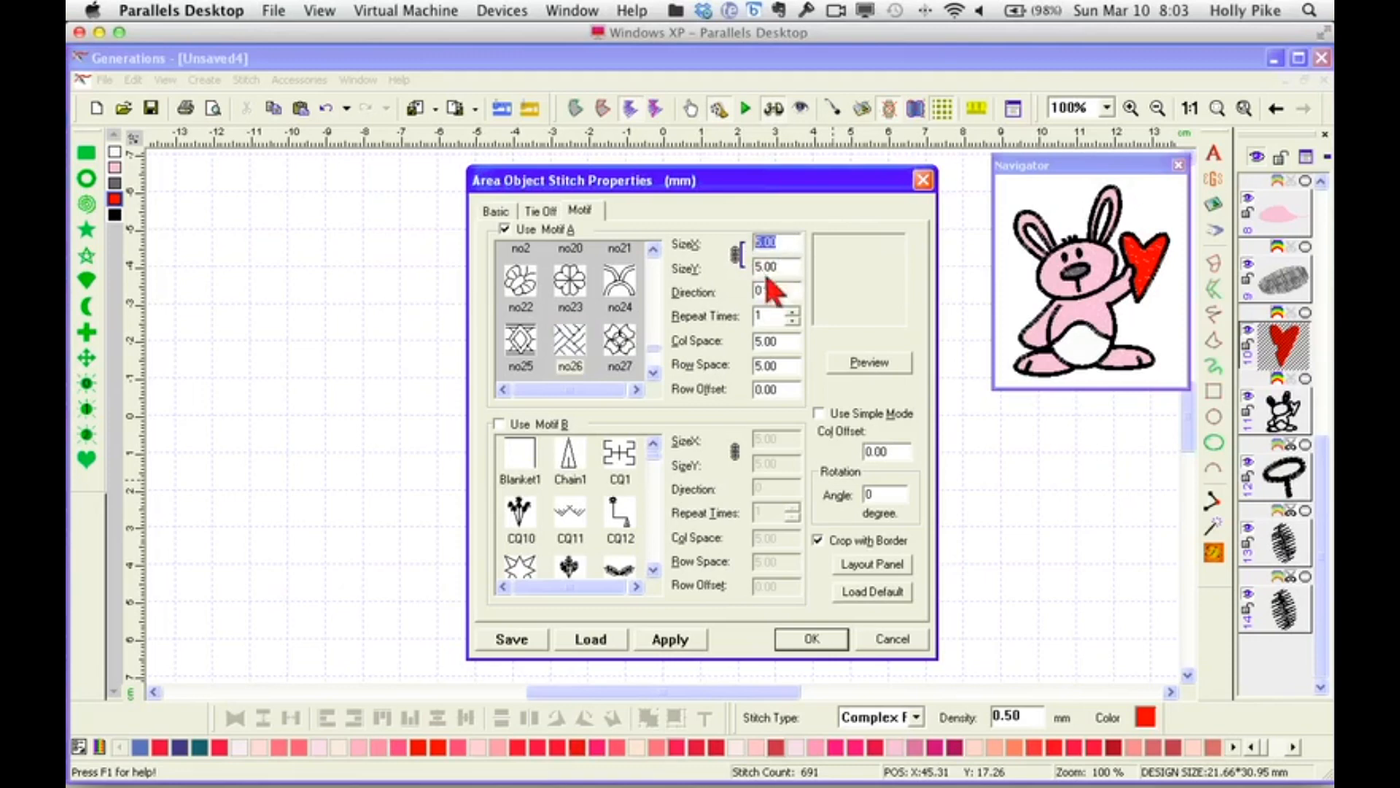
text(7)
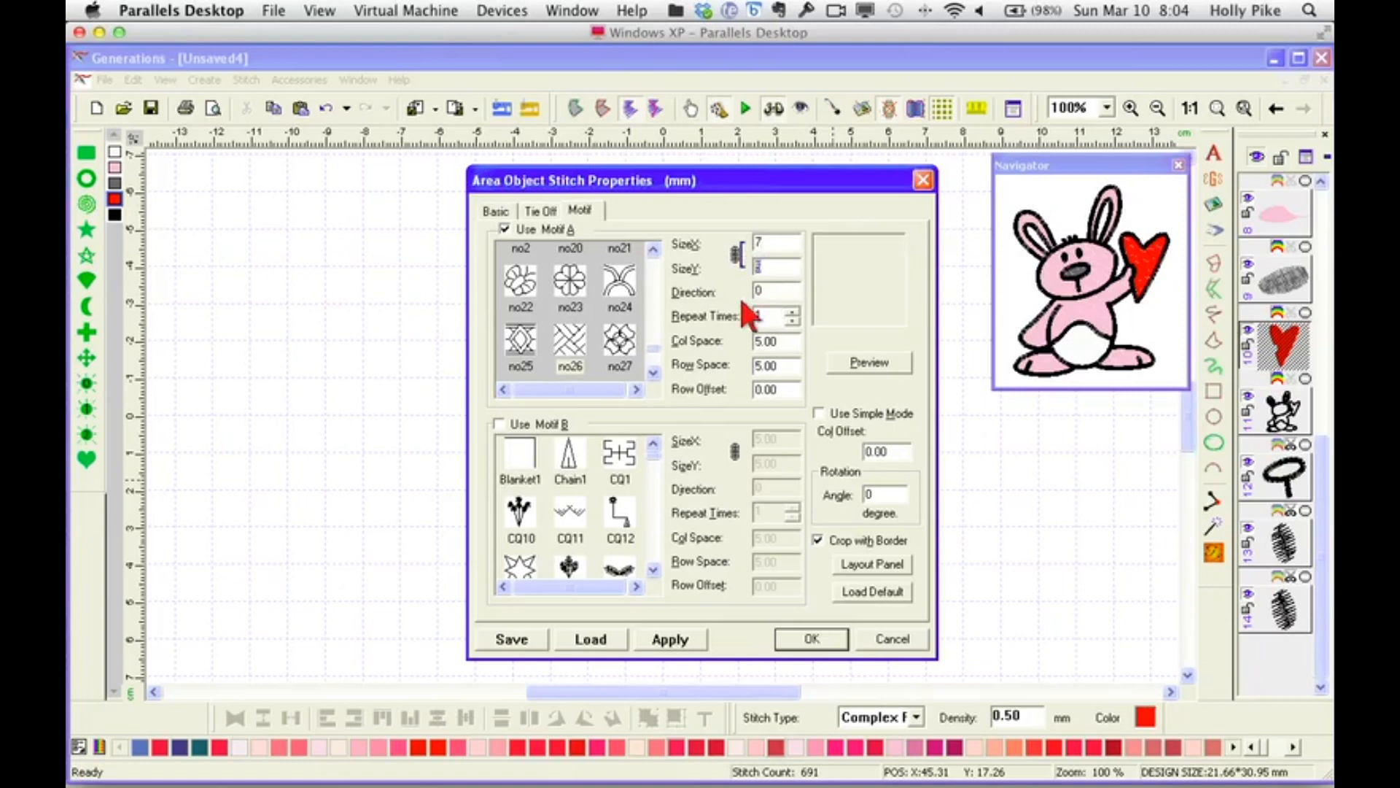
text(7)
Adjust the motif layout freehand to about 8.7 mm column and 7.6 mm row spacing, rotated about 345°, preview it and apply it to the heart.
click(873, 566)
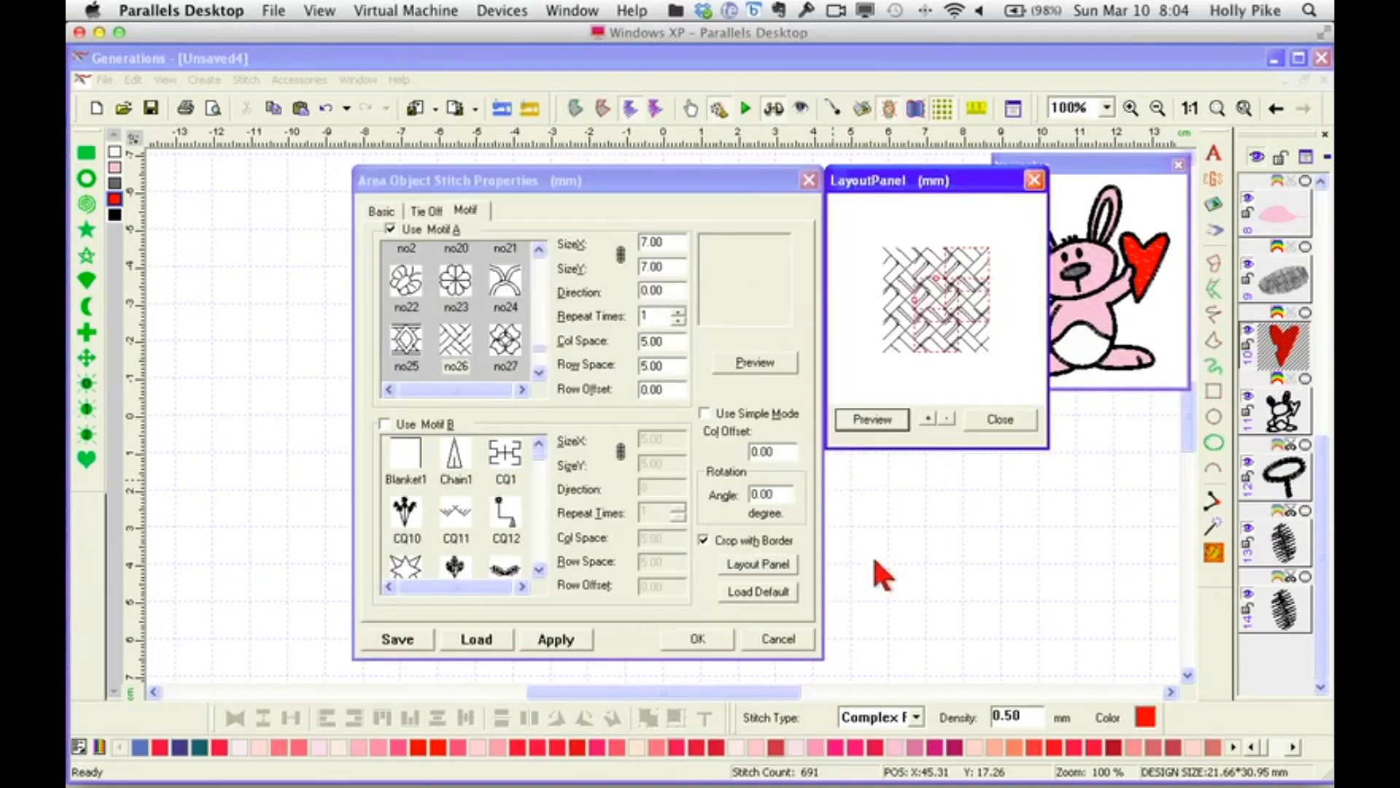
drag(970, 301, 986, 300)
drag(937, 339, 935, 350)
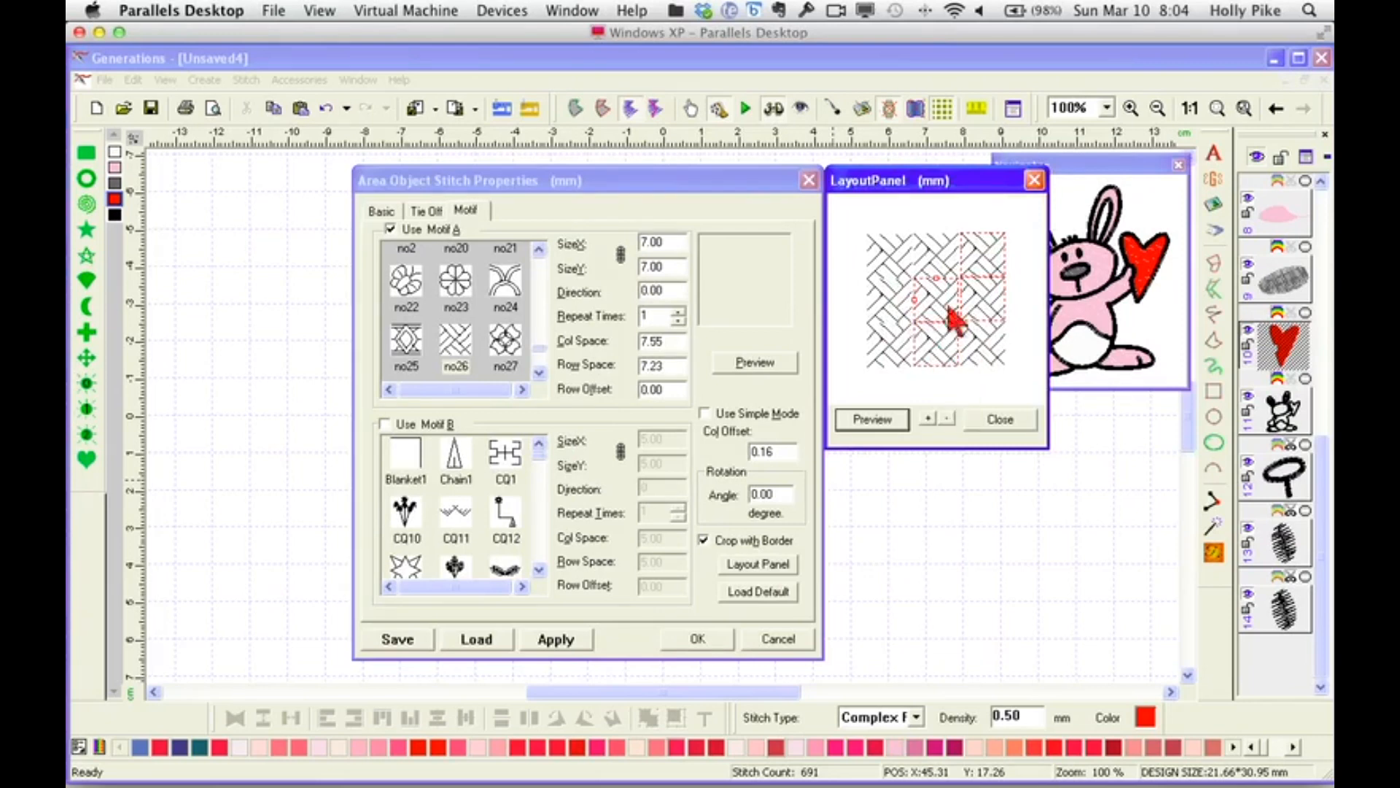
mouse_move(936, 363)
mouse_down()
mouse_move(906, 351)
mouse_move(940, 360)
mouse_up()
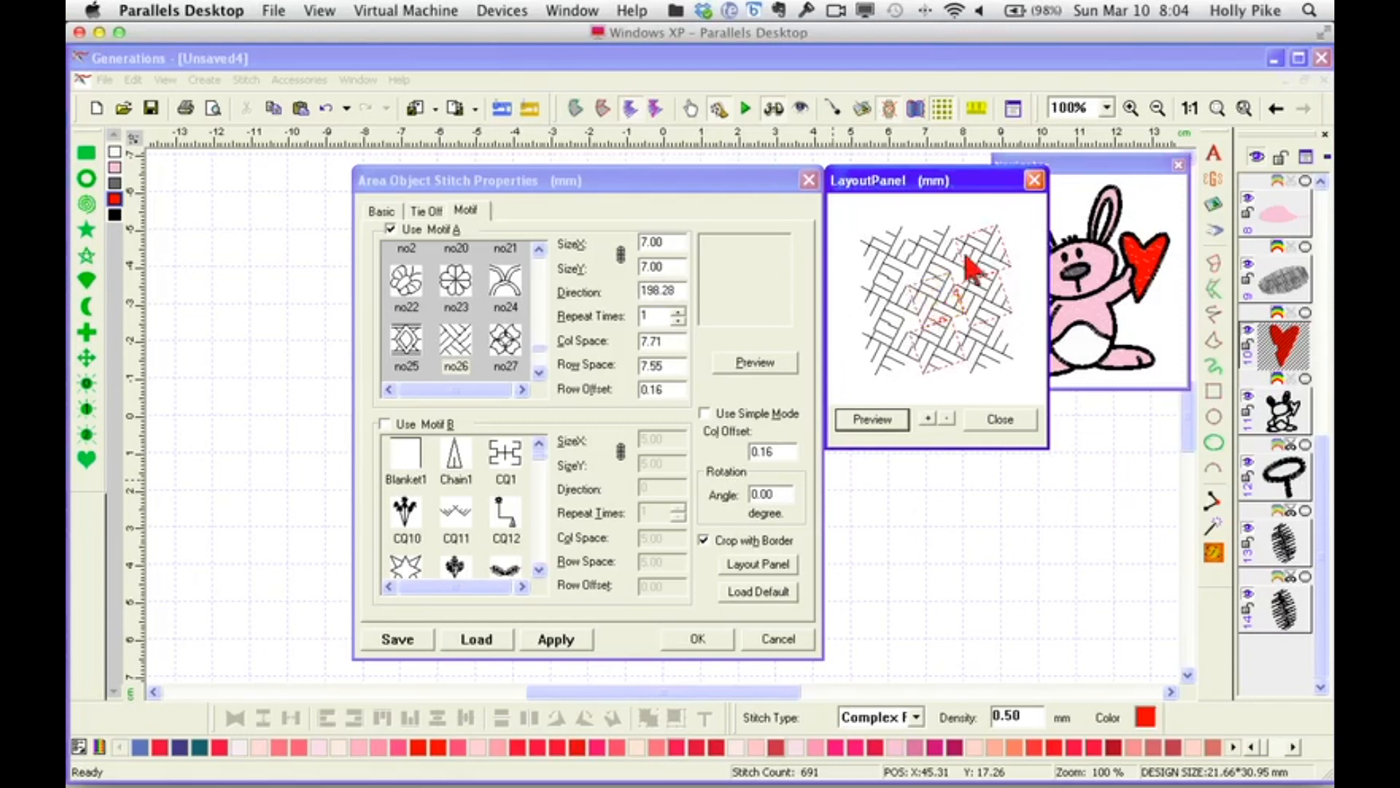
mouse_move(983, 248)
mouse_down()
mouse_move(938, 369)
mouse_move(928, 238)
mouse_move(997, 275)
mouse_move(992, 250)
mouse_up()
mouse_move(957, 299)
mouse_down()
mouse_move(969, 306)
mouse_move(948, 324)
mouse_move(938, 316)
mouse_up()
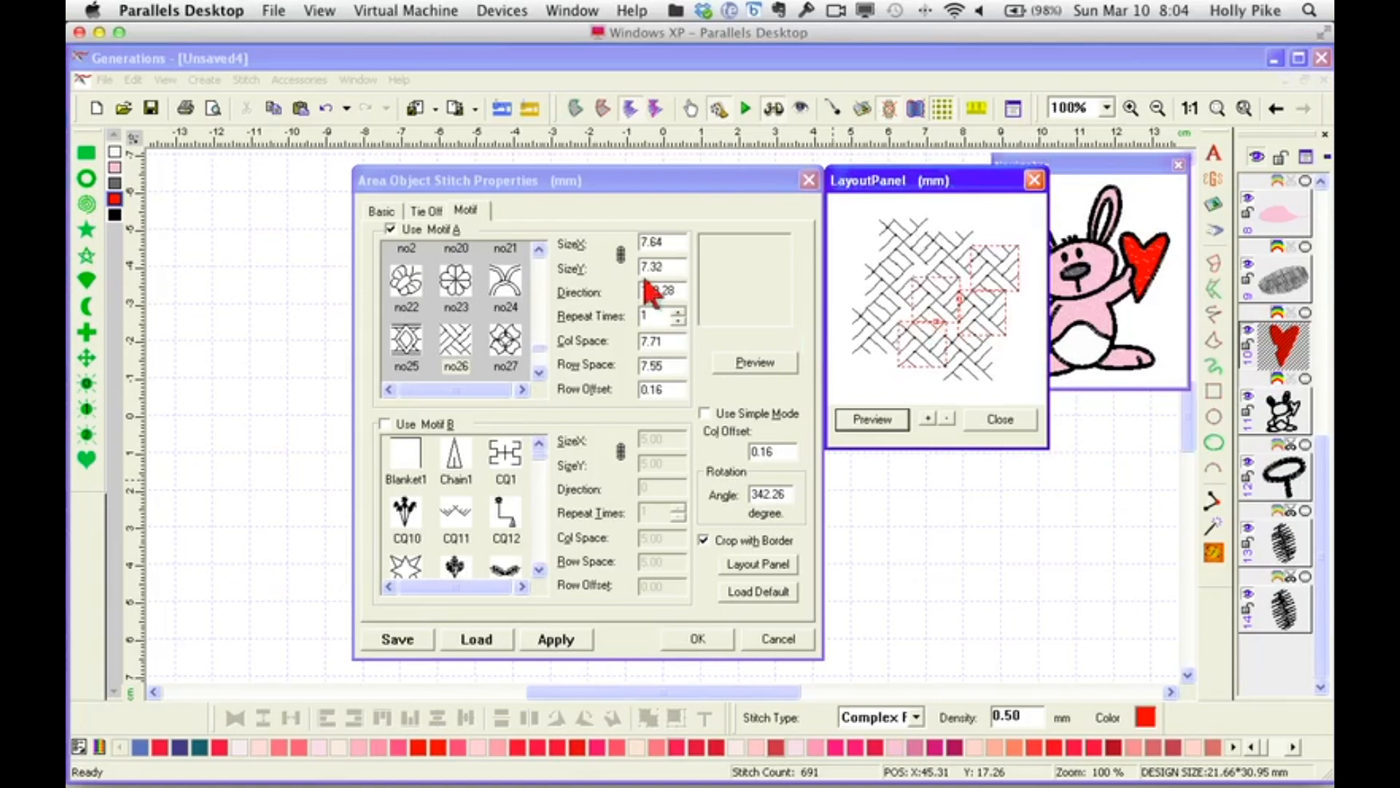
drag(1006, 281, 994, 313)
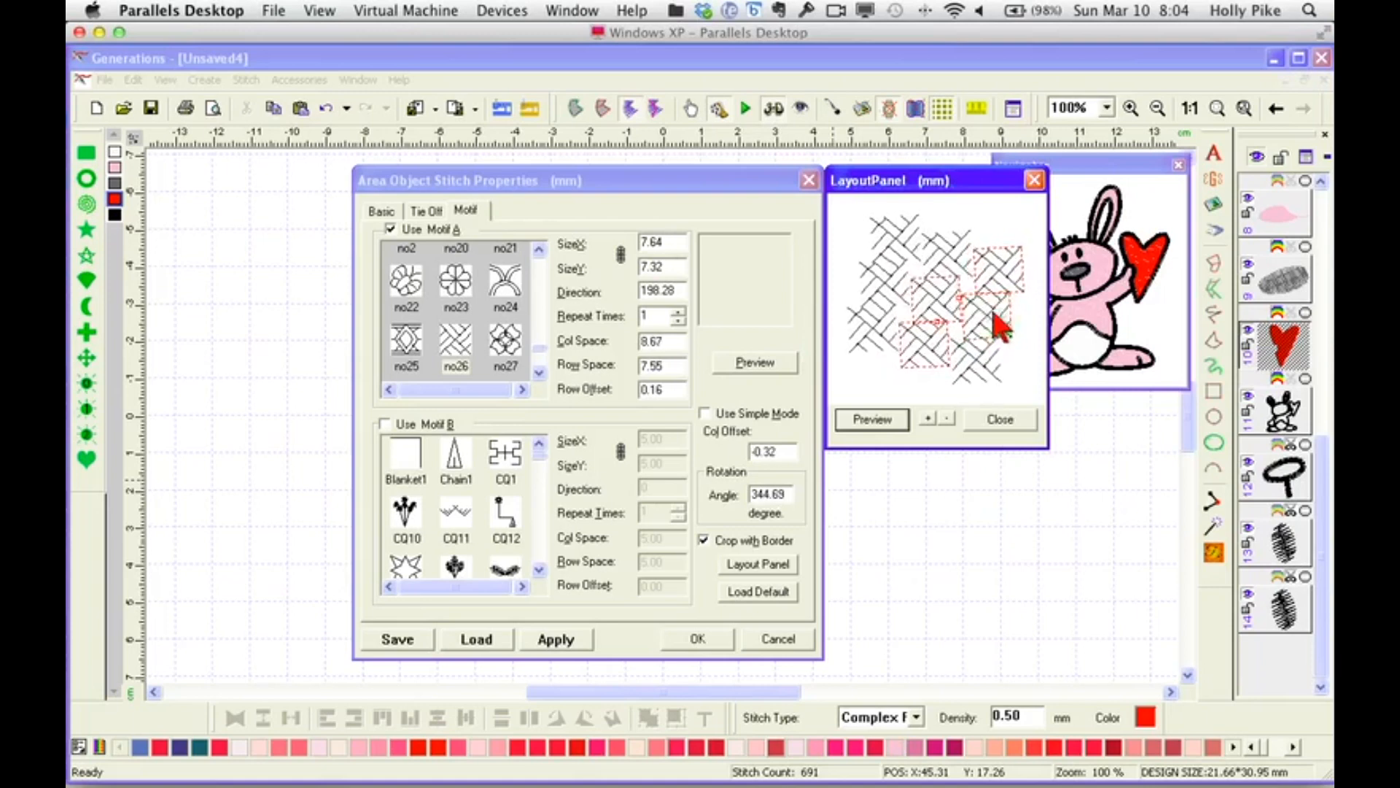
click(886, 423)
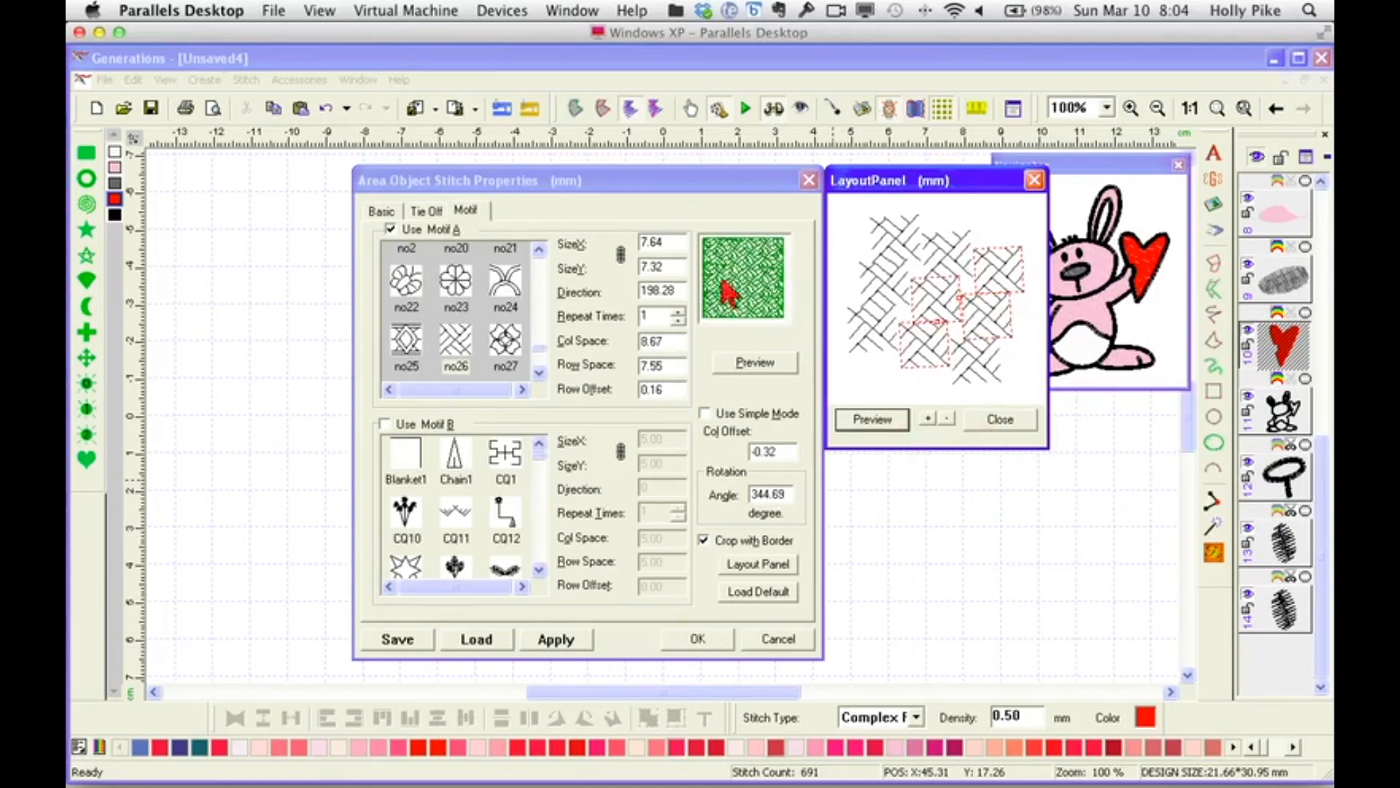
click(999, 423)
click(805, 639)
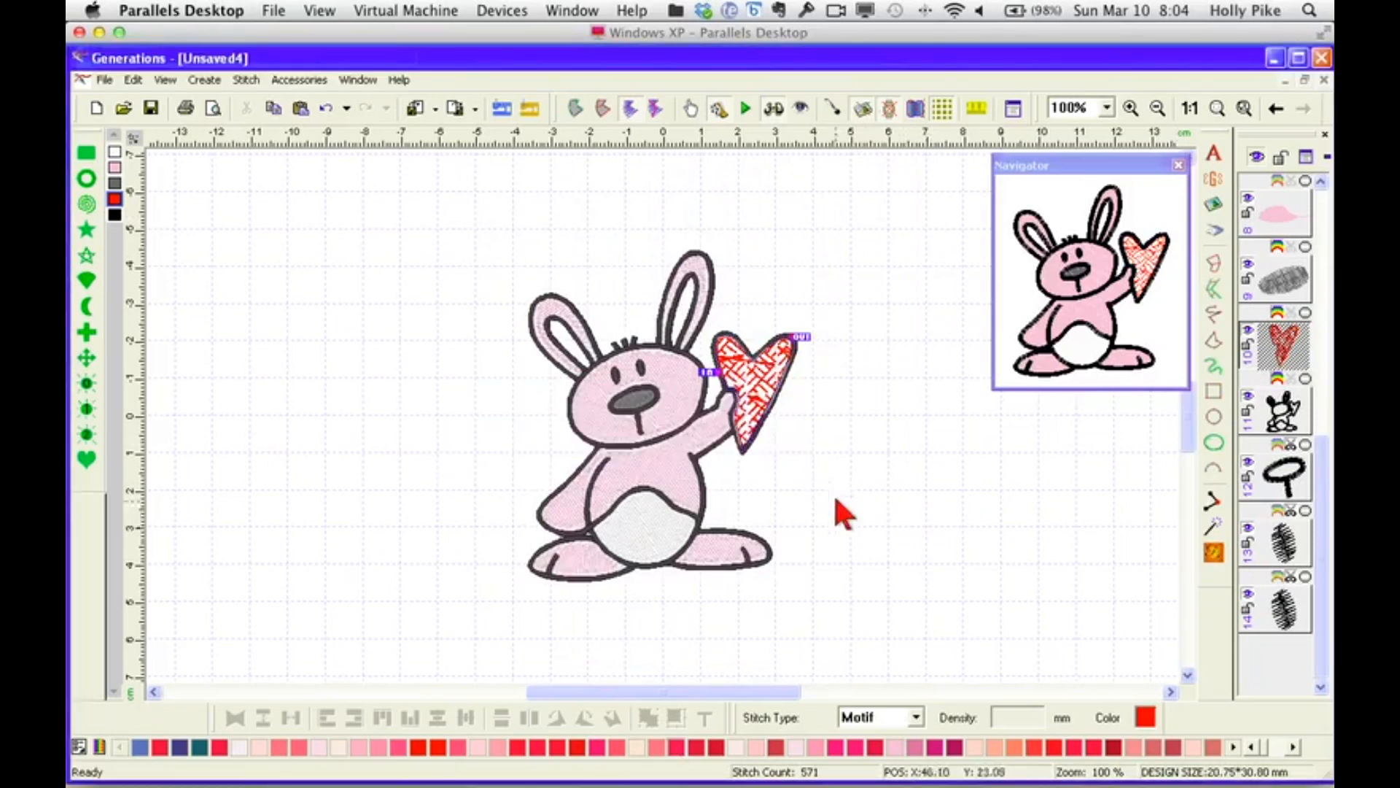
Undo the motif fill on the red heart.
click(326, 111)
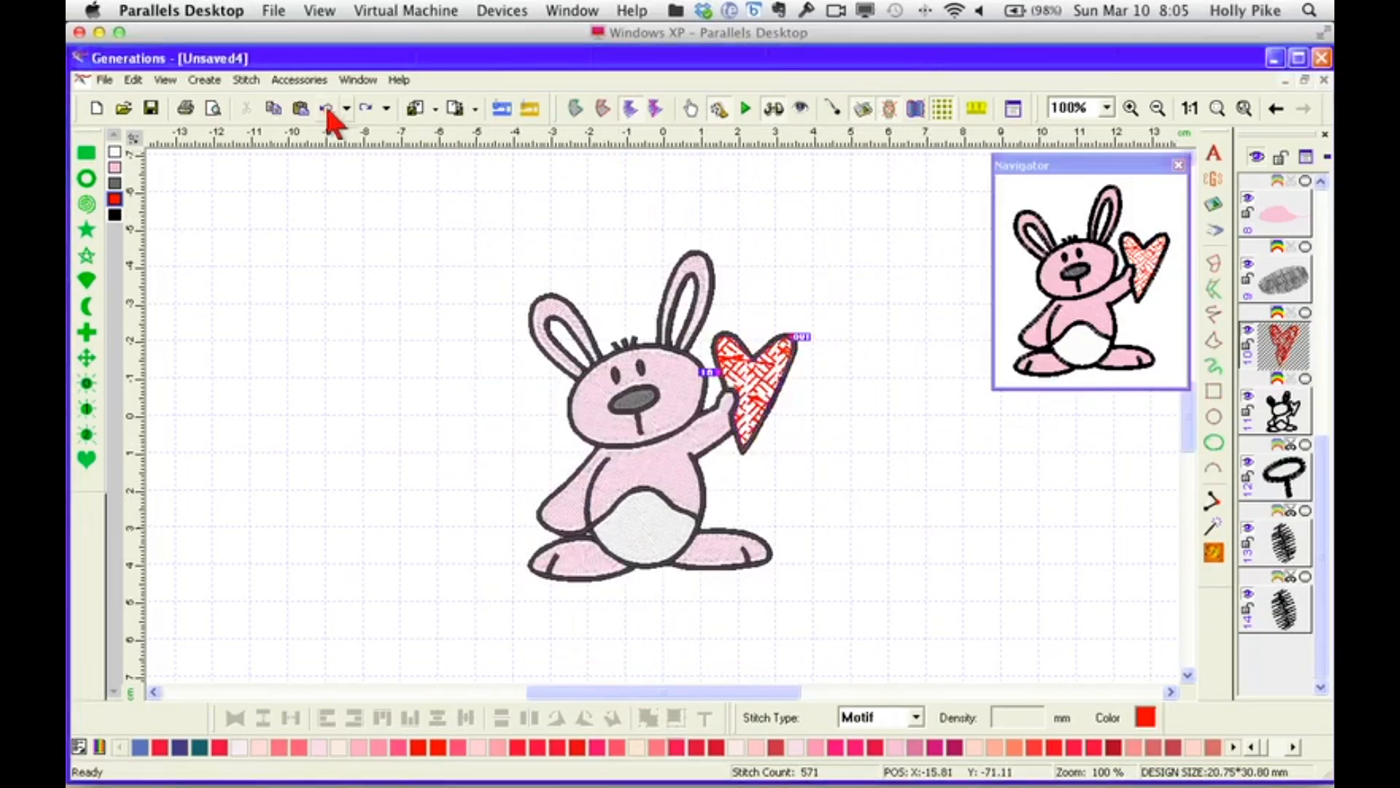
click(326, 109)
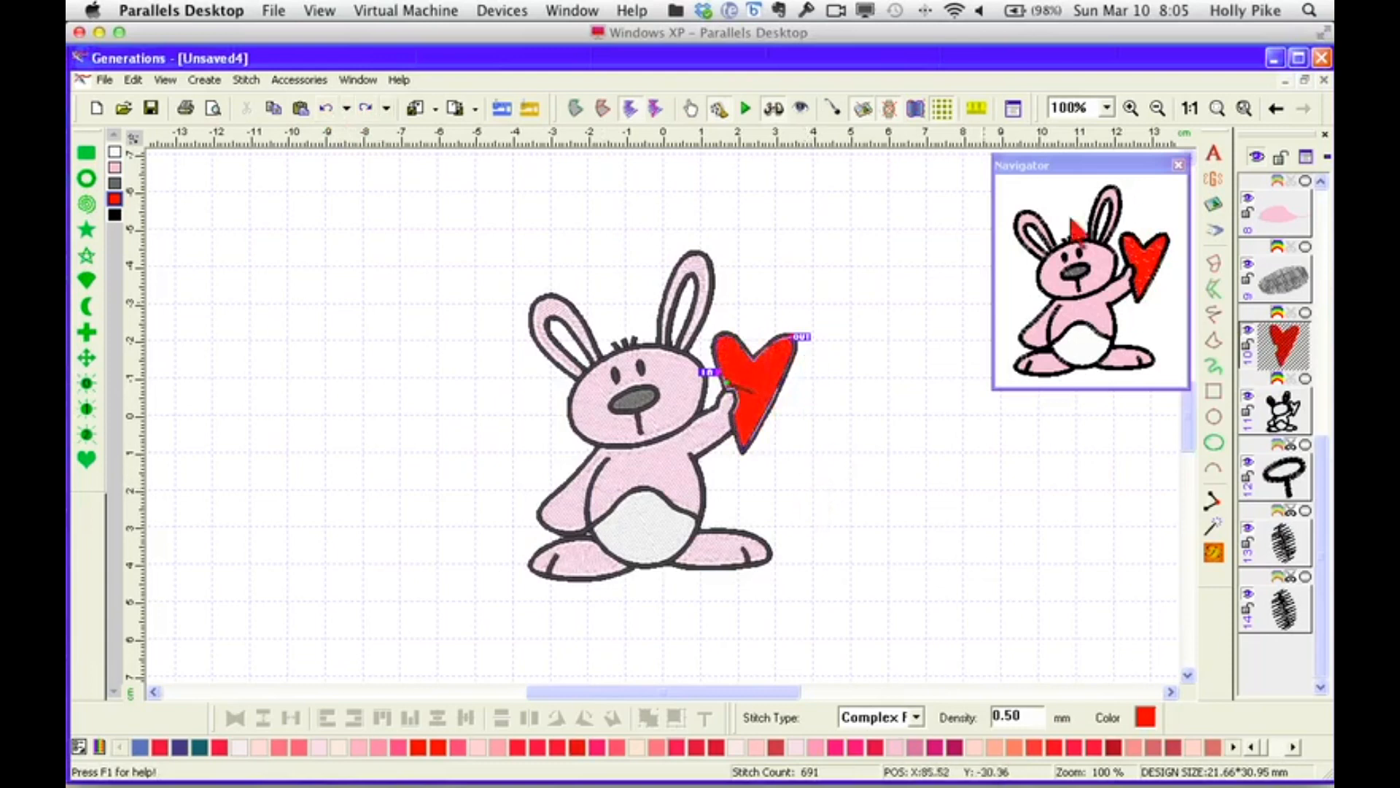
Draw a small Complex Fill heart in the empty area beside the bunny's red heart.
click(1106, 108)
click(1066, 206)
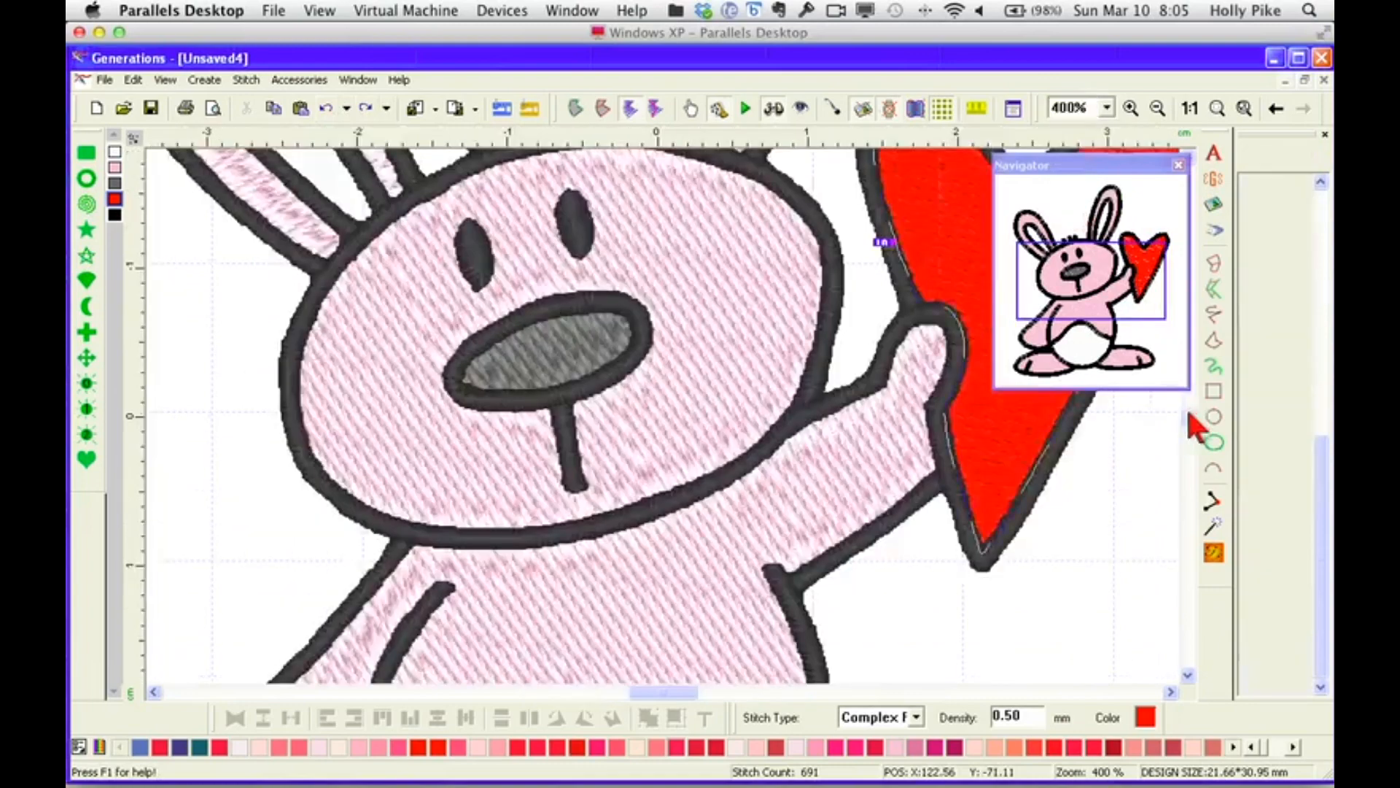
scroll(1189, 426, up, 3)
drag(672, 693, 691, 694)
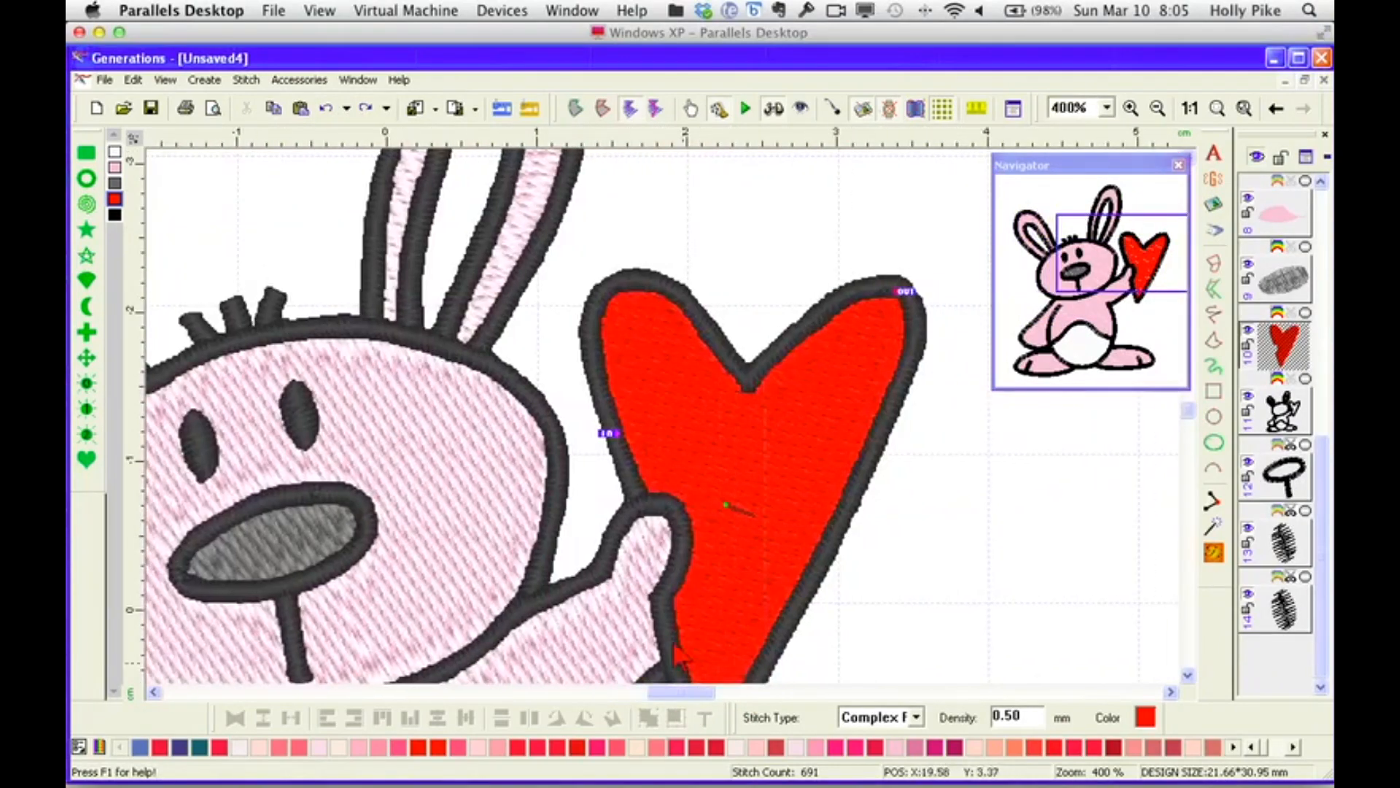
click(84, 460)
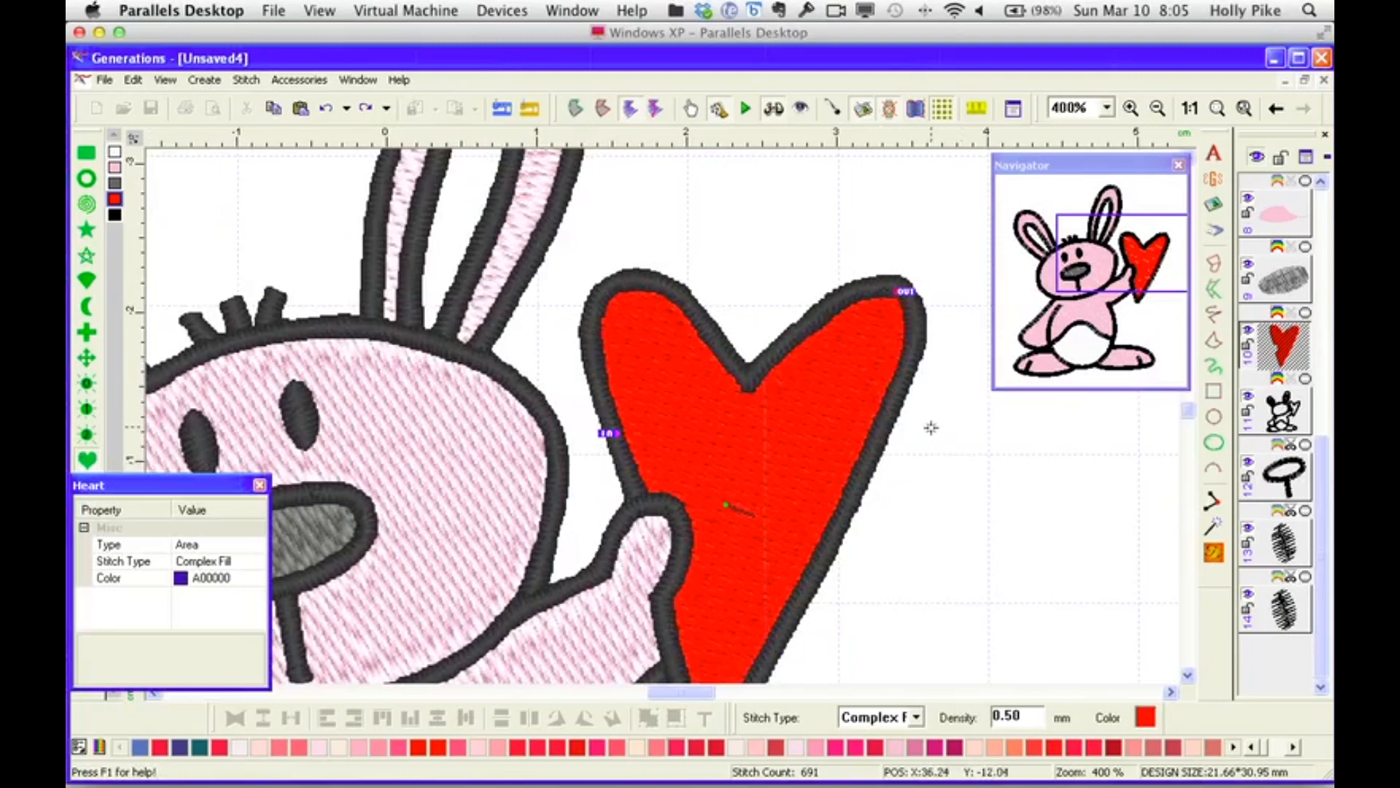
key(Escape)
drag(952, 464, 1048, 616)
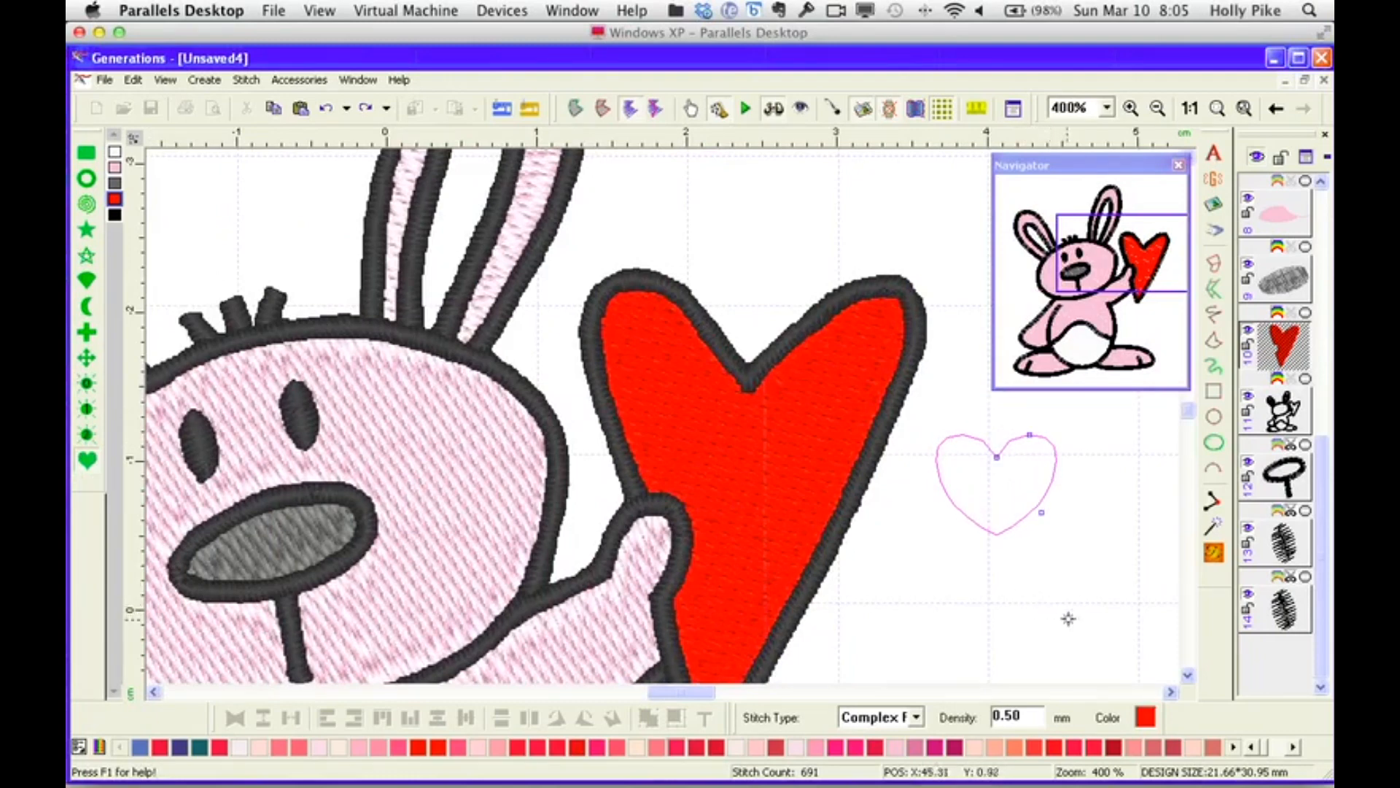
Reshape the small heart's lobes and point to about 10 by 8 mm and place it in the middle of the red heart.
drag(1039, 514, 1005, 538)
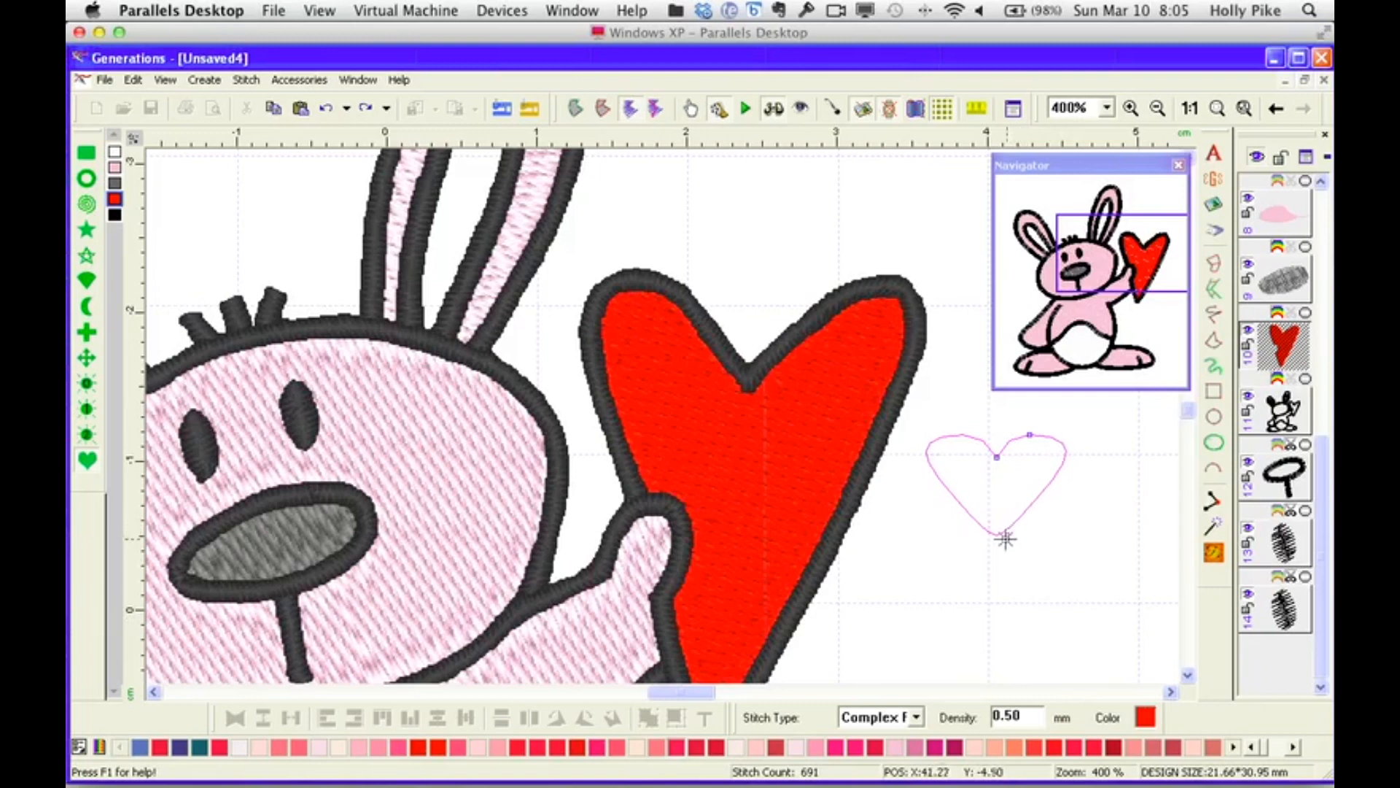
drag(1031, 432, 1046, 430)
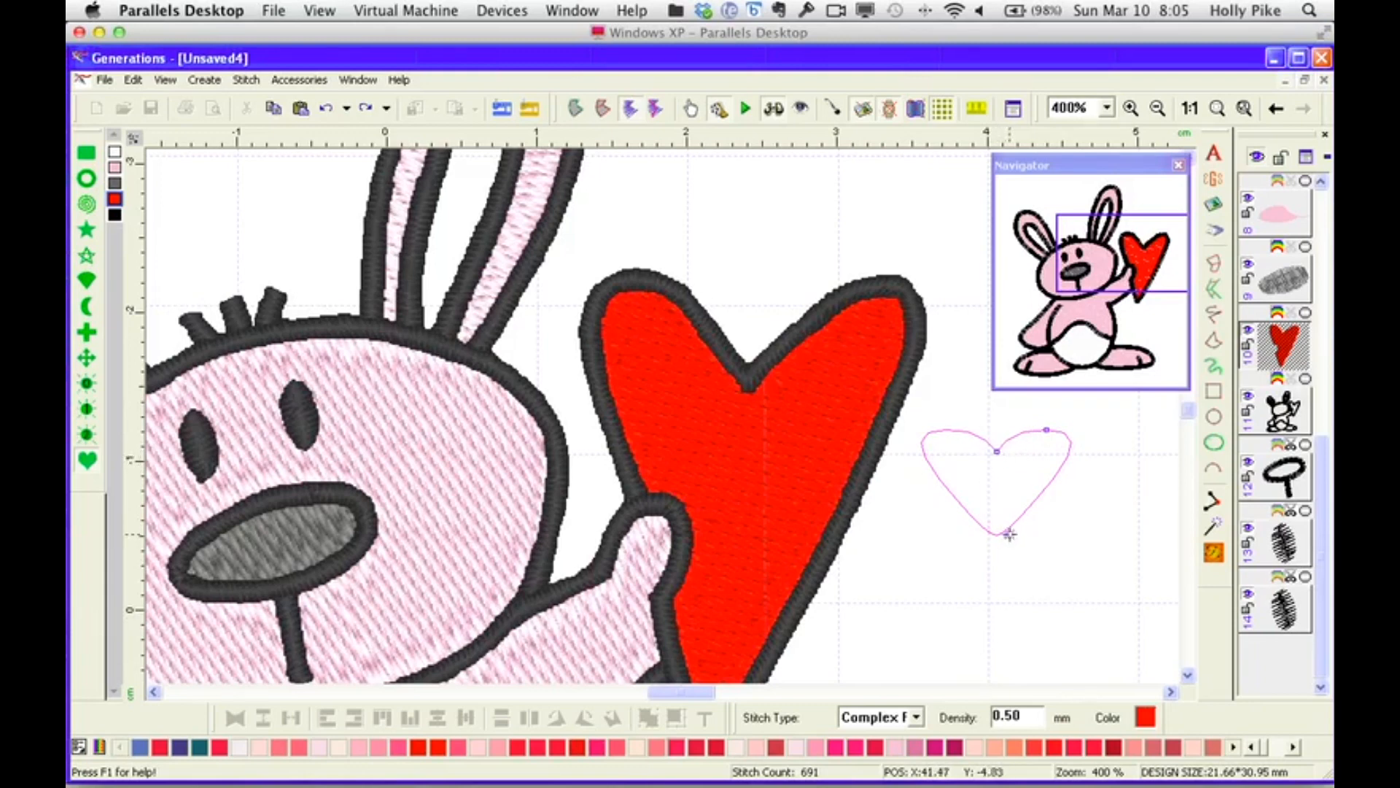
mouse_move(1005, 537)
mouse_down()
mouse_move(999, 547)
mouse_move(1001, 535)
mouse_up()
drag(1046, 432, 1021, 420)
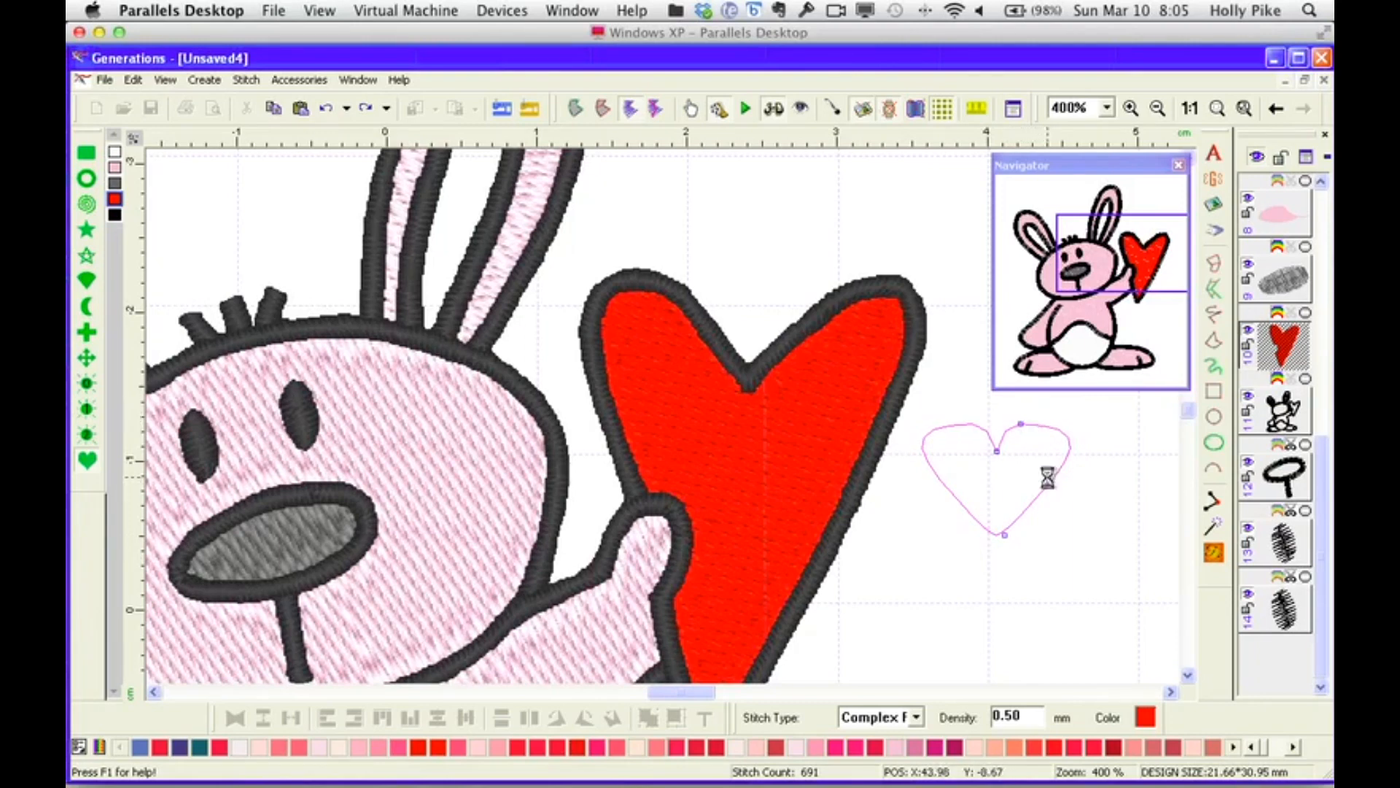
drag(1016, 475, 772, 469)
Create a void in the red heart using the existing small heart area and regenerate the stitches.
click(840, 402)
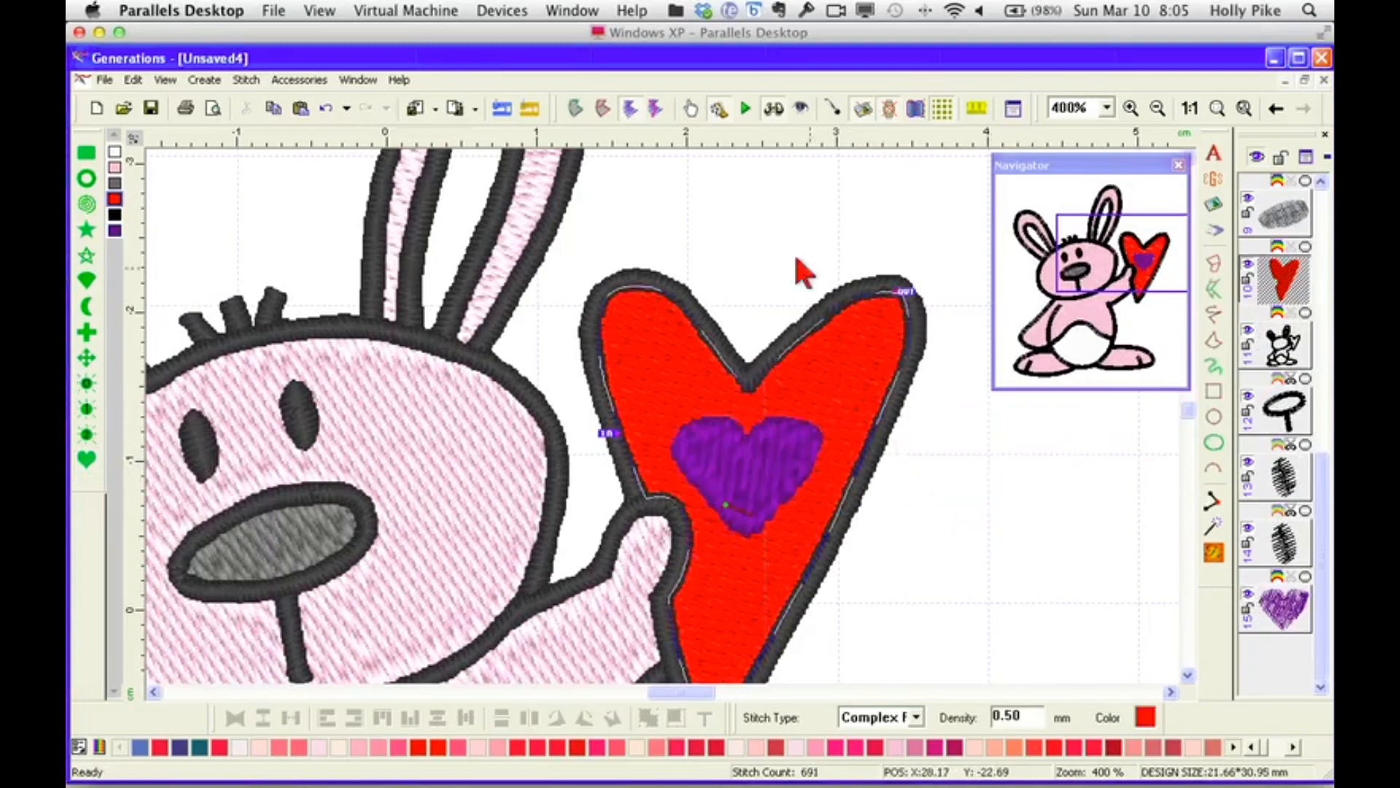
click(576, 109)
right_click(853, 374)
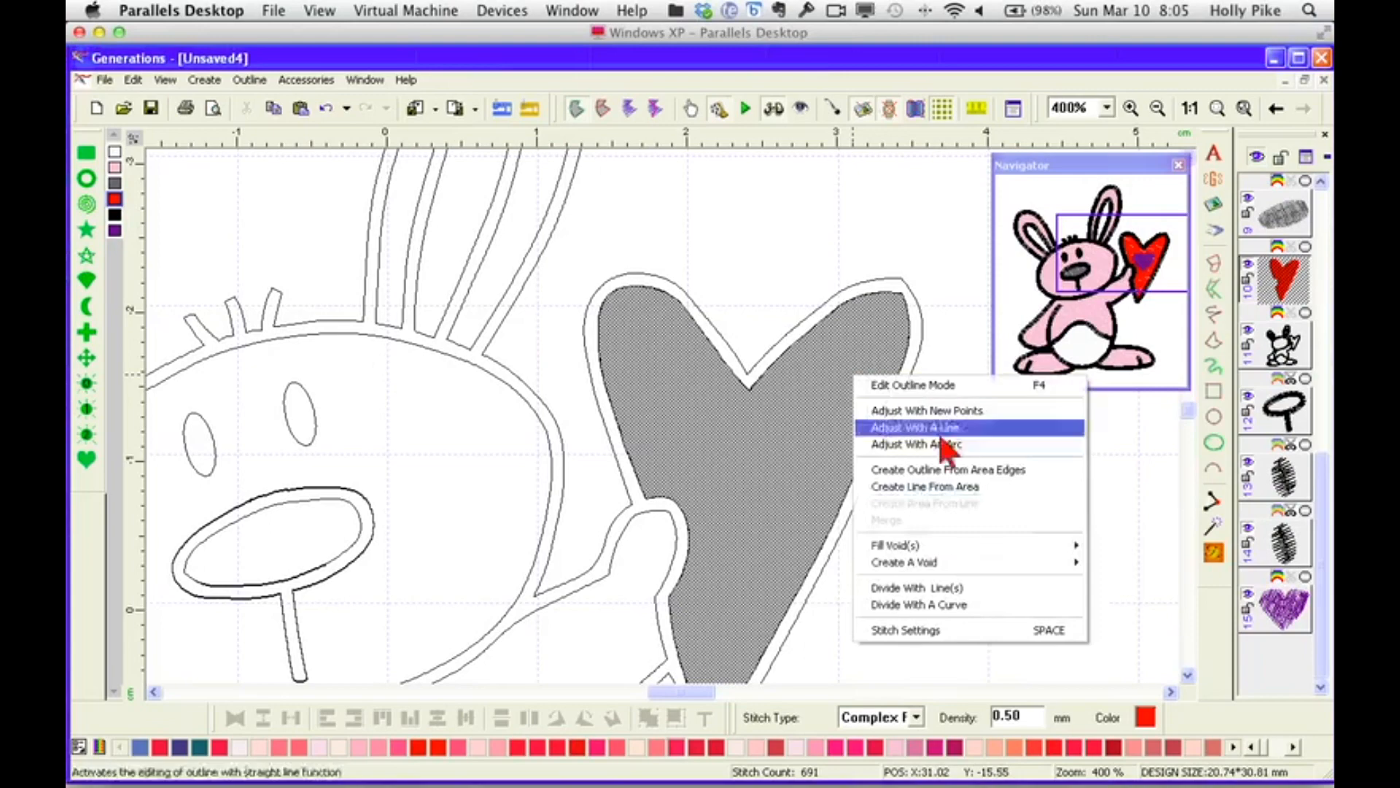
mouse_move(948, 561)
click(1115, 562)
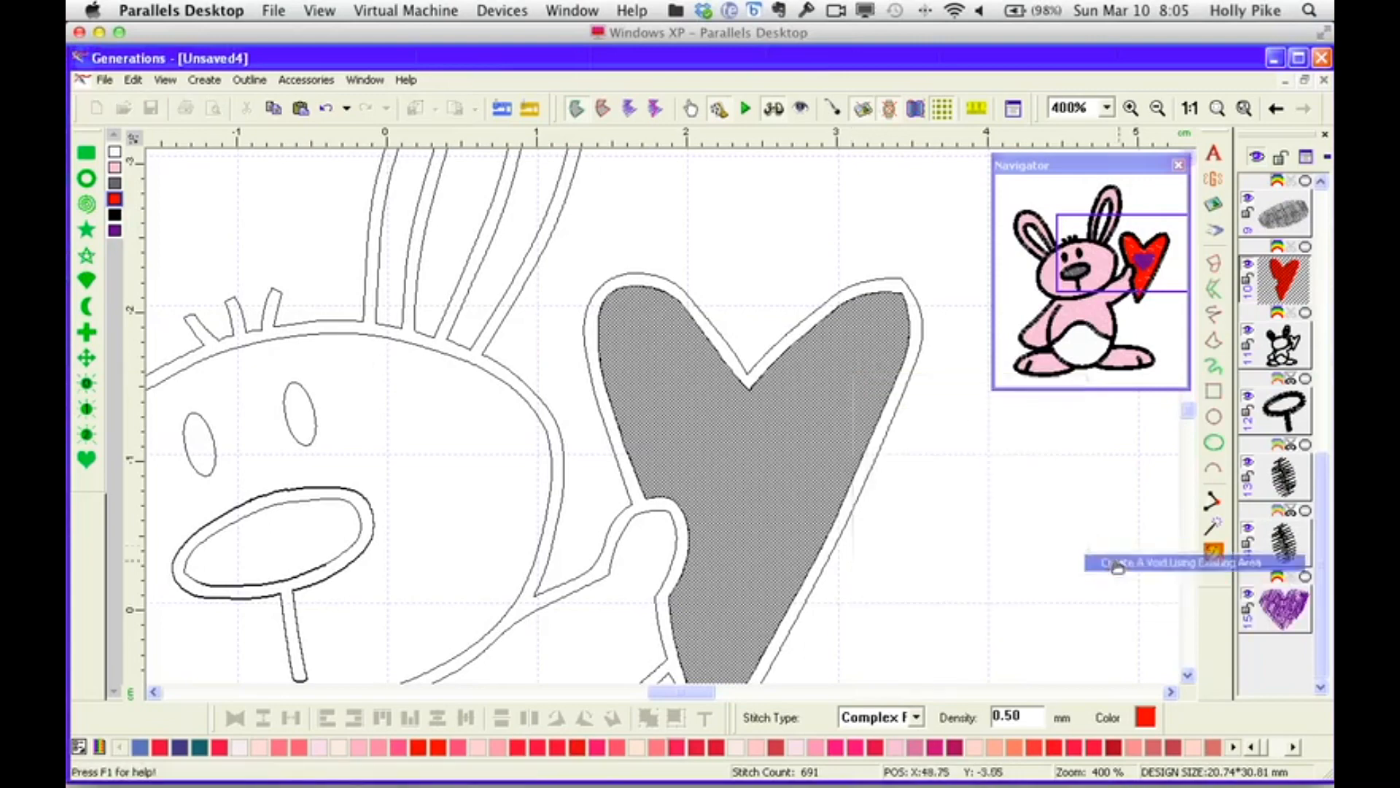
click(757, 485)
click(1212, 556)
click(896, 464)
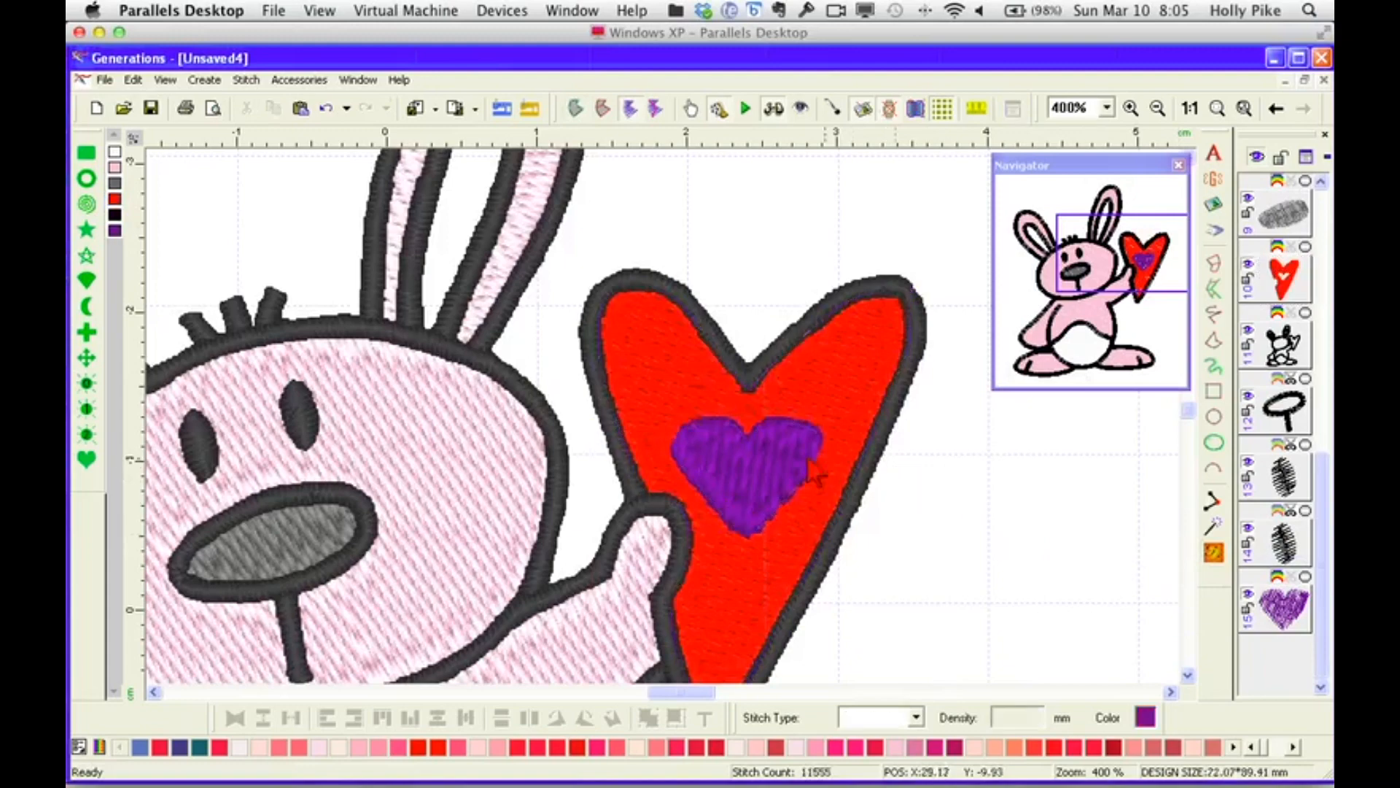
Recolor the small inner heart pink.
click(802, 478)
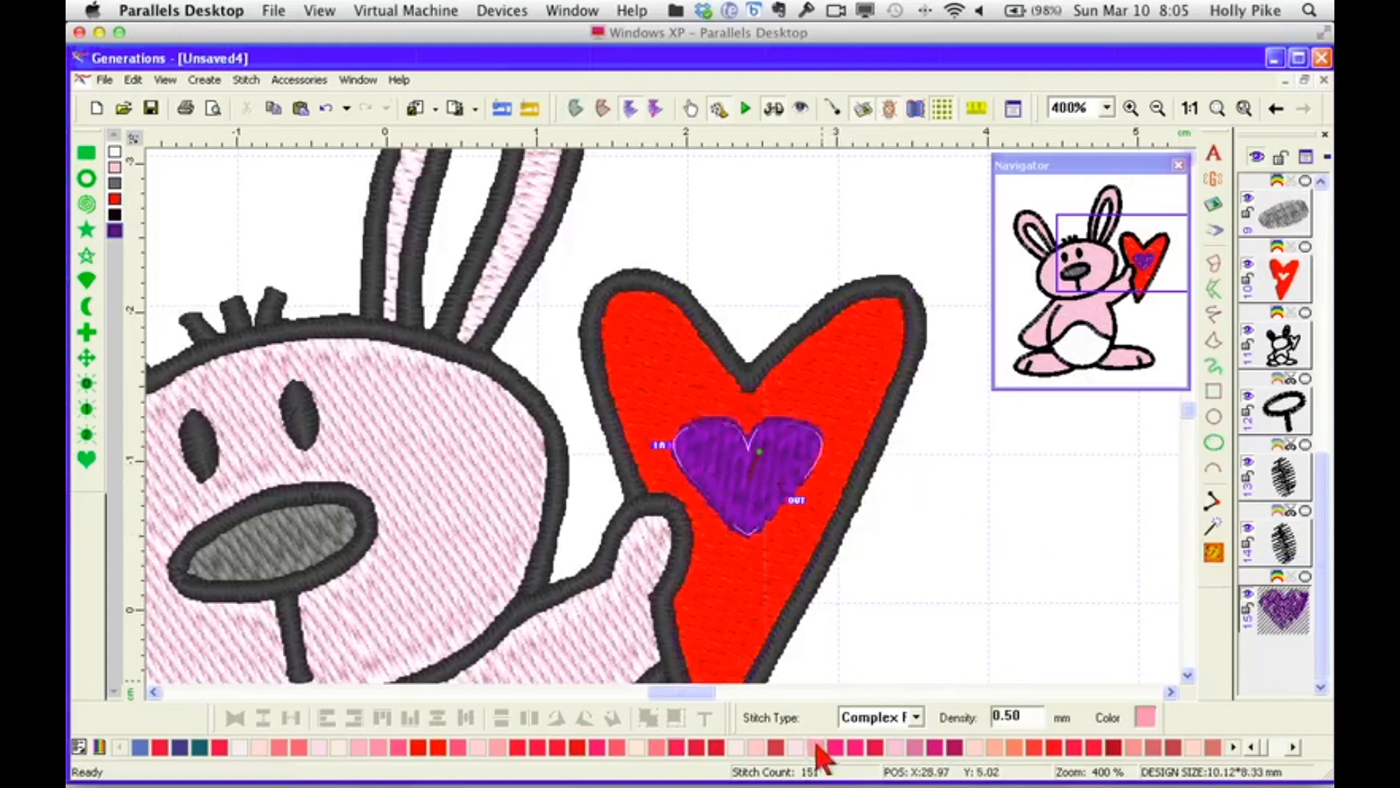
click(817, 747)
click(1190, 109)
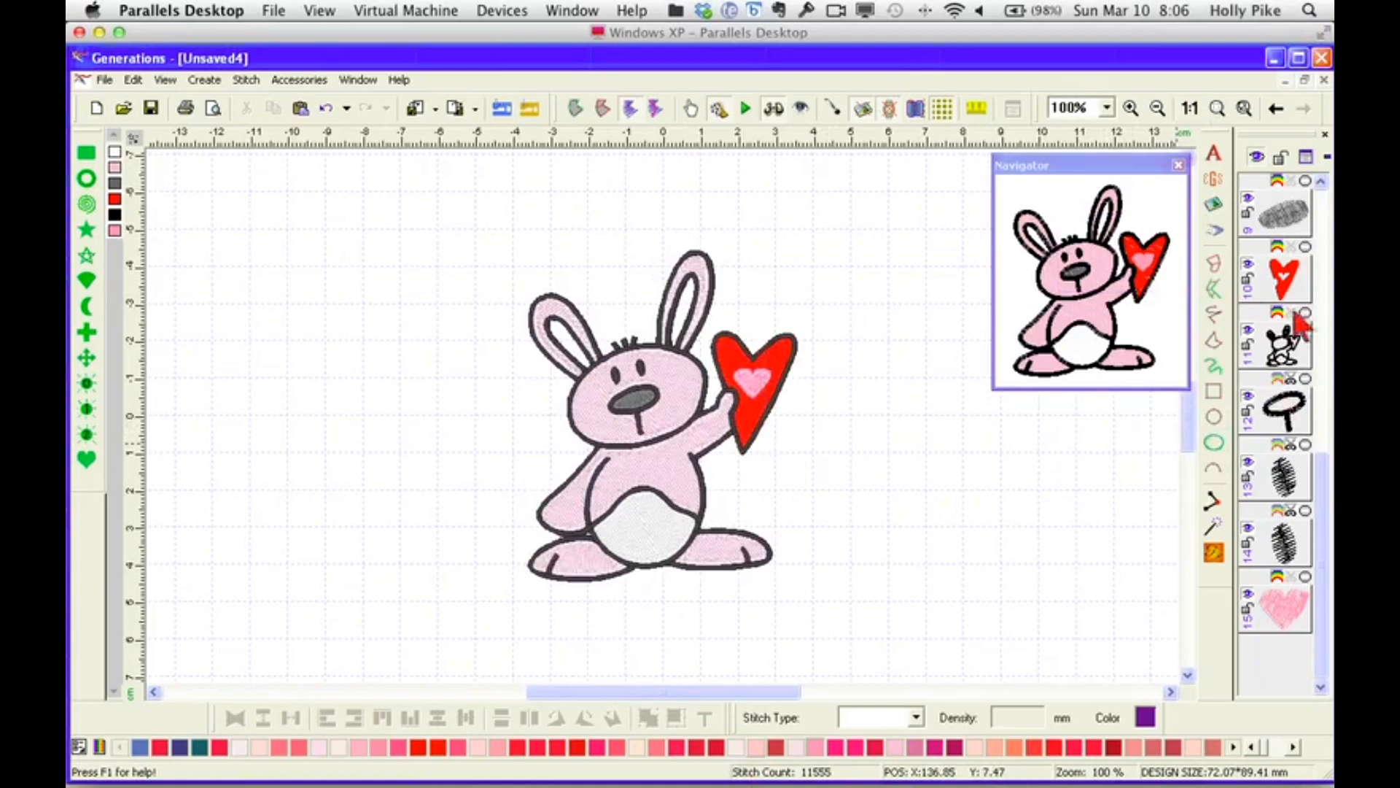
click(1106, 108)
click(1071, 208)
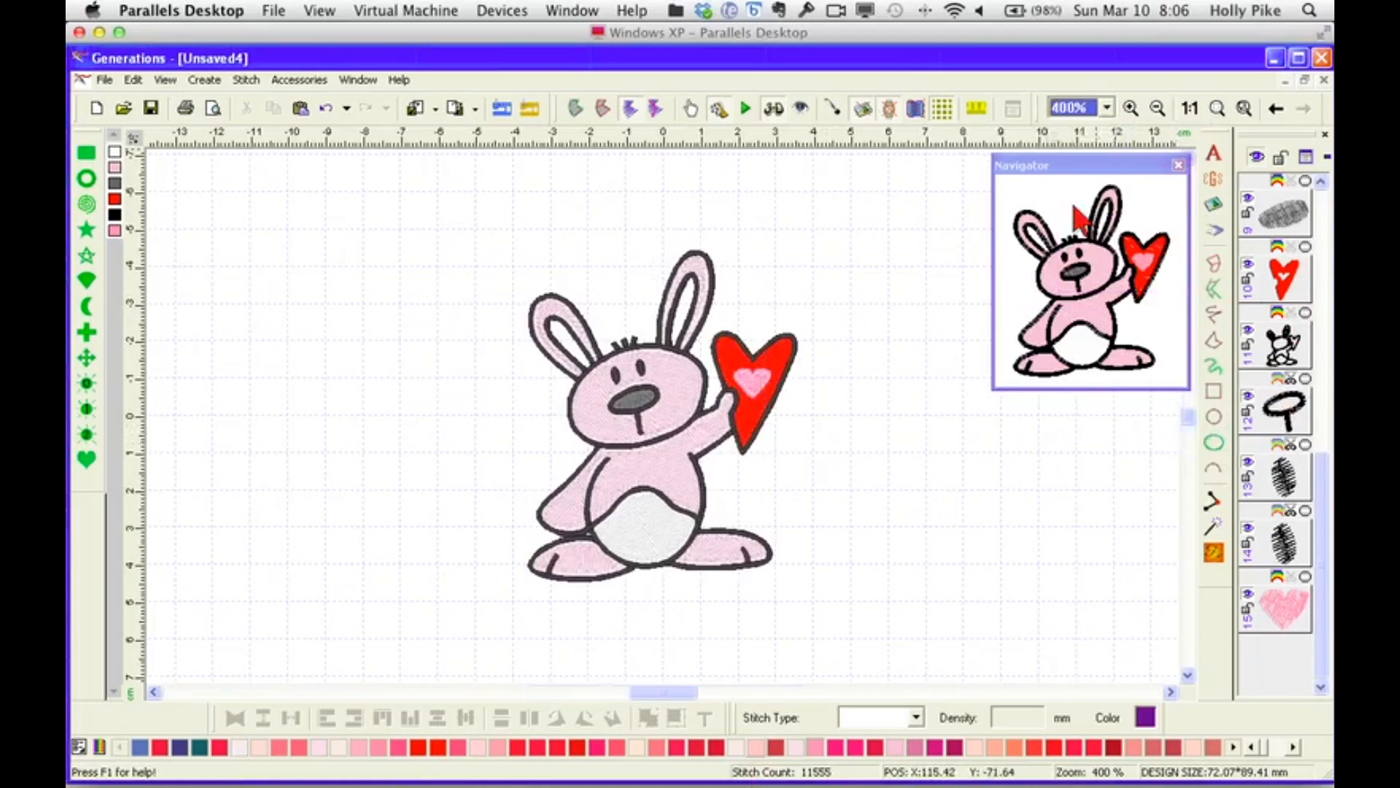
Draw a pink Triple Run continuous-line shading scribble, about 16 by 8 mm, on the bunny's foot on the heart side.
drag(1188, 429, 1193, 446)
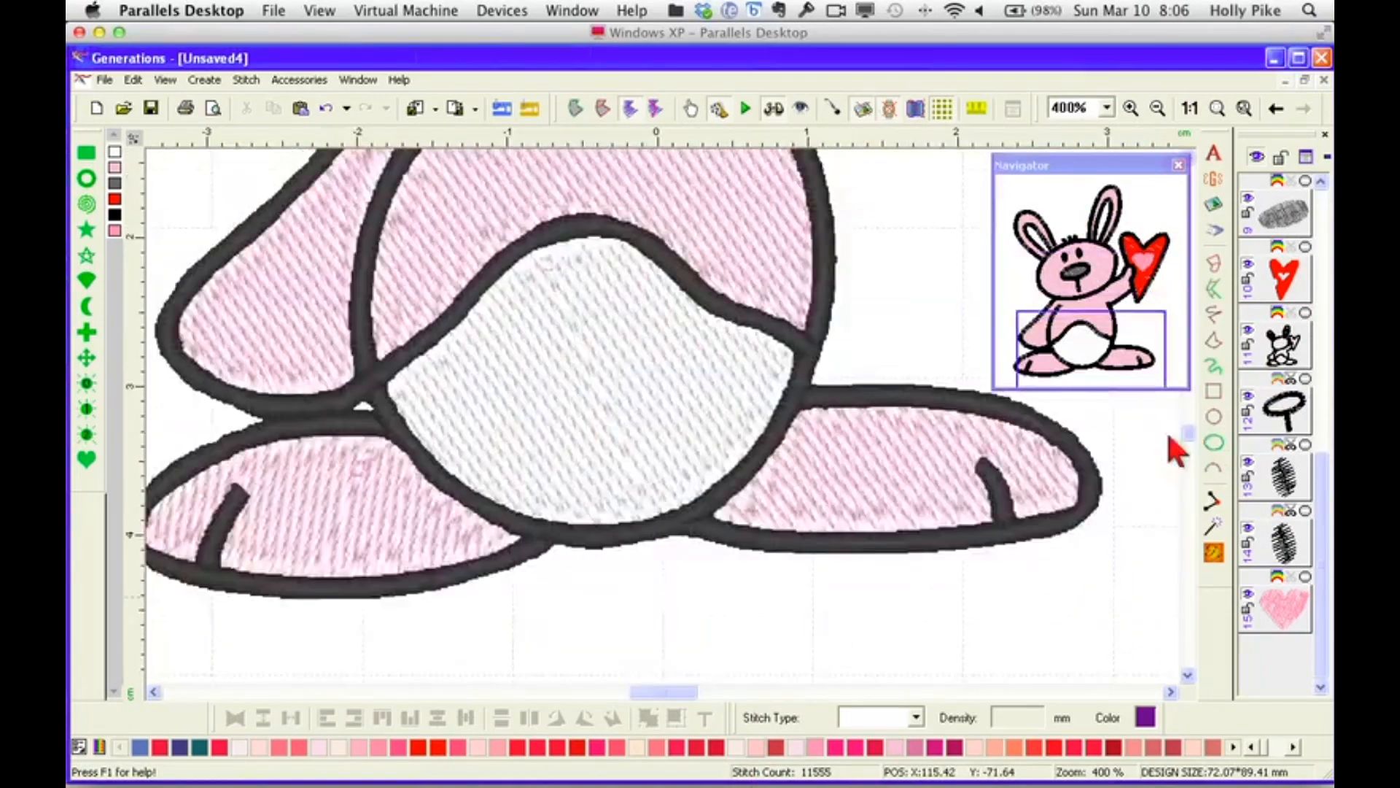
mouse_move(678, 692)
mouse_down()
mouse_move(660, 692)
mouse_move(684, 694)
mouse_up()
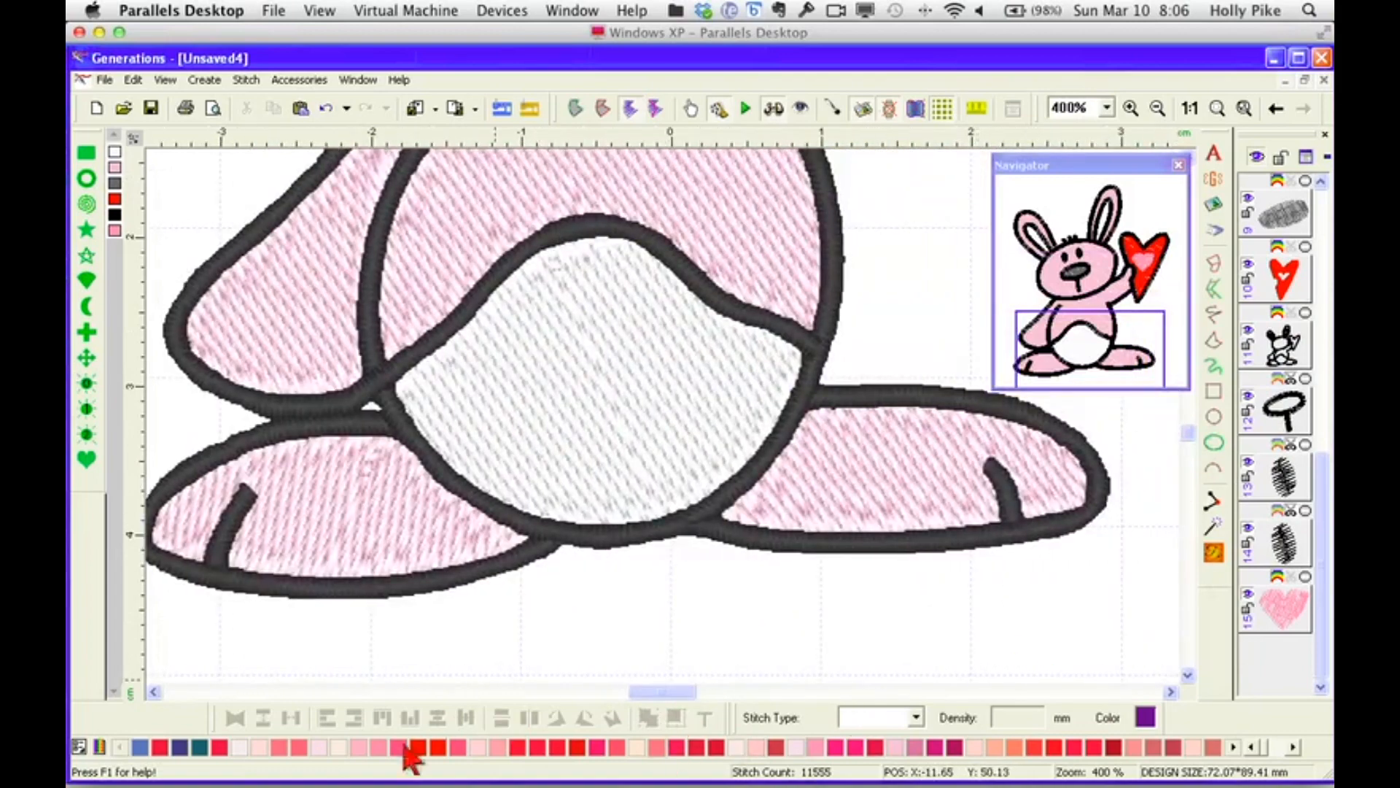
click(359, 748)
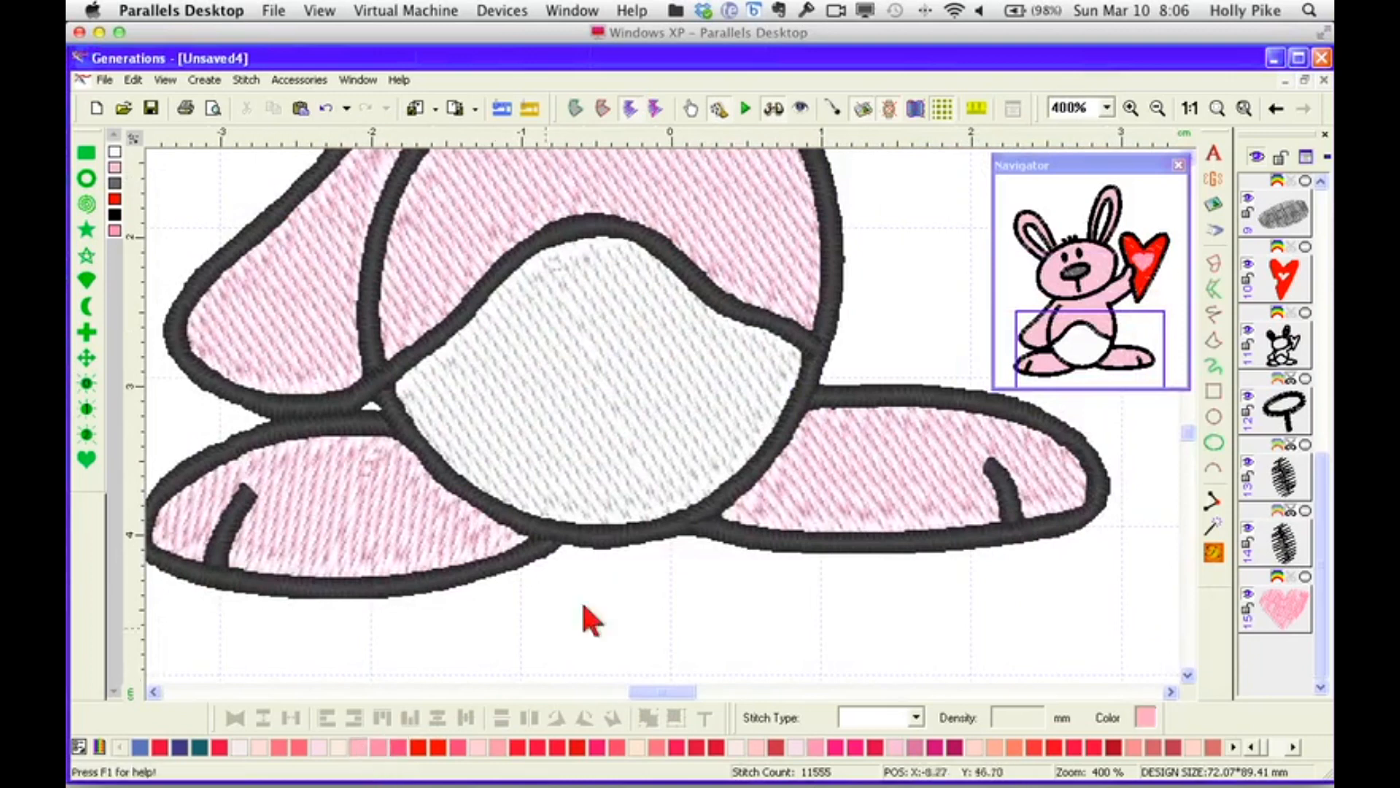
click(1213, 366)
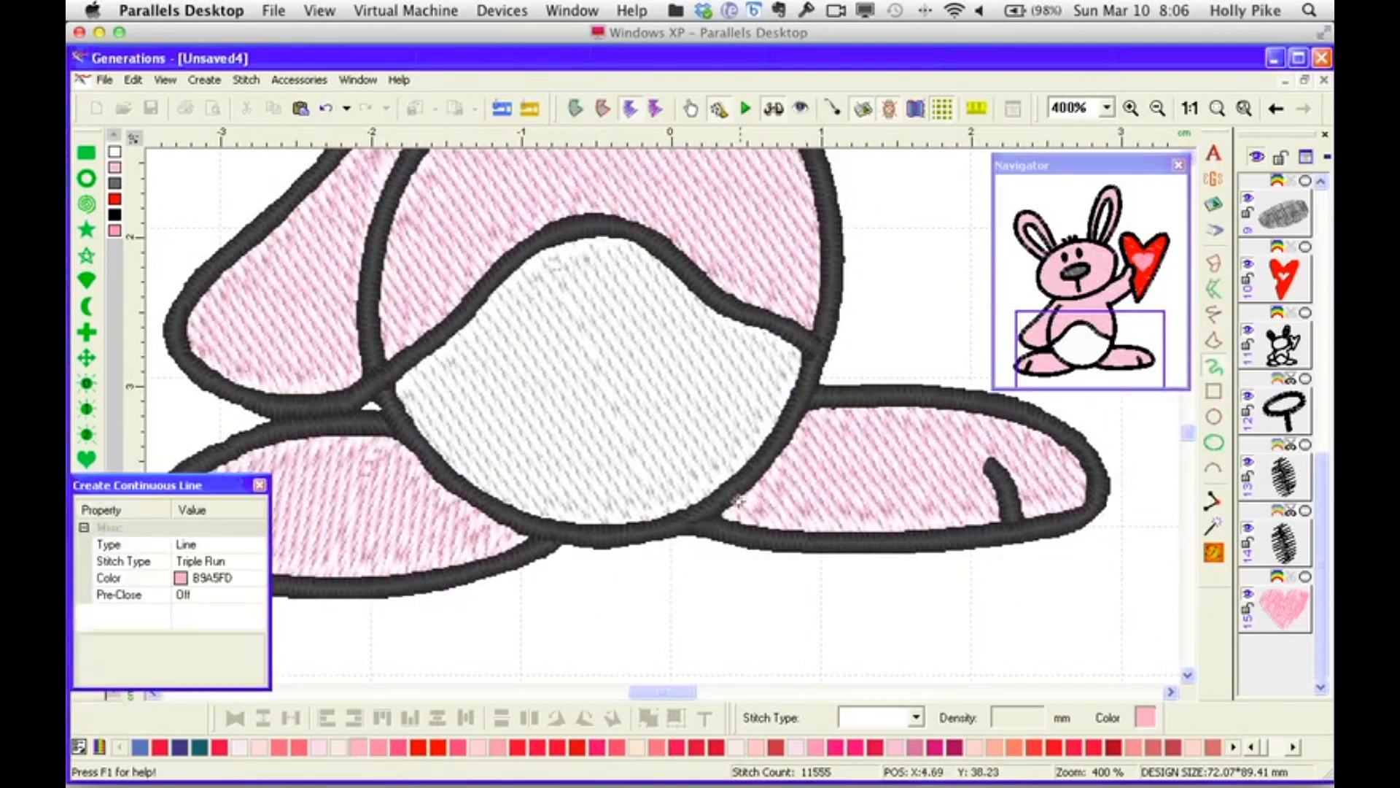
click(739, 497)
mouse_move(761, 481)
mouse_down()
mouse_move(817, 515)
mouse_move(776, 464)
mouse_move(809, 490)
mouse_move(797, 438)
mouse_move(848, 491)
mouse_move(802, 420)
mouse_move(859, 473)
mouse_move(826, 410)
mouse_move(914, 469)
mouse_move(881, 408)
mouse_move(924, 451)
mouse_move(949, 448)
mouse_move(956, 411)
mouse_up()
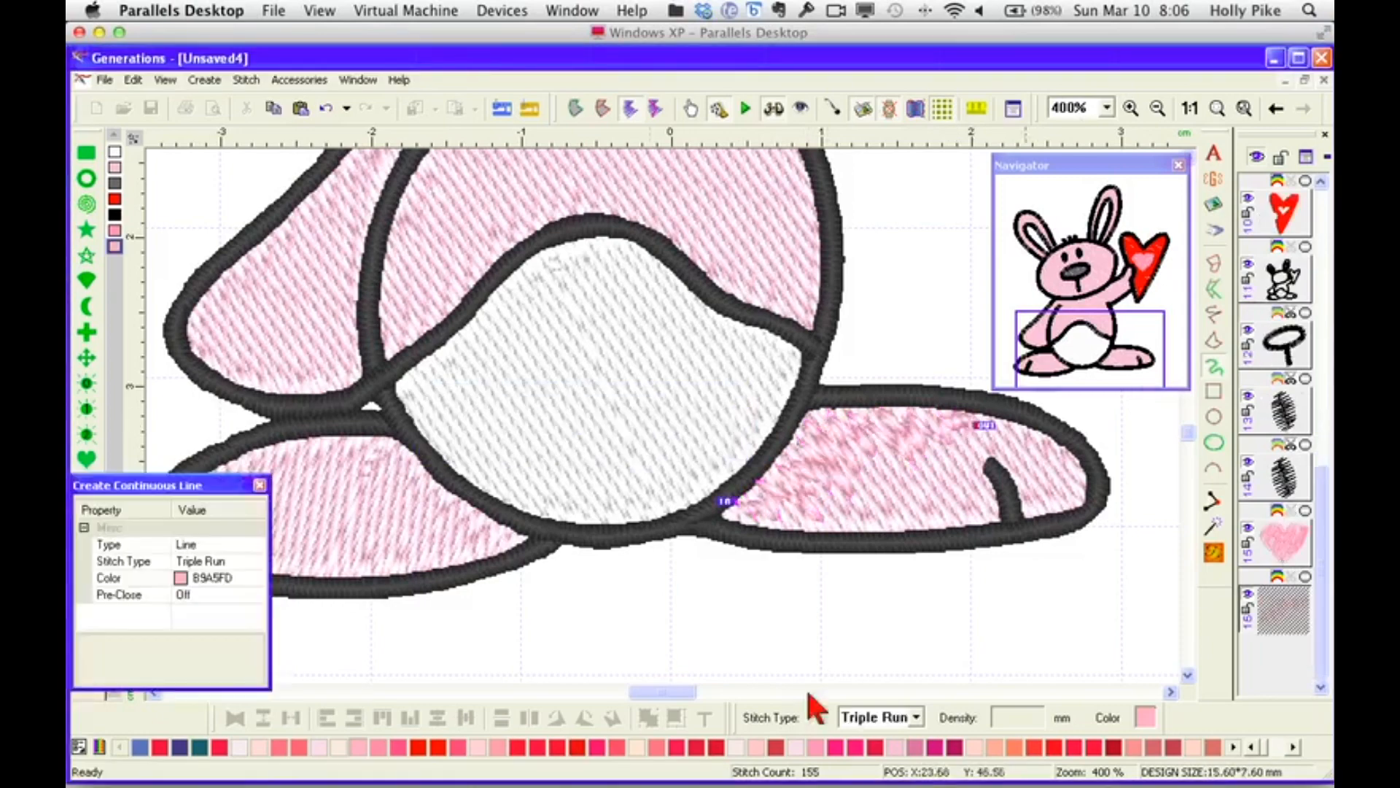
Draw a pink Triple Run shading scribble, about 18 by 8 mm, along the upper inner edge of the other foot.
drag(663, 691, 641, 692)
mouse_move(846, 533)
mouse_down()
mouse_move(801, 545)
mouse_move(825, 517)
mouse_move(762, 558)
mouse_move(799, 513)
mouse_move(765, 539)
mouse_move(786, 505)
mouse_move(721, 544)
mouse_move(759, 492)
mouse_move(743, 504)
mouse_move(749, 481)
mouse_move(720, 502)
mouse_move(743, 463)
mouse_move(733, 447)
mouse_move(703, 483)
mouse_move(724, 444)
mouse_move(690, 478)
mouse_move(692, 443)
mouse_move(649, 469)
mouse_move(662, 443)
mouse_move(630, 470)
mouse_move(645, 445)
mouse_move(581, 470)
mouse_up()
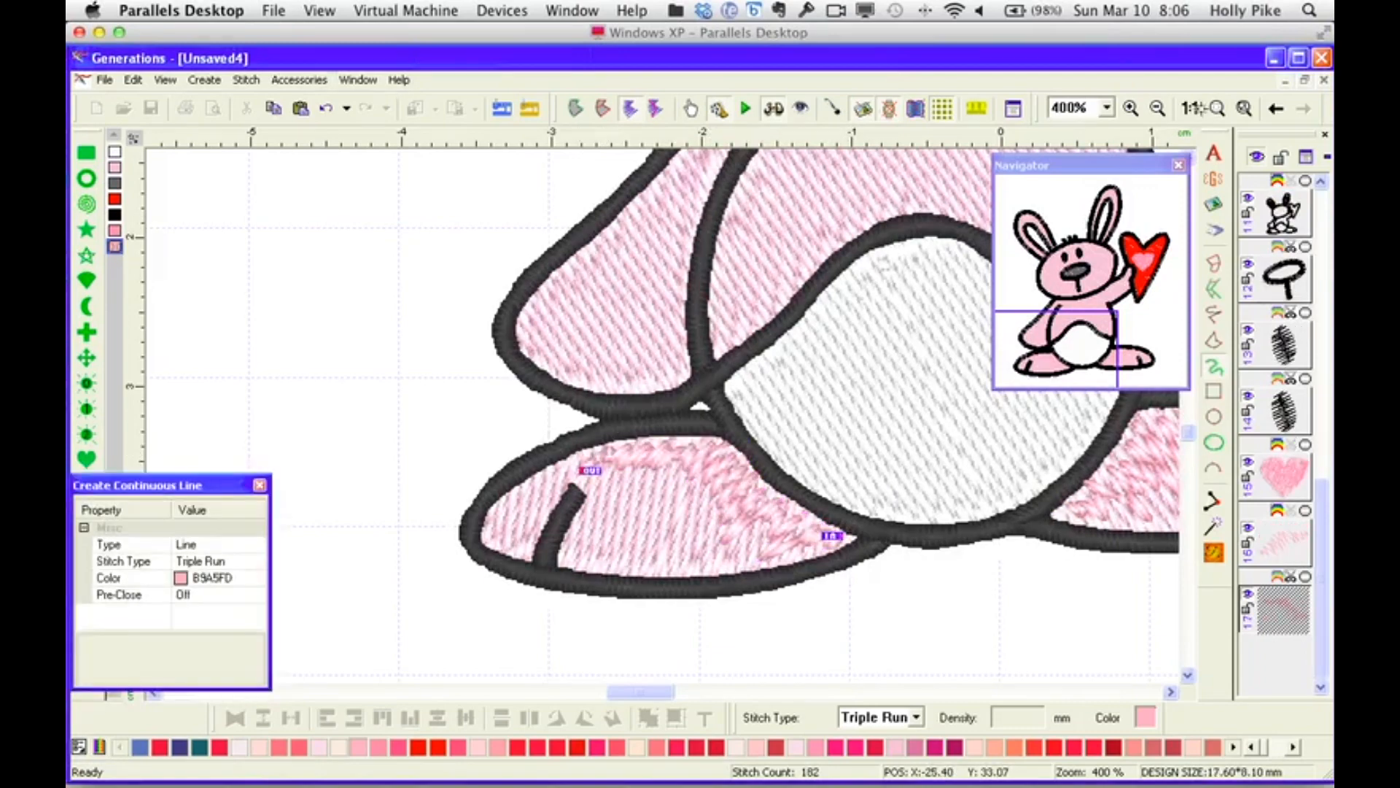
click(1189, 107)
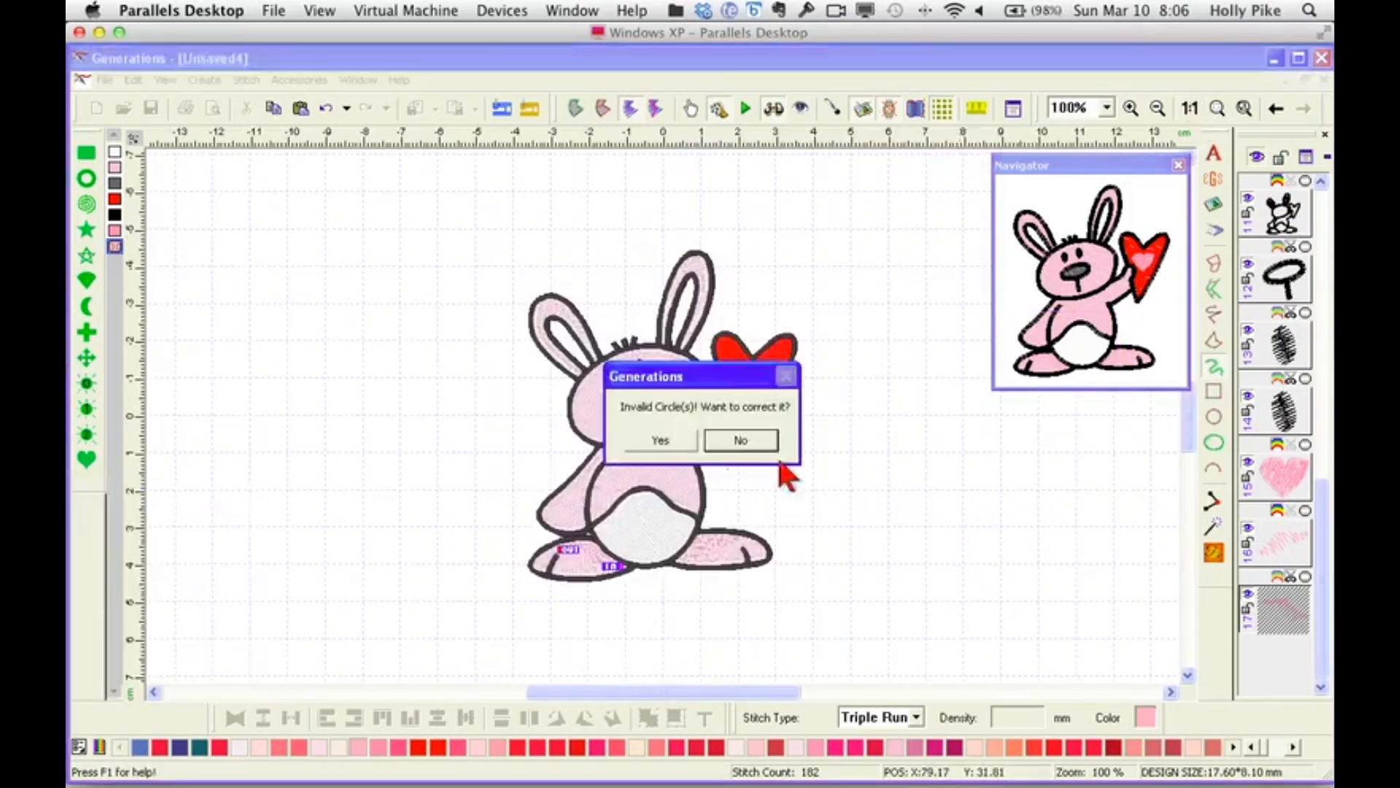
click(713, 441)
Draw a pink Triple Run shading scribble, about 6 by 18 mm, on the lowered arm where it meets the body.
click(1107, 108)
click(1071, 214)
drag(677, 691, 655, 690)
drag(1186, 412, 1187, 422)
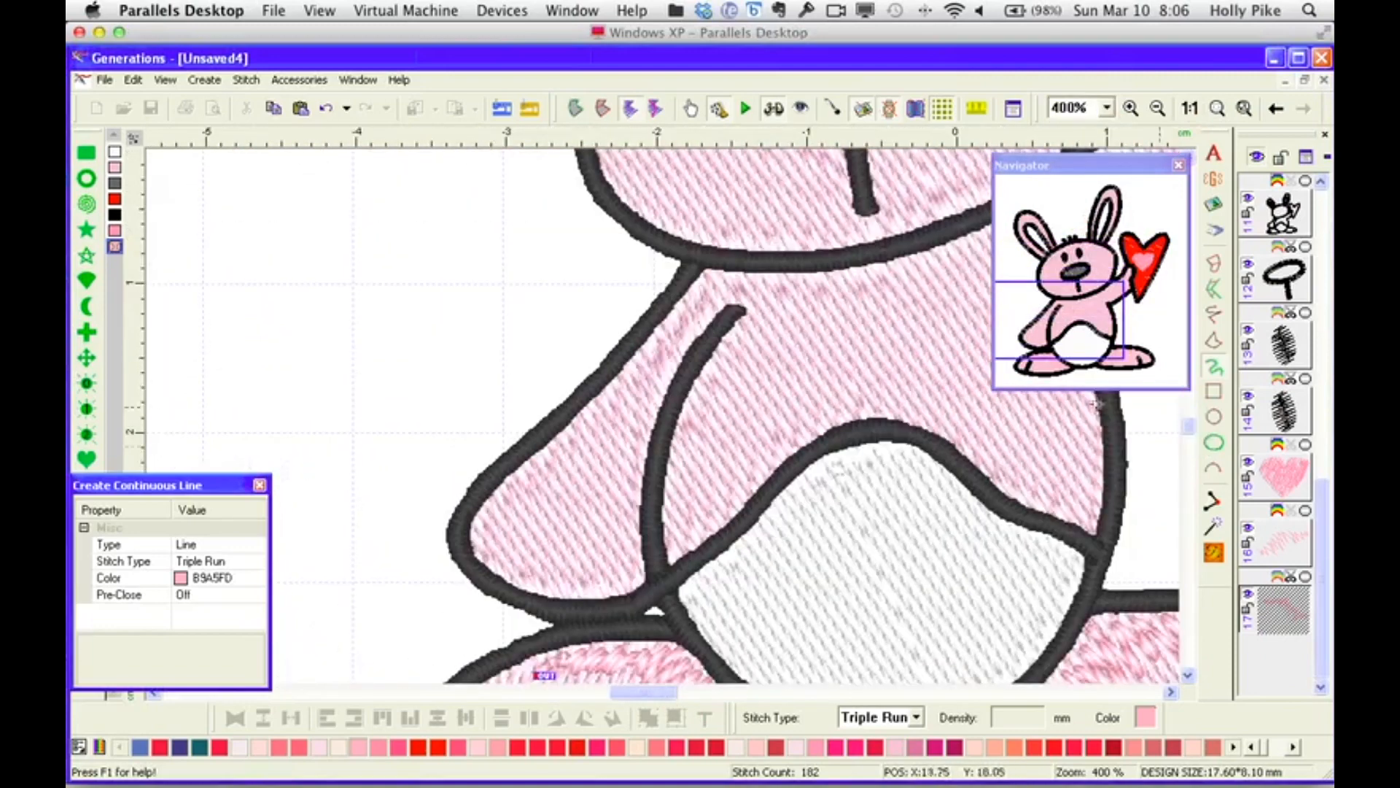
click(642, 576)
mouse_move(636, 554)
mouse_down()
mouse_move(625, 525)
mouse_move(639, 541)
mouse_move(609, 465)
mouse_move(641, 515)
mouse_move(616, 444)
mouse_move(632, 490)
mouse_move(645, 374)
mouse_move(654, 393)
mouse_move(707, 310)
mouse_up()
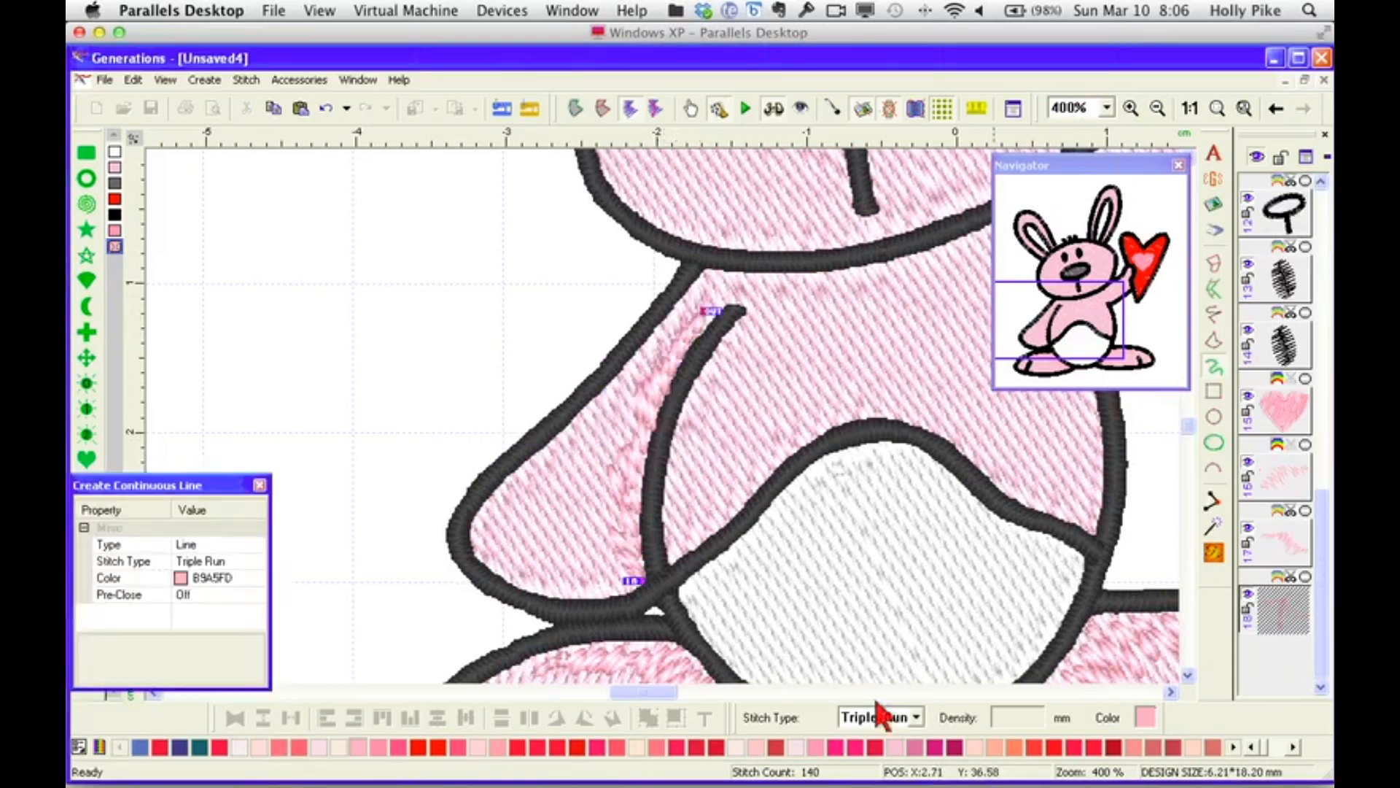
Draw a pink Triple Run shading scribble, about 23 by 12 mm, under the bunny's chin and finish the line drawing.
drag(655, 691, 673, 691)
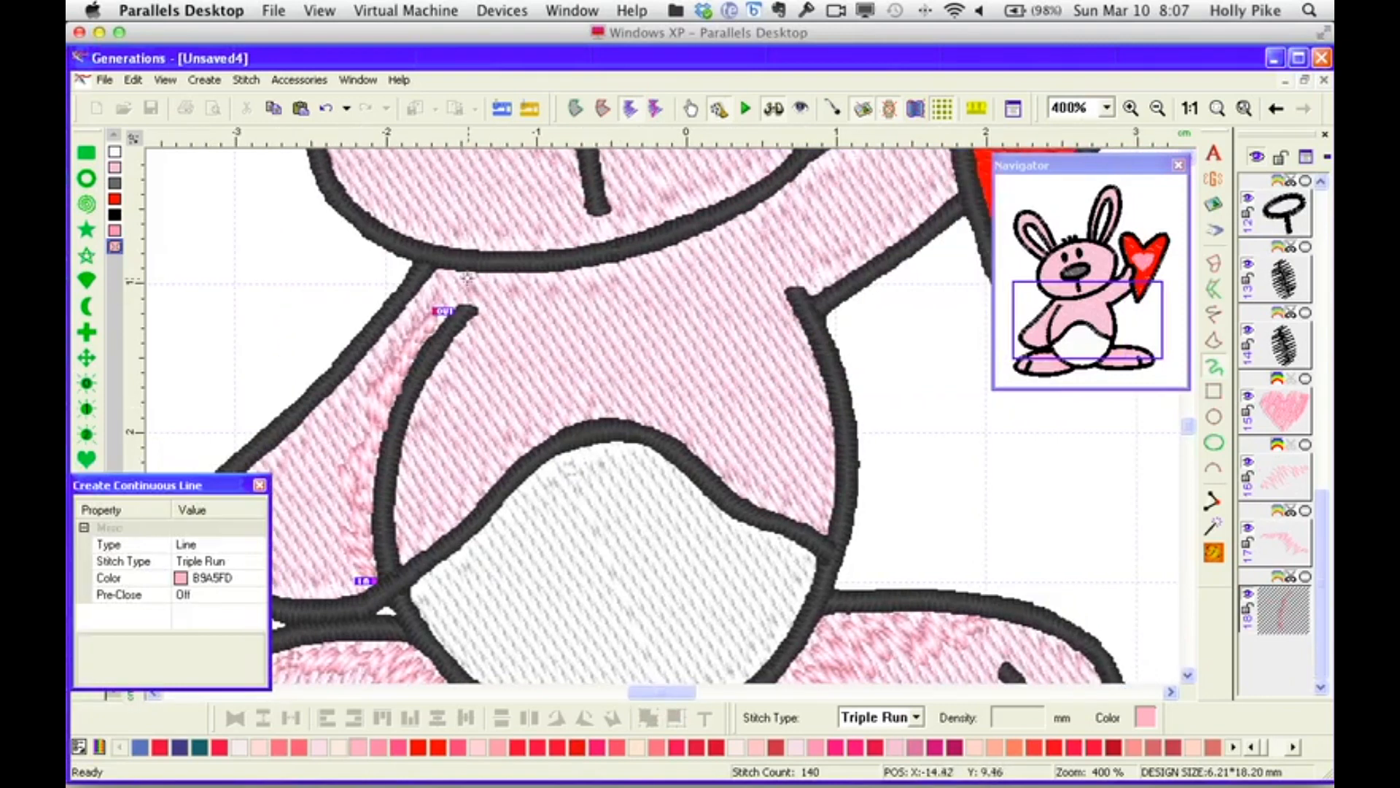
mouse_move(458, 271)
mouse_down()
mouse_move(490, 322)
mouse_move(472, 275)
mouse_move(503, 298)
mouse_move(499, 272)
mouse_move(533, 319)
mouse_move(529, 278)
mouse_move(552, 319)
mouse_move(546, 274)
mouse_move(563, 307)
mouse_move(574, 284)
mouse_move(594, 312)
mouse_move(583, 266)
mouse_move(654, 309)
mouse_move(654, 267)
mouse_move(675, 311)
mouse_move(682, 286)
mouse_move(697, 315)
mouse_move(693, 237)
mouse_move(709, 290)
mouse_move(722, 233)
mouse_move(734, 261)
mouse_move(750, 211)
mouse_move(769, 257)
mouse_move(763, 211)
mouse_move(776, 229)
mouse_move(819, 160)
mouse_up()
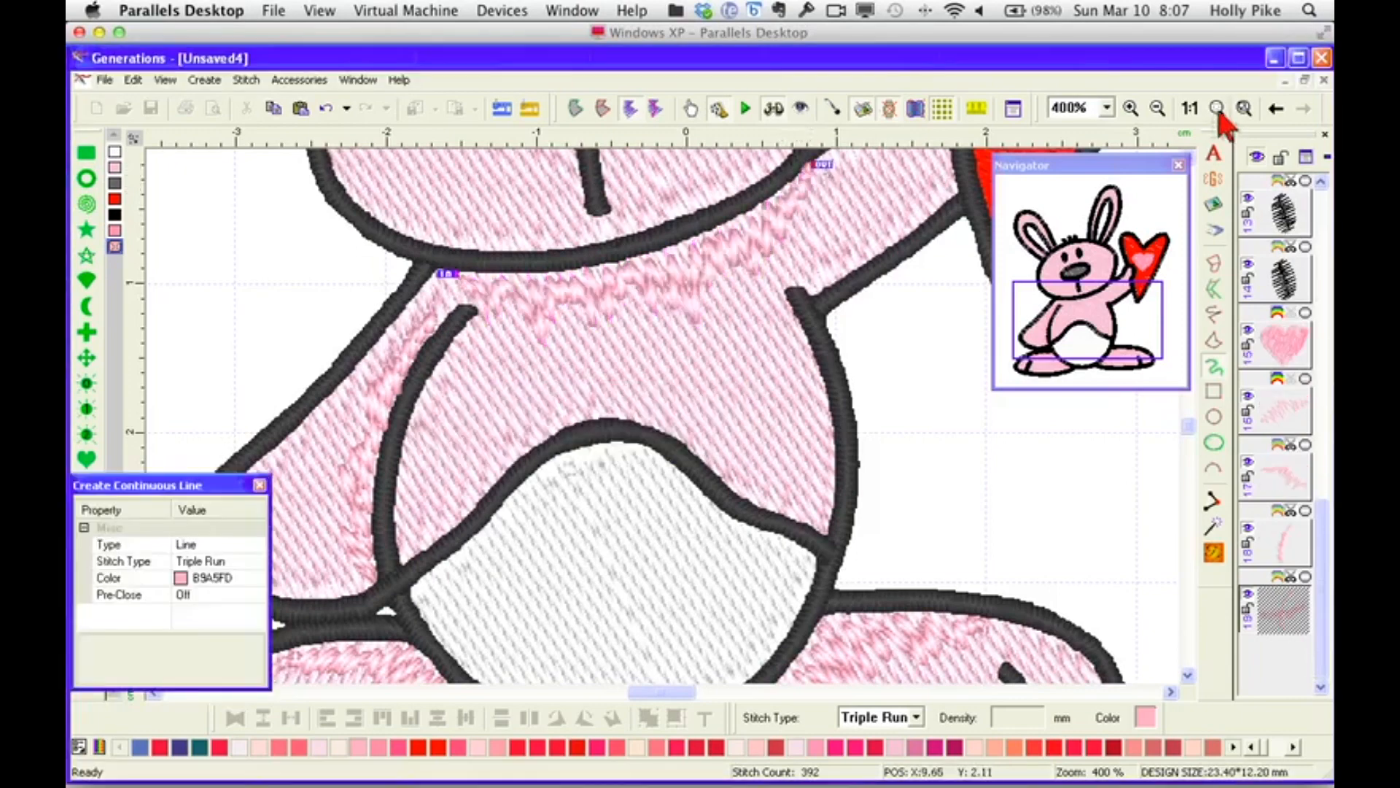
click(1217, 108)
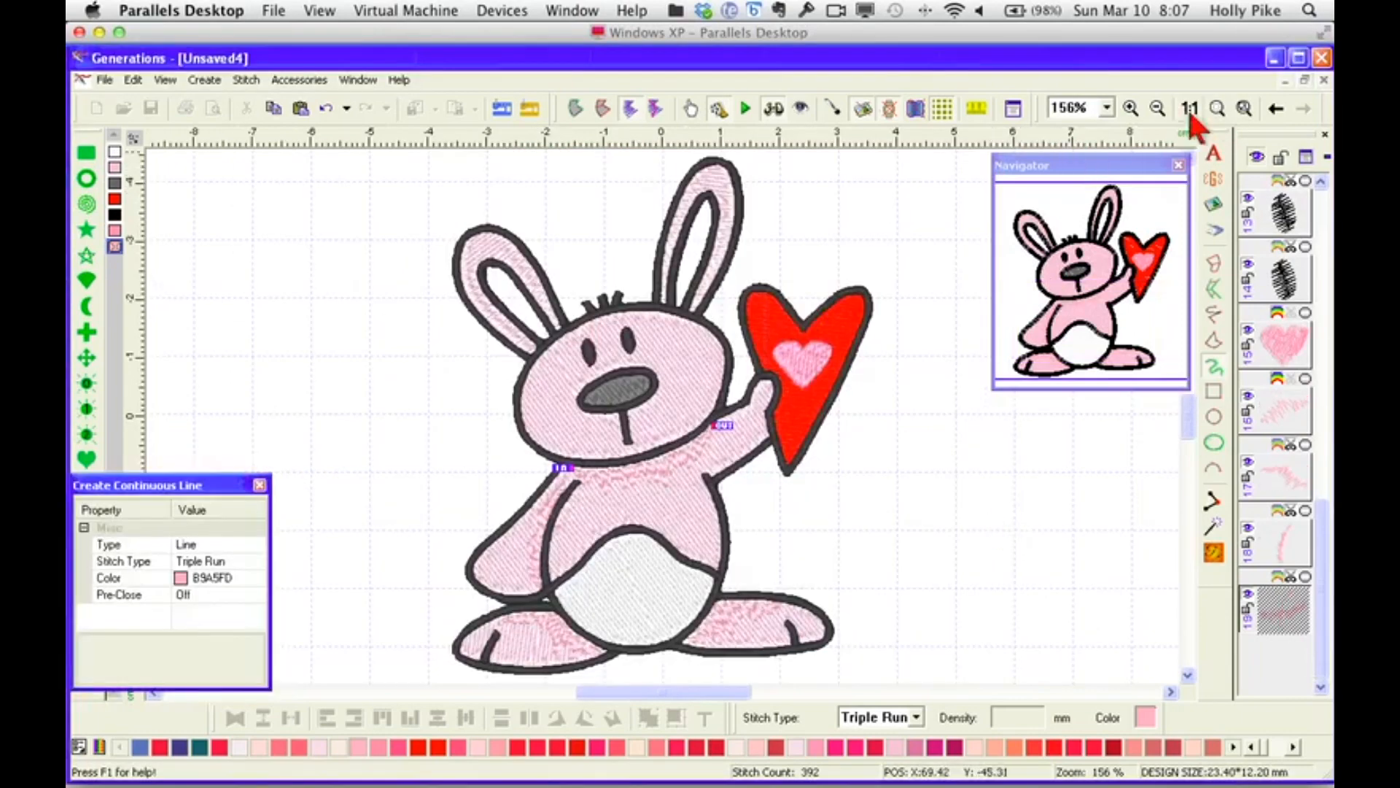
right_click(1032, 495)
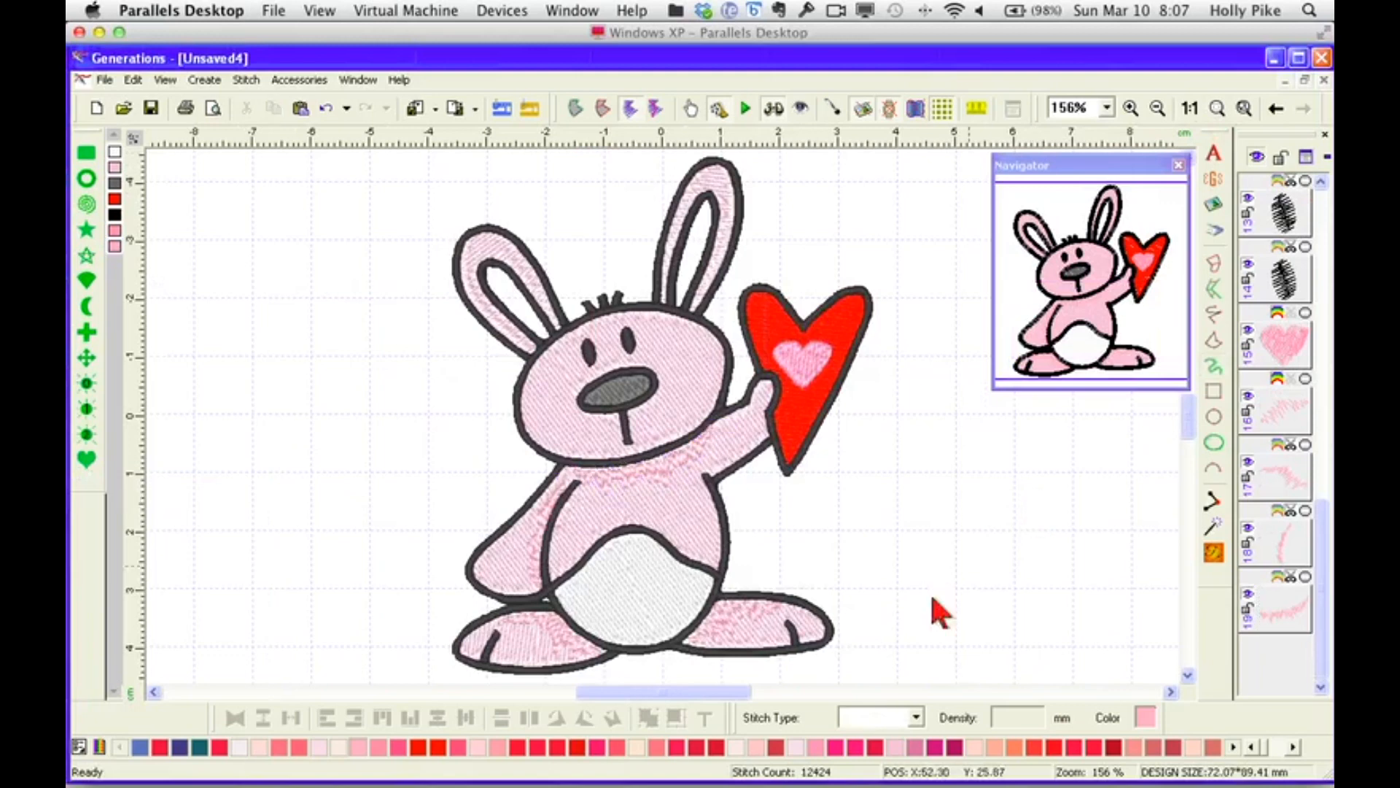
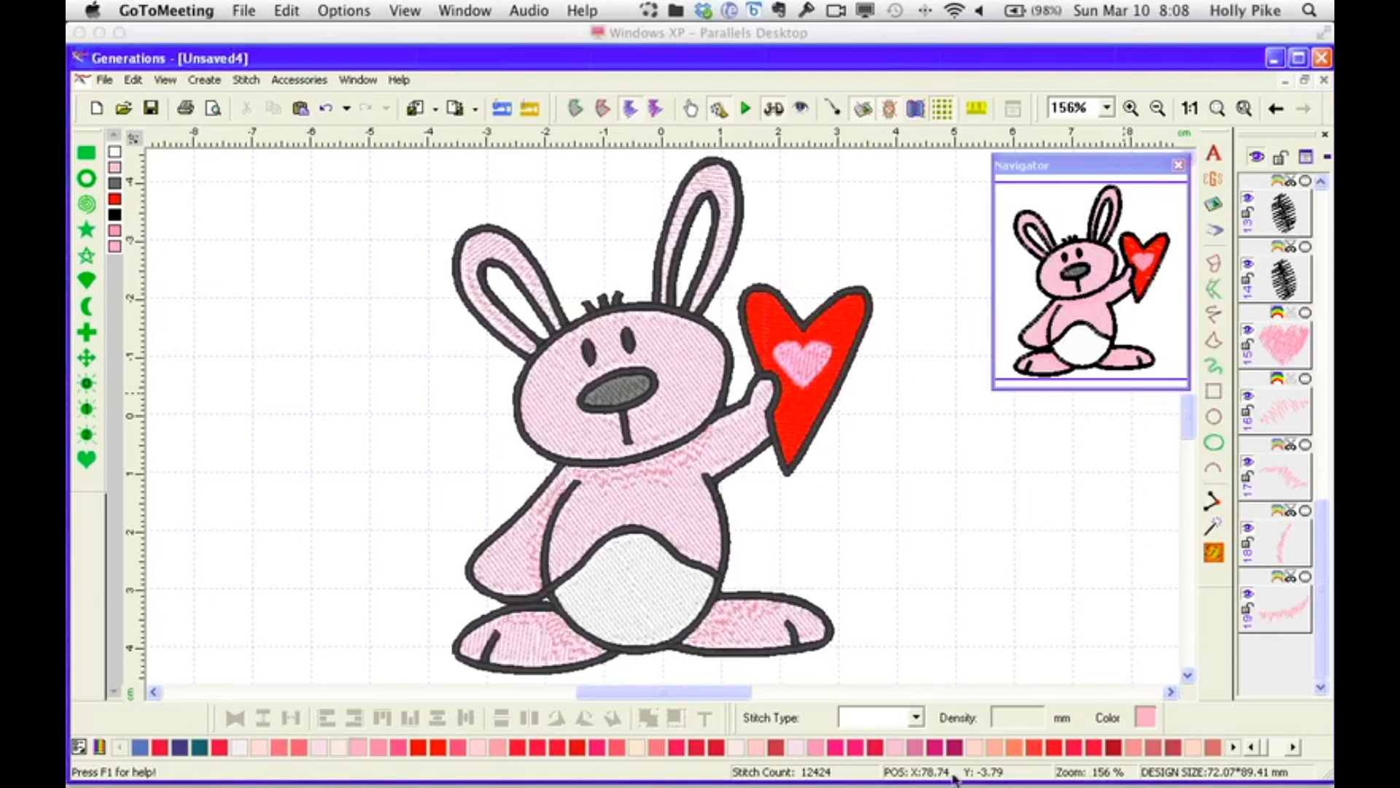
Fill both inner ears with white Complex Fill stitches and move them to the start of the stitching order.
click(693, 270)
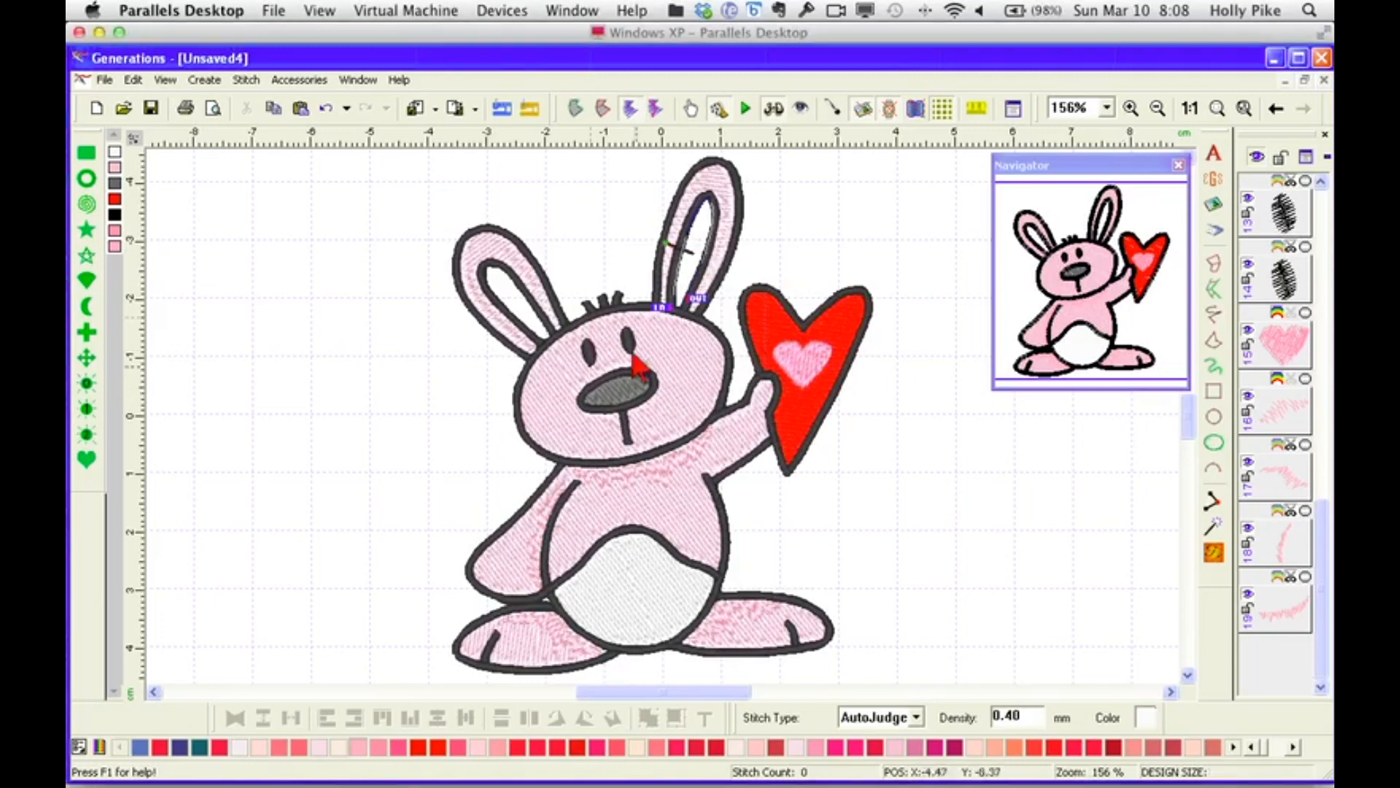
click(512, 299)
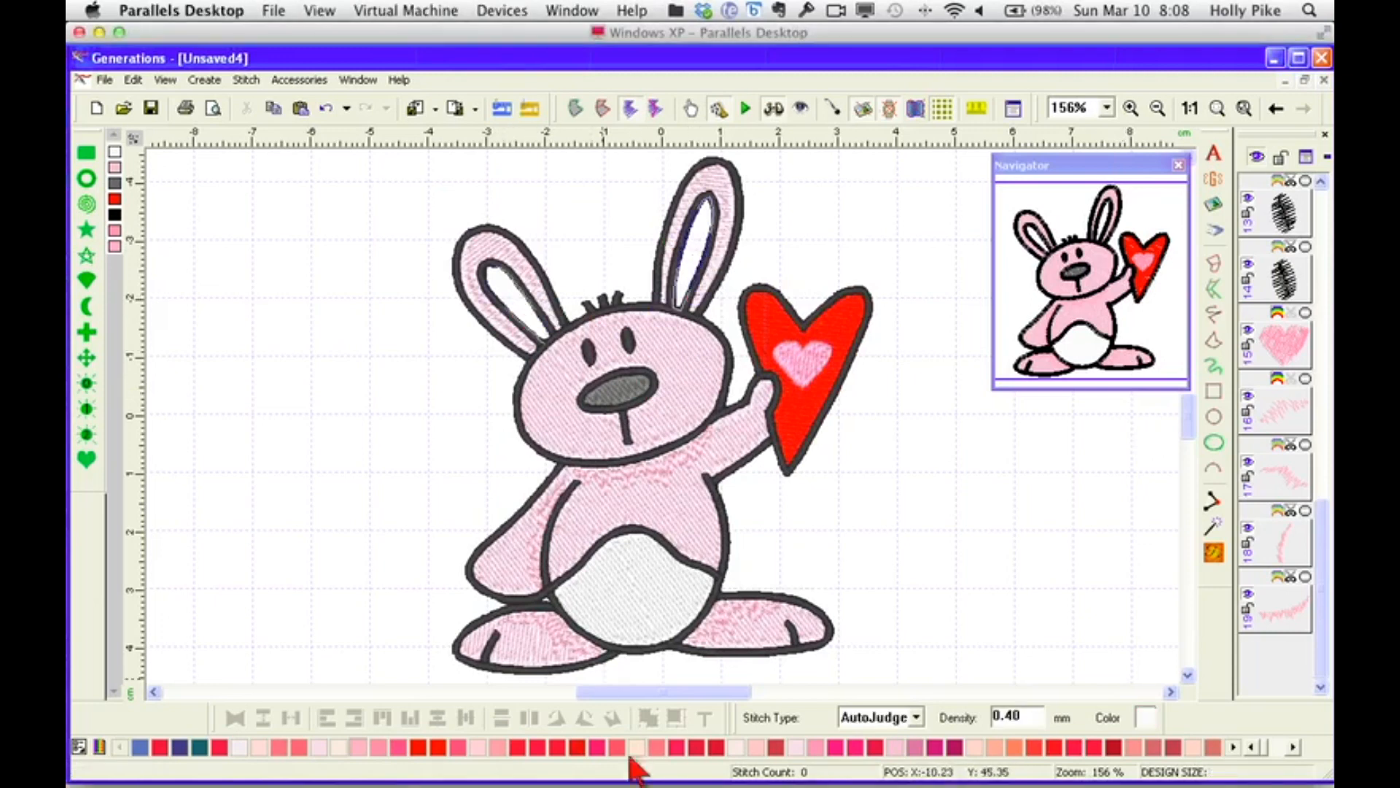
click(1214, 556)
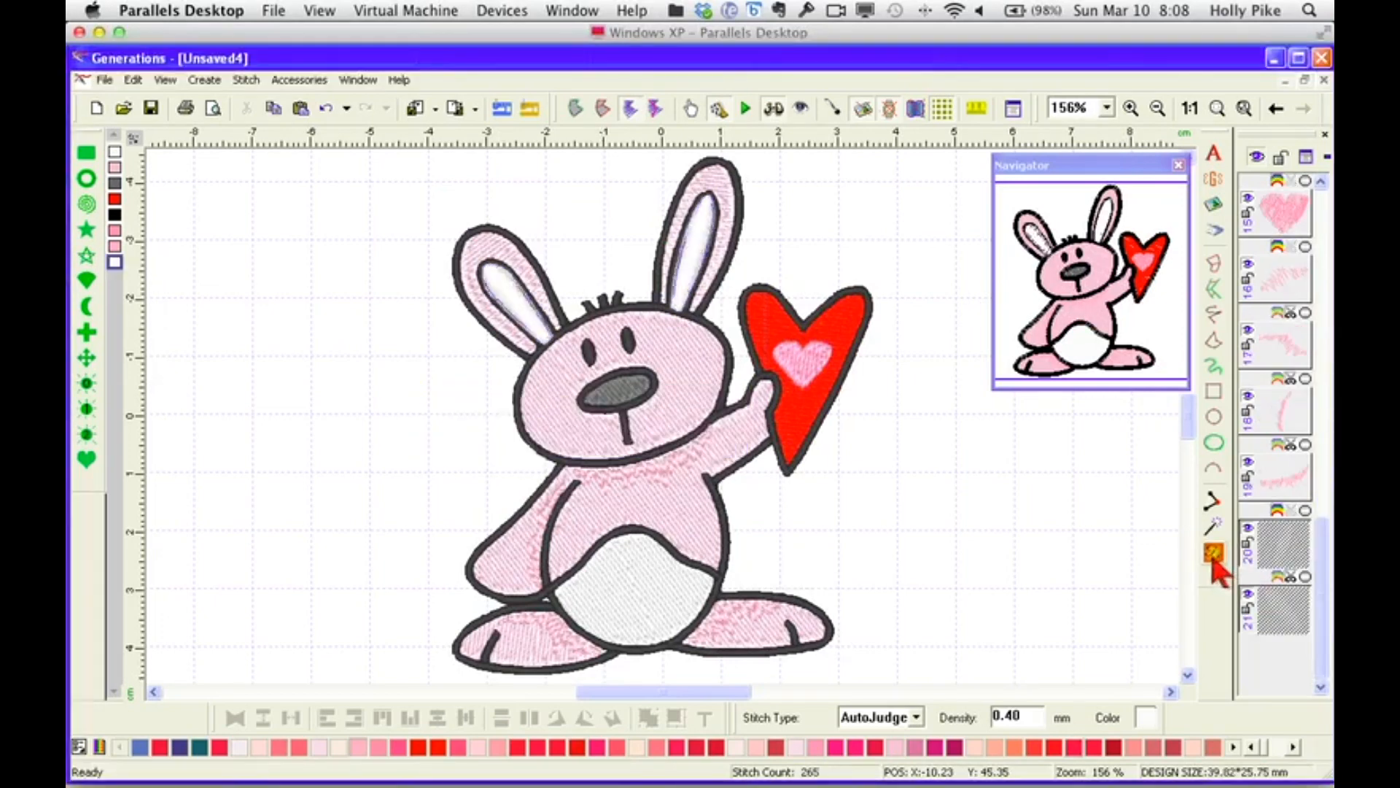
click(915, 718)
click(888, 568)
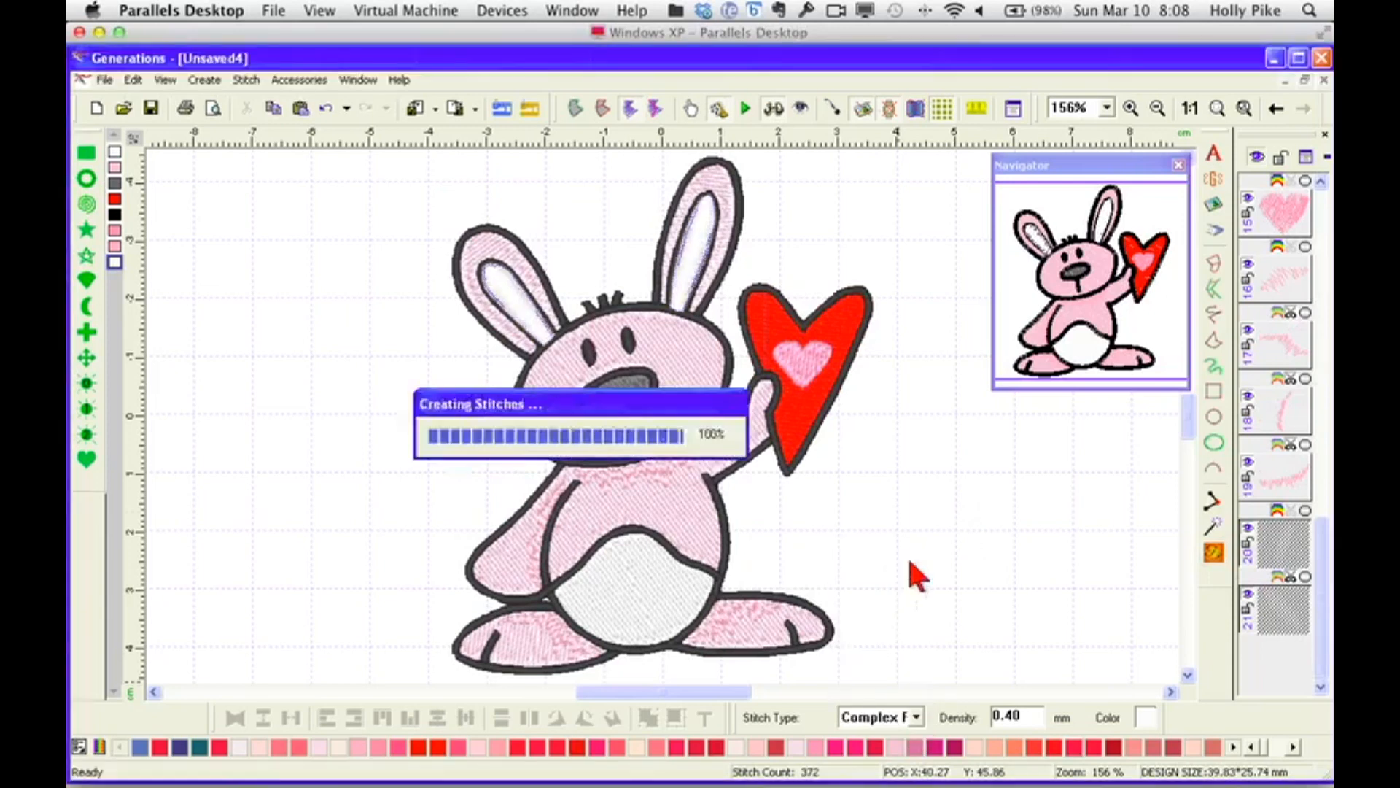
right_click(1279, 544)
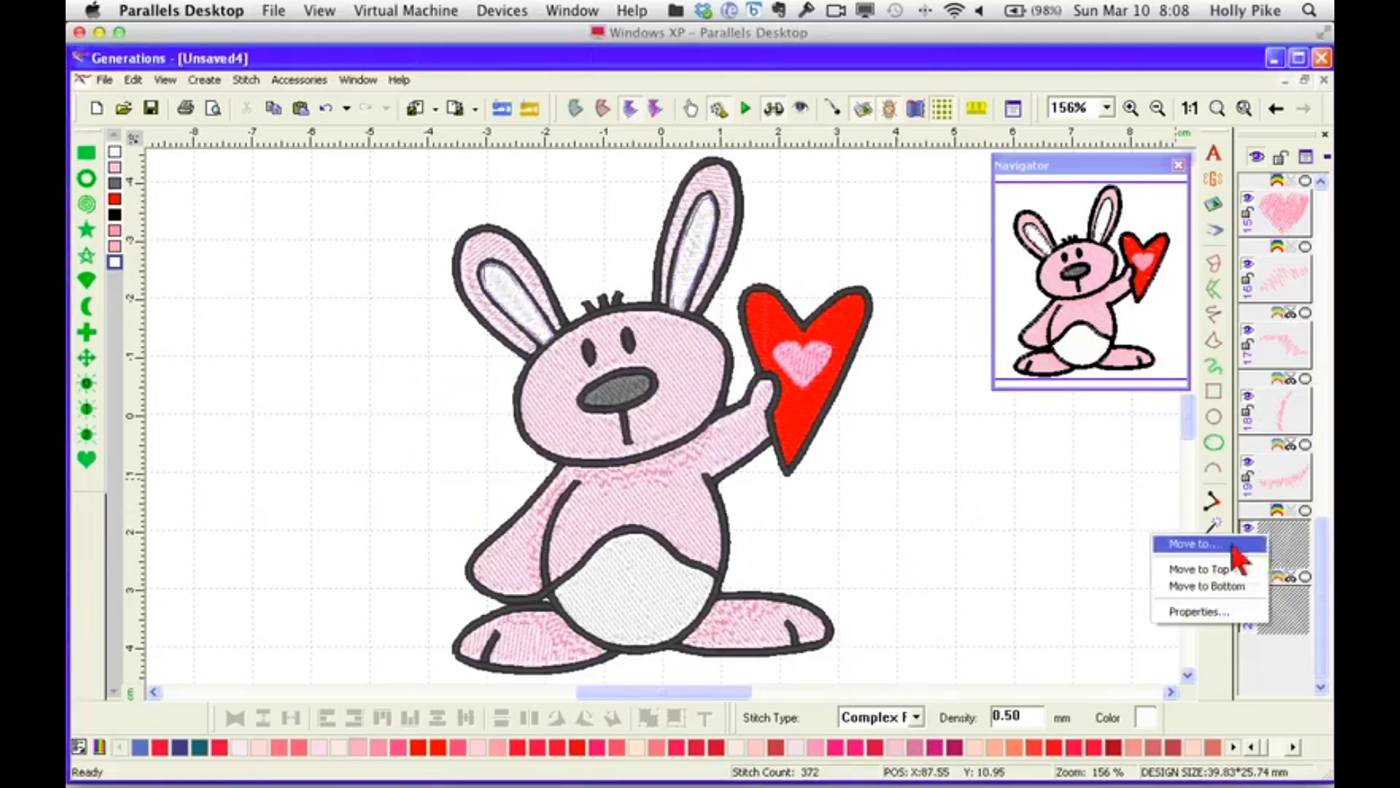
click(1239, 569)
Draw a pink Triple Run shading scribble, about 4 by 14 mm, in the lower part of the upright inner ear.
click(1107, 108)
click(1079, 218)
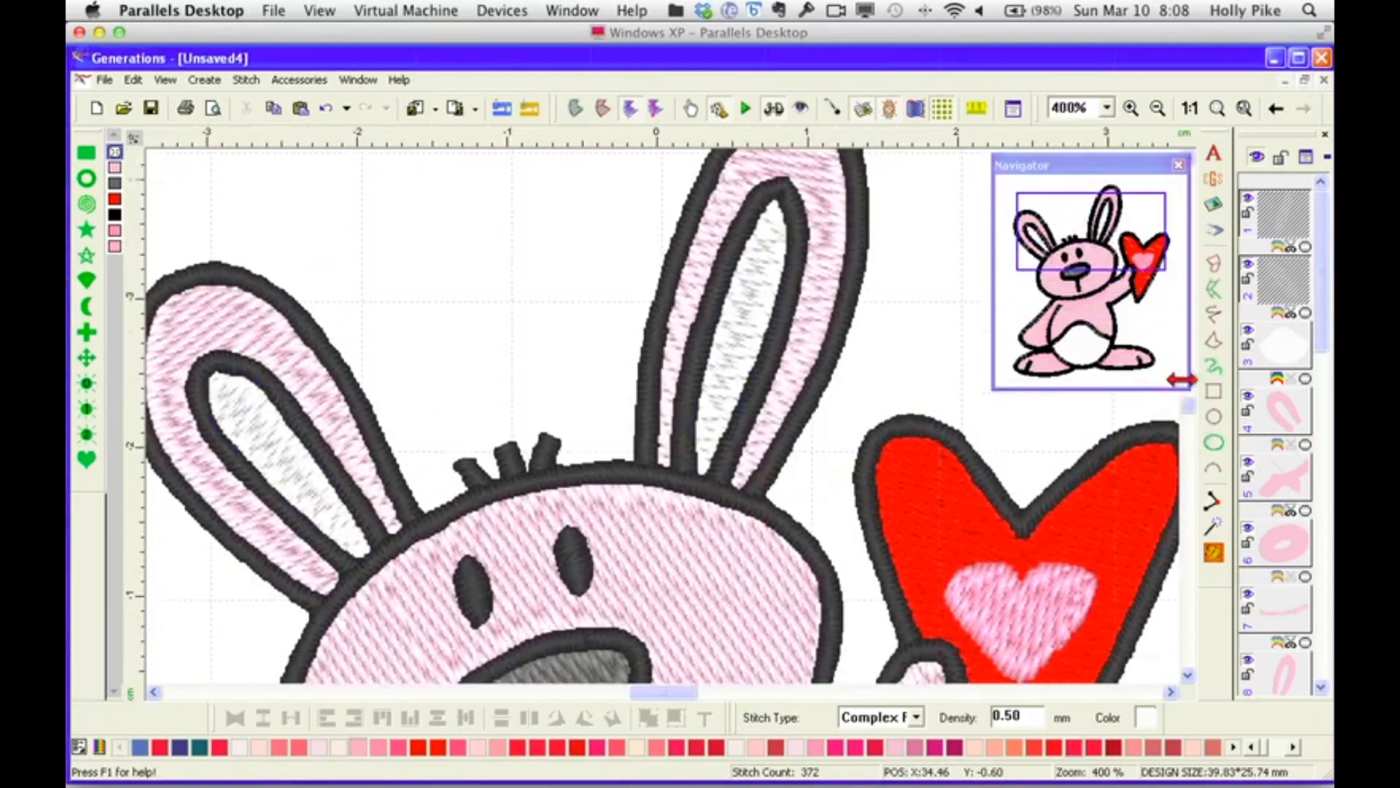
click(881, 346)
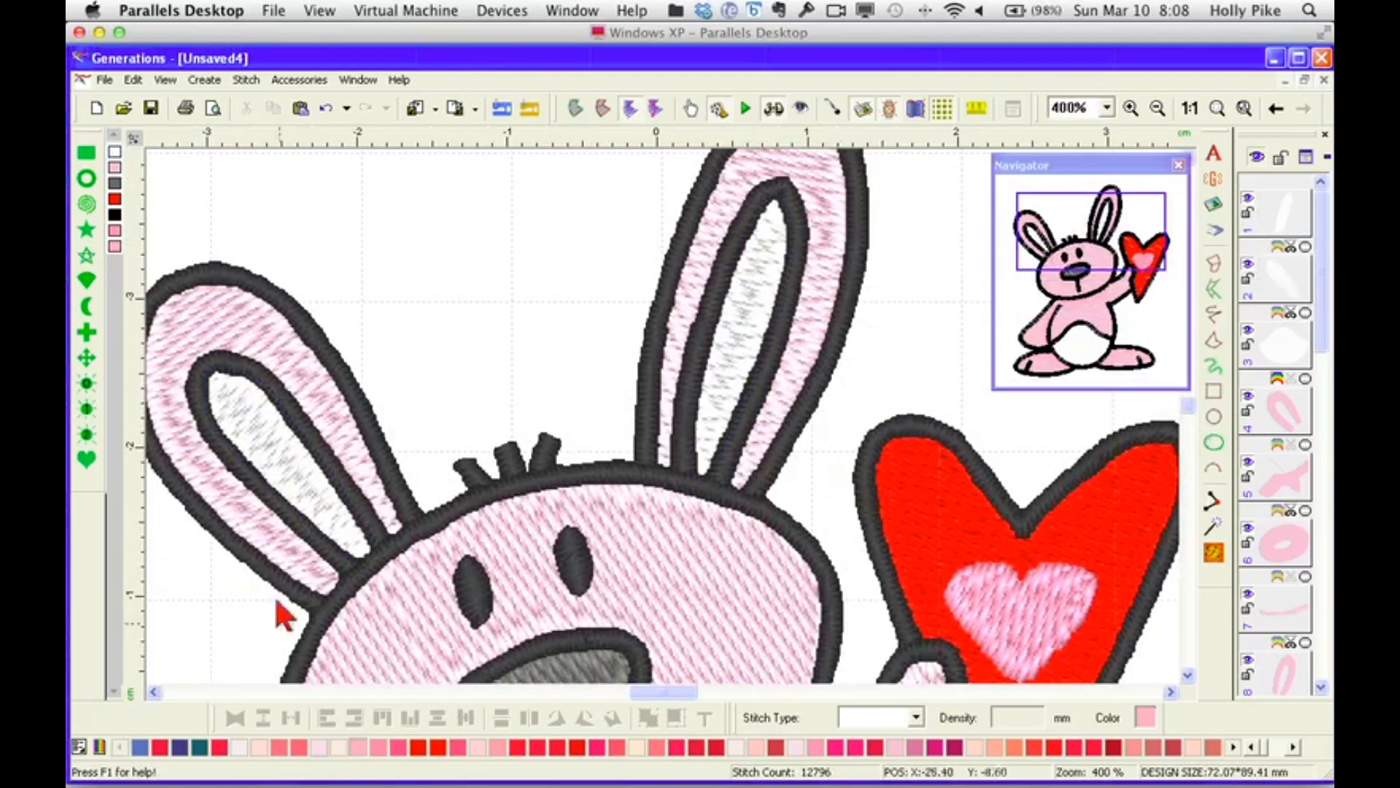
click(1213, 367)
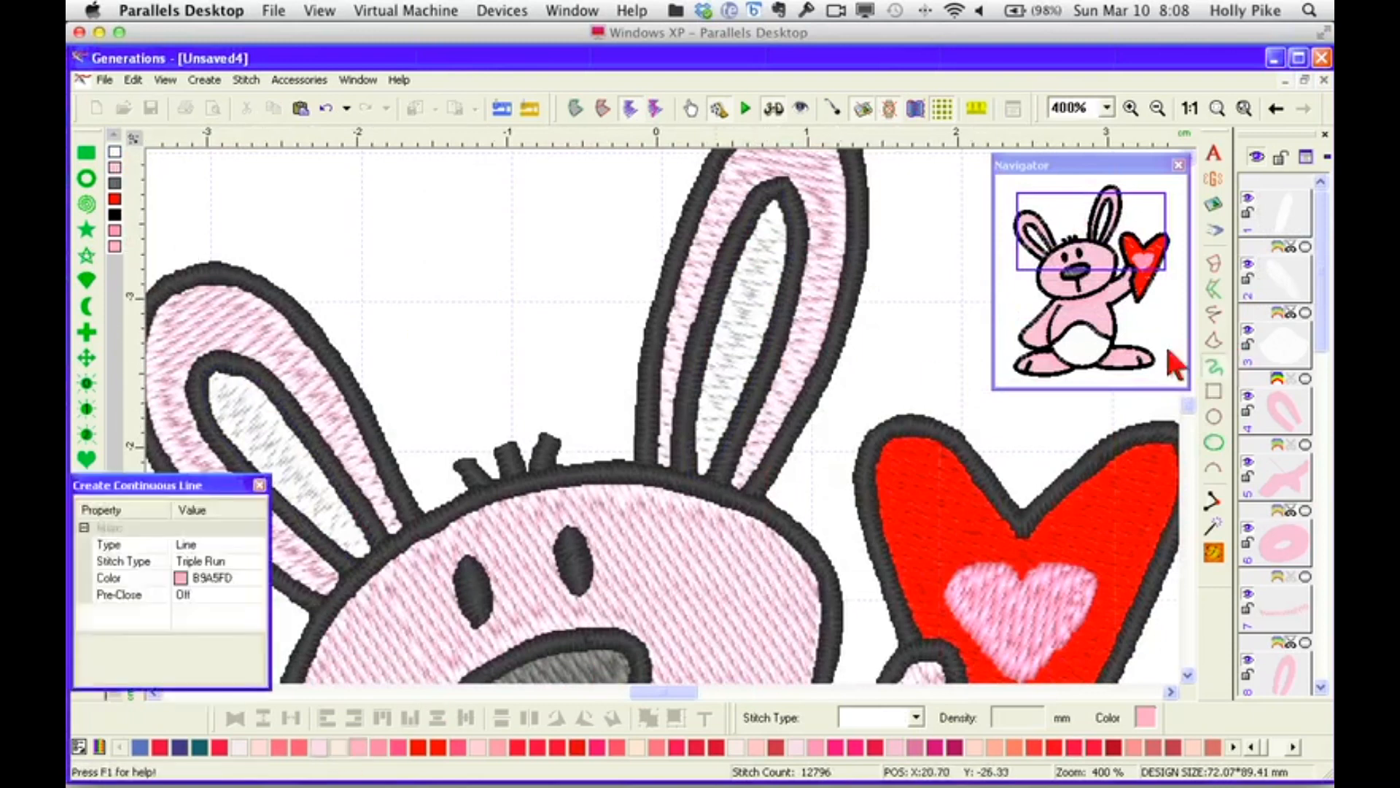
click(700, 474)
click(742, 284)
click(701, 468)
click(766, 268)
right_click(758, 344)
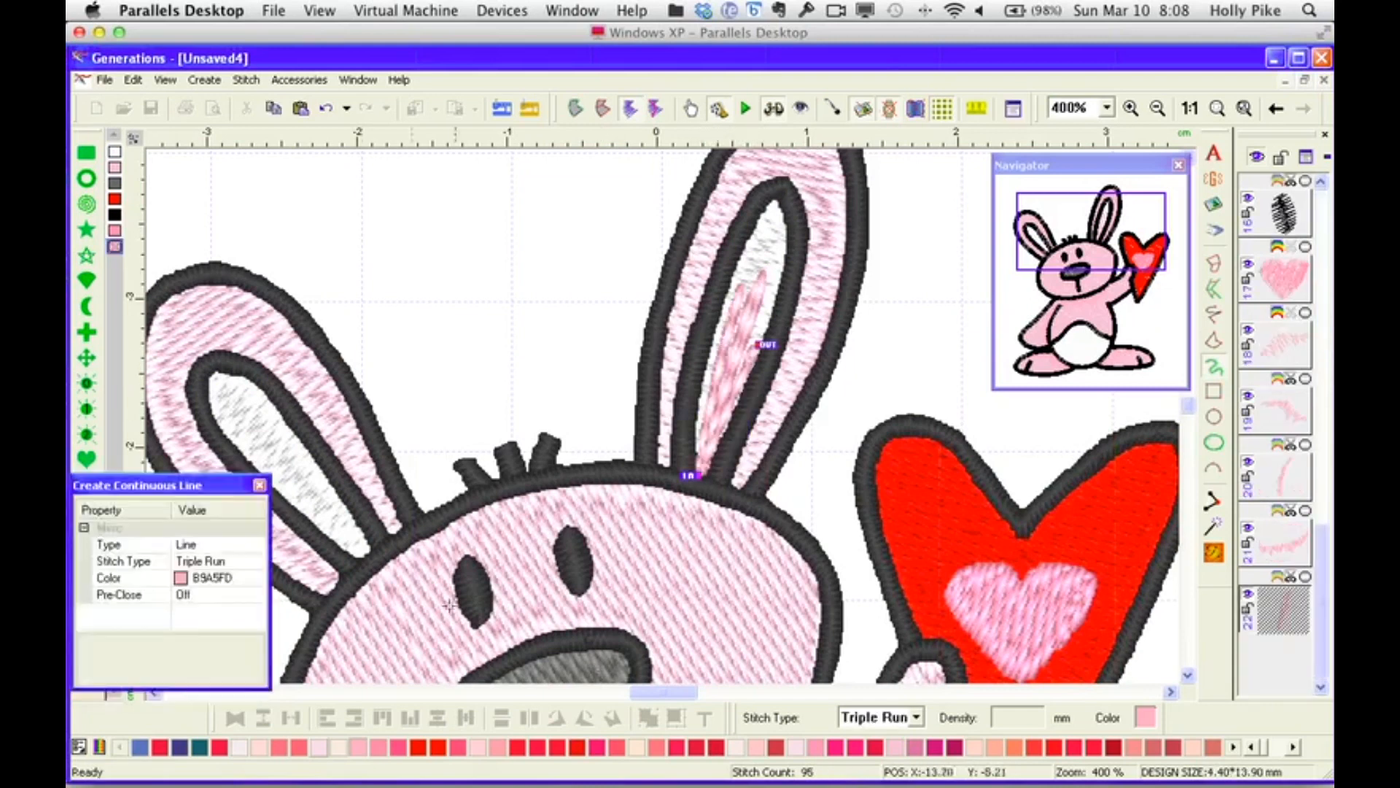
Draw a pink Triple Run shading scribble, about 7 by 9 mm, in the lower part of the slanted inner ear.
click(357, 559)
mouse_move(357, 558)
mouse_down()
mouse_move(291, 482)
mouse_move(362, 560)
mouse_move(273, 437)
mouse_move(367, 559)
mouse_up()
right_click(366, 559)
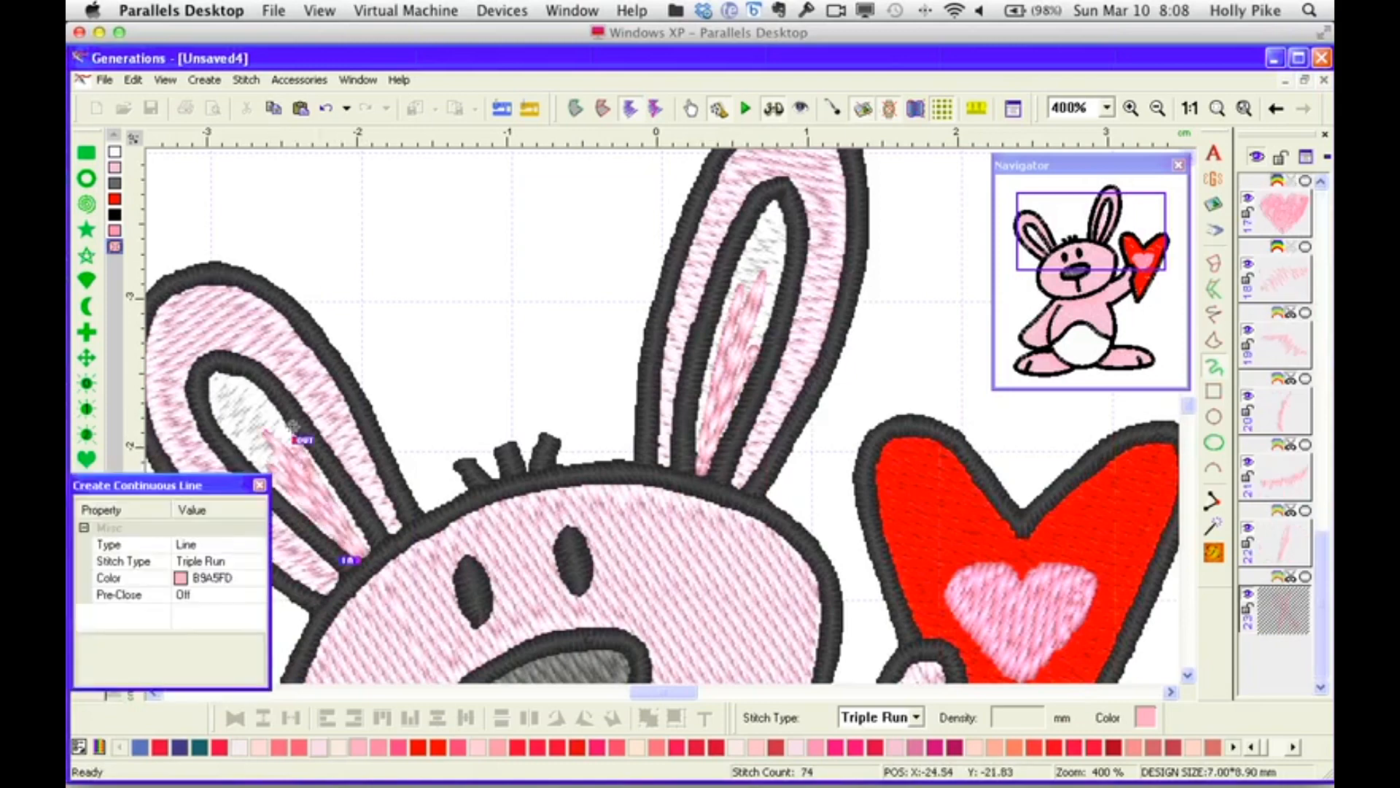
click(1217, 107)
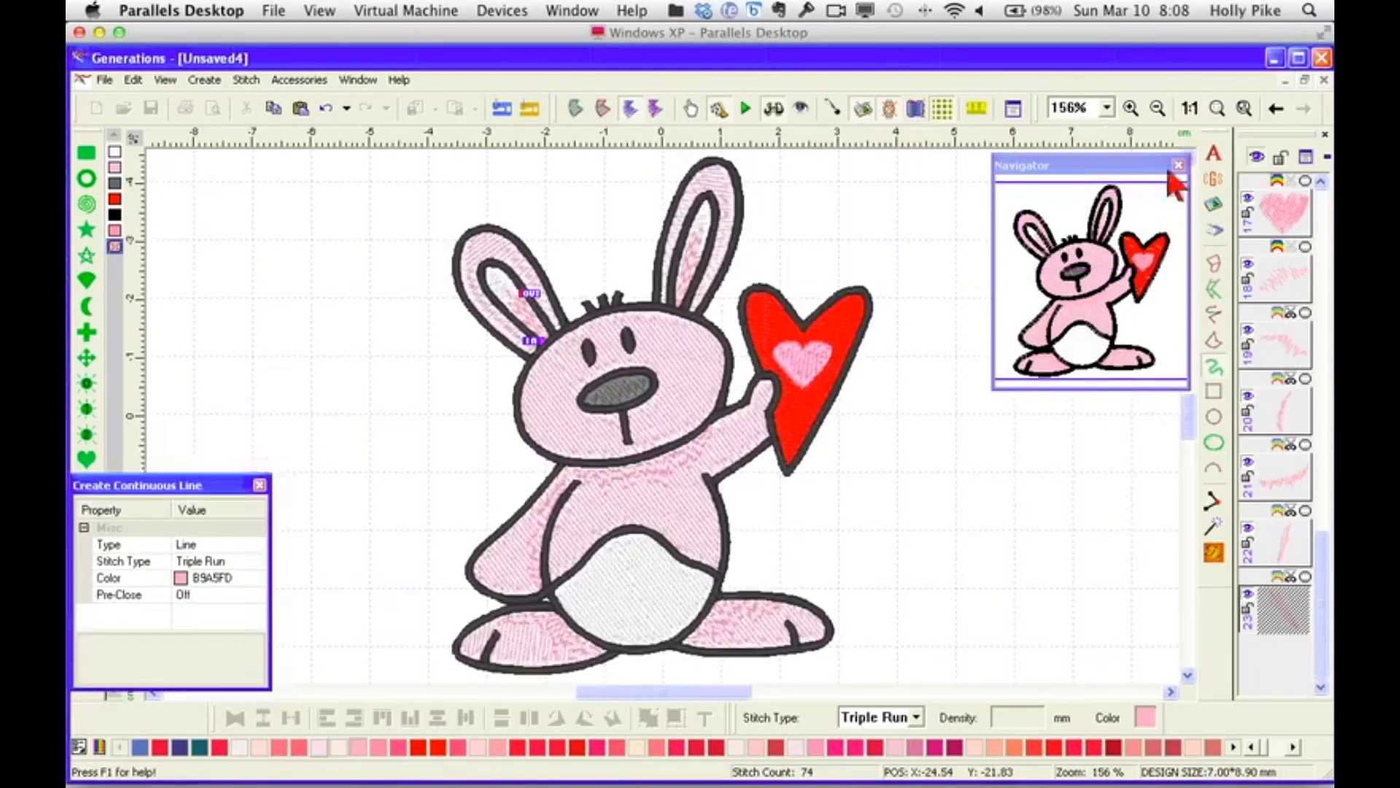
click(977, 563)
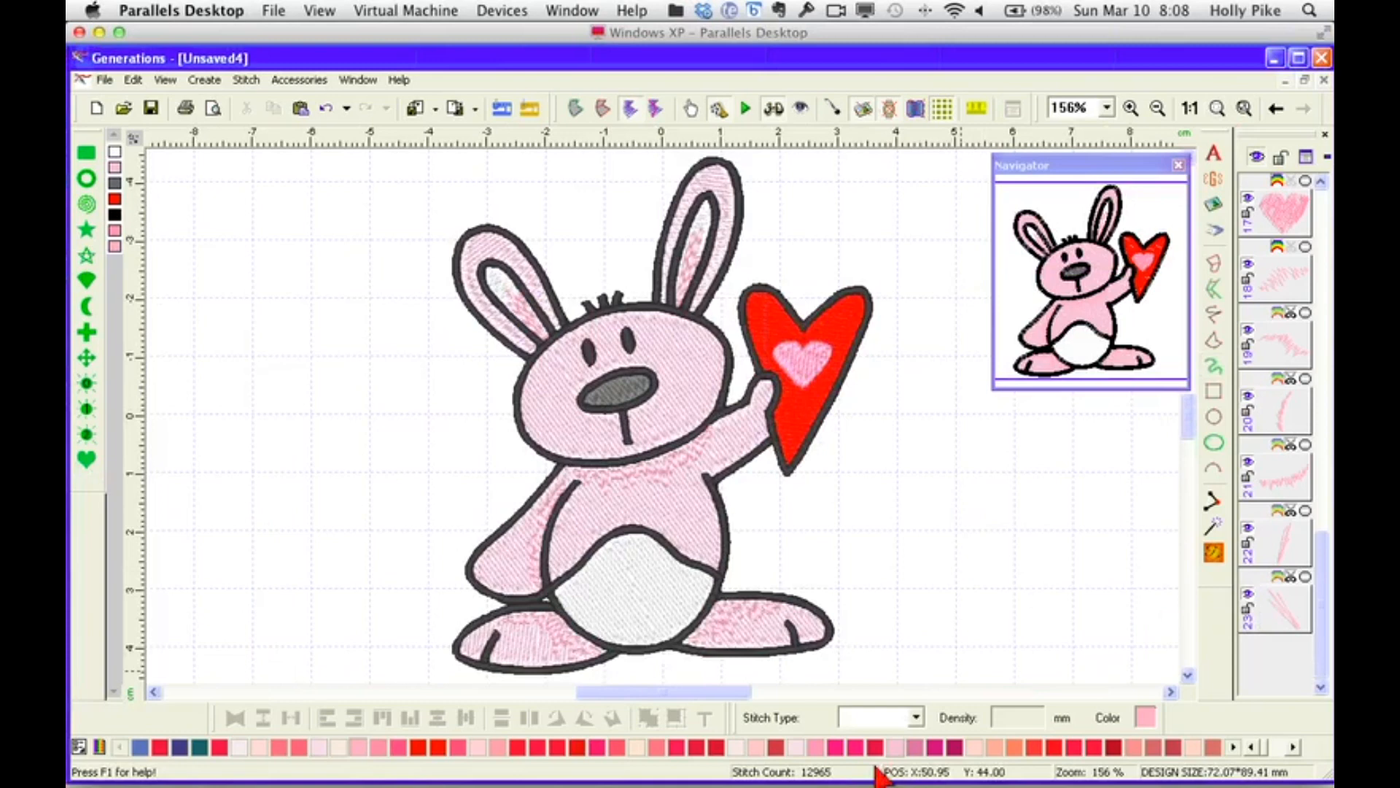
Save the design as a Generations file named Rabbit in the AAA-YCD-Webinars folder.
click(1320, 278)
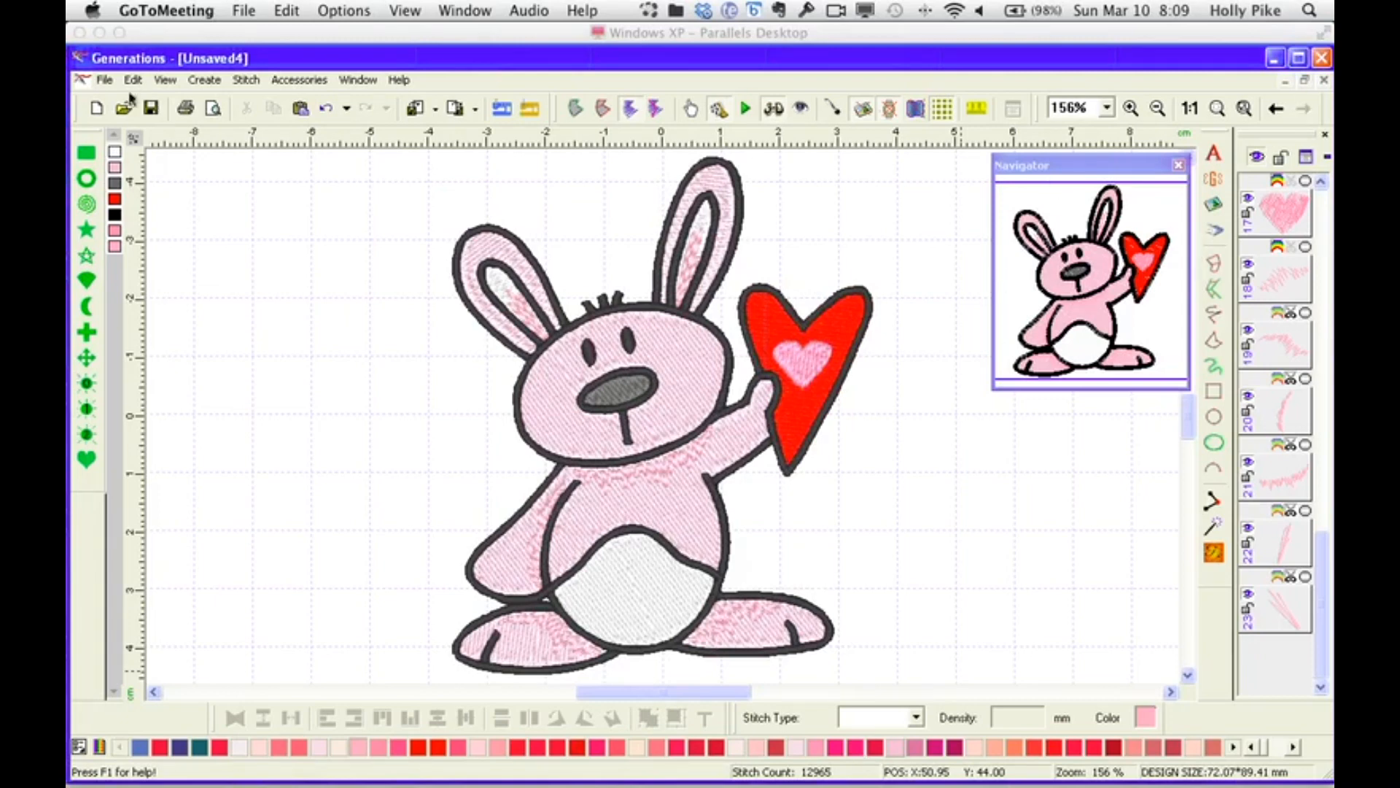
click(106, 82)
click(143, 200)
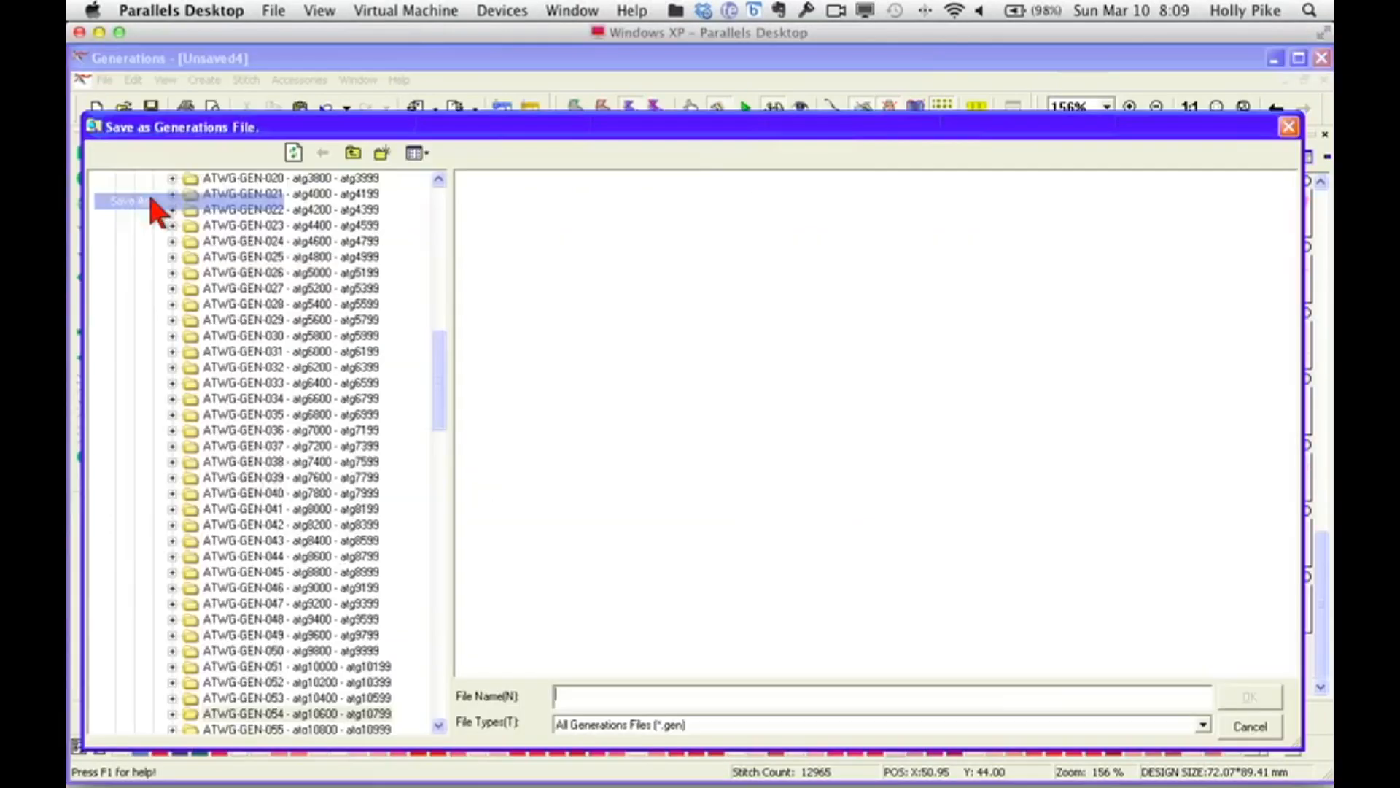
drag(439, 400, 443, 285)
click(184, 415)
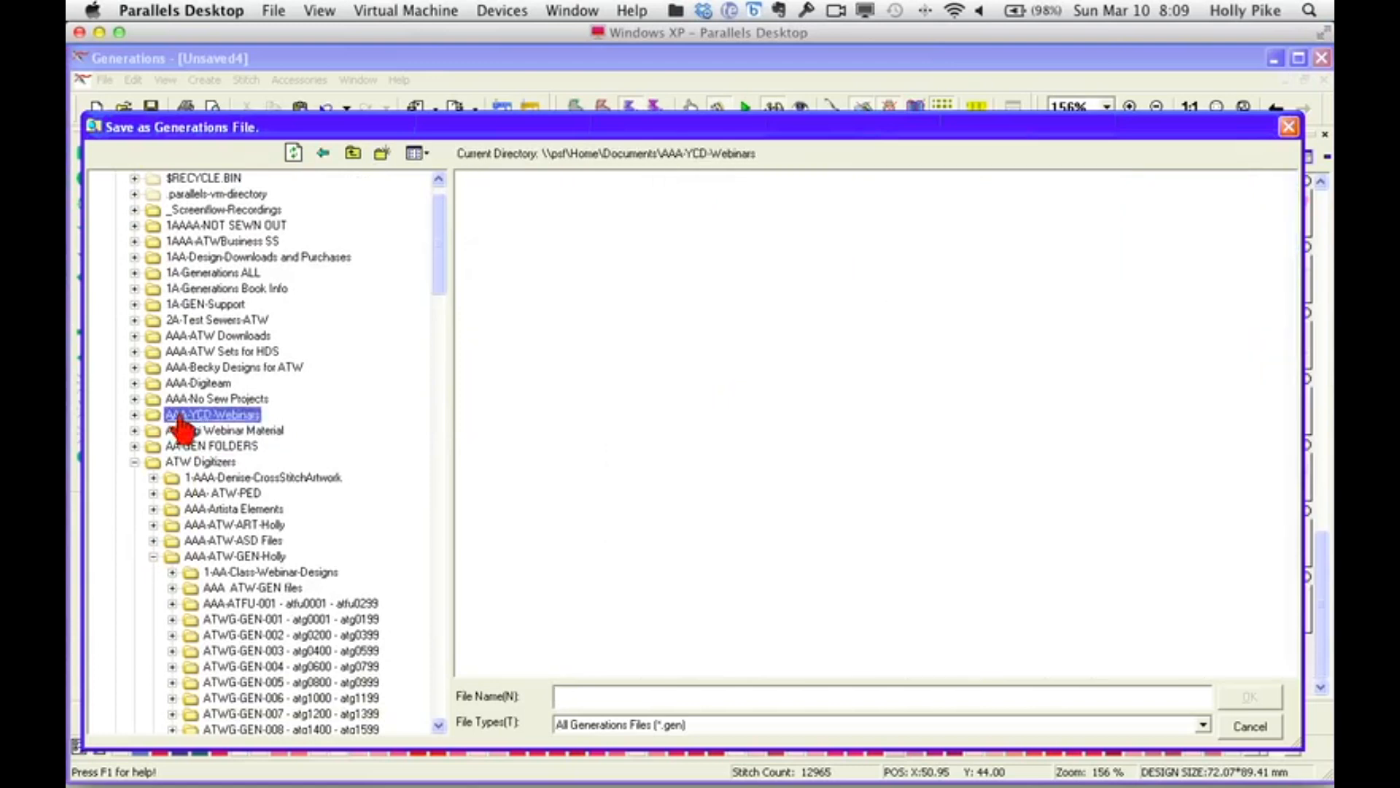
click(588, 698)
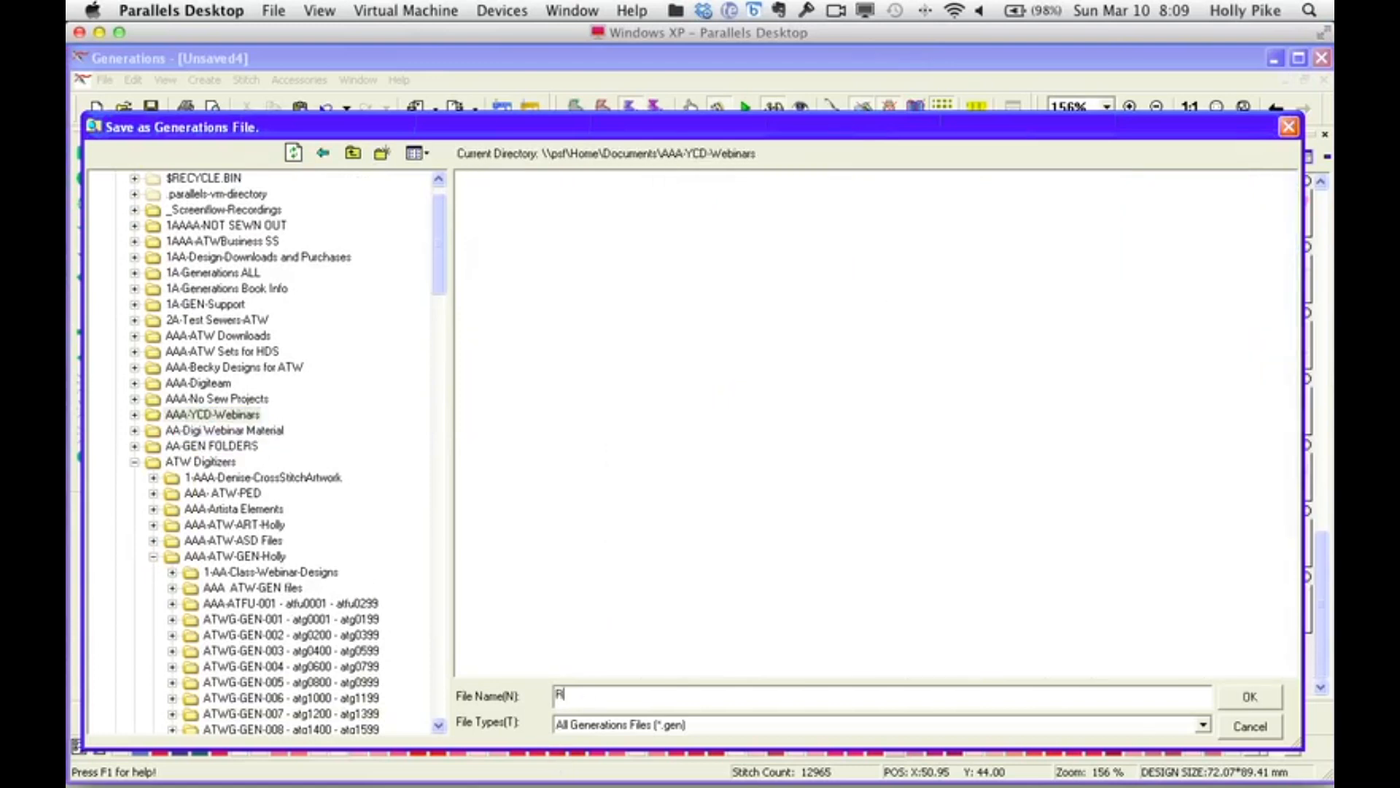
text(Rabbit)
click(1250, 696)
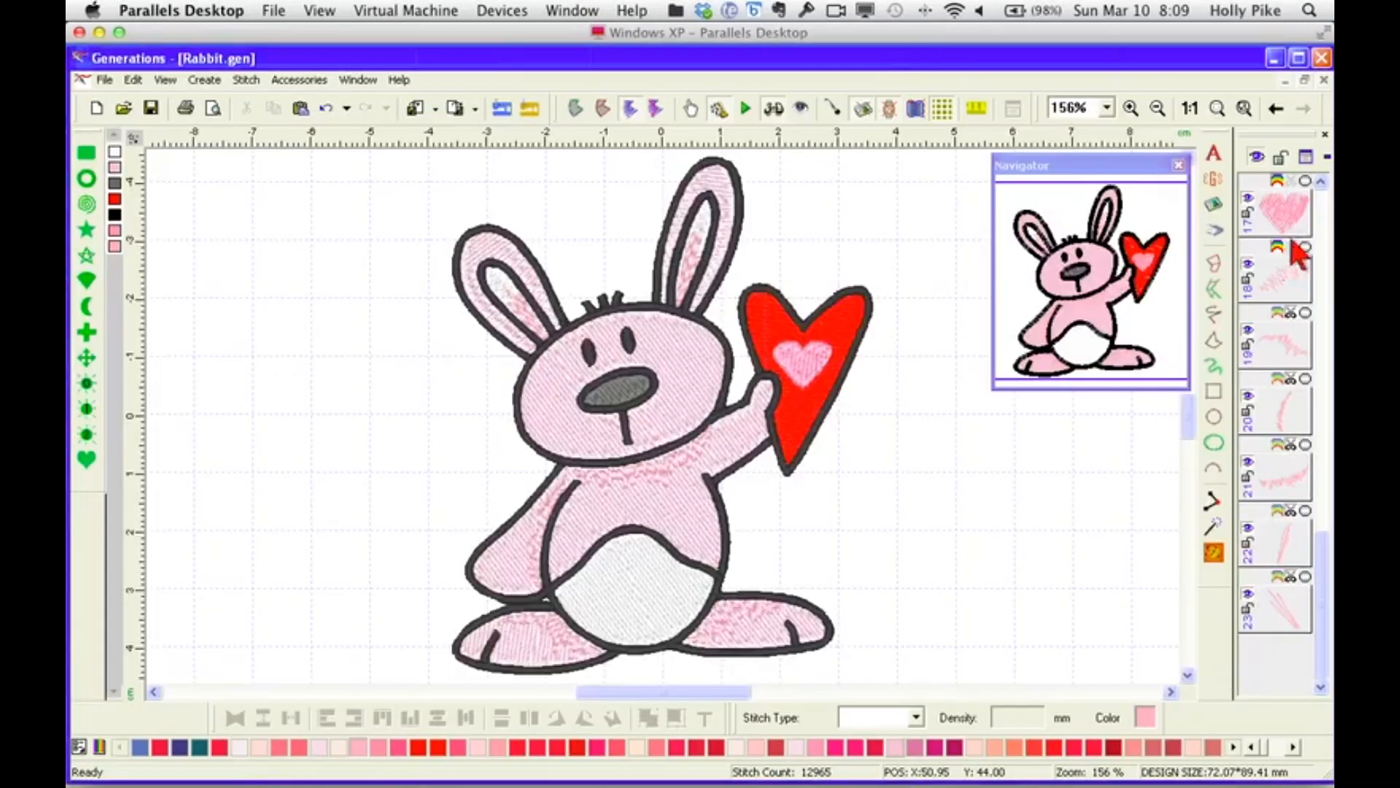
Start a new design and insert the graphic baseball.gif from the SHARED-Simplesticks sport boy 1 gif folder.
click(1324, 80)
click(99, 109)
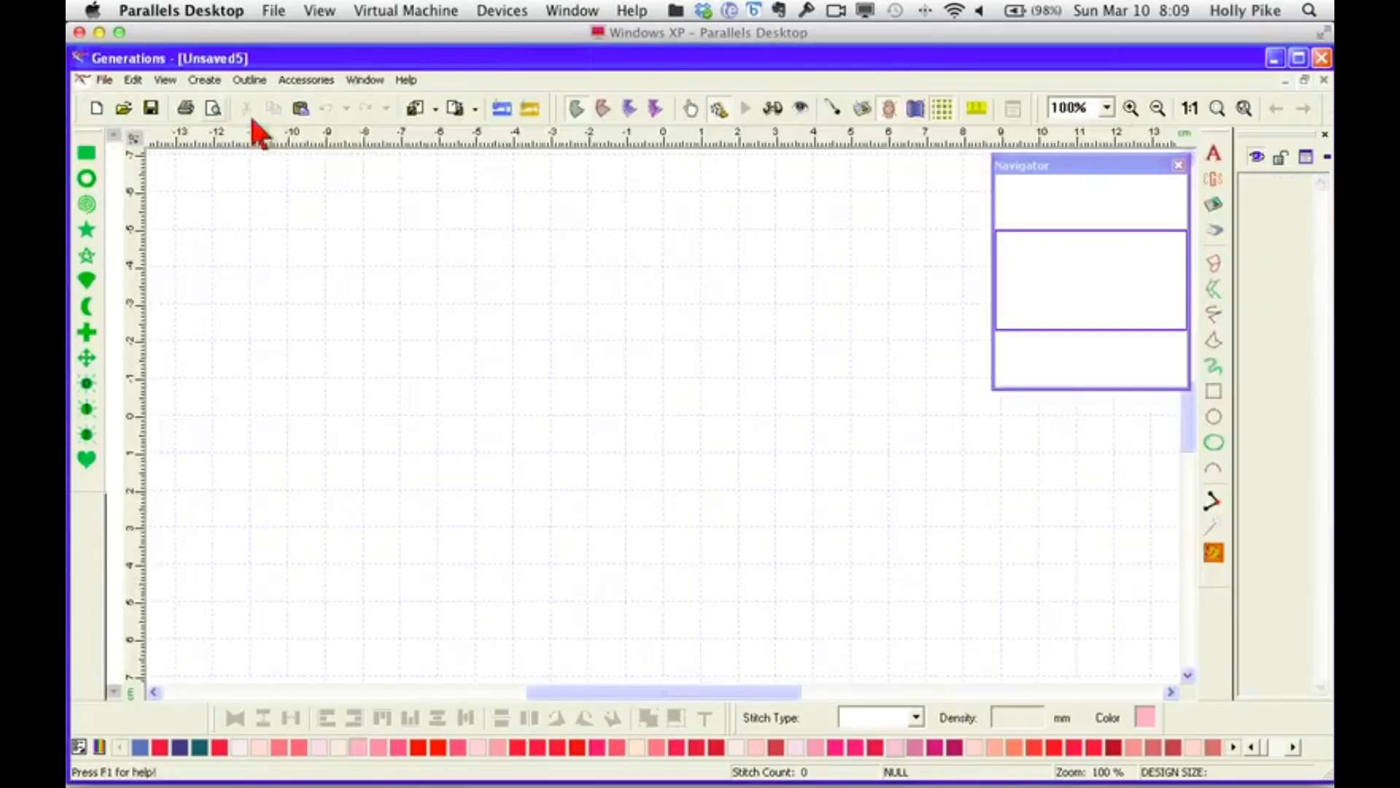
click(1216, 207)
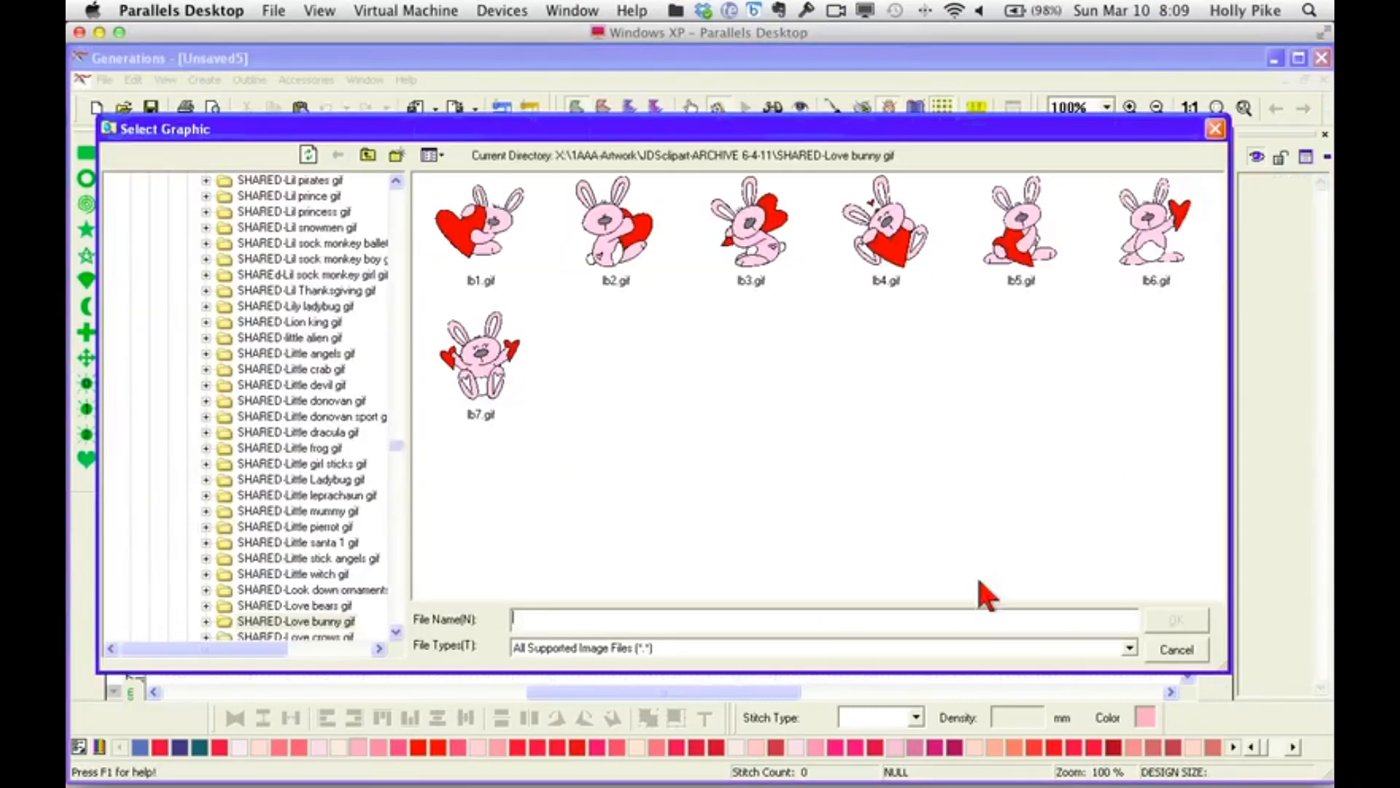
drag(396, 443, 397, 546)
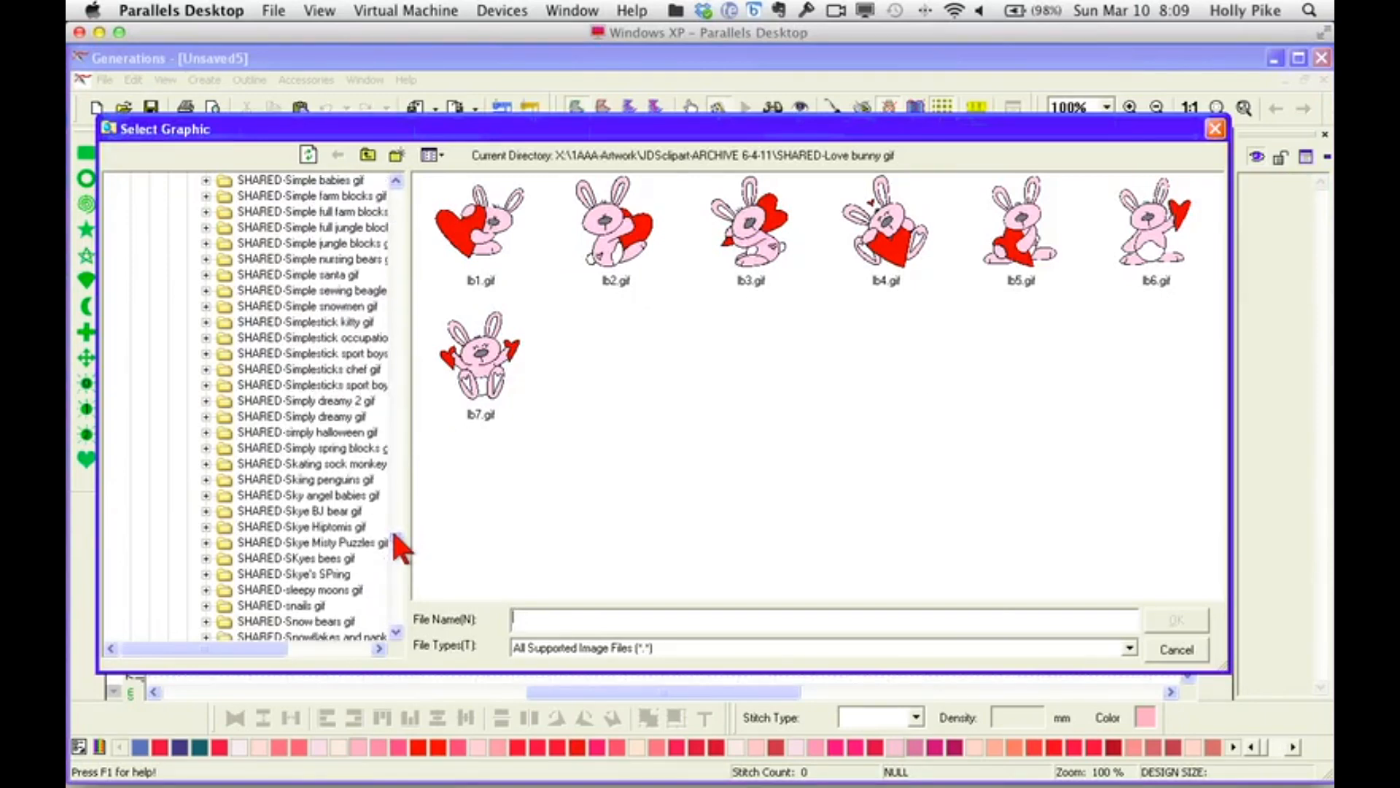
click(372, 385)
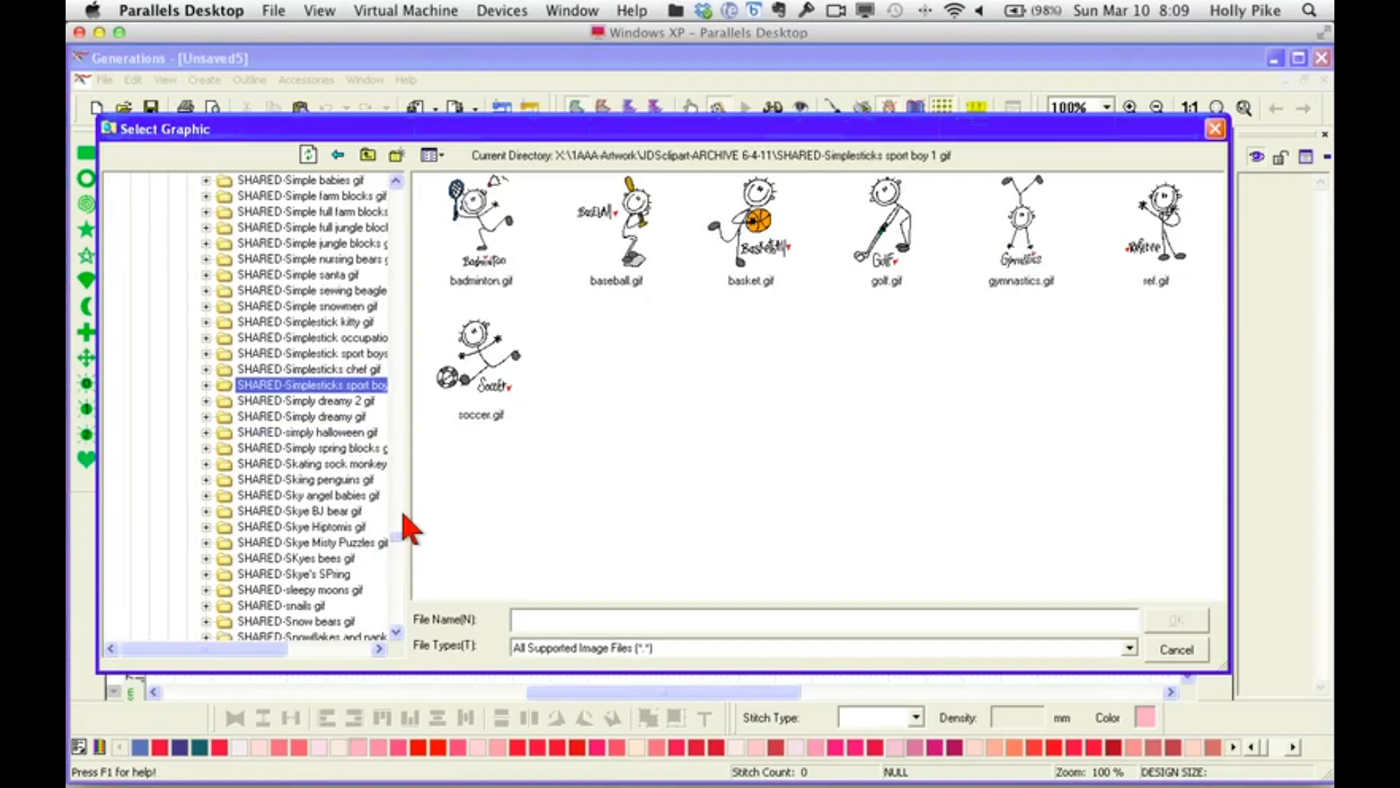
double_click(631, 244)
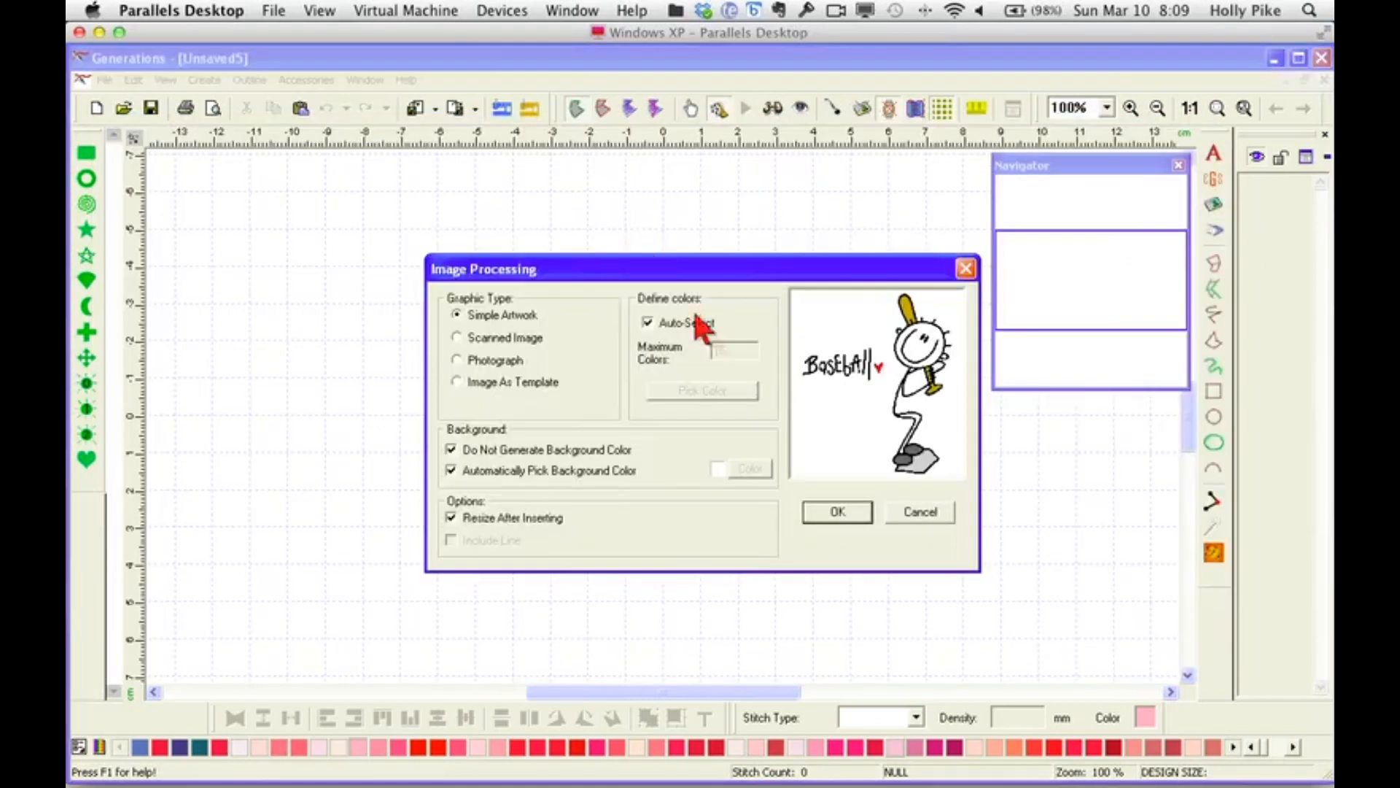
Process the baseball graphic as Simple Artwork and resize it to a height of 95 mm with the aspect ratio maintained.
click(837, 511)
double_click(751, 386)
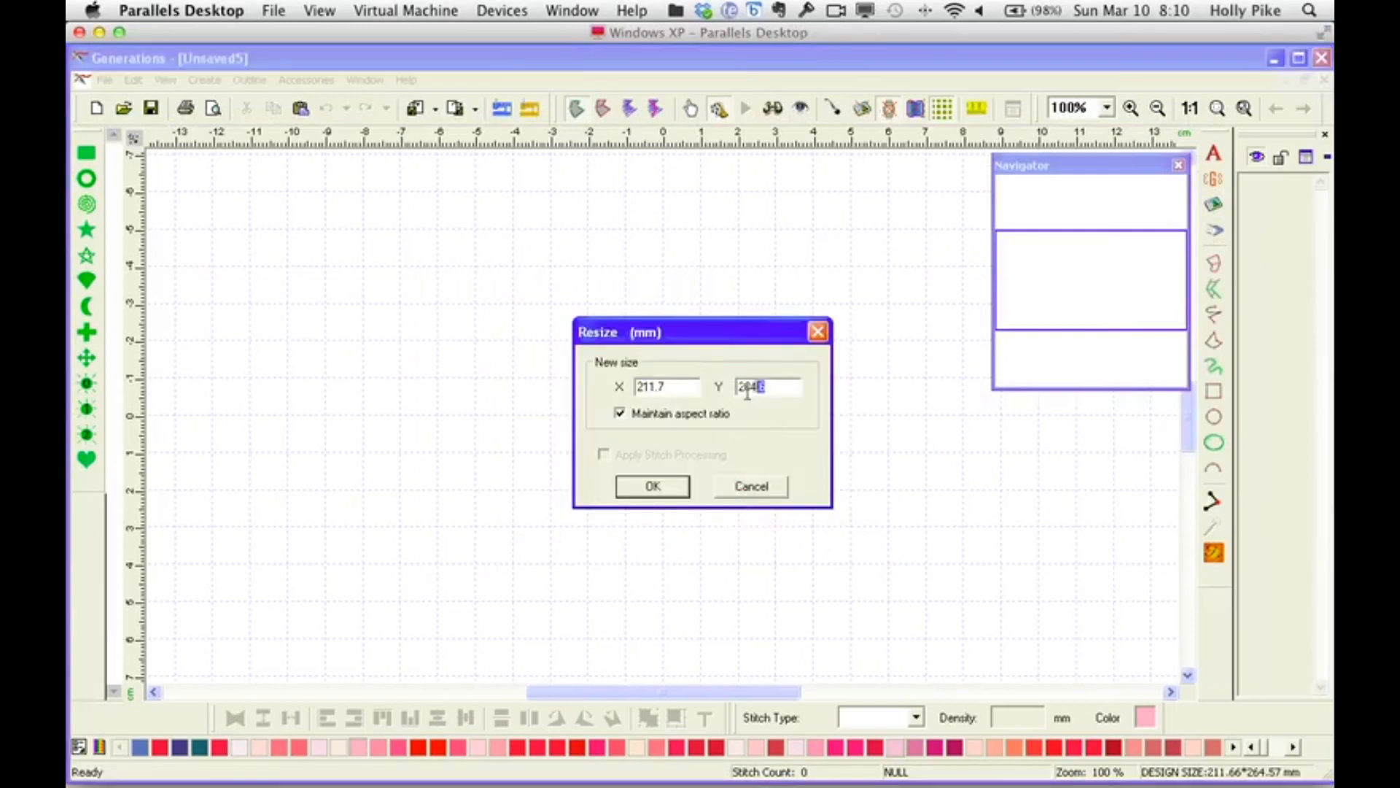
text(95)
click(667, 490)
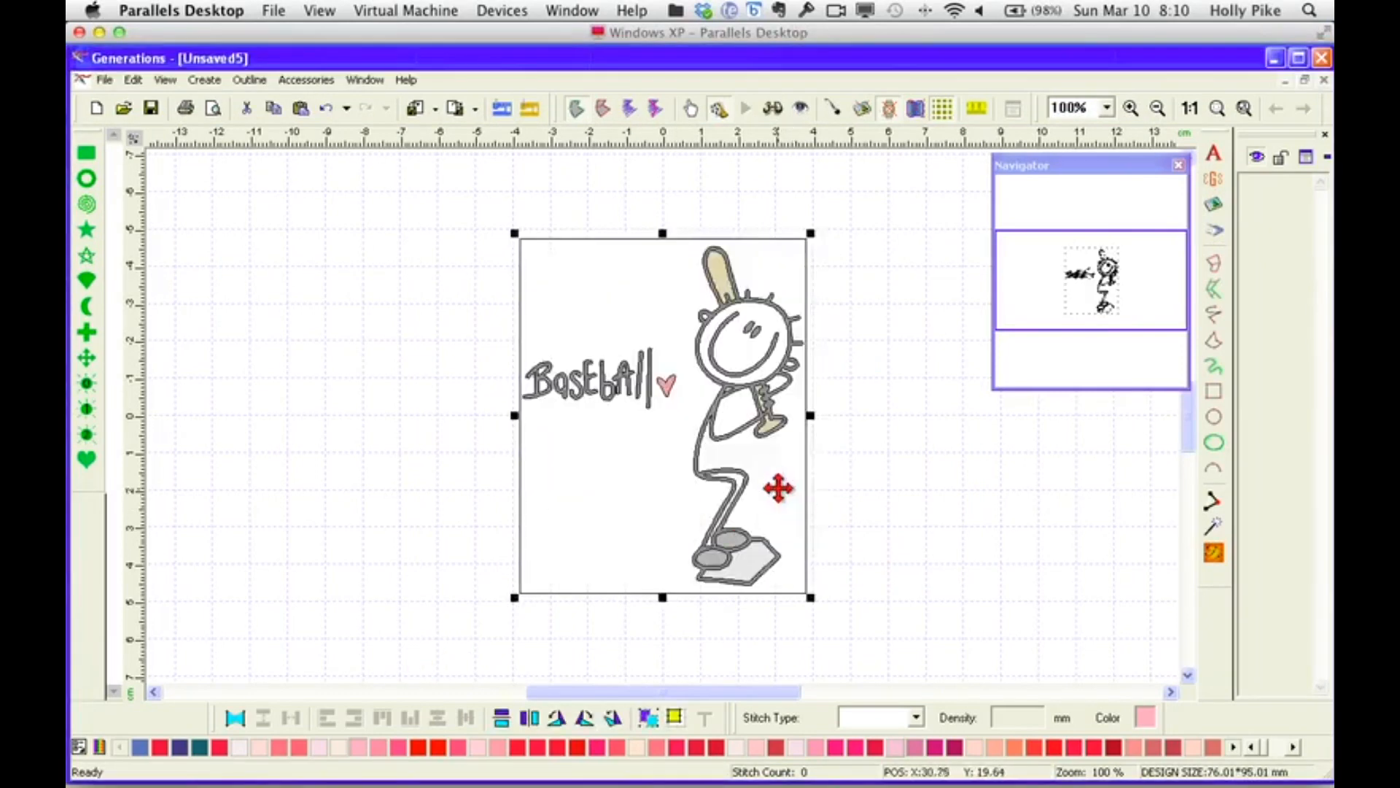
Delete the white background and the white areas inside the player's face, body and legs, keeping the home plate.
click(778, 488)
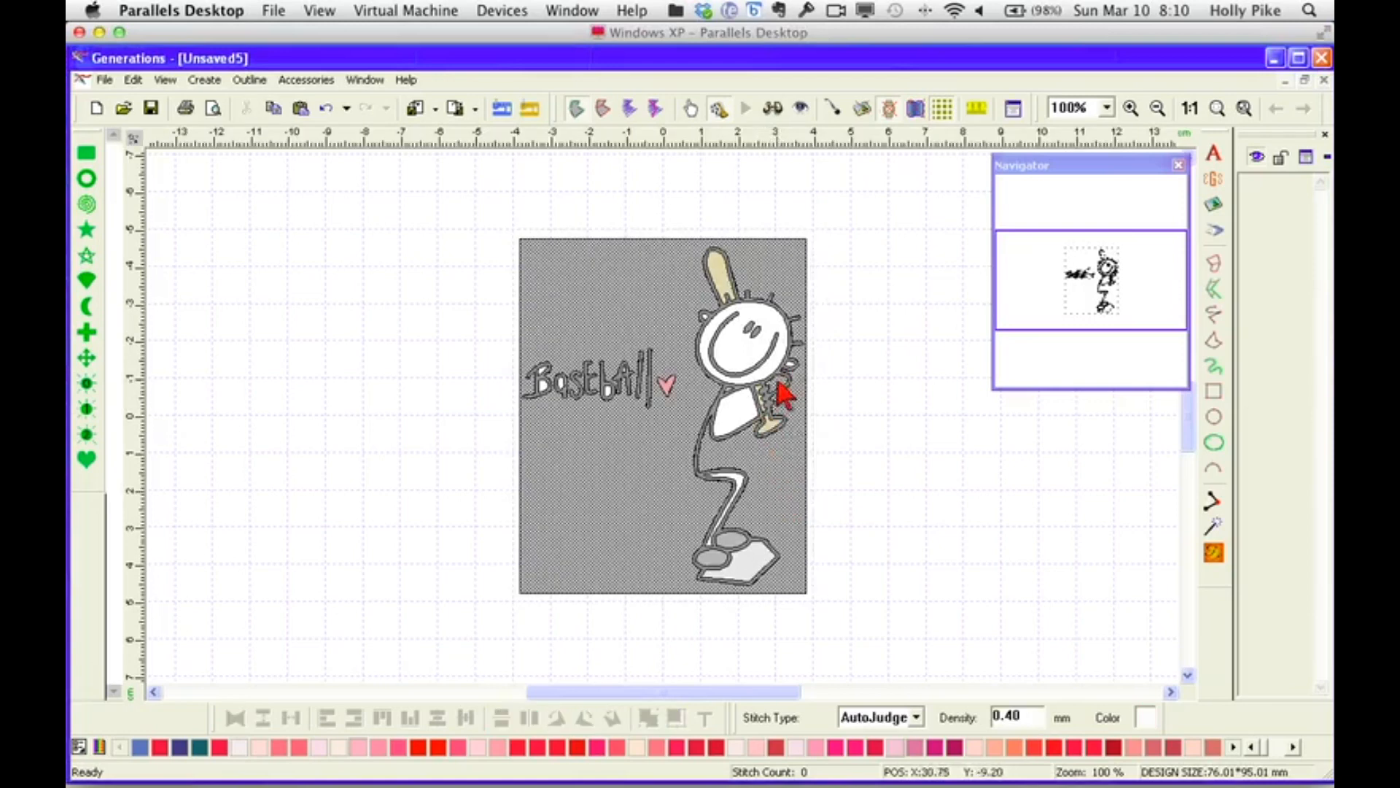
ctrl+click(730, 391)
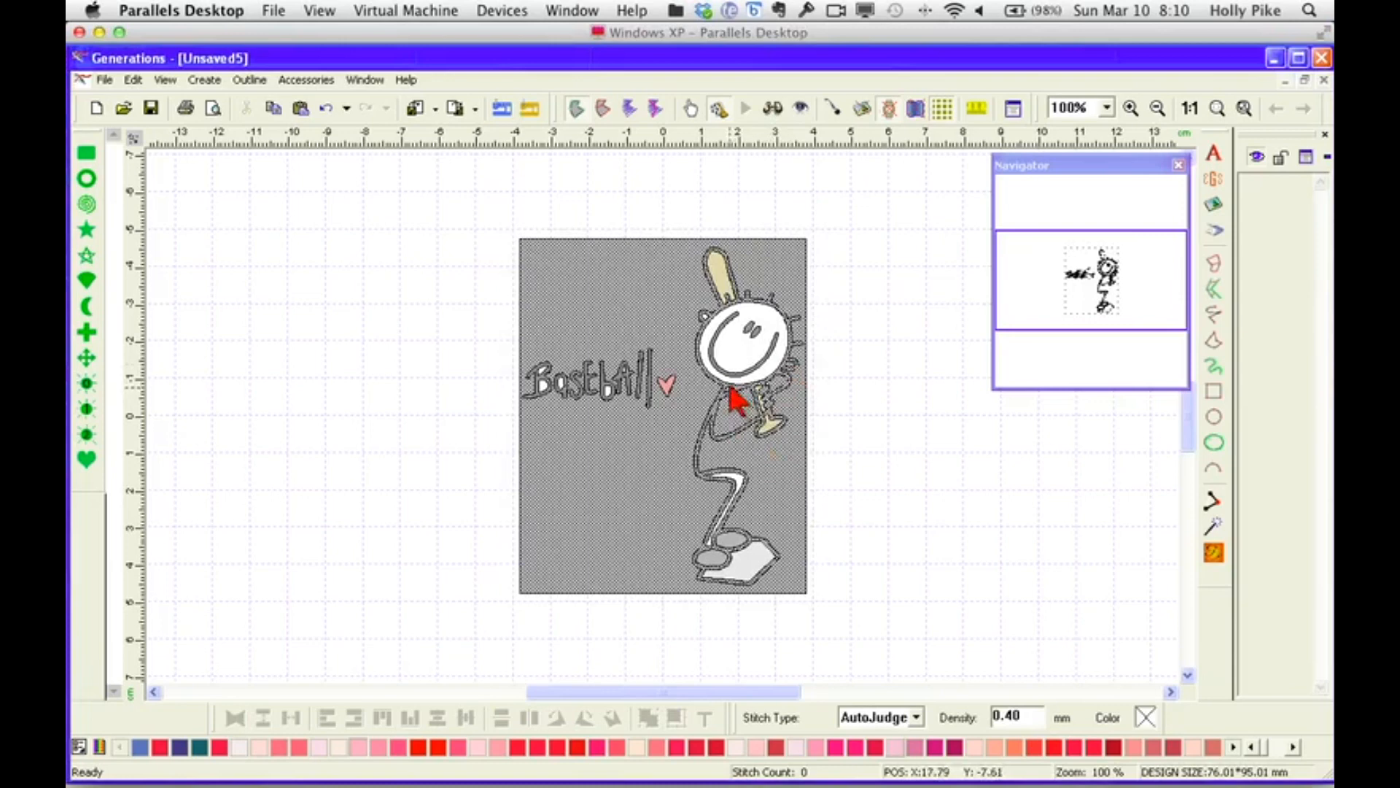
ctrl+click(719, 394)
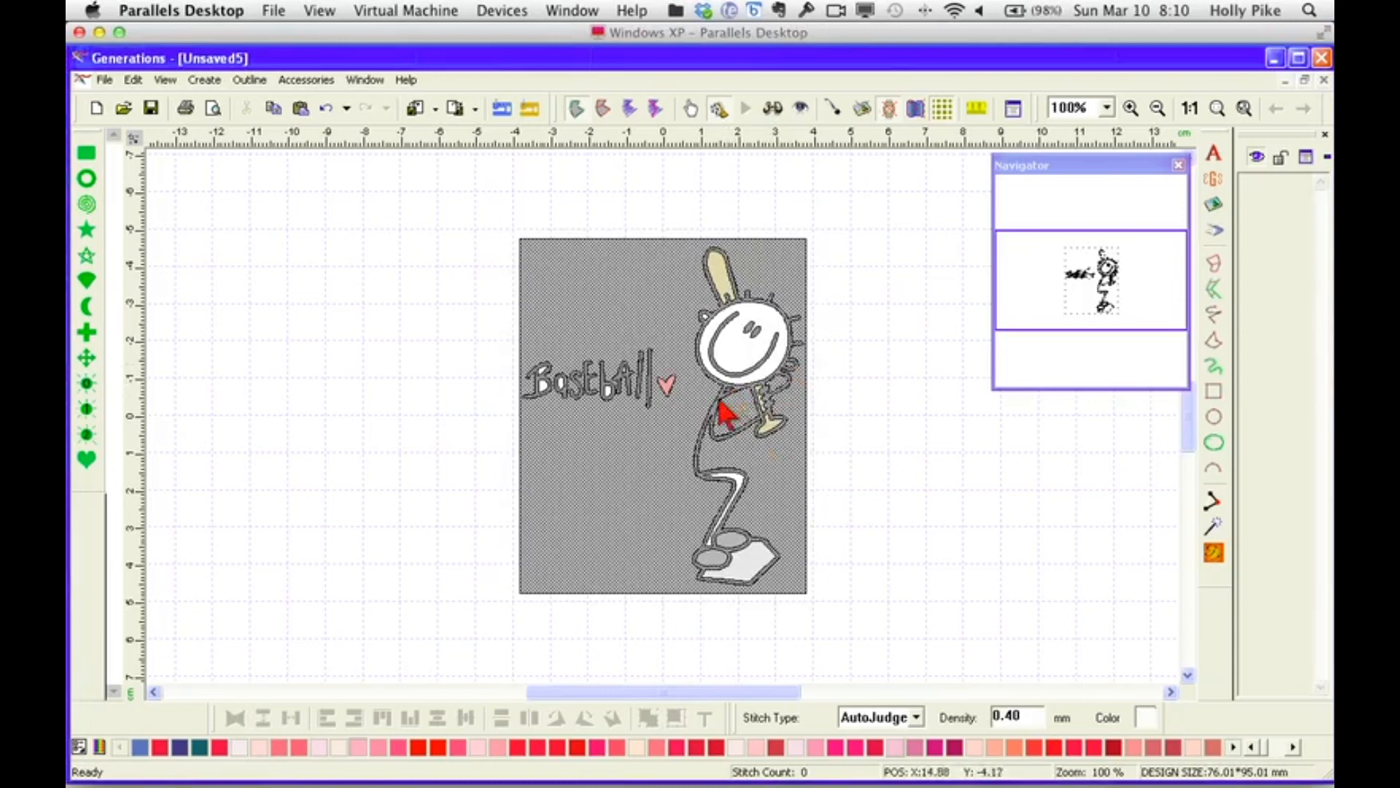
ctrl+click(751, 381)
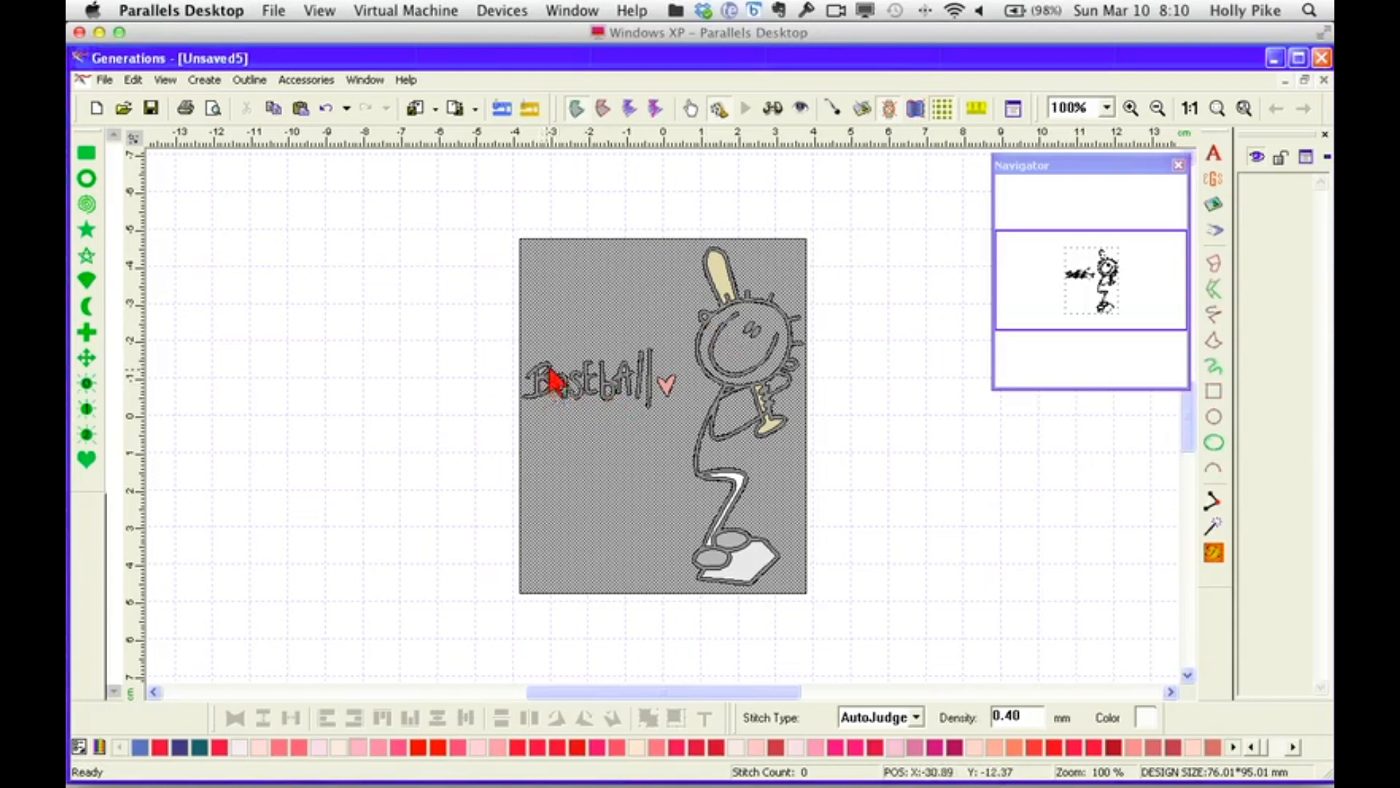
ctrl+click(749, 572)
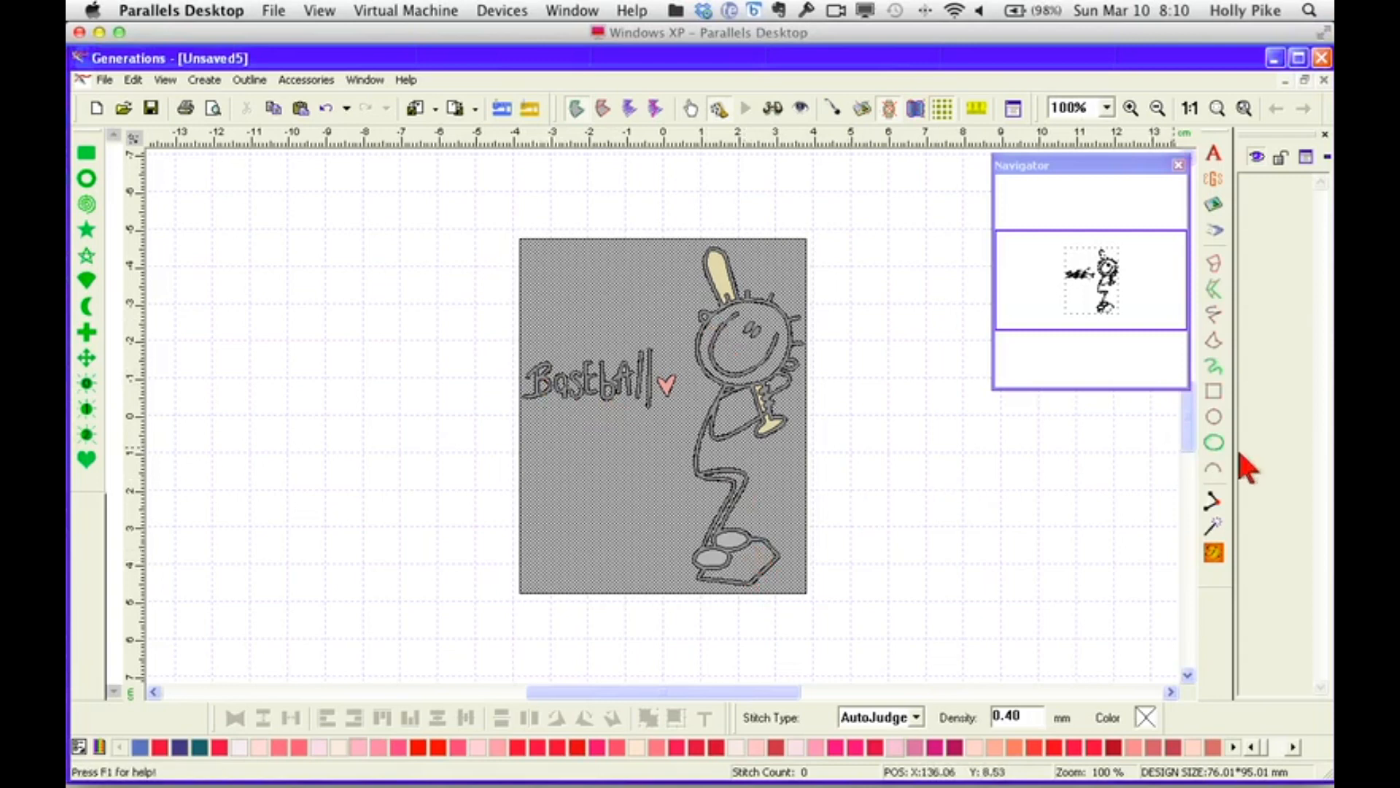
ctrl+click(755, 556)
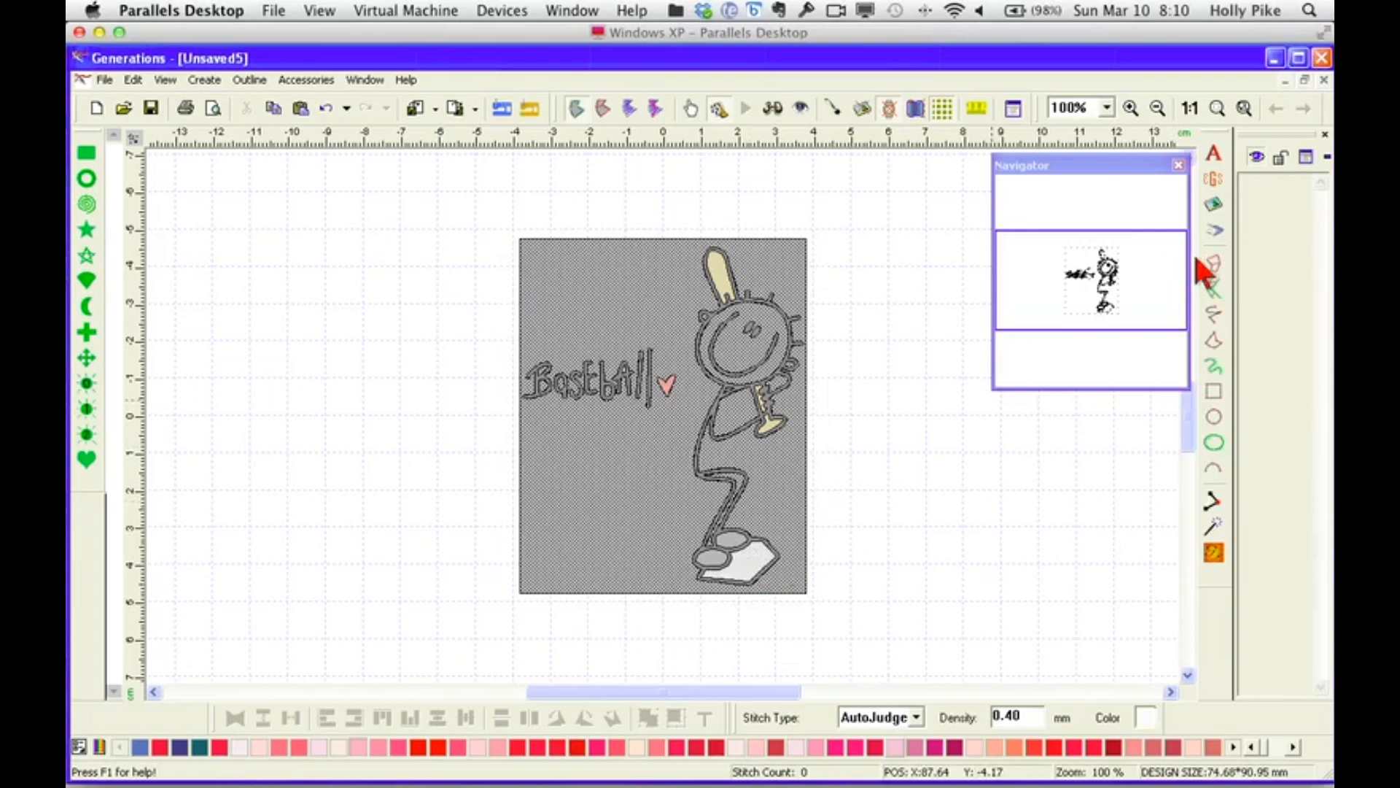
key(Escape)
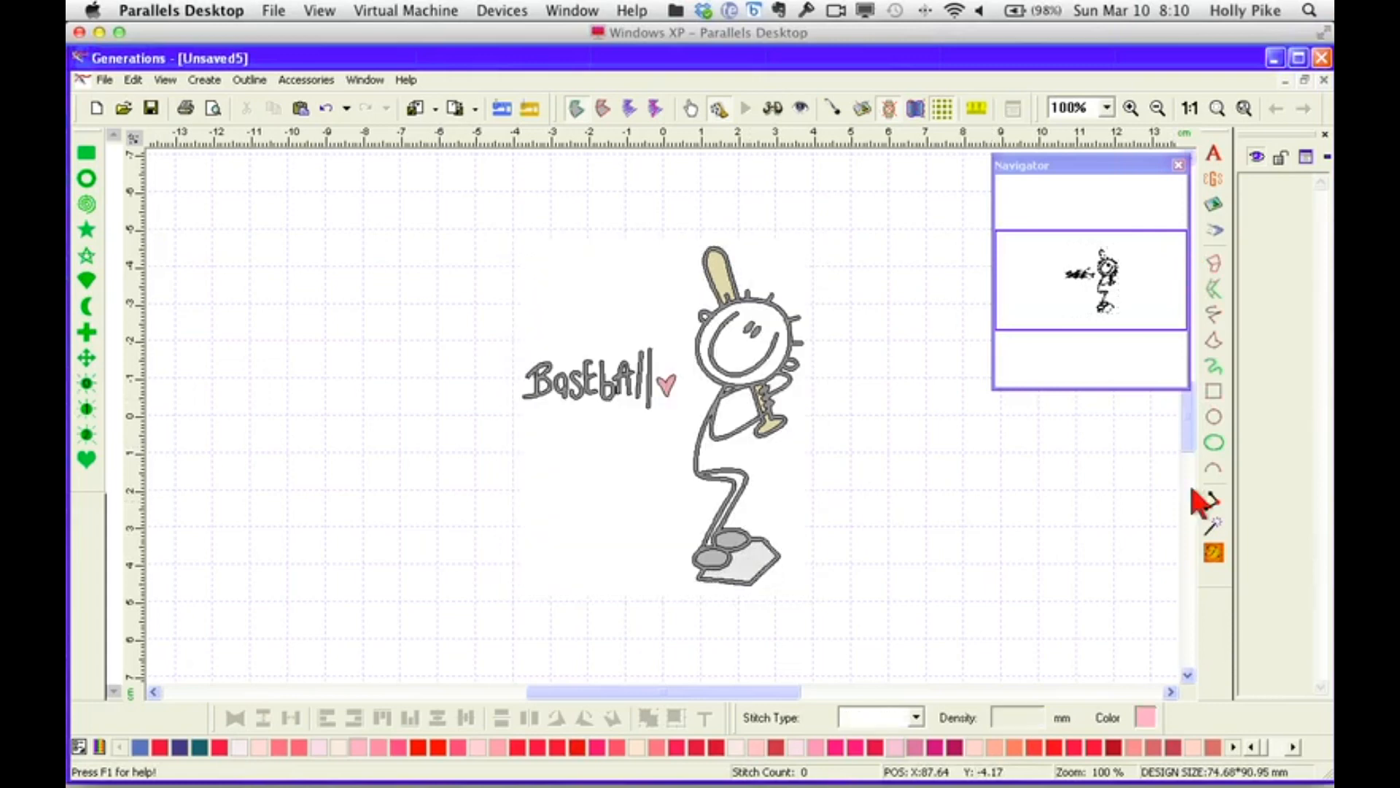
Generate stitches for the baseball artwork and set all black objects to the Satin stitch type.
click(1212, 552)
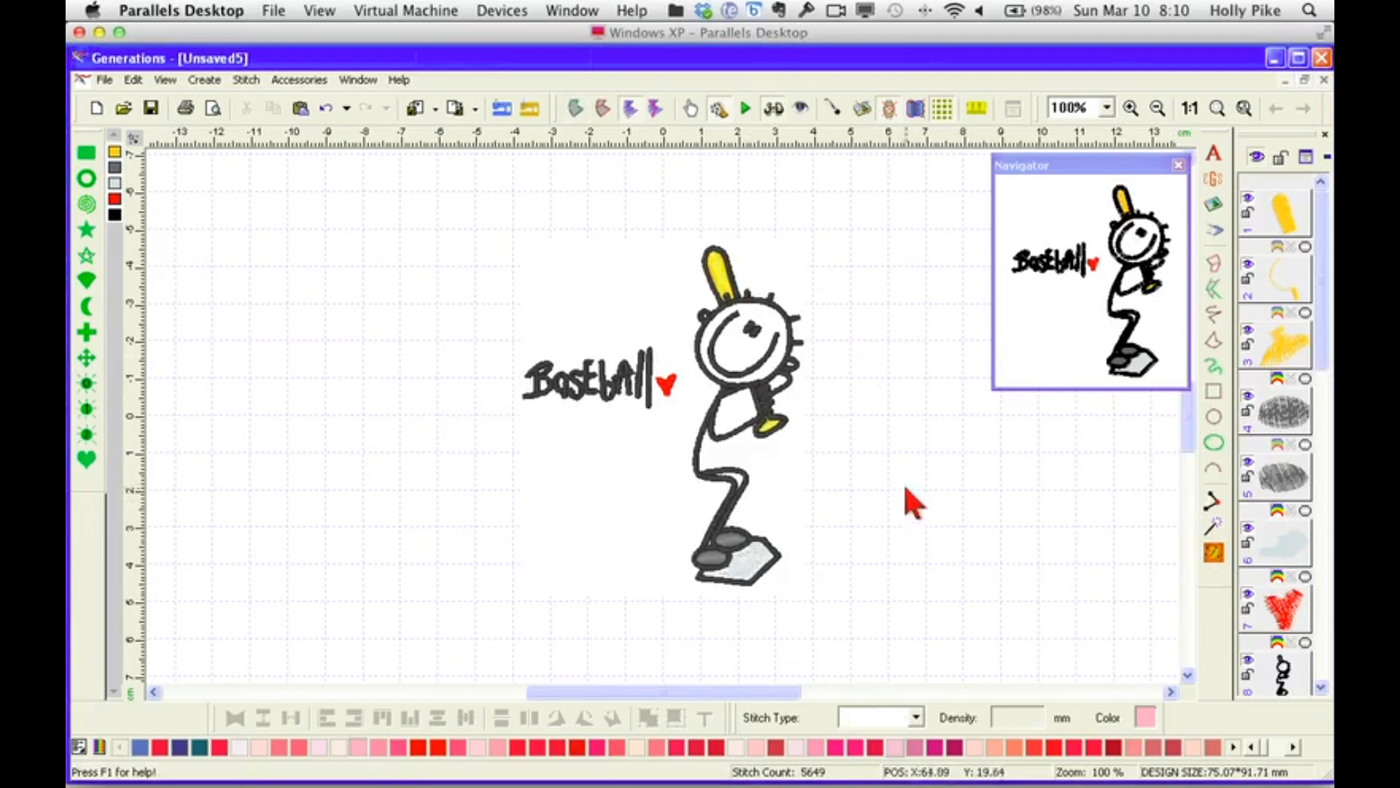
click(115, 214)
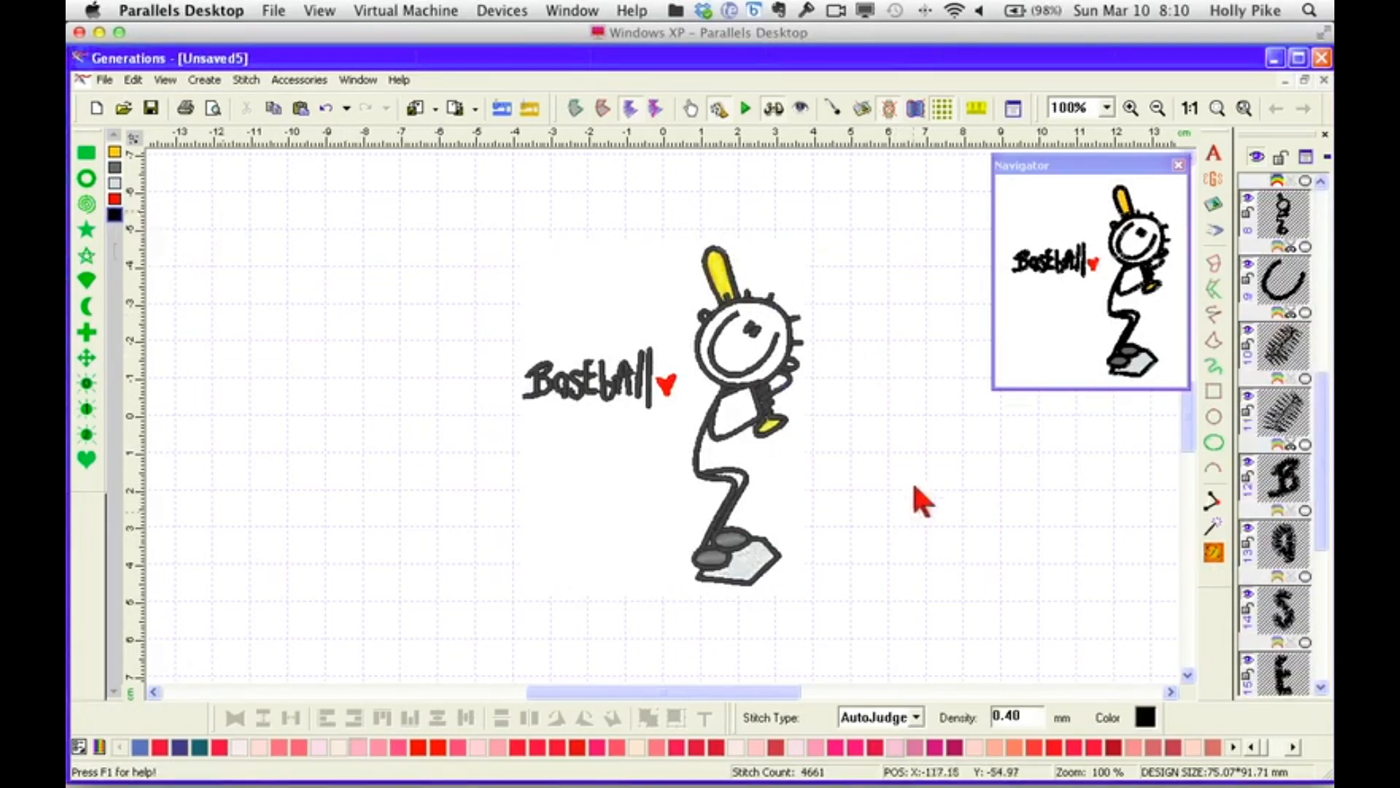
click(917, 718)
click(883, 588)
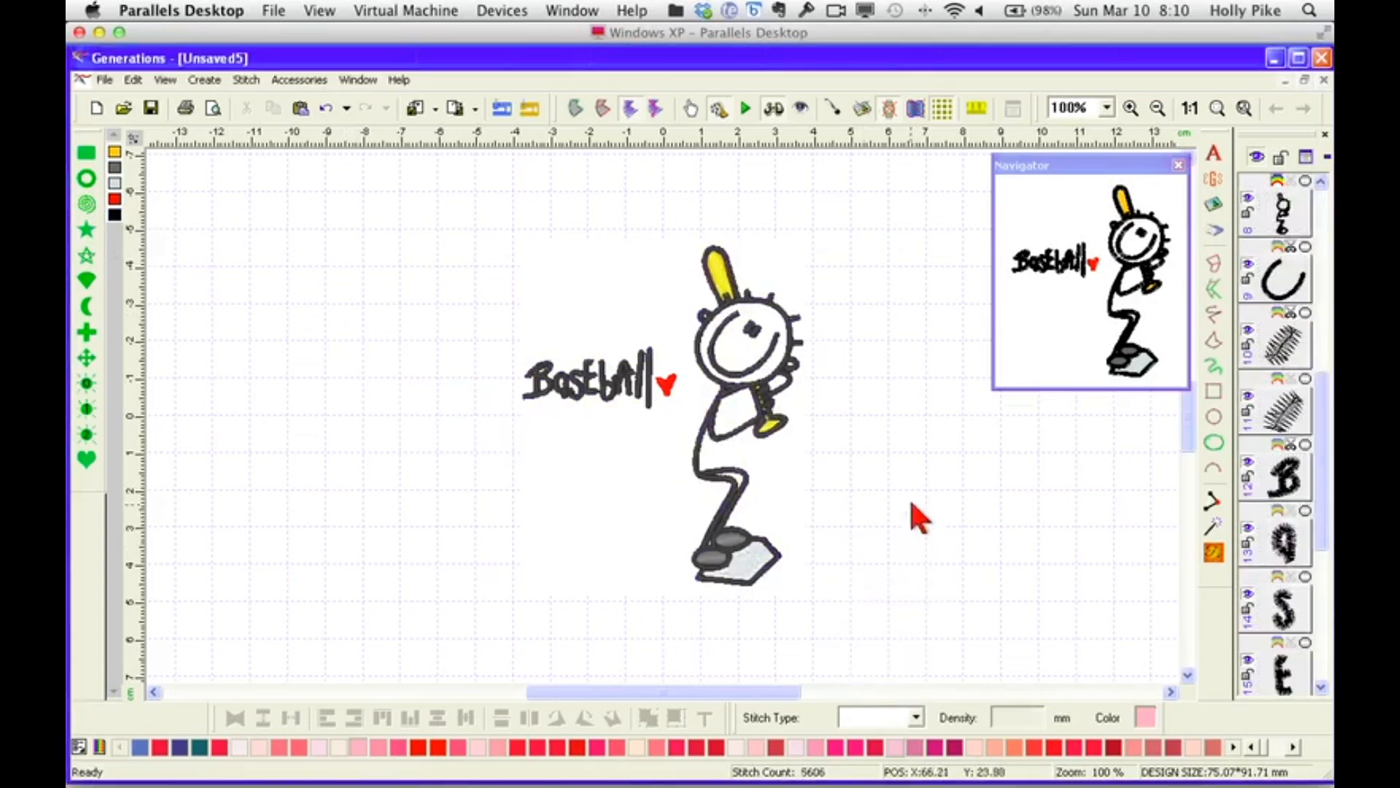
Set all yellow bat objects to the Complex Fill stitch type.
click(117, 152)
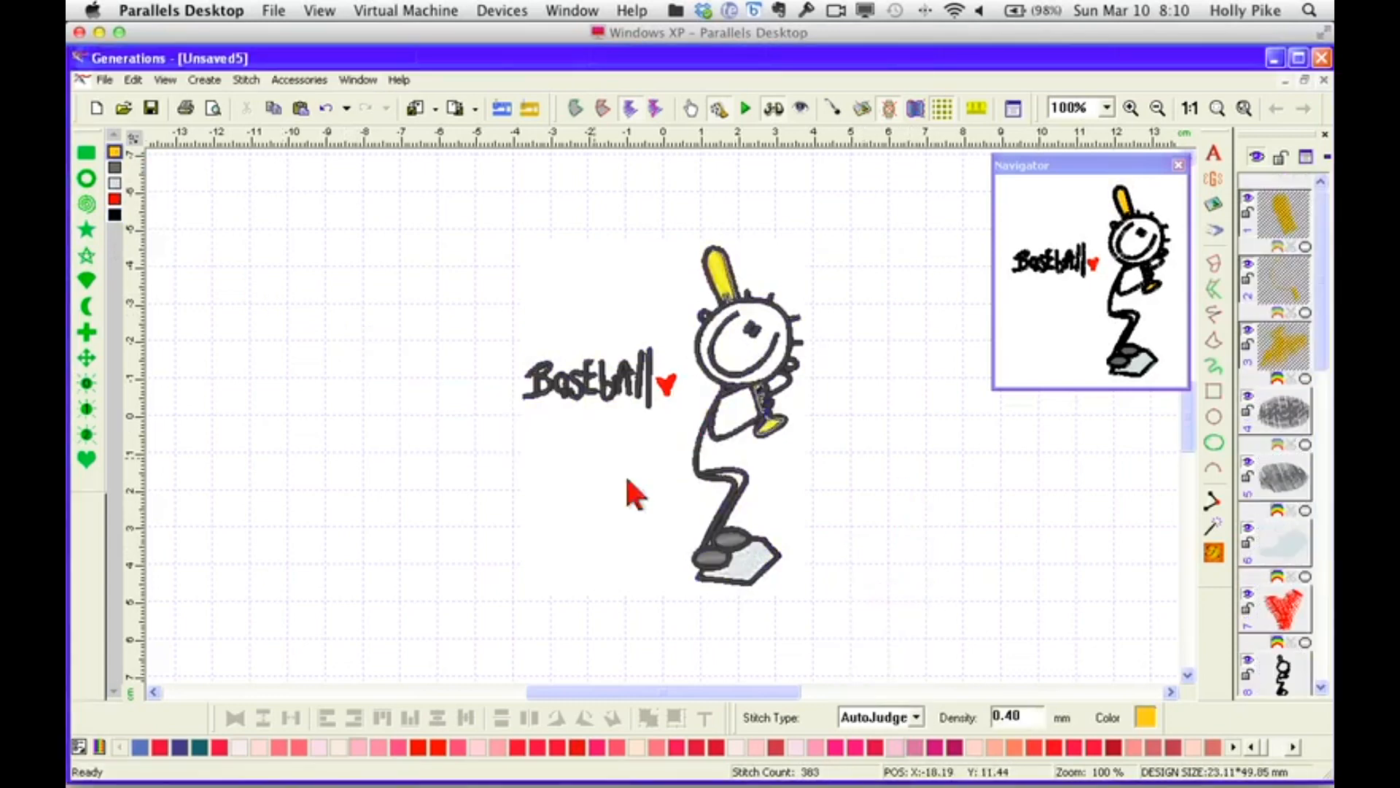
click(916, 718)
click(896, 574)
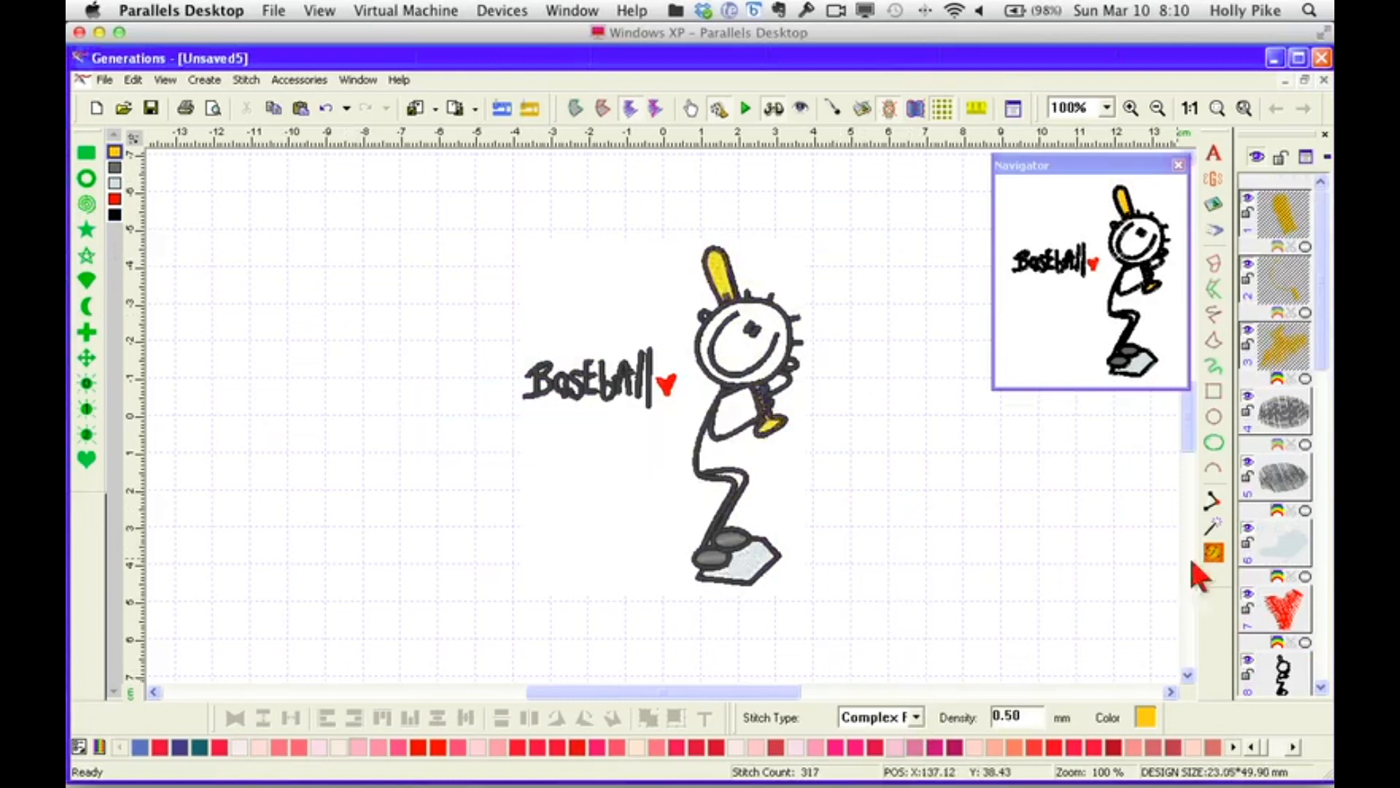
click(934, 625)
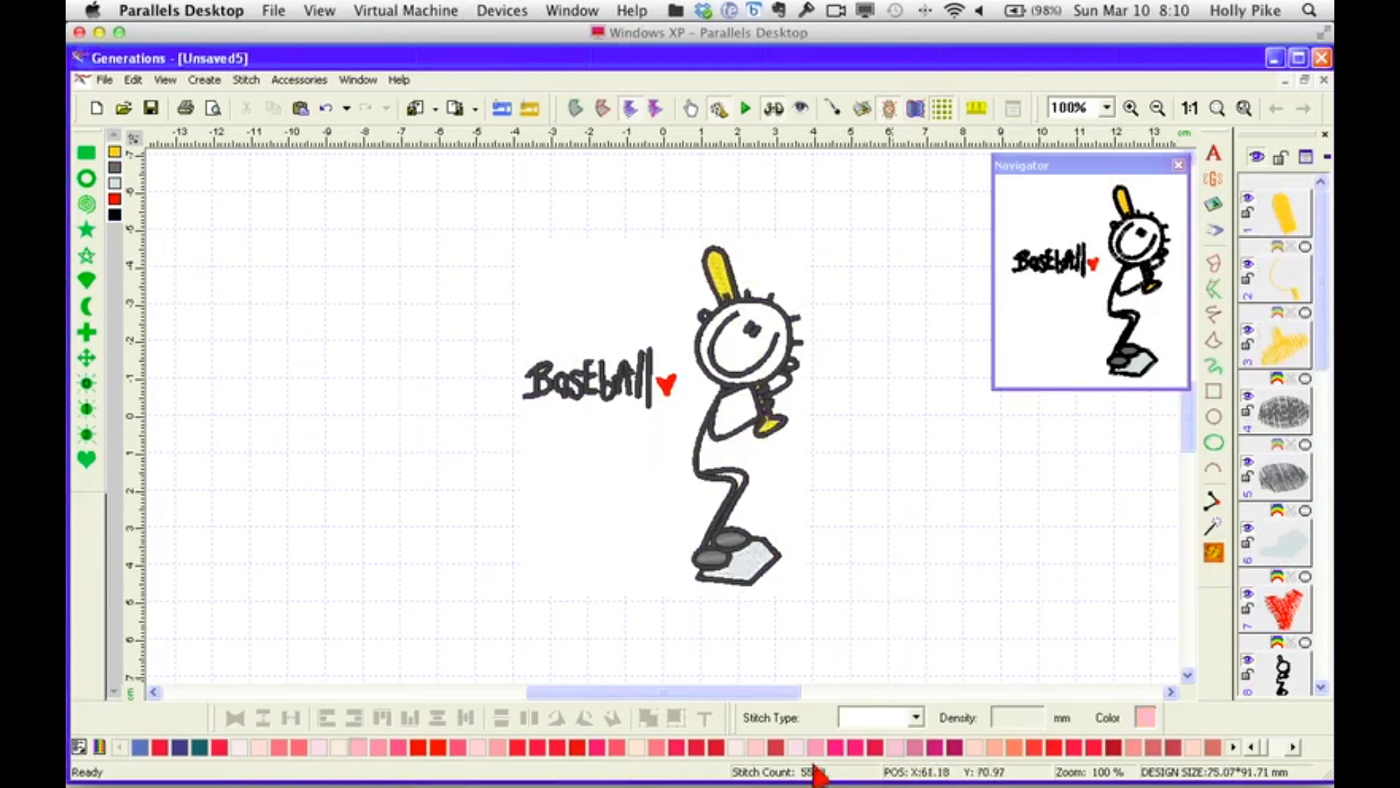
Select the Baseball lettering, then close the baseball design without saving it.
drag(481, 329, 662, 440)
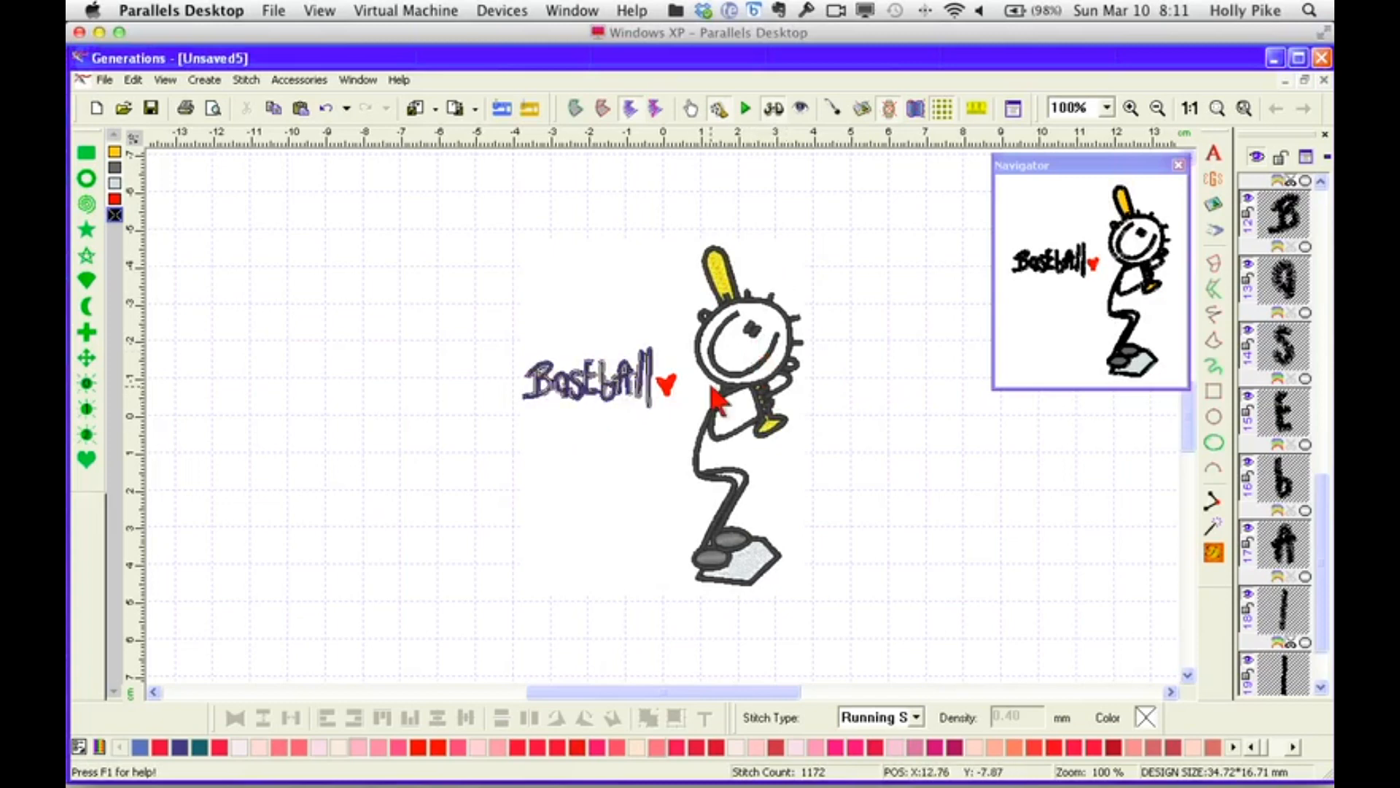
click(1324, 79)
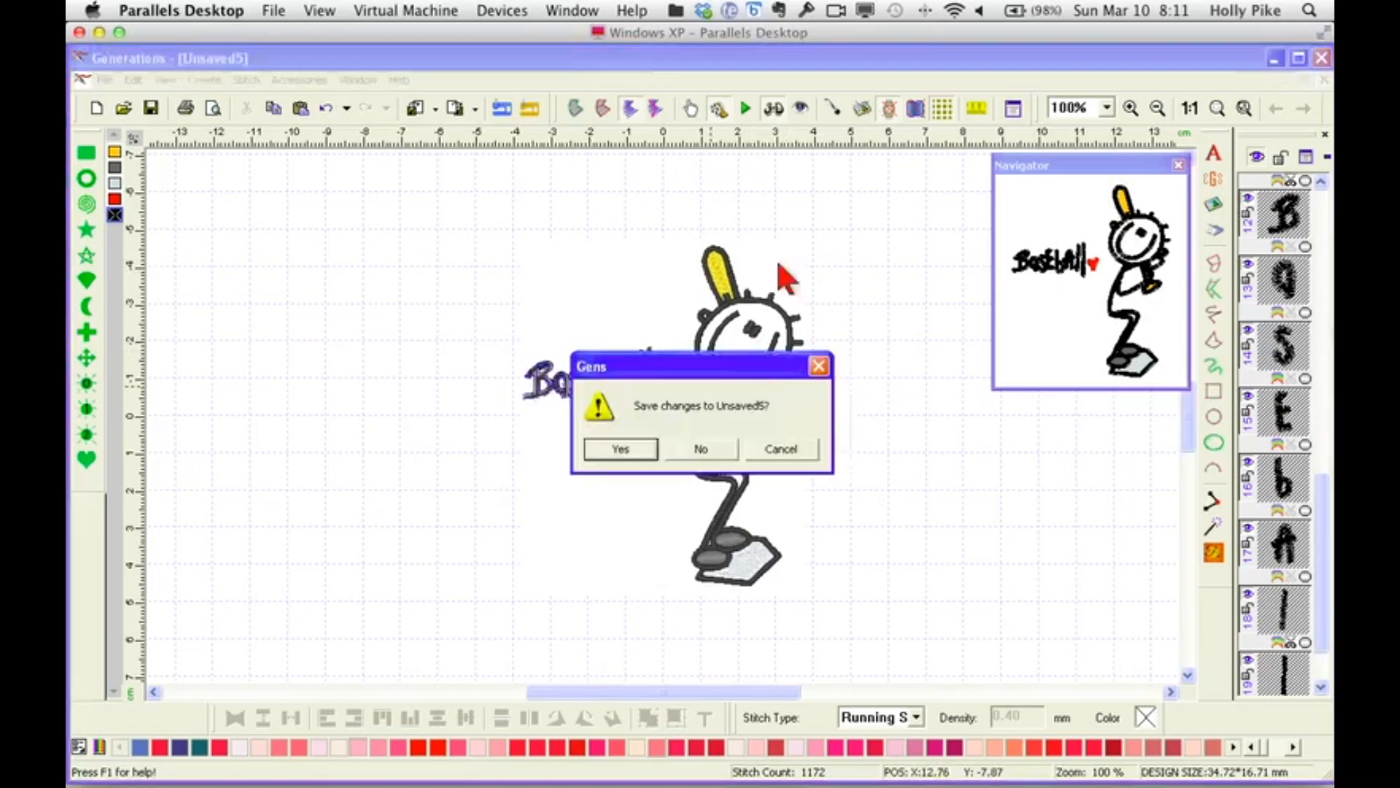
click(686, 440)
Start a new design and insert the graphic ps6.gif from the SHARED-Sock monkey pirates gif folder.
click(96, 108)
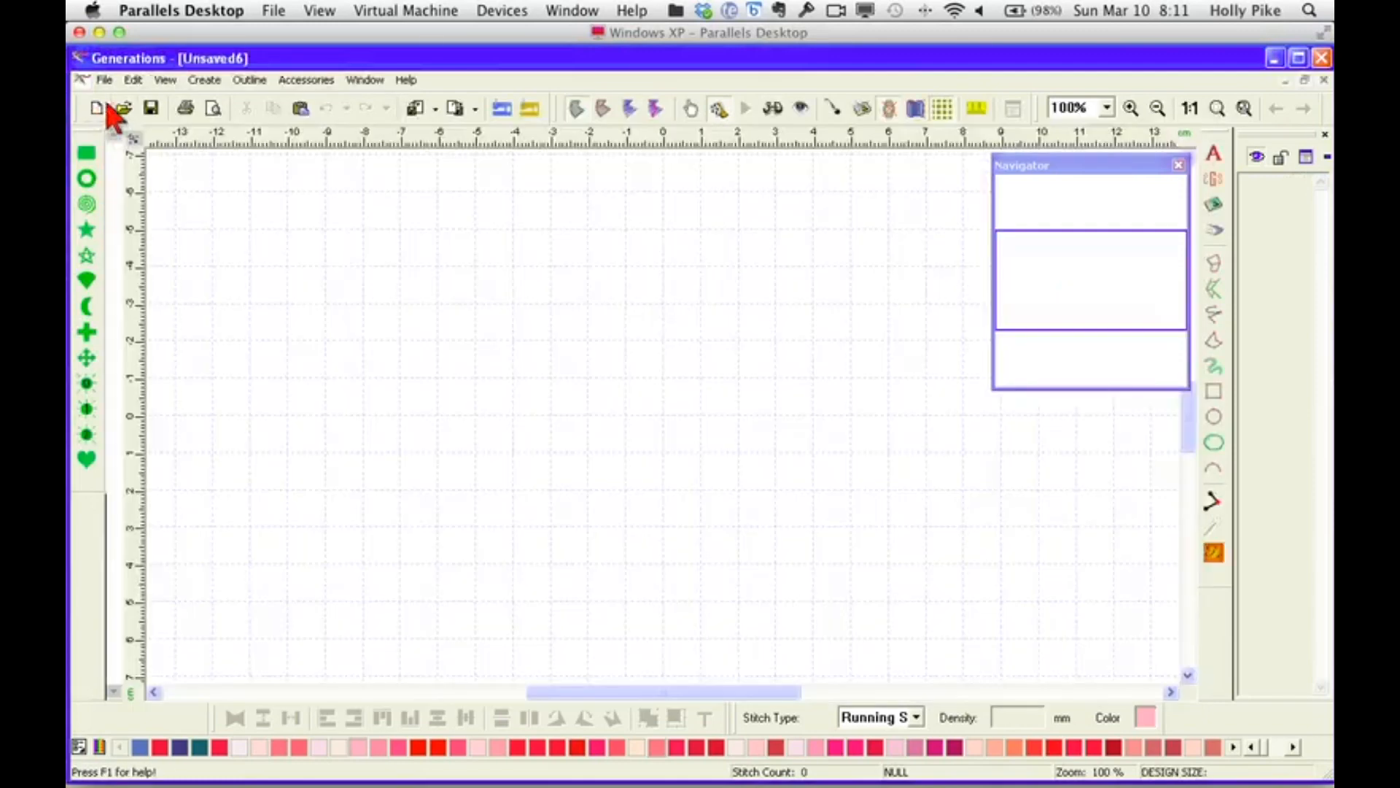
click(1214, 205)
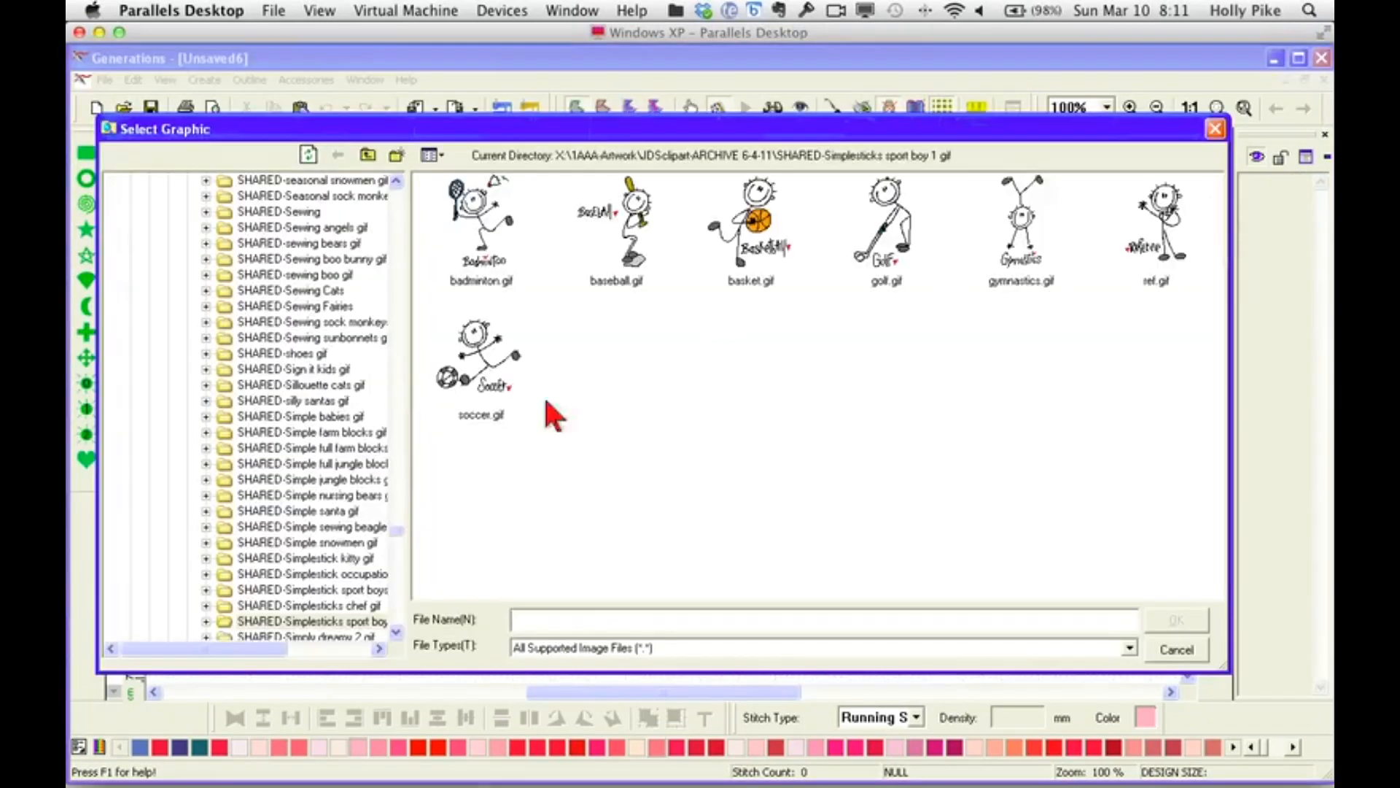
click(359, 560)
drag(394, 530, 395, 548)
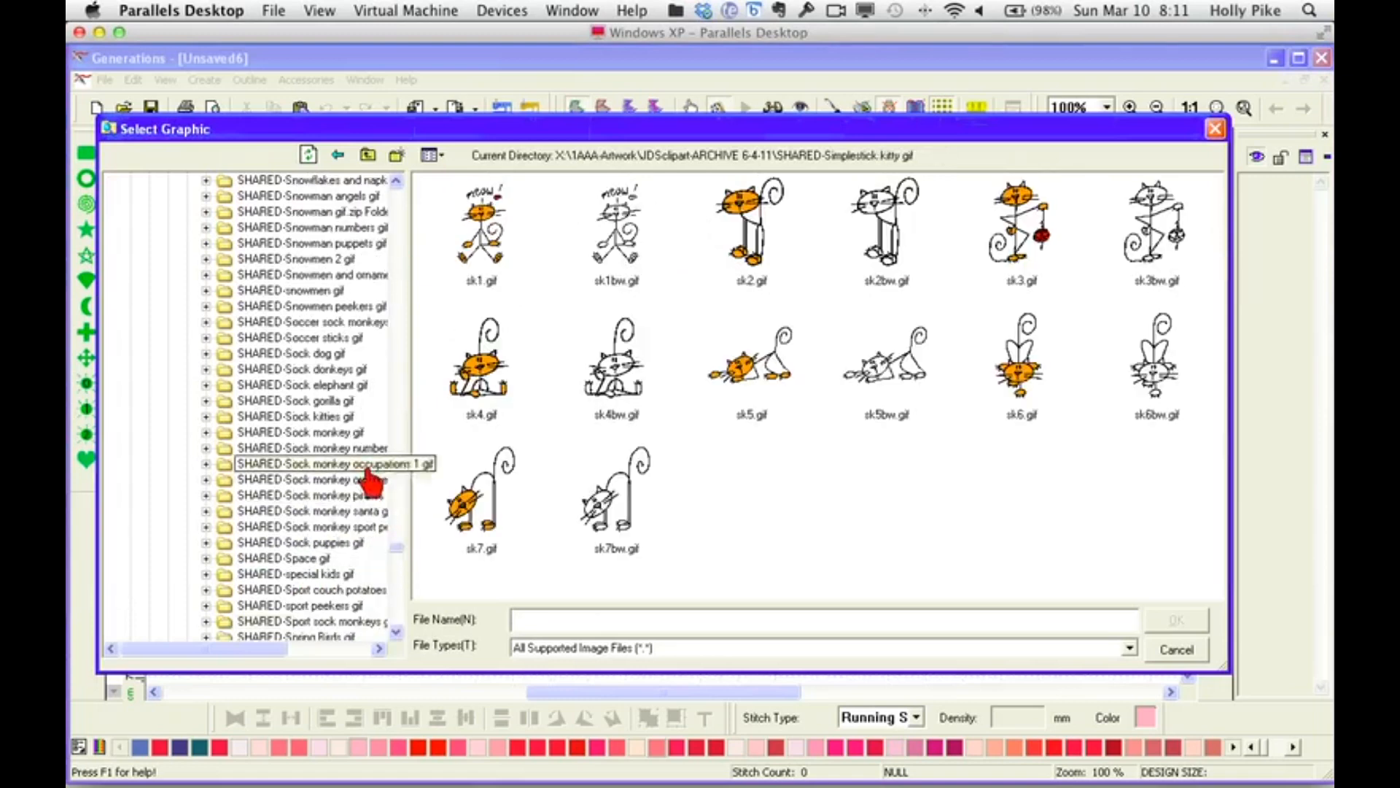
click(360, 497)
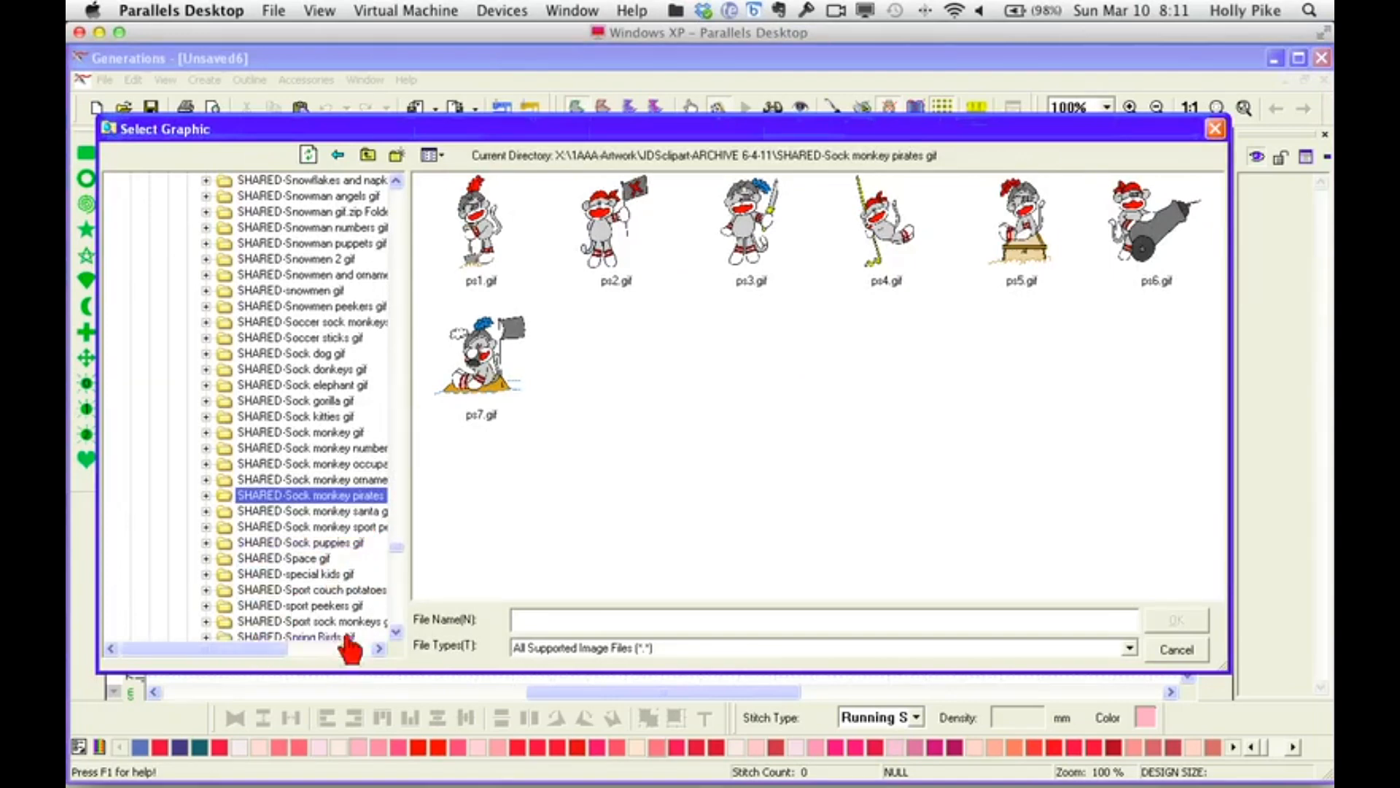
double_click(1145, 245)
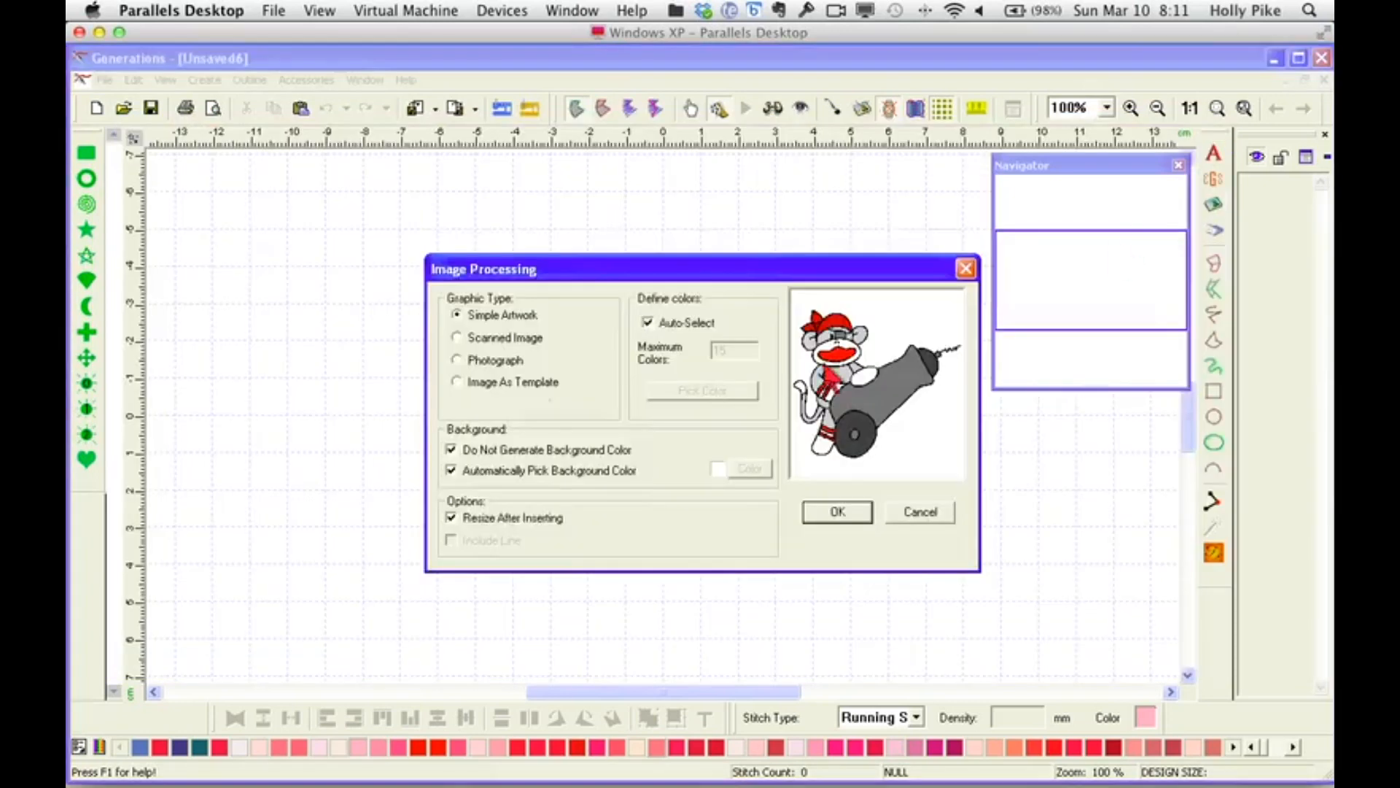
Process the sock monkey graphic as Simple Artwork and resize it to a width of 95 mm with the aspect ratio maintained.
click(512, 381)
click(511, 318)
click(837, 512)
text(95)
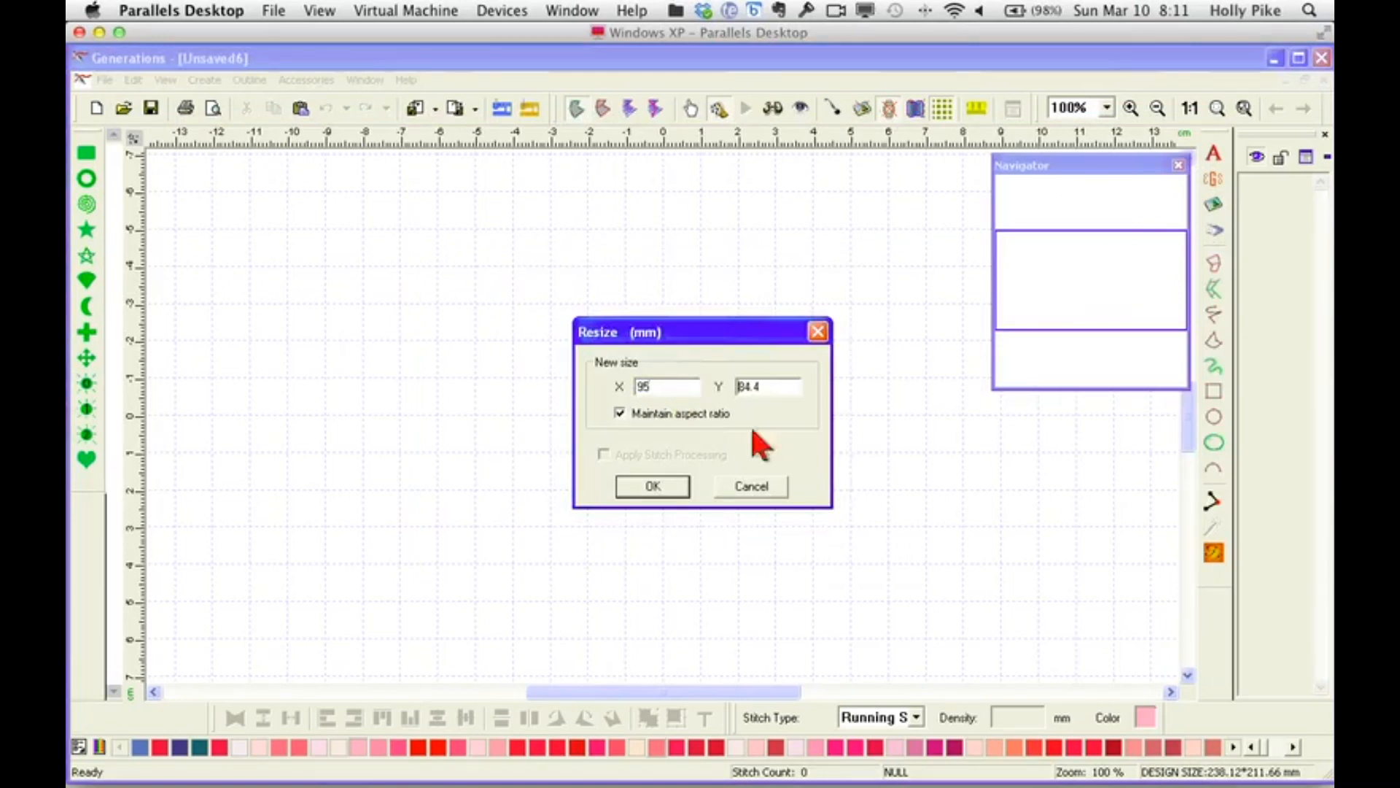
click(662, 487)
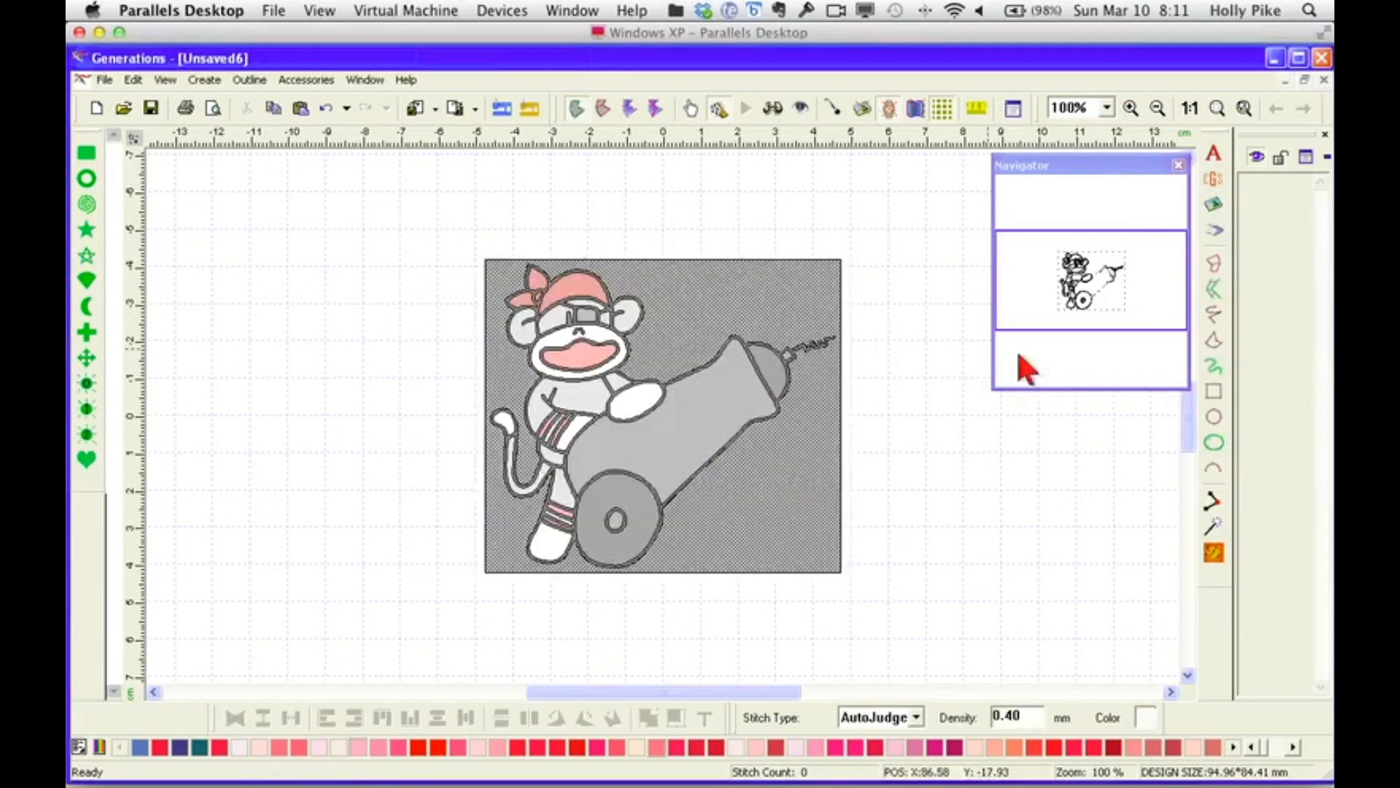
Delete the background area around the monkey and cannon, and generate stitches for the artwork.
key(Delete)
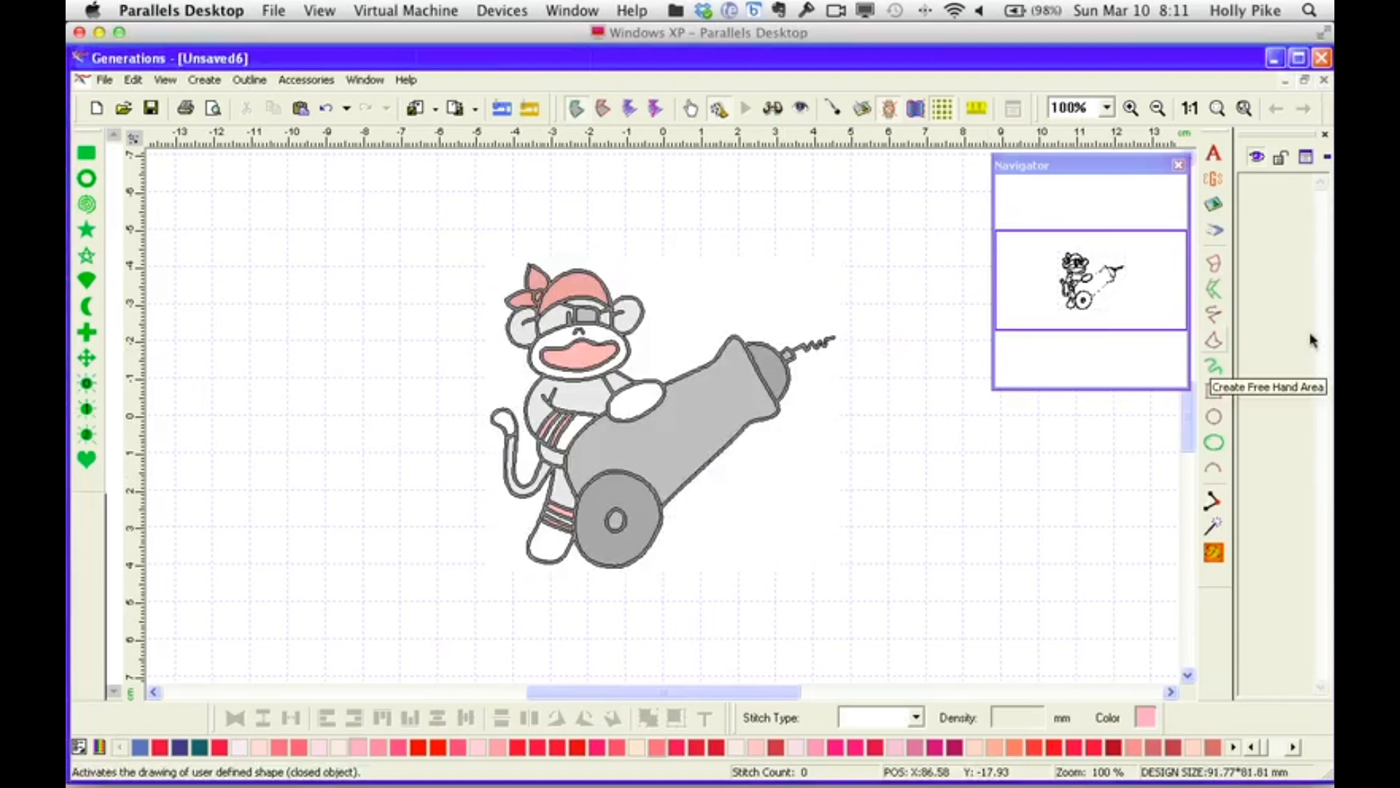
click(1213, 552)
click(773, 108)
Set every object in the monkey design except the black ones to the Complex Fill stitch type.
drag(460, 215, 859, 617)
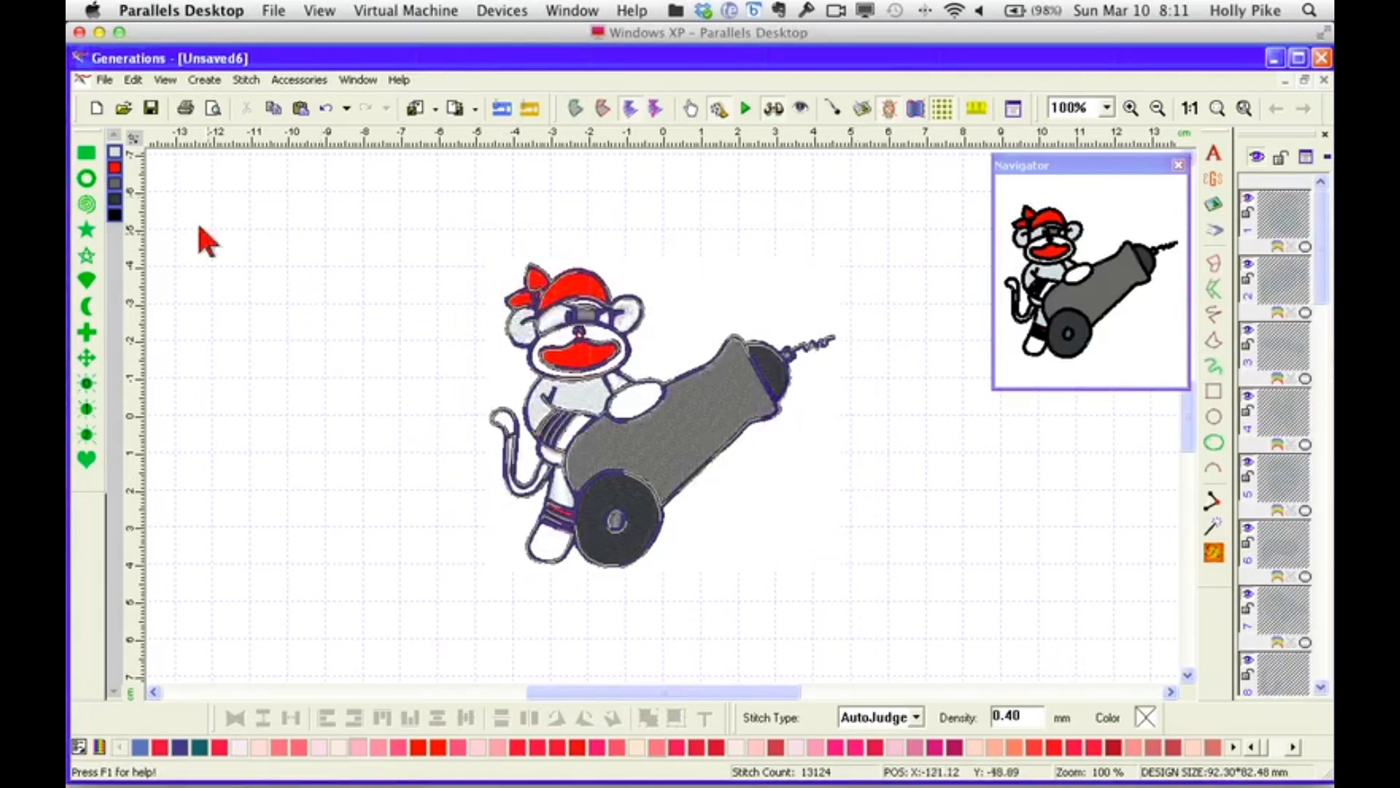
click(115, 214)
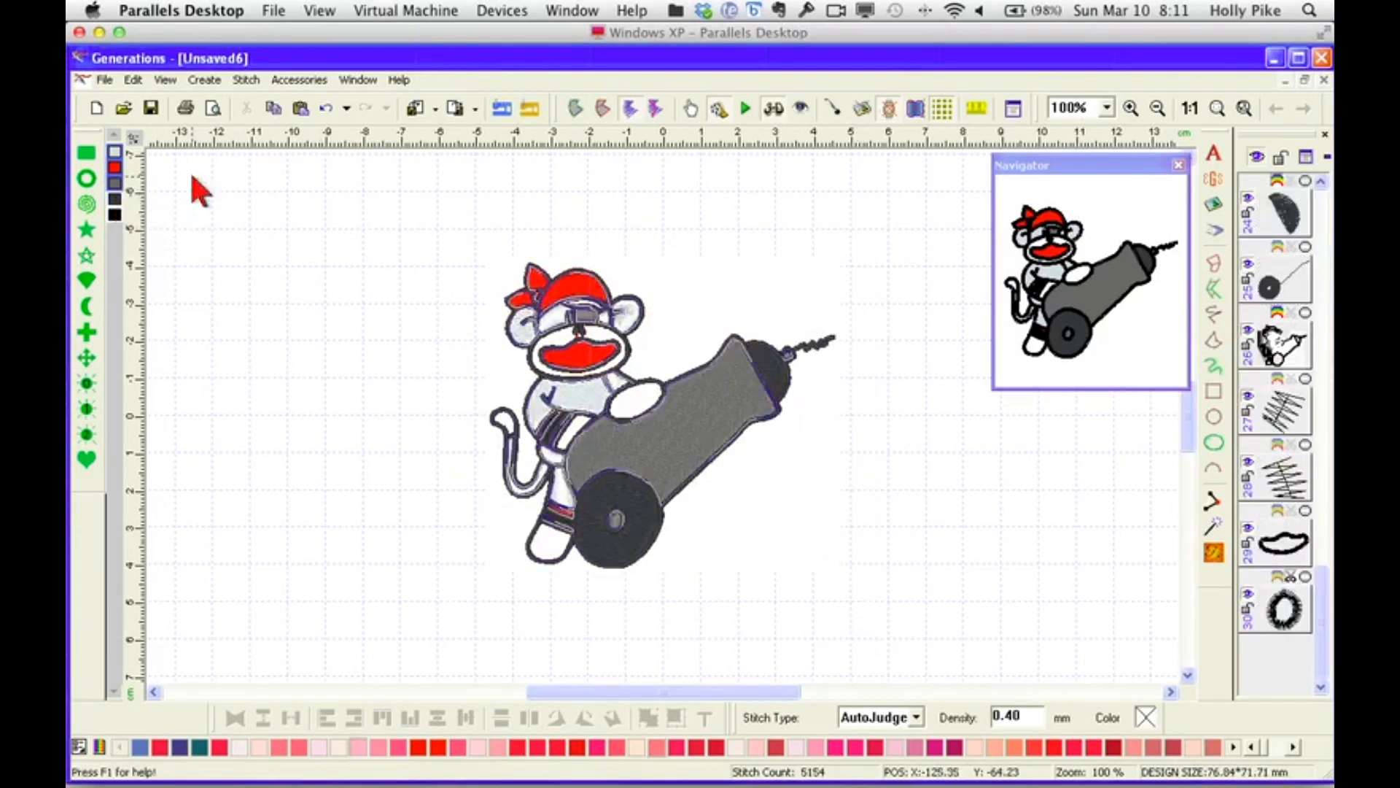
click(913, 717)
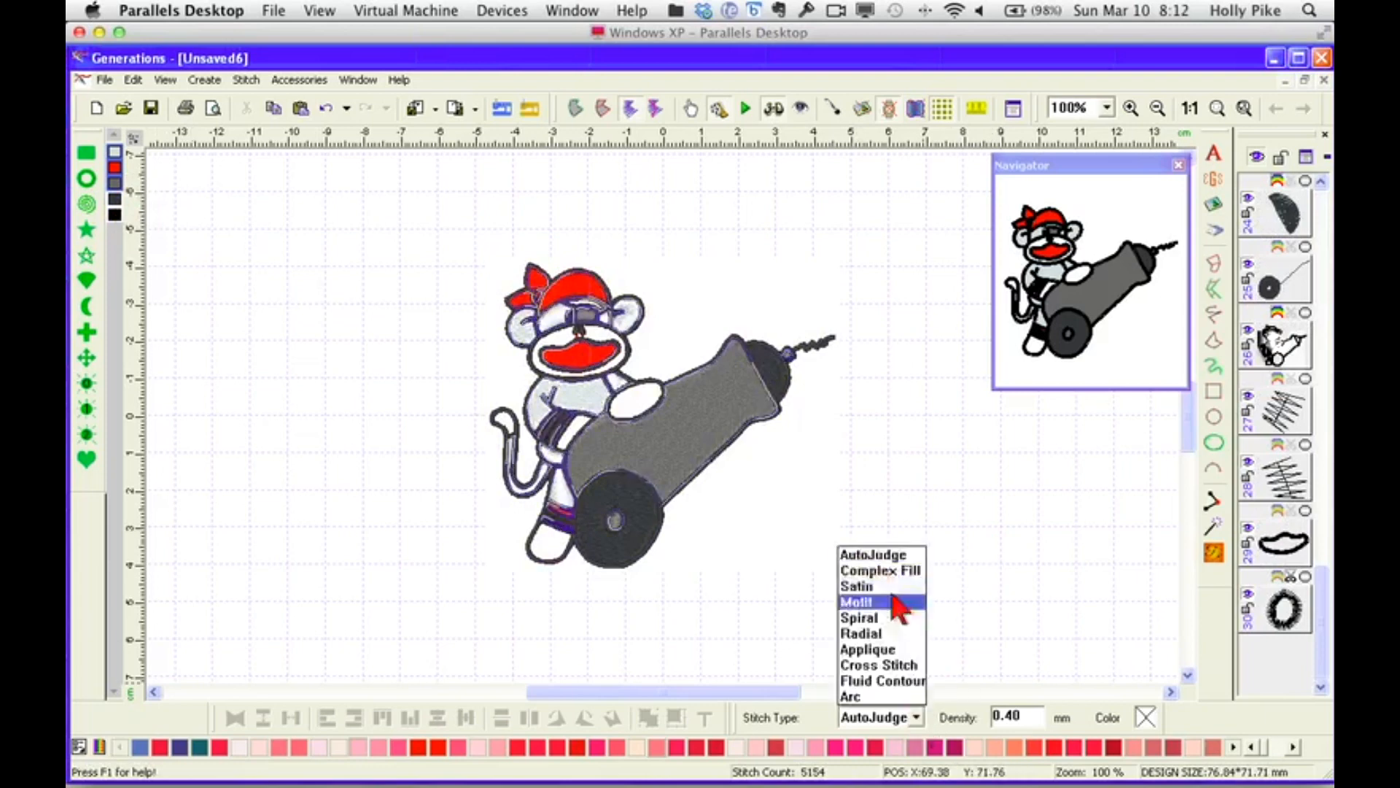
click(880, 570)
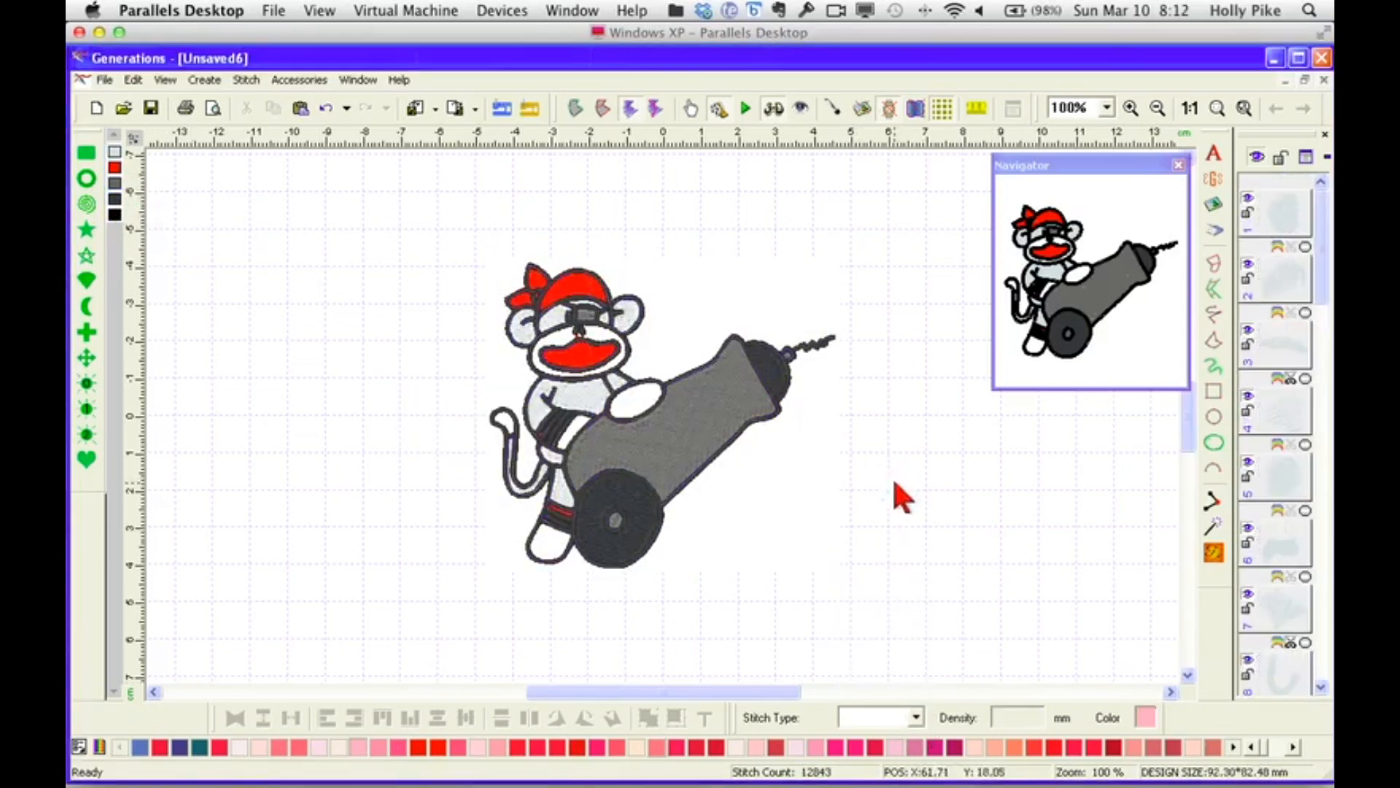
Change the stitch angle of the gray cannon body so it differs from the monkey's shirt fill, and regenerate its stitches.
click(588, 412)
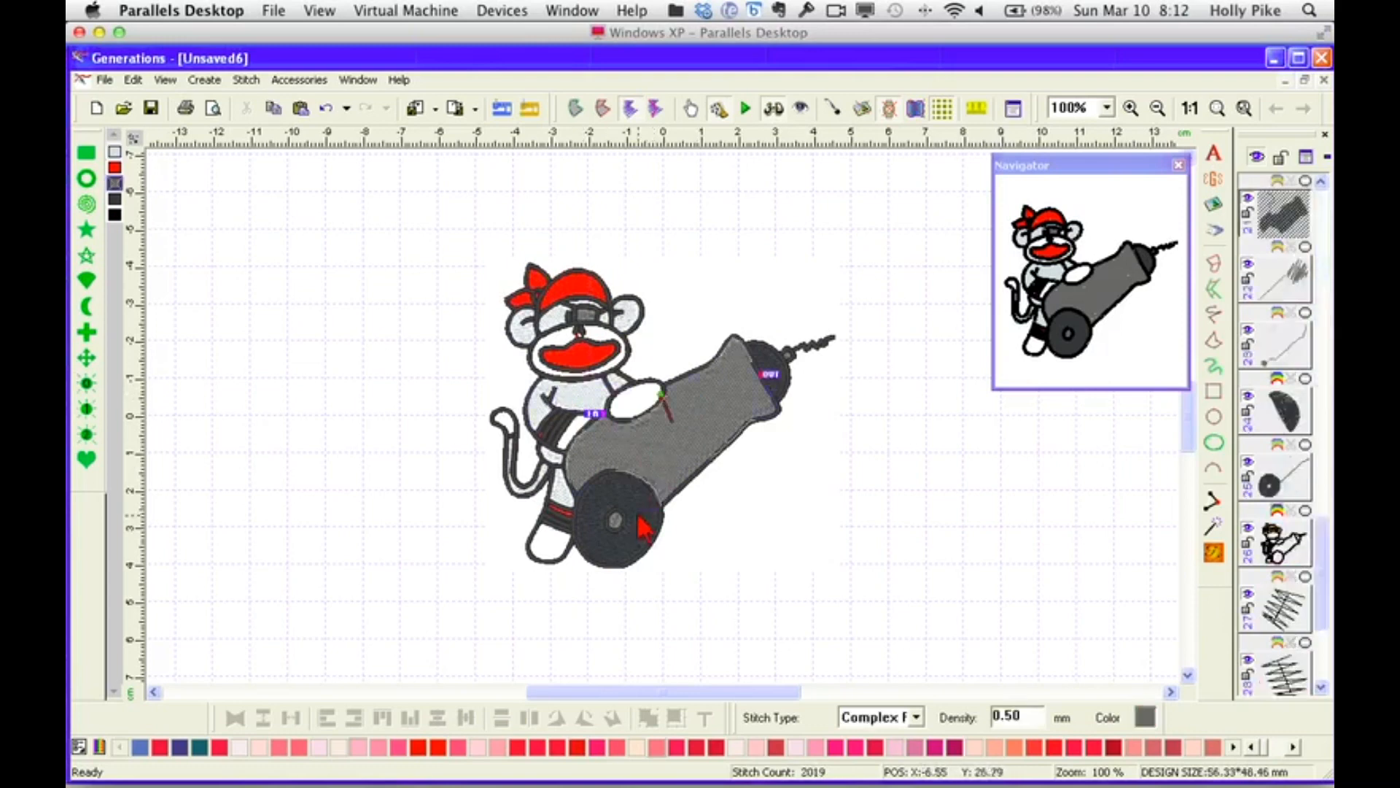
click(652, 487)
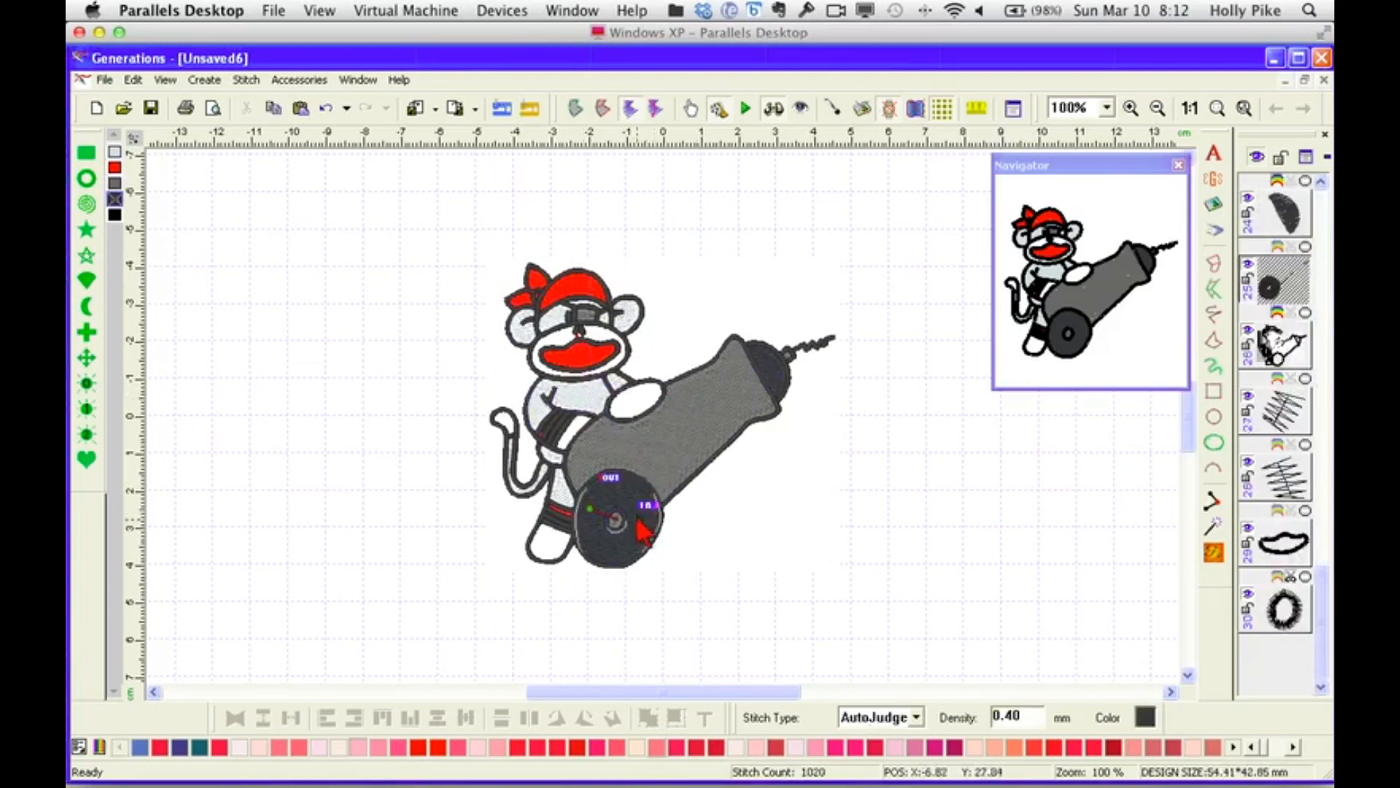
click(696, 440)
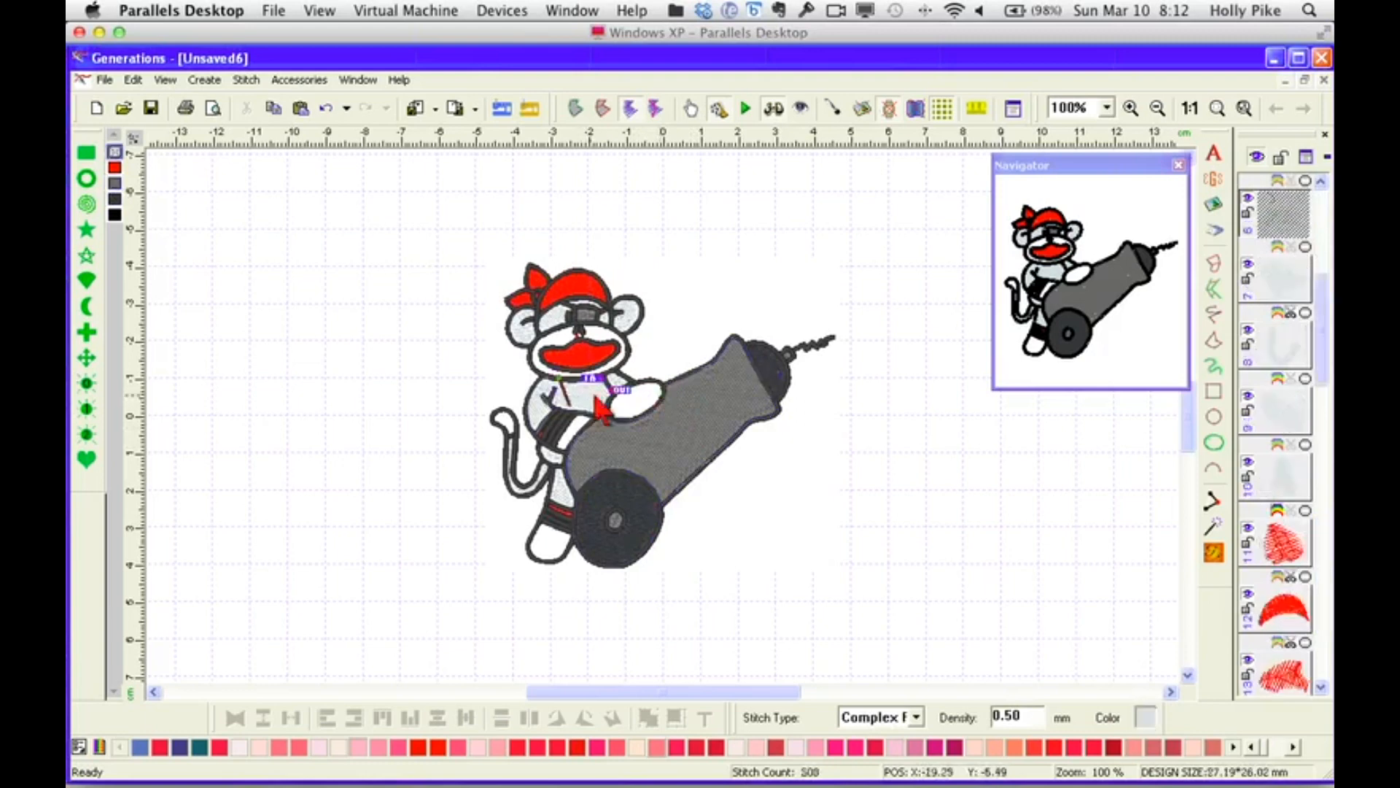
click(671, 422)
click(586, 395)
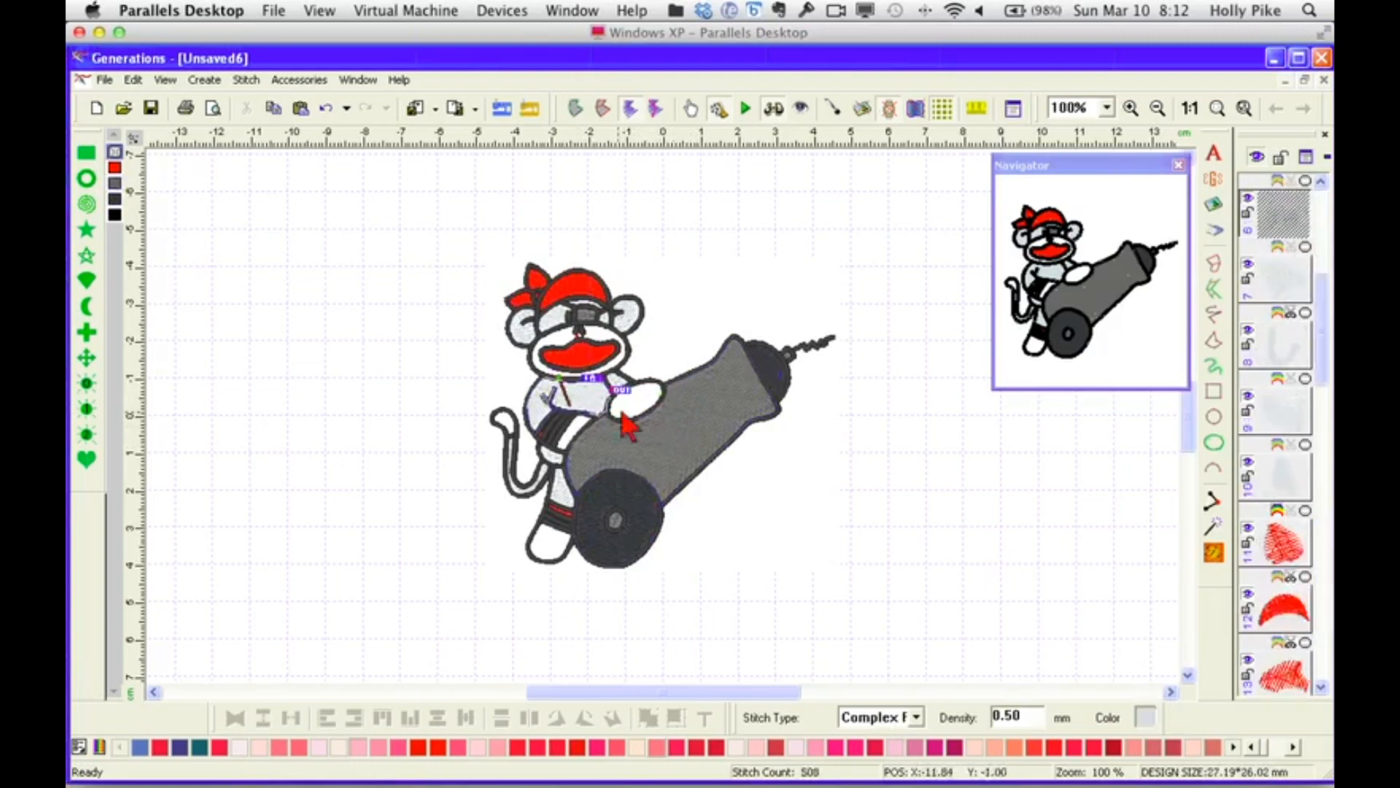
click(679, 436)
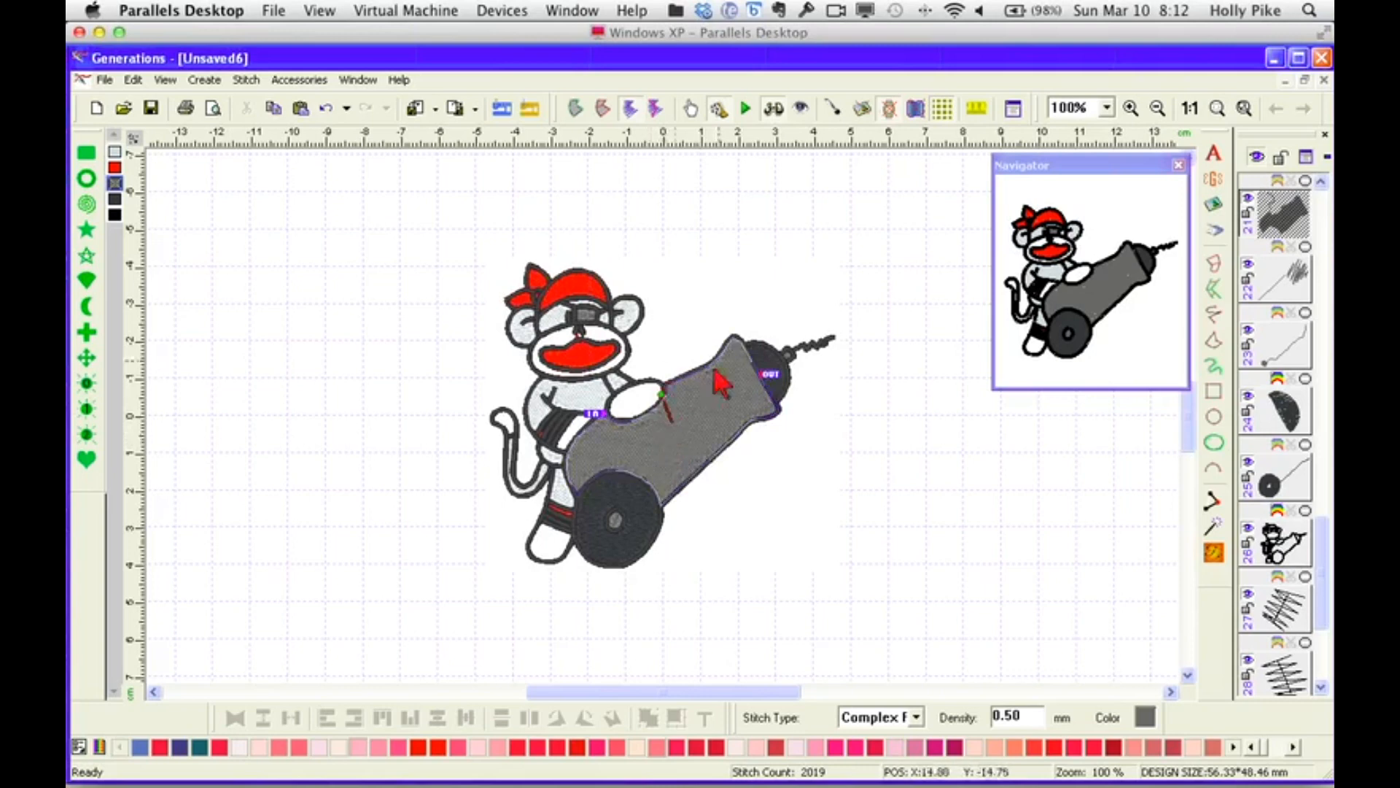
click(585, 397)
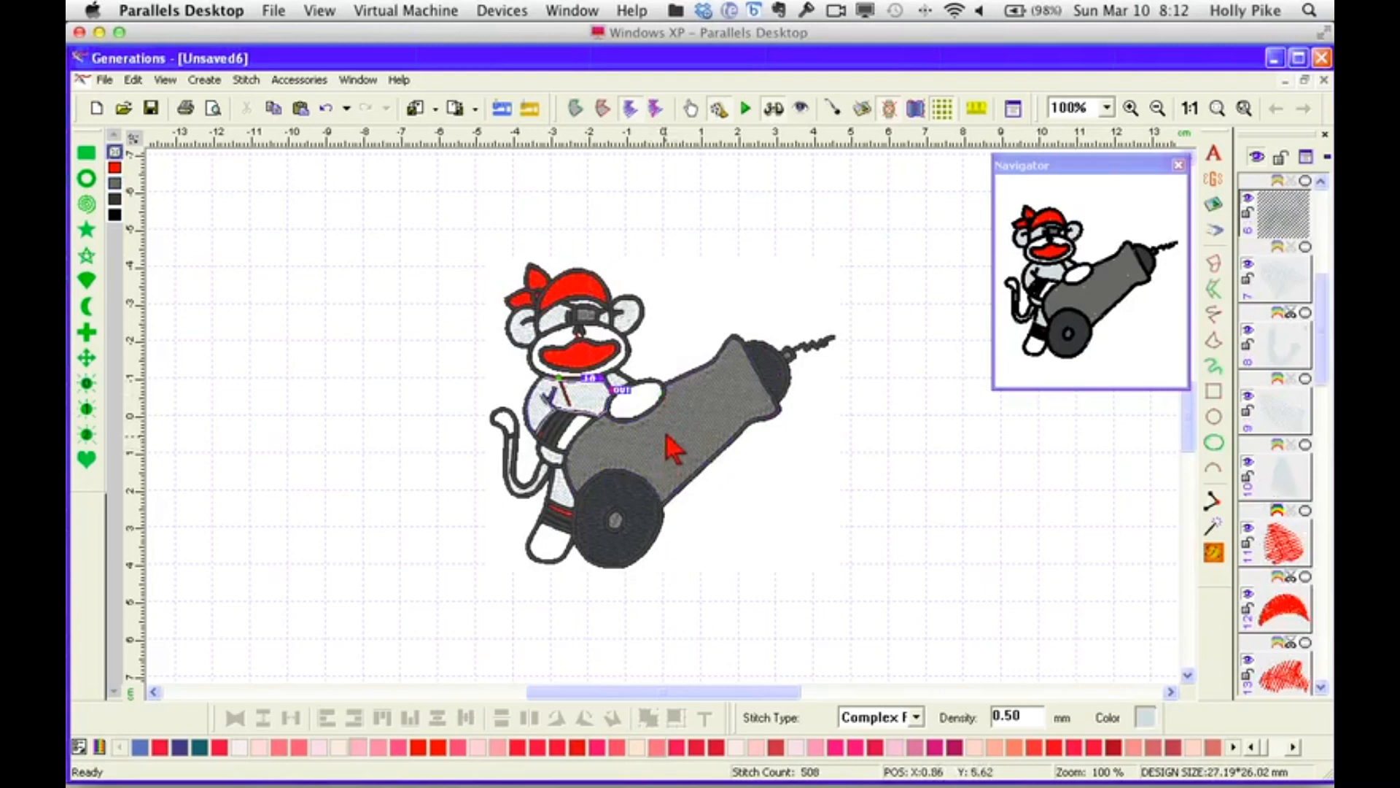
click(664, 433)
drag(661, 395, 679, 394)
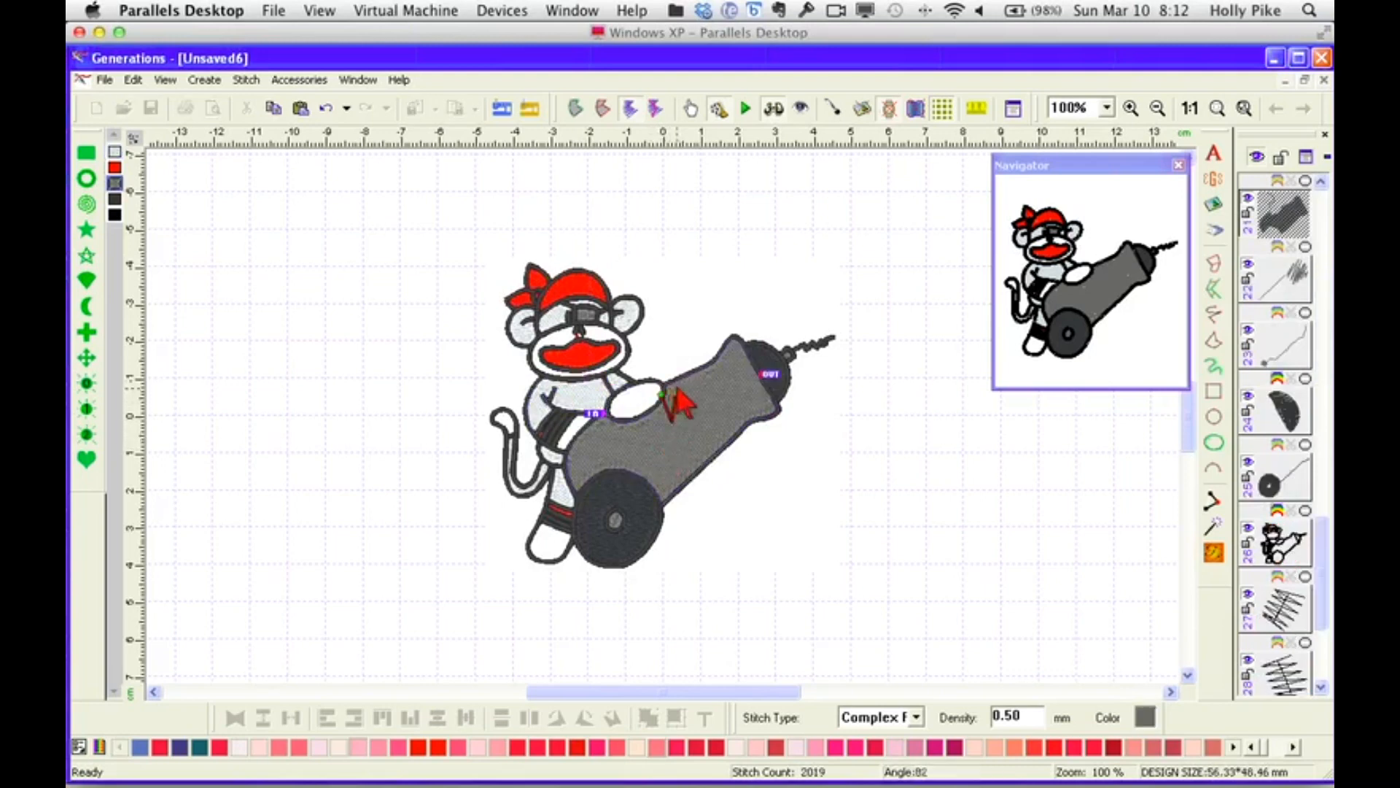
click(1212, 552)
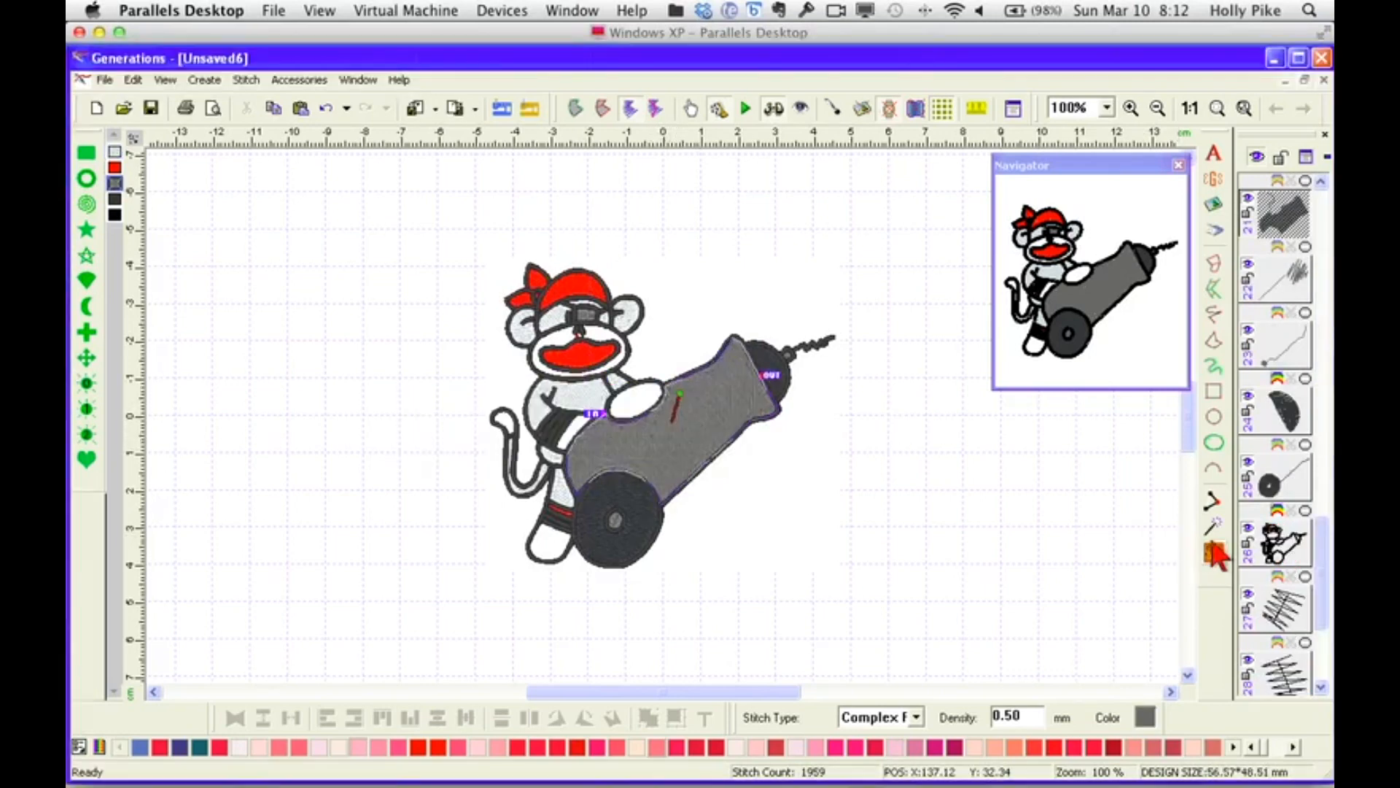
Rotate the stitch direction of the dark cannon muzzle to nearly horizontal and regenerate its stitches.
click(632, 510)
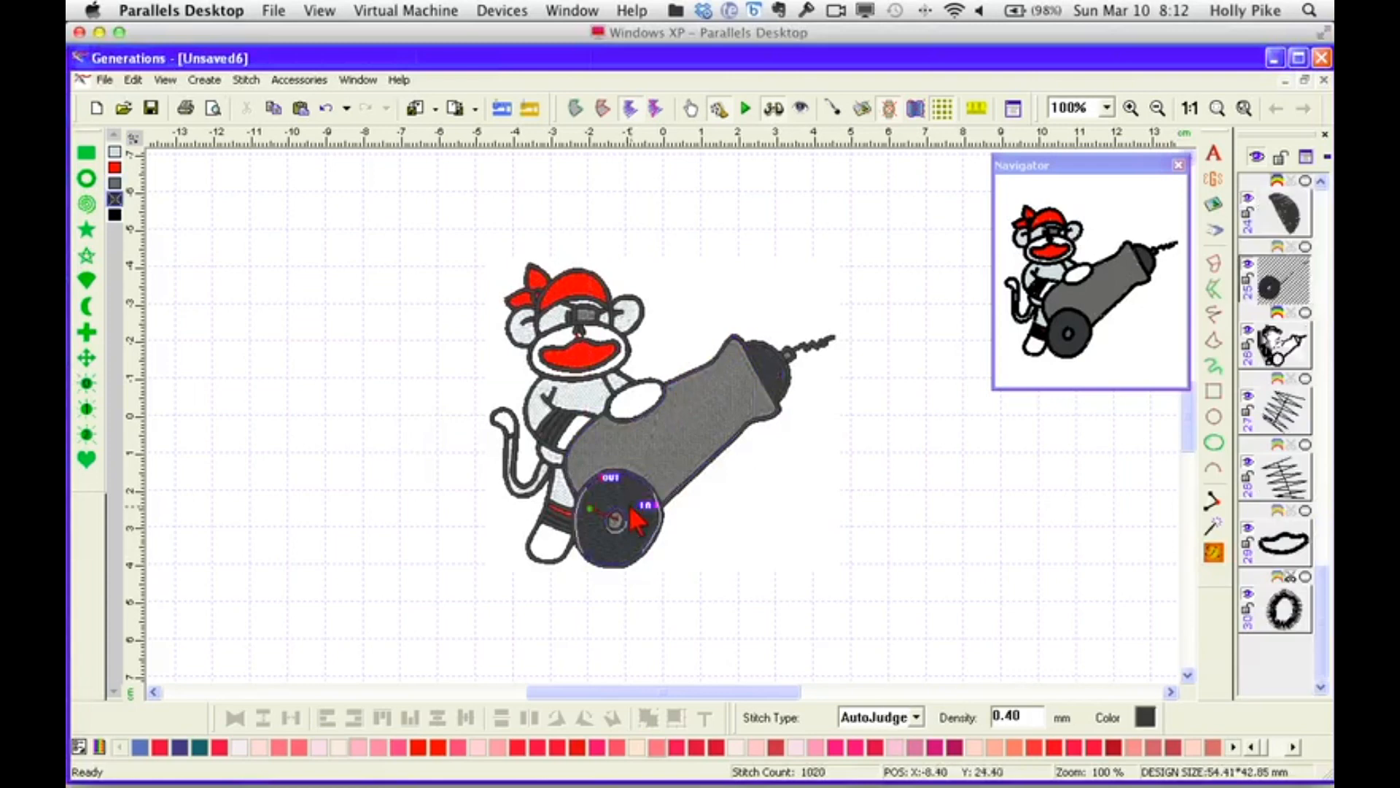
click(775, 372)
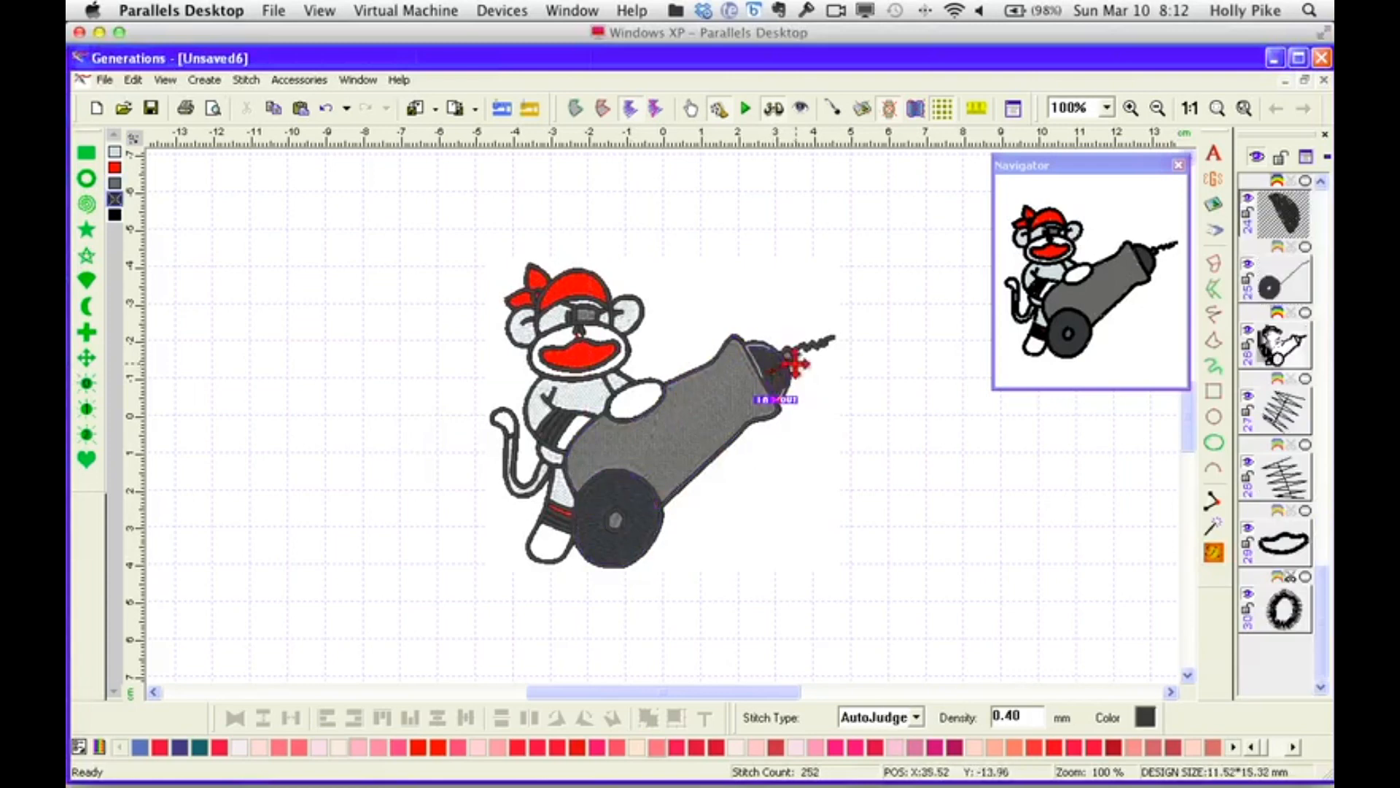
click(1214, 554)
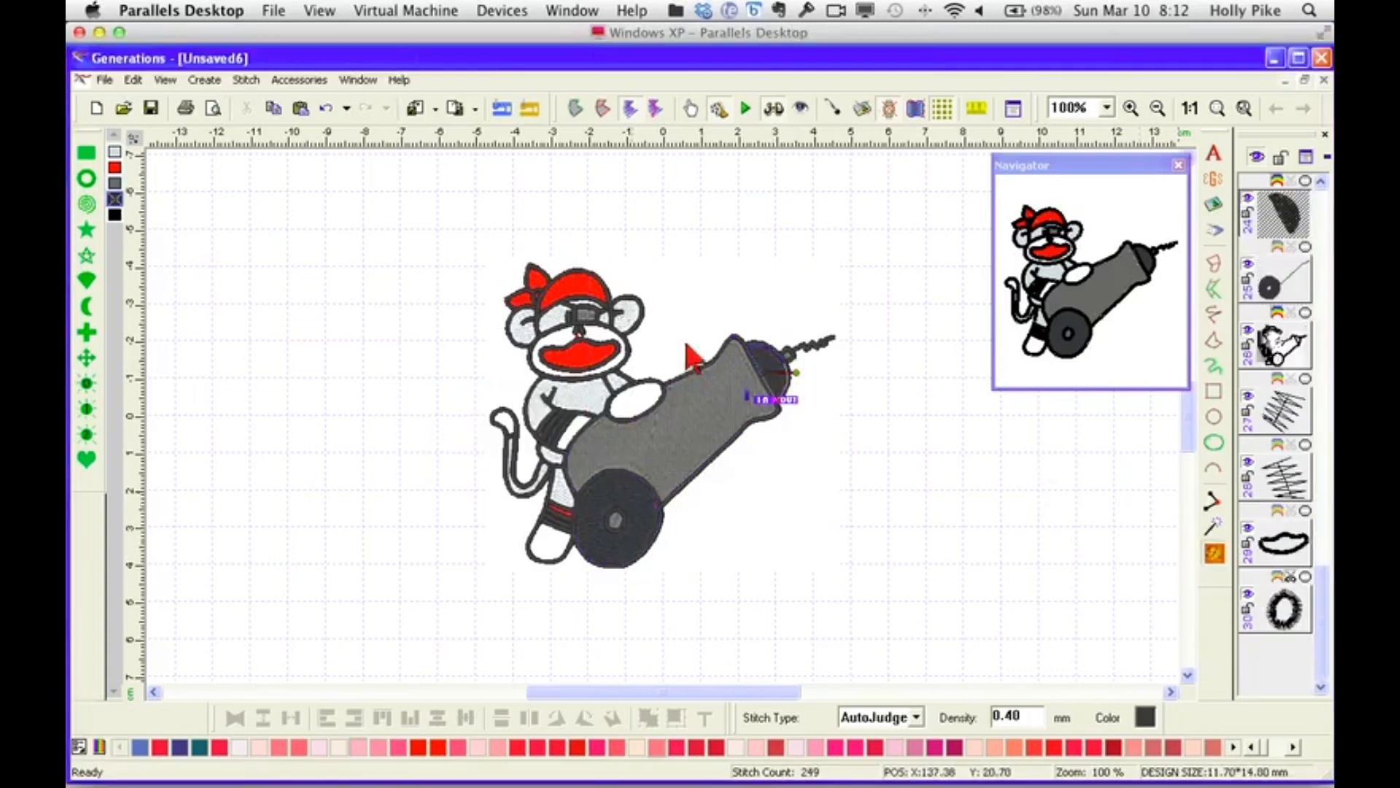
Select the unfilled white areas of the muzzle, hand, arm, tail tip and foot, and generate white stitches for them.
click(598, 364)
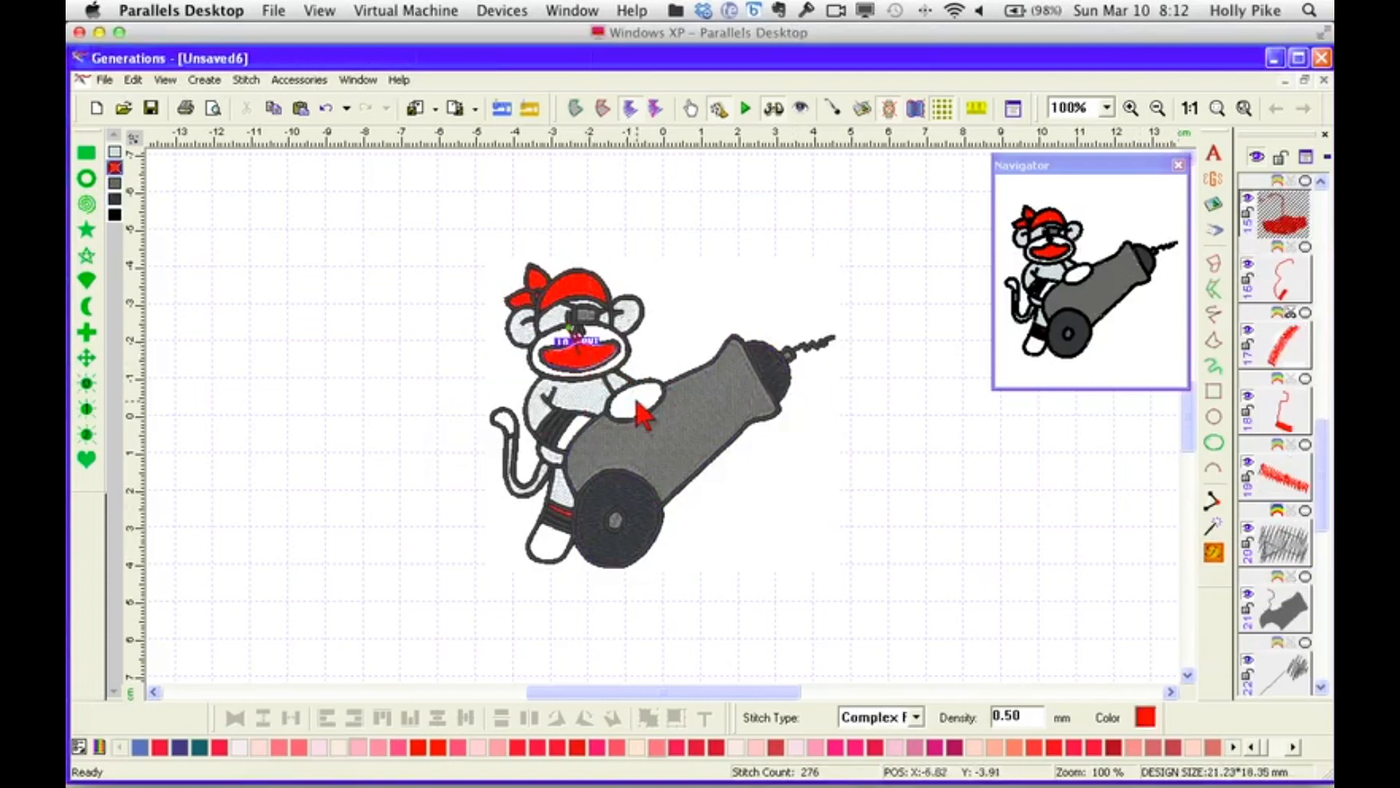
key(Escape)
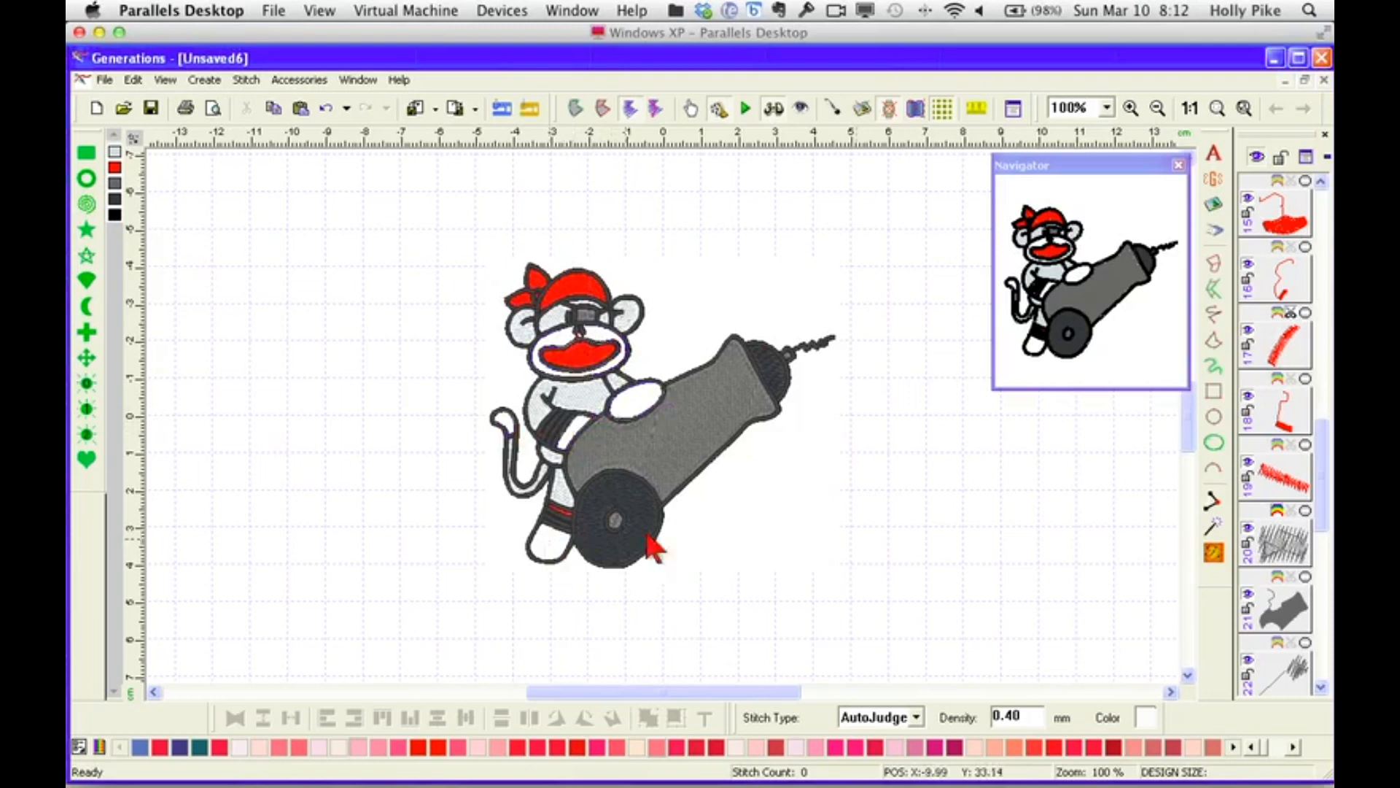
click(1213, 554)
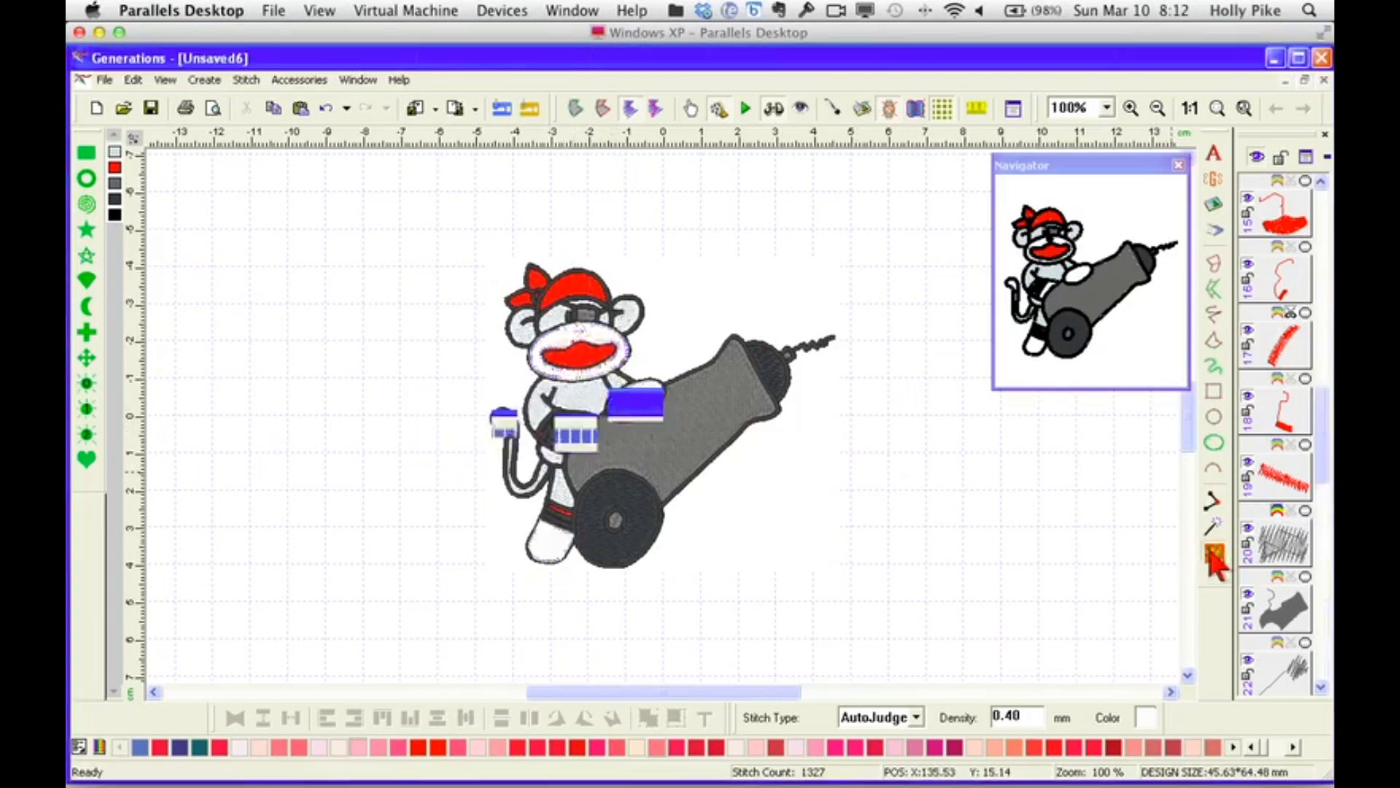
Move the new white objects to the top of the sewing order and regenerate the stitches.
right_click(1285, 350)
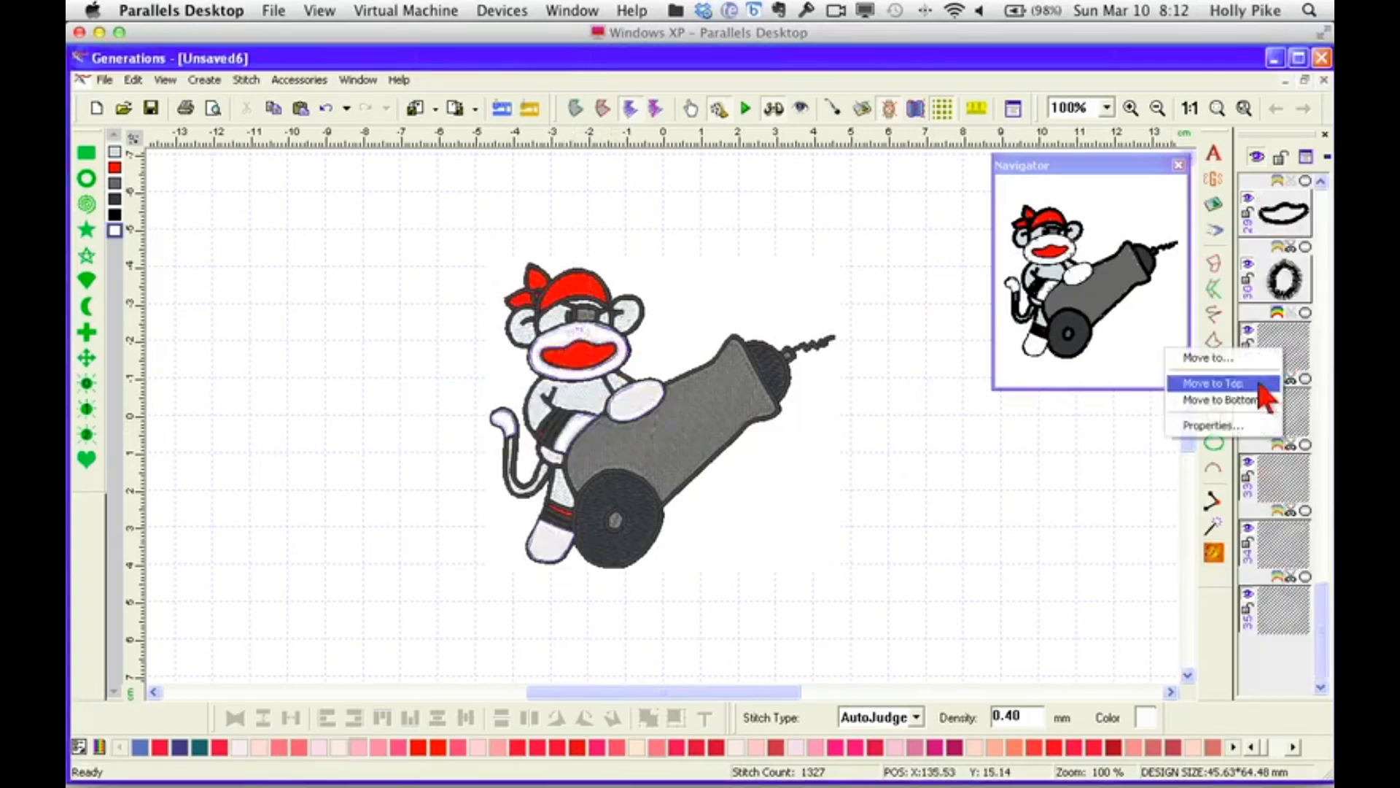
click(1276, 382)
click(1213, 555)
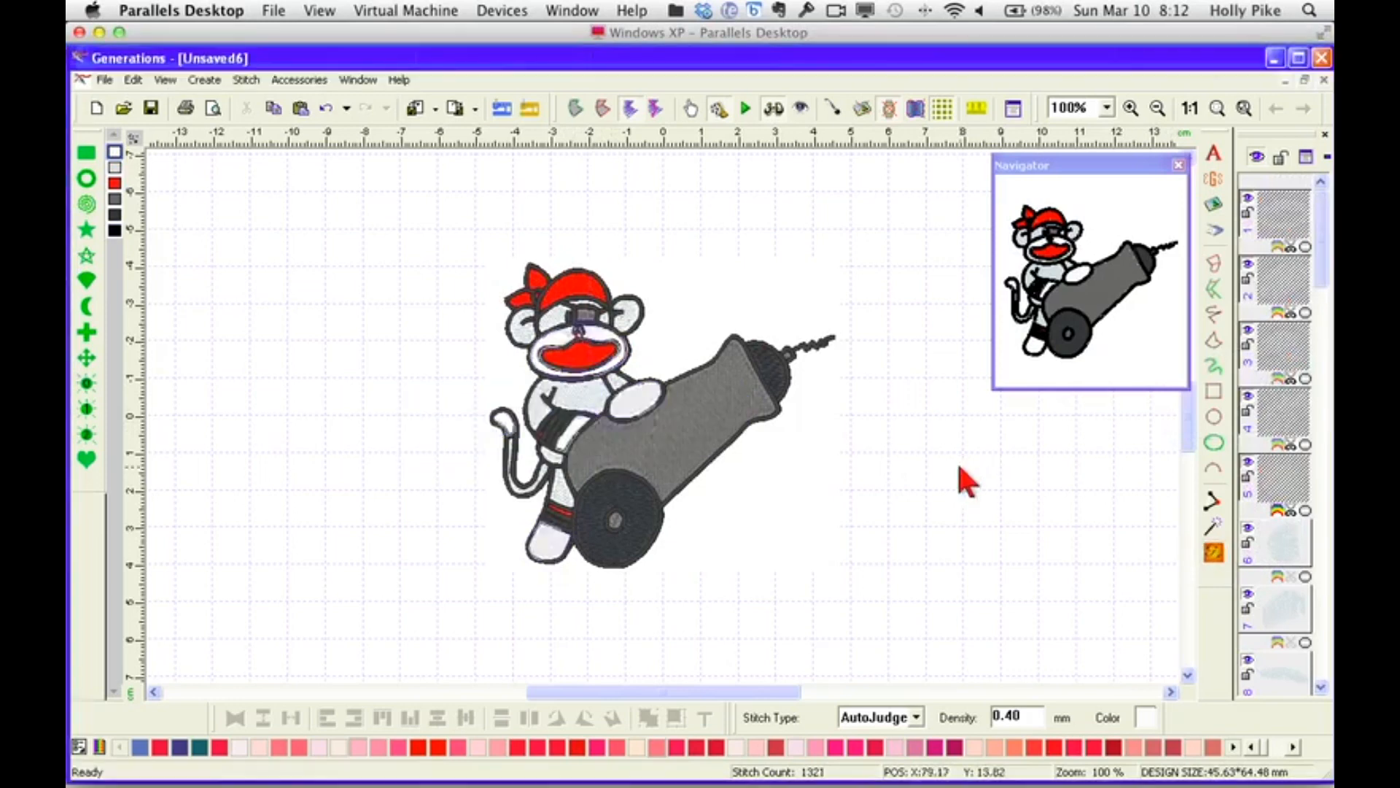
Set the white muzzle, arm and tail tip objects to the Complex Fill stitch type and regenerate the design.
click(605, 347)
click(916, 718)
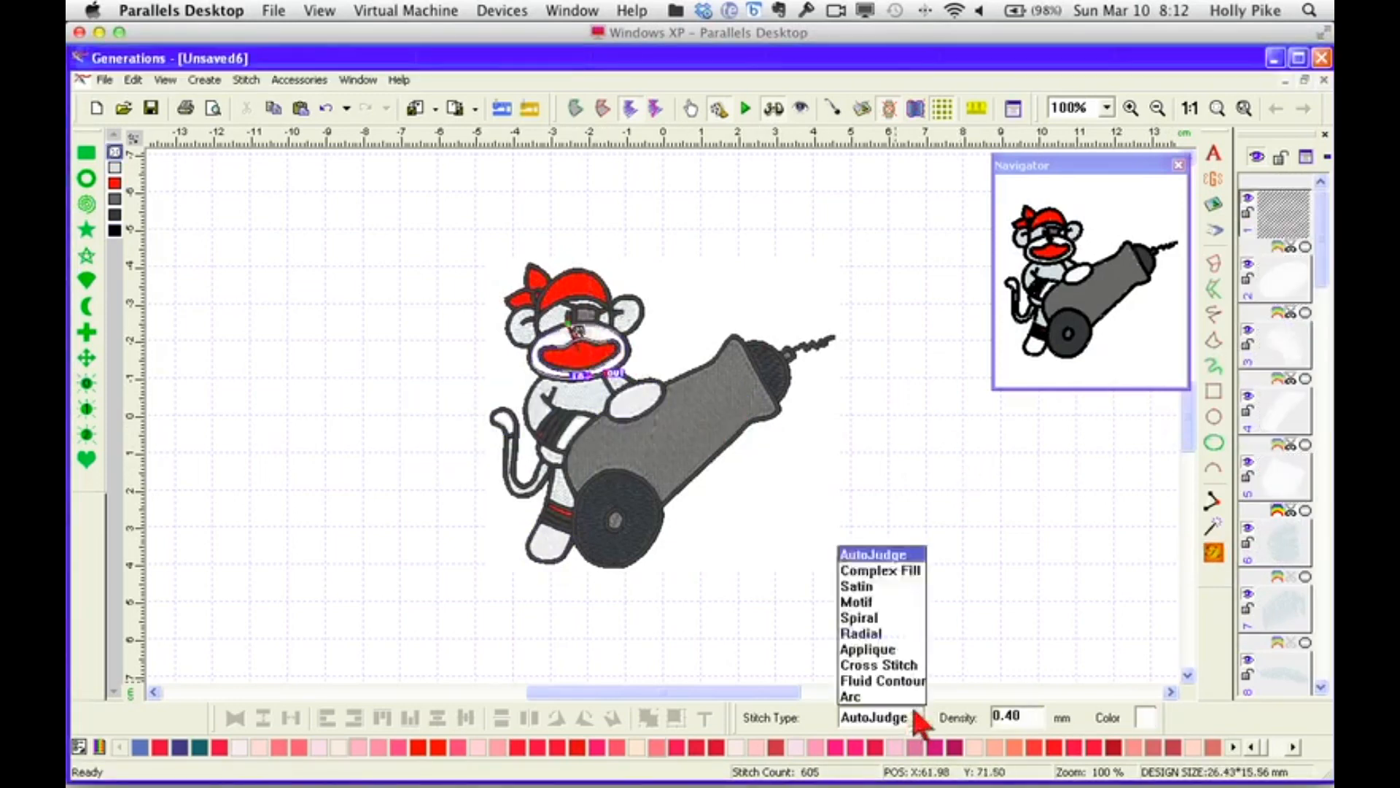
click(880, 570)
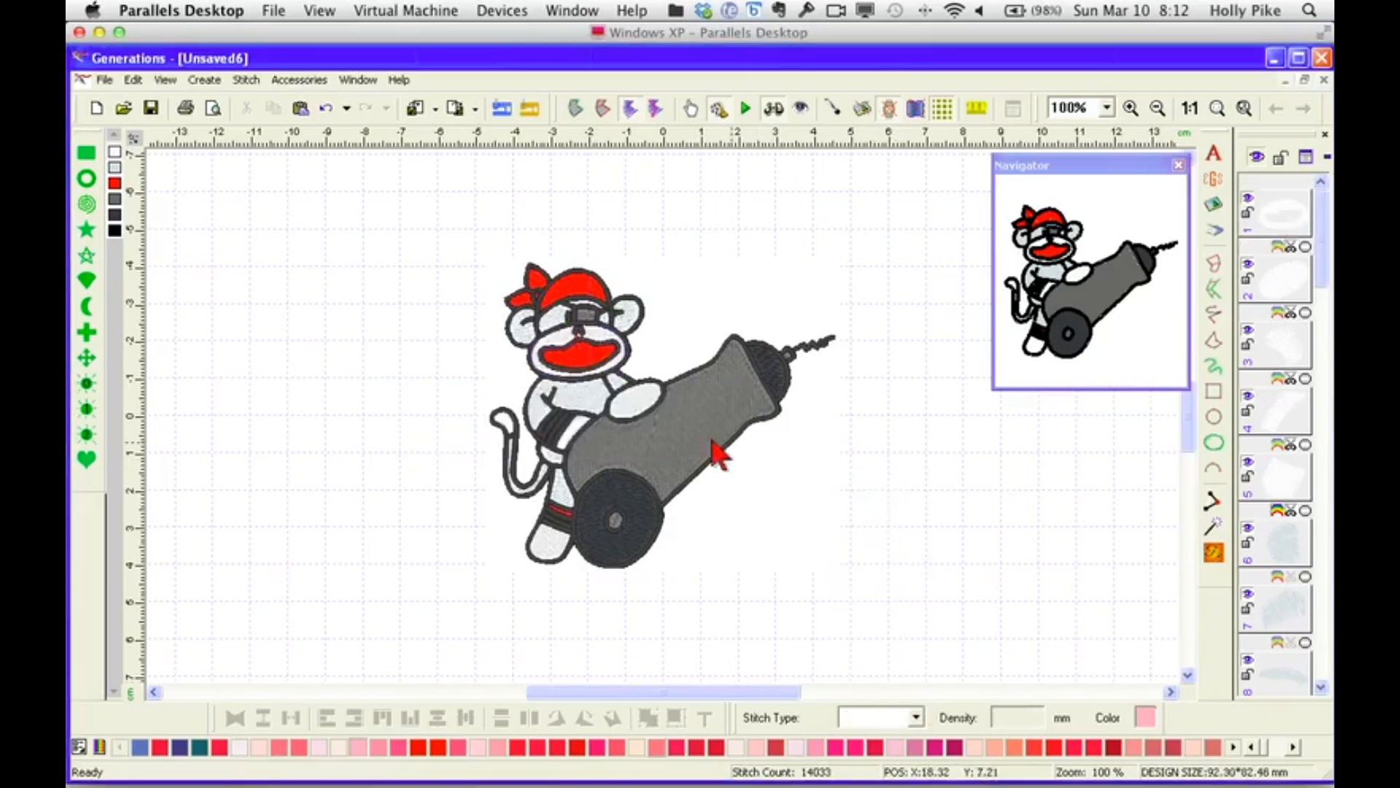
click(554, 436)
ctrl+click(503, 424)
click(915, 716)
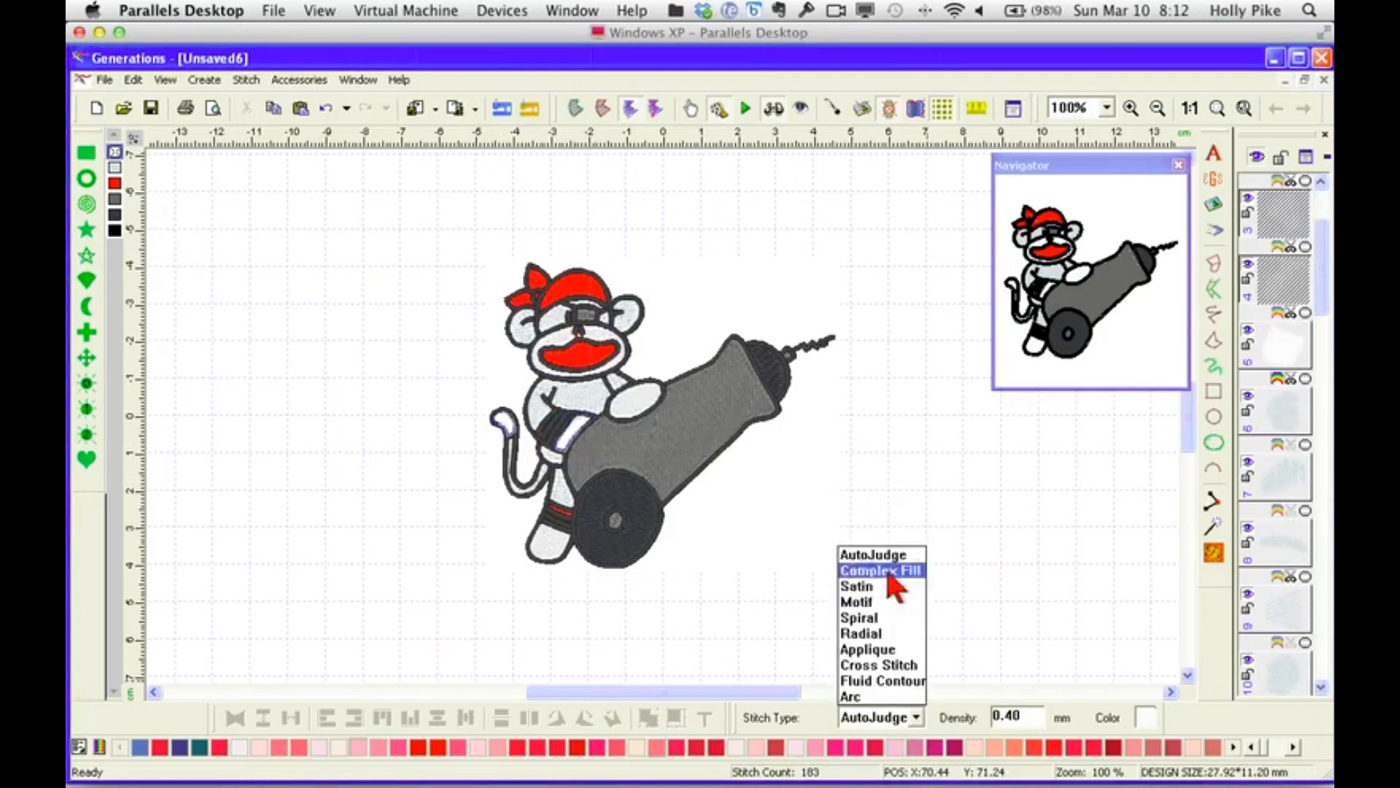
click(891, 570)
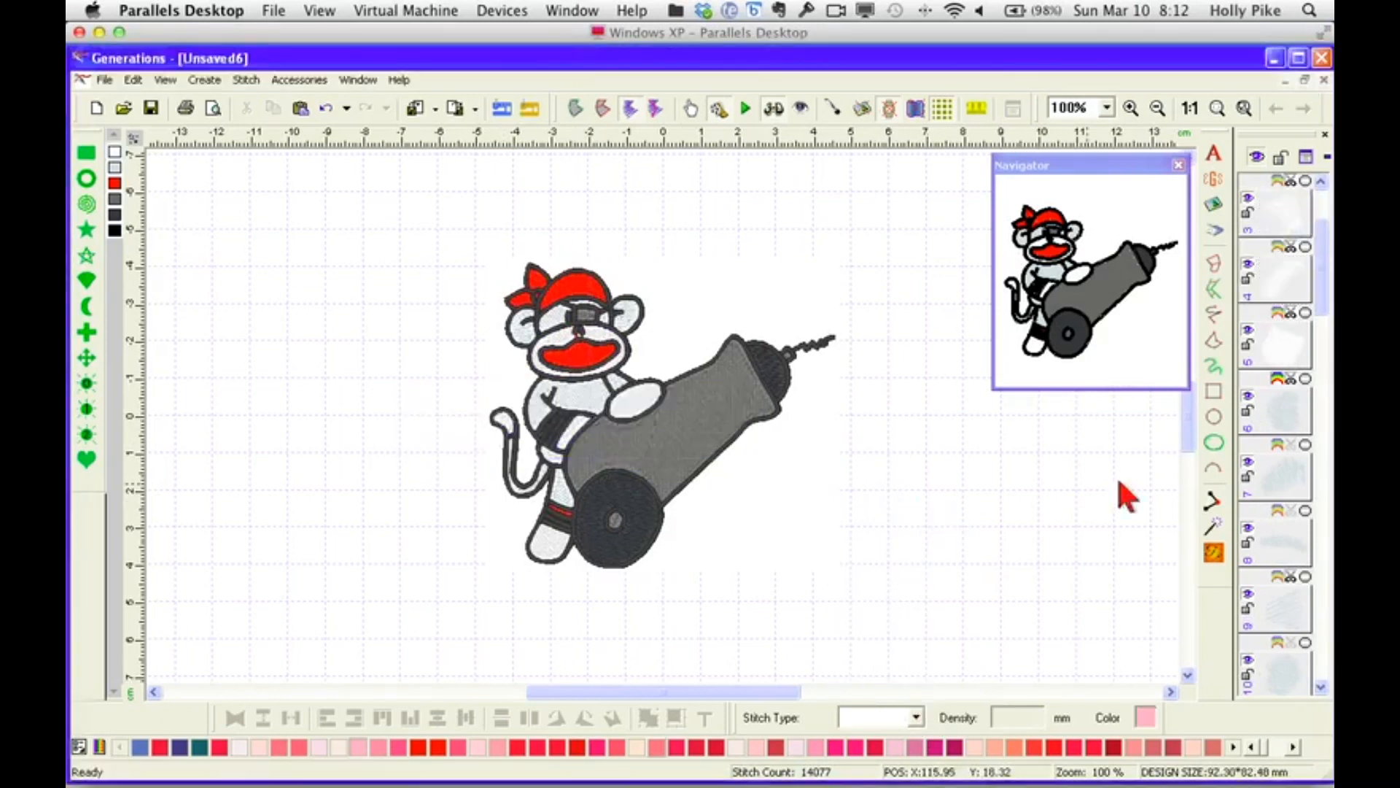
click(1212, 551)
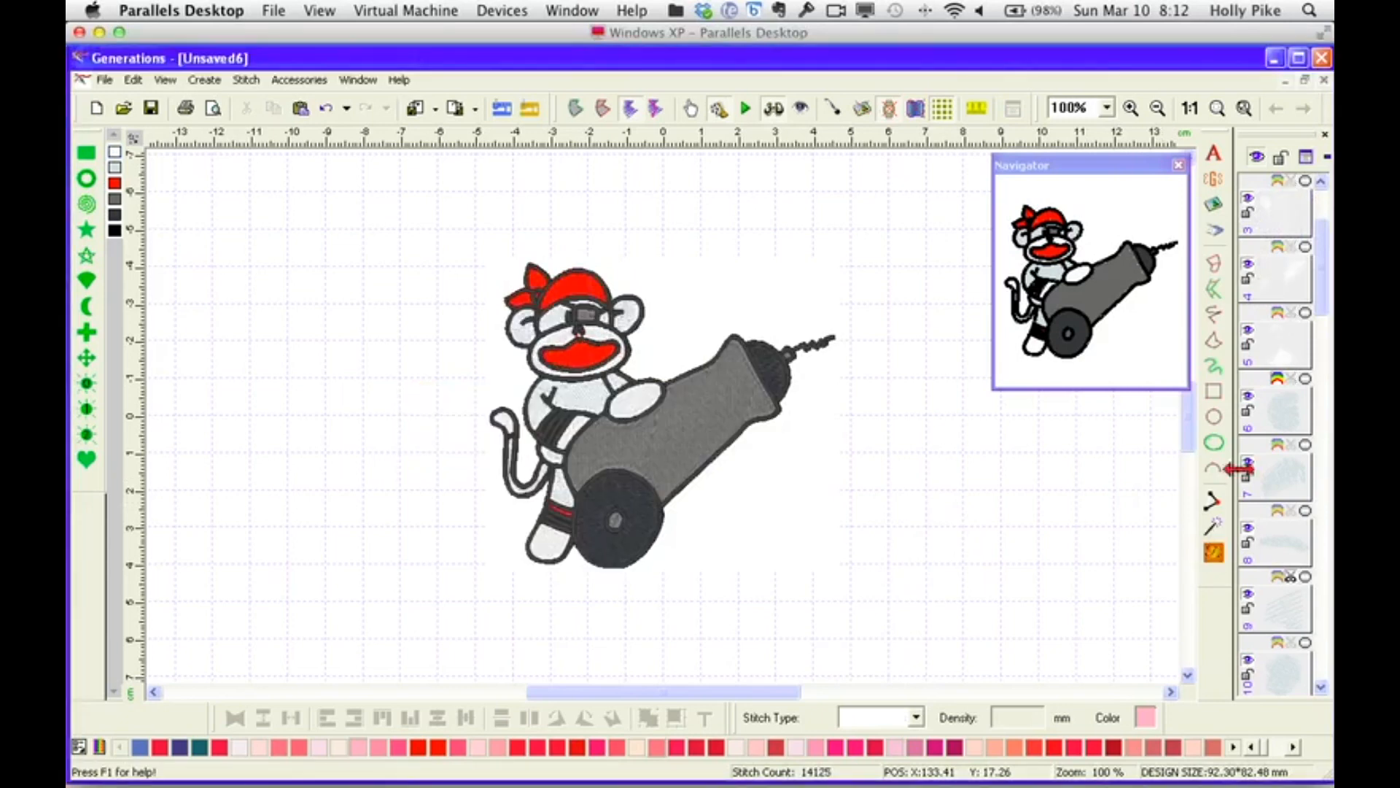
Add thread trims before the red objects 20, 21 and 23 in the sewing sequence.
scroll(1311, 333, down, 5)
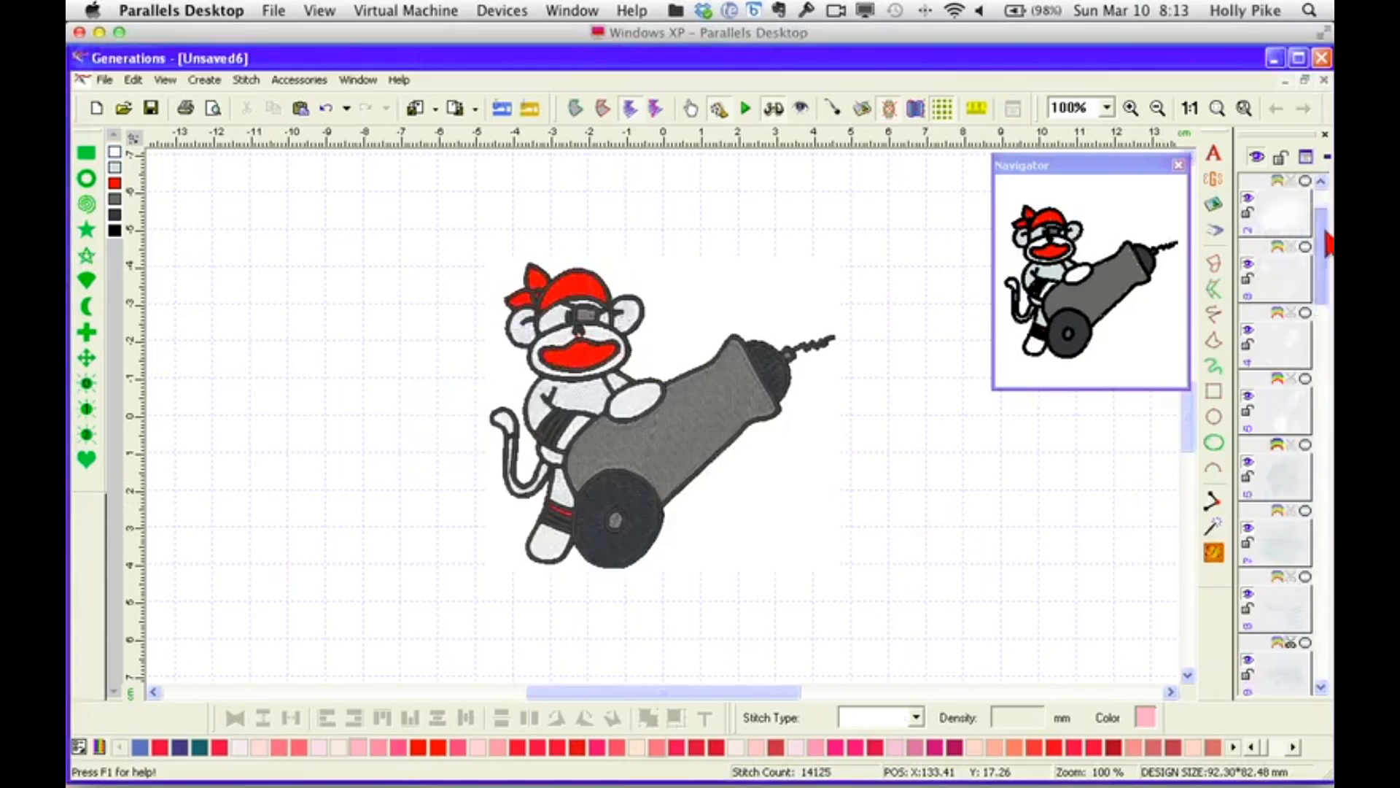
scroll(1317, 379, down, 3)
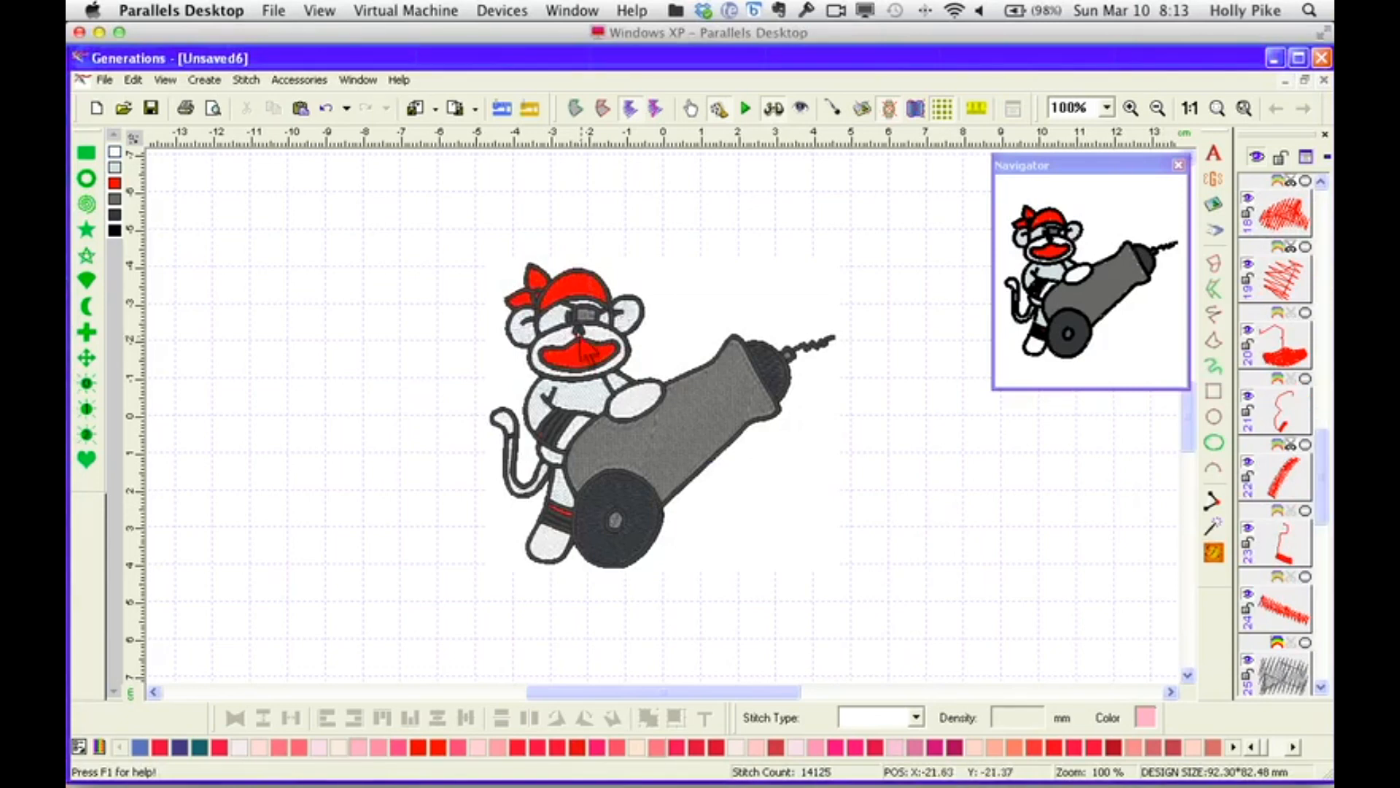
click(1290, 511)
click(1289, 380)
click(1289, 314)
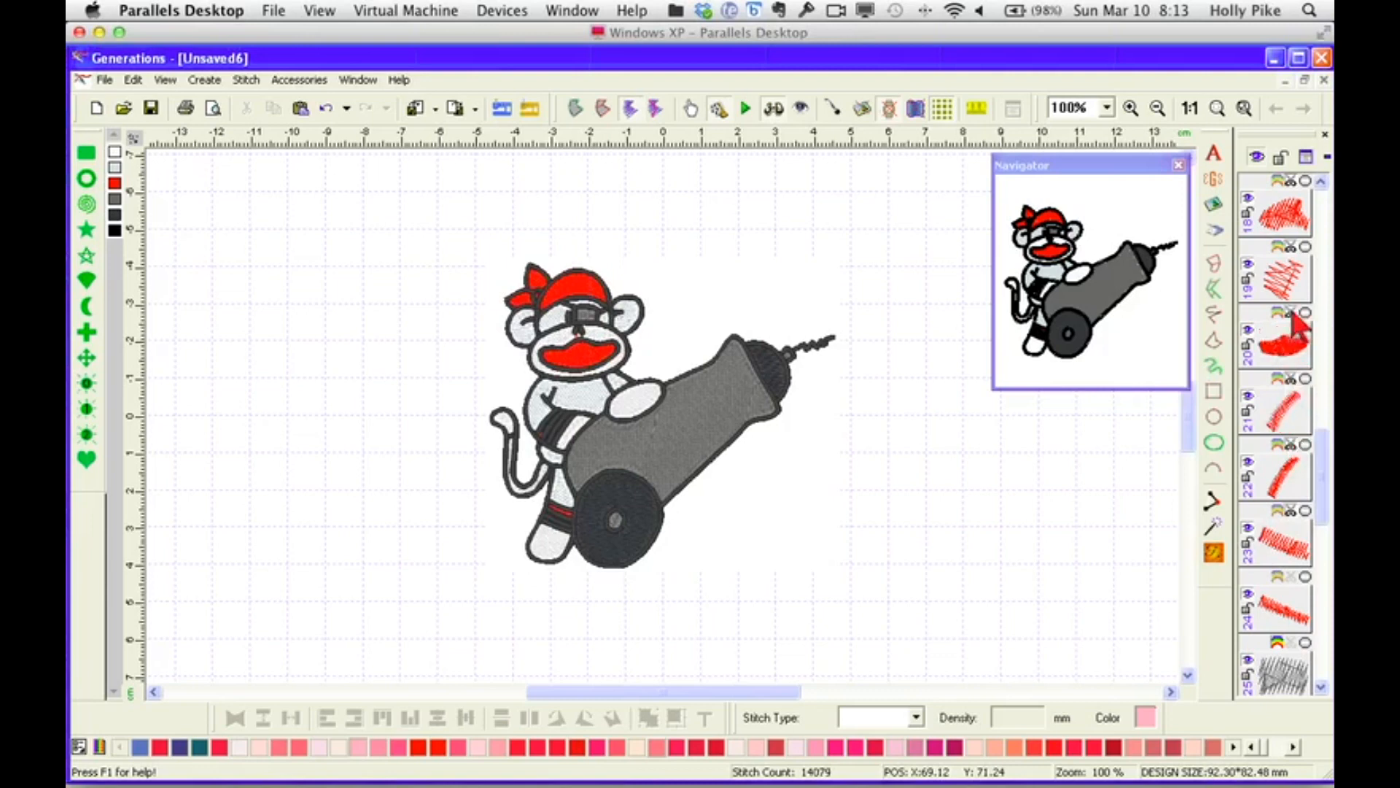
Add thread trims before the gray, dark and black objects 26, 27, 28, 30 and 34 in the sewing sequence.
scroll(1326, 540, down, 4)
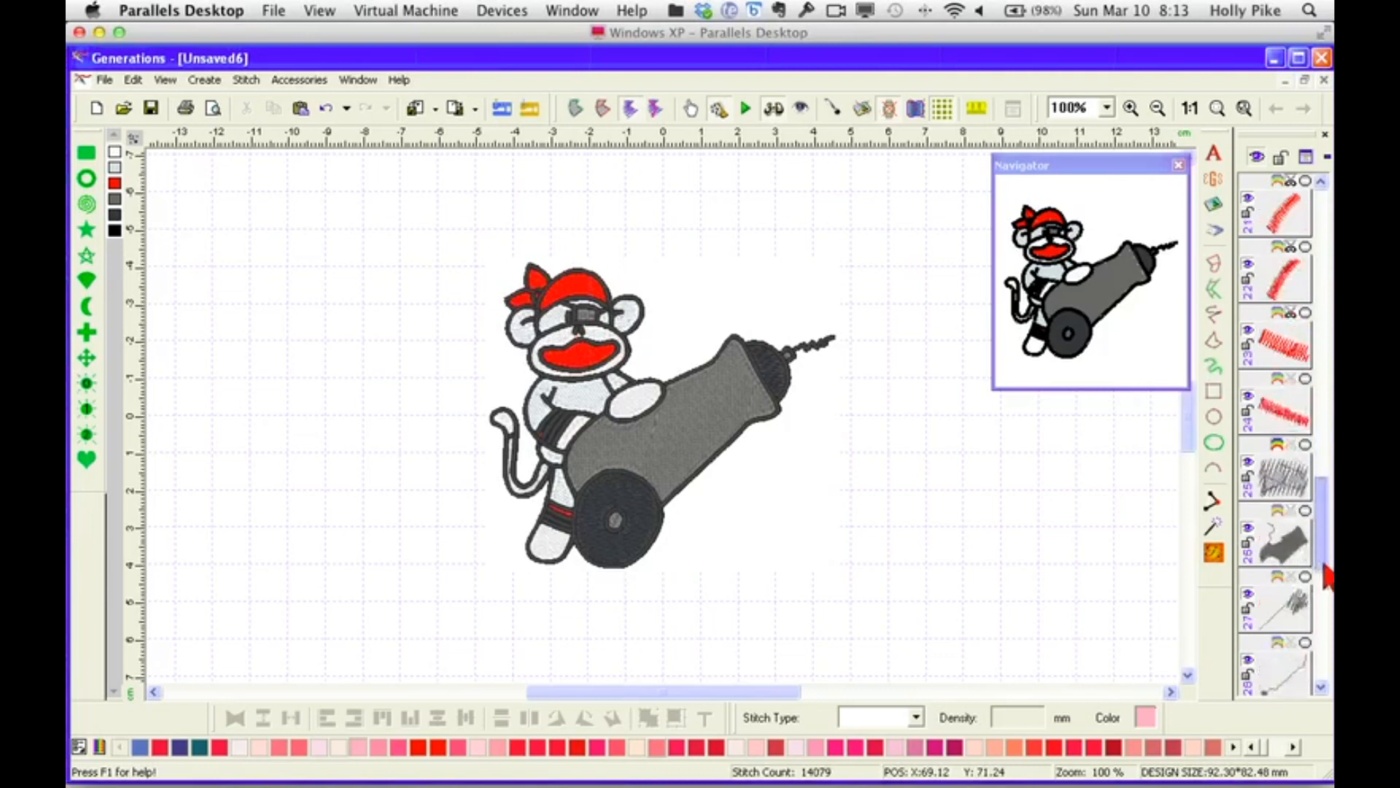
click(1291, 446)
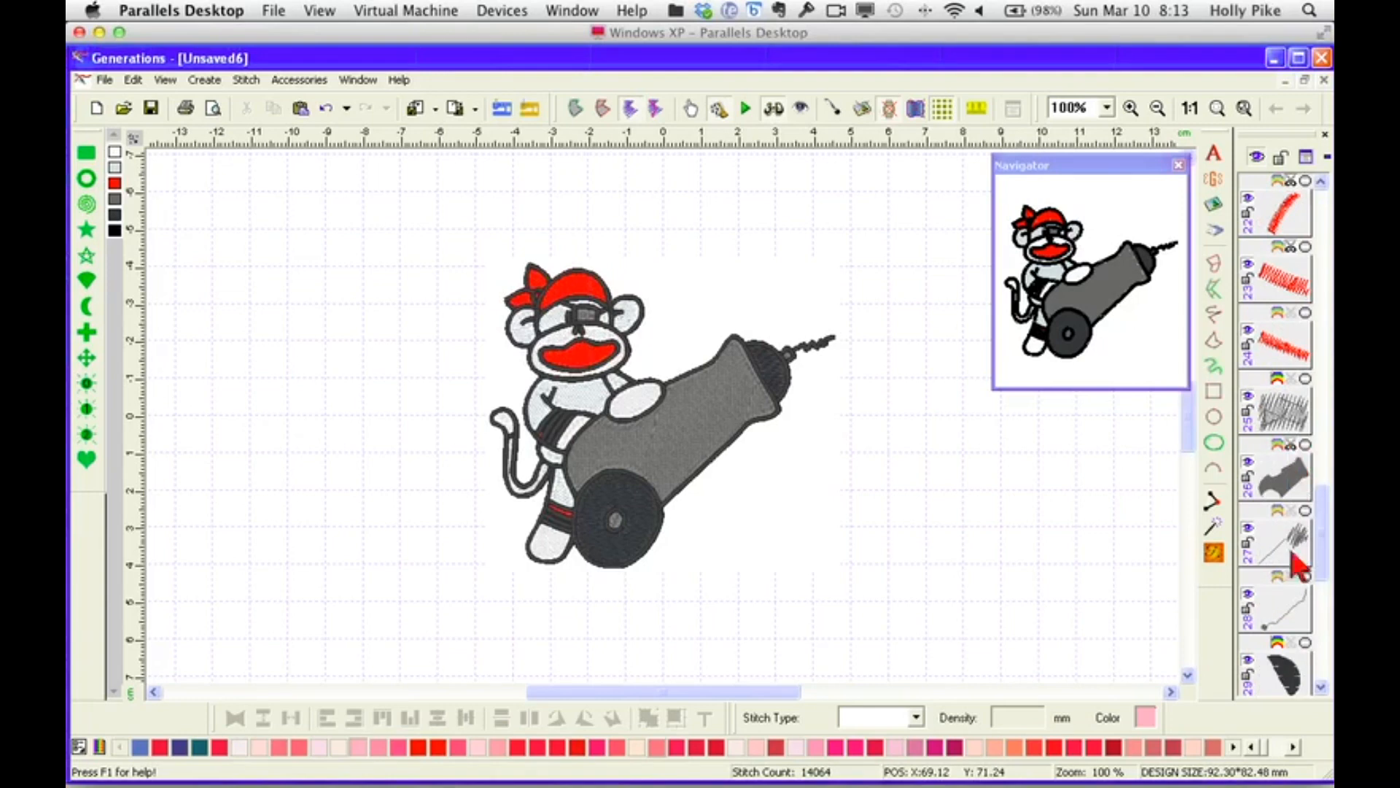
click(1293, 578)
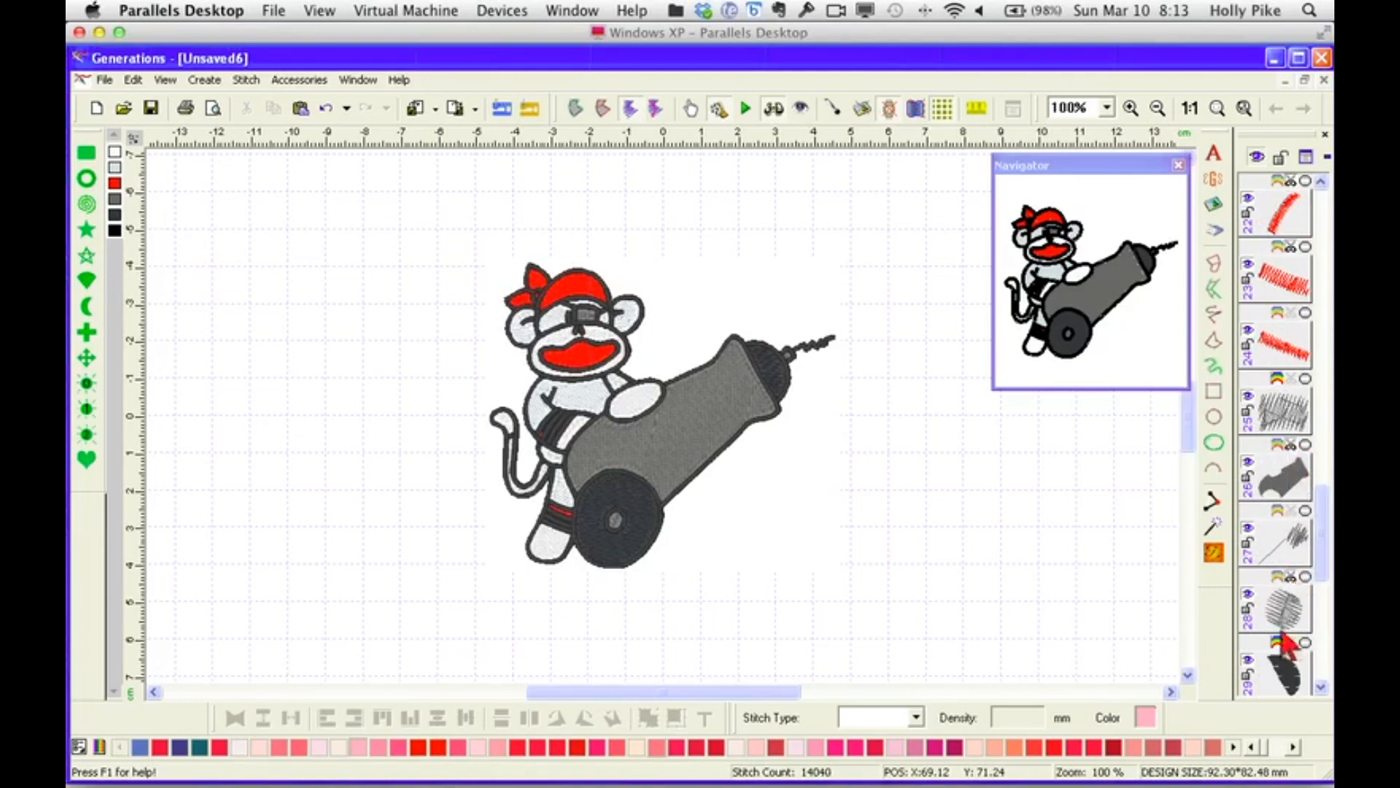
scroll(1309, 613, down, 4)
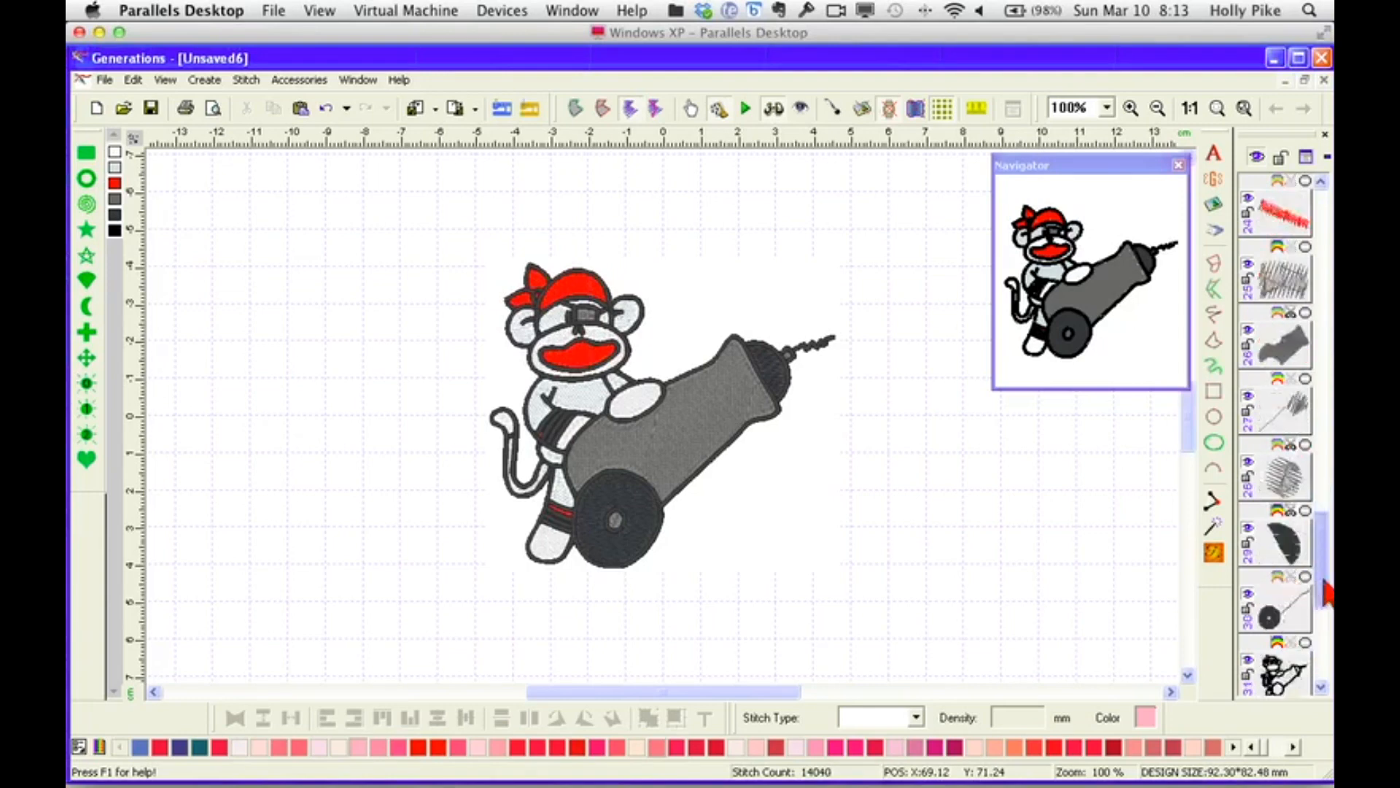
click(1290, 447)
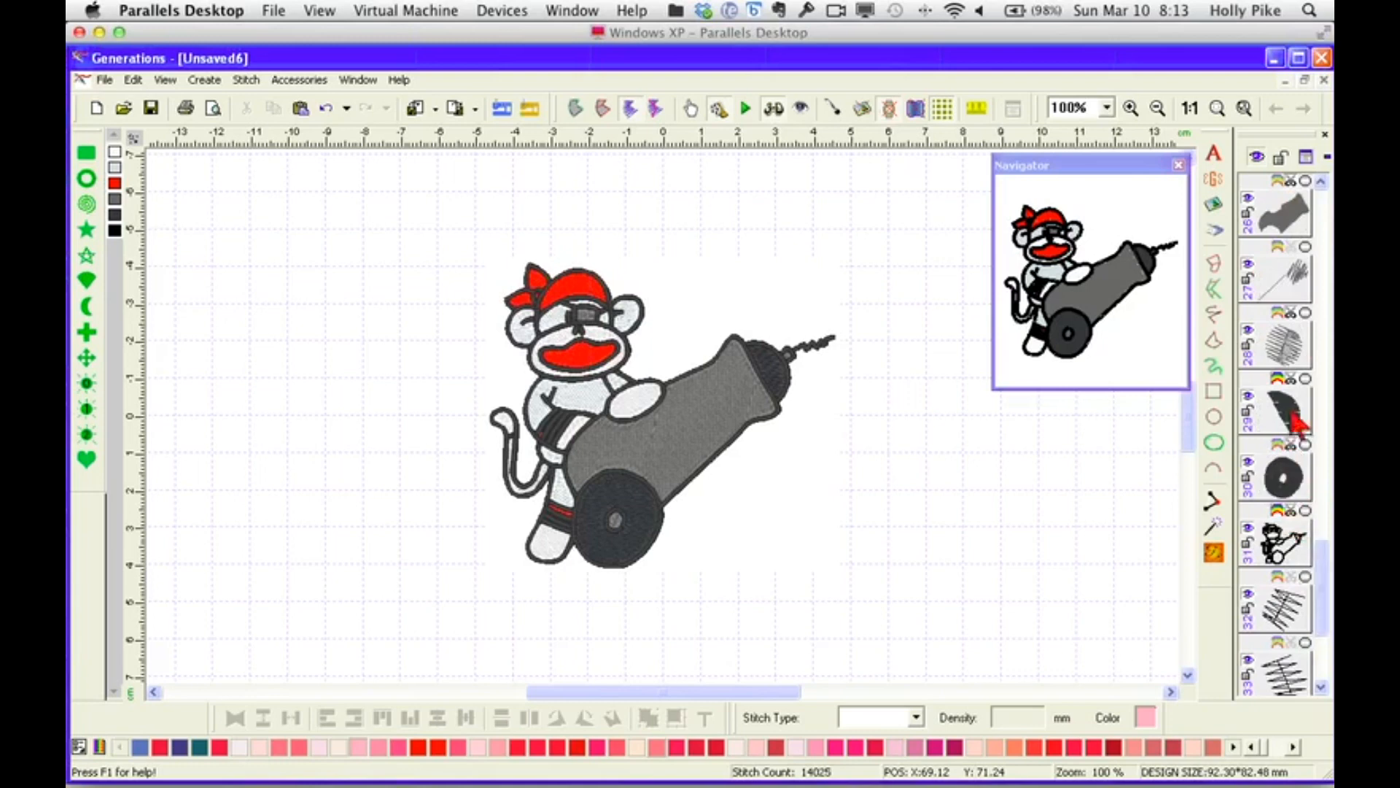
click(1291, 248)
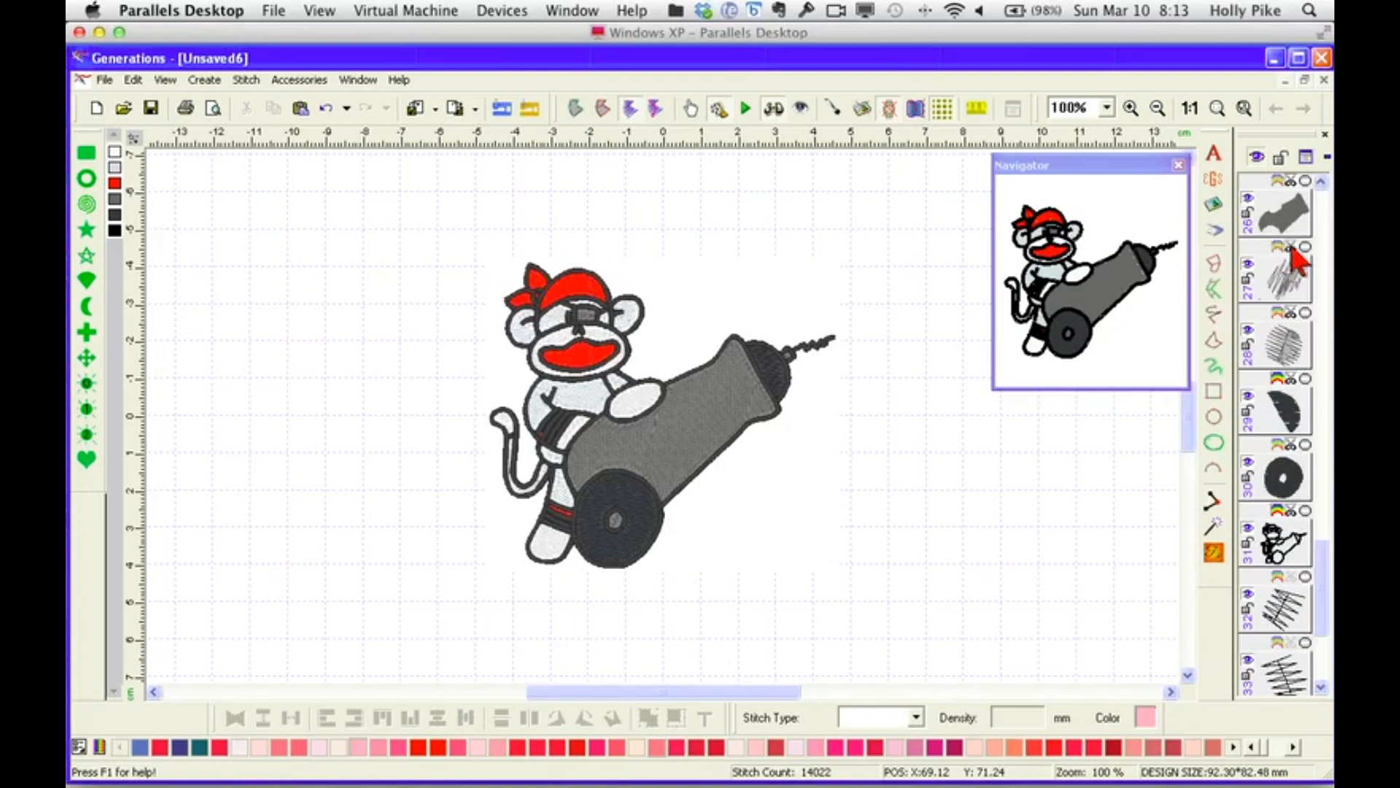
scroll(1309, 561, down, 3)
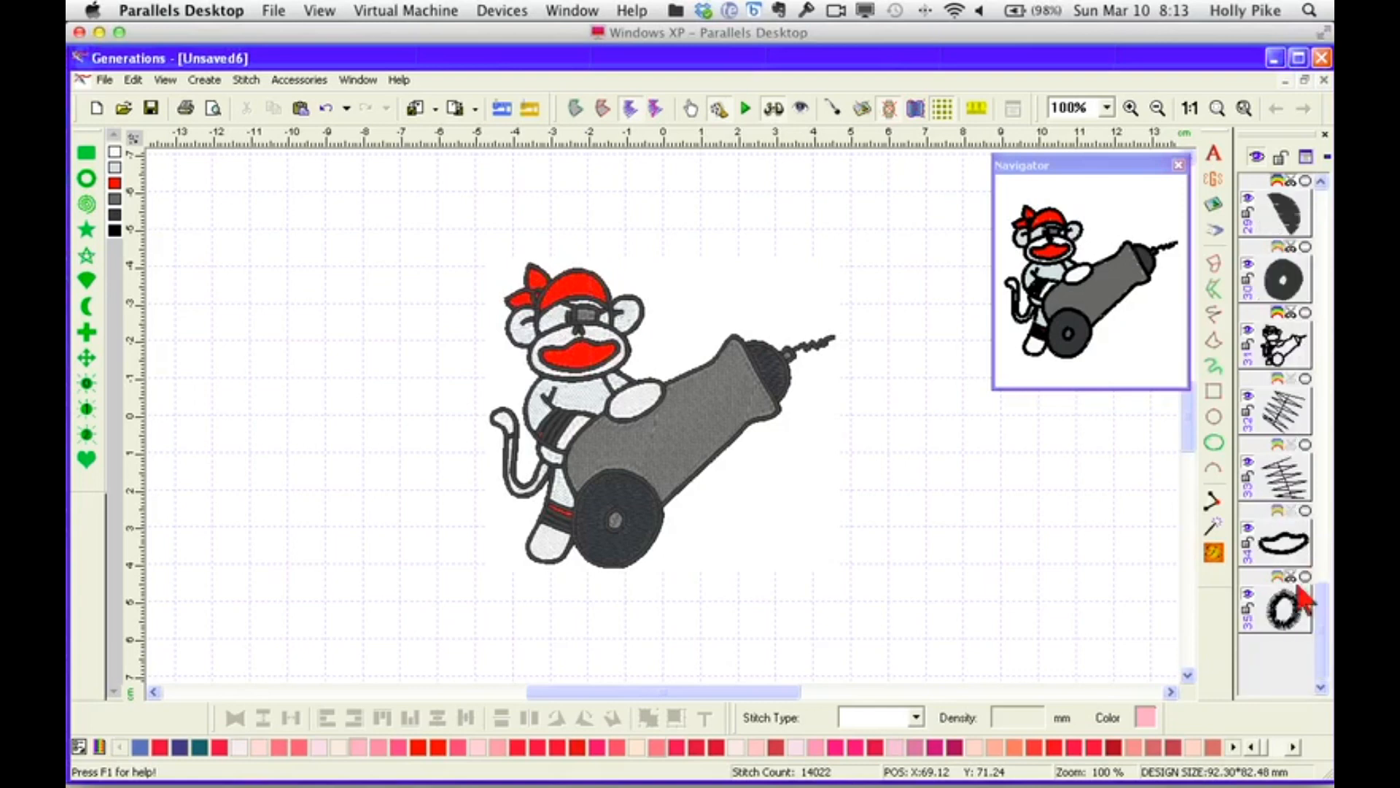
click(1291, 512)
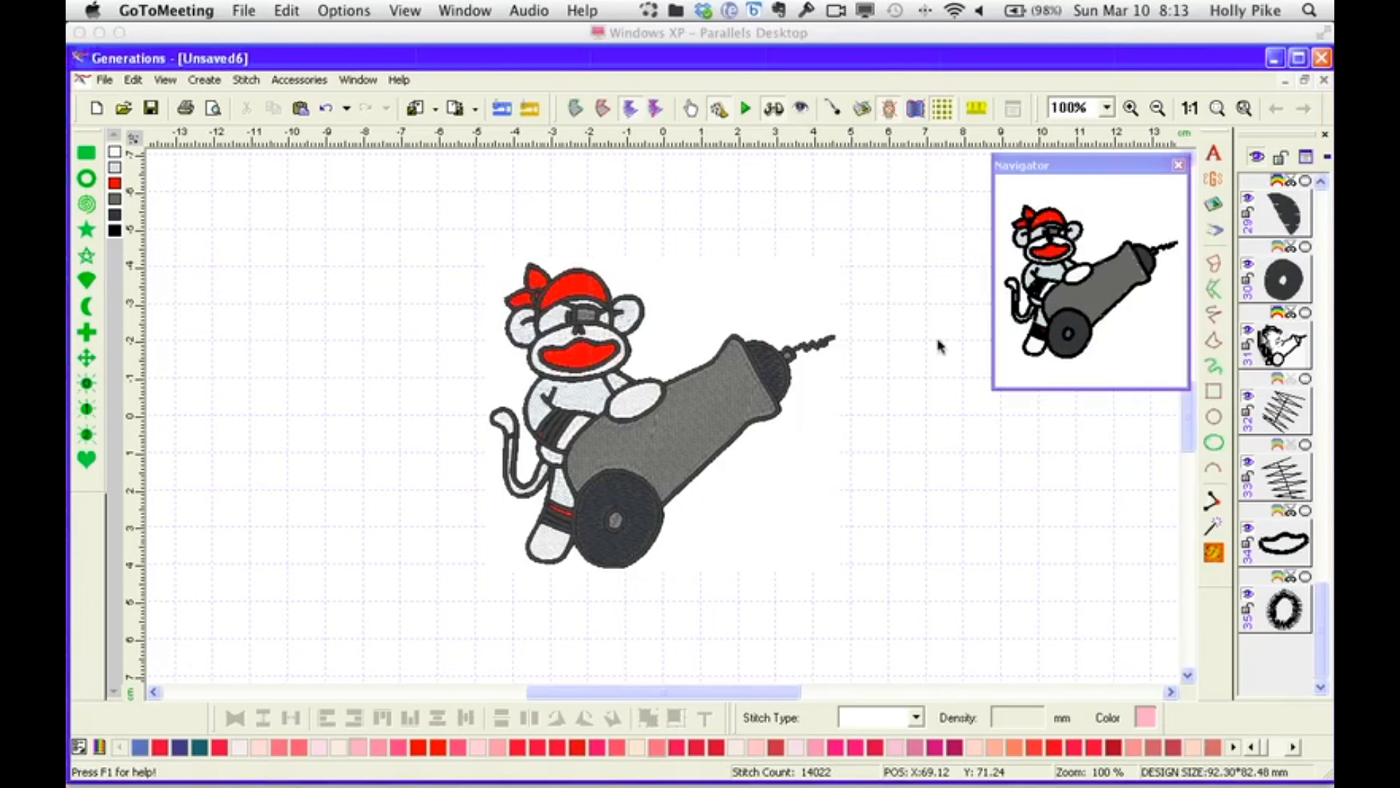
Close the sock monkey design without saving the changes.
click(1325, 82)
click(1322, 81)
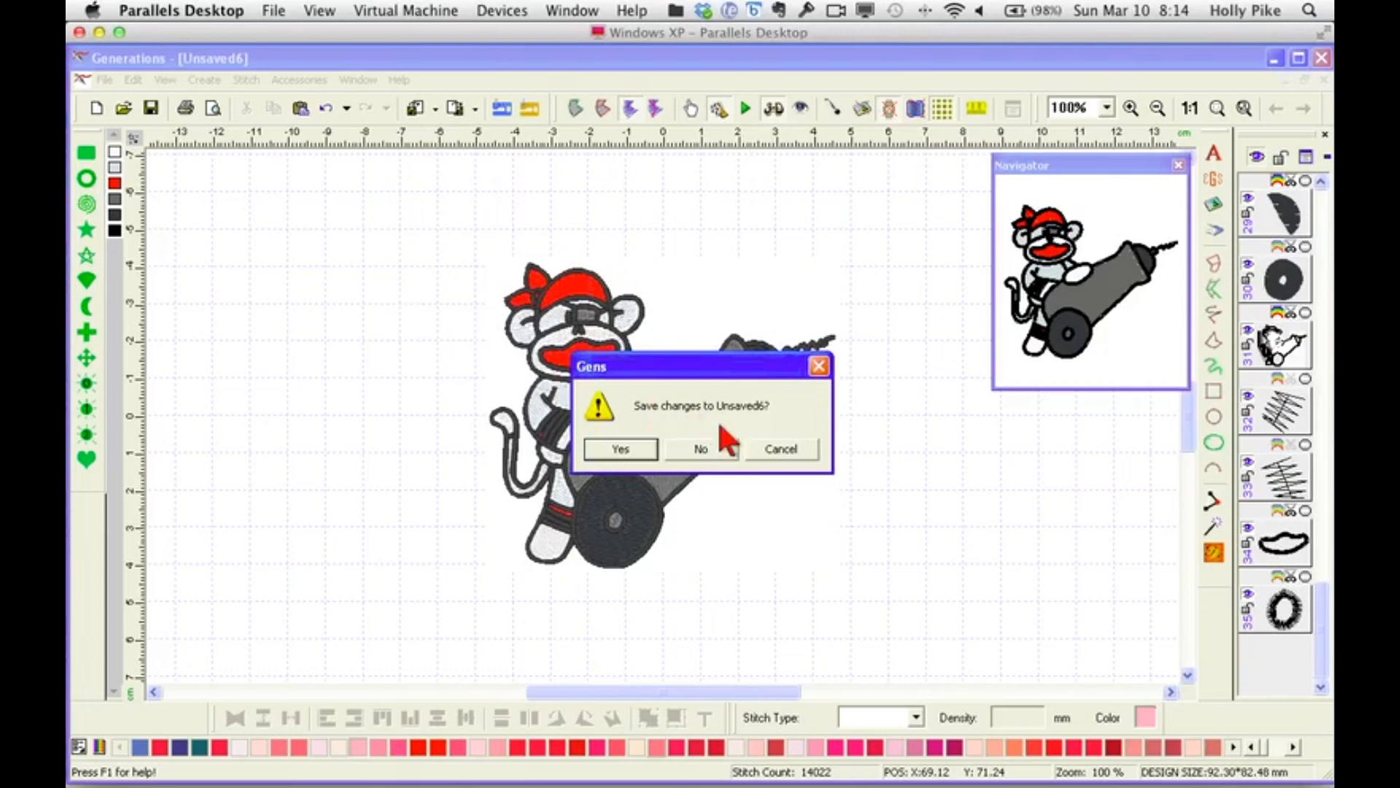
click(702, 448)
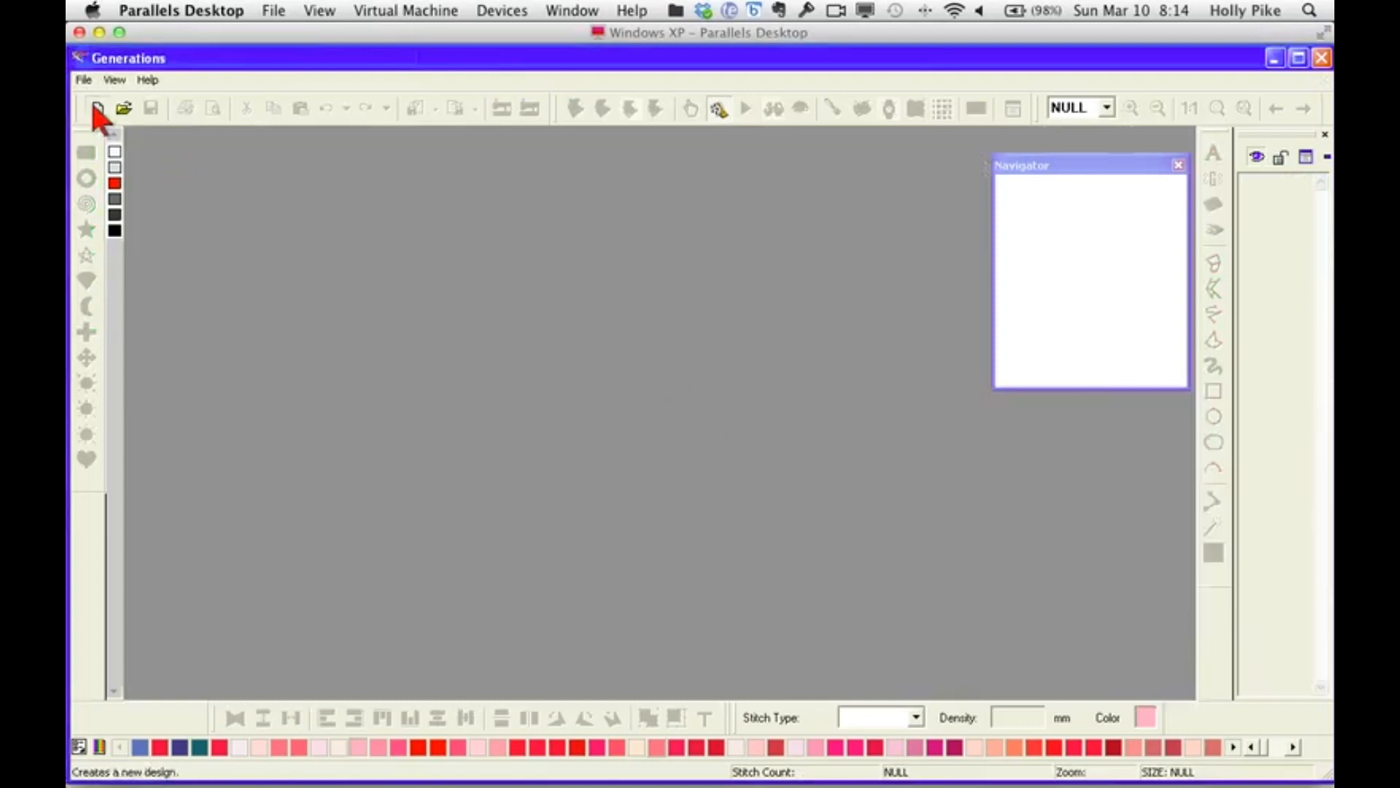
Start a new design and browse the graphics to the DesignStitch.com\AAA-SHARED-ADULT\SHARED-Borderless Flowers folder.
click(95, 110)
click(1216, 211)
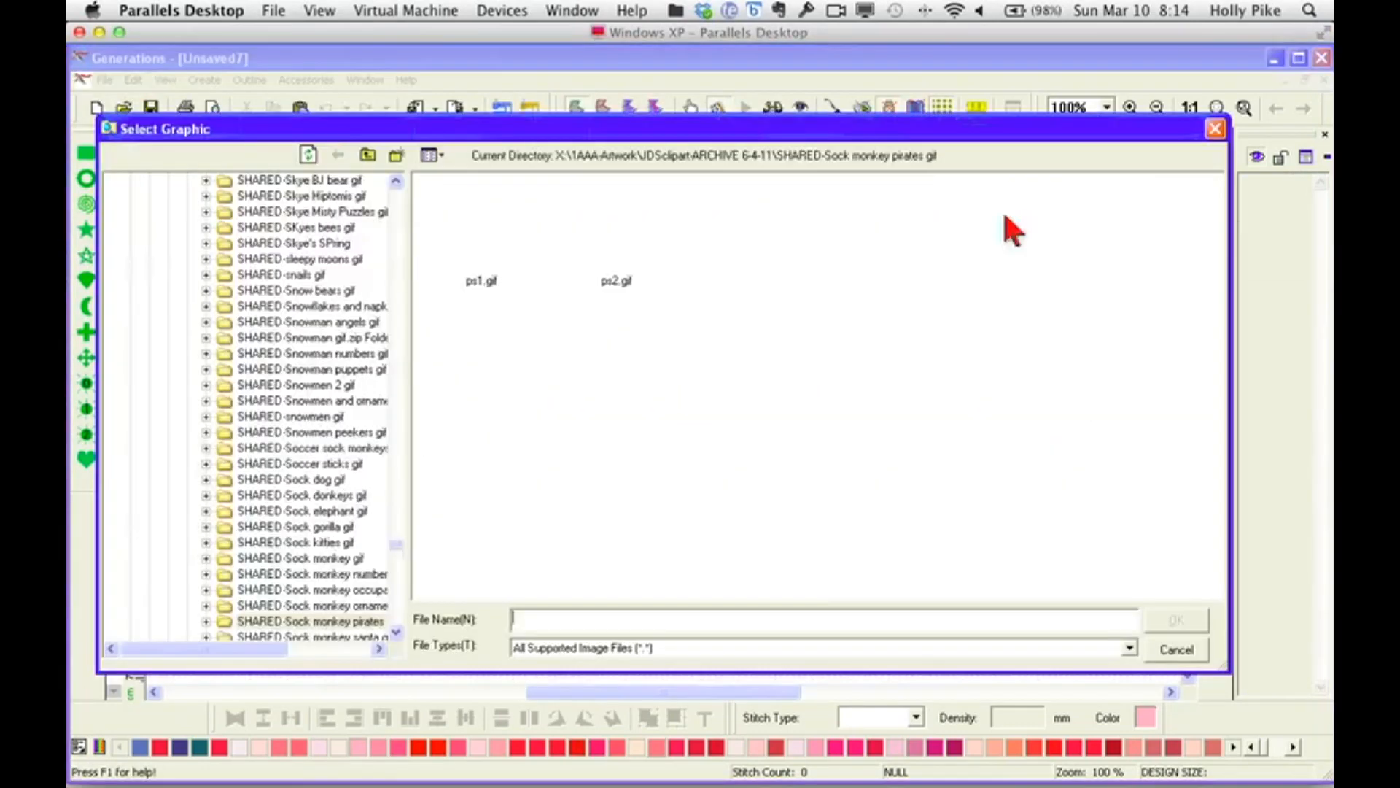
drag(397, 545, 393, 191)
click(187, 479)
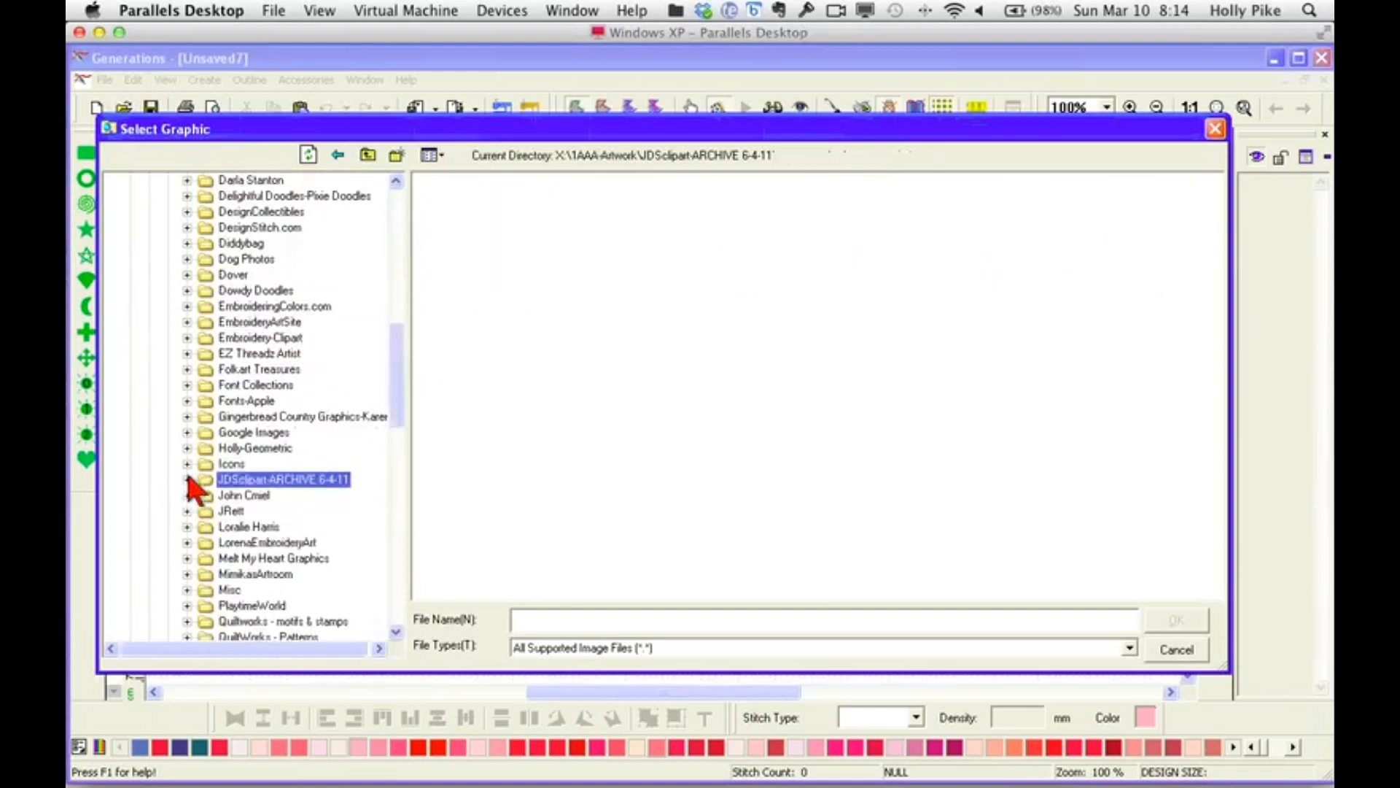
drag(397, 350, 397, 328)
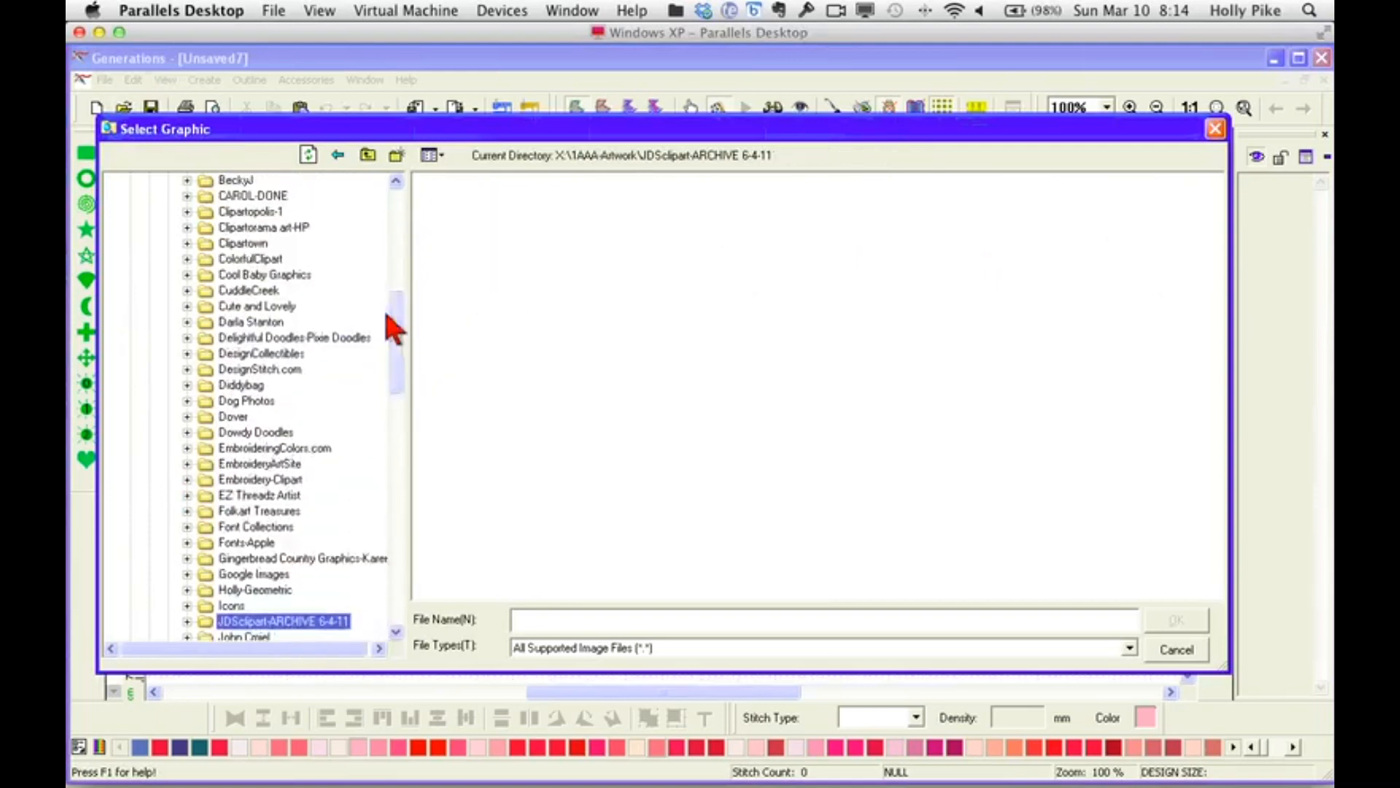
click(189, 371)
drag(395, 266, 400, 276)
click(310, 306)
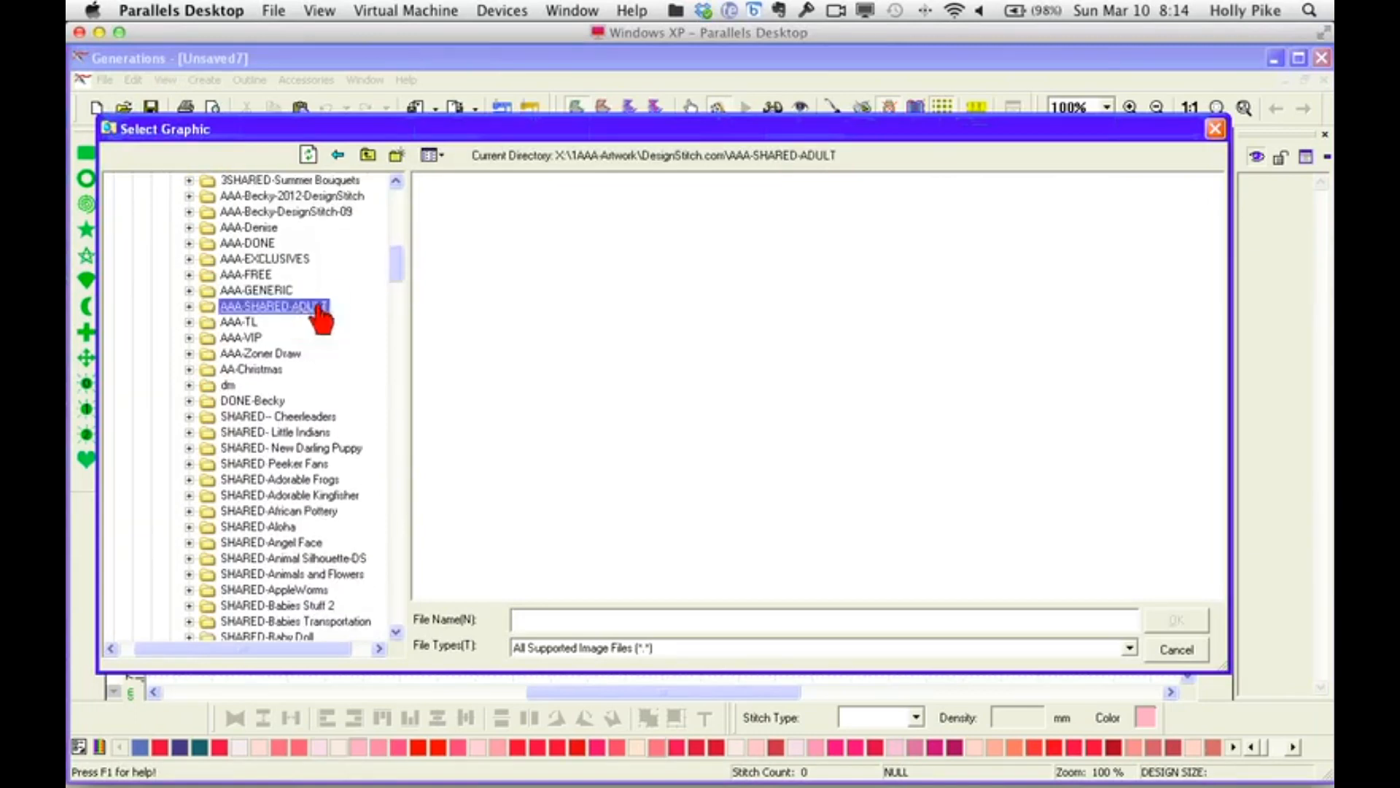
click(191, 305)
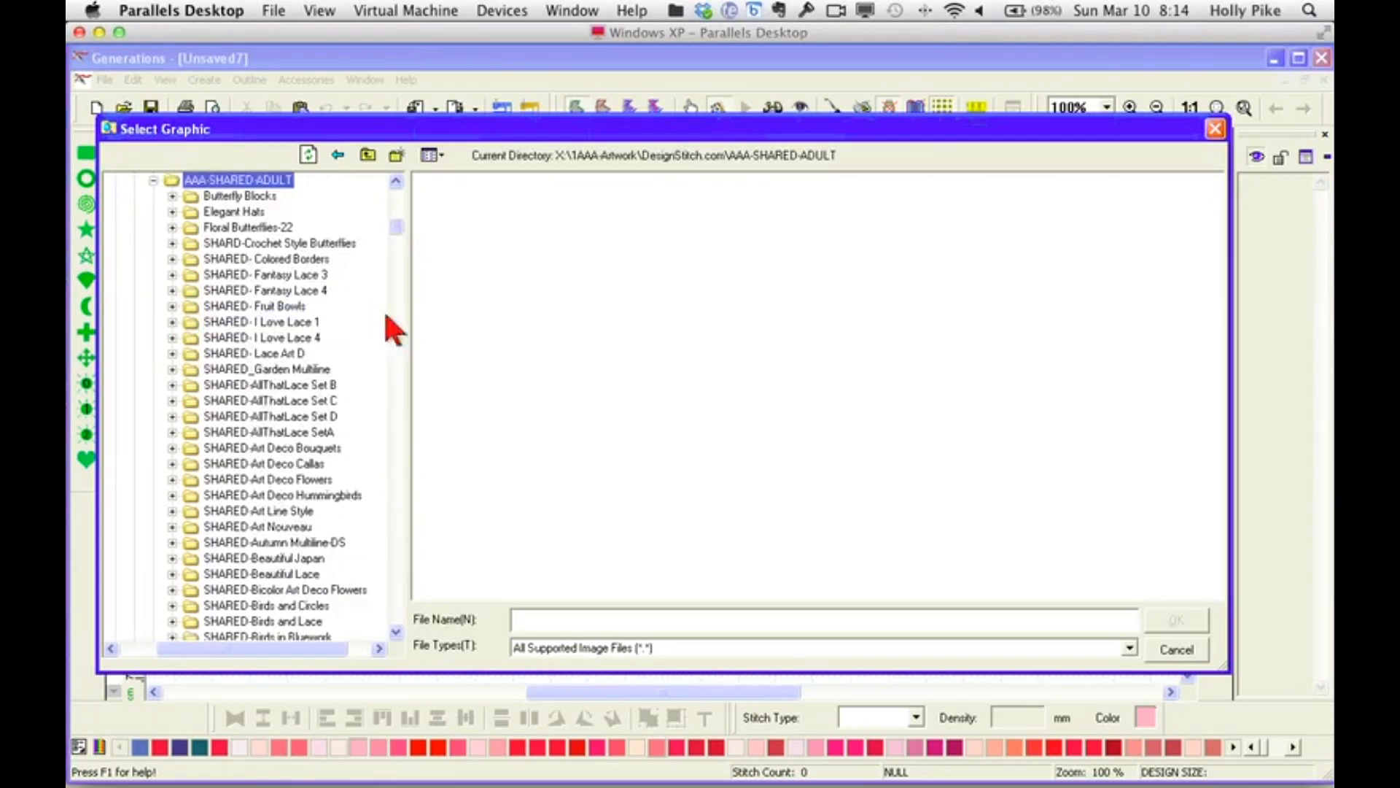
scroll(398, 240, down, 6)
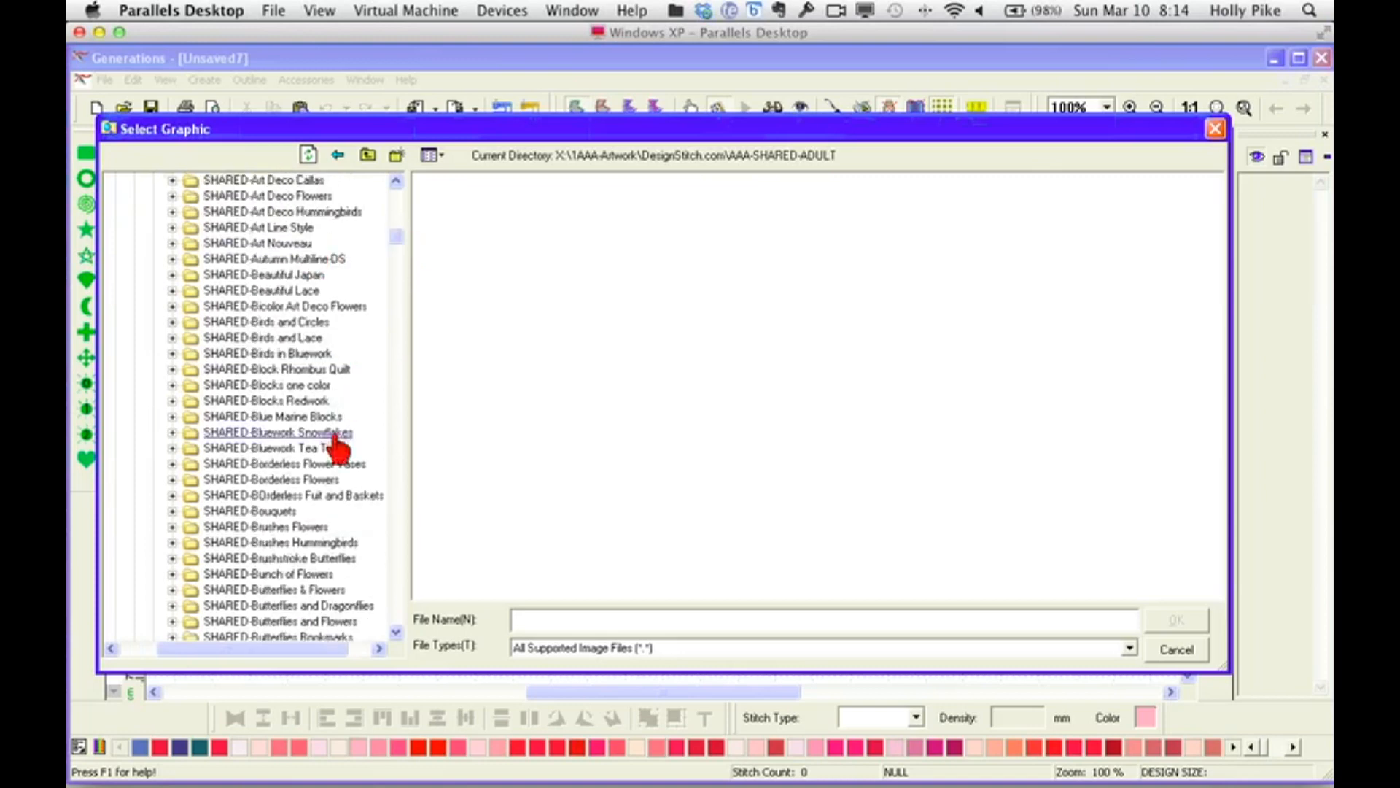
click(324, 480)
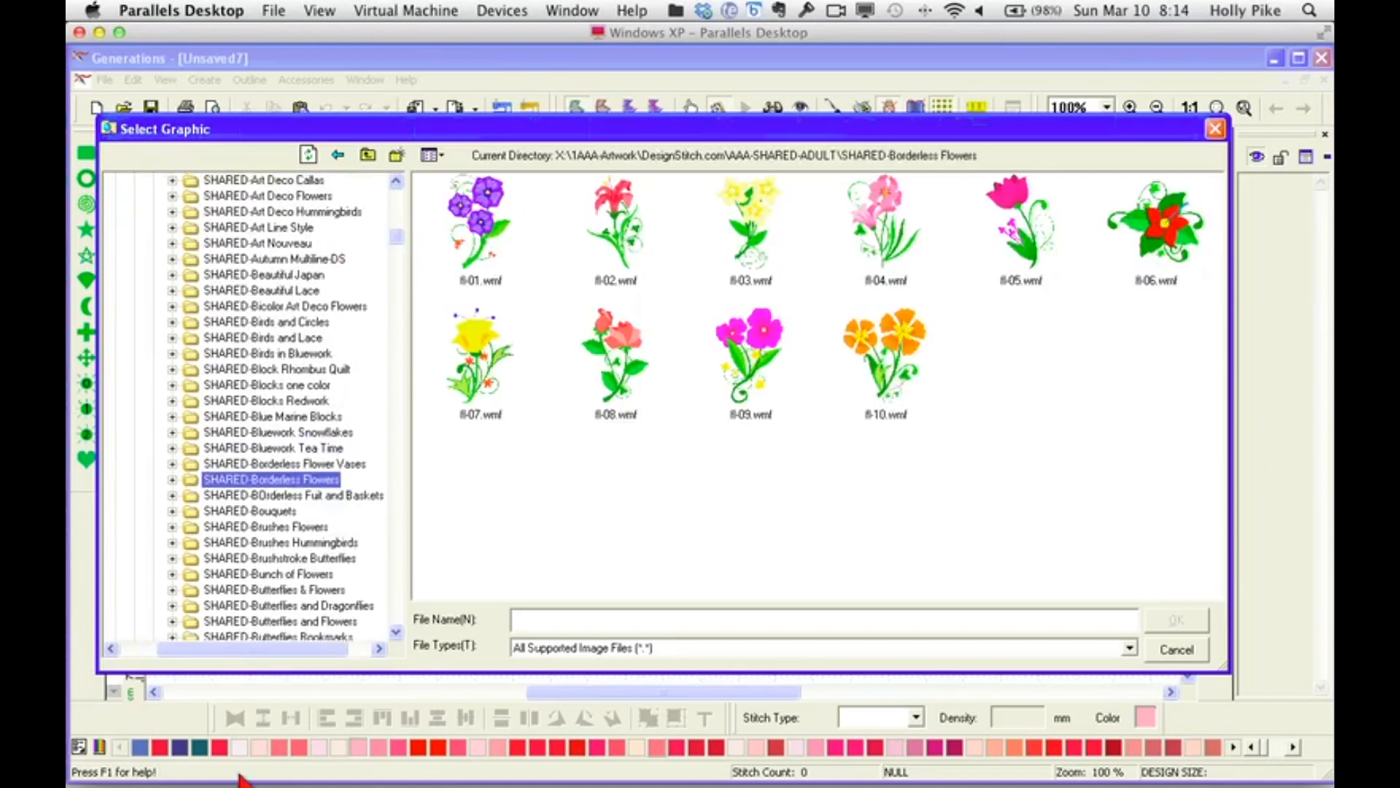
Insert fl-10.wmf as simple artwork without a background color, resized to 95 mm wide with its aspect ratio maintained.
double_click(889, 365)
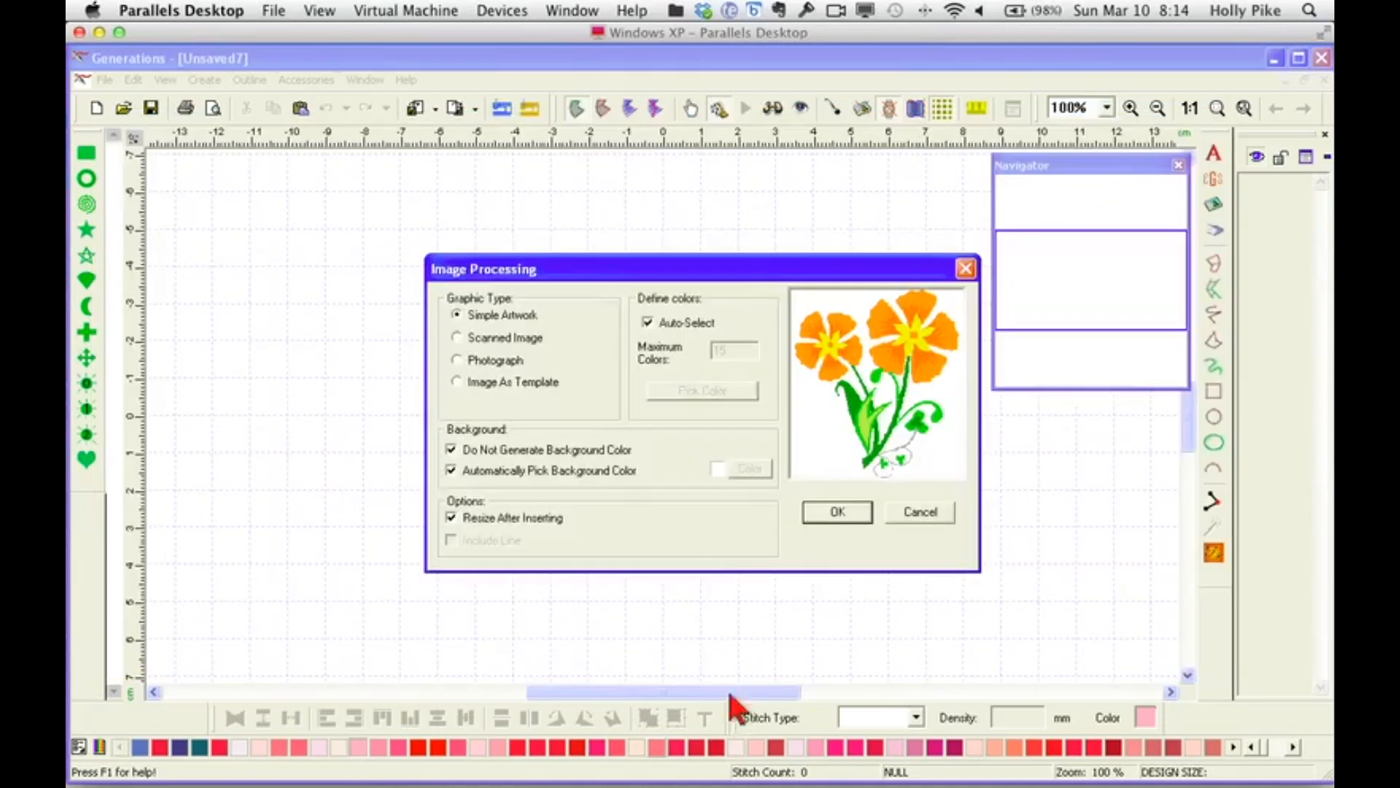
click(851, 519)
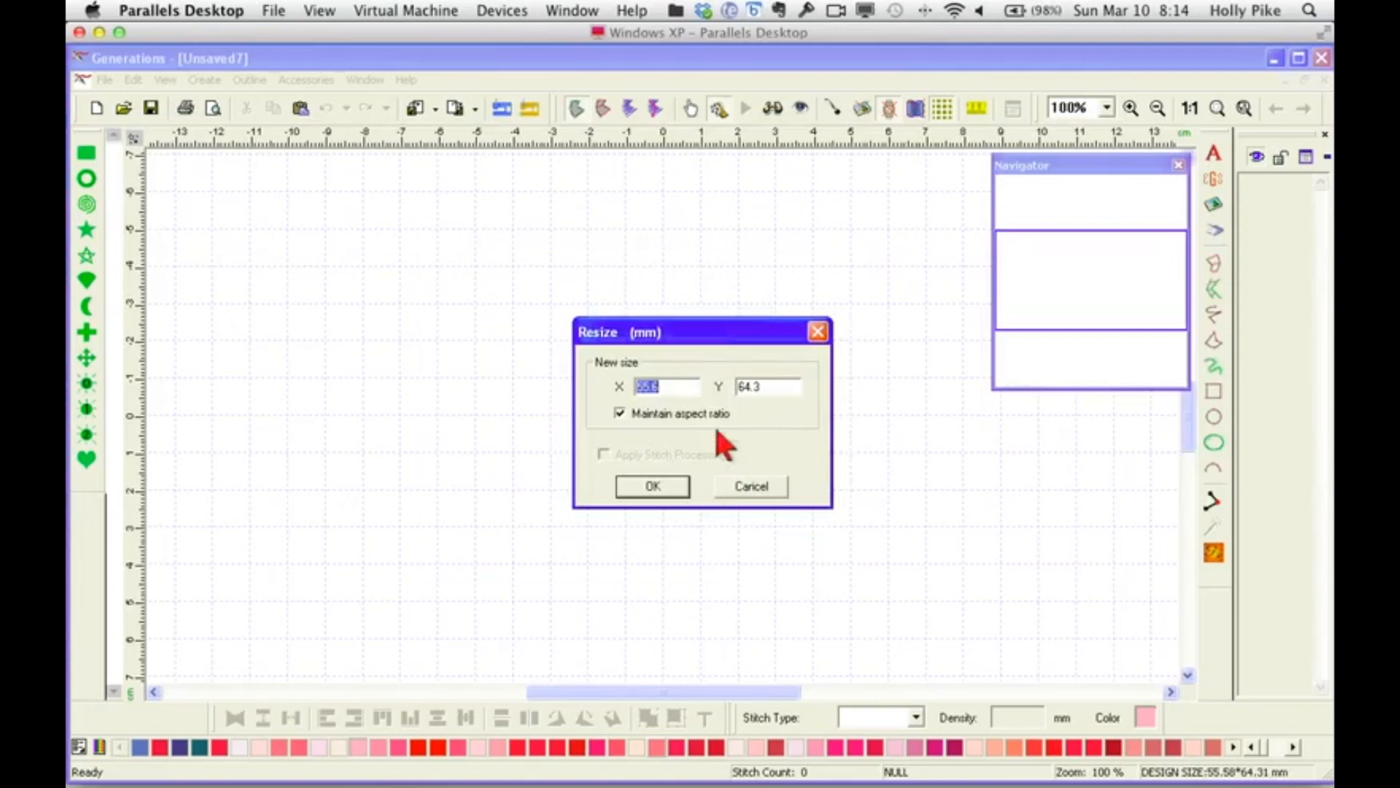
text(95)
click(676, 487)
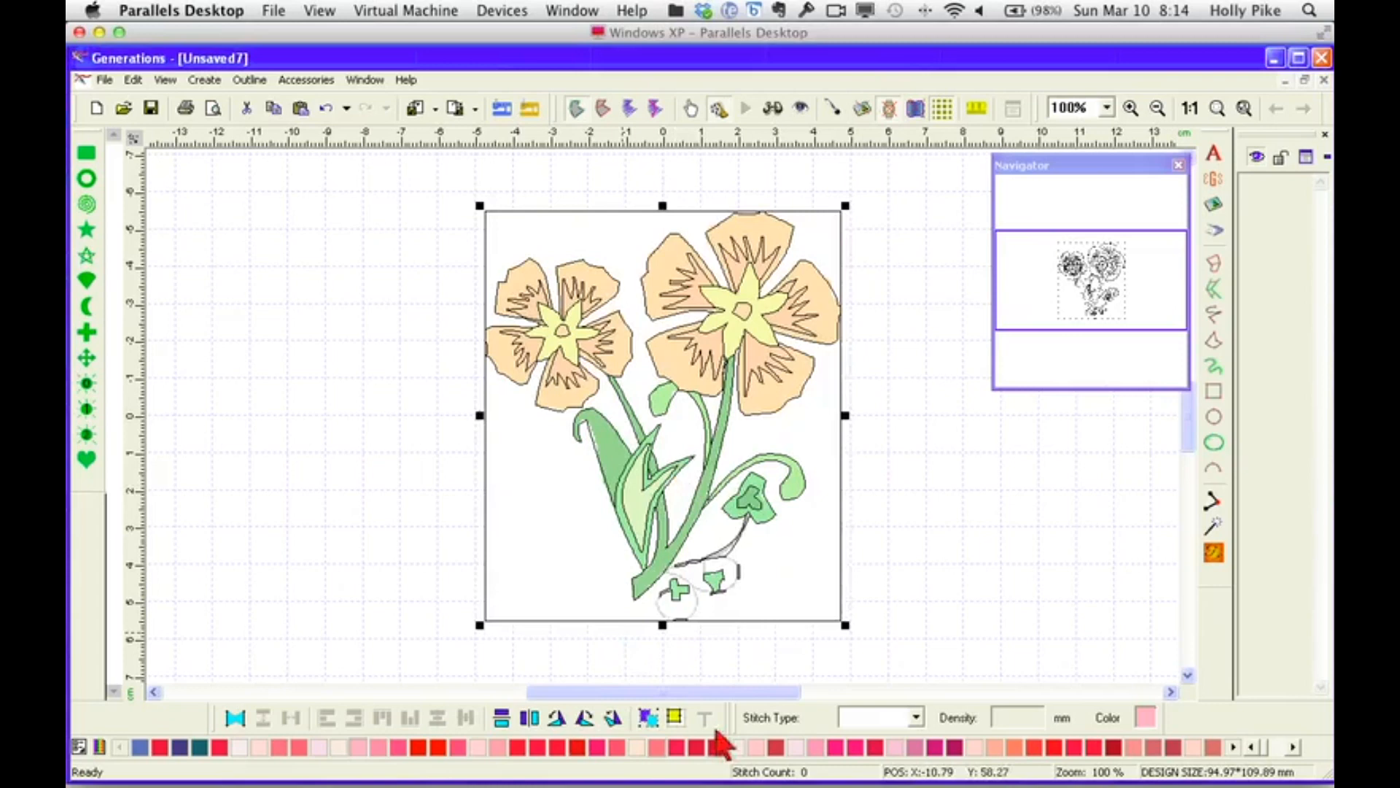
Select the white background areas around and between the flowers and stems, and remove them from the outlines.
click(805, 554)
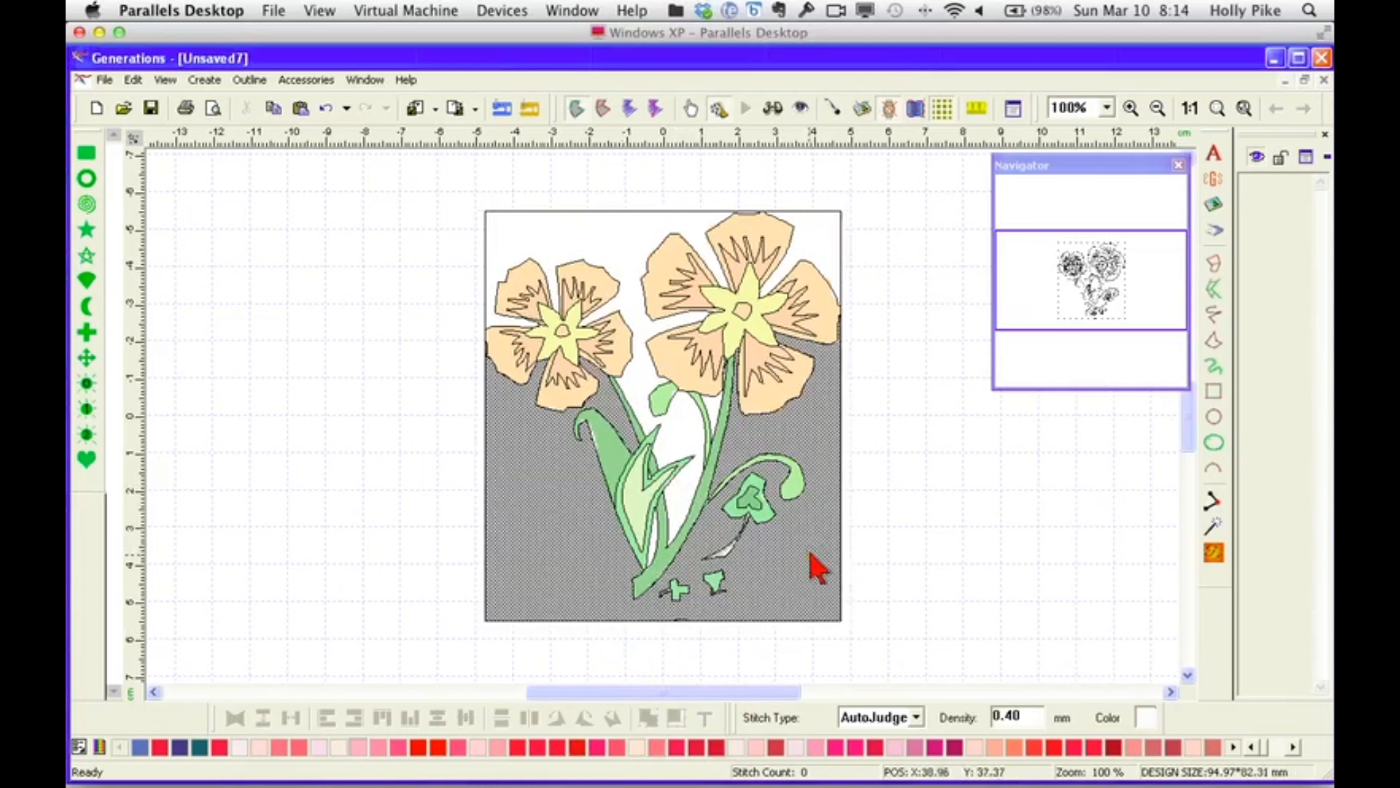
click(674, 520)
click(715, 422)
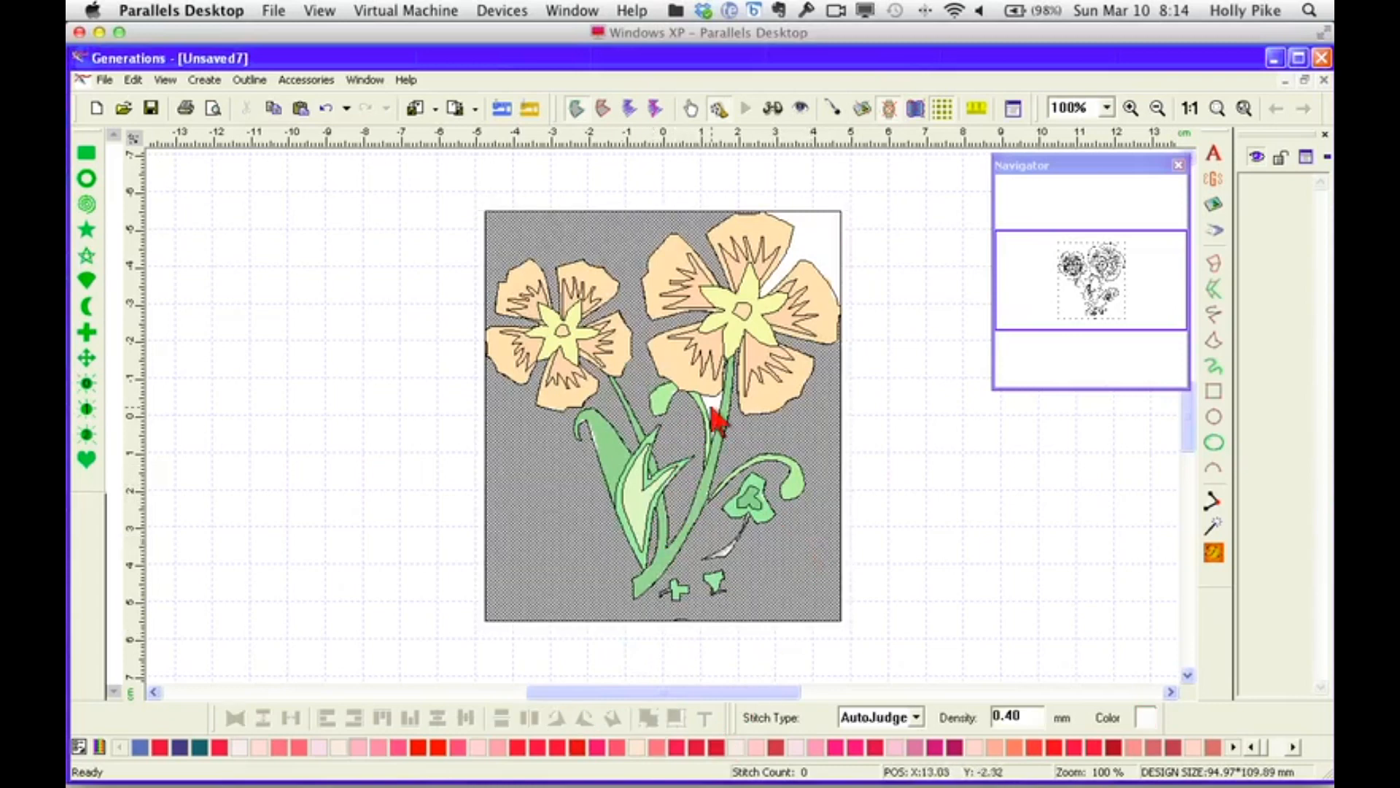
click(811, 257)
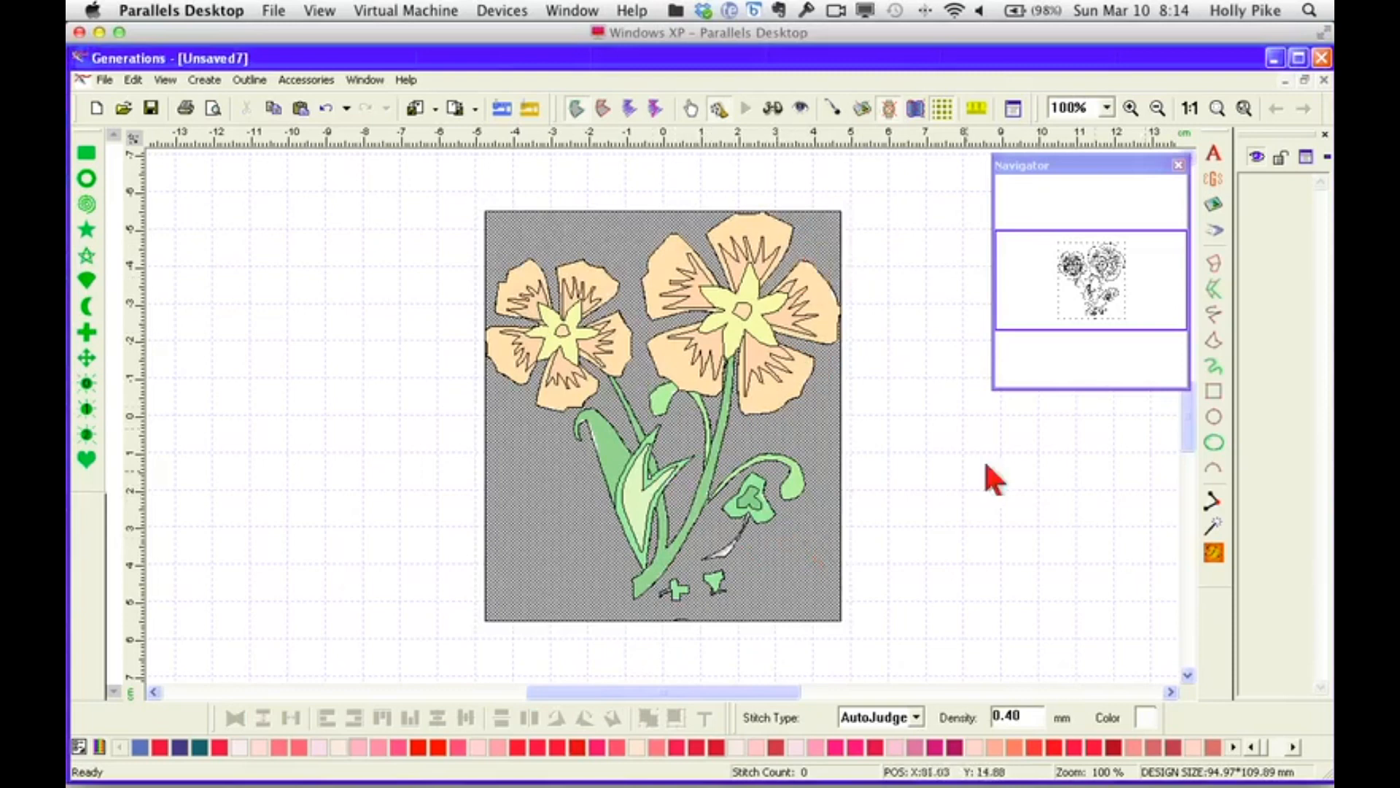
click(936, 633)
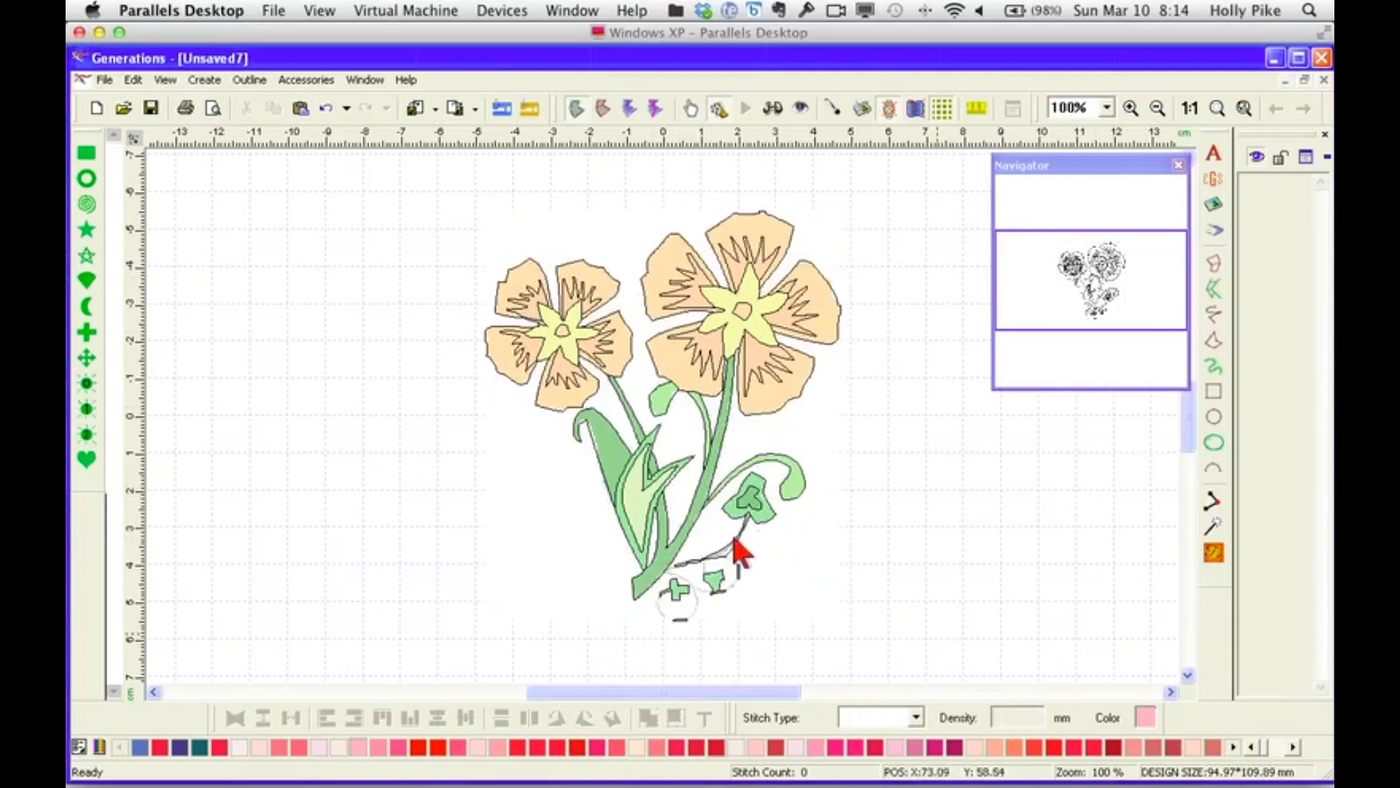
Inspect the flower outlines at 400%, generate the stitches for the whole design and display them in the realistic 3D view.
click(1106, 108)
click(1072, 206)
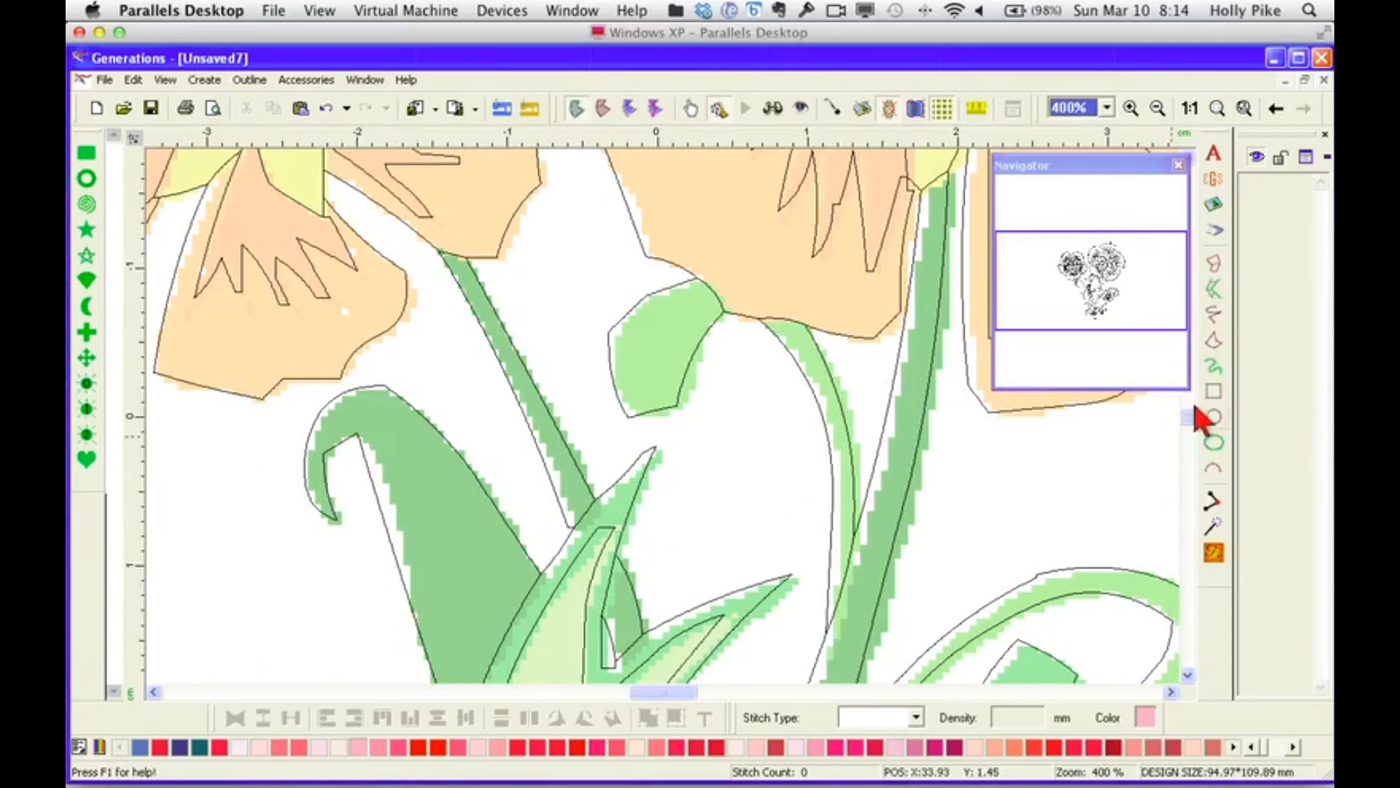
click(1217, 109)
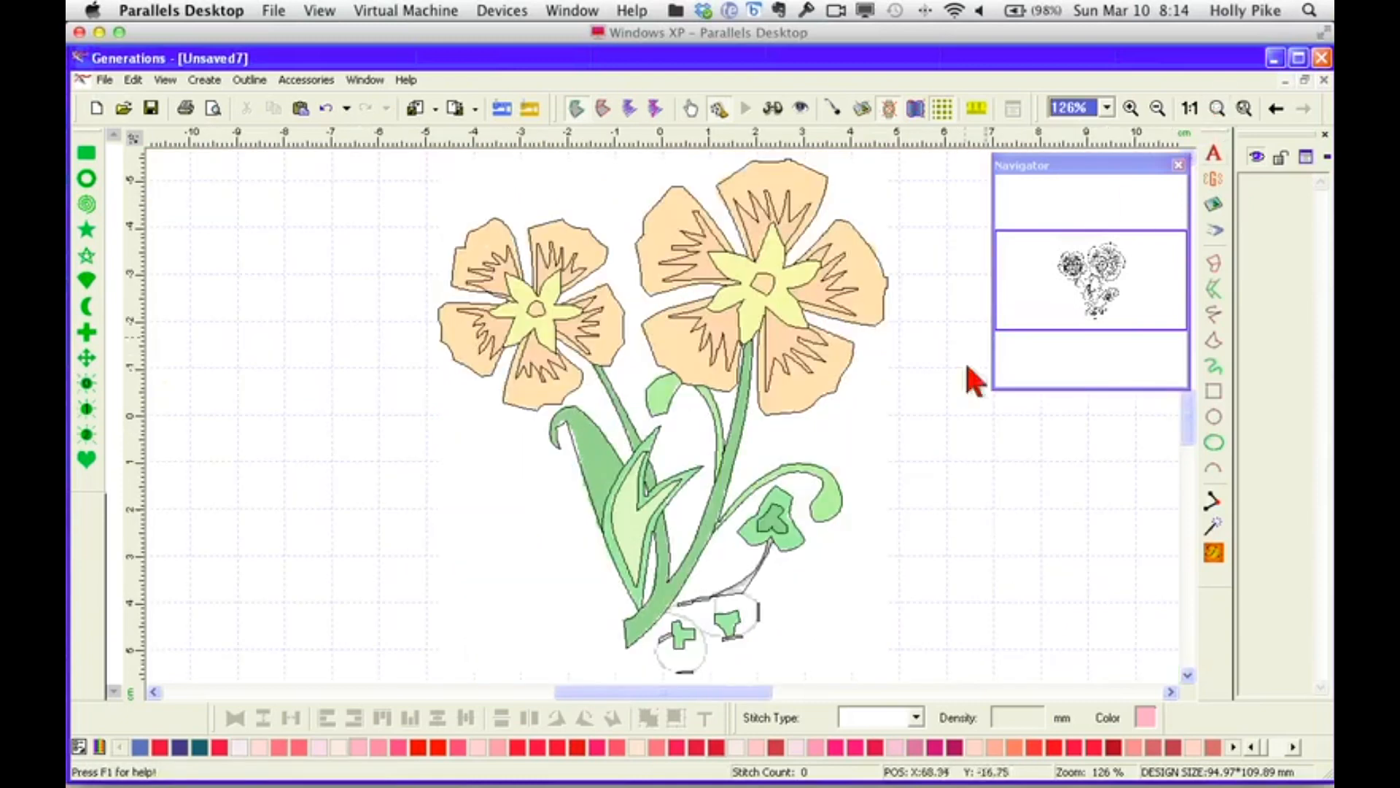
click(1213, 552)
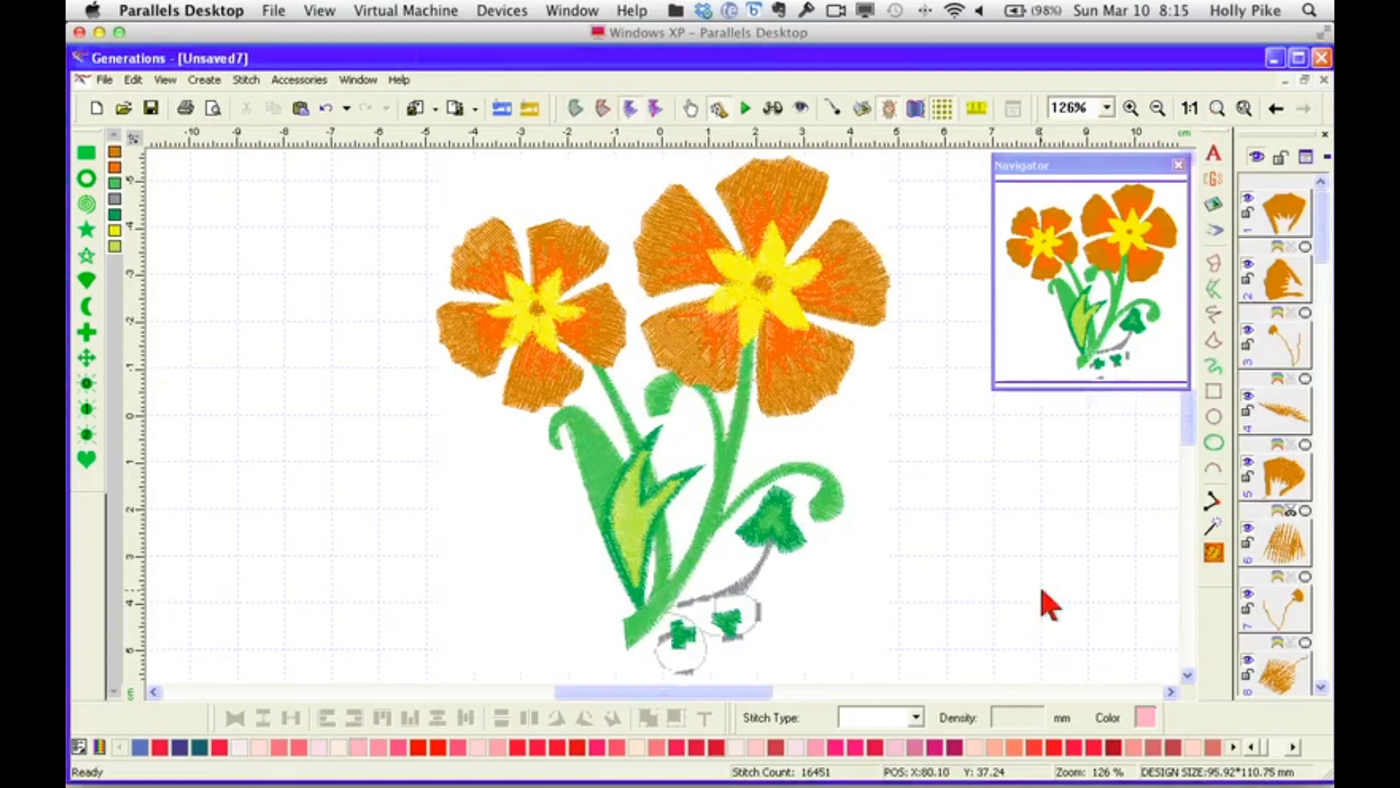
click(773, 110)
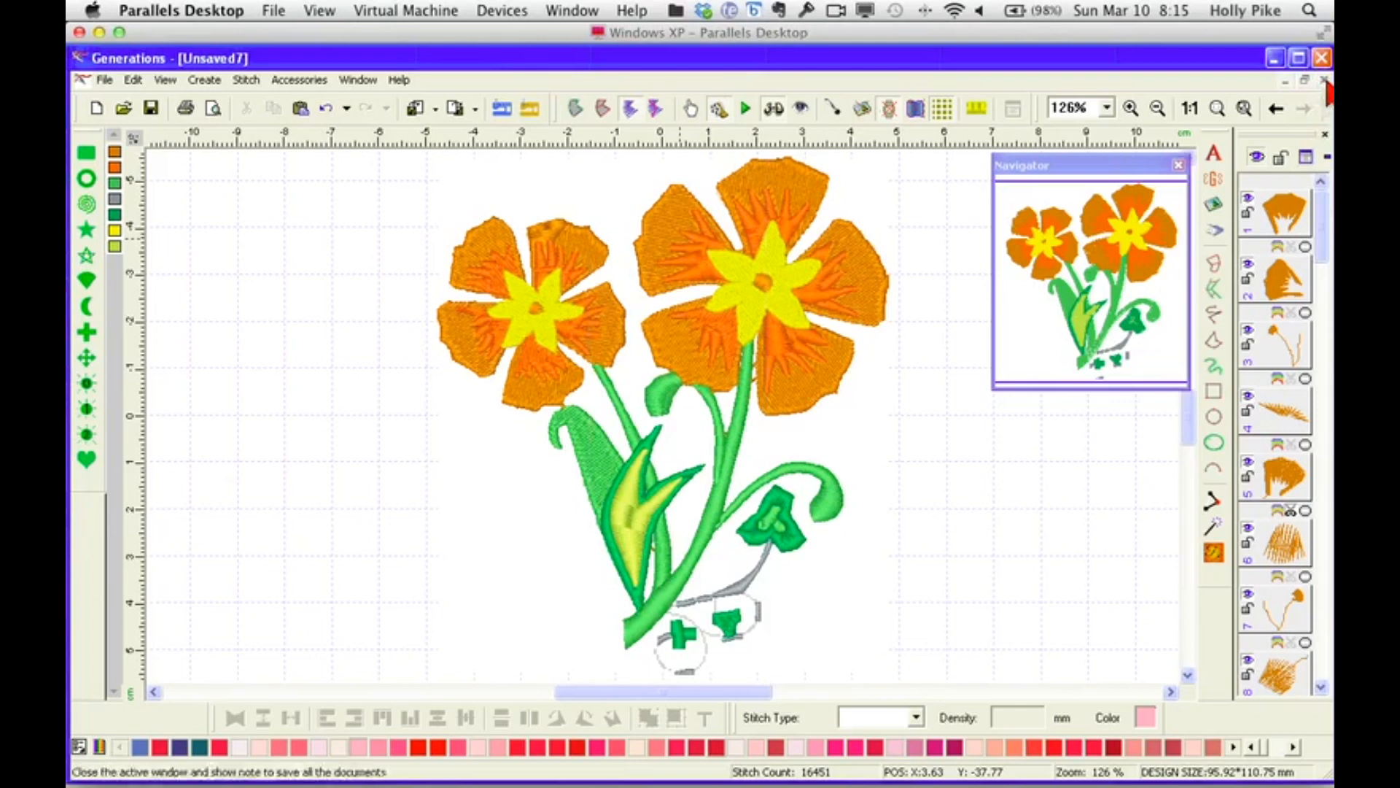
Close the orange flower design without saving the changes and start a new blank design.
click(1324, 80)
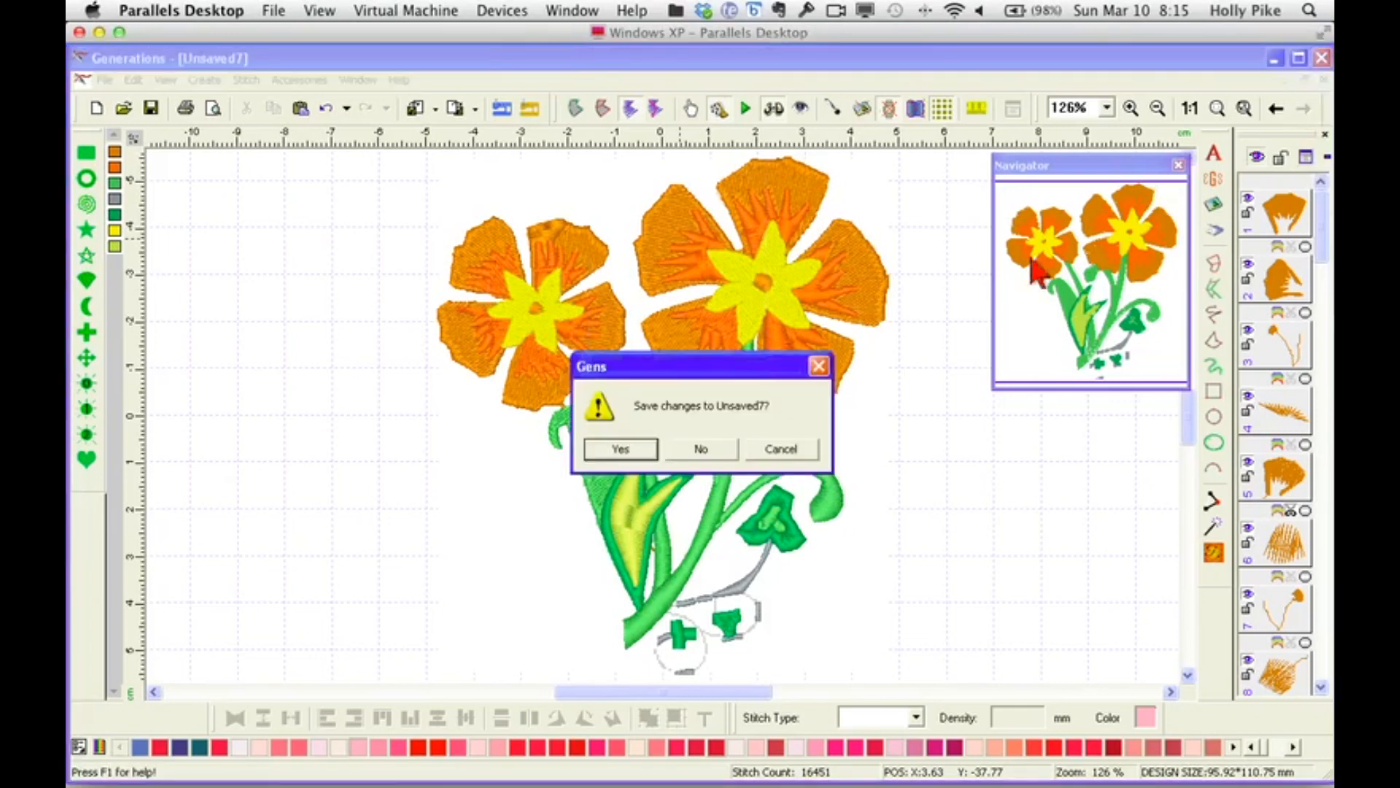
click(726, 447)
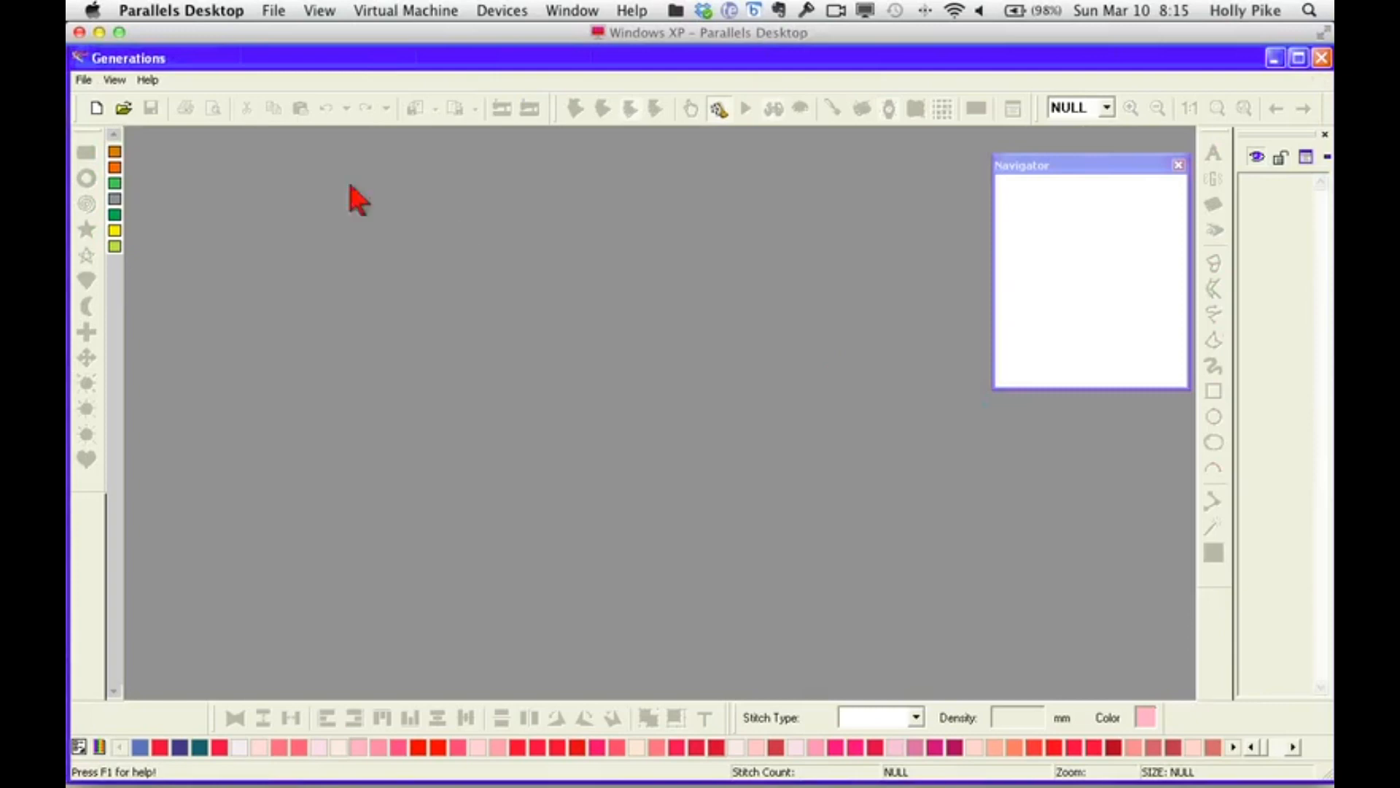
click(98, 108)
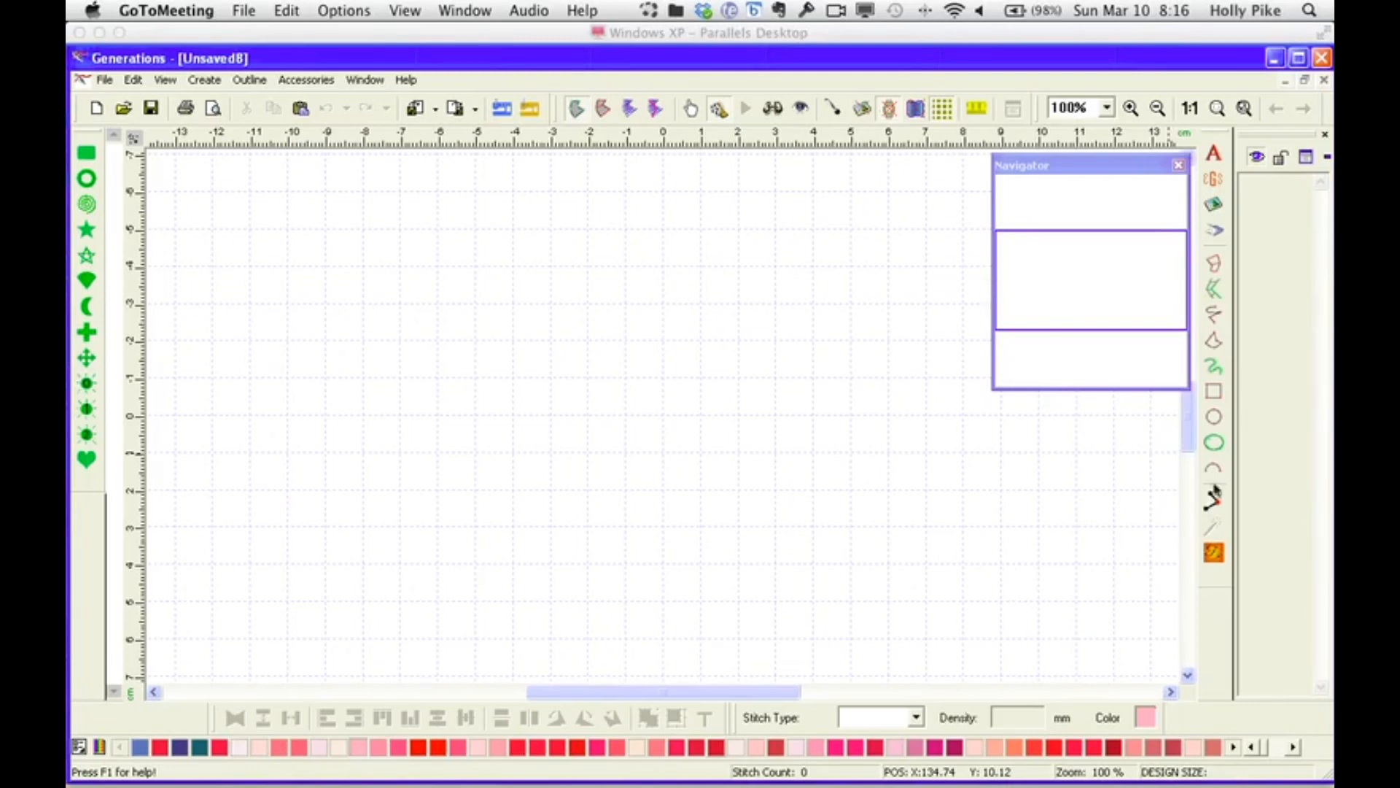
click(1212, 207)
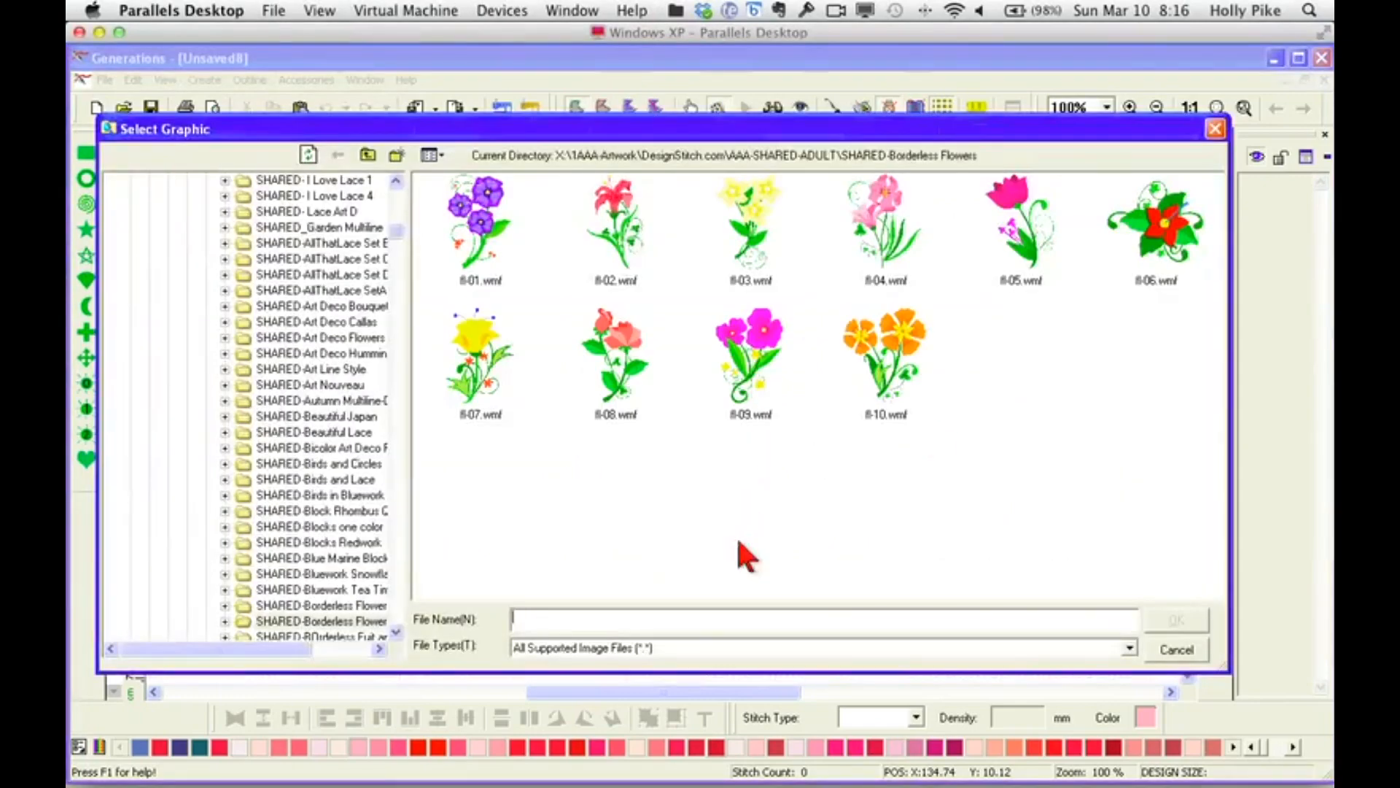
double_click(1161, 232)
click(525, 382)
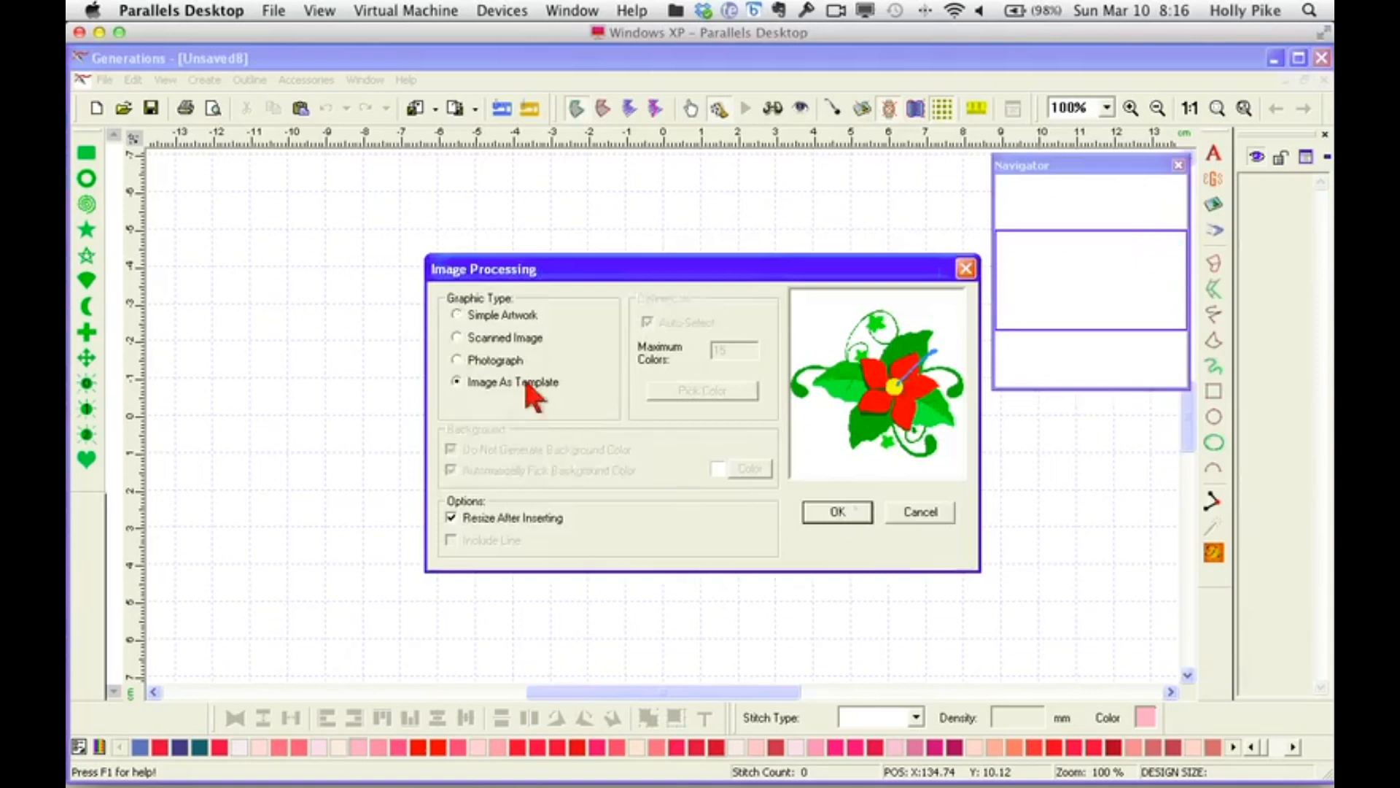
click(838, 513)
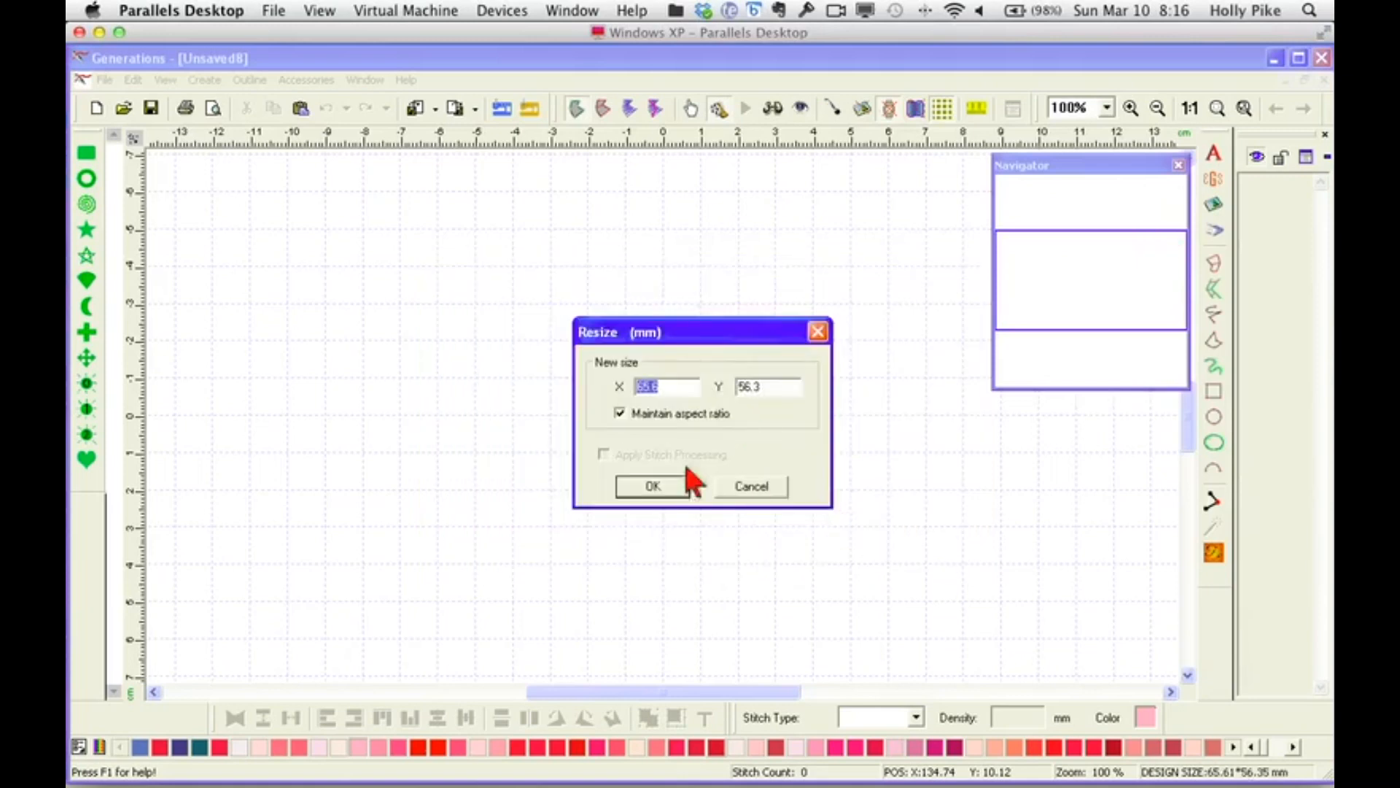
text(95)
click(660, 486)
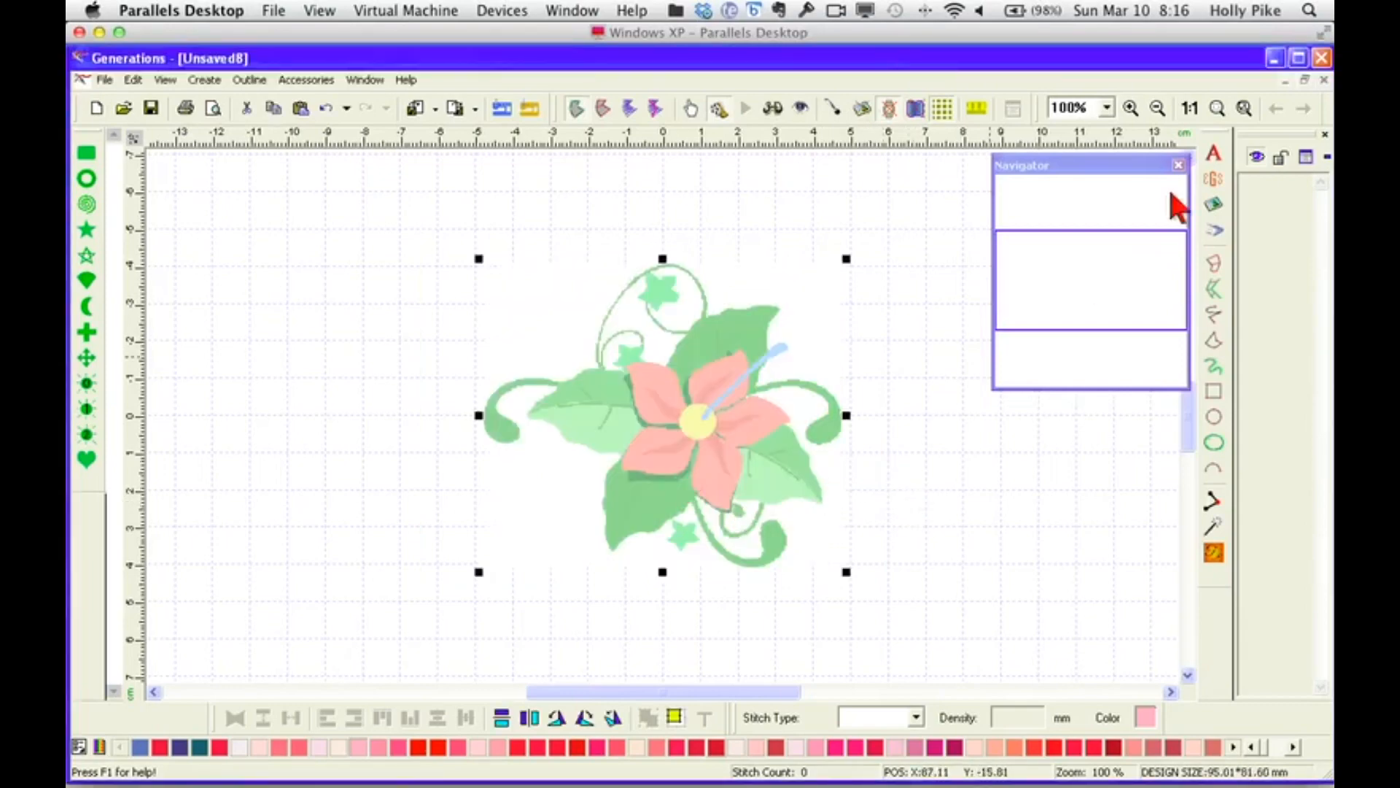
key(Delete)
Insert fl-06.wmf as an image template, resized to 95 mm high with its aspect ratio maintained.
click(1214, 205)
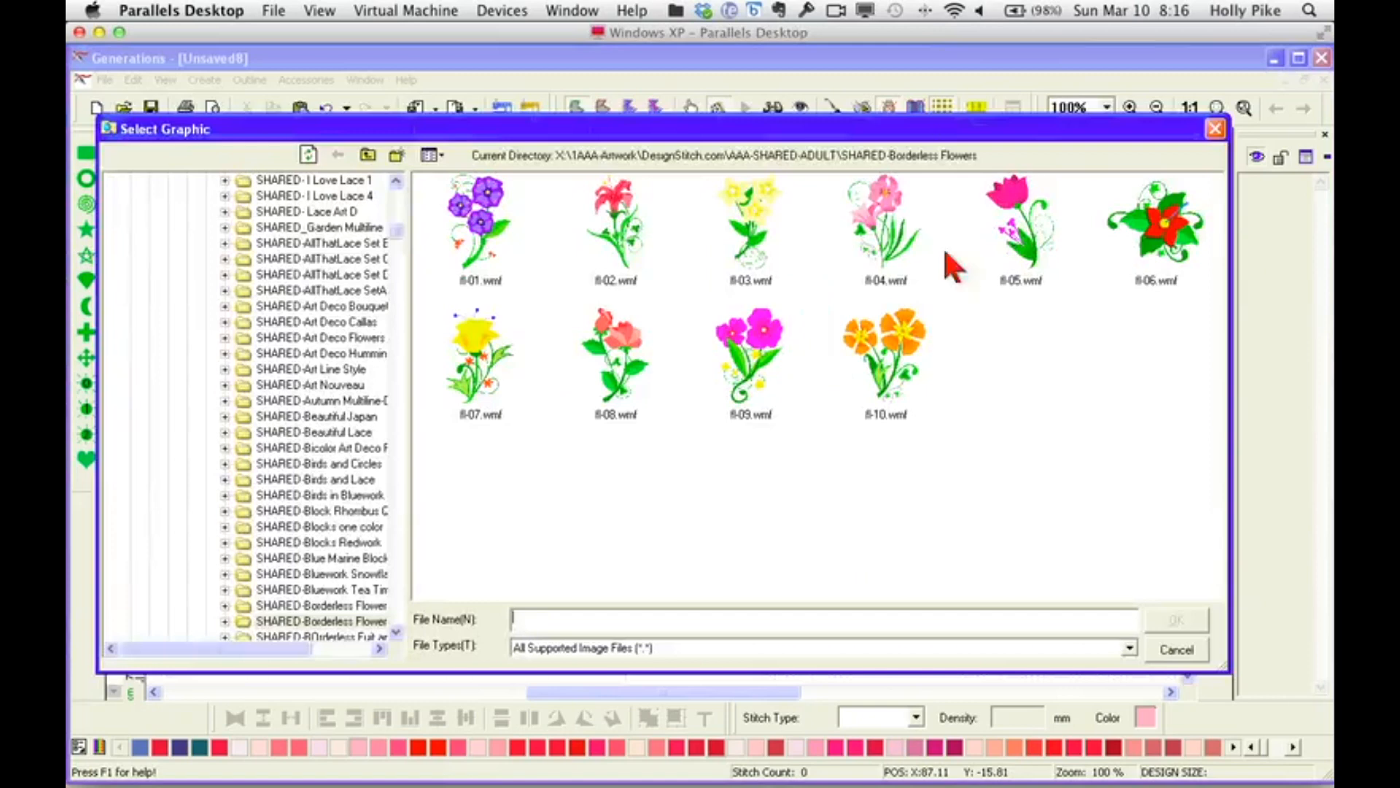
double_click(1161, 245)
click(520, 382)
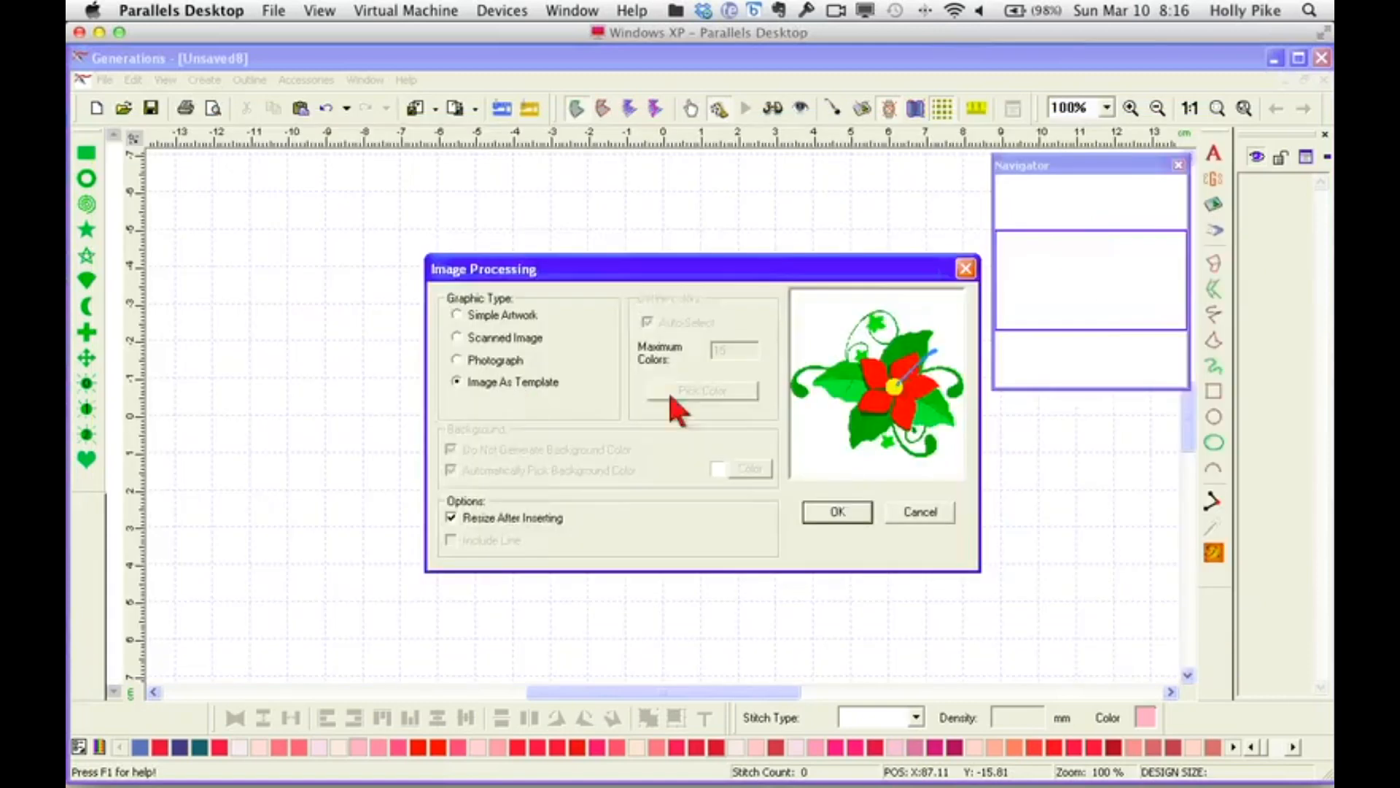
click(846, 516)
key(Tab)
text(95)
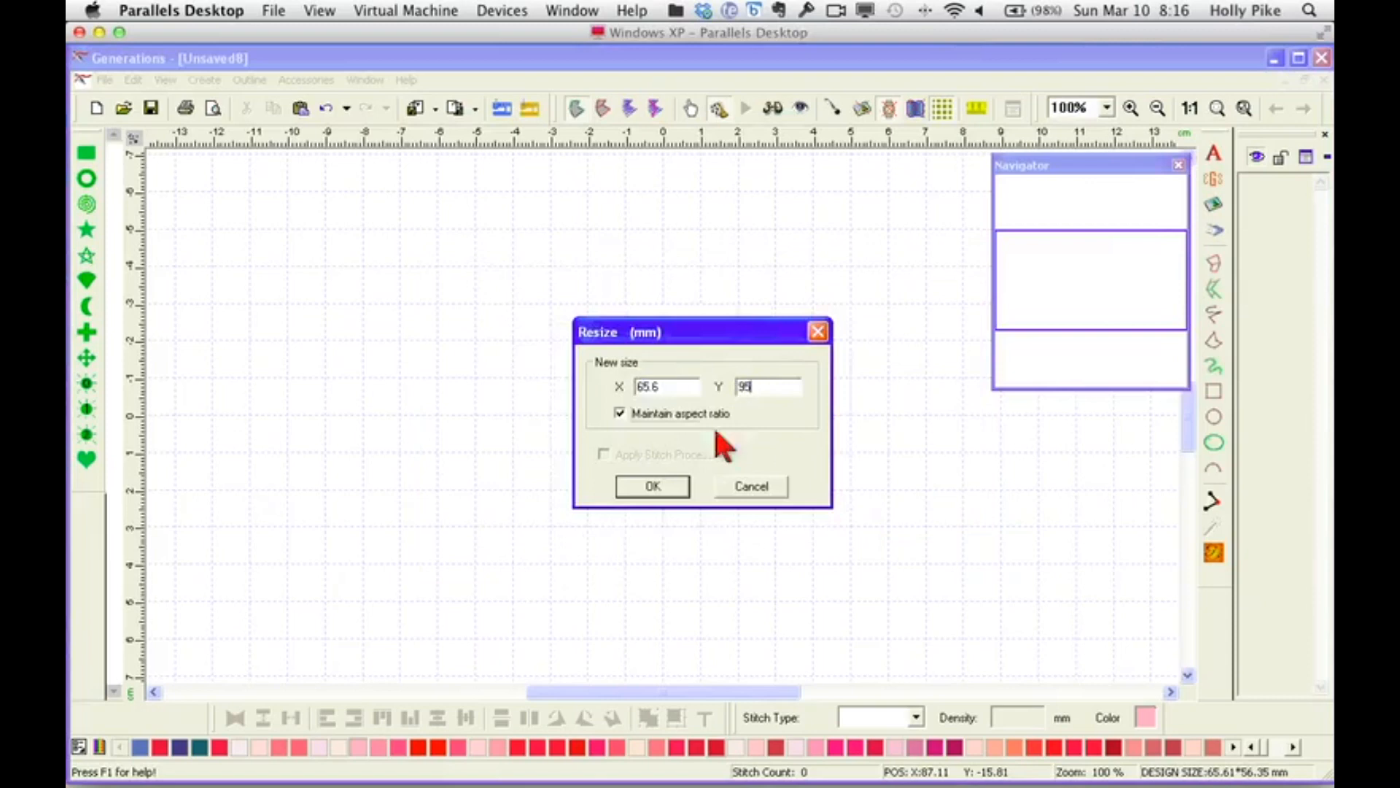
click(667, 486)
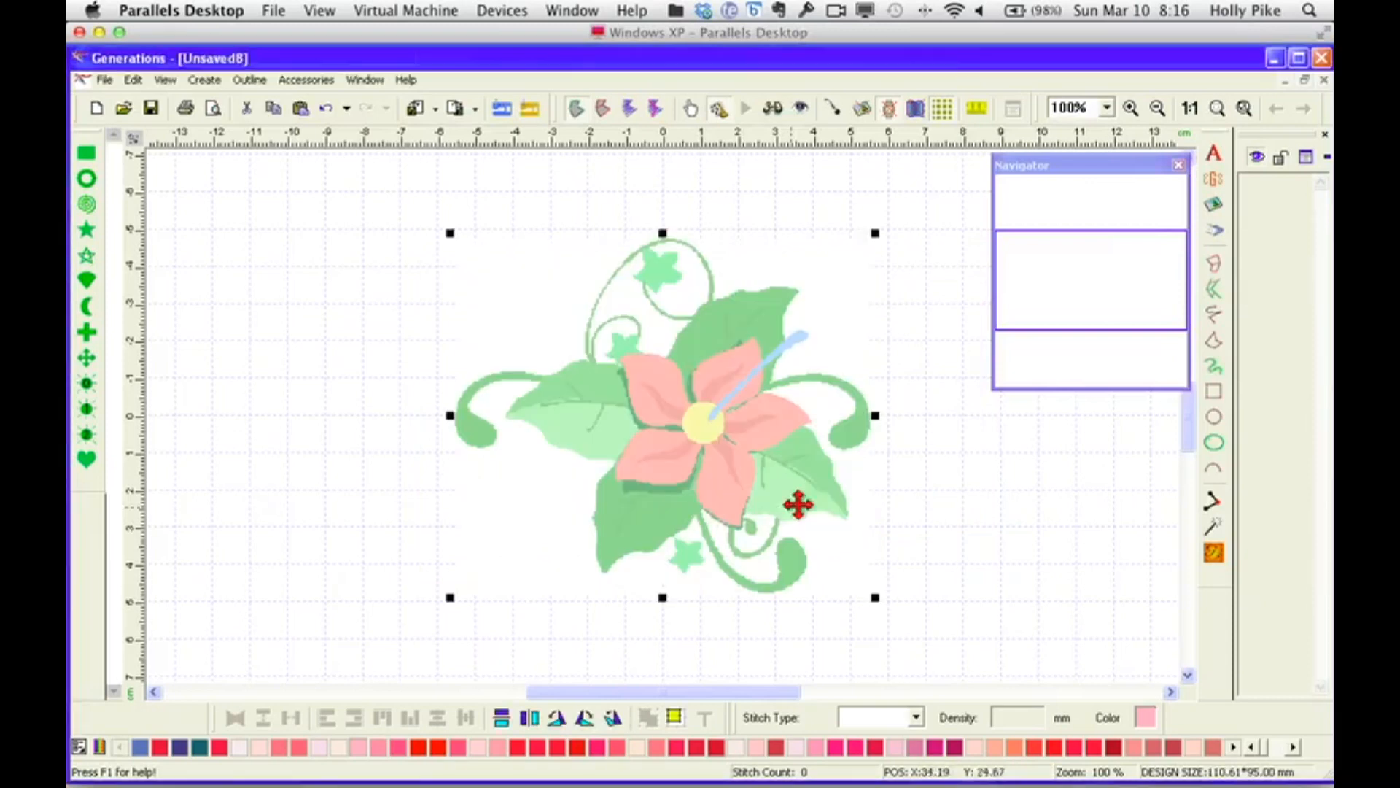
click(963, 487)
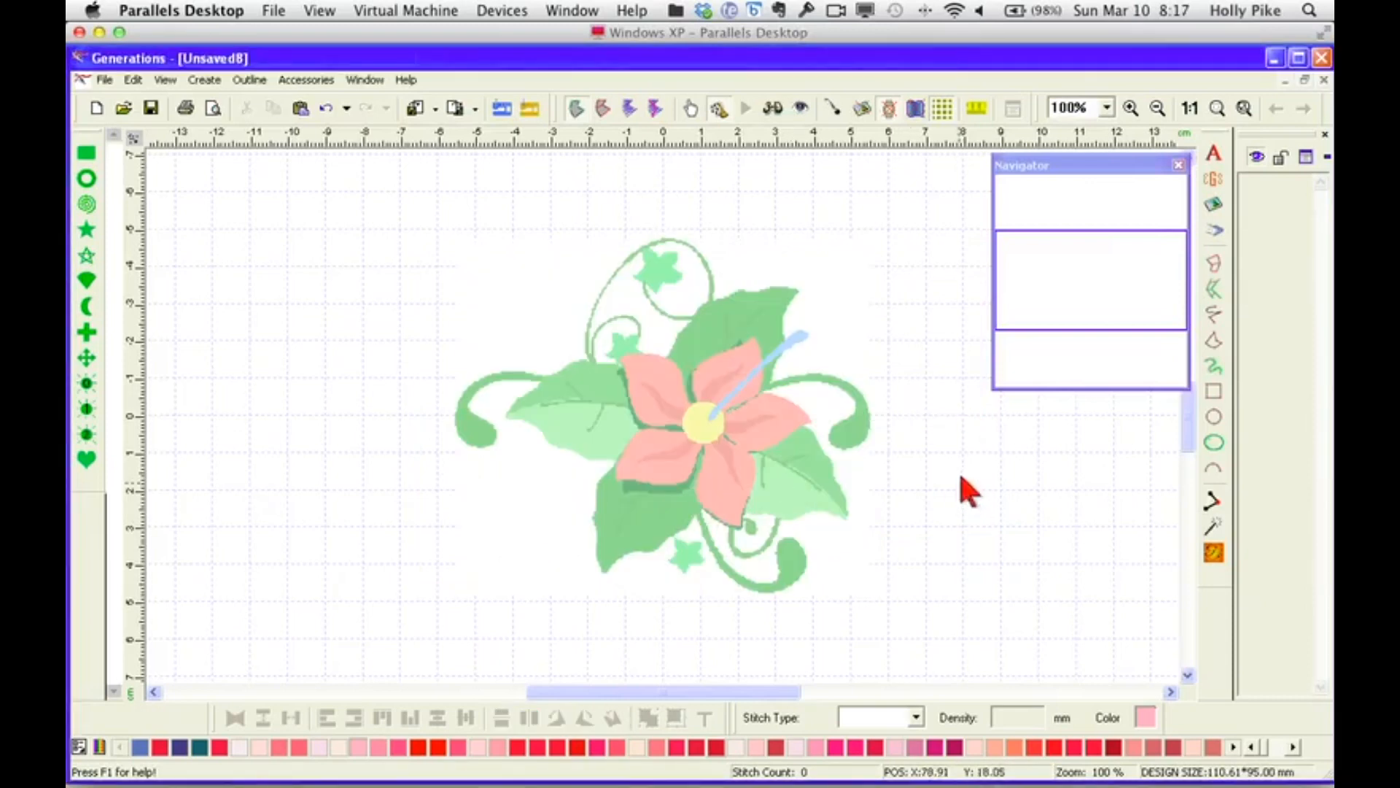
click(1214, 525)
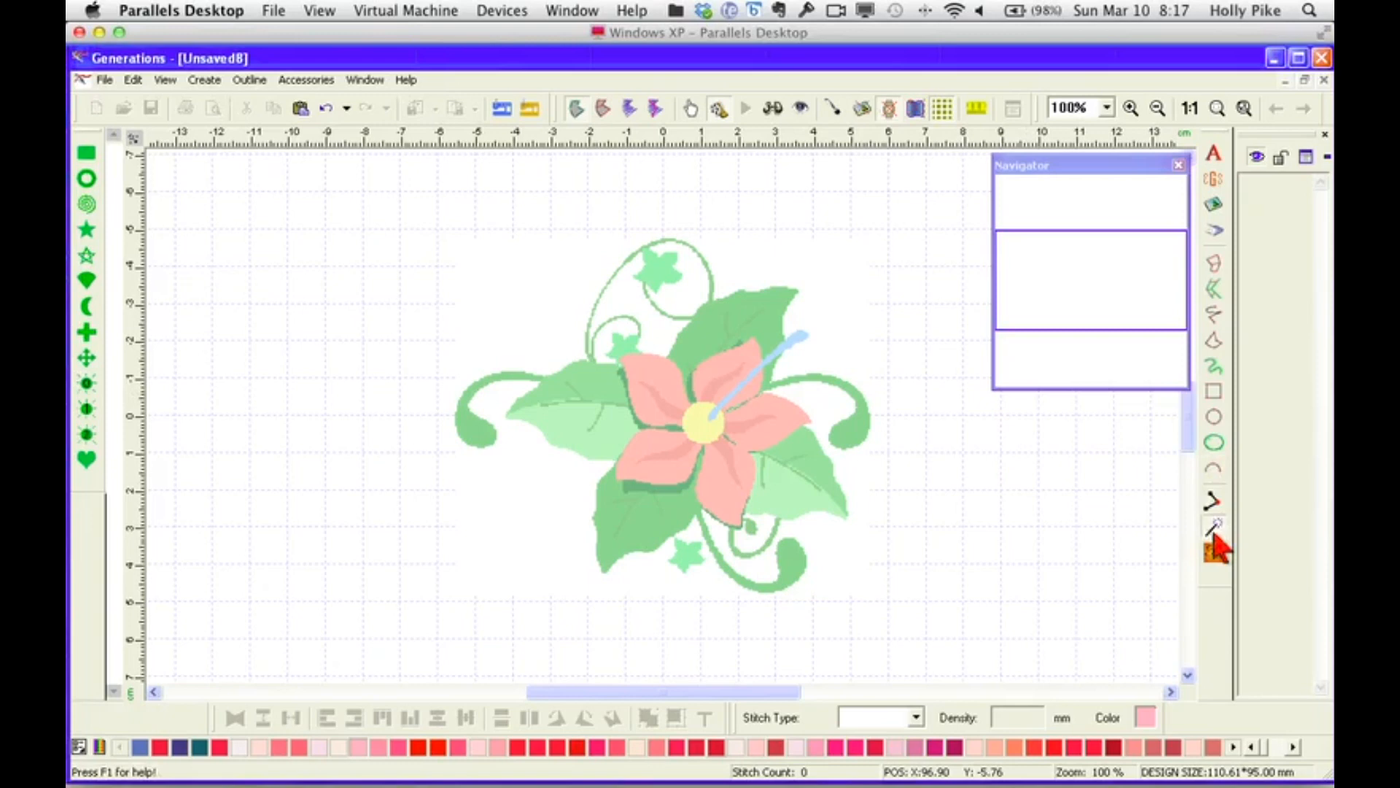
click(732, 364)
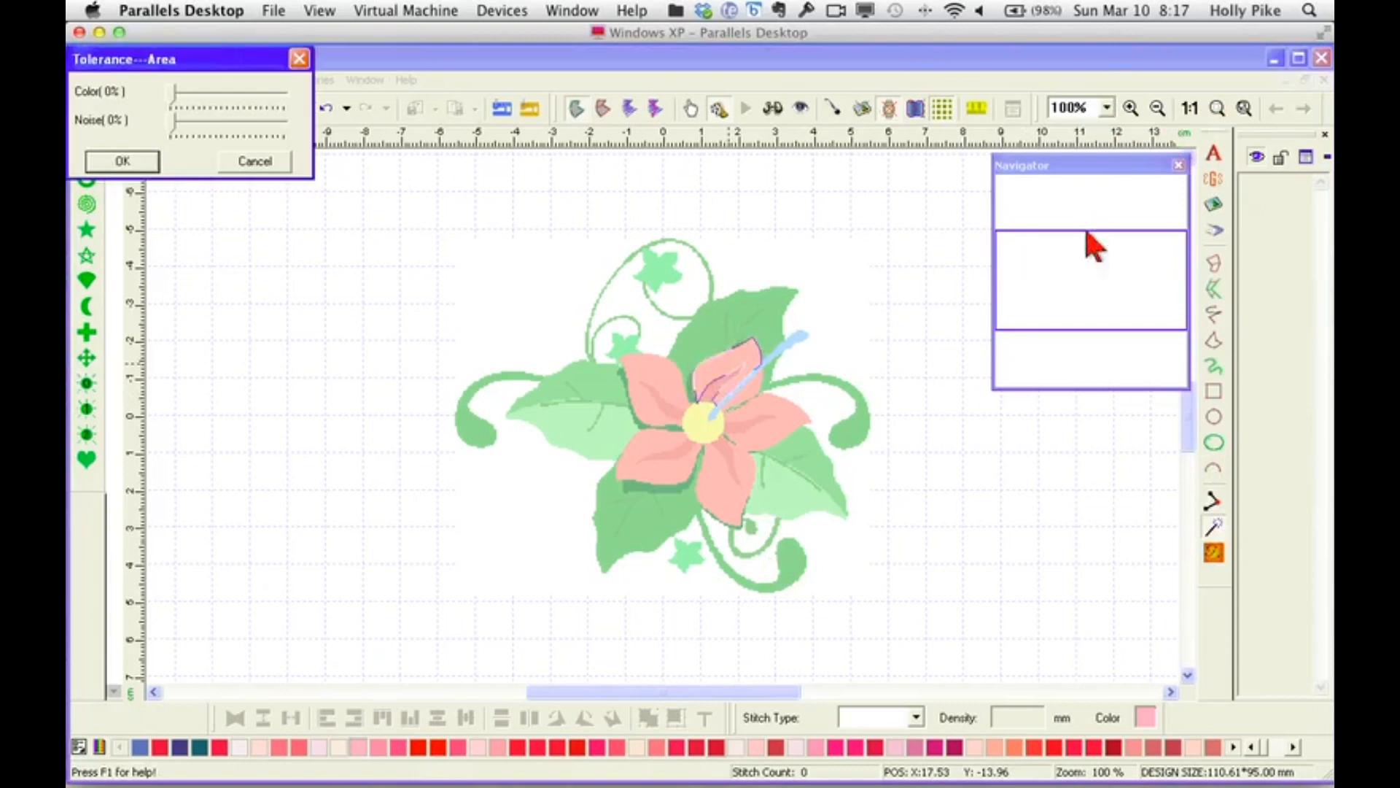
click(299, 58)
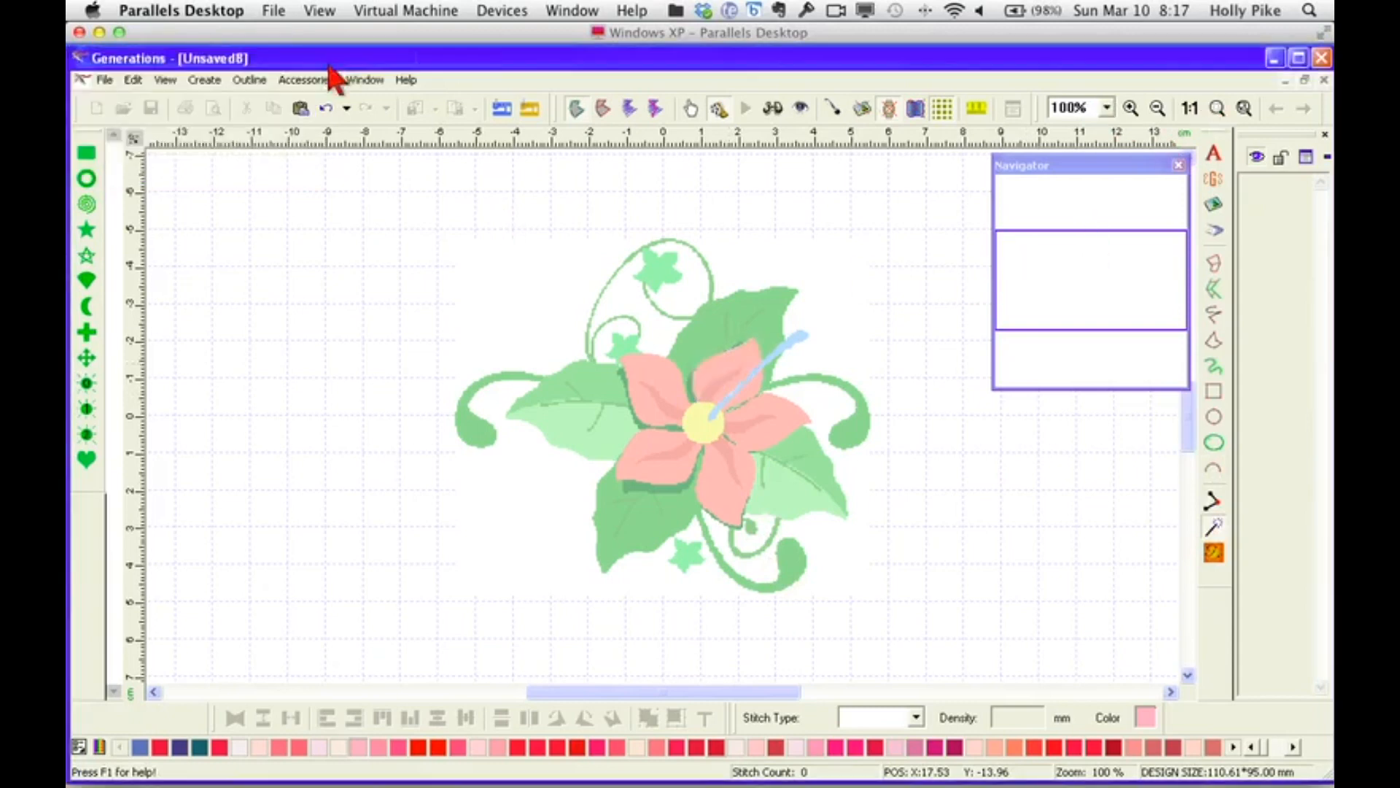
Trace the light pink area of the upper-right petal with the magic wand, using 9% color and 20% noise tolerance.
click(1217, 109)
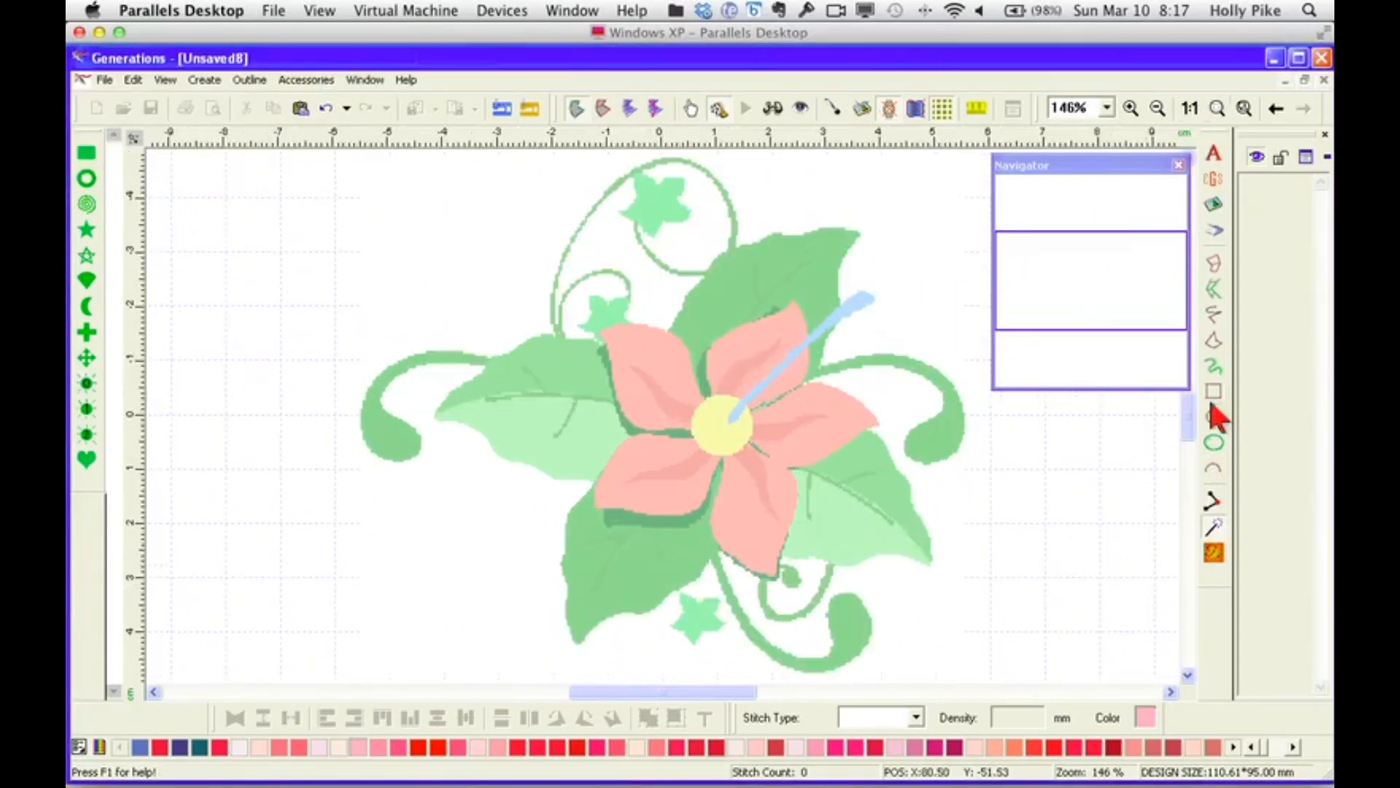
click(1107, 108)
click(1073, 208)
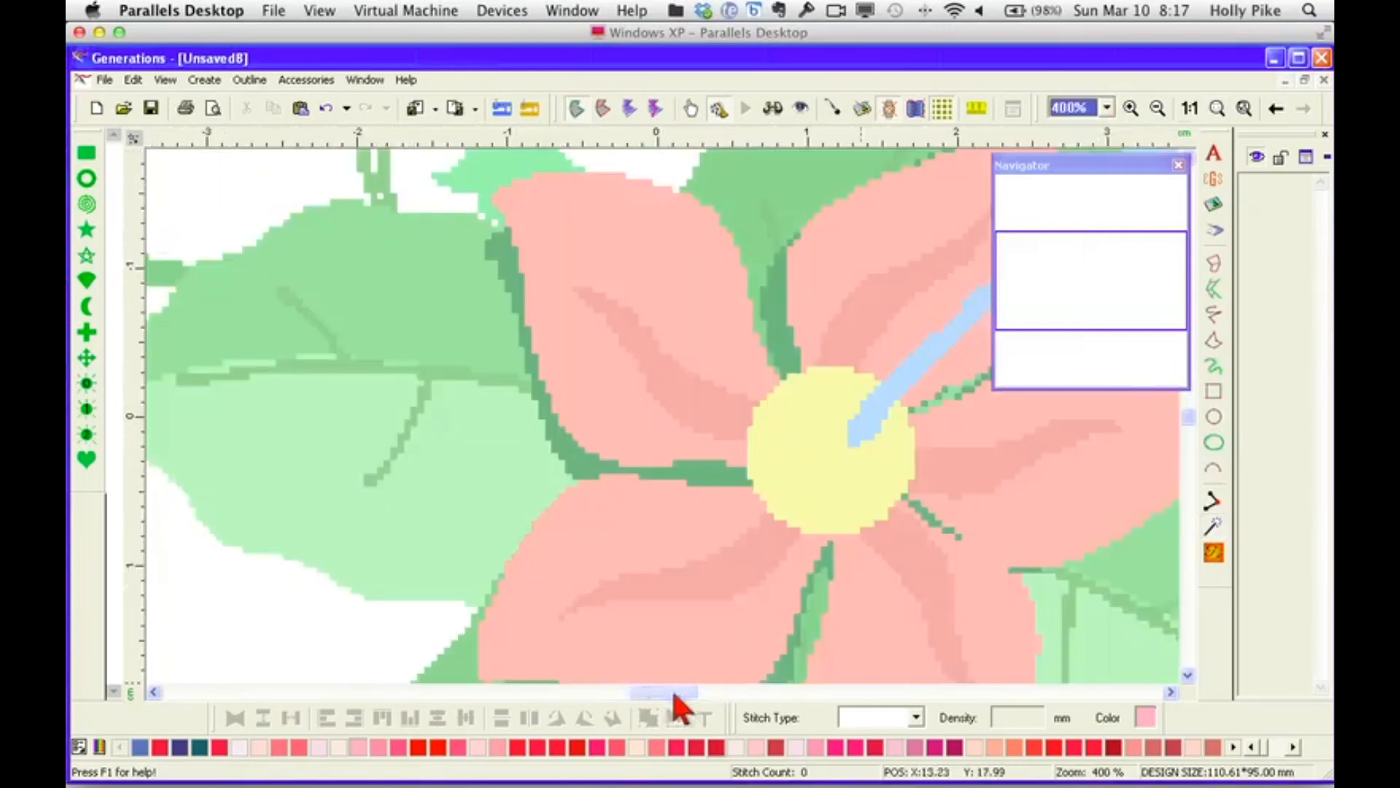
drag(665, 692, 681, 692)
drag(1187, 418, 1188, 407)
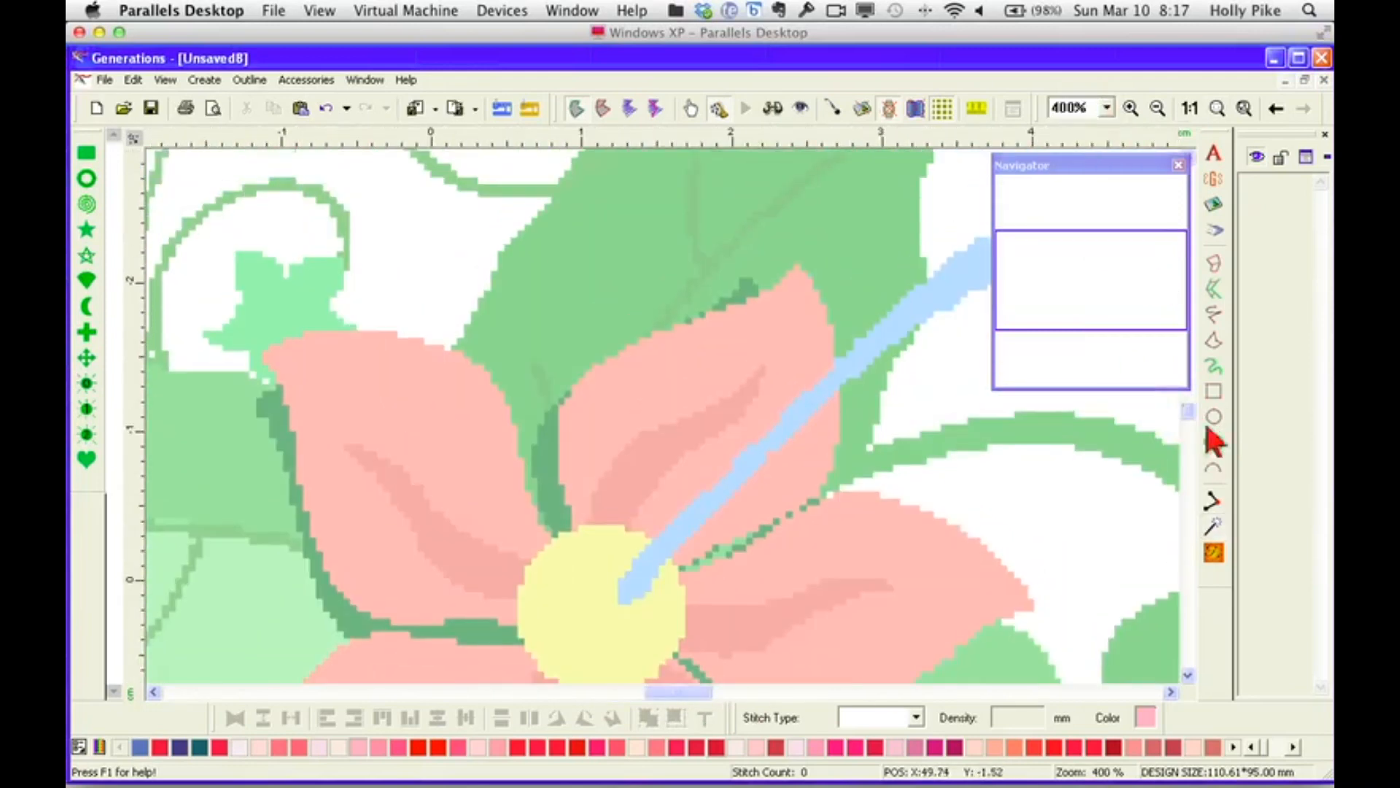
click(1213, 526)
click(693, 365)
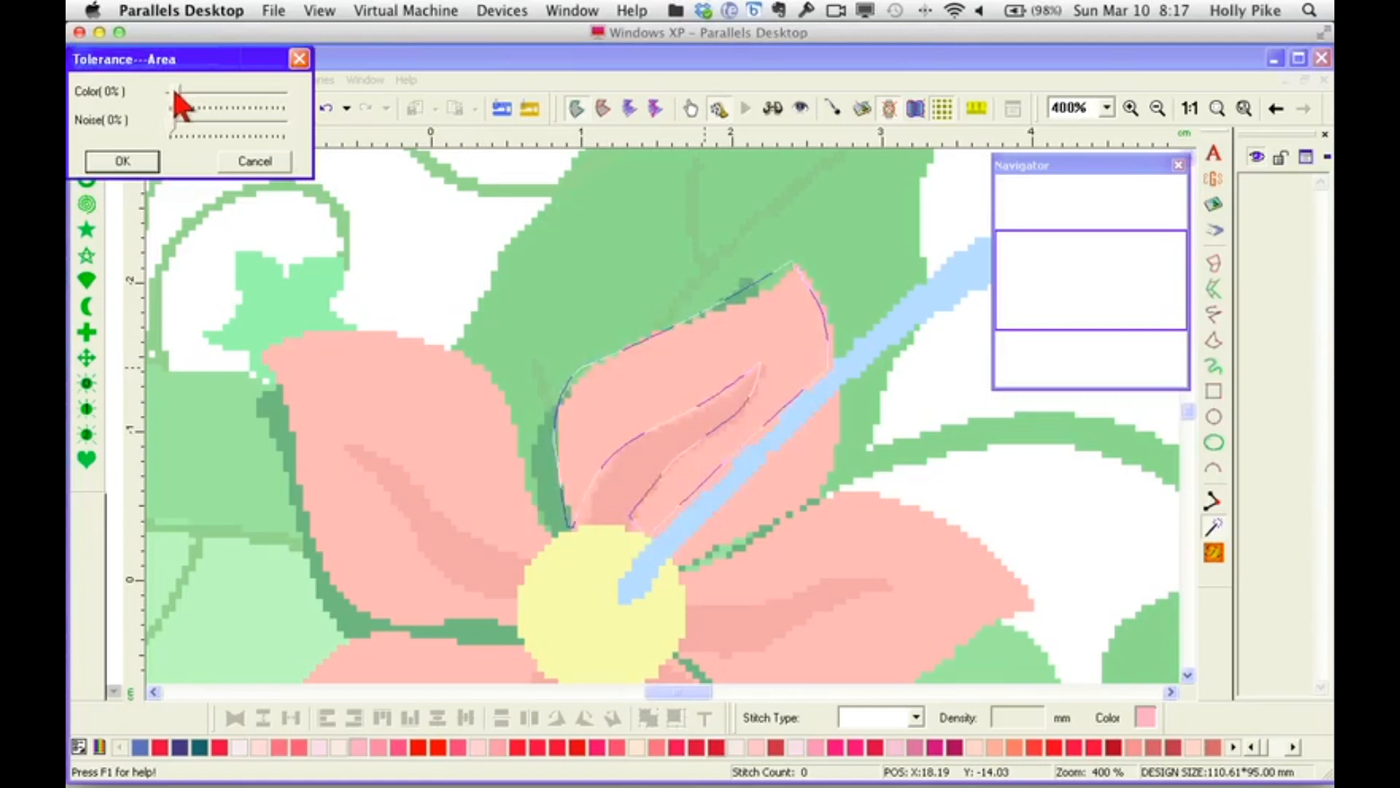
drag(180, 93, 194, 121)
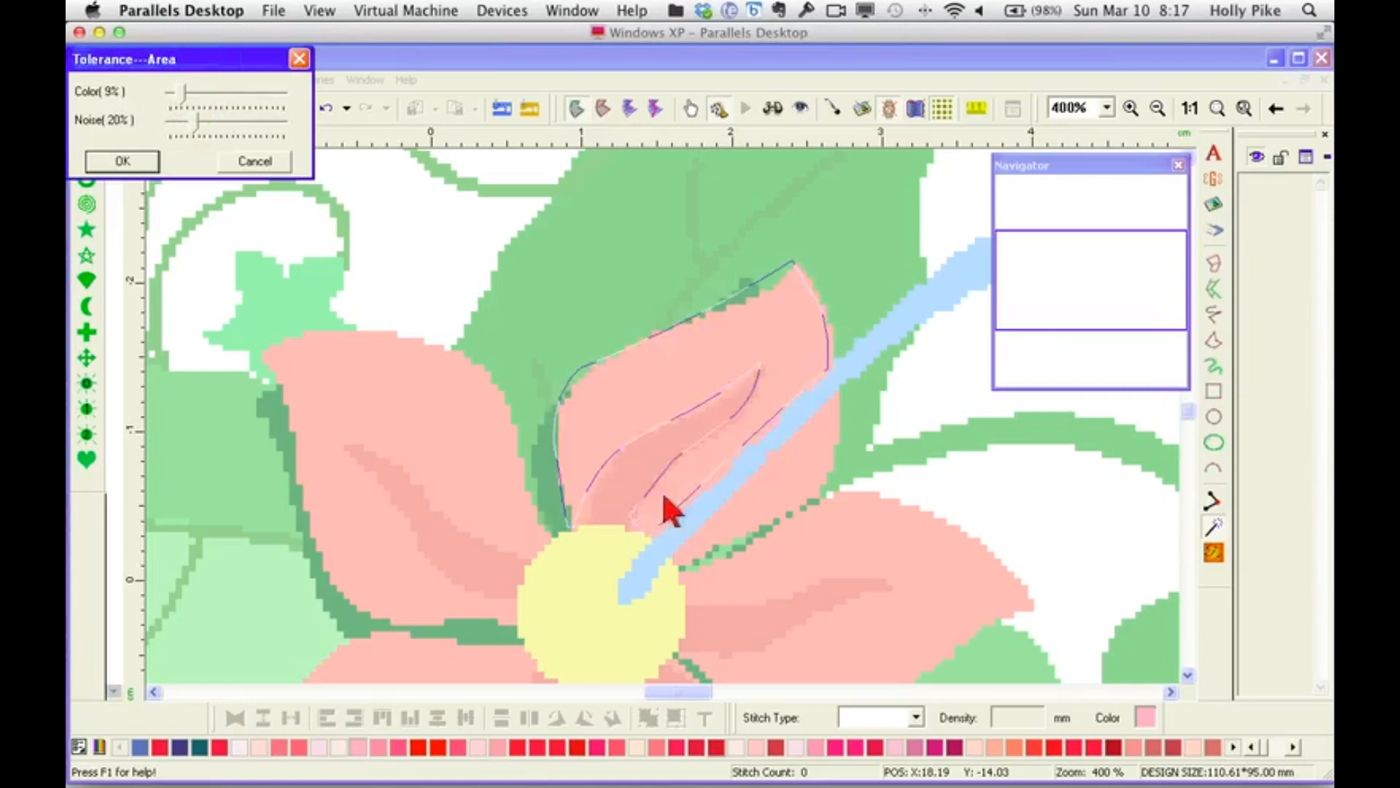
click(150, 164)
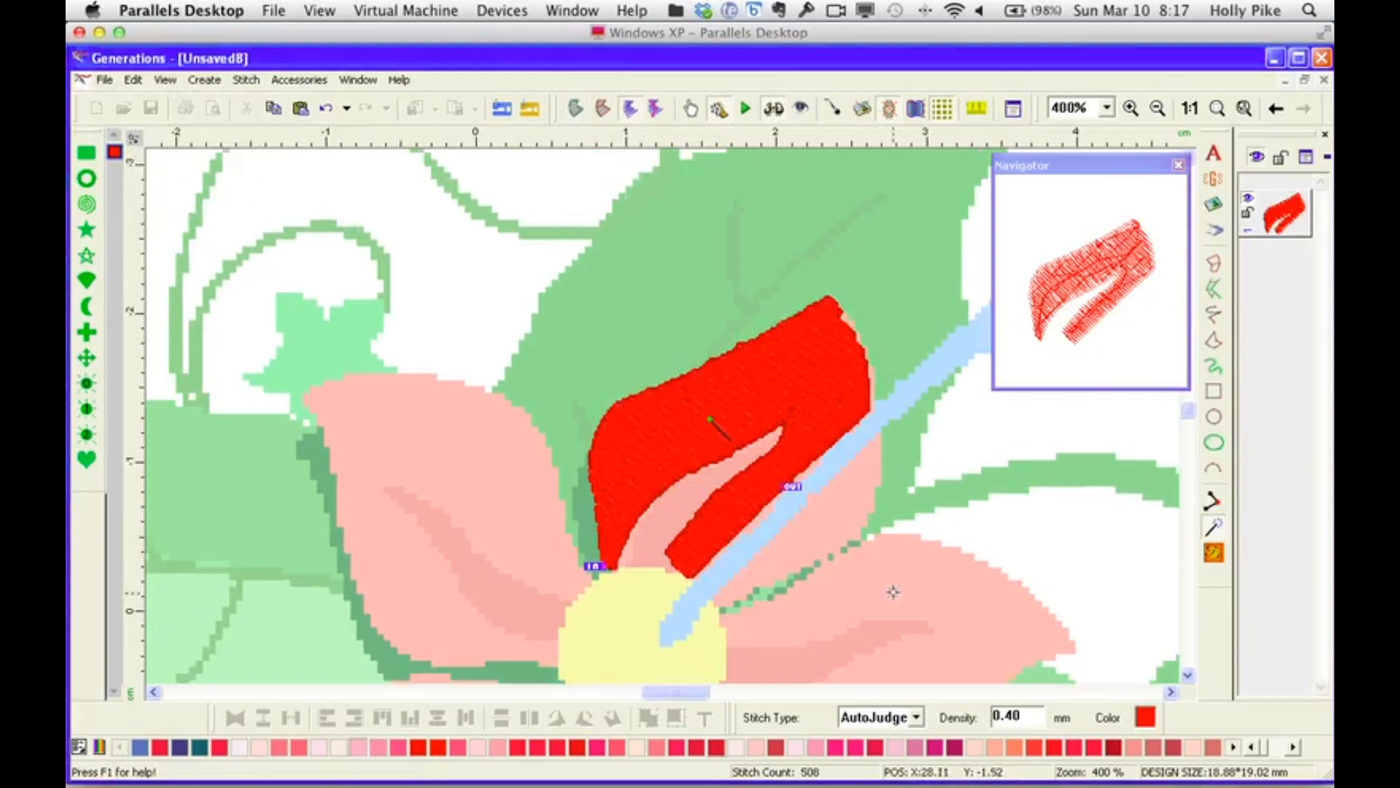
Trace the connected right, bottom and lower-left petals, and the upper-left petal, with the same 9% color and 20% noise tolerance.
scroll(1186, 419, down, 5)
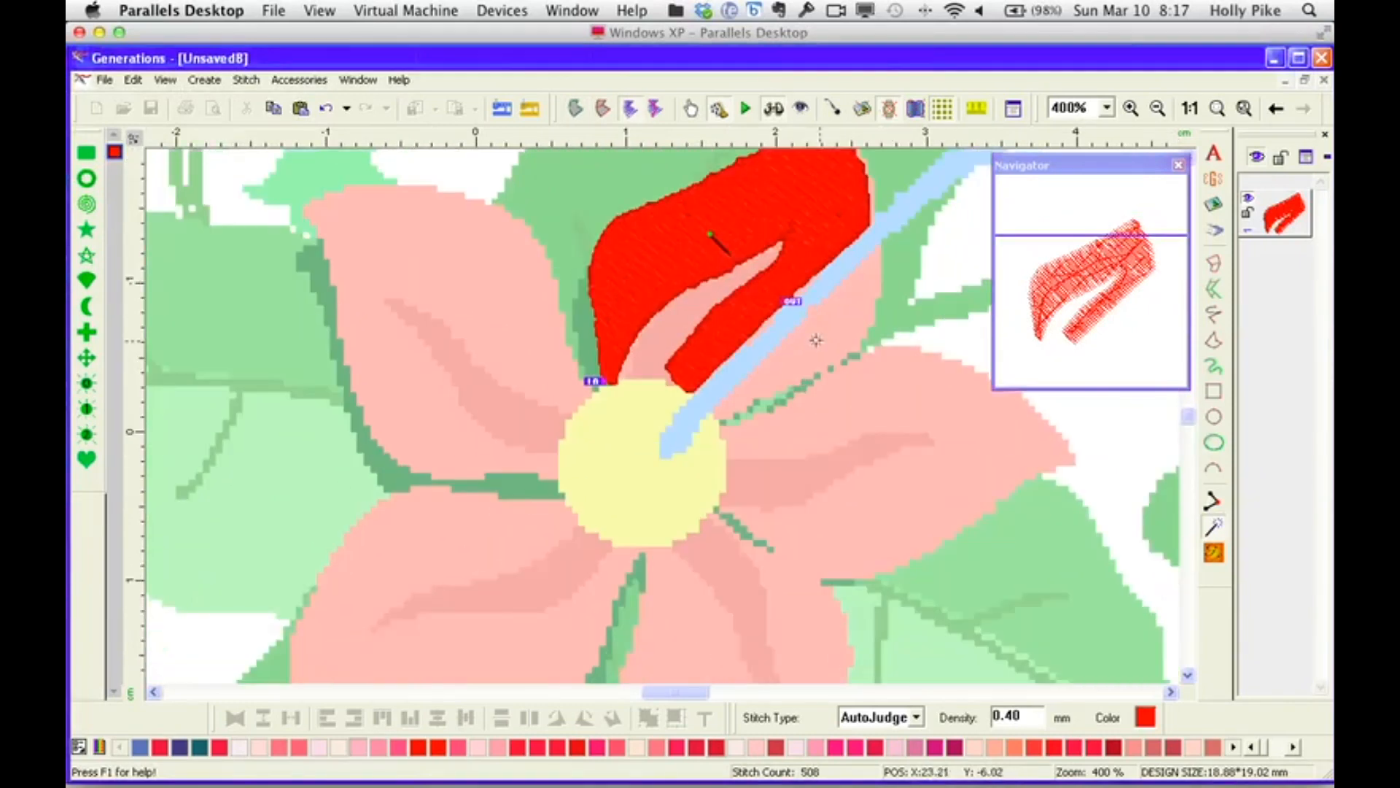
click(816, 342)
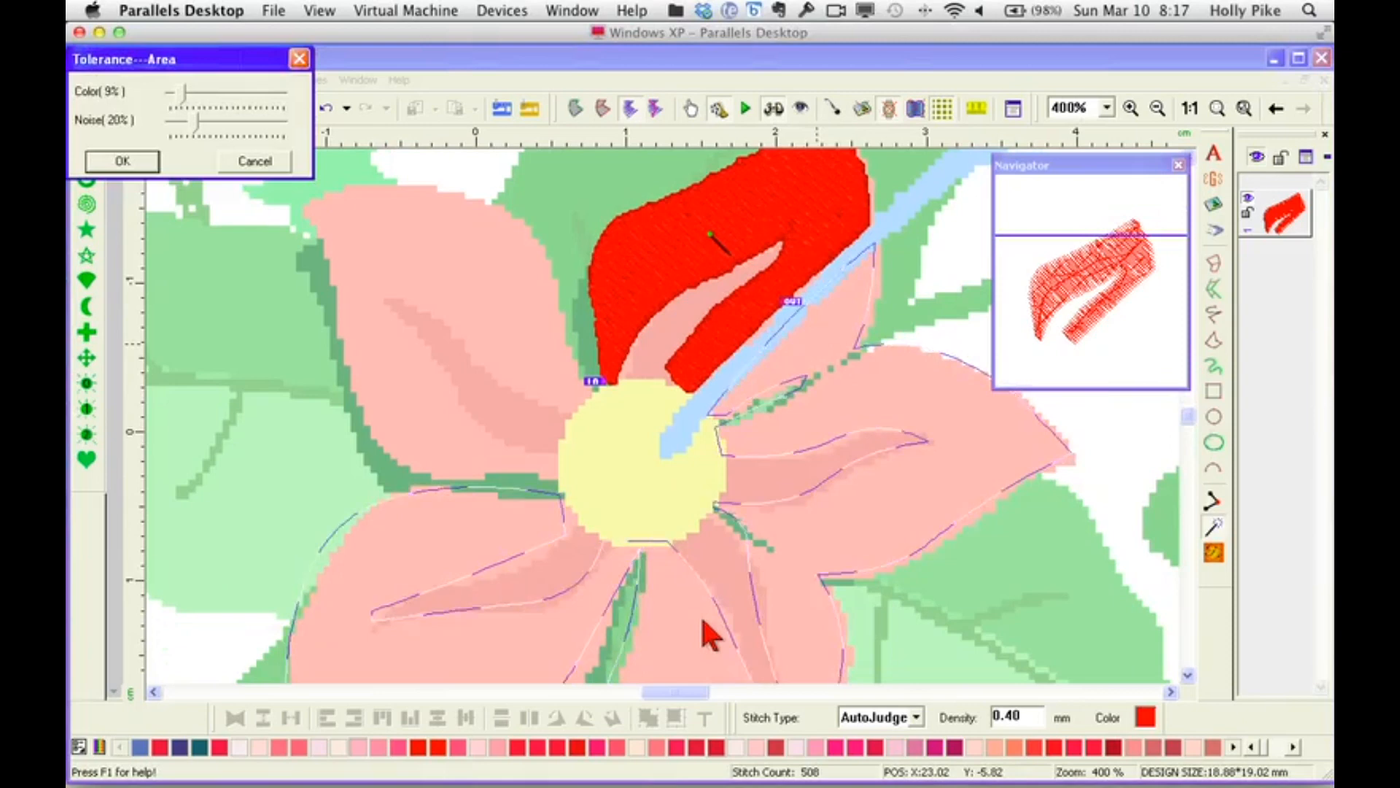
click(144, 161)
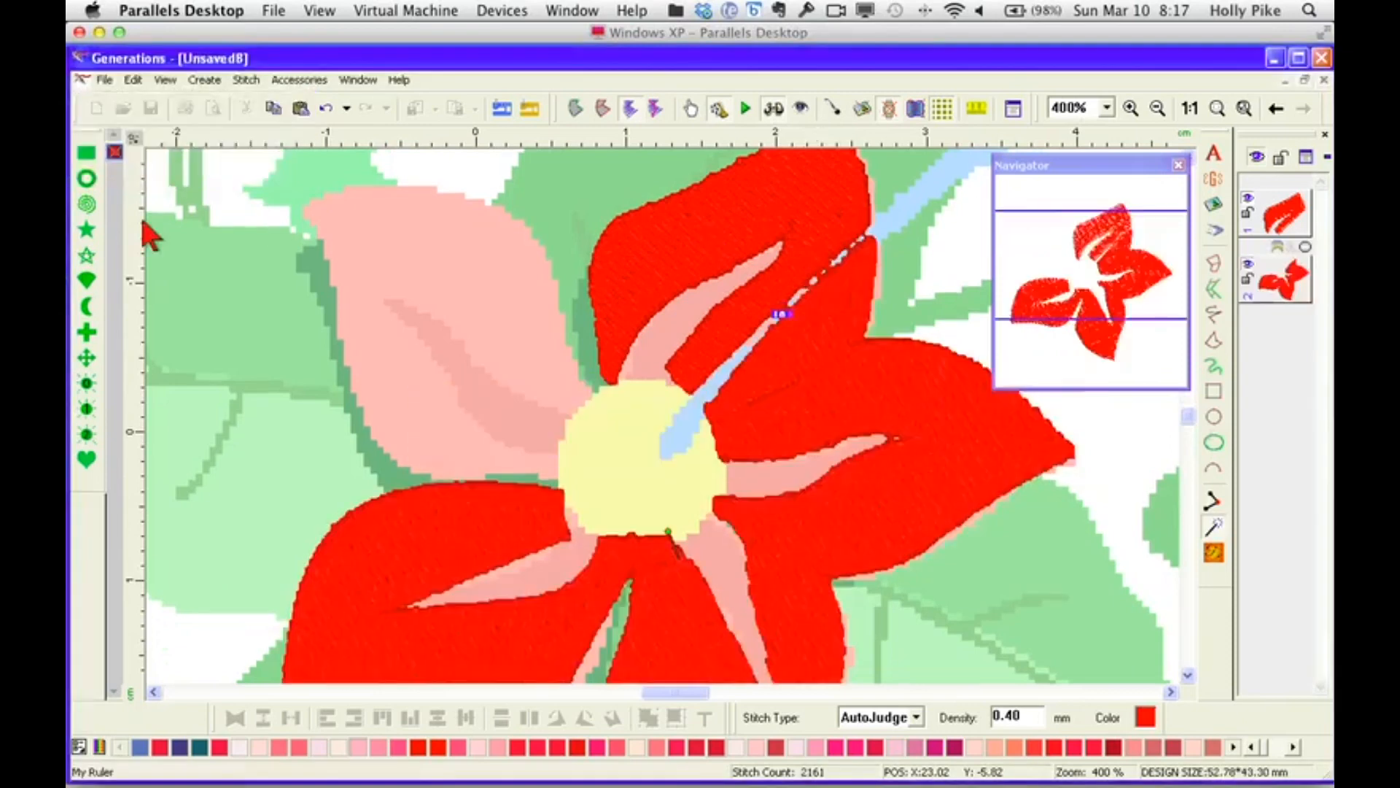
click(533, 346)
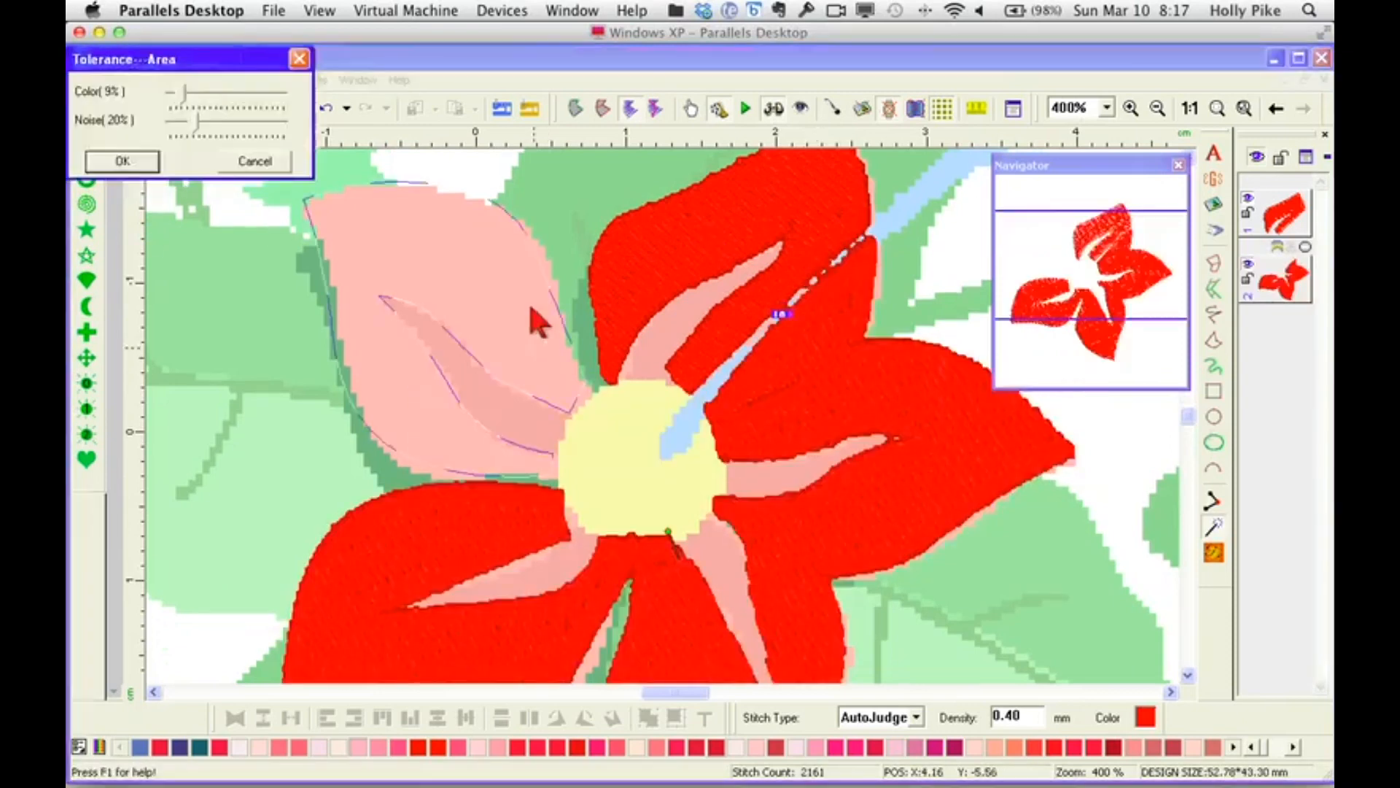
click(136, 159)
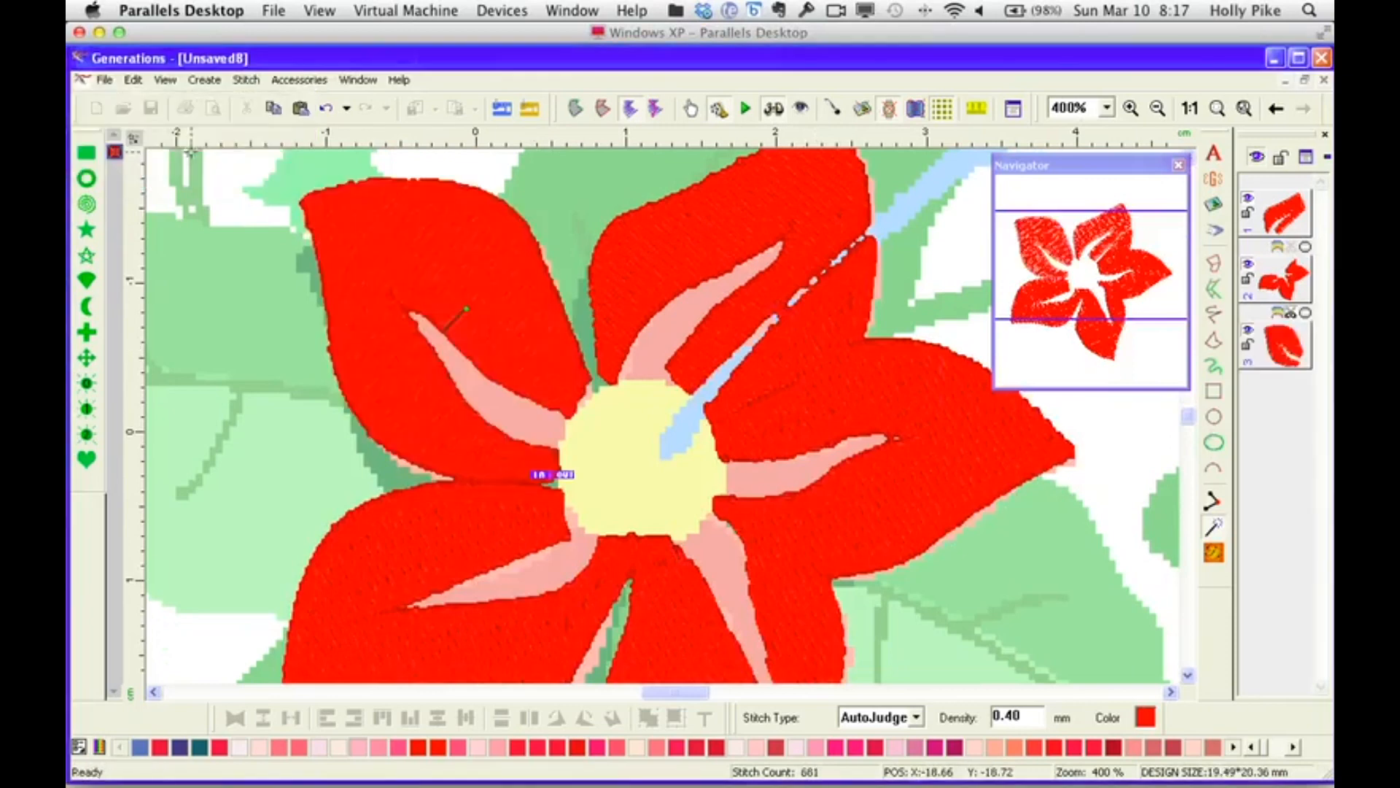
Trace the darker center streaks of the upper-right and right petals with the magic wand at 9% color and 20% noise tolerance.
click(1190, 108)
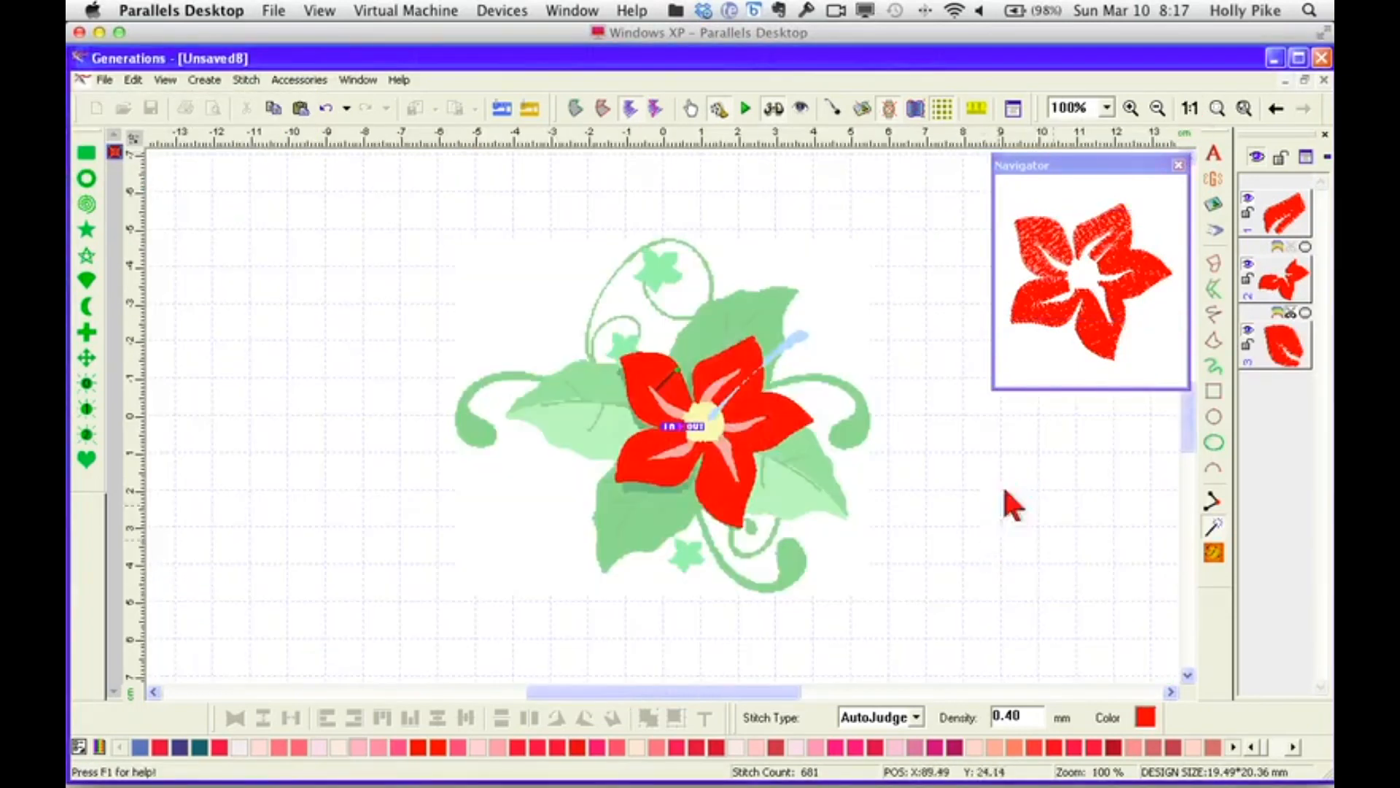
click(1106, 108)
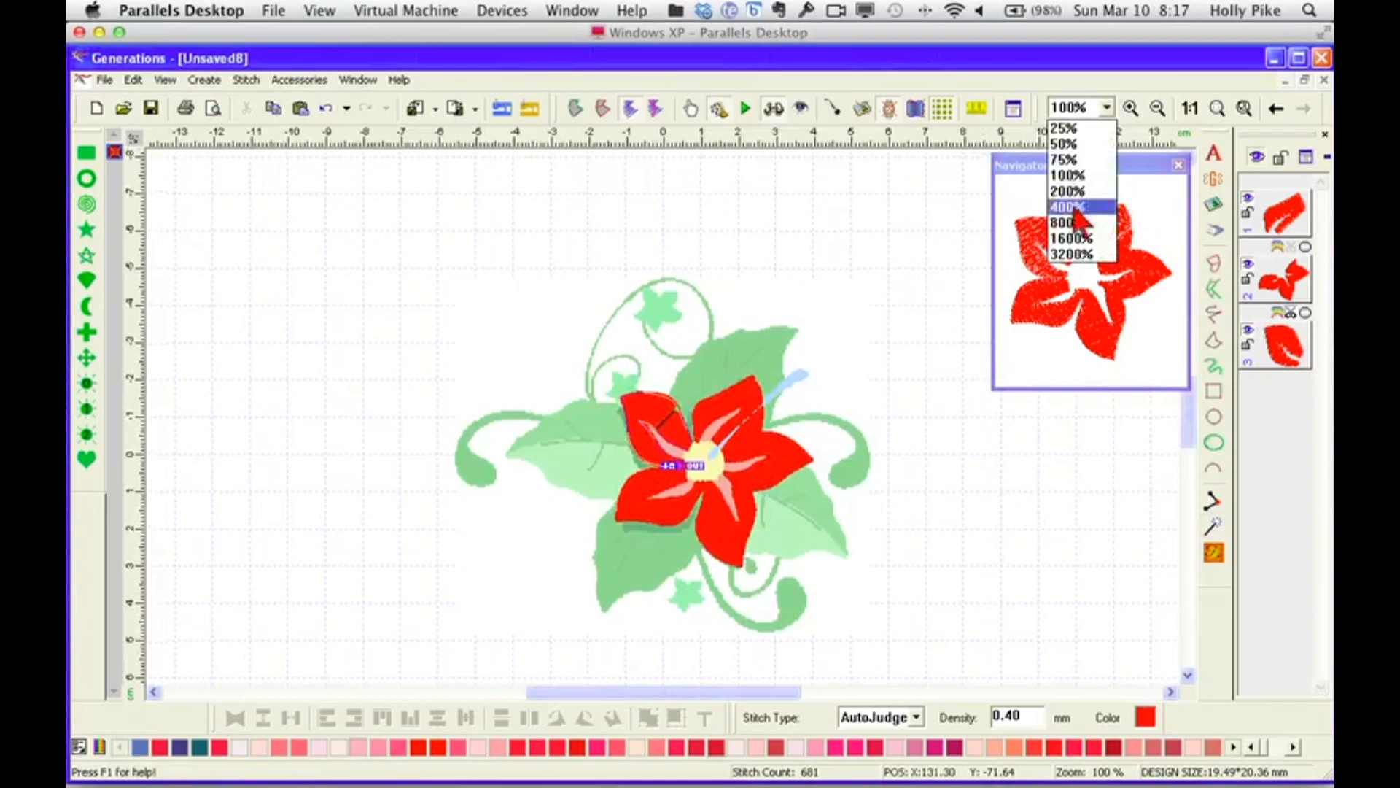
click(1080, 210)
scroll(1190, 430, down, 4)
scroll(1190, 431, up, 2)
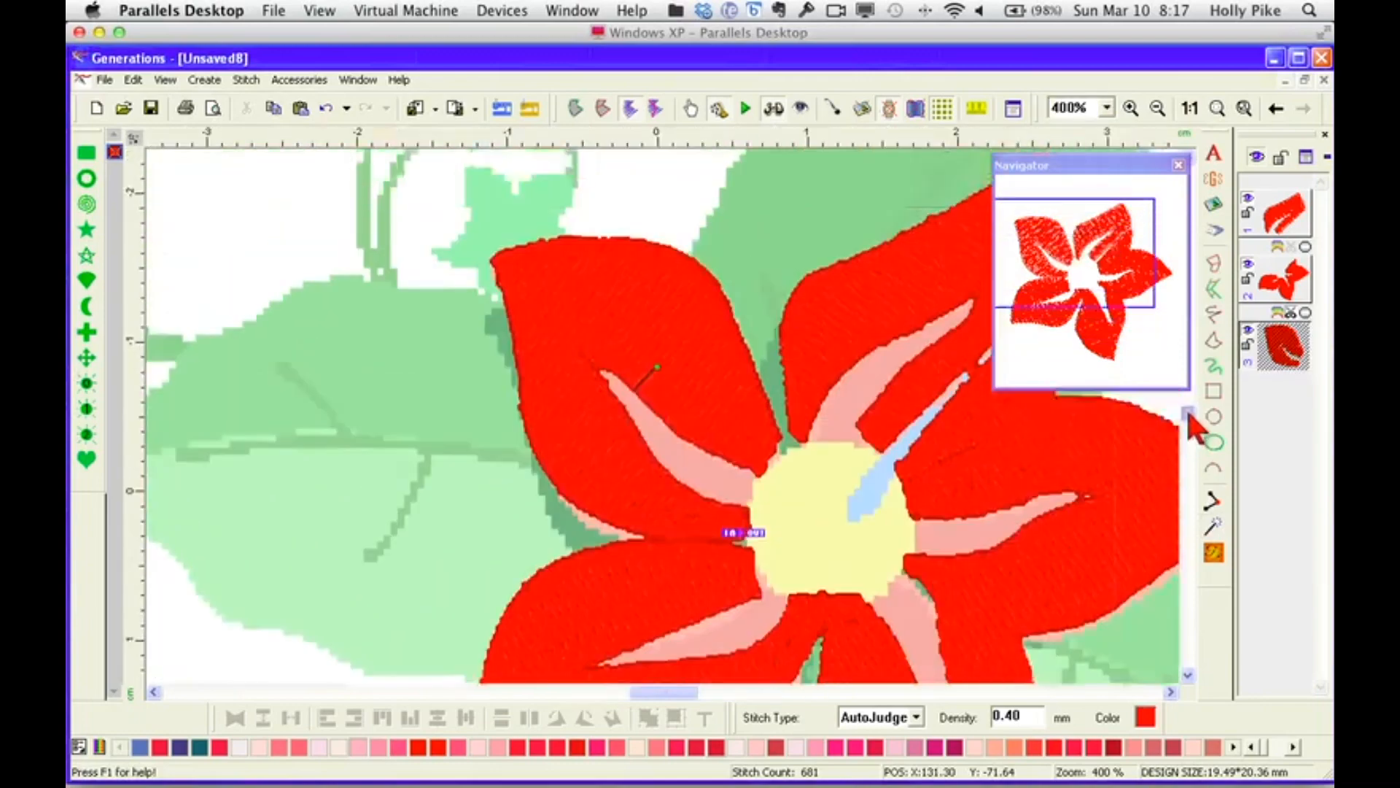
click(1170, 692)
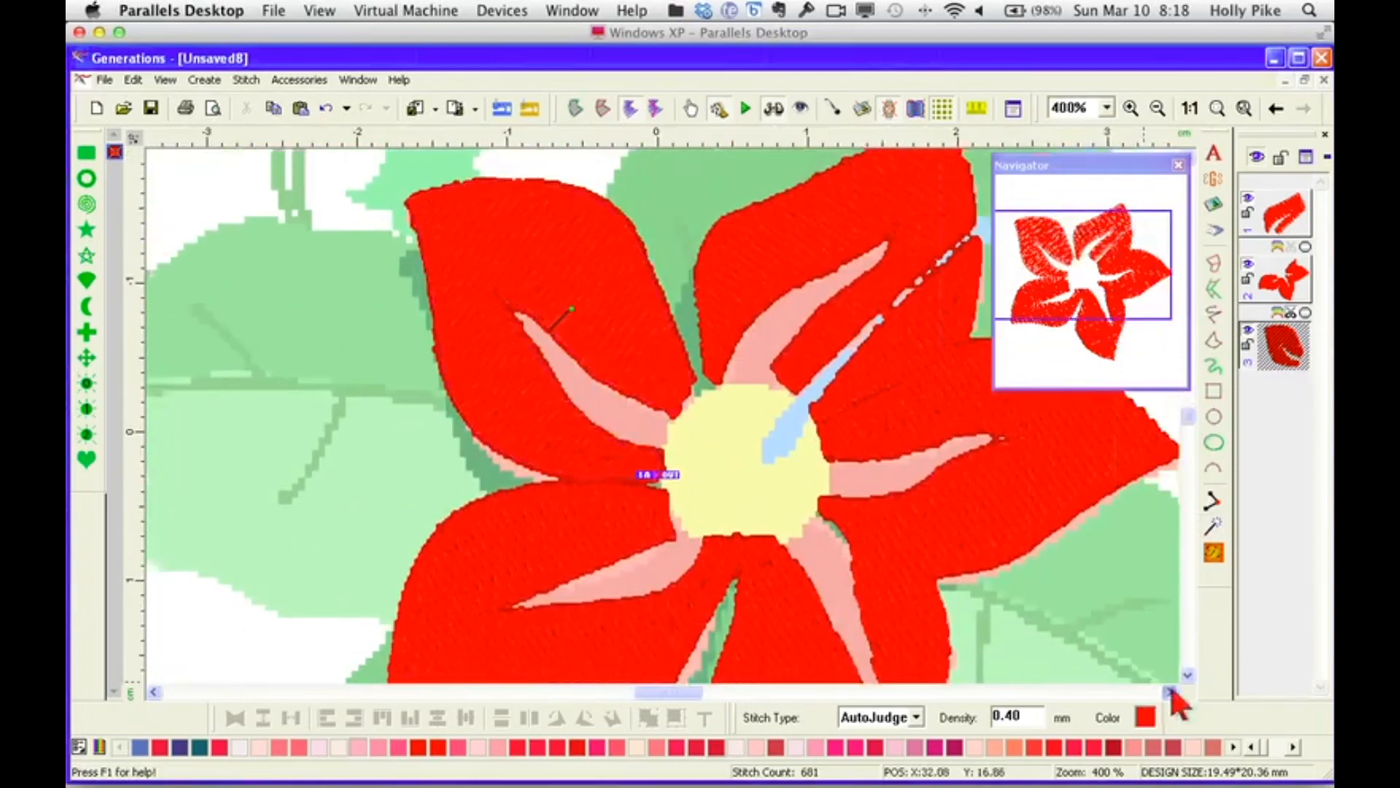
click(1170, 692)
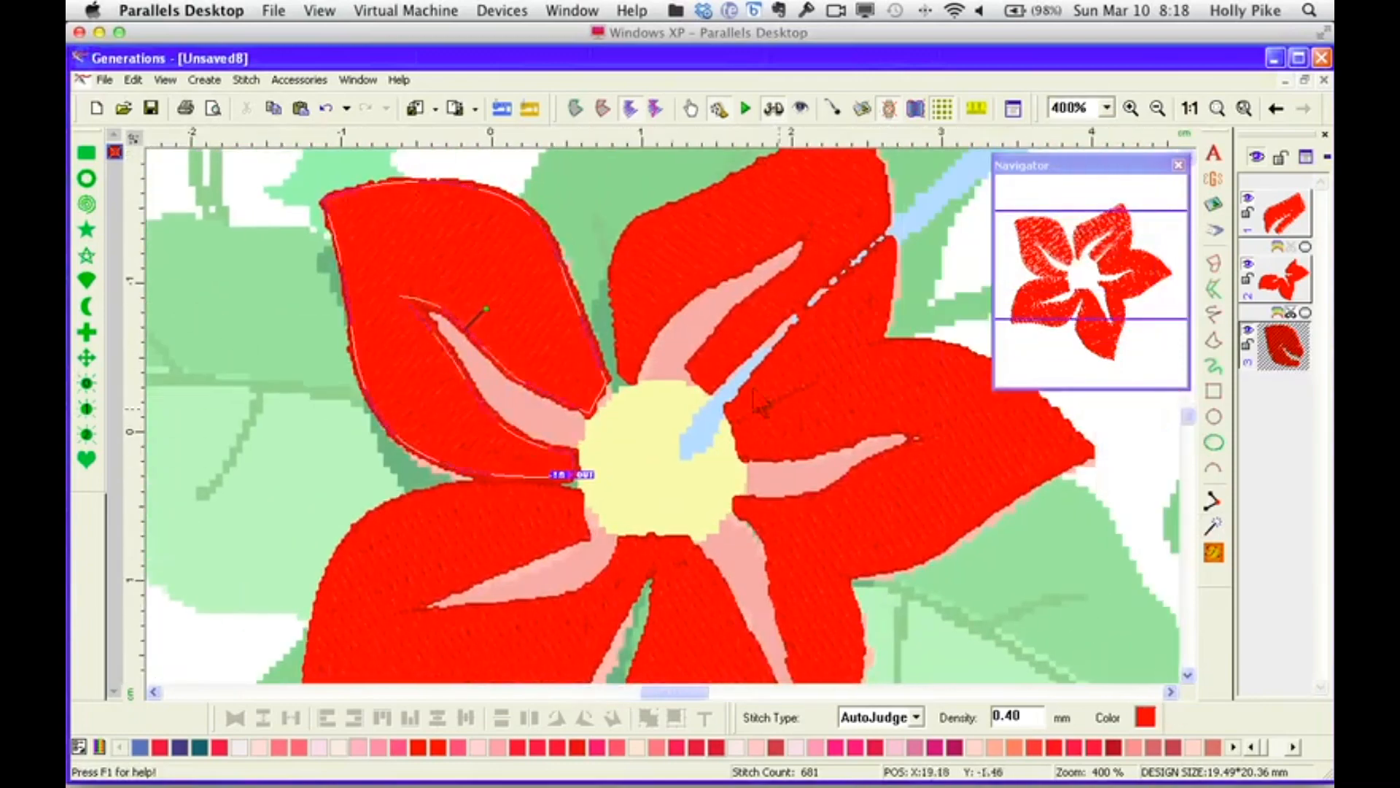
click(1214, 526)
click(689, 335)
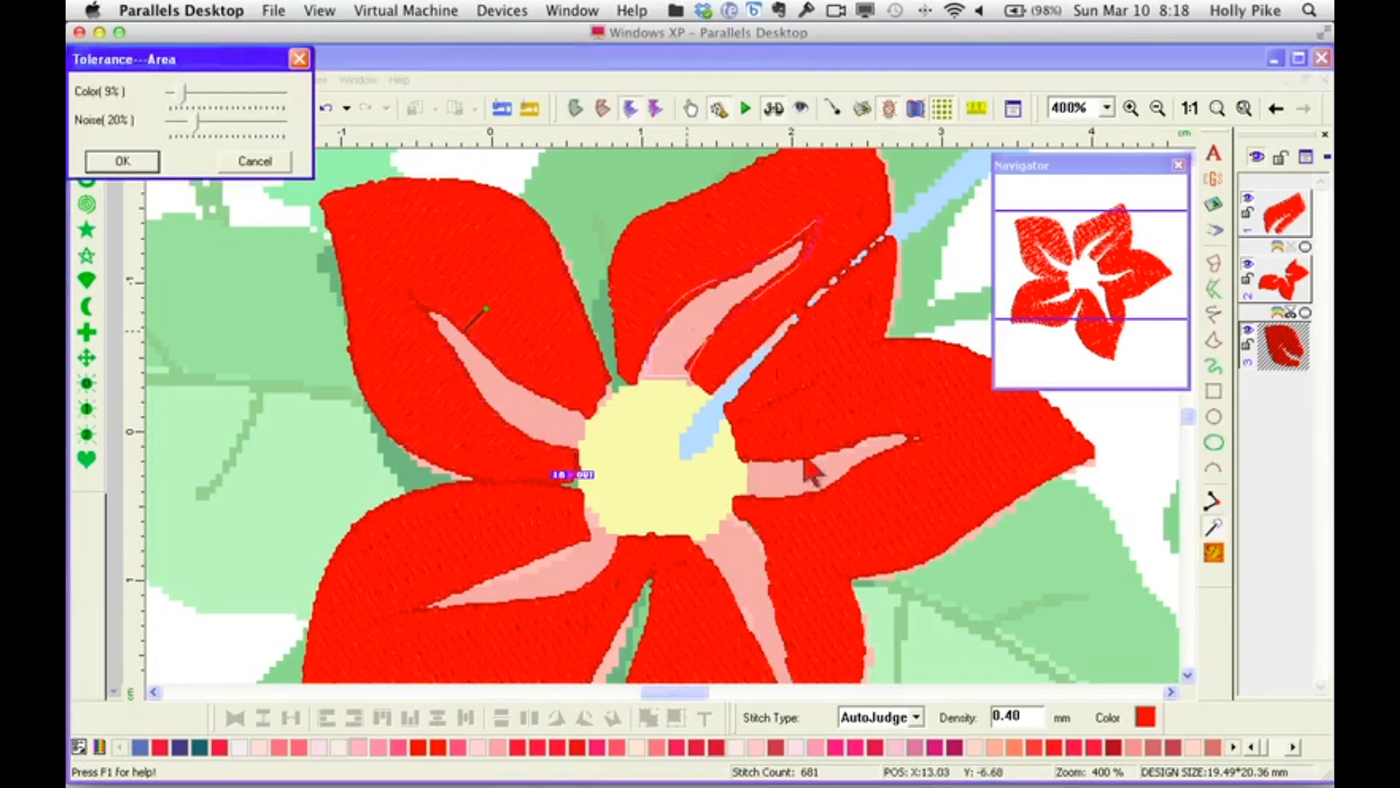
click(150, 165)
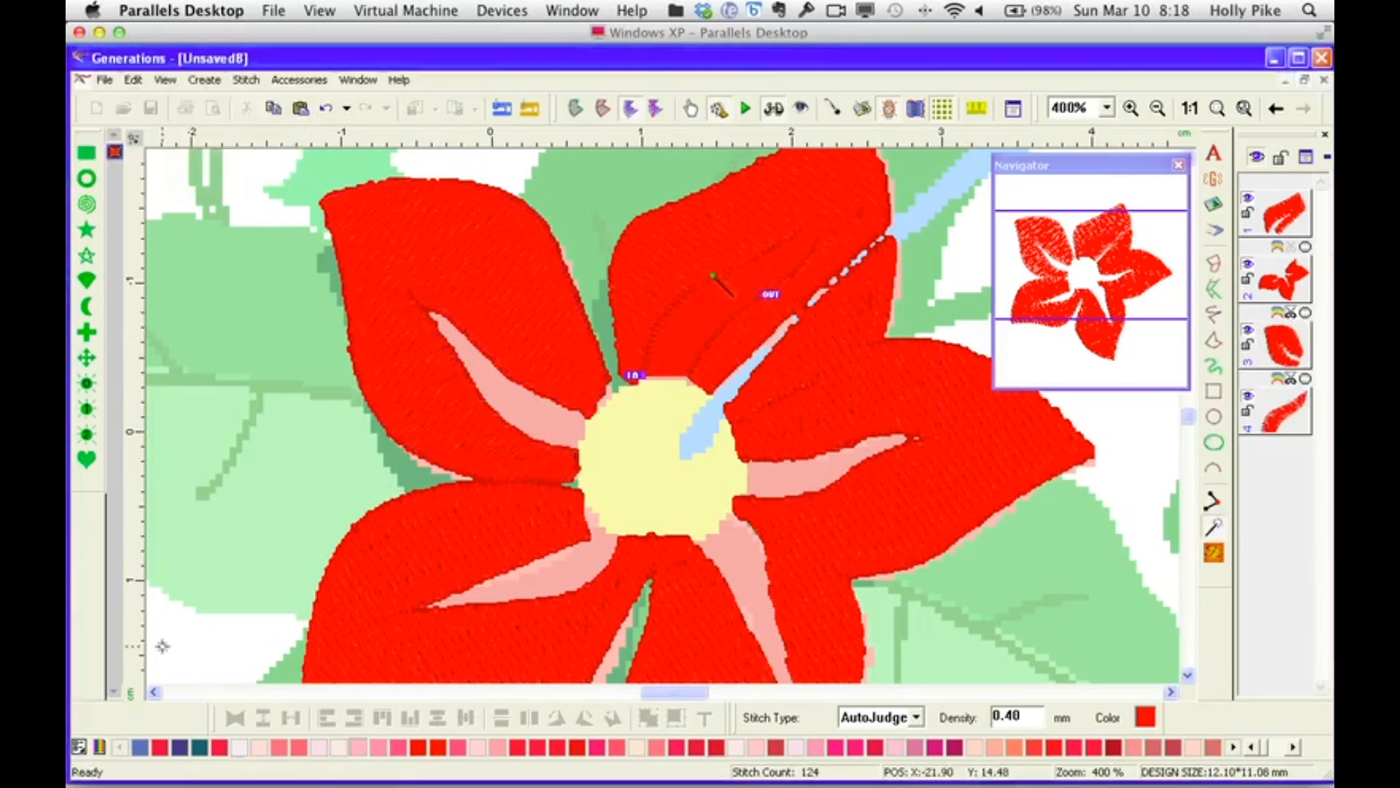
click(805, 498)
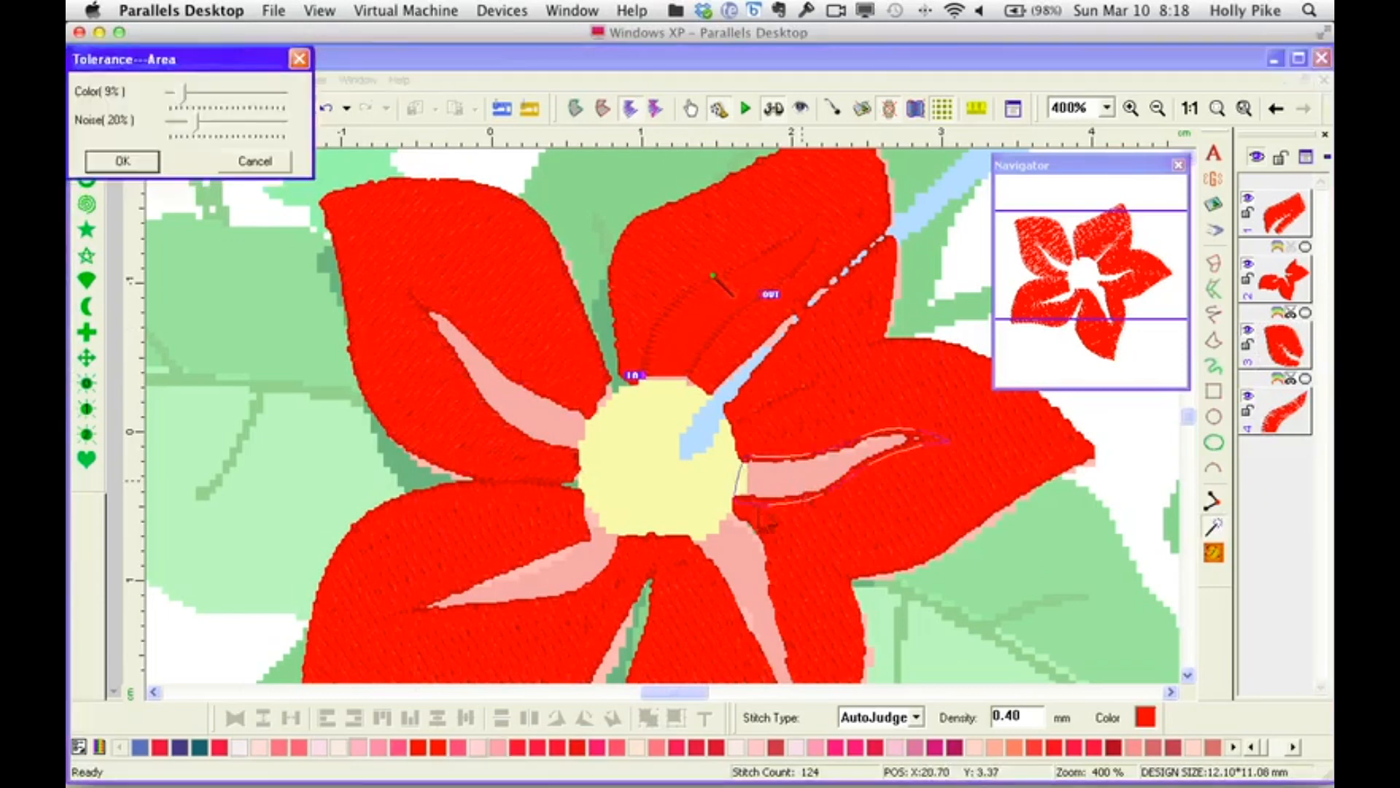
click(150, 165)
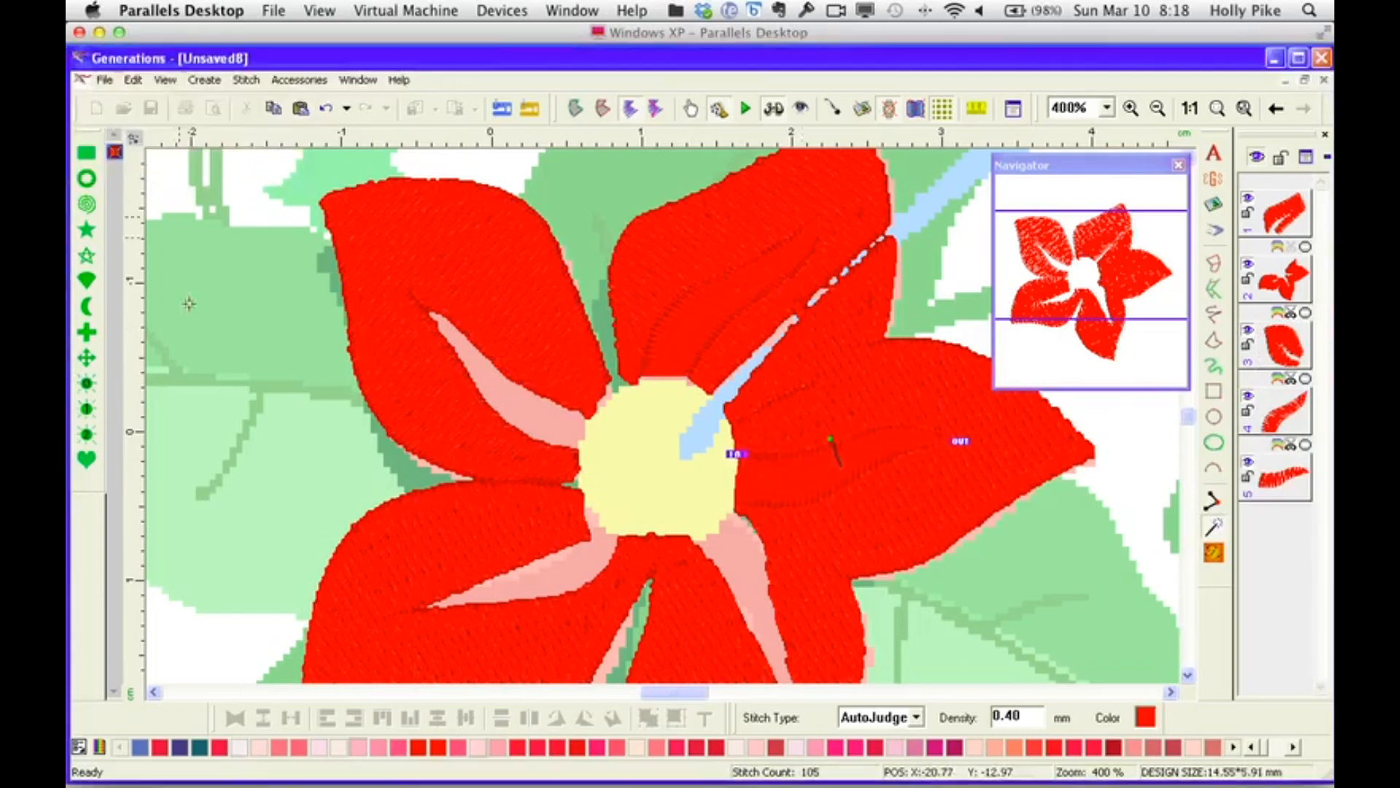
Trace the center streaks of the upper-left, lower-left and bottom petals with the magic wand, keeping the same tolerances.
click(523, 418)
click(149, 164)
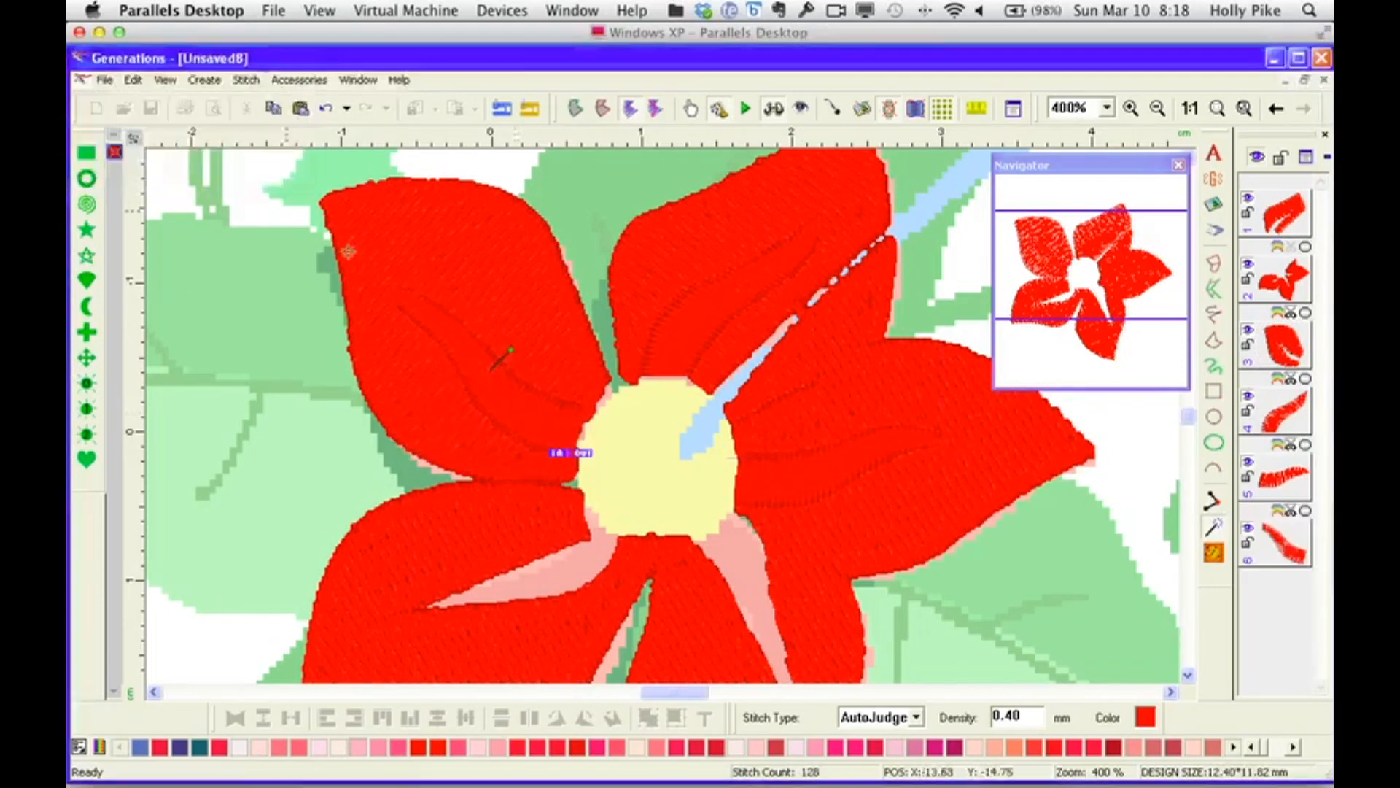
click(560, 583)
click(150, 165)
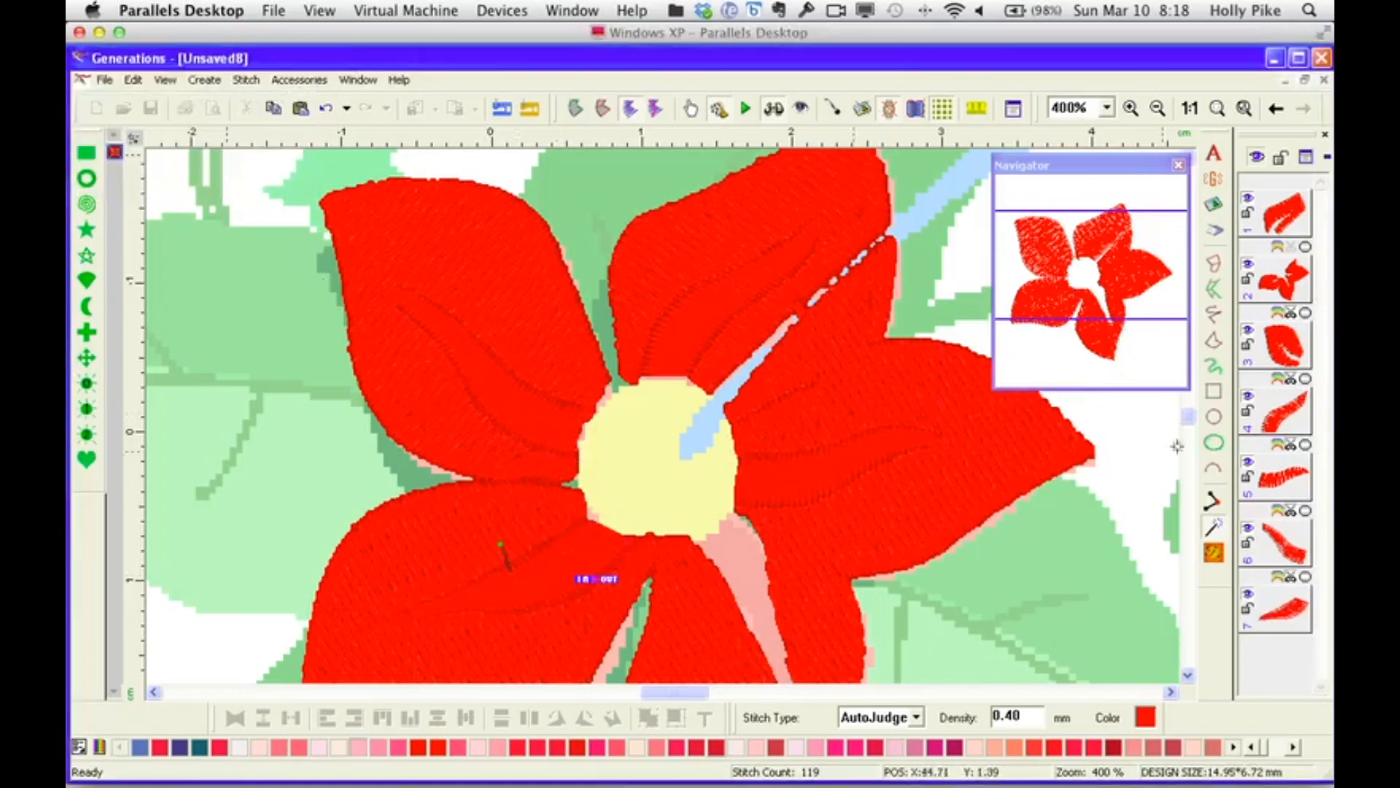
scroll(1188, 430, down, 4)
click(744, 466)
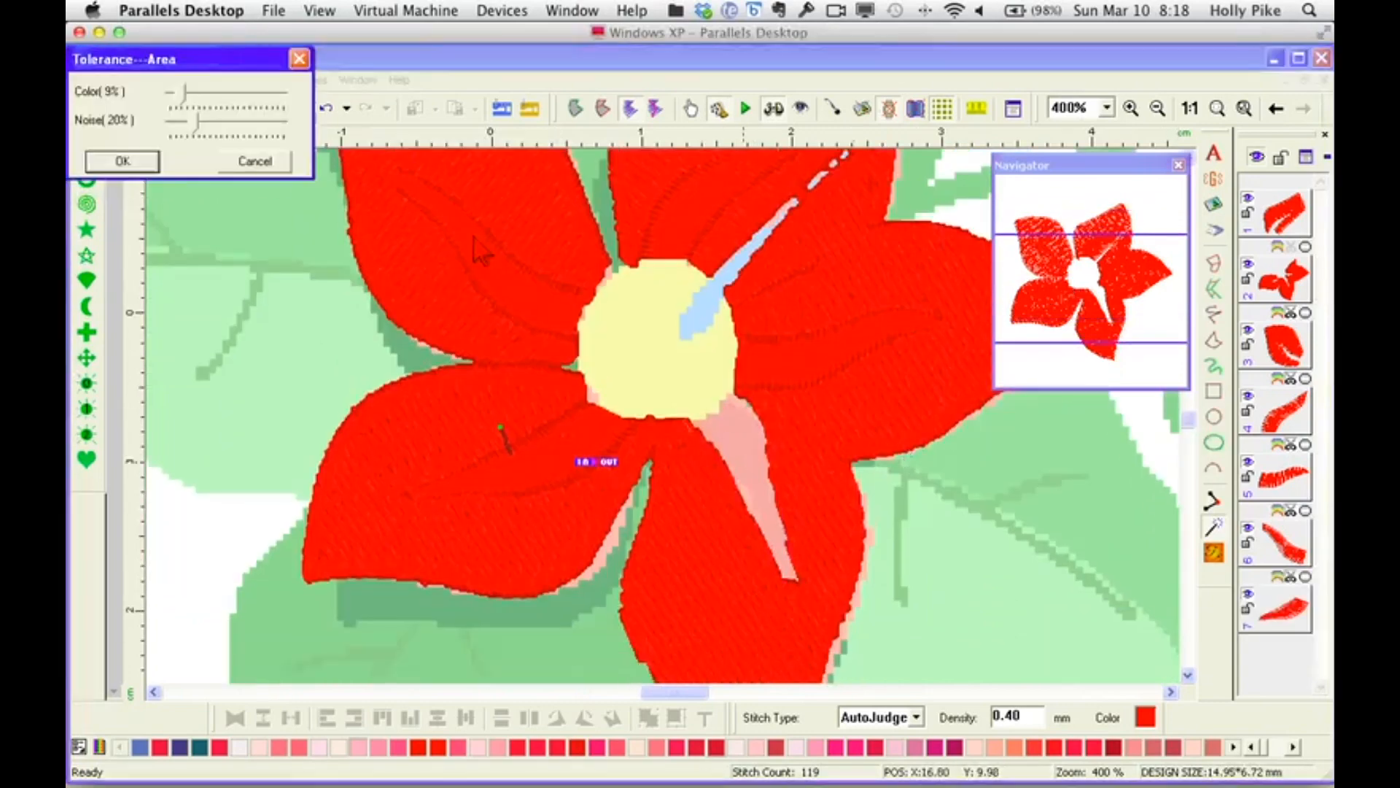
click(142, 165)
scroll(1201, 230, up, 1)
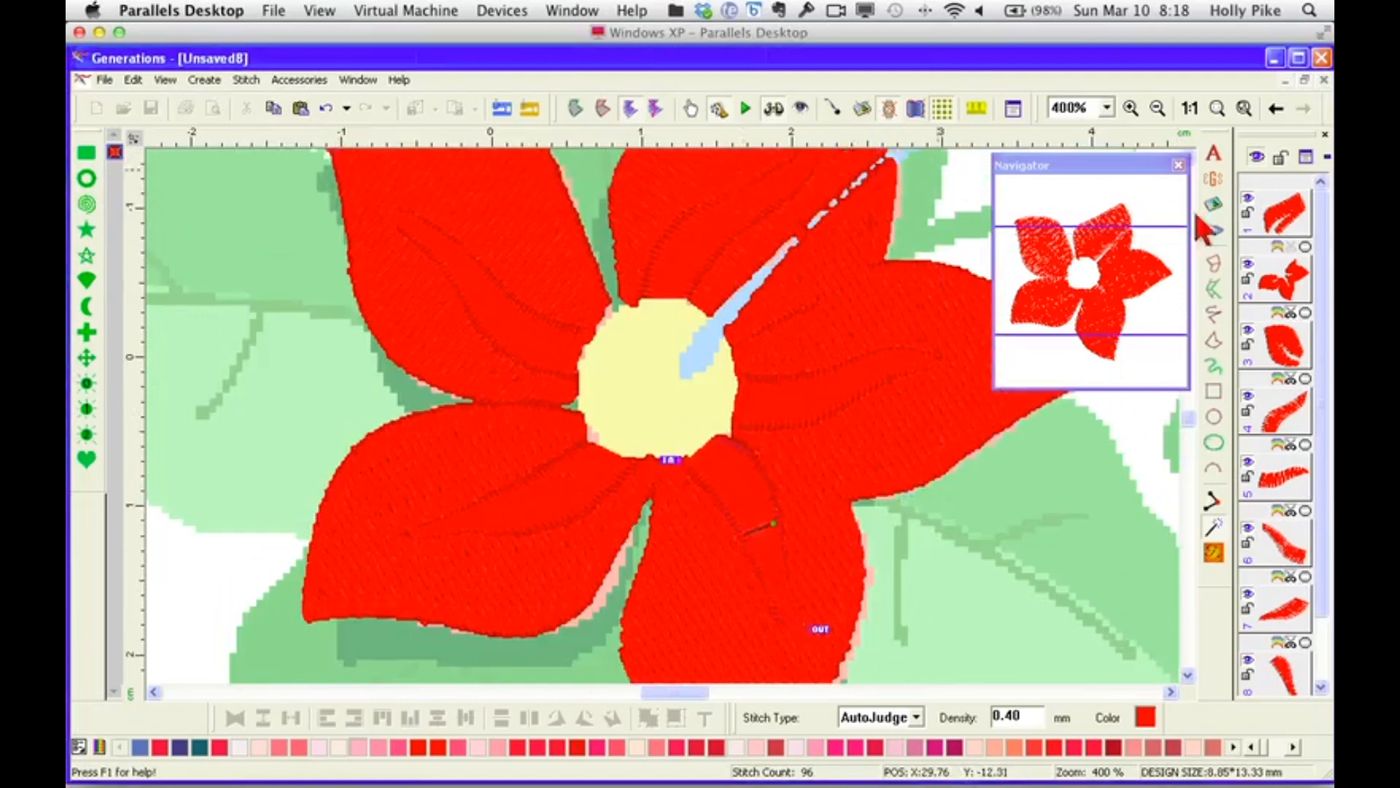
Select all five petal center streak objects together and change their thread color to light pink.
click(1190, 109)
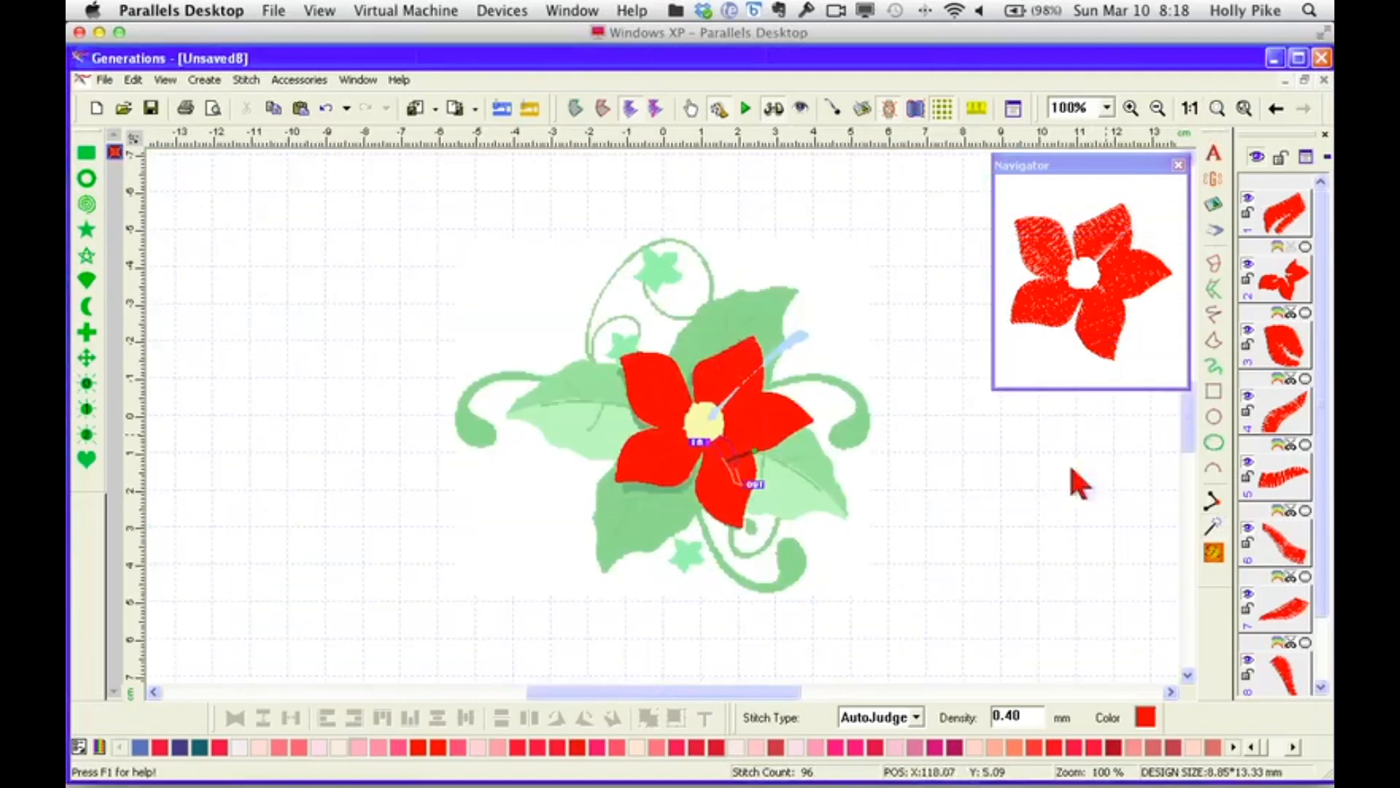
click(1278, 418)
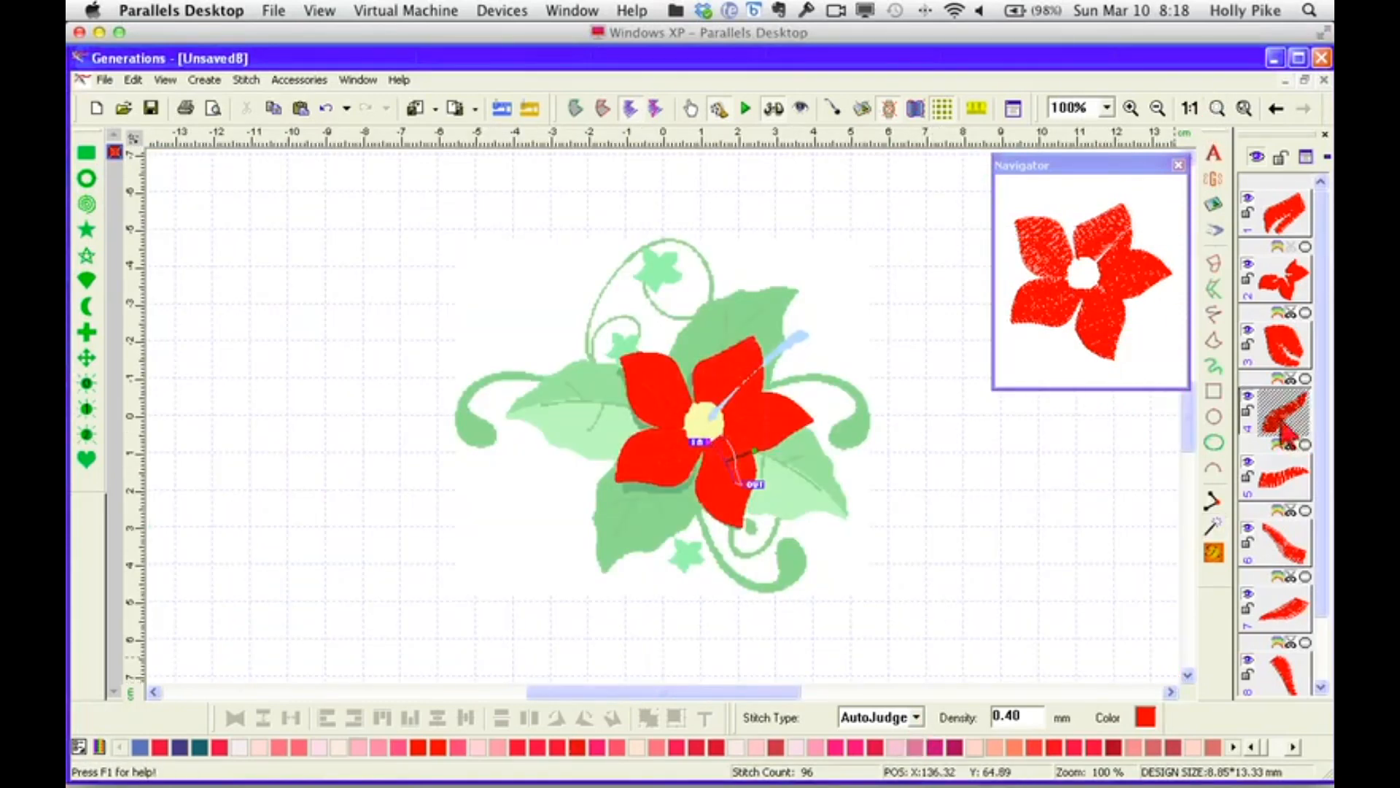
shift+click(1289, 669)
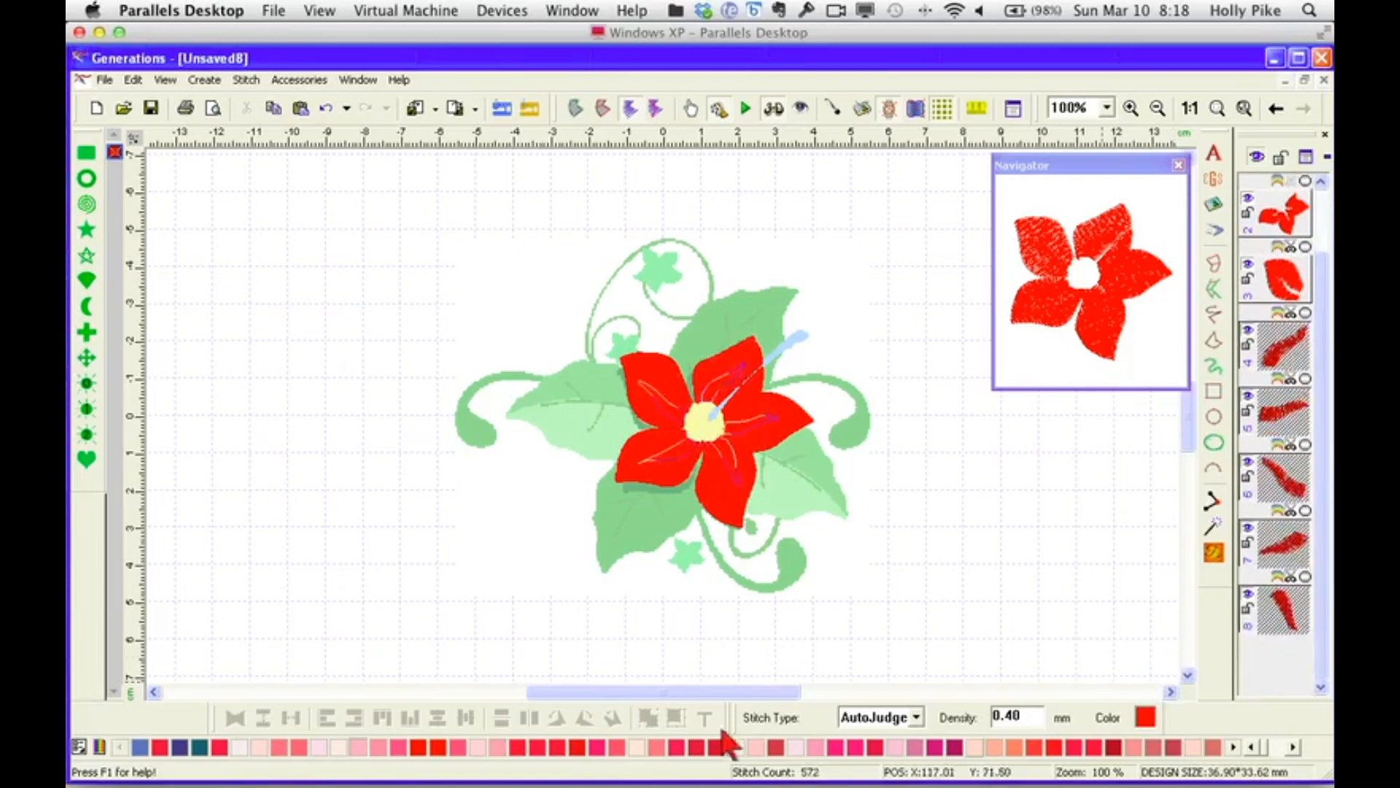
click(498, 747)
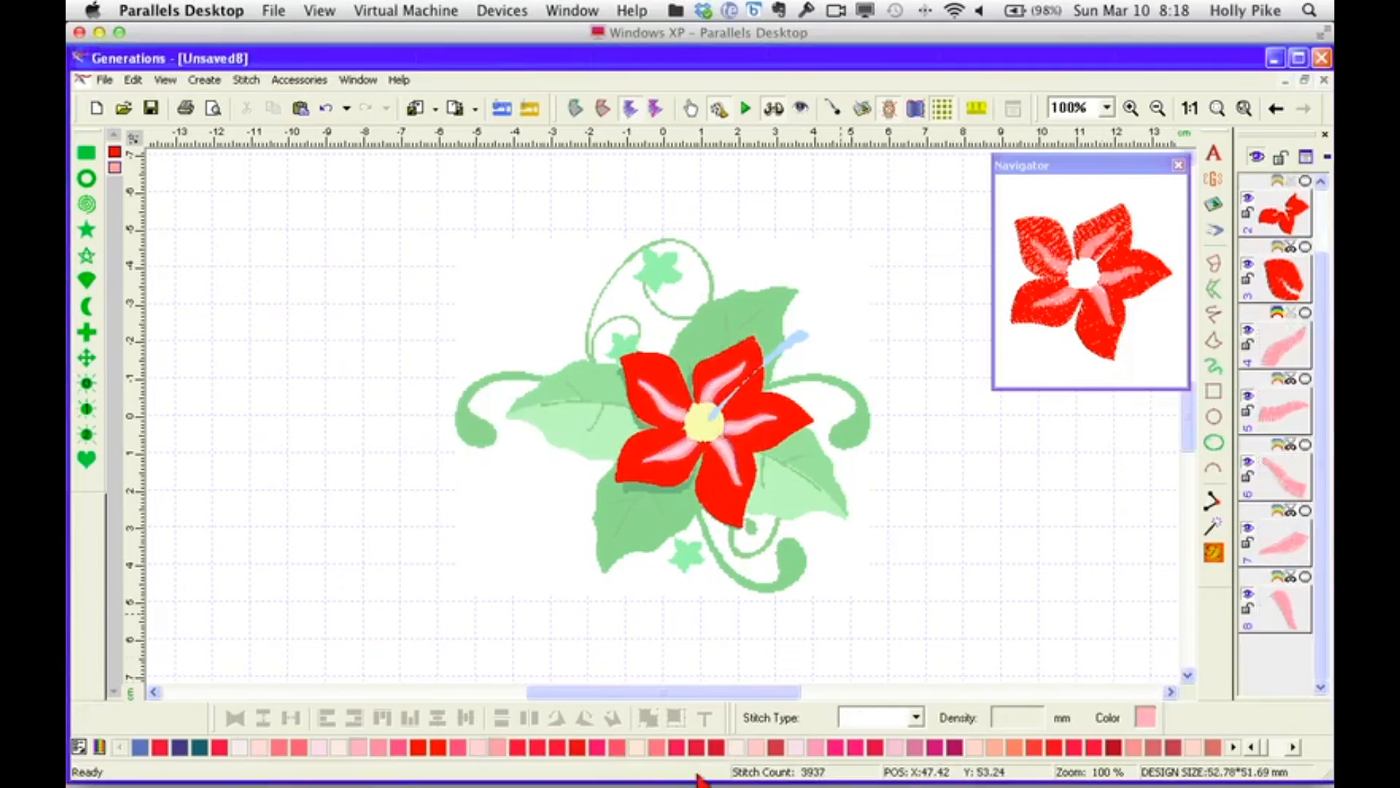